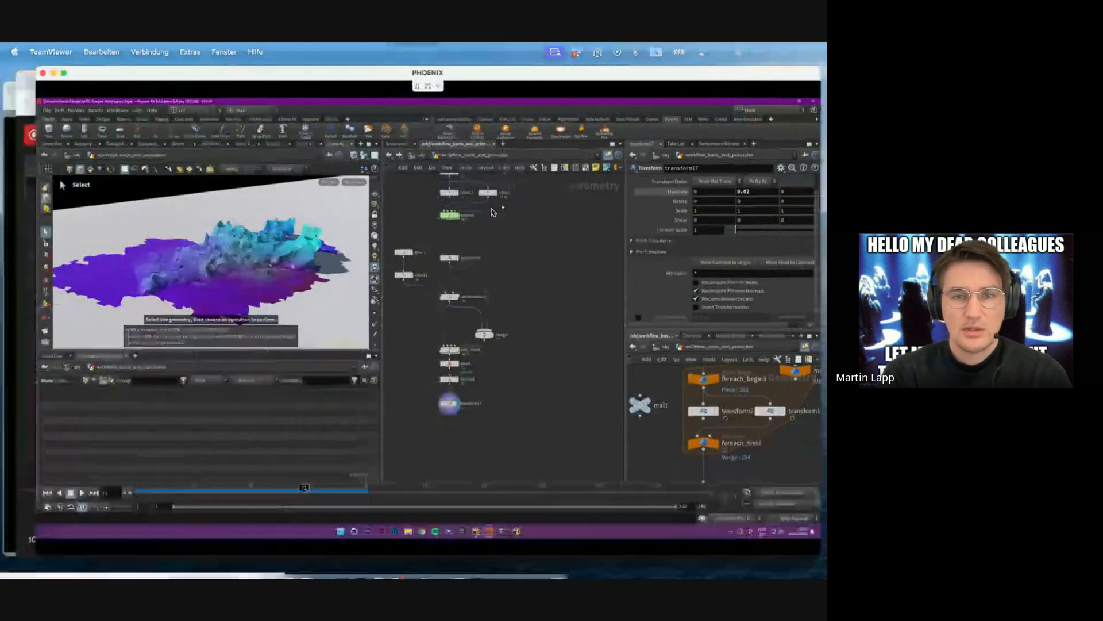
{"action": "key", "text": "ctrl+Up"}
{"action": "left_click", "coordinate": [396, 76]}
{"action": "key", "text": "ctrl+Right"}
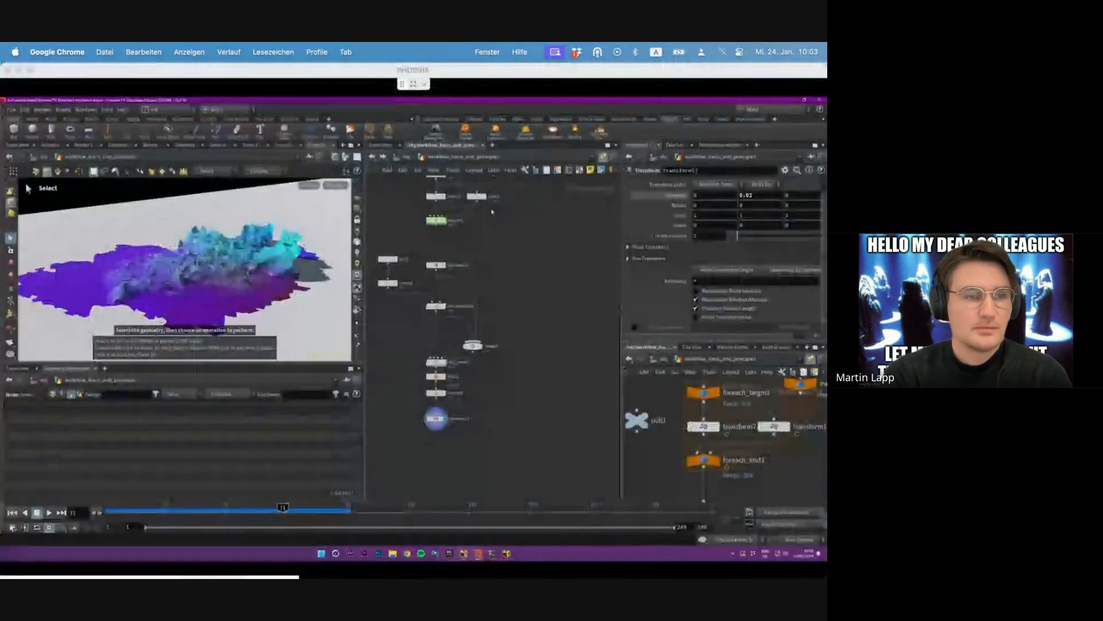
{"action": "left_click", "coordinate": [556, 344]}
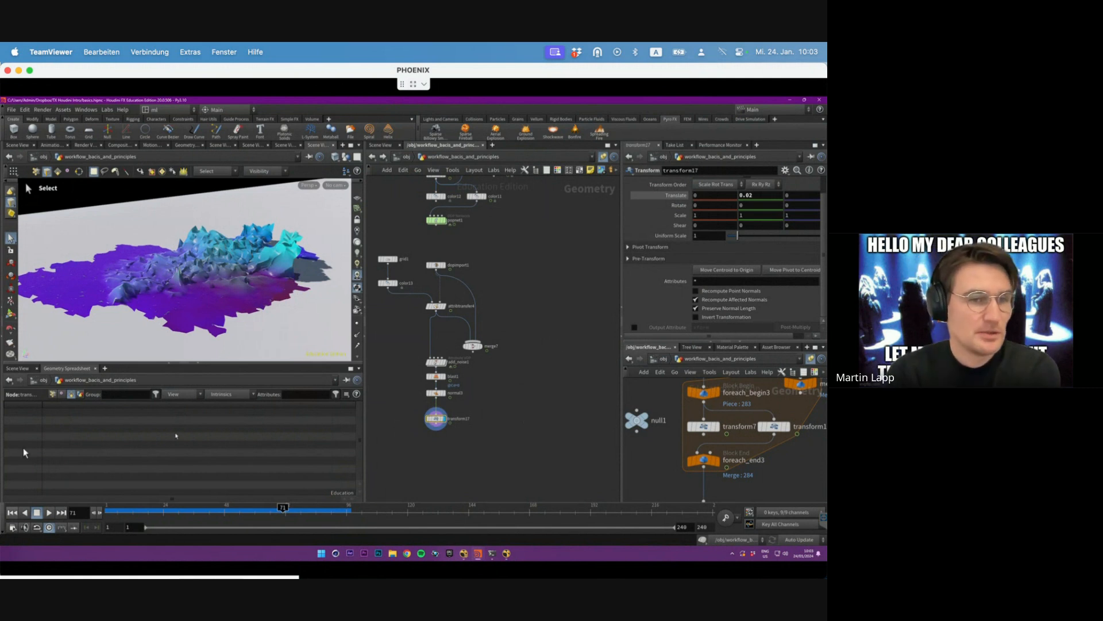
{"action": "key", "text": "super+Tab"}
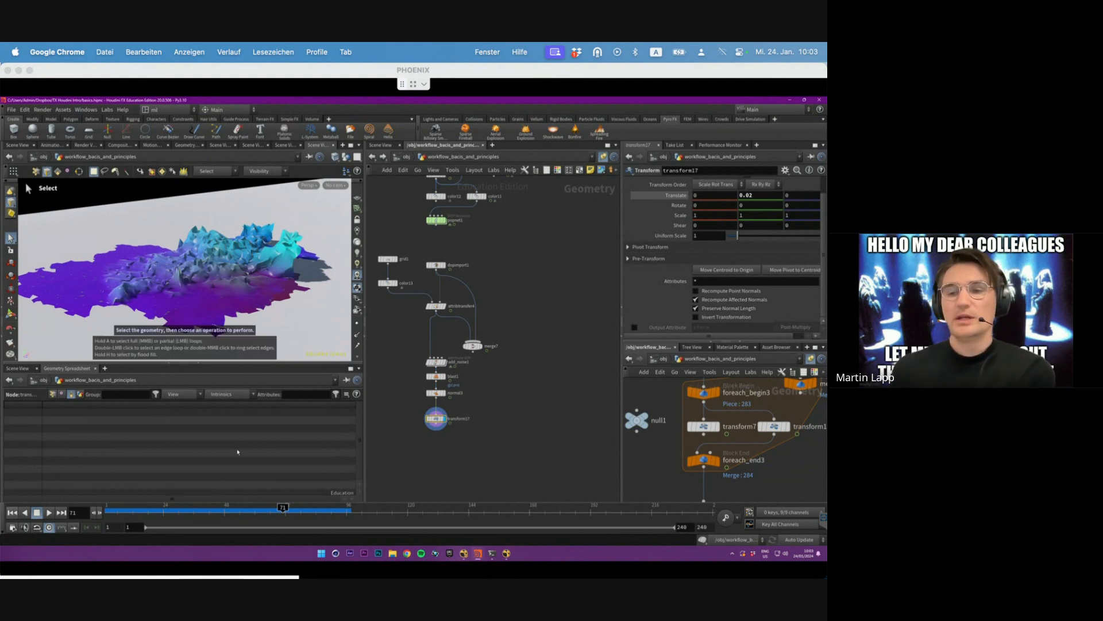
- Rewind to frame 1, template the dopimport1 particles over the displayed transform17 result, and play the simulation
{"action": "left_click_drag", "start_coordinate": [143, 514], "coordinate": [108, 513]}
{"action": "middle_click_drag", "start_coordinate": [466, 242], "coordinate": [480, 283]}
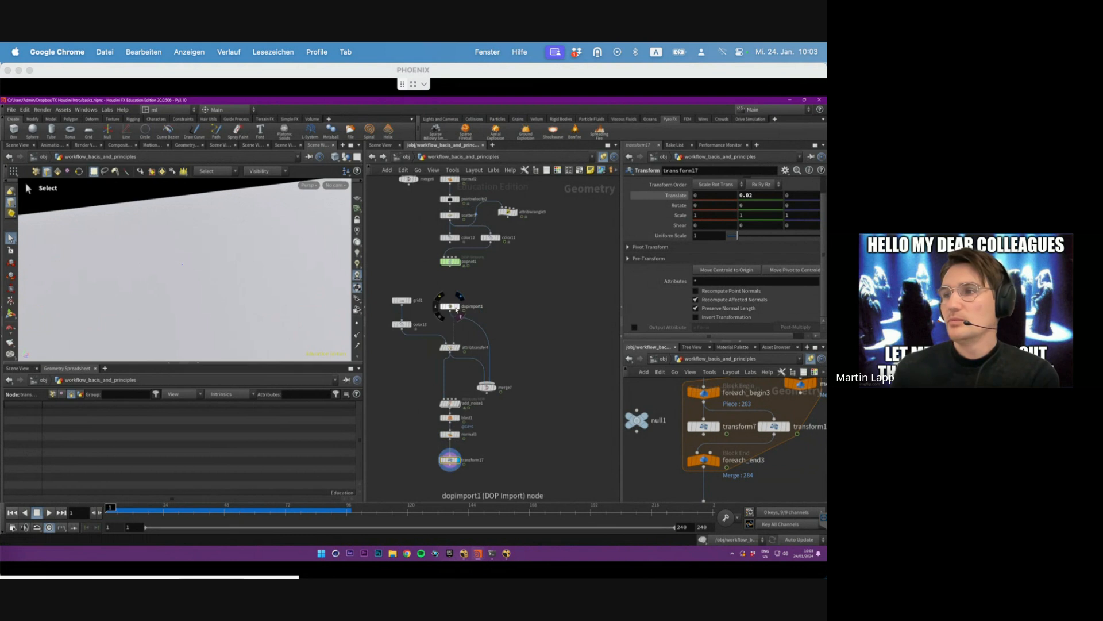
{"action": "left_click", "coordinate": [458, 307]}
{"action": "left_click", "coordinate": [451, 307]}
{"action": "left_click", "coordinate": [49, 512]}
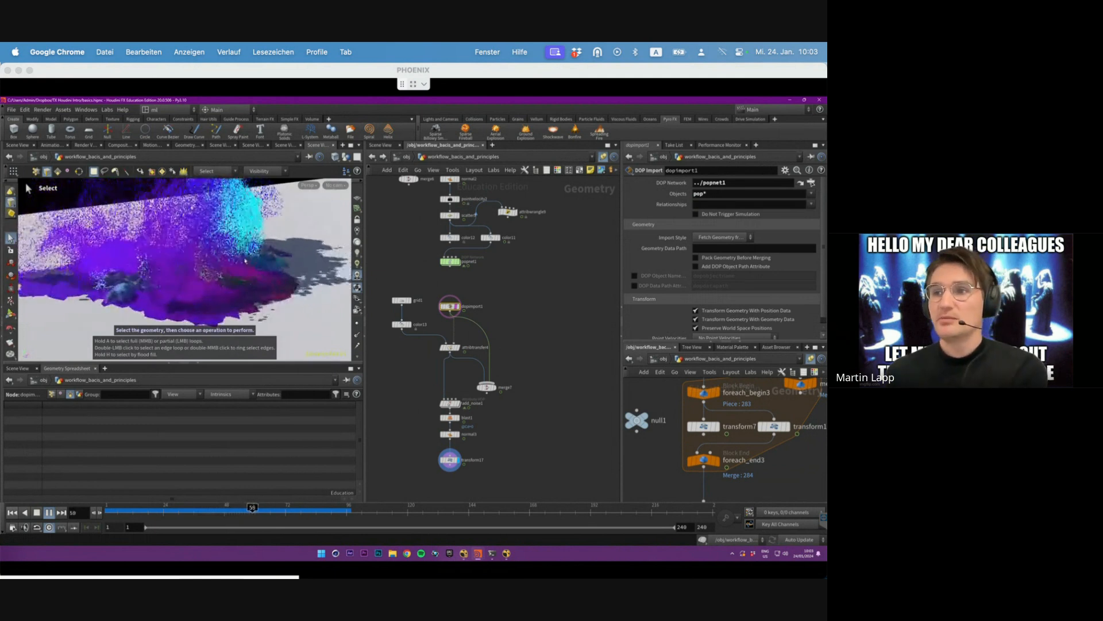
- Examine how the particles meet the ground surface by replaying the simulation, scrubbing it to frame 43
{"action": "left_click_drag", "start_coordinate": [247, 268], "coordinate": [189, 276], "text": "alt"}
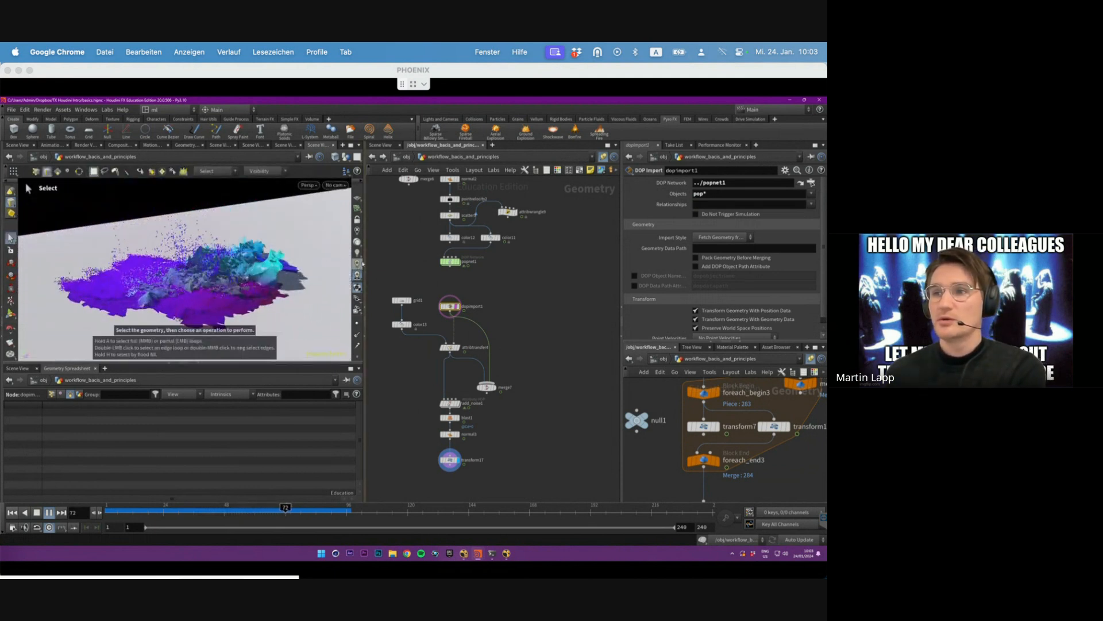
{"action": "left_click_drag", "start_coordinate": [177, 320], "coordinate": [168, 316], "text": "alt"}
{"action": "mouse_move", "coordinate": [117, 511]}
{"action": "left_mouse_down"}
{"action": "mouse_move", "coordinate": [107, 511]}
{"action": "mouse_move", "coordinate": [139, 511]}
{"action": "left_mouse_up"}
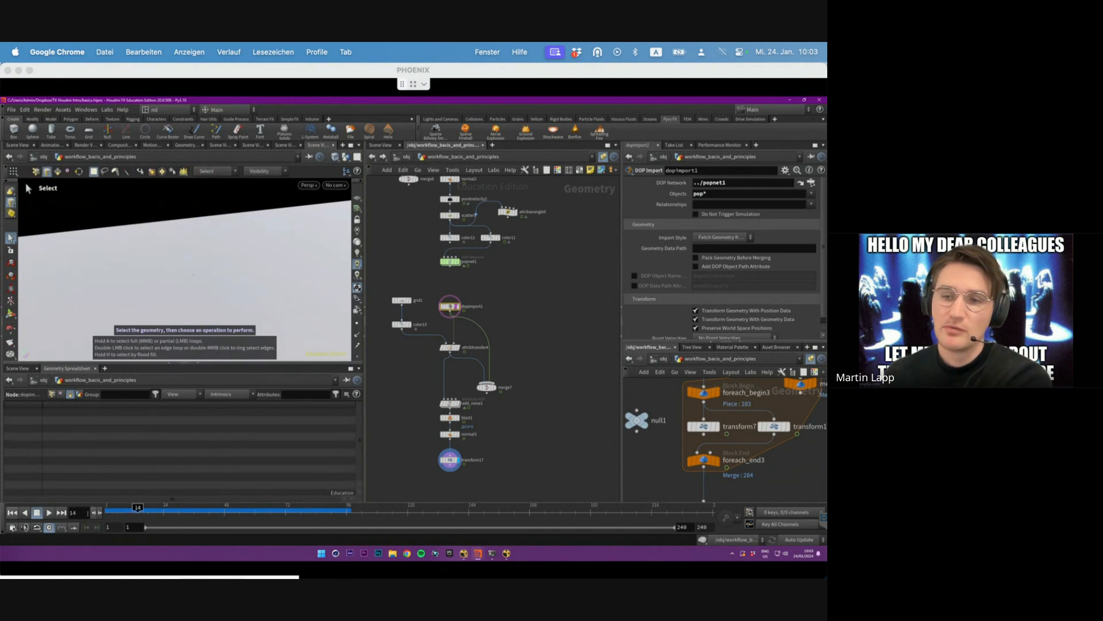
{"action": "left_click", "coordinate": [49, 512]}
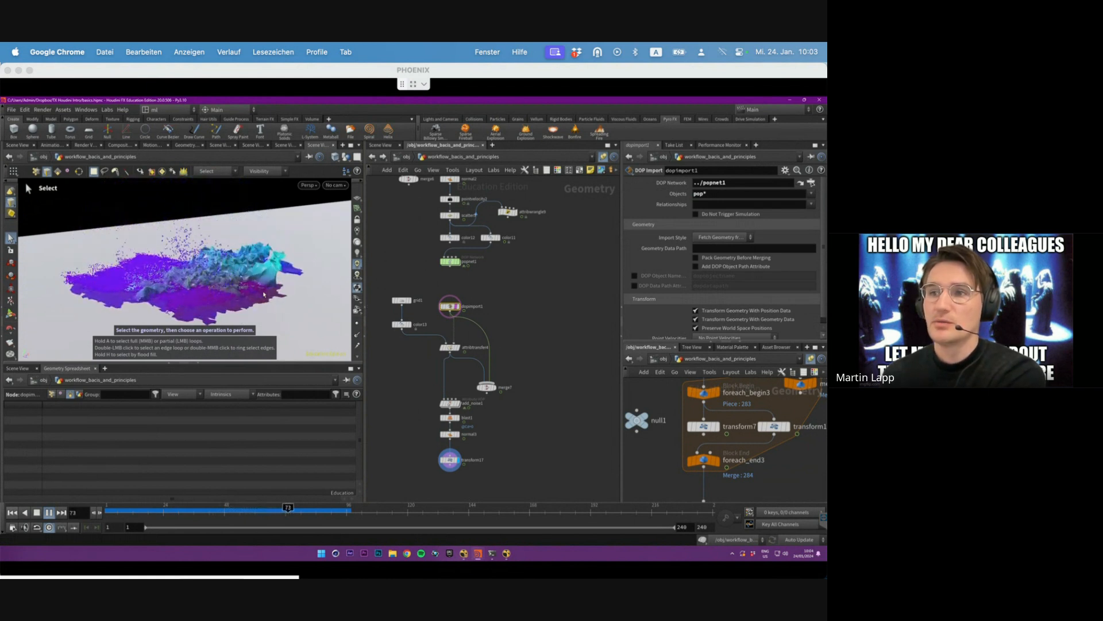
{"action": "left_click", "coordinate": [49, 513]}
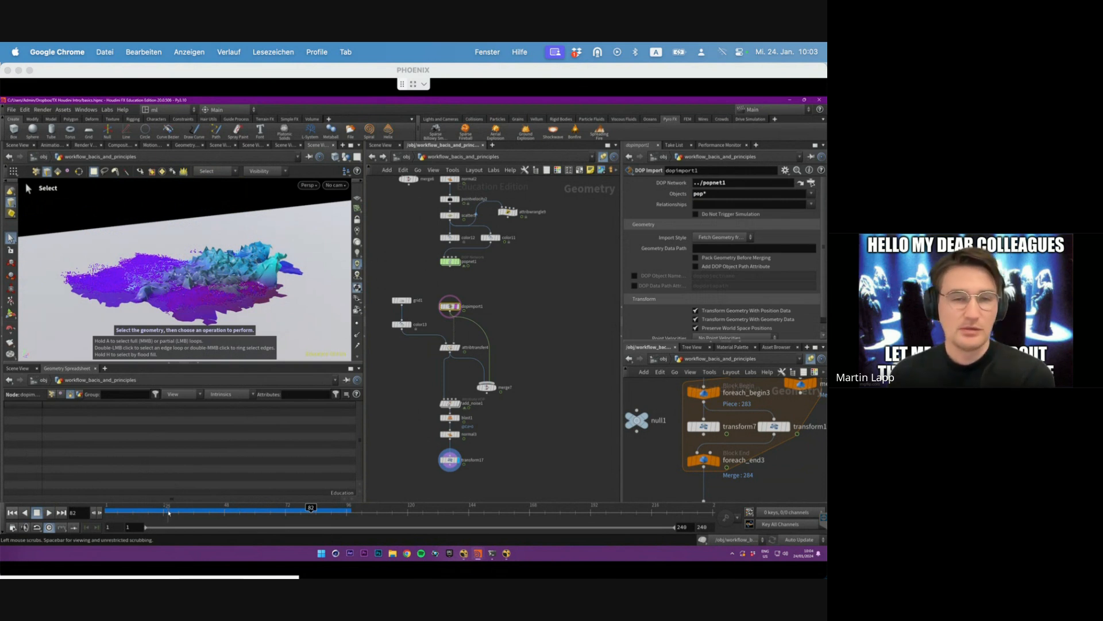
{"action": "left_click_drag", "start_coordinate": [169, 513], "coordinate": [212, 512]}
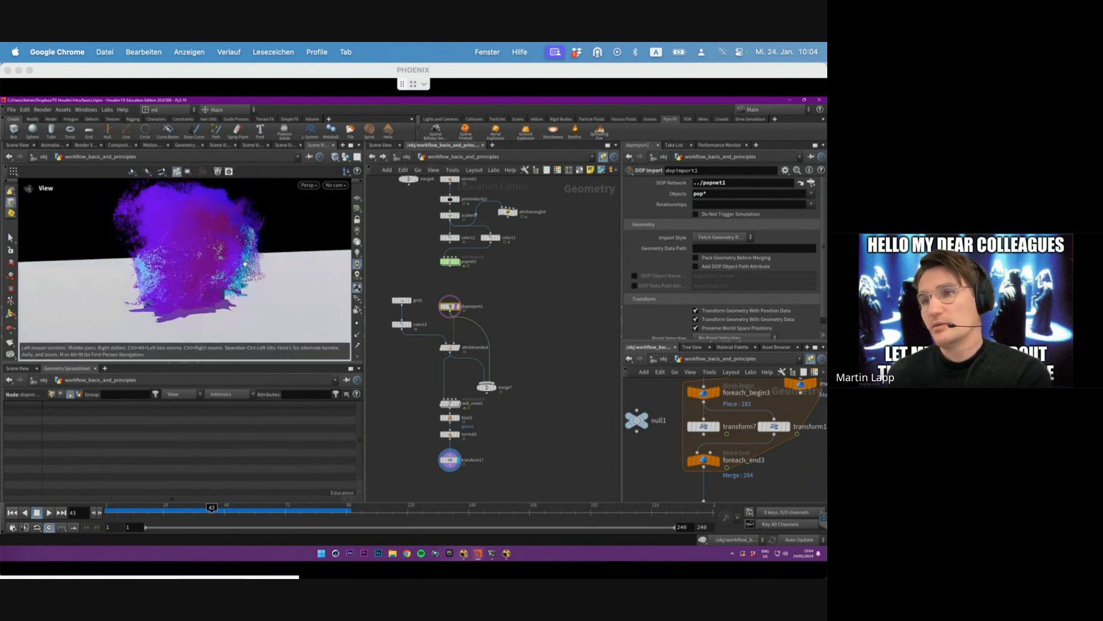
- Display the dopimport1 and attribtransfer4 outputs in turn and play the animation to examine the colours transferred onto the grid
{"action": "left_click", "coordinate": [456, 347]}
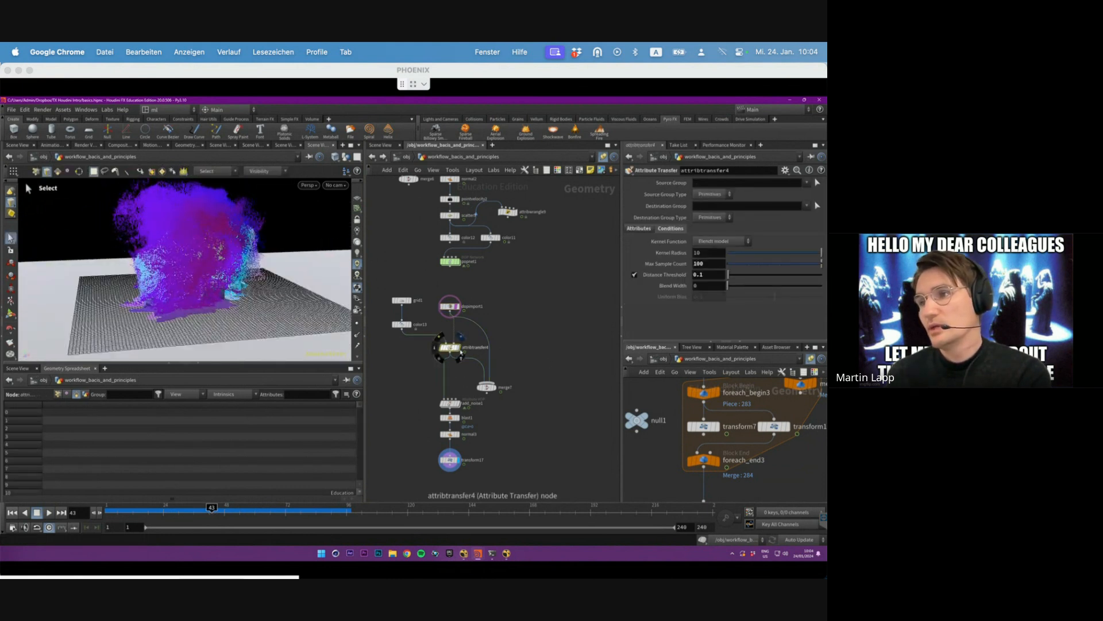
{"action": "left_click", "coordinate": [450, 306]}
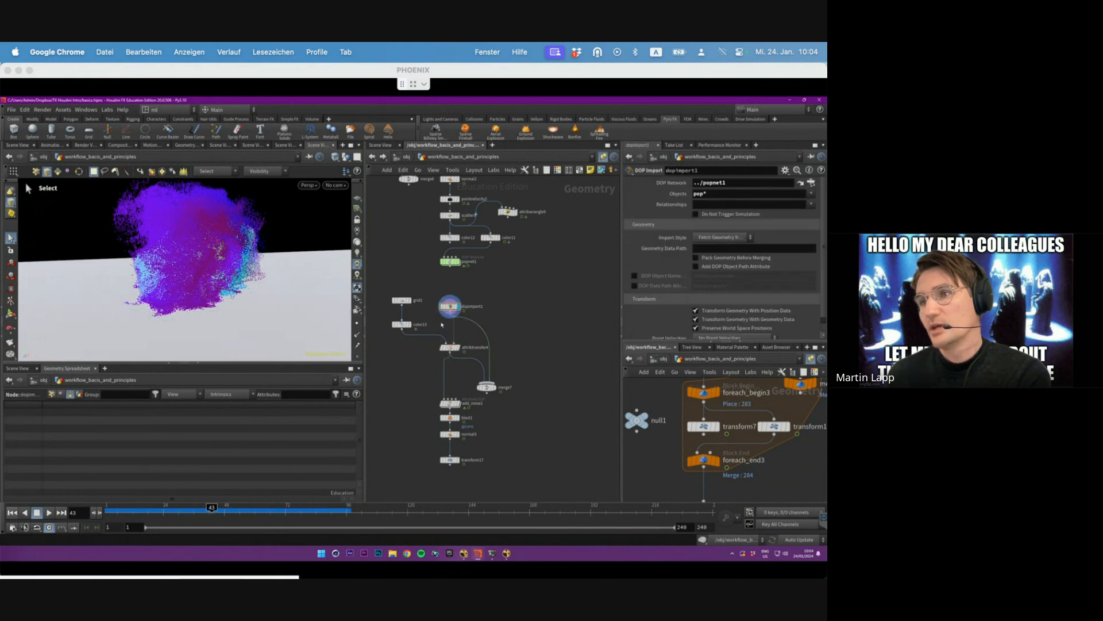
{"action": "left_click", "coordinate": [451, 348]}
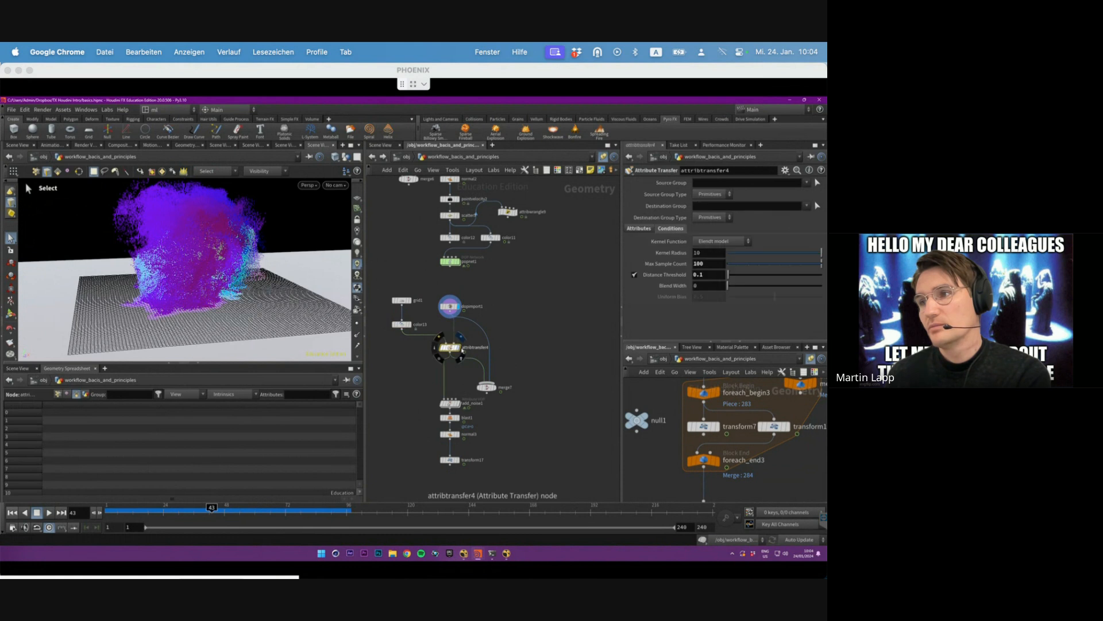
{"action": "left_click", "coordinate": [461, 338]}
{"action": "left_click_drag", "start_coordinate": [270, 253], "coordinate": [262, 273], "text": "alt"}
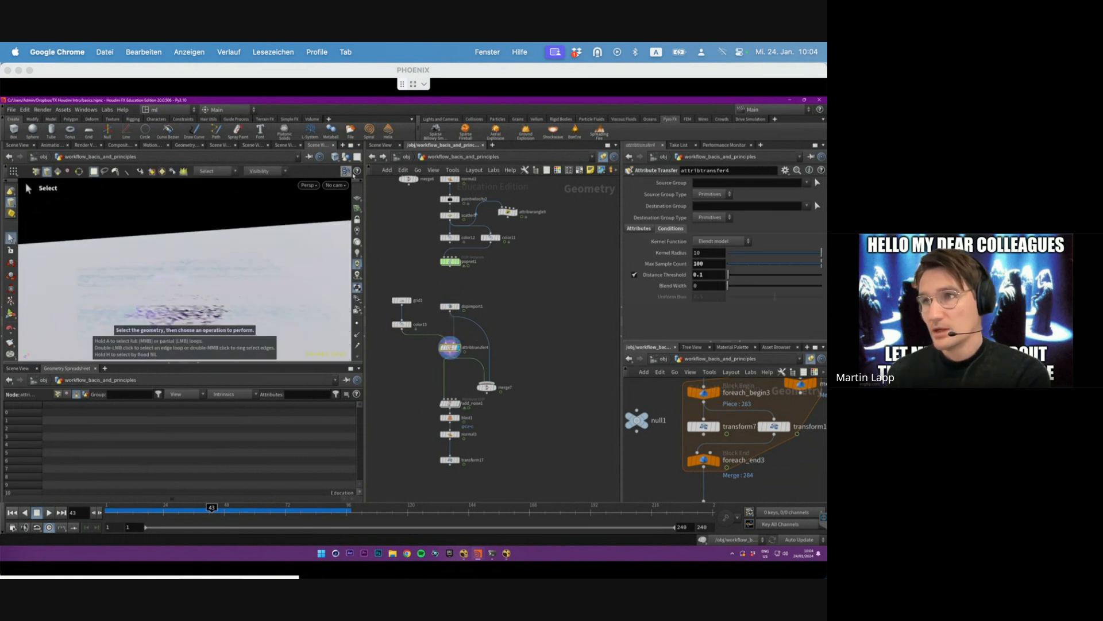
{"action": "left_click_drag", "start_coordinate": [529, 285], "coordinate": [458, 344]}
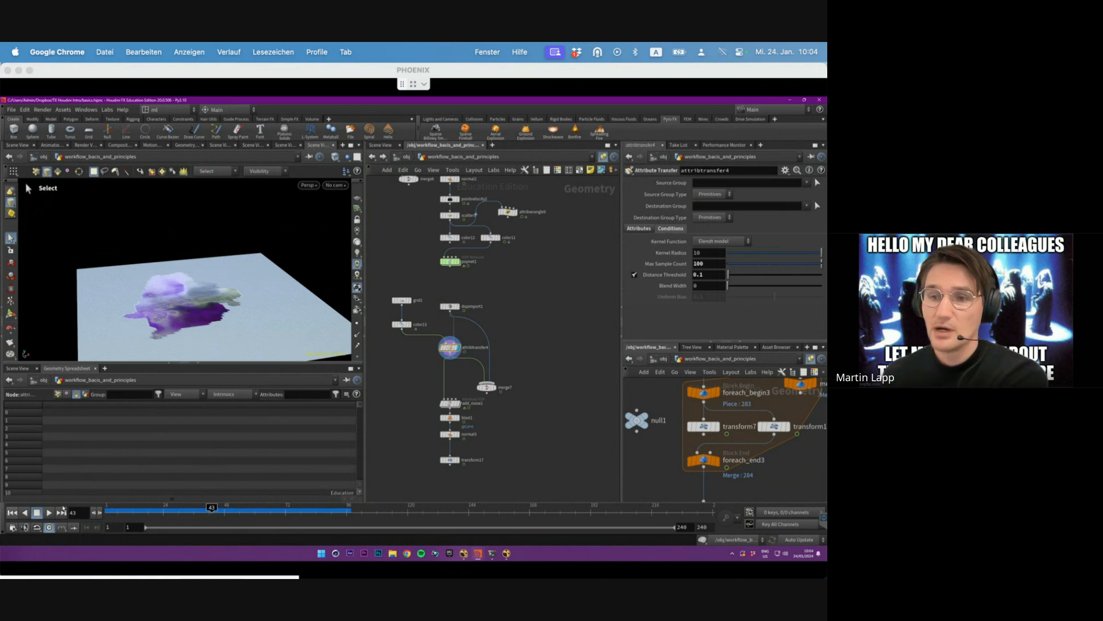
{"action": "left_click", "coordinate": [48, 513]}
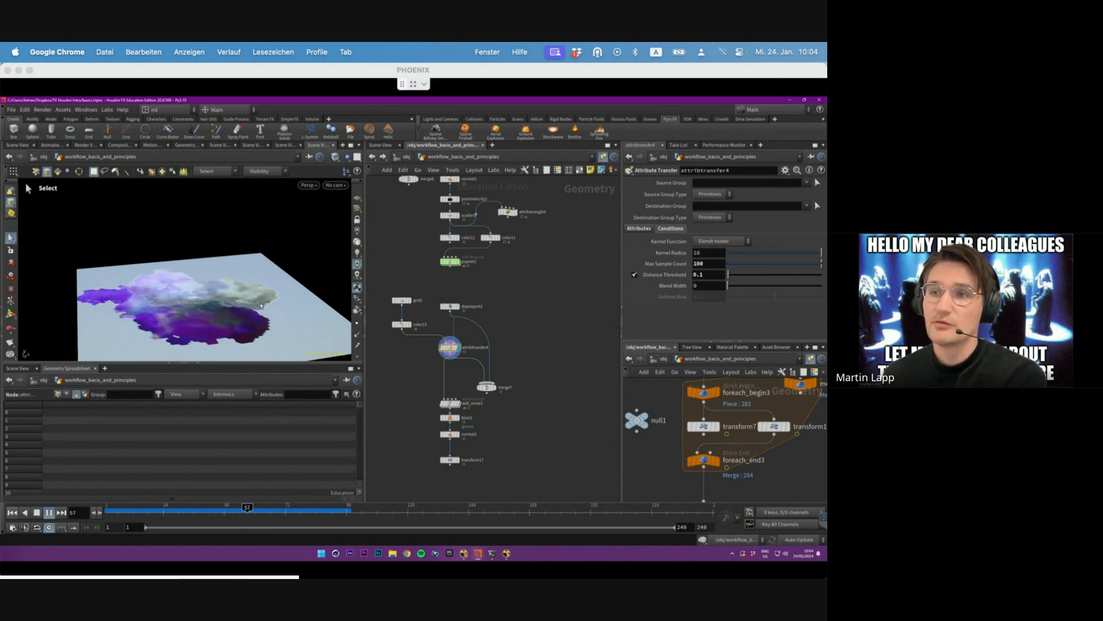
{"action": "key", "text": "Escape"}
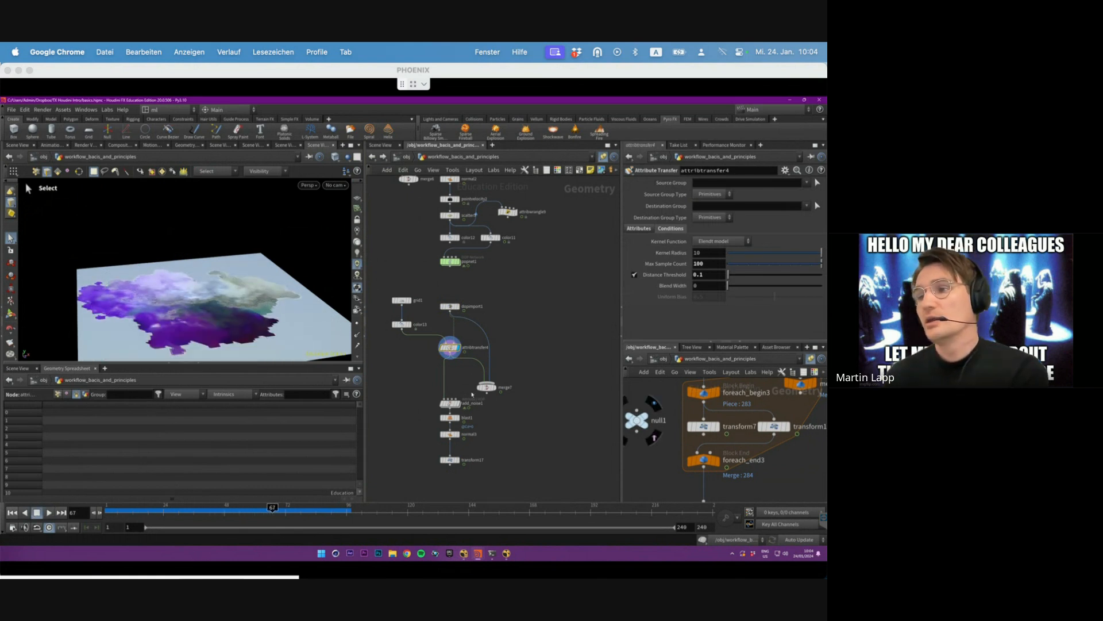
- Display the add_noise1 node's output and inspect the VOP network inside it
{"action": "left_click_drag", "start_coordinate": [458, 404], "coordinate": [454, 406]}
{"action": "left_click", "coordinate": [458, 403]}
{"action": "left_click_drag", "start_coordinate": [242, 335], "coordinate": [252, 294], "text": "alt"}
{"action": "key", "text": "s"}
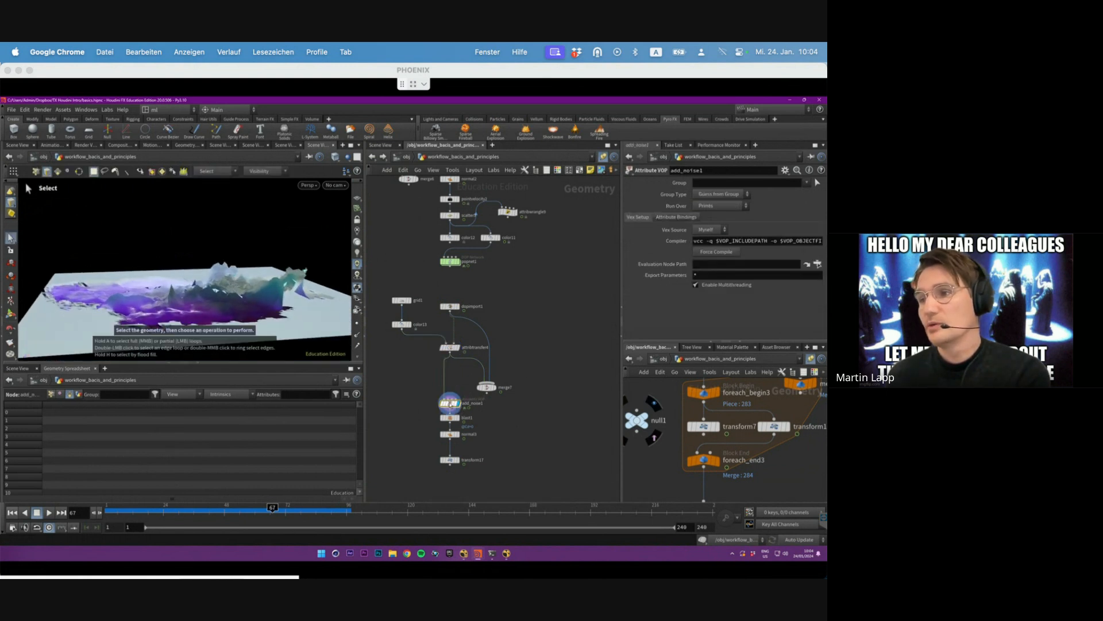
{"action": "double_click", "coordinate": [449, 403]}
{"action": "scroll", "coordinate": [520, 393], "scroll_direction": "down", "scroll_amount": 4}
{"action": "scroll", "coordinate": [520, 393], "scroll_direction": "up", "scroll_amount": 8}
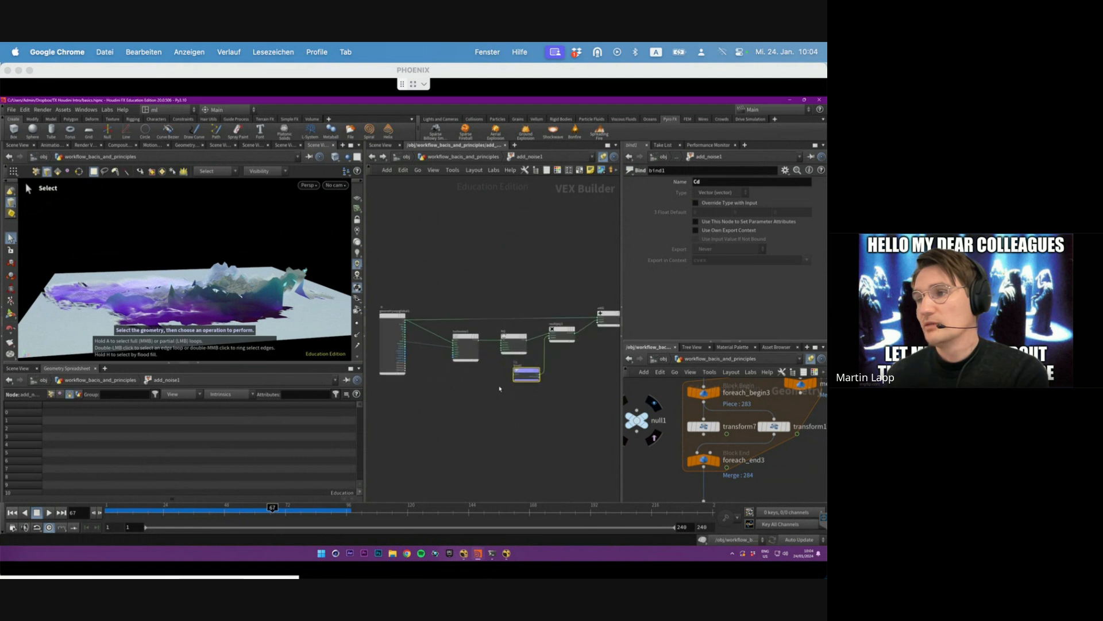
{"action": "left_click", "coordinate": [467, 349]}
{"action": "key", "text": "u"}
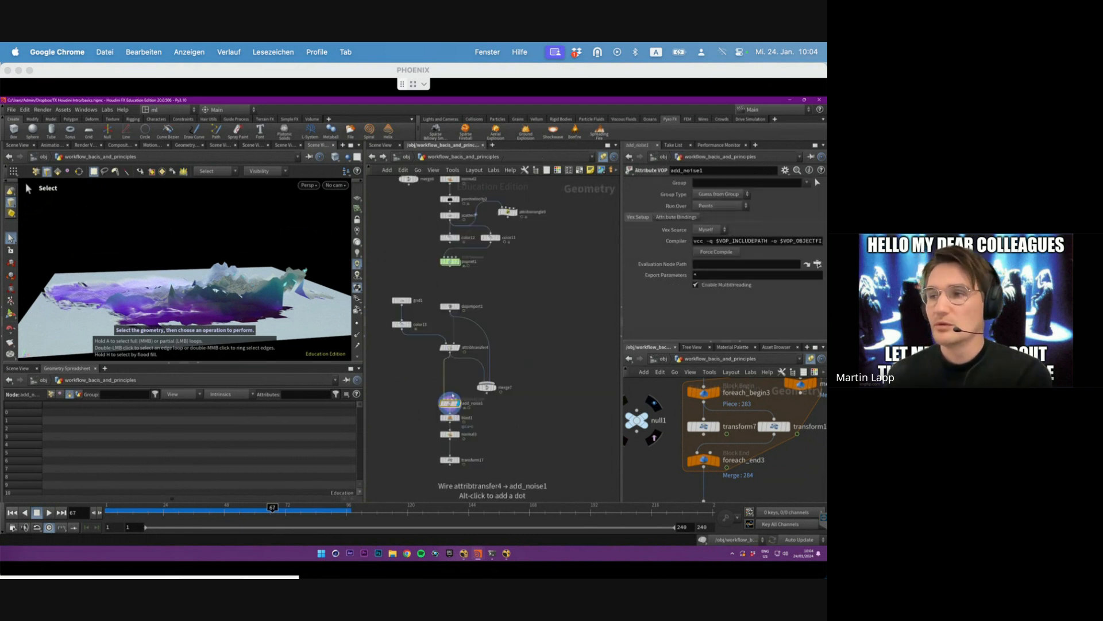
- Display transform17 with dopimport1 templated over it, and play the simulation from frame 1
{"action": "left_click", "coordinate": [450, 460]}
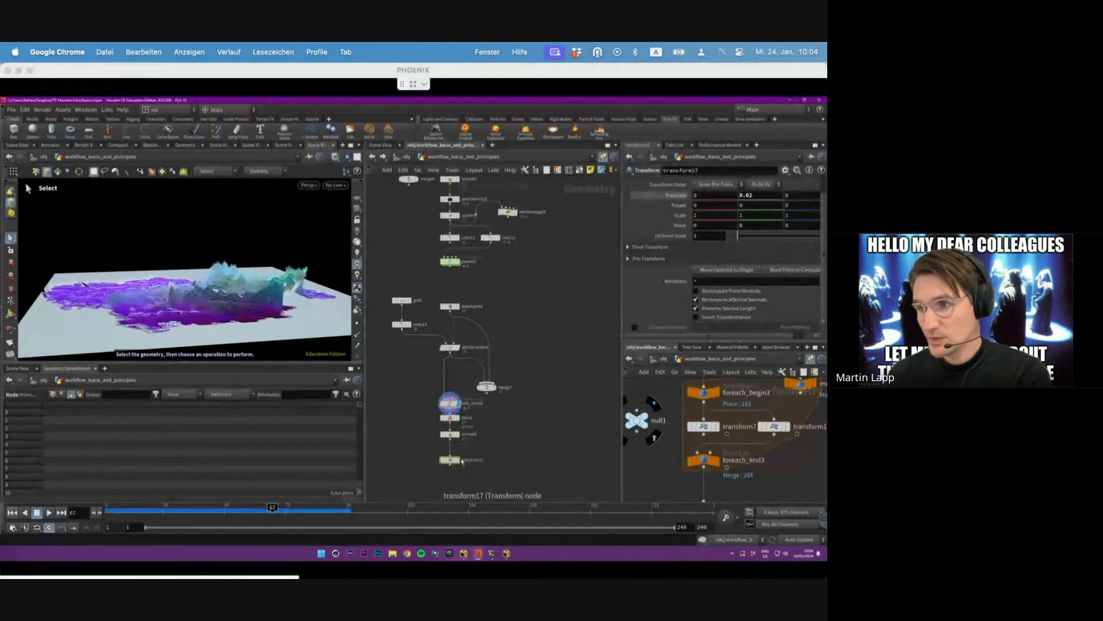
{"action": "left_click", "coordinate": [458, 460]}
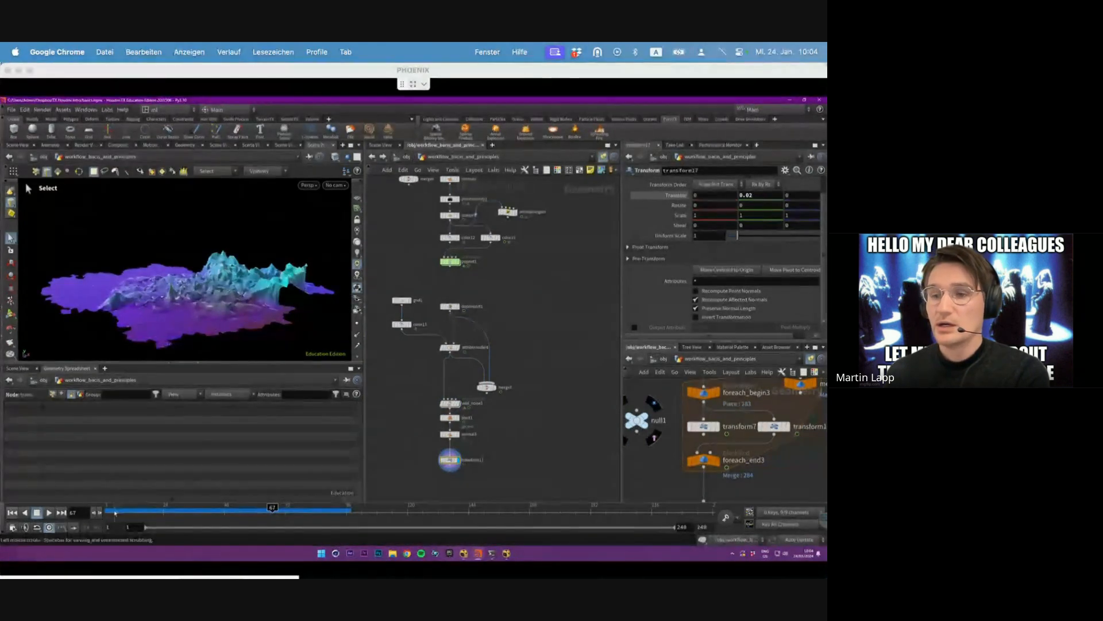
{"action": "left_click", "coordinate": [12, 512]}
{"action": "left_click", "coordinate": [456, 309]}
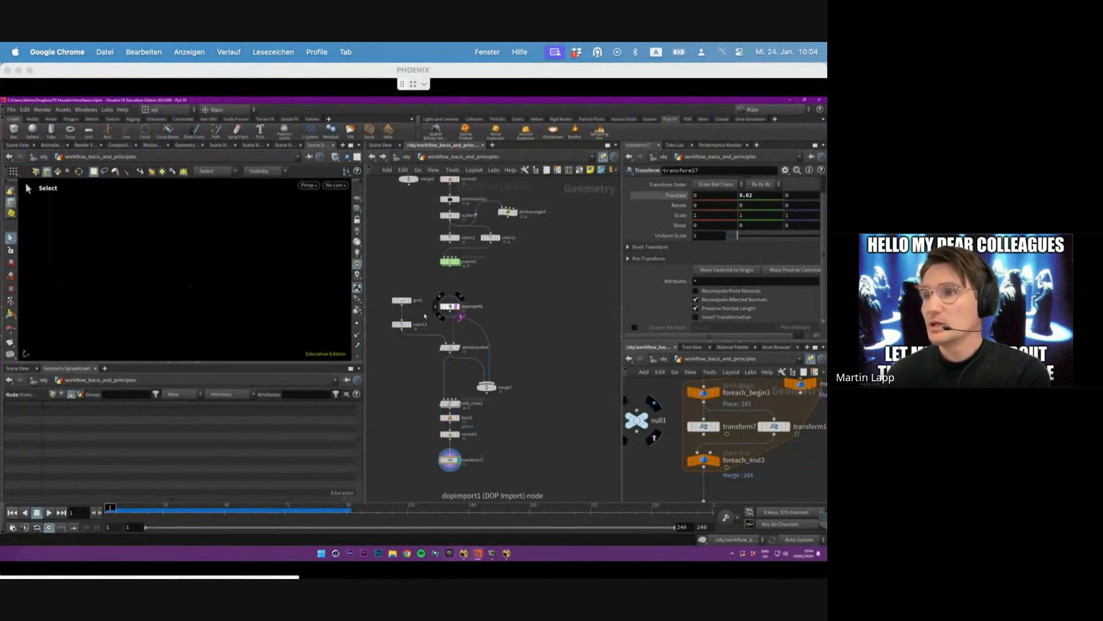
{"action": "left_click", "coordinate": [49, 512]}
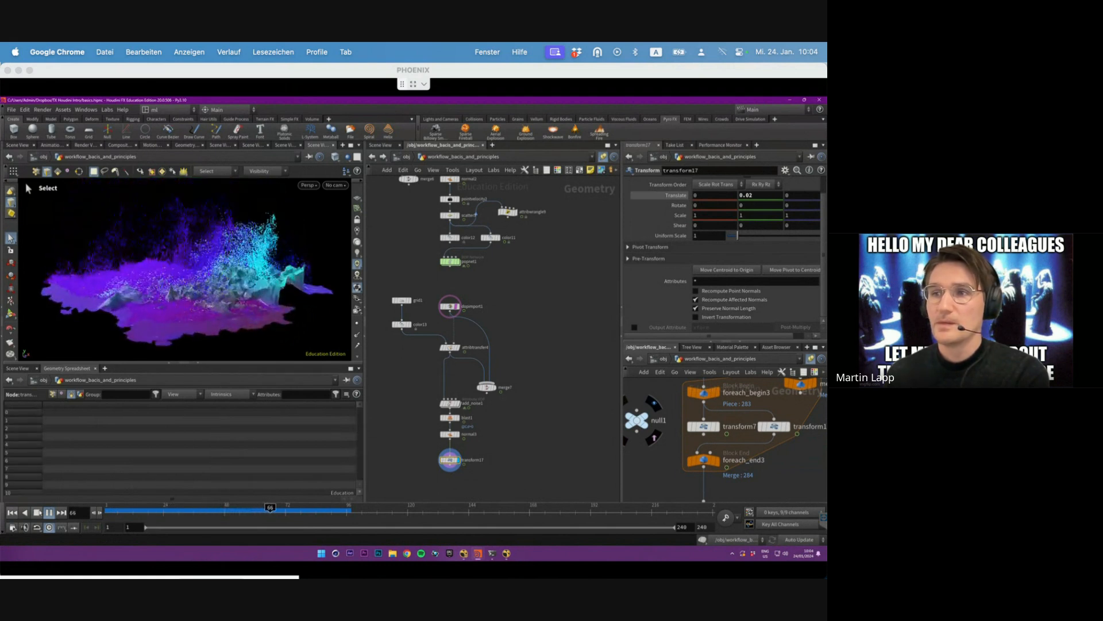
{"action": "left_click", "coordinate": [39, 513]}
- Set the viewport's particles to display as Pixels and replay the simulation
{"action": "key", "text": "d"}
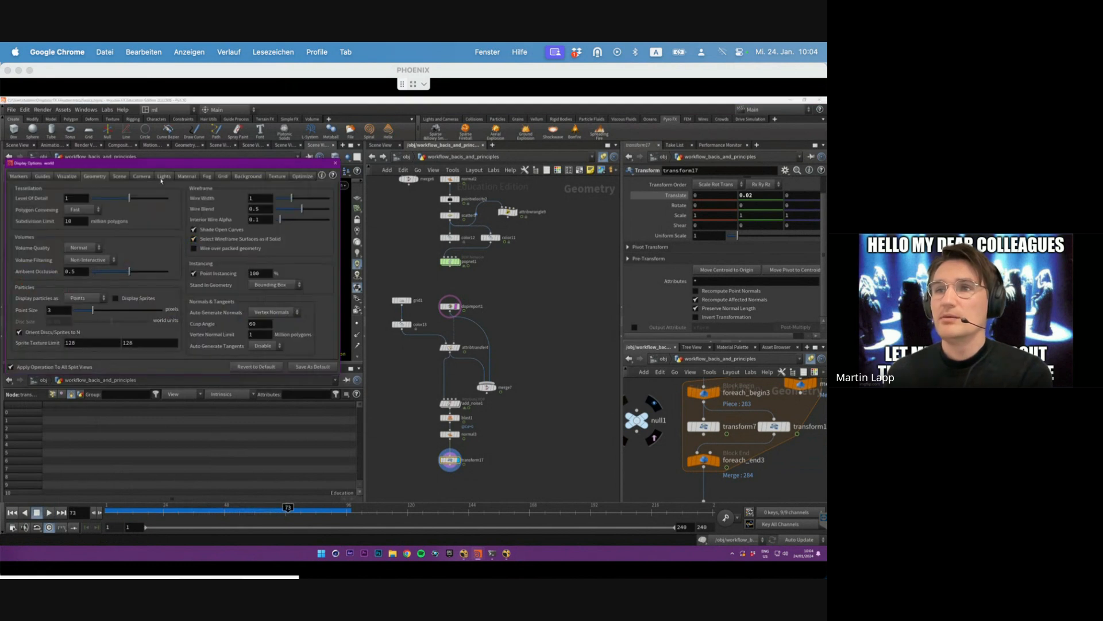
{"action": "left_click", "coordinate": [85, 298]}
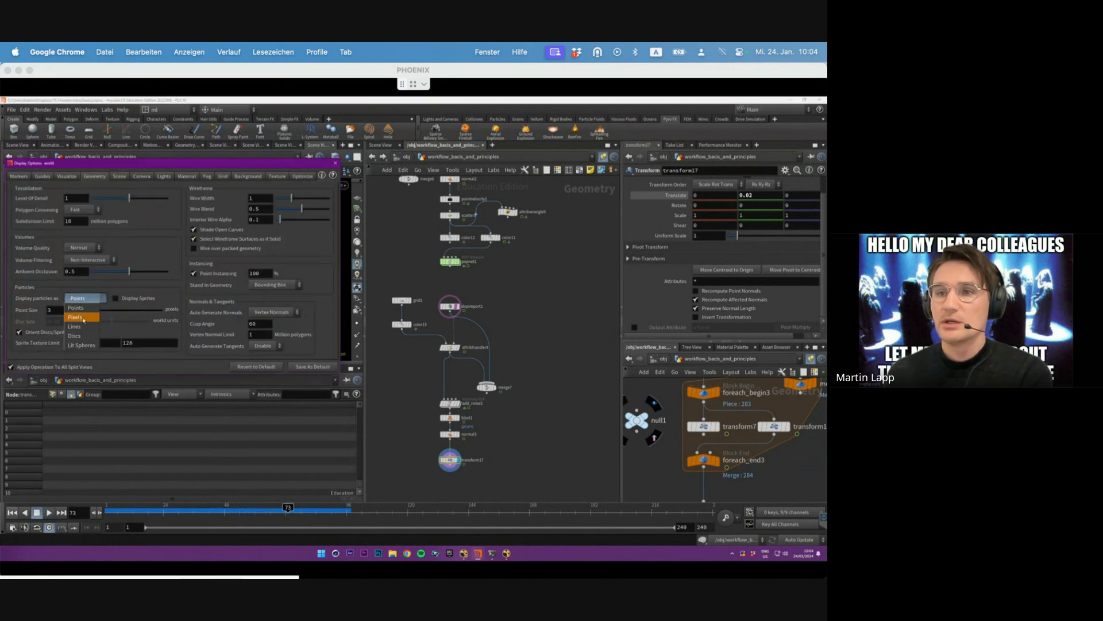
{"action": "left_click", "coordinate": [336, 163]}
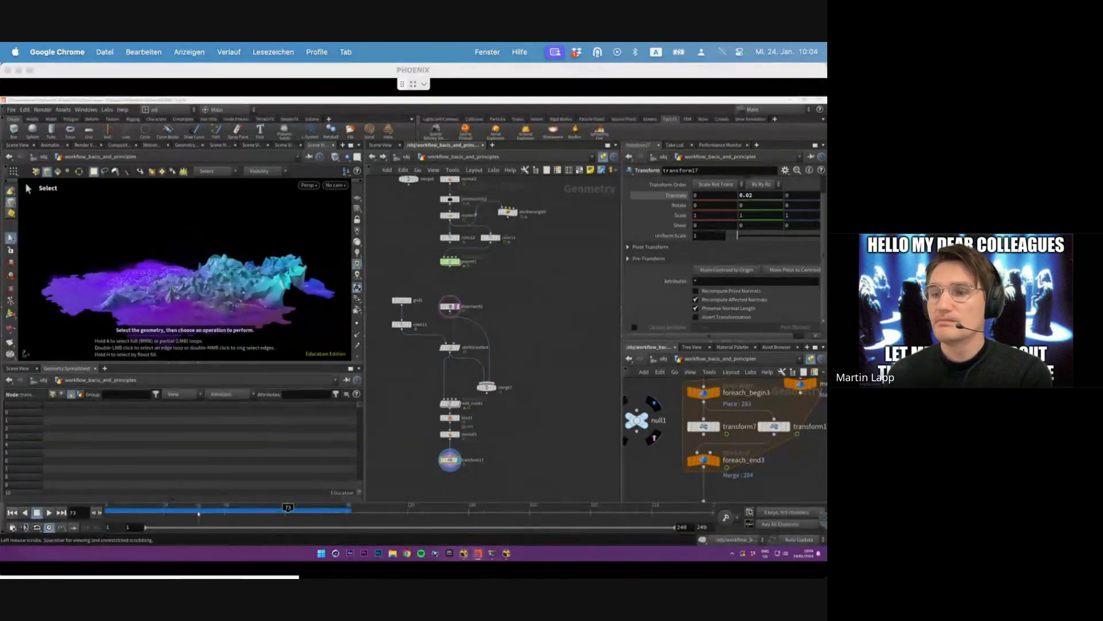
{"action": "left_click", "coordinate": [173, 507]}
{"action": "left_click", "coordinate": [49, 512]}
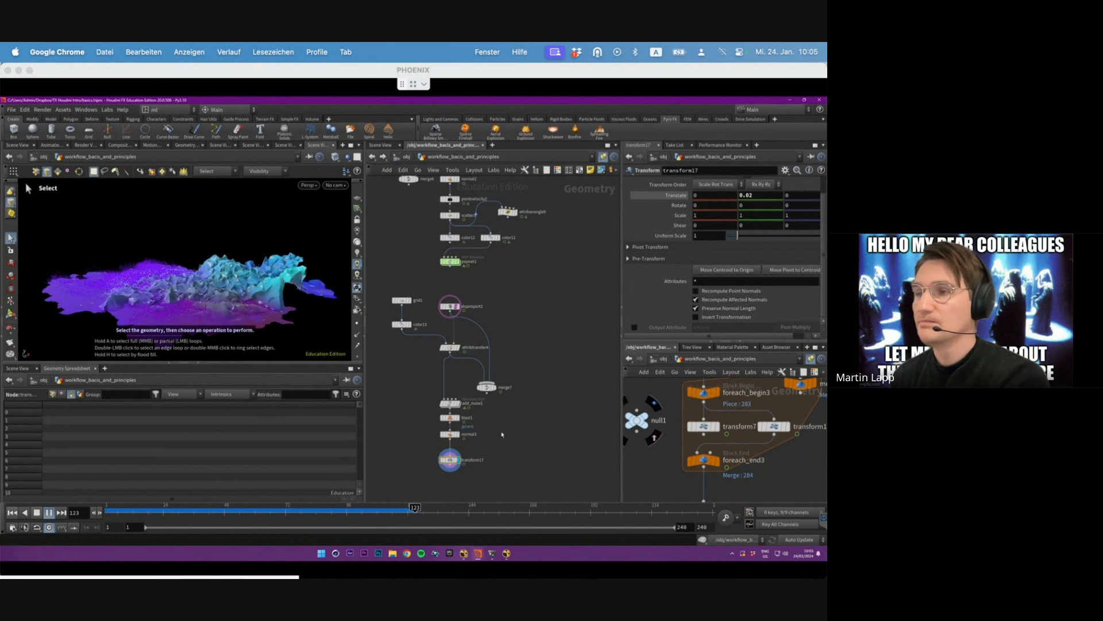
- Inside add_noise1, cut the wire from Time to turbnoise1's offset input and play the animation without it
{"action": "double_click", "coordinate": [450, 402]}
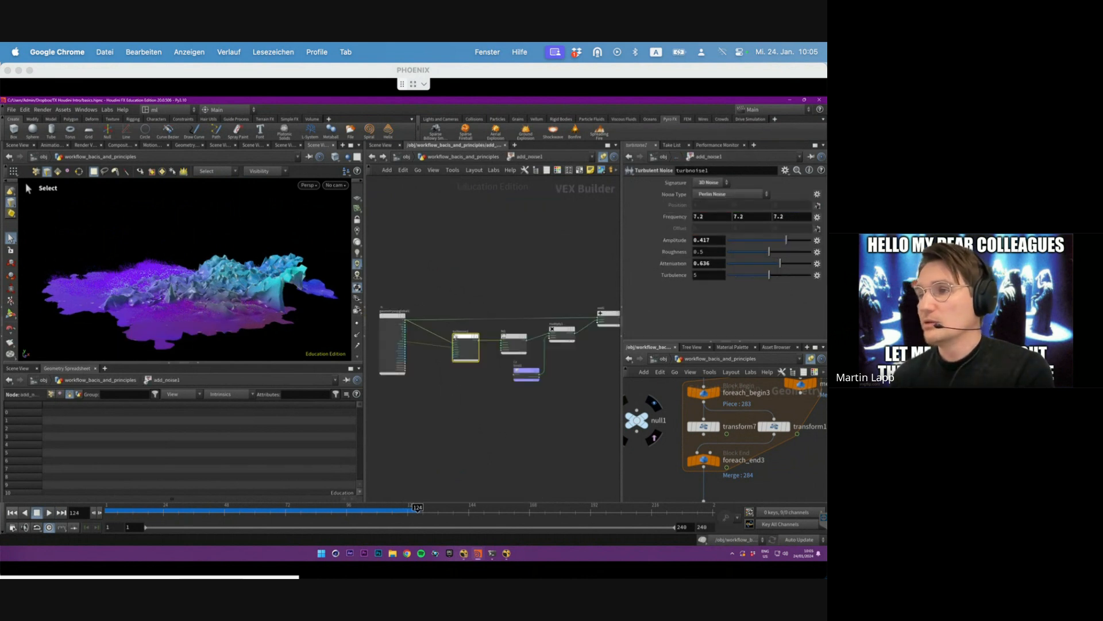
{"action": "scroll", "coordinate": [469, 358], "scroll_direction": "up", "scroll_amount": 5}
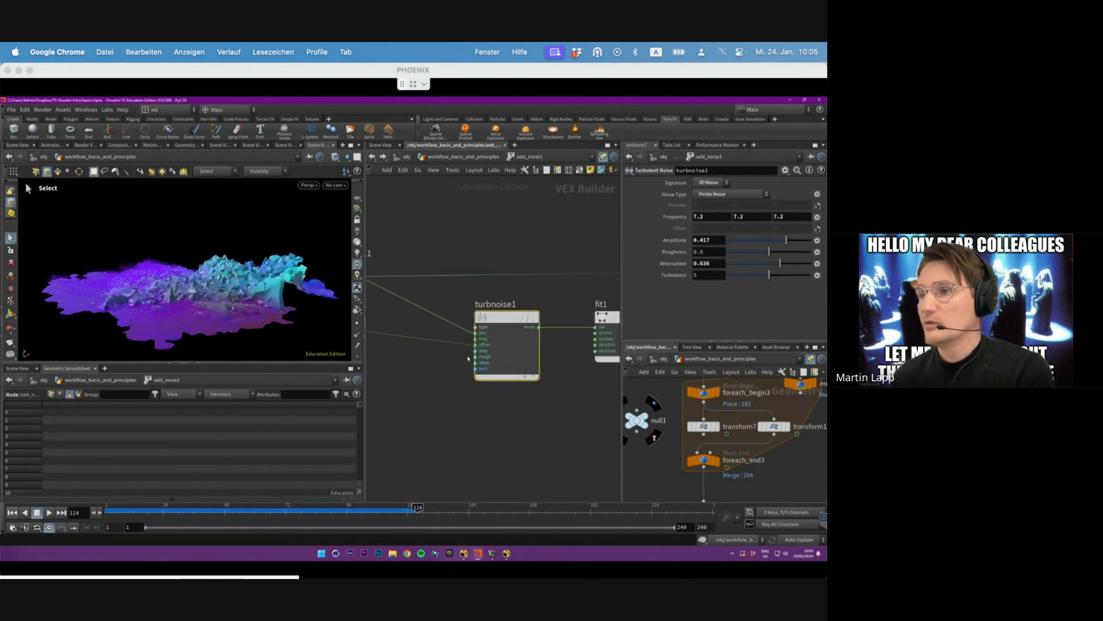
{"action": "middle_click_drag", "start_coordinate": [468, 359], "coordinate": [527, 362]}
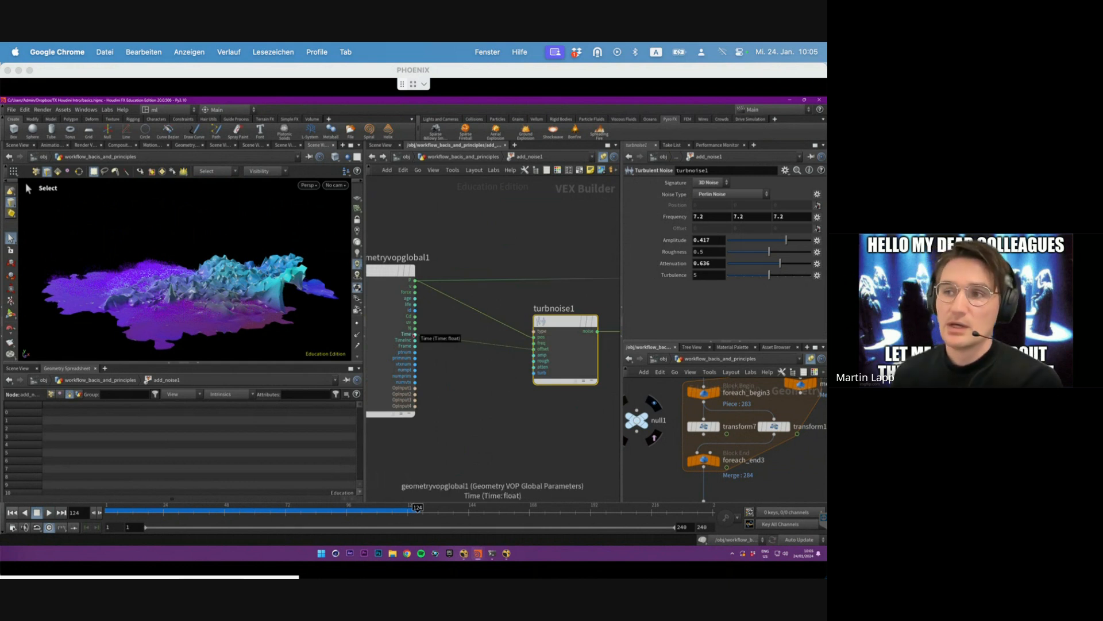
{"action": "key", "text": "y"}
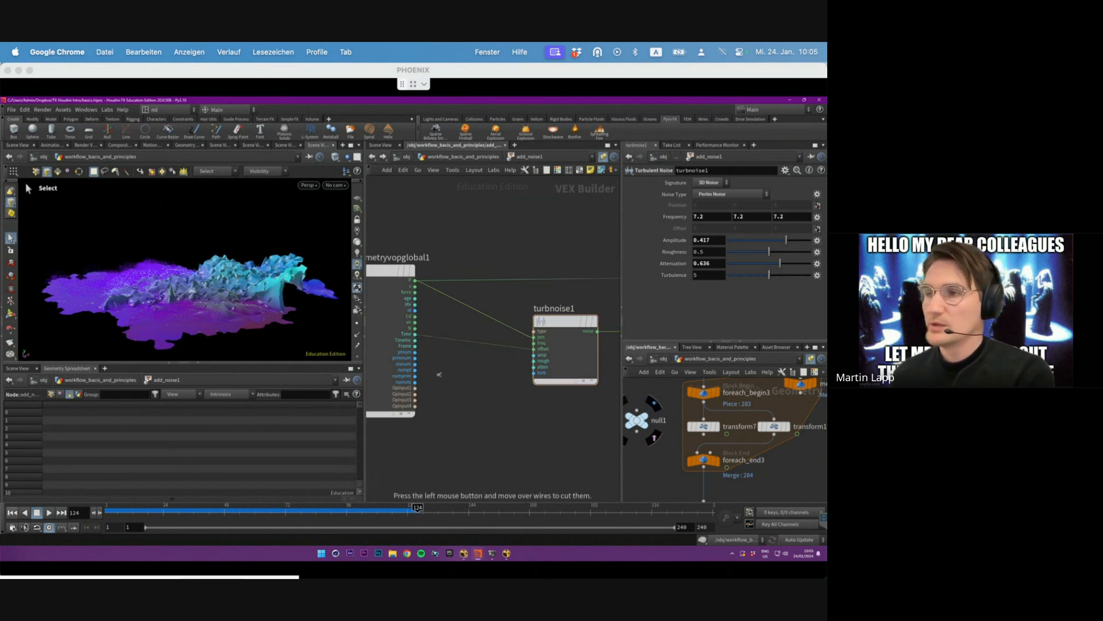
{"action": "left_click_drag", "start_coordinate": [439, 374], "coordinate": [444, 325]}
{"action": "left_click", "coordinate": [49, 513]}
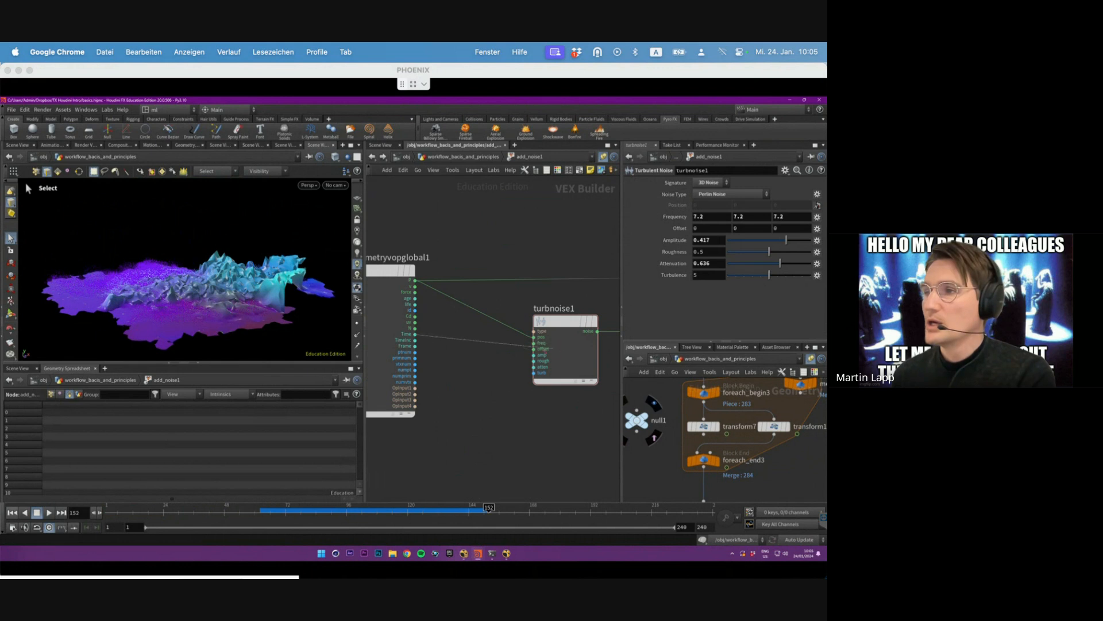
- Reconnect the Time output of geometryvopglobal1 to turbnoise1's offset input
{"action": "left_click_drag", "start_coordinate": [415, 334], "coordinate": [528, 351]}
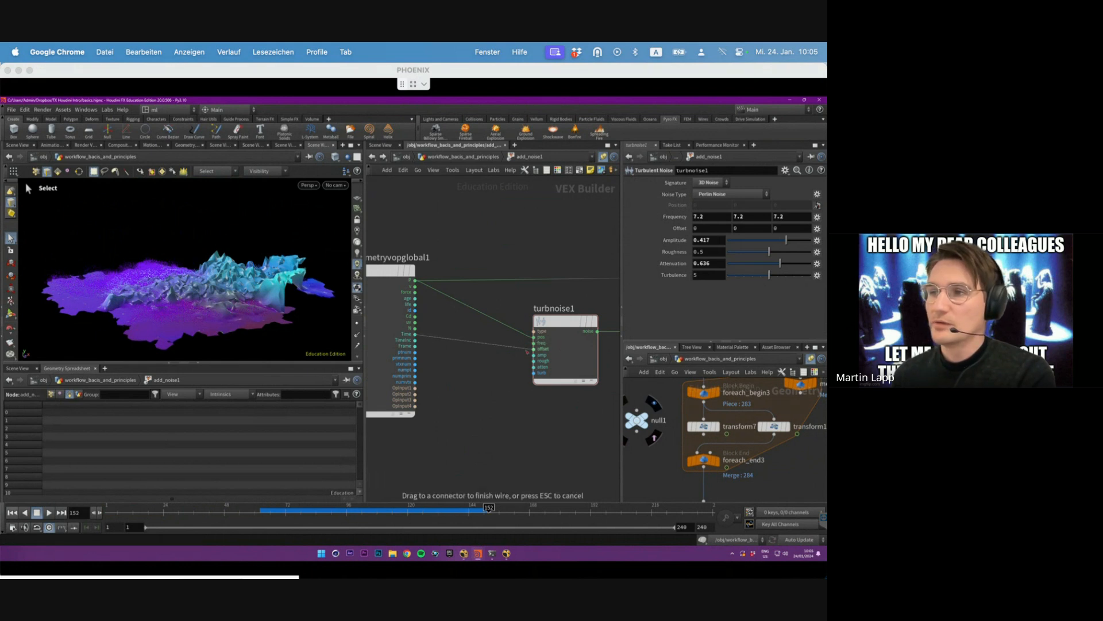
{"action": "left_click", "coordinate": [533, 349]}
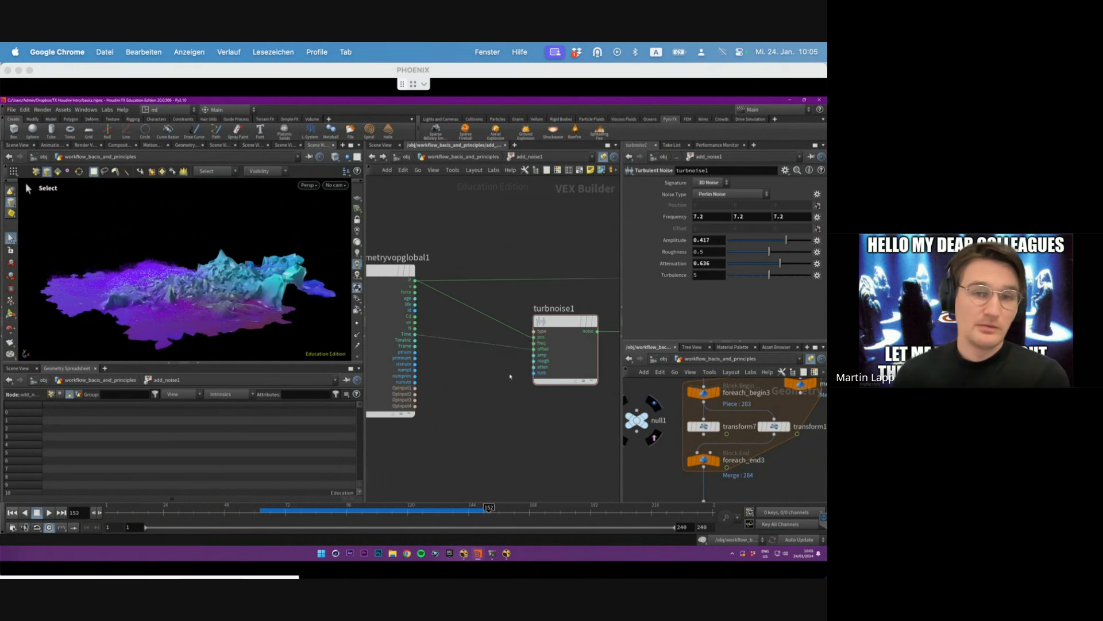
- Insert a Multiply node into the wire between geometryvopglobal1's Time output and turbnoise1's offset input
{"action": "key", "text": "Tab"}
{"action": "type", "text": "mul"}
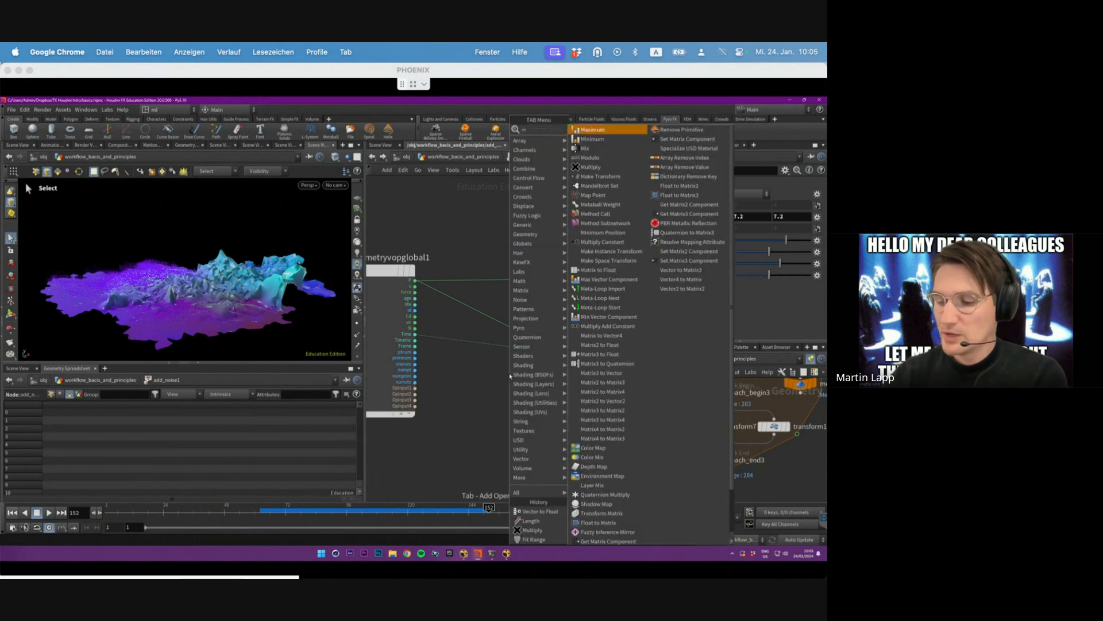
{"action": "key", "text": "Return"}
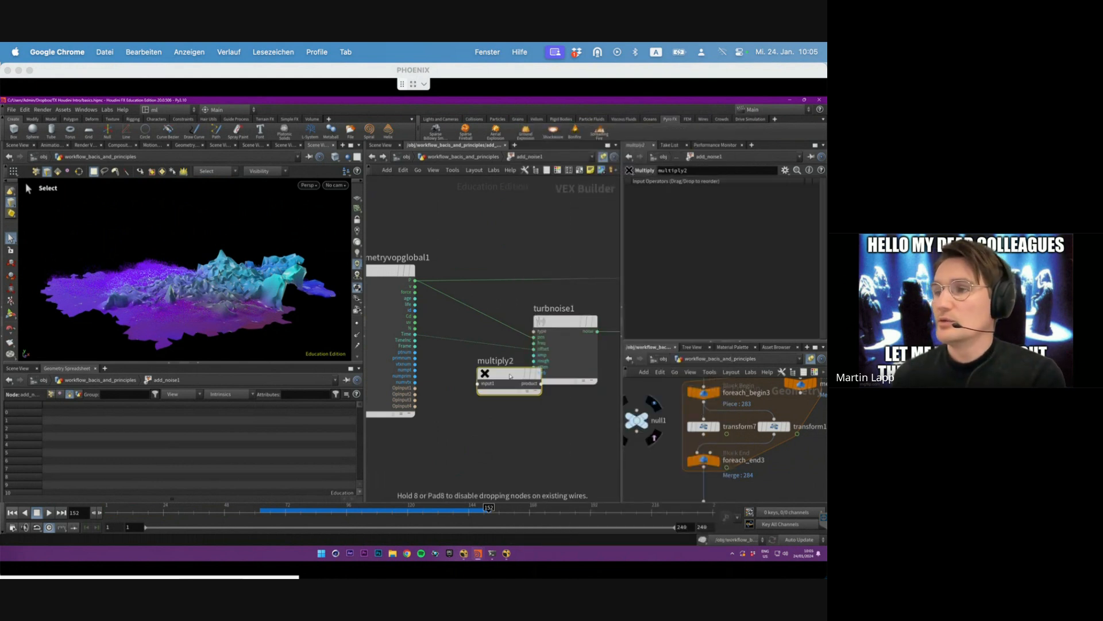
{"action": "left_click", "coordinate": [504, 335]}
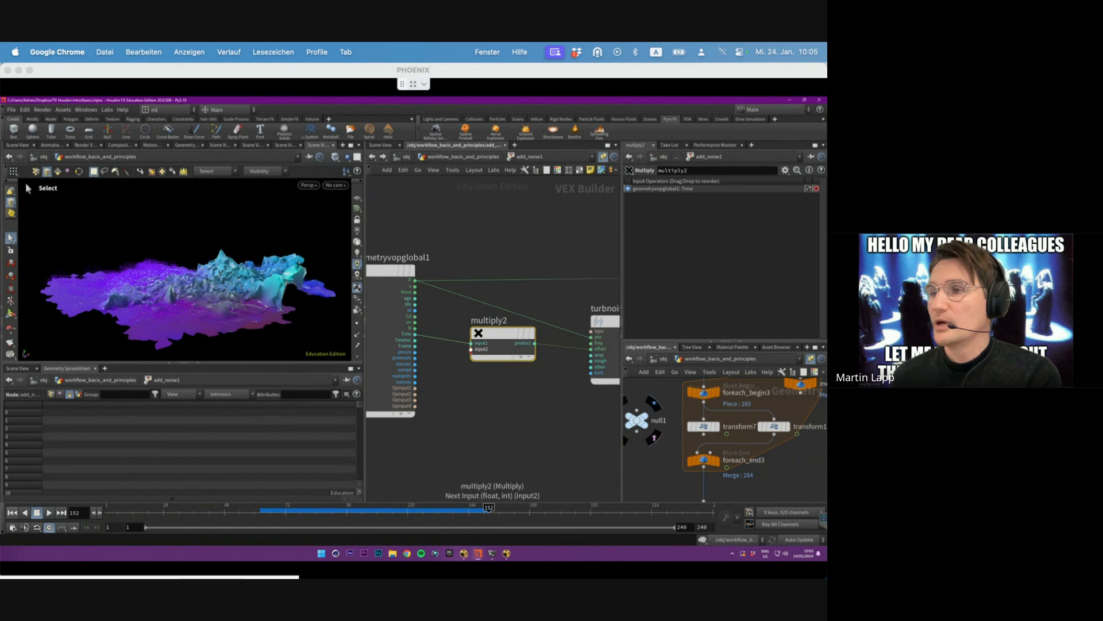
- Connect the v output of geometryvopglobal1 to the second input of multiply2
{"action": "left_click_drag", "start_coordinate": [472, 349], "coordinate": [415, 285]}
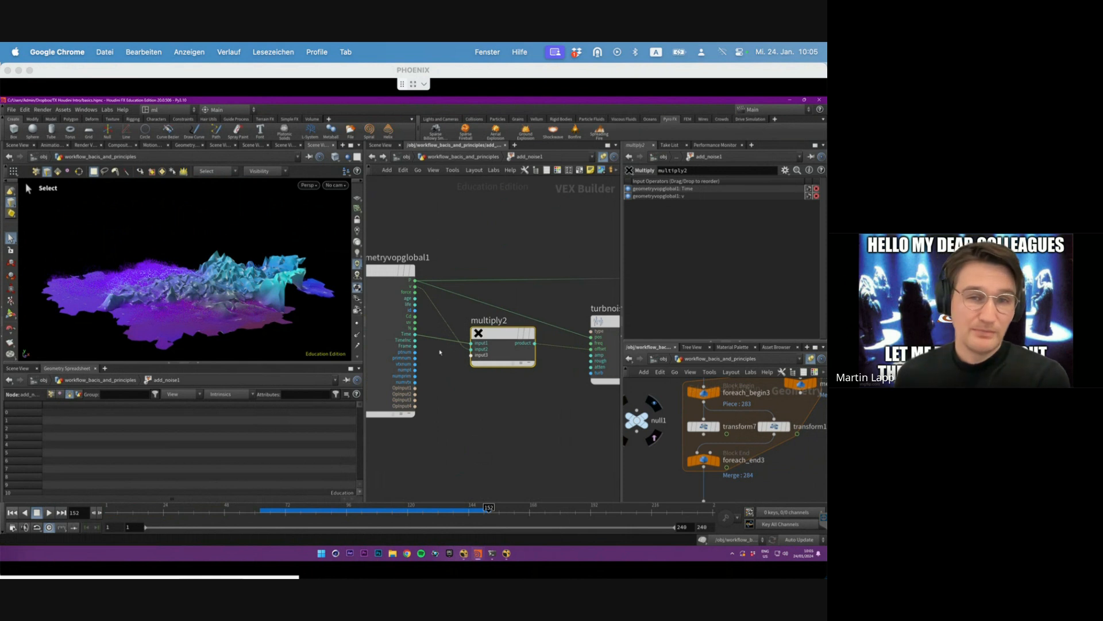
{"action": "scroll", "coordinate": [464, 357], "scroll_direction": "up", "scroll_amount": 4}
{"action": "middle_click_drag", "start_coordinate": [430, 266], "coordinate": [468, 303]}
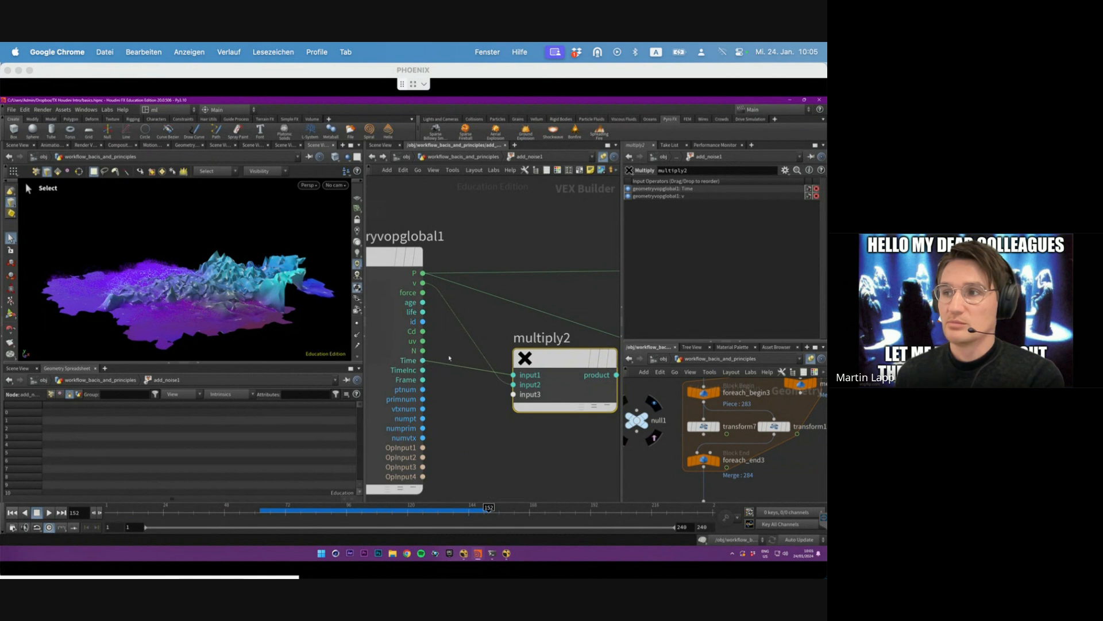
{"action": "scroll", "coordinate": [463, 388], "scroll_direction": "down", "scroll_amount": 2}
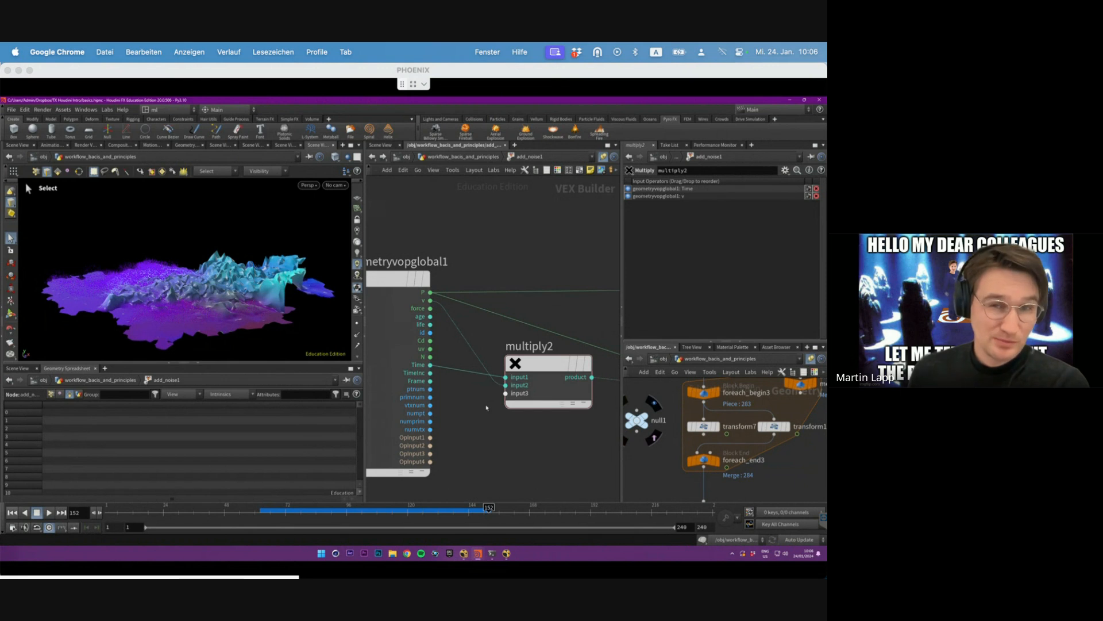
- Play the animation from the first frame to check how the particle velocity affects the noise offset
{"action": "left_click_drag", "start_coordinate": [258, 509], "coordinate": [219, 510]}
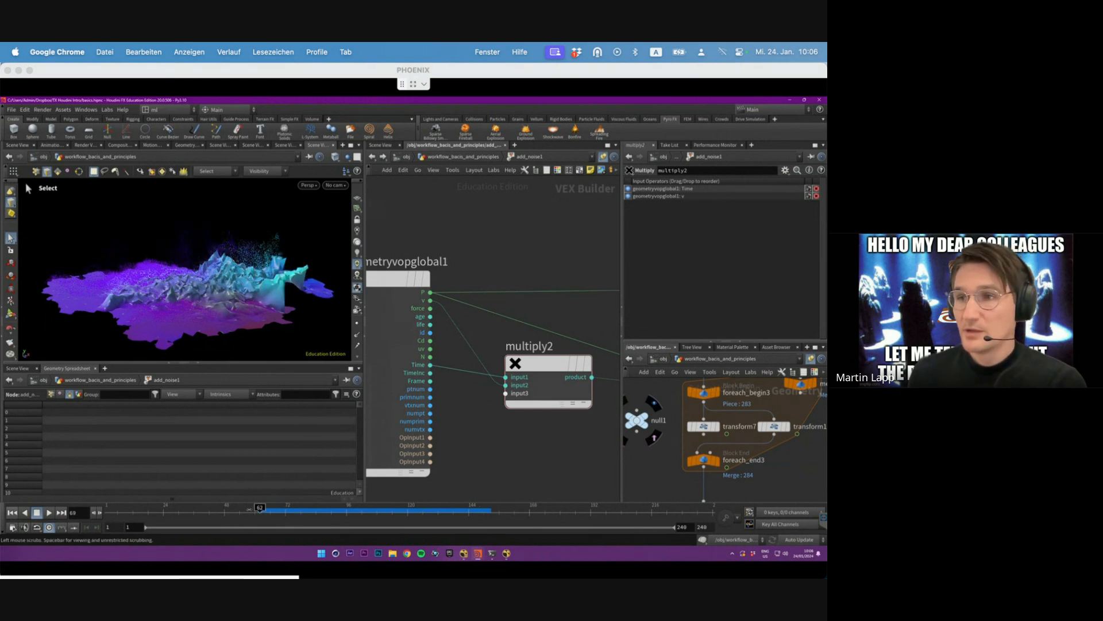
{"action": "left_click", "coordinate": [50, 512]}
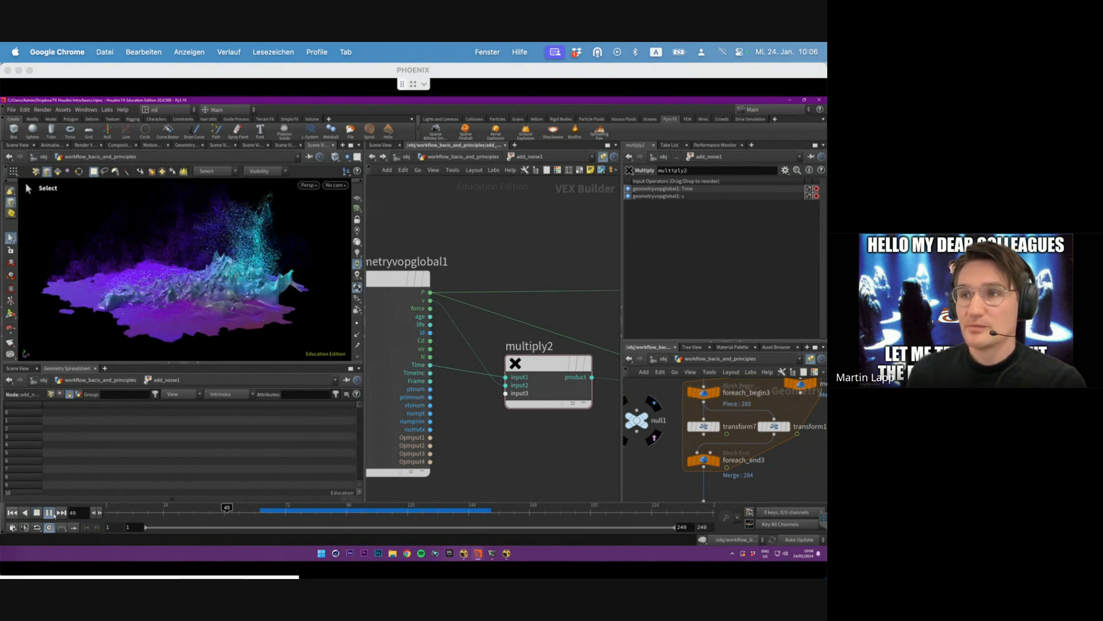
{"action": "left_click", "coordinate": [12, 512]}
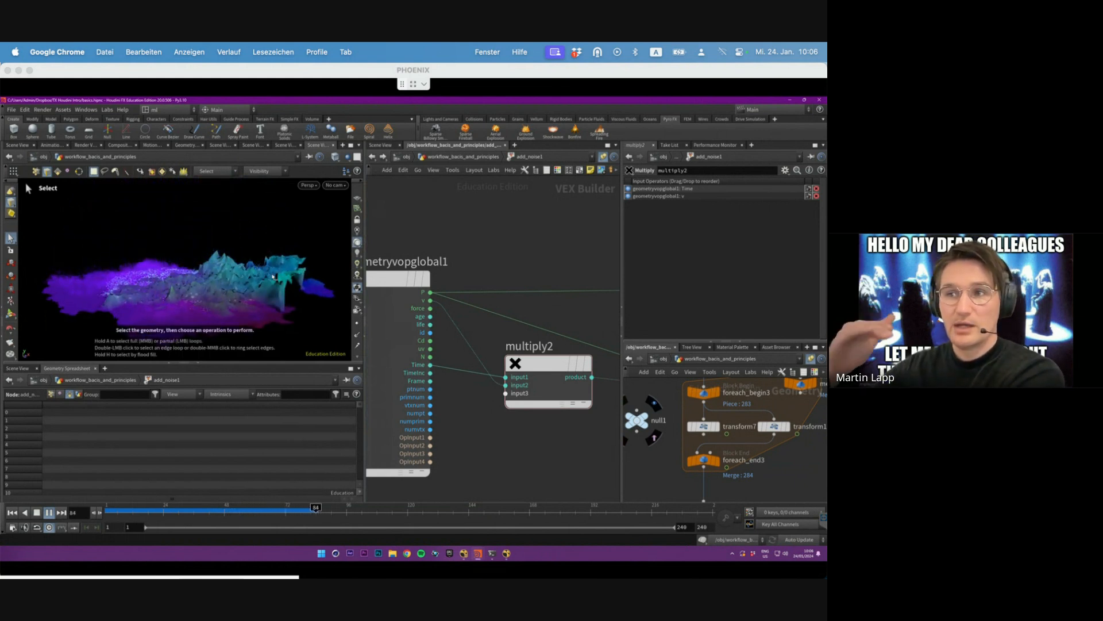
{"action": "key", "text": "Up"}
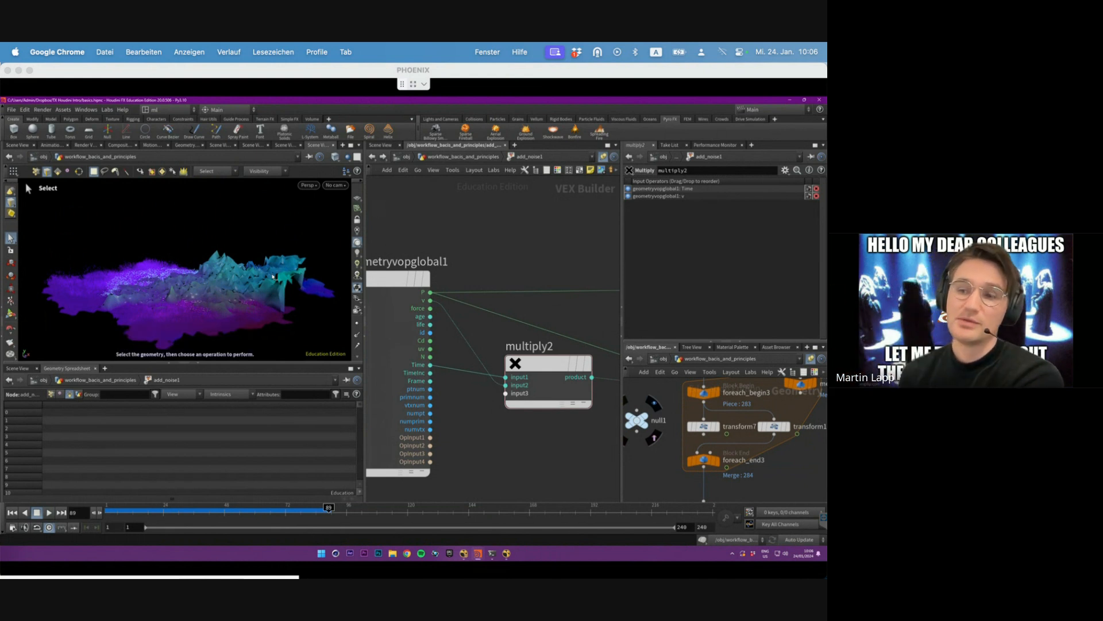
{"action": "left_click", "coordinate": [49, 512]}
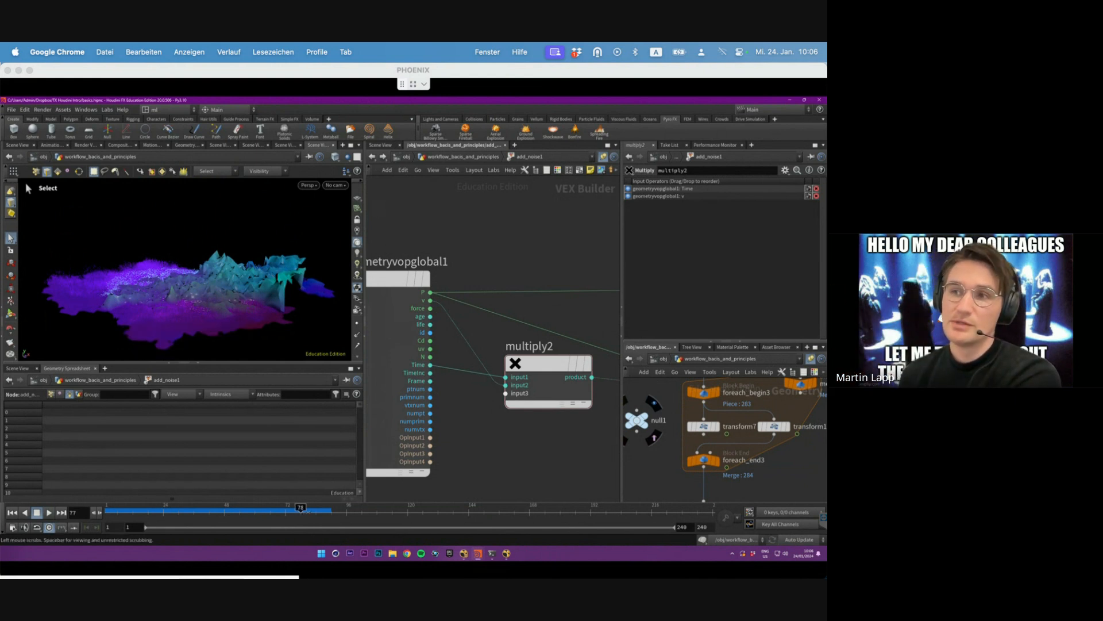
{"action": "left_click", "coordinate": [49, 512]}
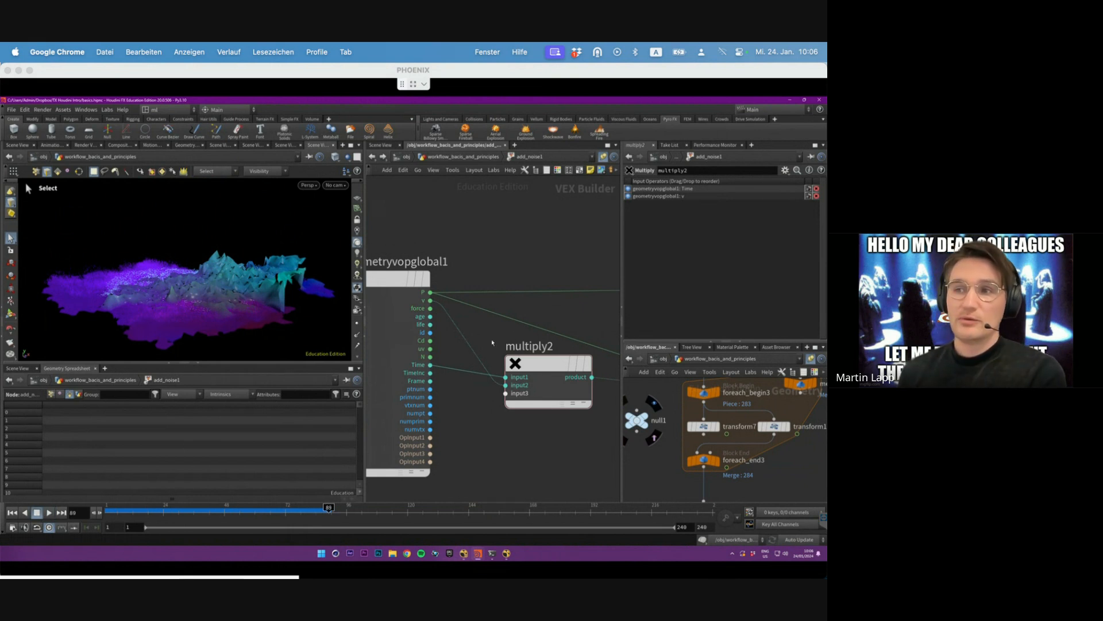
- Insert a Vector to Float node between the v output and multiply2, feeding fval1 into input2
{"action": "key", "text": "Tab"}
{"action": "type", "text": "vect"}
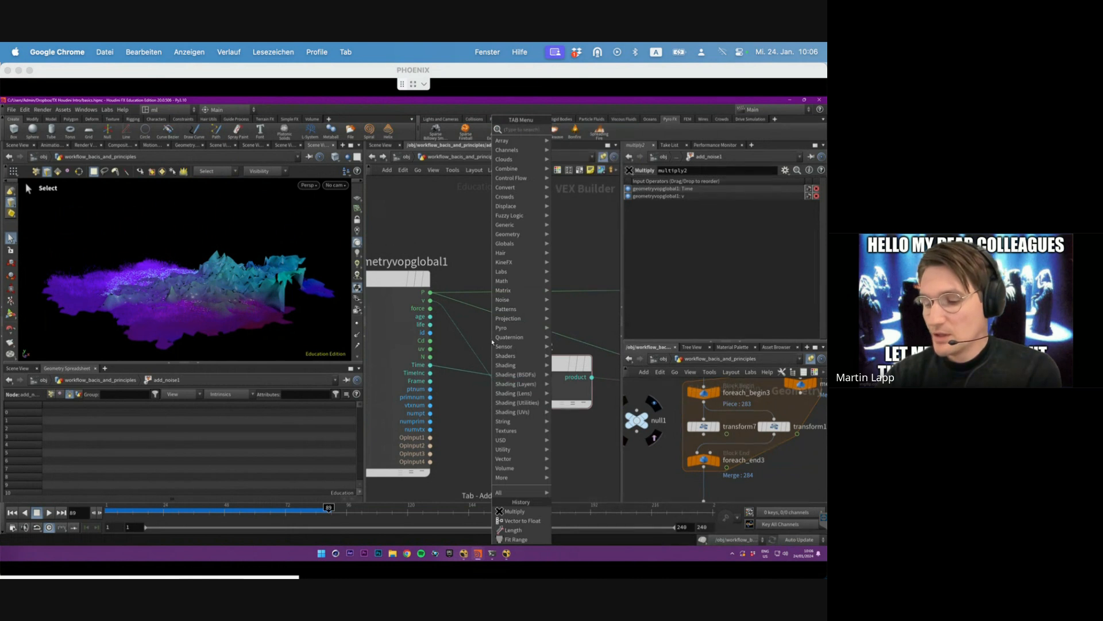
{"action": "type", "text": "or"}
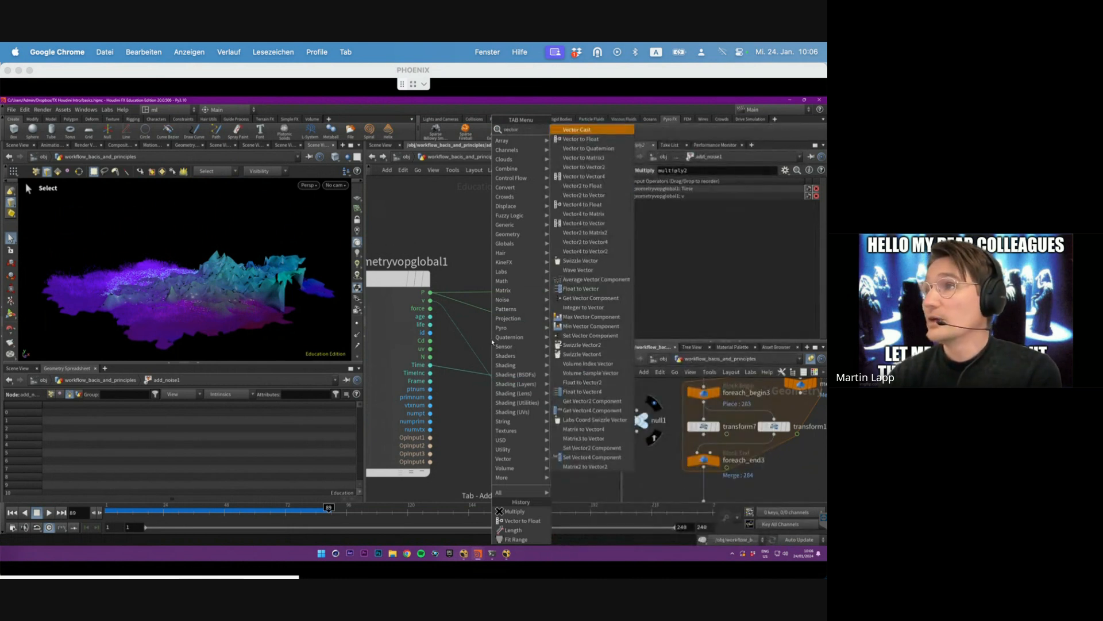
{"action": "key", "text": "Down"}
{"action": "key", "text": "Return"}
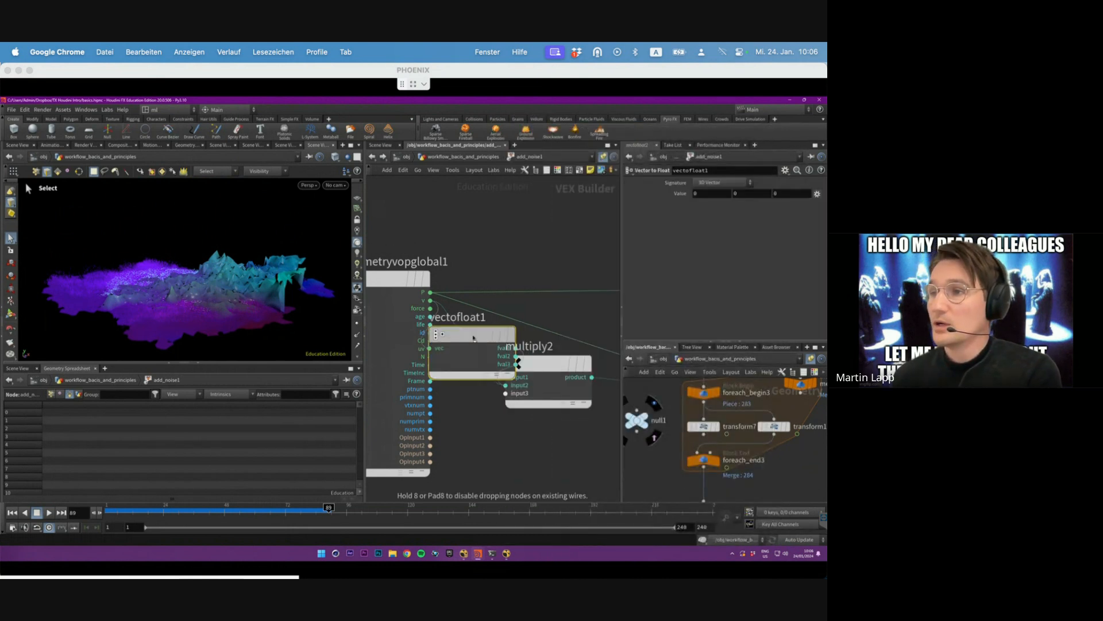
{"action": "left_click", "coordinate": [475, 337]}
{"action": "left_click_drag", "start_coordinate": [520, 334], "coordinate": [506, 329]}
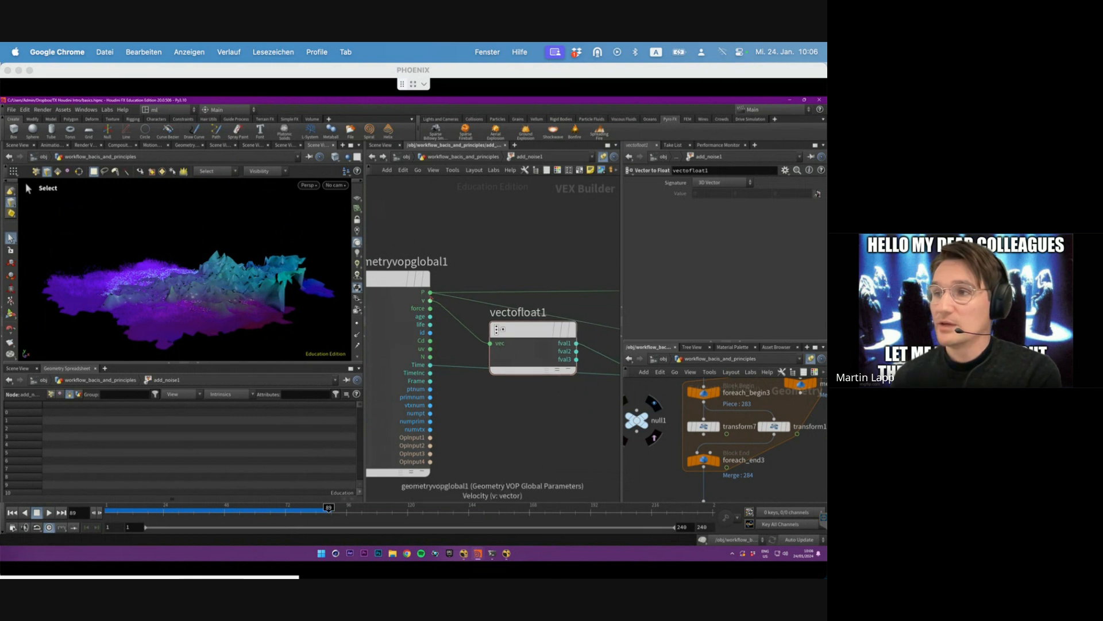
{"action": "middle_click_drag", "start_coordinate": [553, 409], "coordinate": [468, 370]}
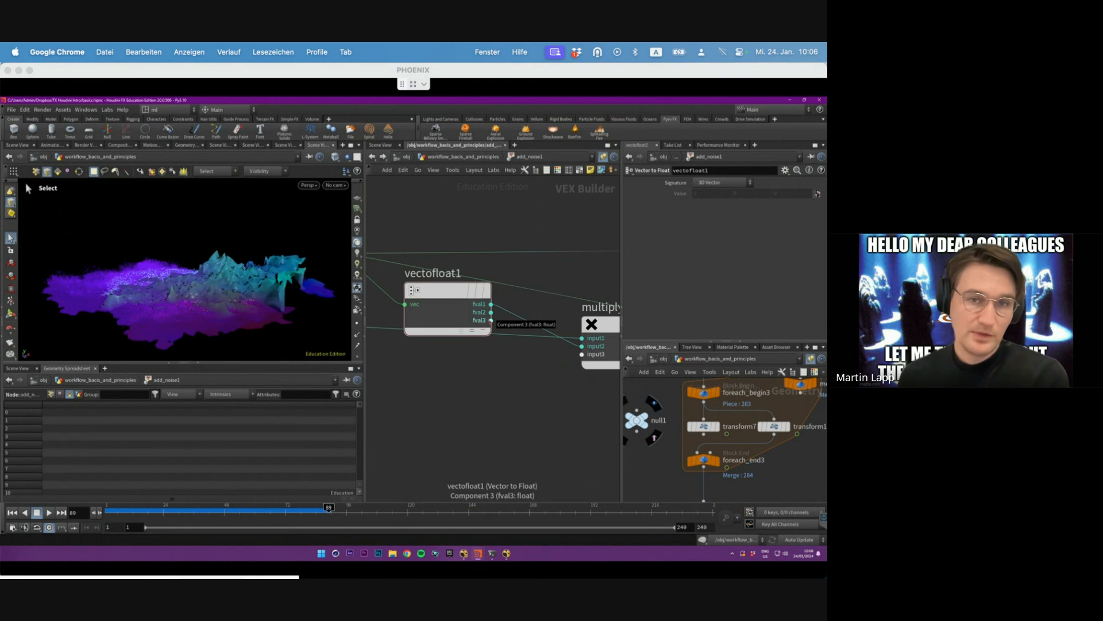
{"action": "scroll", "coordinate": [513, 380], "scroll_direction": "down", "scroll_amount": 3}
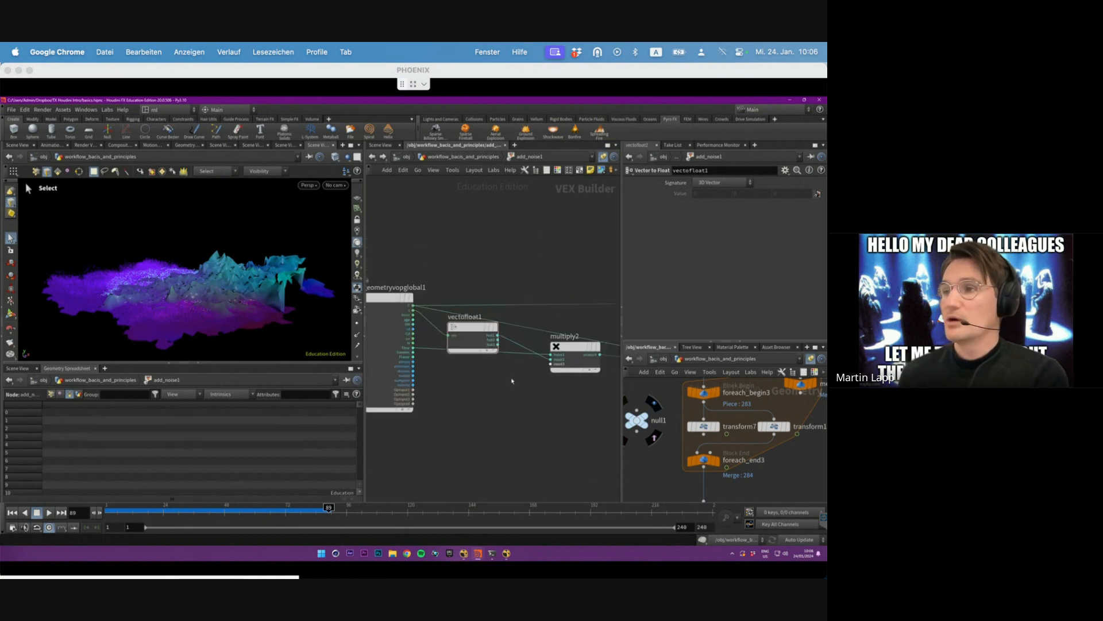
{"action": "mouse_move", "coordinate": [411, 297]}
{"action": "left_mouse_down"}
{"action": "mouse_move", "coordinate": [411, 330]}
{"action": "mouse_move", "coordinate": [402, 302]}
{"action": "left_mouse_up"}
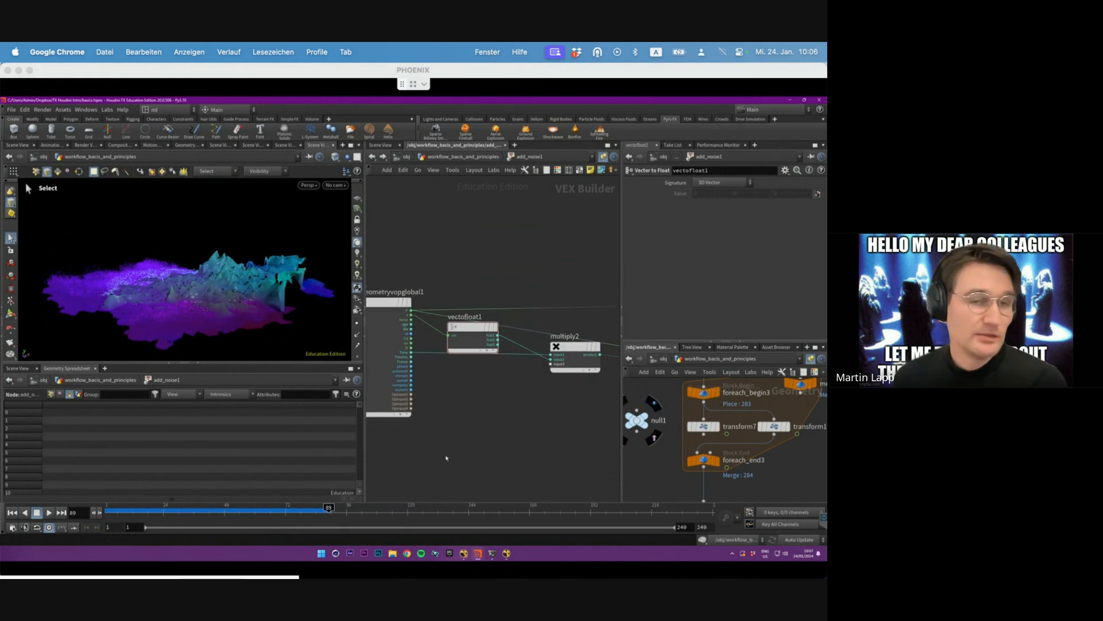
- Play the animation from frame 18 to check the noise driven by a single velocity component
{"action": "left_click_drag", "start_coordinate": [159, 511], "coordinate": [149, 511]}
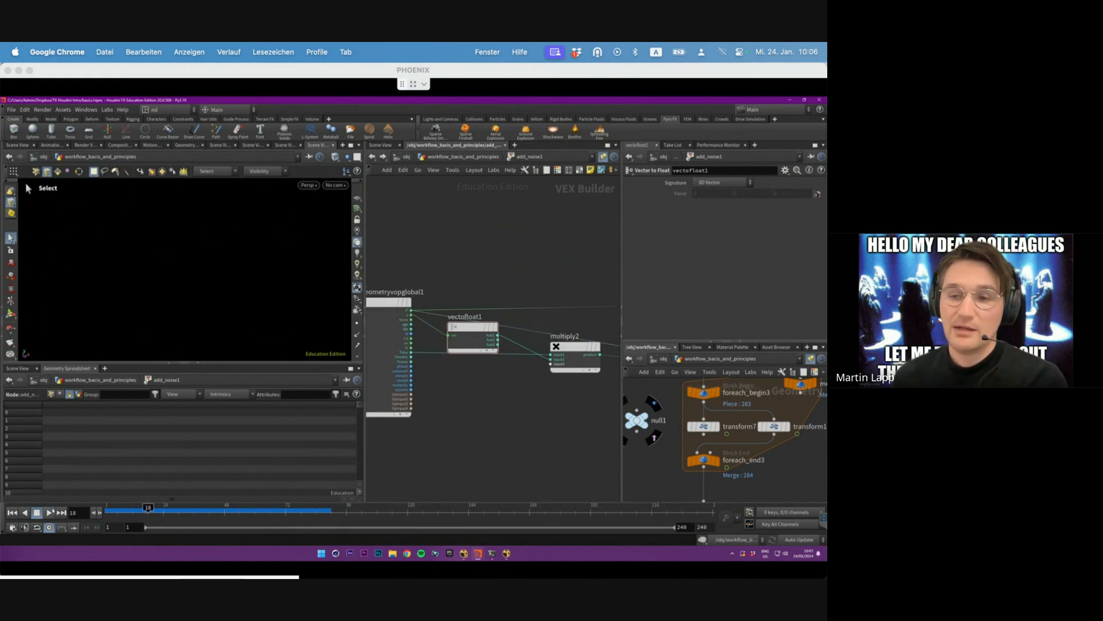
{"action": "left_click", "coordinate": [49, 513]}
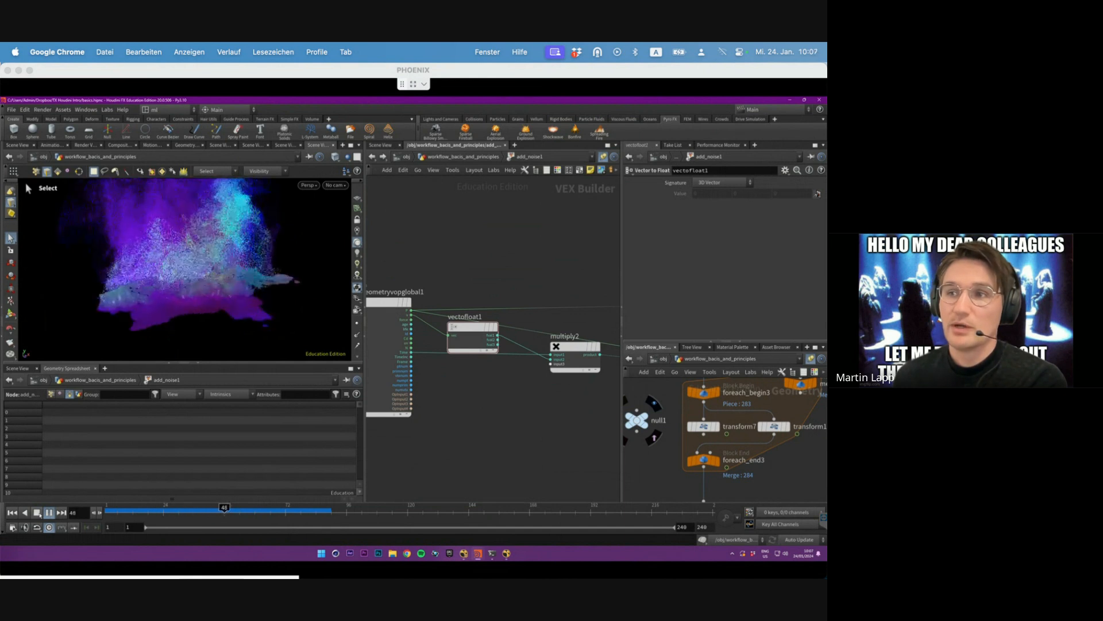
{"action": "left_click", "coordinate": [39, 515]}
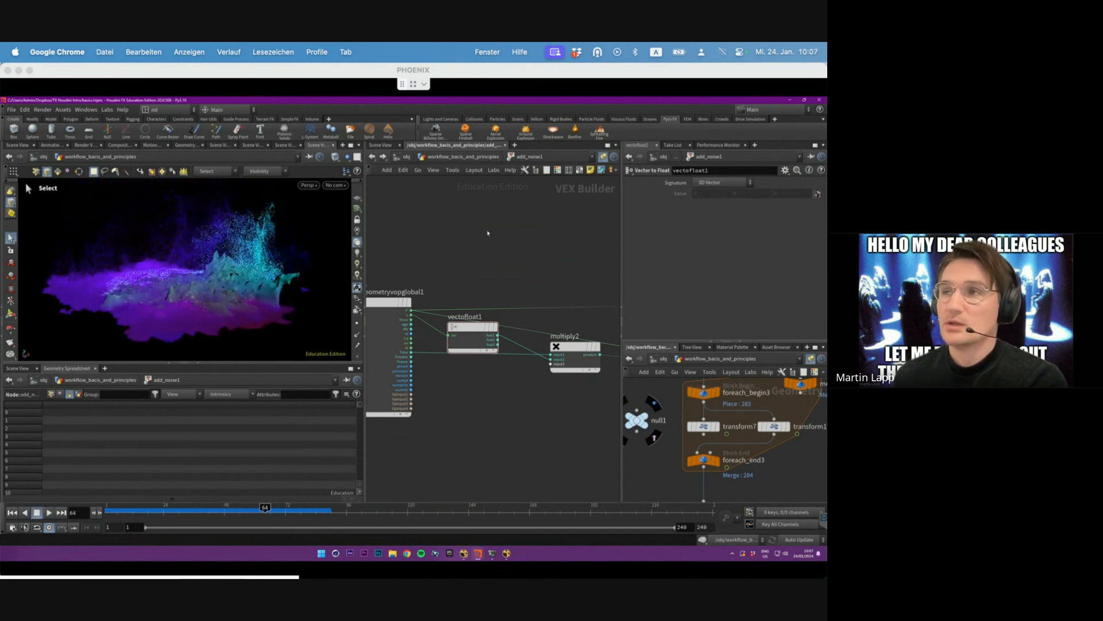
- Return to the workflow_bacis_and_principles network and display the set_pos node in its simulations section
{"action": "left_click", "coordinate": [482, 158]}
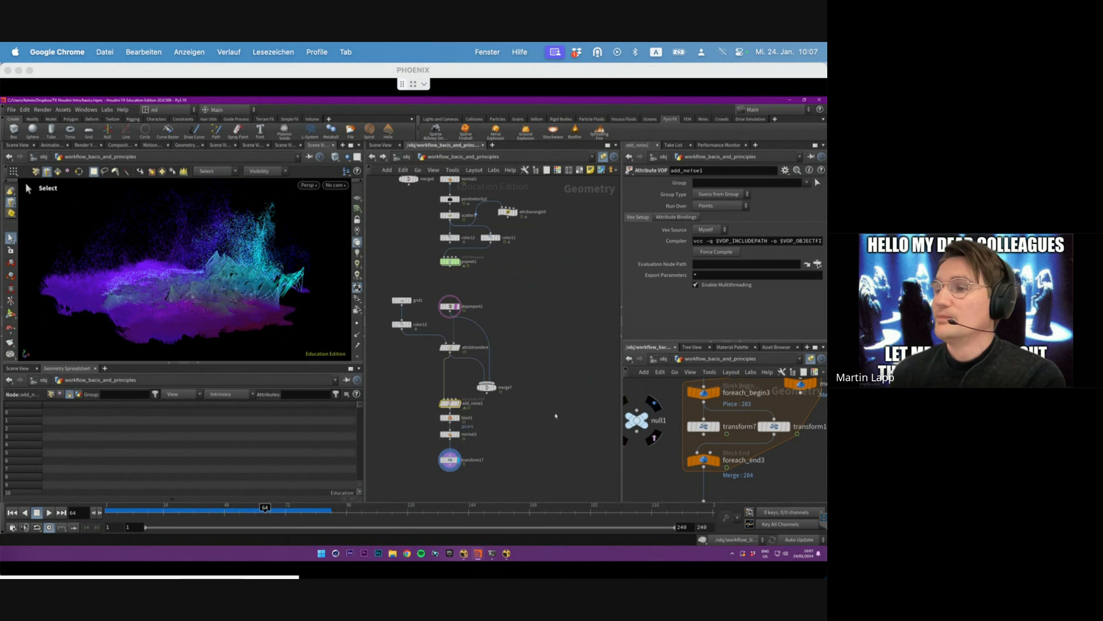
{"action": "middle_click_drag", "start_coordinate": [556, 416], "coordinate": [553, 305]}
{"action": "scroll", "coordinate": [538, 359], "scroll_direction": "down", "scroll_amount": 8}
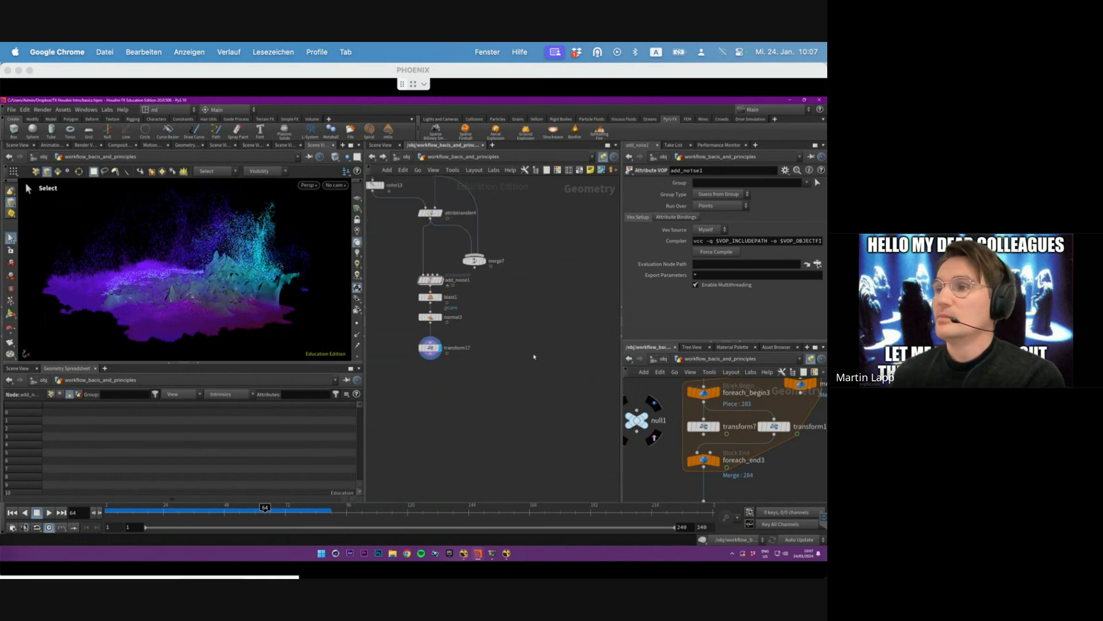
{"action": "middle_click_drag", "start_coordinate": [535, 361], "coordinate": [513, 285]}
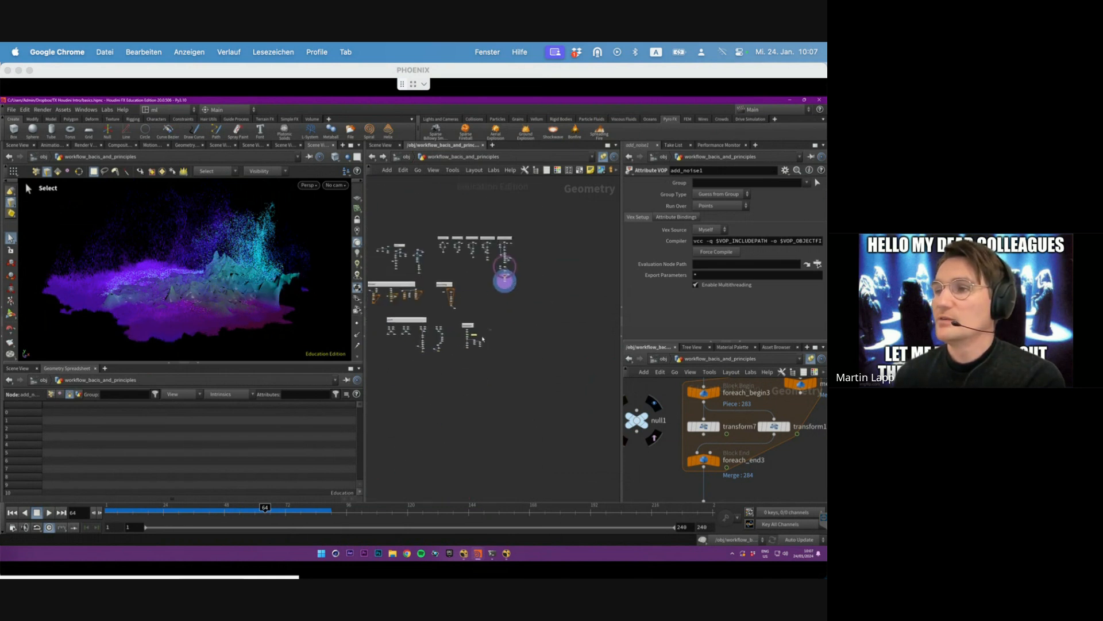
{"action": "scroll", "coordinate": [477, 334], "scroll_direction": "up", "scroll_amount": 8}
{"action": "middle_click_drag", "start_coordinate": [470, 331], "coordinate": [478, 312]}
{"action": "scroll", "coordinate": [459, 316], "scroll_direction": "up", "scroll_amount": 4}
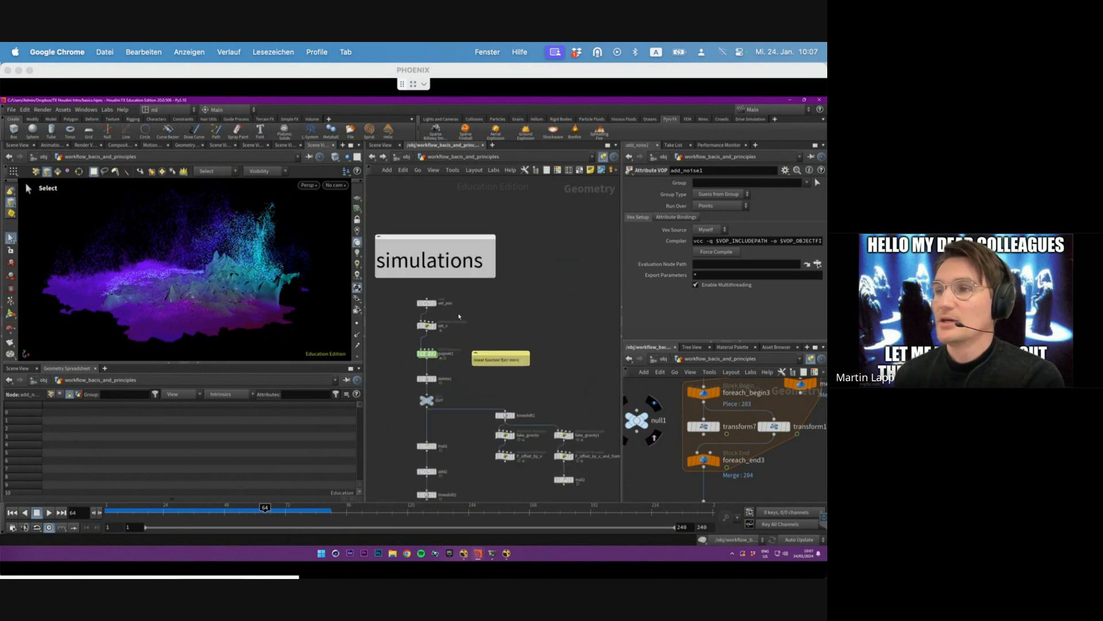
{"action": "left_click", "coordinate": [429, 303]}
{"action": "left_click", "coordinate": [433, 303]}
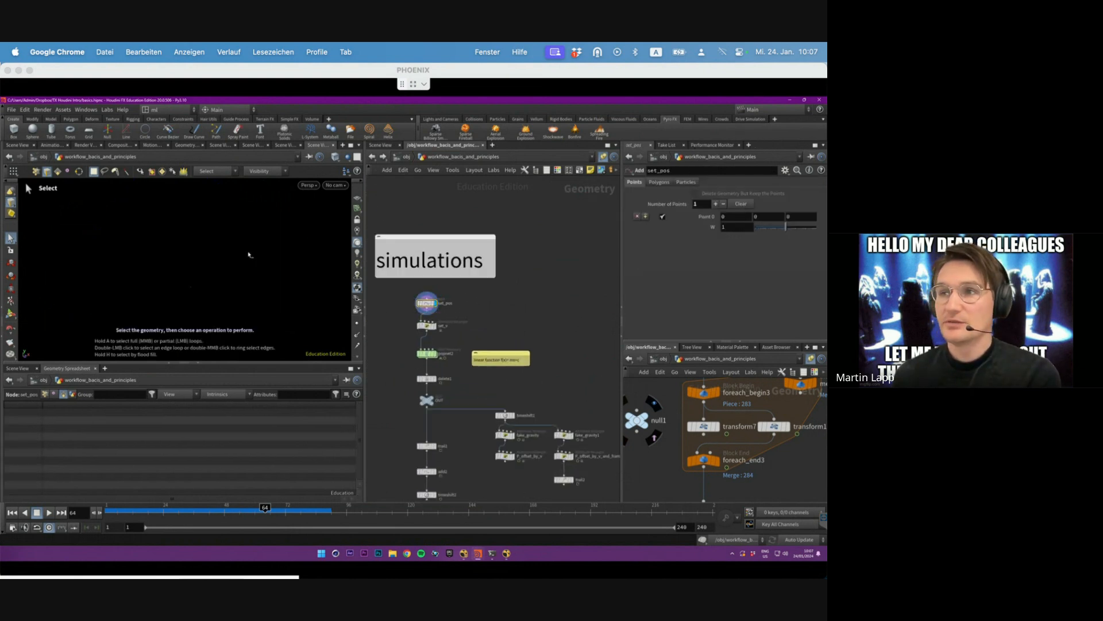
- Set the viewport to display particles as Points, with point markers and the reference grid shown around the set_pos point
{"action": "key", "text": "3"}
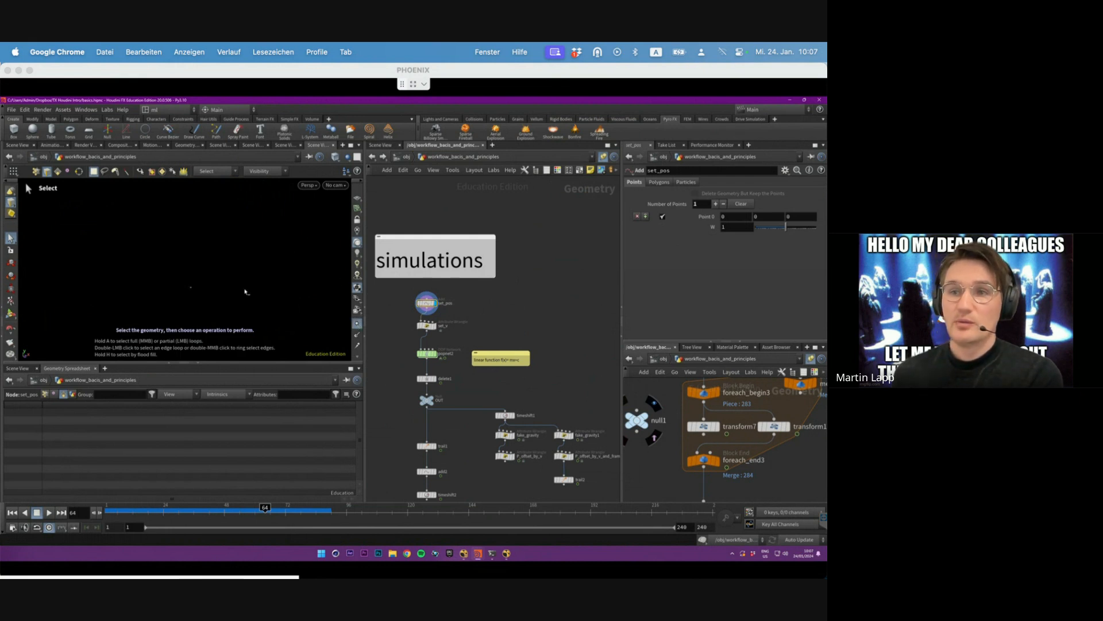
{"action": "key", "text": "d"}
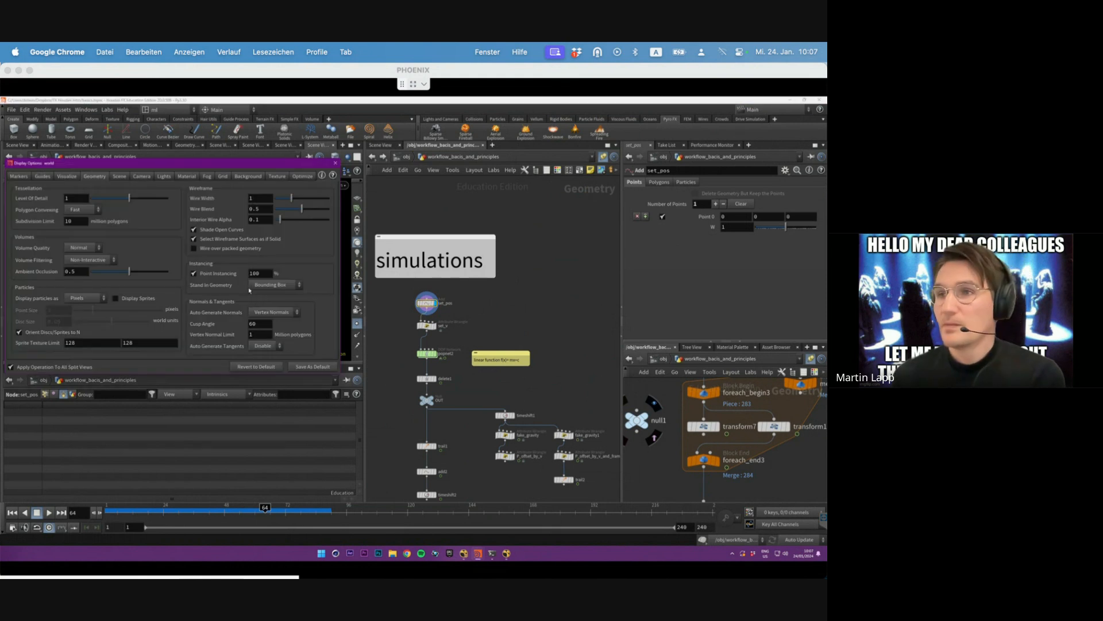
{"action": "left_click", "coordinate": [95, 303]}
{"action": "left_click", "coordinate": [84, 300]}
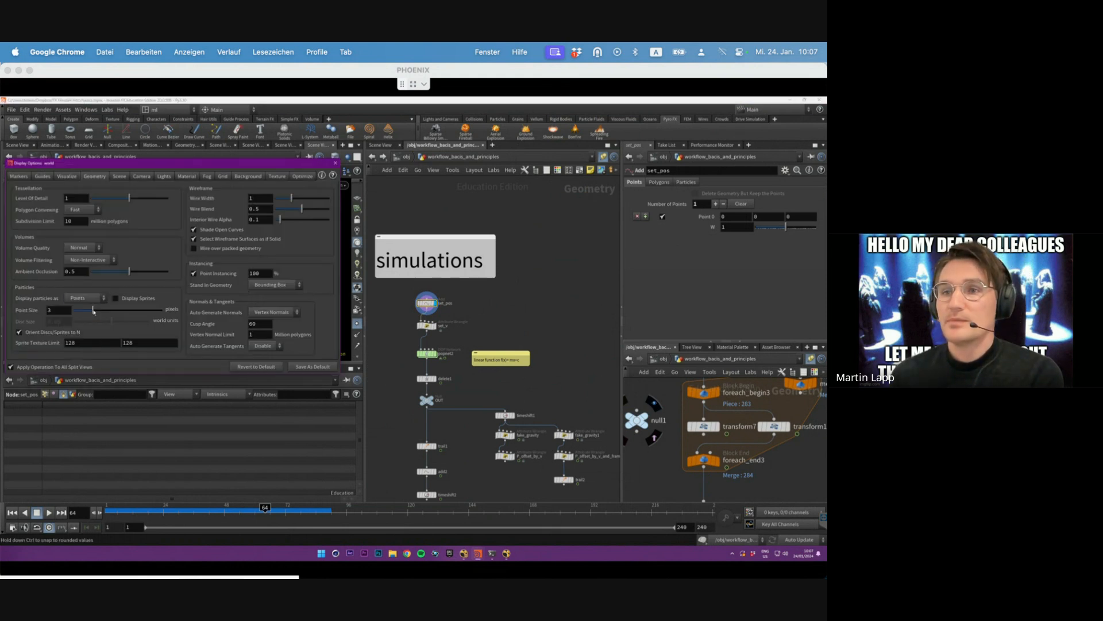
{"action": "left_click", "coordinate": [336, 164]}
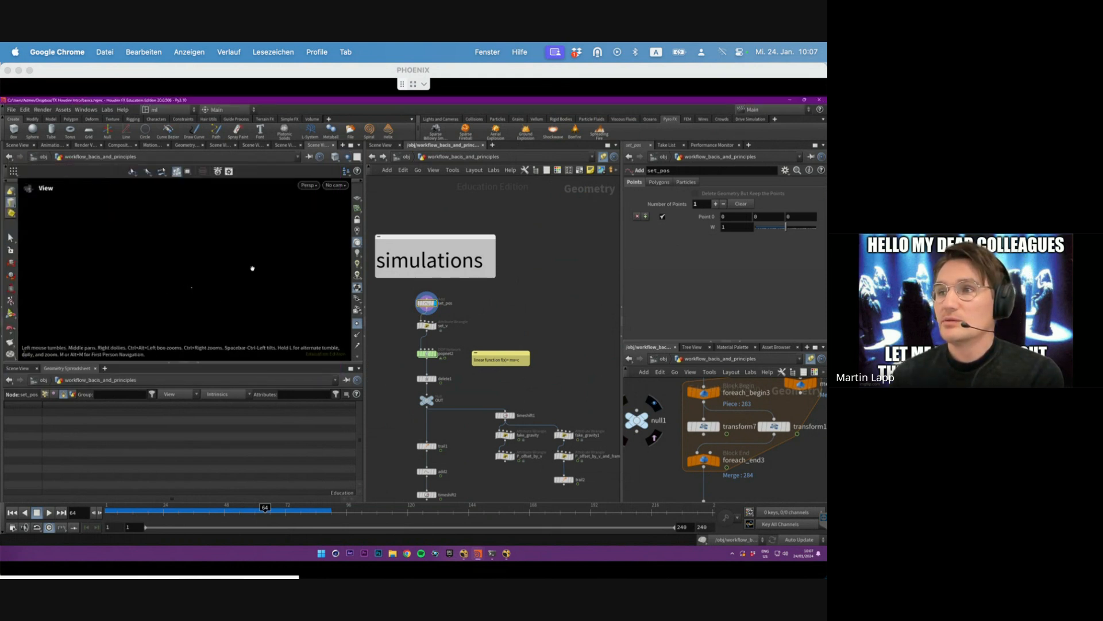
{"action": "right_click_drag", "start_coordinate": [185, 287], "coordinate": [259, 278], "text": "alt"}
{"action": "right_click_drag", "start_coordinate": [166, 287], "coordinate": [235, 272], "text": "alt"}
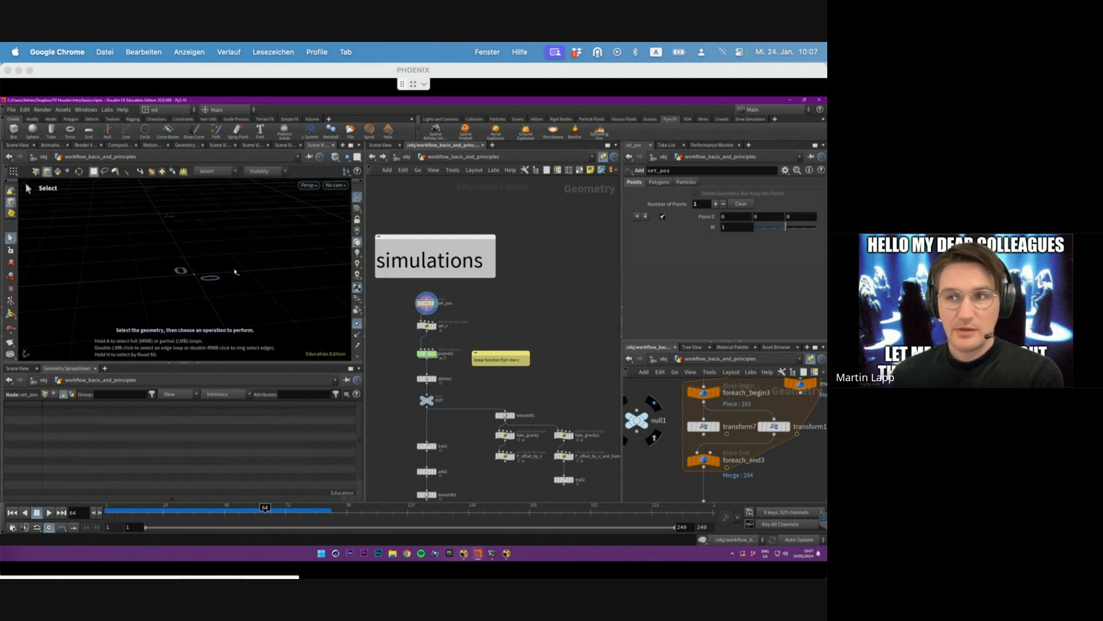
- Go to frame 1, display the set_v wrangle and highlight the vector values in its velocity expression
{"action": "left_click", "coordinate": [13, 513]}
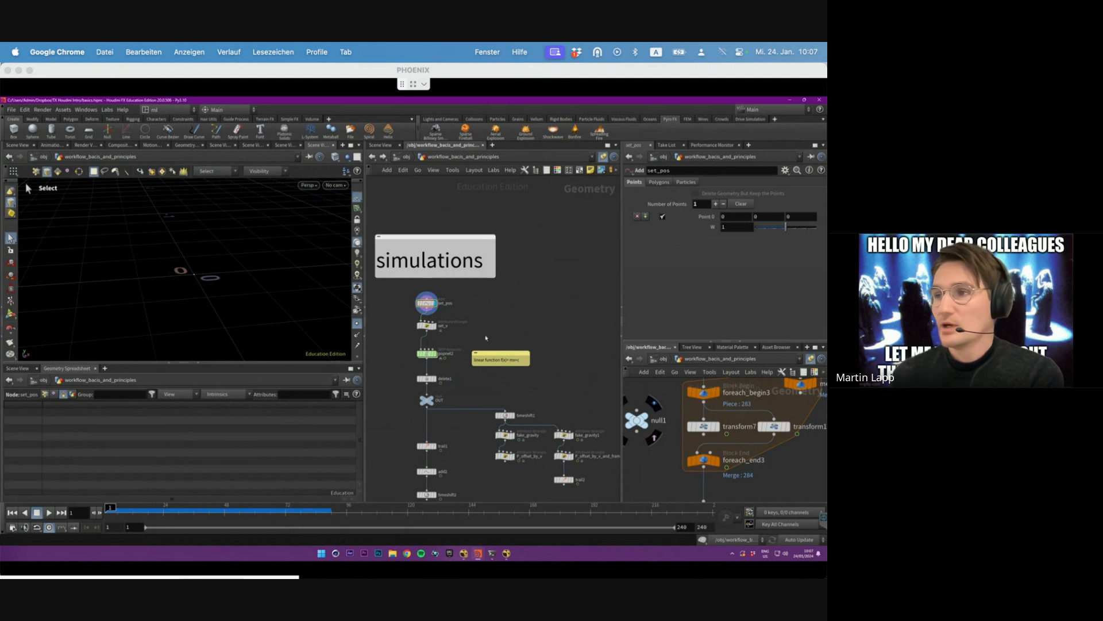
{"action": "left_click", "coordinate": [427, 325]}
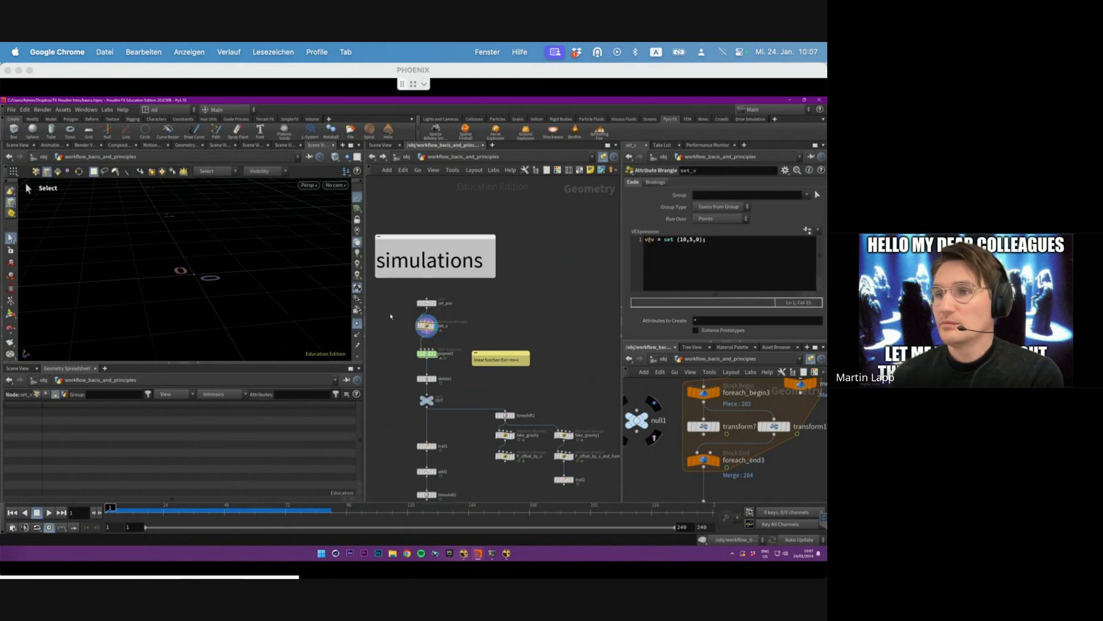
{"action": "left_click_drag", "start_coordinate": [677, 241], "coordinate": [697, 240]}
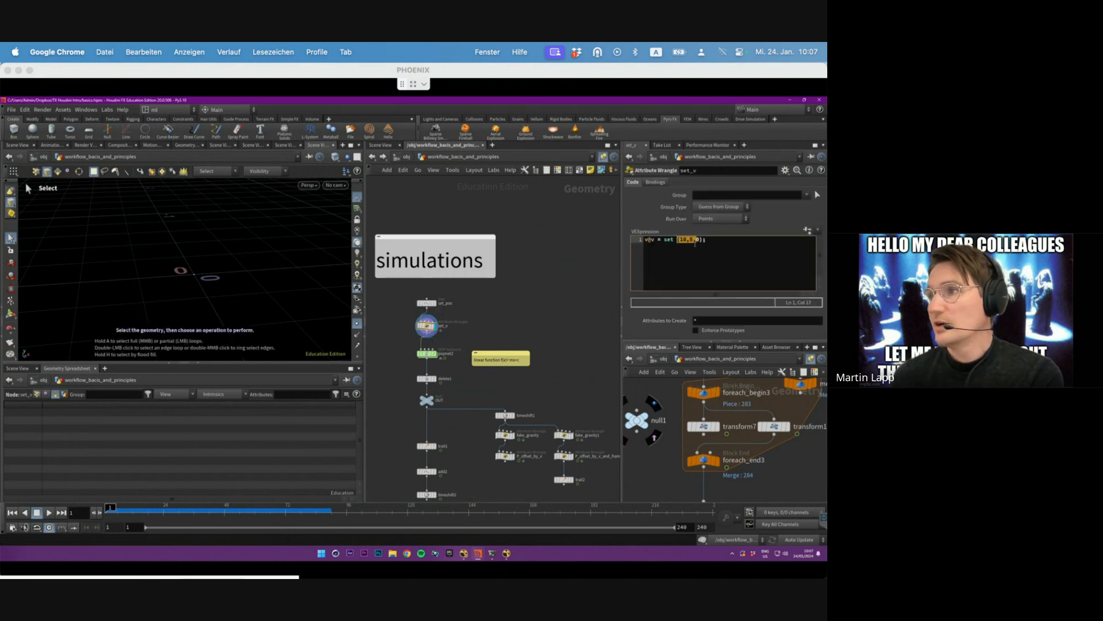
- Show point velocity trails in the viewport and try a Y velocity of 2 in set_v before restoring it to 5
{"action": "left_click", "coordinate": [697, 240]}
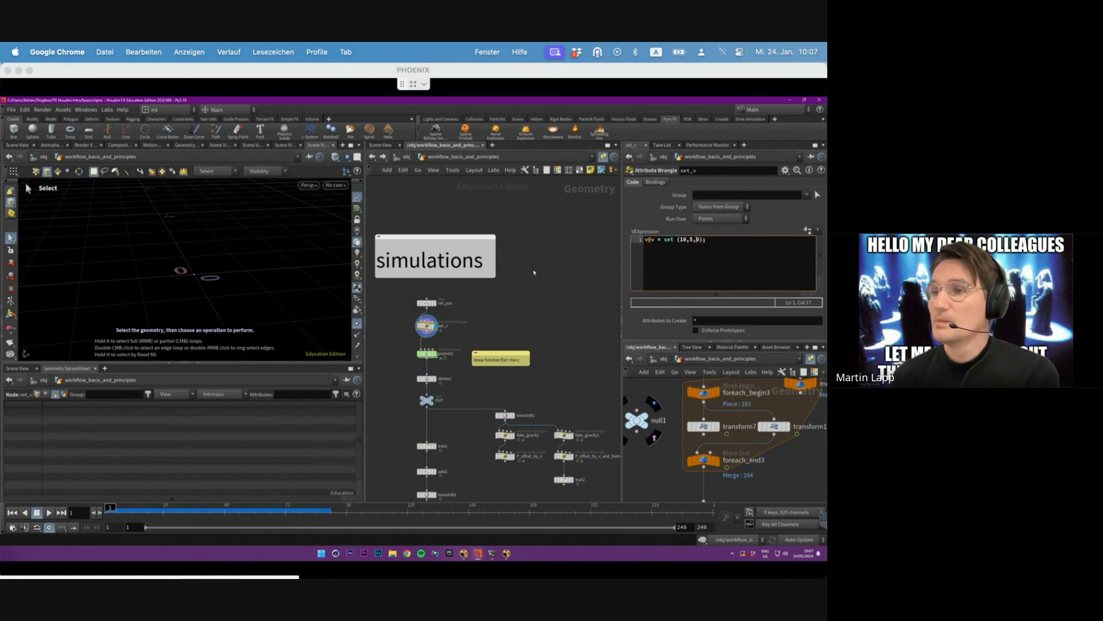
{"action": "scroll", "coordinate": [358, 335], "scroll_direction": "down", "scroll_amount": 5}
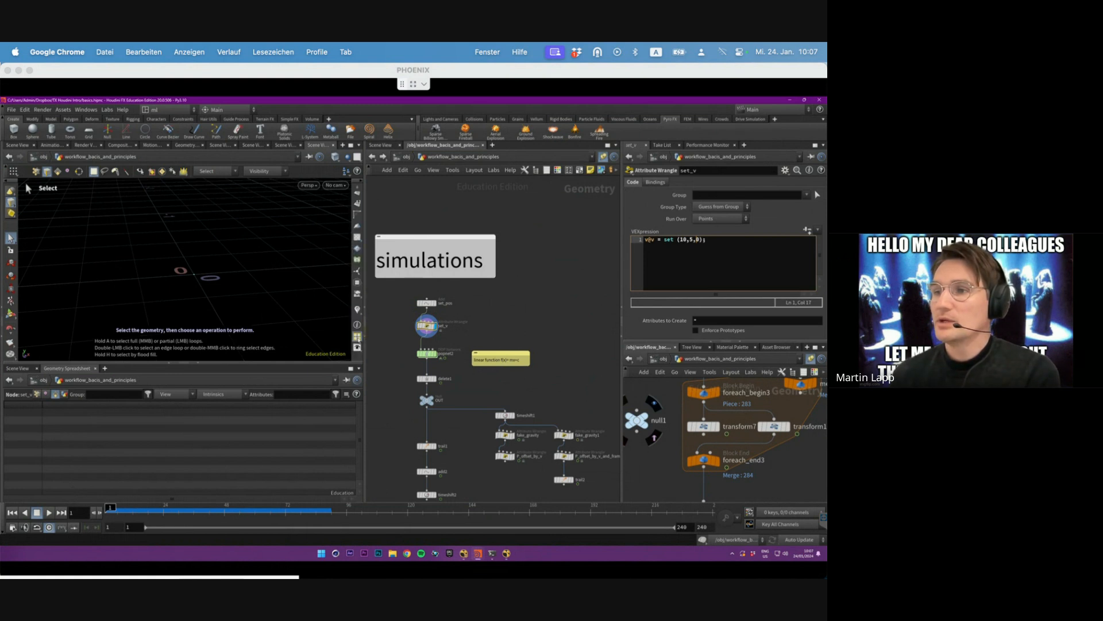
{"action": "left_click", "coordinate": [357, 311]}
{"action": "mouse_move", "coordinate": [234, 254]}
{"action": "left_mouse_down", "text": "alt"}
{"action": "mouse_move", "coordinate": [222, 243]}
{"action": "mouse_move", "coordinate": [182, 252]}
{"action": "mouse_move", "coordinate": [231, 277]}
{"action": "left_mouse_up", "text": "alt"}
{"action": "left_click", "coordinate": [695, 240]}
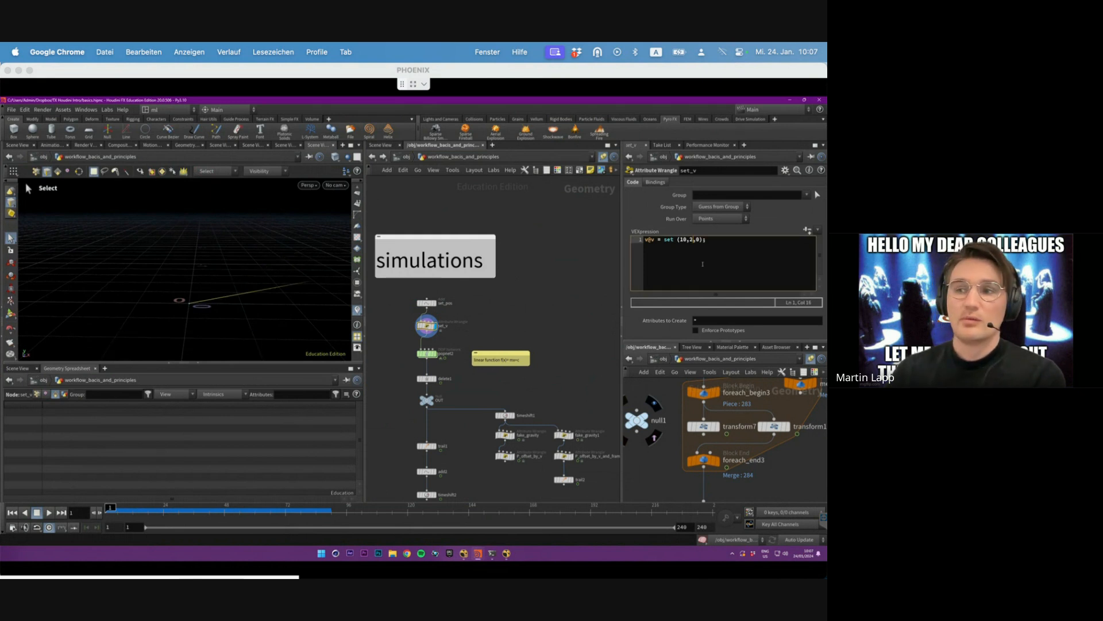
{"action": "key", "text": "BackSpace"}
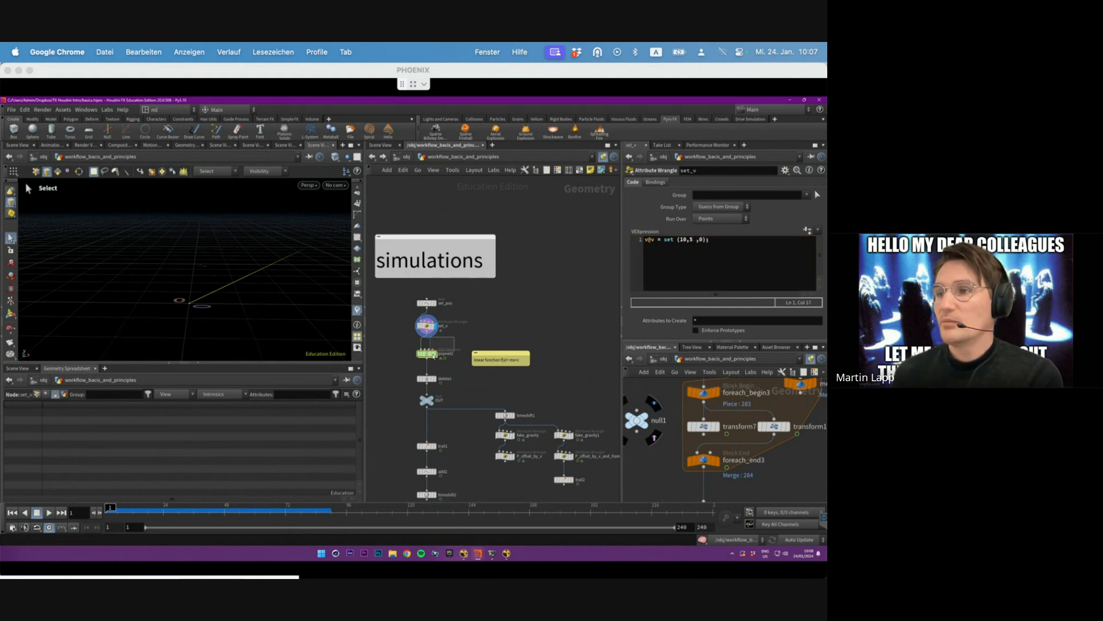
- Display popnet2 in the Front view, with the grid framed around the origin, and play the simulation
{"action": "left_click", "coordinate": [426, 353]}
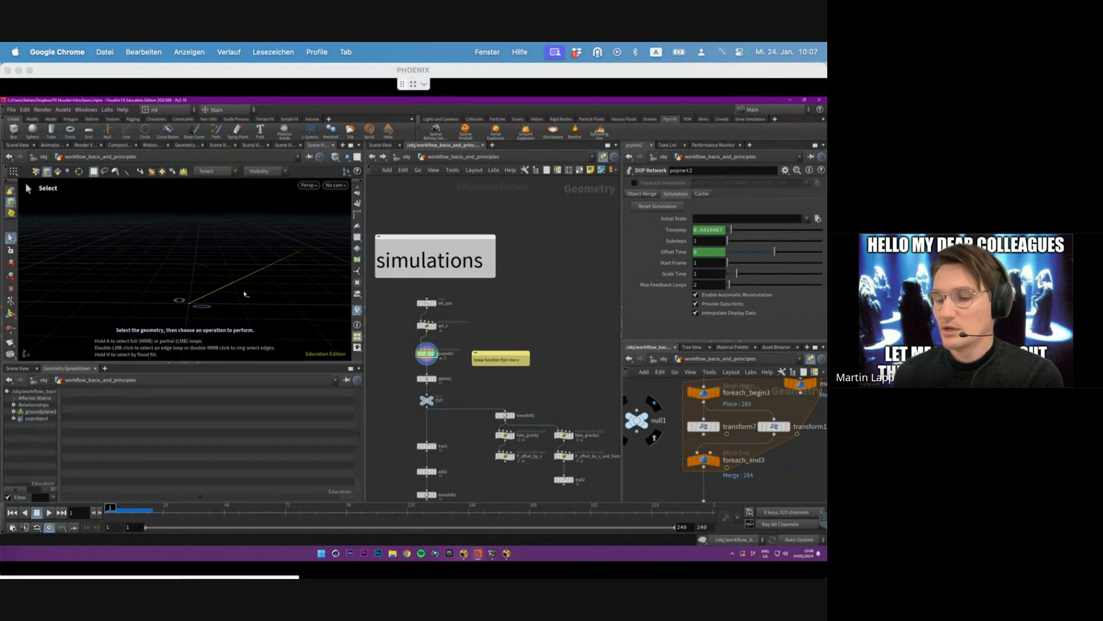
{"action": "key", "text": "space+3"}
{"action": "right_click_drag", "start_coordinate": [225, 293], "coordinate": [187, 291], "text": "alt"}
{"action": "middle_click_drag", "start_coordinate": [187, 291], "coordinate": [161, 296], "text": "alt"}
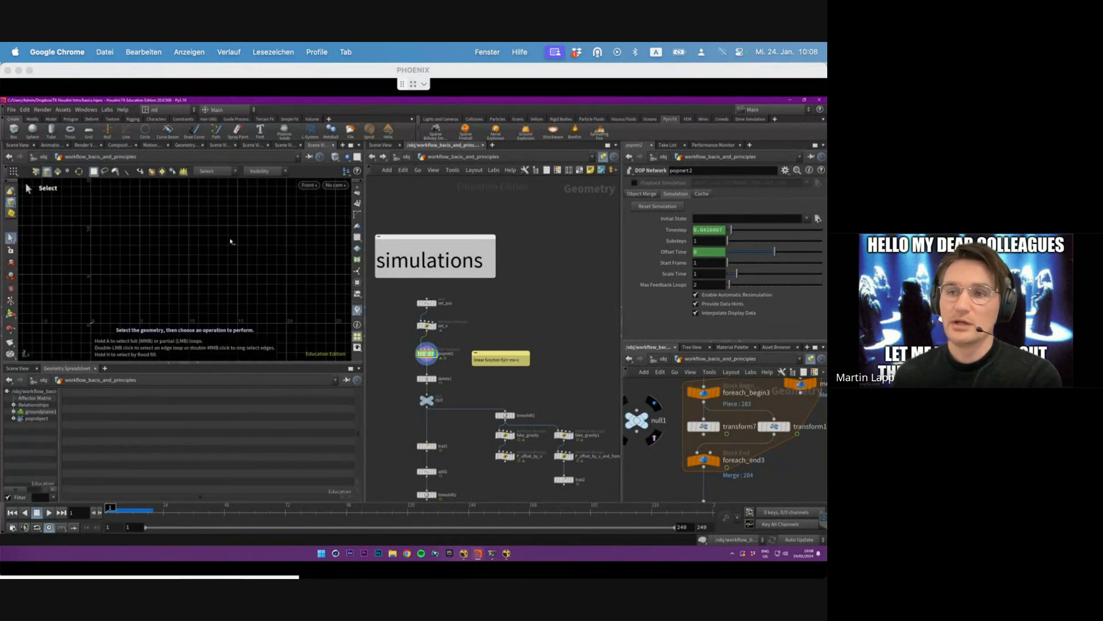
{"action": "right_click_drag", "start_coordinate": [132, 295], "coordinate": [177, 289], "text": "alt"}
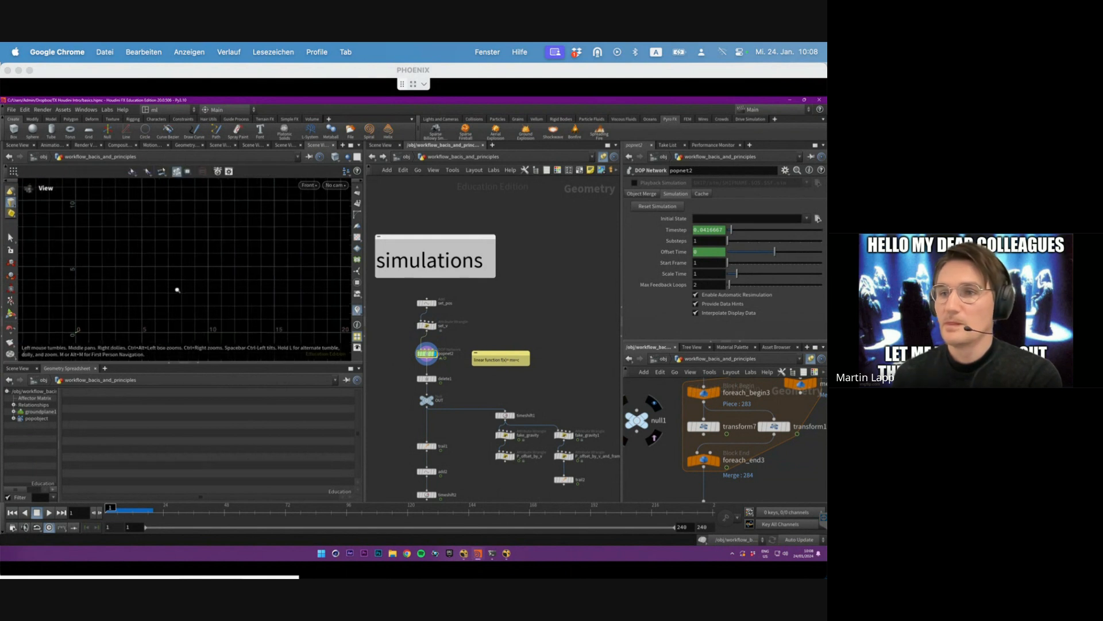
{"action": "middle_click_drag", "start_coordinate": [177, 289], "coordinate": [199, 271], "text": "alt"}
{"action": "left_click", "coordinate": [49, 513]}
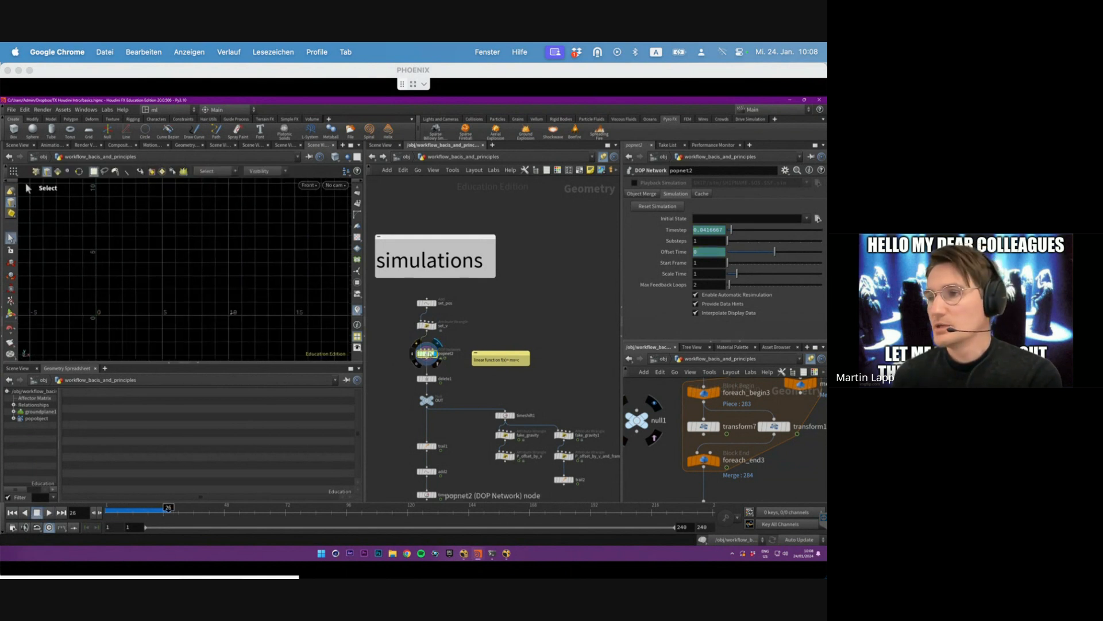
- Bypass the gravity1 force inside popnet2 and replay the simulation from the parent network
{"action": "double_click", "coordinate": [427, 353]}
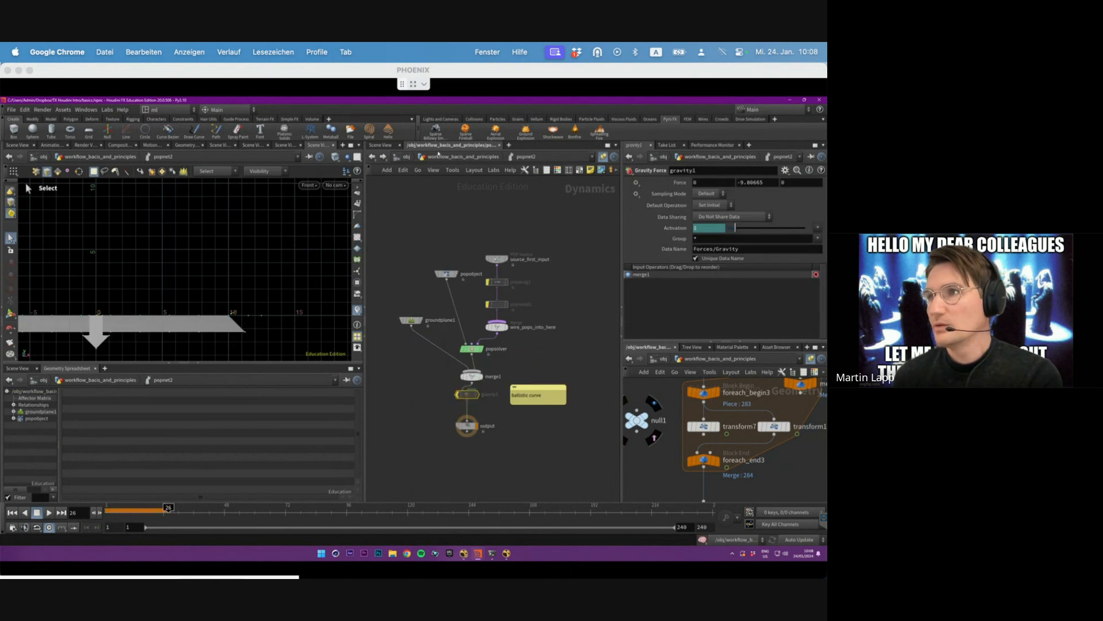
{"action": "key", "text": "u"}
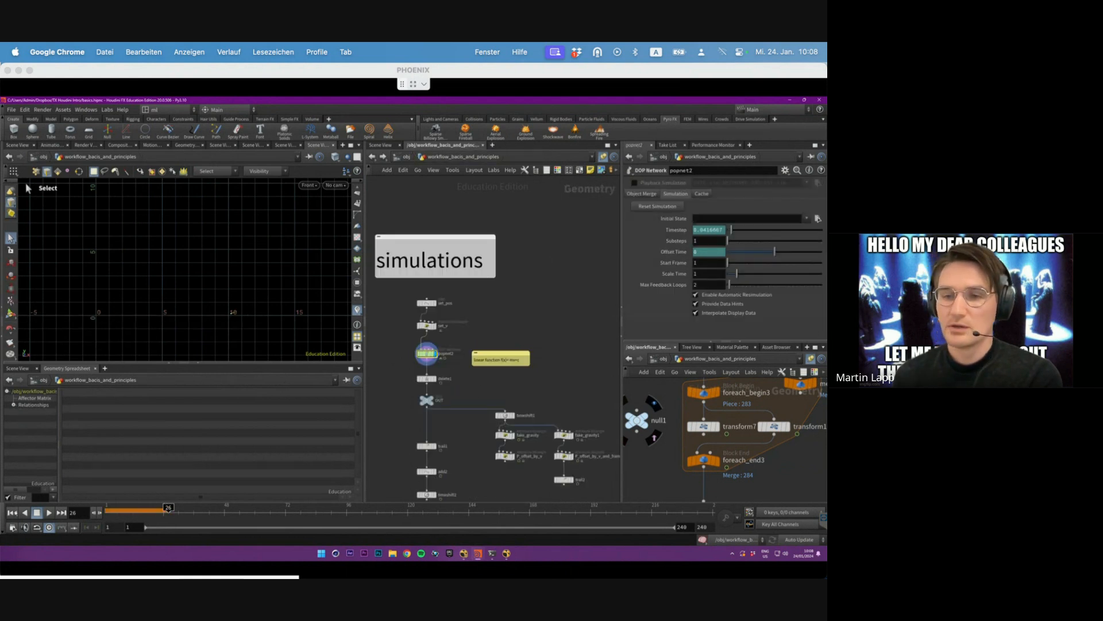
{"action": "left_click", "coordinate": [48, 512]}
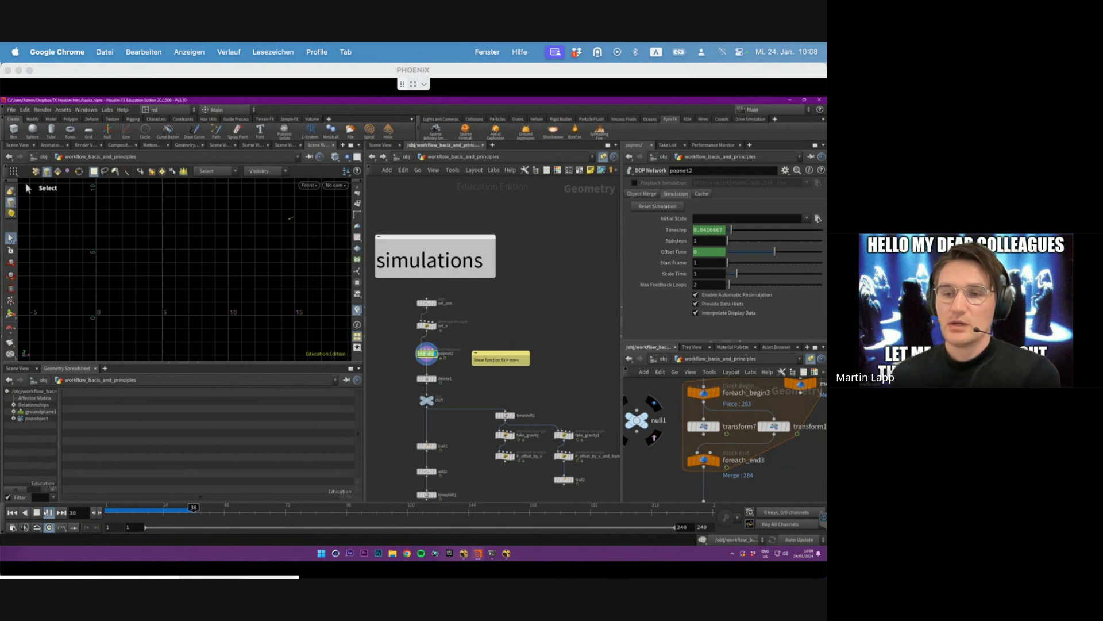
{"action": "left_click", "coordinate": [47, 513]}
- Step between frames 2 and 3 to examine how the point moves along its velocity trail
{"action": "left_click_drag", "start_coordinate": [158, 511], "coordinate": [108, 511]}
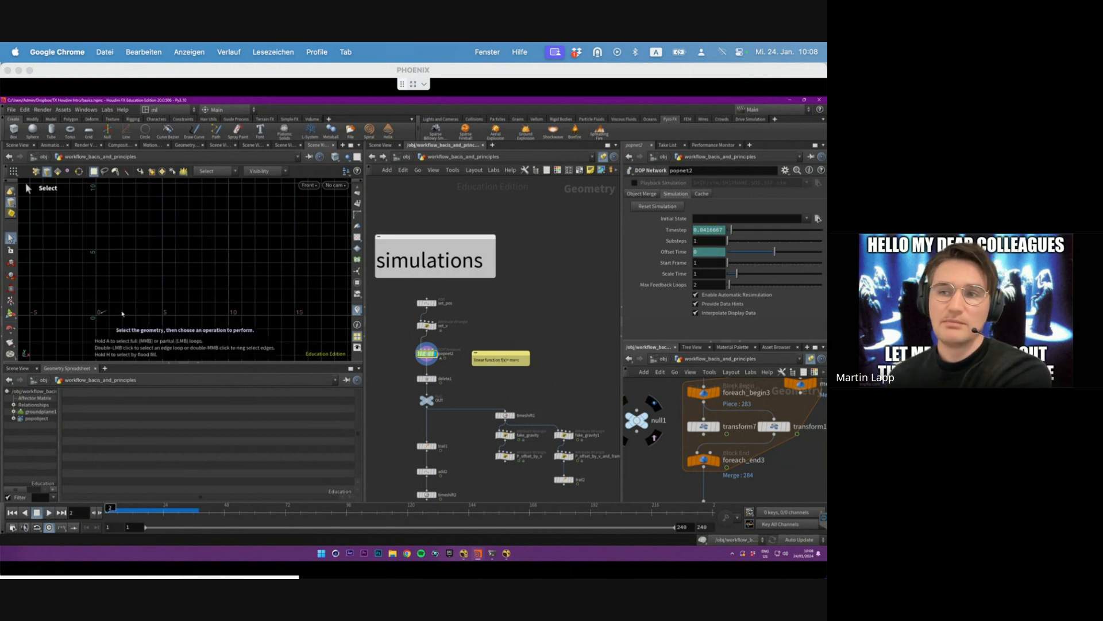
{"action": "key", "text": "Right"}
{"action": "right_click_drag", "start_coordinate": [108, 312], "coordinate": [310, 282], "text": "alt"}
{"action": "middle_click_drag", "start_coordinate": [143, 308], "coordinate": [180, 284], "text": "alt"}
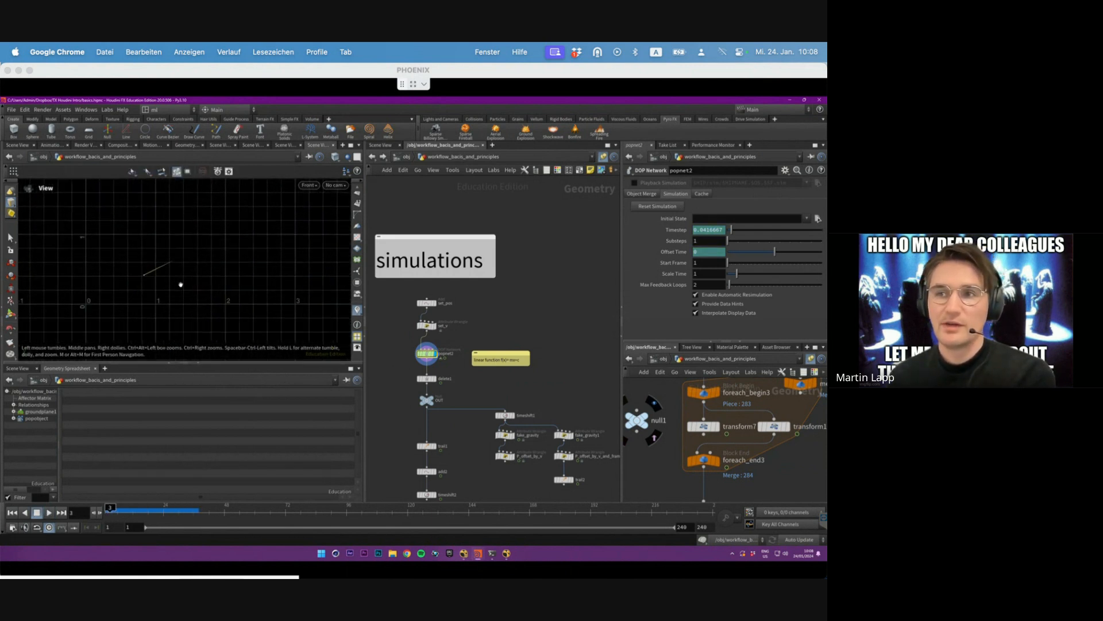
{"action": "key", "text": "Left"}
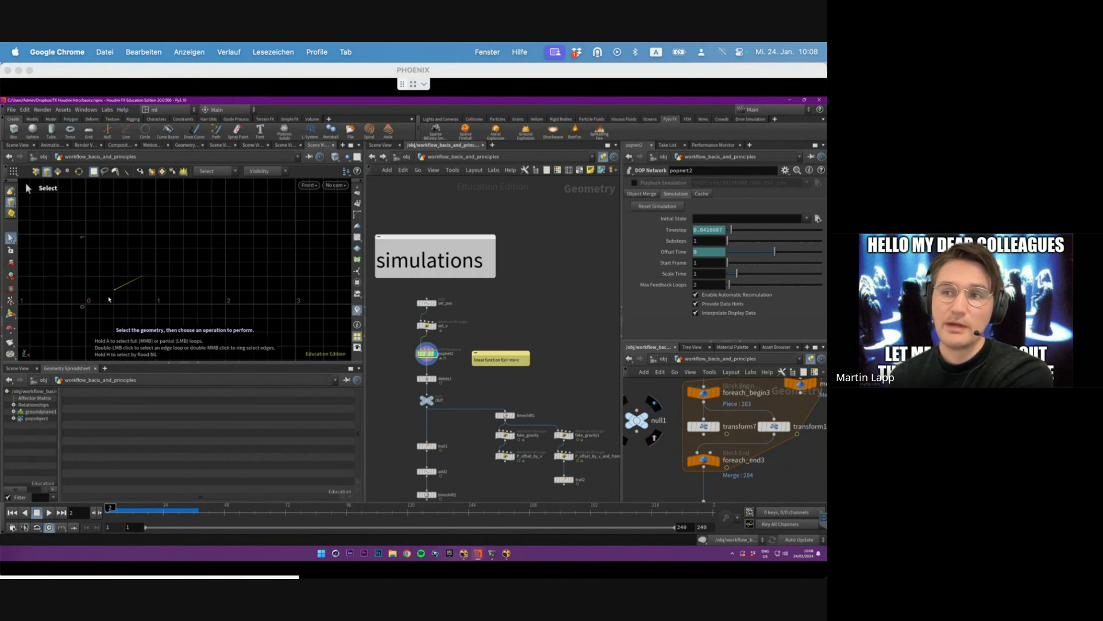
{"action": "key", "text": "Right"}
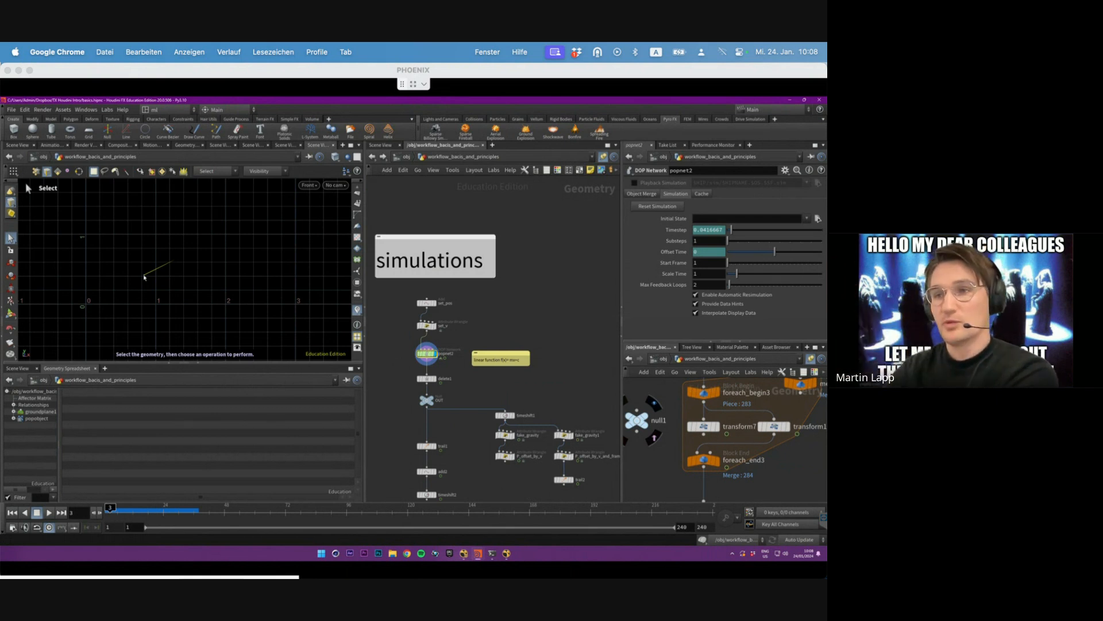
- Display the timeshift2 node at the end of the trail branch and play the animation up to frame 22
{"action": "middle_click_drag", "start_coordinate": [449, 374], "coordinate": [456, 328]}
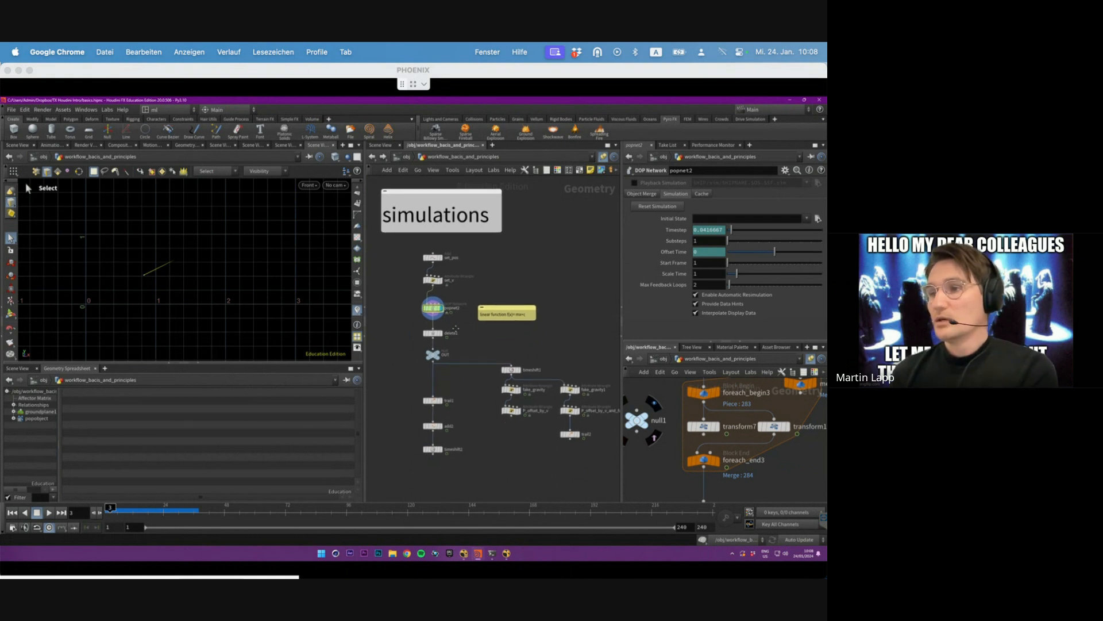
{"action": "left_click", "coordinate": [440, 448]}
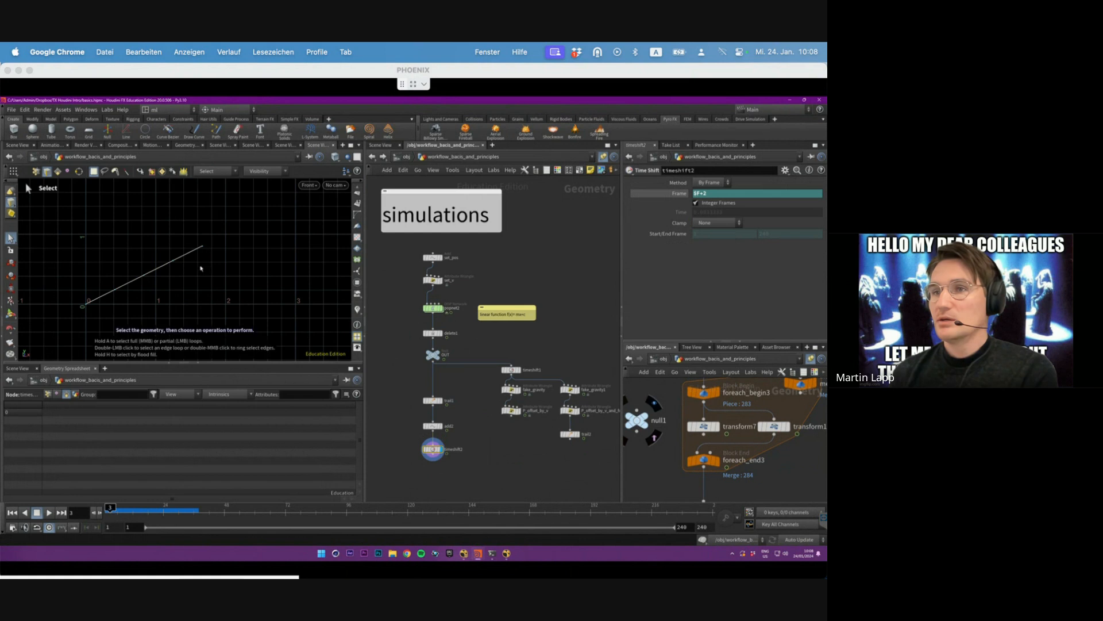
{"action": "scroll", "coordinate": [202, 269], "scroll_direction": "down", "scroll_amount": 3}
{"action": "middle_click_drag", "start_coordinate": [212, 267], "coordinate": [189, 275], "text": "alt"}
{"action": "left_click", "coordinate": [49, 511]}
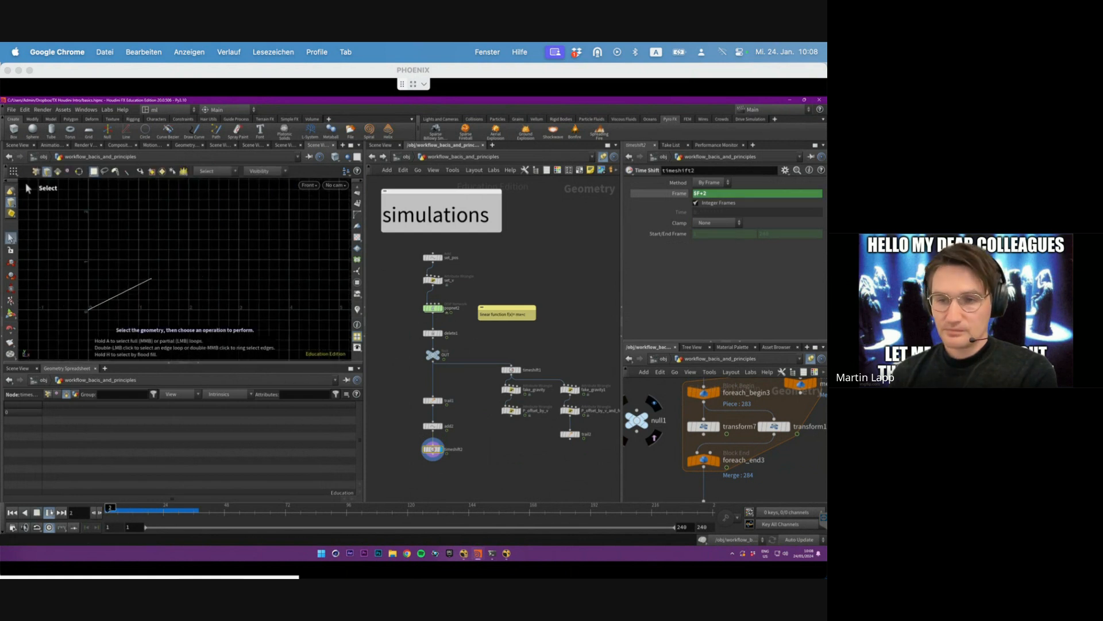
{"action": "left_click", "coordinate": [47, 510]}
- Continue playback to frame 55 and examine the complete straight path of the point
{"action": "scroll", "coordinate": [253, 242], "scroll_direction": "down", "scroll_amount": 5}
{"action": "middle_click_drag", "start_coordinate": [258, 247], "coordinate": [144, 308], "text": "alt"}
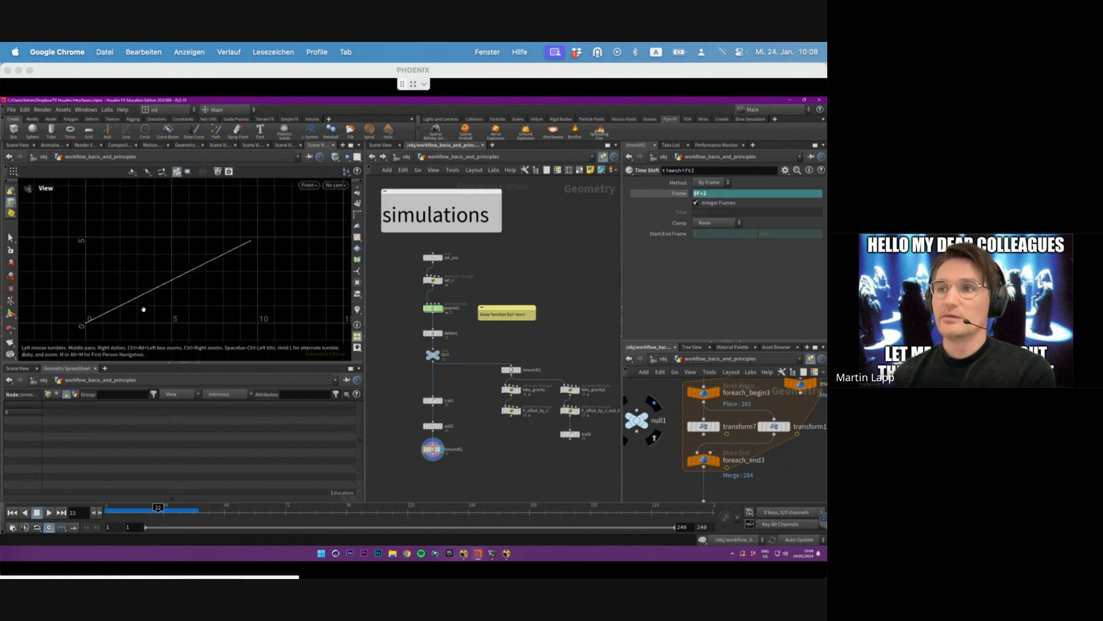
{"action": "scroll", "coordinate": [164, 302], "scroll_direction": "down", "scroll_amount": 2}
{"action": "left_click", "coordinate": [48, 511]}
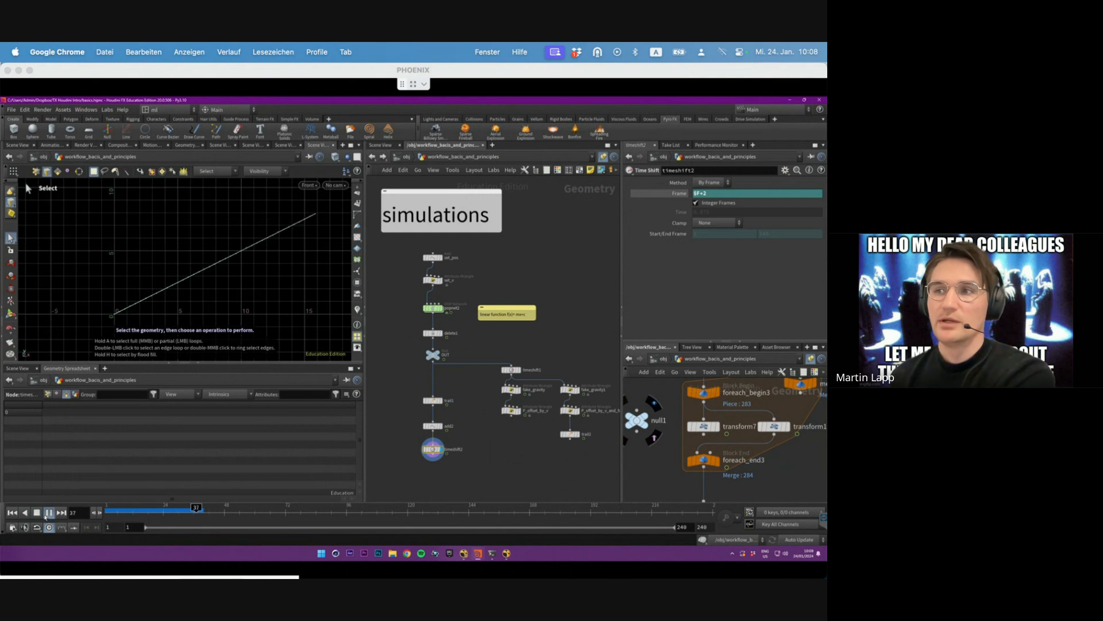
{"action": "left_click", "coordinate": [48, 512]}
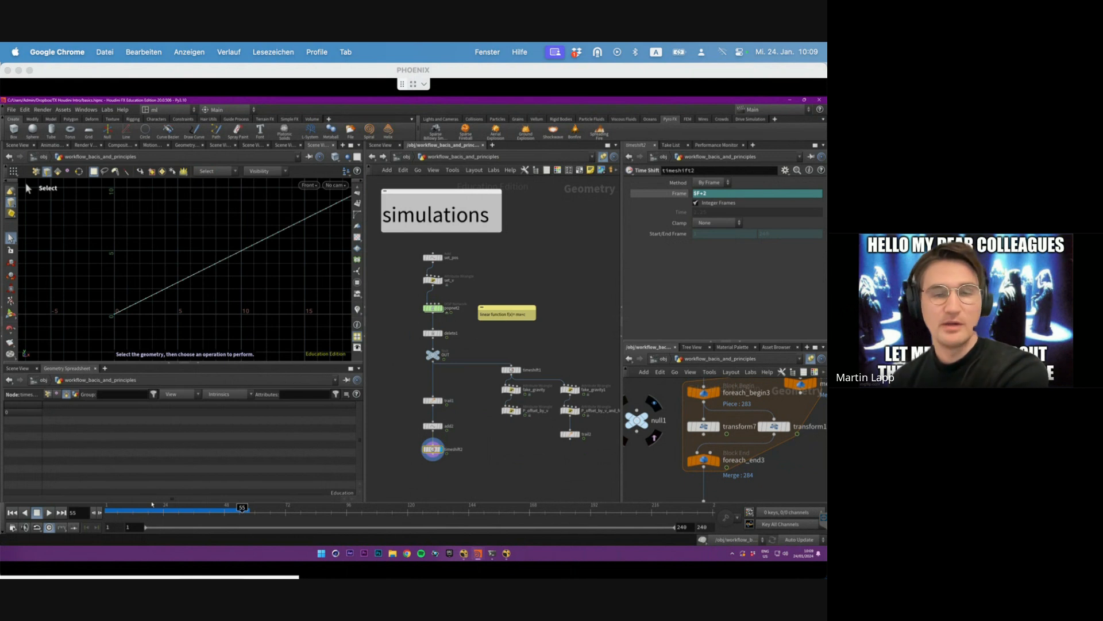
{"action": "right_click_drag", "start_coordinate": [239, 295], "coordinate": [207, 298], "text": "alt"}
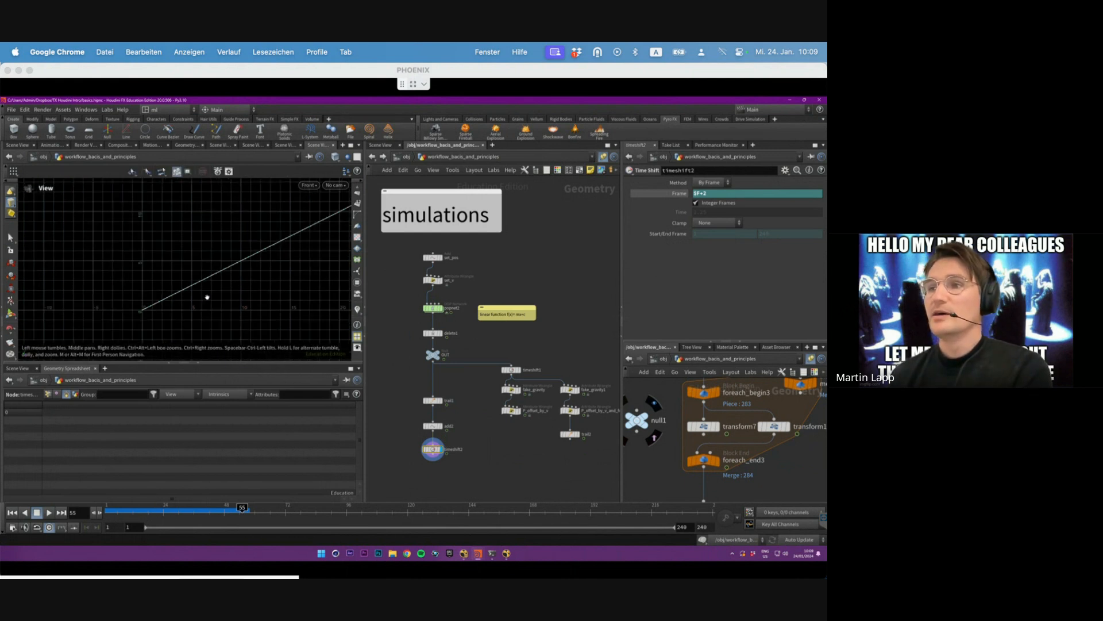
{"action": "middle_click_drag", "start_coordinate": [207, 298], "coordinate": [151, 320], "text": "alt"}
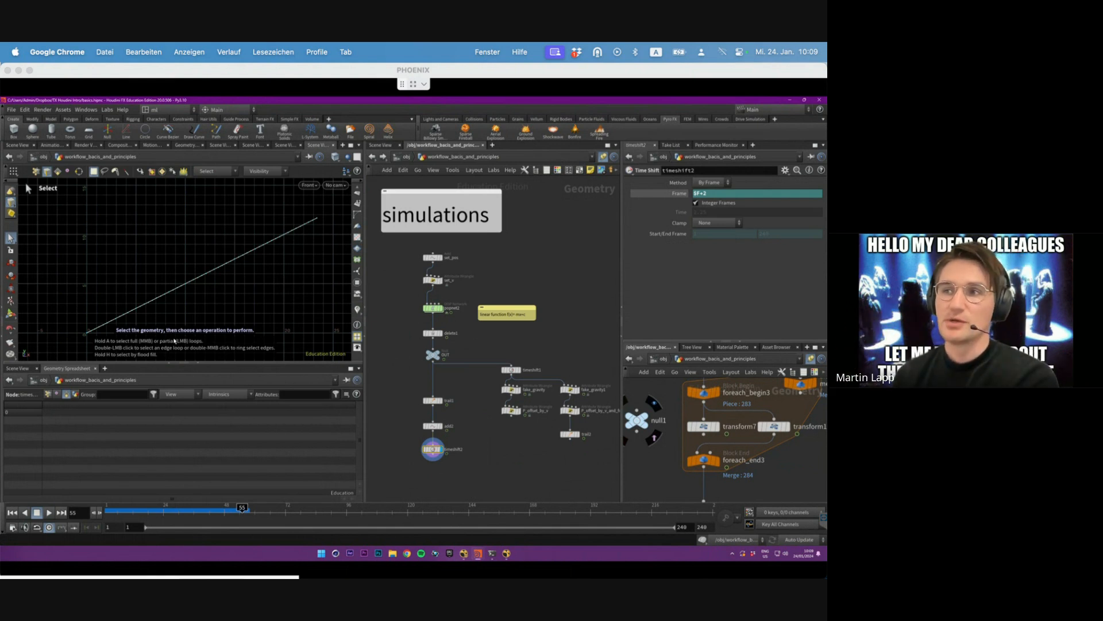
- Read the sticky note beside popnet2 describing the linear function behind the point's motion
{"action": "scroll", "coordinate": [501, 320], "scroll_direction": "up", "scroll_amount": 5}
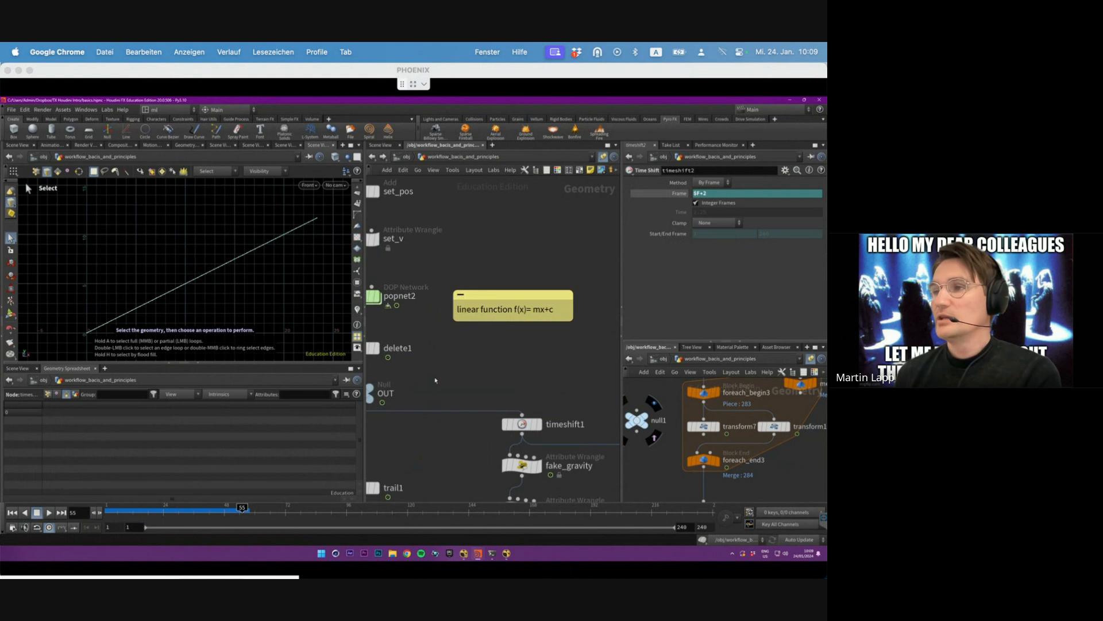
{"action": "scroll", "coordinate": [510, 337], "scroll_direction": "up", "scroll_amount": 3}
{"action": "scroll", "coordinate": [510, 337], "scroll_direction": "down", "scroll_amount": 1}
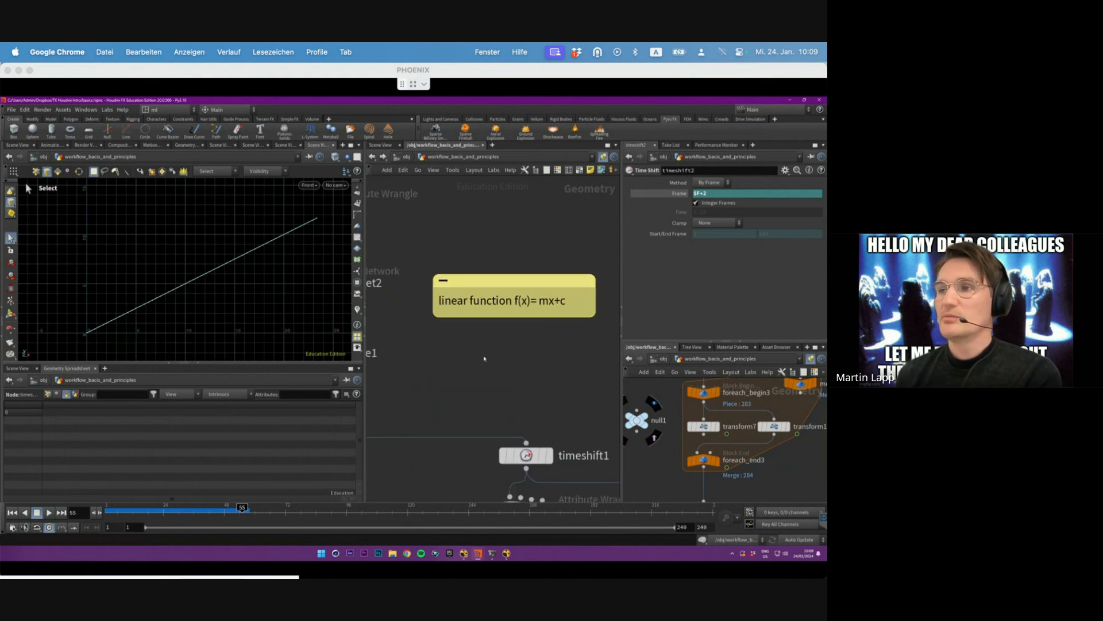
{"action": "middle_click_drag", "start_coordinate": [499, 344], "coordinate": [478, 352]}
{"action": "scroll", "coordinate": [478, 353], "scroll_direction": "down", "scroll_amount": 1}
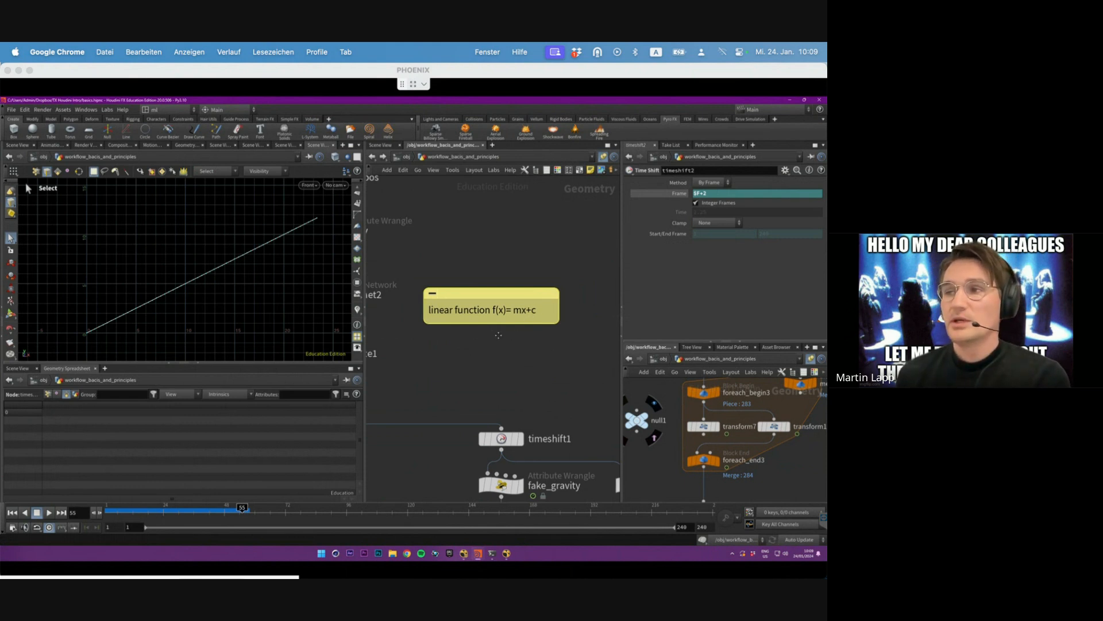
{"action": "middle_click_drag", "start_coordinate": [527, 316], "coordinate": [551, 327]}
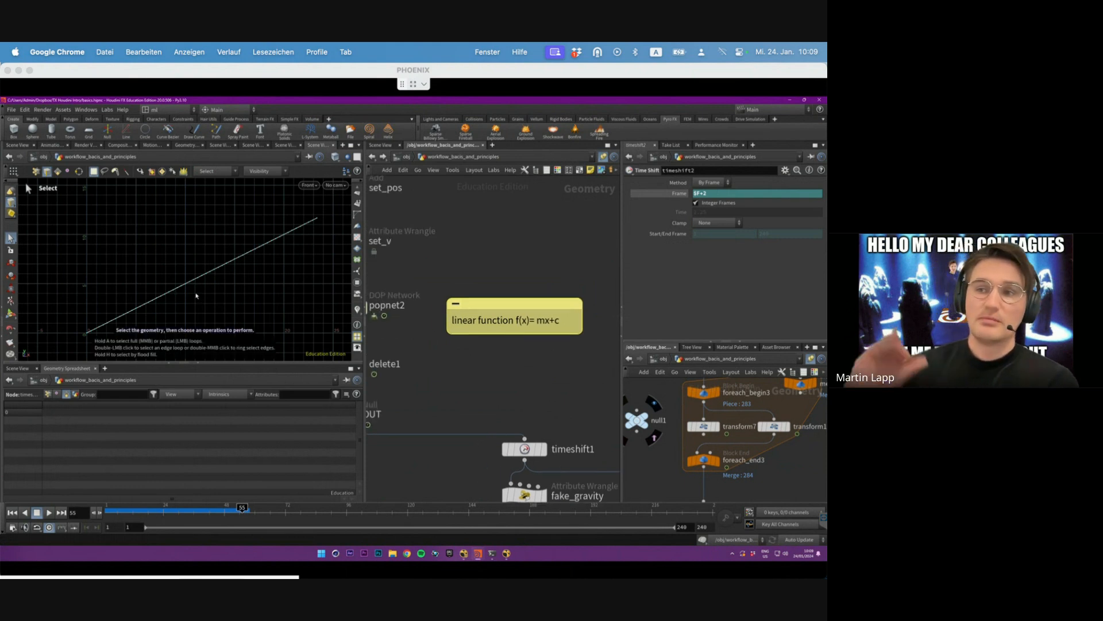
- Set the Y velocity in the set_v wrangle to 8 and replay the animation from the first frame to frame 43
{"action": "middle_click_drag", "start_coordinate": [361, 245], "coordinate": [445, 283]}
{"action": "left_click", "coordinate": [446, 284]}
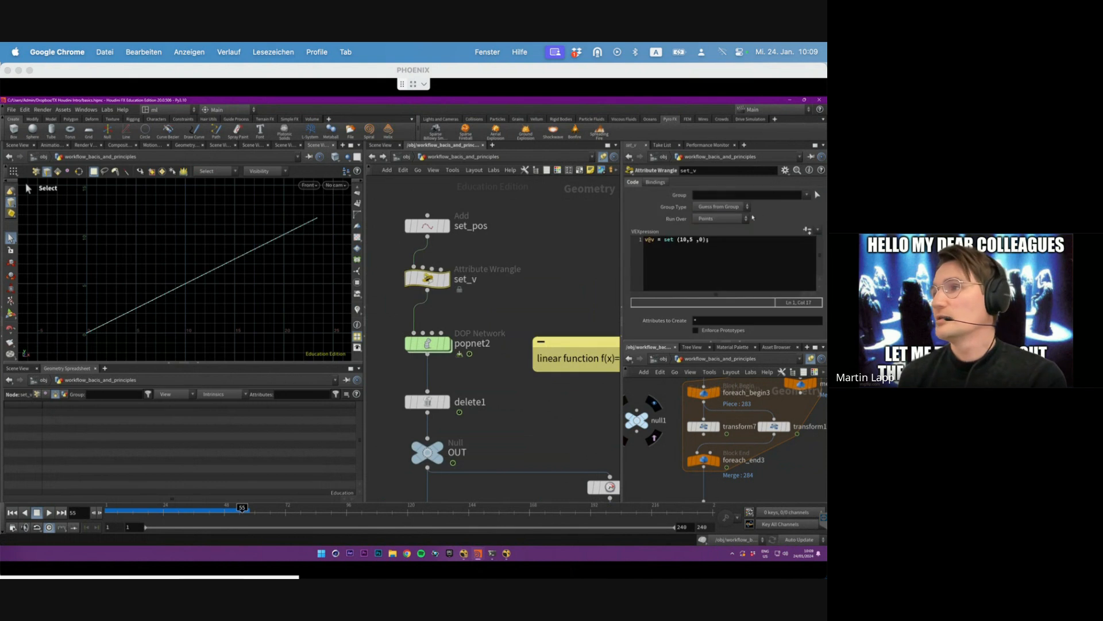
{"action": "left_click", "coordinate": [696, 259]}
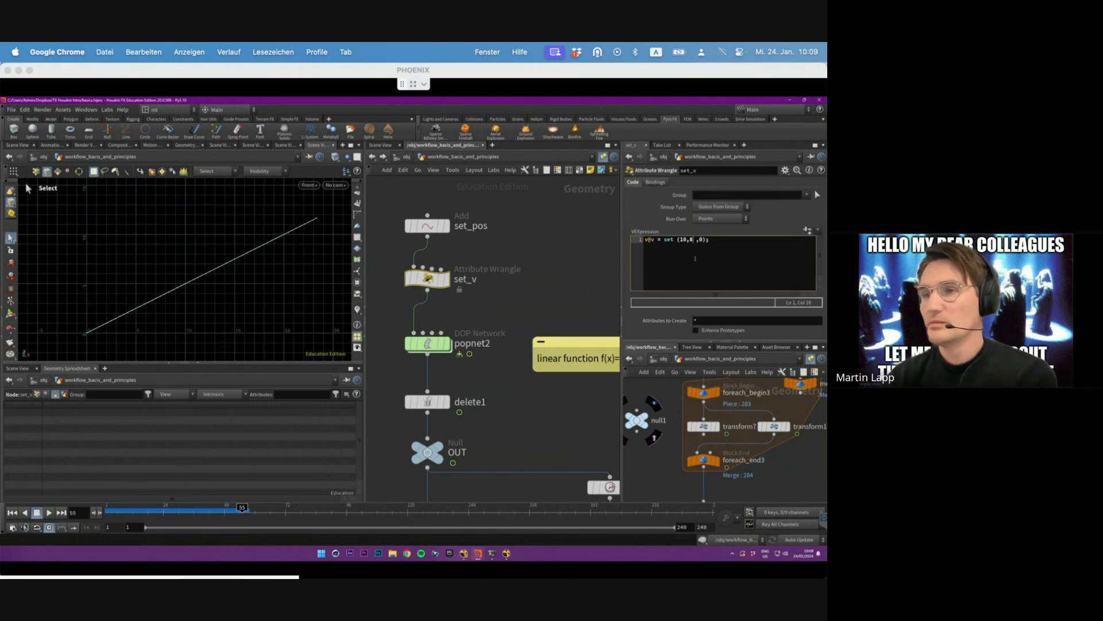
{"action": "key", "text": "ctrl+Return"}
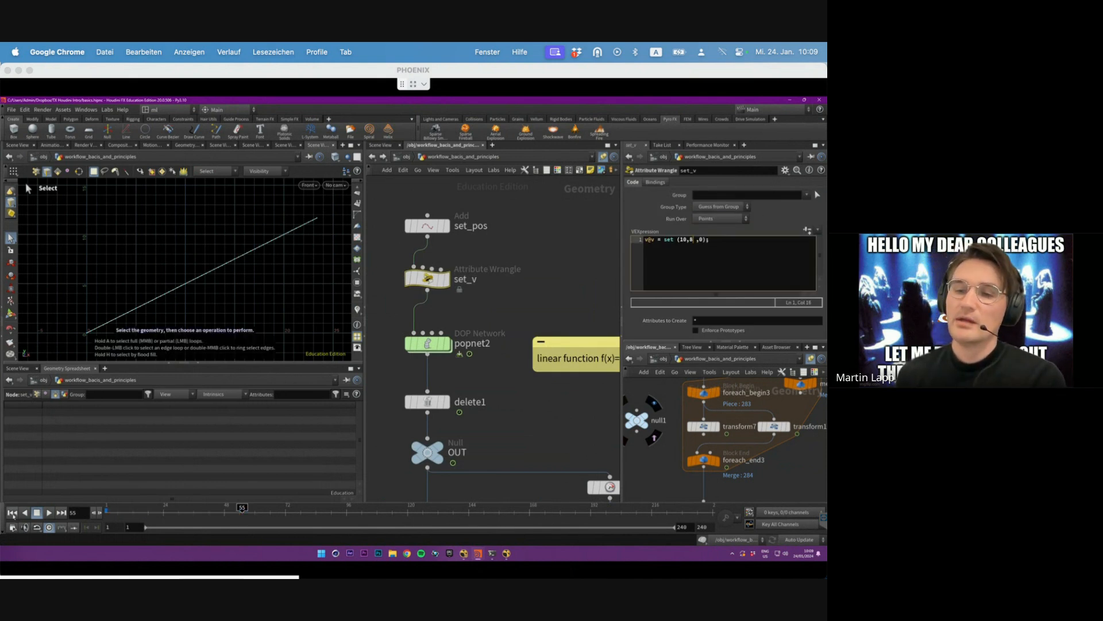
{"action": "left_click", "coordinate": [12, 513]}
{"action": "left_click", "coordinate": [47, 513]}
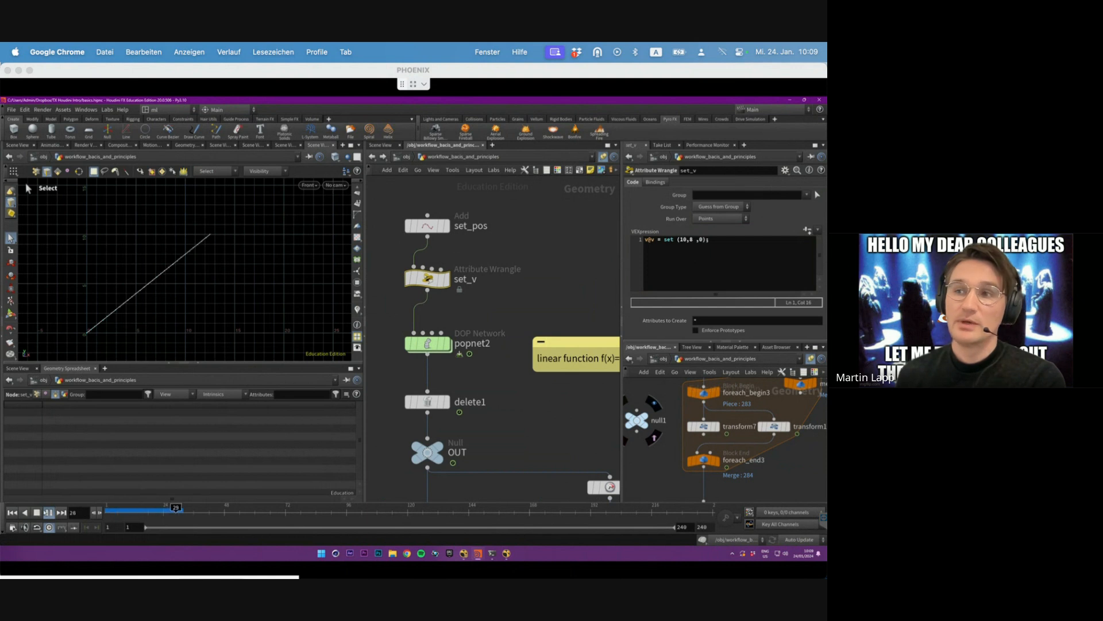
{"action": "left_click", "coordinate": [47, 512]}
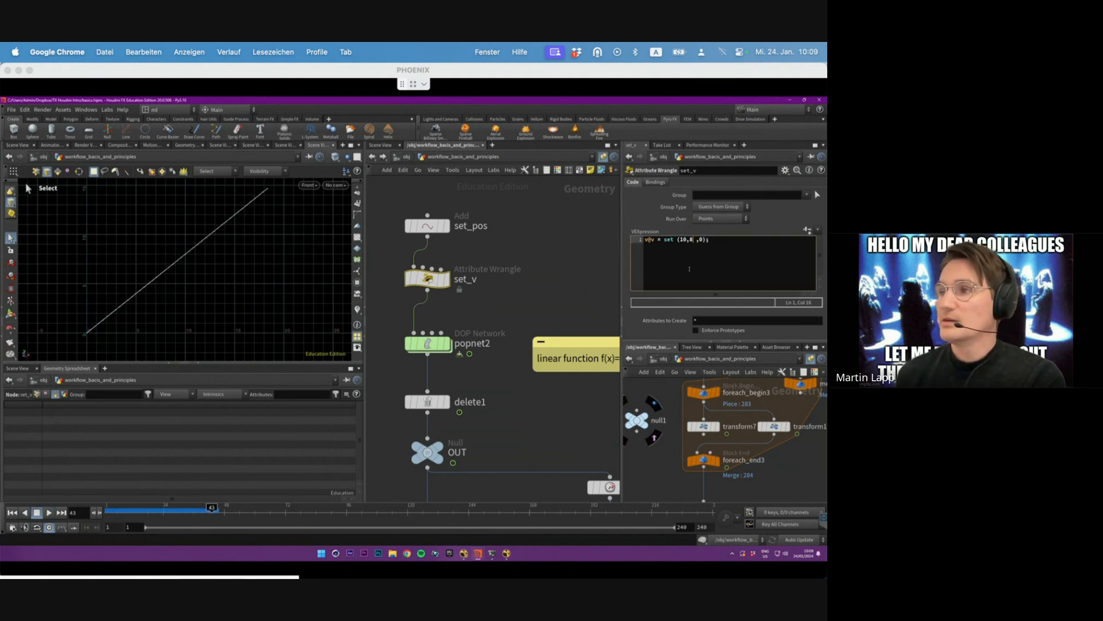
- Set the Y velocity in set_v back to 5 and replay the animation to frame 29
{"action": "key", "text": "ctrl+Return"}
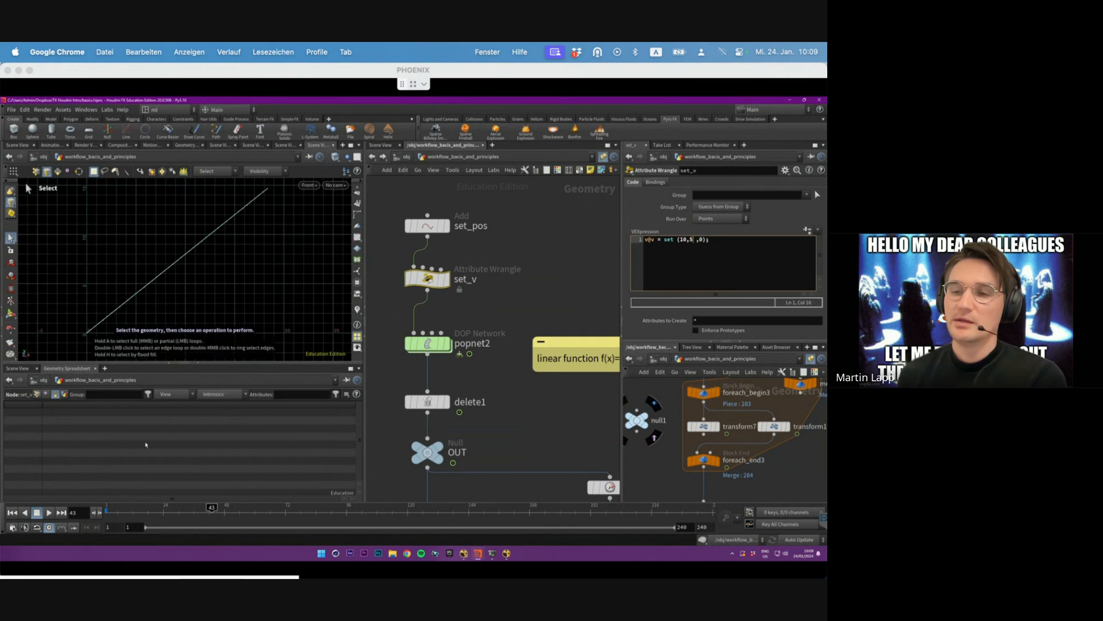
{"action": "left_click", "coordinate": [48, 513]}
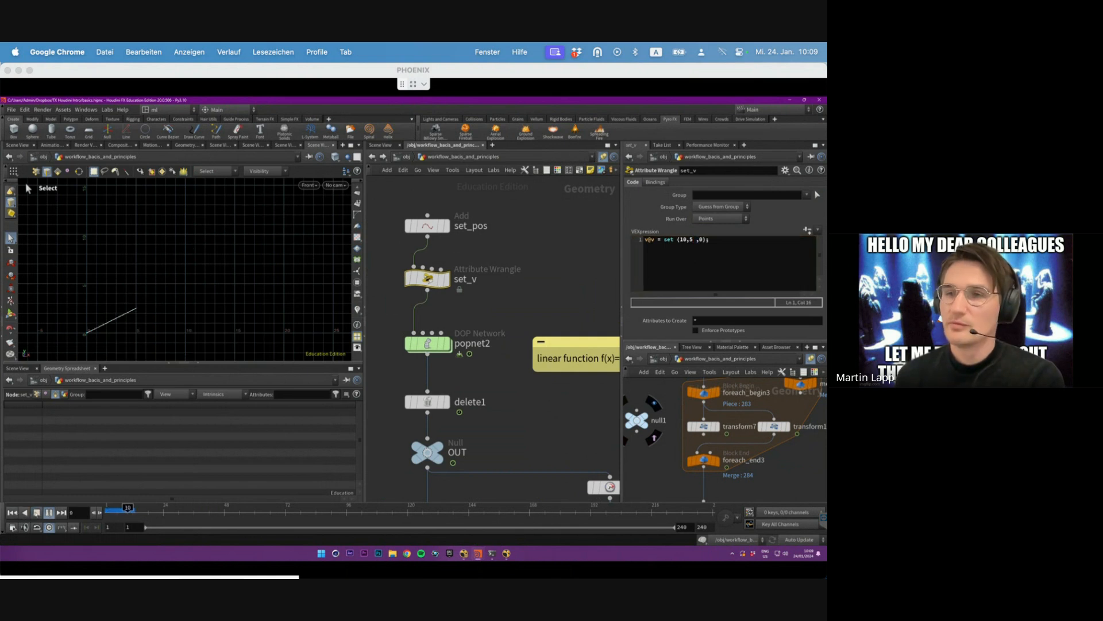
{"action": "left_click", "coordinate": [37, 513]}
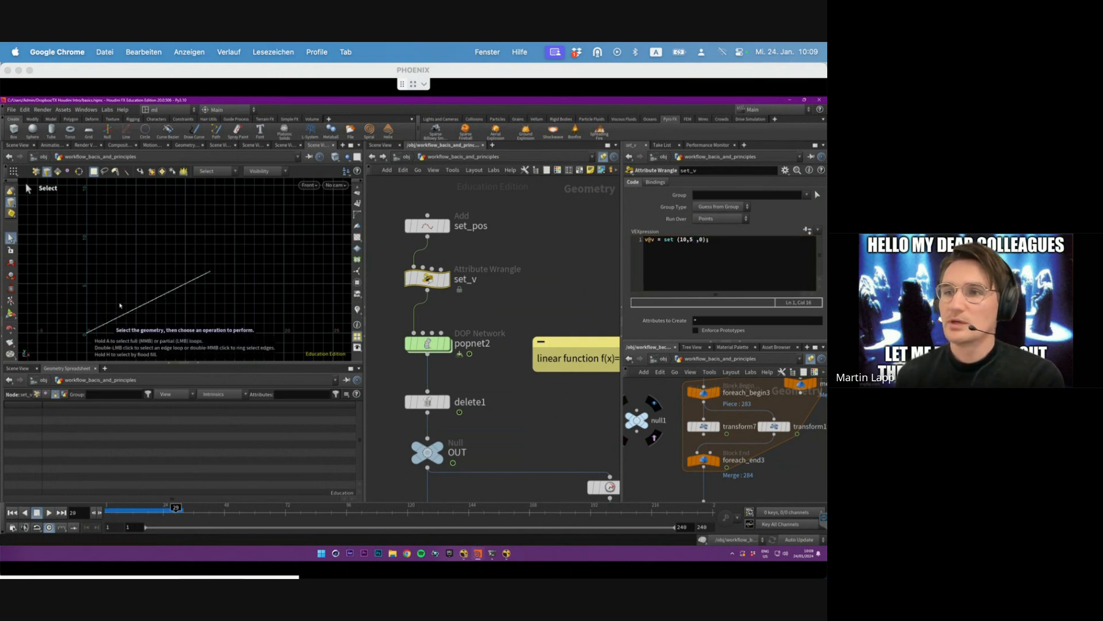
- Scrub the animation between frames 1 and 25, stop on frame 23 and examine the point's path against the grid
{"action": "left_click_drag", "start_coordinate": [176, 508], "coordinate": [166, 508]}
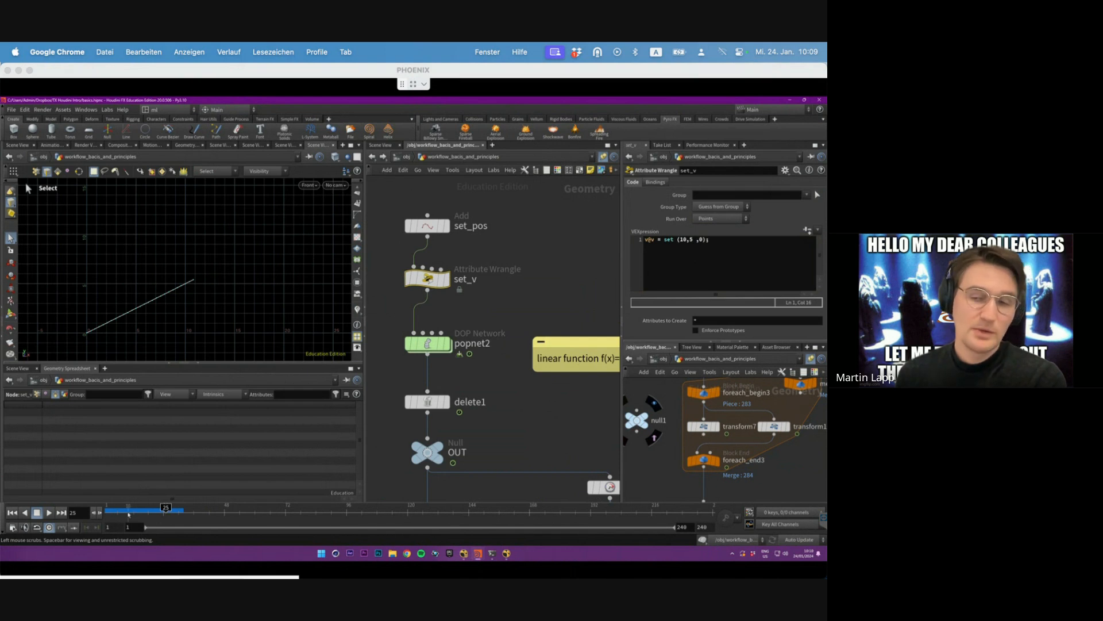
{"action": "left_click", "coordinate": [108, 510]}
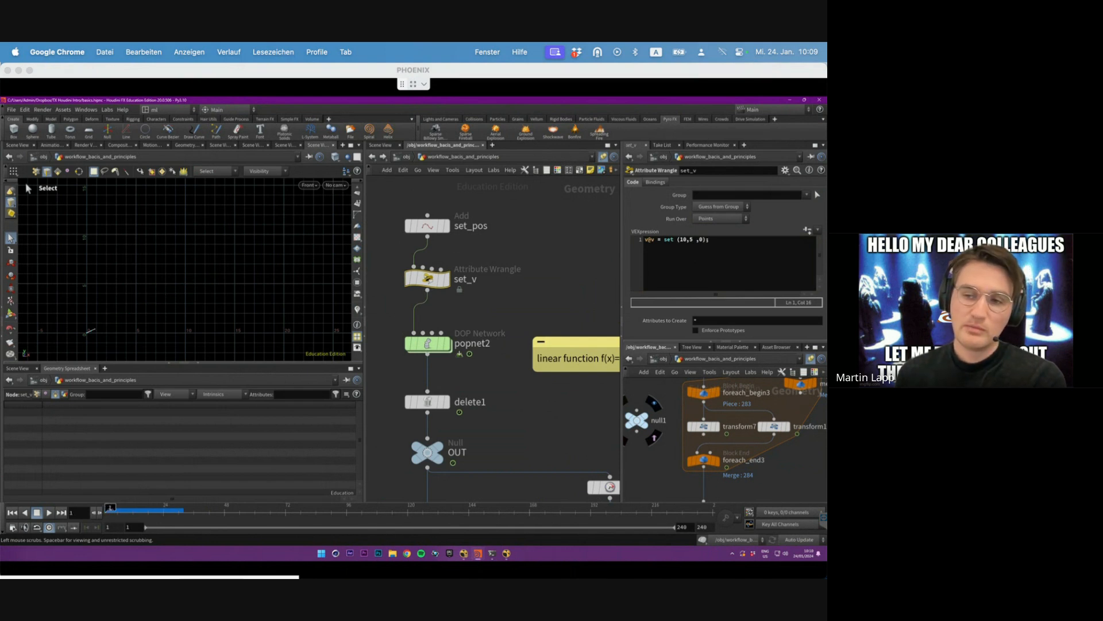
{"action": "left_click_drag", "start_coordinate": [110, 510], "coordinate": [166, 510]}
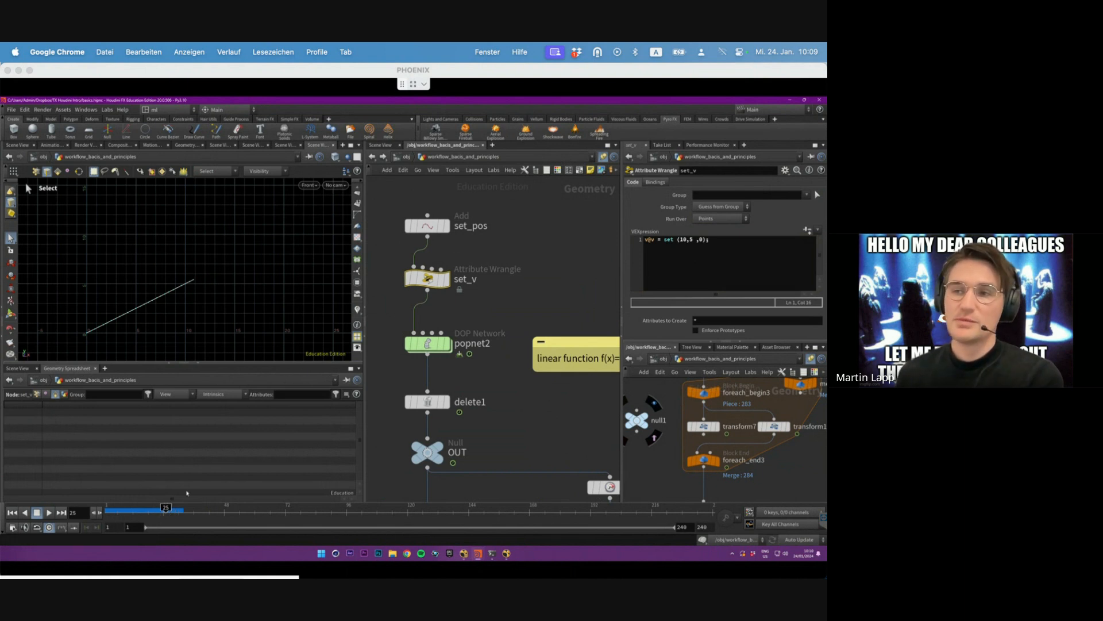
{"action": "right_click_drag", "start_coordinate": [185, 311], "coordinate": [219, 303], "text": "alt"}
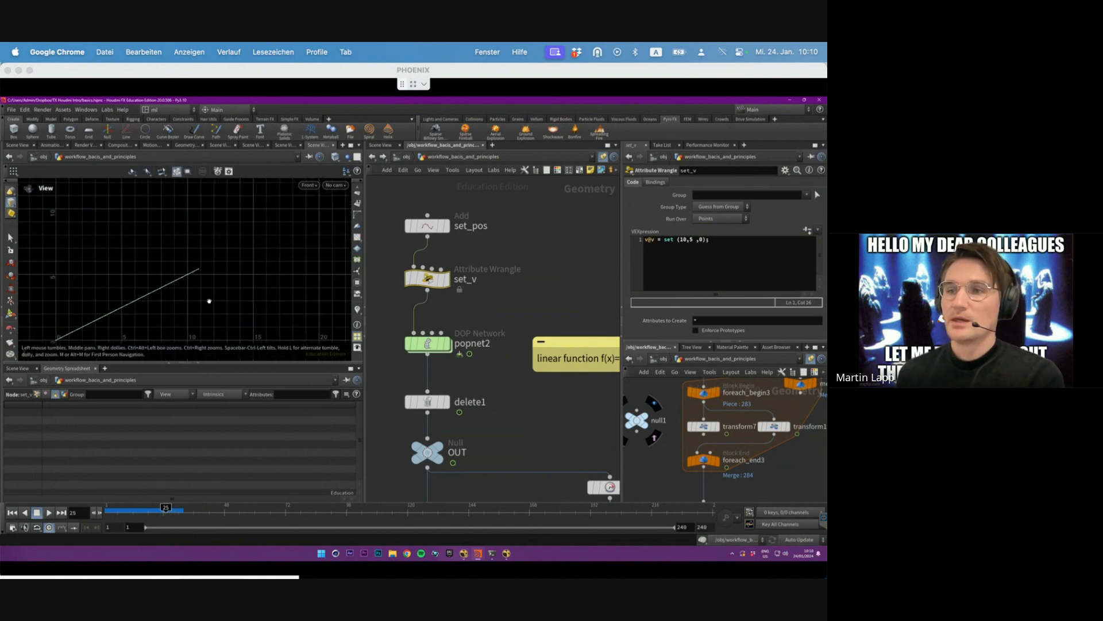
{"action": "middle_click_drag", "start_coordinate": [210, 300], "coordinate": [225, 279], "text": "alt"}
{"action": "key", "text": "Left"}
{"action": "key", "text": "Left"}
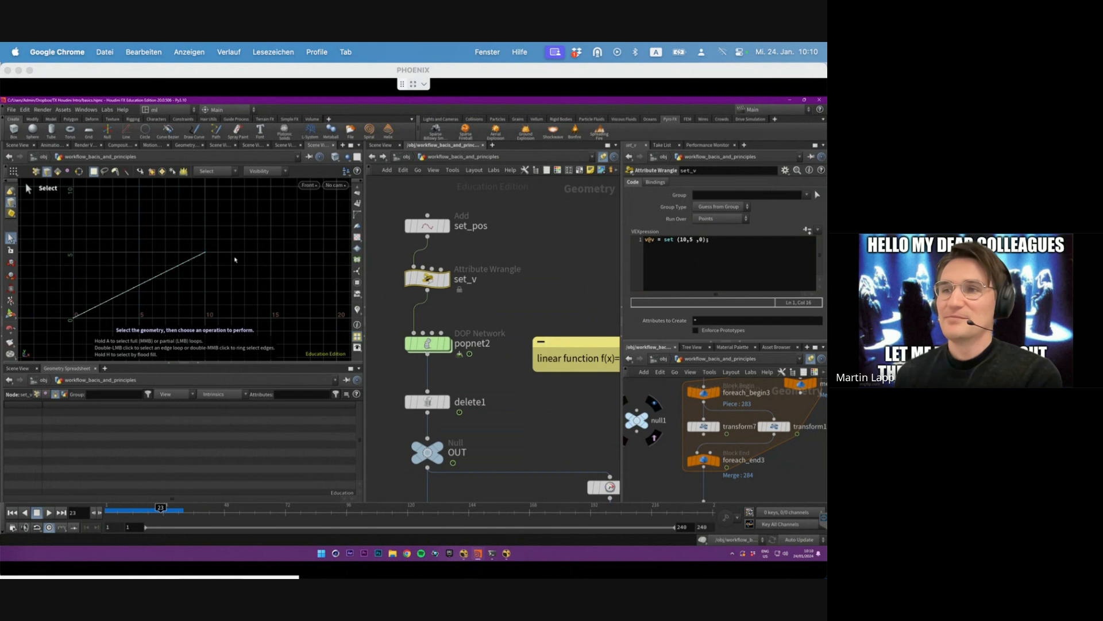
{"action": "left_click", "coordinate": [12, 512]}
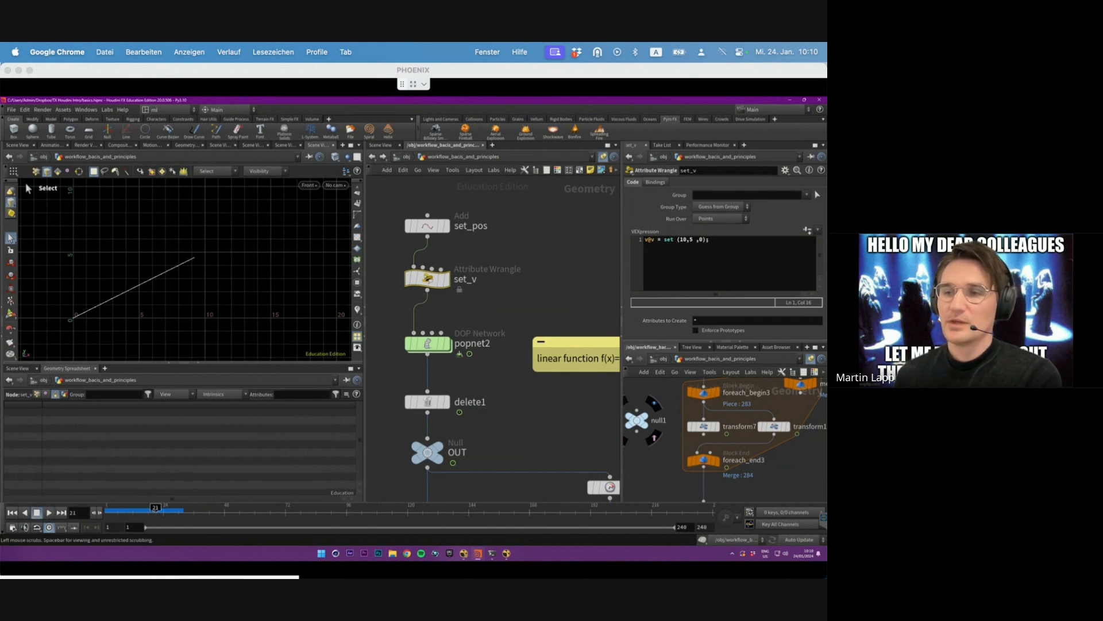
{"action": "key", "text": "Escape"}
{"action": "right_click_drag", "start_coordinate": [105, 274], "coordinate": [272, 241], "text": "alt"}
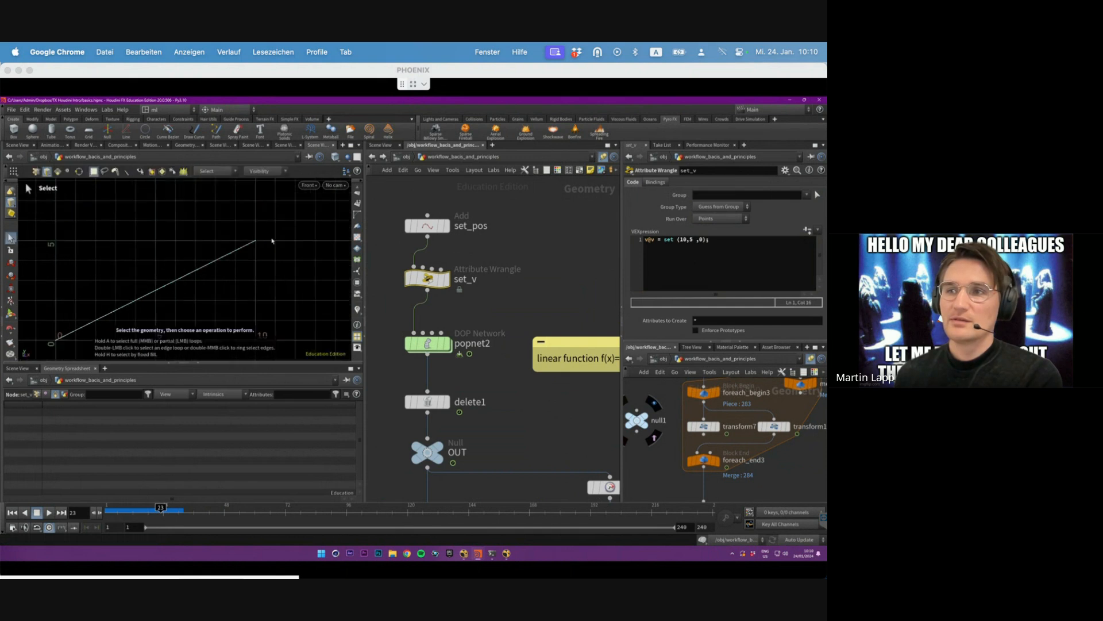
- Remove the stray space after the Y velocity value in the set_v wrangle expression
{"action": "left_click_drag", "start_coordinate": [680, 240], "coordinate": [689, 239]}
{"action": "left_click", "coordinate": [687, 240]}
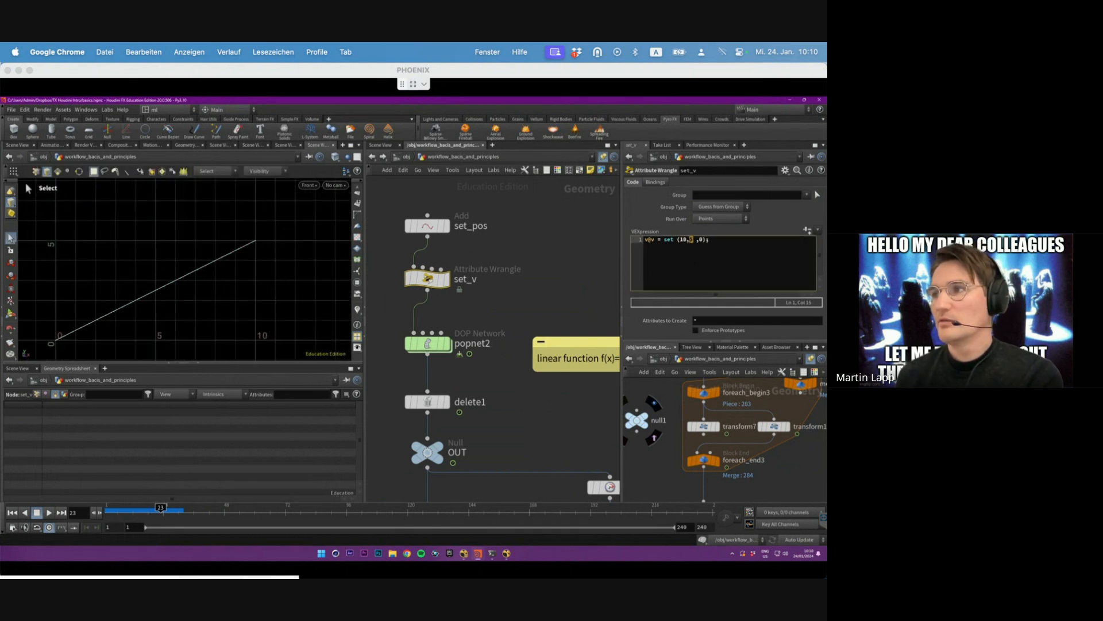
{"action": "left_click", "coordinate": [698, 239]}
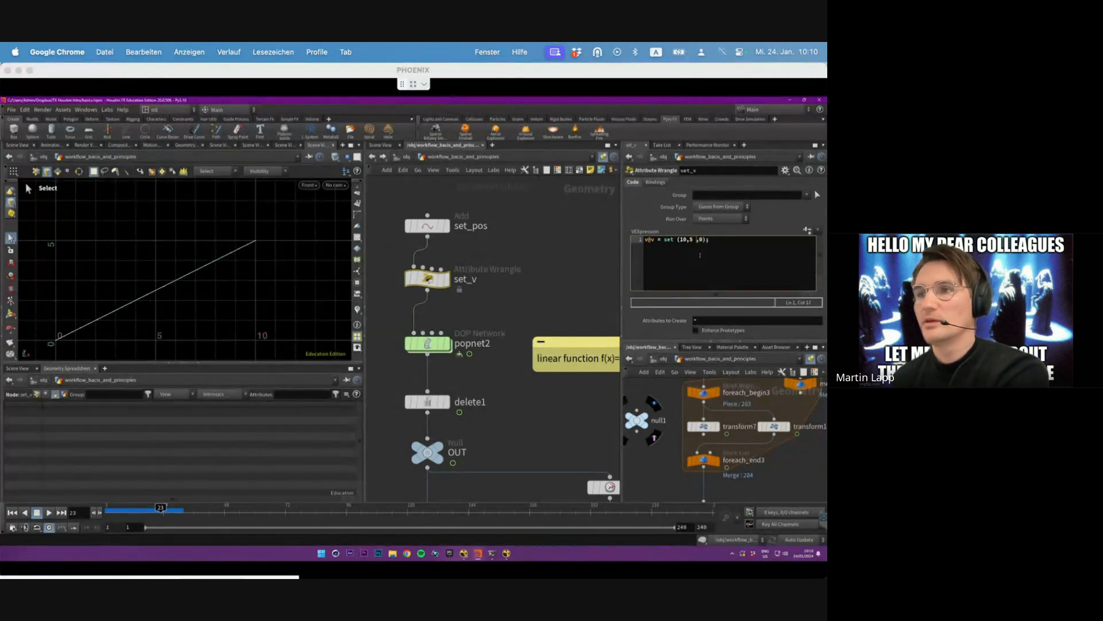
{"action": "key", "text": "BackSpace"}
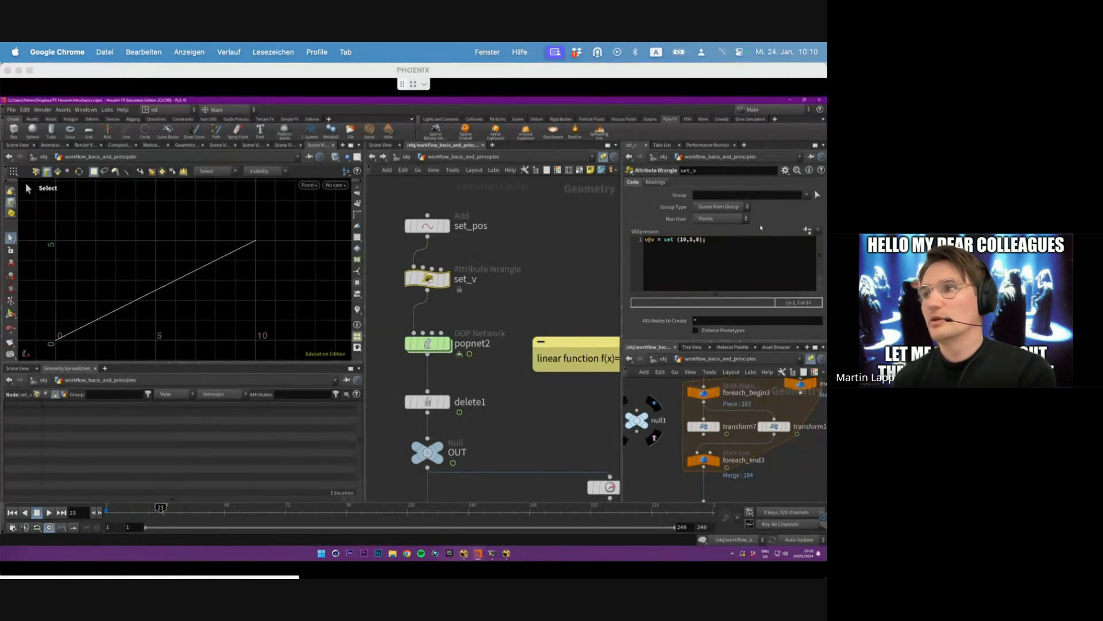
- Select popnet2 and read the f(x)= mx+c sticky note beside it
{"action": "middle_click_drag", "start_coordinate": [523, 316], "coordinate": [508, 292]}
{"action": "left_click_drag", "start_coordinate": [503, 292], "coordinate": [422, 323]}
{"action": "middle_click_drag", "start_coordinate": [511, 295], "coordinate": [458, 295]}
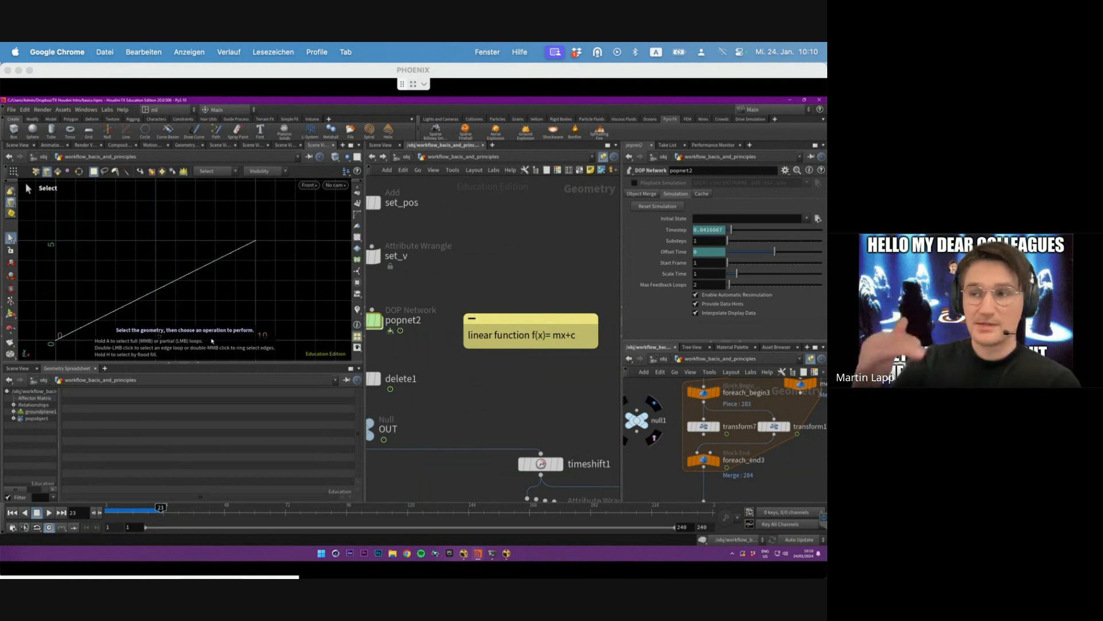
{"action": "middle_click_drag", "start_coordinate": [440, 276], "coordinate": [468, 293]}
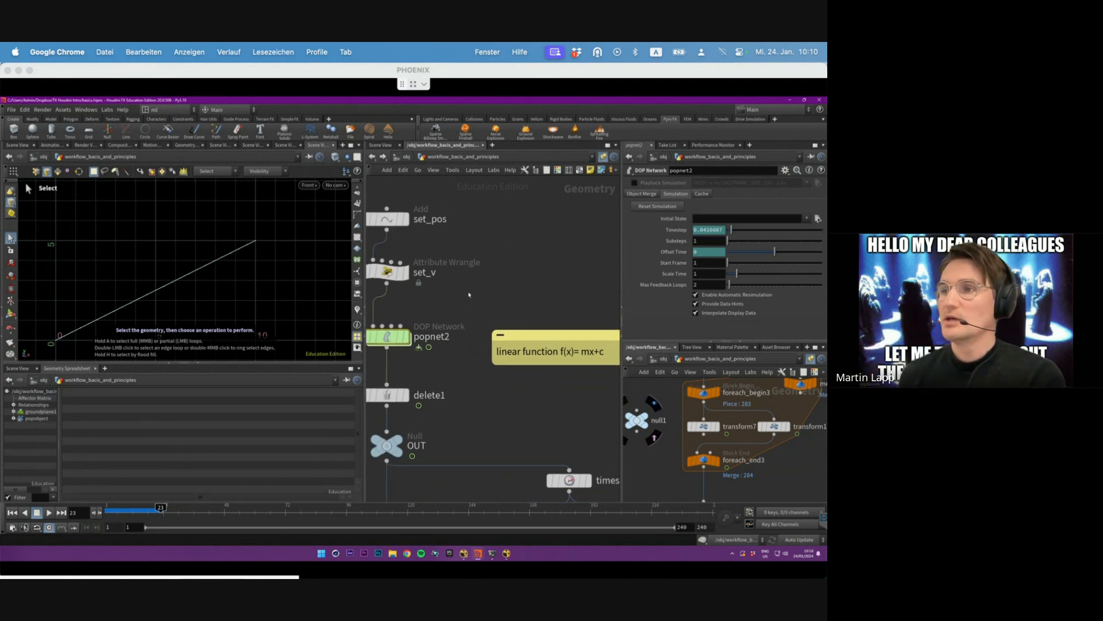
- Set the Y velocity in the set_v wrangle to 0 and replay the animation from the first frame to frame 28
{"action": "left_click", "coordinate": [398, 273]}
{"action": "left_click", "coordinate": [694, 240]}
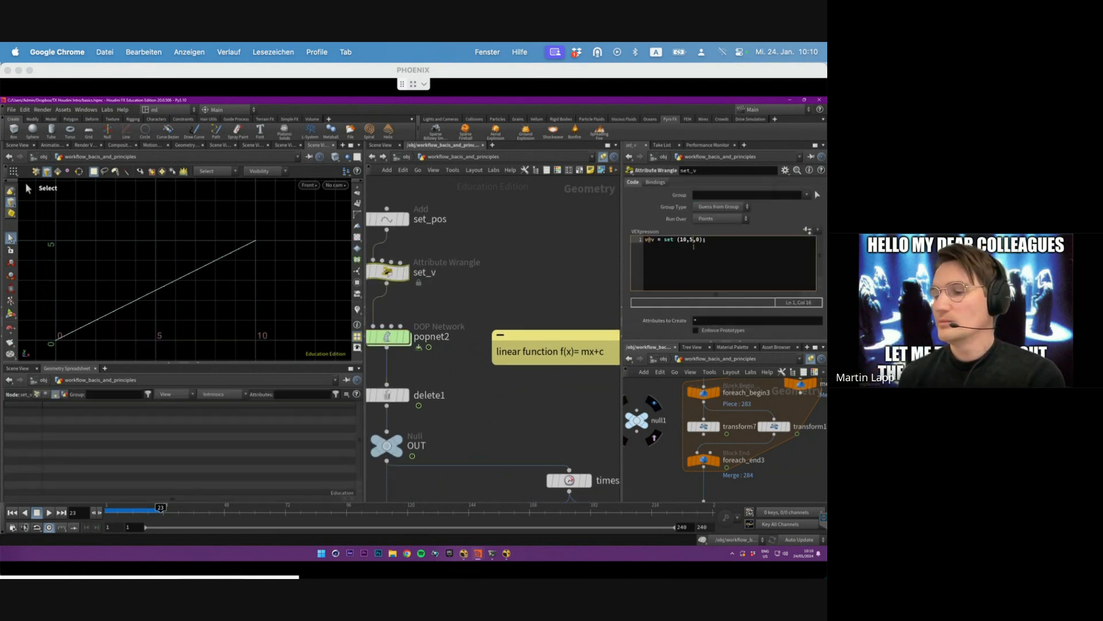
{"action": "key", "text": "BackSpace"}
{"action": "type", "text": "0"}
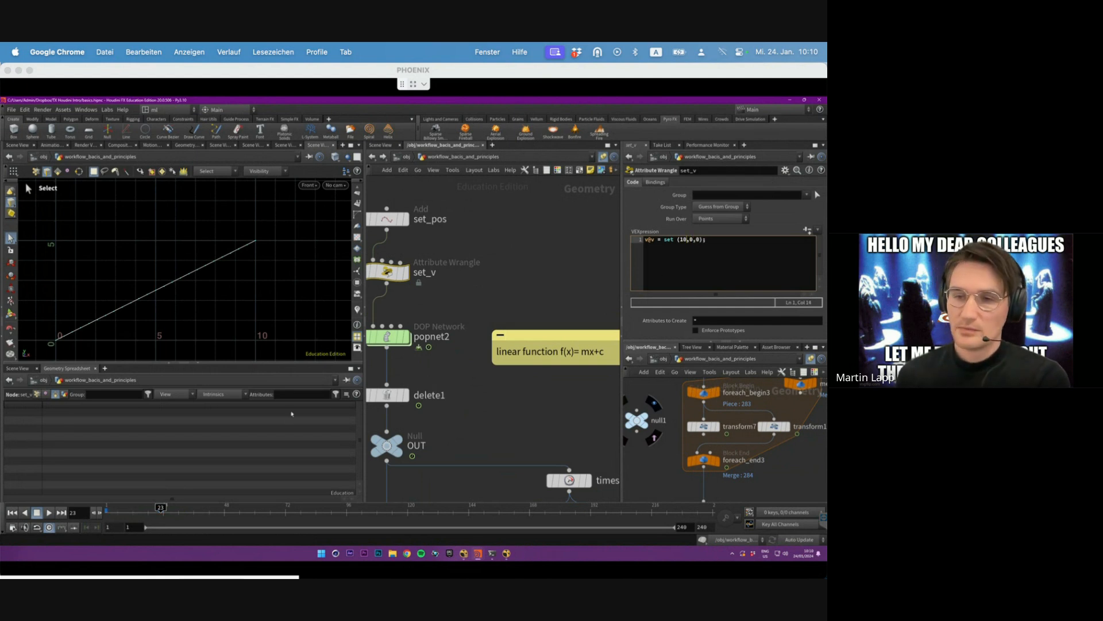
{"action": "left_click", "coordinate": [15, 511]}
{"action": "left_click", "coordinate": [45, 512]}
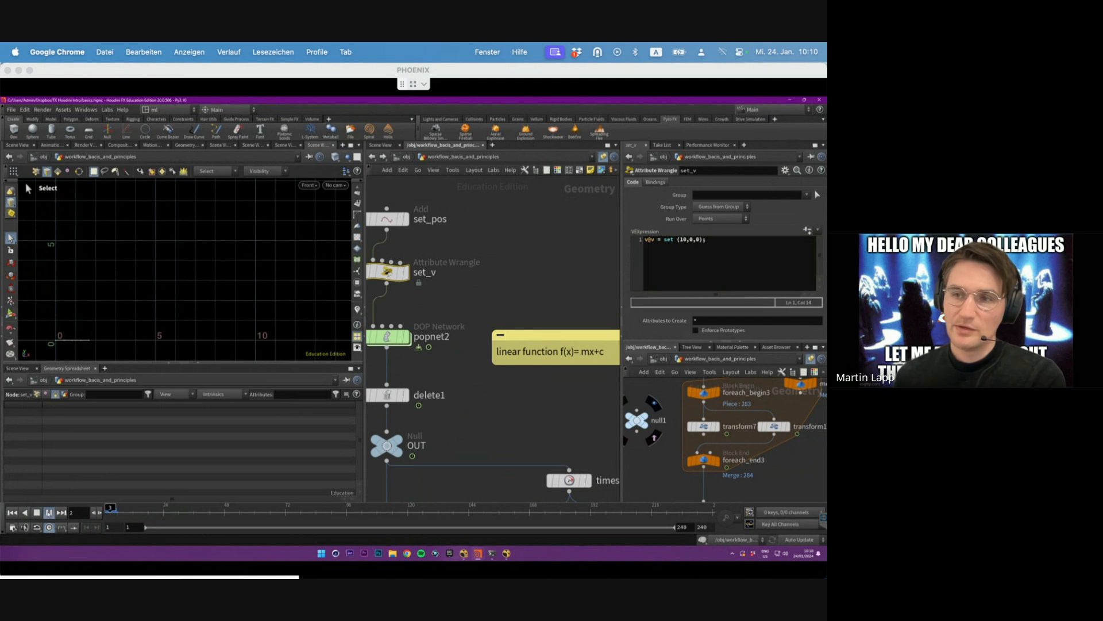
{"action": "scroll", "coordinate": [276, 325], "scroll_direction": "down", "scroll_amount": 3}
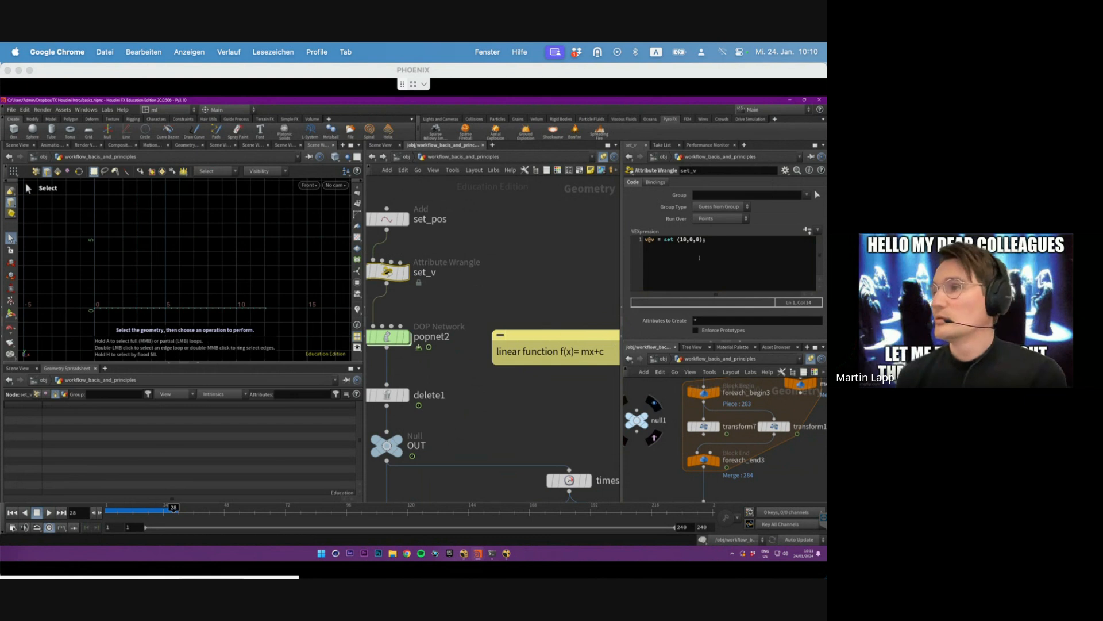
- Set the Y velocity in set_v to 5 and the Y position of the point in set_pos to 5
{"action": "left_click", "coordinate": [698, 254]}
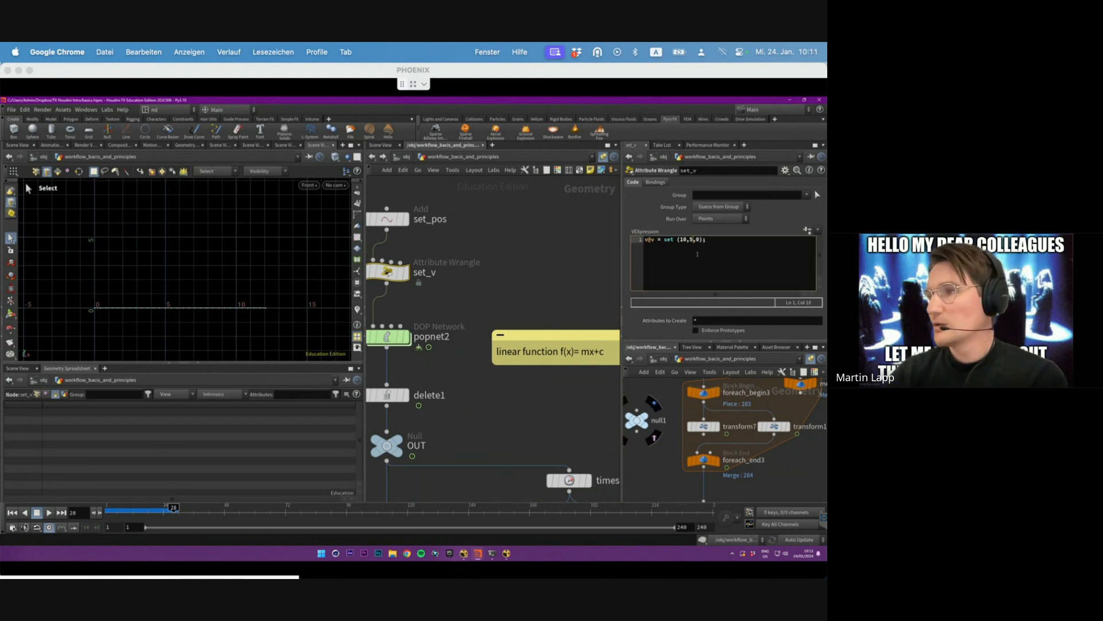
{"action": "left_click", "coordinate": [397, 219]}
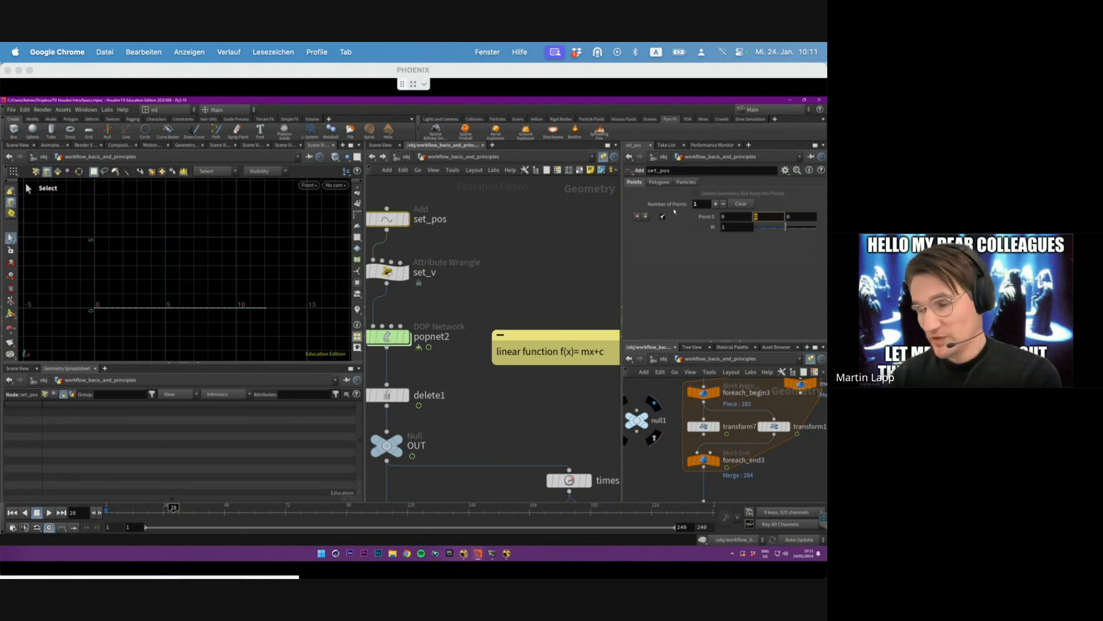
{"action": "key", "text": "Return"}
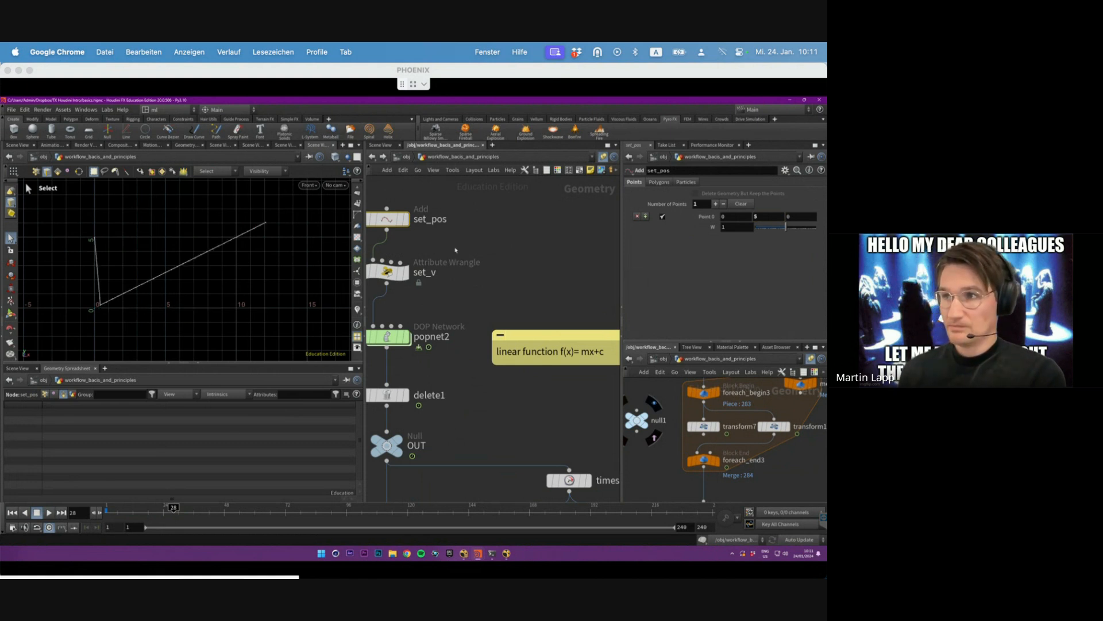
- Replay the animation from the first frame to frame 23 and examine the path from its raised starting position
{"action": "left_click", "coordinate": [13, 512]}
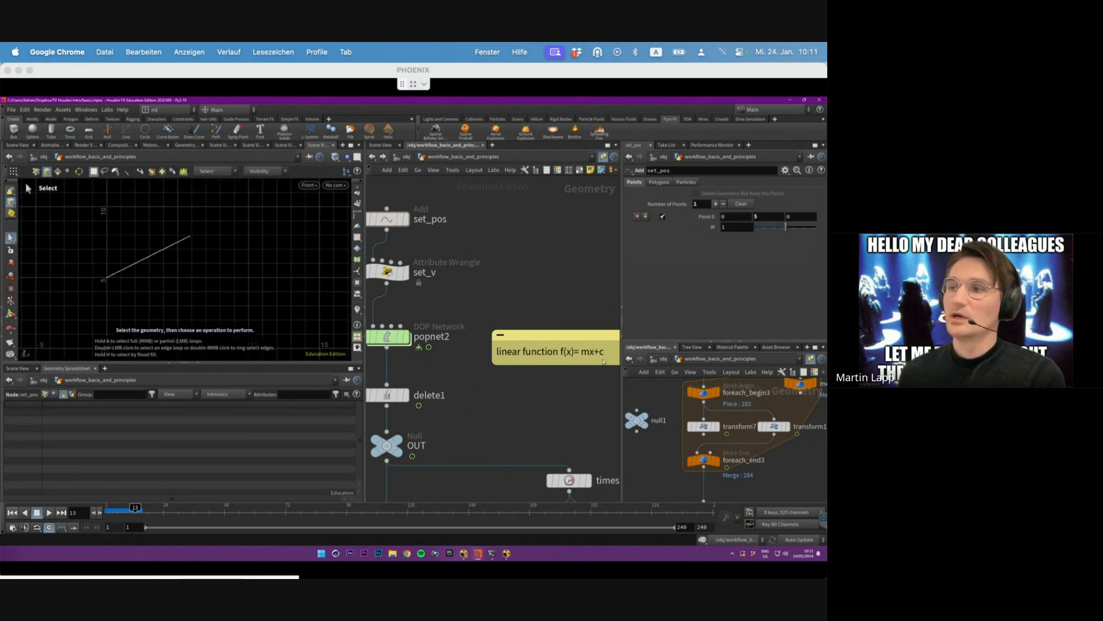
{"action": "left_click_drag", "start_coordinate": [124, 510], "coordinate": [105, 511]}
{"action": "left_click", "coordinate": [47, 514]}
{"action": "left_click", "coordinate": [48, 514]}
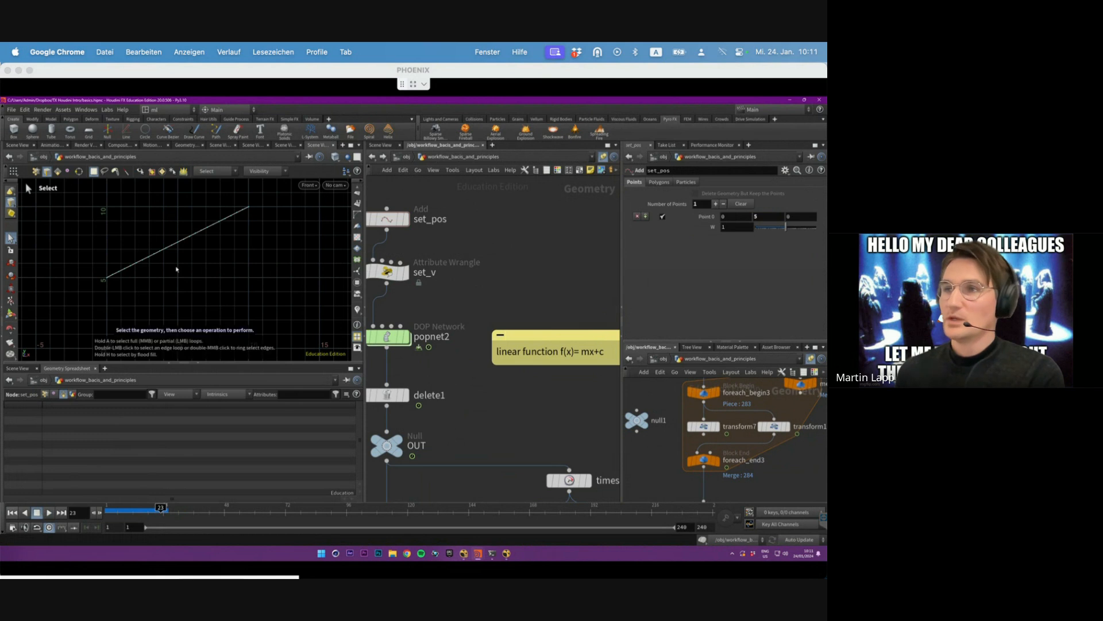
{"action": "right_click_drag", "start_coordinate": [199, 255], "coordinate": [167, 260], "text": "alt"}
{"action": "middle_click_drag", "start_coordinate": [167, 259], "coordinate": [154, 248], "text": "alt"}
{"action": "scroll", "coordinate": [464, 365], "scroll_direction": "up", "scroll_amount": 2}
- Bypass the fake_gravity wrangle and display the P_offset_by_v wrangle
{"action": "middle_click_drag", "start_coordinate": [464, 365], "coordinate": [476, 251]}
{"action": "middle_click_drag", "start_coordinate": [465, 299], "coordinate": [357, 207]}
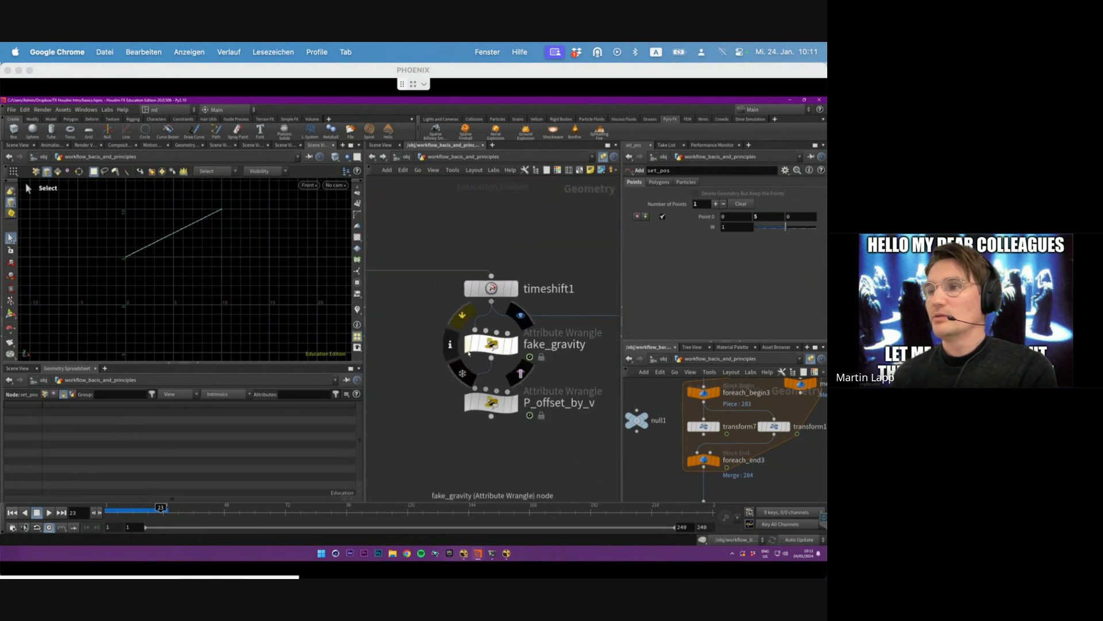
{"action": "left_click", "coordinate": [468, 351]}
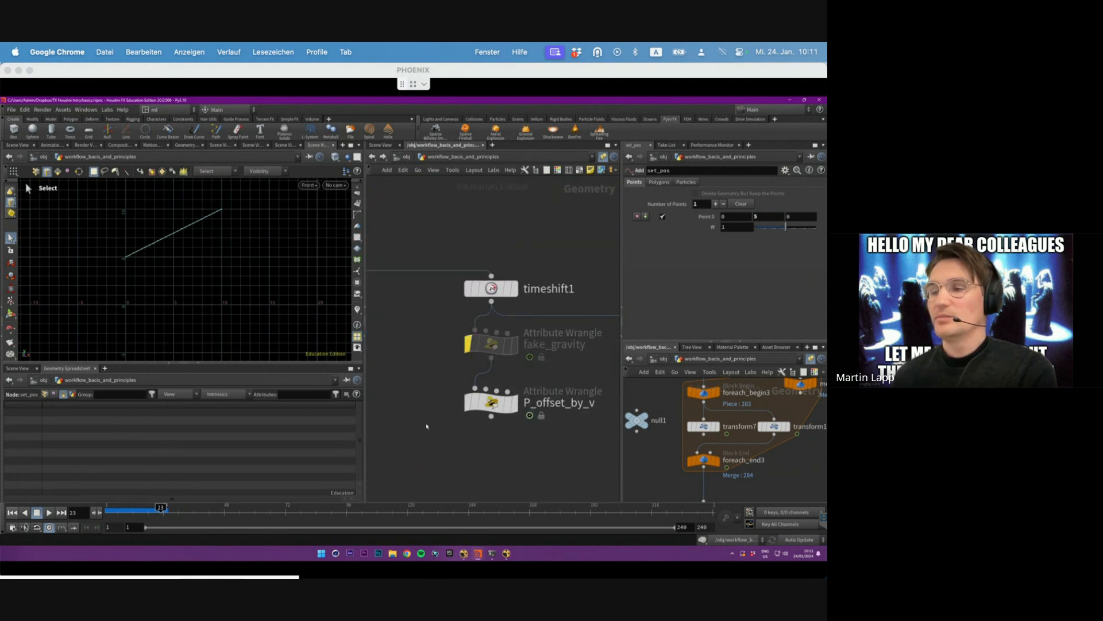
{"action": "left_click", "coordinate": [487, 402]}
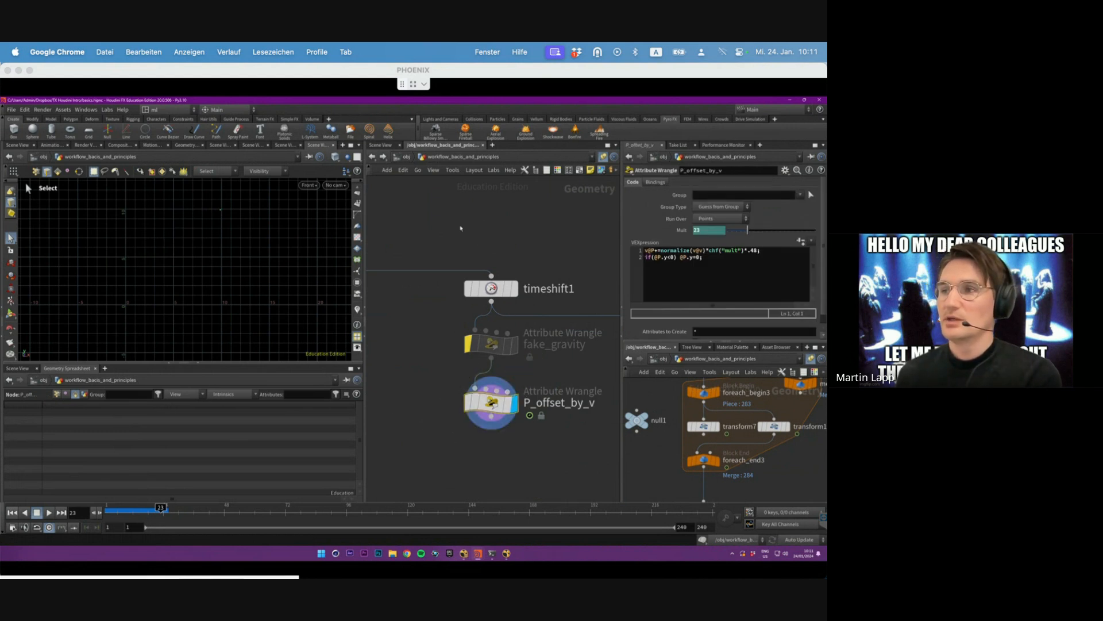
- Set the Y position of the point in set_pos to 0
{"action": "middle_click_drag", "start_coordinate": [460, 228], "coordinate": [509, 327]}
{"action": "middle_click_drag", "start_coordinate": [497, 208], "coordinate": [490, 298]}
{"action": "scroll", "coordinate": [397, 237], "scroll_direction": "down", "scroll_amount": 1}
{"action": "left_click", "coordinate": [410, 211]}
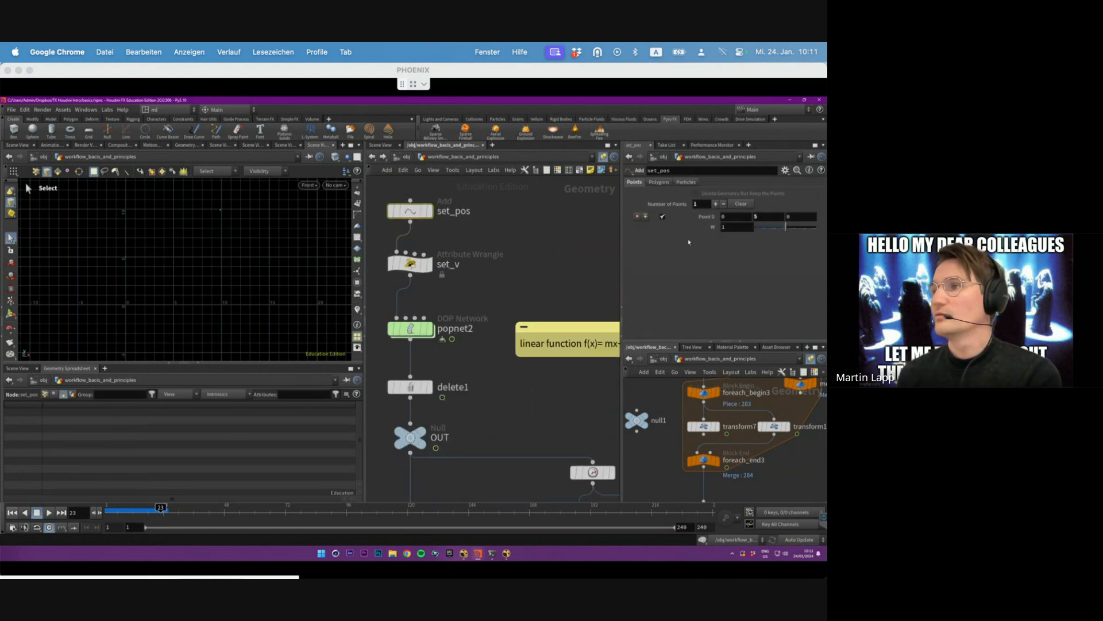
{"action": "left_click_drag", "start_coordinate": [762, 218], "coordinate": [725, 219]}
{"action": "type", "text": "0"}
{"action": "key", "text": "Return"}
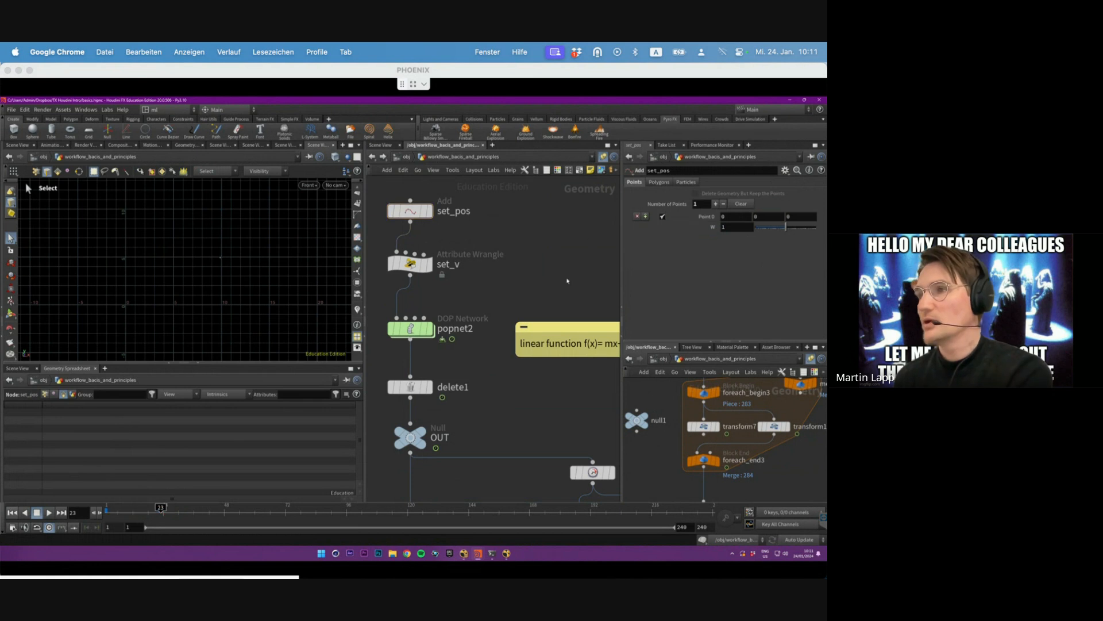
- Return to frame 1 and delete the channels on the Mult parameter of P_offset_by_v
{"action": "middle_click_drag", "start_coordinate": [554, 301], "coordinate": [470, 159]}
{"action": "left_click", "coordinate": [508, 425]}
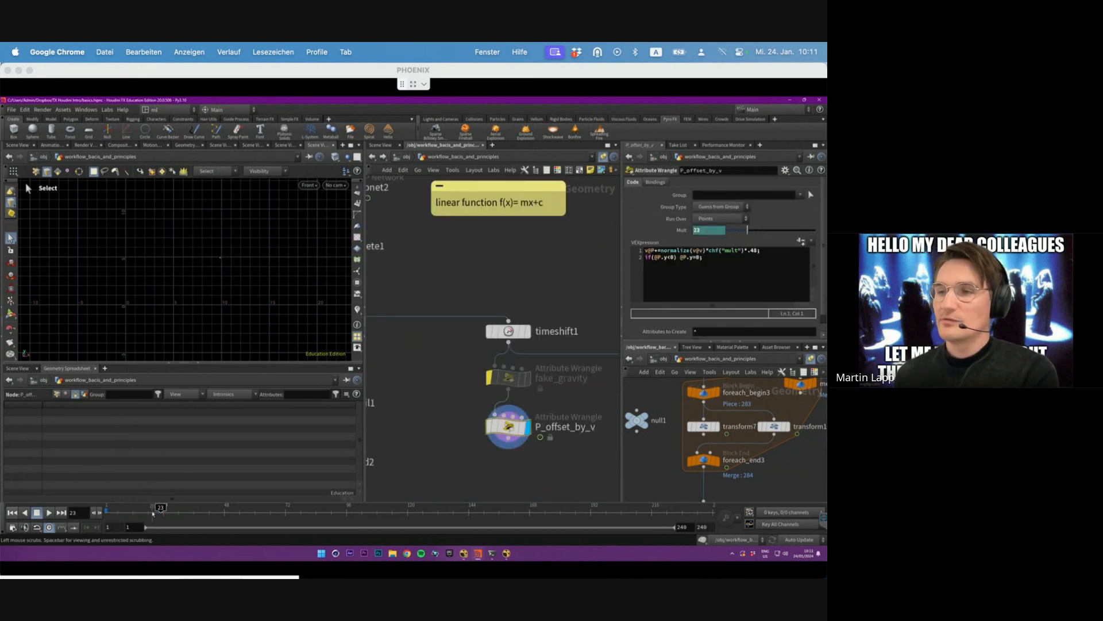
{"action": "left_click_drag", "start_coordinate": [154, 512], "coordinate": [109, 511]}
{"action": "right_click", "coordinate": [686, 230]}
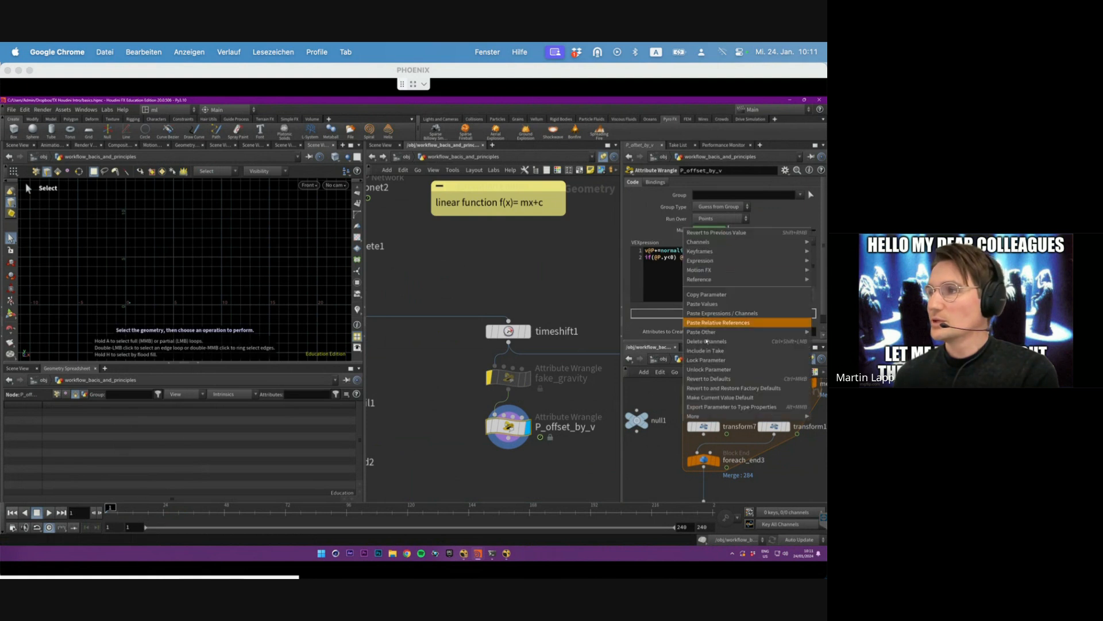
{"action": "left_click", "coordinate": [747, 345]}
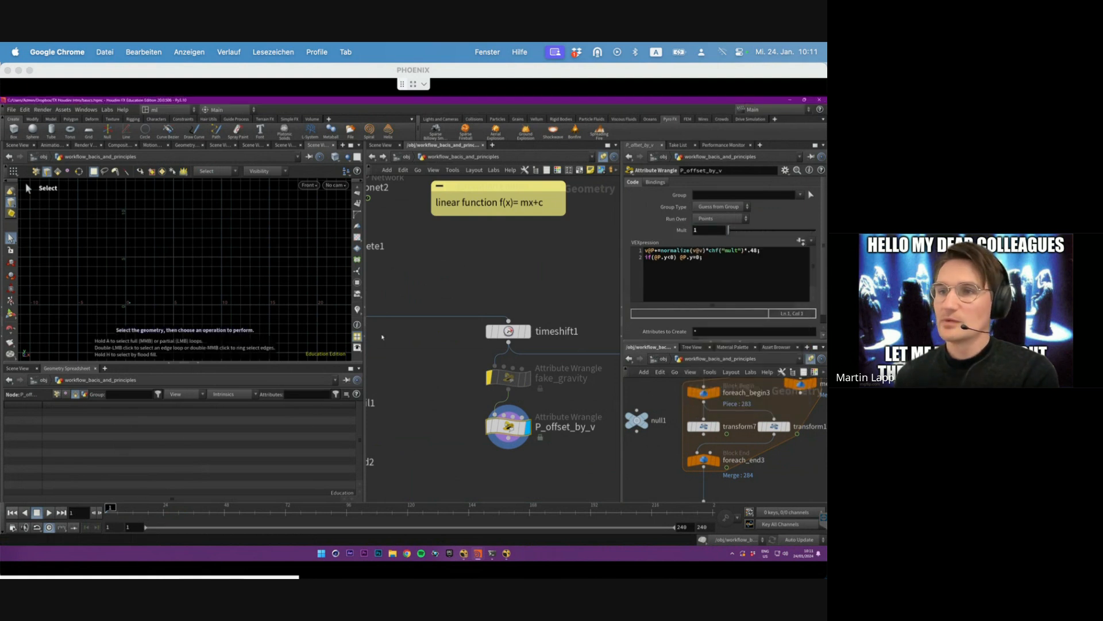
- Set the Mult parameter of P_offset_by_v to 0
{"action": "scroll", "coordinate": [137, 305], "scroll_direction": "up", "scroll_amount": 3}
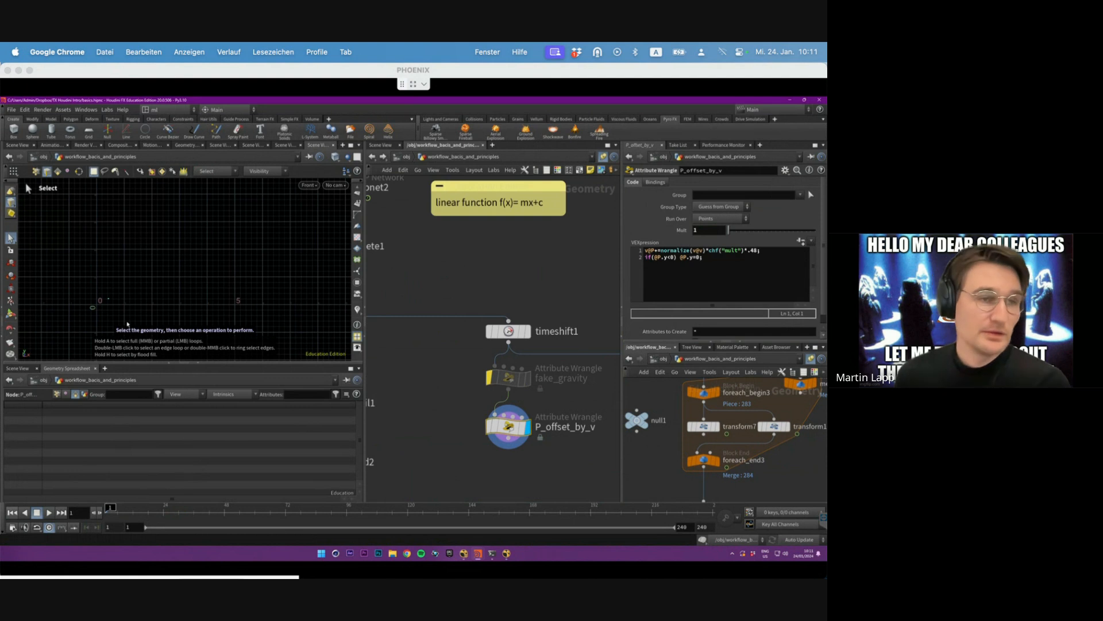
{"action": "middle_click_drag", "start_coordinate": [596, 396], "coordinate": [549, 370]}
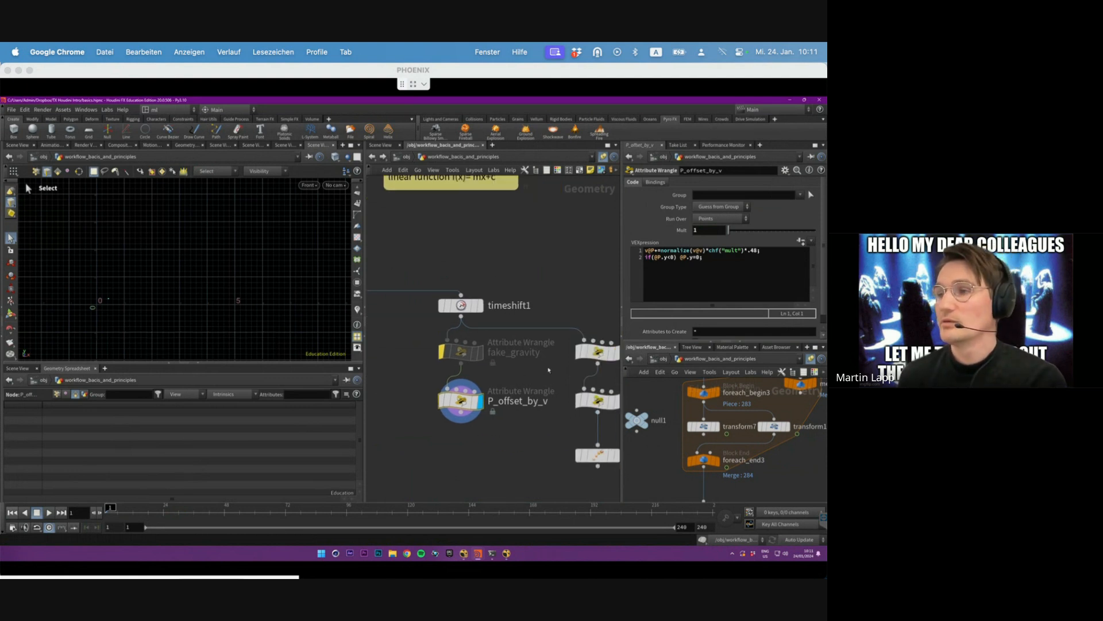
{"action": "mouse_move", "coordinate": [722, 231]}
{"action": "left_mouse_down"}
{"action": "mouse_move", "coordinate": [748, 230]}
{"action": "mouse_move", "coordinate": [728, 231]}
{"action": "left_mouse_up"}
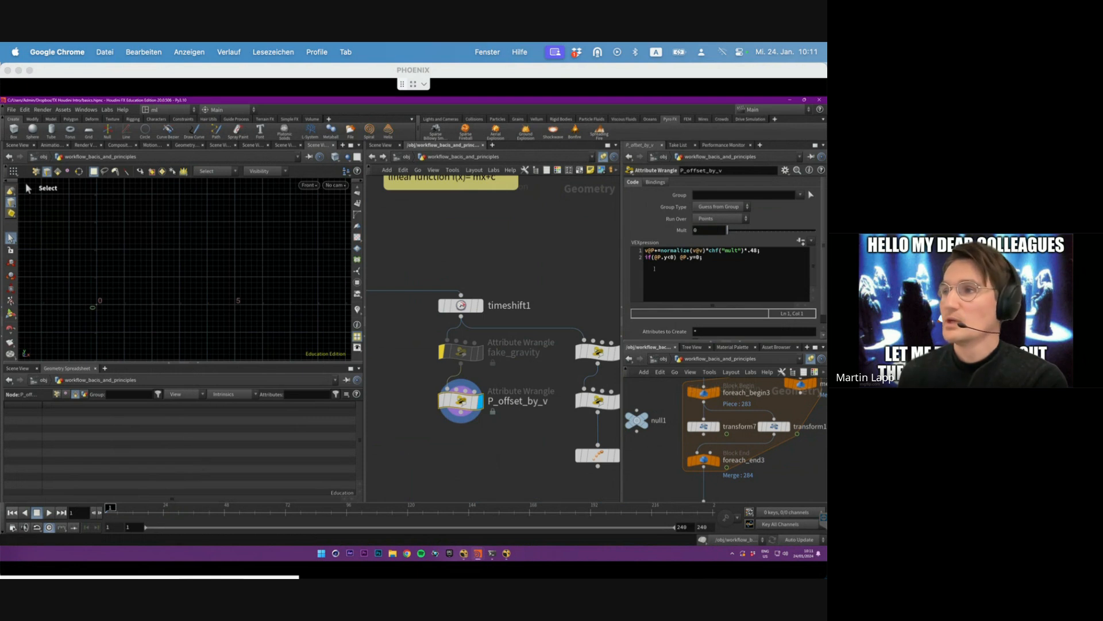
- Widen the parameter area and examine the P_offset_by_v expression, from the position term to the chf("mult") multiplier
{"action": "left_click_drag", "start_coordinate": [621, 263], "coordinate": [542, 263]}
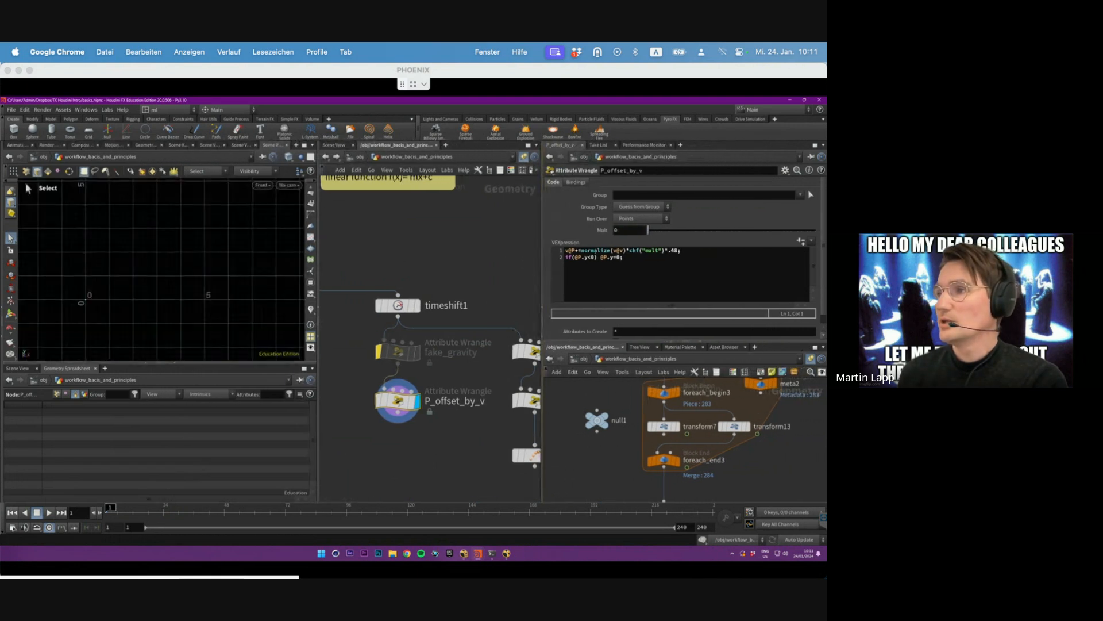
{"action": "left_click", "coordinate": [573, 251]}
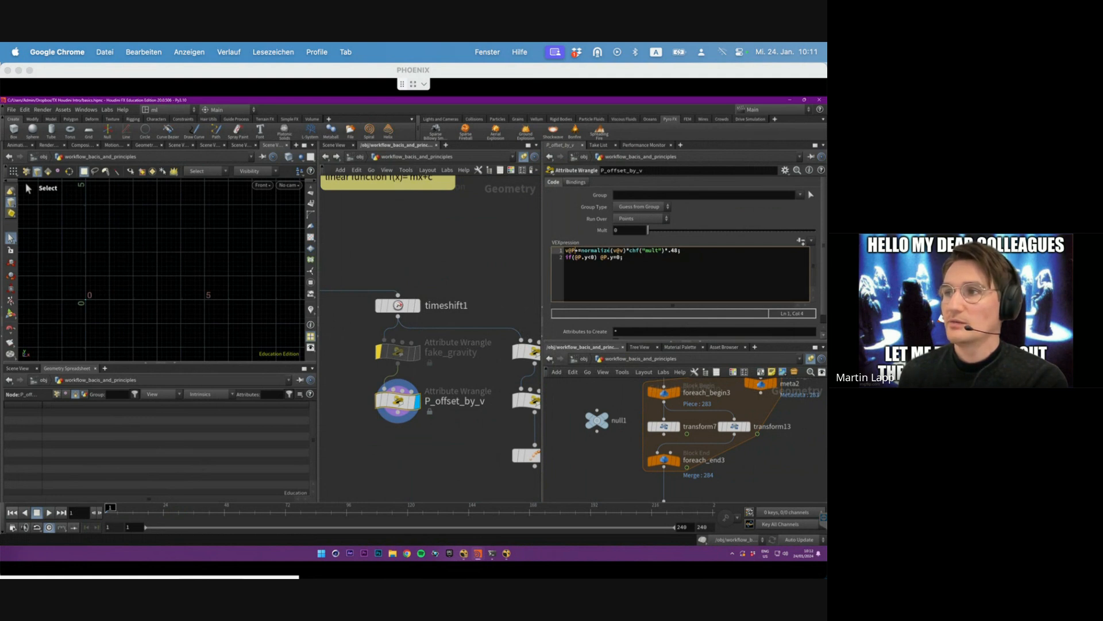
{"action": "left_click_drag", "start_coordinate": [629, 251], "coordinate": [661, 252]}
{"action": "left_click", "coordinate": [649, 252]}
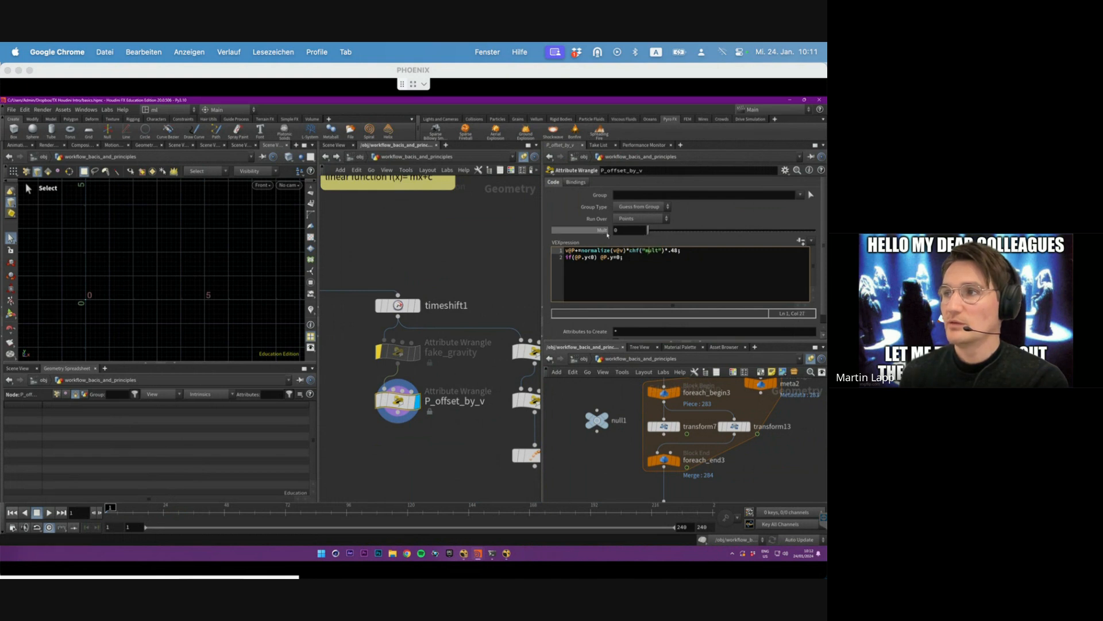
- Examine the chf multiplier in the P_offset_by_v expression and the if(@P.y<0) condition that keeps the point above ground
{"action": "double_click", "coordinate": [634, 250]}
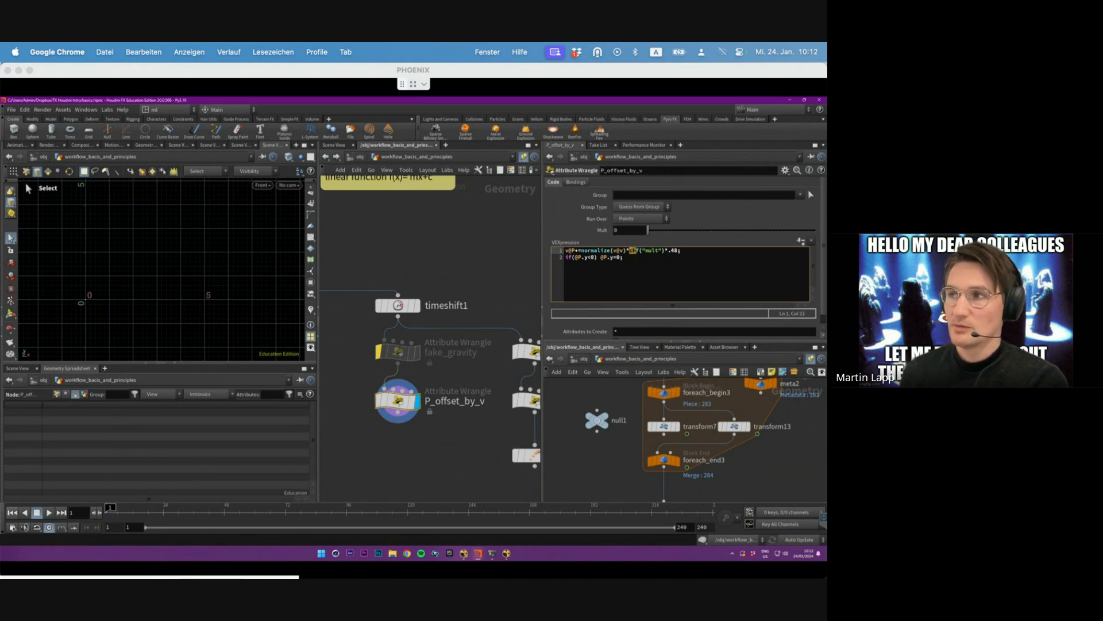
{"action": "key", "text": "Right"}
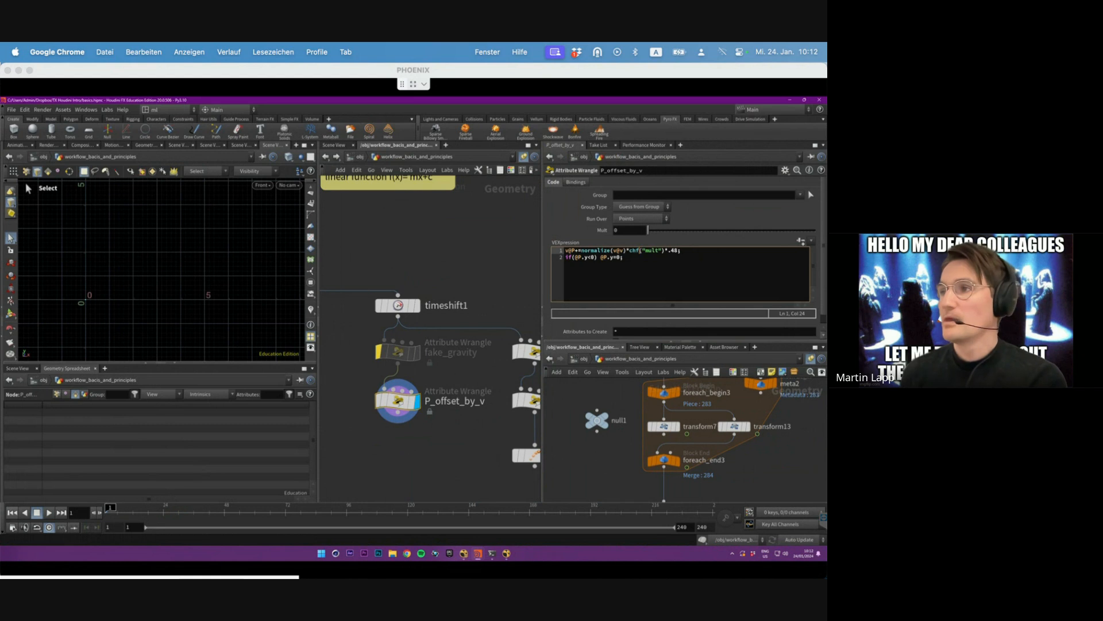
{"action": "left_click_drag", "start_coordinate": [646, 231], "coordinate": [647, 231]}
{"action": "left_click", "coordinate": [644, 250]}
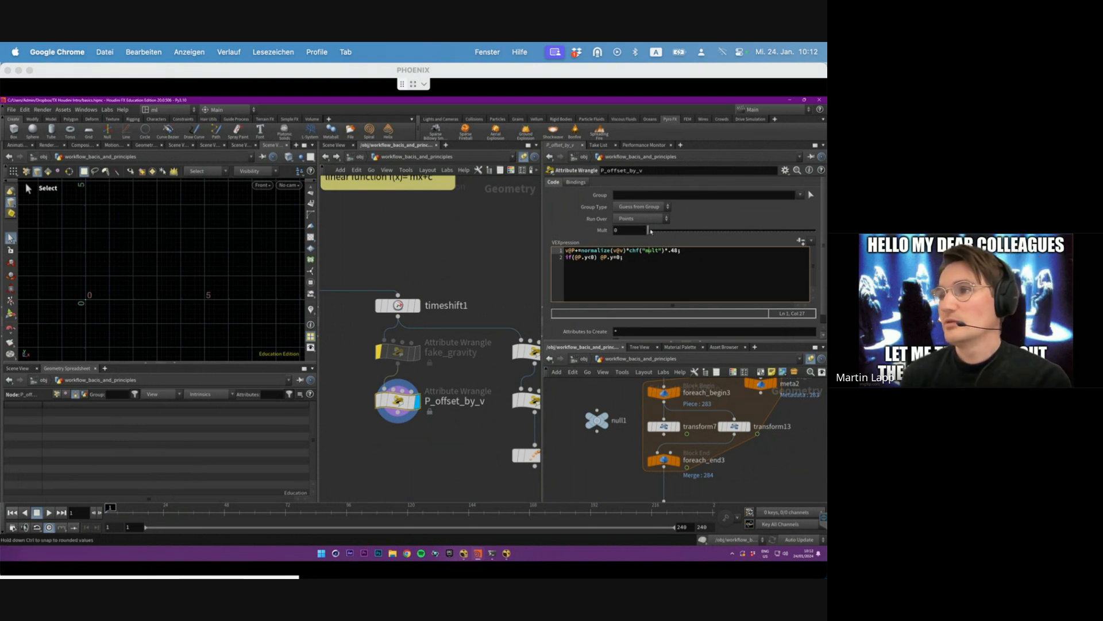
{"action": "mouse_move", "coordinate": [566, 258]}
{"action": "left_mouse_down"}
{"action": "mouse_move", "coordinate": [598, 257]}
{"action": "mouse_move", "coordinate": [585, 257]}
{"action": "left_mouse_up"}
{"action": "left_click", "coordinate": [598, 257]}
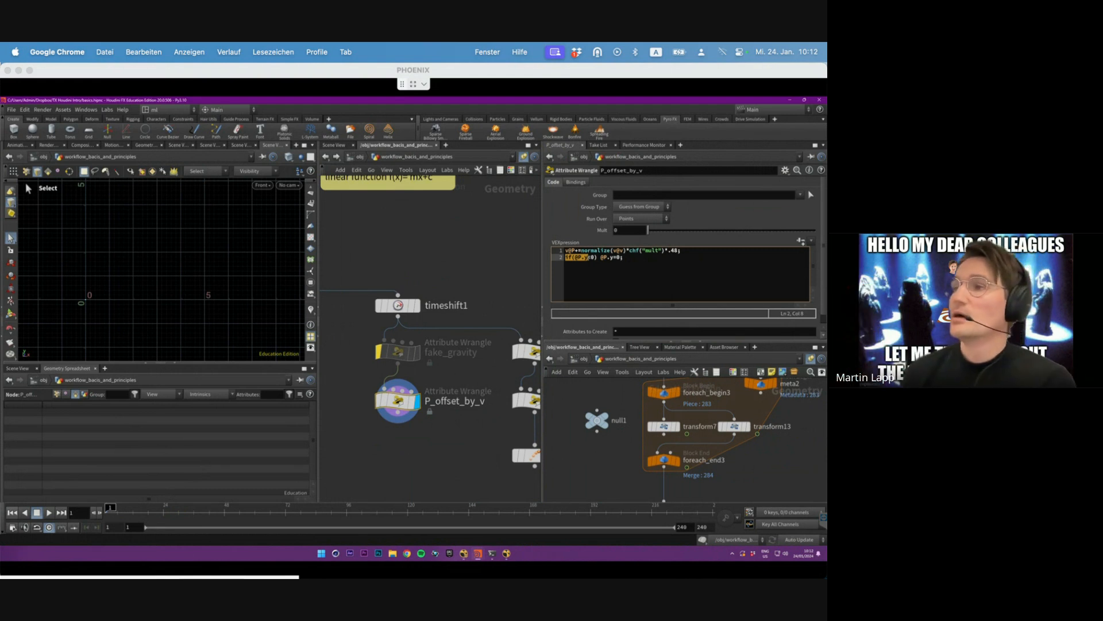
{"action": "left_click", "coordinate": [596, 258]}
{"action": "left_click_drag", "start_coordinate": [601, 258], "coordinate": [621, 258]}
{"action": "left_click", "coordinate": [621, 257]}
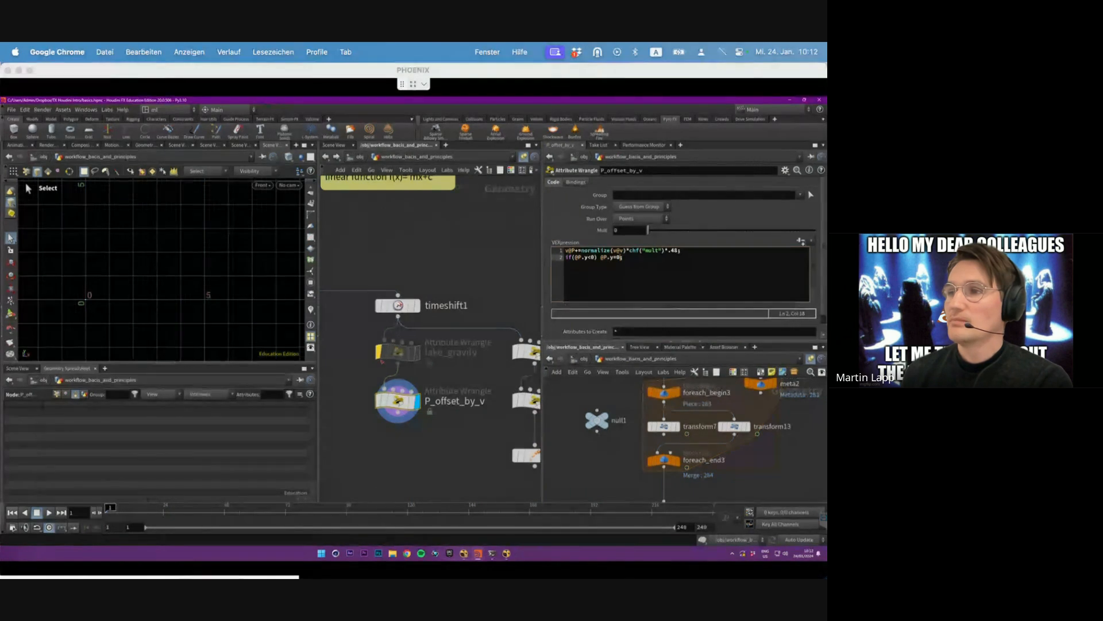
- Enable the fake_gravity wrangle and set the Mult parameter of P_offset_by_v to 21
{"action": "left_click", "coordinate": [380, 352]}
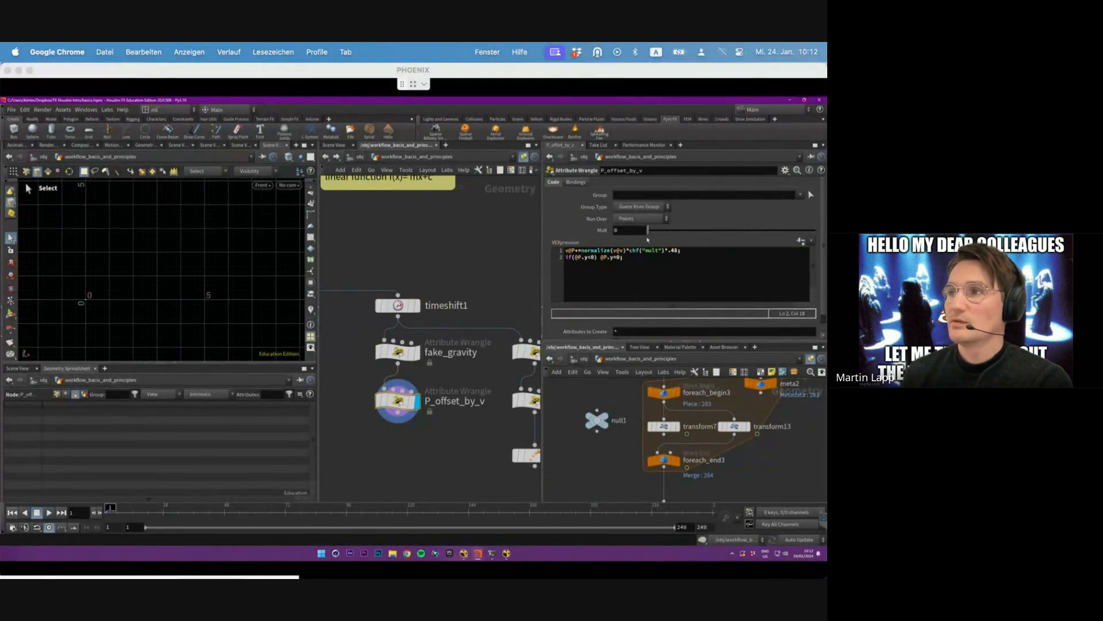
{"action": "left_click_drag", "start_coordinate": [648, 231], "coordinate": [690, 230]}
{"action": "scroll", "coordinate": [227, 259], "scroll_direction": "down", "scroll_amount": 5}
{"action": "middle_click_drag", "start_coordinate": [212, 262], "coordinate": [129, 267], "text": "alt"}
{"action": "left_click_drag", "start_coordinate": [690, 231], "coordinate": [683, 230]}
- Comment out the if(@P.y<0) line in P_offset_by_v and raise Mult to 27
{"action": "left_click", "coordinate": [581, 264]}
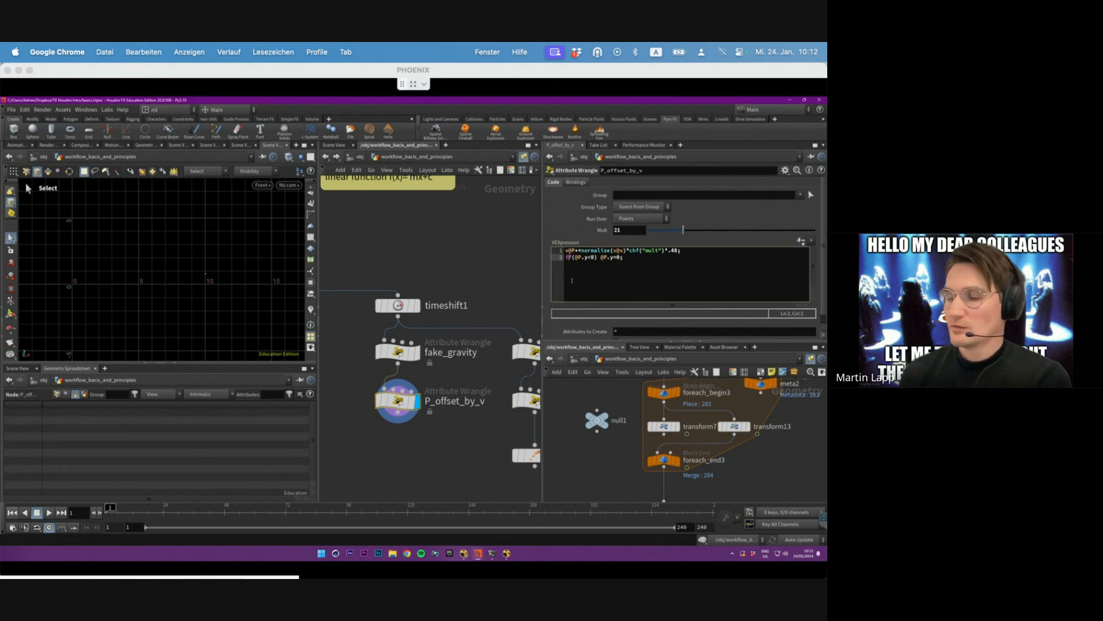
{"action": "key", "text": "Home"}
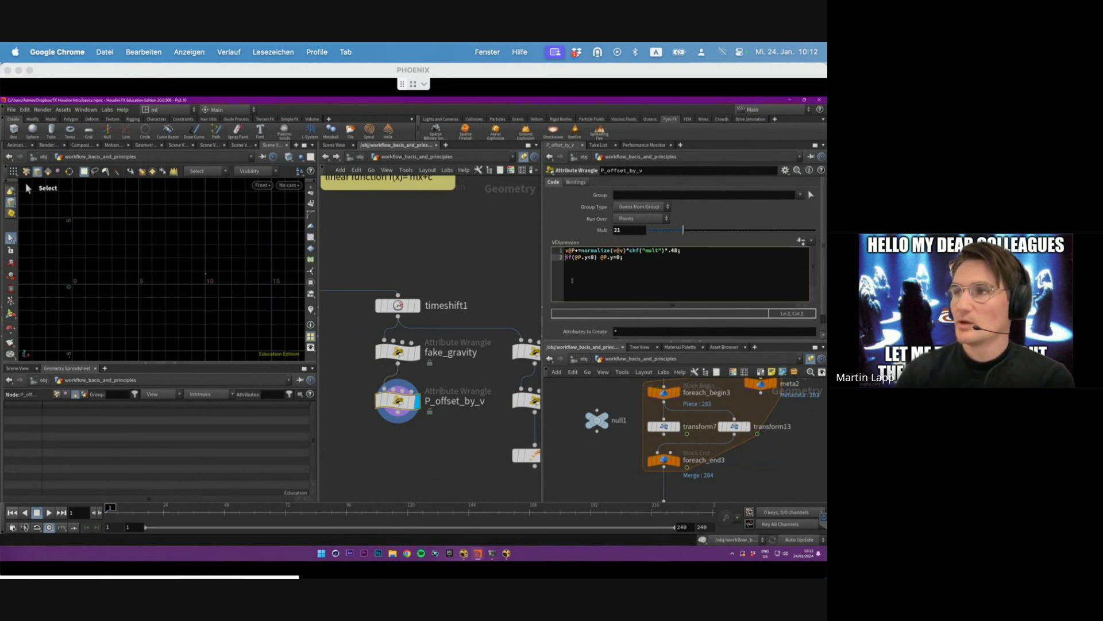
{"action": "type", "text": "//"}
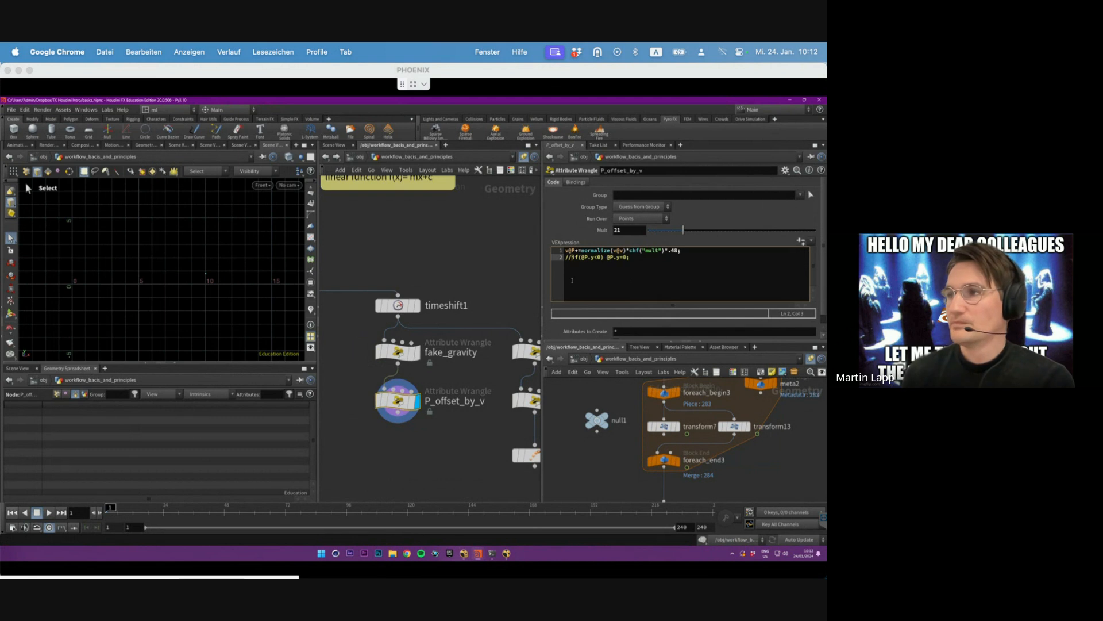
{"action": "mouse_move", "coordinate": [683, 230]}
{"action": "left_mouse_down"}
{"action": "mouse_move", "coordinate": [670, 231]}
{"action": "mouse_move", "coordinate": [707, 230]}
{"action": "mouse_move", "coordinate": [688, 231]}
{"action": "left_mouse_up"}
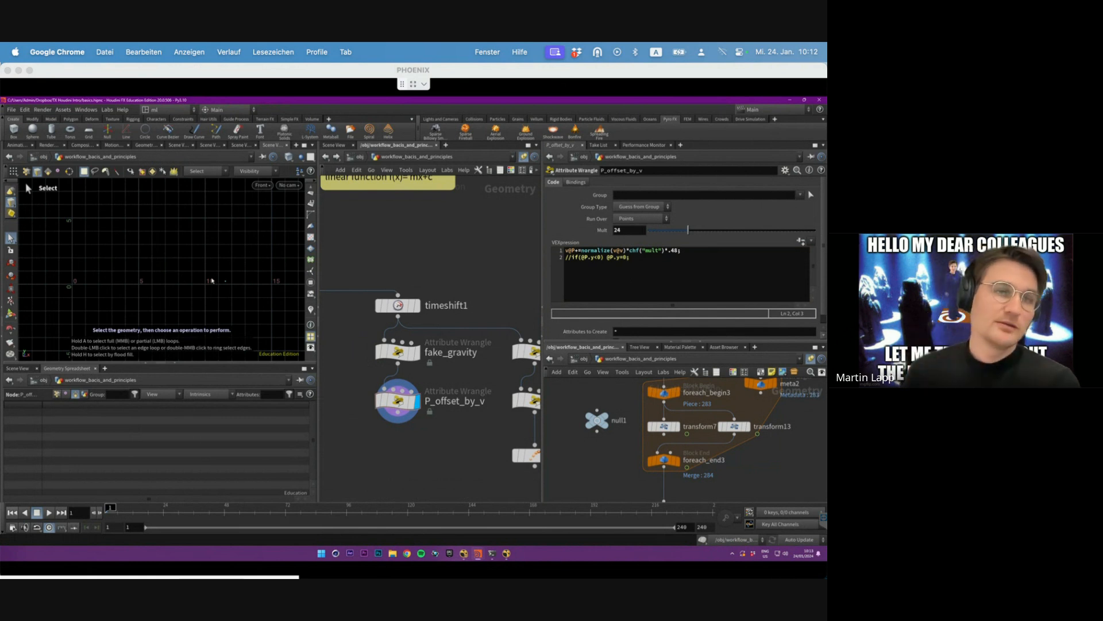
{"action": "left_click_drag", "start_coordinate": [687, 230], "coordinate": [693, 230]}
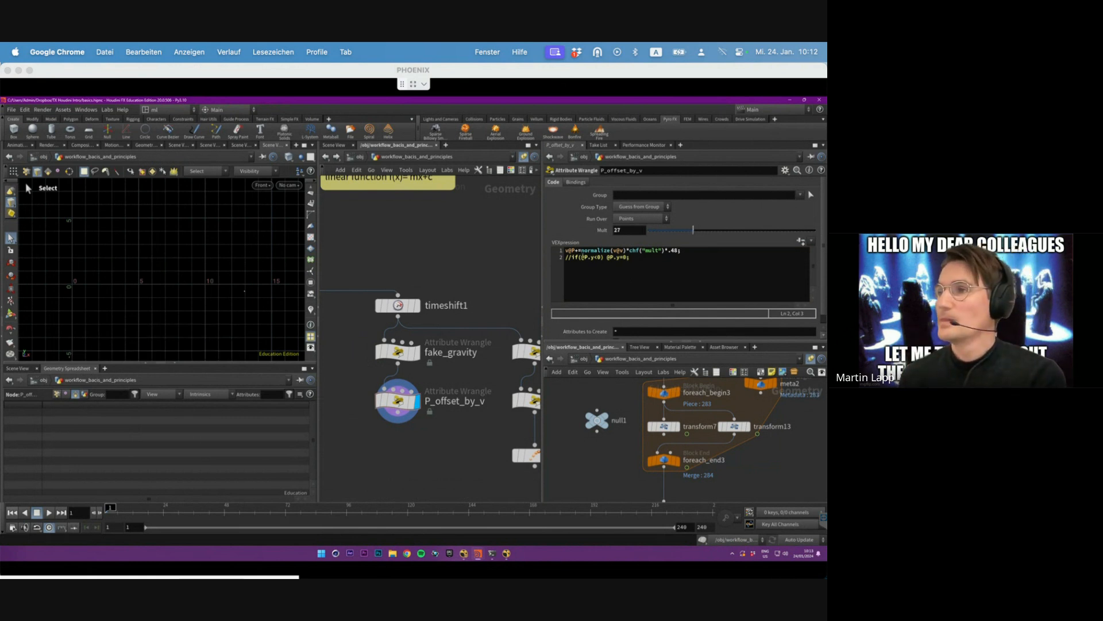
- Reactivate the if(@P.y<0) line in P_offset_by_v and bypass the fake_gravity wrangle
{"action": "key", "text": "BackSpace"}
{"action": "key", "text": "BackSpace"}
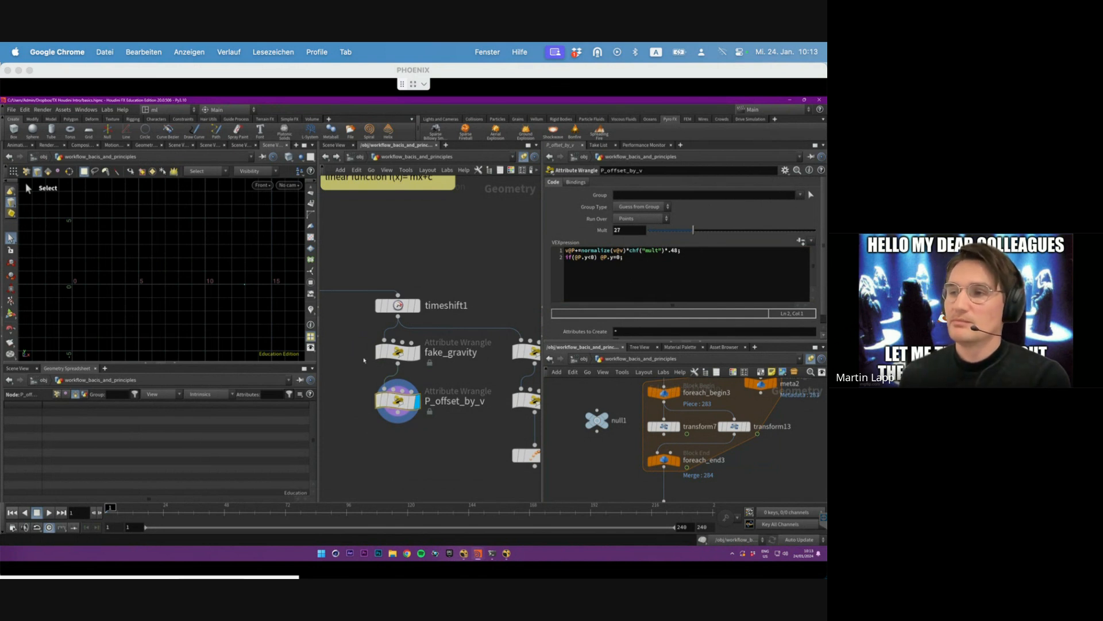
{"action": "left_click", "coordinate": [379, 352]}
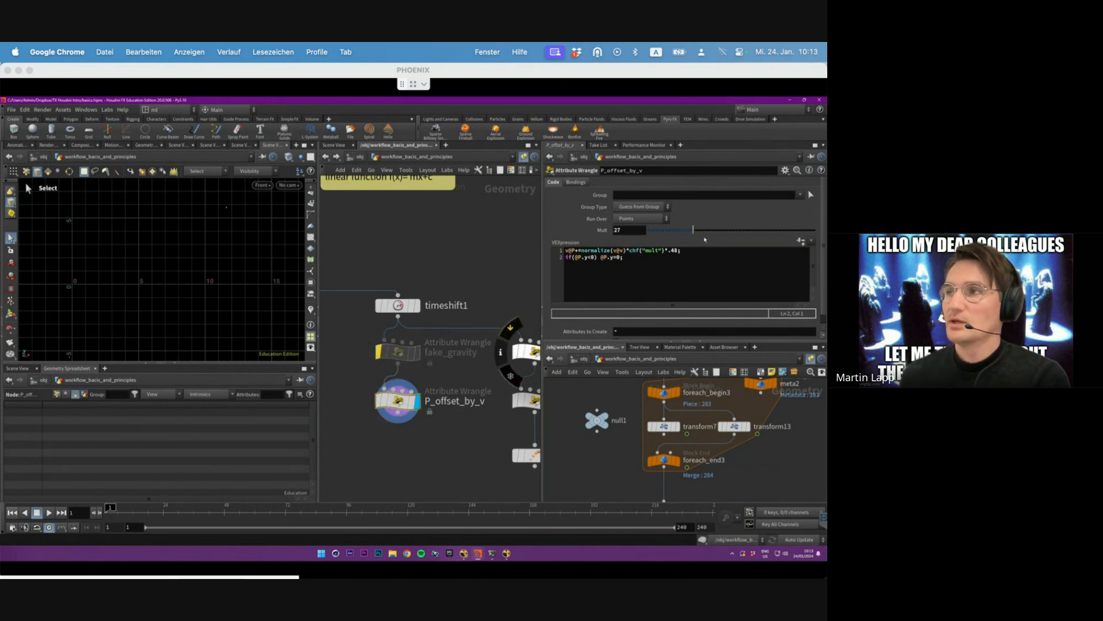
- Vary the Mult of P_offset_by_v between 21 and 36, ending at 31, to move the point along its straight path
{"action": "left_click_drag", "start_coordinate": [693, 230], "coordinate": [684, 230]}
{"action": "key", "text": "Escape"}
{"action": "middle_click_drag", "start_coordinate": [115, 224], "coordinate": [109, 252]}
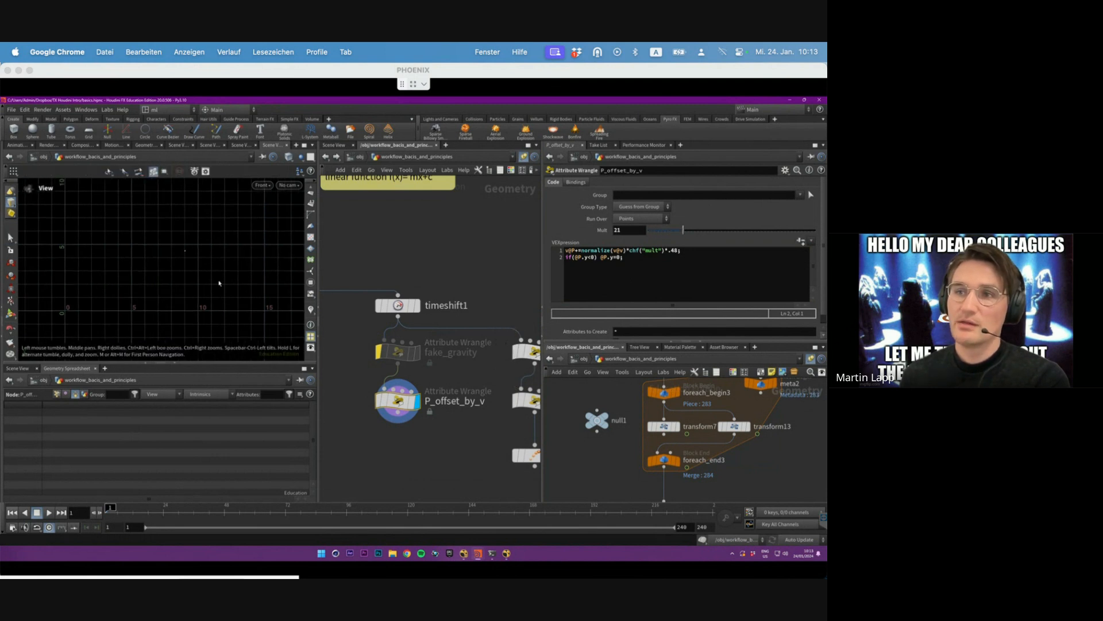
{"action": "key", "text": "s"}
{"action": "left_click_drag", "start_coordinate": [683, 230], "coordinate": [685, 230]}
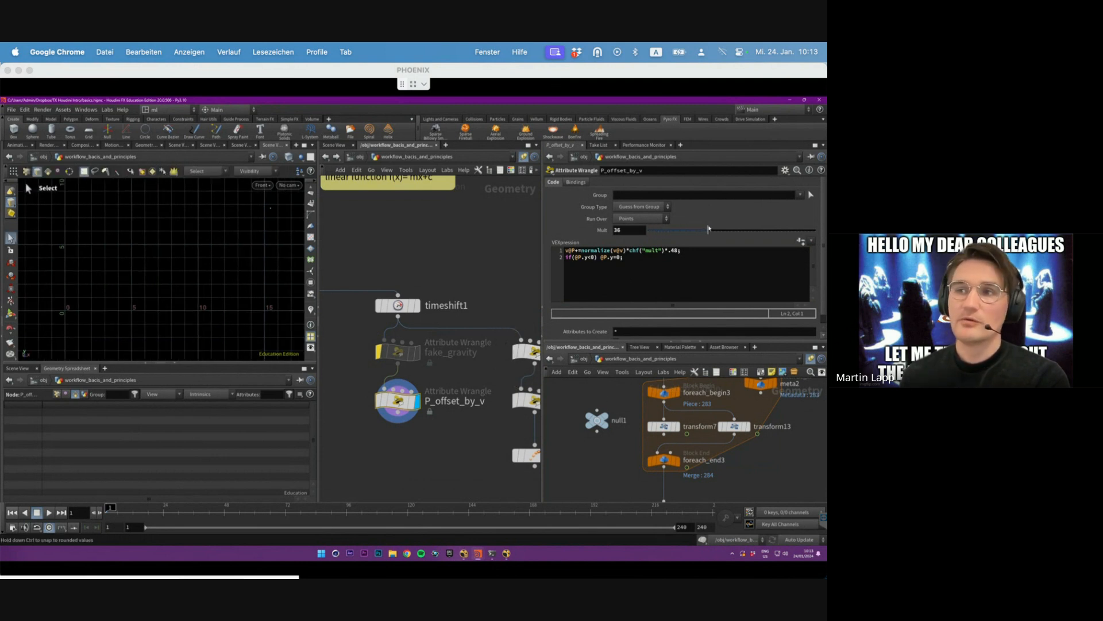
- Display the OUT null and play the simulation to frame 28
{"action": "middle_click_drag", "start_coordinate": [351, 276], "coordinate": [512, 281]}
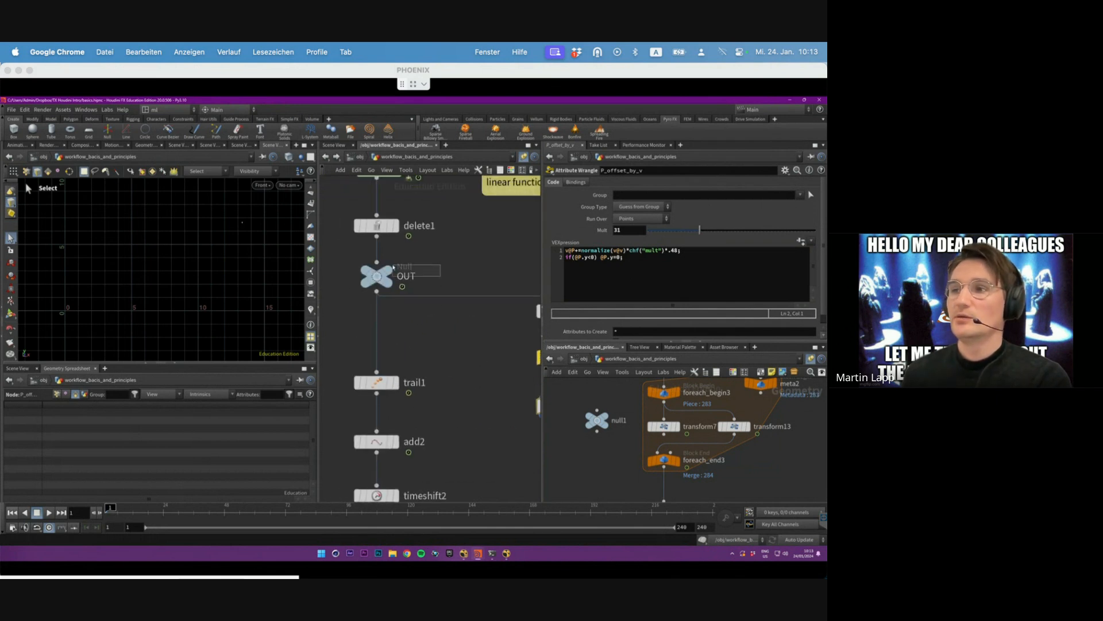
{"action": "left_click", "coordinate": [393, 273]}
{"action": "left_click", "coordinate": [401, 251]}
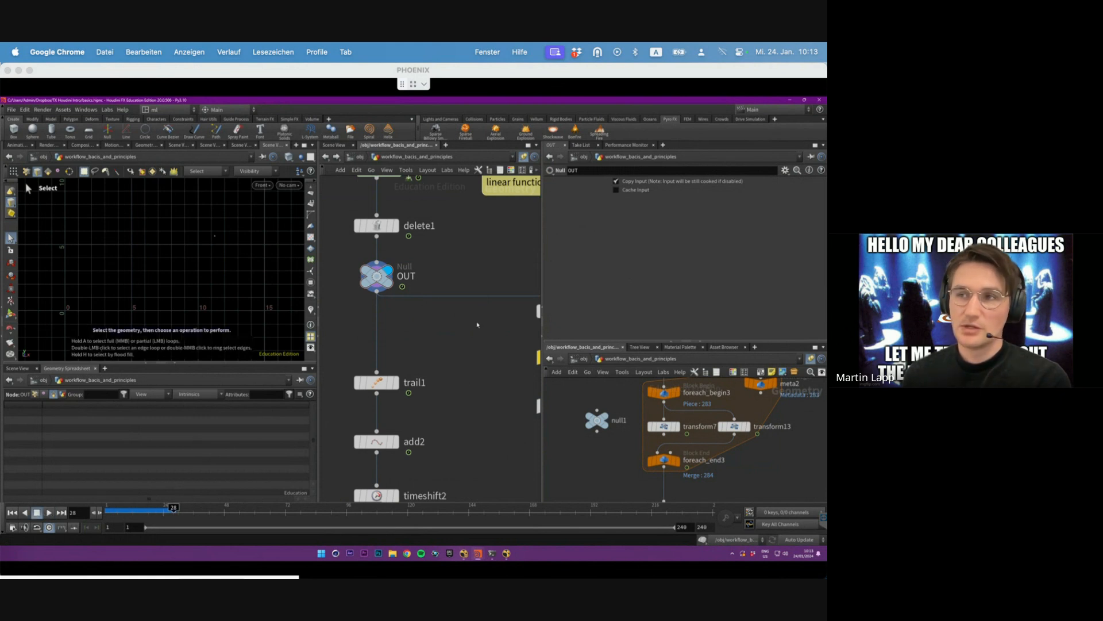
- Enable fake_gravity again and inspect its @v.y expression and the channel reference on its Mult parameter
{"action": "middle_click_drag", "start_coordinate": [477, 325], "coordinate": [365, 325]}
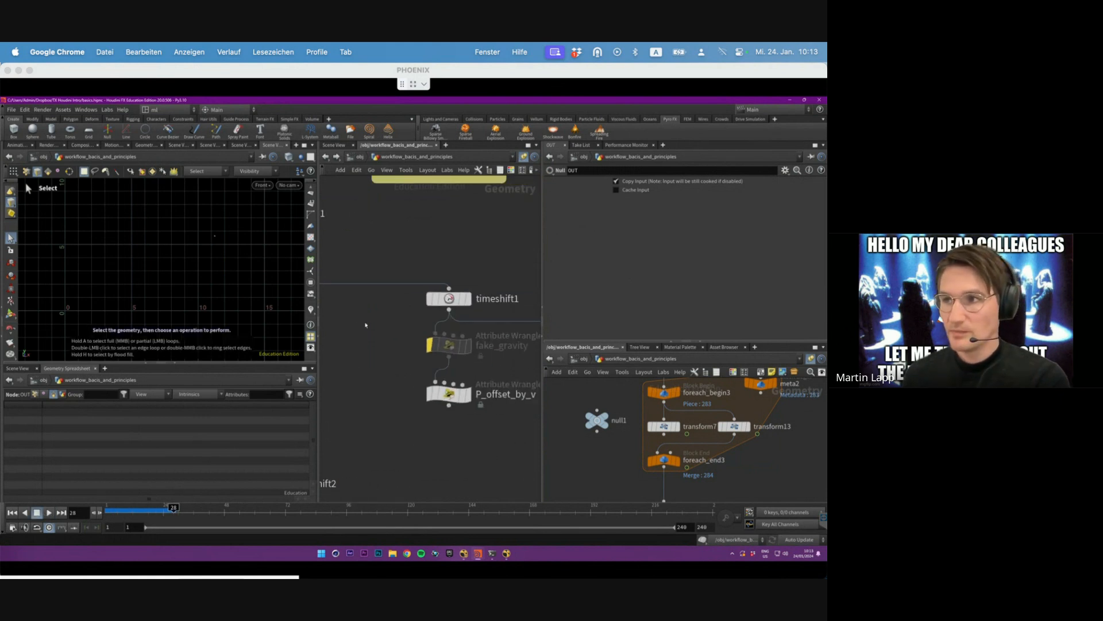
{"action": "left_click", "coordinate": [449, 345]}
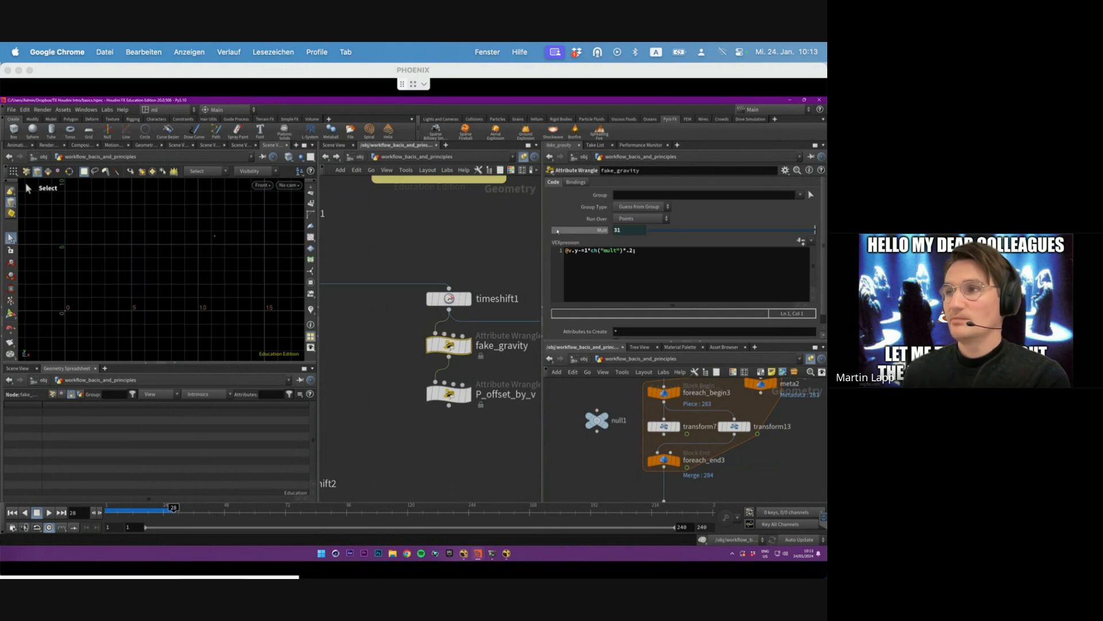
{"action": "left_click", "coordinate": [572, 251]}
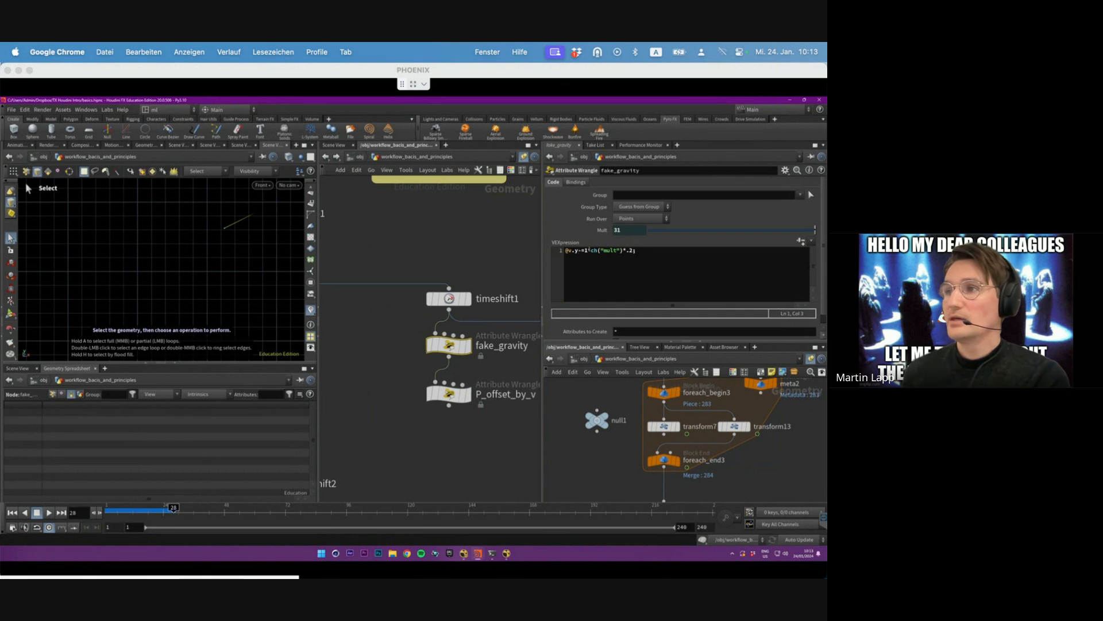
{"action": "left_click_drag", "start_coordinate": [578, 251], "coordinate": [582, 252]}
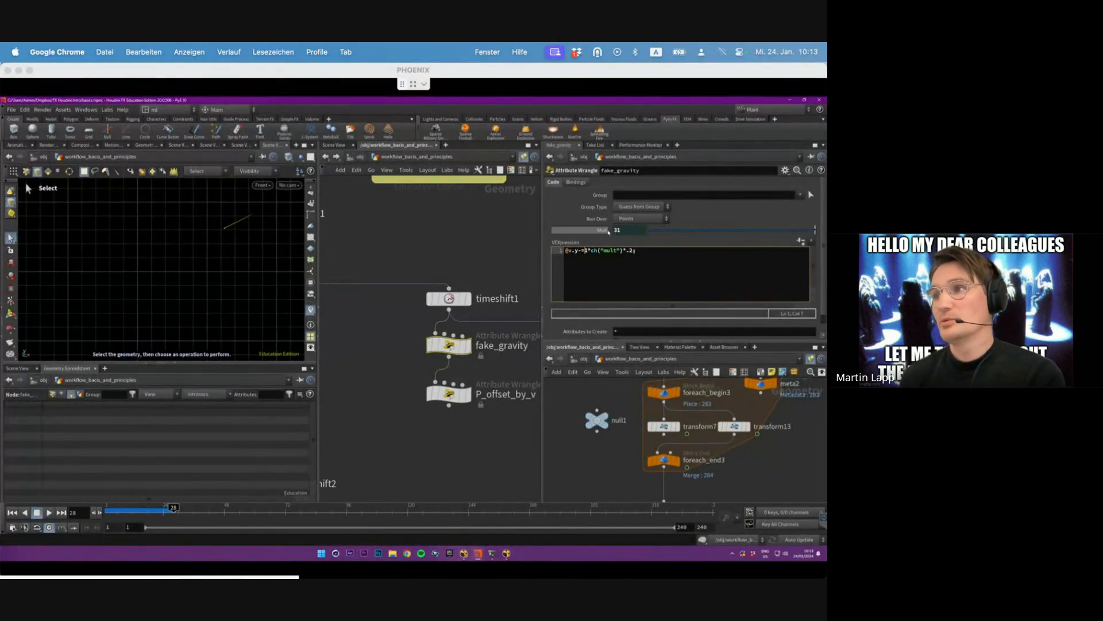
{"action": "left_click", "coordinate": [602, 231]}
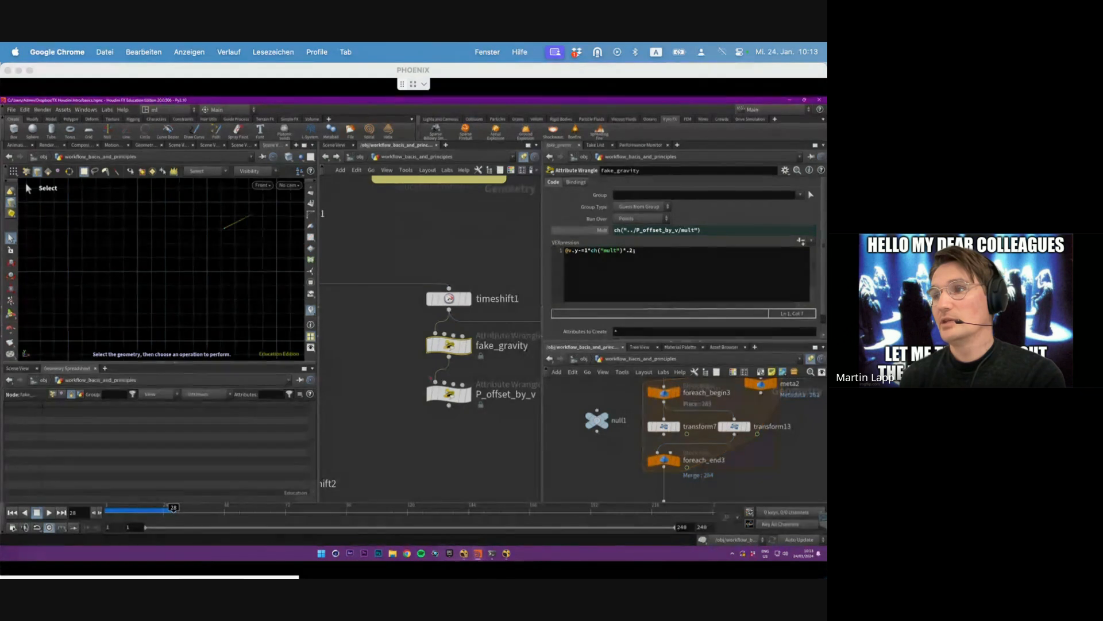
- Display P_offset_by_v and vary its Mult from 49 down through 26, checking the linked Mult of fake_gravity
{"action": "left_click", "coordinate": [449, 394]}
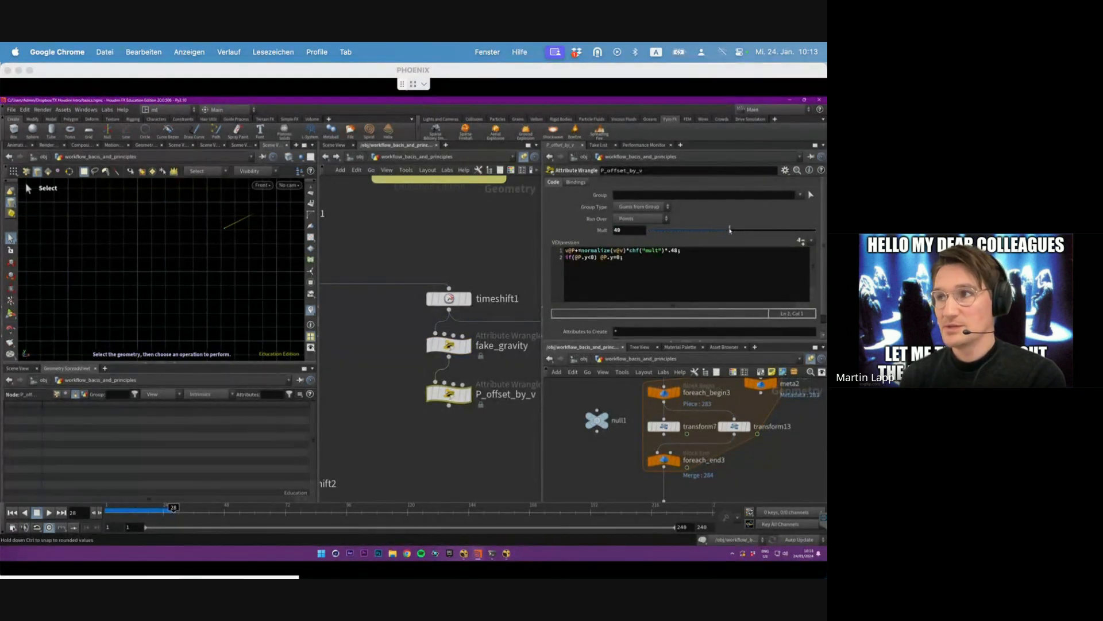
{"action": "left_click", "coordinate": [450, 344]}
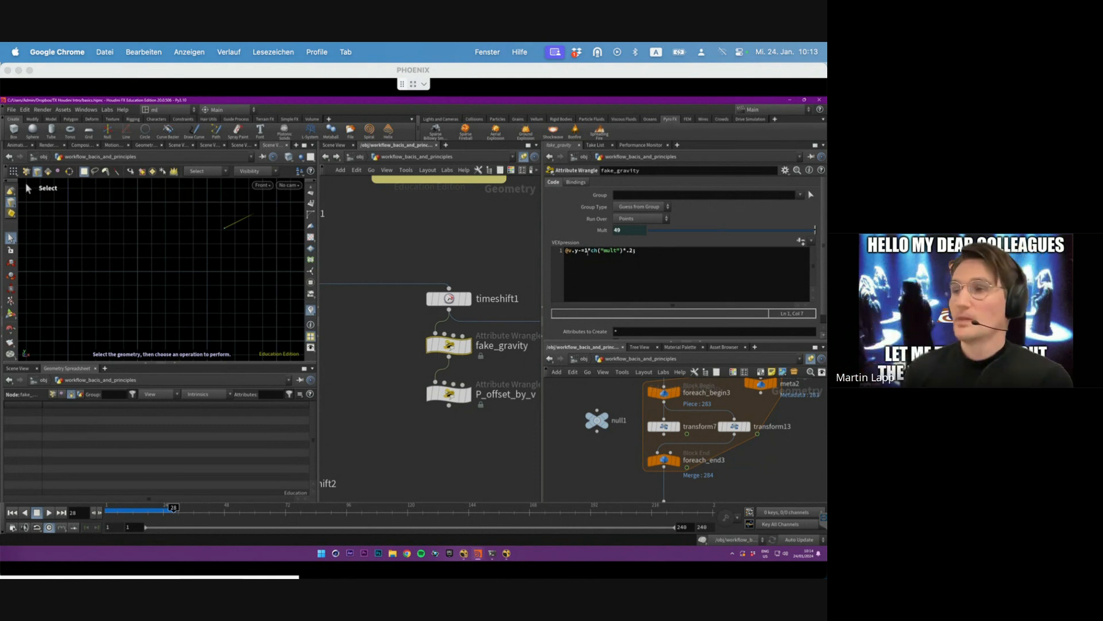
{"action": "left_click", "coordinate": [449, 394]}
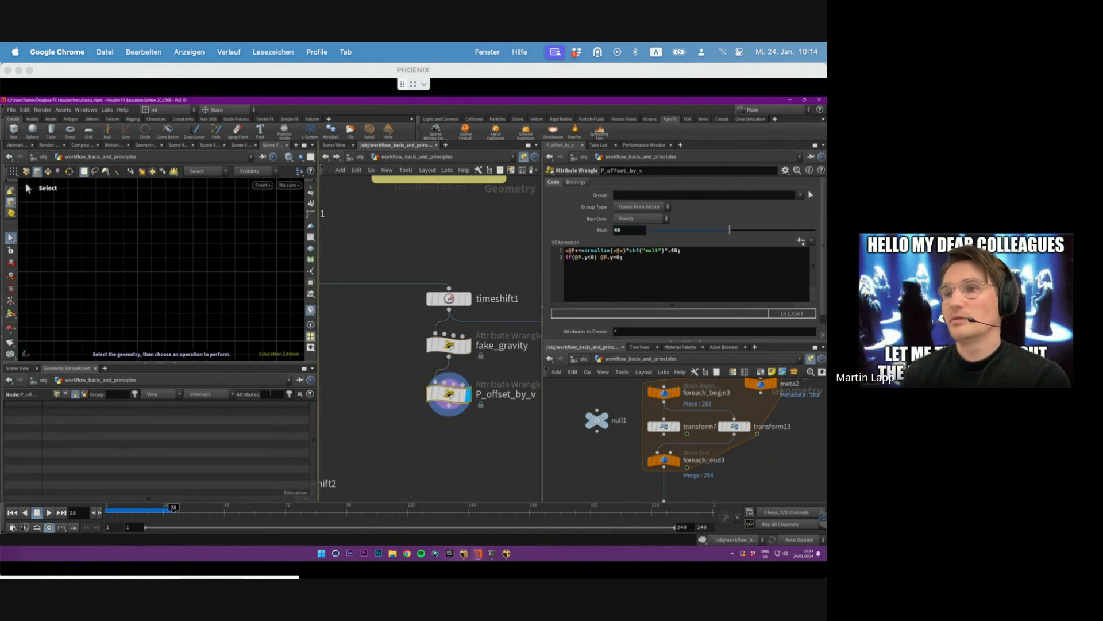
{"action": "right_click_drag", "start_coordinate": [99, 298], "coordinate": [221, 290], "text": "alt"}
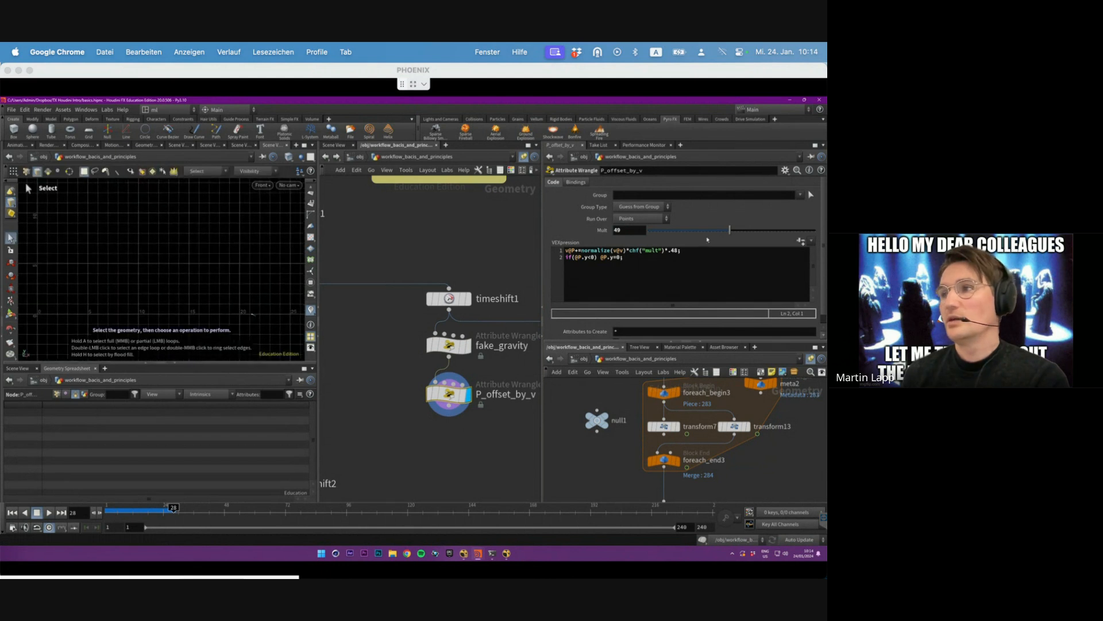
{"action": "left_click_drag", "start_coordinate": [715, 232], "coordinate": [653, 235]}
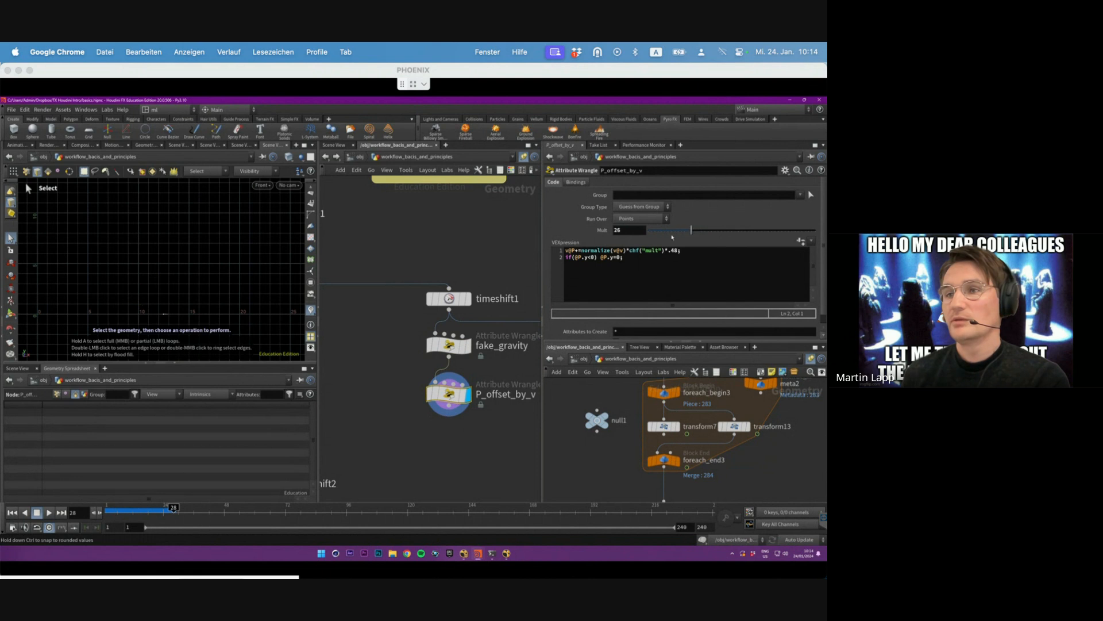
- Enable the gravity1 force inside the popnet2 DOP network and return to the geometry network
{"action": "middle_click_drag", "start_coordinate": [356, 229], "coordinate": [601, 430]}
{"action": "middle_click_drag", "start_coordinate": [515, 203], "coordinate": [487, 251]}
{"action": "left_click", "coordinate": [486, 251]}
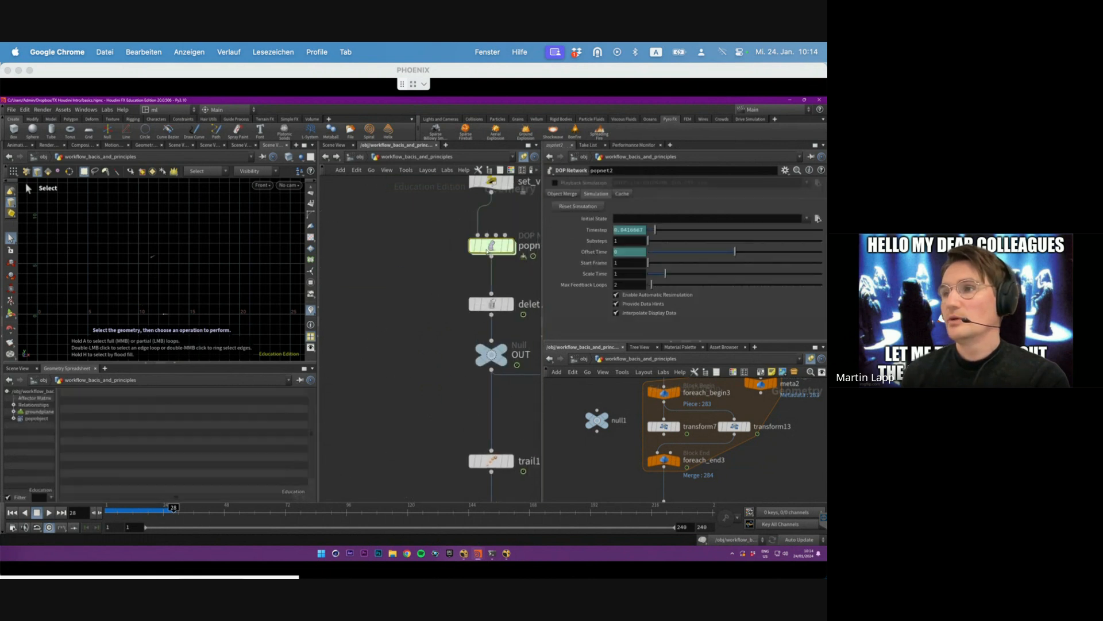
{"action": "double_click", "coordinate": [487, 251]}
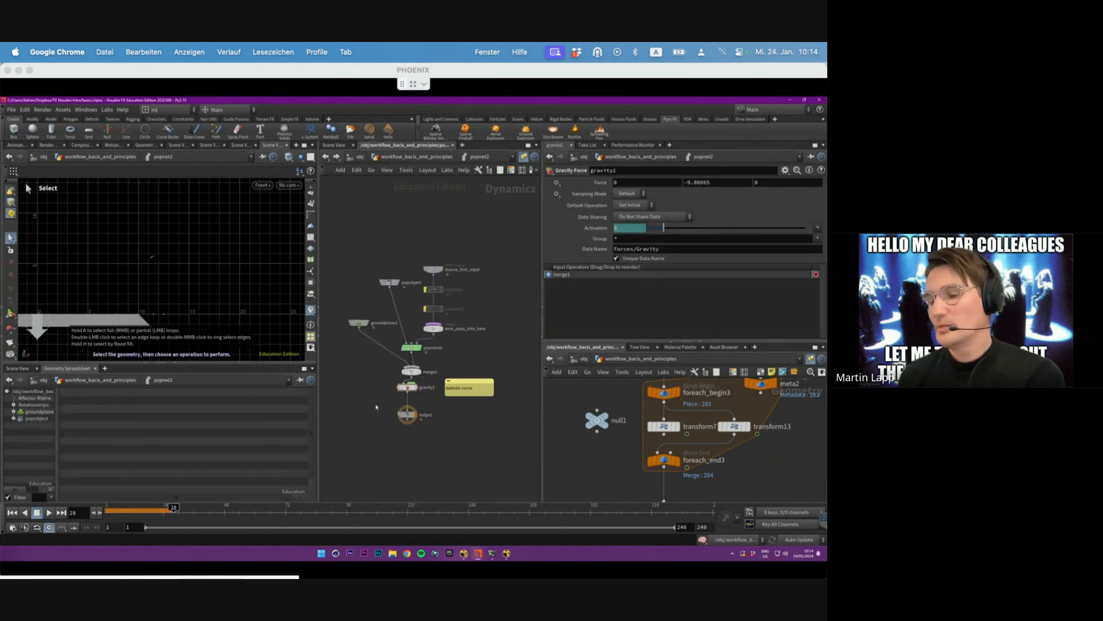
{"action": "key", "text": "u"}
- Select the OUT null and play the gravity simulation from frame 1, scrubbing the timeline to about frame 23
{"action": "middle_click_drag", "start_coordinate": [450, 400], "coordinate": [387, 389]}
{"action": "left_click", "coordinate": [424, 350]}
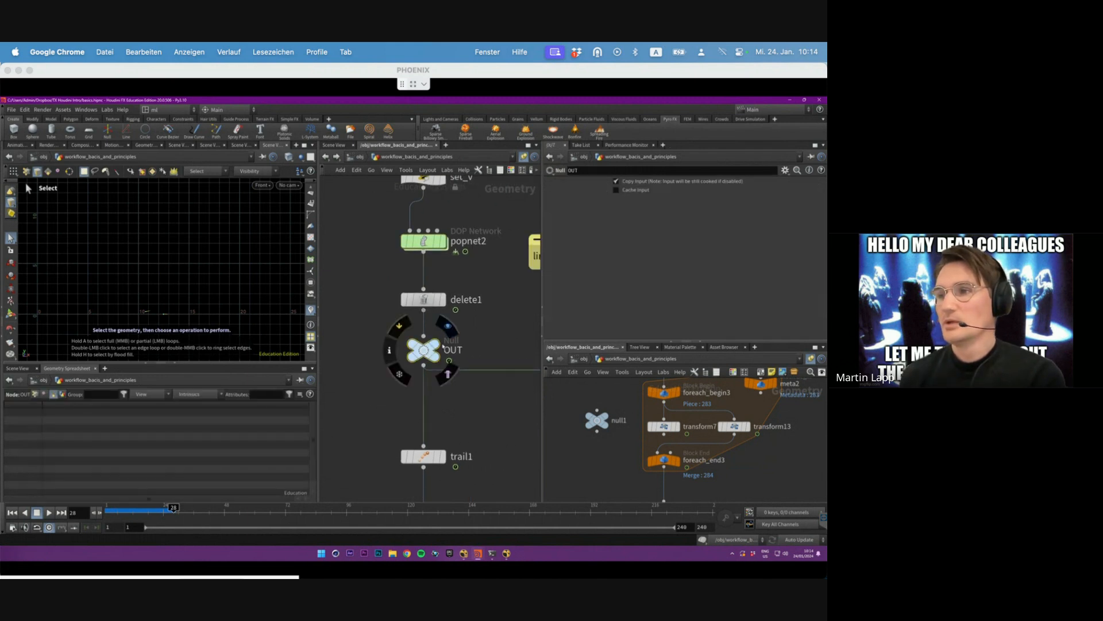
{"action": "left_click", "coordinate": [108, 512]}
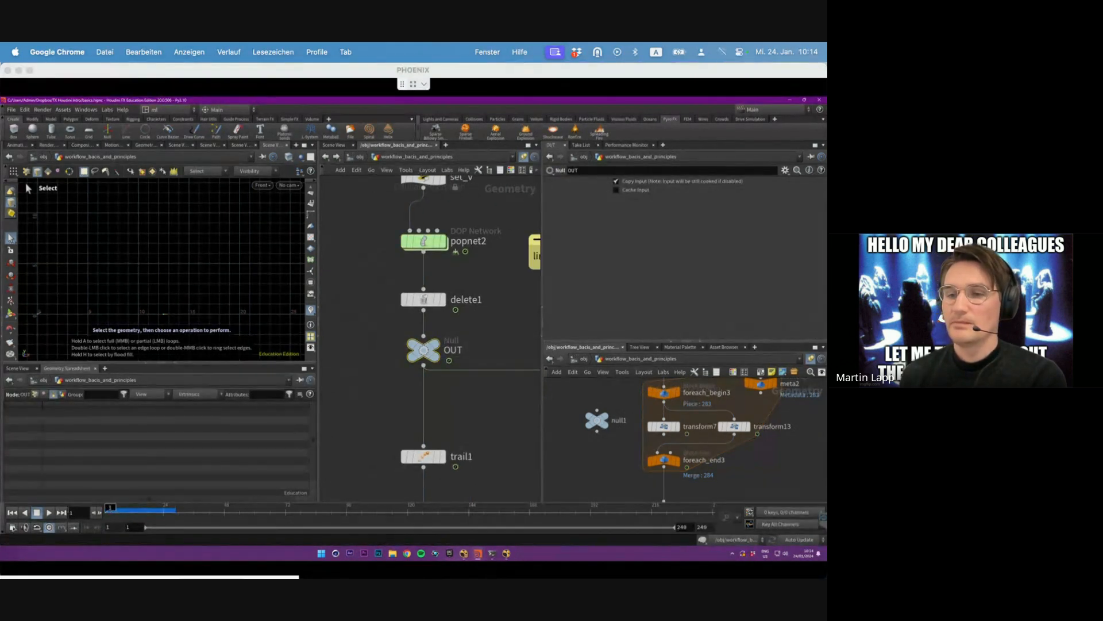
{"action": "left_click", "coordinate": [50, 513]}
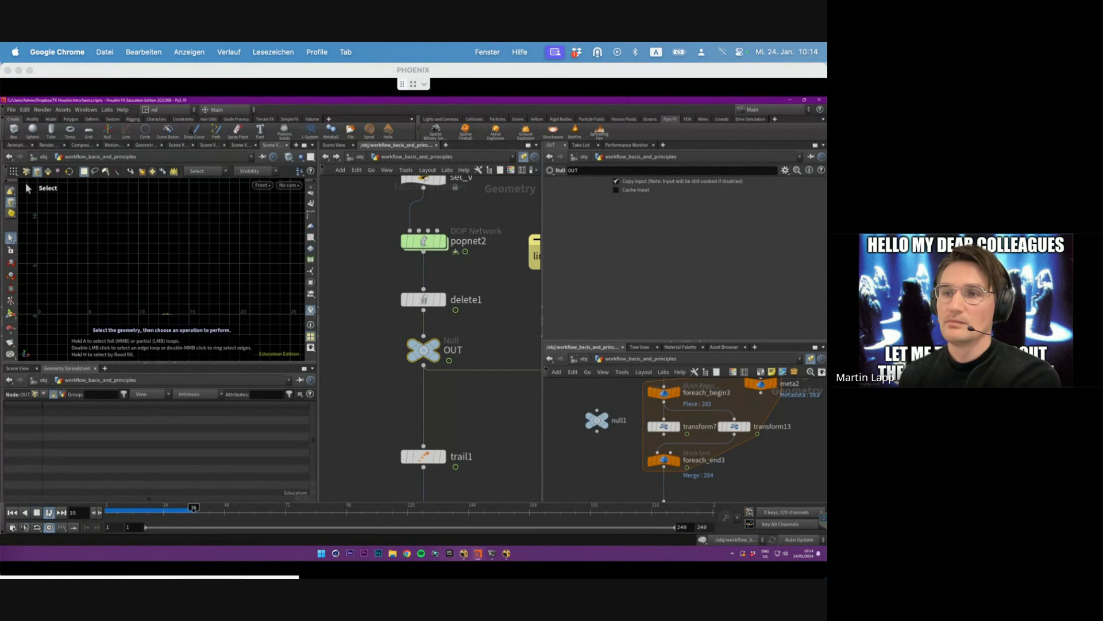
{"action": "left_click", "coordinate": [109, 511]}
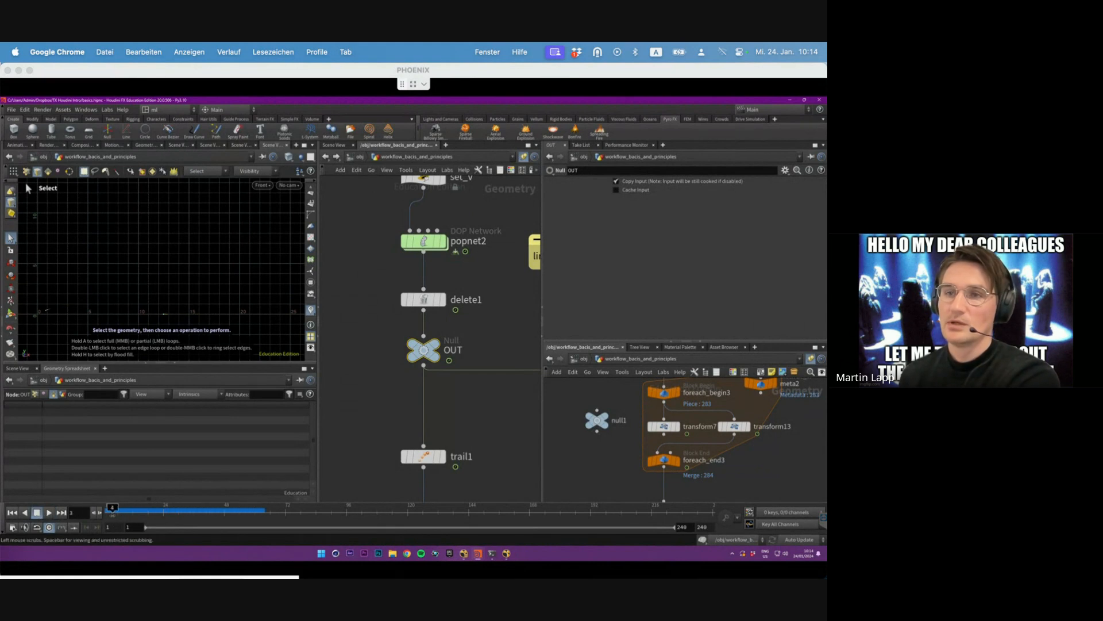
{"action": "left_click_drag", "start_coordinate": [112, 515], "coordinate": [150, 521]}
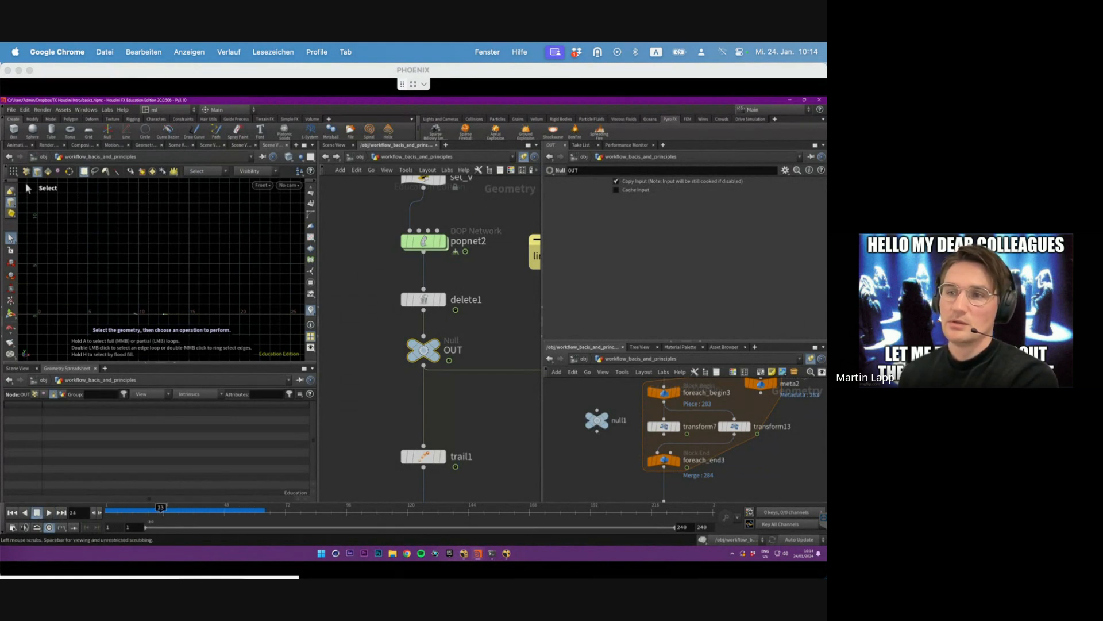
{"action": "left_click", "coordinate": [49, 512]}
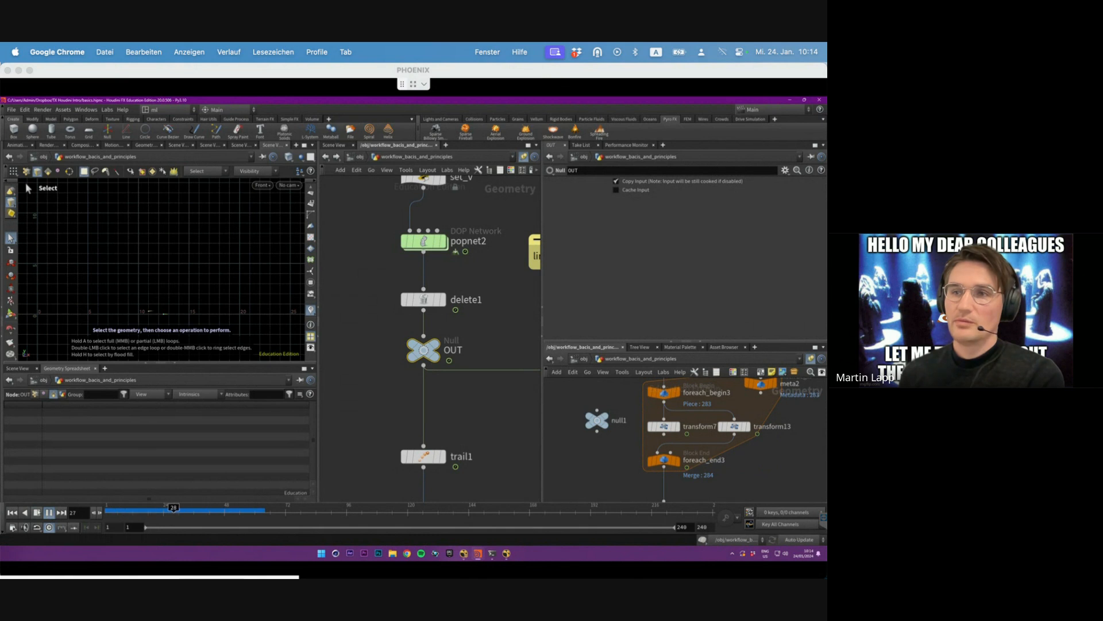
- Stop the playback, scrub the timeline to frame 15 and display the OUT null
{"action": "left_click", "coordinate": [38, 513]}
{"action": "left_click_drag", "start_coordinate": [122, 512], "coordinate": [140, 510]}
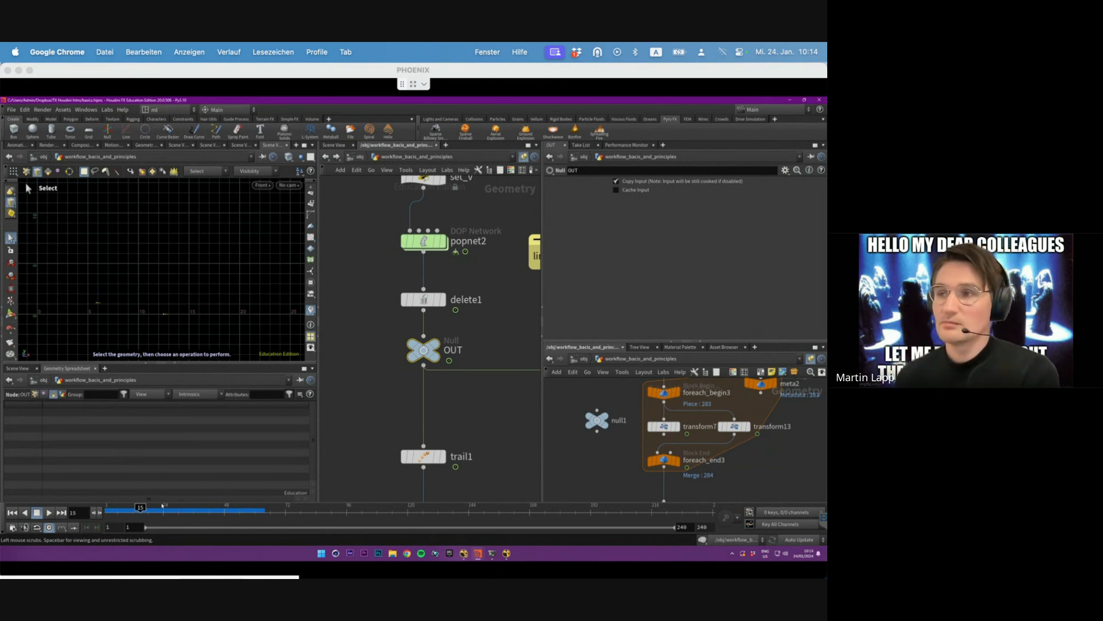
{"action": "scroll", "coordinate": [435, 401], "scroll_direction": "down", "scroll_amount": 5}
{"action": "middle_click_drag", "start_coordinate": [435, 401], "coordinate": [397, 329]}
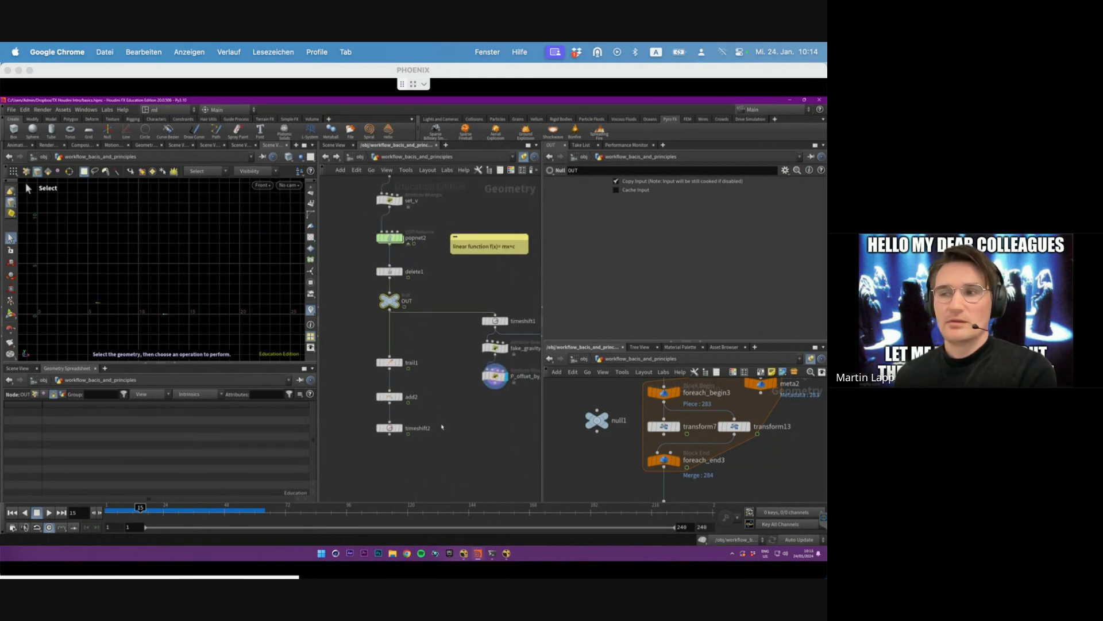
{"action": "middle_click_drag", "start_coordinate": [463, 411], "coordinate": [440, 455]}
{"action": "mouse_move", "coordinate": [375, 344]}
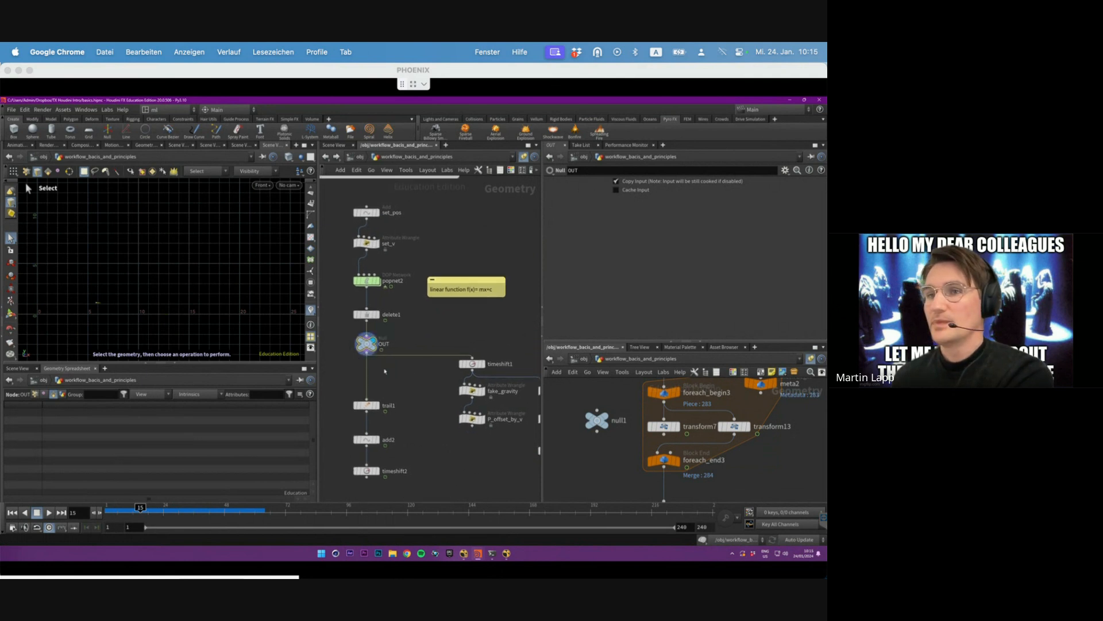
- Play the gravity simulation from the start of the timeline and stop it at frame 50
{"action": "left_click_drag", "start_coordinate": [144, 510], "coordinate": [108, 511]}
{"action": "left_click", "coordinate": [50, 513]}
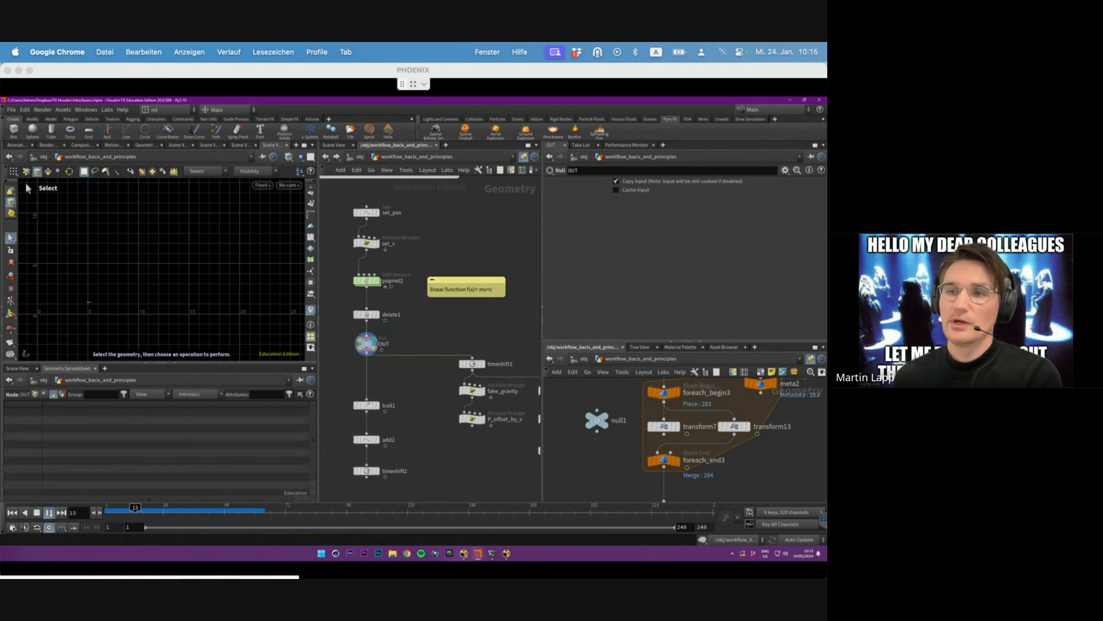
{"action": "left_click", "coordinate": [49, 513]}
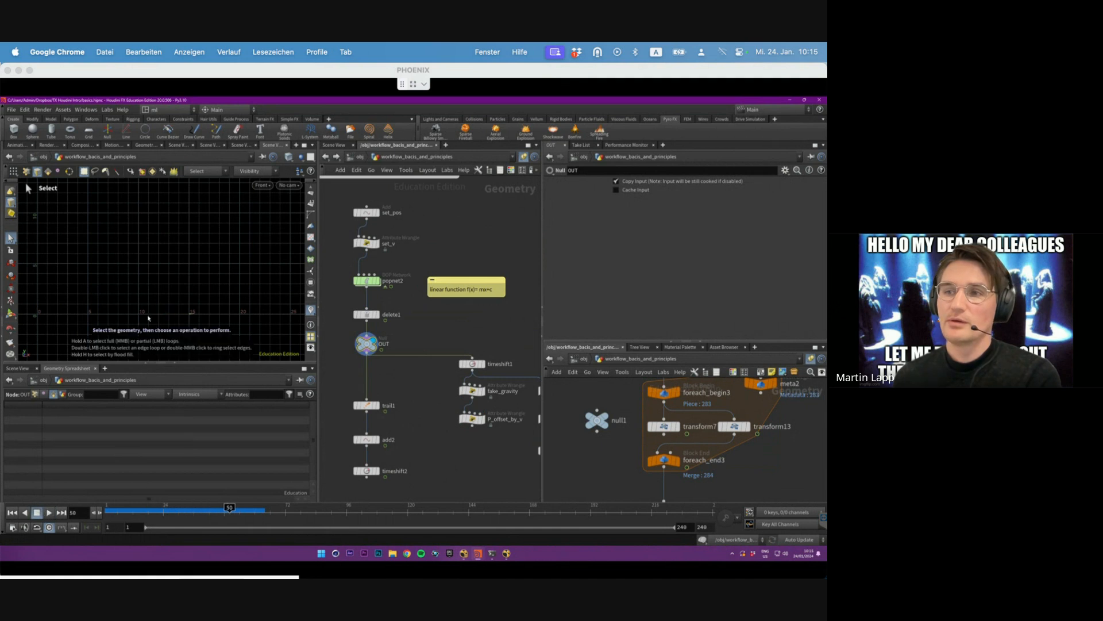
{"action": "right_click_drag", "start_coordinate": [53, 321], "coordinate": [84, 316], "text": "alt"}
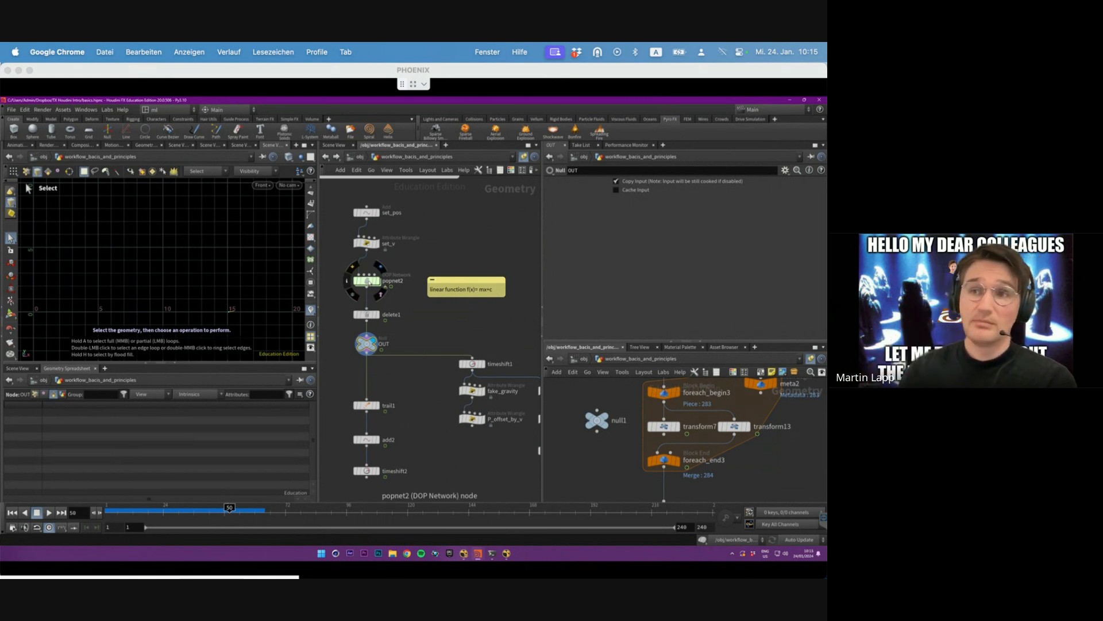
- Replay the opening frames up to frame 4, return to frame 1 and advance to frame 13
{"action": "left_click_drag", "start_coordinate": [127, 512], "coordinate": [107, 512]}
{"action": "left_click", "coordinate": [49, 513]}
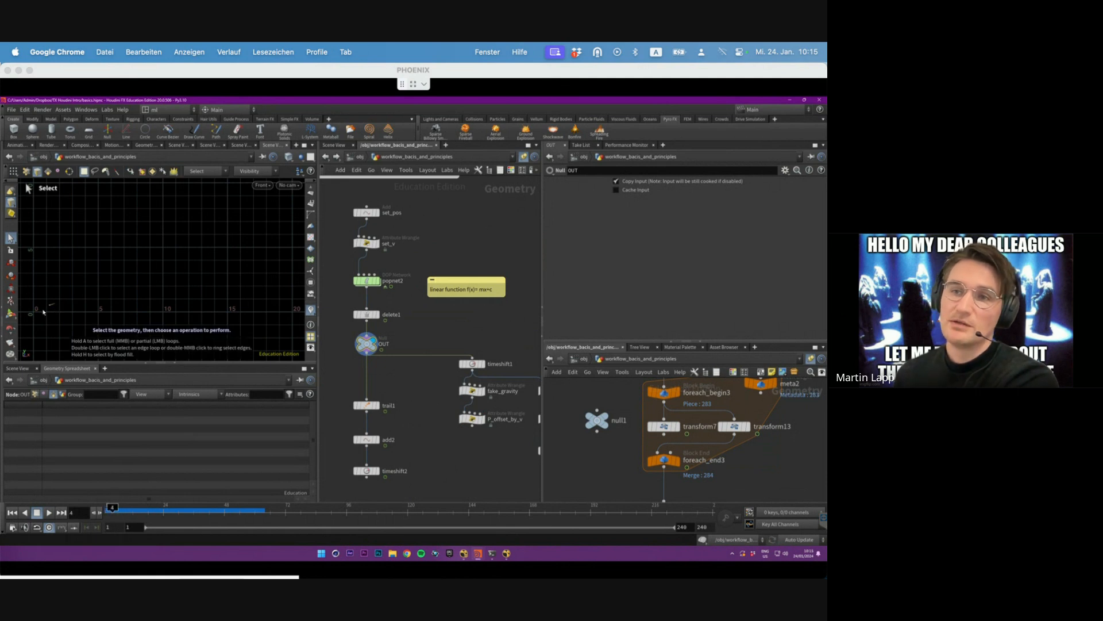
{"action": "key", "text": "Escape"}
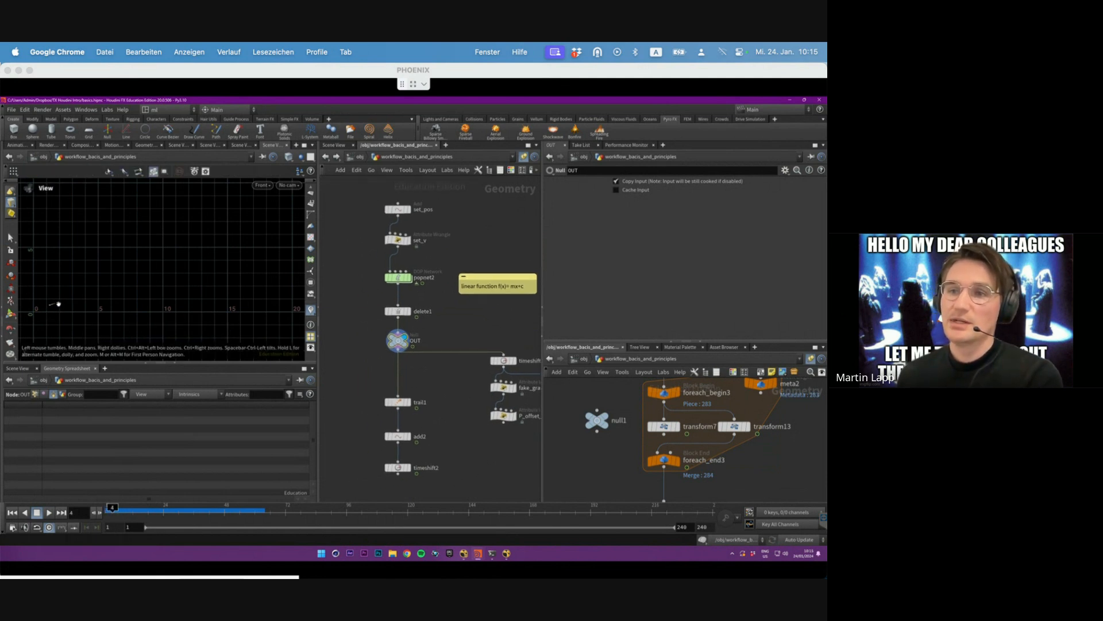
{"action": "middle_click_drag", "start_coordinate": [58, 304], "coordinate": [118, 285], "text": "alt"}
{"action": "left_click", "coordinate": [13, 512]}
{"action": "right_click_drag", "start_coordinate": [118, 304], "coordinate": [161, 307], "text": "alt"}
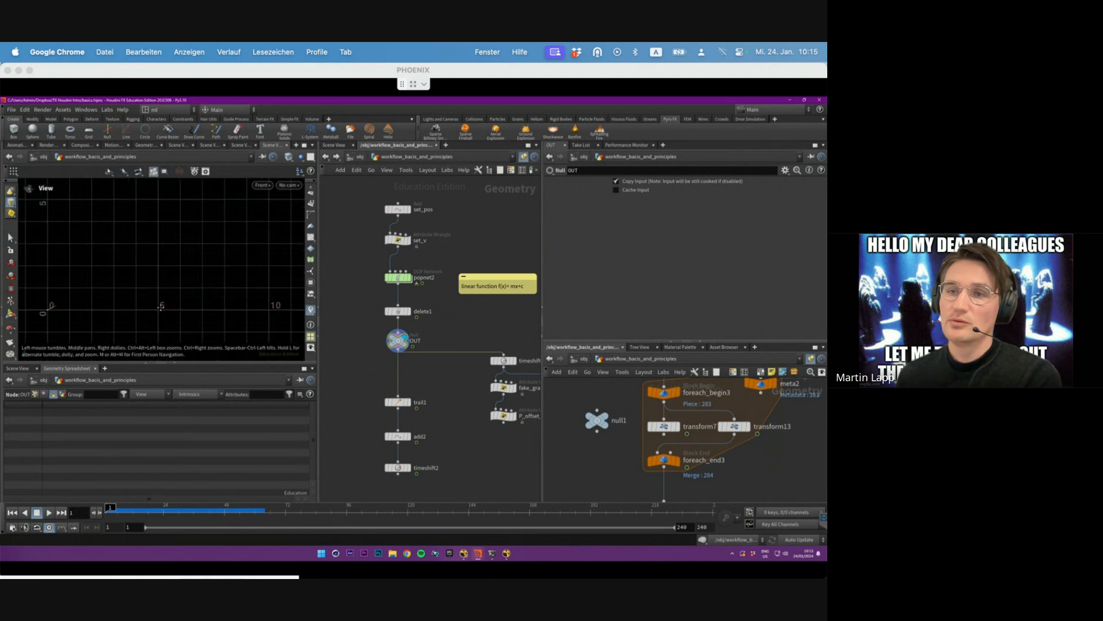
{"action": "key", "text": "s"}
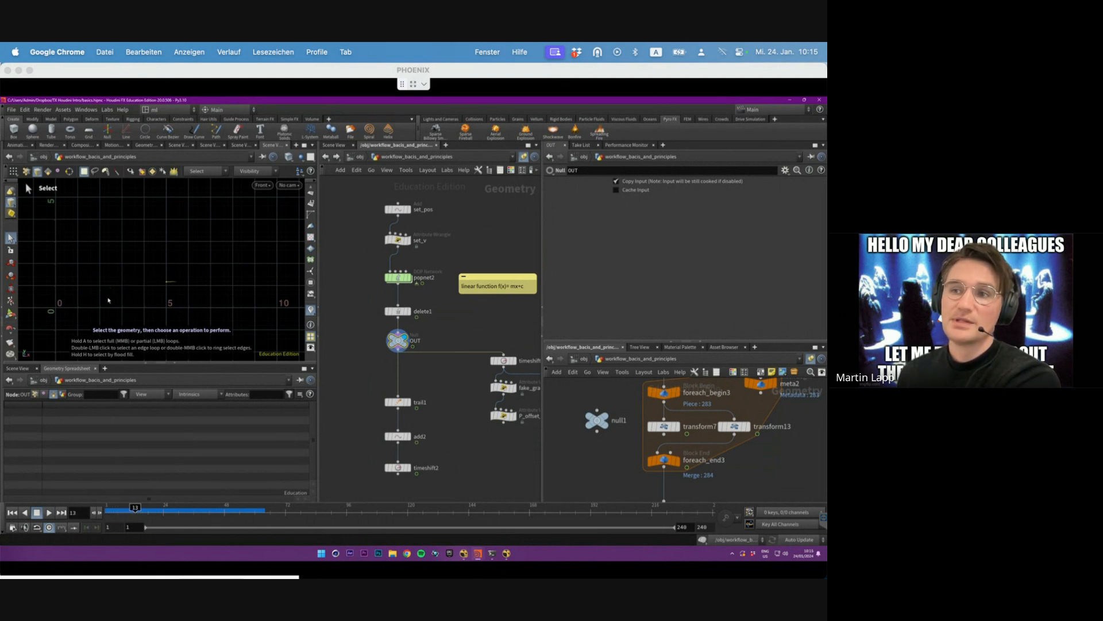
- Step the gravity simulation back frame by frame from frame 13 to examine the velocity vector's rising direction
{"action": "key", "text": "Left"}
{"action": "key", "text": "Left"}
{"action": "key", "text": "Left"}
{"action": "key", "text": "Left"}
{"action": "key", "text": "Left"}
{"action": "key", "text": "Left"}
{"action": "key", "text": "Left"}
{"action": "key", "text": "Left"}
{"action": "key", "text": "Left"}
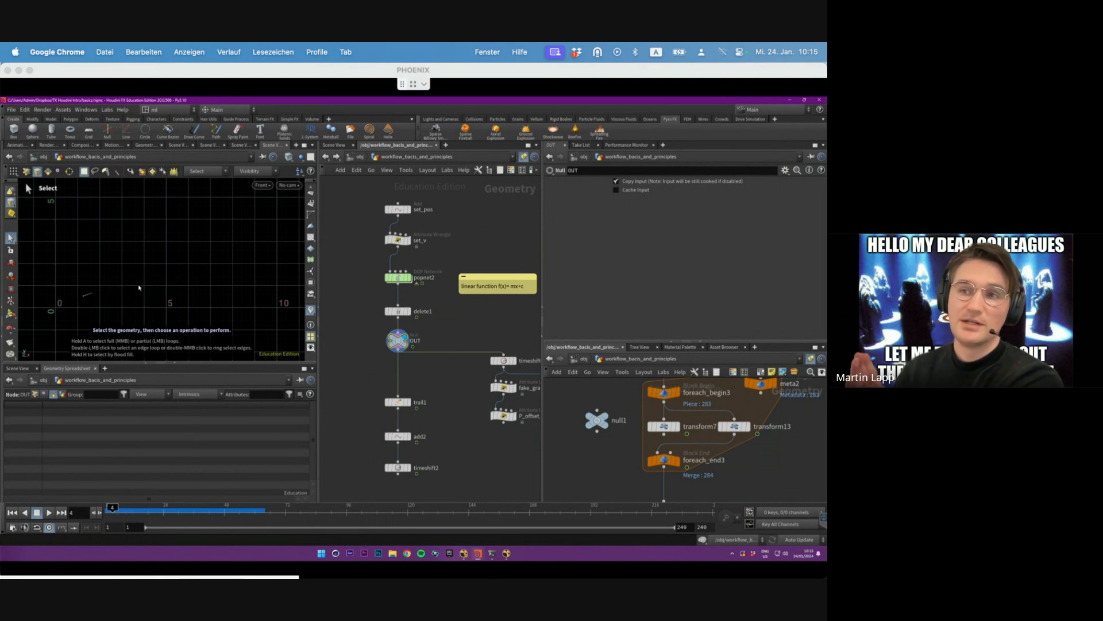
{"action": "key", "text": "Left"}
{"action": "key", "text": "Left"}
- Step the simulation forward frame by frame to frame 21 to examine how gravity turns the velocity vector downward
{"action": "key", "text": "Right"}
{"action": "key", "text": "Right"}
{"action": "key", "text": "Right"}
{"action": "key", "text": "Right"}
{"action": "key", "text": "Right"}
{"action": "key", "text": "Right"}
{"action": "key", "text": "Right"}
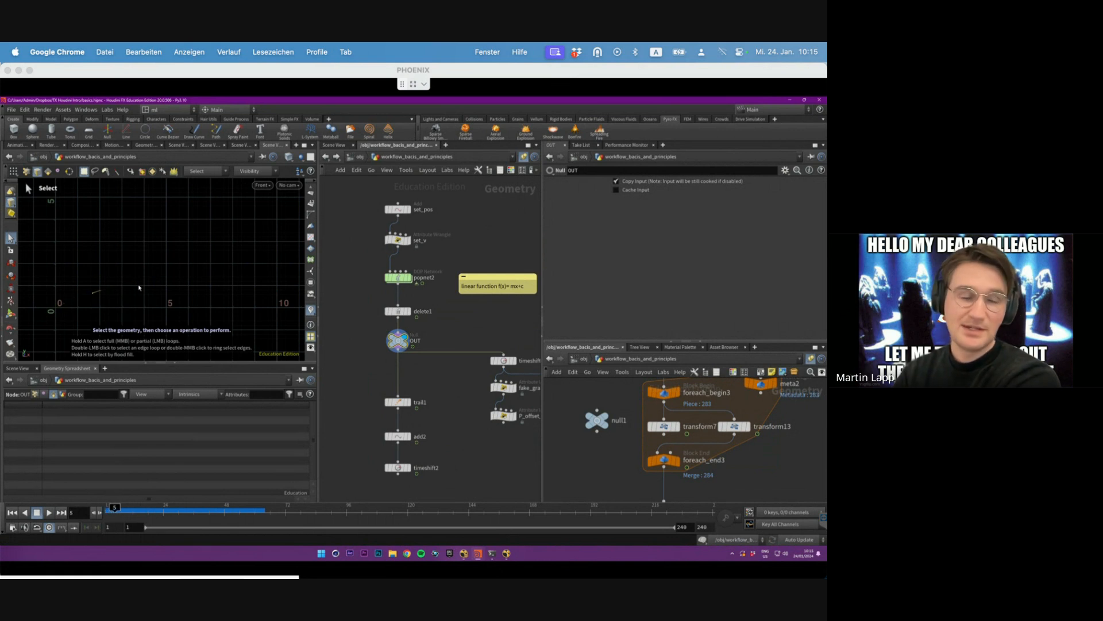
{"action": "key", "text": "Right"}
{"action": "key", "text": "Right"}
{"action": "key", "text": "Right"}
{"action": "key", "text": "Right"}
{"action": "key", "text": "Right"}
{"action": "key", "text": "Right"}
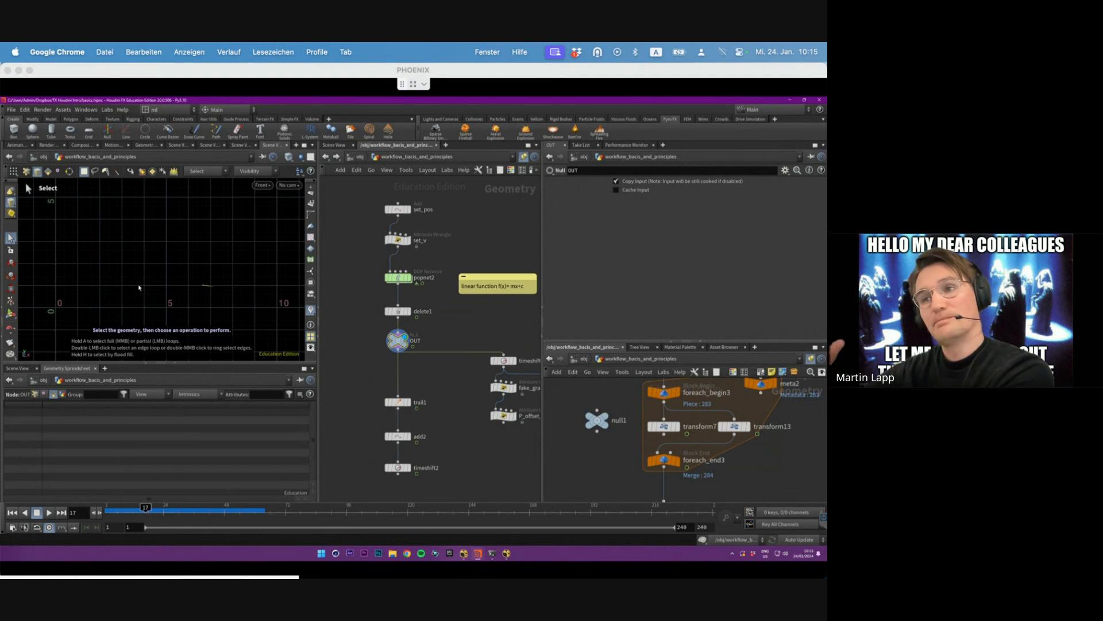
{"action": "key", "text": "Right"}
{"action": "key", "text": "Right"}
{"action": "key", "text": "Right"}
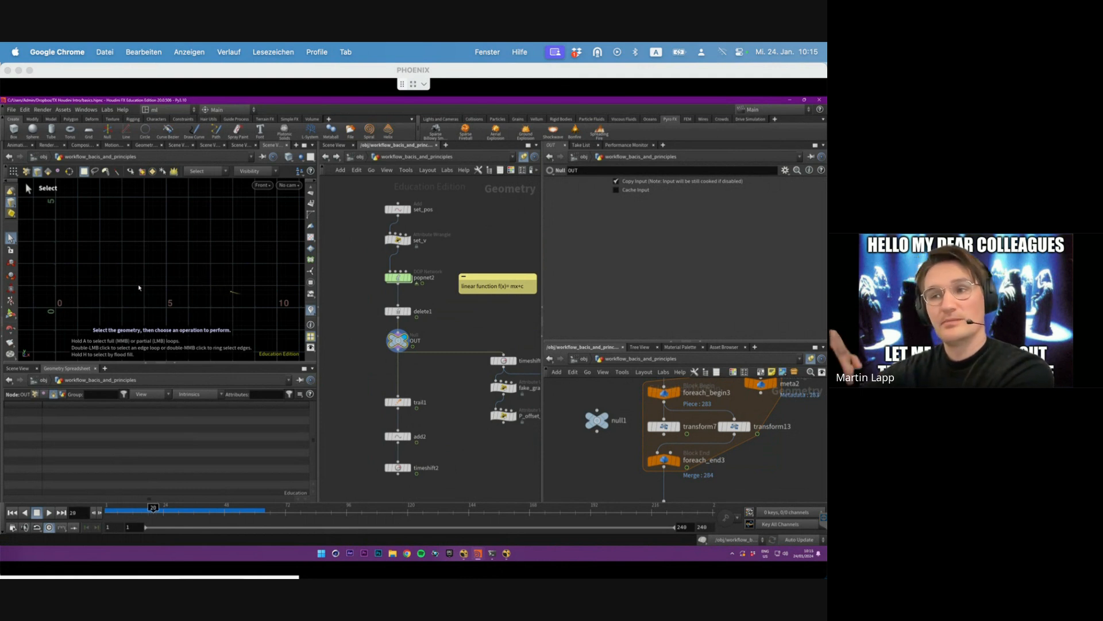
{"action": "right_click", "coordinate": [139, 286]}
{"action": "left_click", "coordinate": [137, 302]}
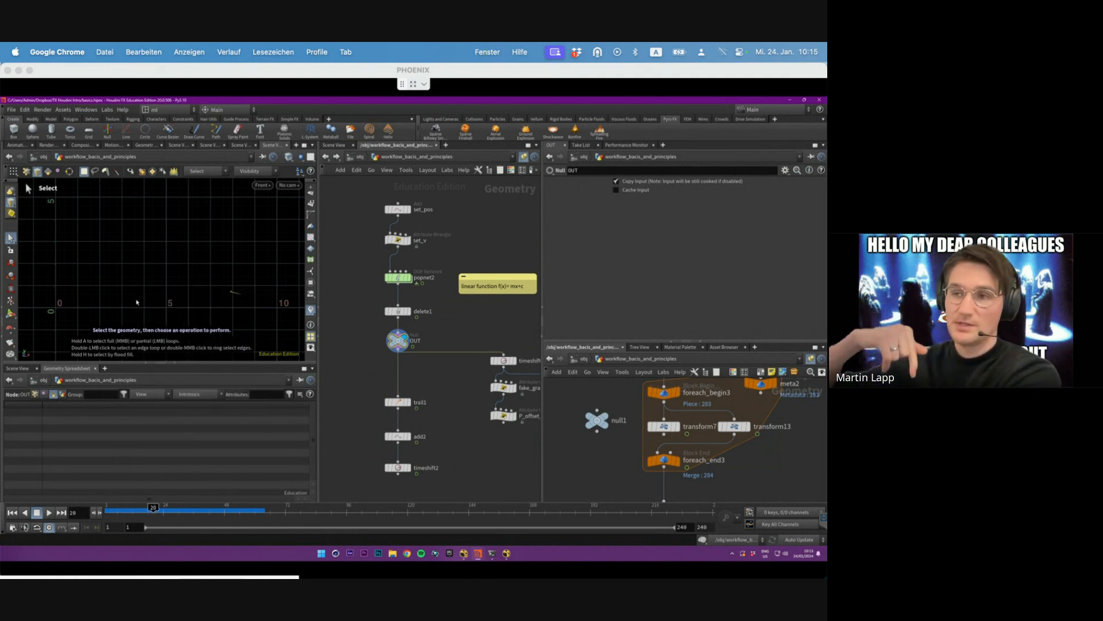
{"action": "key", "text": "Right"}
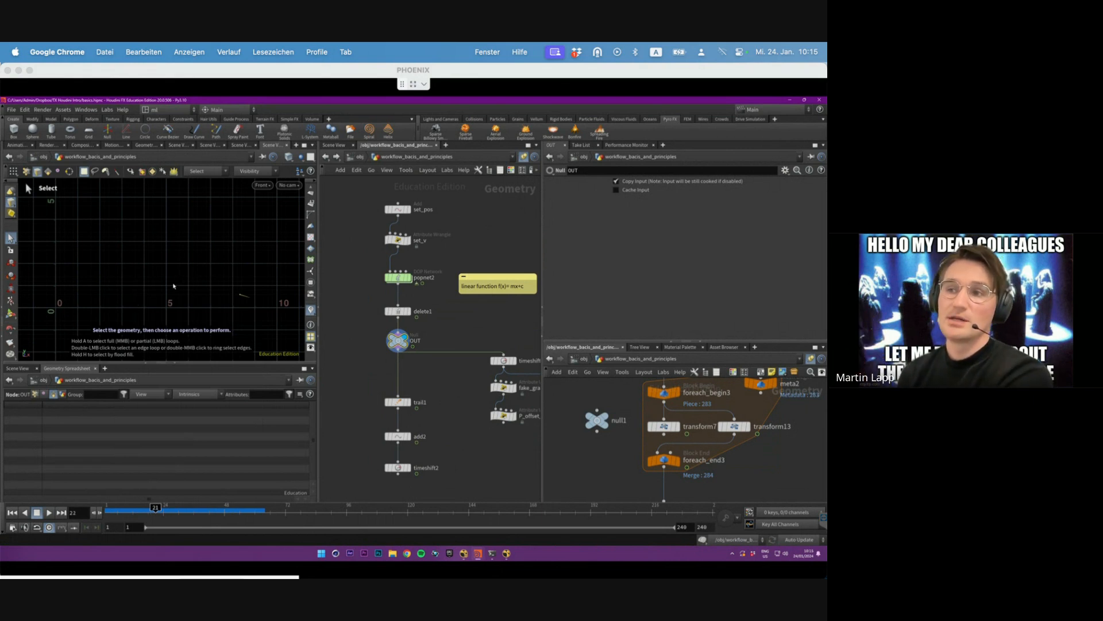
- Step back to frame 13 and forward to frame 24 to compare the vector at the curve's peak and descent
{"action": "key", "text": "Left"}
{"action": "key", "text": "Left"}
{"action": "key", "text": "Left"}
{"action": "key", "text": "Left"}
{"action": "key", "text": "Left"}
{"action": "key", "text": "Left"}
{"action": "key", "text": "Left"}
{"action": "key", "text": "Left"}
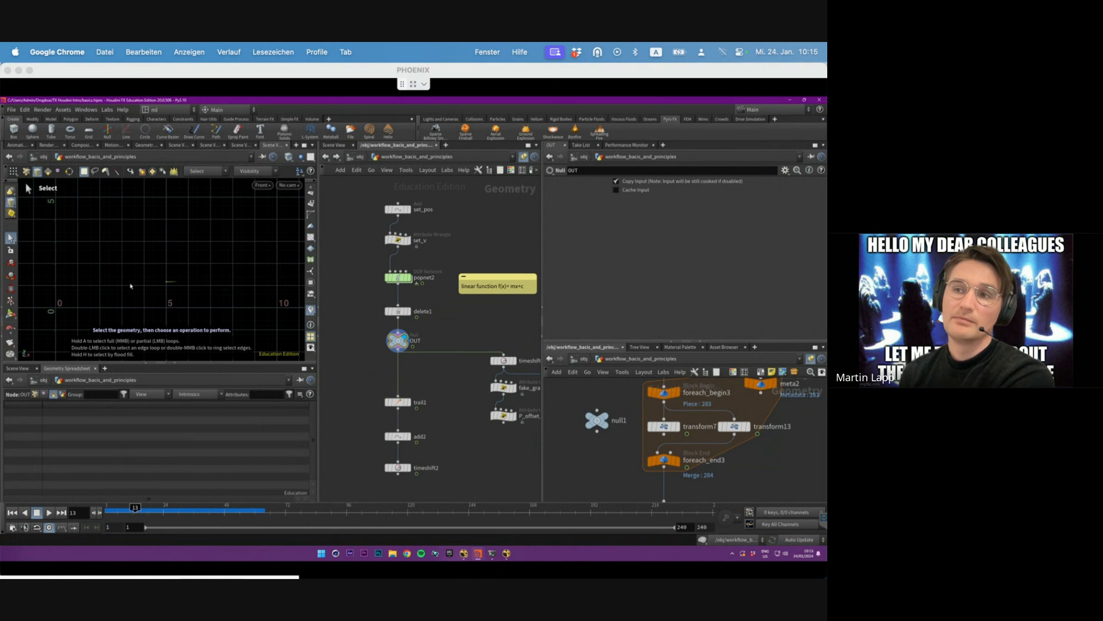
{"action": "key", "text": "Right"}
{"action": "key", "text": "Right"}
{"action": "key", "text": "Right"}
{"action": "key", "text": "Right"}
{"action": "key", "text": "Right"}
{"action": "key", "text": "Right"}
{"action": "key", "text": "Right"}
{"action": "key", "text": "Right"}
{"action": "key", "text": "Right"}
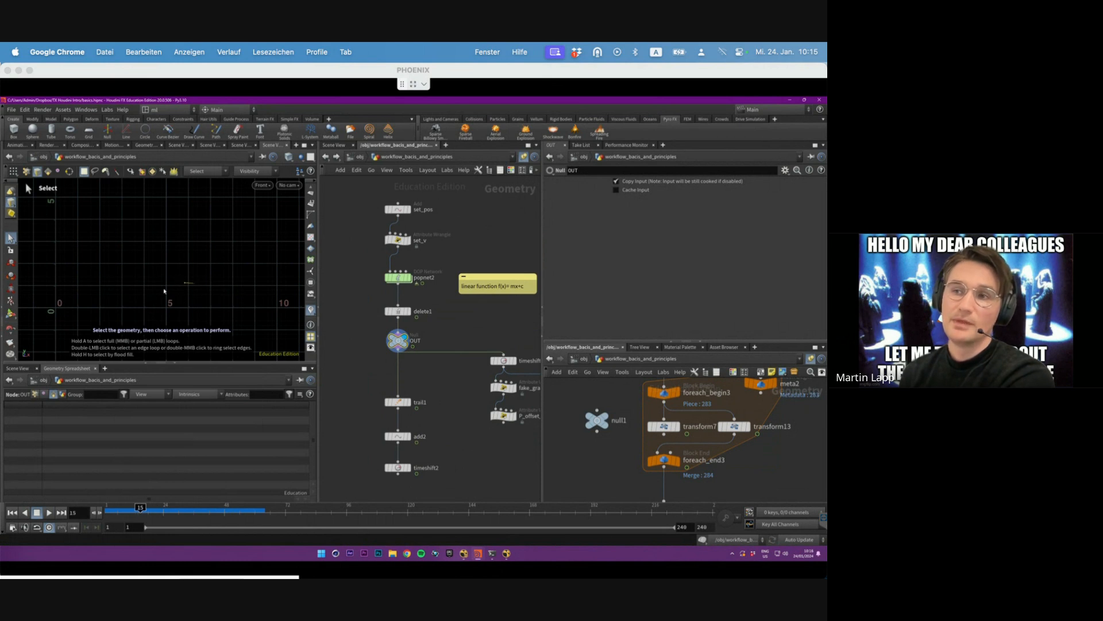
{"action": "key", "text": "Right"}
{"action": "key", "text": "Right"}
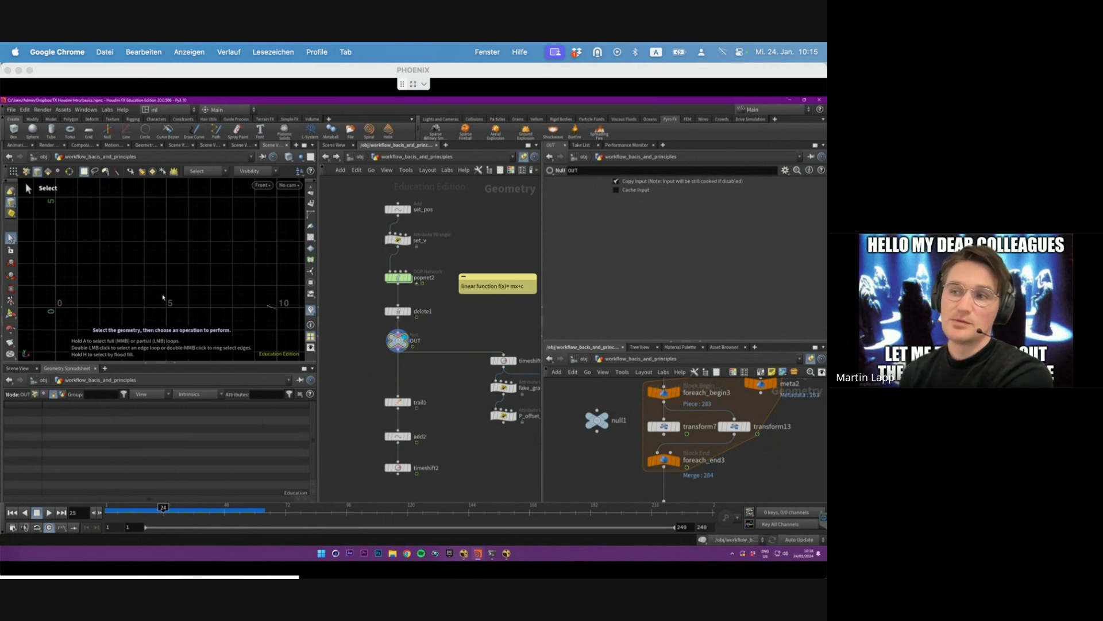
- Bypass the gravity1 force inside the popnet2 DOP network and return to the geometry network
{"action": "middle_click_drag", "start_coordinate": [454, 328], "coordinate": [420, 325]}
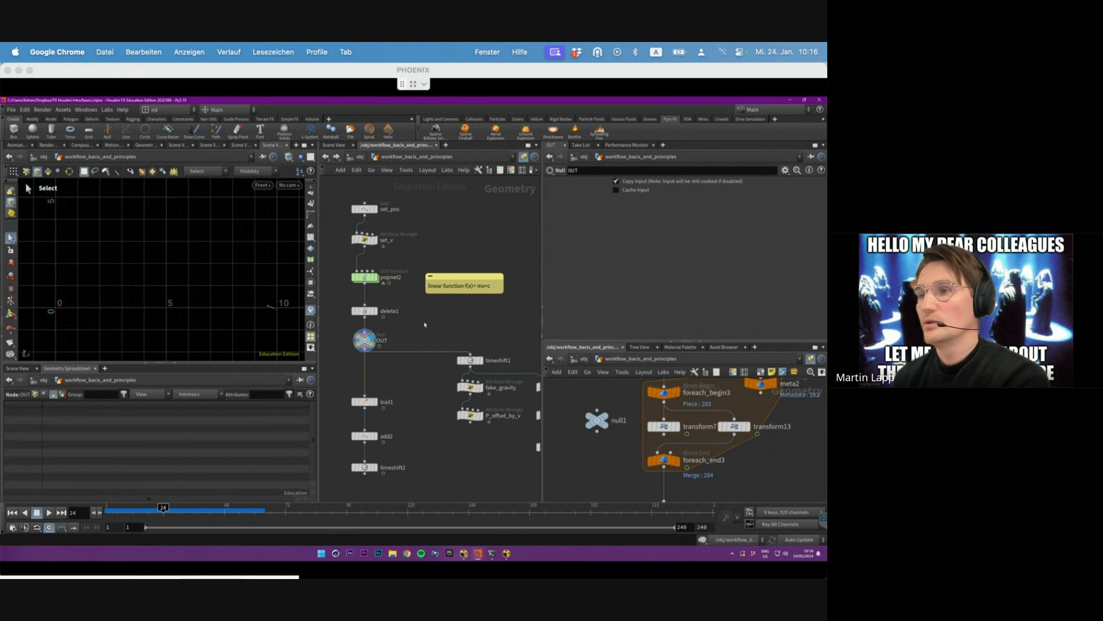
{"action": "middle_click_drag", "start_coordinate": [385, 294], "coordinate": [404, 306]}
{"action": "mouse_move", "coordinate": [393, 357]}
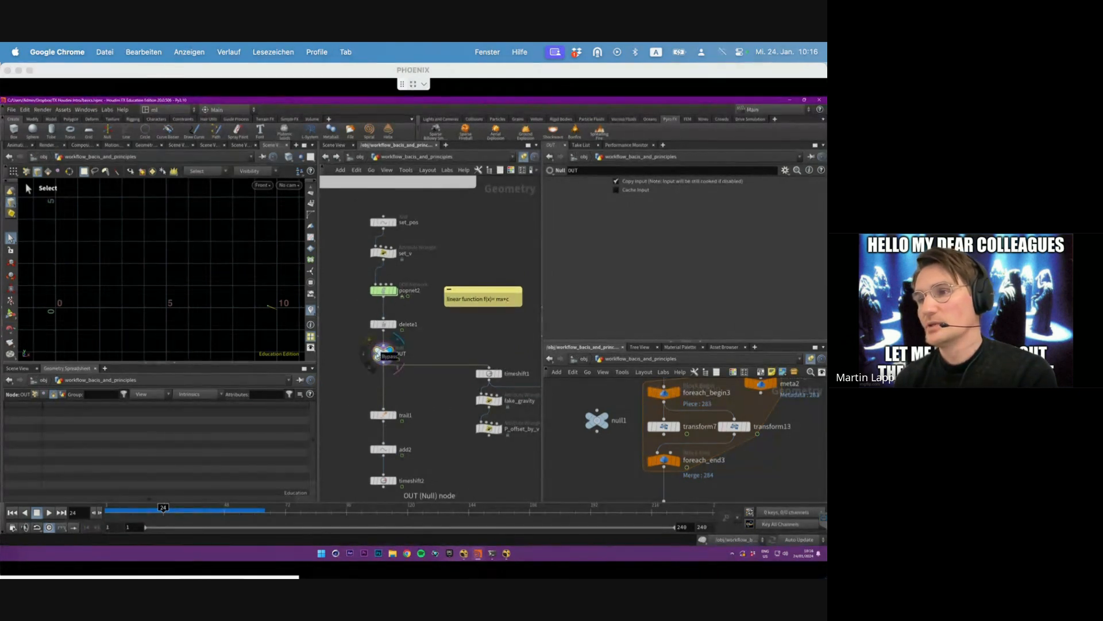
{"action": "double_click", "coordinate": [383, 290]}
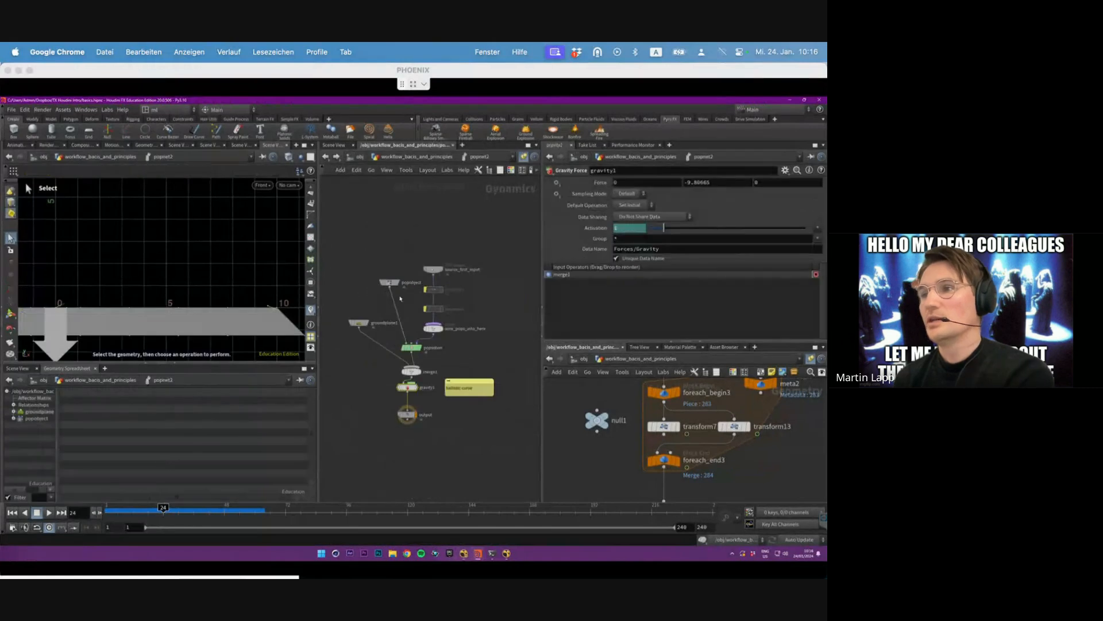
{"action": "mouse_move", "coordinate": [413, 379]}
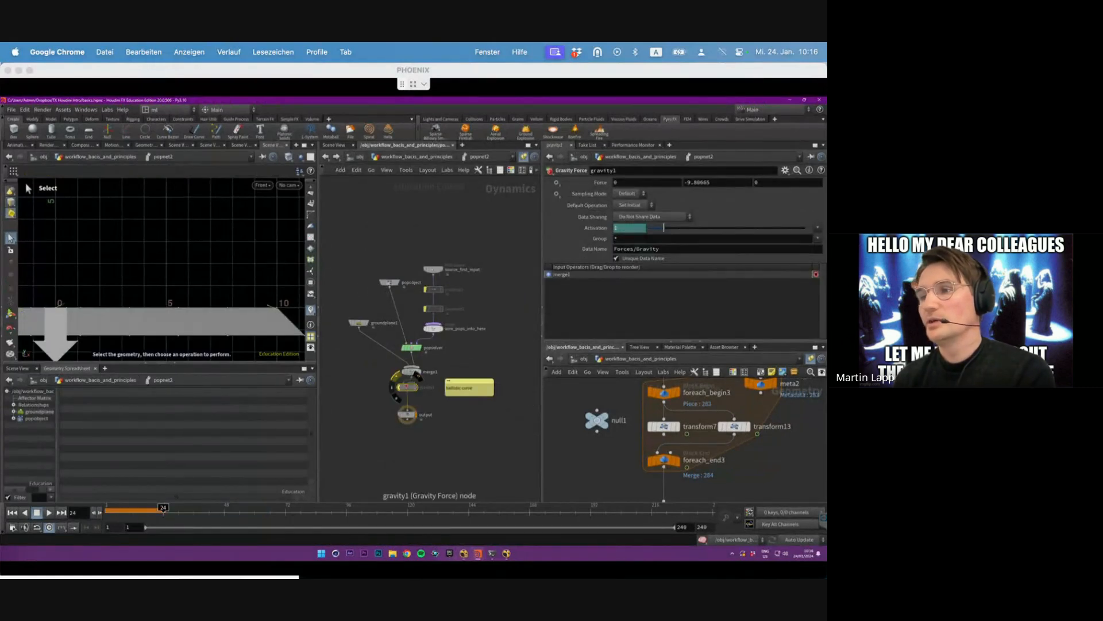
{"action": "left_click", "coordinate": [393, 157]}
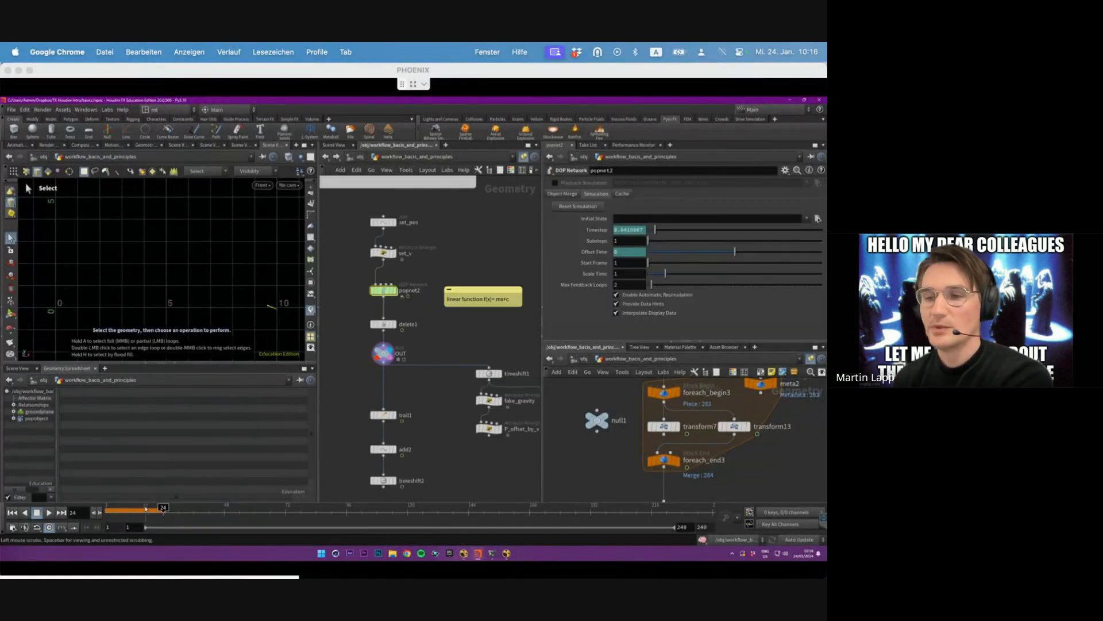
- Play the simulation without gravity from frame 1 and stop it at about frame 24
{"action": "left_click", "coordinate": [12, 512]}
{"action": "left_click", "coordinate": [48, 512]}
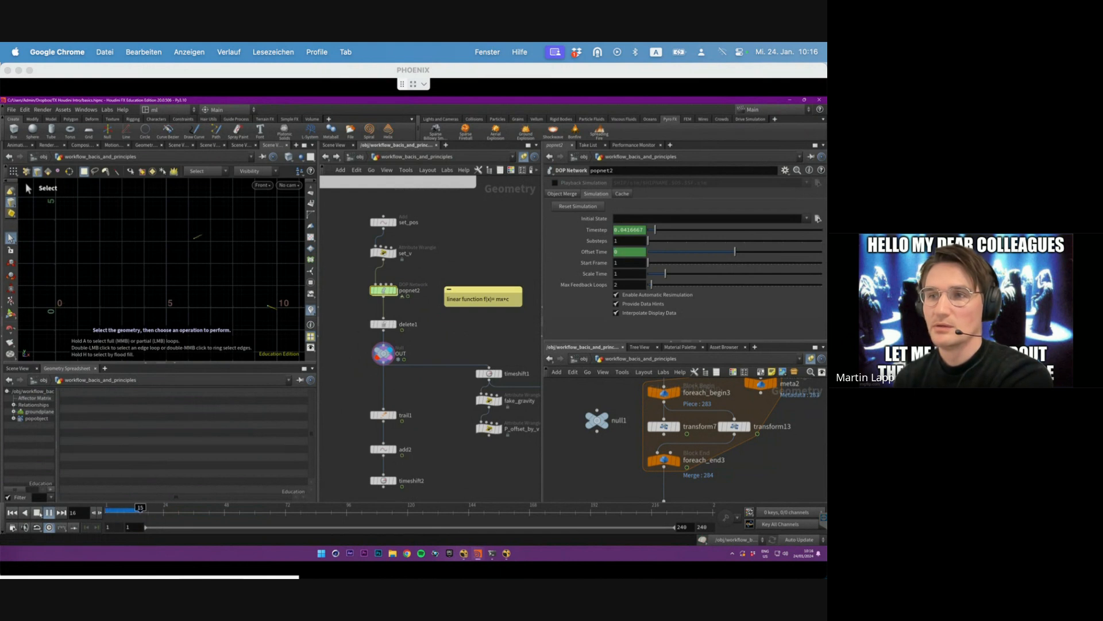
{"action": "left_click", "coordinate": [49, 512]}
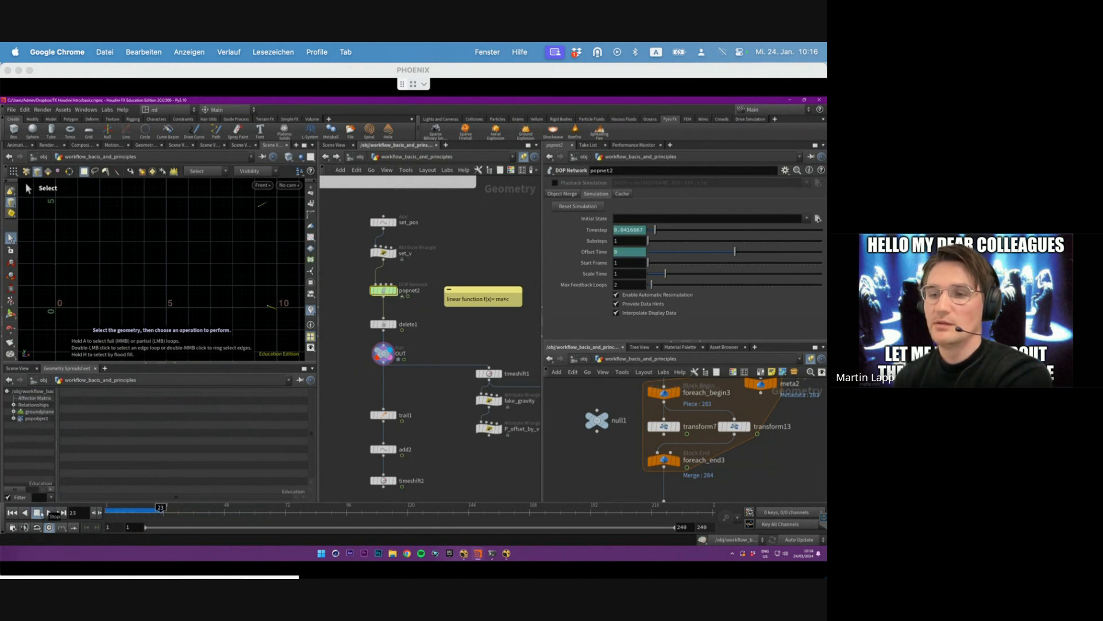
{"action": "middle_click_drag", "start_coordinate": [267, 192], "coordinate": [230, 205], "text": "alt"}
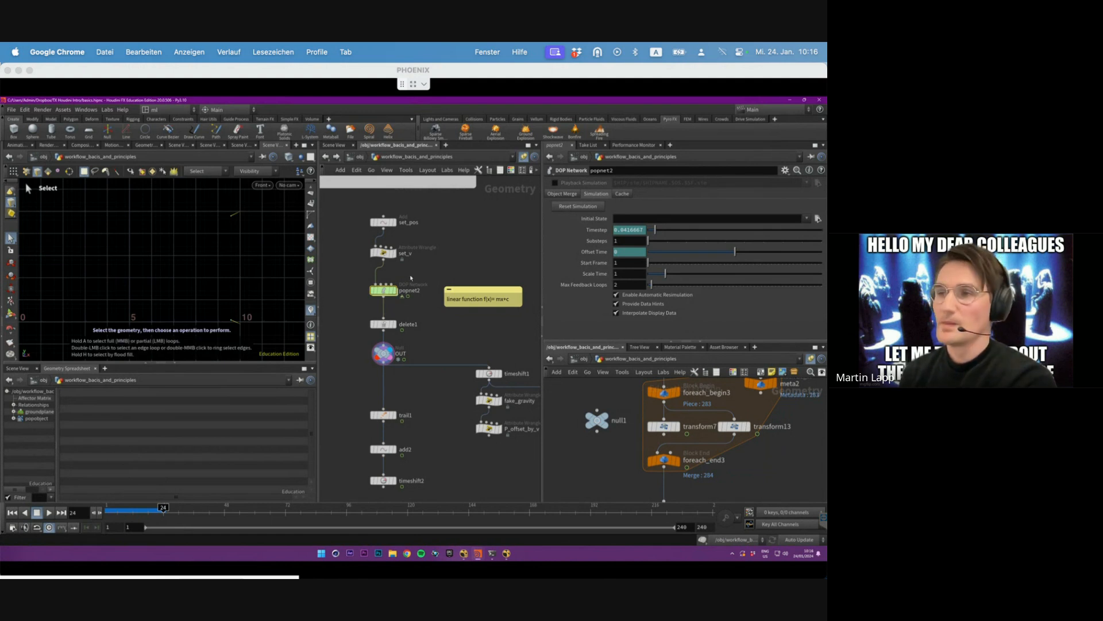
- Unlock the OUT null, discarding its locked changes, and select it
{"action": "middle_click_drag", "start_coordinate": [410, 278], "coordinate": [427, 248]}
{"action": "left_click", "coordinate": [393, 328]}
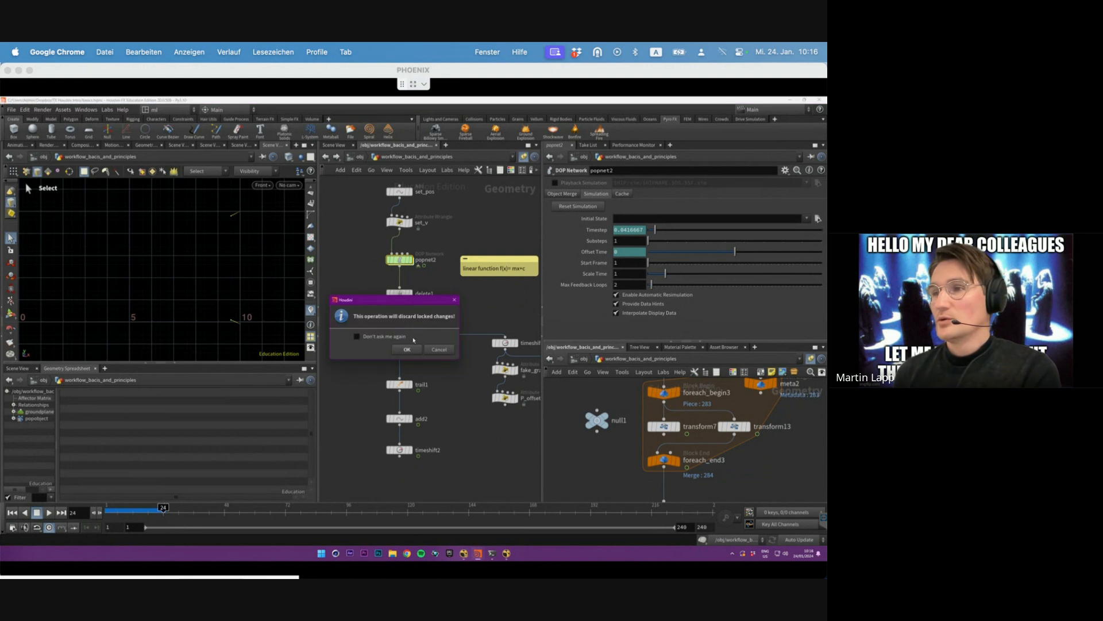
{"action": "left_click", "coordinate": [409, 348]}
{"action": "left_click", "coordinate": [399, 322]}
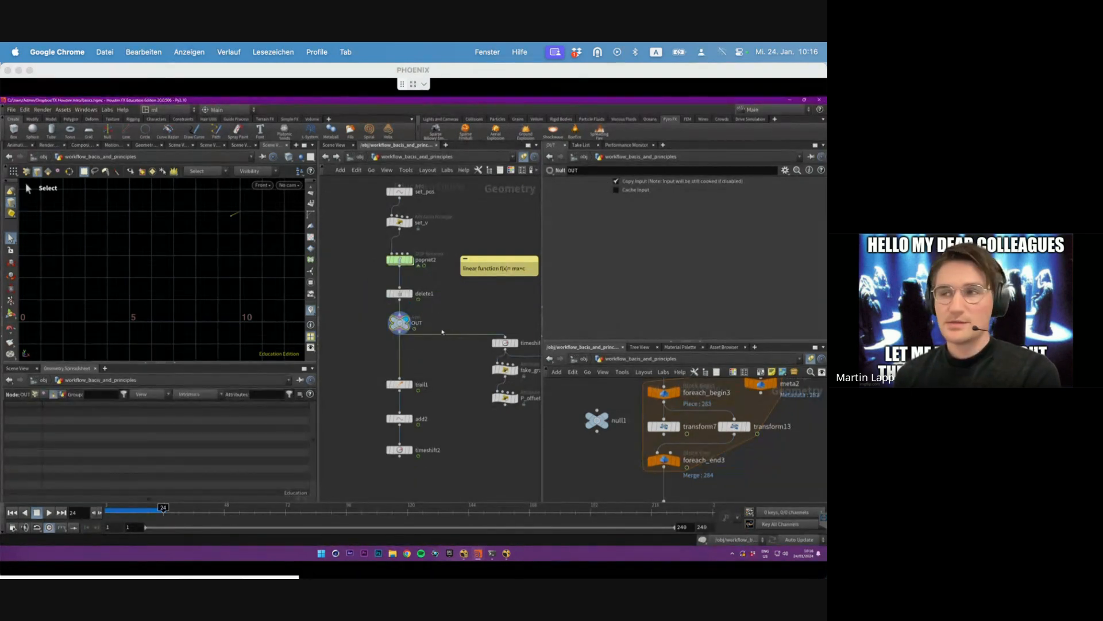
- Enable the bypassed node directly below source_first_input inside popnet2, return to the geometry network and select the OUT null
{"action": "middle_click_drag", "start_coordinate": [443, 333], "coordinate": [443, 351]}
{"action": "double_click", "coordinate": [398, 277]}
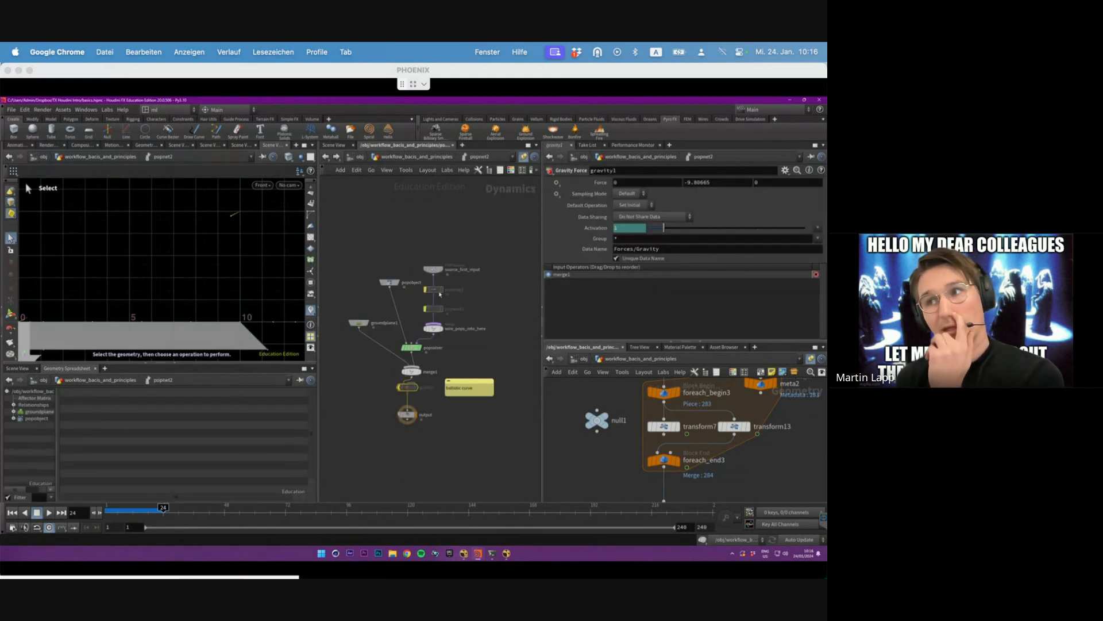
{"action": "left_click", "coordinate": [385, 159]}
{"action": "left_click", "coordinate": [398, 341]}
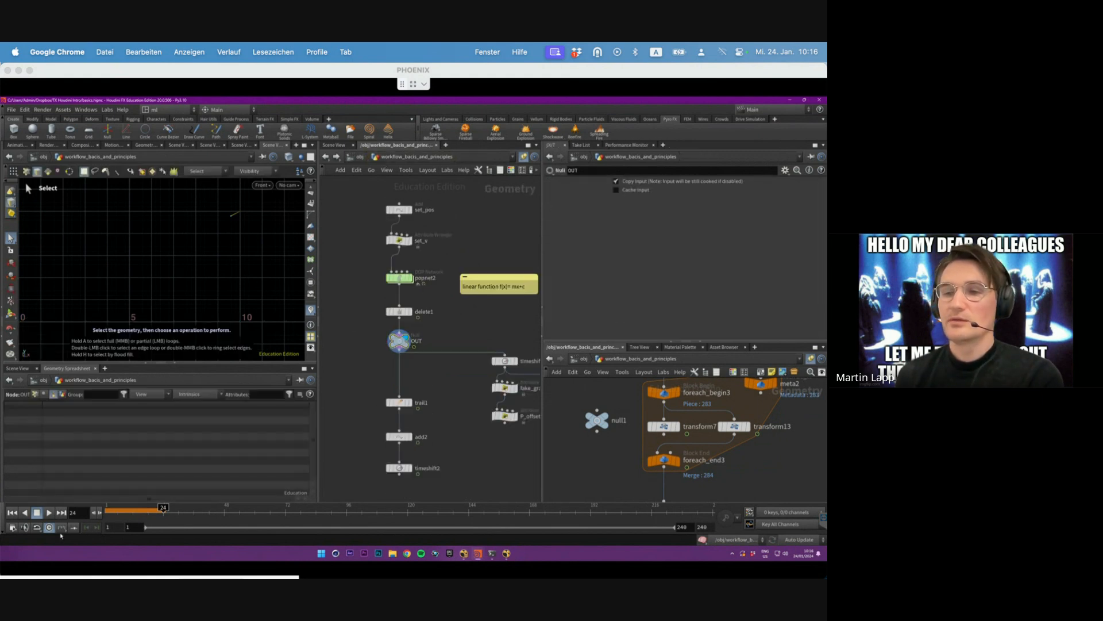
- Play the changed simulation, replay it from frame 1 and stop at frame 47 to examine the point's motion
{"action": "left_click", "coordinate": [24, 512]}
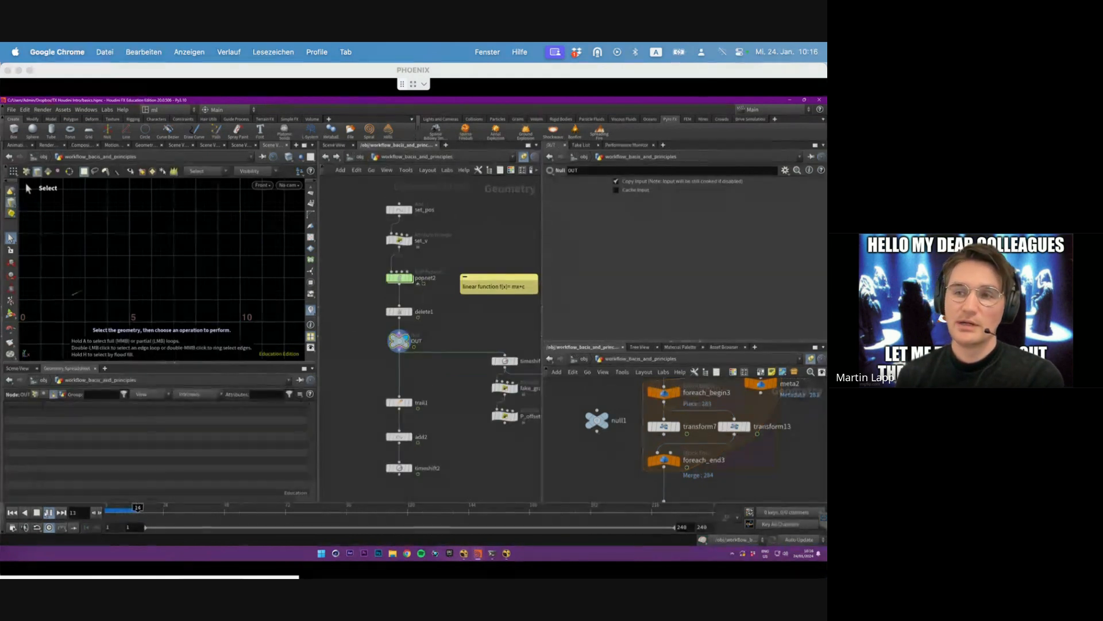
{"action": "mouse_move", "coordinate": [154, 273]}
{"action": "right_mouse_down", "text": "alt"}
{"action": "mouse_move", "coordinate": [180, 270]}
{"action": "mouse_move", "coordinate": [147, 283]}
{"action": "right_mouse_up", "text": "alt"}
{"action": "middle_click_drag", "start_coordinate": [148, 284], "coordinate": [270, 261], "text": "alt"}
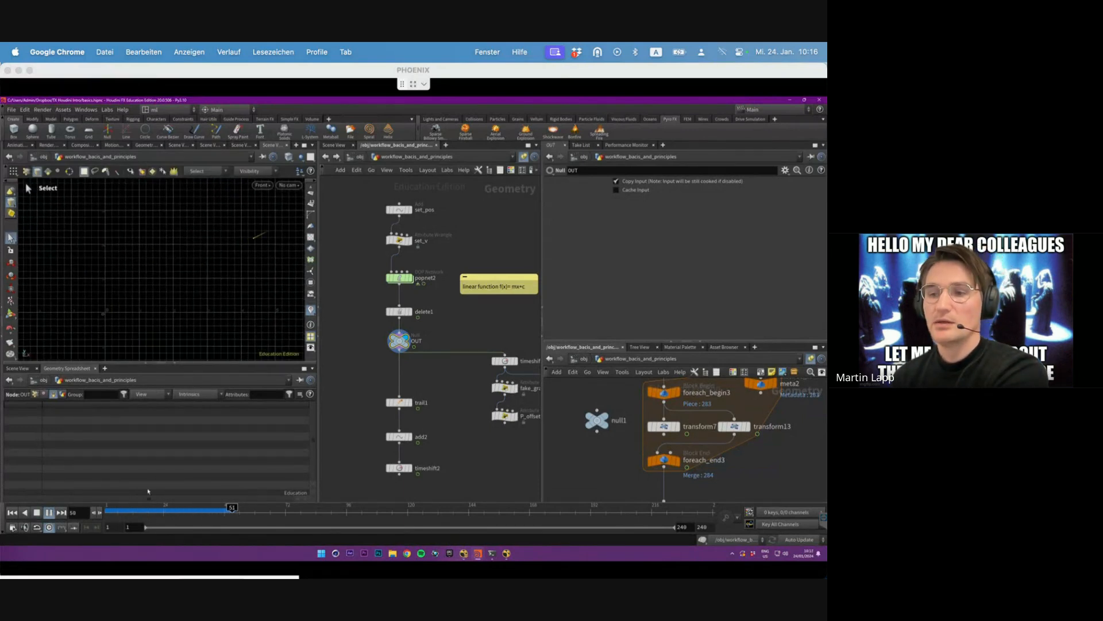
{"action": "left_click", "coordinate": [108, 511]}
{"action": "left_click", "coordinate": [49, 512]}
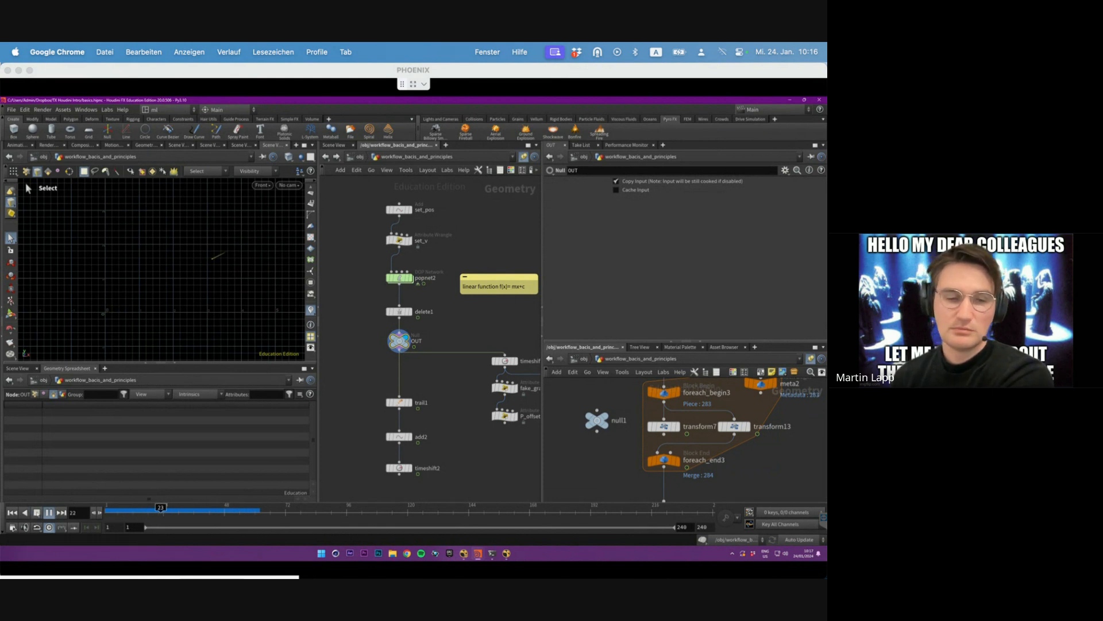
{"action": "left_click", "coordinate": [38, 514]}
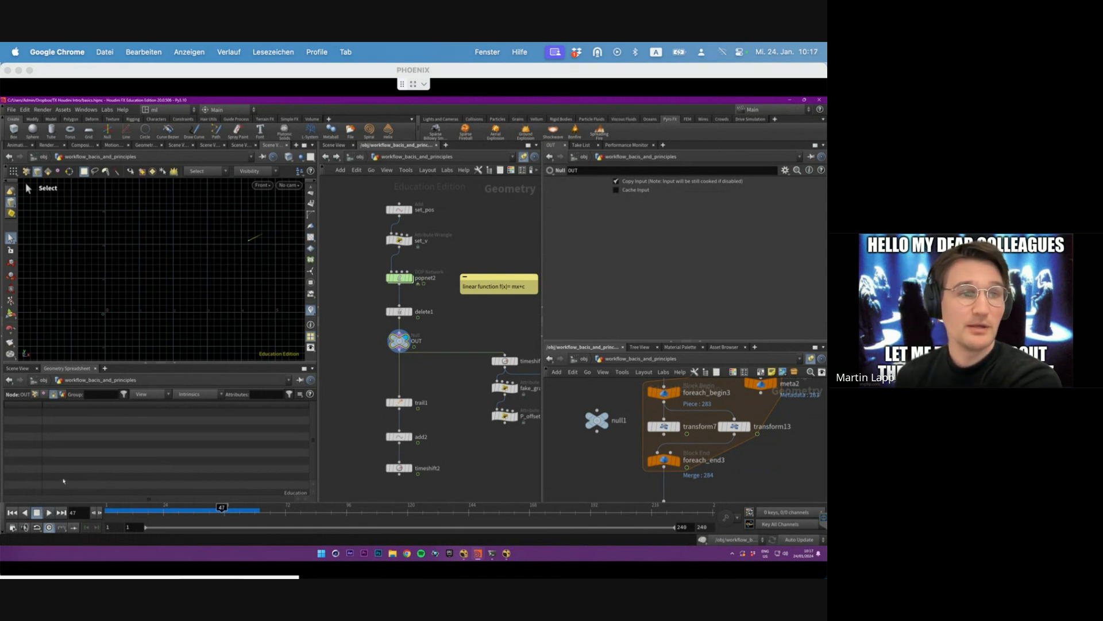
- Replay the drag simulation from frame 1 and stop at frame 69 to examine how the point travels
{"action": "left_click", "coordinate": [13, 513]}
{"action": "left_click", "coordinate": [50, 513]}
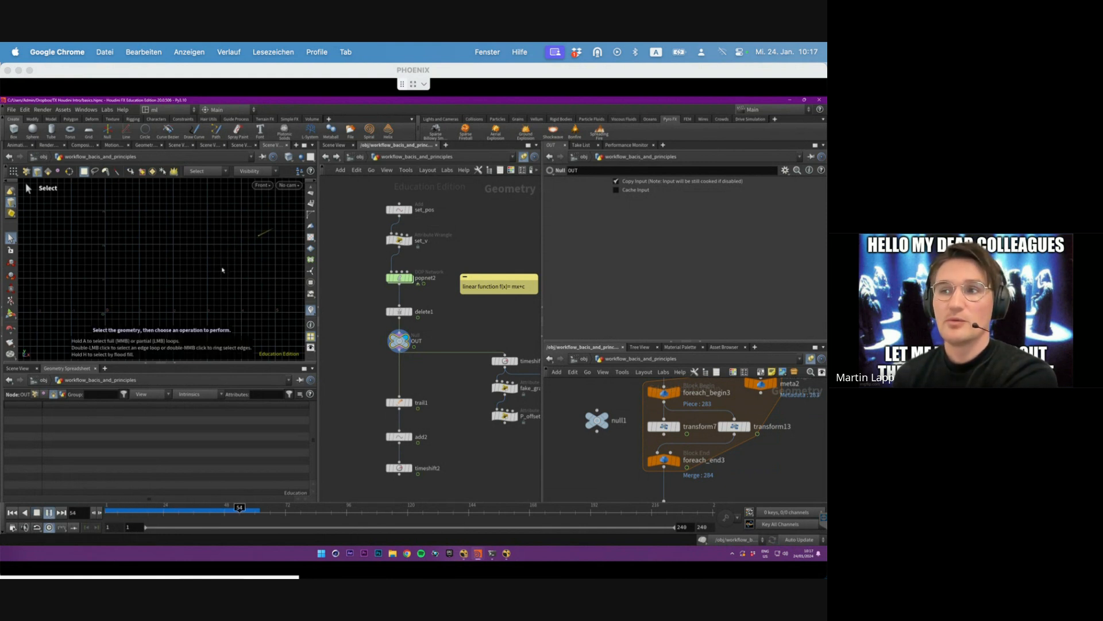
{"action": "key", "text": "Up"}
{"action": "left_click", "coordinate": [13, 512]}
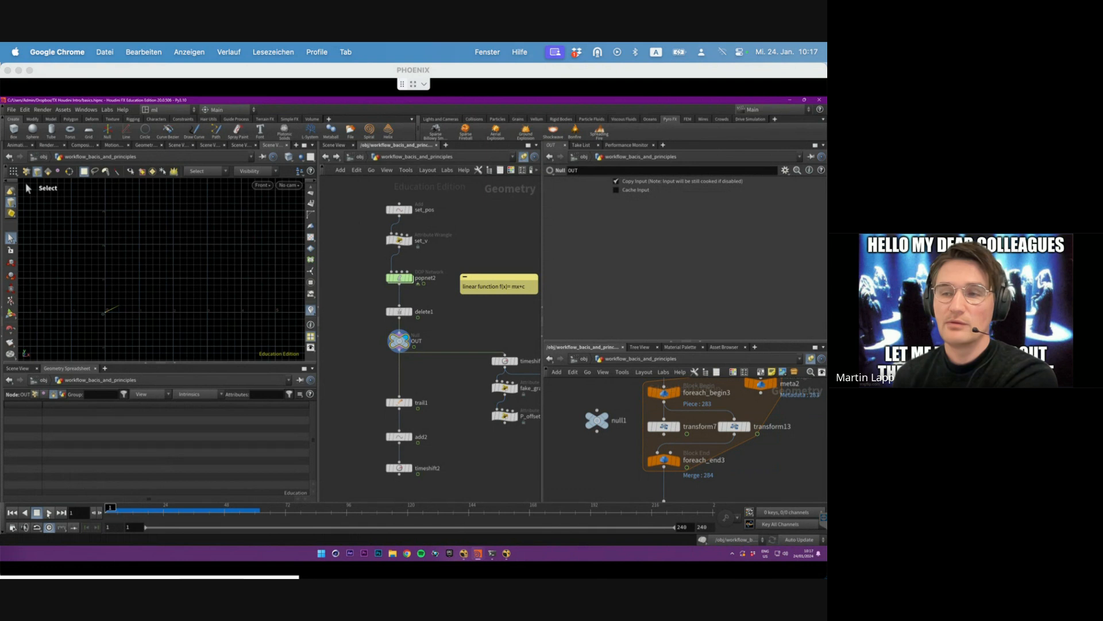
{"action": "key", "text": "Up"}
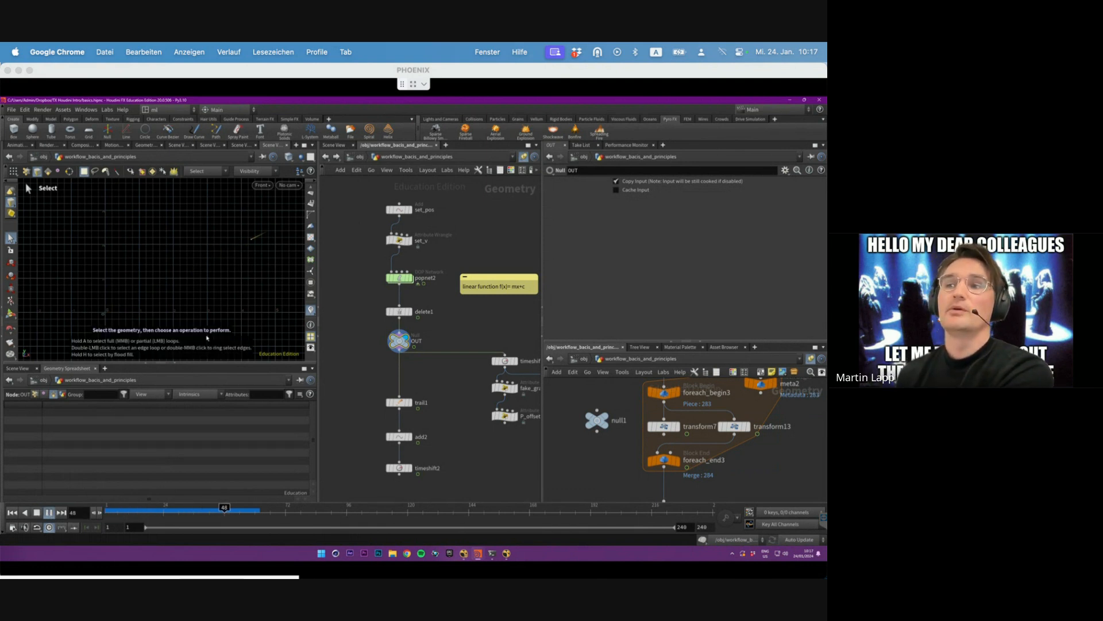
{"action": "key", "text": "Up"}
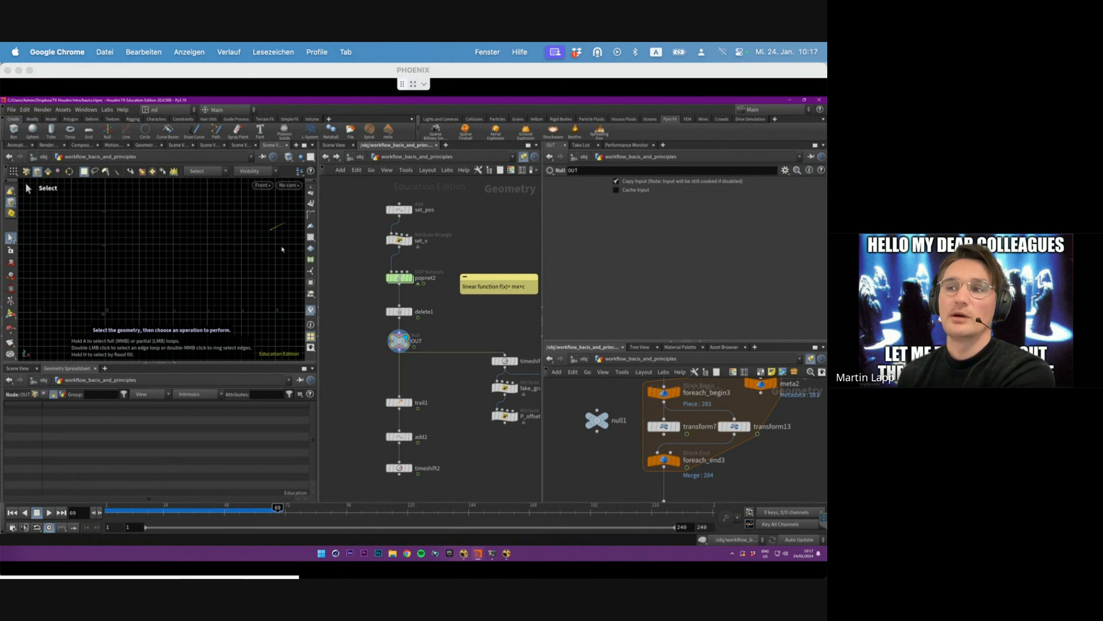
{"action": "scroll", "coordinate": [258, 253], "scroll_direction": "up", "scroll_amount": 4}
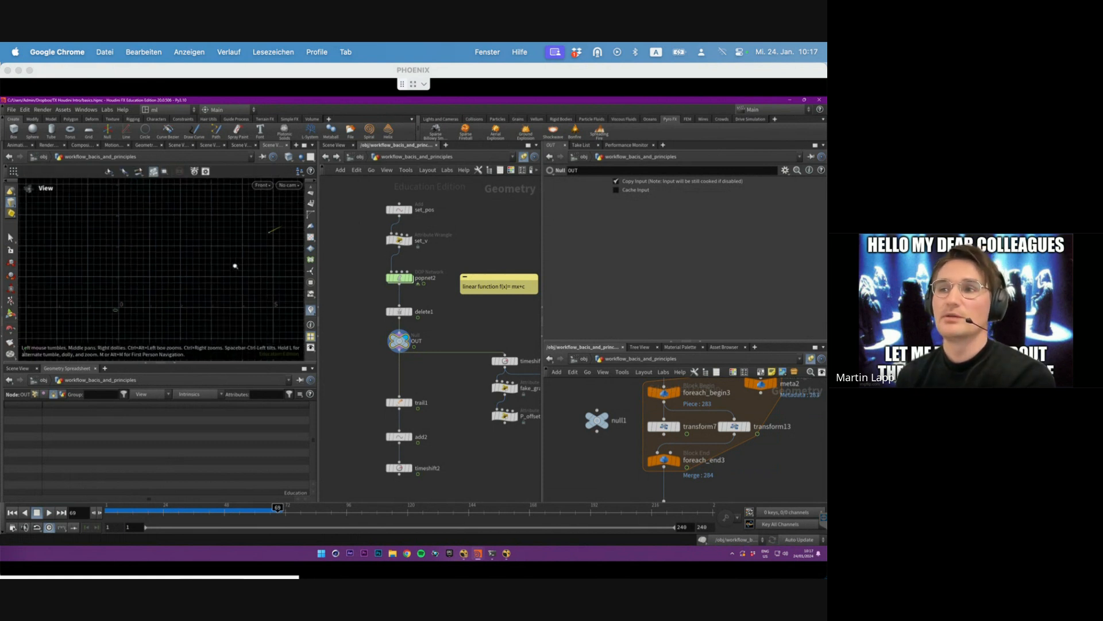
- Replay the drag simulation repeatedly from the opening frames in the closer view and stop at about frame 54
{"action": "left_click", "coordinate": [108, 513]}
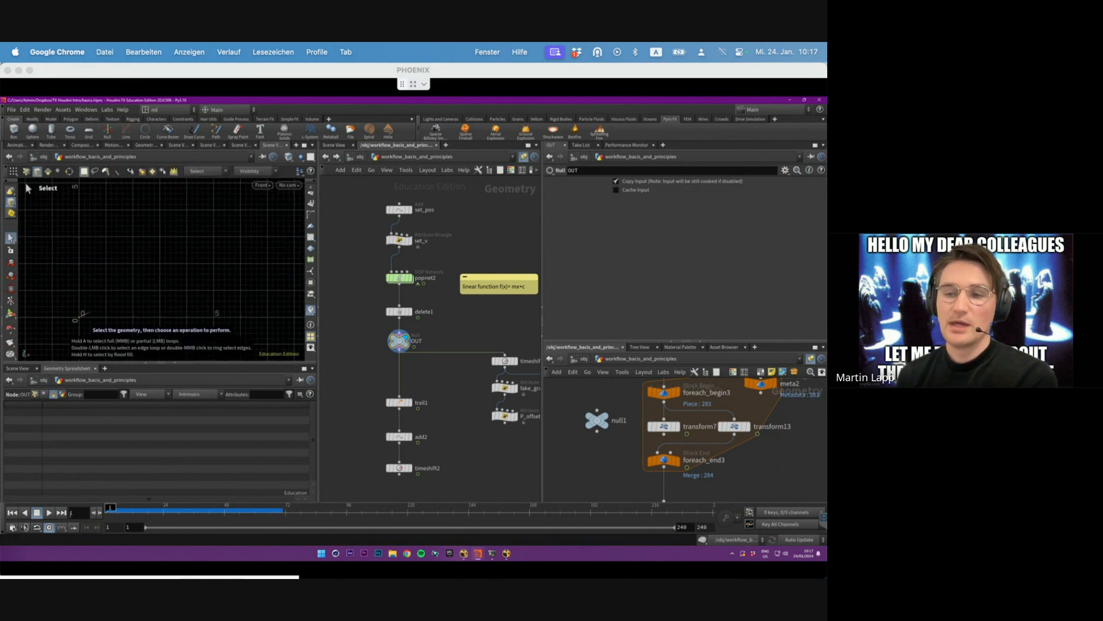
{"action": "key", "text": "Up"}
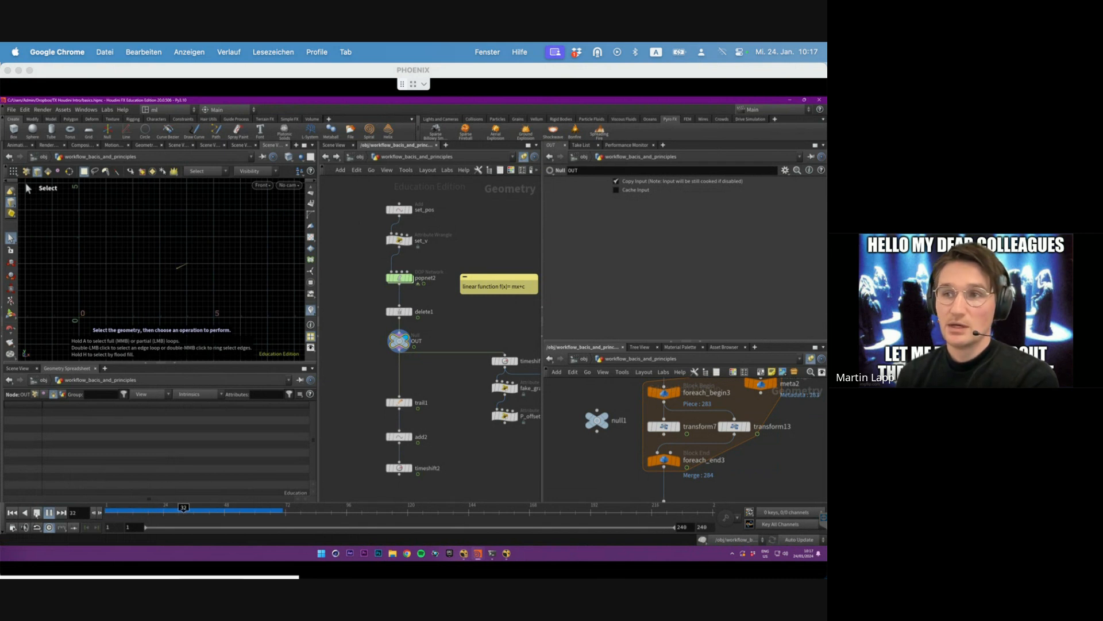
{"action": "left_click", "coordinate": [36, 513]}
{"action": "left_click", "coordinate": [110, 511]}
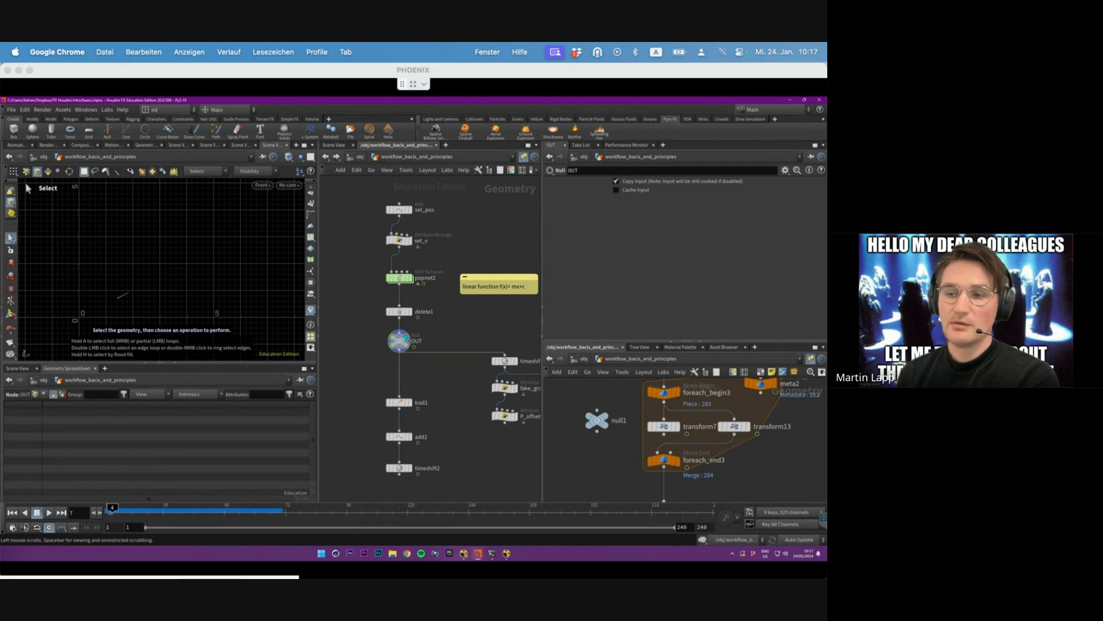
{"action": "left_click", "coordinate": [49, 513]}
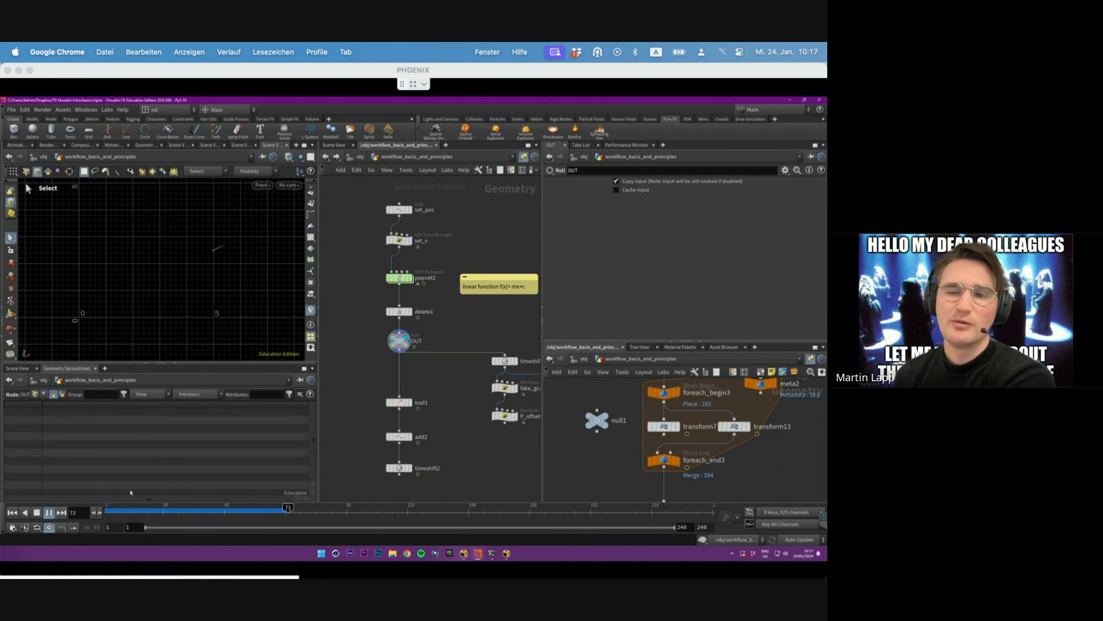
{"action": "left_click", "coordinate": [120, 511]}
{"action": "left_click", "coordinate": [50, 513]}
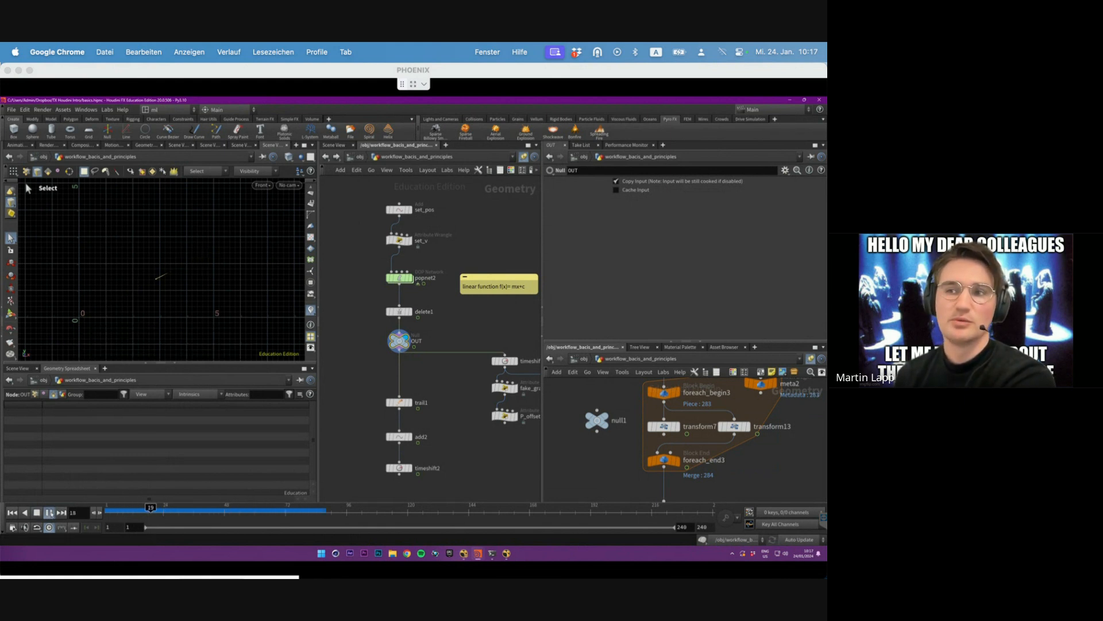
{"action": "left_click", "coordinate": [37, 513]}
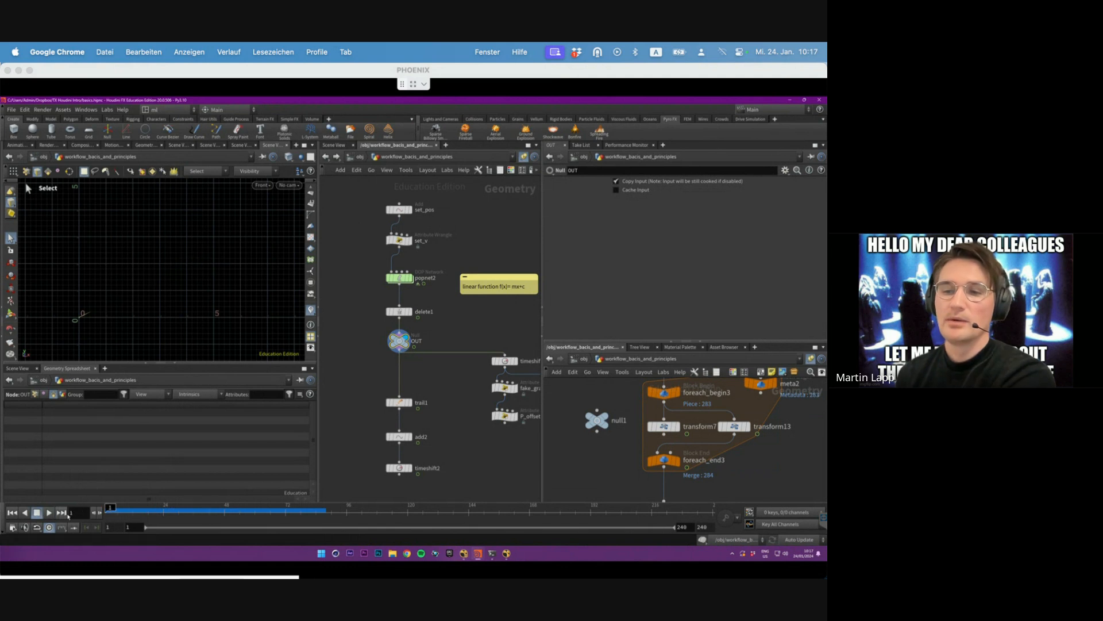
{"action": "left_click", "coordinate": [49, 512]}
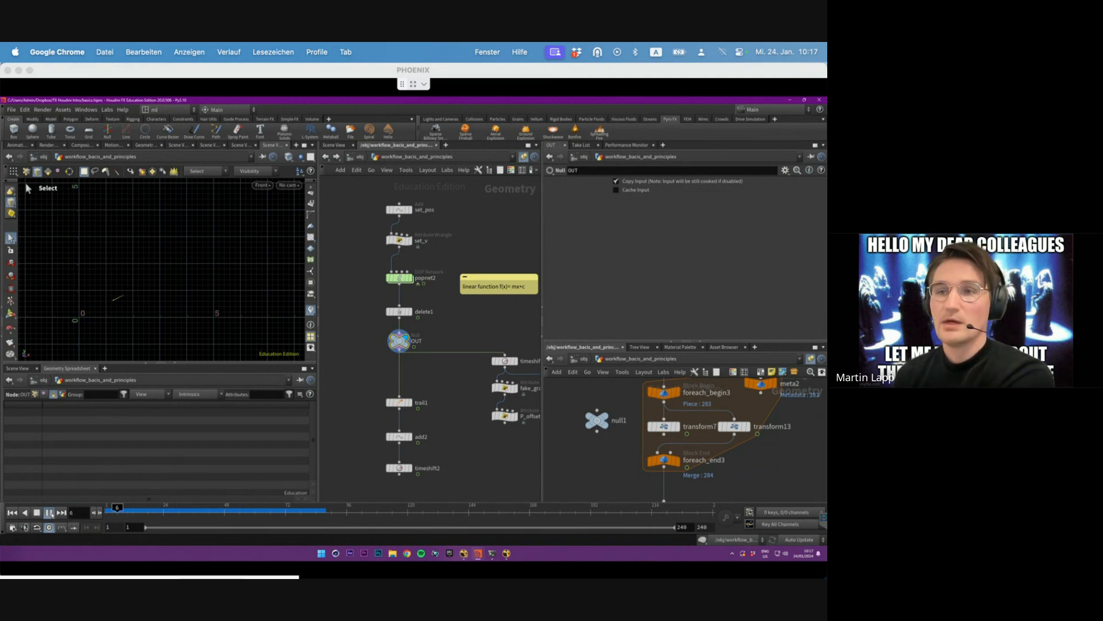
{"action": "left_click", "coordinate": [49, 513]}
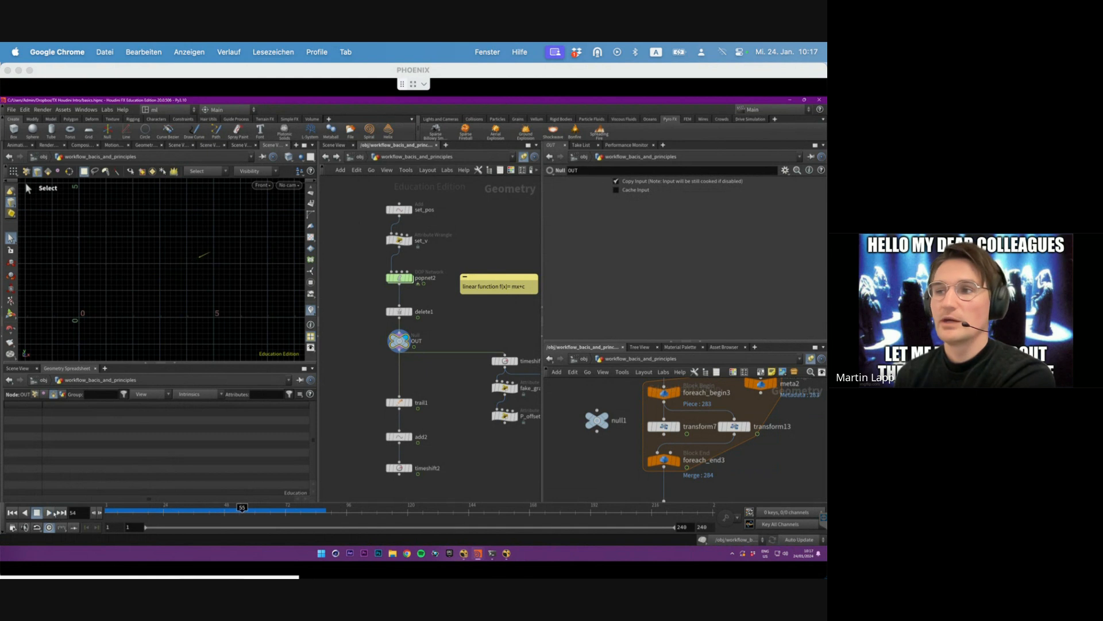
- Inside popnet2, enable popwind1 and bypass popdrag1, and return to the geometry network
{"action": "left_click", "coordinate": [401, 278]}
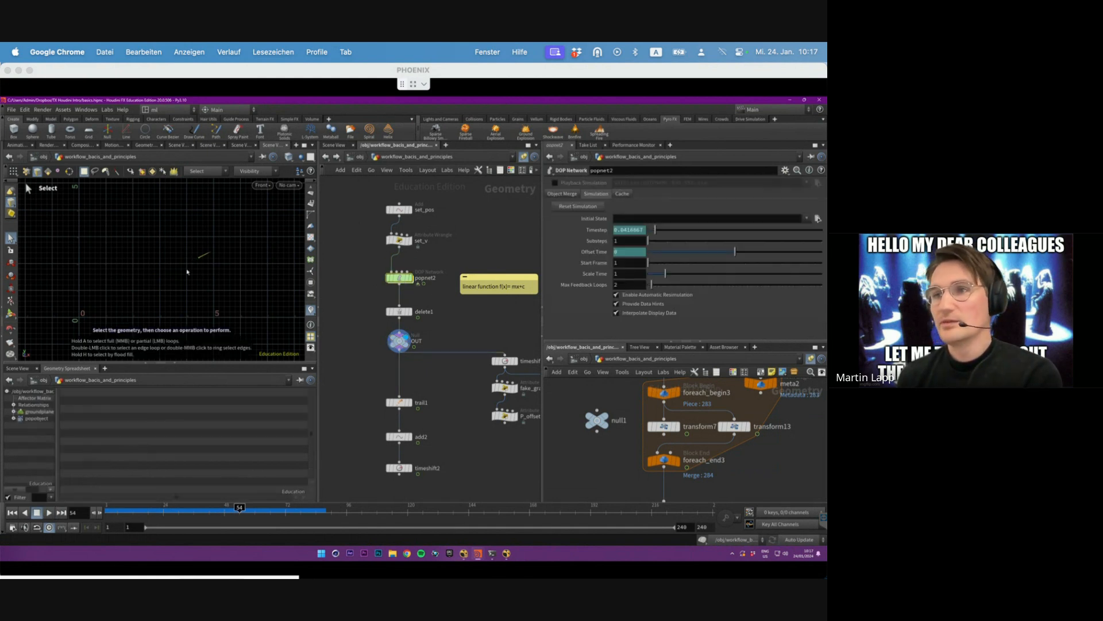
{"action": "scroll", "coordinate": [205, 271], "scroll_direction": "up", "scroll_amount": 3}
{"action": "middle_click_drag", "start_coordinate": [202, 271], "coordinate": [221, 251], "text": "alt"}
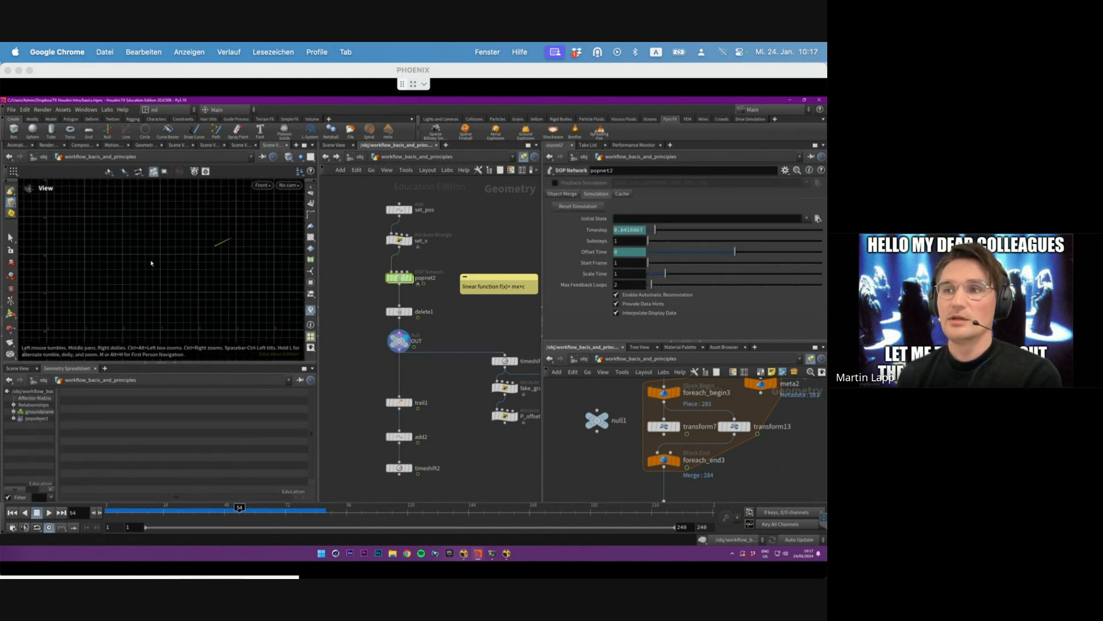
{"action": "key", "text": "s"}
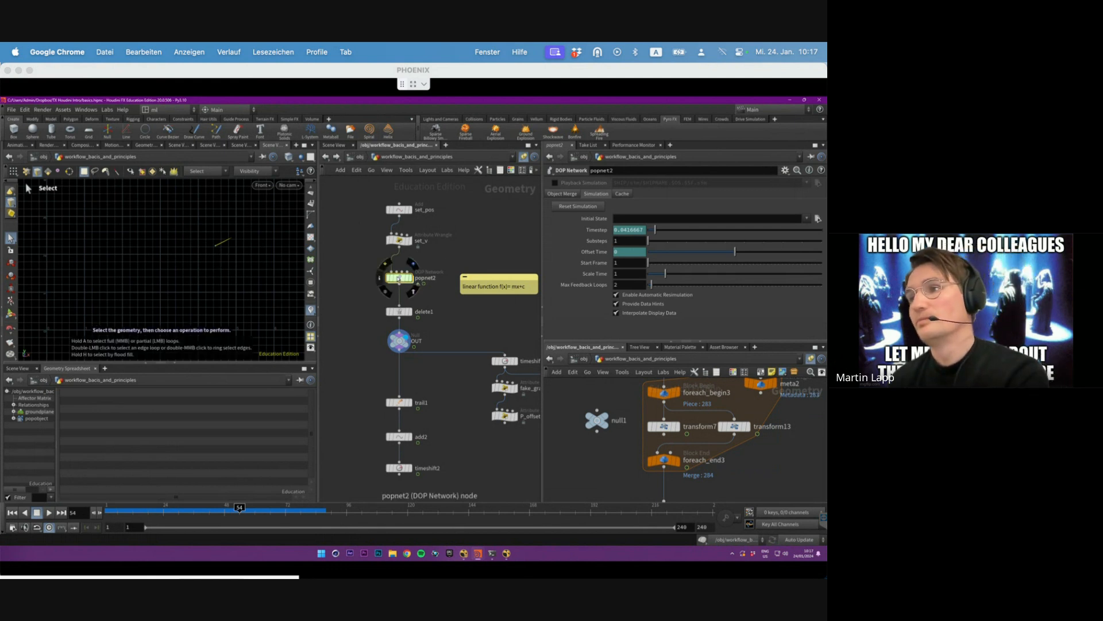
{"action": "key", "text": "i"}
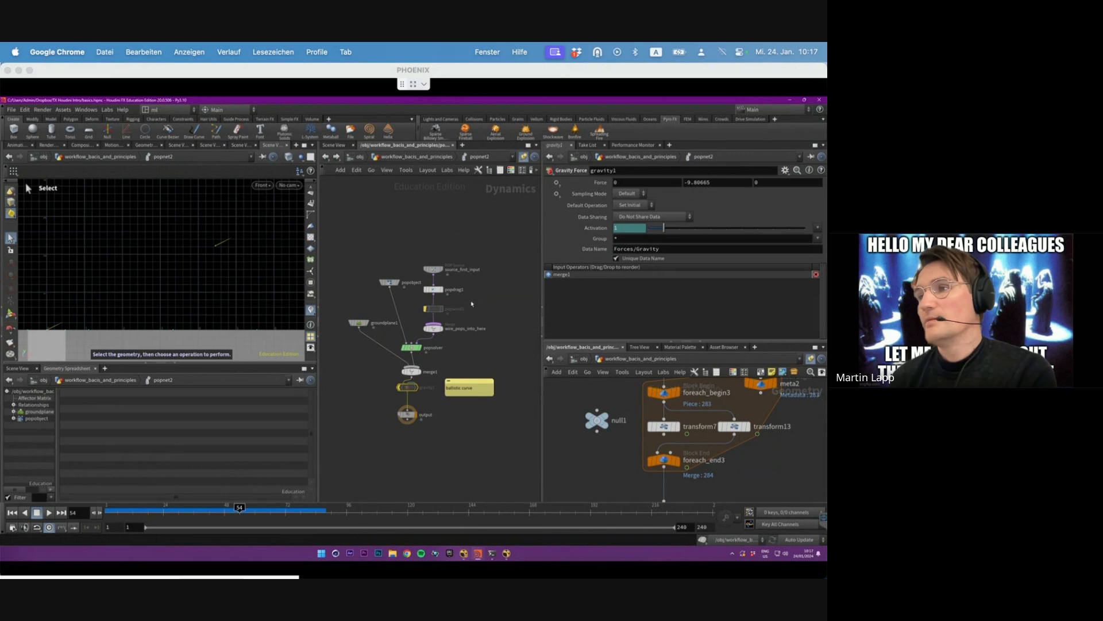
{"action": "left_click", "coordinate": [463, 293]}
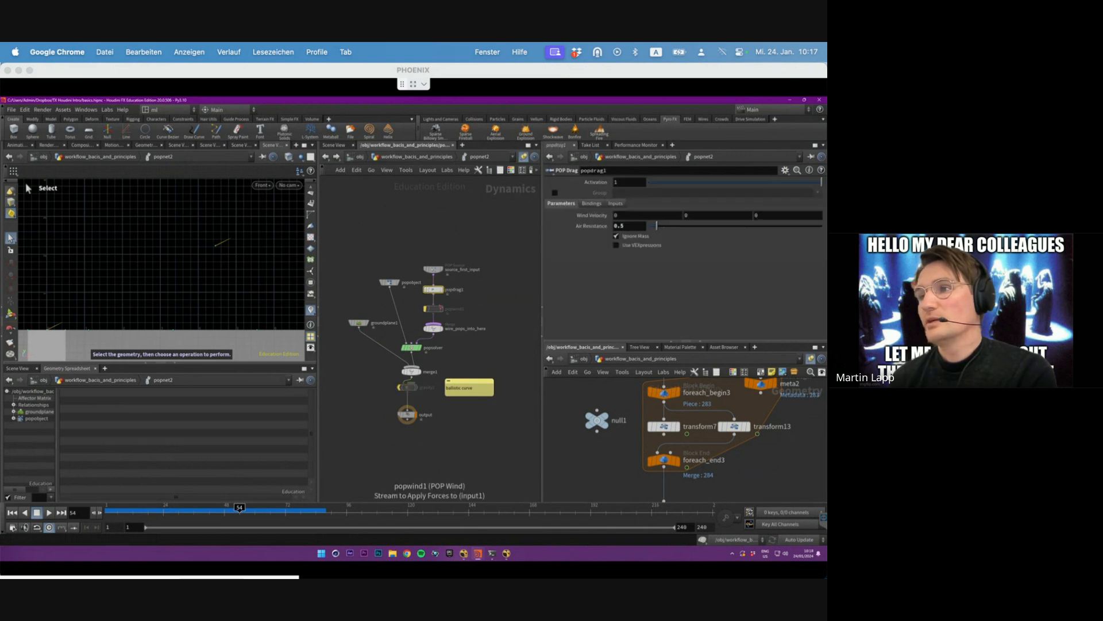
{"action": "left_click", "coordinate": [425, 309]}
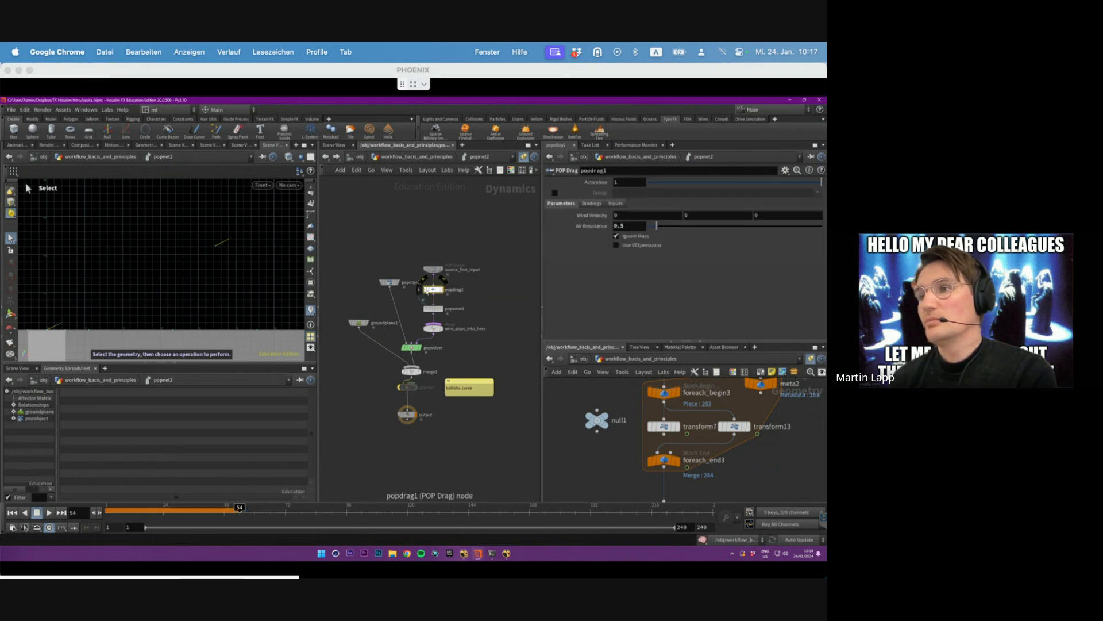
{"action": "left_click", "coordinate": [425, 289]}
{"action": "left_click", "coordinate": [431, 159]}
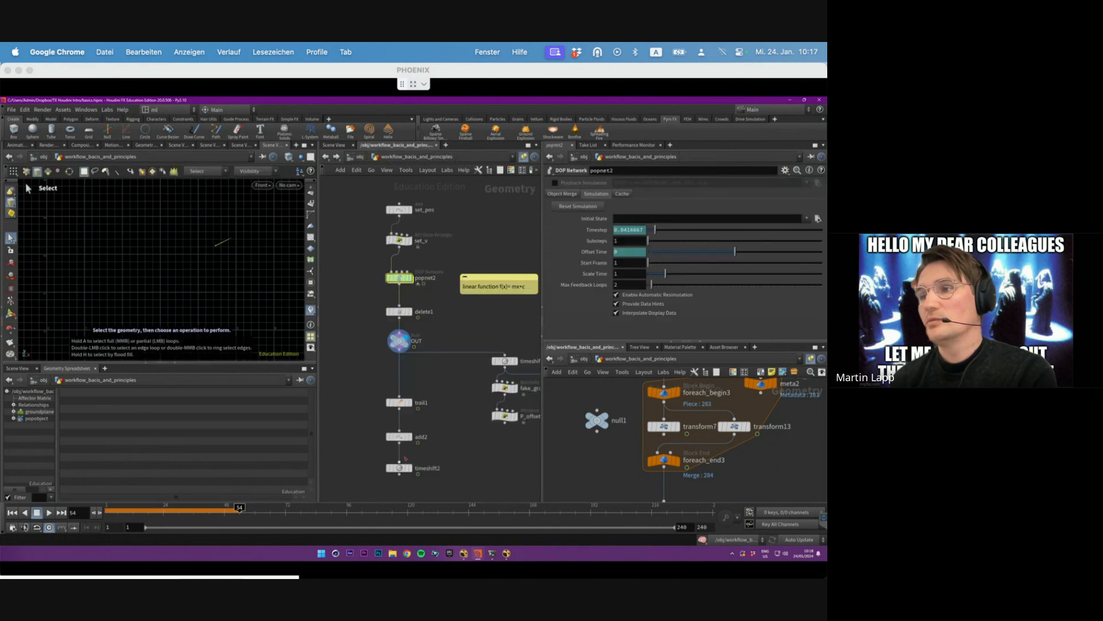
- Play the simulation from frame 1 with only the wind force active and follow the point in the viewport
{"action": "left_click", "coordinate": [14, 514]}
{"action": "left_click", "coordinate": [49, 514]}
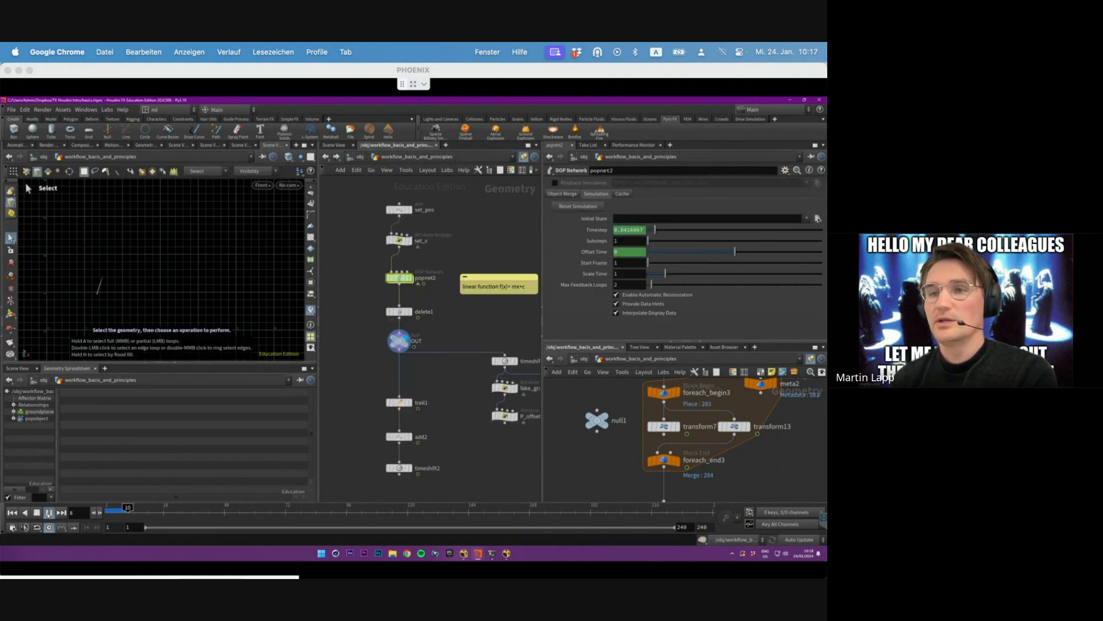
{"action": "right_click_drag", "start_coordinate": [209, 286], "coordinate": [80, 278], "text": "alt"}
{"action": "middle_click_drag", "start_coordinate": [144, 273], "coordinate": [113, 316], "text": "alt"}
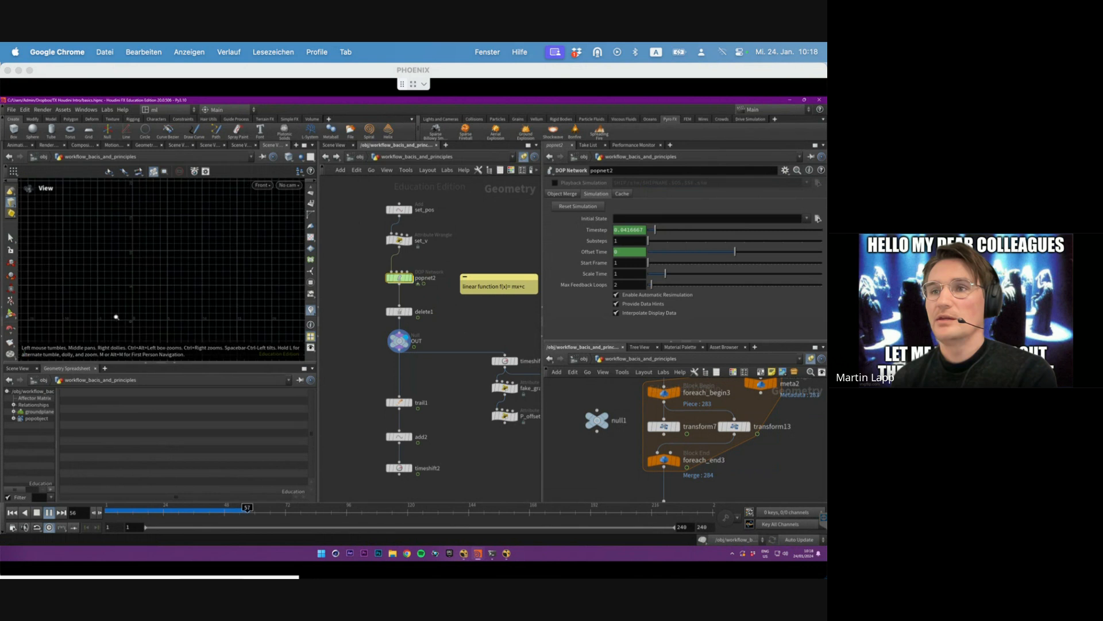
- Scrub back to about frame 15 and step frame by frame to the start to inspect the wind-driven path
{"action": "left_click_drag", "start_coordinate": [150, 512], "coordinate": [128, 506]}
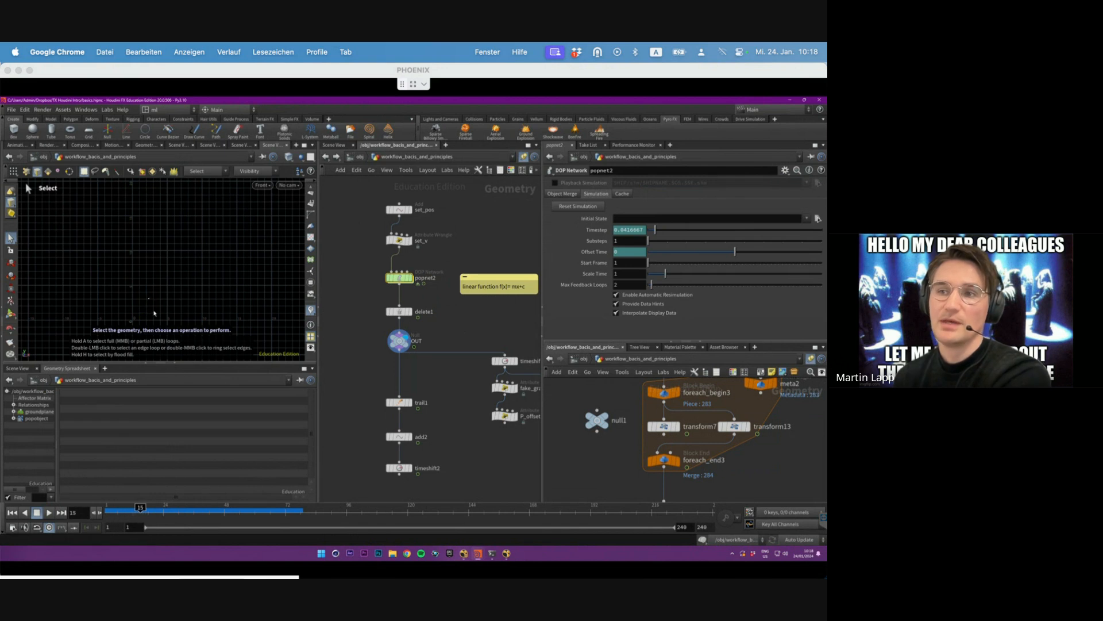
{"action": "right_click_drag", "start_coordinate": [128, 300], "coordinate": [192, 301], "text": "alt"}
{"action": "middle_click_drag", "start_coordinate": [192, 300], "coordinate": [158, 288], "text": "alt"}
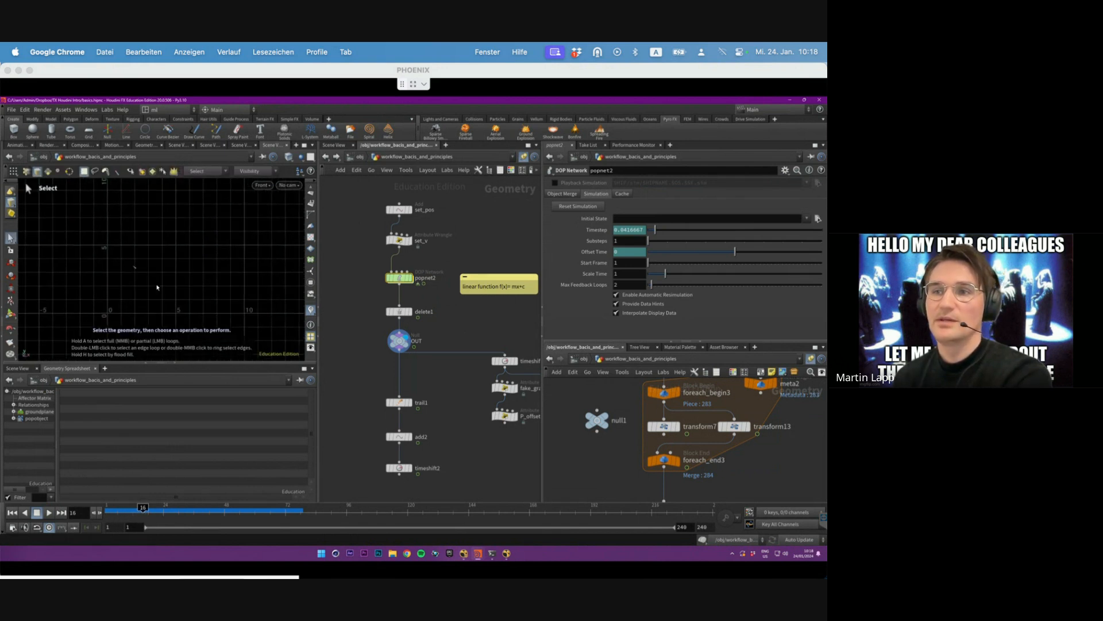
{"action": "key", "text": "Left"}
{"action": "key", "text": "Left"}
{"action": "key", "text": "Left"}
{"action": "key", "text": "Left"}
{"action": "key", "text": "Left"}
{"action": "key", "text": "Left"}
{"action": "key", "text": "Left"}
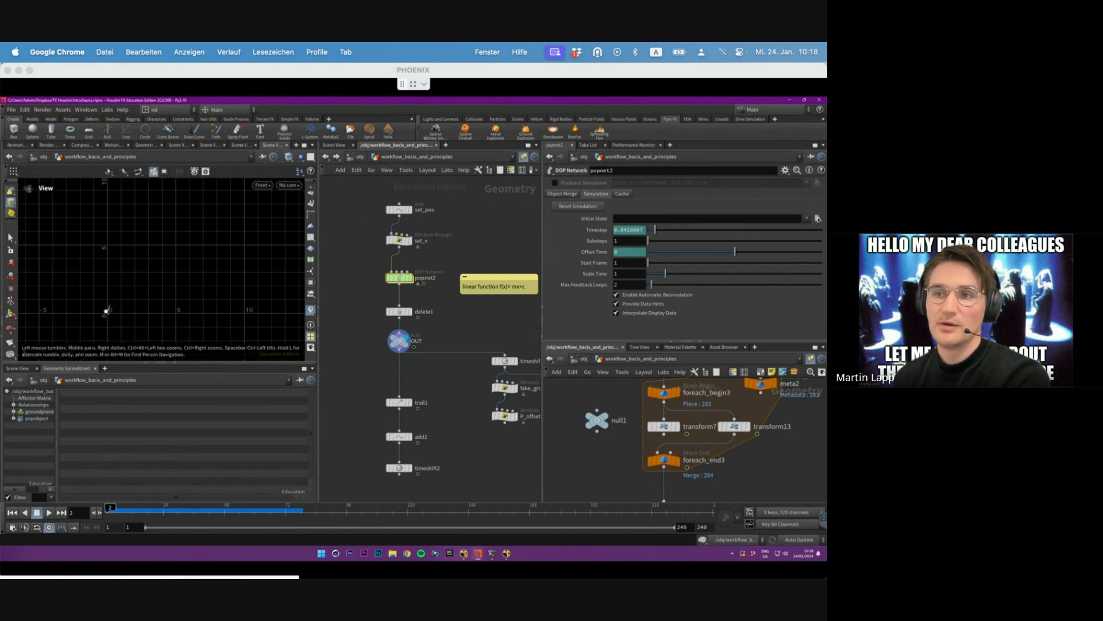
{"action": "scroll", "coordinate": [107, 311], "scroll_direction": "up", "scroll_amount": 2}
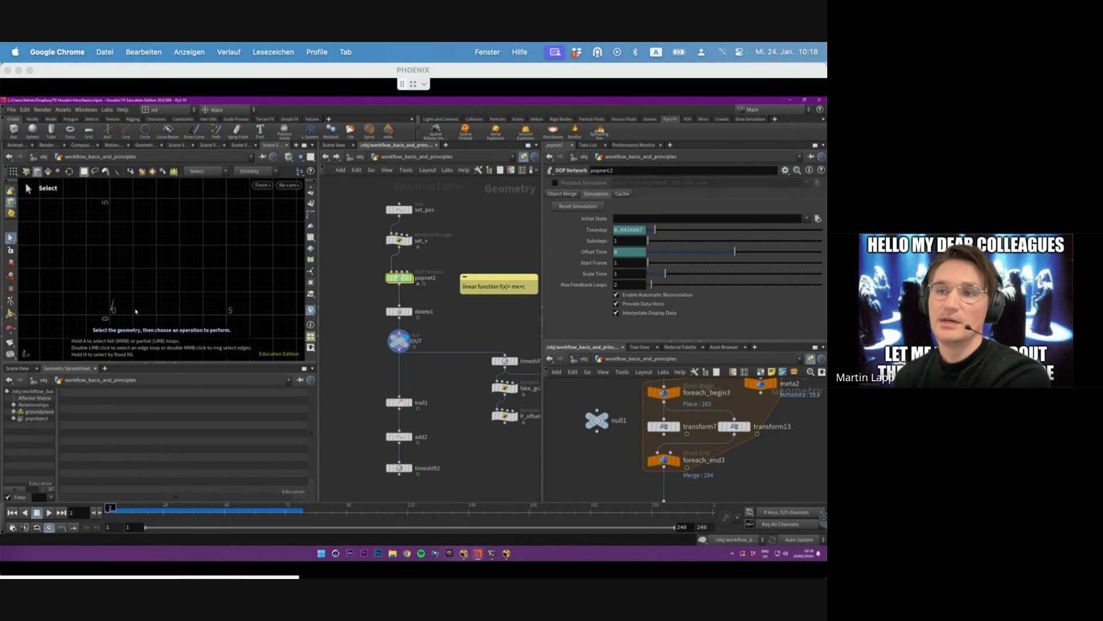
- Select popwind1 inside popnet2, keep its parameters pinned, set the noise Amplitude to 5.6 and return to the geometry network
{"action": "double_click", "coordinate": [423, 276]}
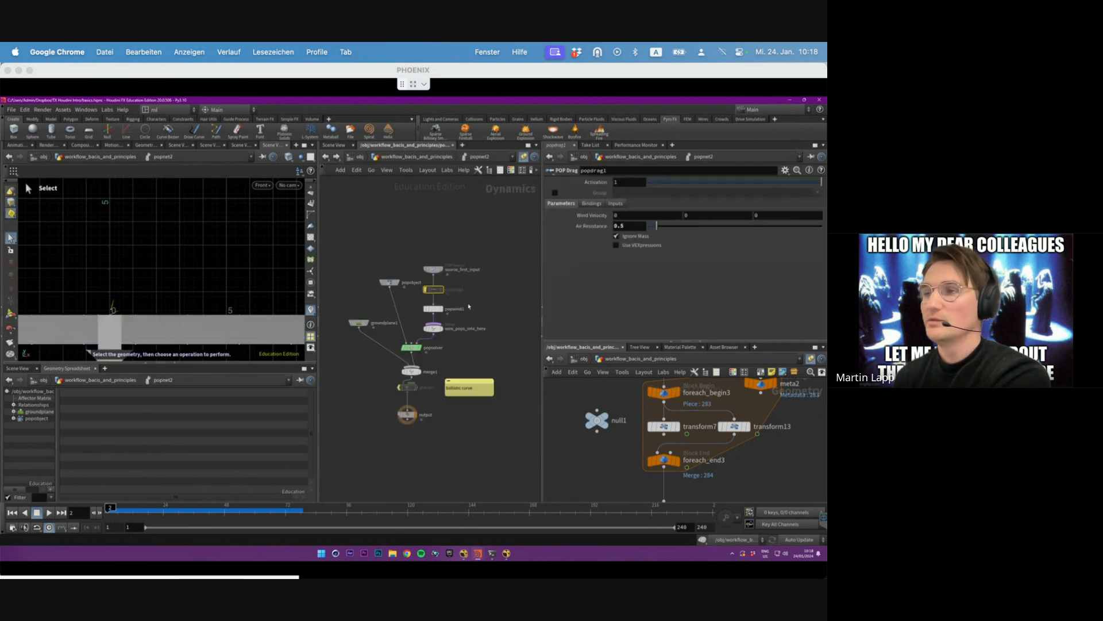
{"action": "left_click", "coordinate": [411, 157]}
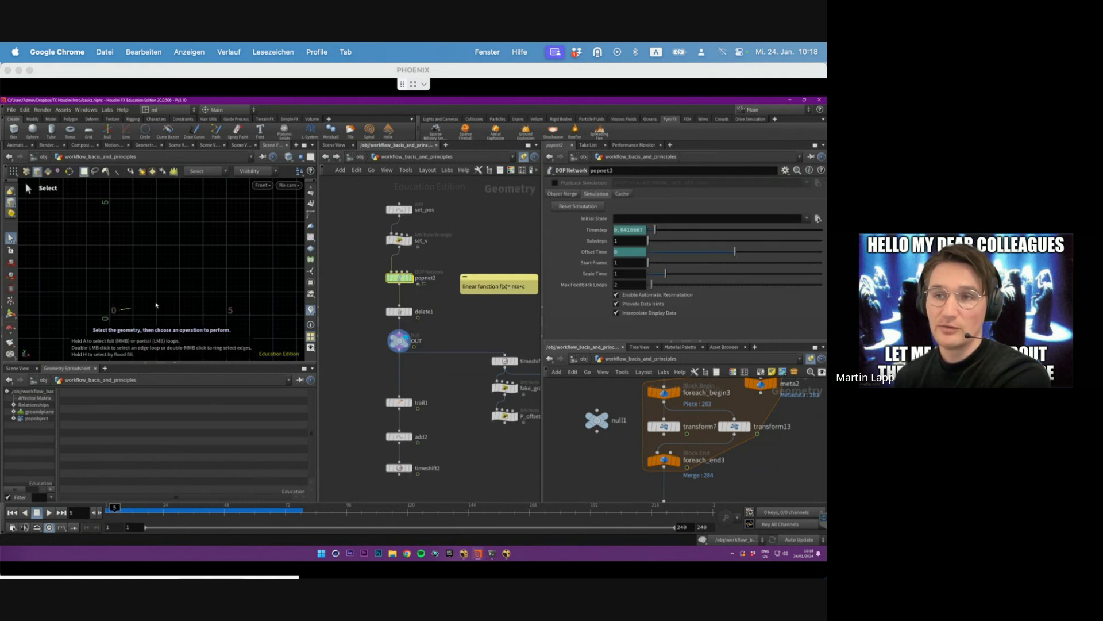
{"action": "double_click", "coordinate": [402, 280]}
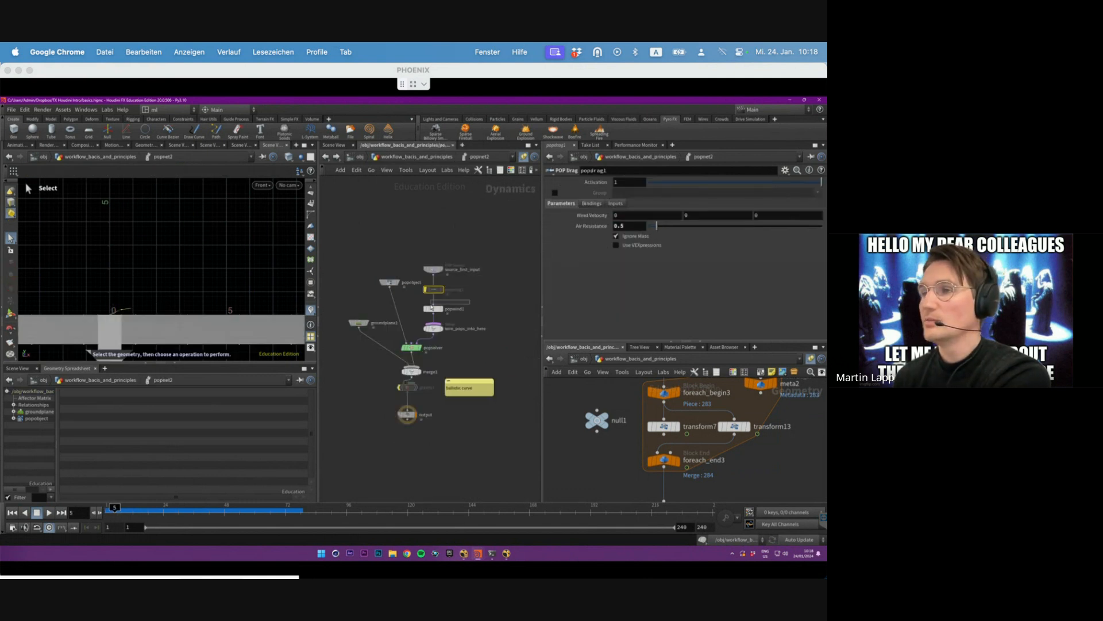
{"action": "left_click_drag", "start_coordinate": [414, 318], "coordinate": [414, 318]}
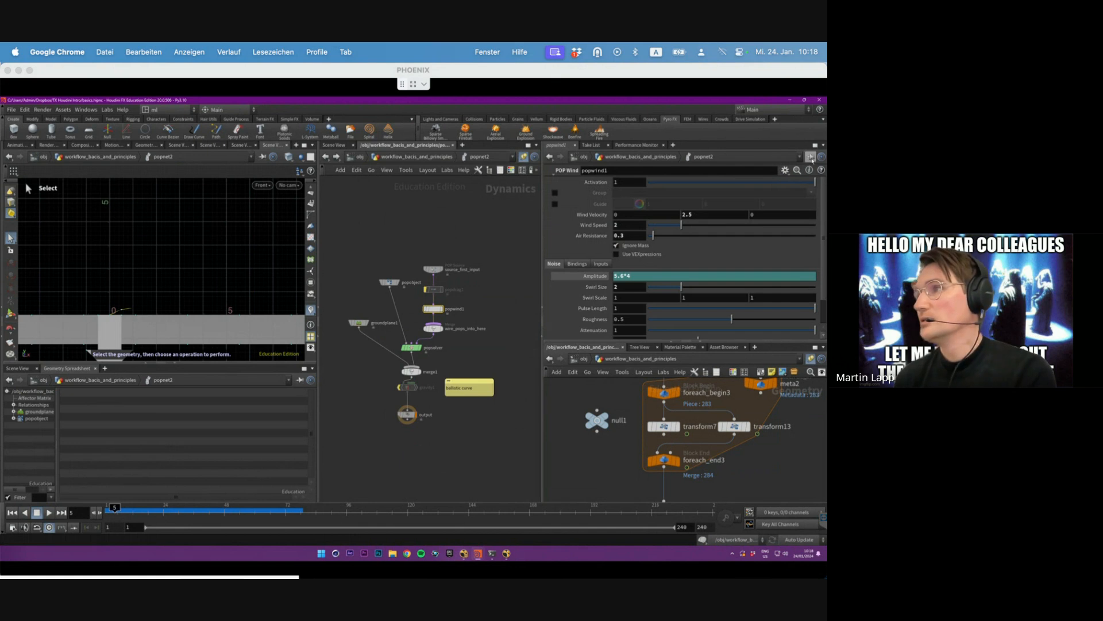
{"action": "left_click", "coordinate": [415, 157]}
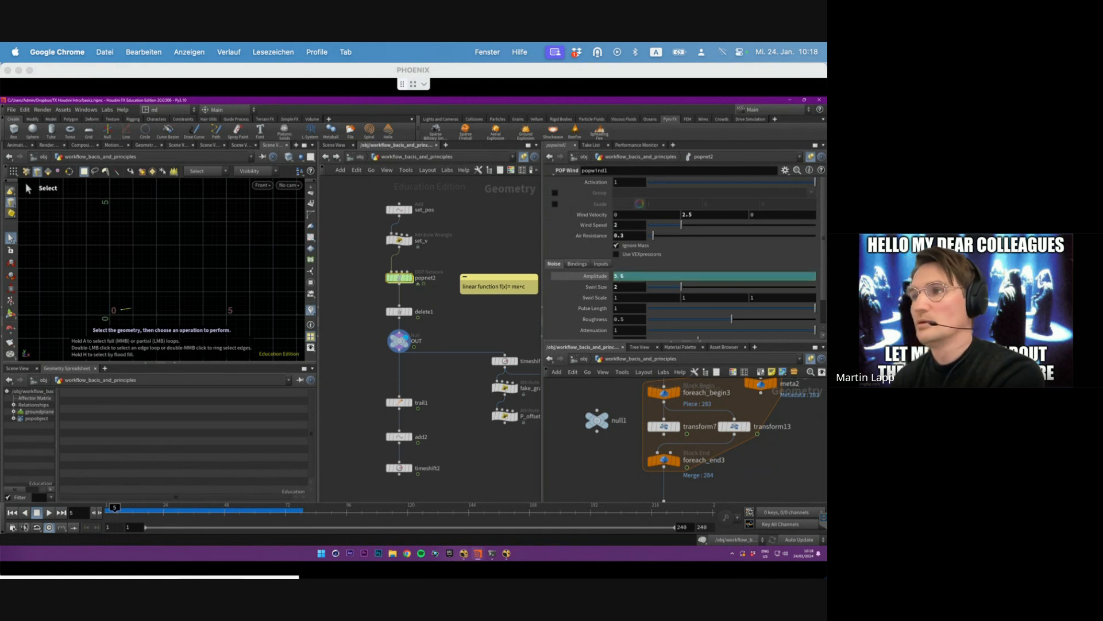
- Play the simulation with the changed wind noise, replay it from the start and stop at frame 28
{"action": "left_click", "coordinate": [12, 513]}
{"action": "left_click", "coordinate": [48, 512]}
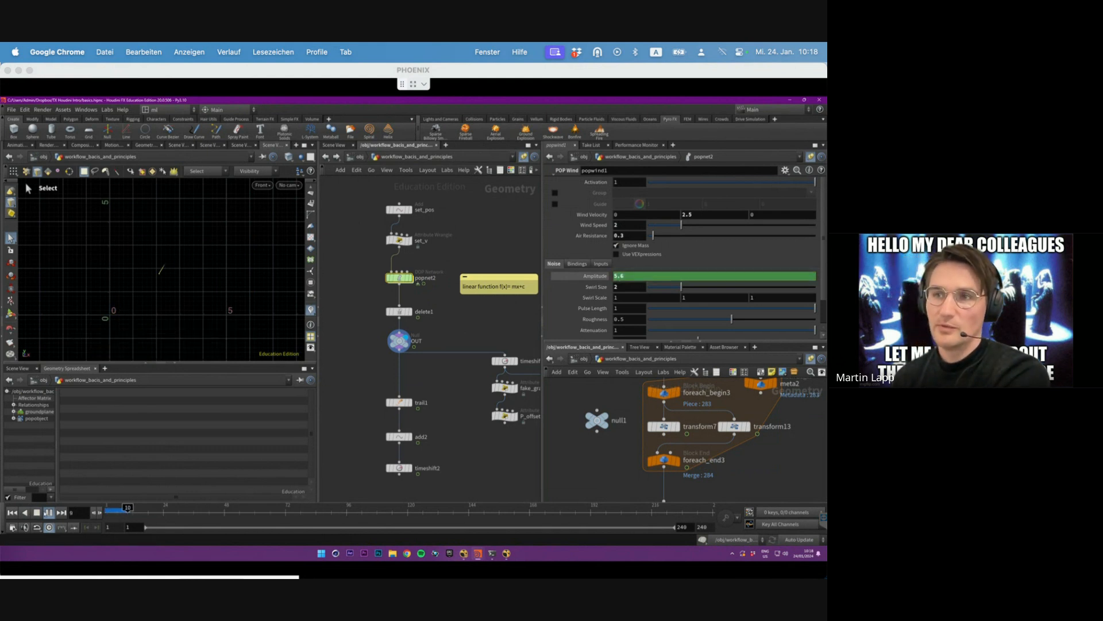
{"action": "left_click_drag", "start_coordinate": [131, 513], "coordinate": [86, 514]}
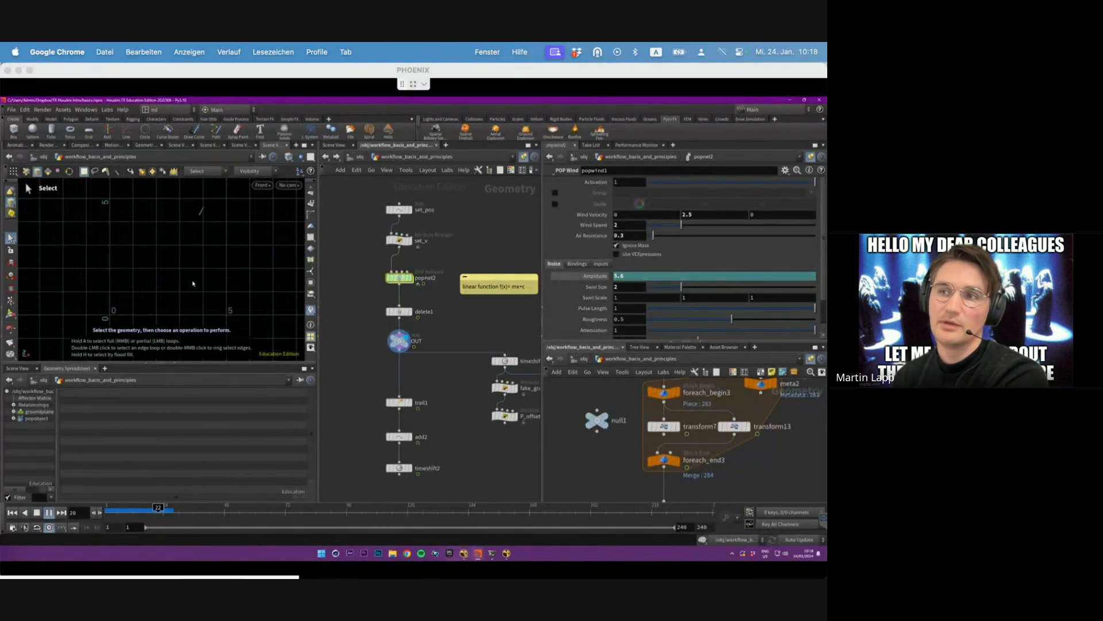
{"action": "scroll", "coordinate": [207, 254], "scroll_direction": "down", "scroll_amount": 2}
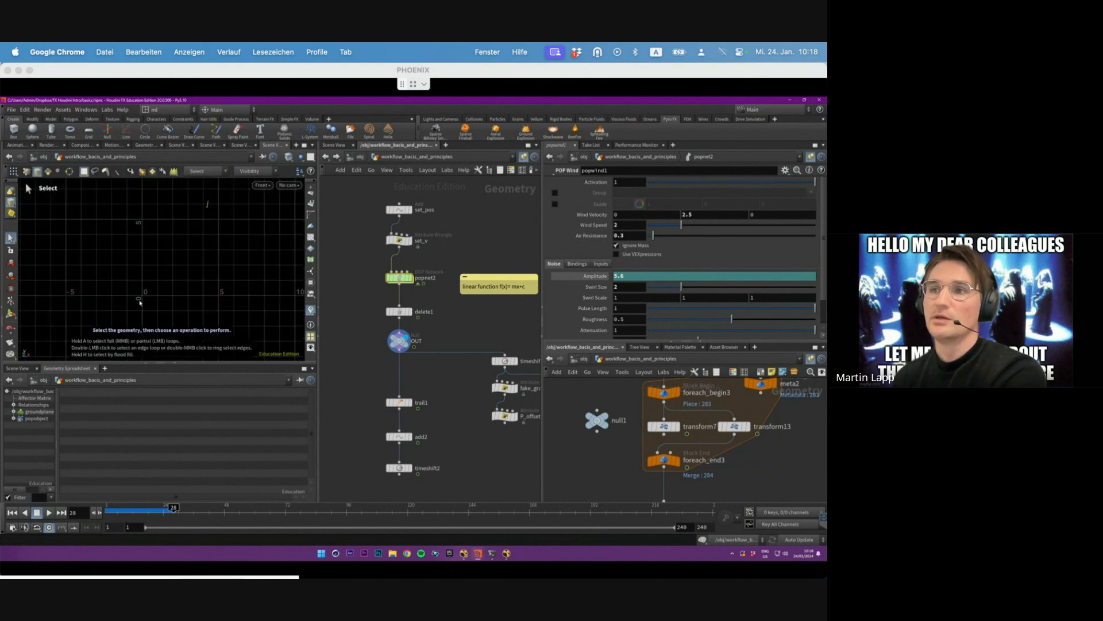
{"action": "left_click_drag", "start_coordinate": [715, 216], "coordinate": [651, 212]}
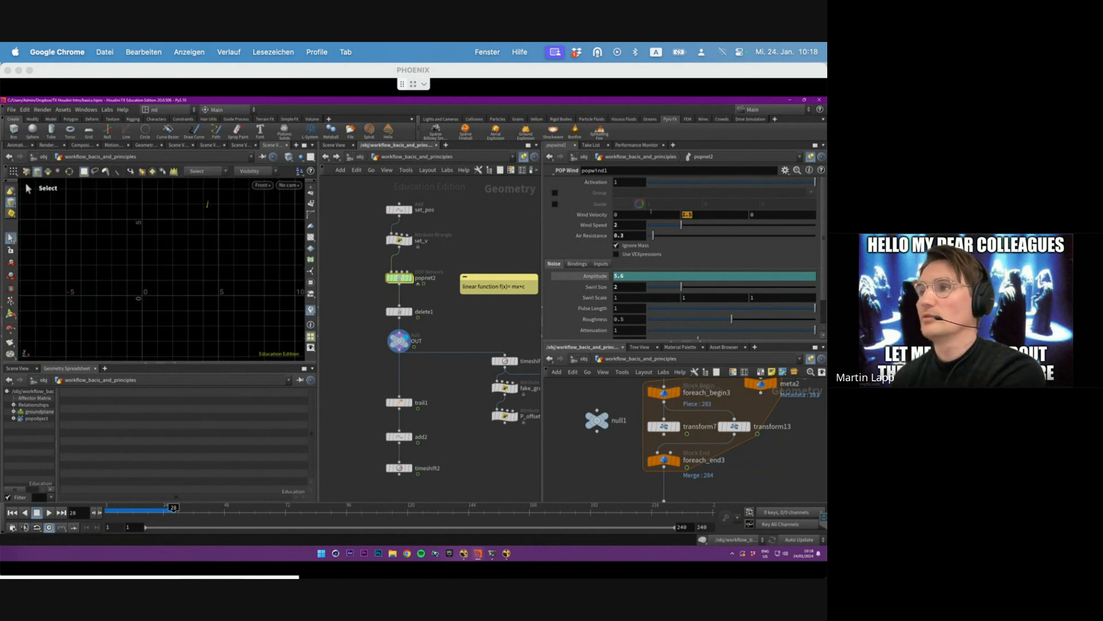
{"action": "left_click", "coordinate": [692, 214]}
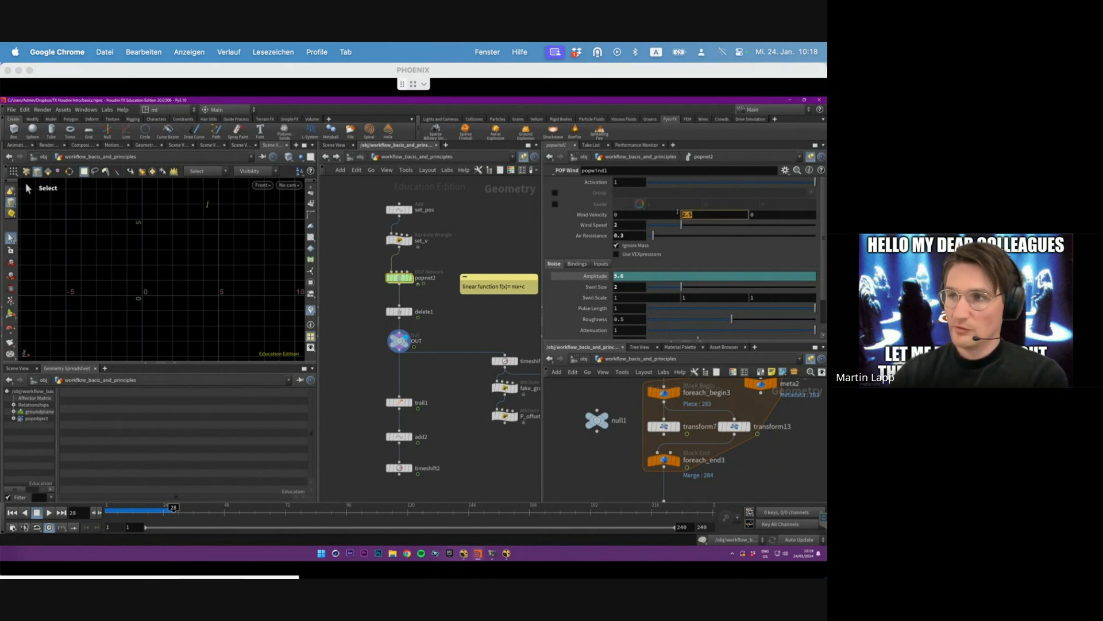
- Reactivate popdrag1 inside popnet2, set its Air Resistance to 0.2 and return to the geometry network
{"action": "double_click", "coordinate": [399, 278]}
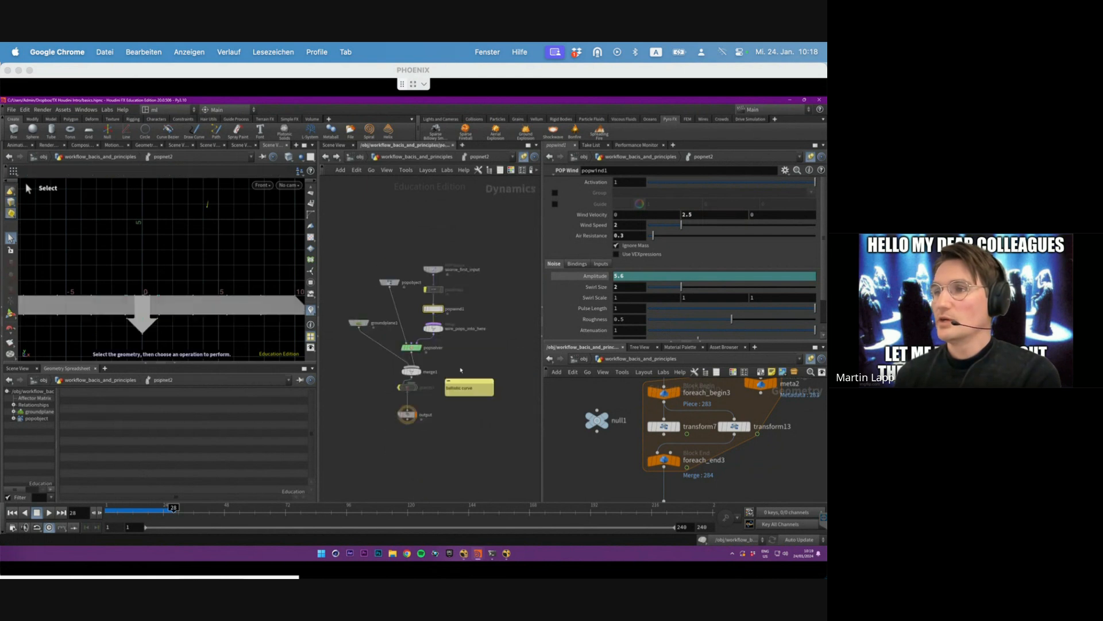
{"action": "left_click", "coordinate": [428, 289]}
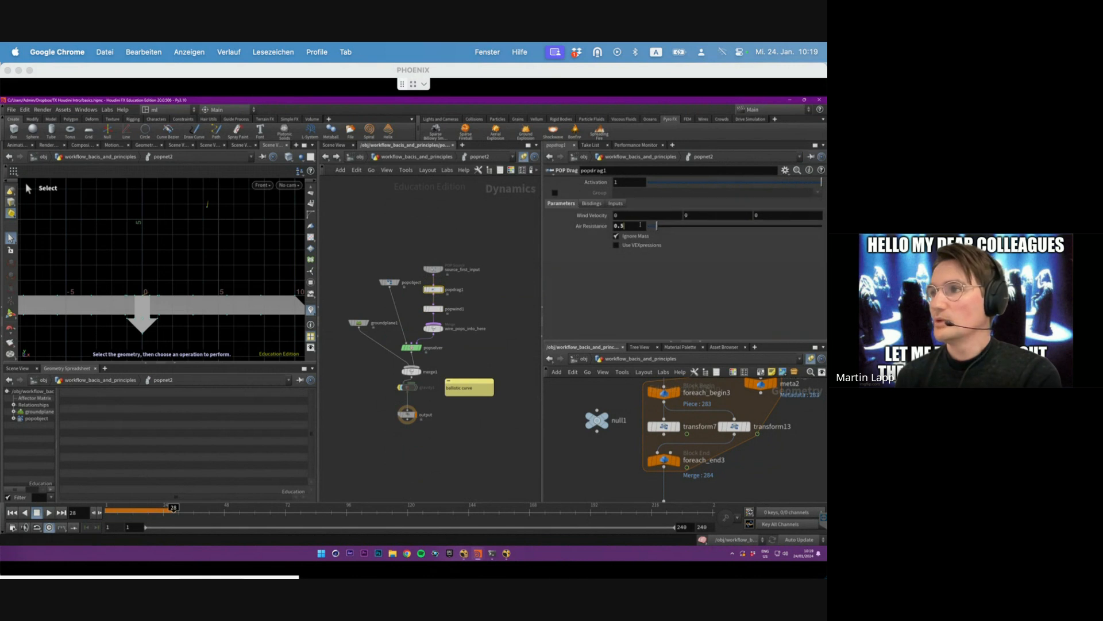
{"action": "key", "text": "BackSpace"}
{"action": "type", "text": "2"}
{"action": "key", "text": "Return"}
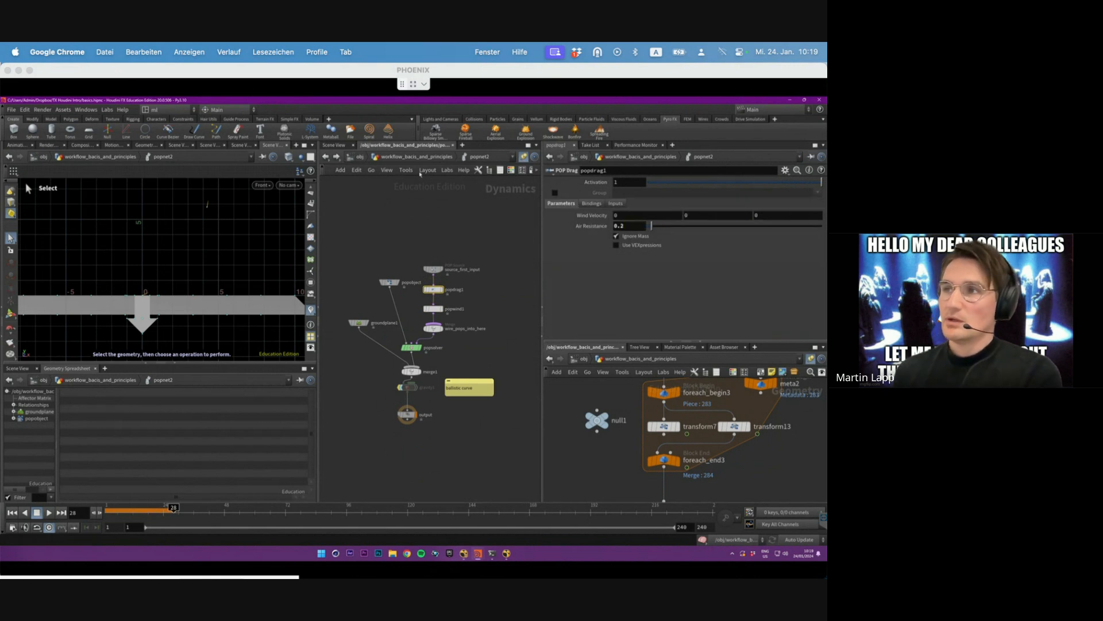
{"action": "key", "text": "u"}
- Select the OUT null and play the combined drag and wind simulation from the start, stopping at frame 61
{"action": "left_click", "coordinate": [399, 339]}
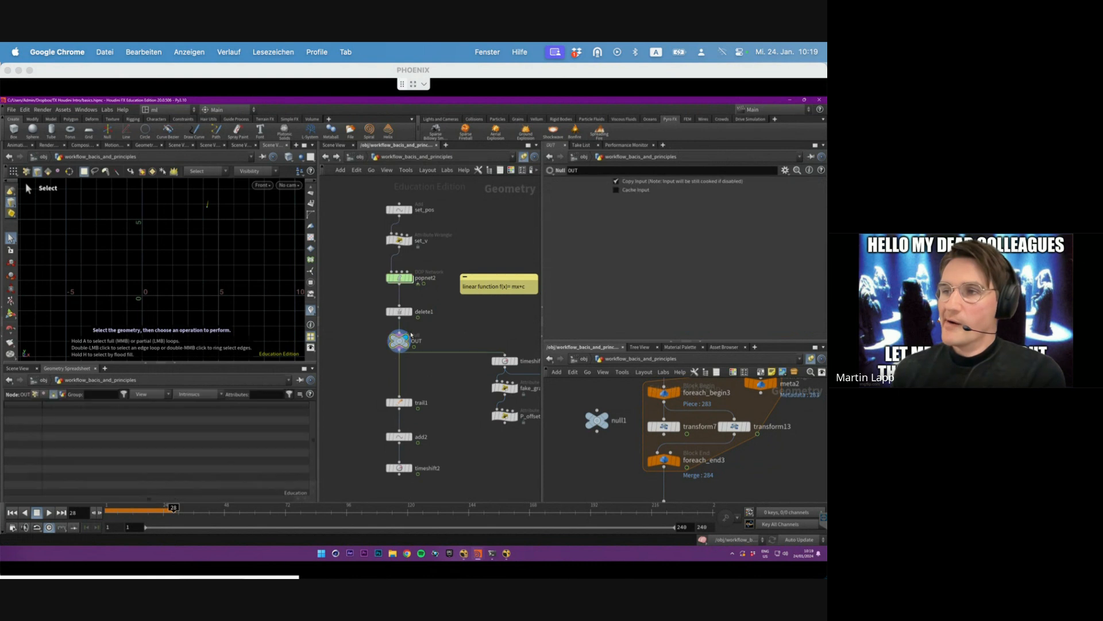
{"action": "key", "text": "ctrl+Up"}
{"action": "key", "text": "Up"}
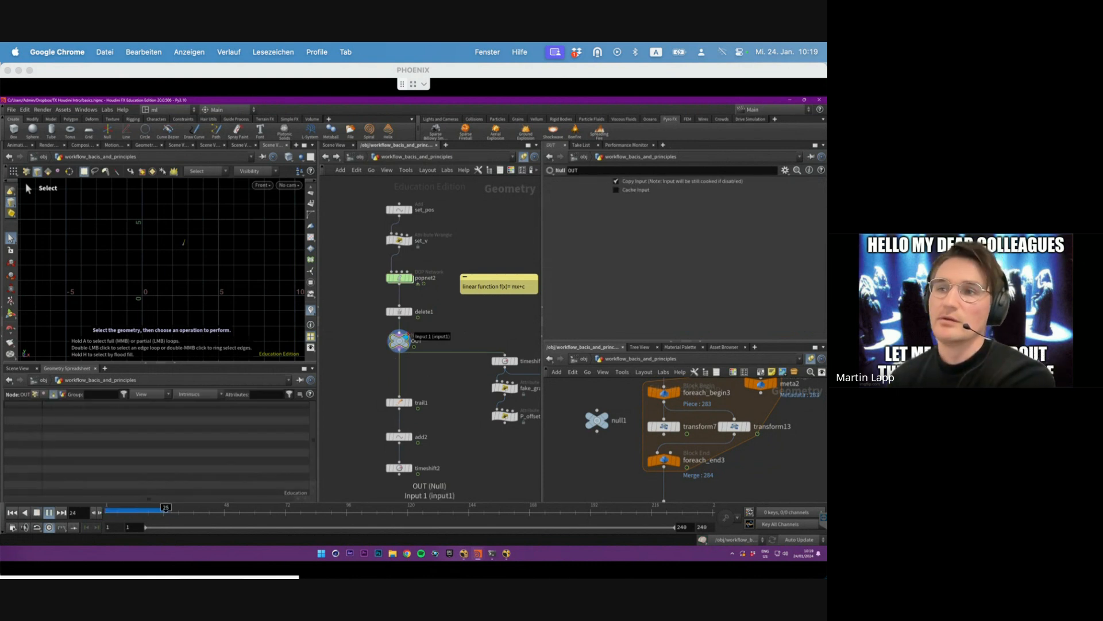
{"action": "key", "text": "Up"}
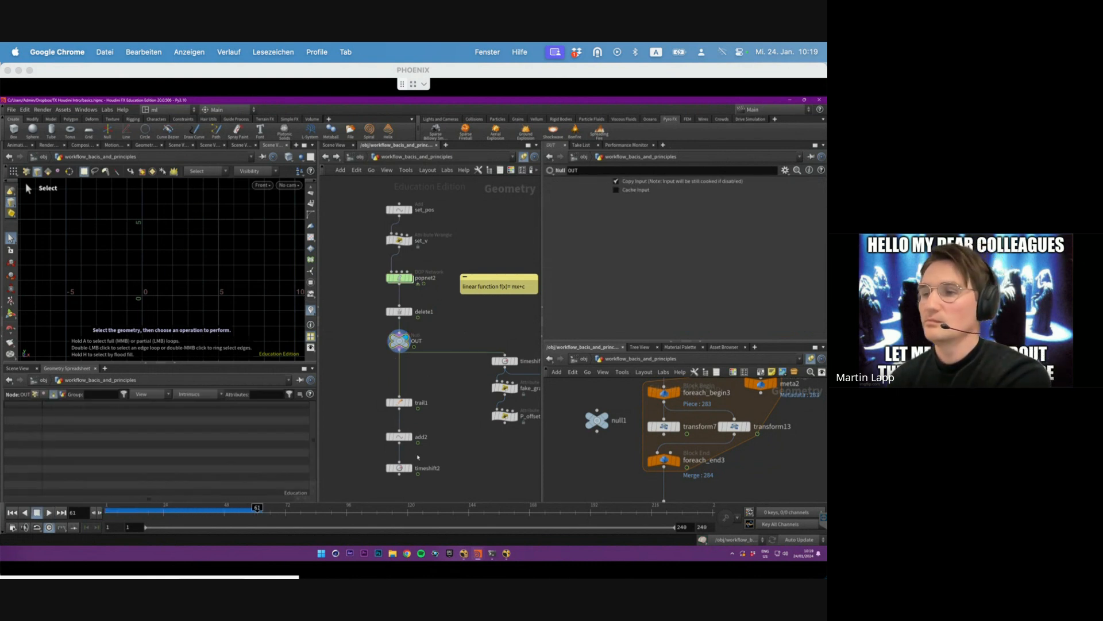
- Select timeshift2 and play its motion trail from frame 1, stopping at frame 76
{"action": "left_click", "coordinate": [399, 468]}
{"action": "right_click_drag", "start_coordinate": [151, 253], "coordinate": [171, 273], "text": "alt"}
{"action": "left_click", "coordinate": [110, 511]}
{"action": "left_click", "coordinate": [51, 513]}
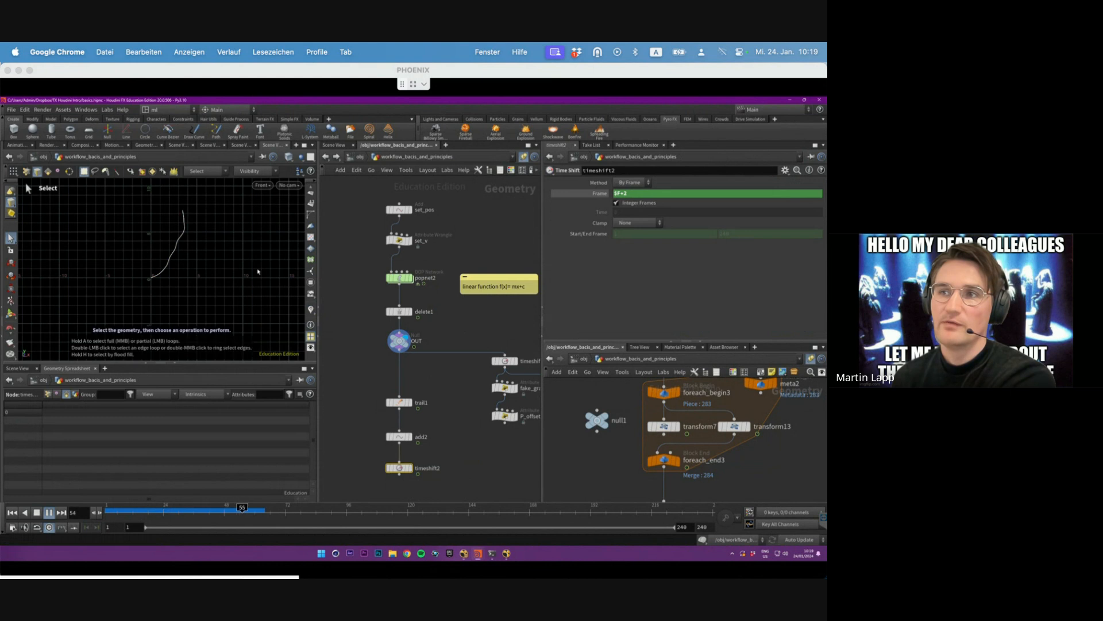
{"action": "key", "text": "Up"}
{"action": "key", "text": "Up"}
{"action": "key", "text": "Up"}
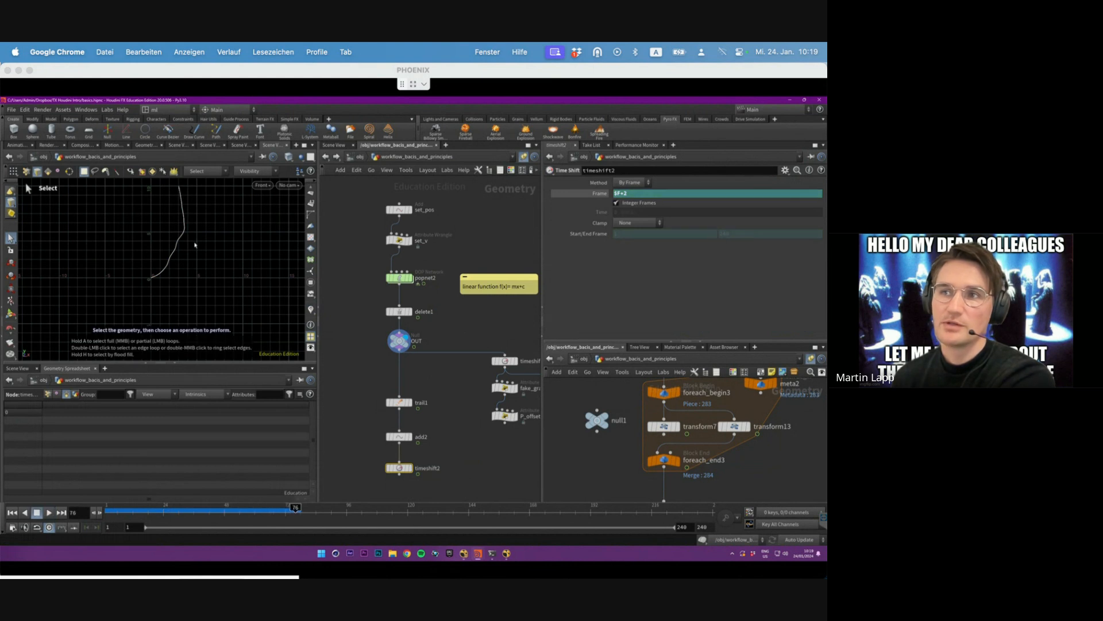
- Review the fake-gravity wrangle branch and the drag and wind forces inside popnet2, returning to the geometry network
{"action": "middle_click_drag", "start_coordinate": [460, 425], "coordinate": [369, 405]}
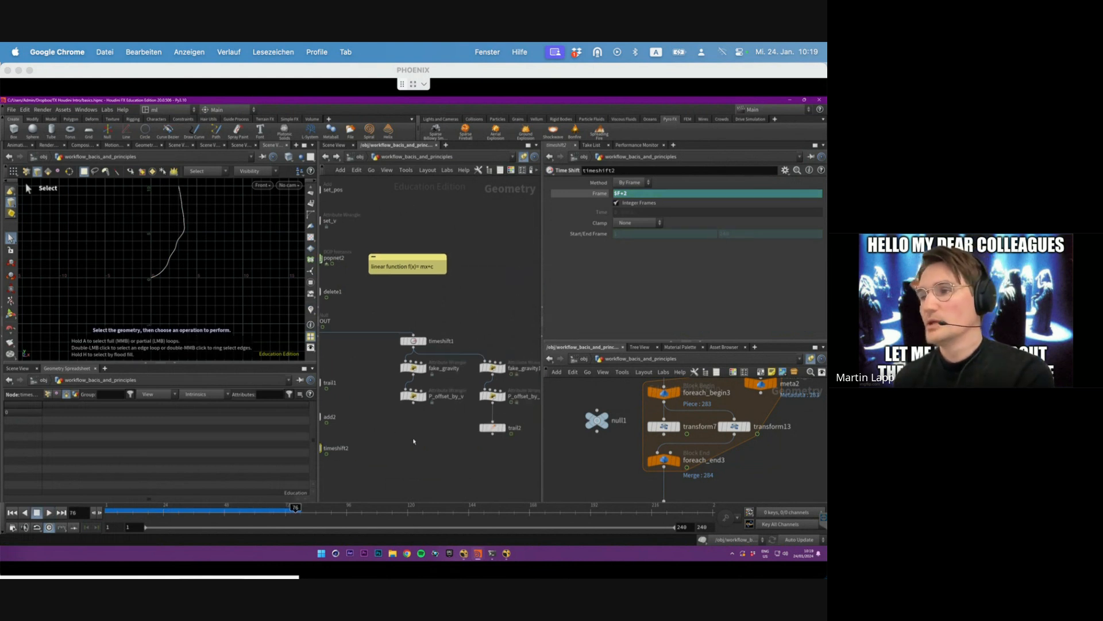
{"action": "middle_click_drag", "start_coordinate": [414, 440], "coordinate": [349, 433]}
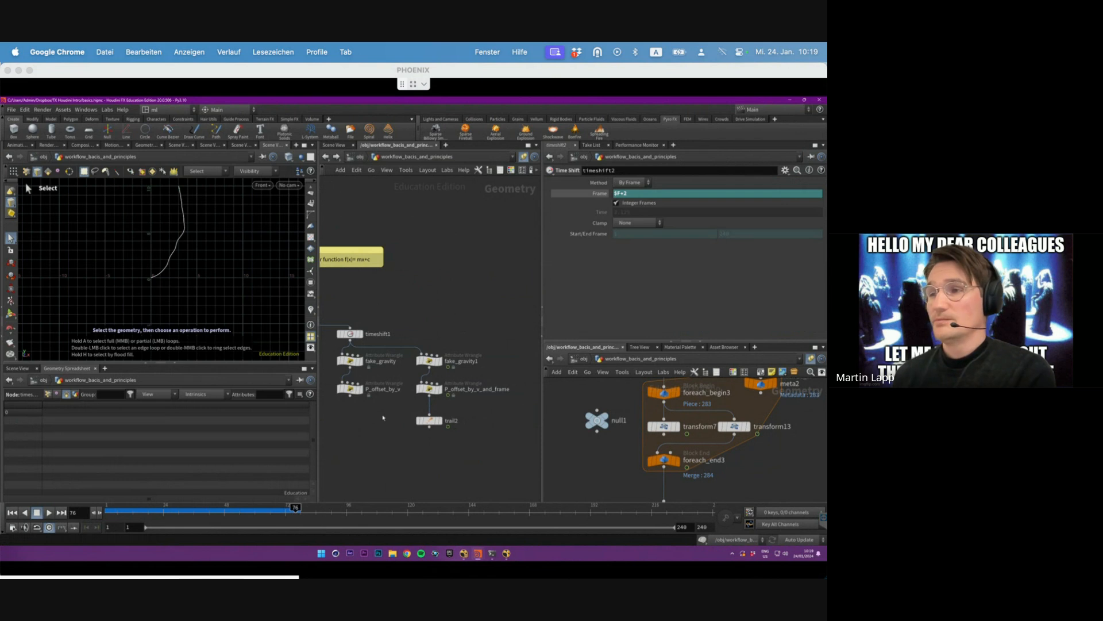
{"action": "middle_click_drag", "start_coordinate": [420, 383], "coordinate": [559, 373]}
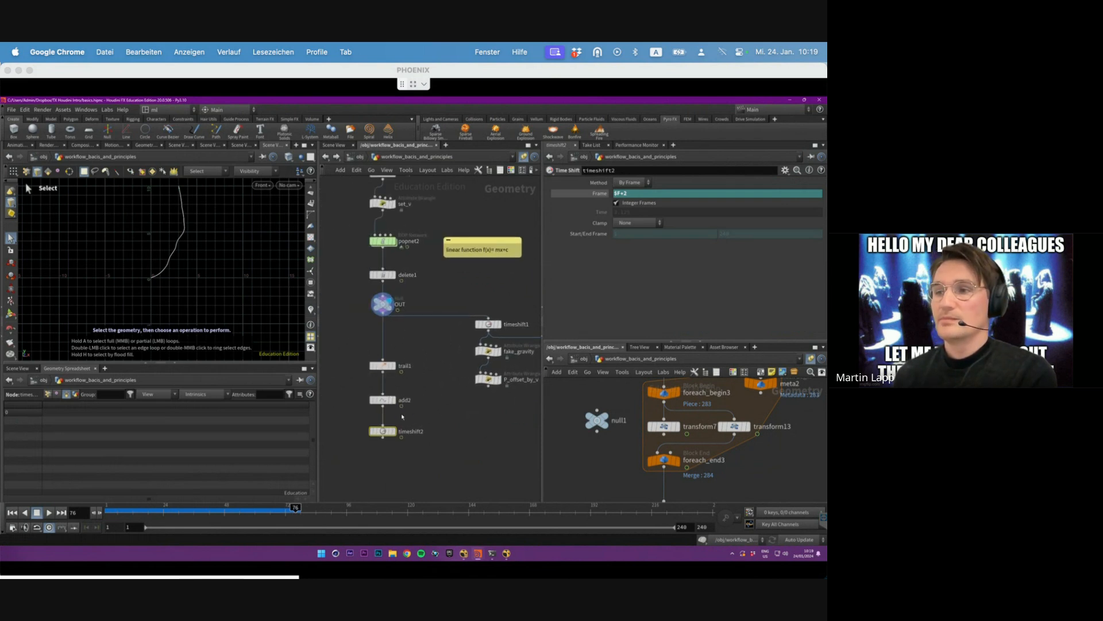
{"action": "left_click", "coordinate": [395, 243]}
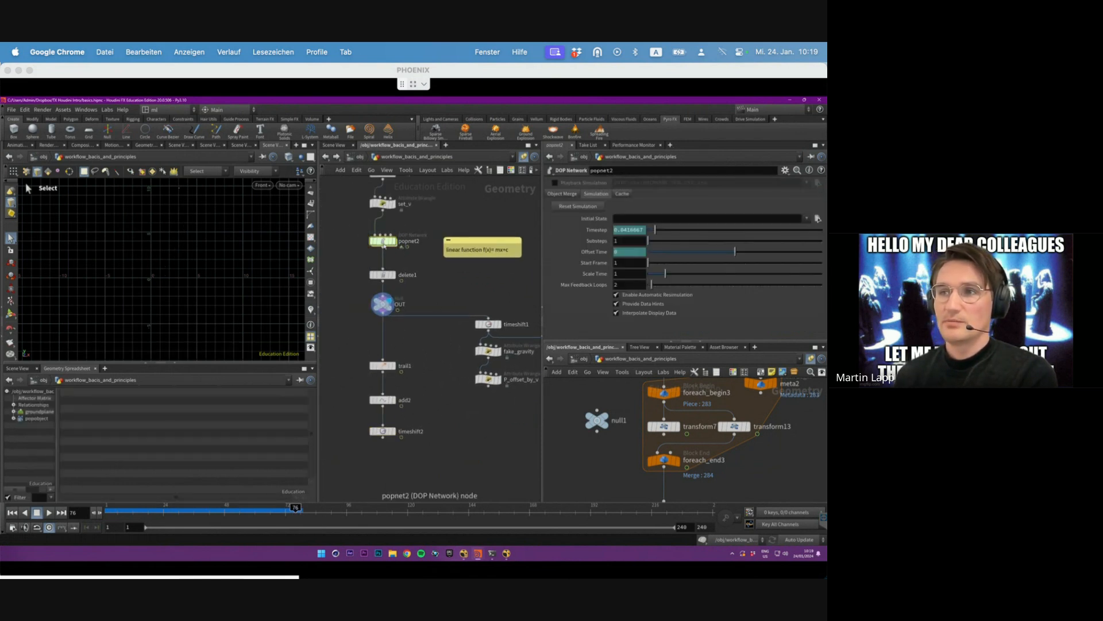
{"action": "double_click", "coordinate": [395, 244]}
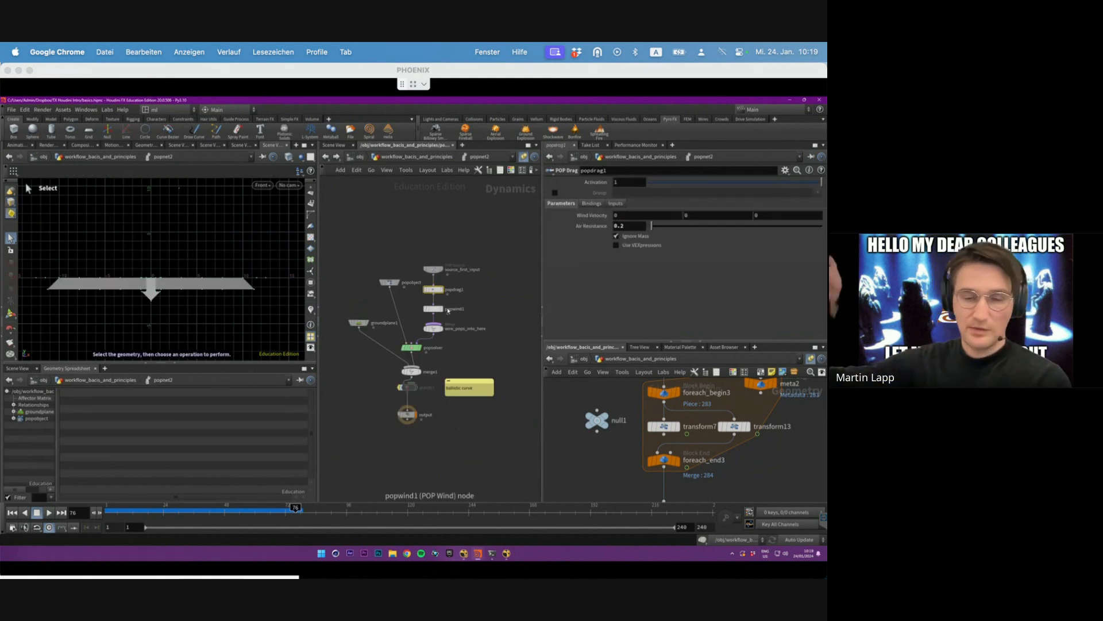
{"action": "key", "text": "u"}
- Display trail2 below P_offset_by_v_and_frame and play from frame 1, stopping at frame 18 to view the wrangle-driven point
{"action": "middle_click_drag", "start_coordinate": [491, 303], "coordinate": [333, 311]}
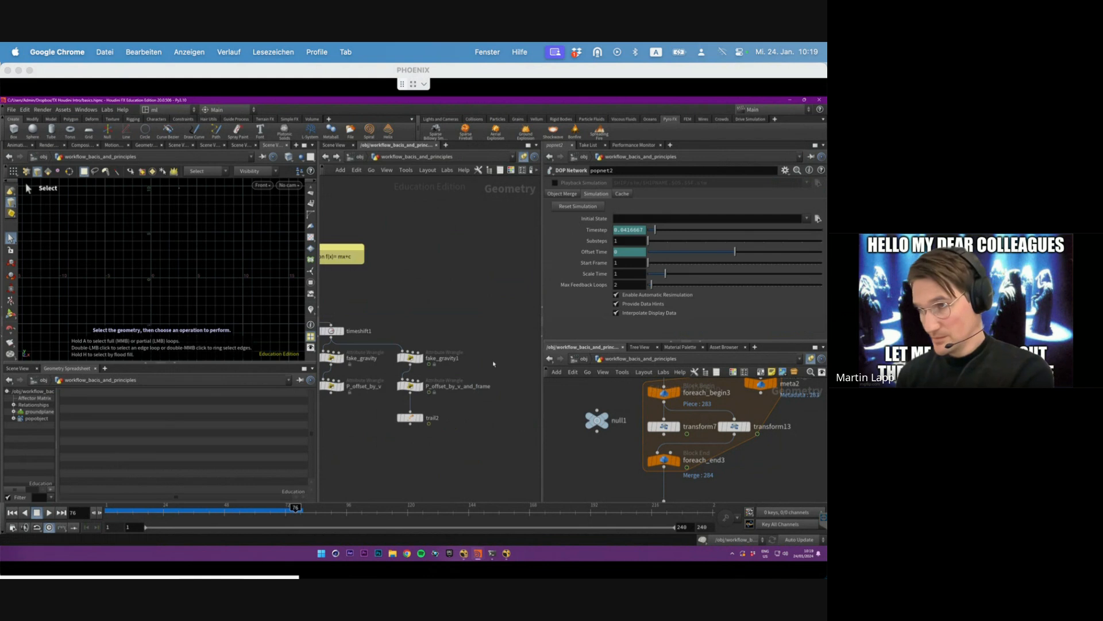
{"action": "left_click", "coordinate": [410, 418]}
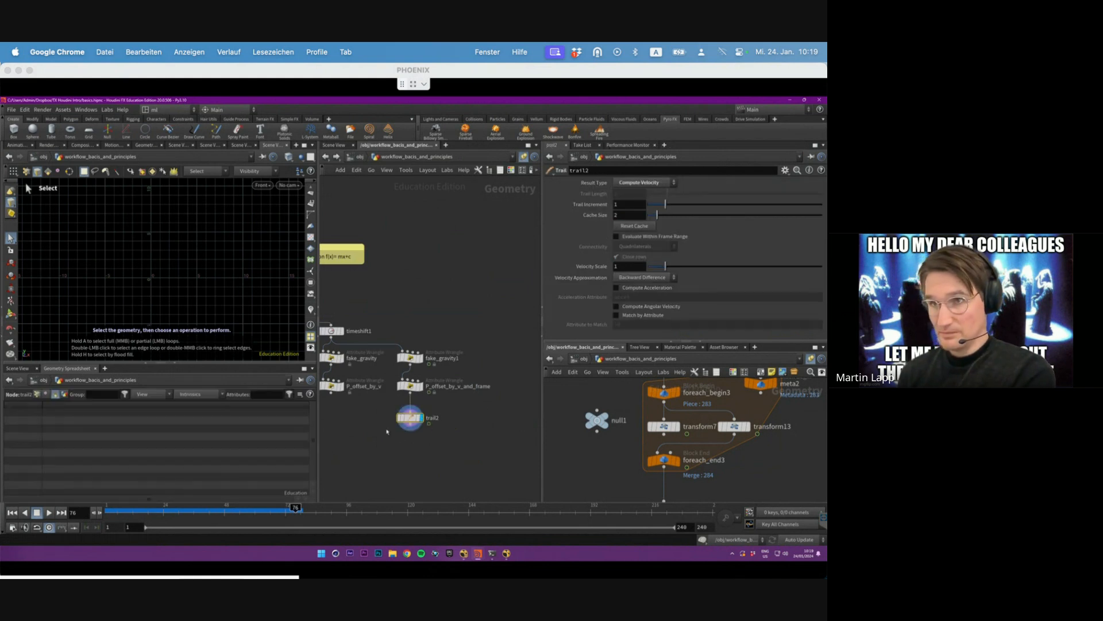
{"action": "left_click_drag", "start_coordinate": [120, 511], "coordinate": [107, 511]}
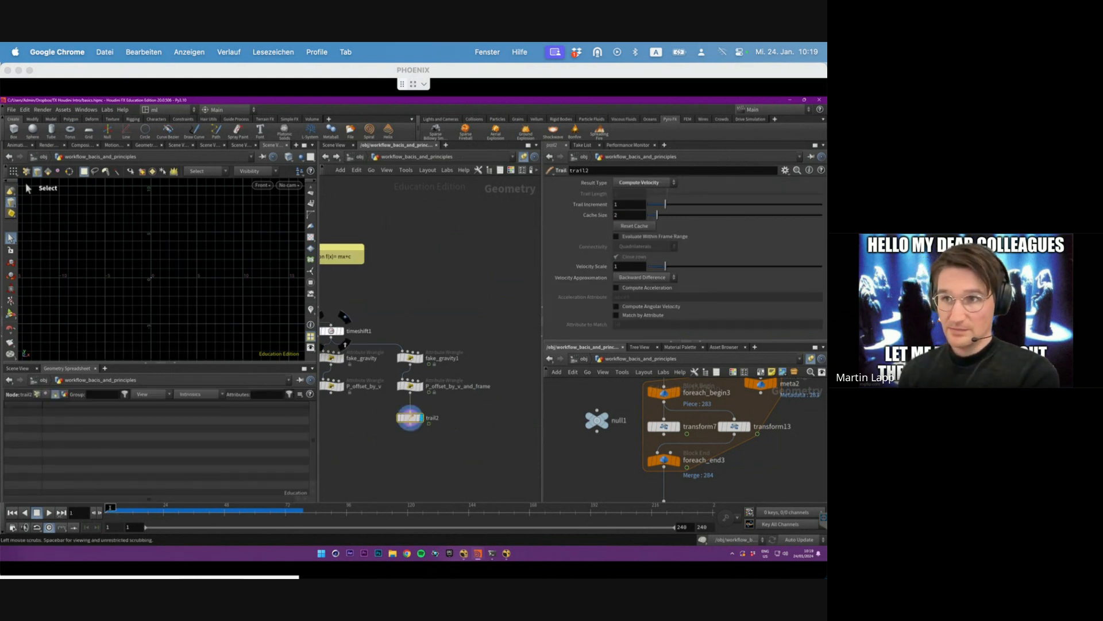
{"action": "left_click", "coordinate": [50, 512]}
{"action": "left_click", "coordinate": [49, 512]}
{"action": "key", "text": "space"}
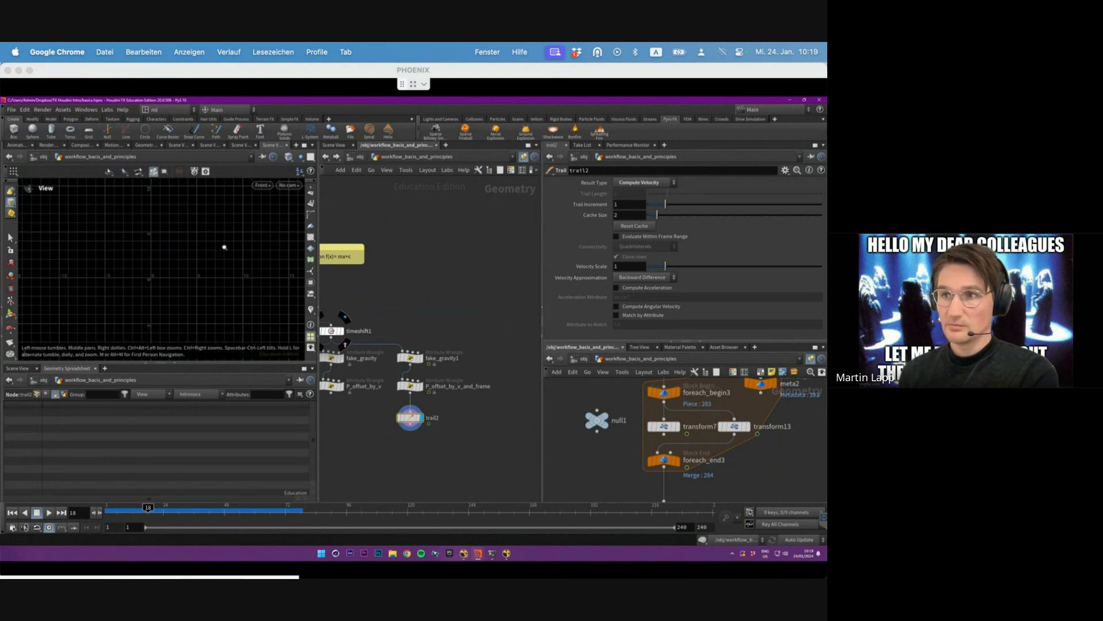
{"action": "right_click_drag", "start_coordinate": [225, 247], "coordinate": [222, 333]}
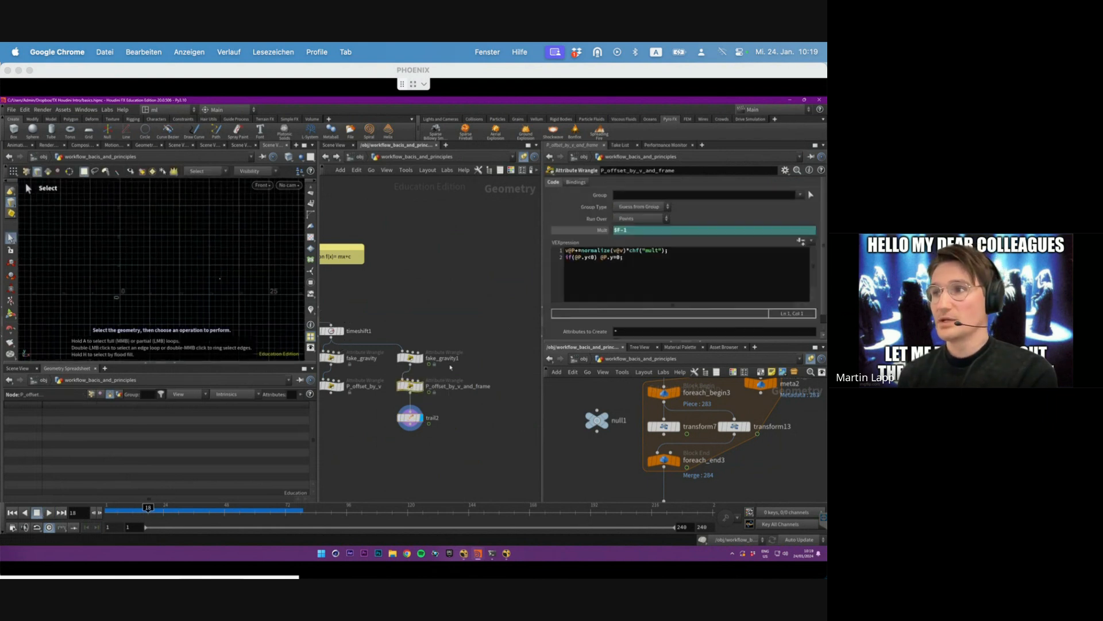
- Examine the VEX code of fake_gravity1 and P_offset_by_v_and_frame as the wrangle counterpart to the simulation
{"action": "left_click", "coordinate": [409, 358]}
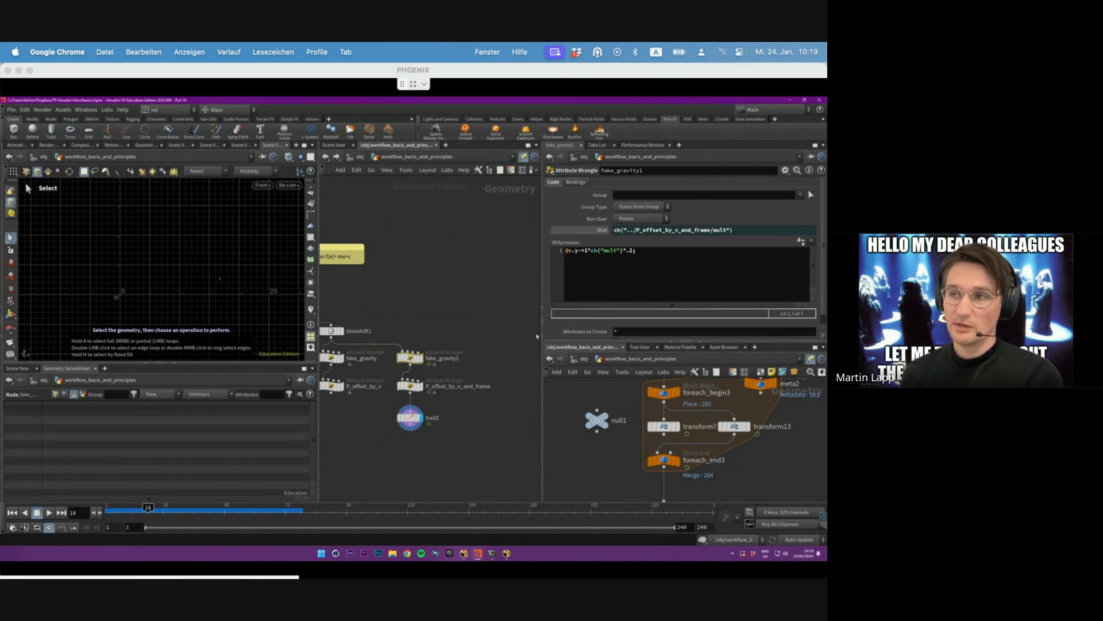
{"action": "left_click", "coordinate": [410, 385]}
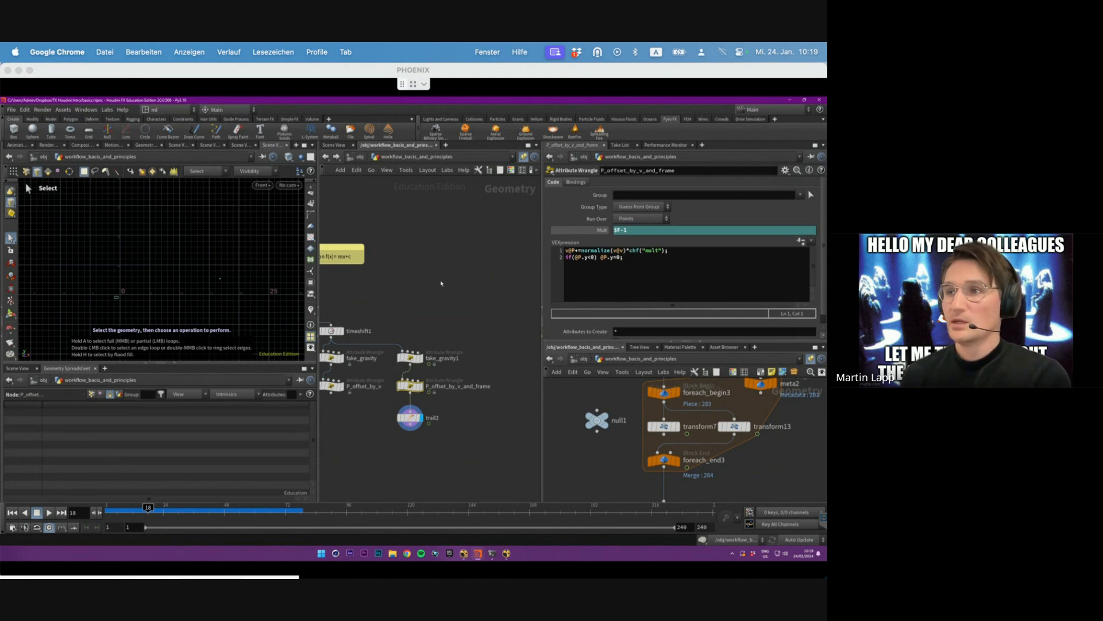
{"action": "scroll", "coordinate": [441, 283], "scroll_direction": "down", "scroll_amount": 3}
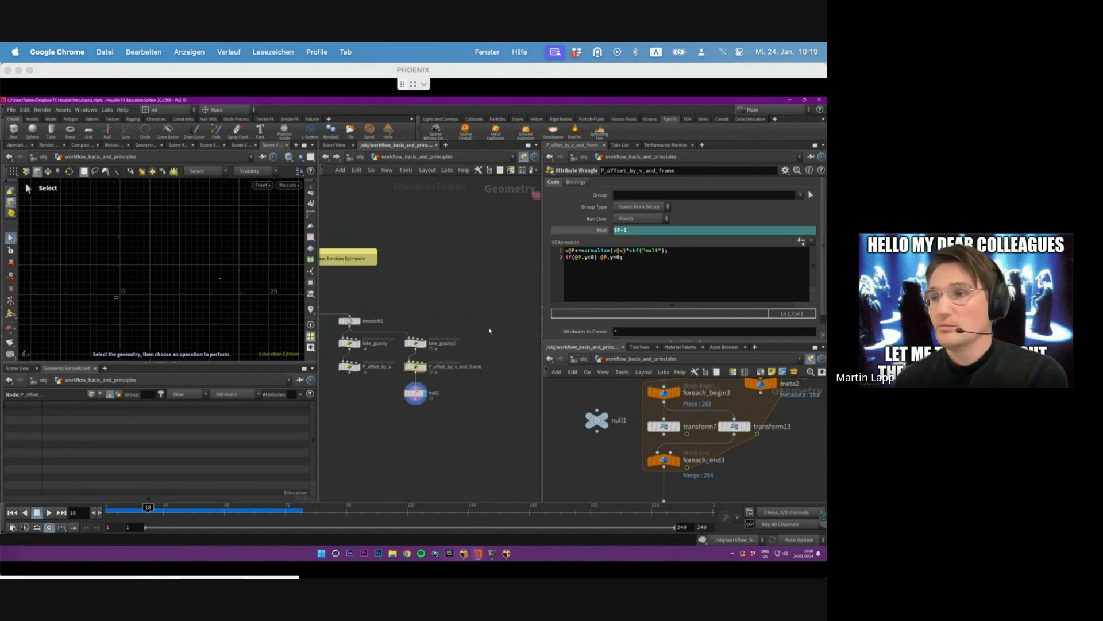
{"action": "scroll", "coordinate": [489, 331], "scroll_direction": "down", "scroll_amount": 5}
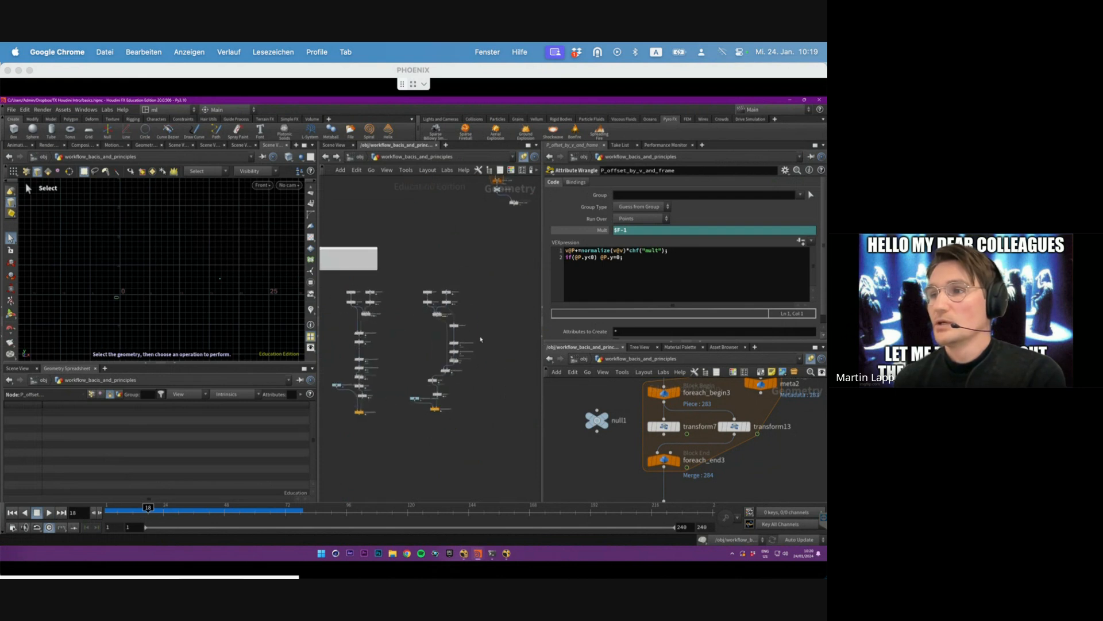
{"action": "middle_click", "coordinate": [448, 354]}
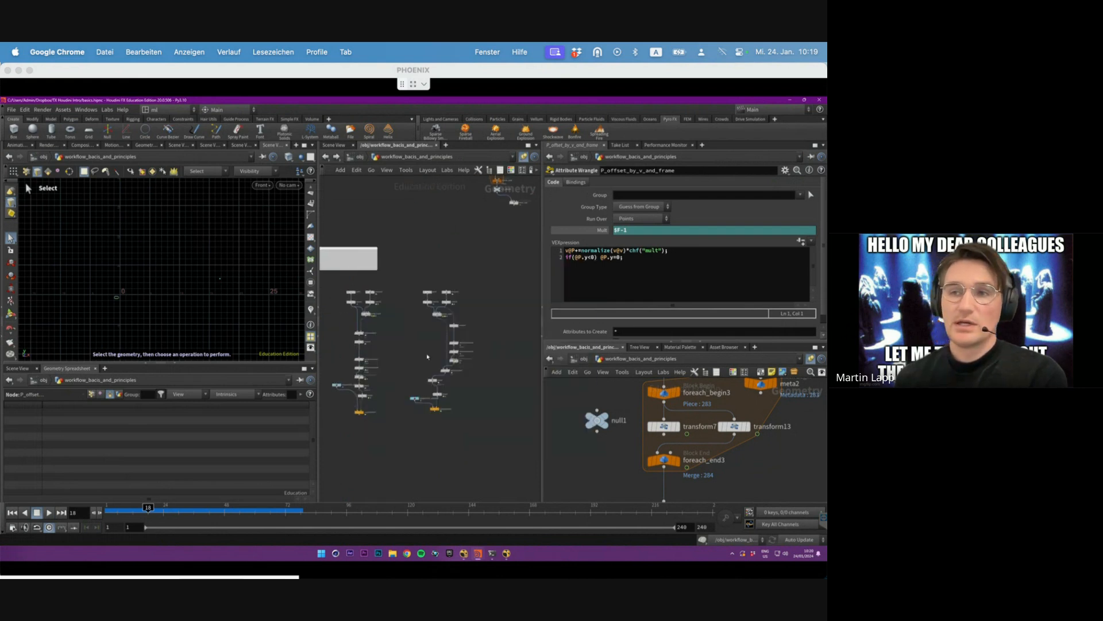
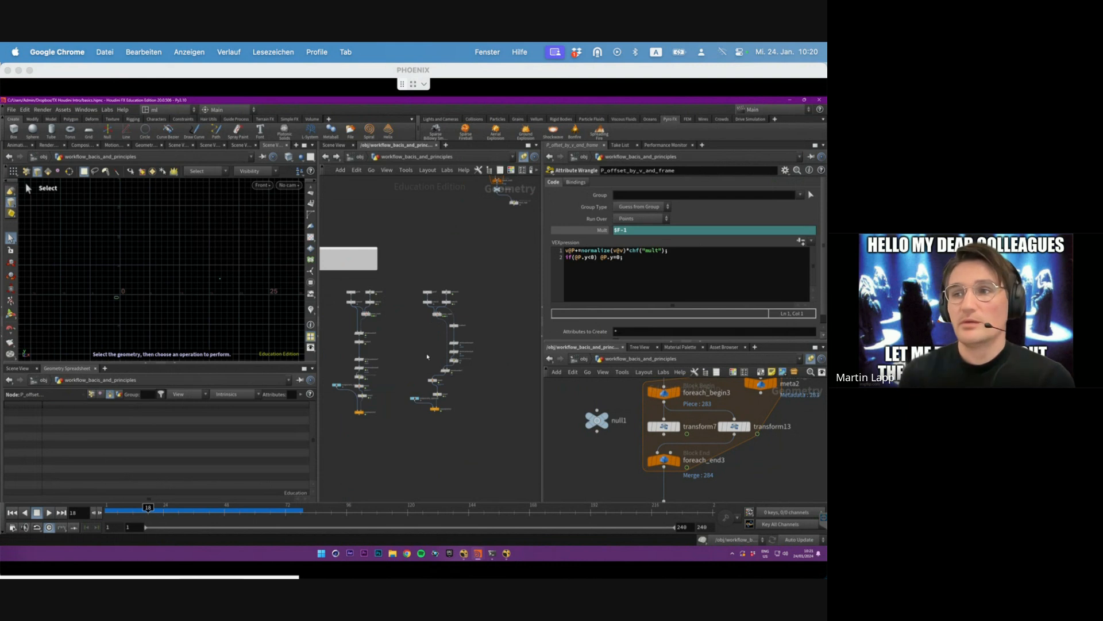
- Find the solvers section of the network, switch the viewport to perspective and display grid4
{"action": "scroll", "coordinate": [496, 326], "scroll_direction": "up", "scroll_amount": 3}
{"action": "scroll", "coordinate": [496, 323], "scroll_direction": "down", "scroll_amount": 3}
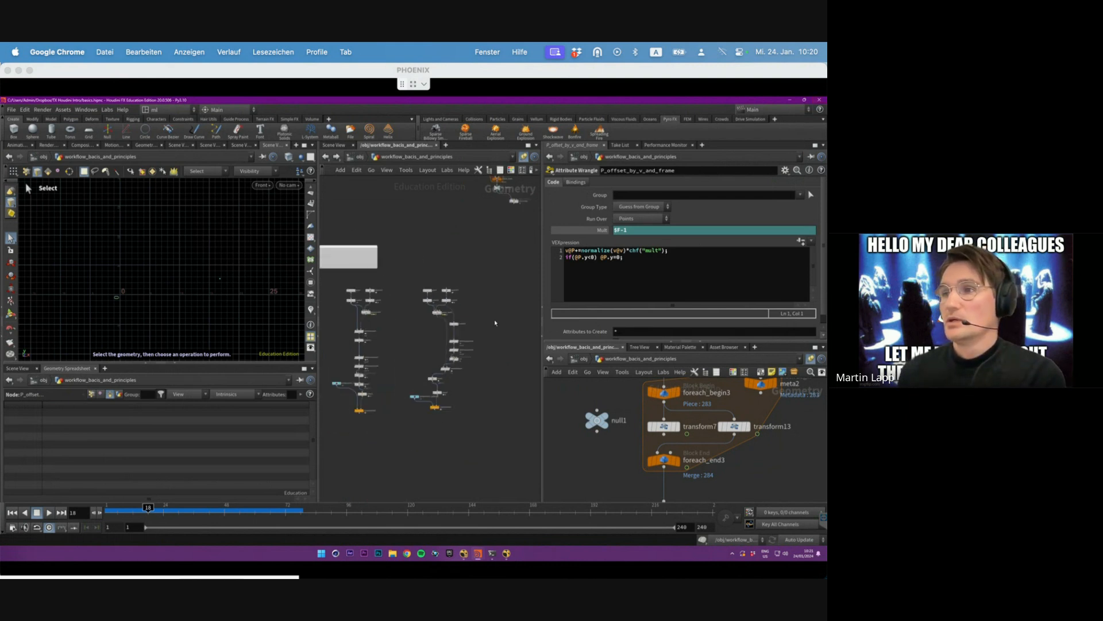
{"action": "scroll", "coordinate": [495, 325], "scroll_direction": "down", "scroll_amount": 6}
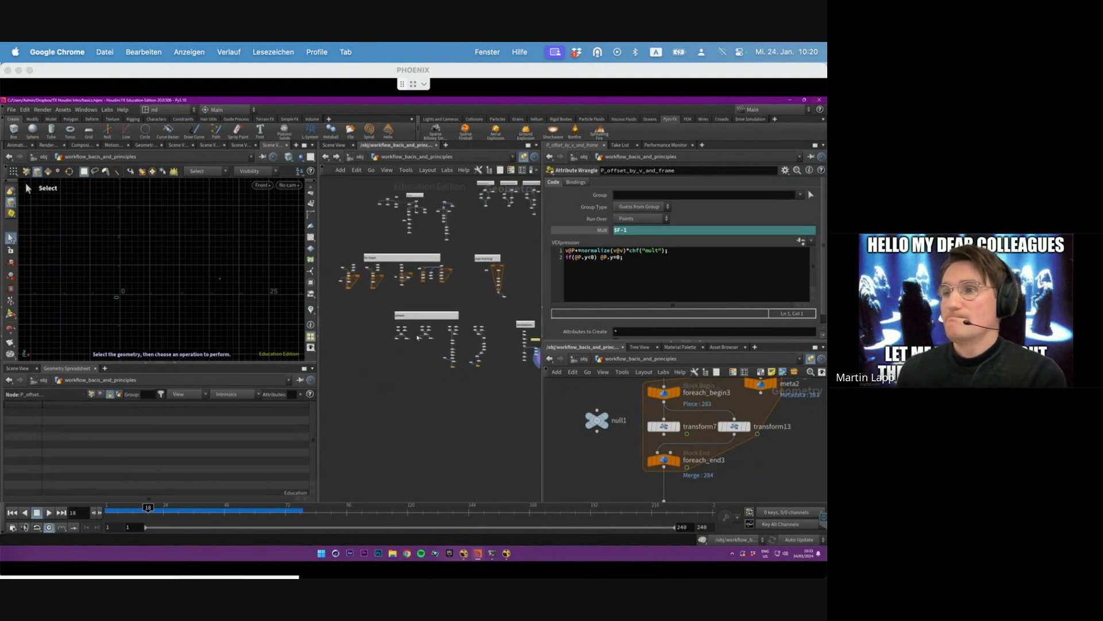
{"action": "scroll", "coordinate": [418, 338], "scroll_direction": "up", "scroll_amount": 5}
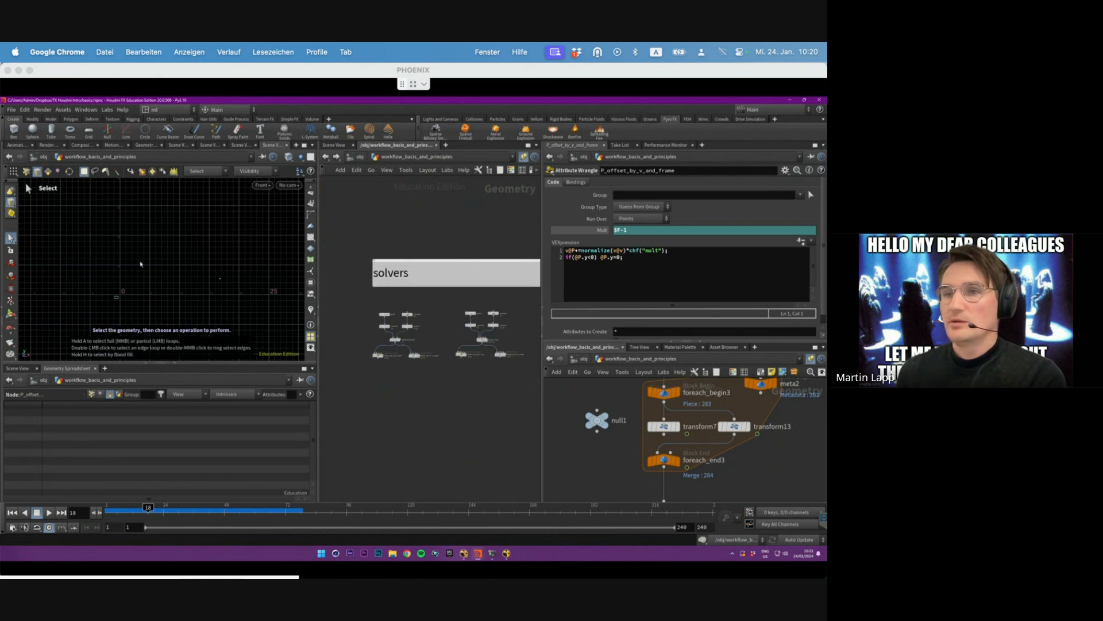
{"action": "key", "text": "space+1"}
{"action": "scroll", "coordinate": [377, 325], "scroll_direction": "down", "scroll_amount": 3}
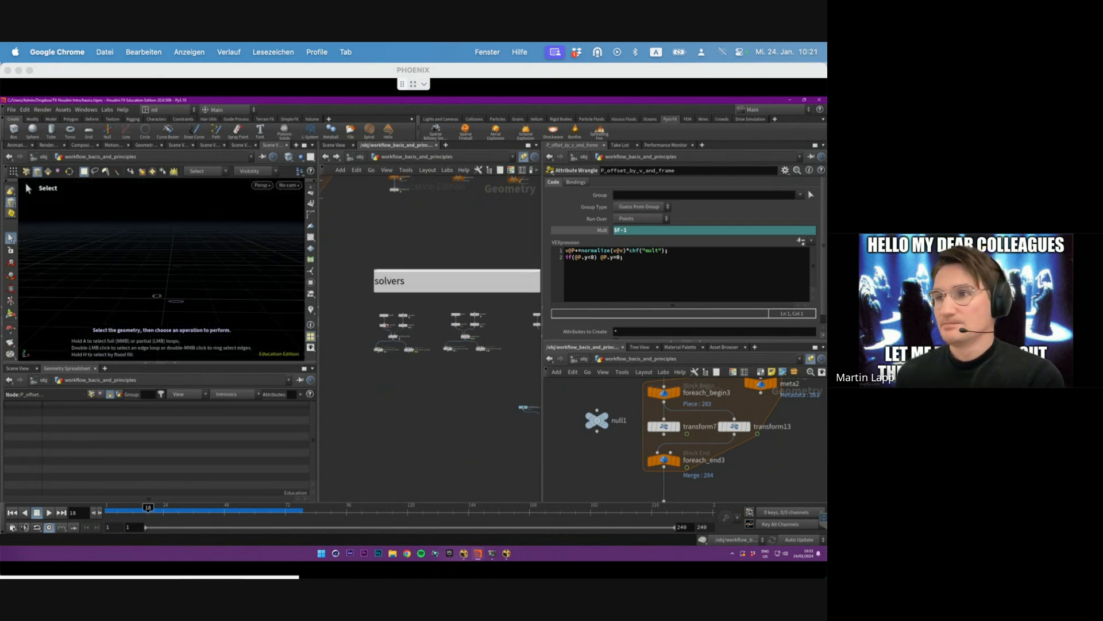
{"action": "scroll", "coordinate": [393, 325], "scroll_direction": "up", "scroll_amount": 4}
{"action": "scroll", "coordinate": [392, 325], "scroll_direction": "up", "scroll_amount": 3}
{"action": "left_click", "coordinate": [361, 306]}
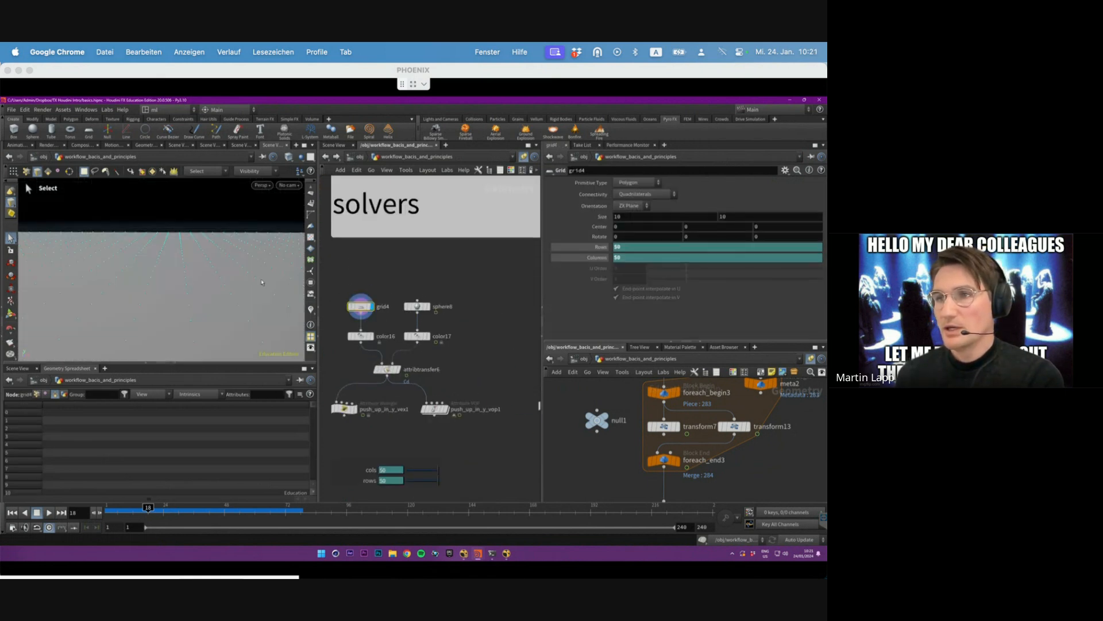
- Clear the blue overlay from grid4 in the viewport and show the grid shaded with its wireframe
{"action": "left_click_drag", "start_coordinate": [214, 277], "coordinate": [247, 308], "text": "alt"}
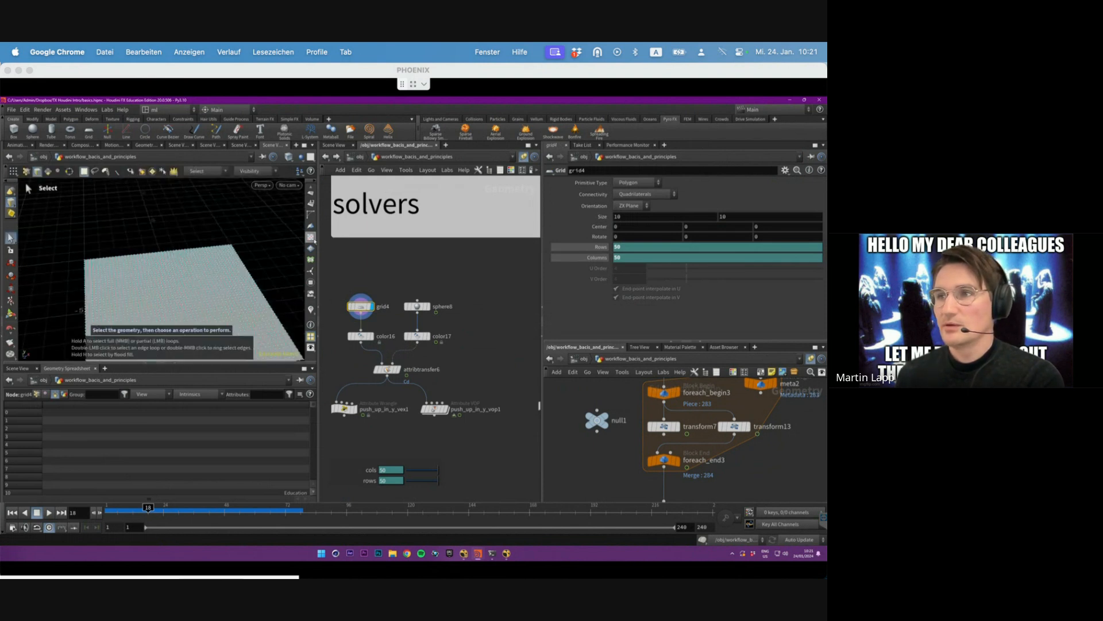
{"action": "scroll", "coordinate": [313, 256], "scroll_direction": "up", "scroll_amount": 5}
{"action": "left_click", "coordinate": [311, 322]}
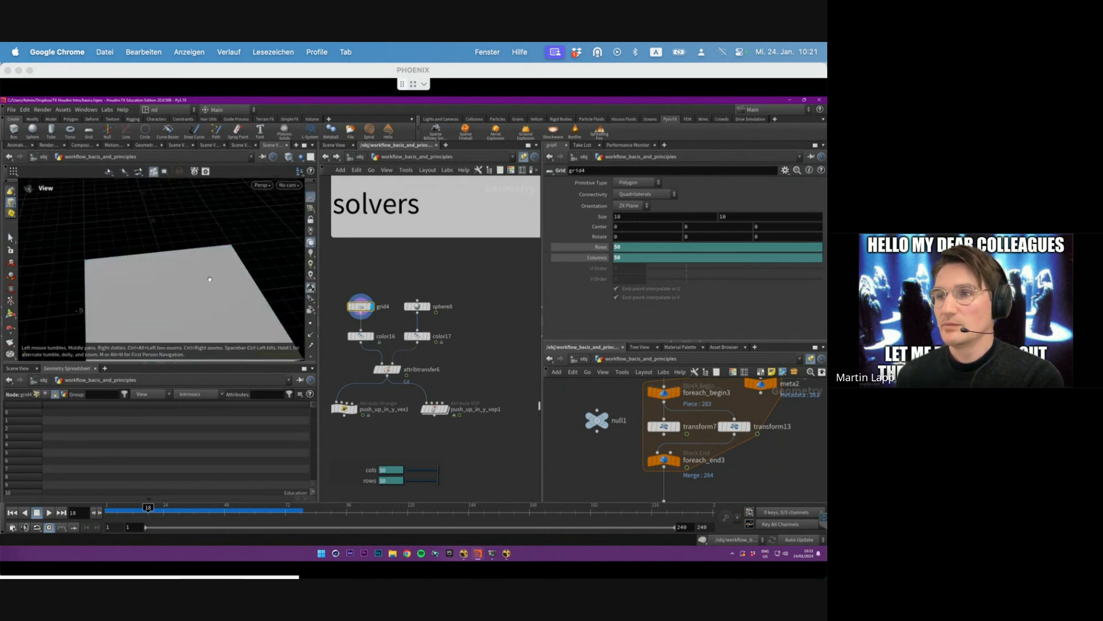
{"action": "middle_click_drag", "start_coordinate": [210, 281], "coordinate": [209, 239], "text": "alt"}
{"action": "key", "text": "s"}
- Display color16 to view the grid with its constant black point color
{"action": "left_click", "coordinate": [361, 336]}
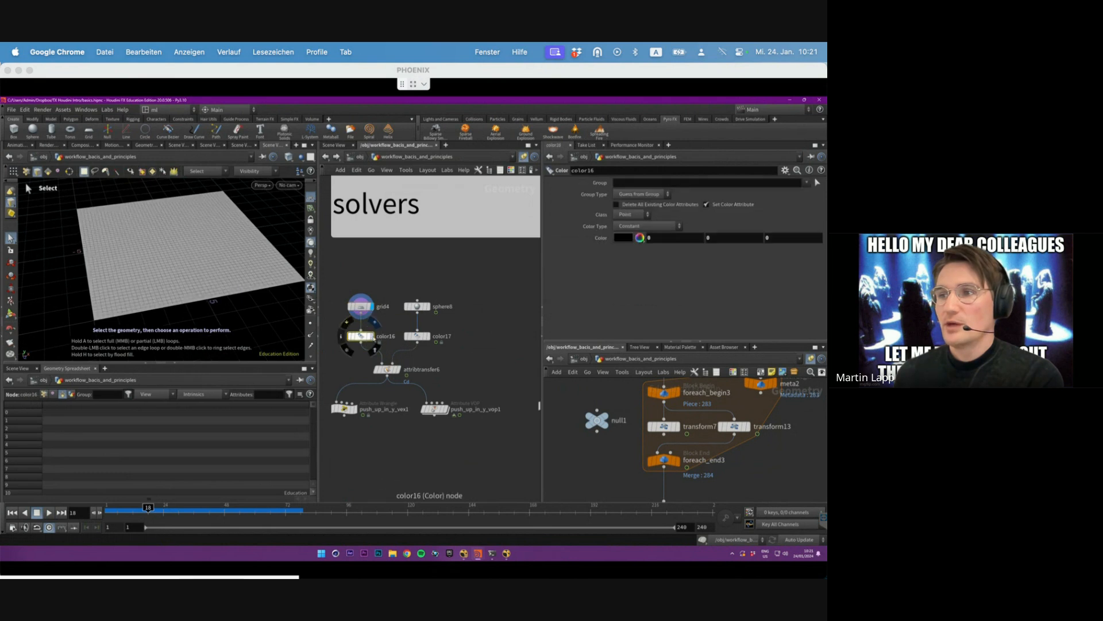
{"action": "left_click", "coordinate": [373, 337]}
{"action": "mouse_move", "coordinate": [224, 245]}
{"action": "left_mouse_down", "text": "alt"}
{"action": "mouse_move", "coordinate": [225, 262]}
{"action": "mouse_move", "coordinate": [222, 248]}
{"action": "left_mouse_up", "text": "alt"}
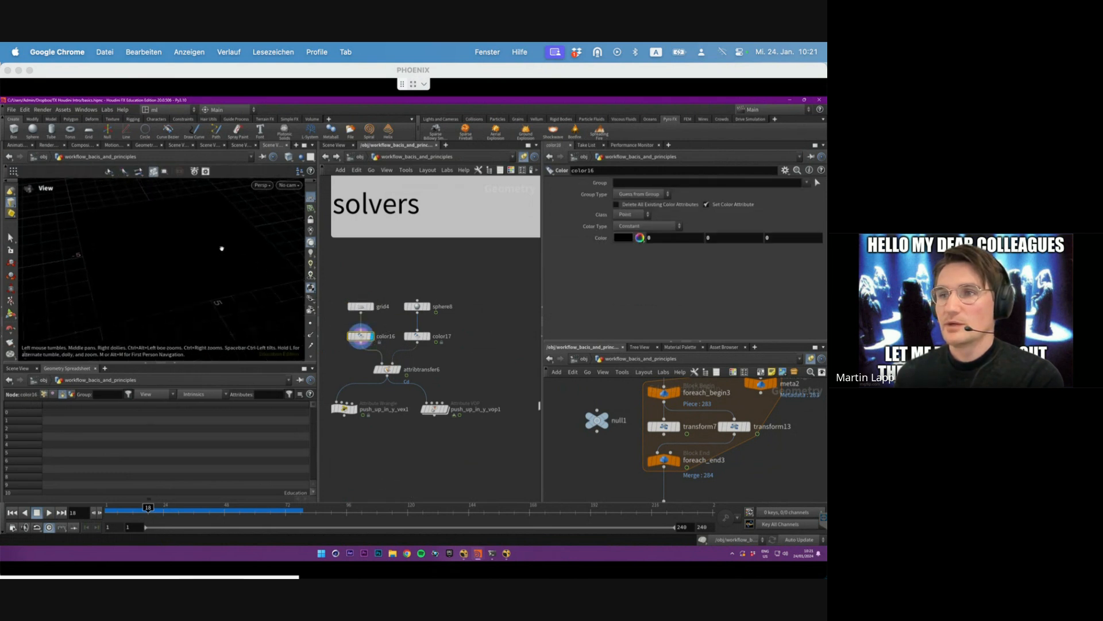
- Display sphere8, color17 and attribtransfer6 in turn, and play the transferred color on the grid from the first frame
{"action": "left_click", "coordinate": [417, 307]}
{"action": "left_click", "coordinate": [428, 306]}
{"action": "left_click", "coordinate": [417, 336]}
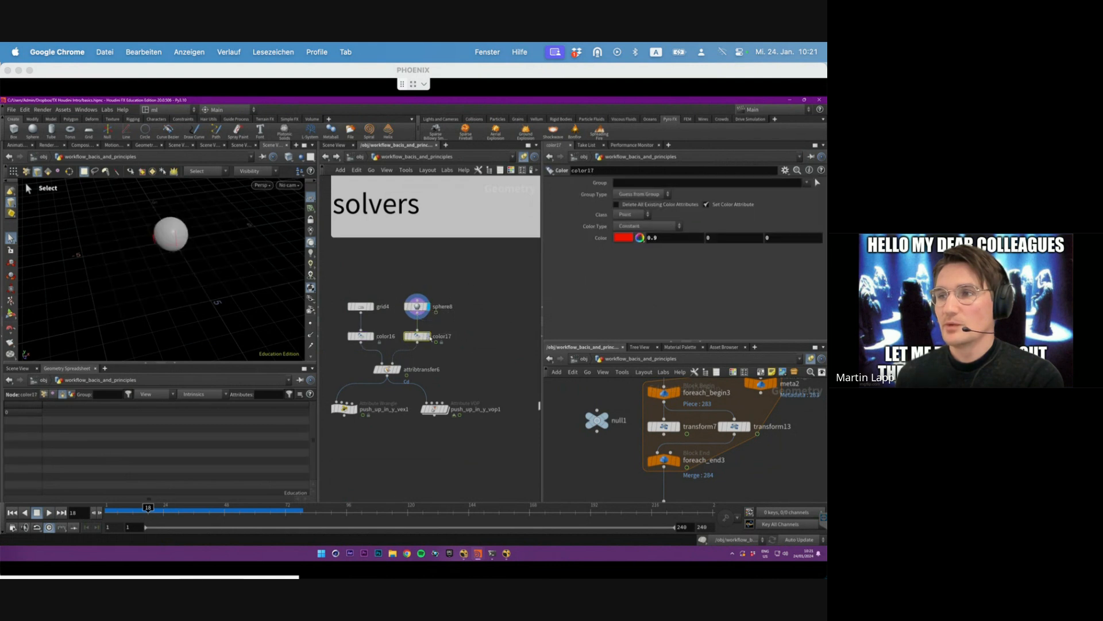
{"action": "left_click", "coordinate": [428, 337]}
{"action": "left_click", "coordinate": [397, 369]}
{"action": "left_click", "coordinate": [398, 370]}
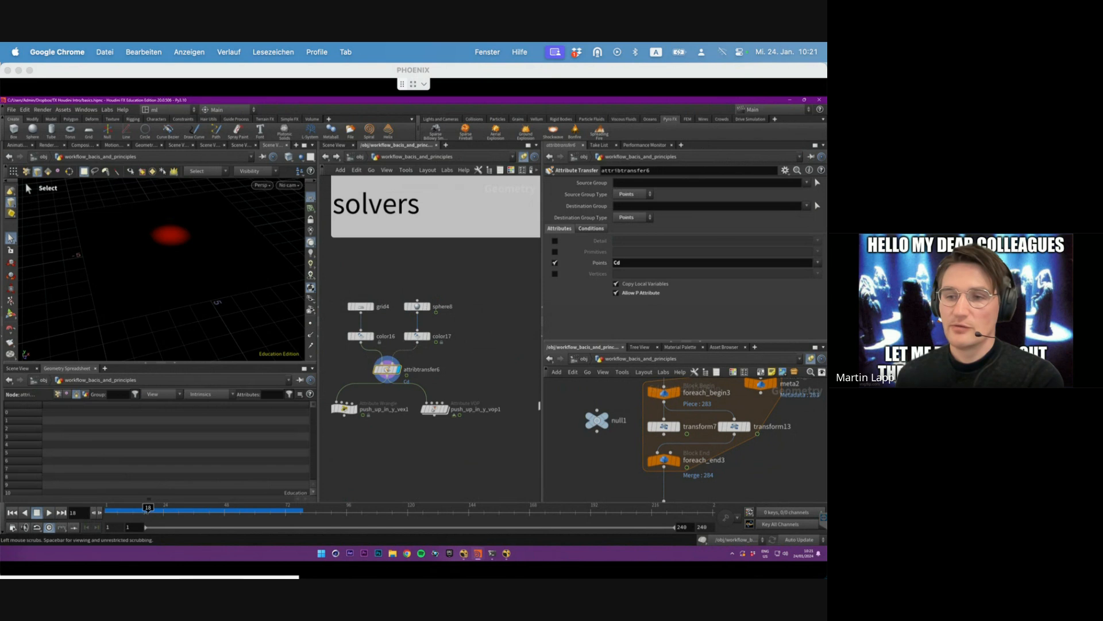
{"action": "left_click_drag", "start_coordinate": [148, 510], "coordinate": [106, 511]}
{"action": "left_click", "coordinate": [48, 513]}
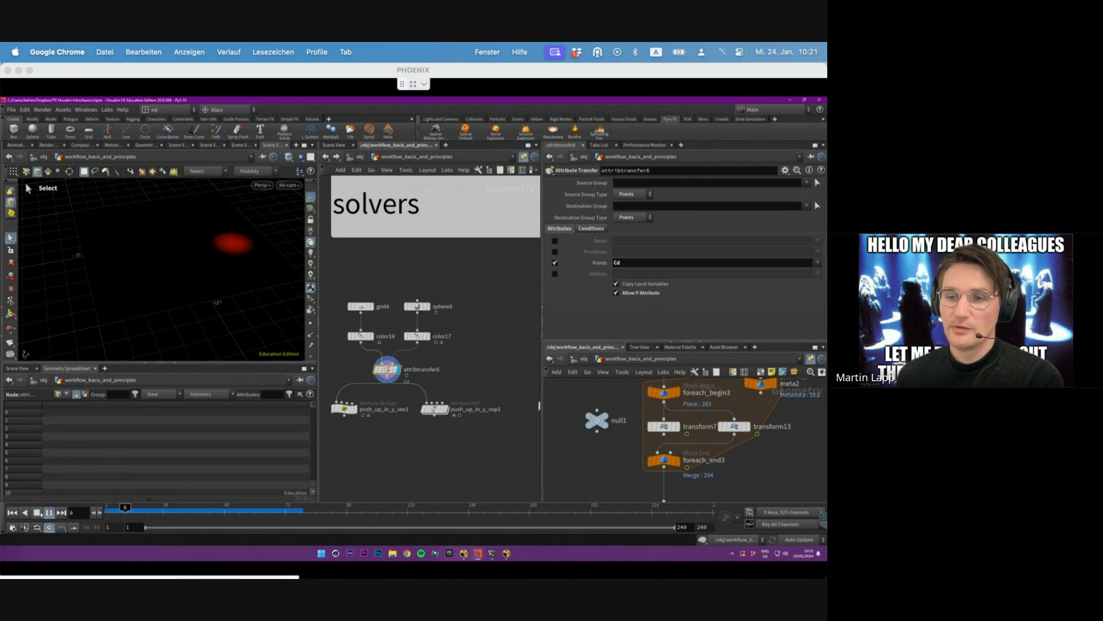
- Inspect the expressions behind sphere8's Center values that drive its movement
{"action": "left_click", "coordinate": [417, 306]}
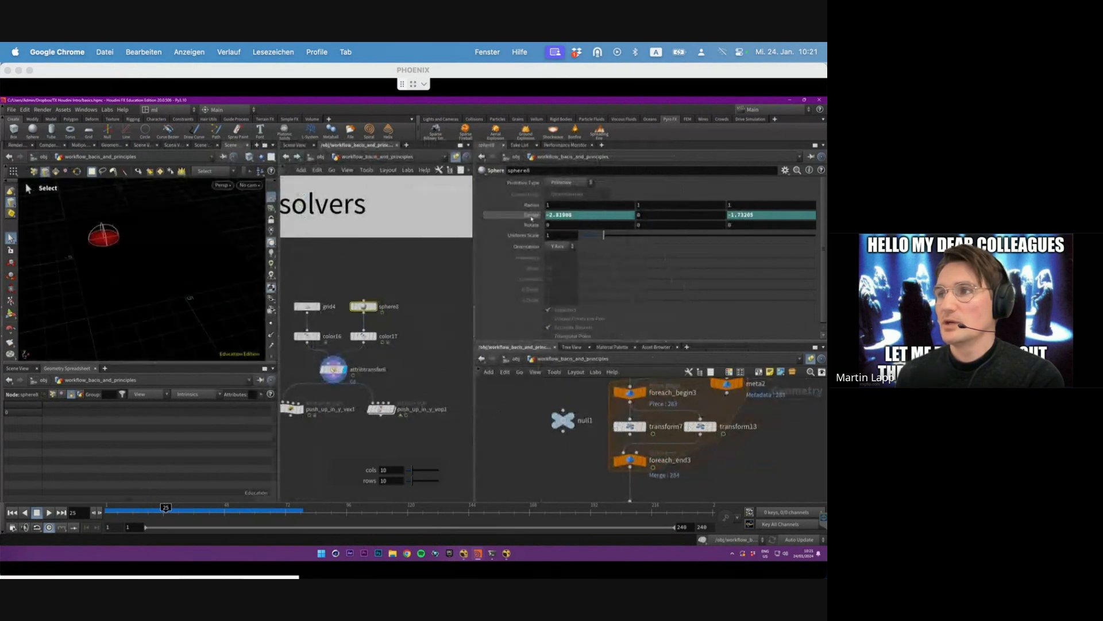
{"action": "left_click", "coordinate": [531, 215]}
{"action": "left_click_drag", "start_coordinate": [595, 215], "coordinate": [546, 215]}
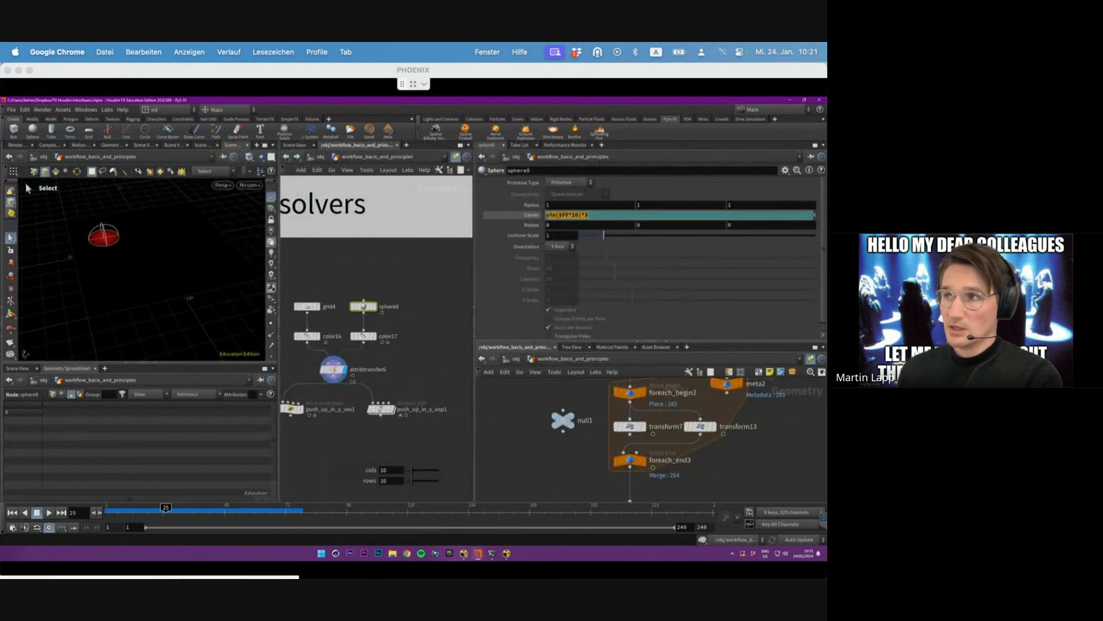
{"action": "key", "text": "Return"}
{"action": "left_click", "coordinate": [531, 215]}
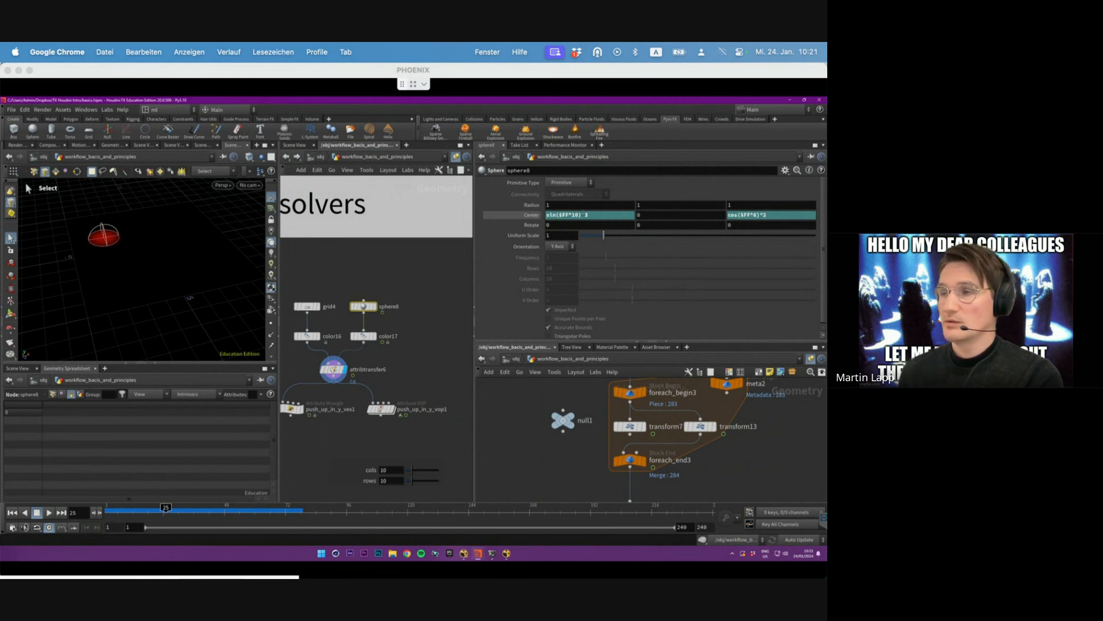
{"action": "left_click", "coordinate": [436, 353]}
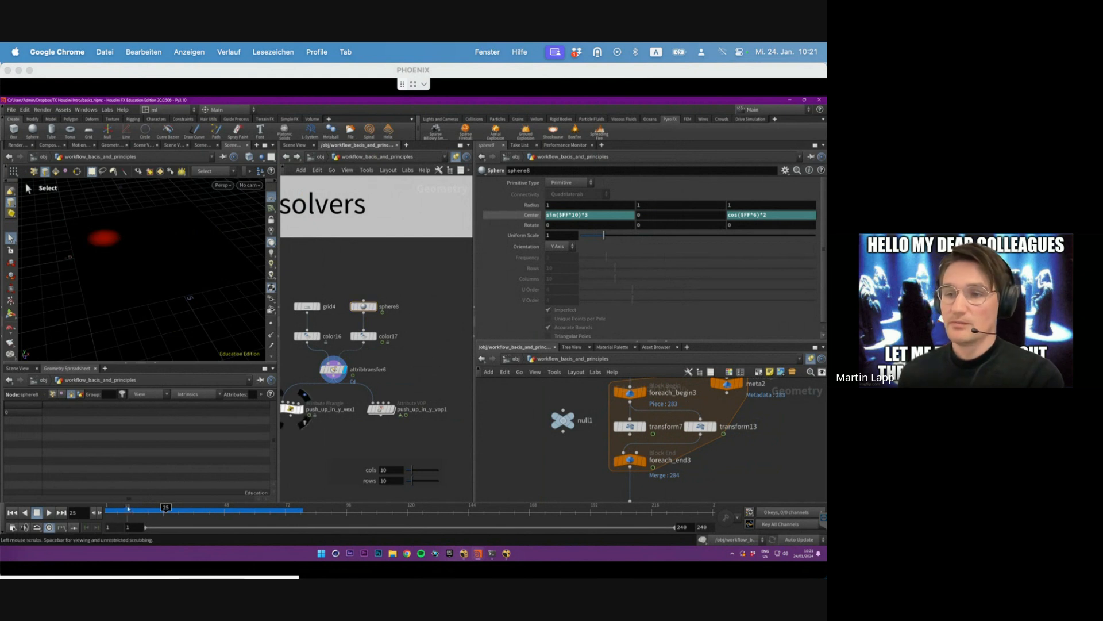
- Play the timeline to watch the transferred red spot move over the grid from several angles, then stop playback
{"action": "left_click", "coordinate": [12, 512]}
{"action": "left_click", "coordinate": [47, 511]}
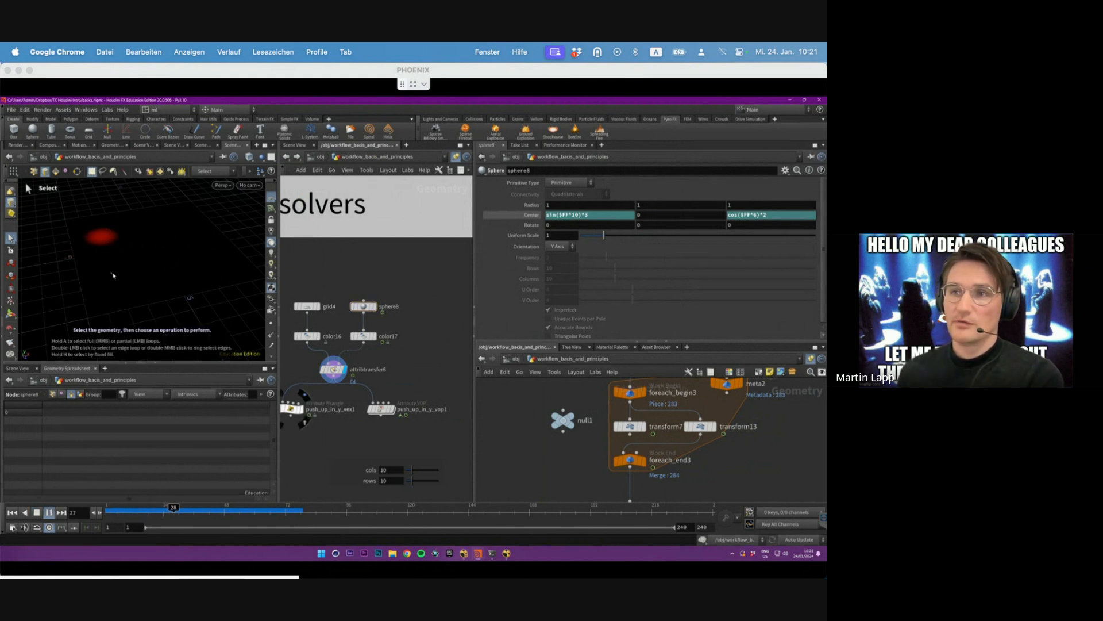
{"action": "right_click_drag", "start_coordinate": [118, 273], "coordinate": [162, 253], "text": "alt"}
{"action": "left_click_drag", "start_coordinate": [162, 253], "coordinate": [170, 266], "text": "alt"}
{"action": "right_click_drag", "start_coordinate": [170, 266], "coordinate": [200, 266], "text": "alt"}
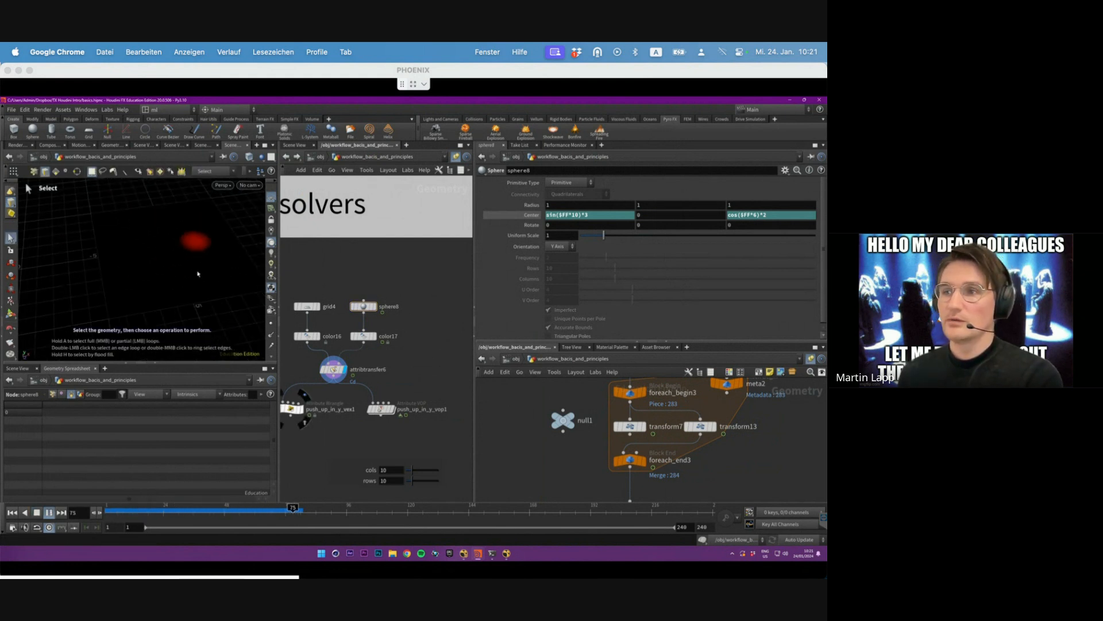
{"action": "middle_click_drag", "start_coordinate": [397, 370], "coordinate": [406, 357]}
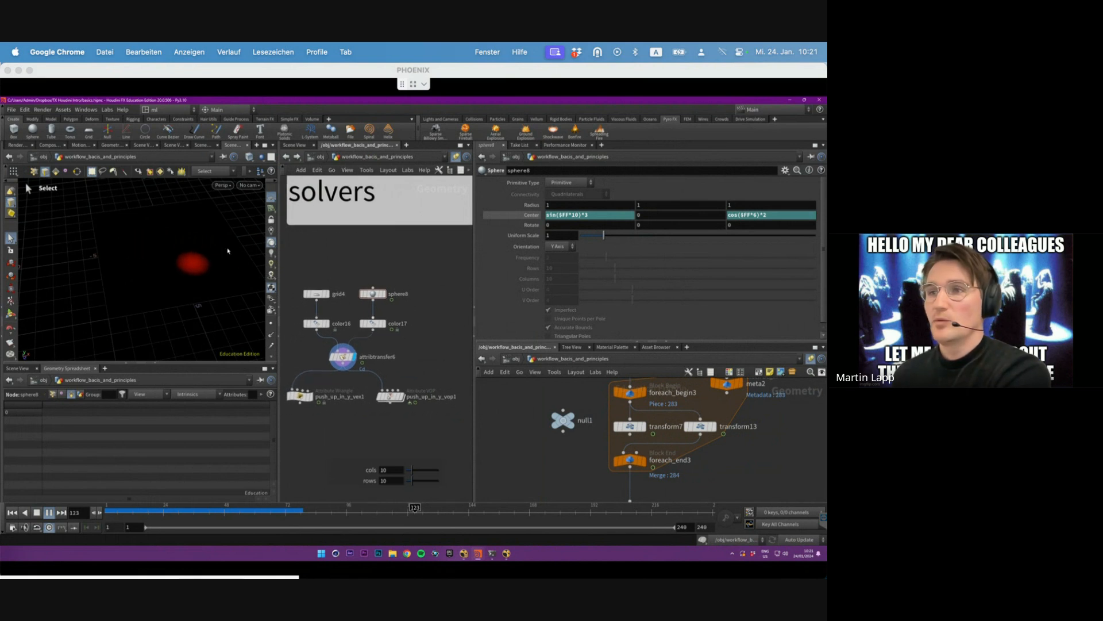
{"action": "key", "text": "Up"}
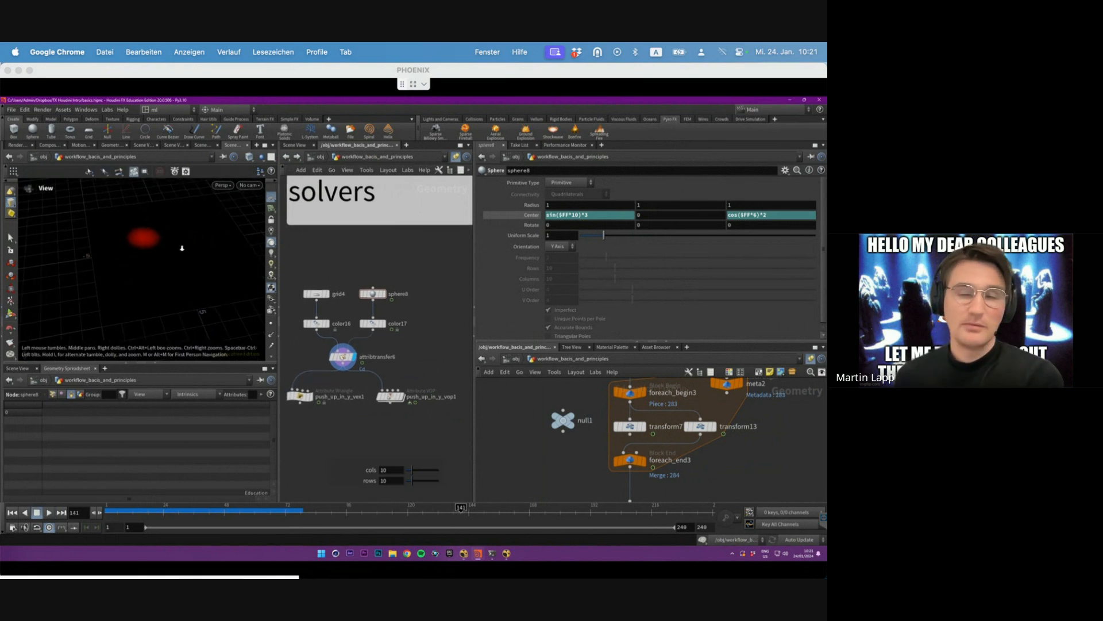
{"action": "right_click_drag", "start_coordinate": [180, 247], "coordinate": [203, 256], "text": "alt"}
{"action": "left_click_drag", "start_coordinate": [331, 428], "coordinate": [309, 391]}
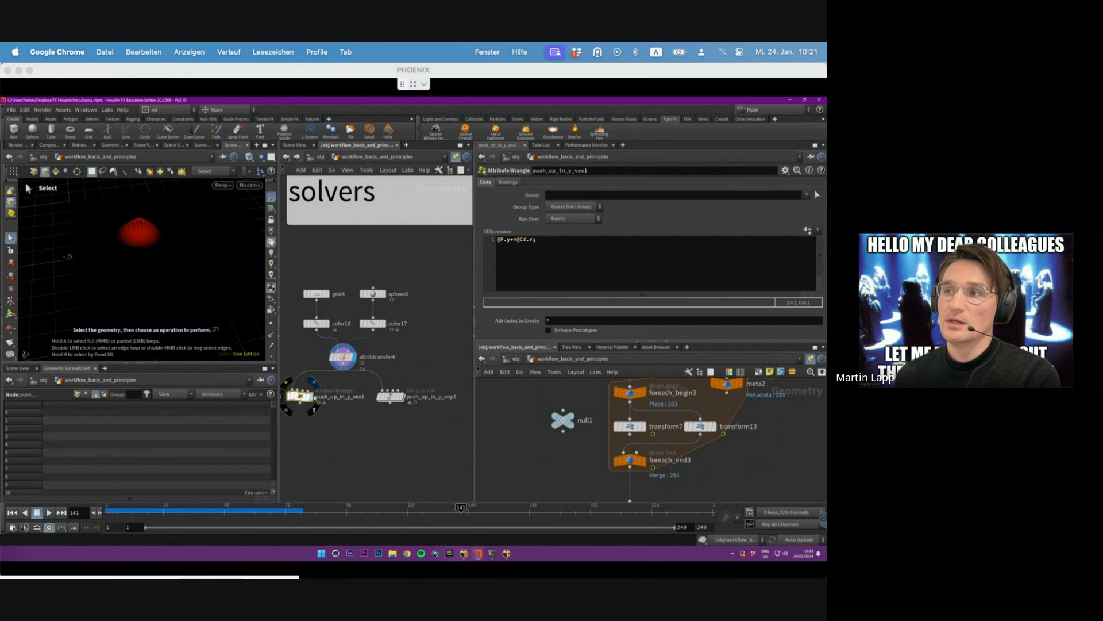
{"action": "left_click", "coordinate": [311, 397]}
{"action": "left_click", "coordinate": [512, 241]}
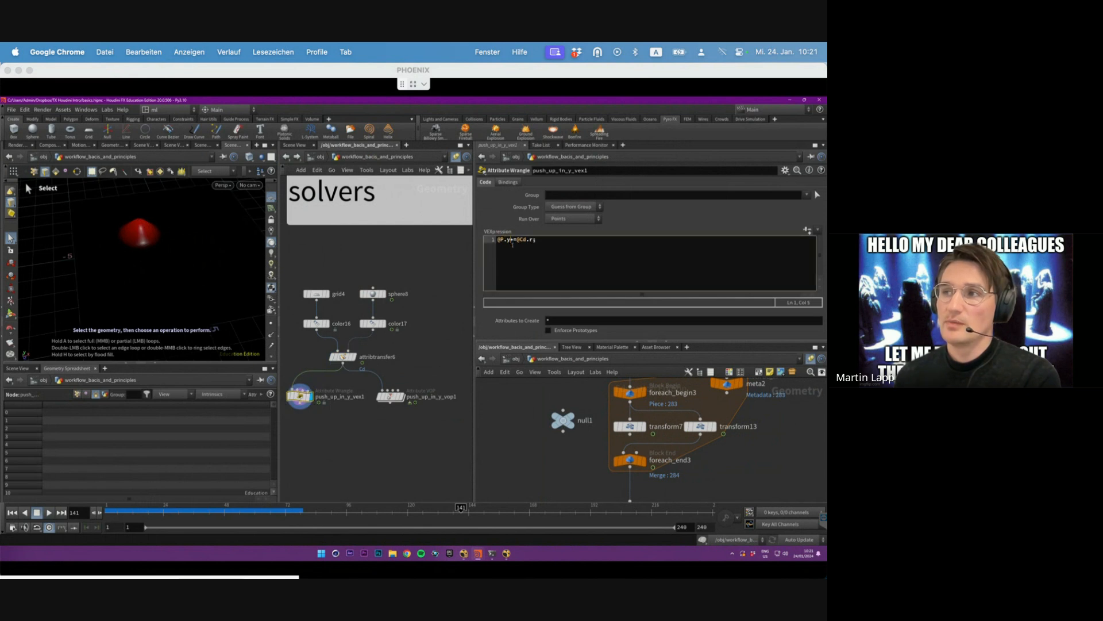
{"action": "type", "text": "+"}
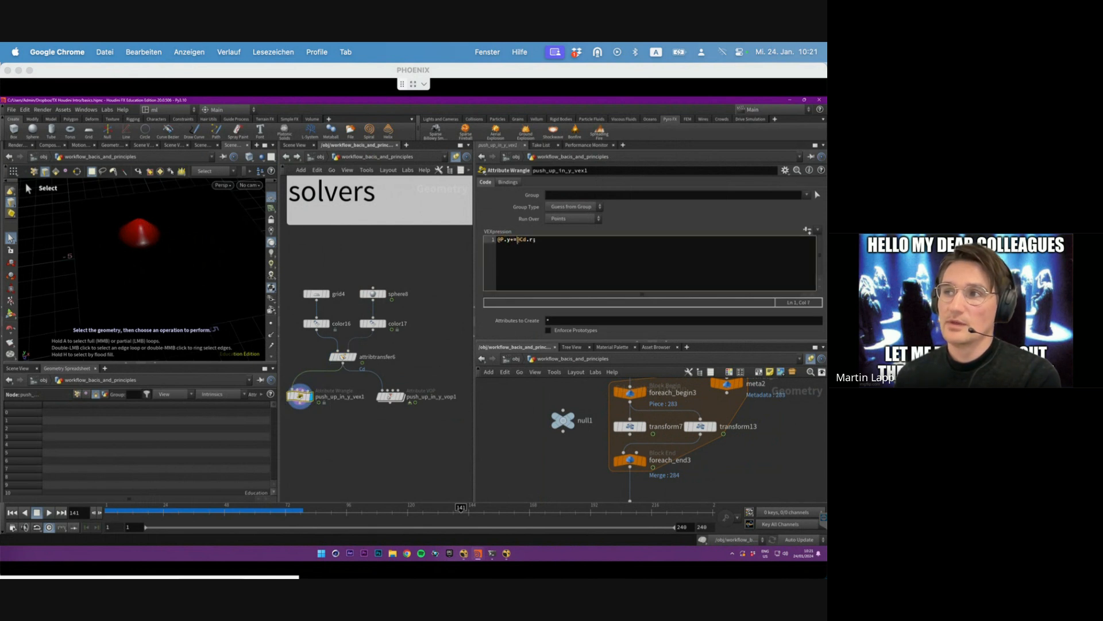
{"action": "left_click_drag", "start_coordinate": [533, 241], "coordinate": [530, 240]}
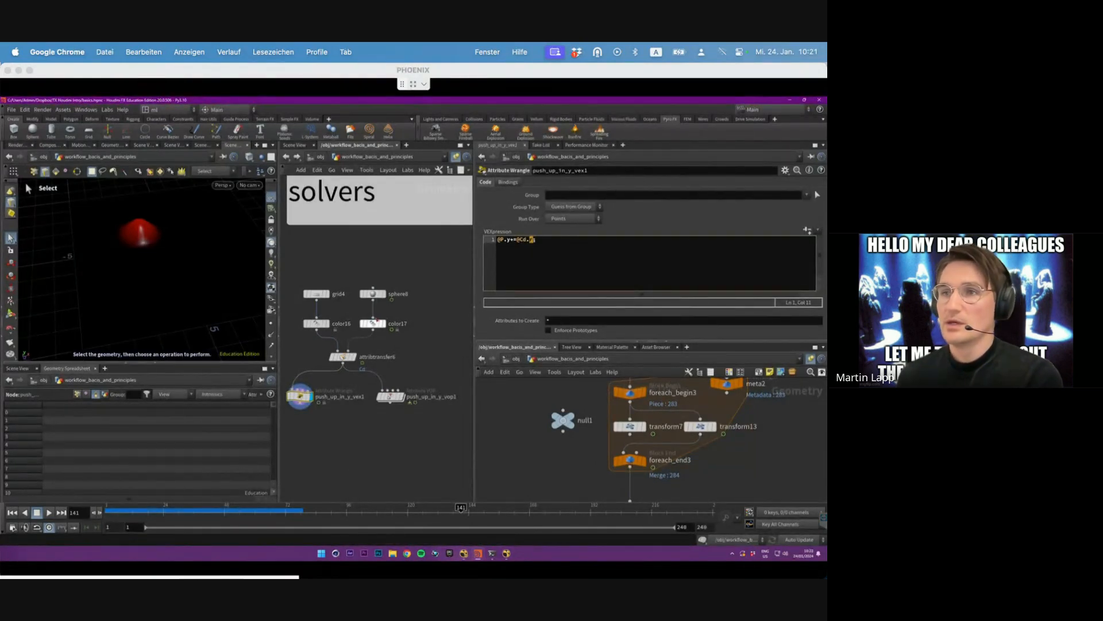
- Play the push_up_in_y_vex1 displacement from the first frame with the grid shaded, then stop playback
{"action": "left_click_drag", "start_coordinate": [167, 234], "coordinate": [216, 224], "text": "alt"}
{"action": "key", "text": "s"}
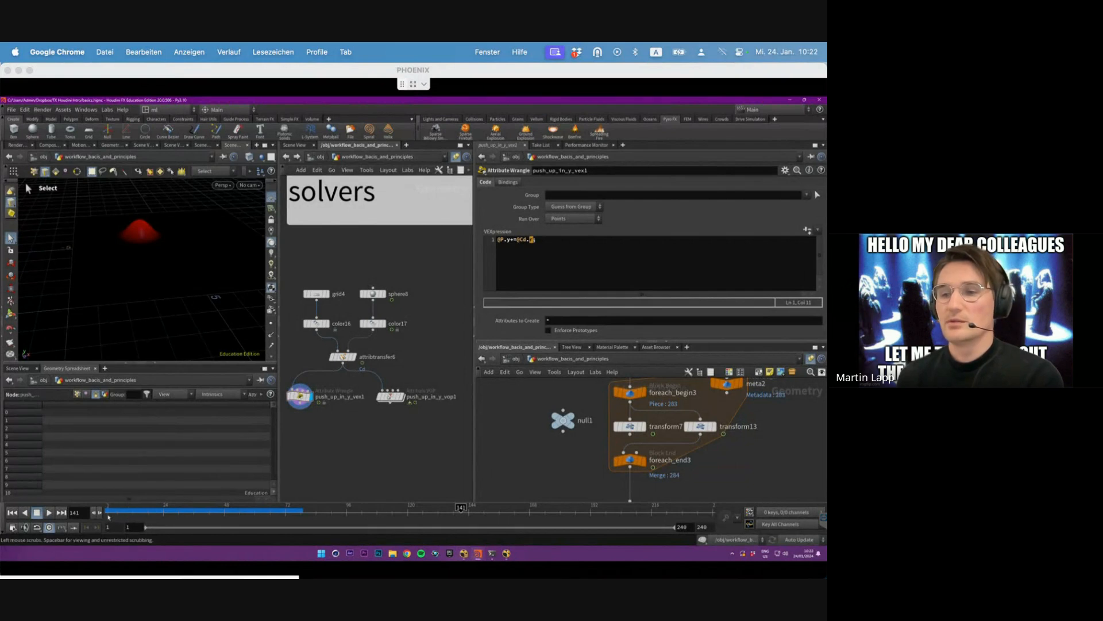
{"action": "left_click", "coordinate": [13, 513]}
{"action": "left_click", "coordinate": [48, 512]}
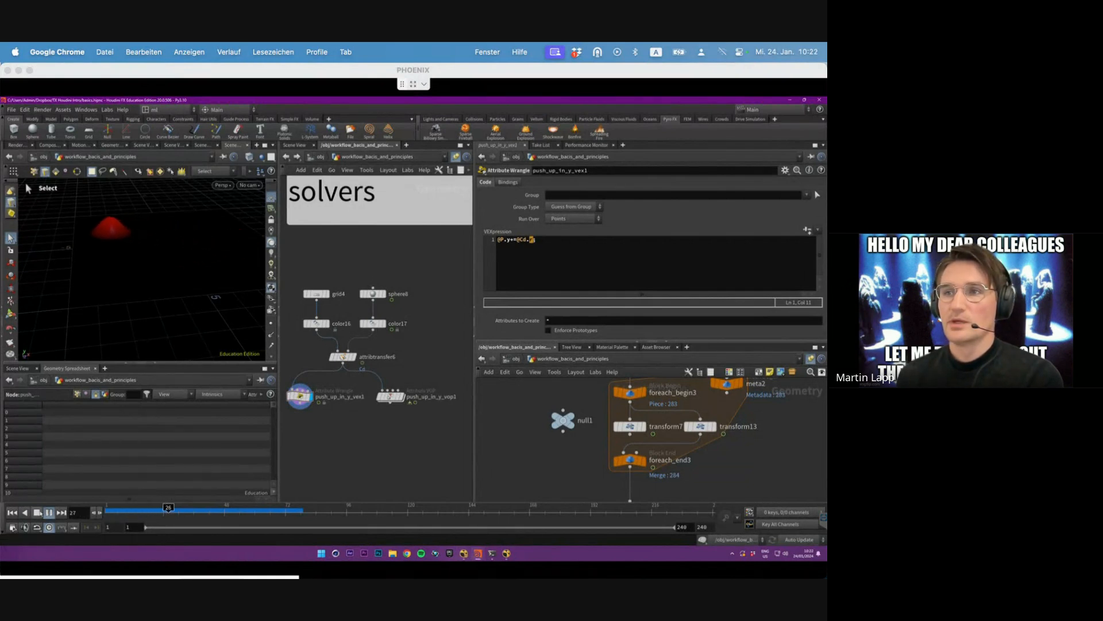
{"action": "left_click", "coordinate": [390, 396]}
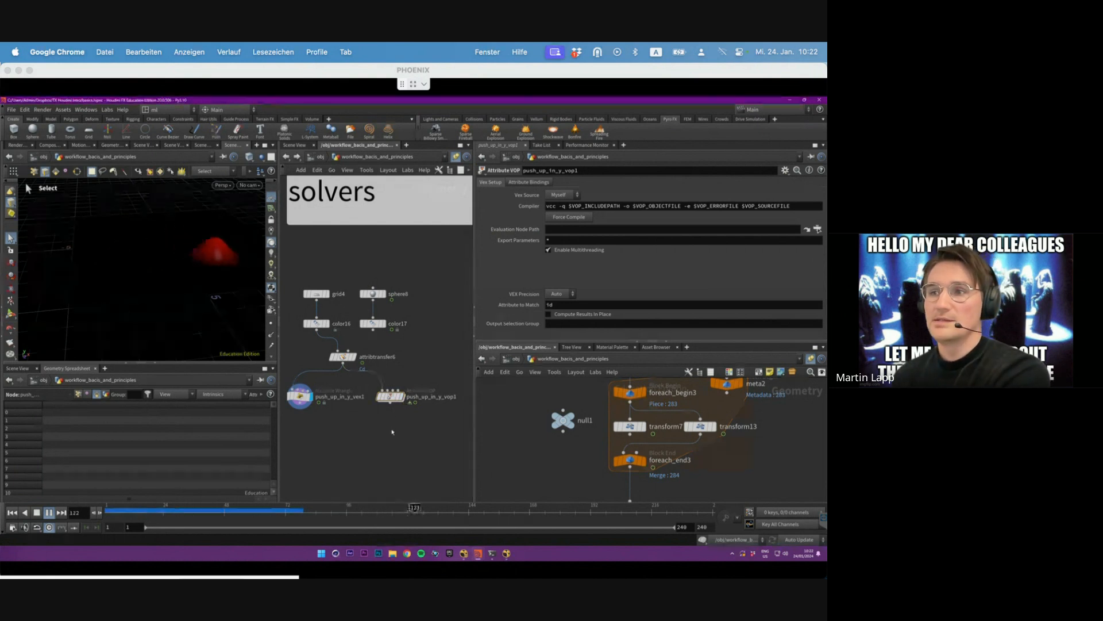
{"action": "key", "text": "Up"}
- Compare the viewport results of push_up_in_y_vop1 and push_up_in_y_vex1, ending with the VOP version displayed
{"action": "left_click", "coordinate": [404, 396]}
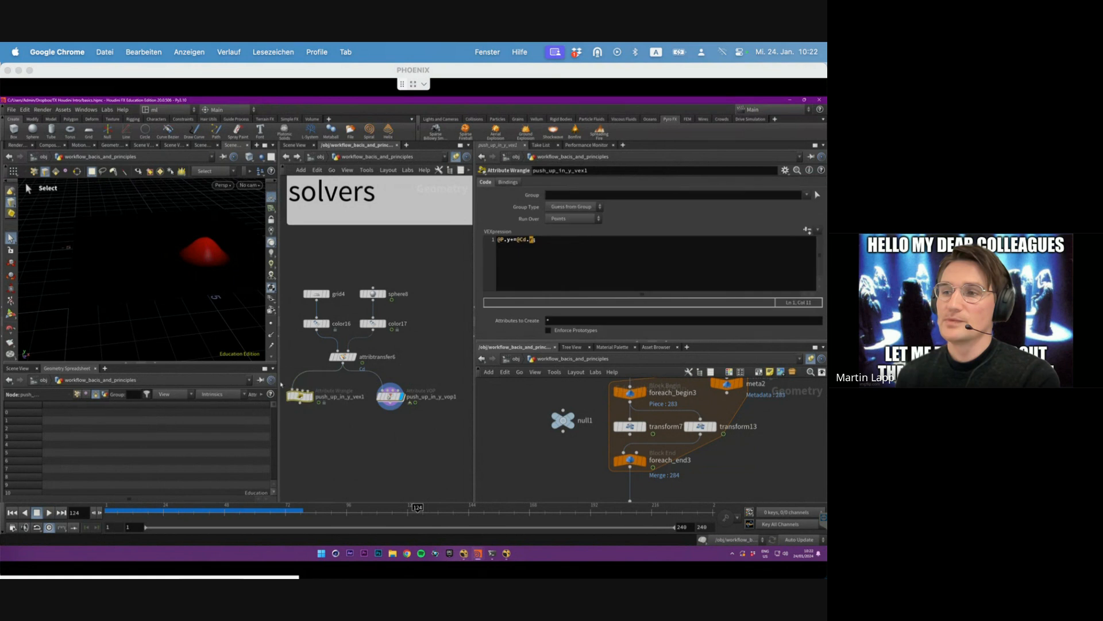
{"action": "left_click", "coordinate": [300, 396]}
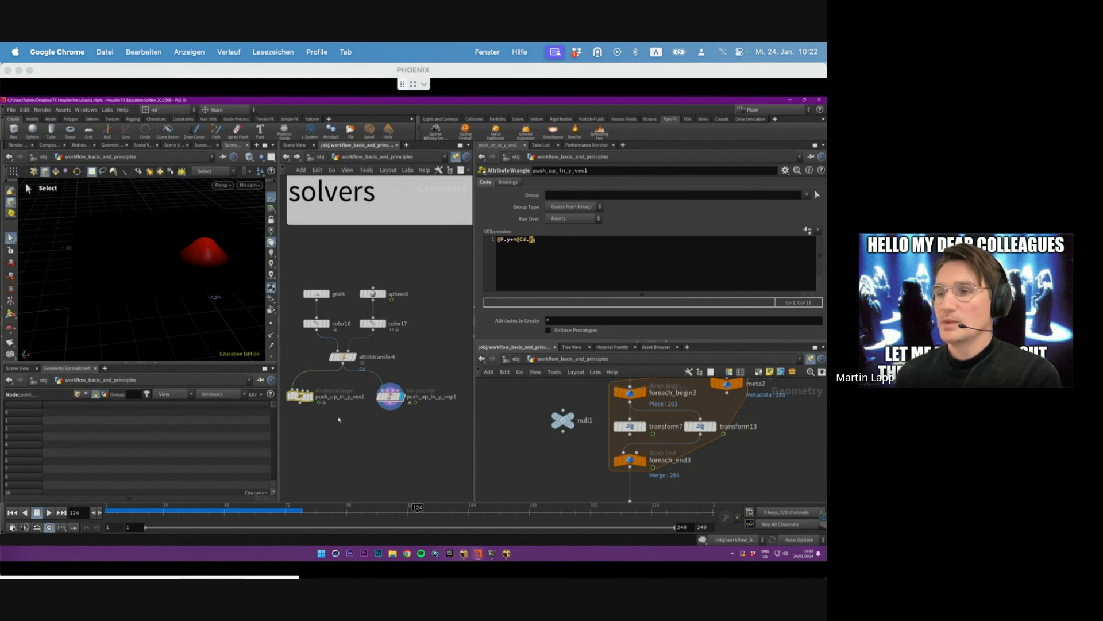
{"action": "left_click", "coordinate": [390, 396]}
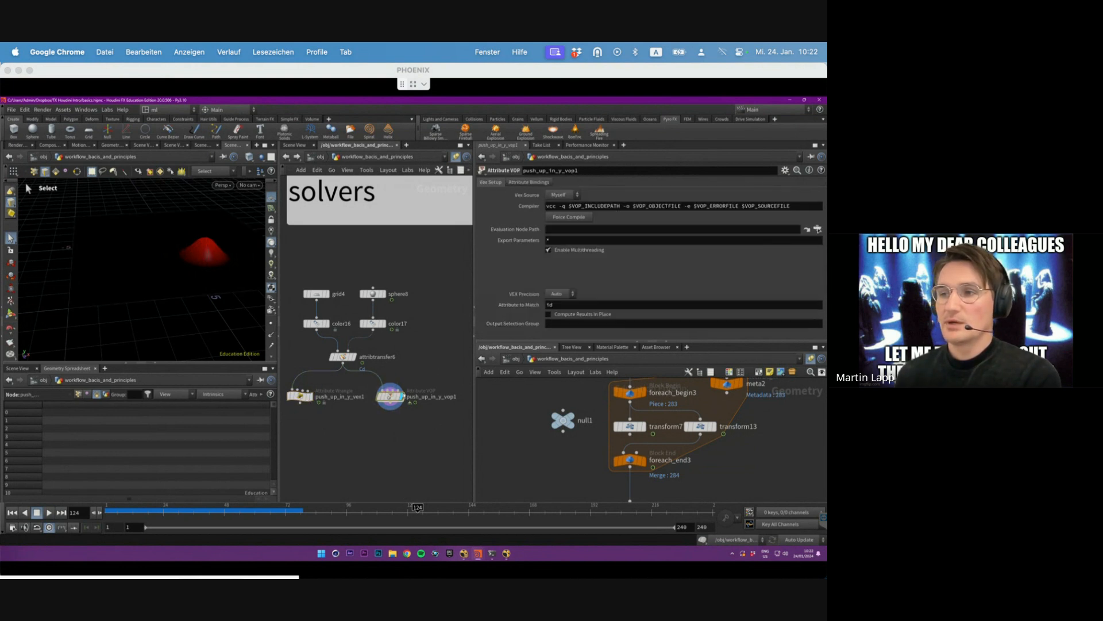
{"action": "left_click", "coordinate": [300, 396]}
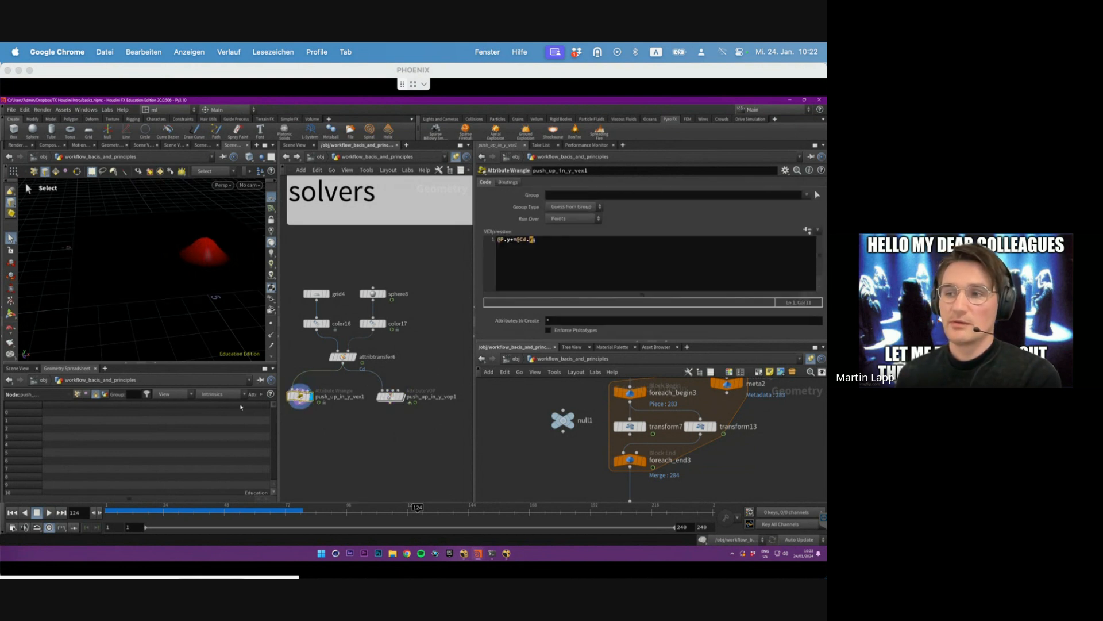
{"action": "left_click", "coordinate": [390, 396]}
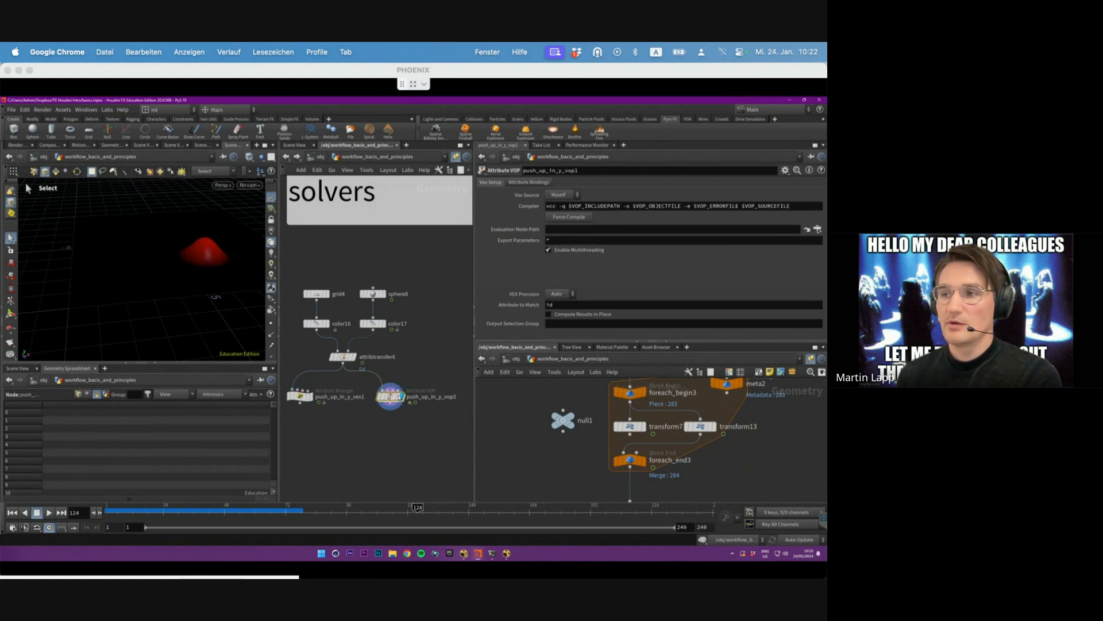
- Open the node network inside push_up_in_y_vop1 and enlarge the network area so its nodes are readable
{"action": "double_click", "coordinate": [390, 396]}
{"action": "key", "text": "h"}
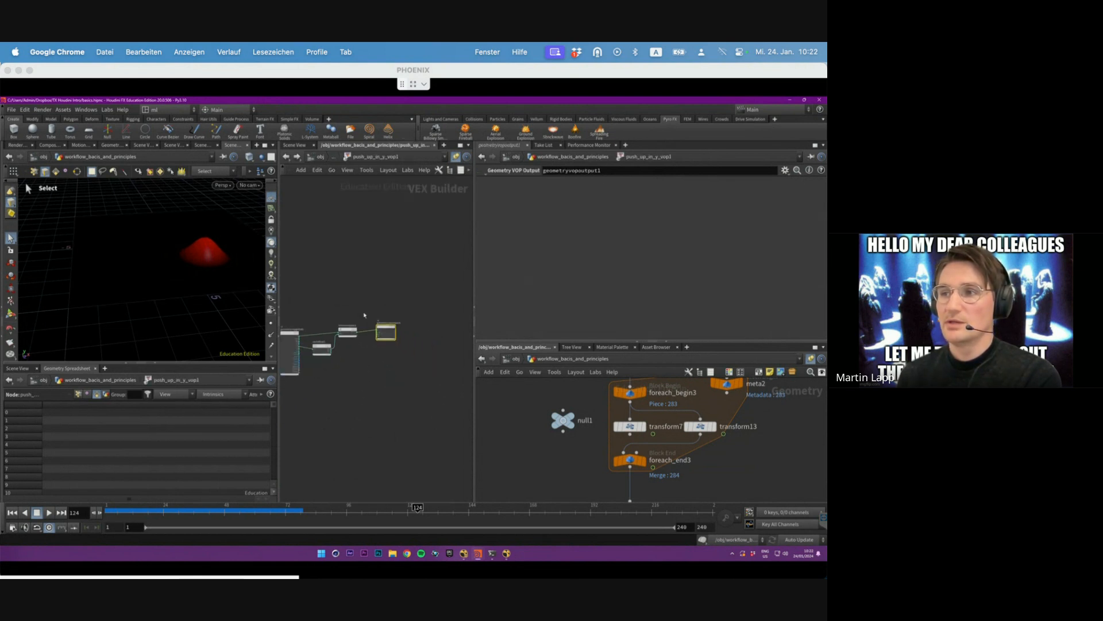
{"action": "left_click_drag", "start_coordinate": [474, 263], "coordinate": [587, 264]}
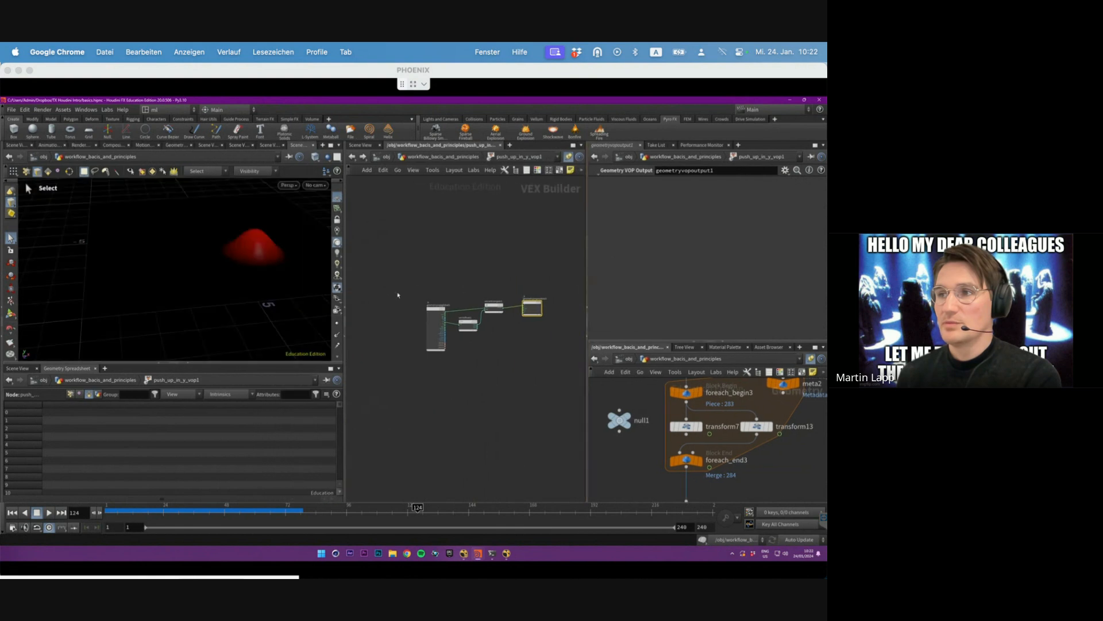
{"action": "left_click_drag", "start_coordinate": [276, 266], "coordinate": [265, 265]}
{"action": "scroll", "coordinate": [439, 327], "scroll_direction": "up", "scroll_amount": 5}
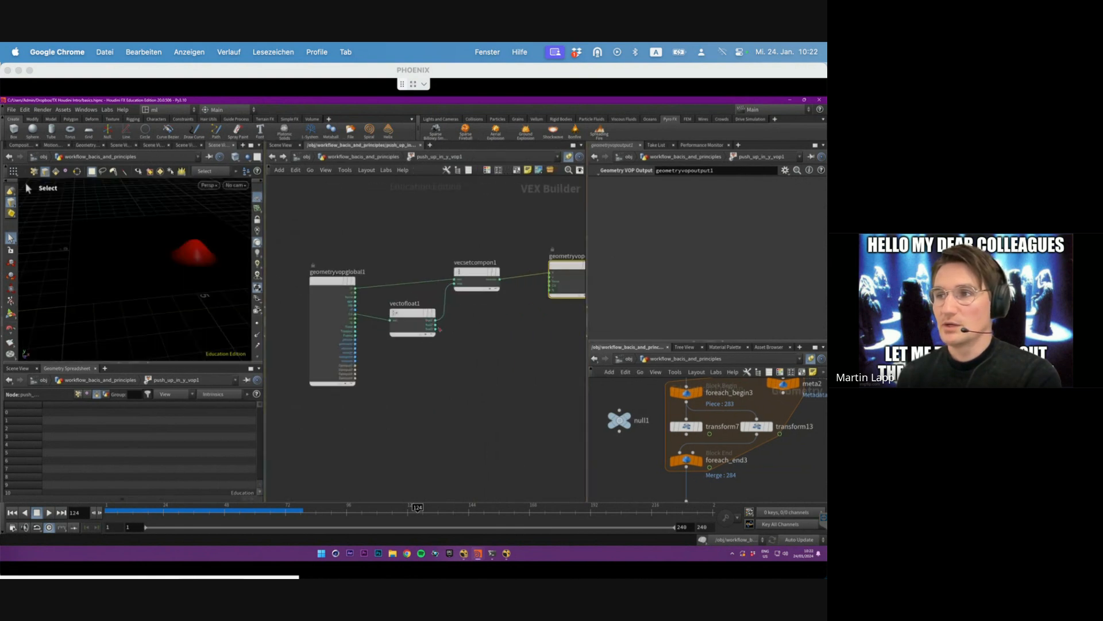
- Spread out geometryvopglobal1, vectofloat1 and vecsetcompon1 to examine how color is wired into the position component
{"action": "left_click_drag", "start_coordinate": [332, 281], "coordinate": [299, 258]}
{"action": "left_click_drag", "start_coordinate": [413, 322], "coordinate": [390, 315]}
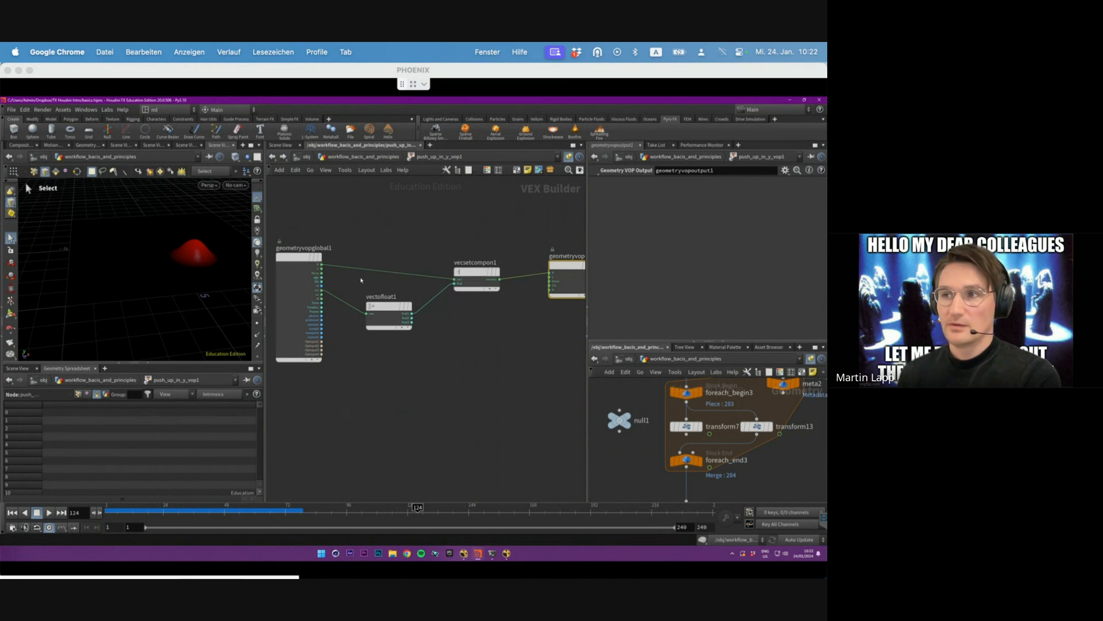
{"action": "left_click", "coordinate": [472, 273]}
{"action": "left_click_drag", "start_coordinate": [472, 274], "coordinate": [455, 252]}
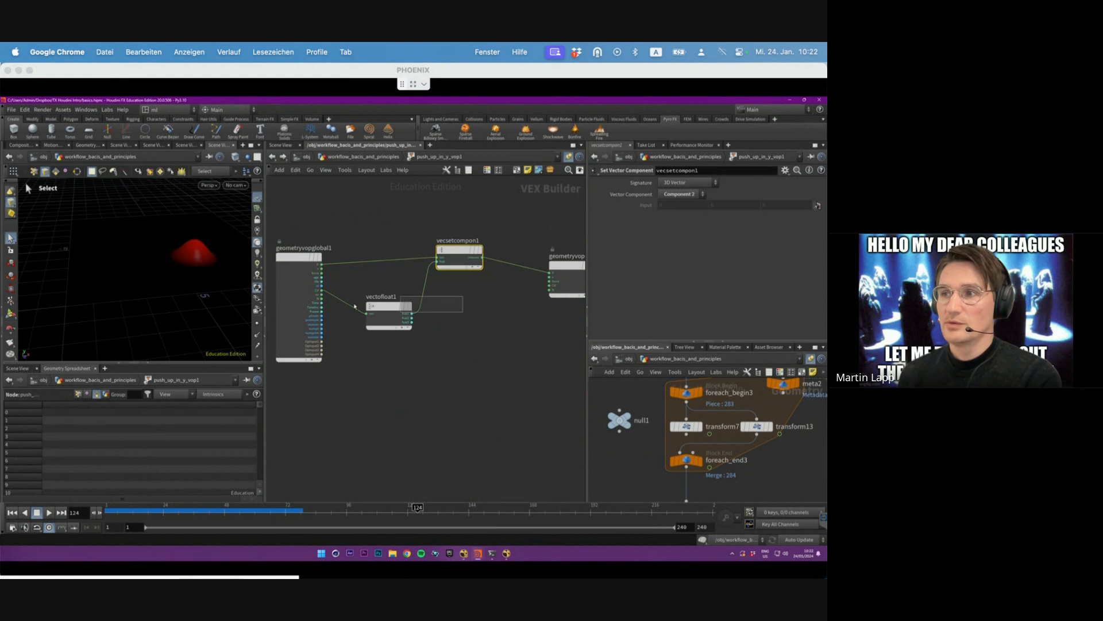
{"action": "left_click", "coordinate": [400, 308]}
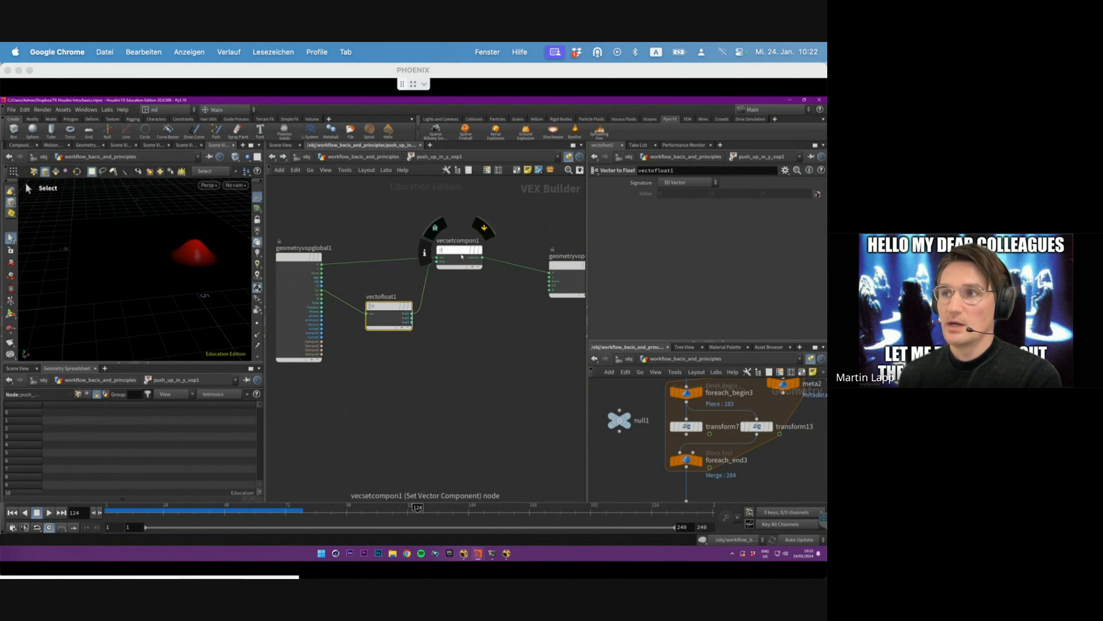
{"action": "left_click", "coordinate": [481, 300]}
{"action": "middle_click_drag", "start_coordinate": [527, 292], "coordinate": [556, 282]}
{"action": "left_click_drag", "start_coordinate": [556, 283], "coordinate": [579, 258]}
- Return to the parent network and switch the display between push_up_in_y_vex1 and push_up_in_y_vop1, ending on the VOP
{"action": "left_click", "coordinate": [391, 156]}
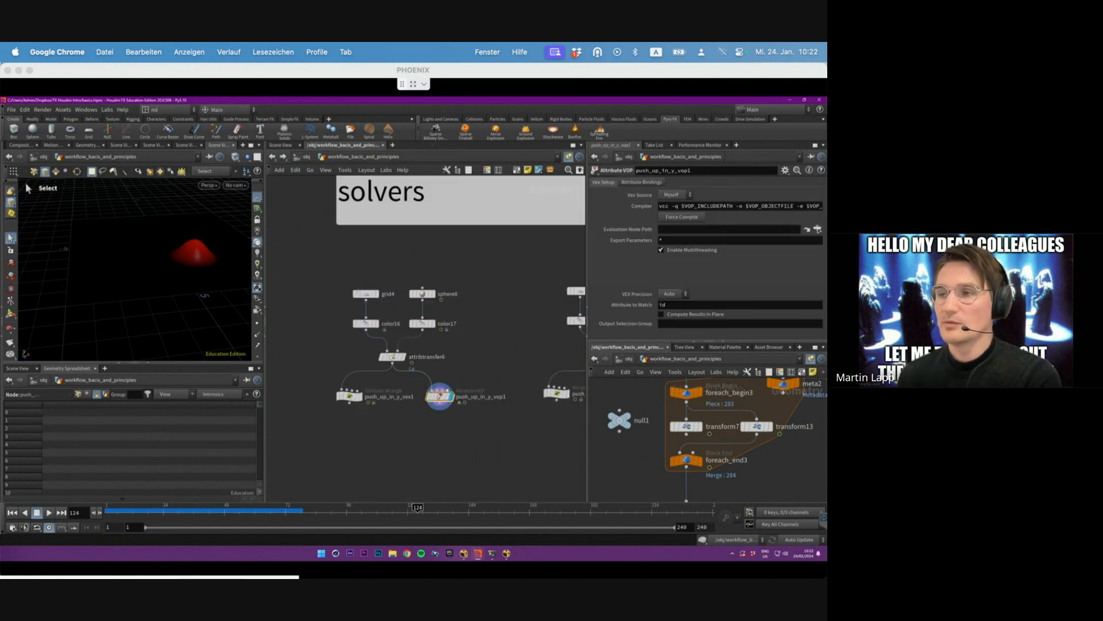
{"action": "left_click", "coordinate": [349, 396]}
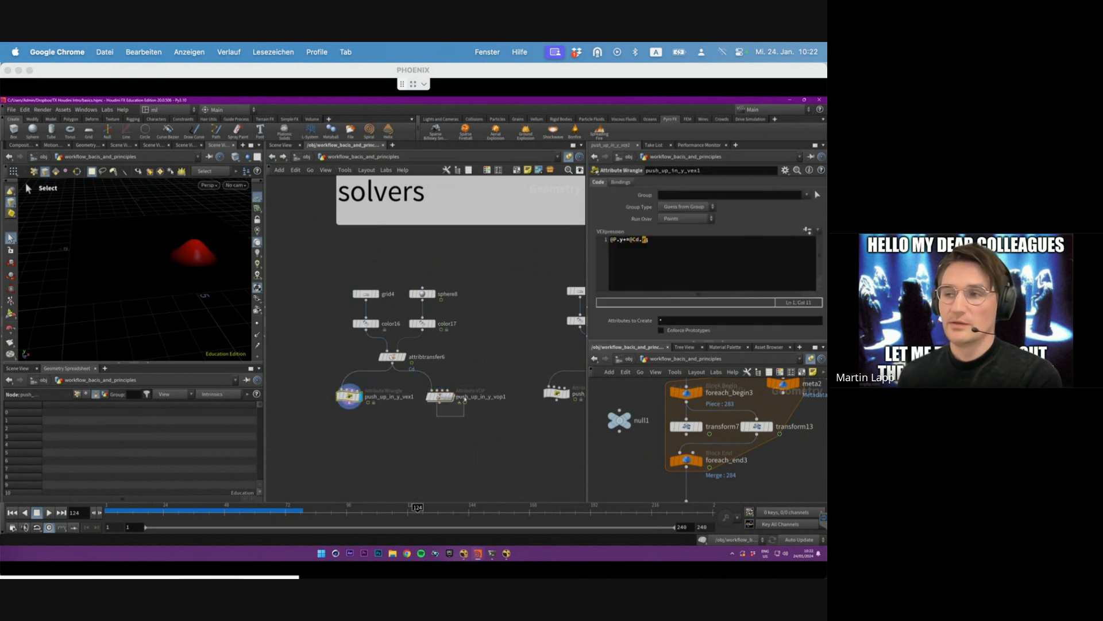
{"action": "left_click_drag", "start_coordinate": [465, 399], "coordinate": [465, 395]}
{"action": "left_click", "coordinate": [349, 396]}
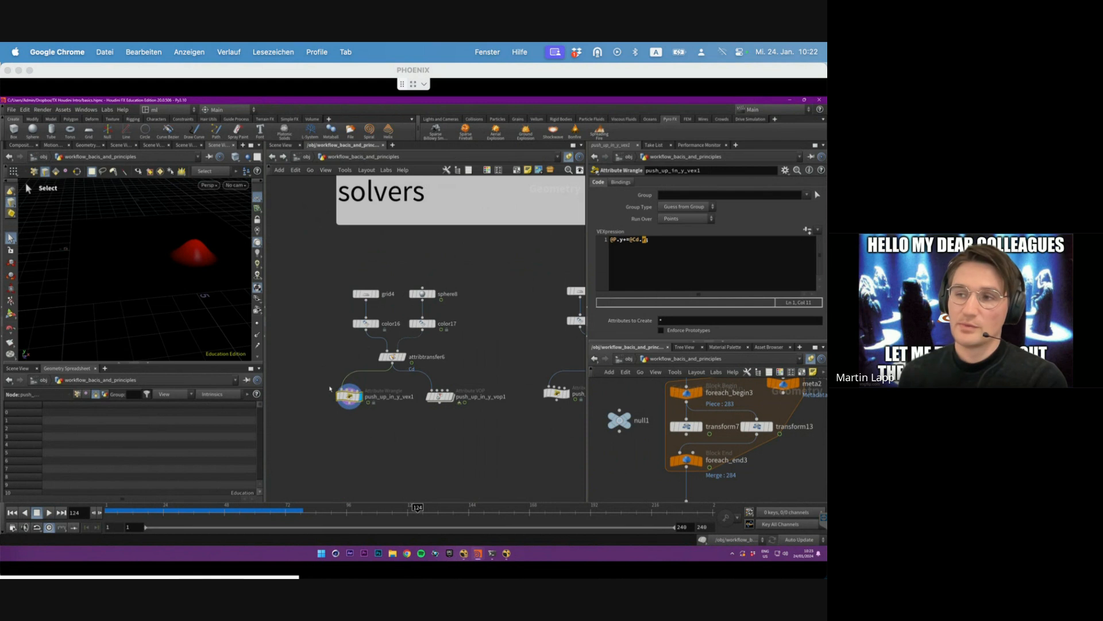
{"action": "left_click", "coordinate": [440, 397]}
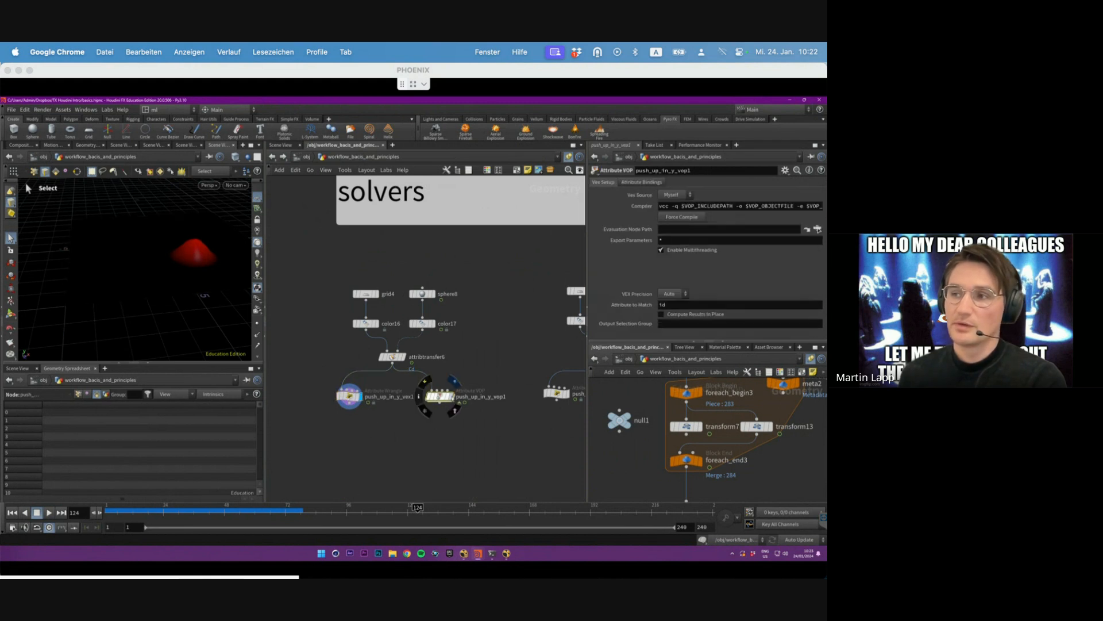
{"action": "left_click", "coordinate": [451, 396]}
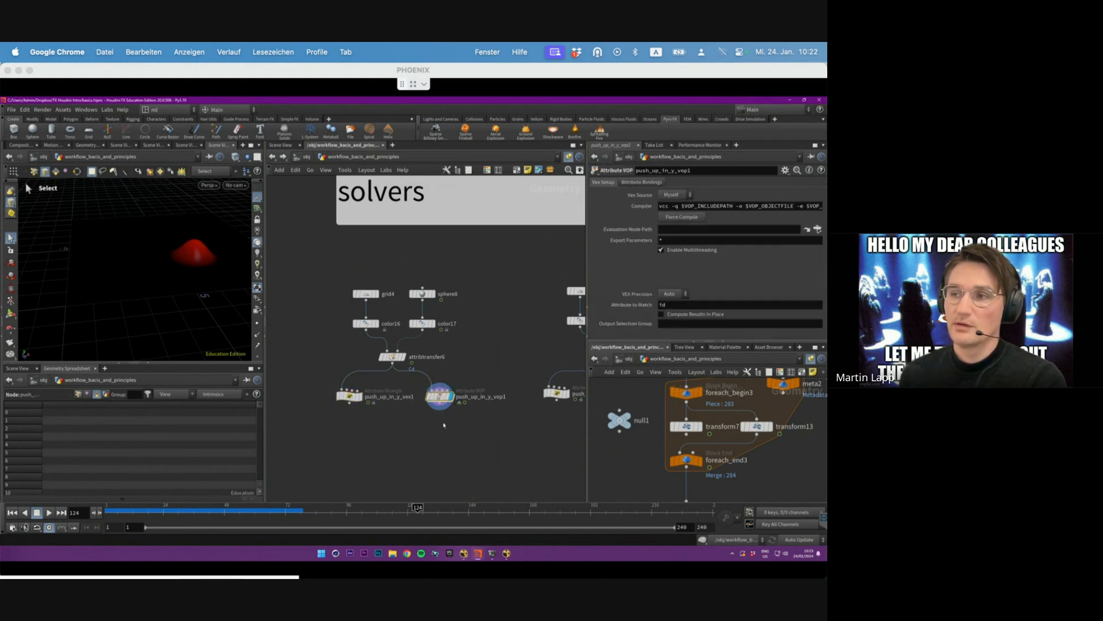
- Display push_up_in_y_vex below solver_trail and play the animation from frame 1, viewing the displaced color trail from a low side angle
{"action": "middle_click_drag", "start_coordinate": [462, 427], "coordinate": [337, 435]}
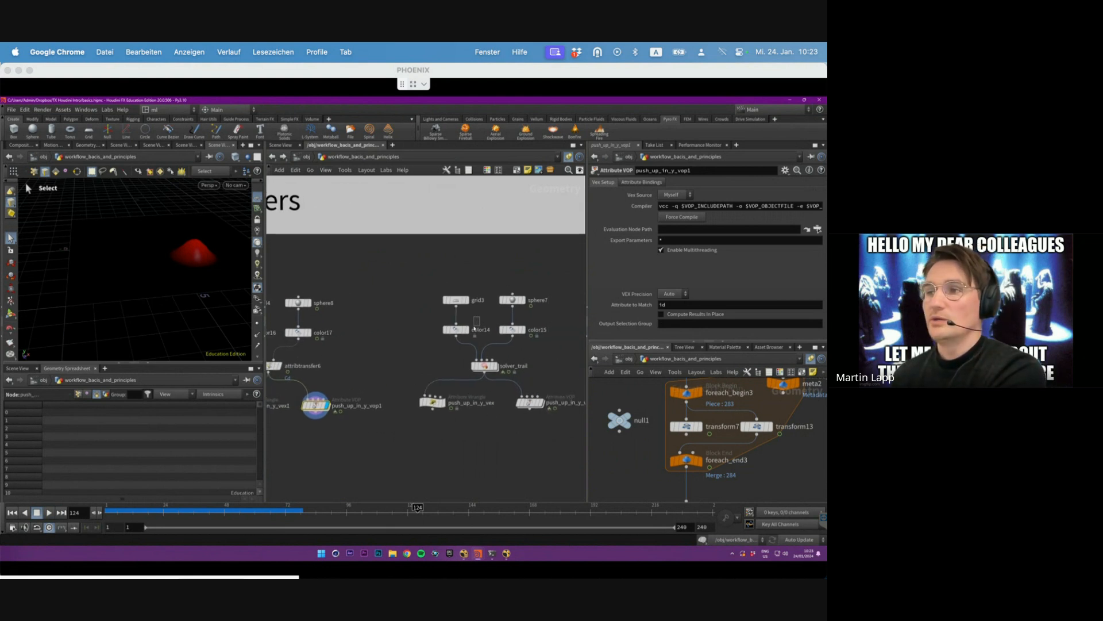
{"action": "left_click", "coordinate": [480, 365]}
{"action": "left_click", "coordinate": [443, 404]}
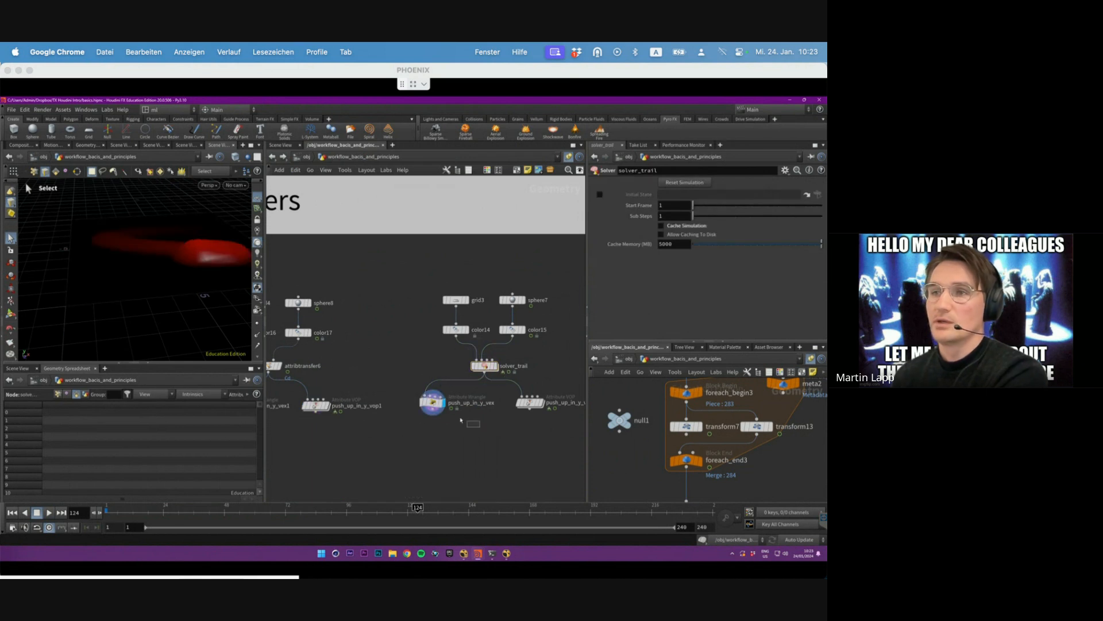
{"action": "middle_click_drag", "start_coordinate": [137, 264], "coordinate": [117, 282], "text": "alt"}
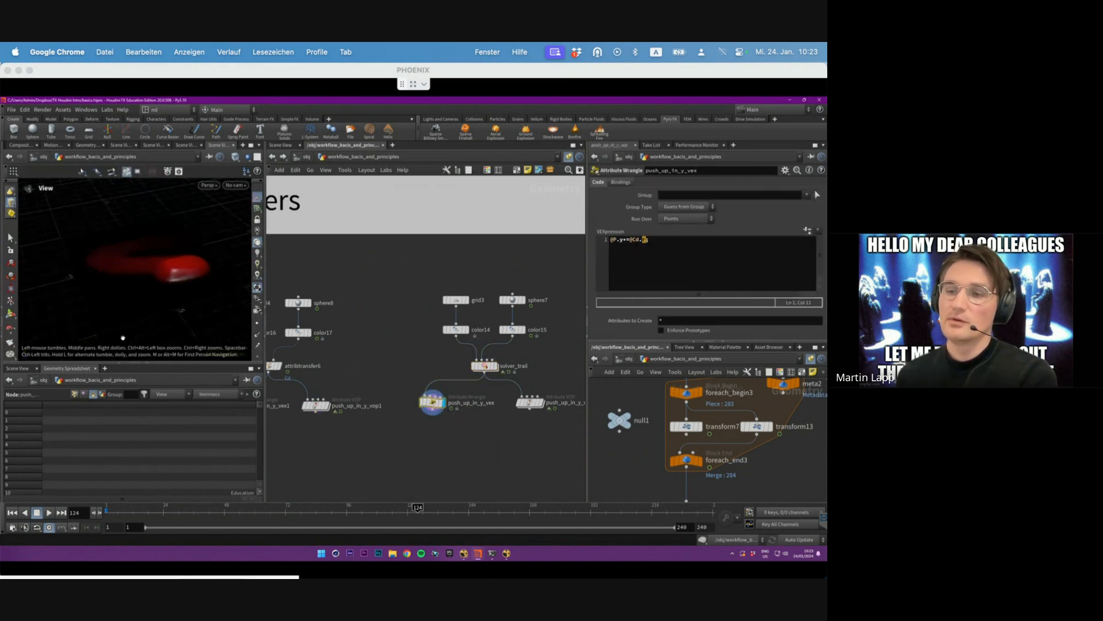
{"action": "left_click", "coordinate": [110, 513]}
{"action": "left_click", "coordinate": [49, 513]}
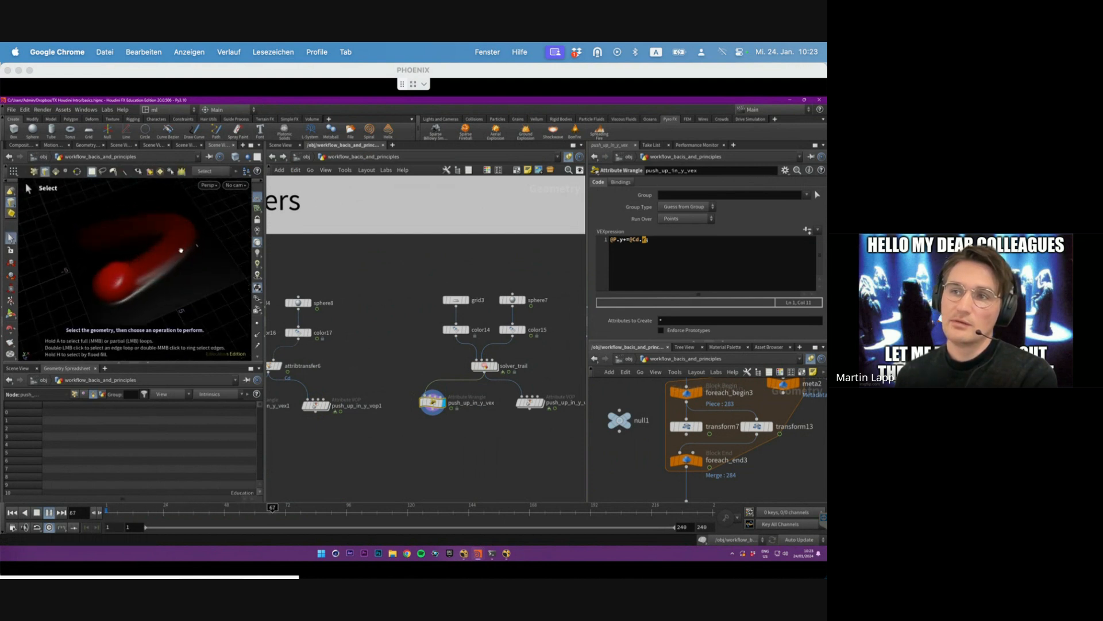
{"action": "mouse_move", "coordinate": [179, 246]}
{"action": "left_mouse_down", "text": "alt"}
{"action": "mouse_move", "coordinate": [165, 207]}
{"action": "mouse_move", "coordinate": [205, 241]}
{"action": "mouse_move", "coordinate": [200, 278]}
{"action": "mouse_move", "coordinate": [128, 279]}
{"action": "mouse_move", "coordinate": [168, 266]}
{"action": "mouse_move", "coordinate": [174, 232]}
{"action": "left_mouse_up", "text": "alt"}
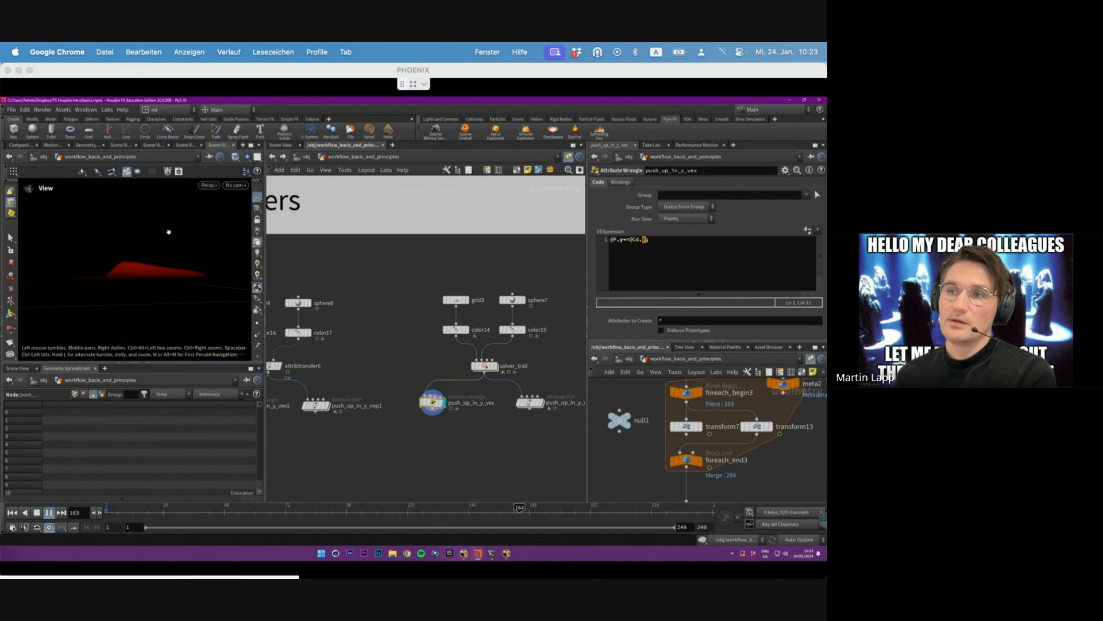
{"action": "key", "text": "s"}
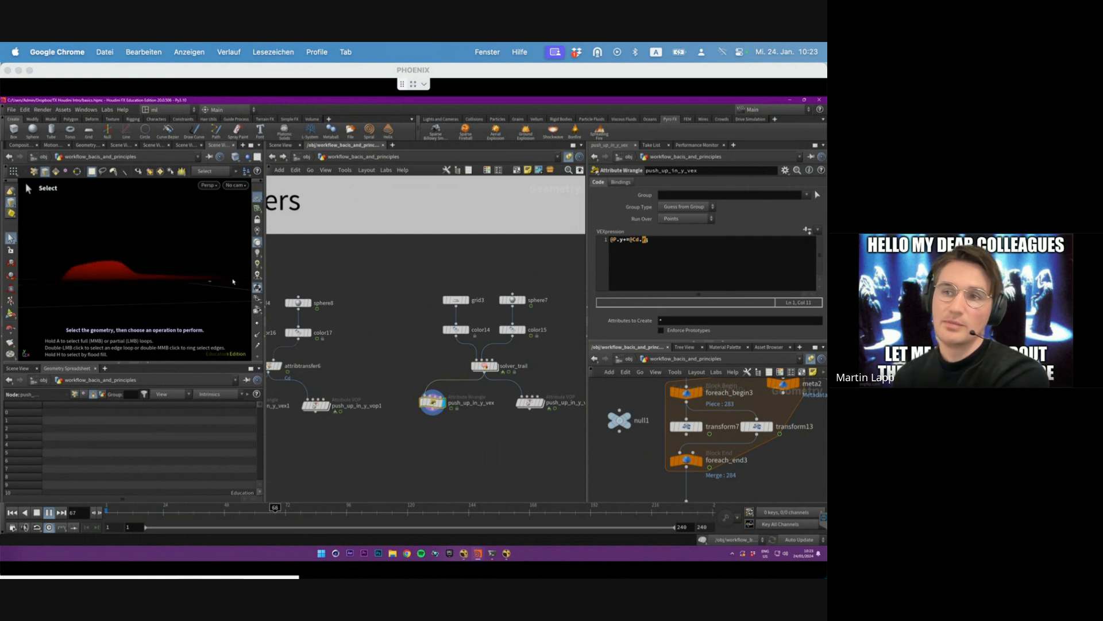
{"action": "key", "text": "Up"}
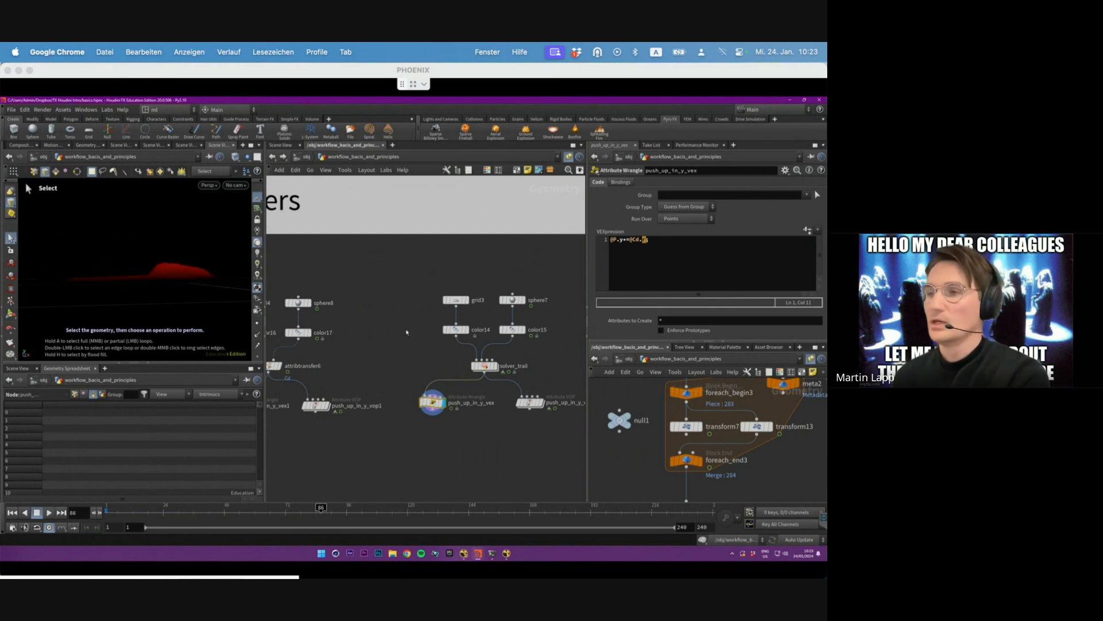
- Open the network inside solver_trail and arrange its nodes so the wiring into attribtransfer1 is readable
{"action": "middle_click_drag", "start_coordinate": [406, 332], "coordinate": [377, 330]}
{"action": "left_click", "coordinate": [455, 363]}
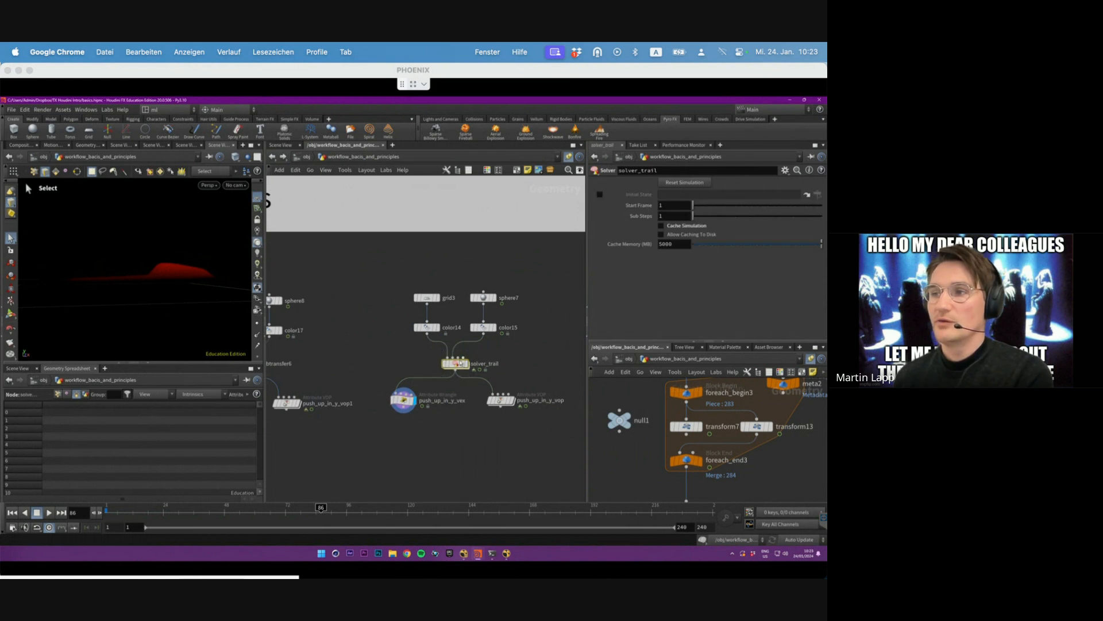
{"action": "double_click", "coordinate": [460, 364]}
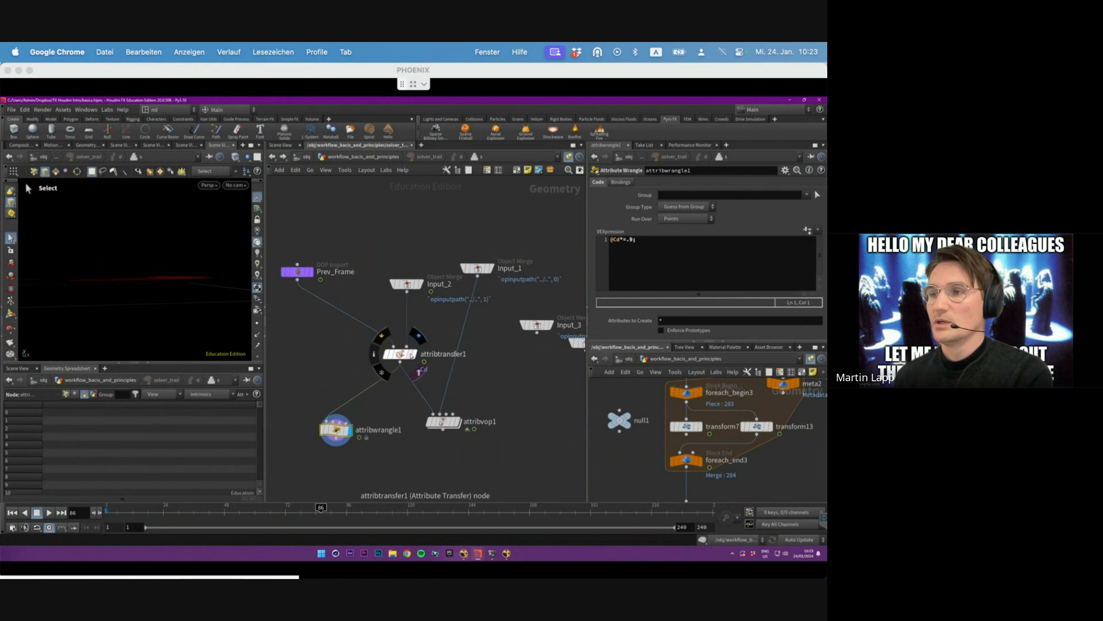
{"action": "key", "text": "l"}
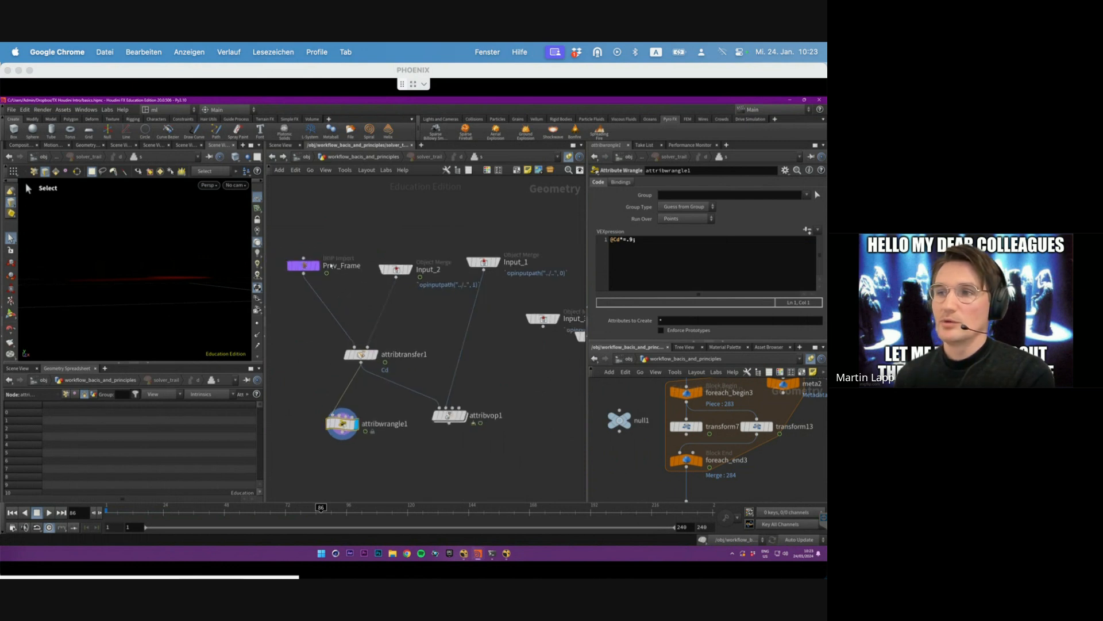
- Inspect the Input_2 object merge, and display Prev_Frame to view the geometry it supplies inside the solver
{"action": "left_click", "coordinate": [440, 275]}
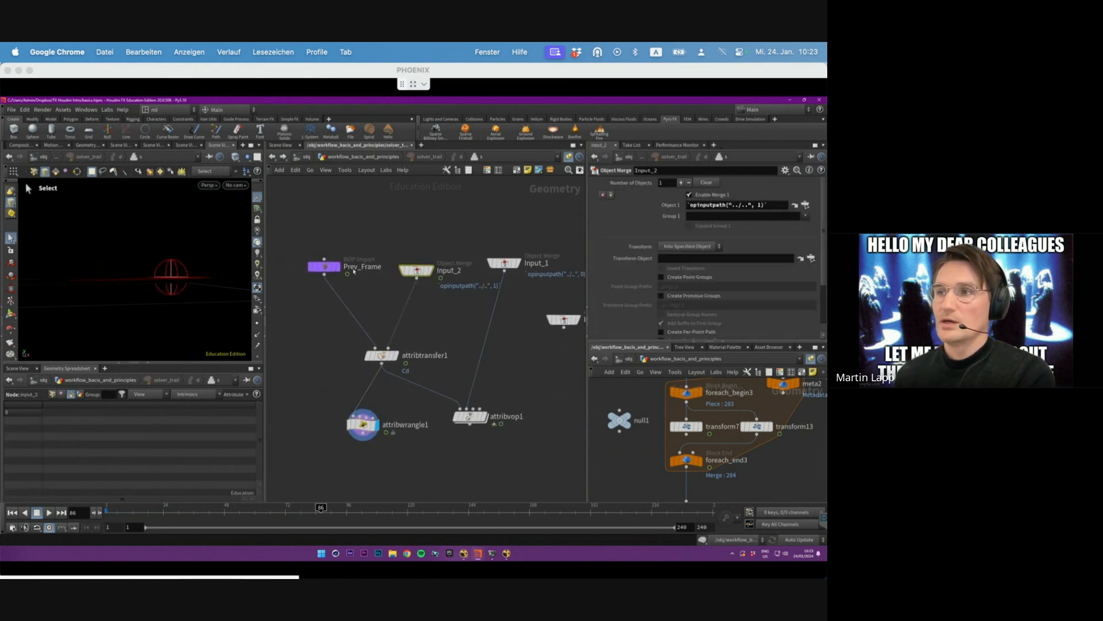
{"action": "left_click", "coordinate": [329, 267]}
{"action": "left_click", "coordinate": [338, 266]}
{"action": "left_click_drag", "start_coordinate": [220, 299], "coordinate": [123, 284], "text": "alt"}
{"action": "key", "text": "s"}
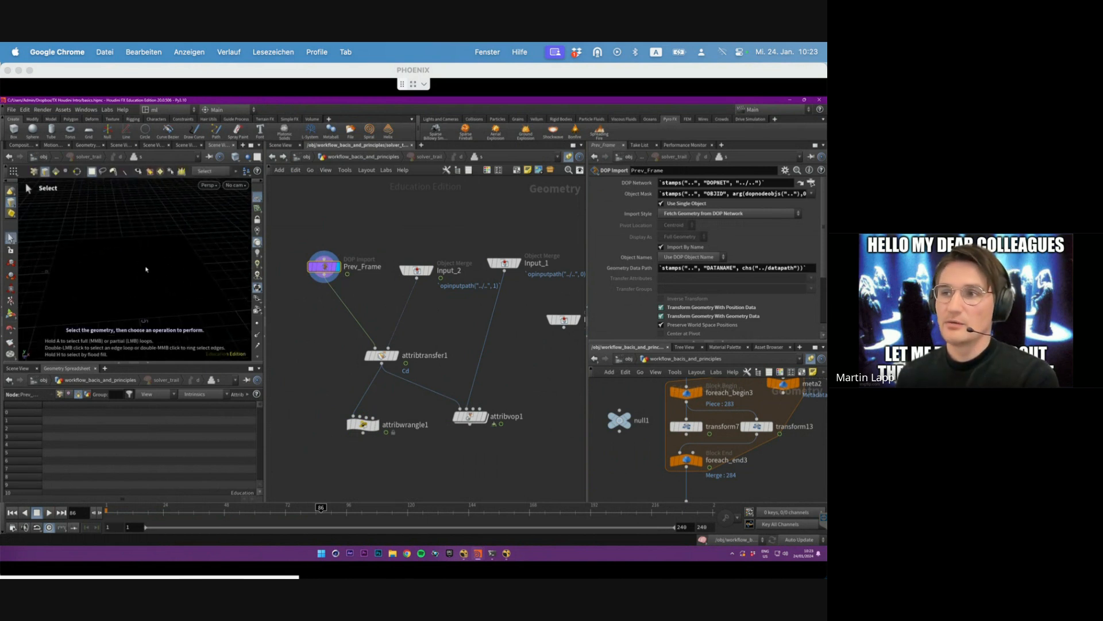
- Display Input_2 and scrub the timeline to frame 23 to view the moving sphere
{"action": "left_click", "coordinate": [417, 270]}
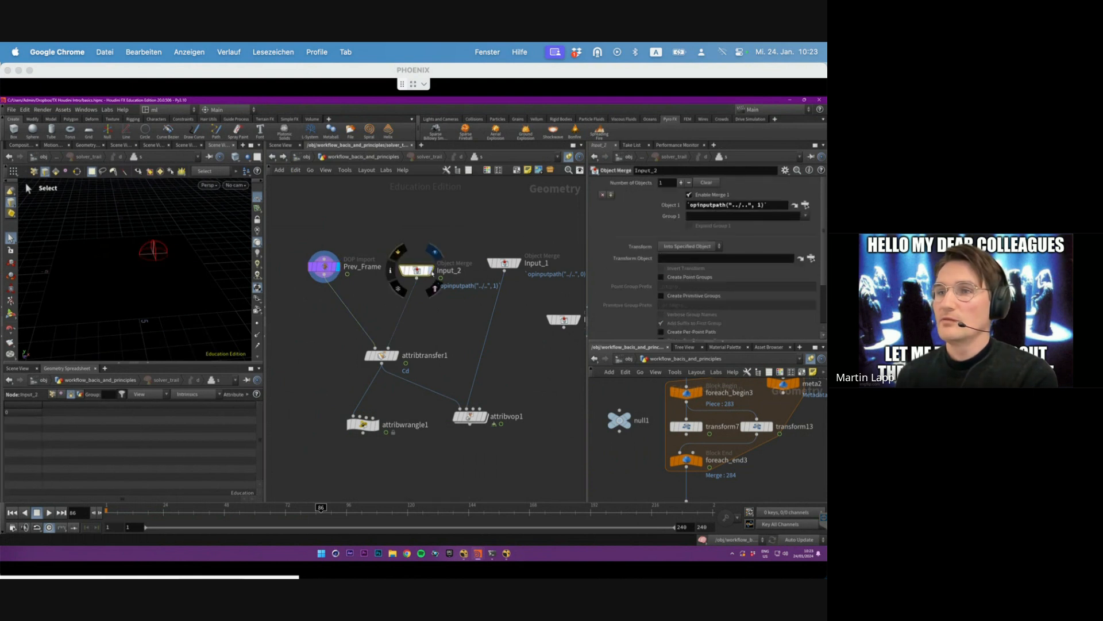
{"action": "key", "text": "Escape"}
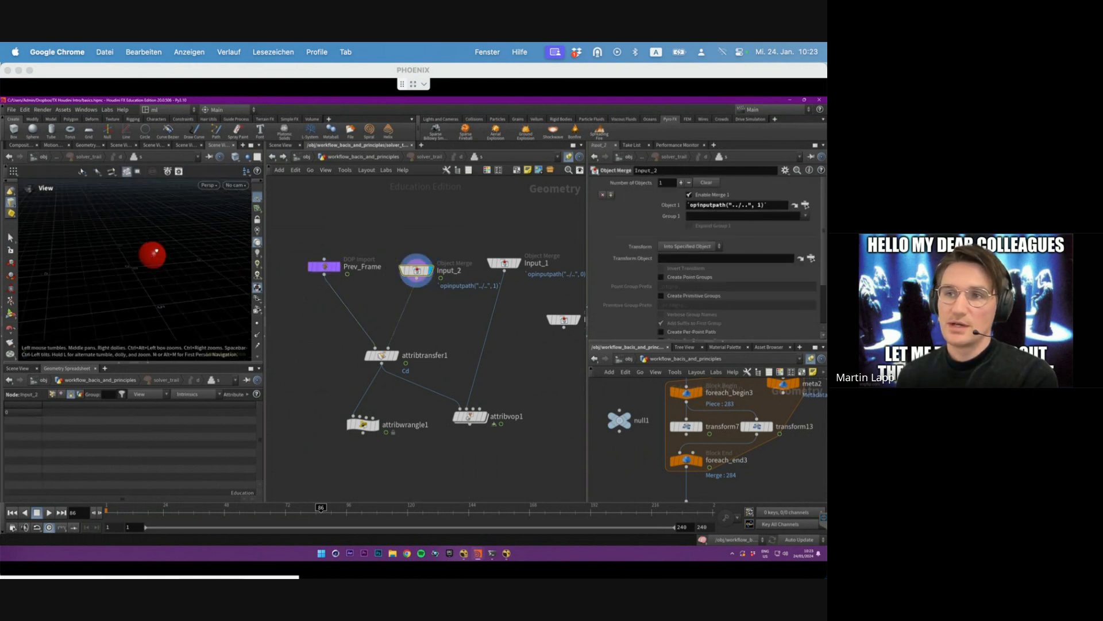
{"action": "key", "text": "s"}
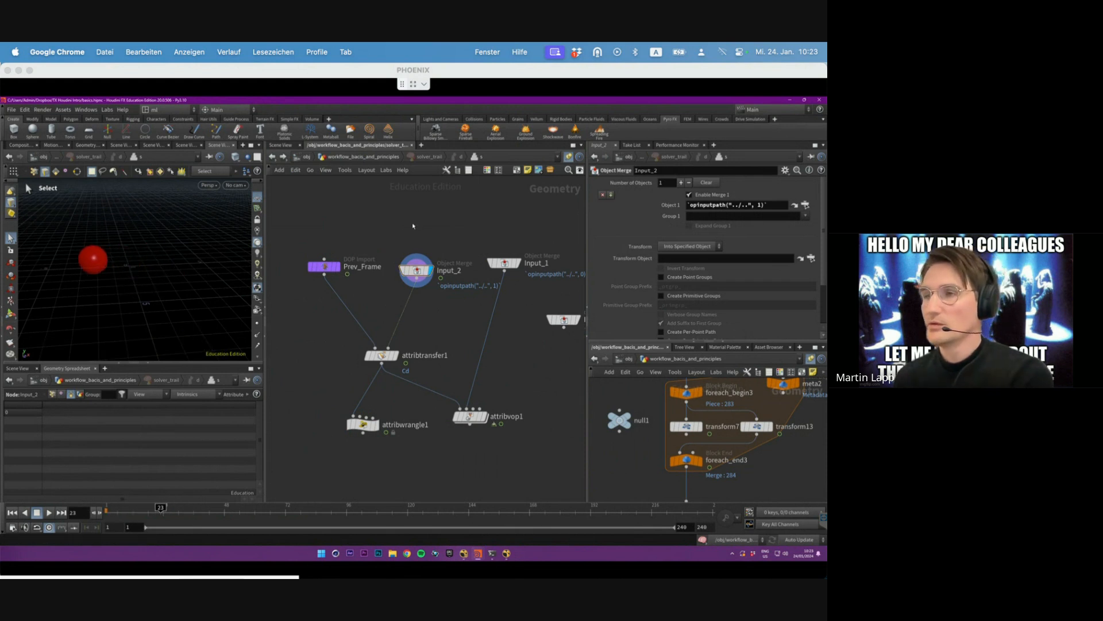
- Return to the parent network and display color14, color15 and solver_trail in turn to trace which geometry feeds each solver input
{"action": "key", "text": "u"}
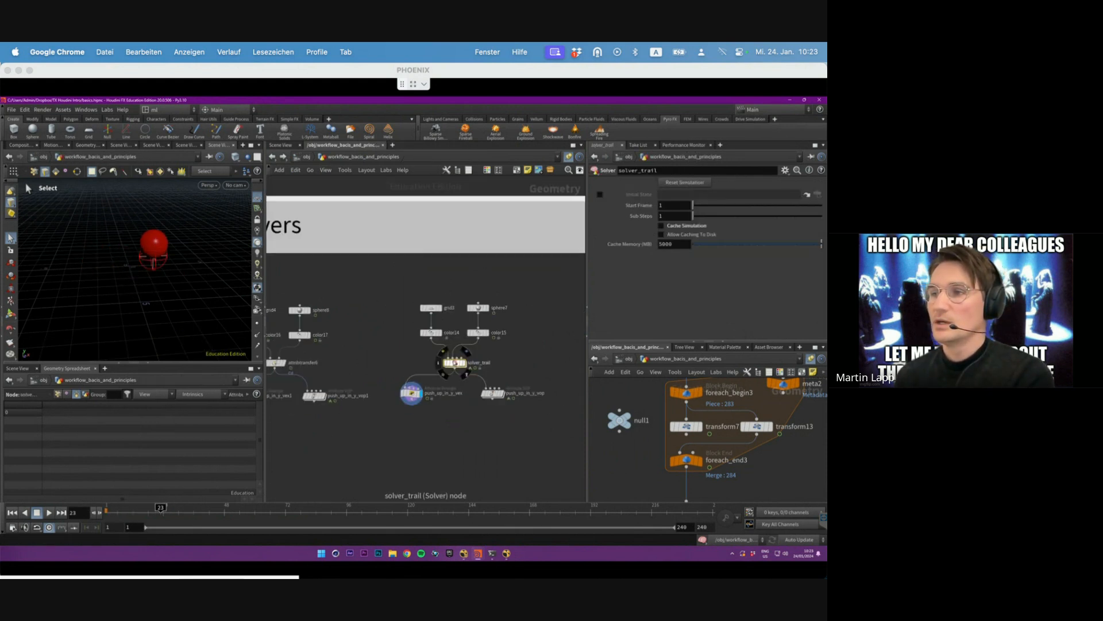
{"action": "scroll", "coordinate": [462, 339], "scroll_direction": "up", "scroll_amount": 5}
{"action": "left_click", "coordinate": [384, 285]}
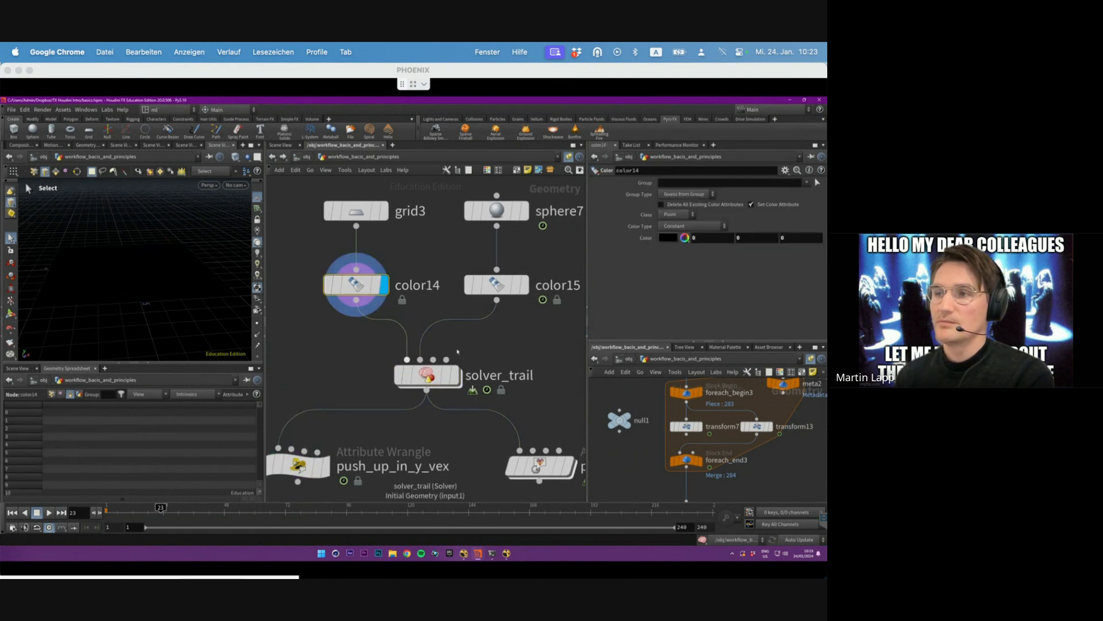
{"action": "left_click", "coordinate": [504, 281]}
{"action": "left_click", "coordinate": [523, 285]}
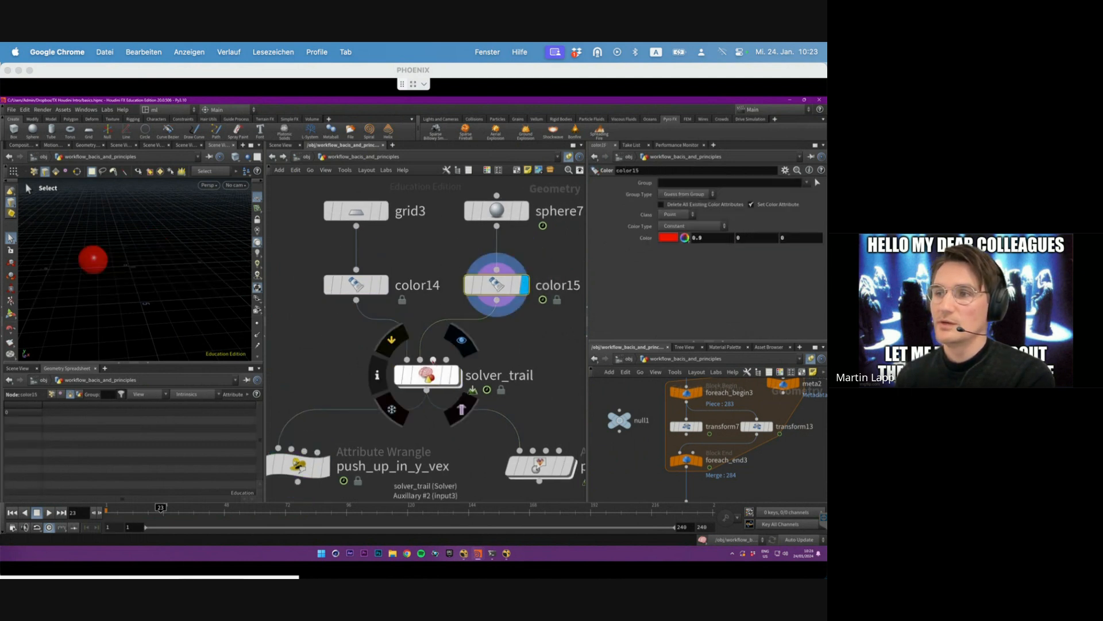
{"action": "left_click", "coordinate": [456, 376]}
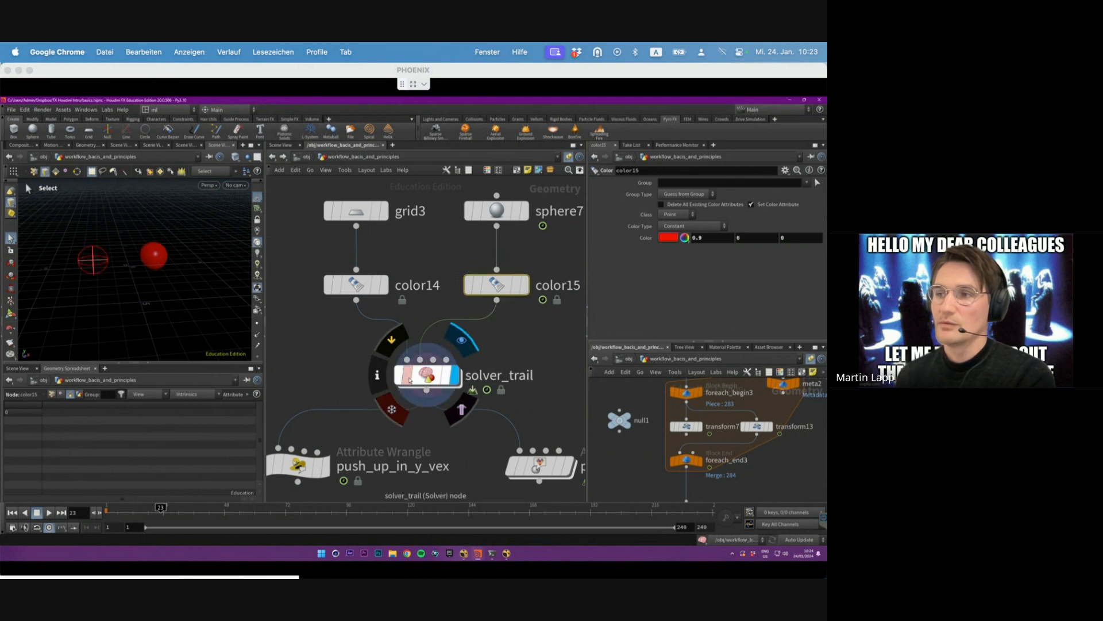
- Reopen solver_trail and display Input_1 and Prev_Frame in turn to compare the original grid with the previous frame's geometry
{"action": "double_click", "coordinate": [429, 375]}
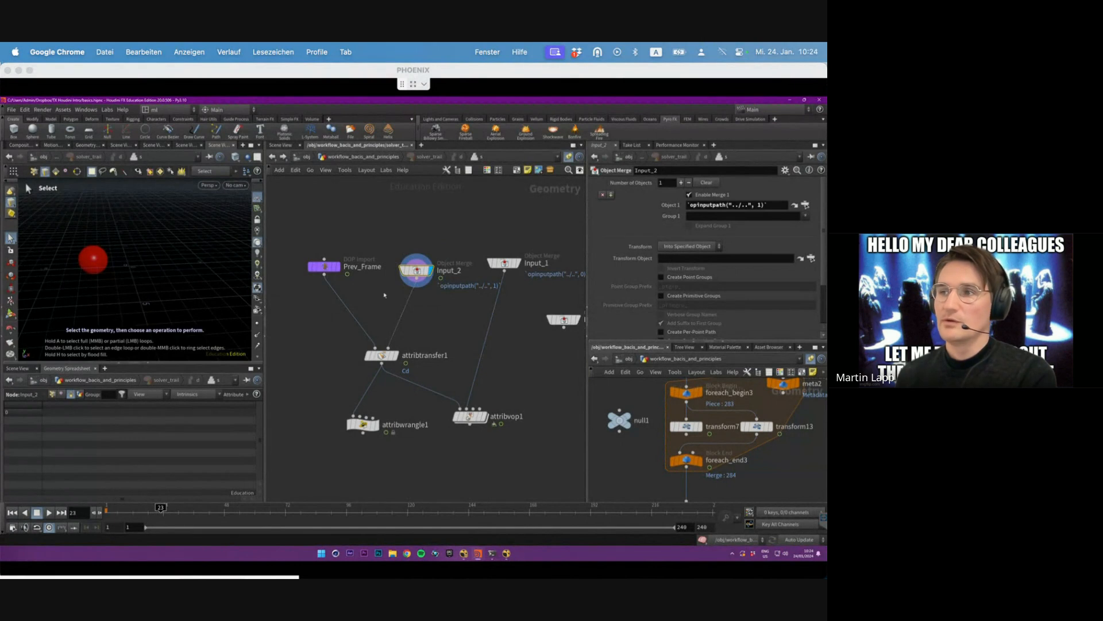
{"action": "middle_click_drag", "start_coordinate": [384, 295], "coordinate": [355, 288]}
{"action": "left_click", "coordinate": [474, 256]}
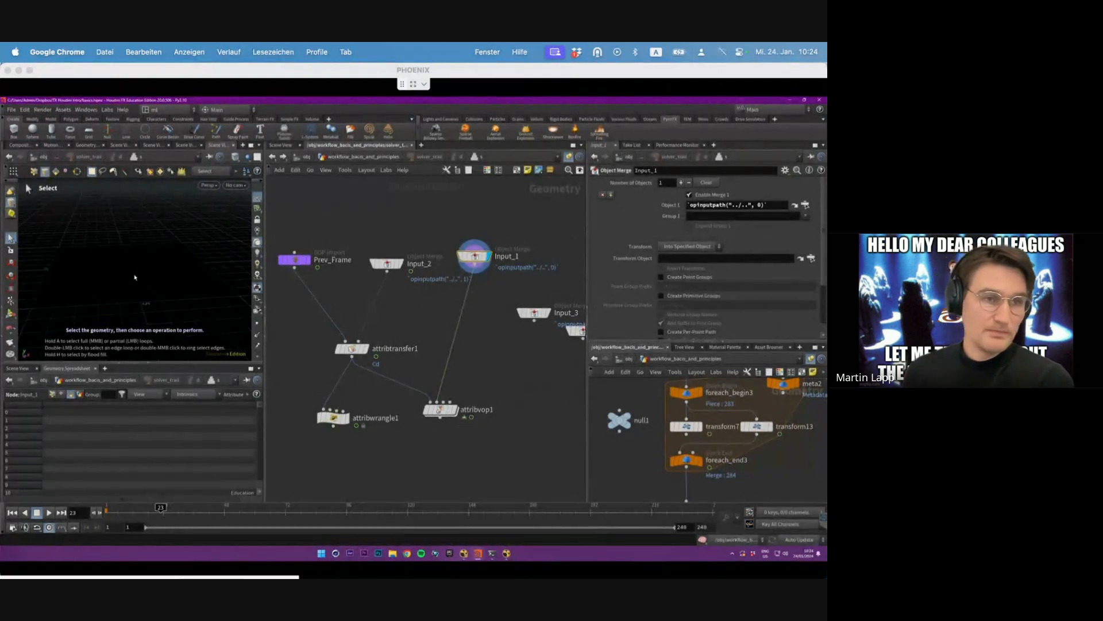
{"action": "left_click", "coordinate": [293, 259]}
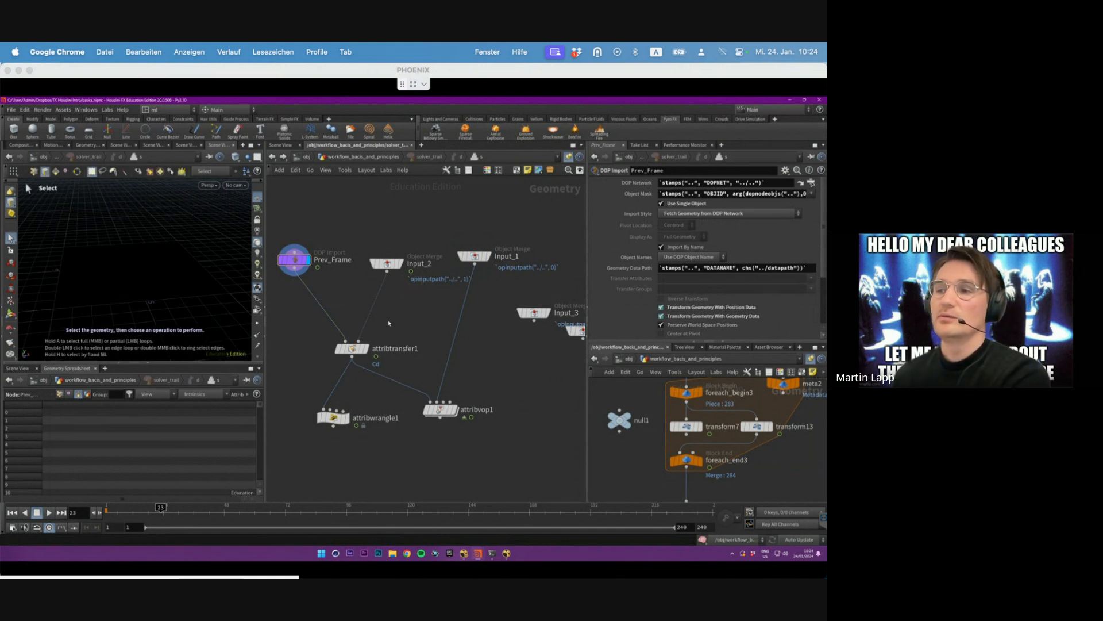
- Inspect the Cd transfer in attribtransfer1 and display its two sources, Input_2 and Prev_Frame, in turn
{"action": "left_click", "coordinate": [352, 348]}
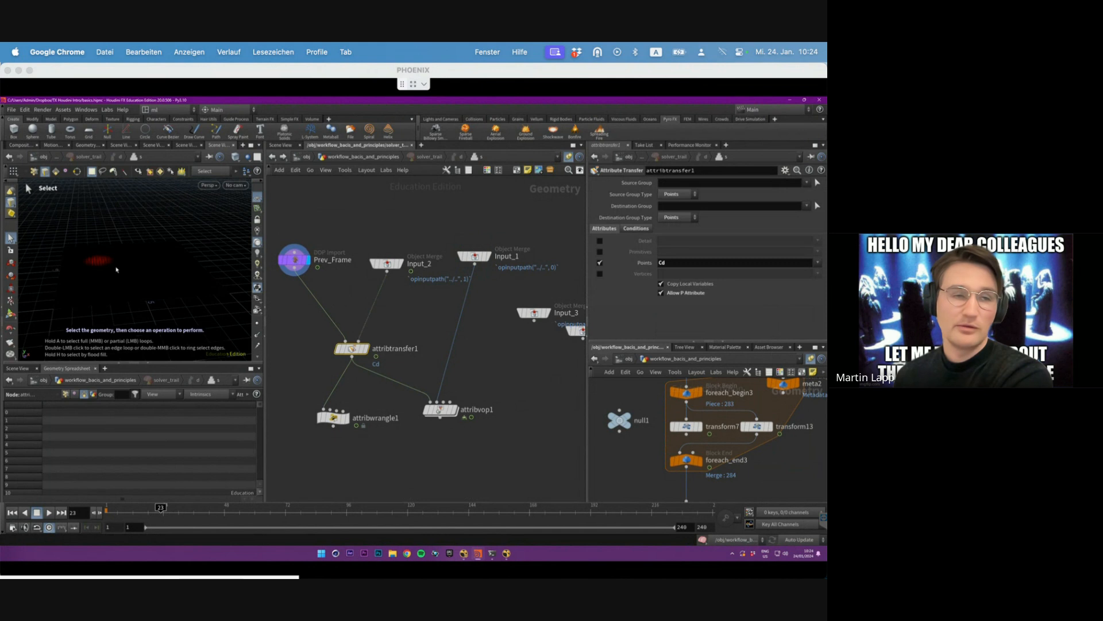
{"action": "left_click", "coordinate": [385, 263]}
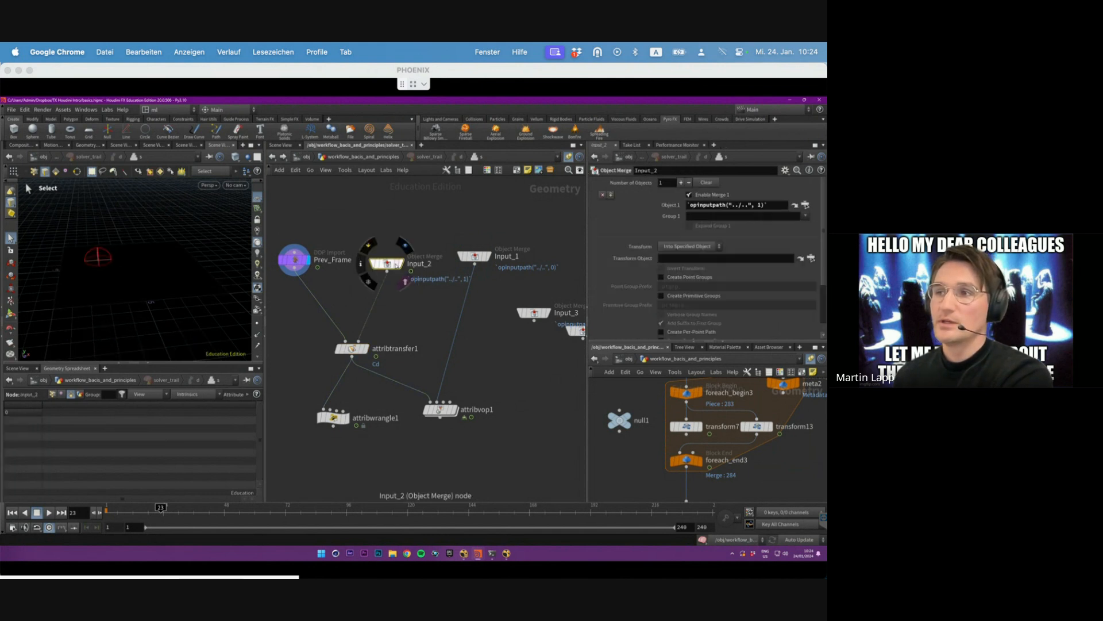
{"action": "left_click", "coordinate": [401, 263]}
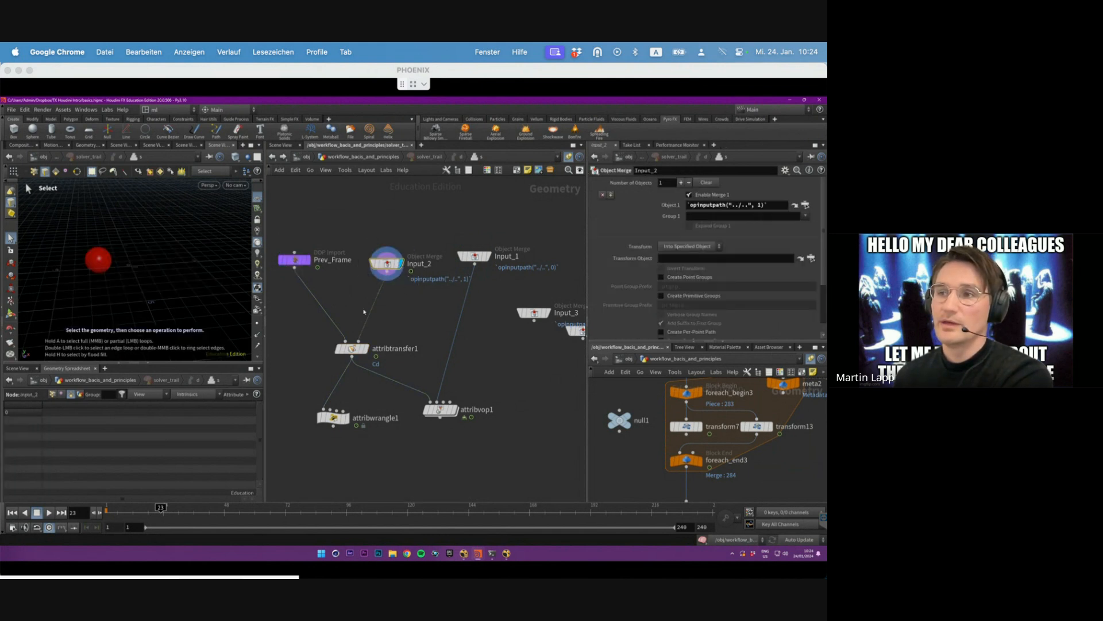
{"action": "left_click", "coordinate": [294, 260]}
{"action": "left_click", "coordinate": [308, 259]}
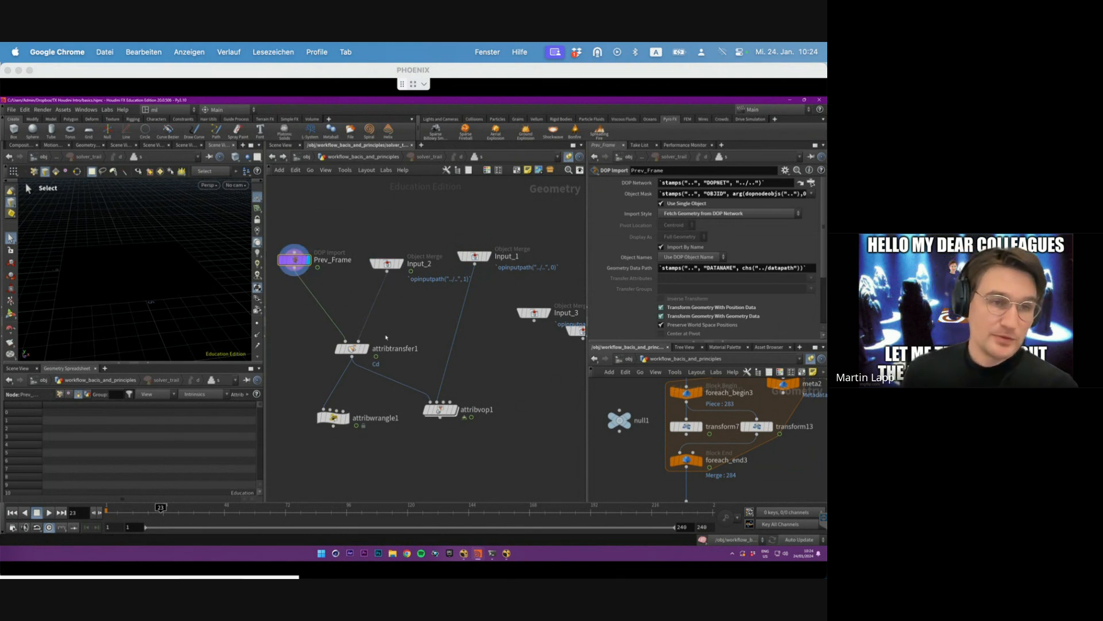
- Display attribtransfer1 inside the solver and scrub the timeline forward to watch the transferred color accumulate
{"action": "left_click_drag", "start_coordinate": [375, 357], "coordinate": [373, 359]}
{"action": "left_click", "coordinate": [366, 349]}
{"action": "left_click_drag", "start_coordinate": [405, 322], "coordinate": [352, 347]}
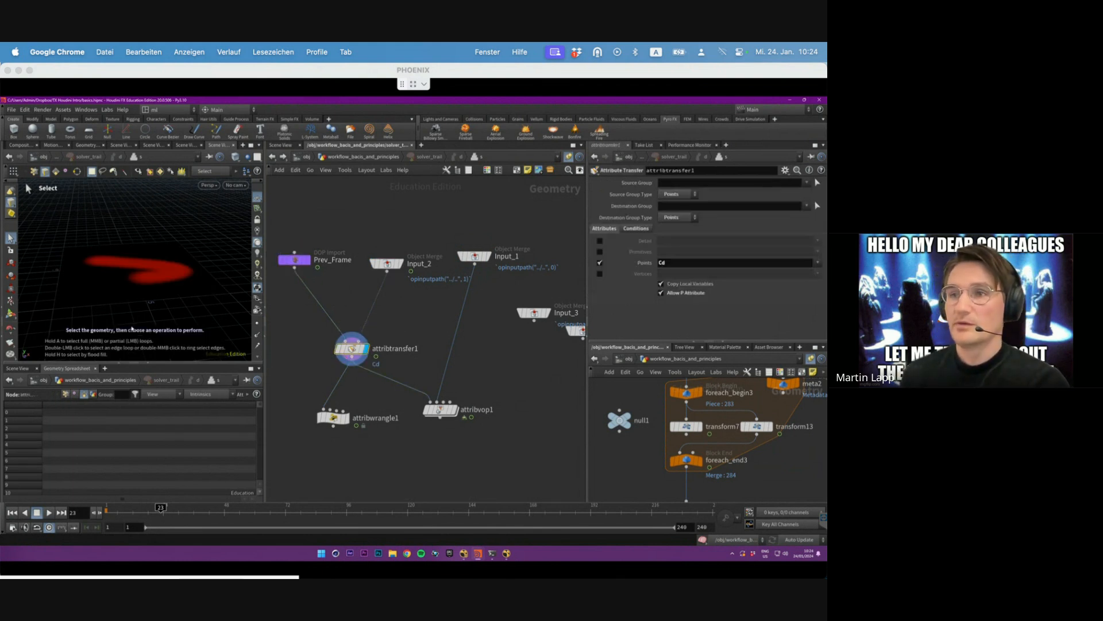
{"action": "left_click_drag", "start_coordinate": [131, 505], "coordinate": [251, 503]}
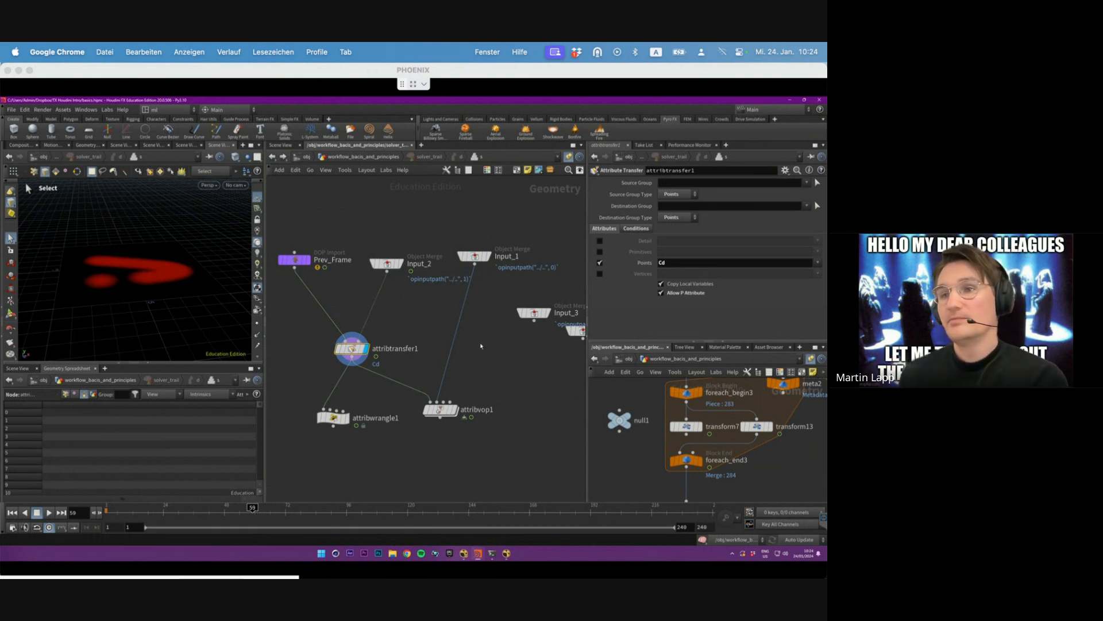
- Inspect the color expression in attribwrangle1, reselect attribtransfer1 and rewind the timeline to frame 1
{"action": "left_click", "coordinate": [339, 418]}
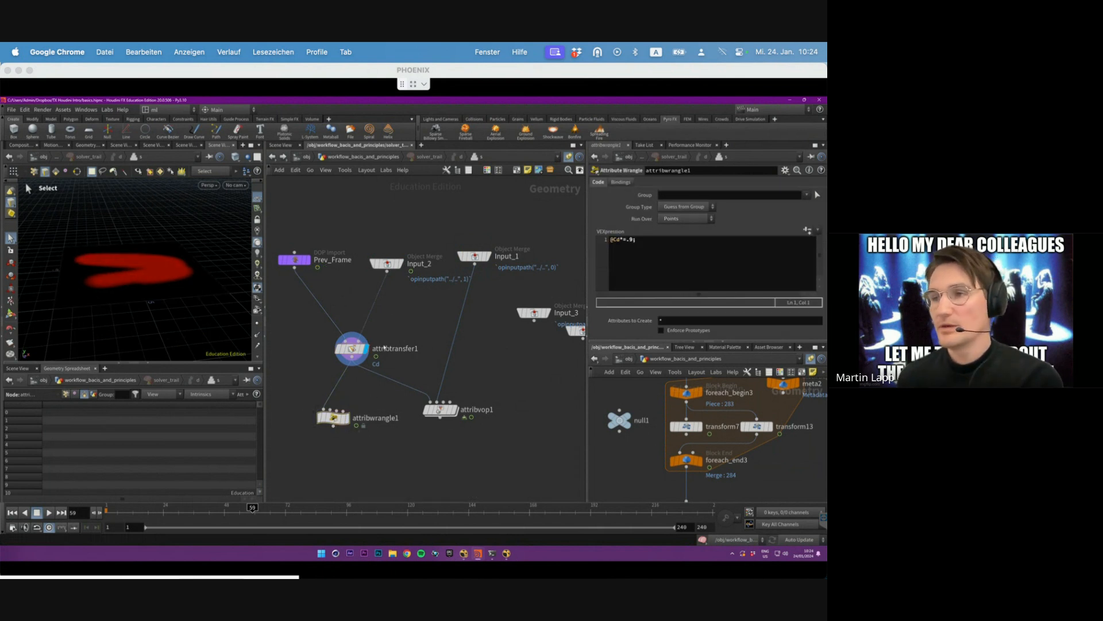
{"action": "left_click", "coordinate": [352, 348]}
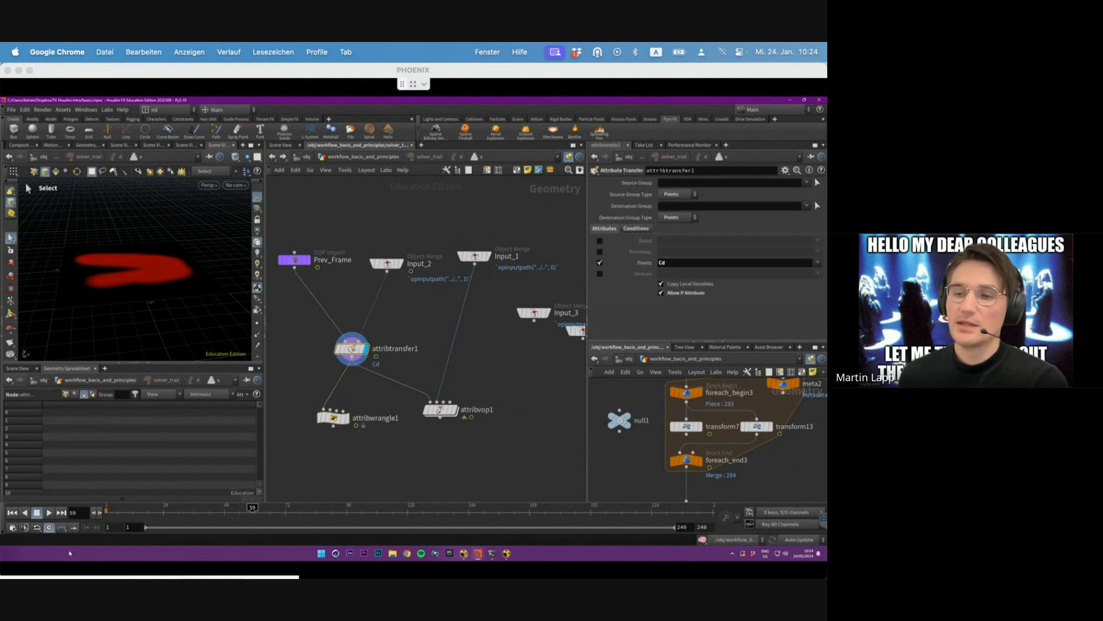
{"action": "left_click_drag", "start_coordinate": [138, 512], "coordinate": [107, 511]}
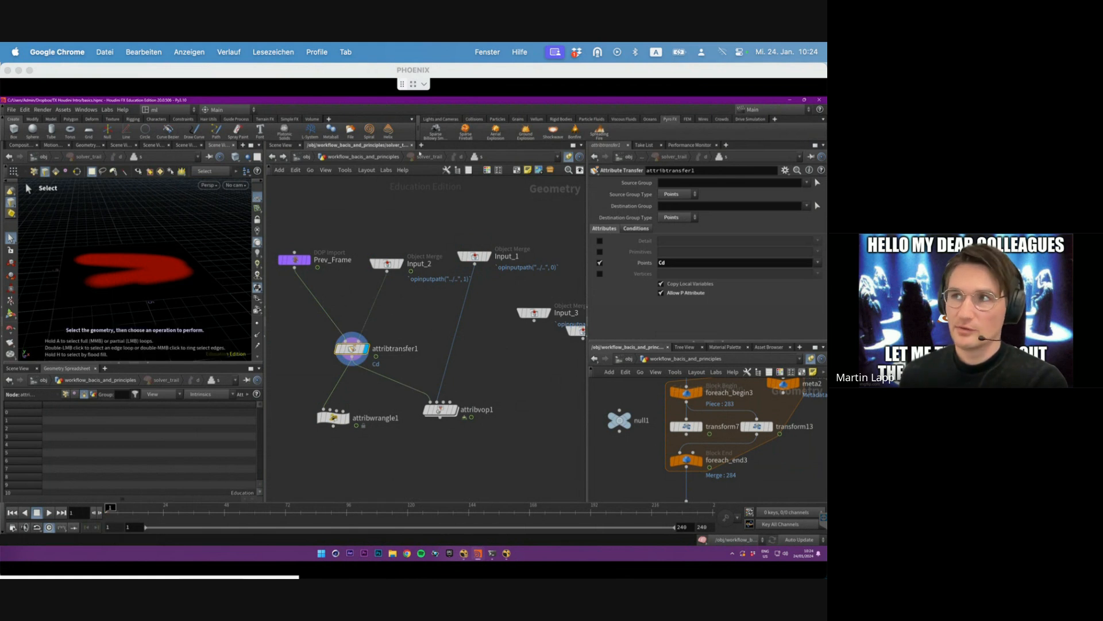
- Step through solver_trail's nested levels, from its parent network to the inner dynamics network and the level holding its input nulls
{"action": "left_click", "coordinate": [357, 156]}
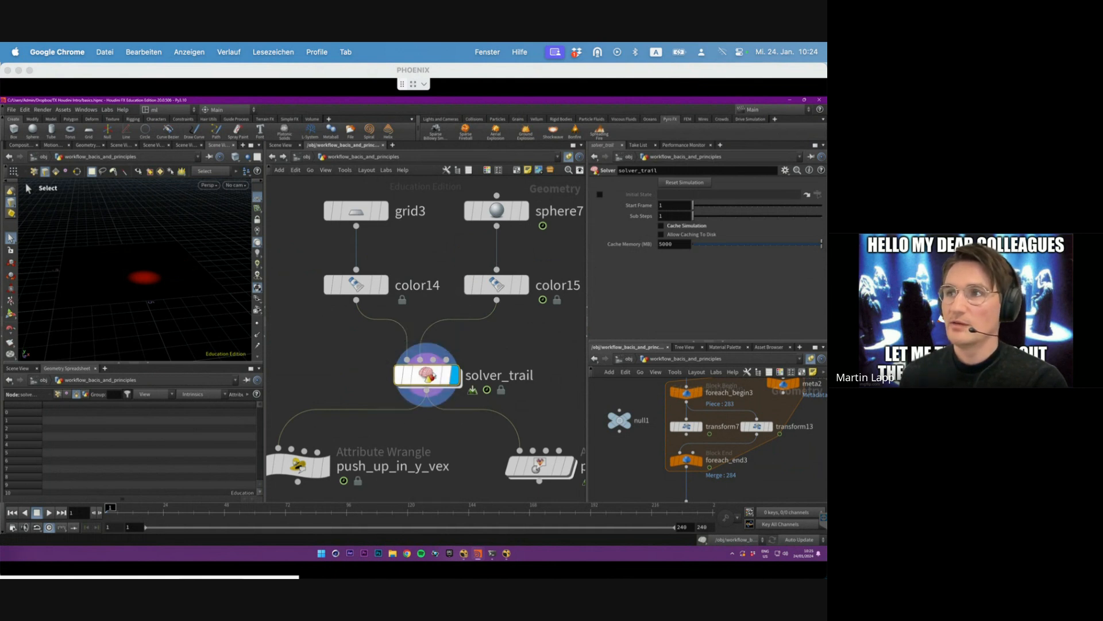
{"action": "double_click", "coordinate": [431, 375]}
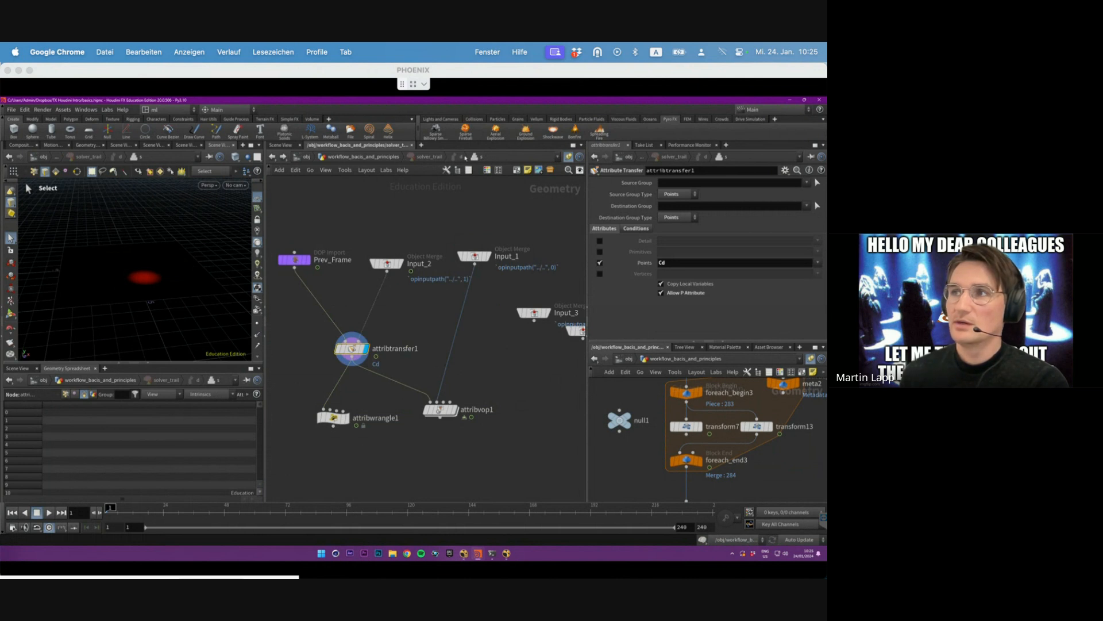
{"action": "left_click", "coordinate": [460, 160]}
{"action": "left_click_drag", "start_coordinate": [542, 235], "coordinate": [336, 502]}
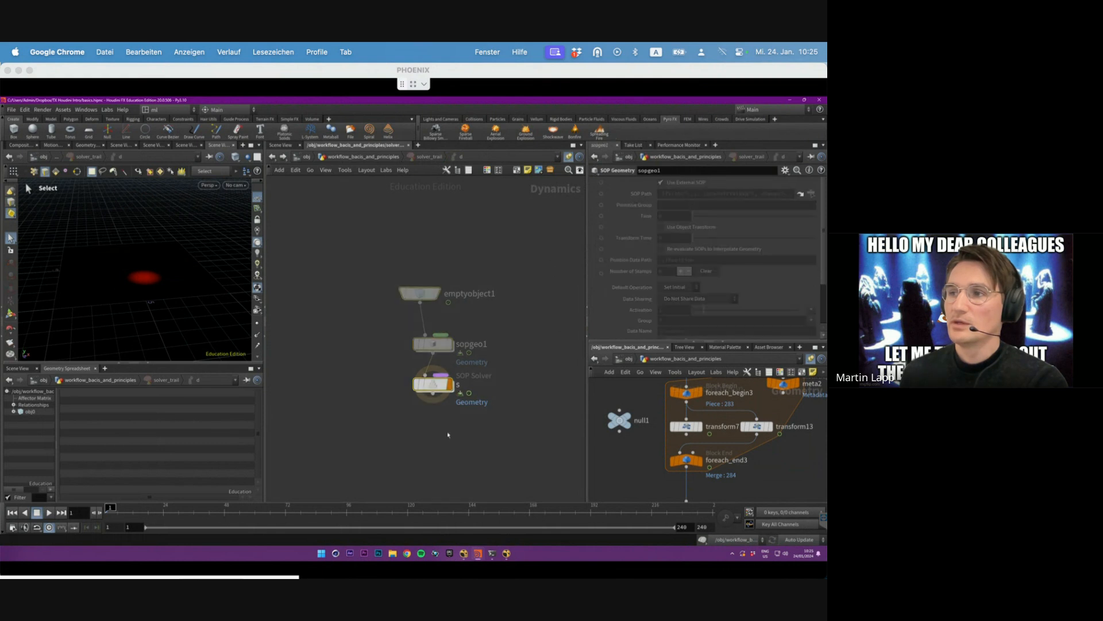
{"action": "left_click", "coordinate": [430, 157]}
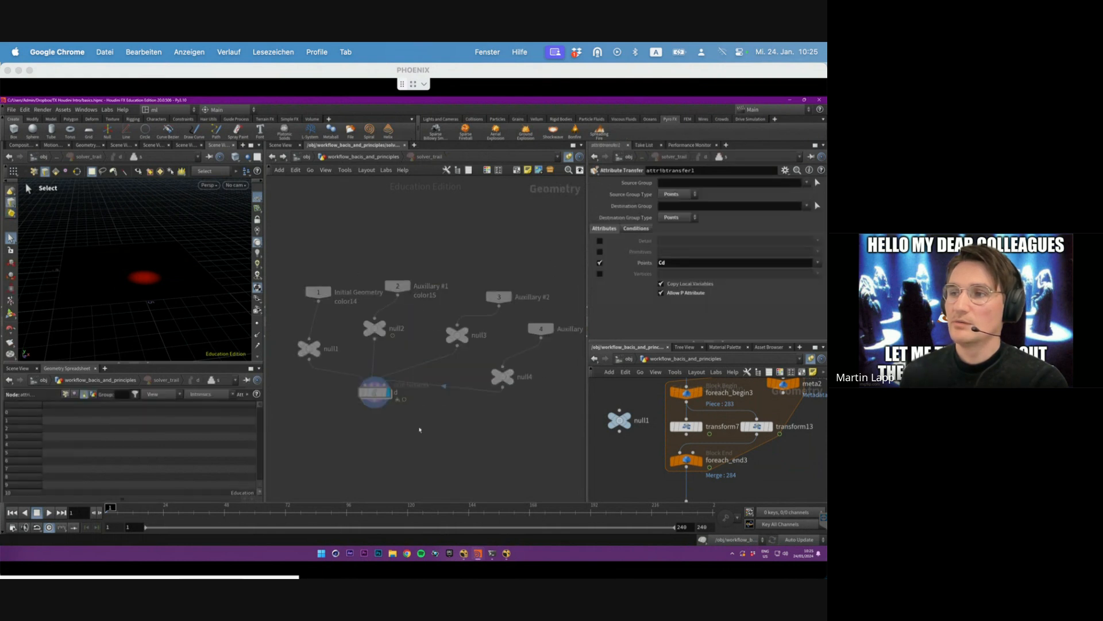
- Return to the workflow_bacis_and_principles network, look inside solver_trail once more and go back up to the parent level
{"action": "left_click", "coordinate": [388, 158]}
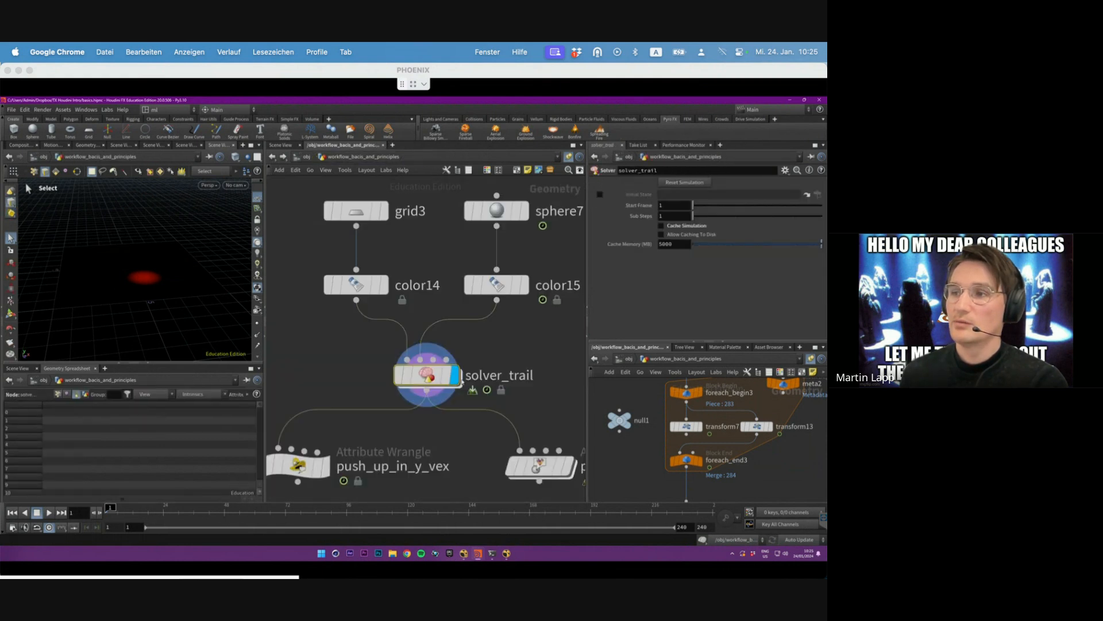
{"action": "double_click", "coordinate": [461, 378]}
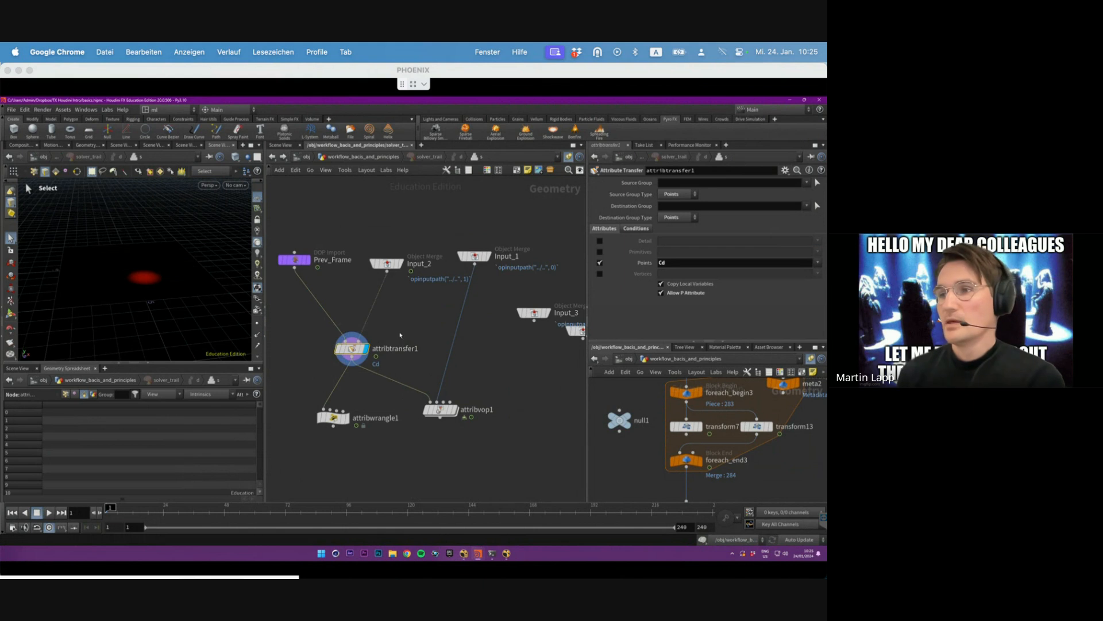
{"action": "key", "text": "u"}
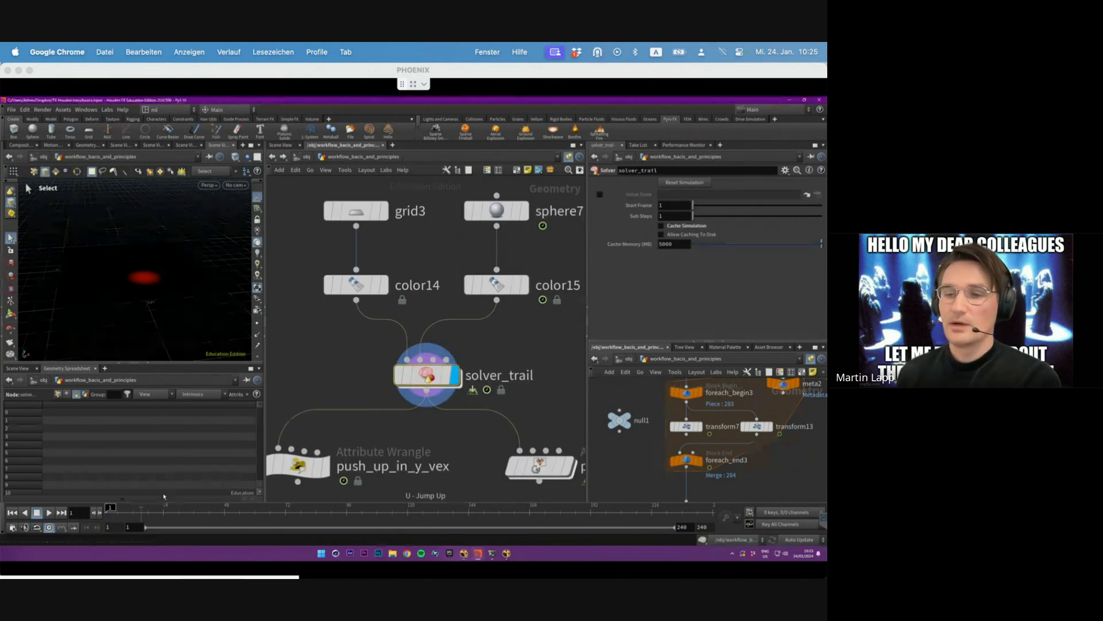
- Play solver_trail from frame 1, pause at frame 33 to examine the red trail on the grid, and resume playback past frame 140
{"action": "left_click", "coordinate": [48, 512]}
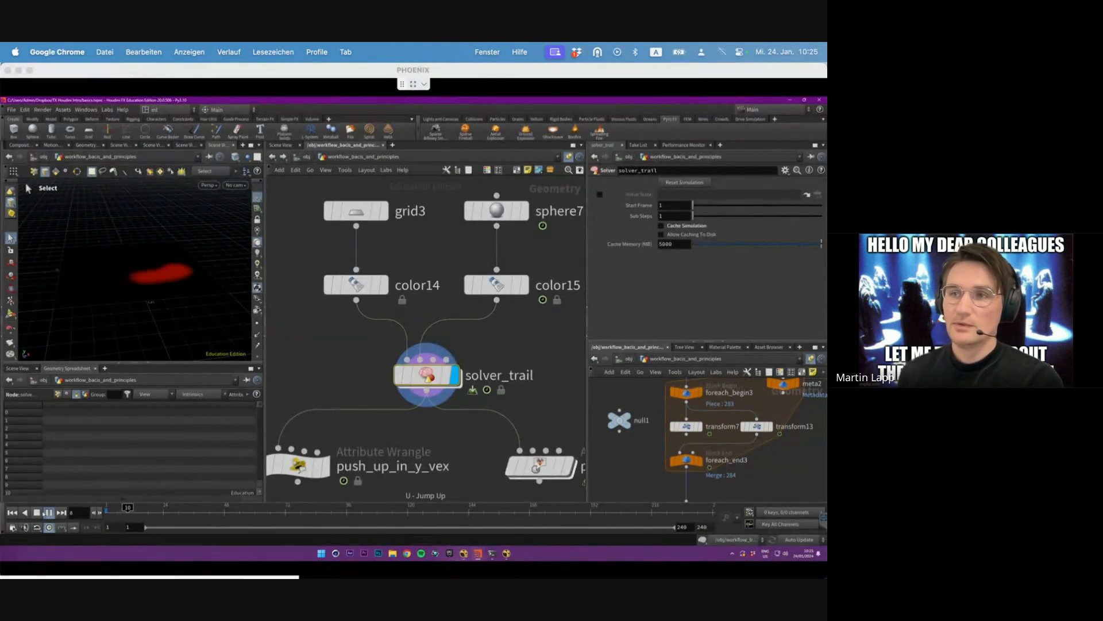
{"action": "left_click", "coordinate": [47, 513]}
{"action": "left_click_drag", "start_coordinate": [108, 257], "coordinate": [119, 279], "text": "alt"}
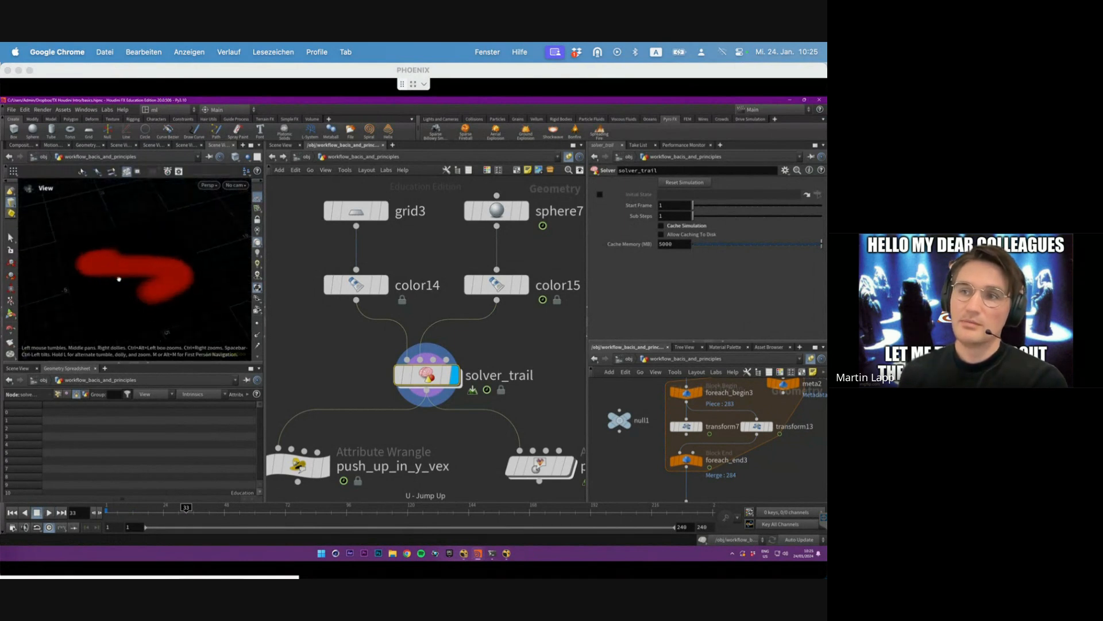
{"action": "right_click_drag", "start_coordinate": [119, 279], "coordinate": [174, 253], "text": "alt"}
{"action": "left_click_drag", "start_coordinate": [175, 254], "coordinate": [189, 278], "text": "alt"}
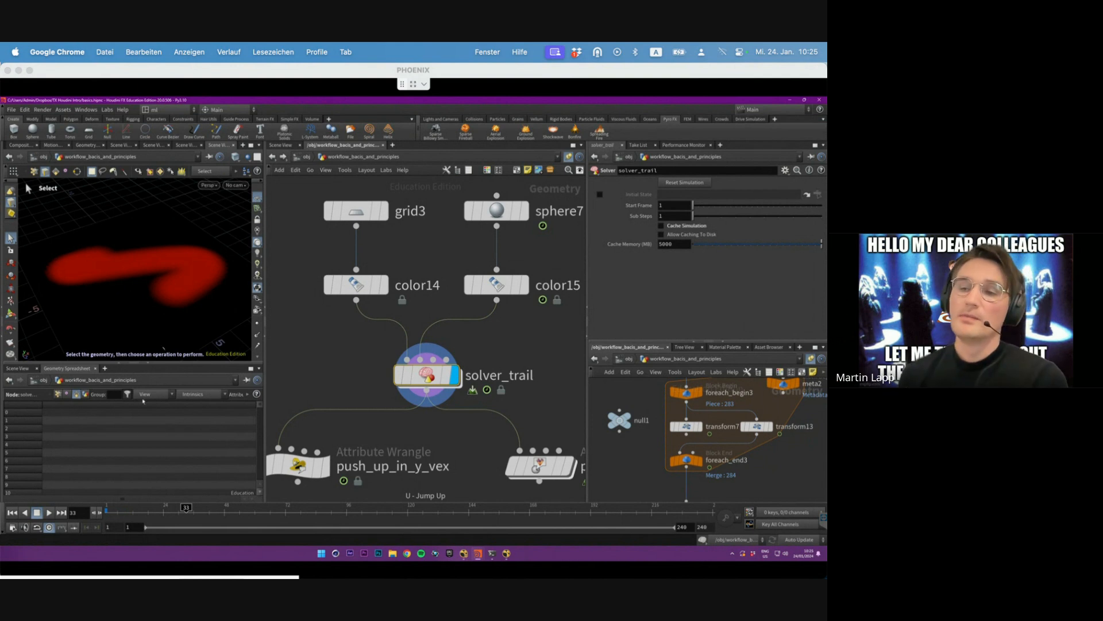
{"action": "left_click", "coordinate": [49, 513]}
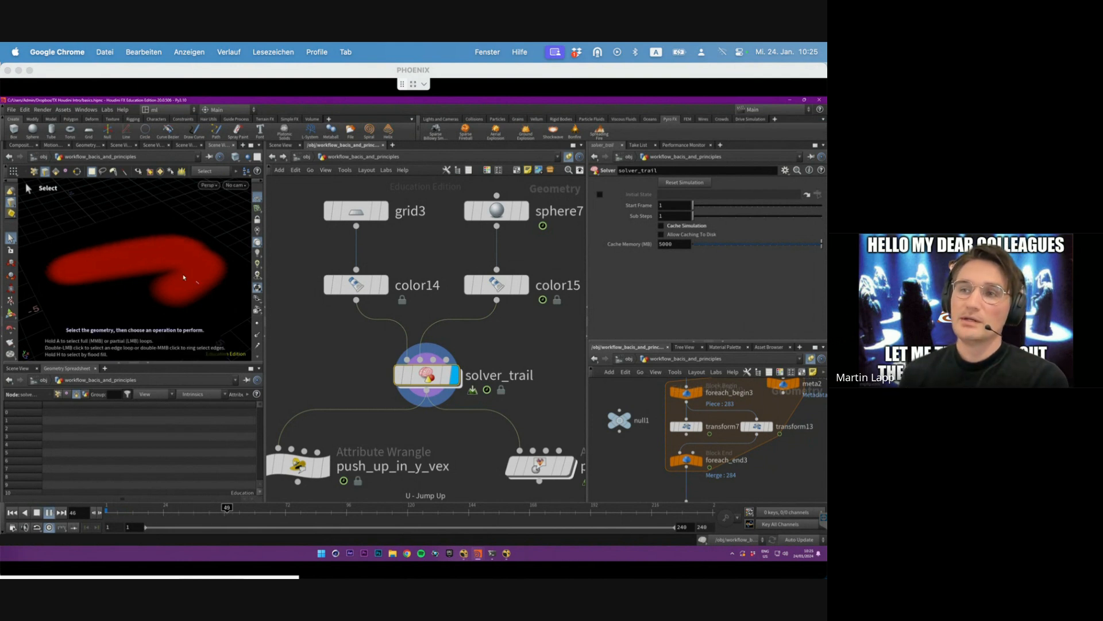
{"action": "right_click_drag", "start_coordinate": [167, 254], "coordinate": [140, 281], "text": "alt"}
{"action": "left_click_drag", "start_coordinate": [140, 281], "coordinate": [118, 239], "text": "alt"}
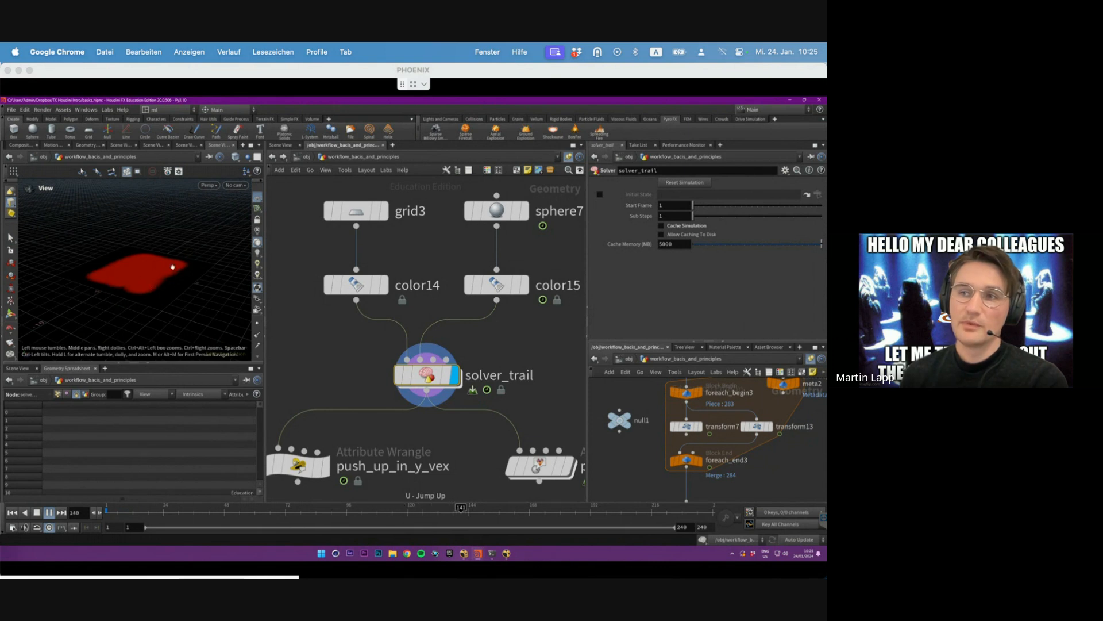
{"action": "left_click_drag", "start_coordinate": [172, 266], "coordinate": [105, 256], "text": "alt"}
{"action": "double_click", "coordinate": [426, 374]}
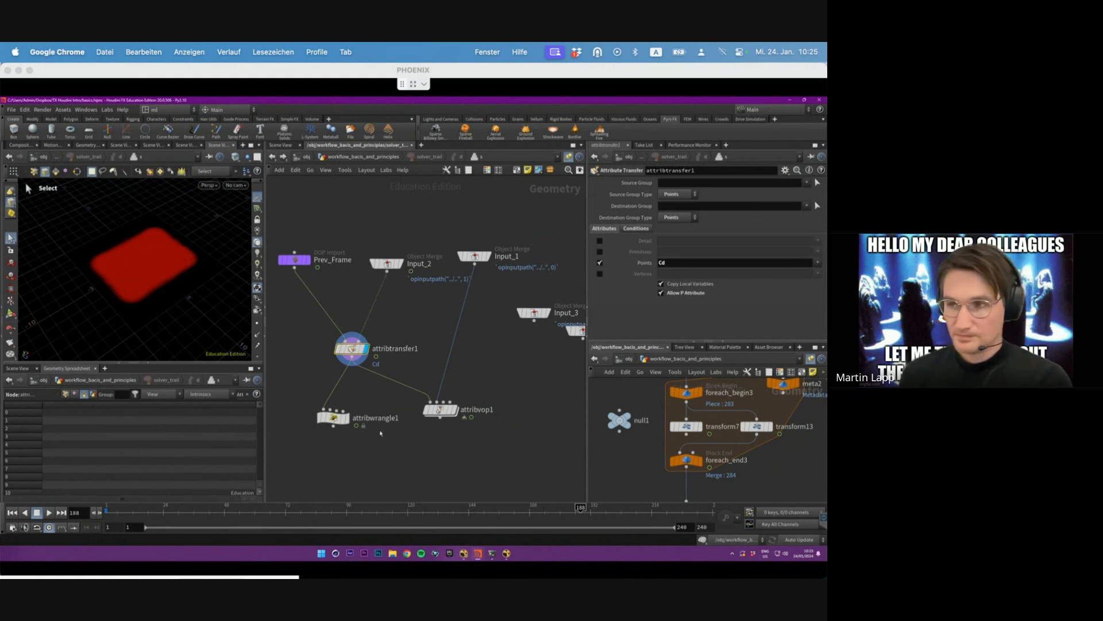
{"action": "left_click", "coordinate": [333, 418]}
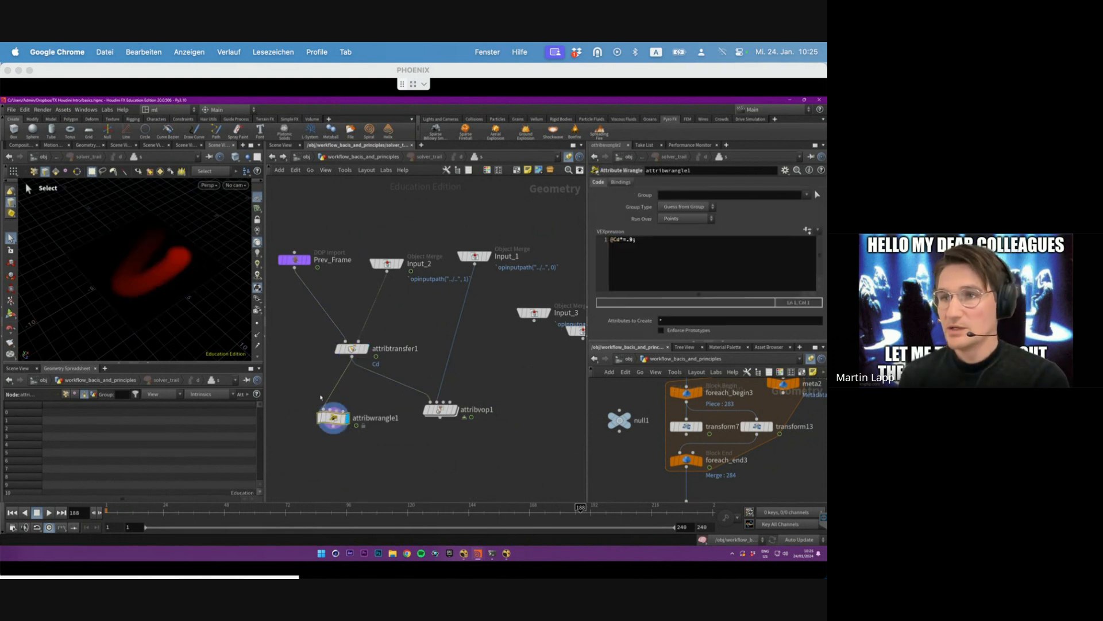
{"action": "left_click_drag", "start_coordinate": [611, 239], "coordinate": [633, 240]}
{"action": "left_click", "coordinate": [633, 240]}
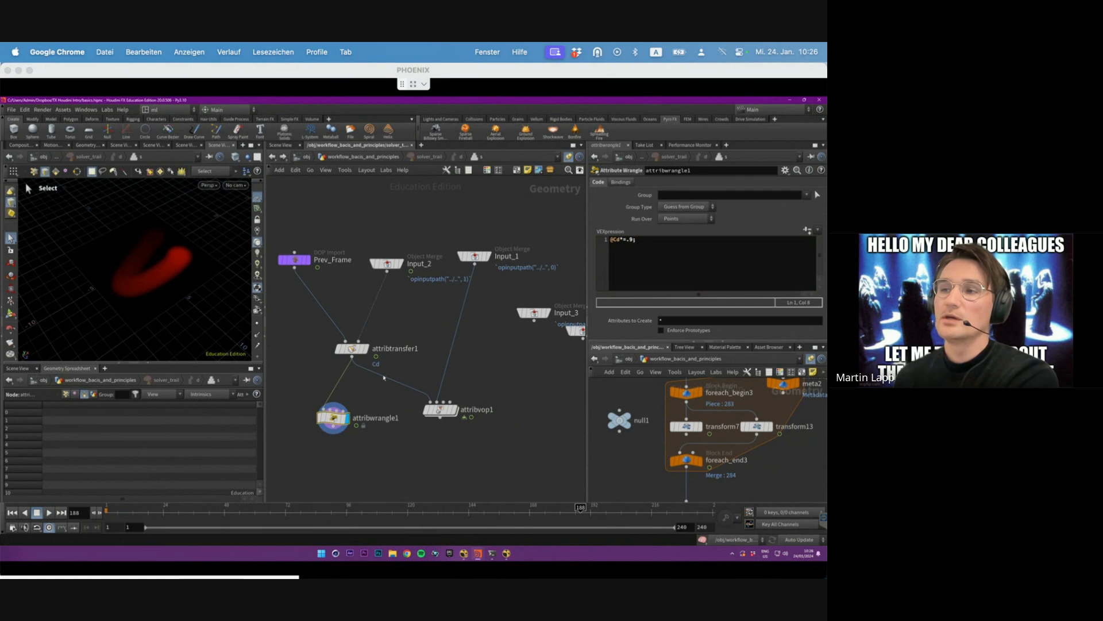
- Return to the workflow_bacis_and_principles network and play the solver_trail simulation from the first frame
{"action": "left_click", "coordinate": [364, 157]}
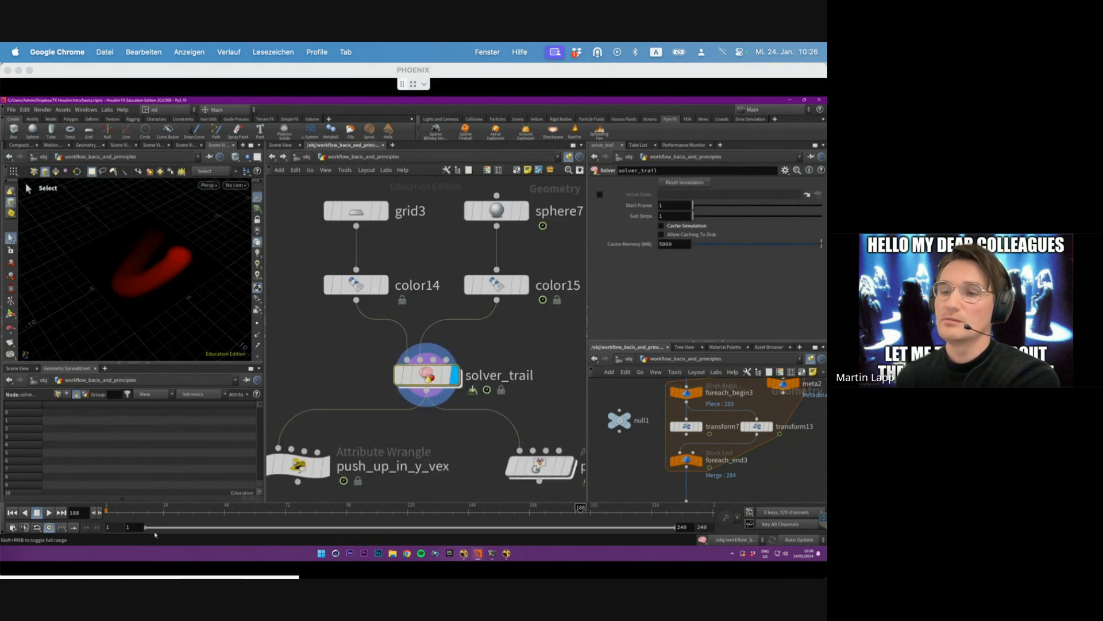
{"action": "left_click", "coordinate": [12, 512]}
{"action": "left_click", "coordinate": [49, 513]}
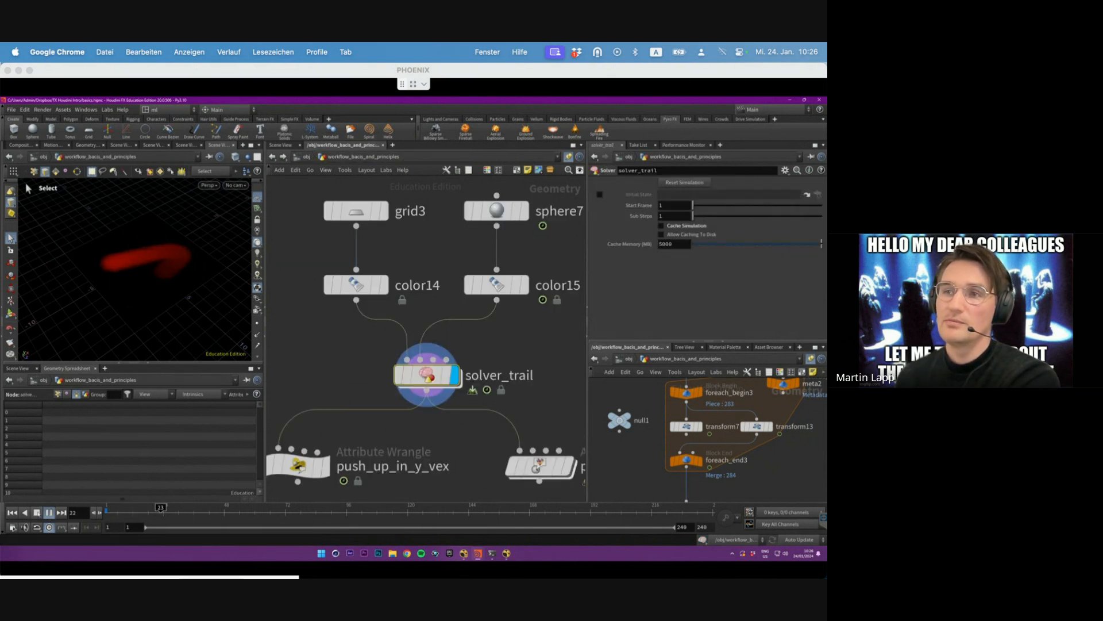
{"action": "key", "text": "Escape"}
- Inspect the fading red trail on the grid up close and replay the simulation from an early frame
{"action": "scroll", "coordinate": [172, 253], "scroll_direction": "up", "scroll_amount": 5}
{"action": "middle_click_drag", "start_coordinate": [189, 248], "coordinate": [141, 296], "text": "alt"}
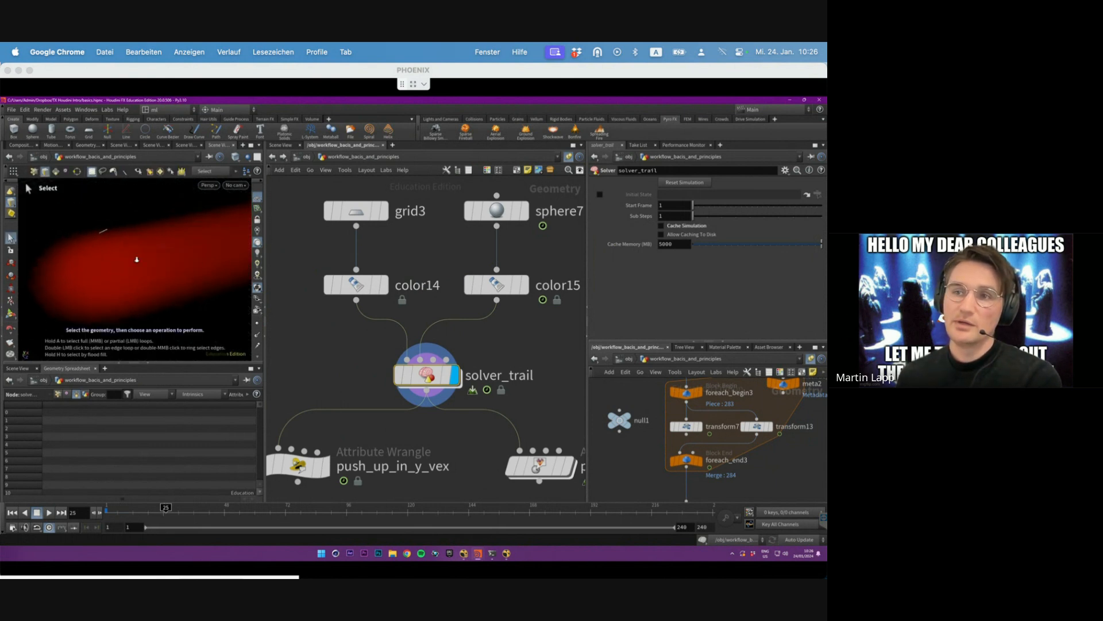
{"action": "scroll", "coordinate": [137, 259], "scroll_direction": "down", "scroll_amount": 5}
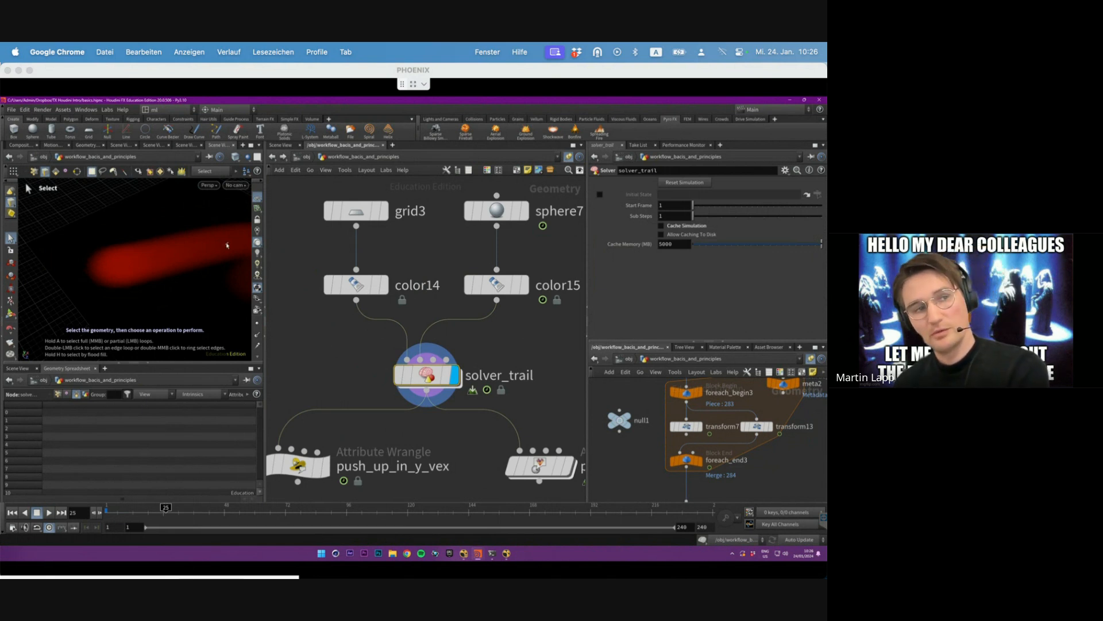
{"action": "key", "text": "Escape"}
{"action": "left_click_drag", "start_coordinate": [227, 245], "coordinate": [158, 263]}
{"action": "key", "text": "s"}
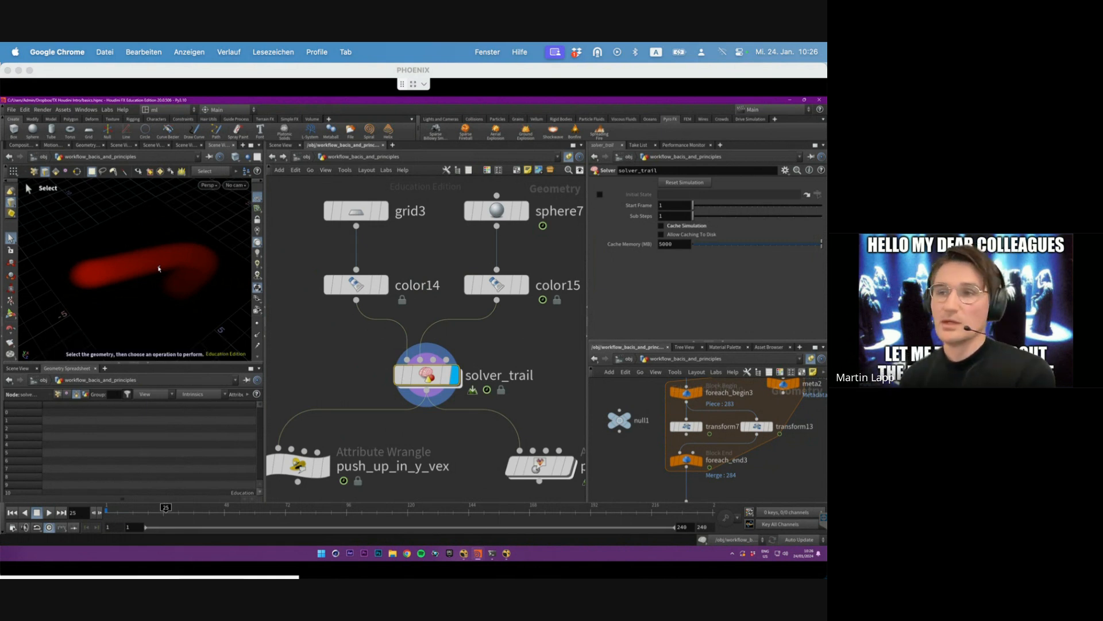
{"action": "left_click_drag", "start_coordinate": [165, 509], "coordinate": [122, 508]}
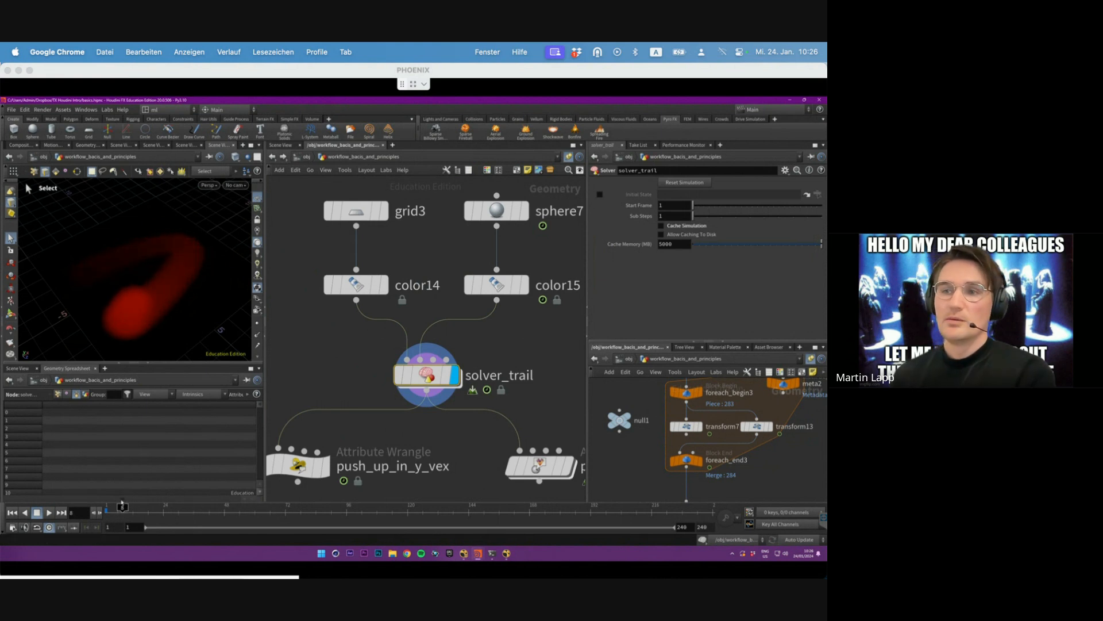
{"action": "left_click", "coordinate": [48, 513]}
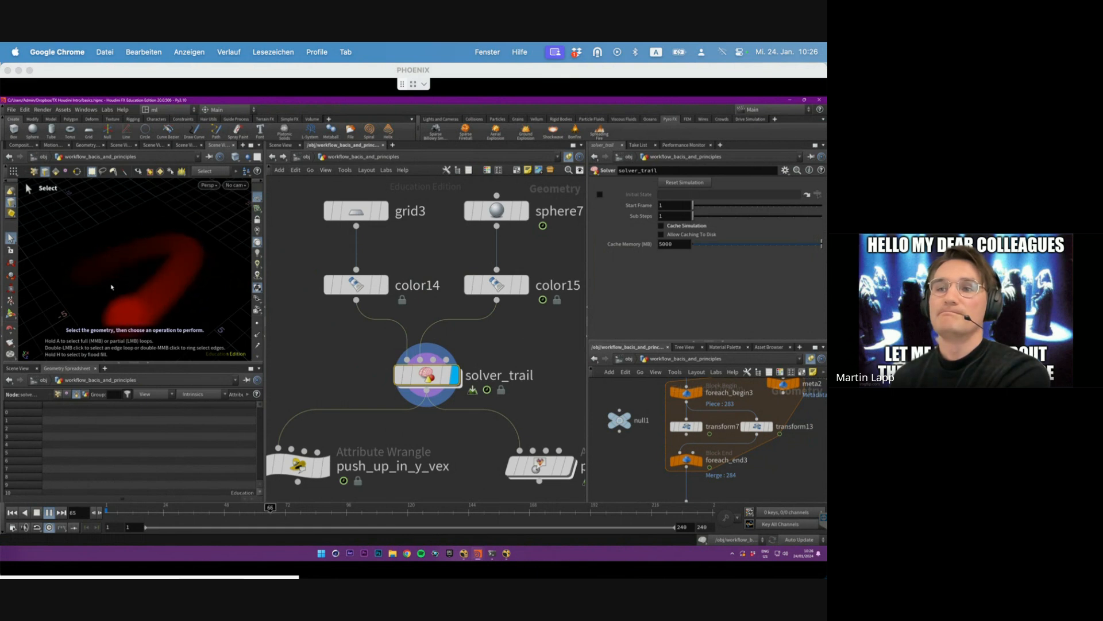
- Inside solver_trail, review attribtransfer1, then align attribwrangle1 level with attribvop1 and highlight its VEX expression
{"action": "double_click", "coordinate": [420, 380]}
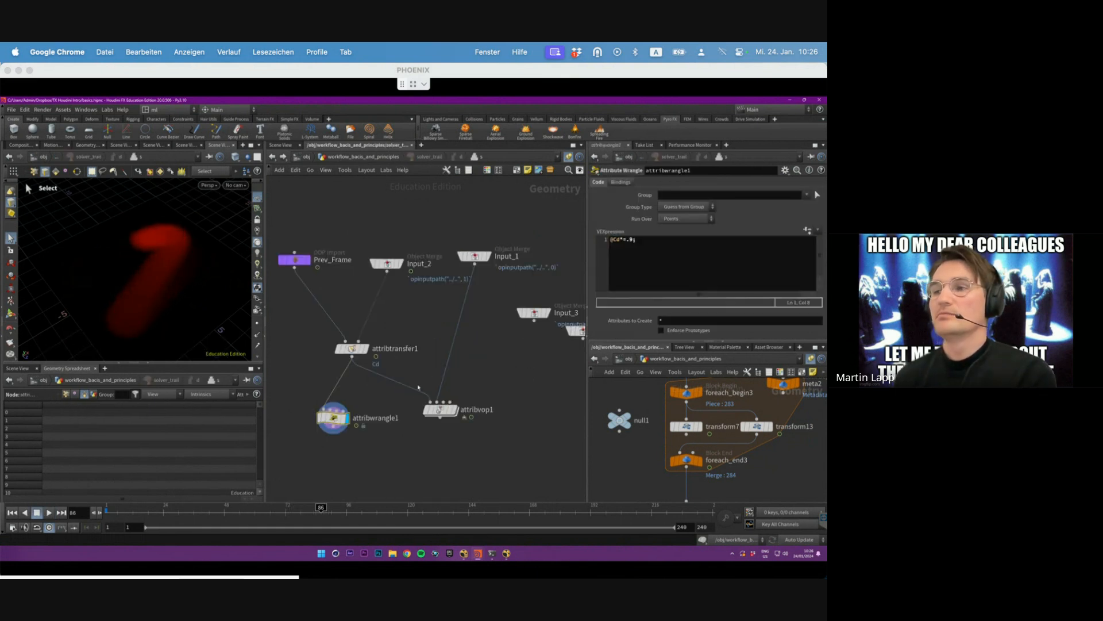
{"action": "left_click", "coordinate": [352, 348]}
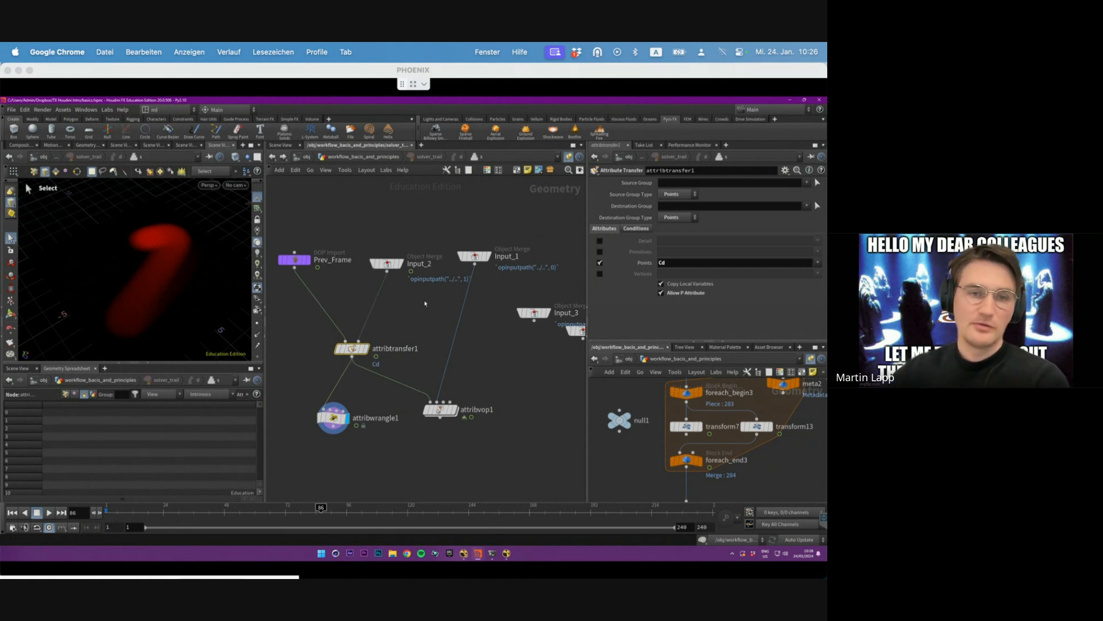
{"action": "left_click_drag", "start_coordinate": [333, 418], "coordinate": [318, 410]}
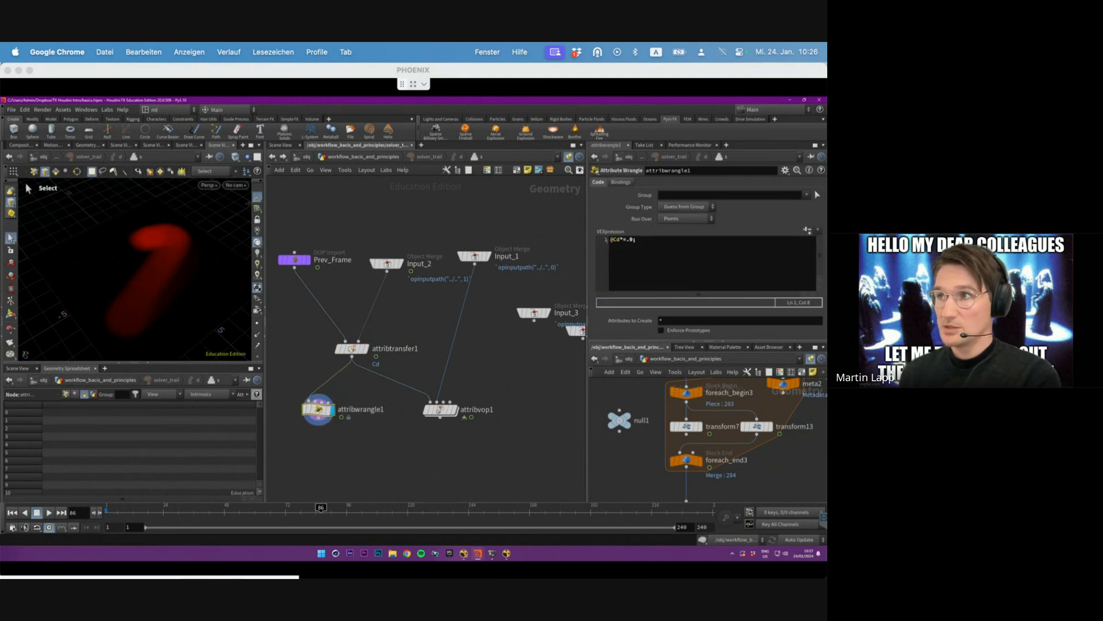
{"action": "left_click_drag", "start_coordinate": [611, 240], "coordinate": [669, 239]}
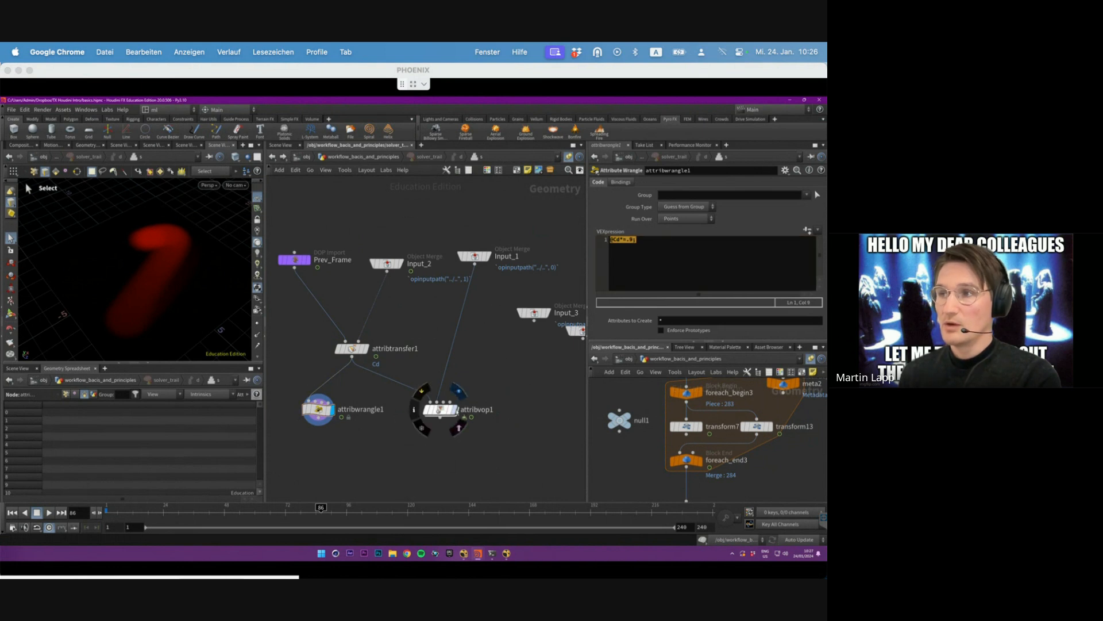
- Inside attribvop1, lay out the VOP nodes and move getattrib1 closer to geometryvopglobal1
{"action": "left_click", "coordinate": [441, 410]}
{"action": "double_click", "coordinate": [442, 409]}
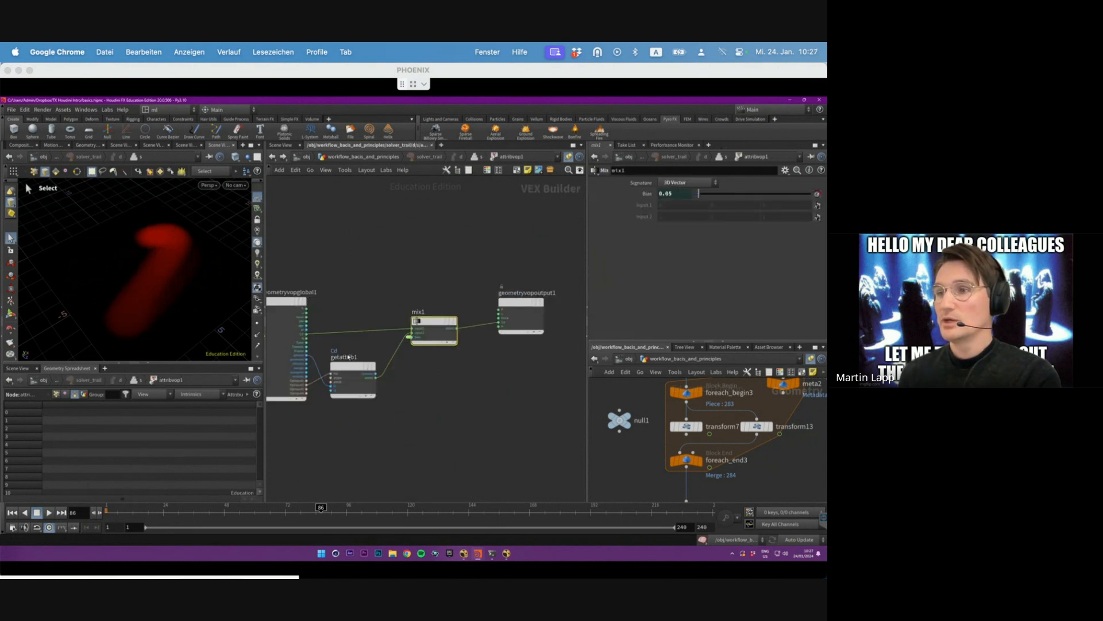
{"action": "key", "text": "l"}
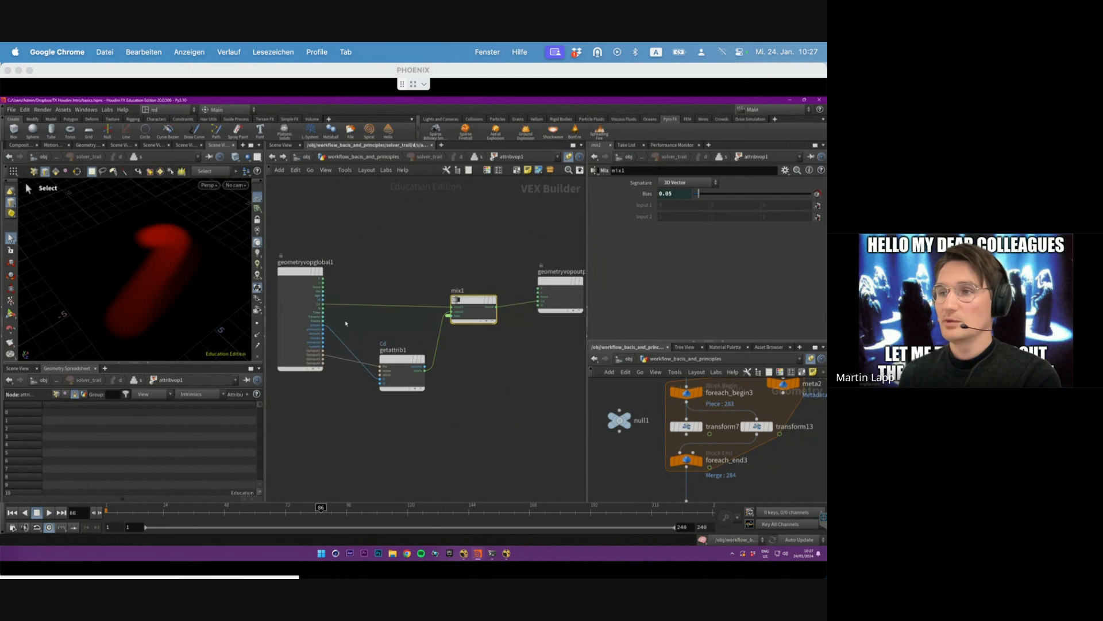
{"action": "left_click_drag", "start_coordinate": [394, 376], "coordinate": [360, 355]}
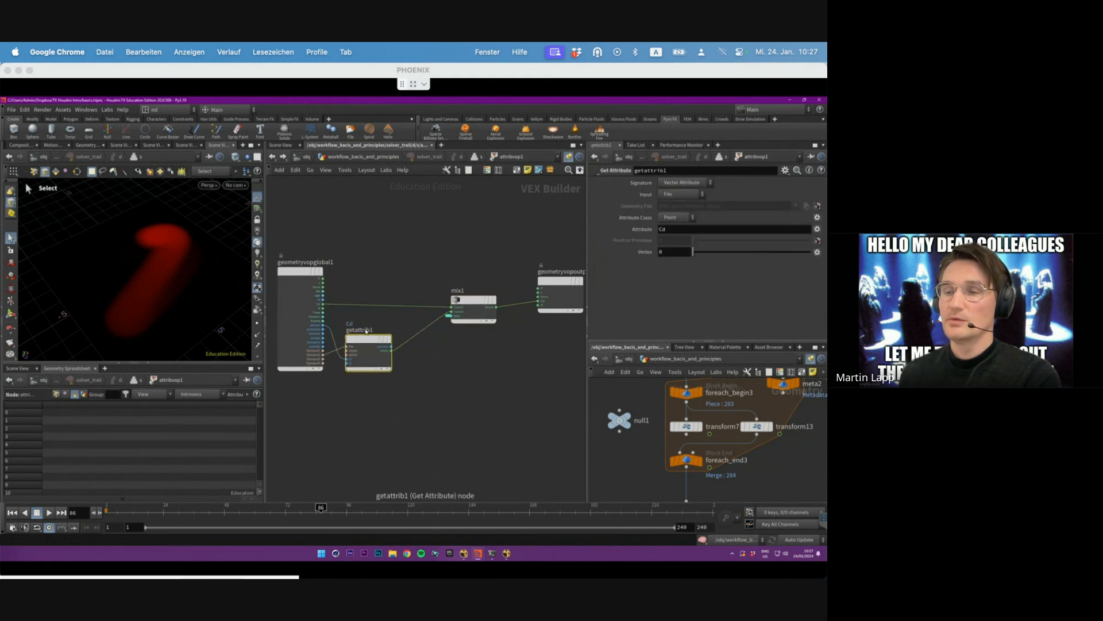
- Examine how getattrib1 and the Cd output of geometryvopglobal1 feed mix1, and review the mix bias
{"action": "left_click", "coordinate": [455, 291]}
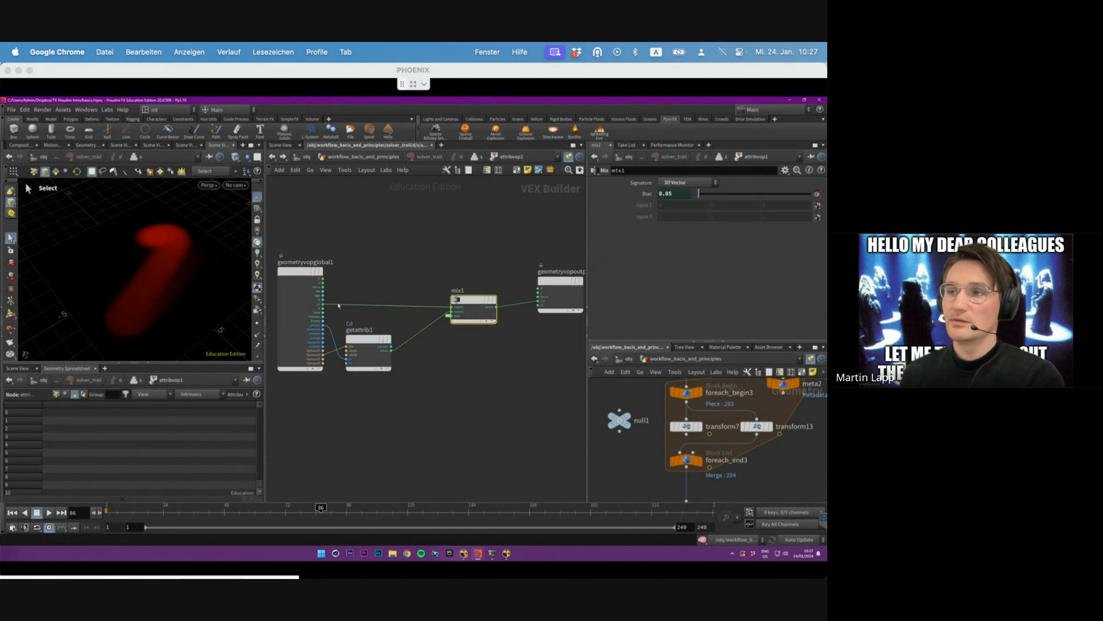
{"action": "left_click", "coordinate": [346, 326]}
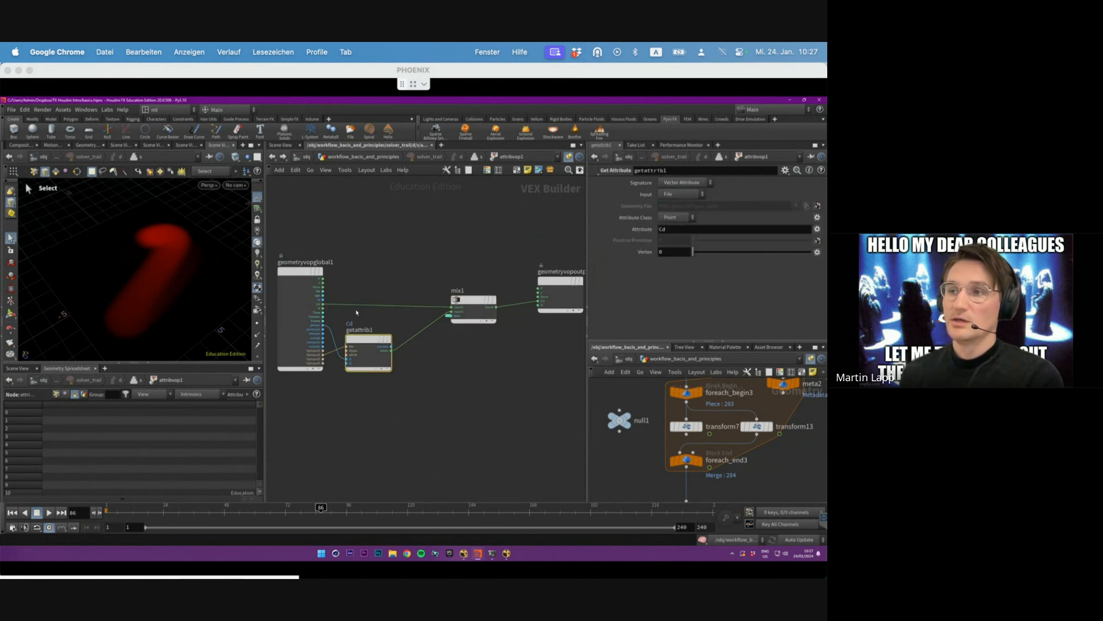
{"action": "left_click", "coordinate": [314, 309]}
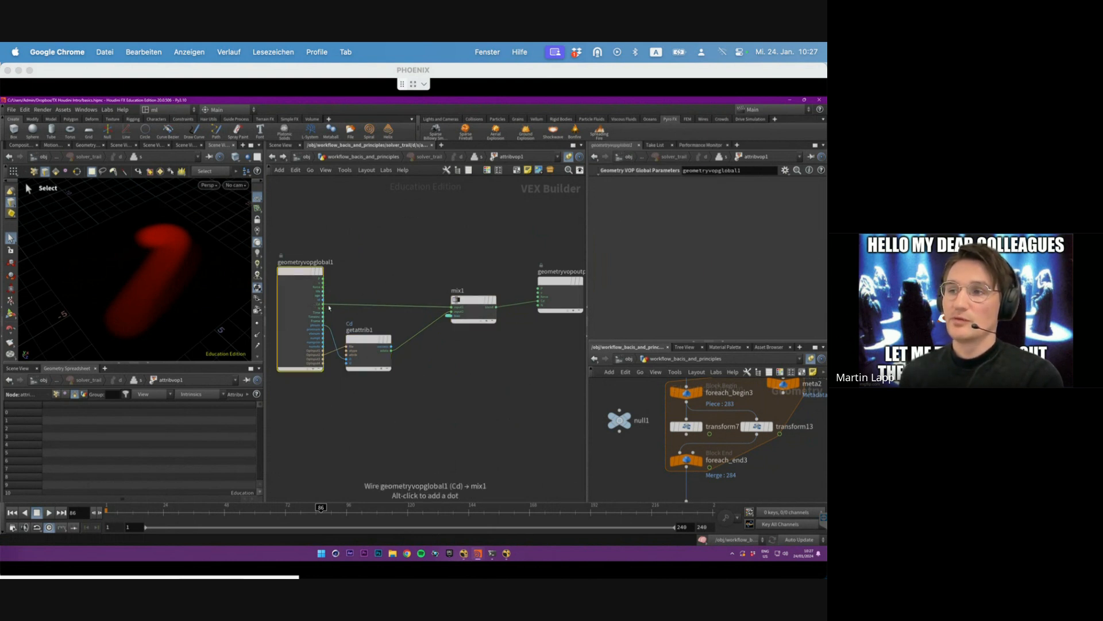
{"action": "left_click", "coordinate": [469, 311]}
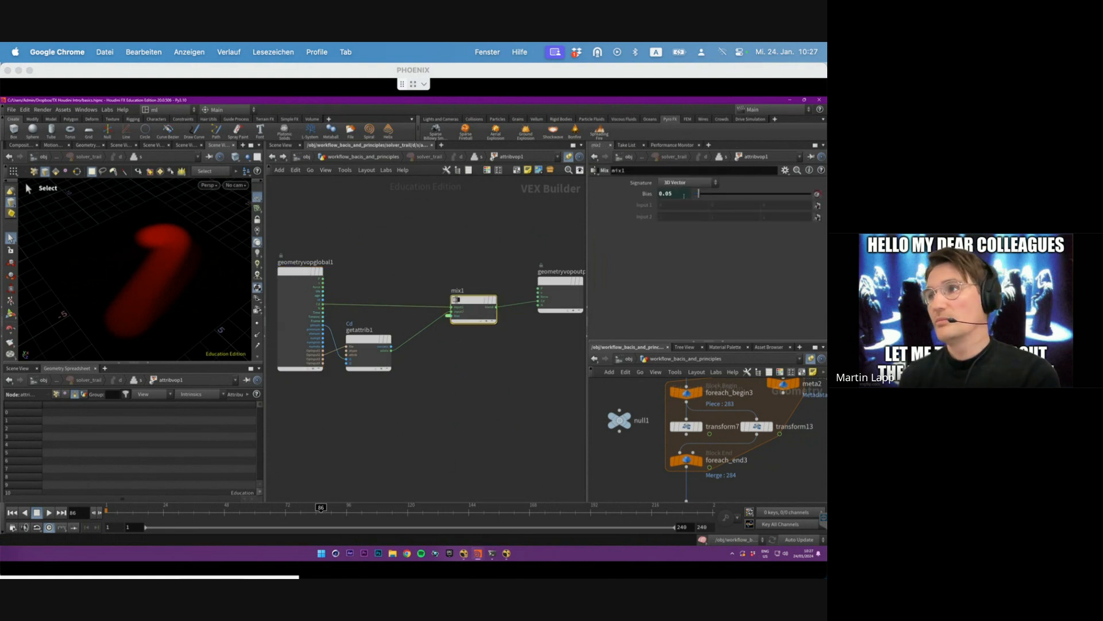
- Return to the workflow_bacis_and_principles network and display the result of push_up_in_y_vop
{"action": "left_click", "coordinate": [375, 157]}
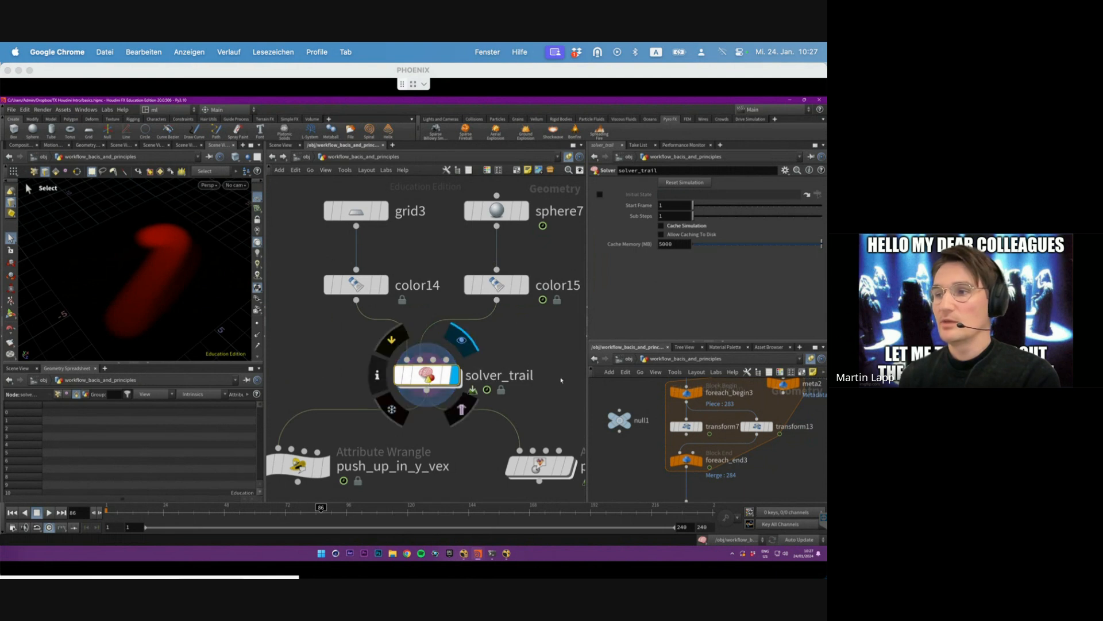
{"action": "middle_click_drag", "start_coordinate": [427, 375], "coordinate": [345, 335]}
{"action": "left_click", "coordinate": [458, 426]}
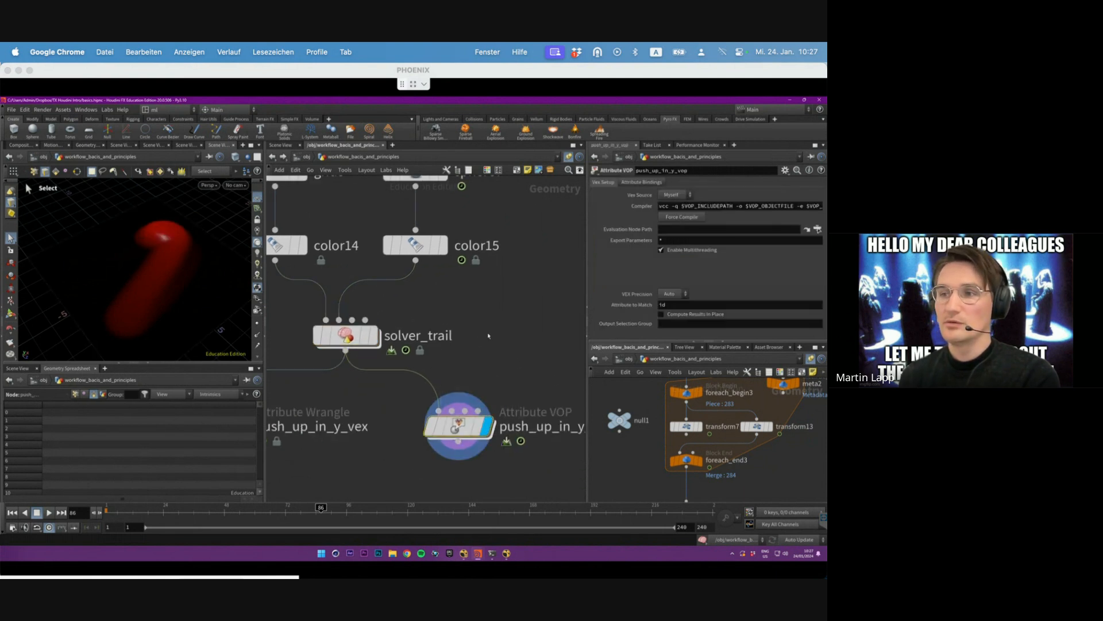
- Inside solver_trail, compare the attribwrangle1 and attribvop1 results and make attribvop1 the displayed node
{"action": "double_click", "coordinate": [345, 336]}
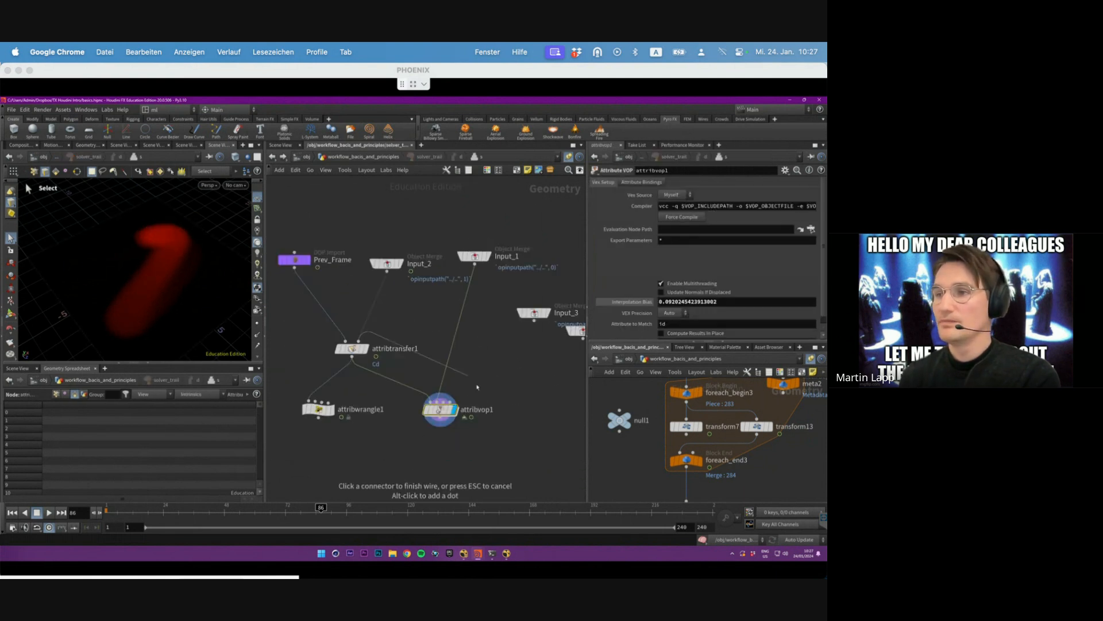
{"action": "key", "text": "Escape"}
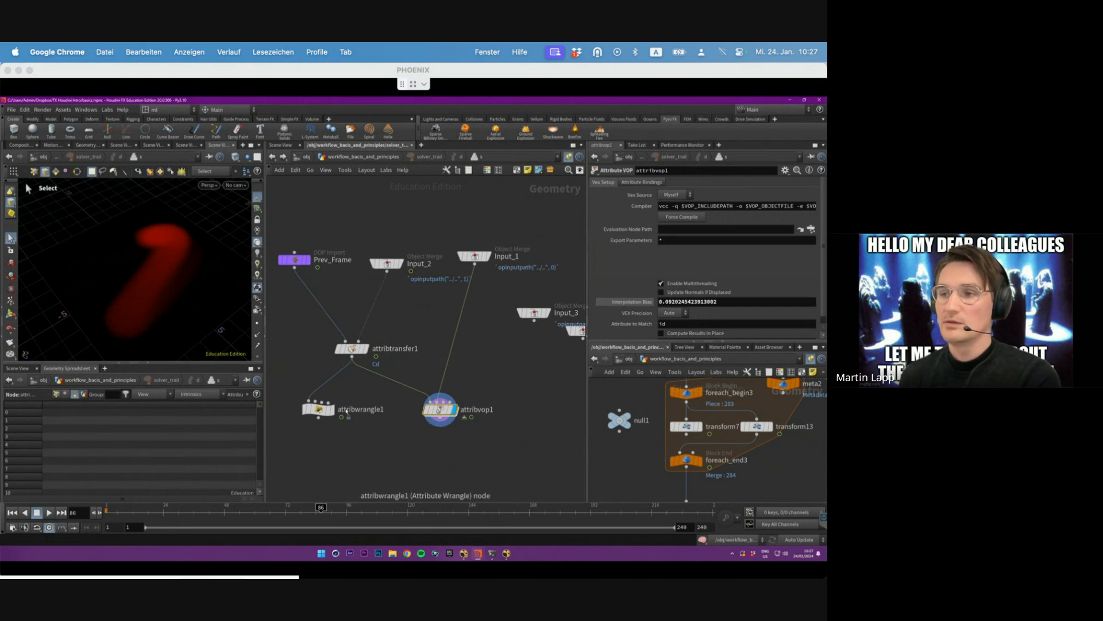
{"action": "left_click", "coordinate": [333, 410]}
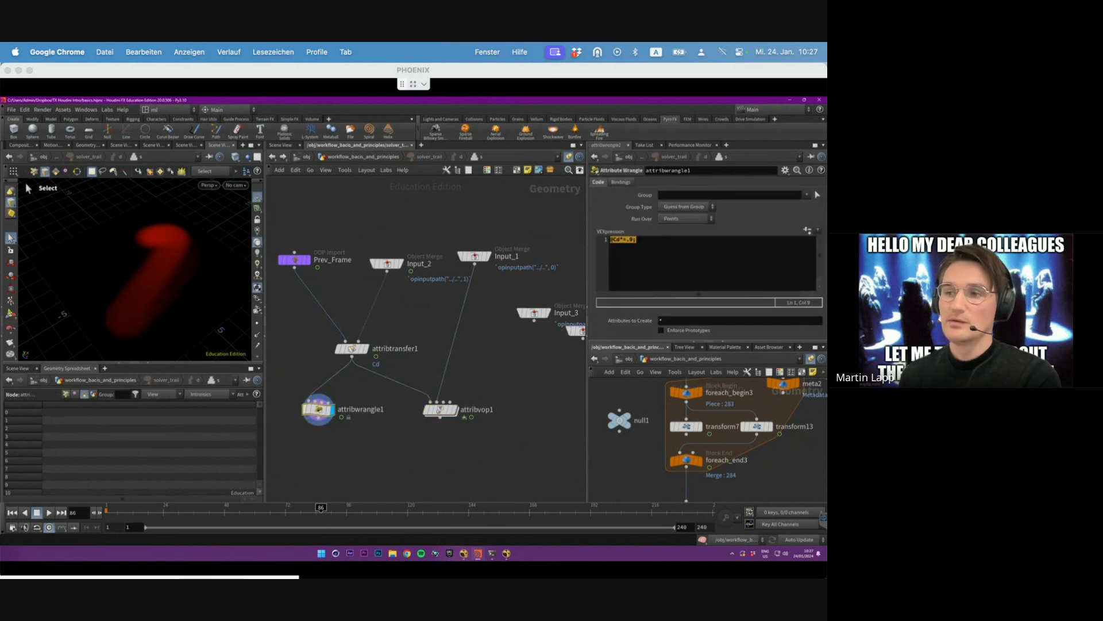
{"action": "left_click", "coordinate": [441, 409]}
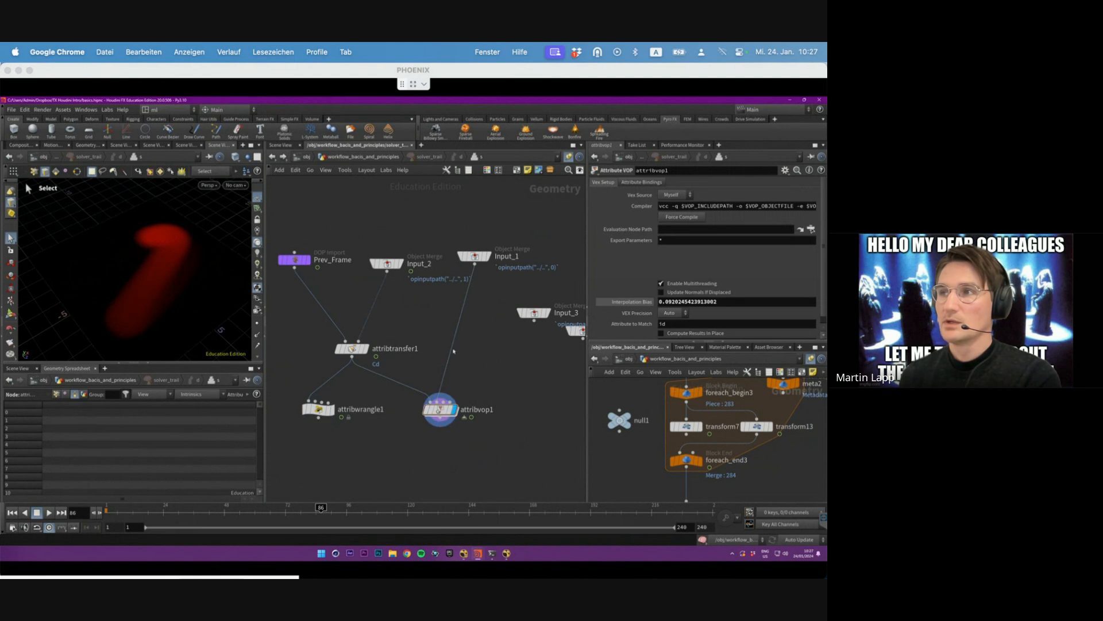
- Go back to the parent network and replay the solver_trail animation from the start, viewed from a lower angle
{"action": "left_click", "coordinate": [381, 158]}
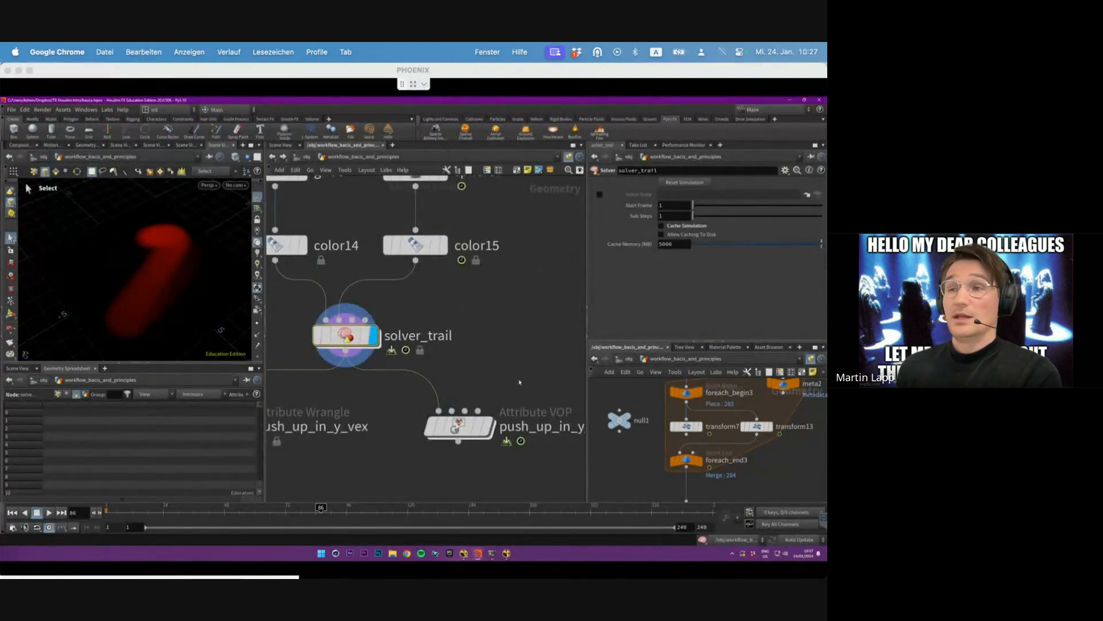
{"action": "left_click_drag", "start_coordinate": [206, 259], "coordinate": [194, 221], "text": "alt"}
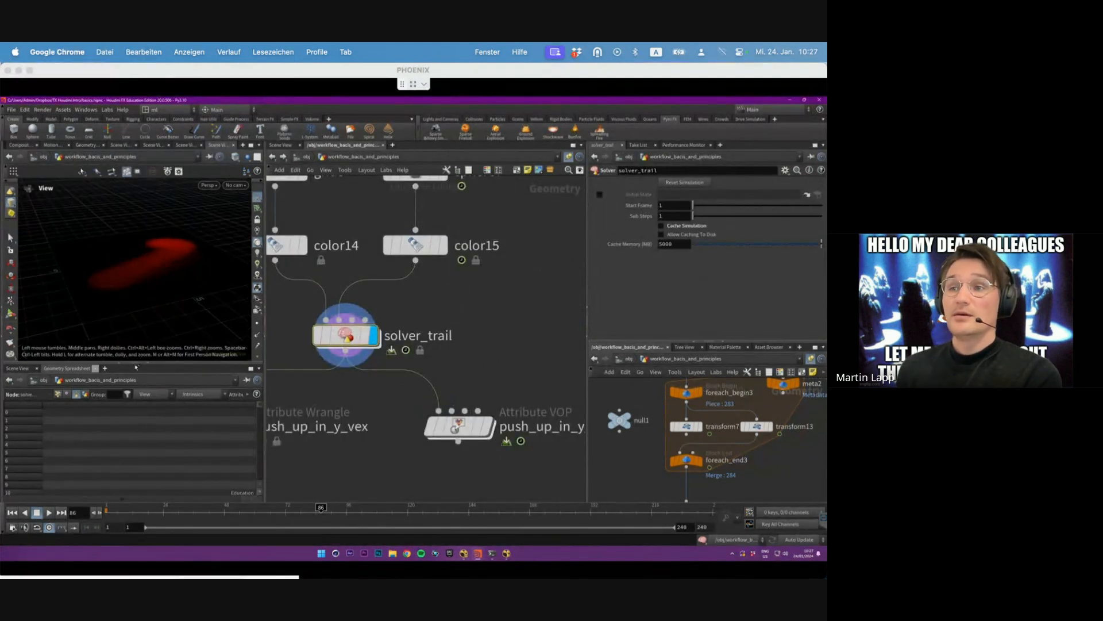
{"action": "left_click", "coordinate": [108, 509]}
{"action": "left_click", "coordinate": [49, 512]}
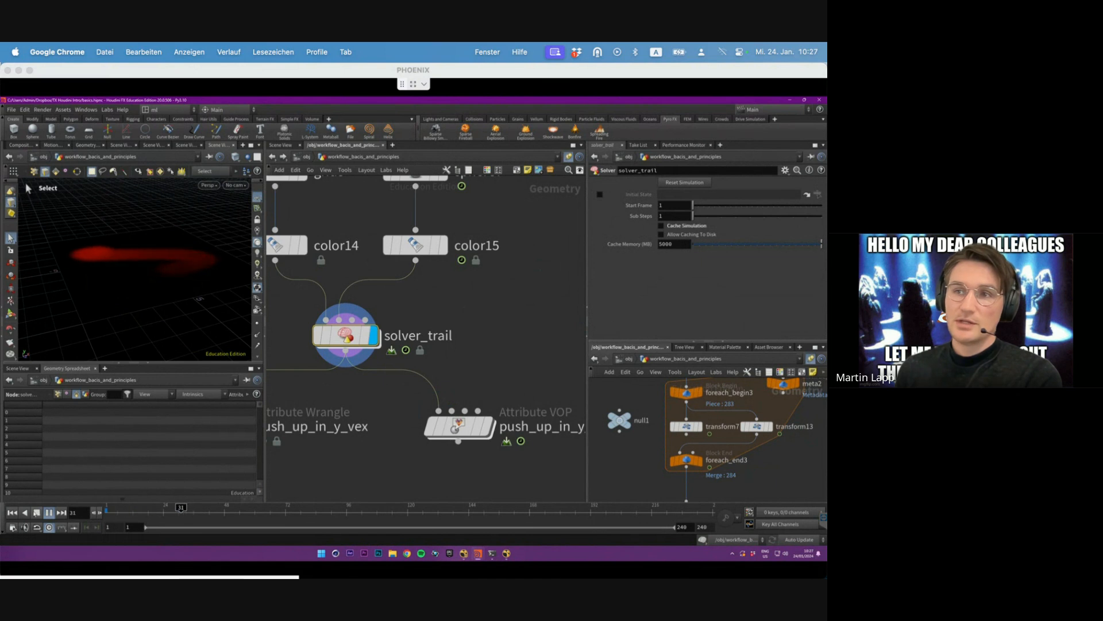
{"action": "left_click", "coordinate": [36, 512]}
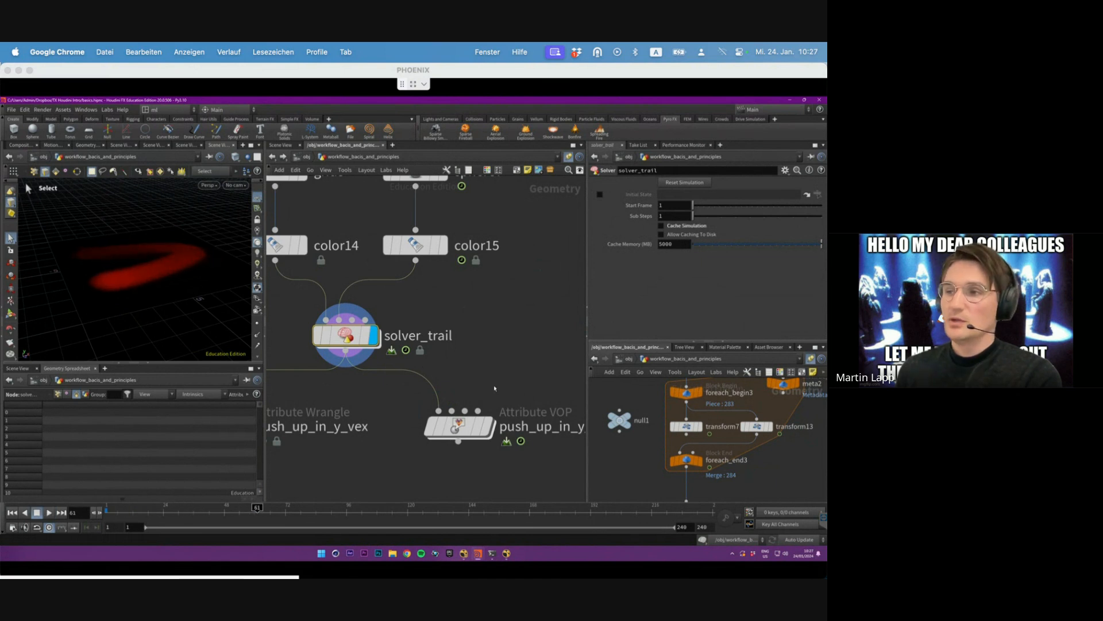
- Display push_up_in_y_vop and inspect the raised trail geometry from several angles
{"action": "left_click", "coordinate": [458, 427]}
{"action": "key", "text": "space"}
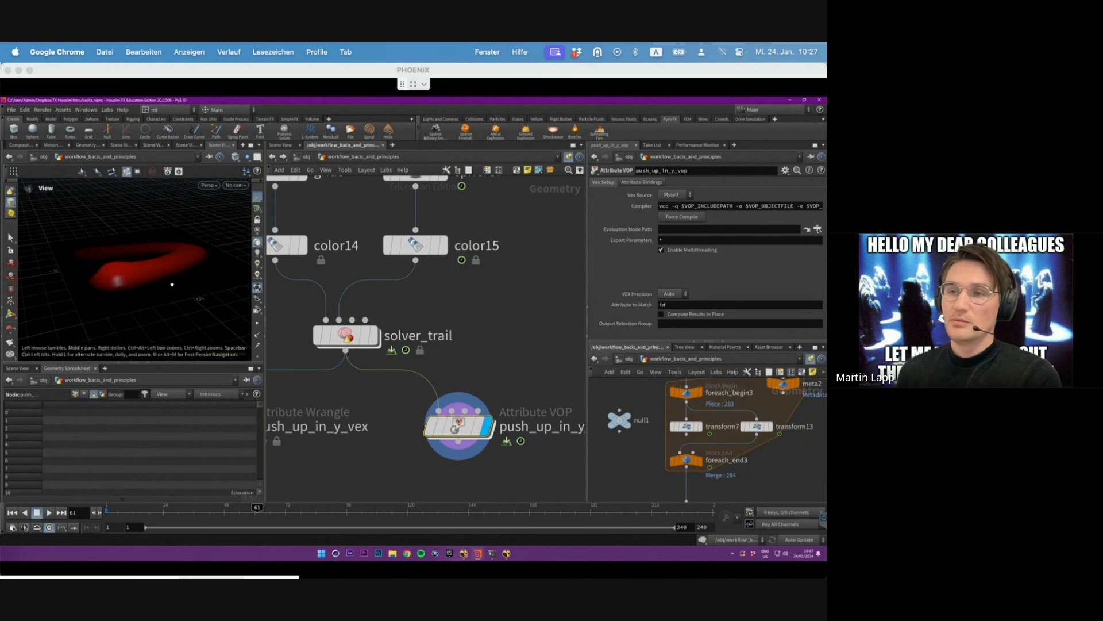
{"action": "left_click_drag", "start_coordinate": [172, 285], "coordinate": [105, 266]}
{"action": "left_click_drag", "start_coordinate": [199, 230], "coordinate": [213, 215]}
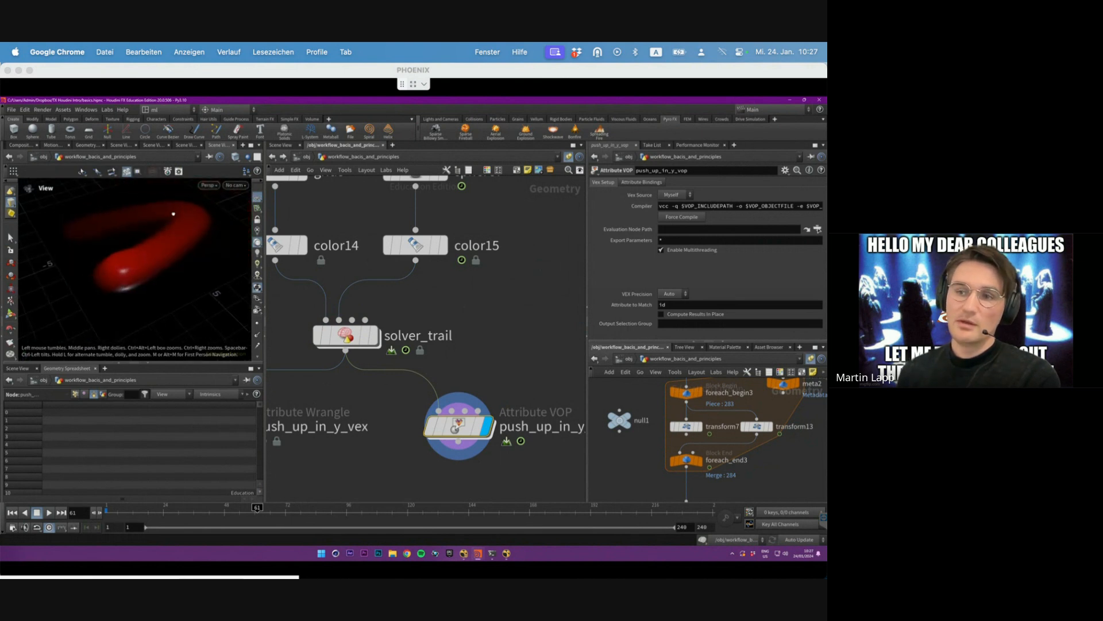
- Compare push_up_in_y_vex with push_up_in_y_vop, leaving push_up_in_y_vop as the displayed node
{"action": "middle_click_drag", "start_coordinate": [409, 438], "coordinate": [453, 418]}
{"action": "scroll", "coordinate": [388, 449], "scroll_direction": "down", "scroll_amount": 3}
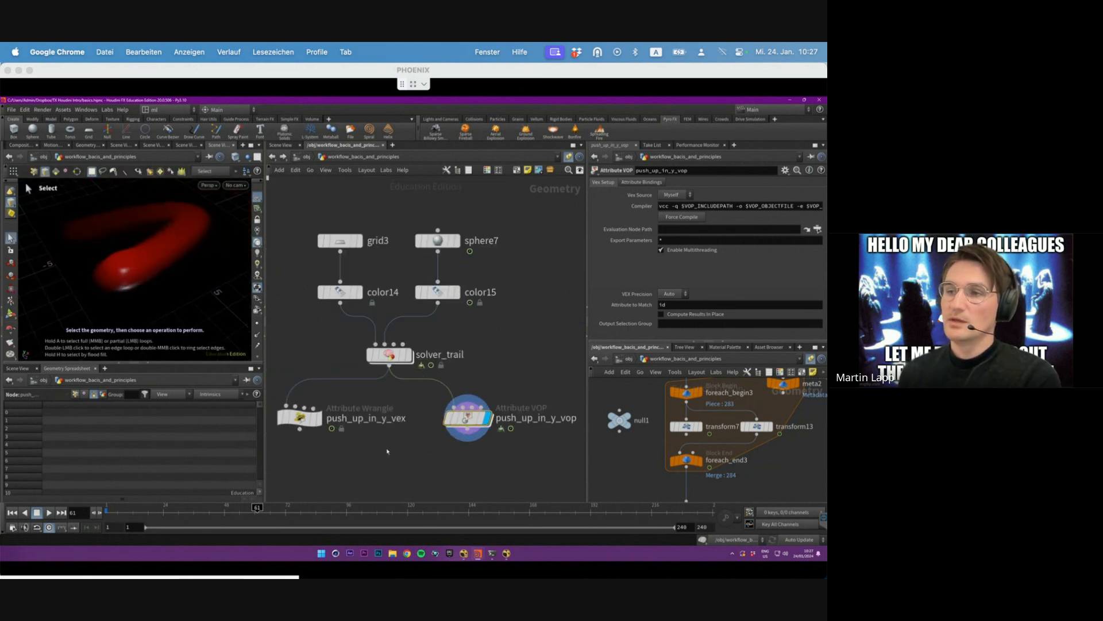
{"action": "left_click", "coordinate": [305, 419]}
{"action": "left_click", "coordinate": [319, 419]}
{"action": "left_click", "coordinate": [487, 418]}
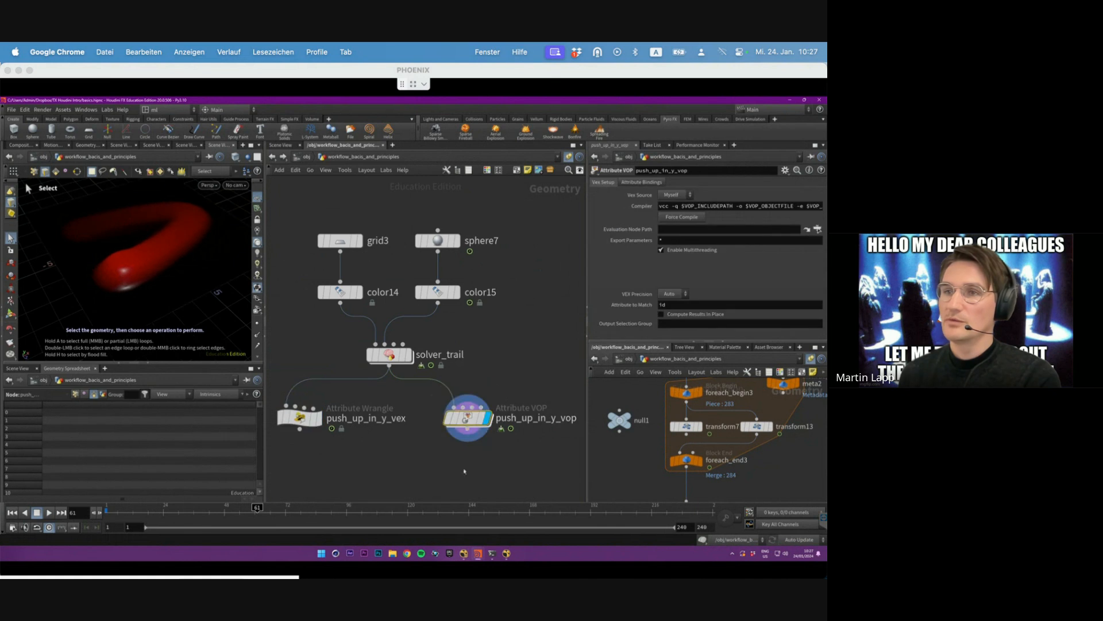
- Display push_up_in_y_vex in the neighbouring solver network and play its raised trail animation from the start
{"action": "scroll", "coordinate": [493, 371], "scroll_direction": "down", "scroll_amount": 5}
{"action": "left_click", "coordinate": [359, 392]}
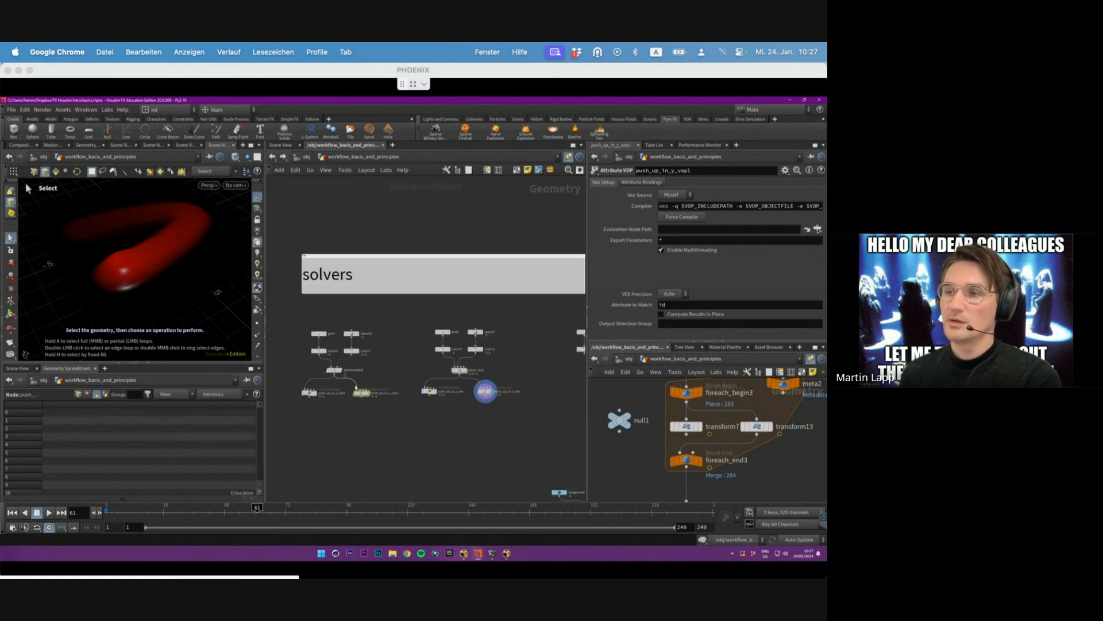
{"action": "middle_click_drag", "start_coordinate": [410, 411], "coordinate": [360, 408]}
{"action": "left_click", "coordinate": [378, 389]}
{"action": "left_click", "coordinate": [386, 389]}
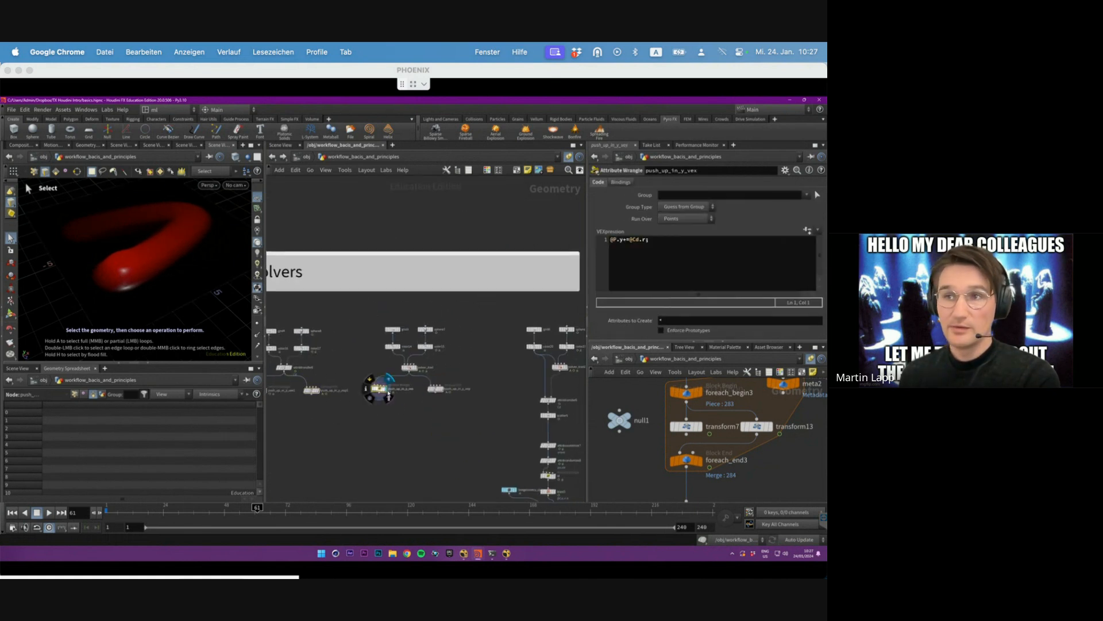
{"action": "left_click_drag", "start_coordinate": [182, 275], "coordinate": [144, 265], "text": "alt"}
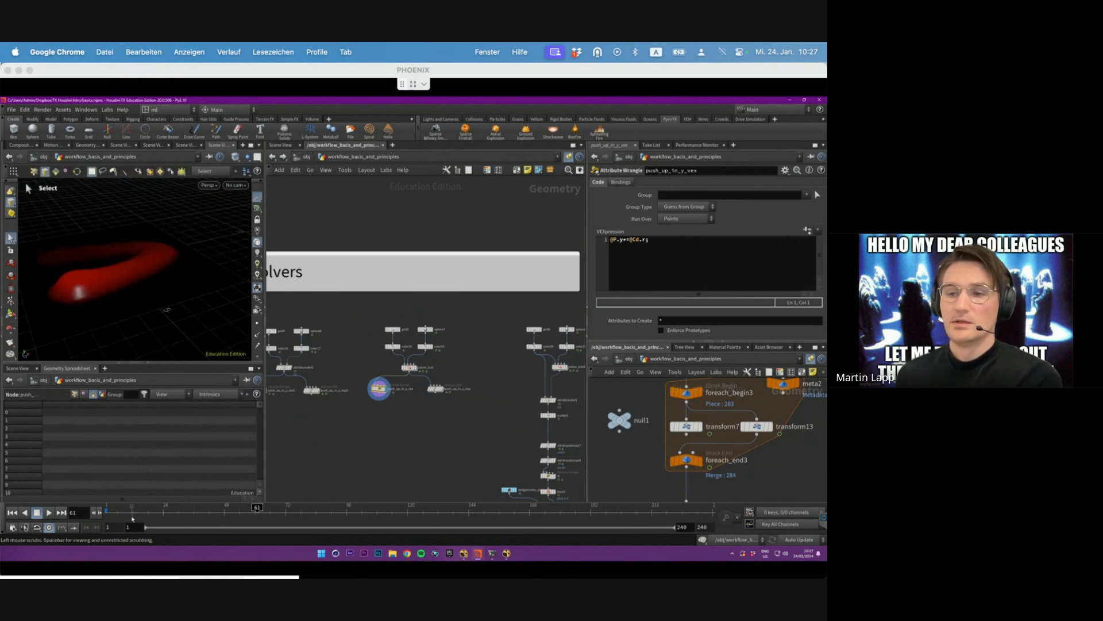
{"action": "left_click", "coordinate": [12, 512]}
{"action": "left_click", "coordinate": [49, 513]}
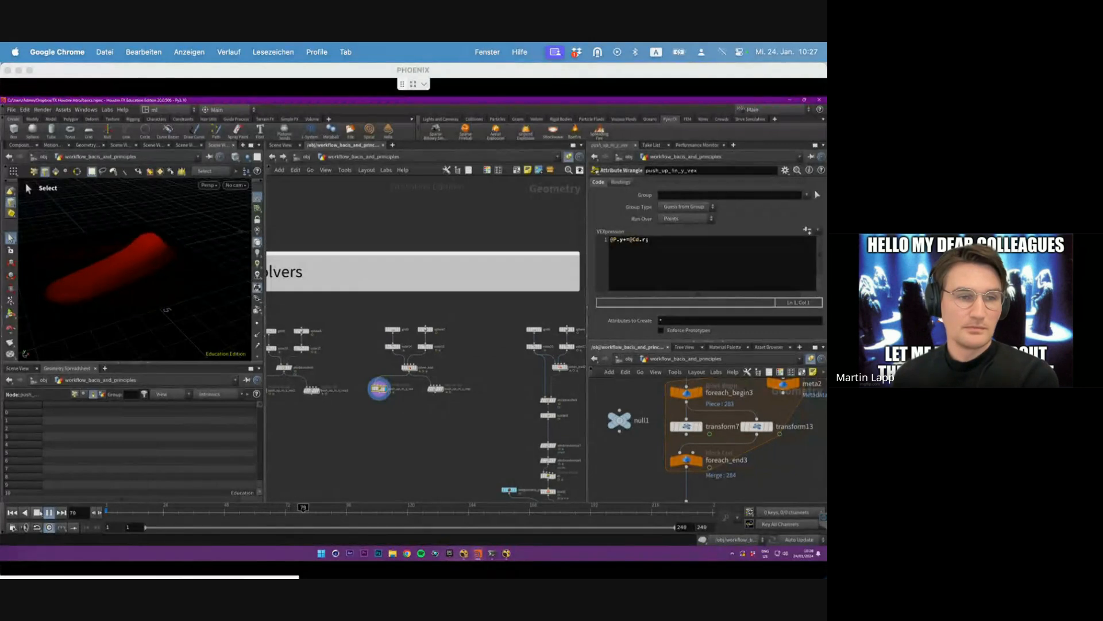
{"action": "left_click", "coordinate": [40, 512]}
- Move on to the solver networks that continue with scattered points and save the scene file
{"action": "middle_click_drag", "start_coordinate": [450, 427], "coordinate": [374, 387]}
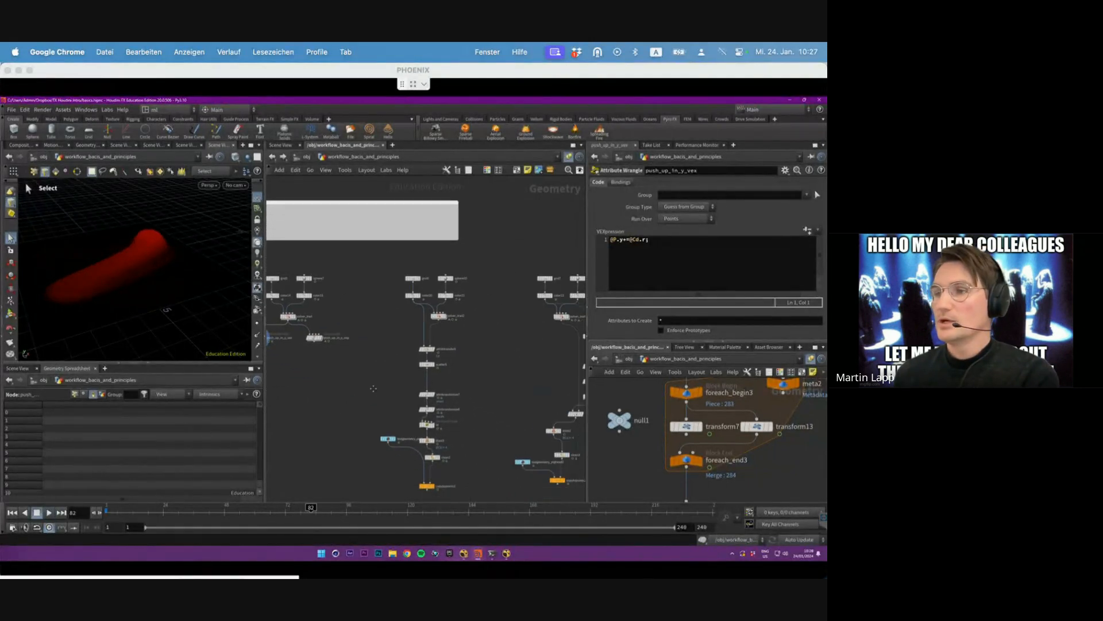
{"action": "middle_click_drag", "start_coordinate": [460, 377], "coordinate": [430, 370]}
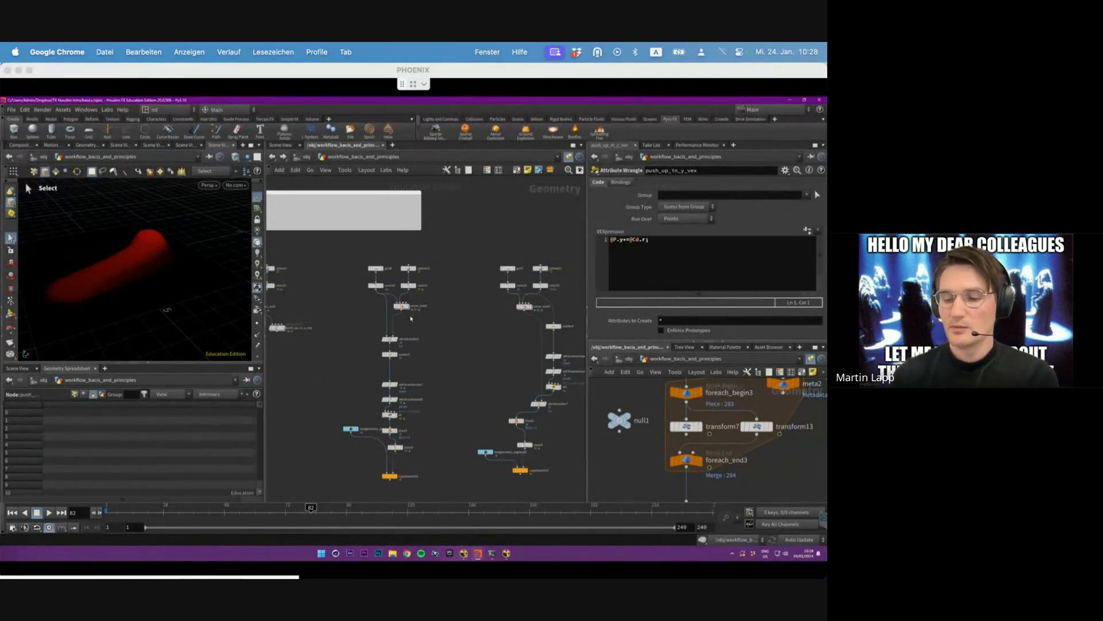
{"action": "key", "text": "ctrl+s"}
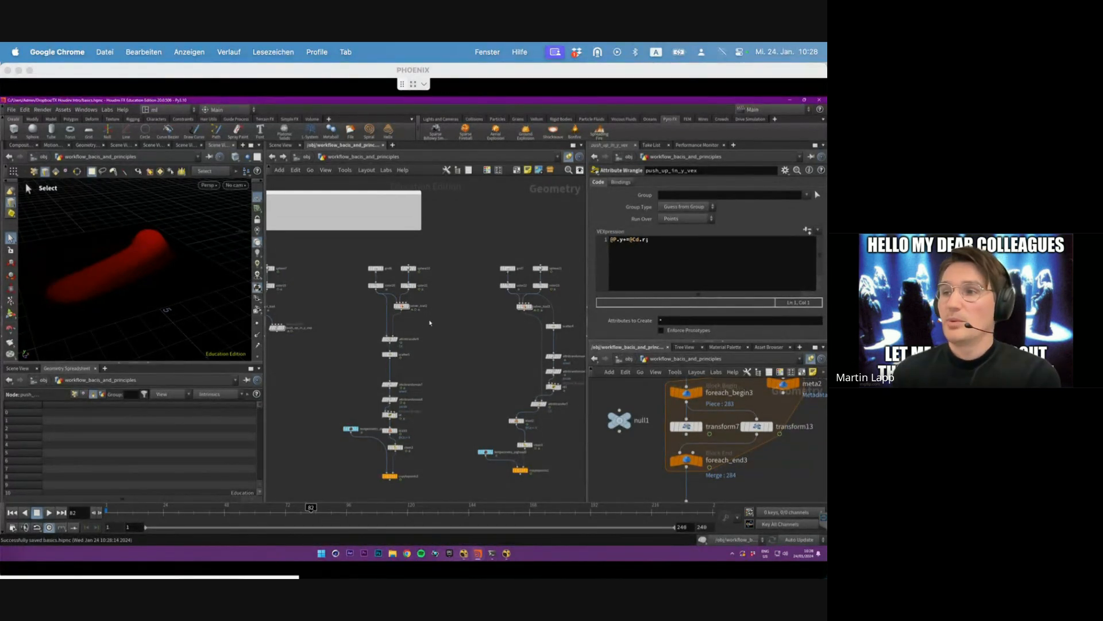
- Display the grid6 node of the next solver network and look at its geometry
{"action": "middle_click_drag", "start_coordinate": [430, 323], "coordinate": [437, 326]}
{"action": "left_click_drag", "start_coordinate": [385, 273], "coordinate": [385, 272]}
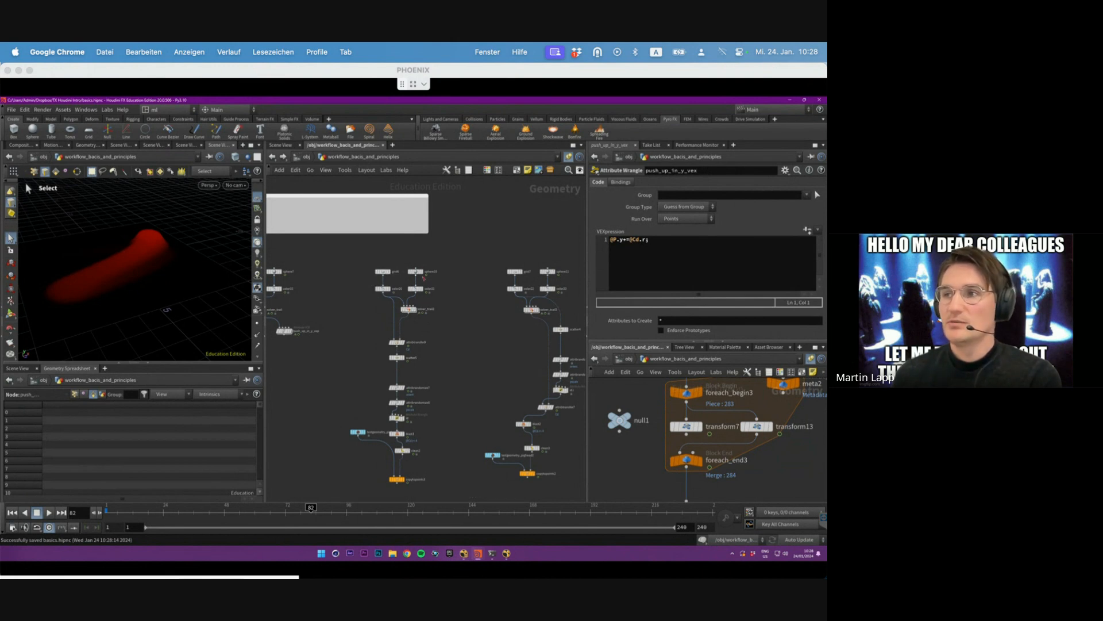
{"action": "mouse_move", "coordinate": [417, 273]}
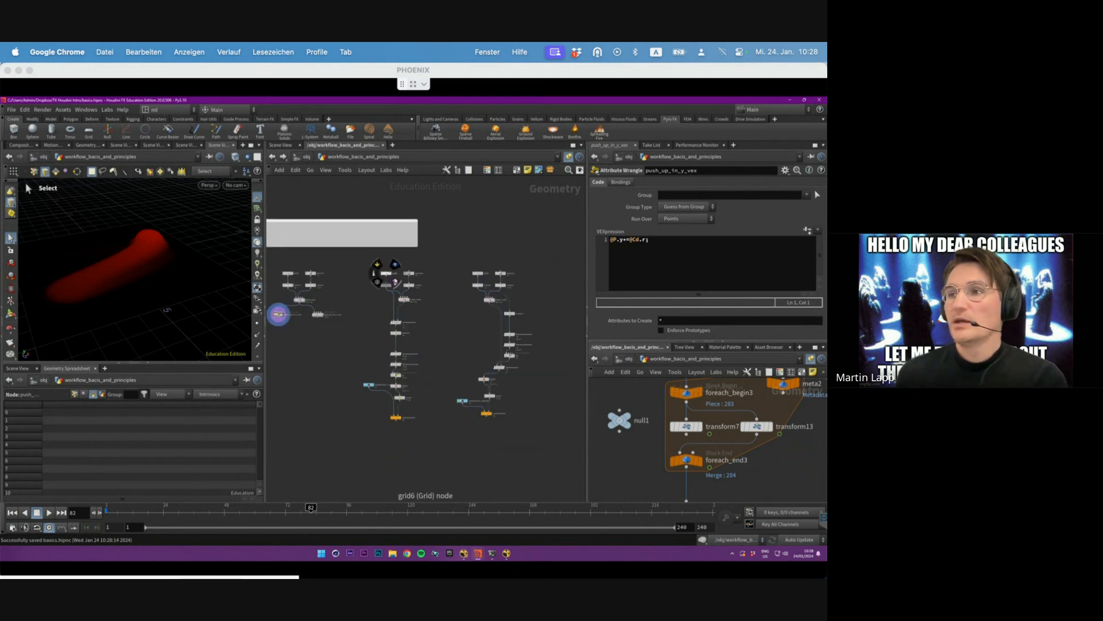
{"action": "scroll", "coordinate": [403, 280], "scroll_direction": "up", "scroll_amount": 4}
{"action": "left_click", "coordinate": [367, 263]}
{"action": "left_click", "coordinate": [377, 263]}
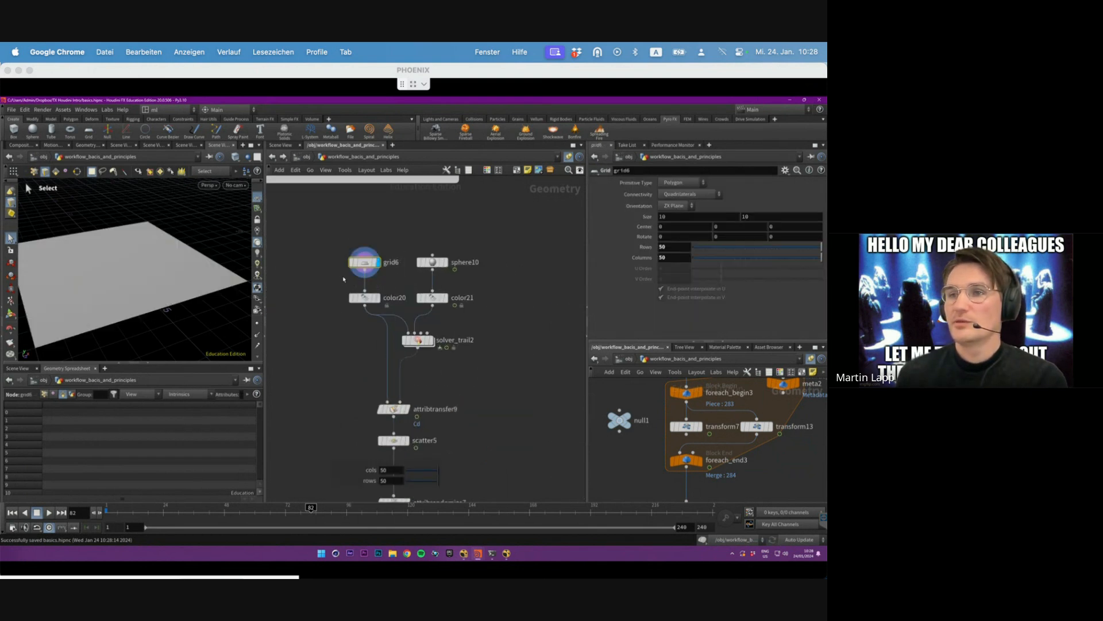
{"action": "mouse_move", "coordinate": [161, 257]}
{"action": "left_mouse_down", "text": "alt"}
{"action": "mouse_move", "coordinate": [143, 271]}
{"action": "mouse_move", "coordinate": [157, 261]}
{"action": "left_mouse_up", "text": "alt"}
{"action": "key", "text": "s"}
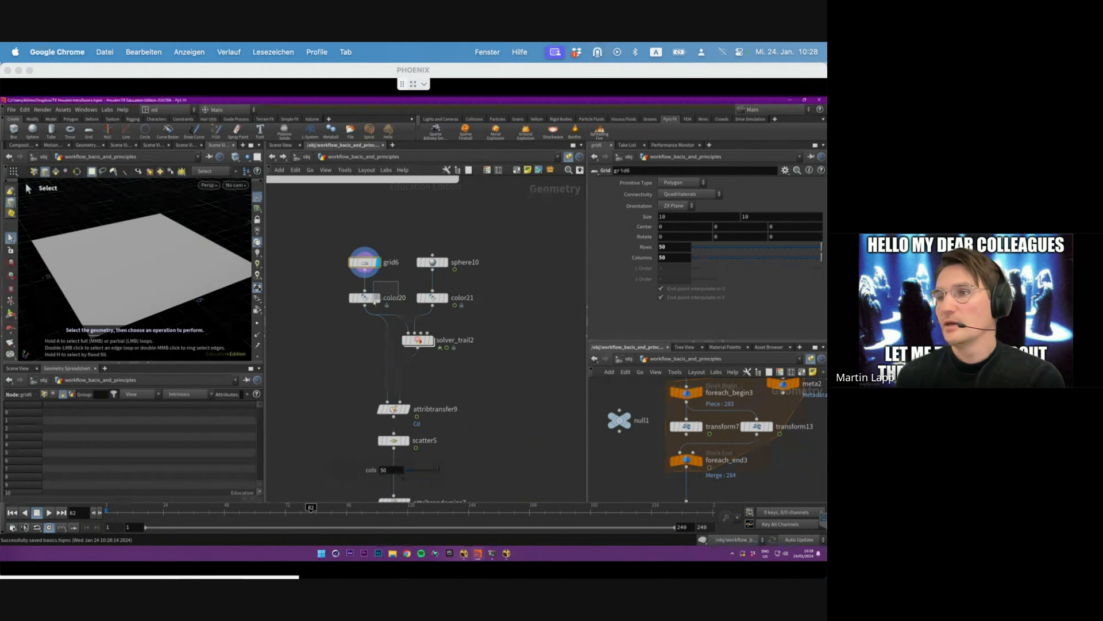
- Display color20 and then color21 to examine the coloured inputs of solver_trail2
{"action": "left_click", "coordinate": [364, 298]}
{"action": "left_click", "coordinate": [378, 298]}
{"action": "left_click", "coordinate": [433, 263]}
{"action": "left_click", "coordinate": [433, 298]}
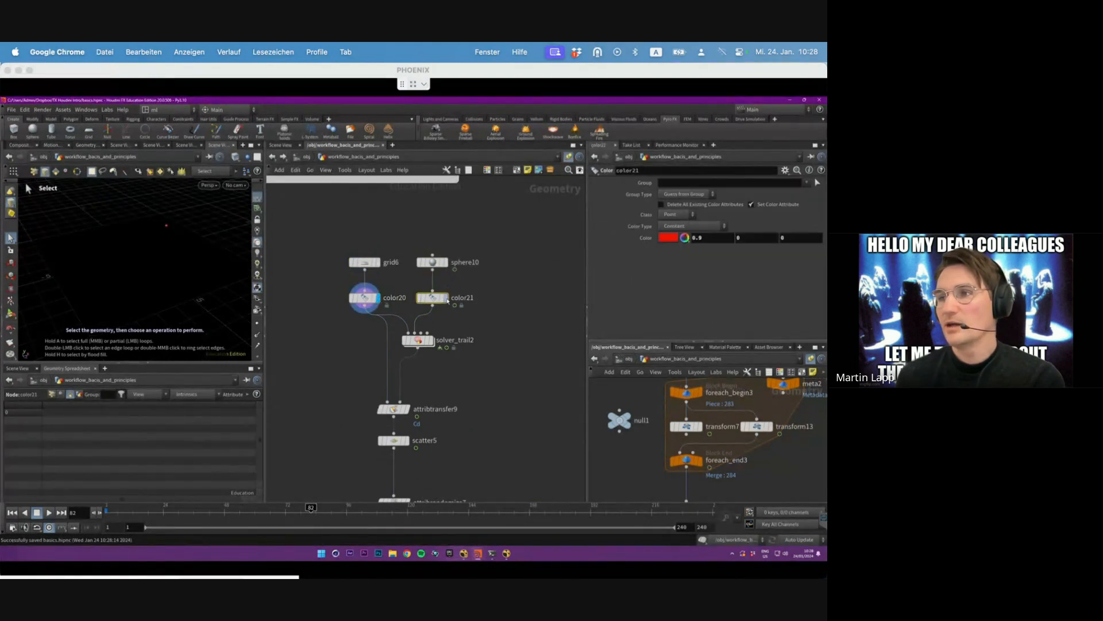
{"action": "left_click", "coordinate": [445, 298]}
{"action": "key", "text": "s"}
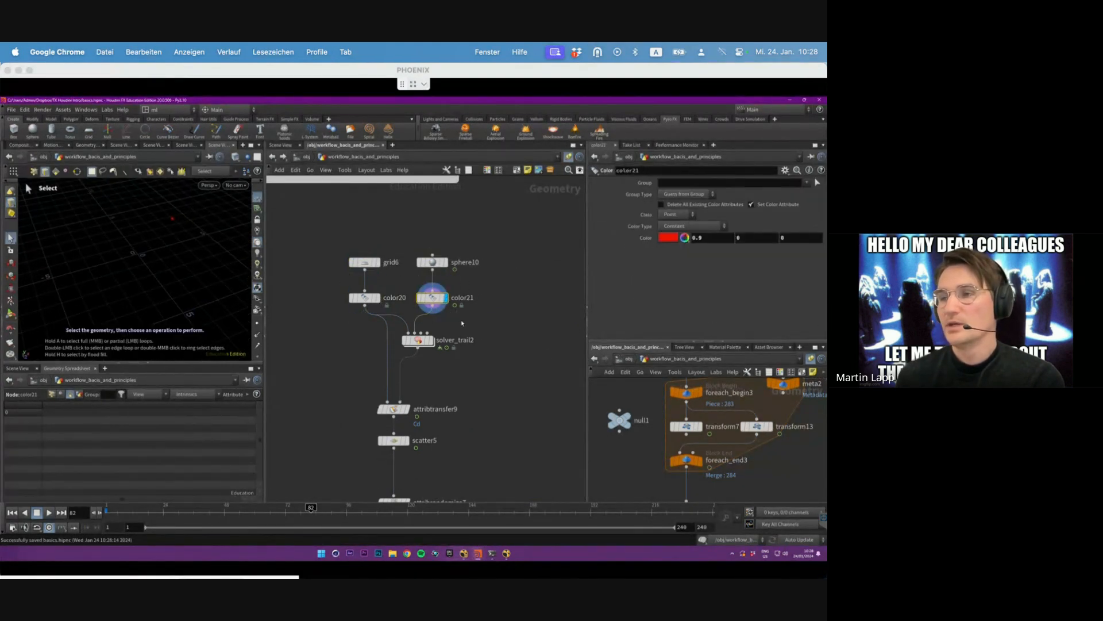
- Return to frame 1, check the grid6 and sphere10 inputs, then display solver_trail2 and play its trail
{"action": "mouse_move", "coordinate": [122, 509]}
{"action": "left_mouse_down"}
{"action": "mouse_move", "coordinate": [109, 509]}
{"action": "mouse_move", "coordinate": [326, 498]}
{"action": "mouse_move", "coordinate": [111, 508]}
{"action": "left_mouse_up"}
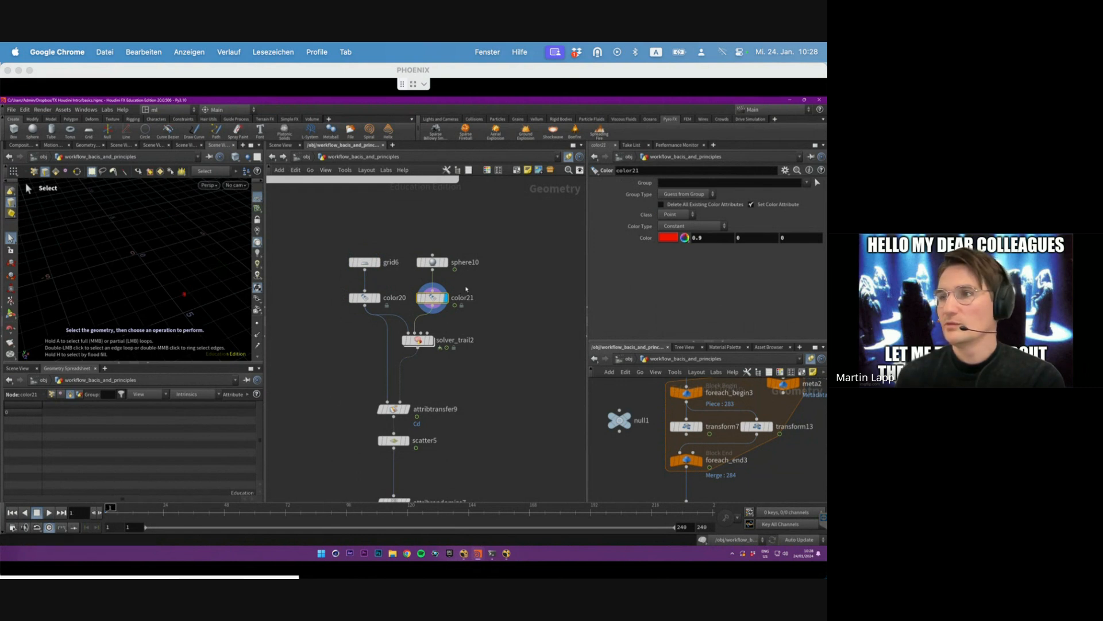
{"action": "left_click_drag", "start_coordinate": [466, 289], "coordinate": [372, 236]}
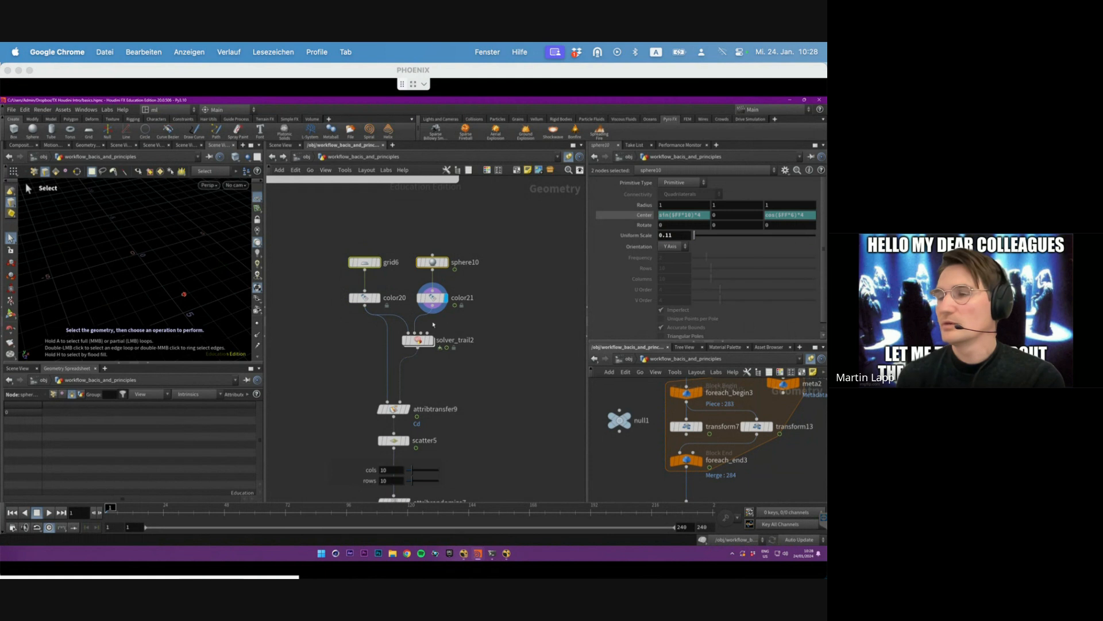
{"action": "left_click", "coordinate": [419, 340]}
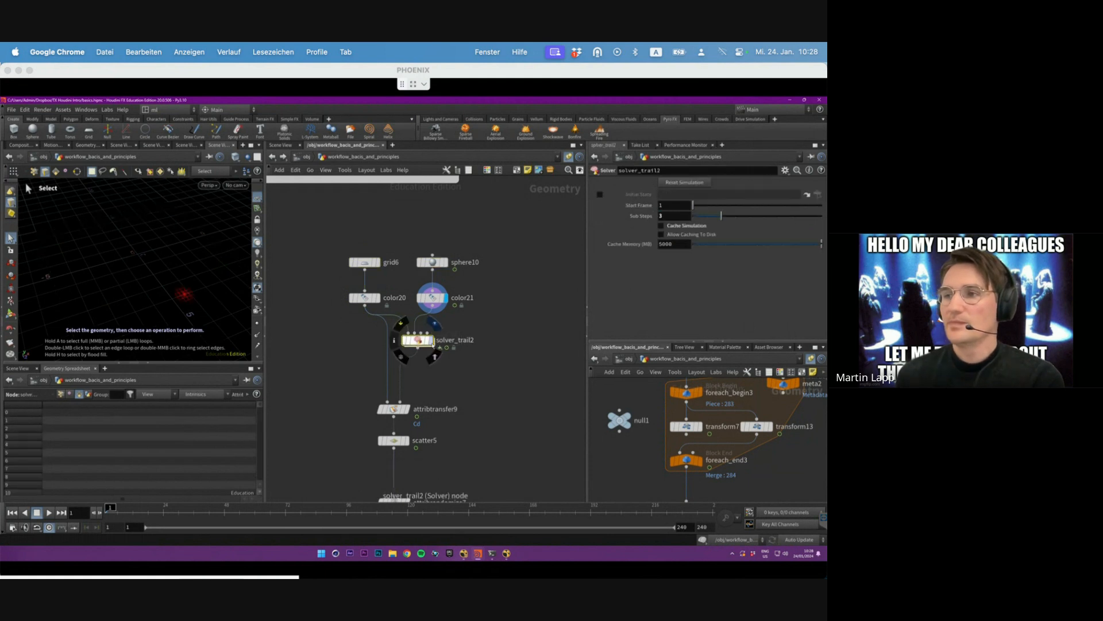
{"action": "left_click", "coordinate": [50, 512]}
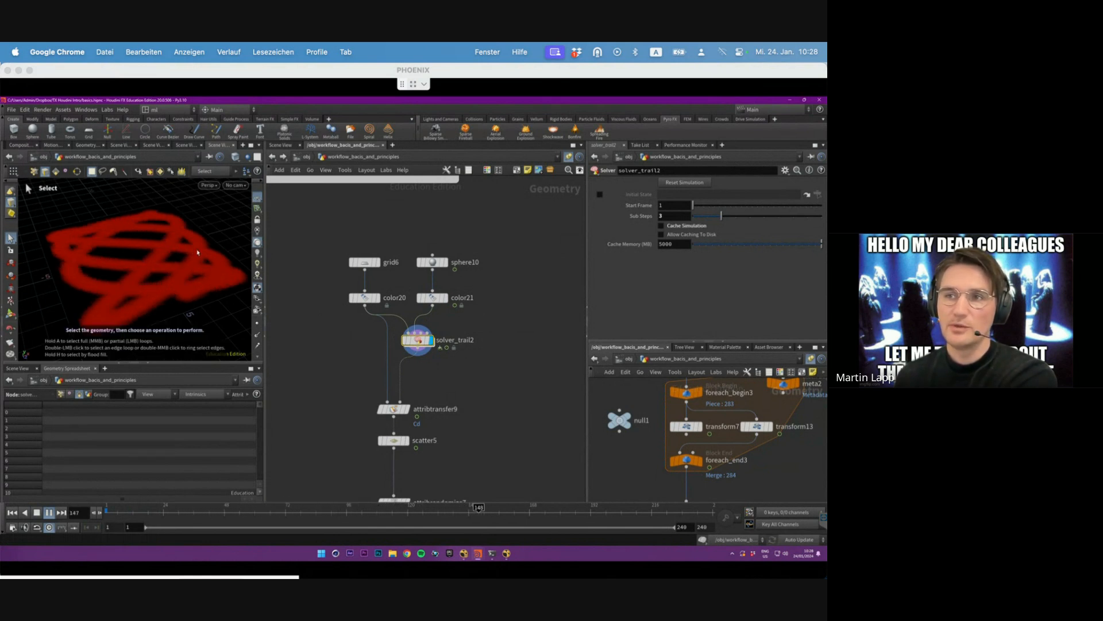
{"action": "left_click", "coordinate": [38, 511]}
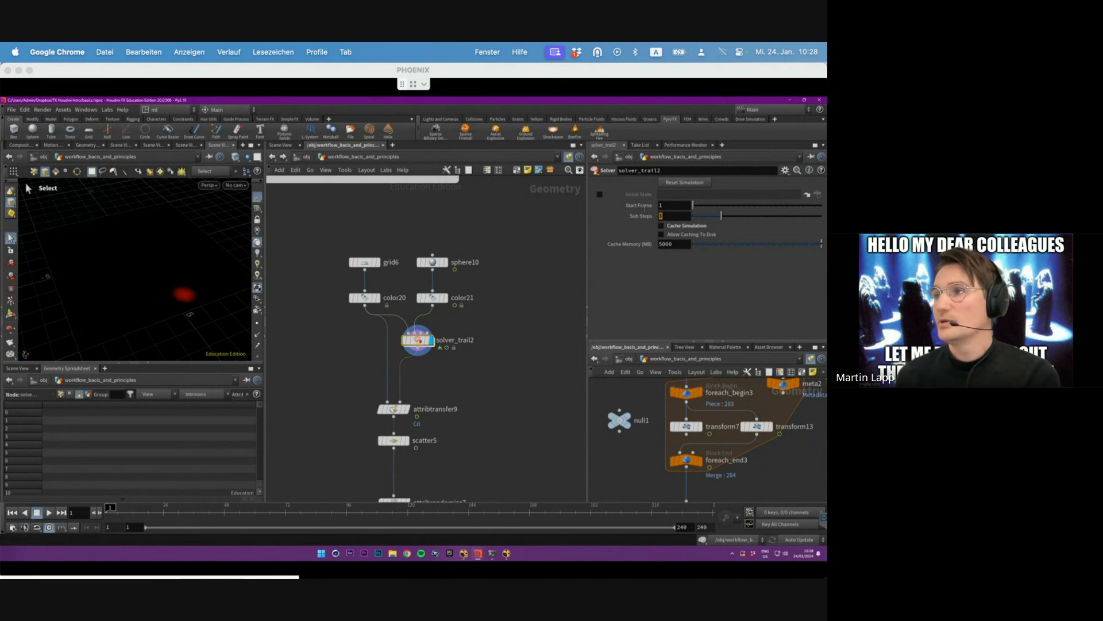
- Set the Sub Steps of solver_trail2 to 1 and play the animation
{"action": "type", "text": "1"}
{"action": "key", "text": "Return"}
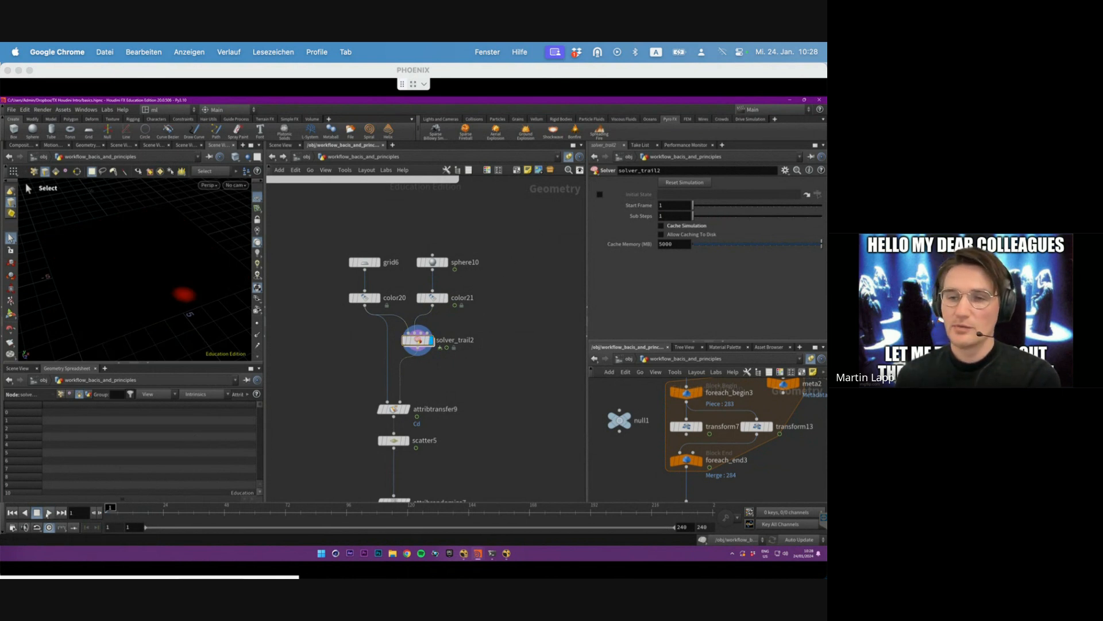
{"action": "left_click", "coordinate": [50, 513]}
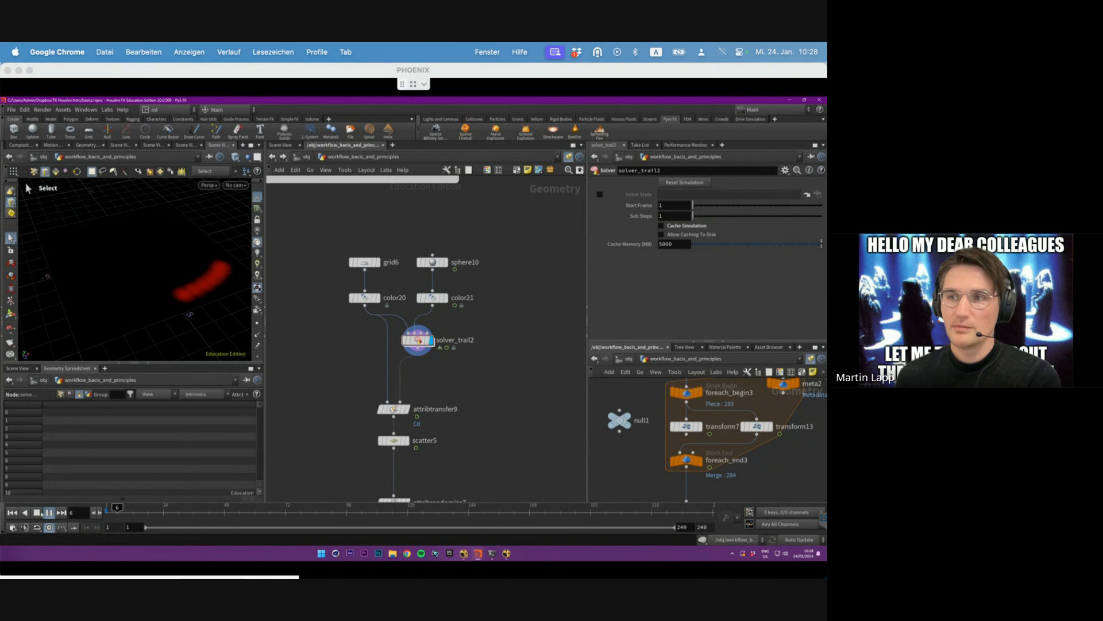
{"action": "left_click", "coordinate": [38, 513]}
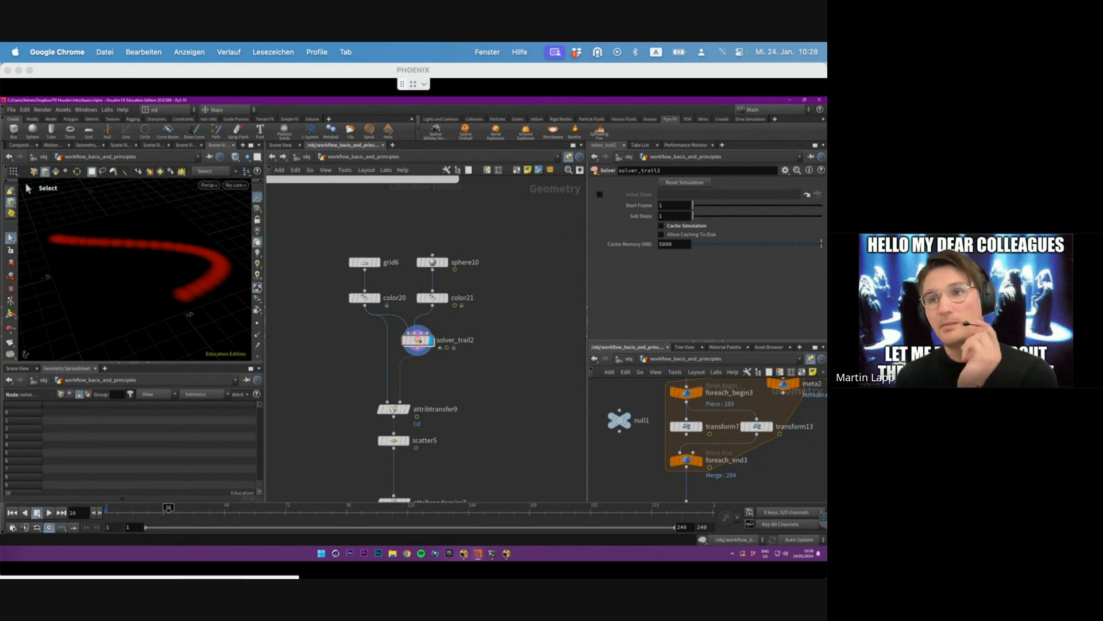
- Examine the single-substep trail up close, stepping through individual frames and viewing it from different distances
{"action": "key", "text": "Escape"}
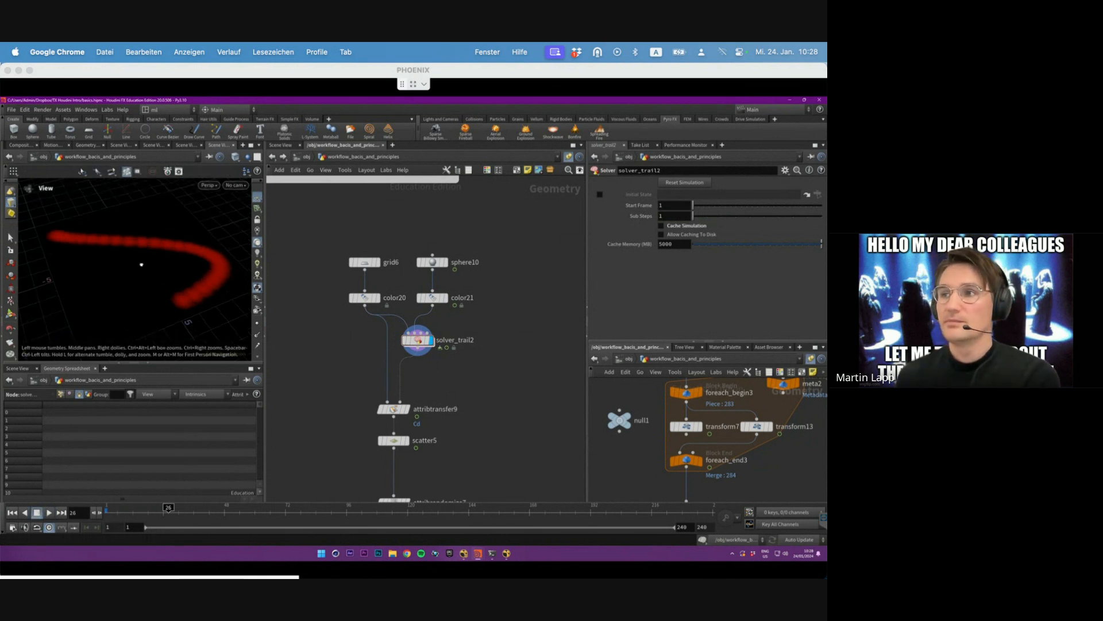
{"action": "left_click_drag", "start_coordinate": [140, 254], "coordinate": [133, 237]}
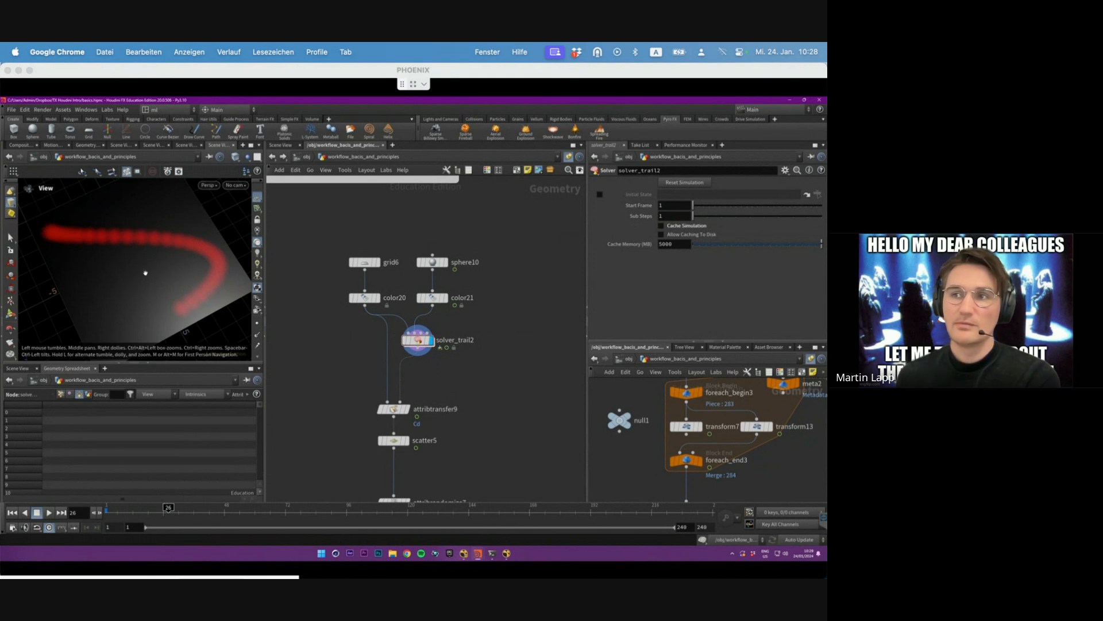
{"action": "right_click_drag", "start_coordinate": [146, 273], "coordinate": [201, 243], "text": "alt"}
{"action": "mouse_move", "coordinate": [138, 259]}
{"action": "left_mouse_down", "text": "alt"}
{"action": "mouse_move", "coordinate": [126, 229]}
{"action": "mouse_move", "coordinate": [173, 224]}
{"action": "mouse_move", "coordinate": [179, 241]}
{"action": "mouse_move", "coordinate": [160, 242]}
{"action": "mouse_move", "coordinate": [136, 265]}
{"action": "left_mouse_up", "text": "alt"}
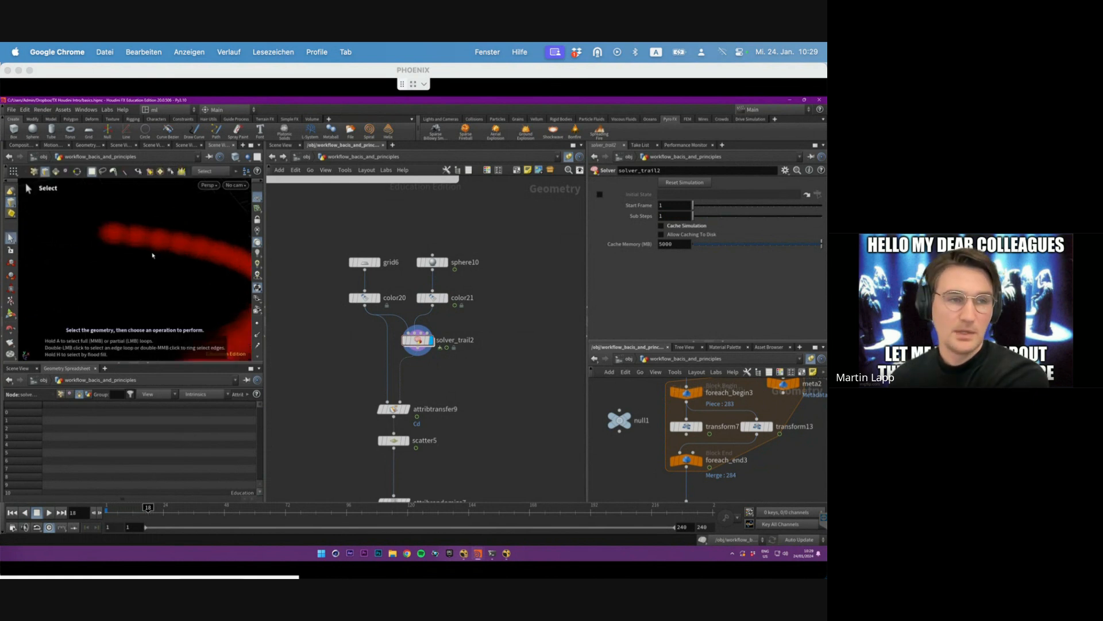
{"action": "key", "text": "Right"}
{"action": "key", "text": "Right"}
{"action": "key", "text": "Right"}
{"action": "right_click_drag", "start_coordinate": [155, 248], "coordinate": [58, 258], "text": "alt"}
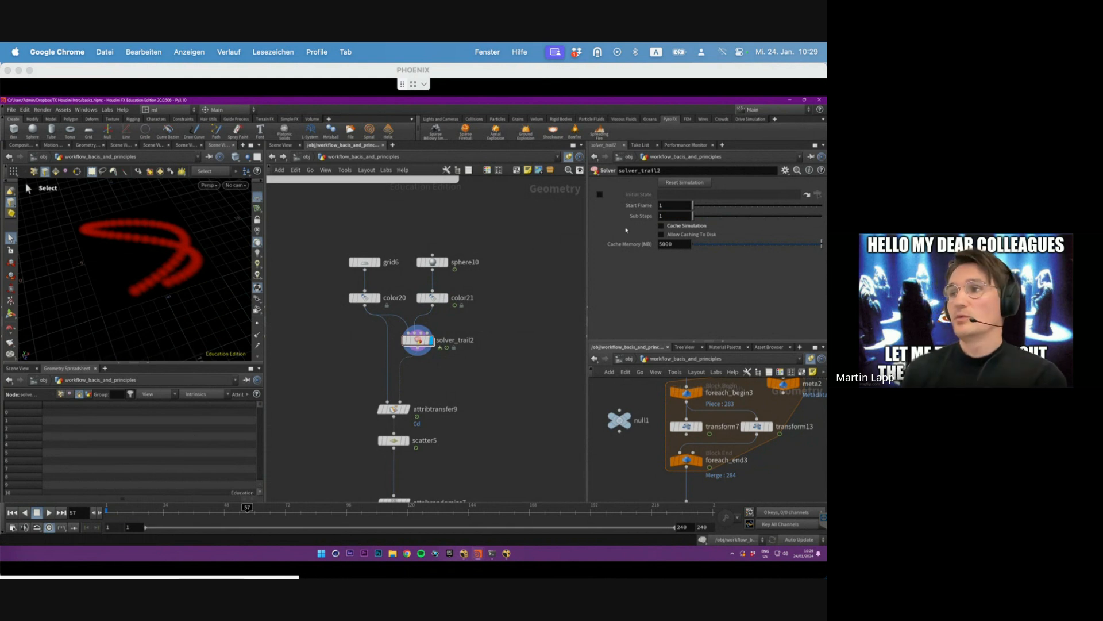
- Set the Sub Steps of solver_trail2 to 3 and restart the animation from the first frame
{"action": "left_click", "coordinate": [668, 215]}
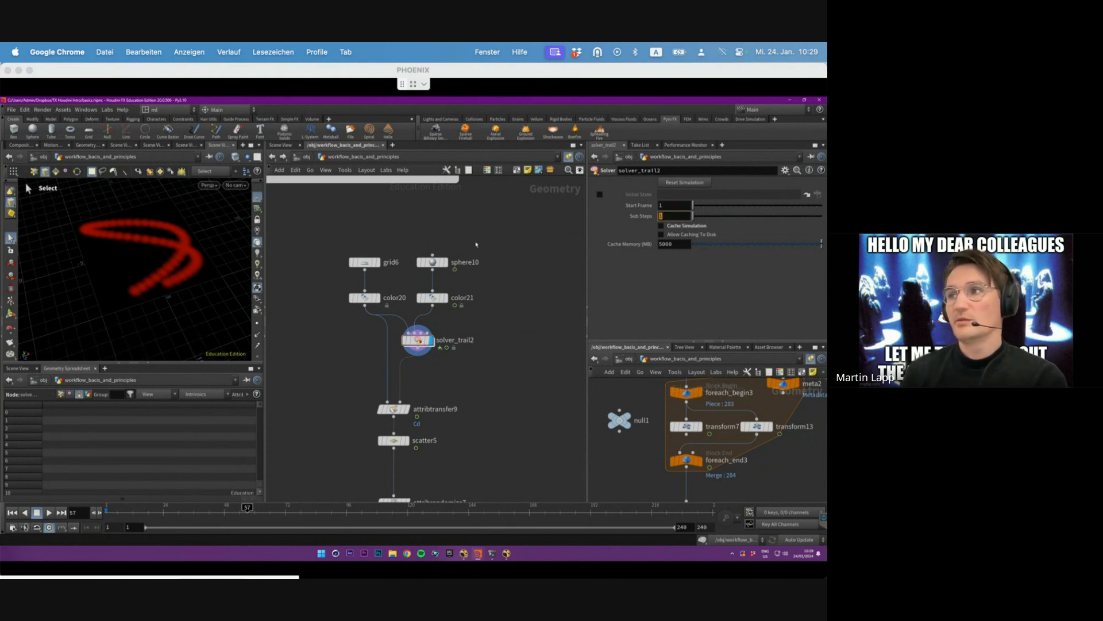
{"action": "type", "text": "3"}
{"action": "key", "text": "Return"}
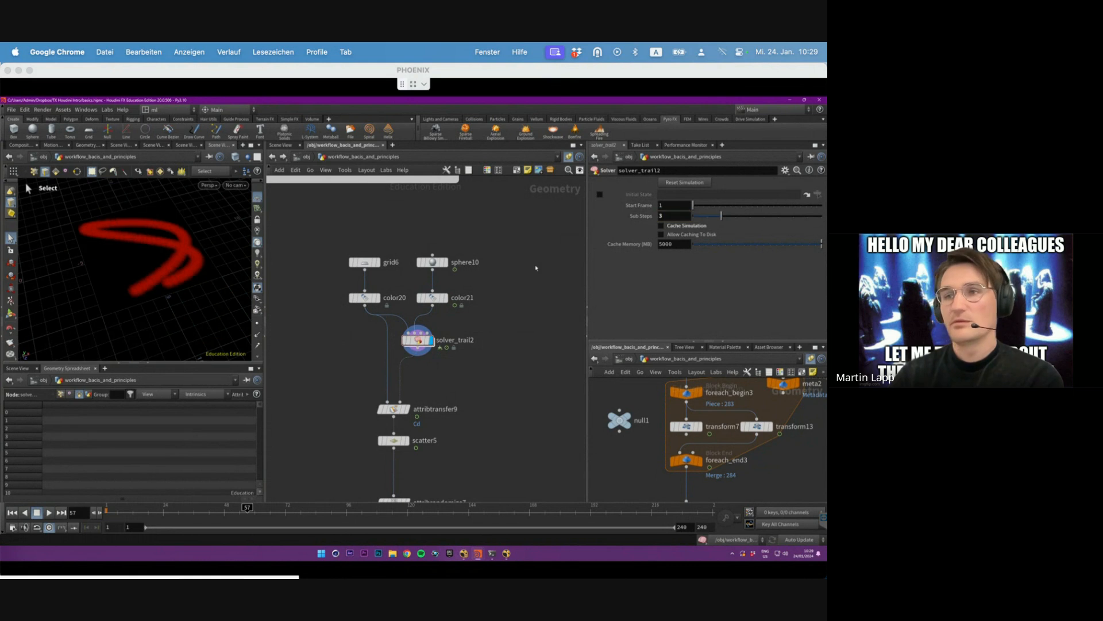
{"action": "left_click", "coordinate": [9, 512]}
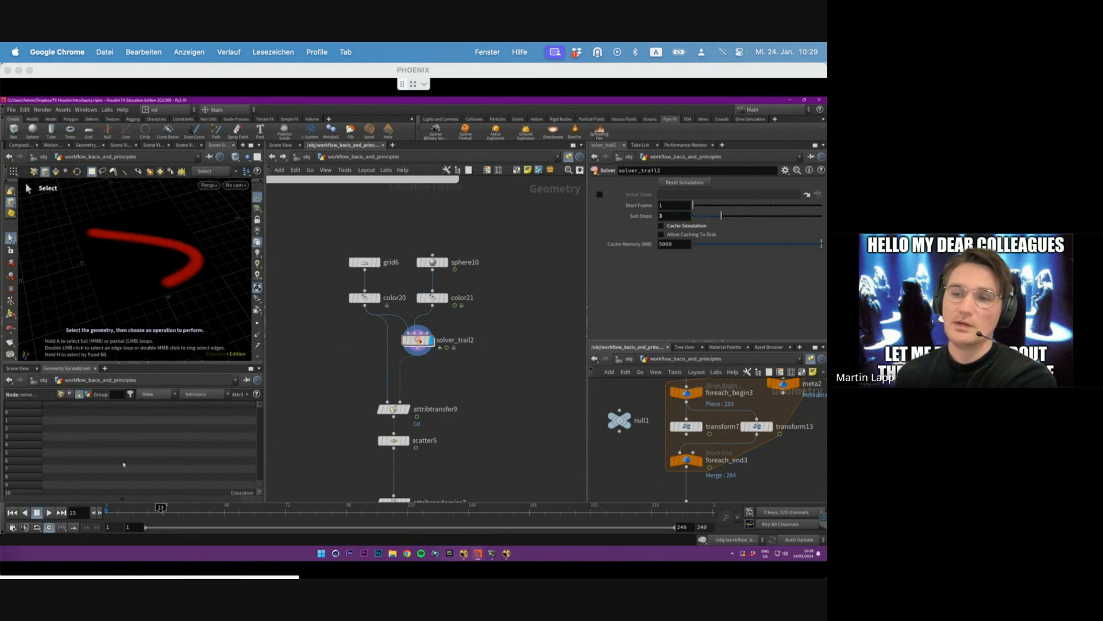
- Turn off Integer Frame Values in the global animation options and set the playback step to 0.1
{"action": "left_click", "coordinate": [12, 512]}
{"action": "left_click", "coordinate": [12, 527]}
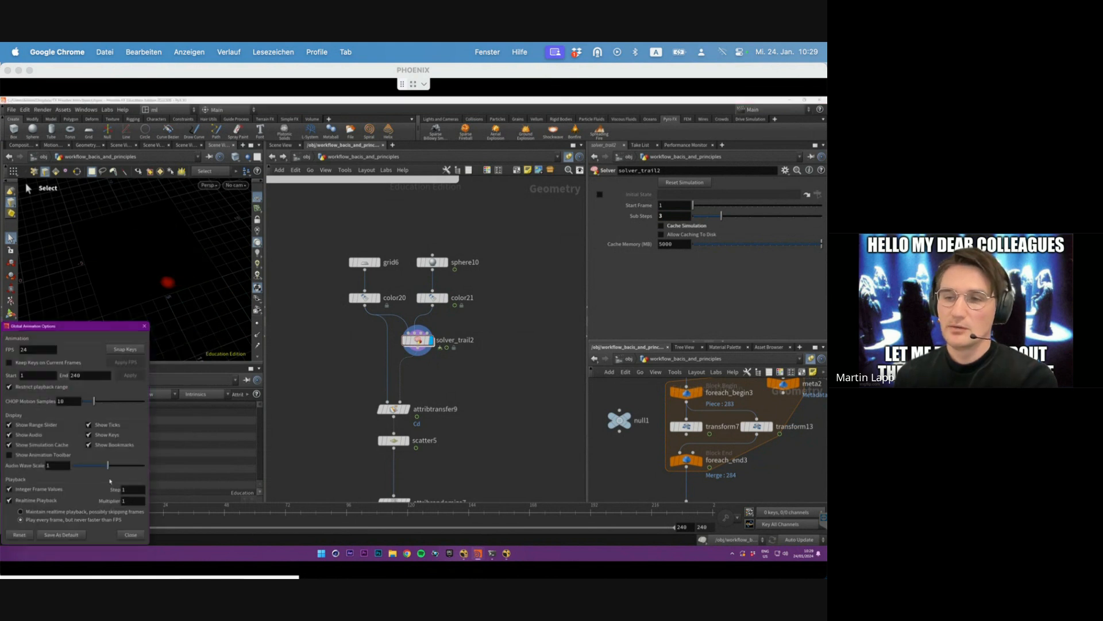
{"action": "left_click", "coordinate": [132, 534]}
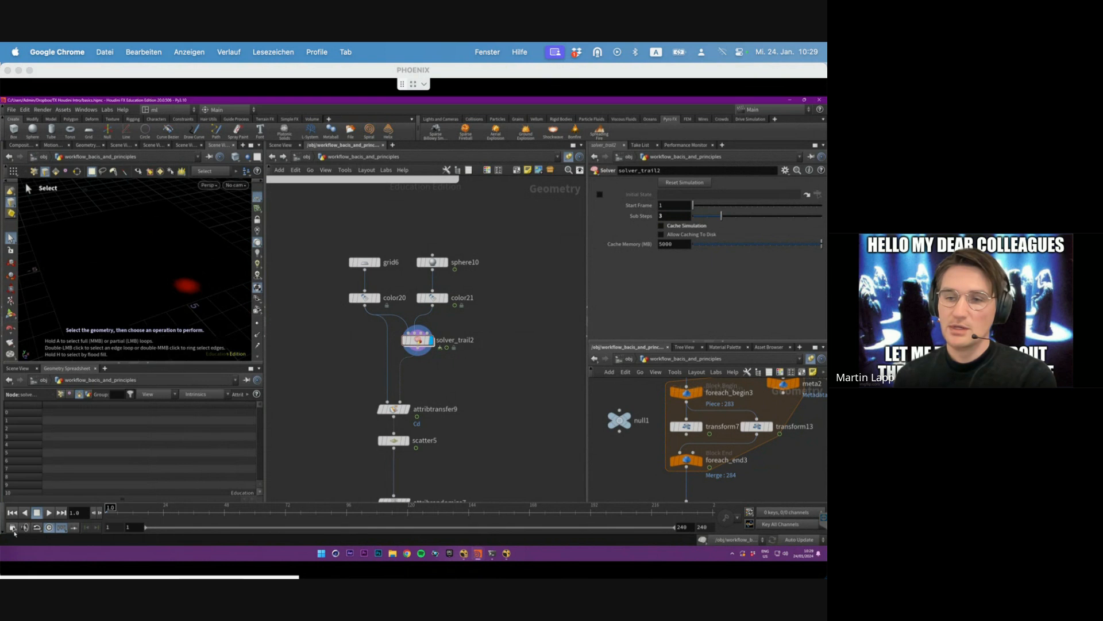
{"action": "left_click", "coordinate": [12, 527]}
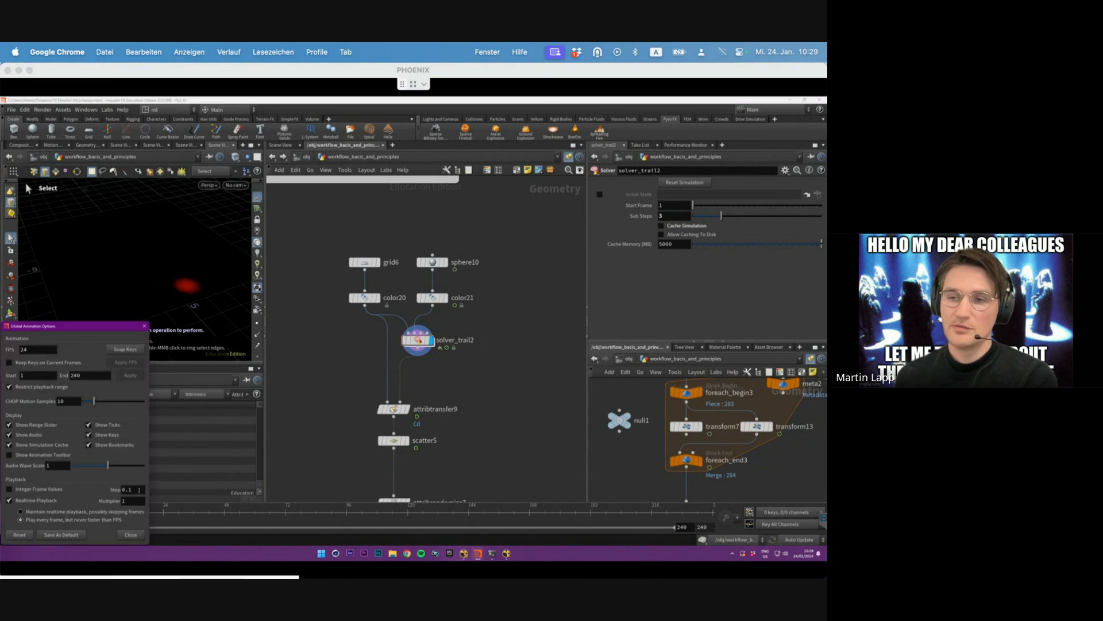
{"action": "left_click", "coordinate": [143, 327]}
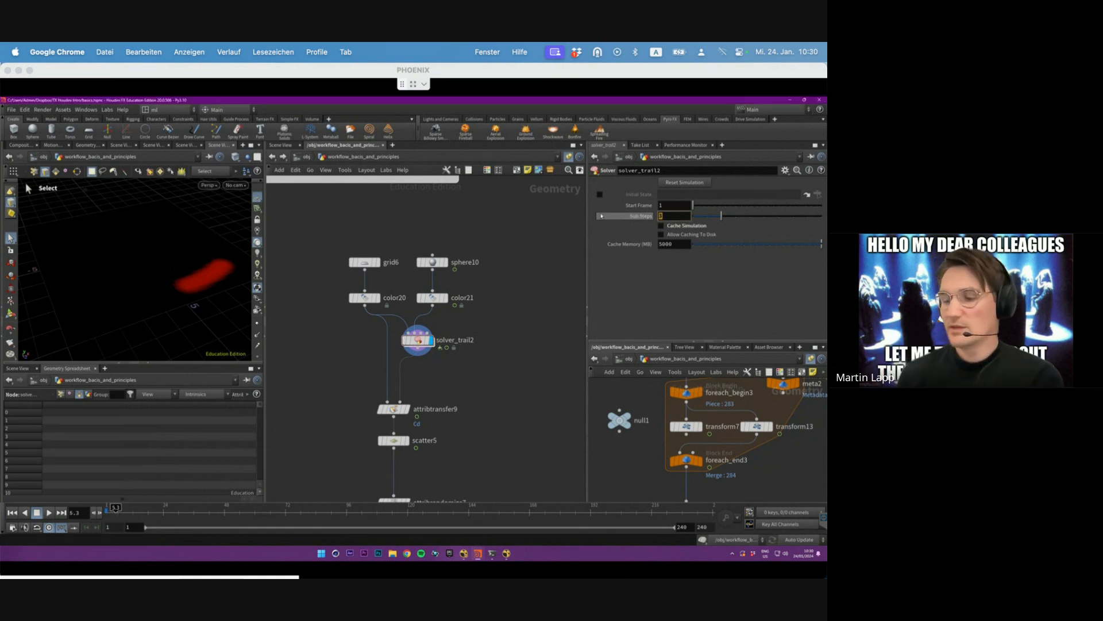
- Set the Sub Steps of solver_trail2 to 10 and play the trail from the start in fractional frames
{"action": "left_click", "coordinate": [11, 513]}
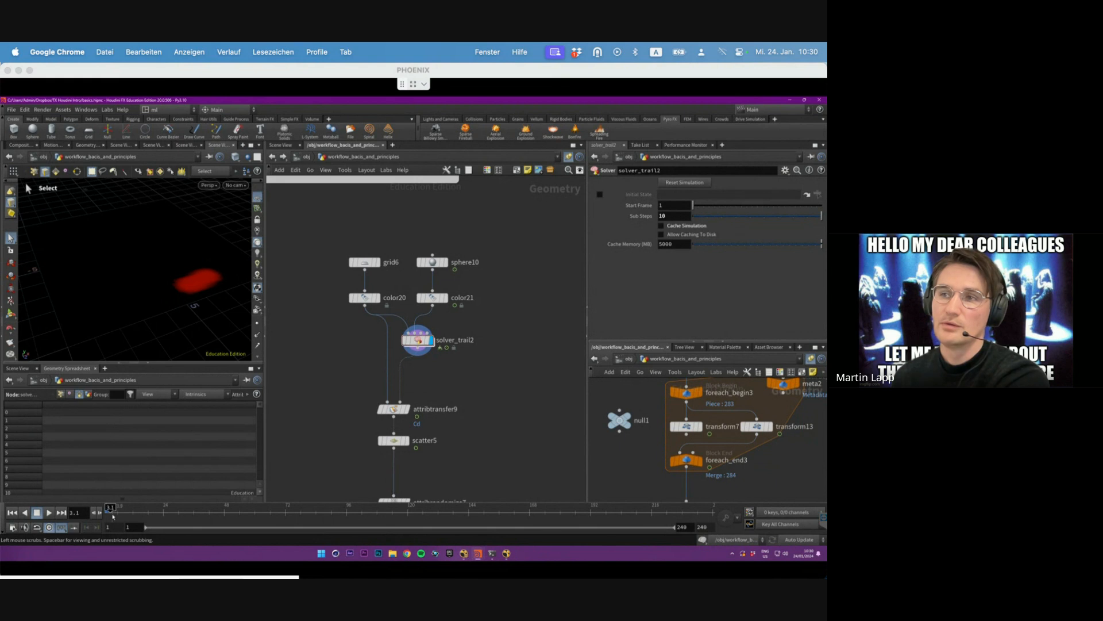
{"action": "key", "text": "Up"}
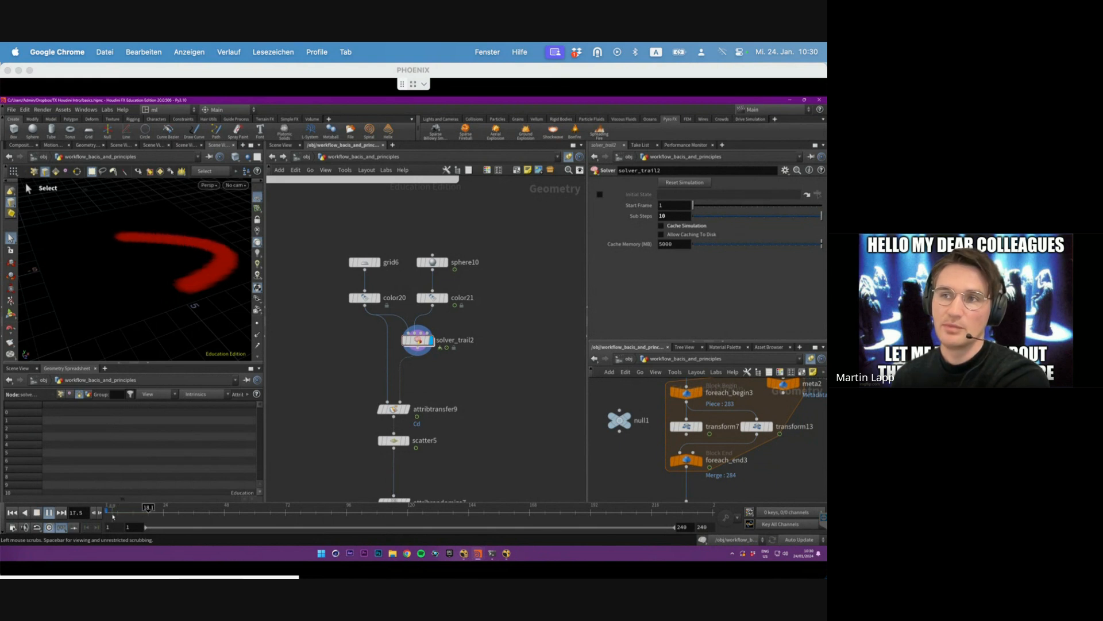
{"action": "key", "text": "Up"}
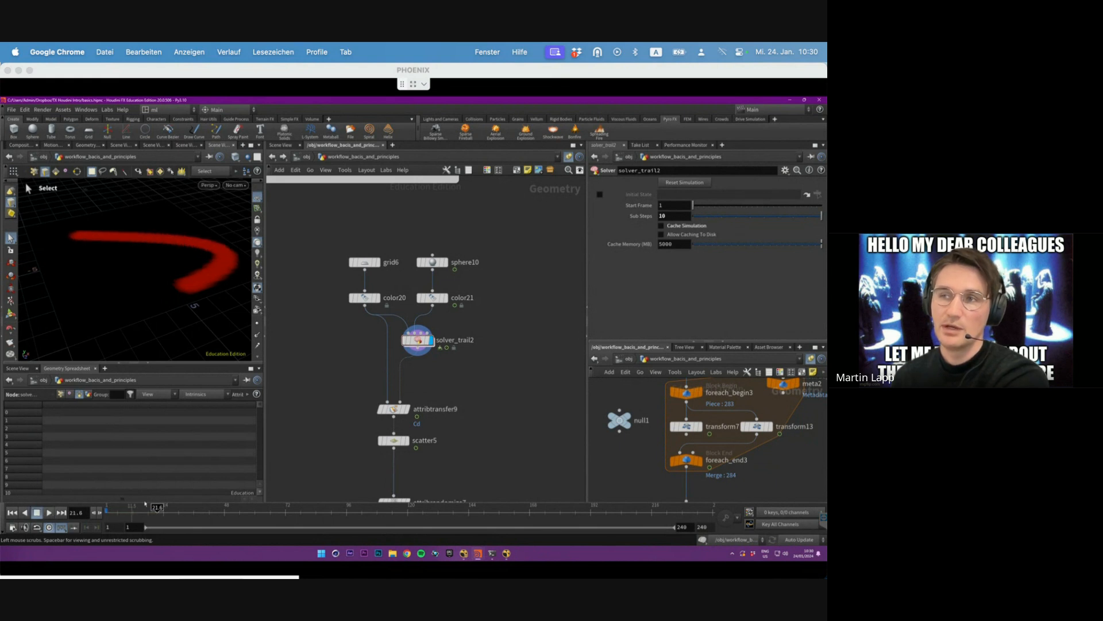
- Turn Integer Frame Values back on in the global animation options and play the trail from the first frame
{"action": "left_click", "coordinate": [12, 528]}
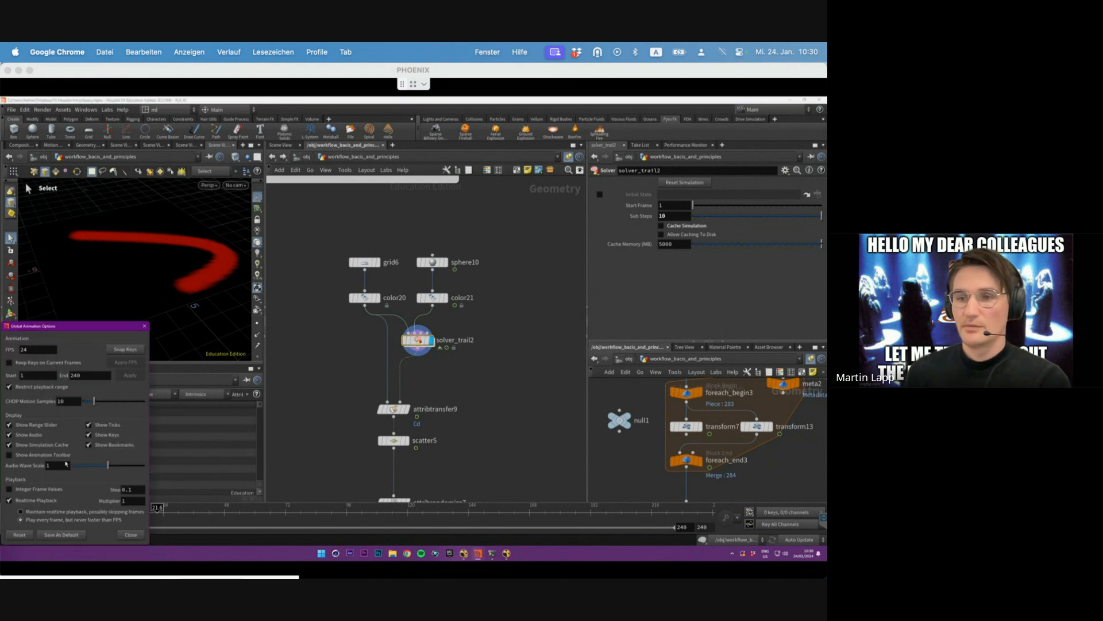
{"action": "left_click", "coordinate": [31, 490]}
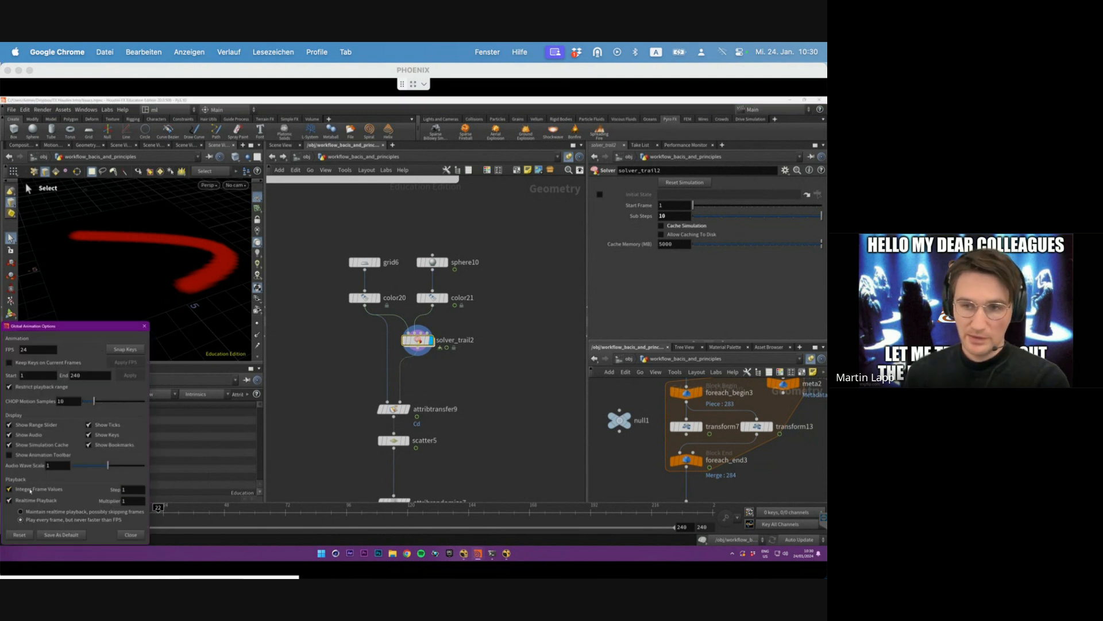
{"action": "left_click", "coordinate": [136, 535]}
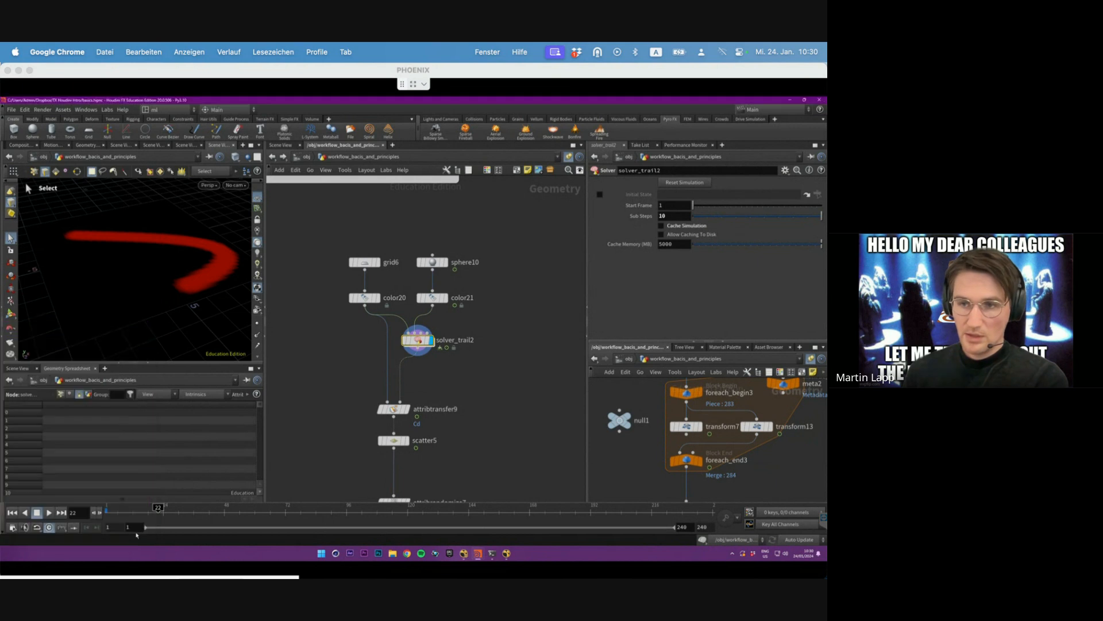
{"action": "left_click", "coordinate": [12, 513]}
{"action": "left_click", "coordinate": [48, 513]}
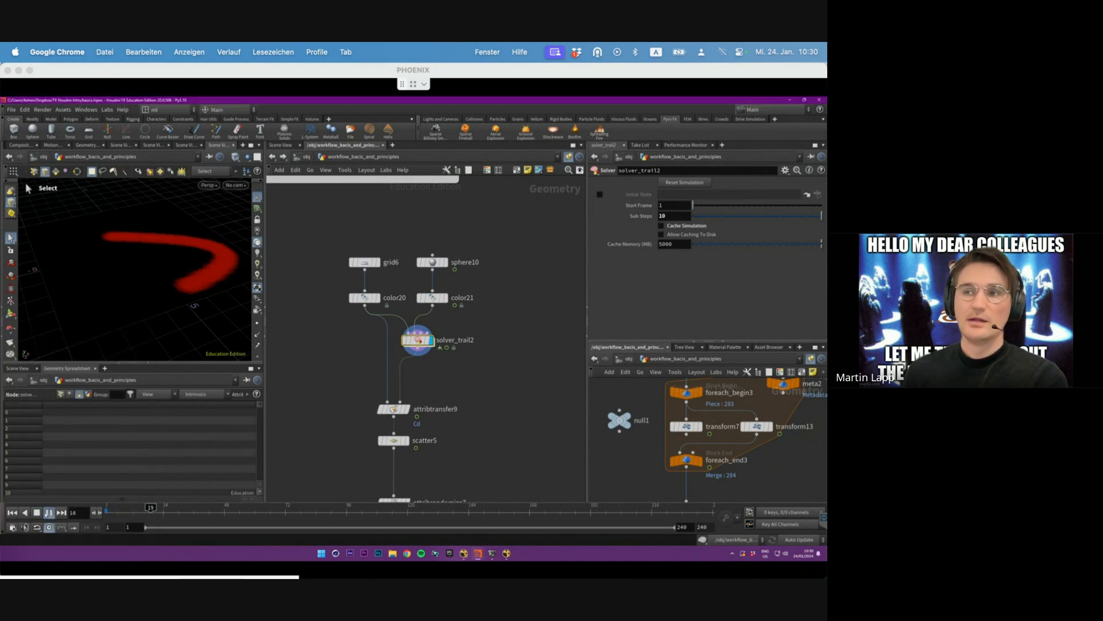
- Set the Sub Steps of solver_trail2 to 100 and play the trail from the start
{"action": "left_click", "coordinate": [688, 215]}
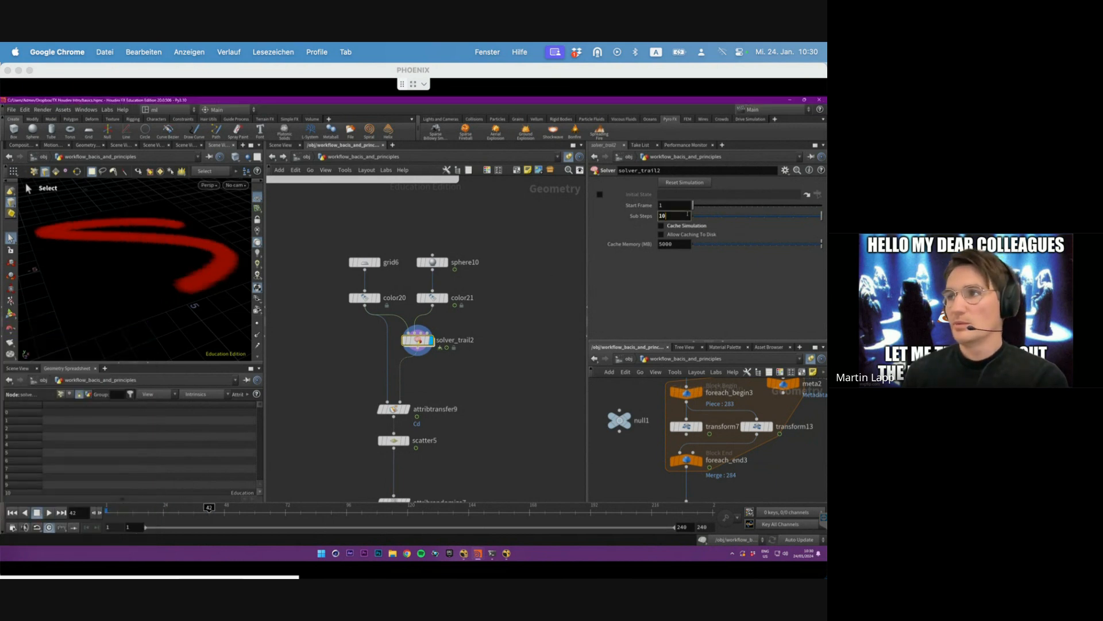
{"action": "type", "text": "0"}
{"action": "key", "text": "Return"}
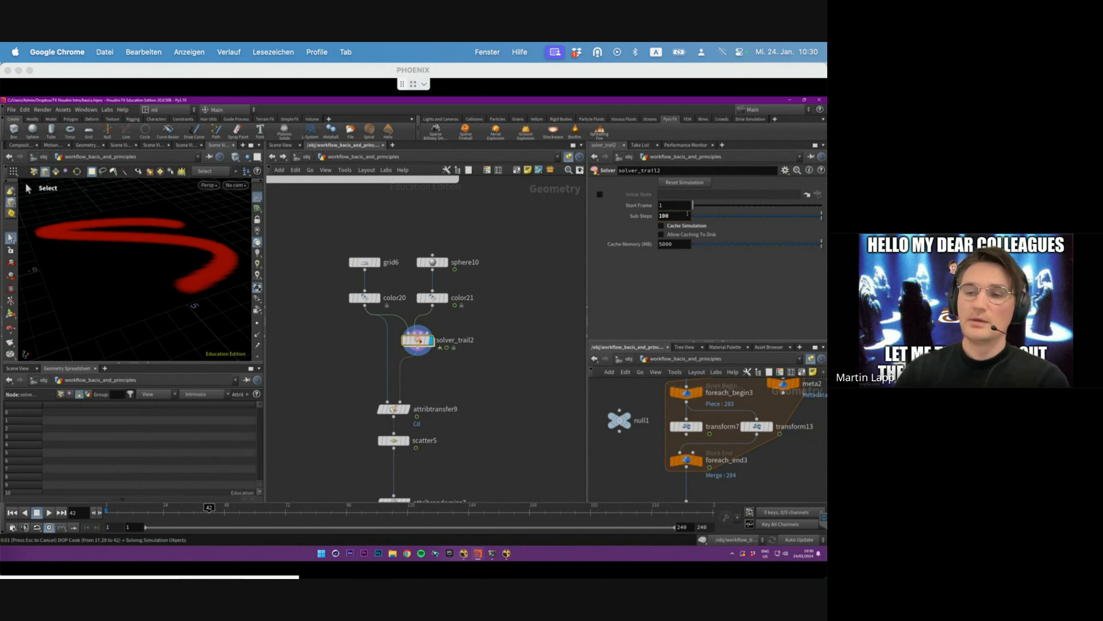
{"action": "left_click", "coordinate": [11, 512]}
{"action": "left_click", "coordinate": [51, 511]}
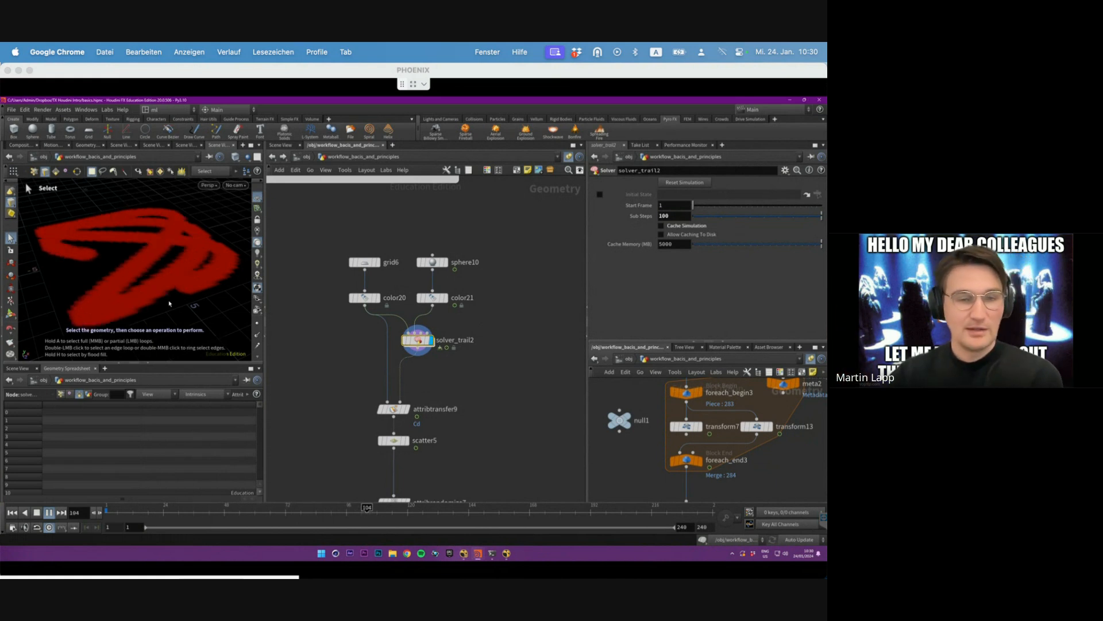
{"action": "key", "text": "Up"}
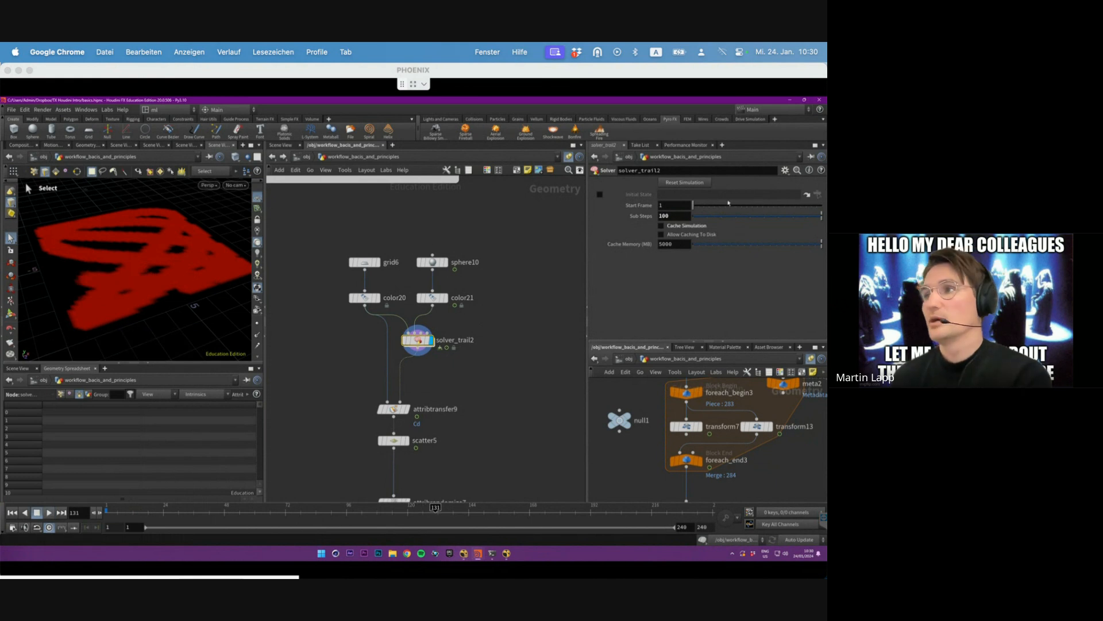
- Reset the Sub Steps of solver_trail2 to the default of 1 and restart playback from the first frame
{"action": "middle_click", "coordinate": [674, 216], "text": "ctrl"}
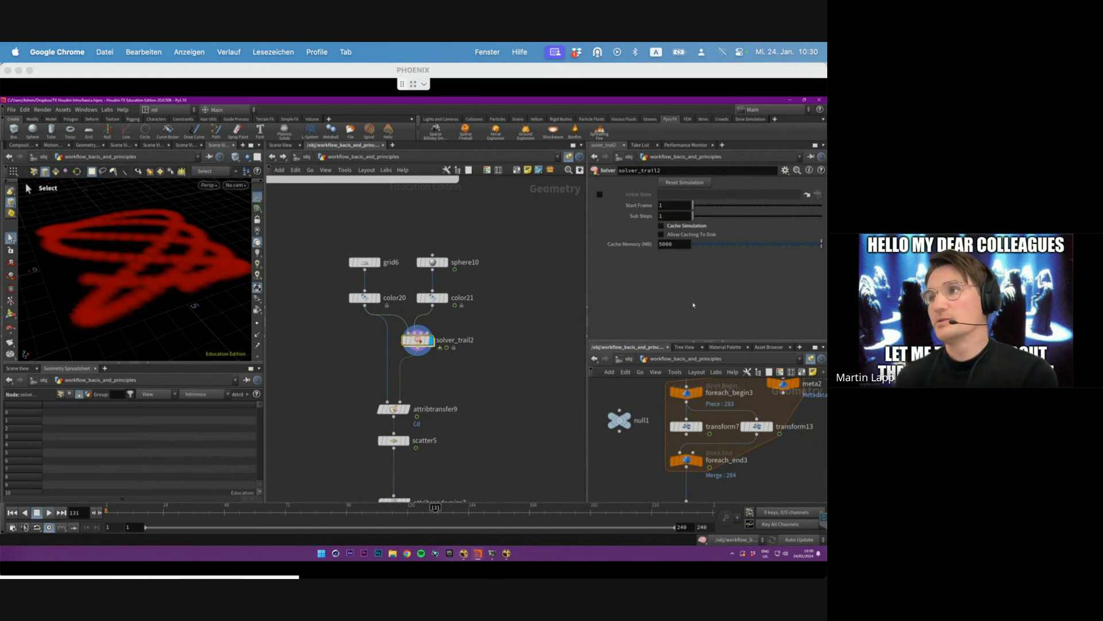
{"action": "left_click", "coordinate": [12, 512]}
{"action": "left_click", "coordinate": [49, 512]}
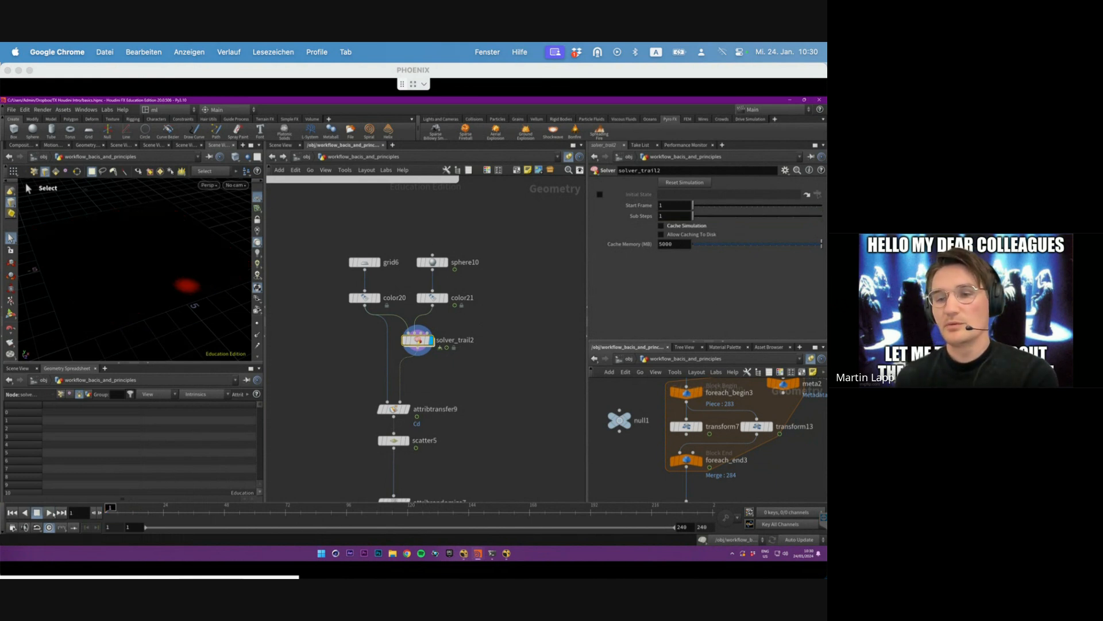
- Set the Sub Steps of solver_trail2 to 3 and briefly play the trail from the first frame
{"action": "double_click", "coordinate": [664, 216]}
{"action": "type", "text": "3"}
{"action": "key", "text": "Return"}
{"action": "left_click", "coordinate": [12, 512]}
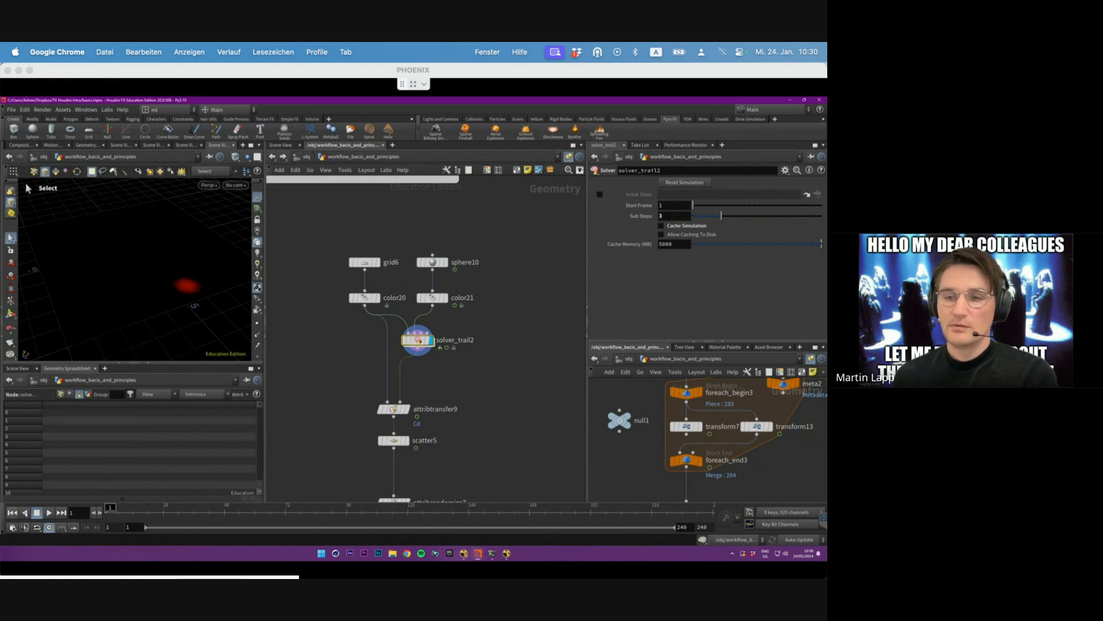
{"action": "left_click", "coordinate": [49, 512]}
{"action": "left_click", "coordinate": [48, 512]}
- Display the result of attribtransfer9, followed by scatter5, and bring up scatter5's parameters
{"action": "middle_click_drag", "start_coordinate": [493, 367], "coordinate": [496, 321]}
{"action": "left_click_drag", "start_coordinate": [490, 333], "coordinate": [410, 362]}
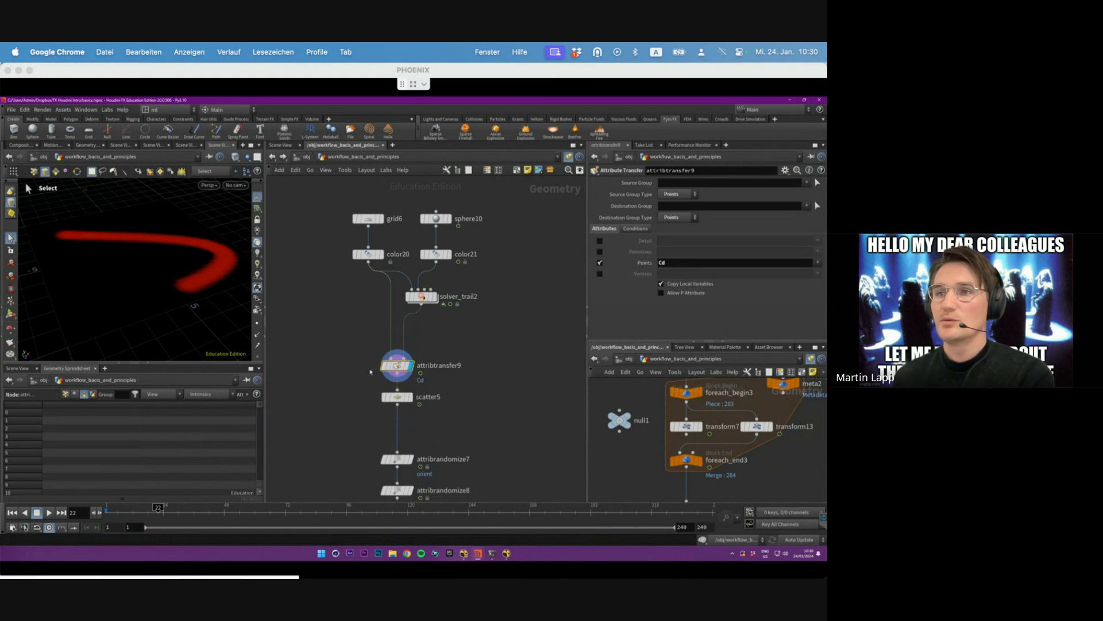
{"action": "left_click_drag", "start_coordinate": [162, 270], "coordinate": [161, 285], "text": "alt"}
{"action": "left_click_drag", "start_coordinate": [462, 385], "coordinate": [413, 400]}
{"action": "left_click", "coordinate": [411, 398]}
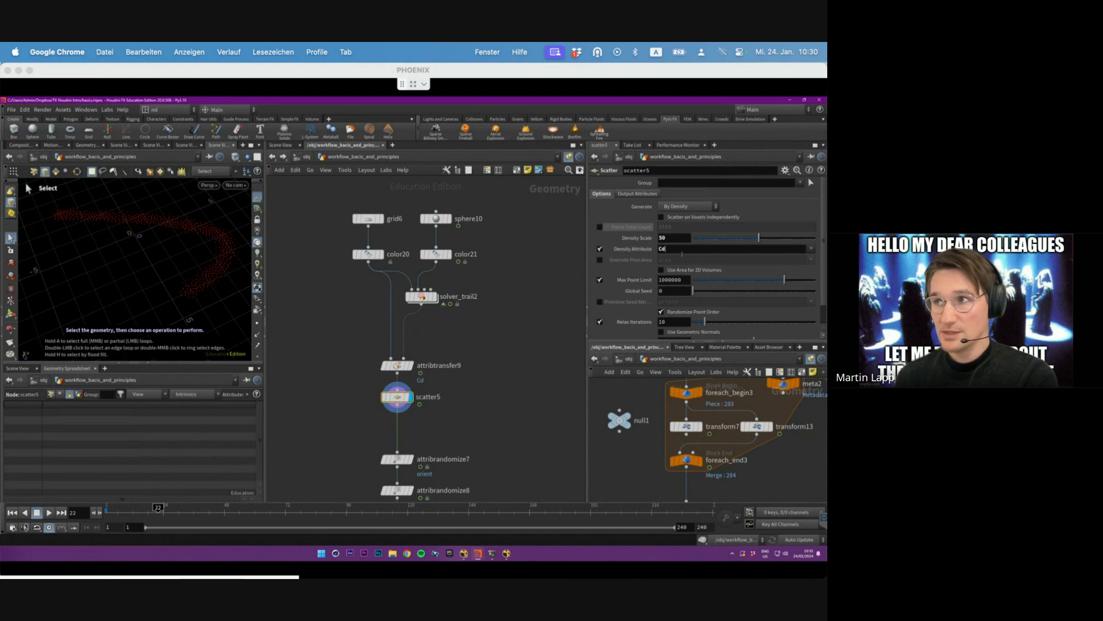
- Clear the Density Attribute of scatter5 and enter Cd again
{"action": "double_click", "coordinate": [682, 254]}
{"action": "key", "text": "BackSpace"}
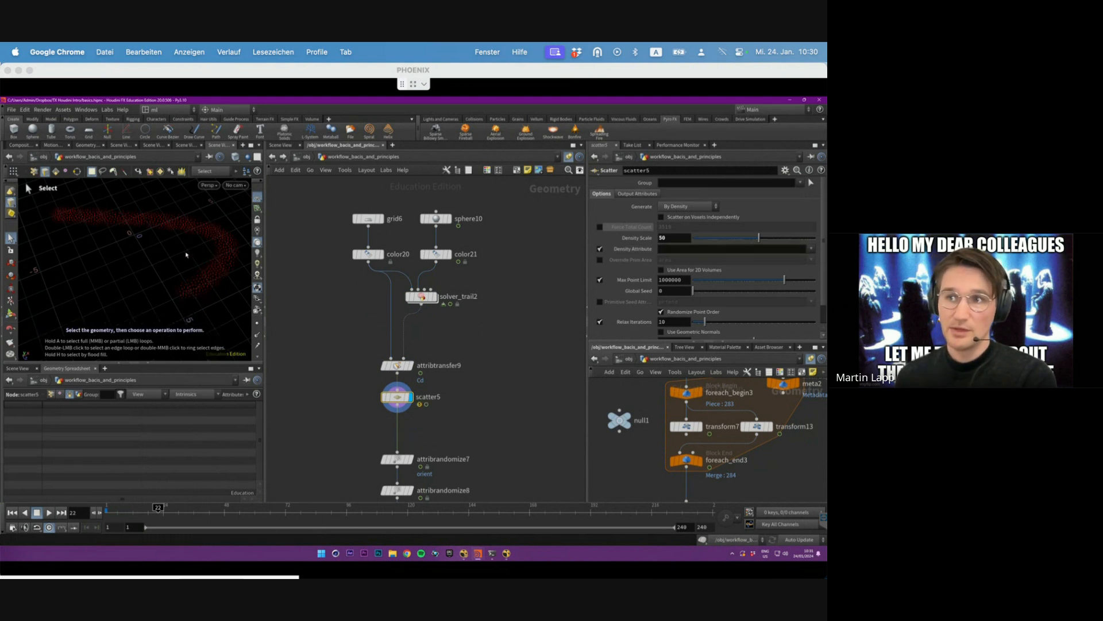
{"action": "left_click", "coordinate": [689, 249]}
{"action": "type", "text": "Cd"}
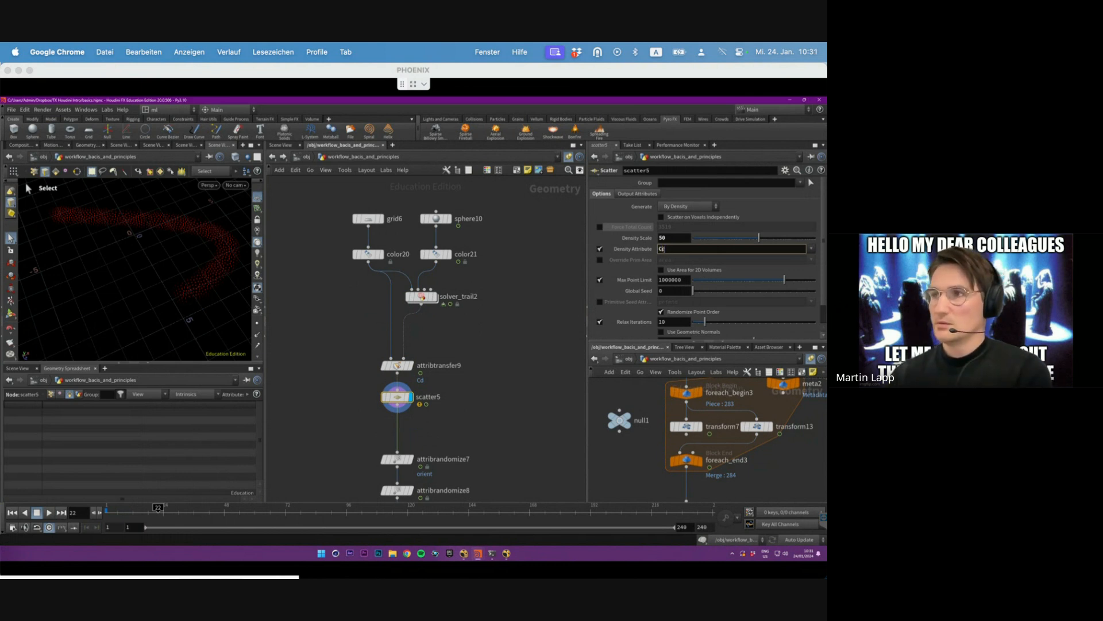
{"action": "key", "text": "Return"}
- Display attribrandomize7, offset it and attribrandomize8 into their own column below scatter5, and save the scene
{"action": "middle_click_drag", "start_coordinate": [511, 416], "coordinate": [523, 271]}
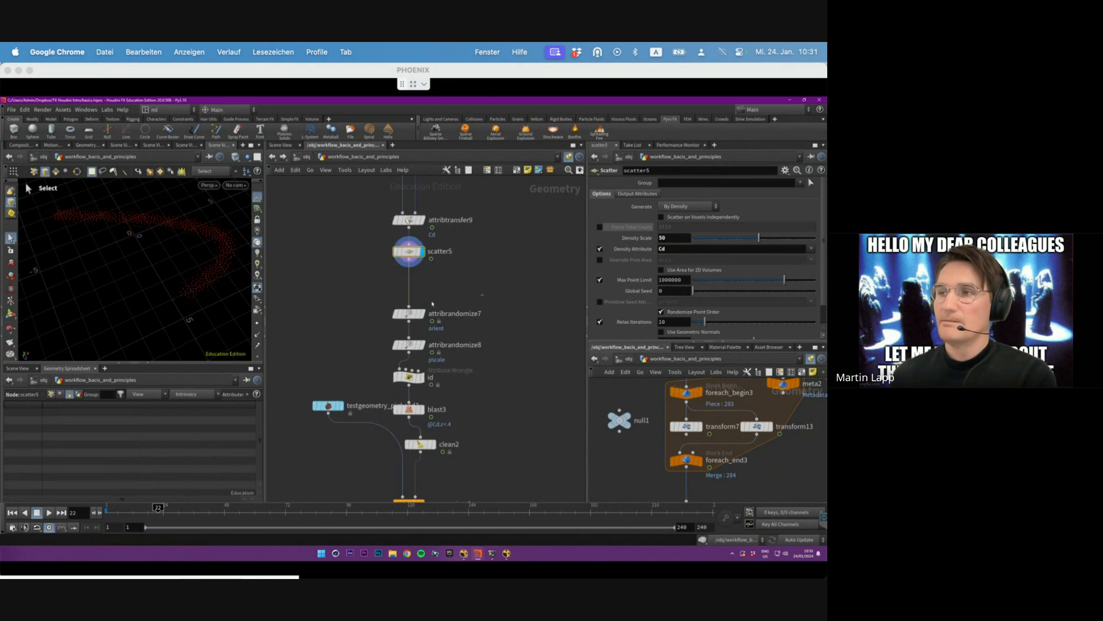
{"action": "left_click", "coordinate": [414, 315]}
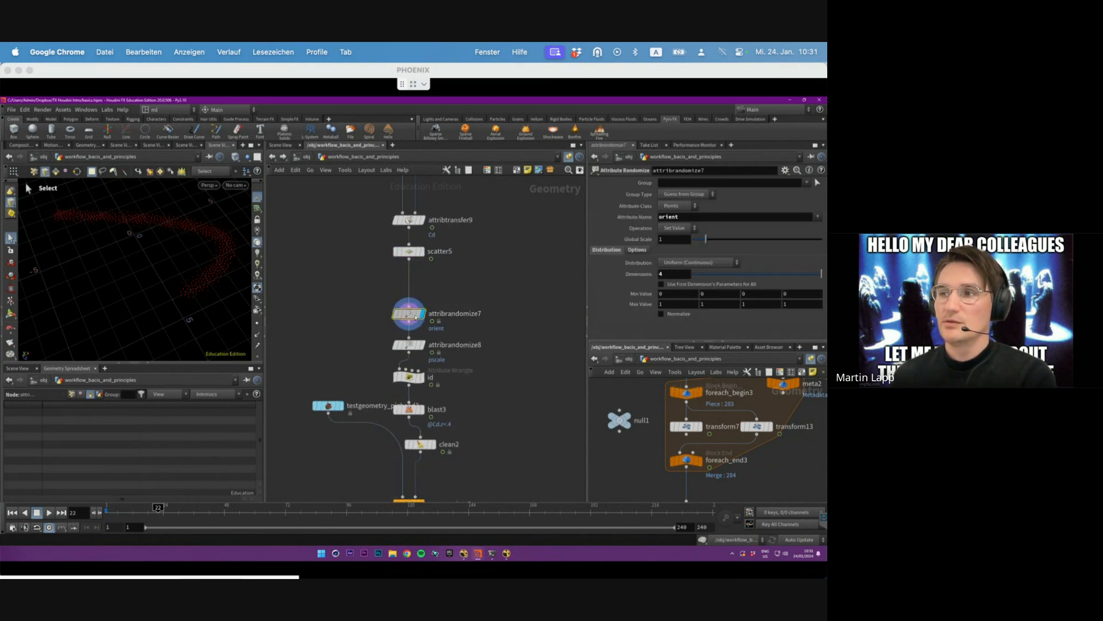
{"action": "left_click_drag", "start_coordinate": [416, 316], "coordinate": [446, 297]}
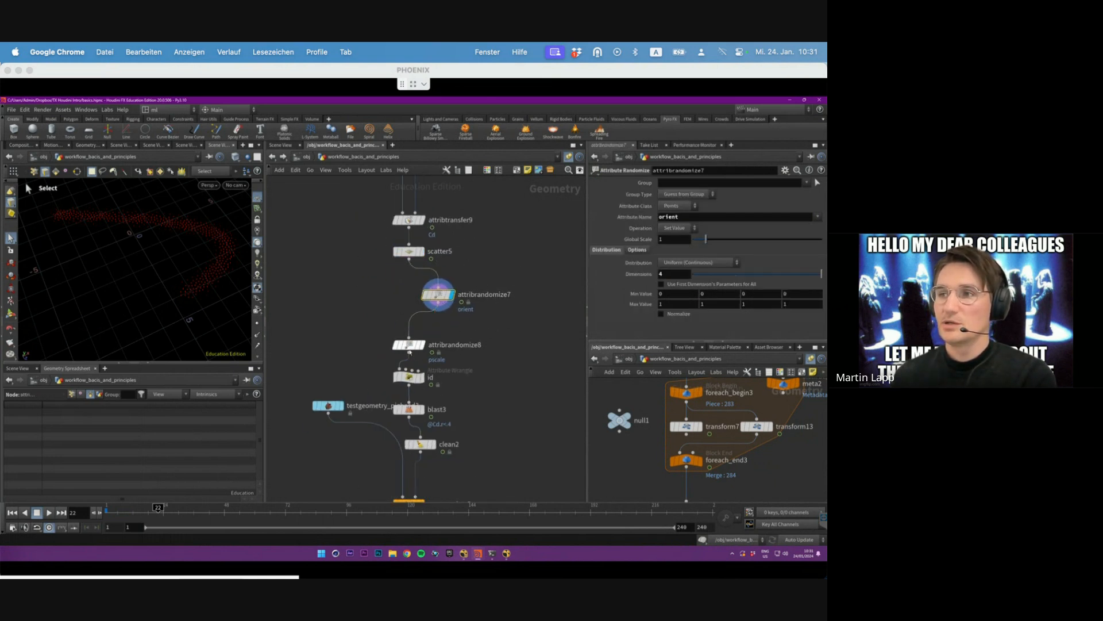
{"action": "left_click_drag", "start_coordinate": [409, 347], "coordinate": [438, 333]}
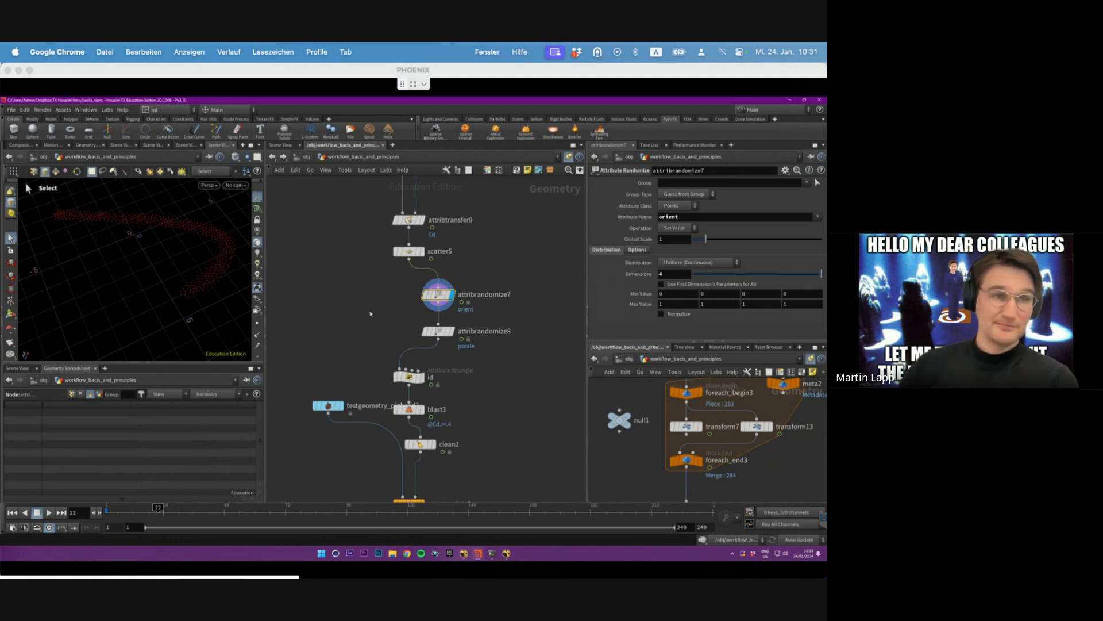
{"action": "key", "text": "ctrl+s"}
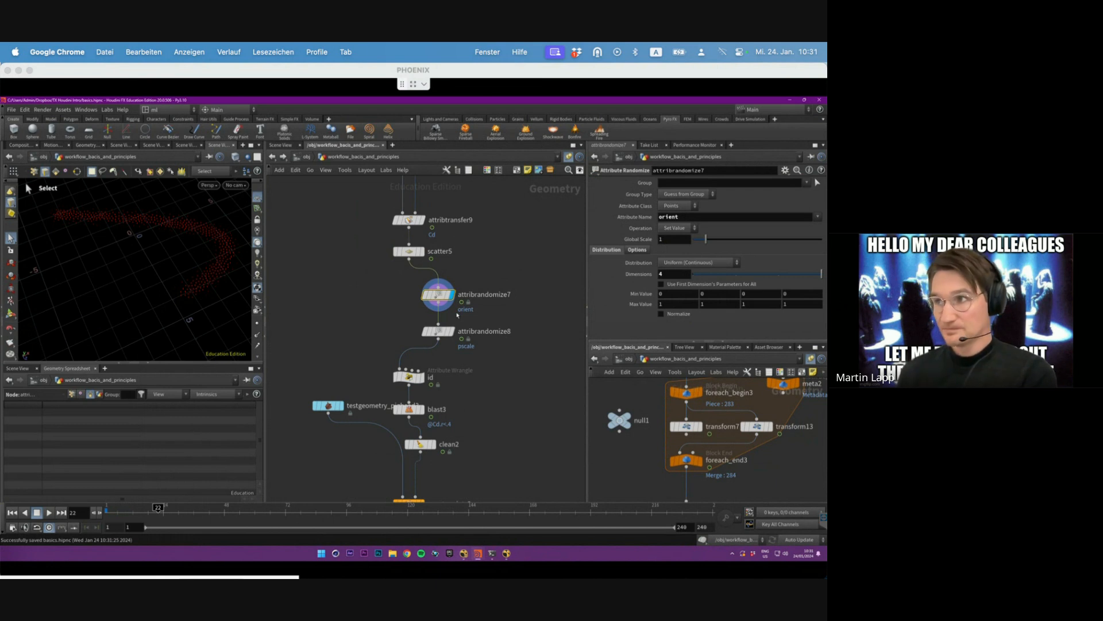
- Display attribrandomize8, align the id wrangle beneath it, and go through the wrangle's expression i@id = i@ptnum;
{"action": "left_click", "coordinate": [439, 331]}
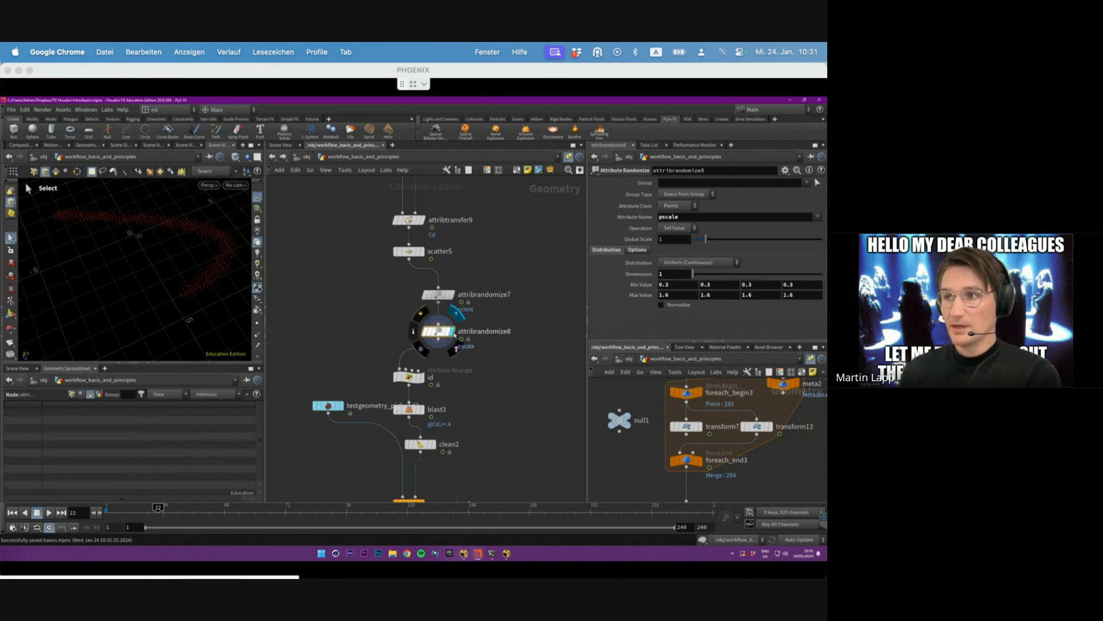
{"action": "left_click_drag", "start_coordinate": [409, 377], "coordinate": [438, 368]}
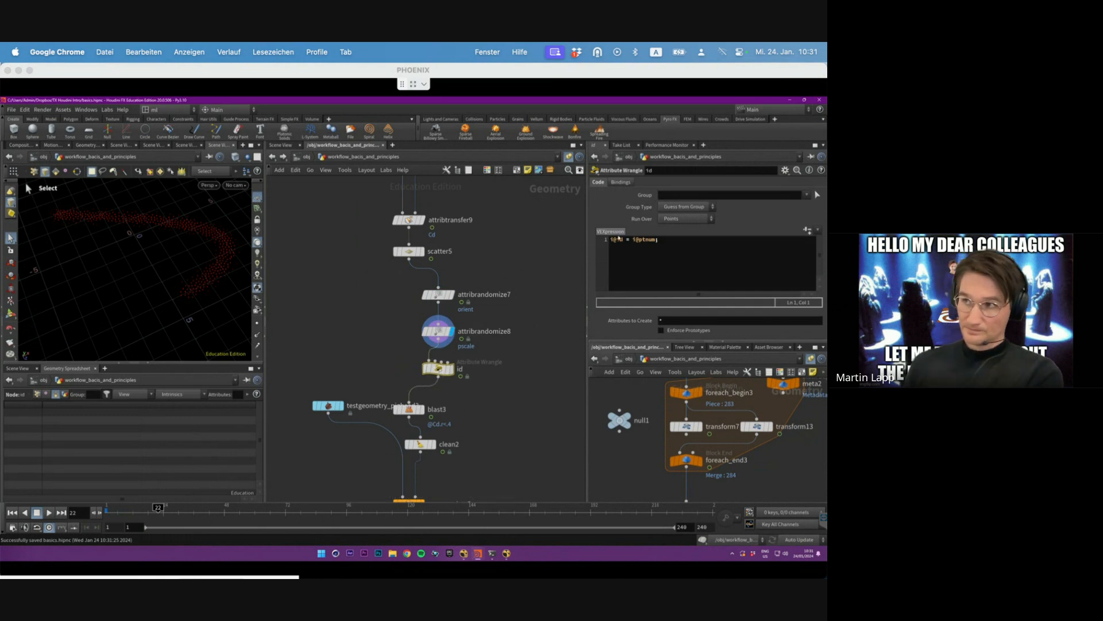
{"action": "left_click", "coordinate": [612, 240]}
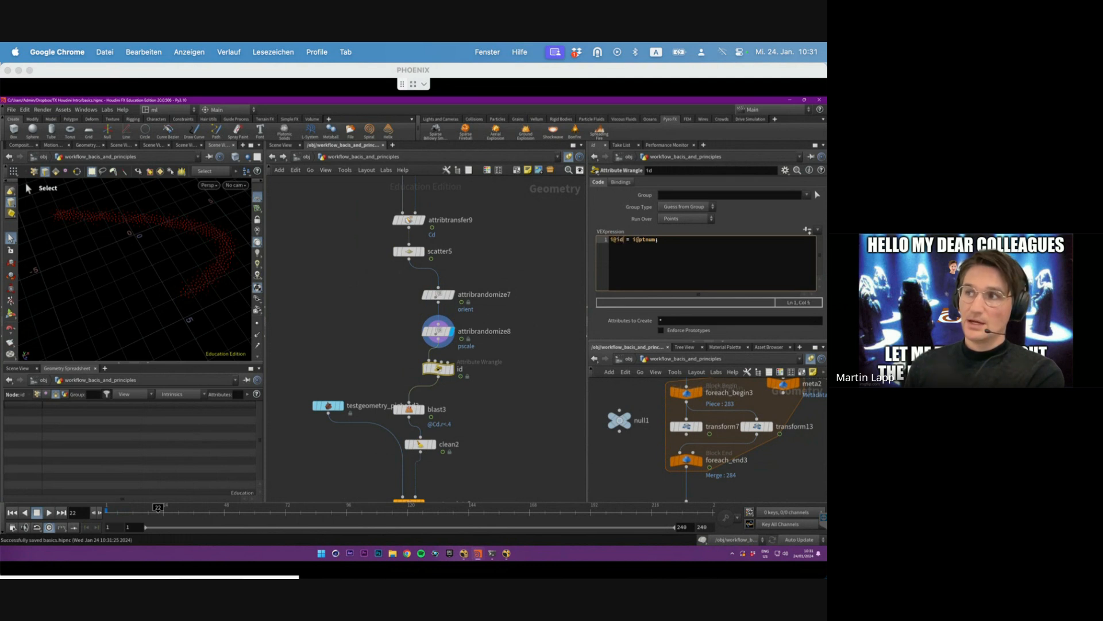
{"action": "left_click_drag", "start_coordinate": [636, 239], "coordinate": [655, 240]}
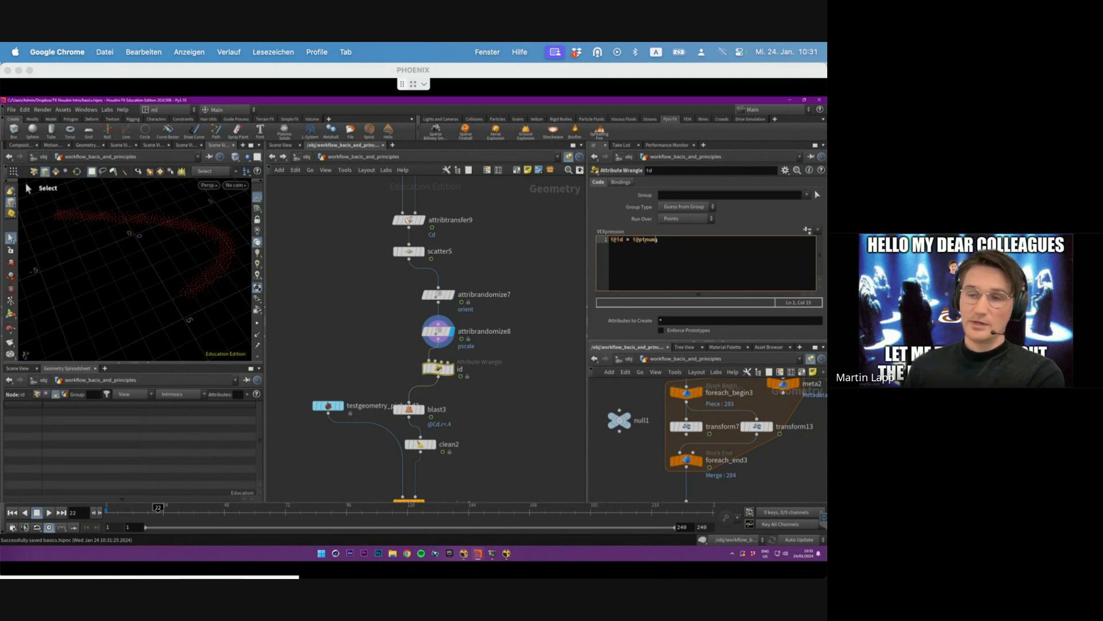
- List the points of attribrandomize8 in the geometry spreadsheet and show point numbers on the scattered points
{"action": "left_click", "coordinate": [438, 331]}
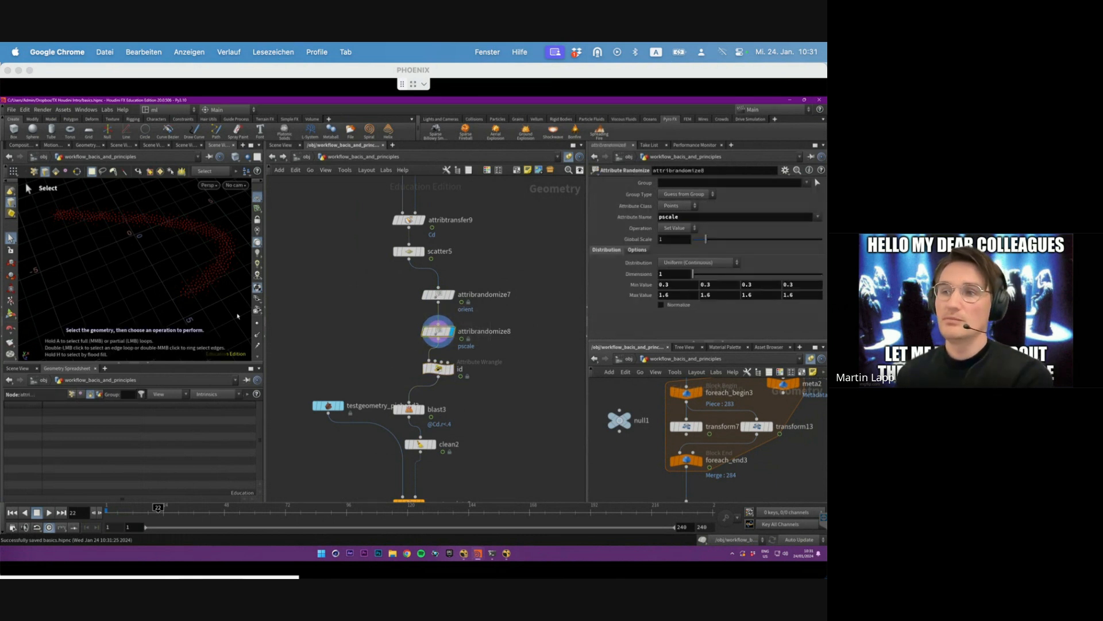
{"action": "left_click", "coordinate": [71, 395]}
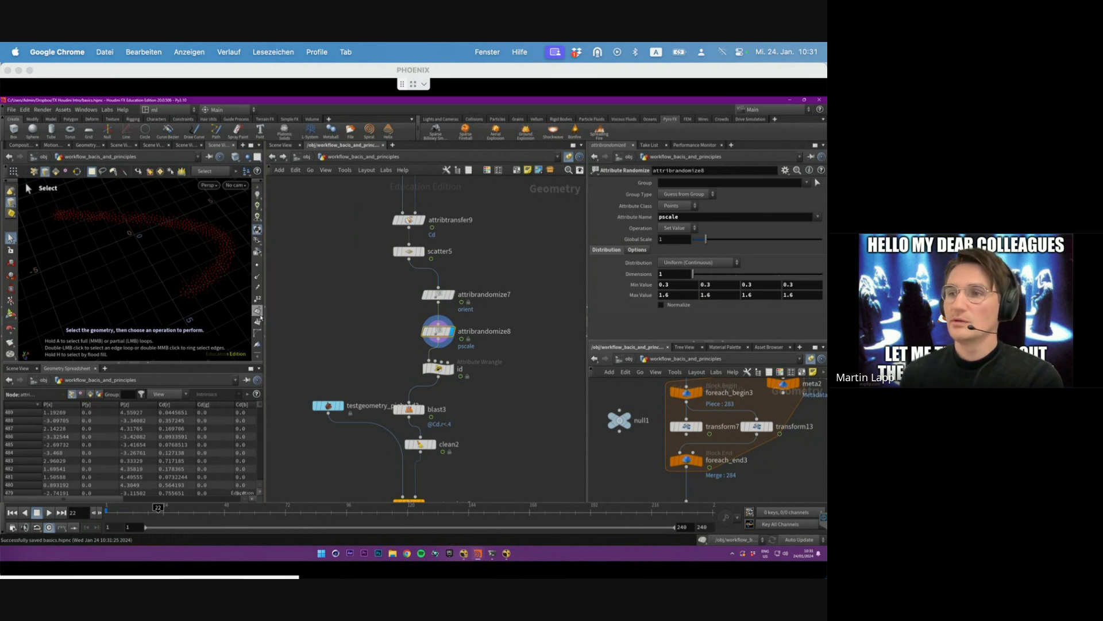
{"action": "left_click", "coordinate": [258, 287]}
{"action": "right_click_drag", "start_coordinate": [218, 300], "coordinate": [360, 283], "text": "alt"}
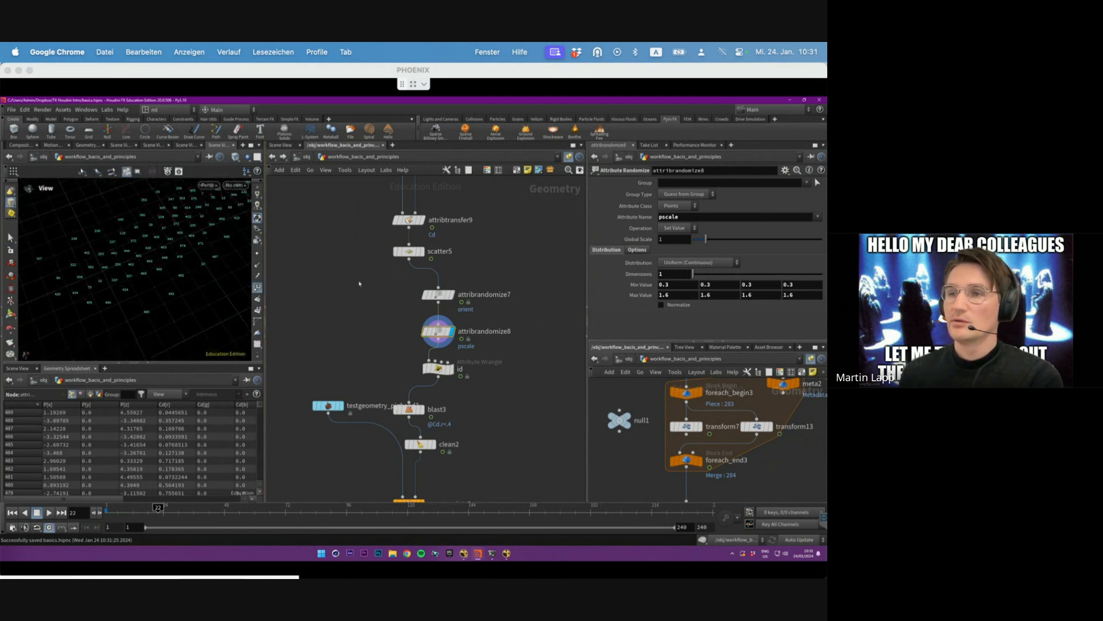
{"action": "mouse_move", "coordinate": [115, 306]}
{"action": "middle_mouse_down", "text": "alt"}
{"action": "mouse_move", "coordinate": [150, 303]}
{"action": "mouse_move", "coordinate": [121, 290]}
{"action": "mouse_move", "coordinate": [121, 319]}
{"action": "middle_mouse_up", "text": "alt"}
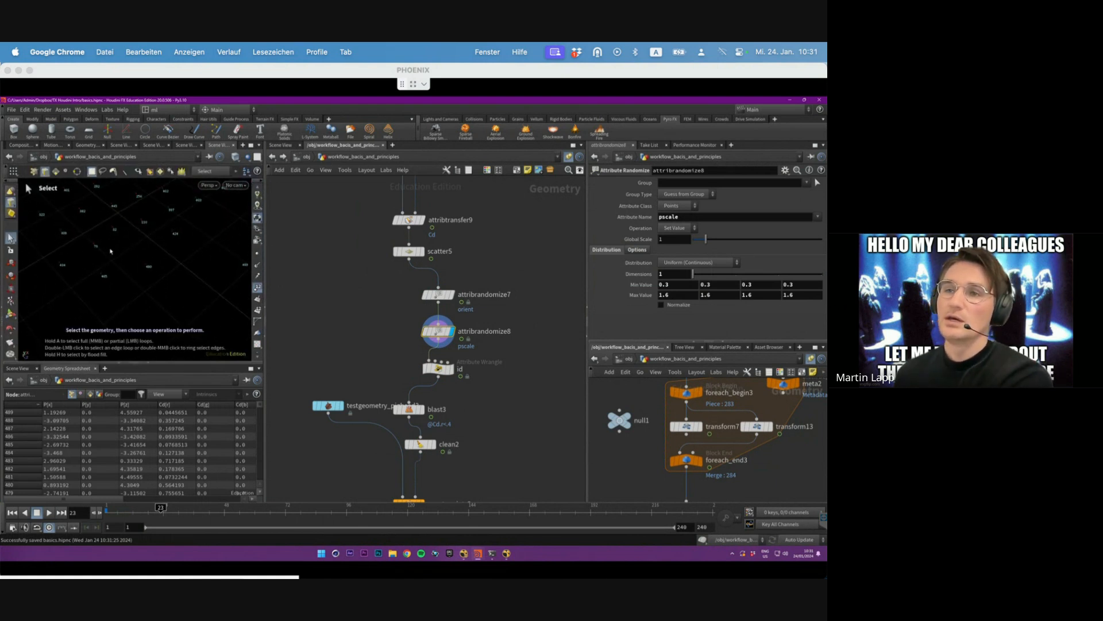
- Advance through several frames and examine how the point numbers change, both close up and across the whole trail
{"action": "key", "text": "Right"}
{"action": "key", "text": "Right"}
{"action": "key", "text": "Right"}
{"action": "key", "text": "Right"}
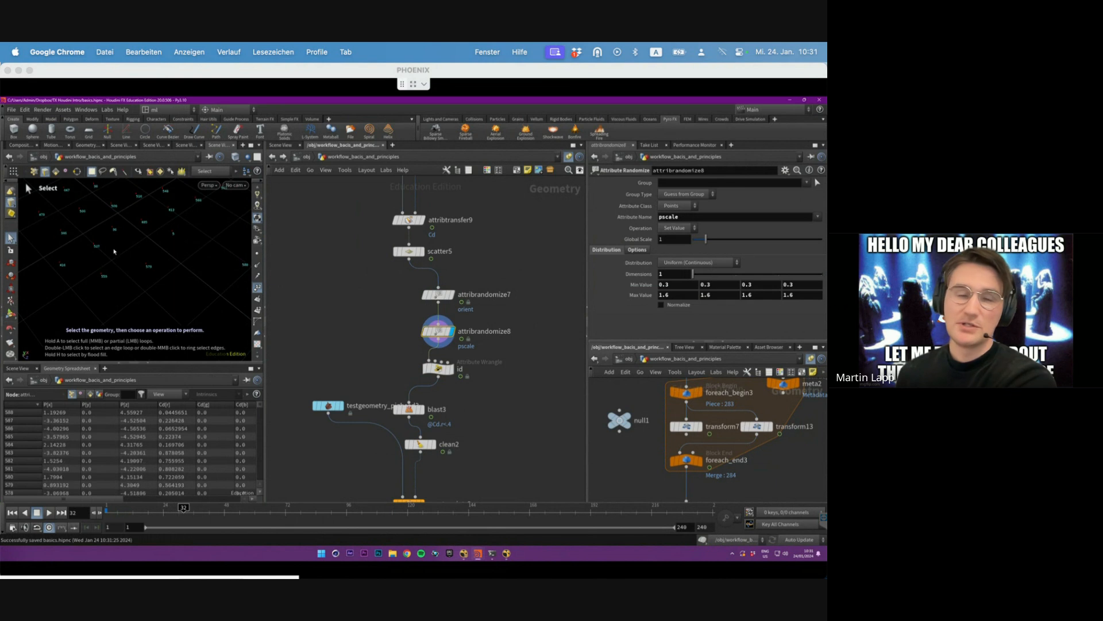
{"action": "right_click_drag", "start_coordinate": [159, 231], "coordinate": [120, 230], "text": "alt"}
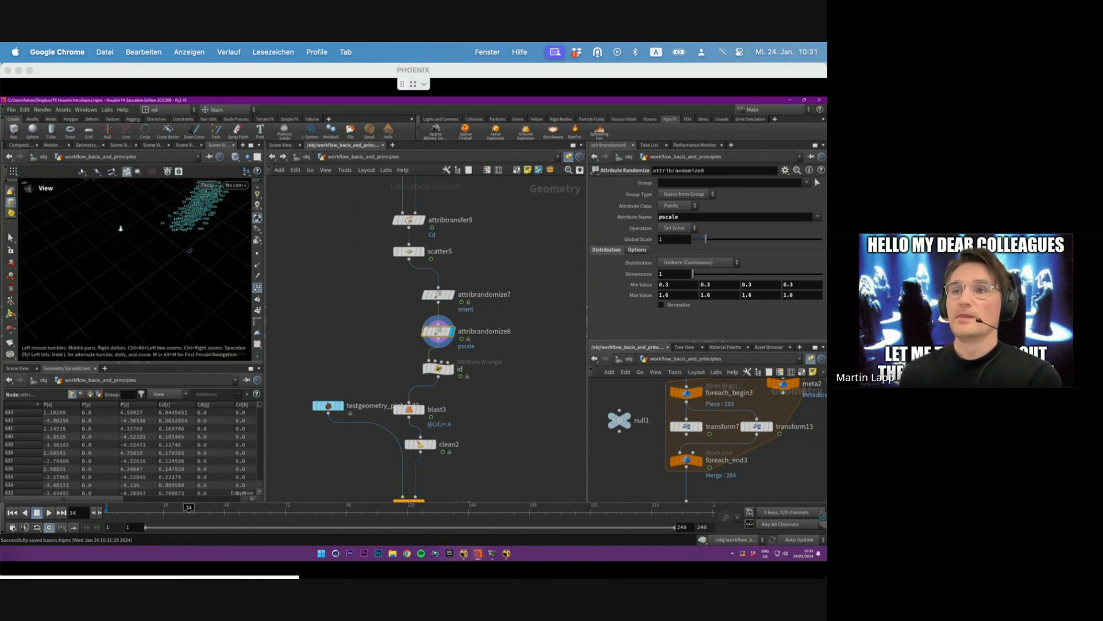
{"action": "left_click_drag", "start_coordinate": [121, 230], "coordinate": [101, 239], "text": "alt"}
{"action": "right_click_drag", "start_coordinate": [101, 239], "coordinate": [119, 293], "text": "alt"}
{"action": "left_click_drag", "start_coordinate": [118, 293], "coordinate": [130, 282], "text": "alt"}
{"action": "key", "text": "s"}
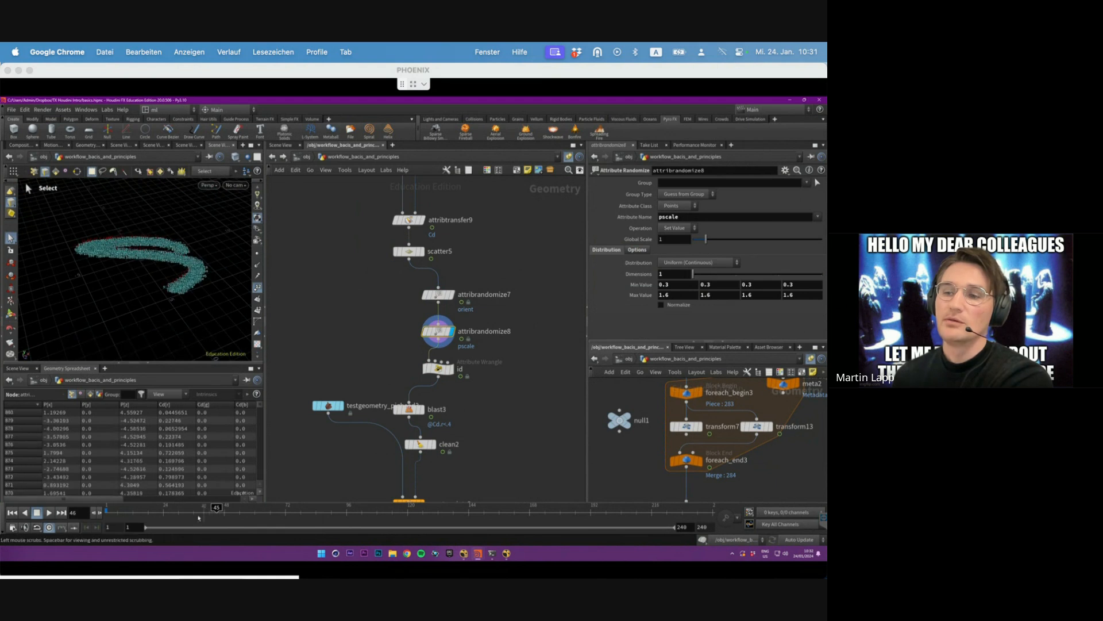
- Return to the start of the timeline and play the growing trail with its point numbers shown, stopping partway
{"action": "left_click_drag", "start_coordinate": [192, 510], "coordinate": [107, 512]}
{"action": "left_click", "coordinate": [50, 516]}
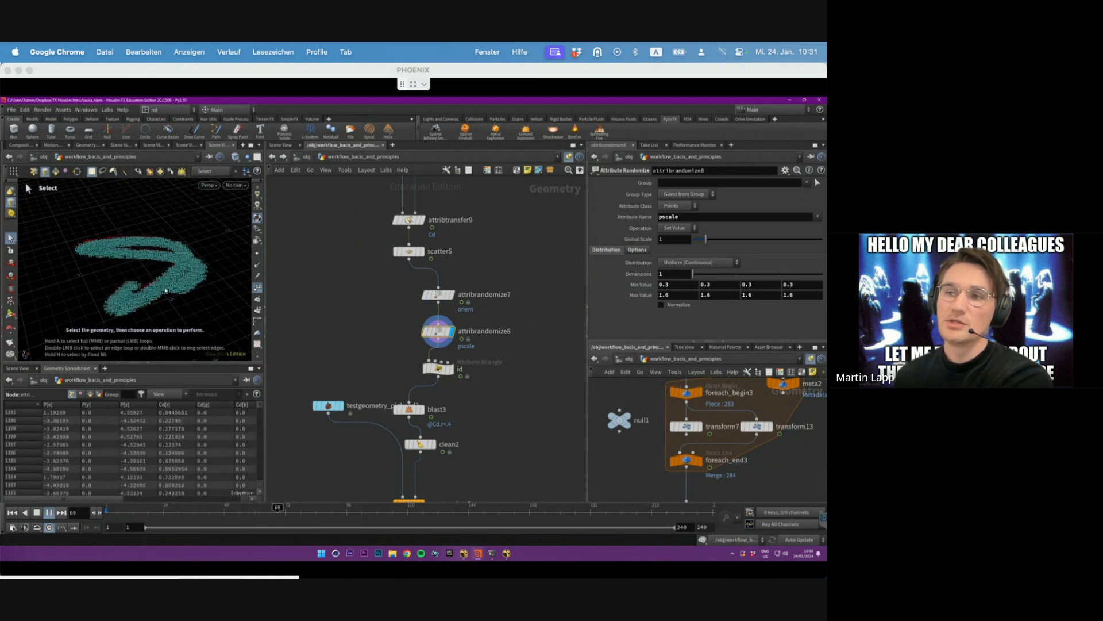
{"action": "key", "text": "Up"}
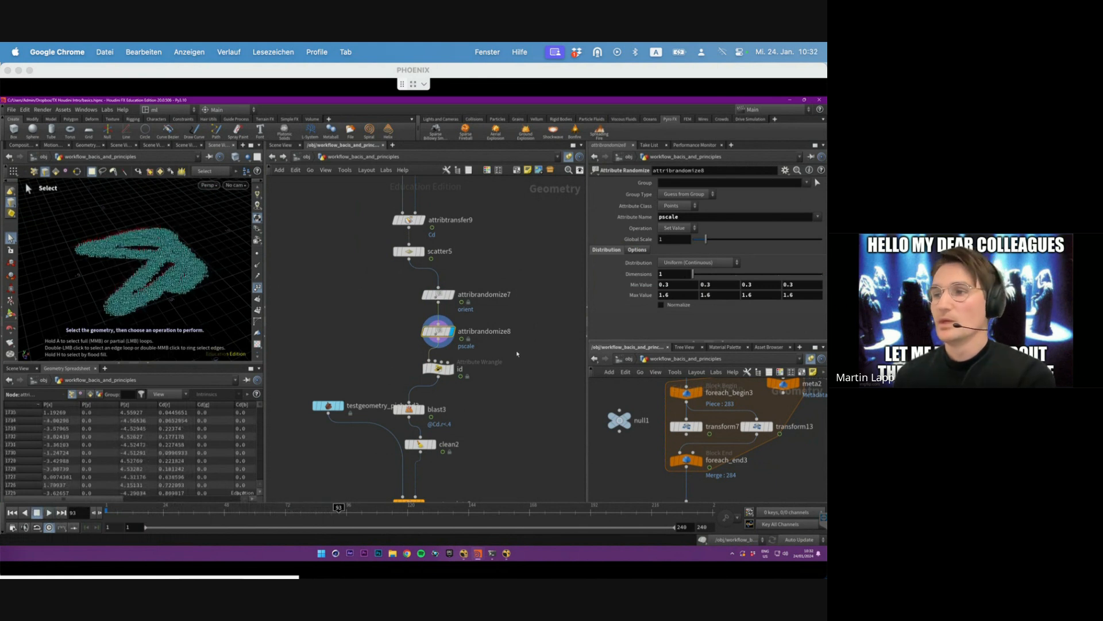
- Display the id wrangle and close its expression i@id = i@ptnum with a semicolon
{"action": "left_click", "coordinate": [454, 371]}
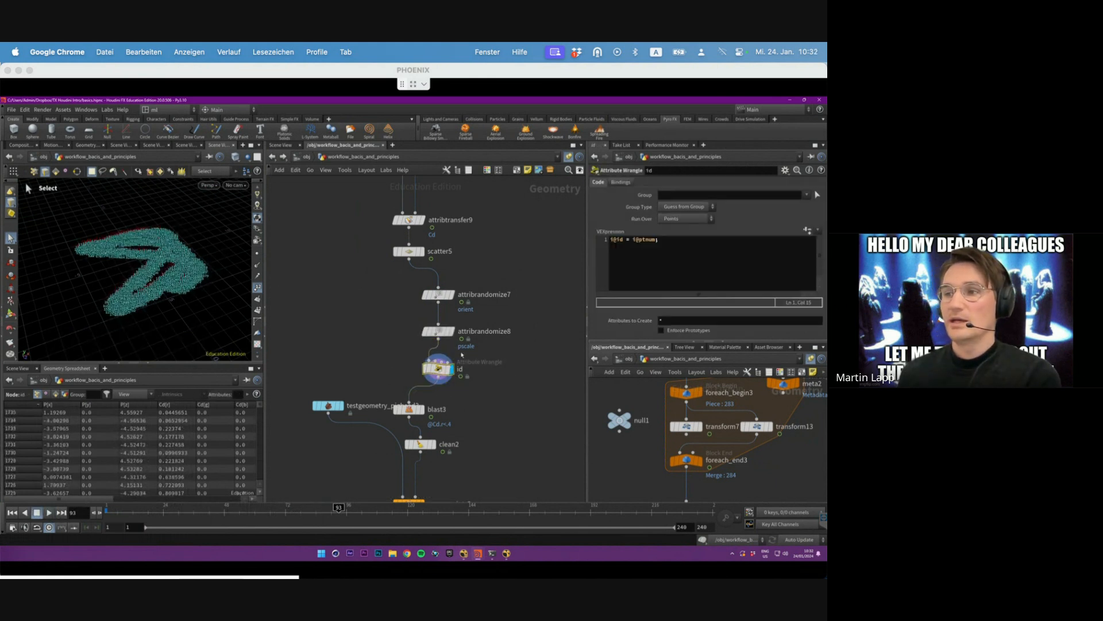
{"action": "type", "text": ";"}
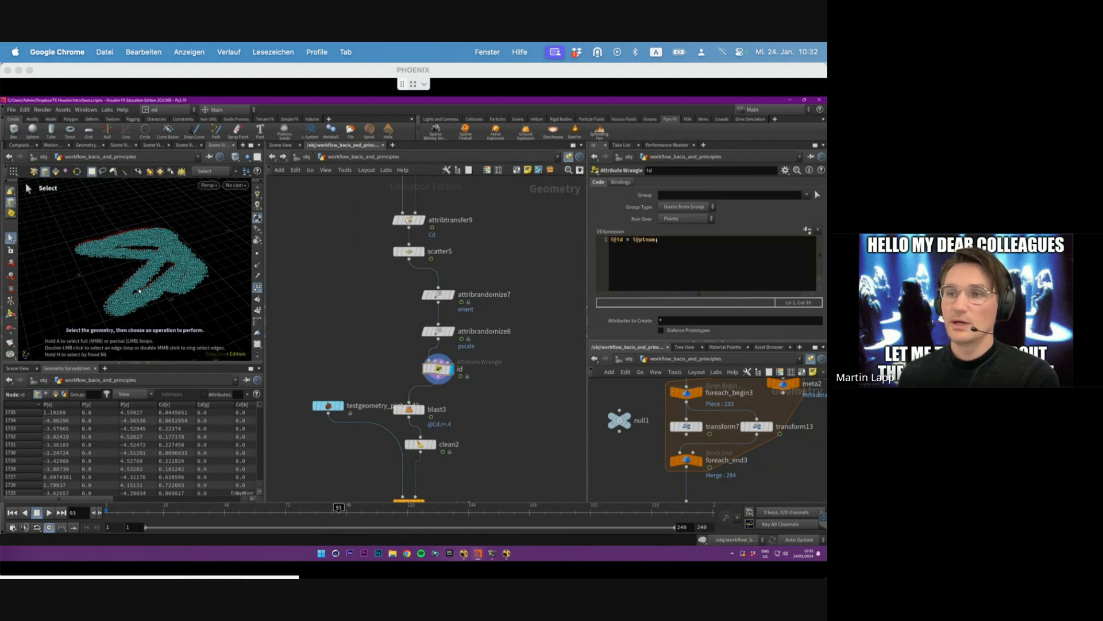
- Play the trail slightly further, display the blast3 result, and align blast3 directly beneath the id wrangle
{"action": "left_click", "coordinate": [49, 512]}
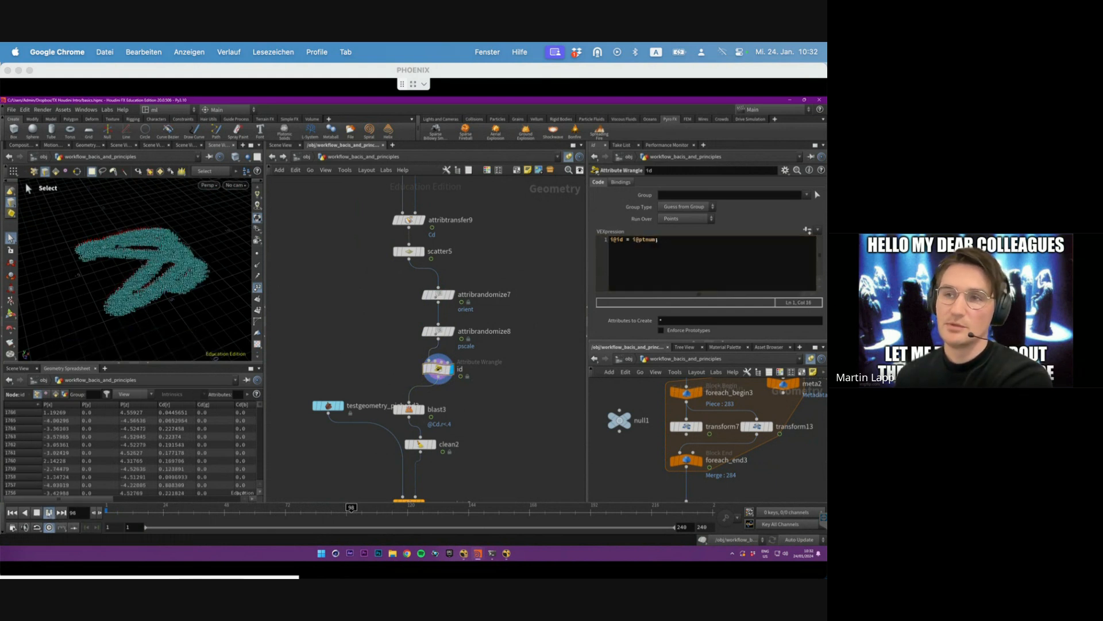
{"action": "middle_click_drag", "start_coordinate": [540, 402], "coordinate": [531, 330]}
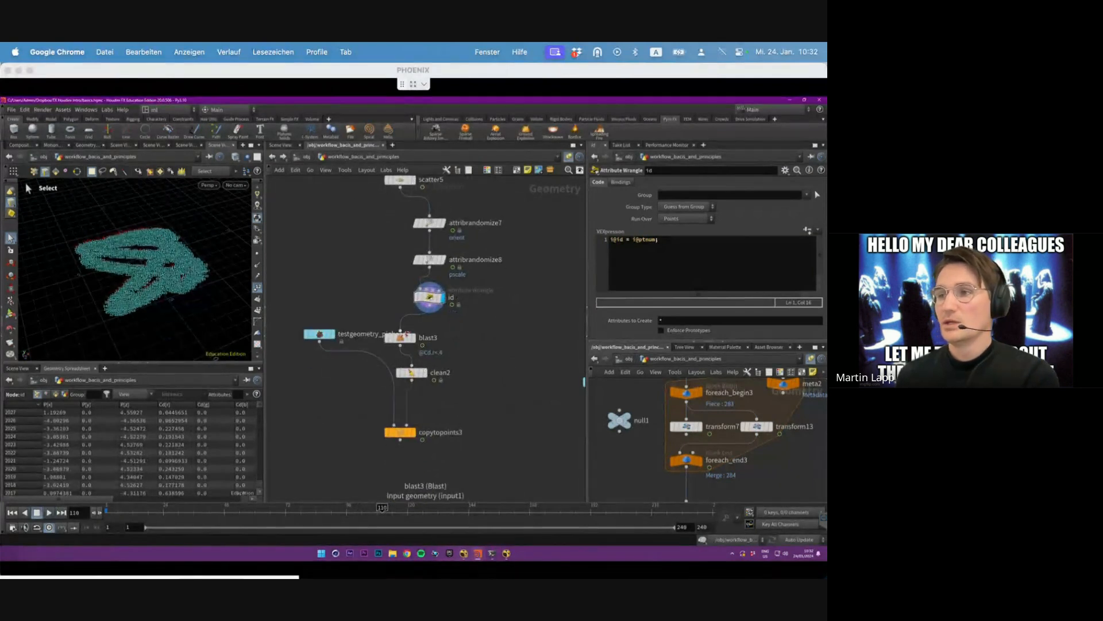
{"action": "left_click_drag", "start_coordinate": [428, 337], "coordinate": [439, 335]}
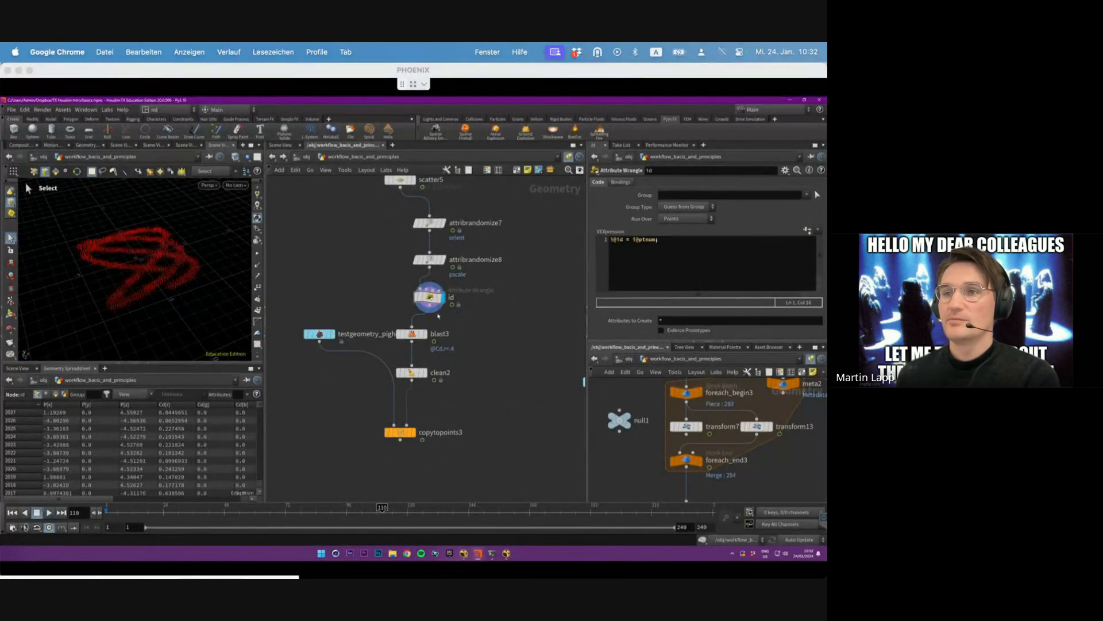
{"action": "left_click", "coordinate": [411, 334]}
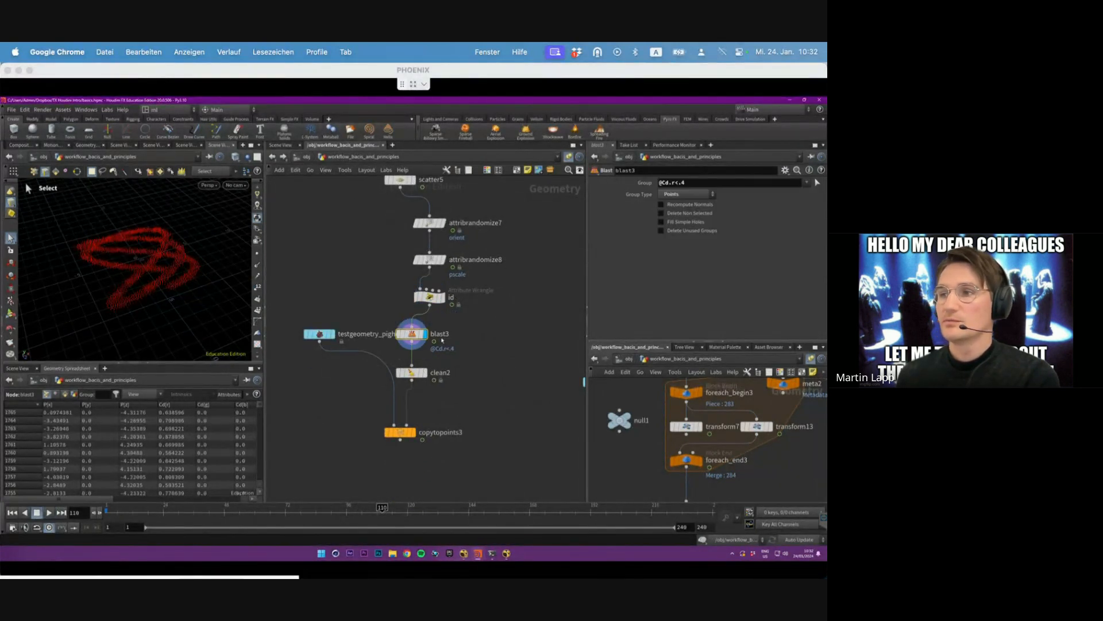
{"action": "left_click_drag", "start_coordinate": [412, 334], "coordinate": [430, 330]}
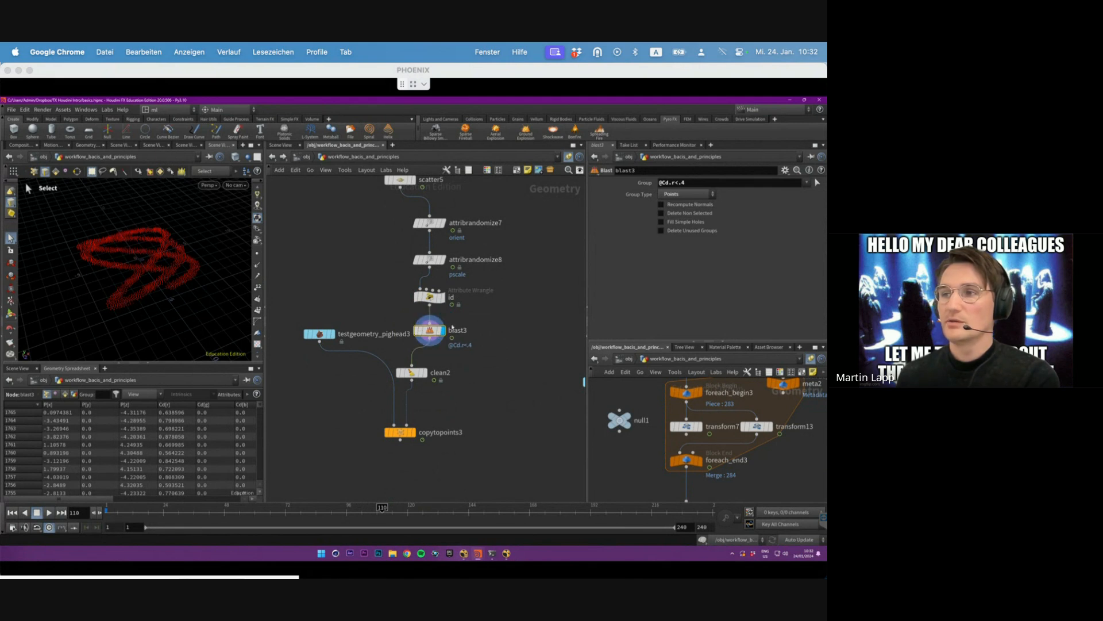
{"action": "left_click", "coordinate": [413, 314]}
{"action": "left_click", "coordinate": [413, 314]}
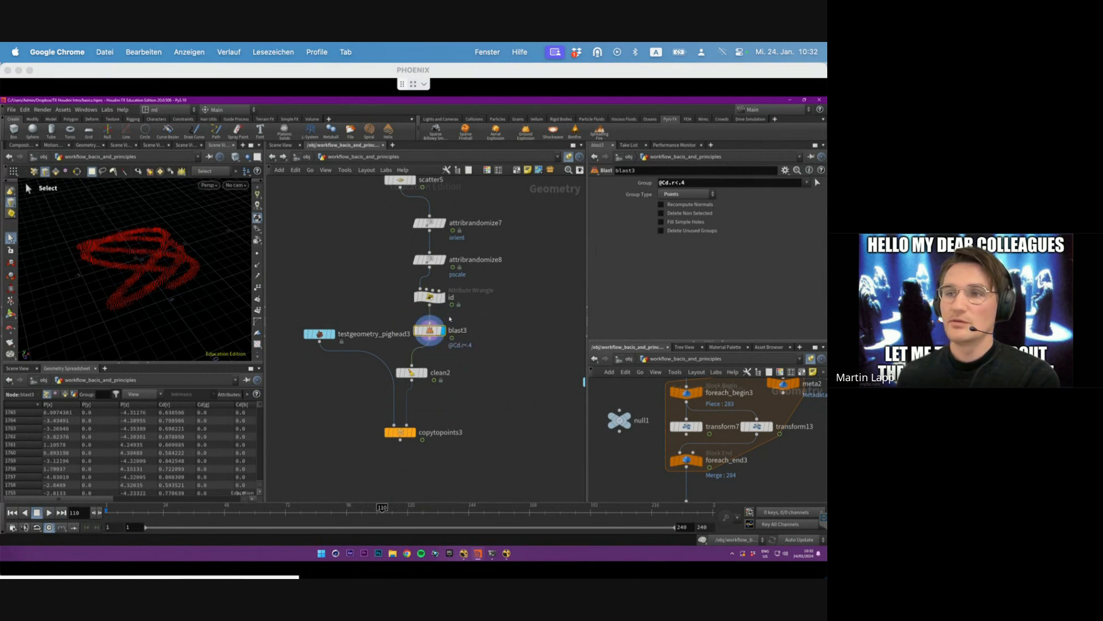
- Display the clean2 result, which removes the Cd attribute, and align clean2 beneath blast3
{"action": "left_click", "coordinate": [410, 373]}
{"action": "left_click_drag", "start_coordinate": [392, 386], "coordinate": [391, 387]}
{"action": "left_click_drag", "start_coordinate": [411, 373], "coordinate": [426, 372]}
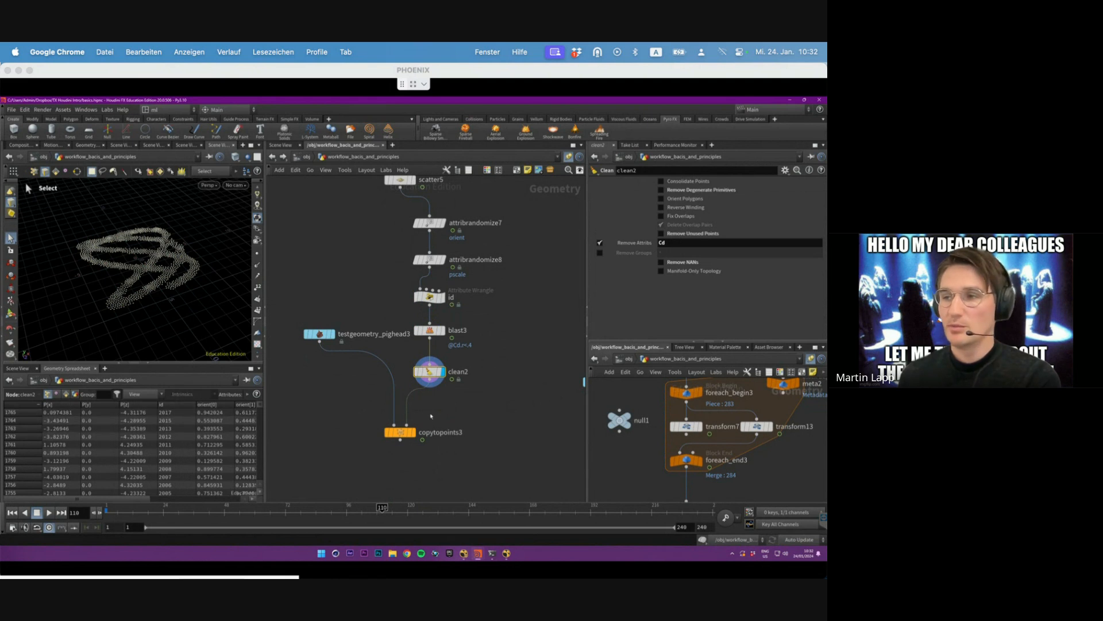
- Display copytopoints3, move testgeometry_pighead3 slightly away from the point branch, and view the pig head on its own
{"action": "left_click", "coordinate": [415, 434]}
{"action": "left_click", "coordinate": [415, 433]}
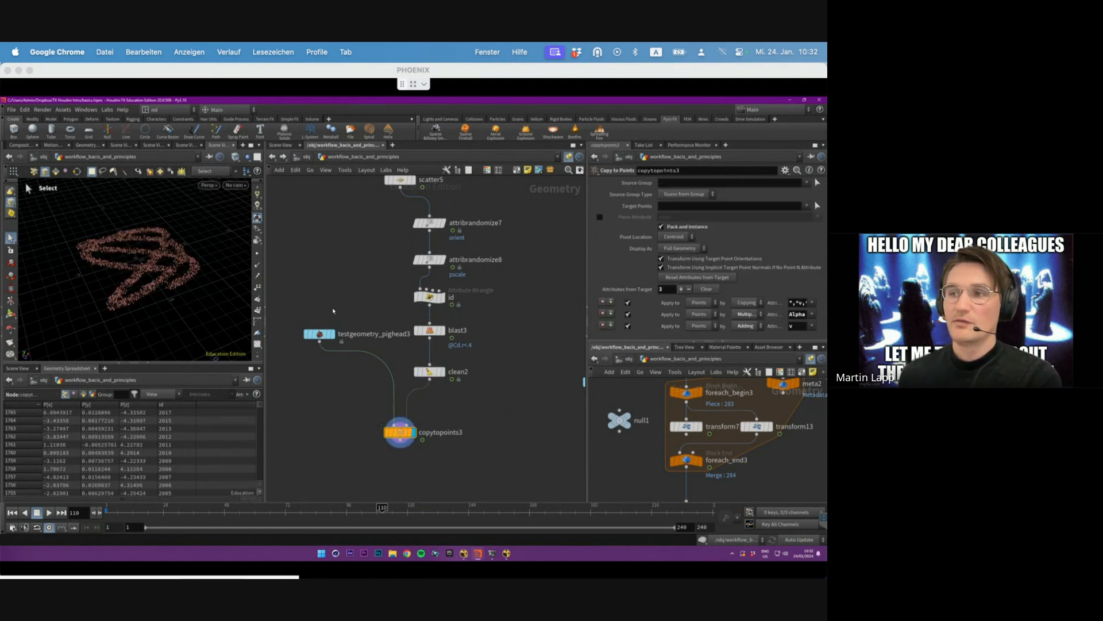
{"action": "left_click_drag", "start_coordinate": [331, 334], "coordinate": [315, 350]}
{"action": "left_click", "coordinate": [316, 351]}
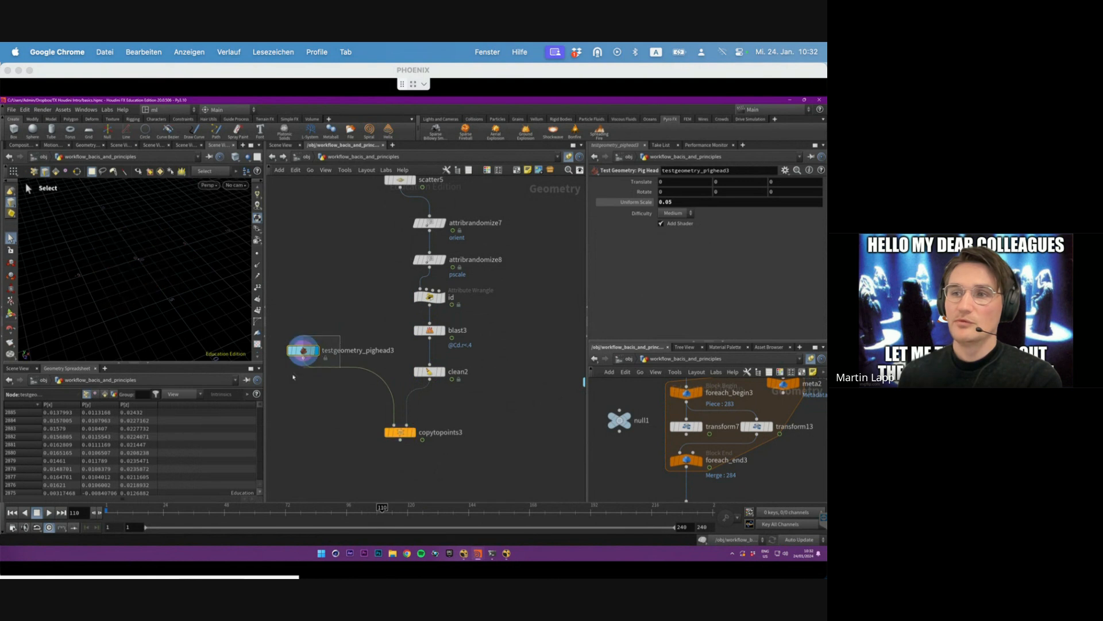
{"action": "left_click_drag", "start_coordinate": [140, 259], "coordinate": [121, 291], "text": "alt"}
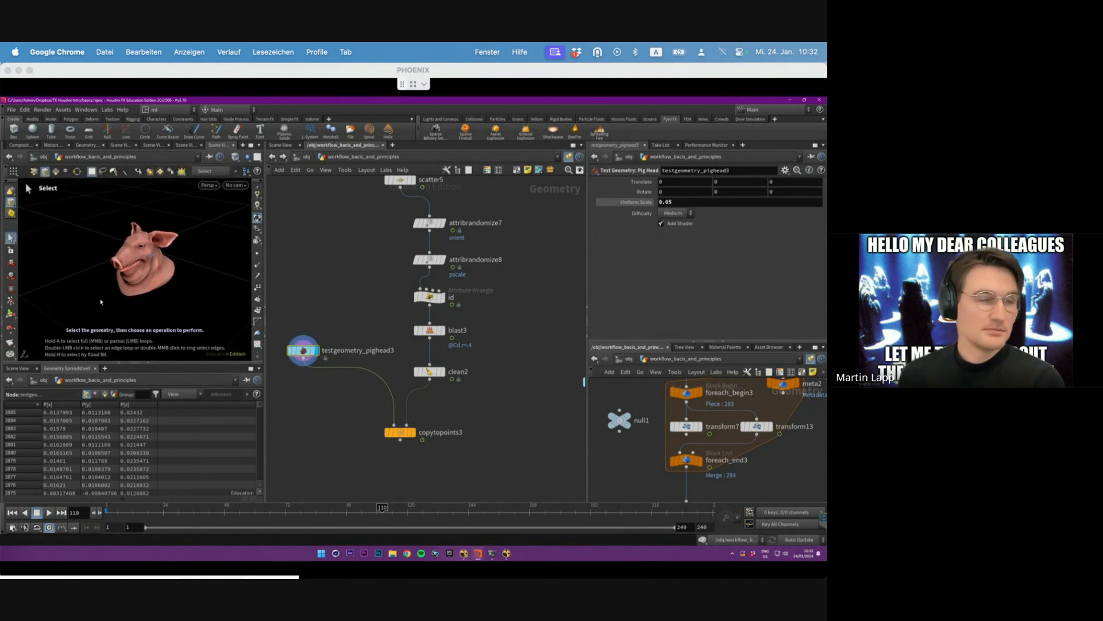
- Display copytopoints3 again and frame the whole trail of copied pig heads in the viewport
{"action": "left_click", "coordinate": [400, 432]}
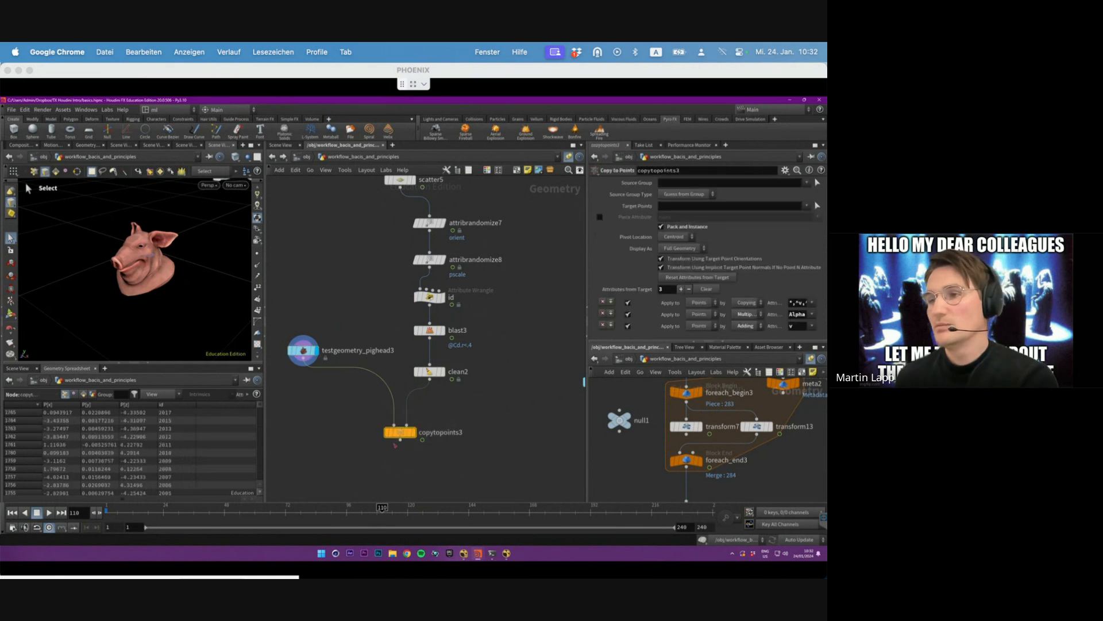
{"action": "left_click", "coordinate": [411, 433]}
{"action": "key", "text": "space+h"}
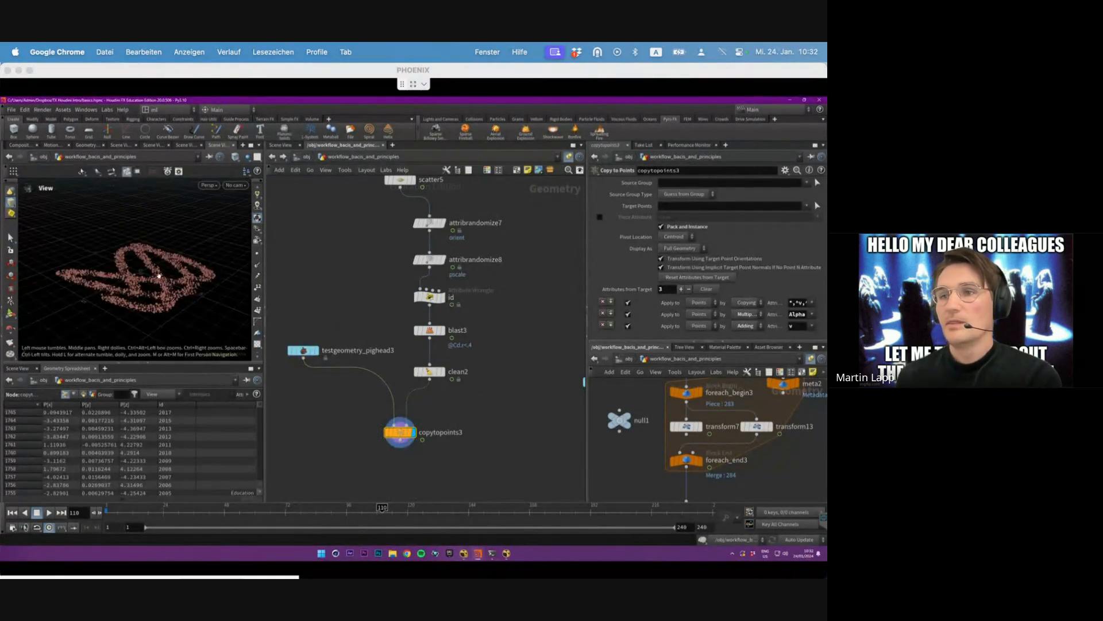
{"action": "right_click_drag", "start_coordinate": [170, 229], "coordinate": [161, 258], "text": "alt"}
{"action": "left_click_drag", "start_coordinate": [161, 258], "coordinate": [131, 275], "text": "alt"}
{"action": "right_click_drag", "start_coordinate": [131, 275], "coordinate": [122, 238], "text": "alt"}
- Play the pig-head trail from the first frame, stop partway, and examine the copies close up
{"action": "left_click", "coordinate": [12, 513]}
{"action": "left_click", "coordinate": [49, 512]}
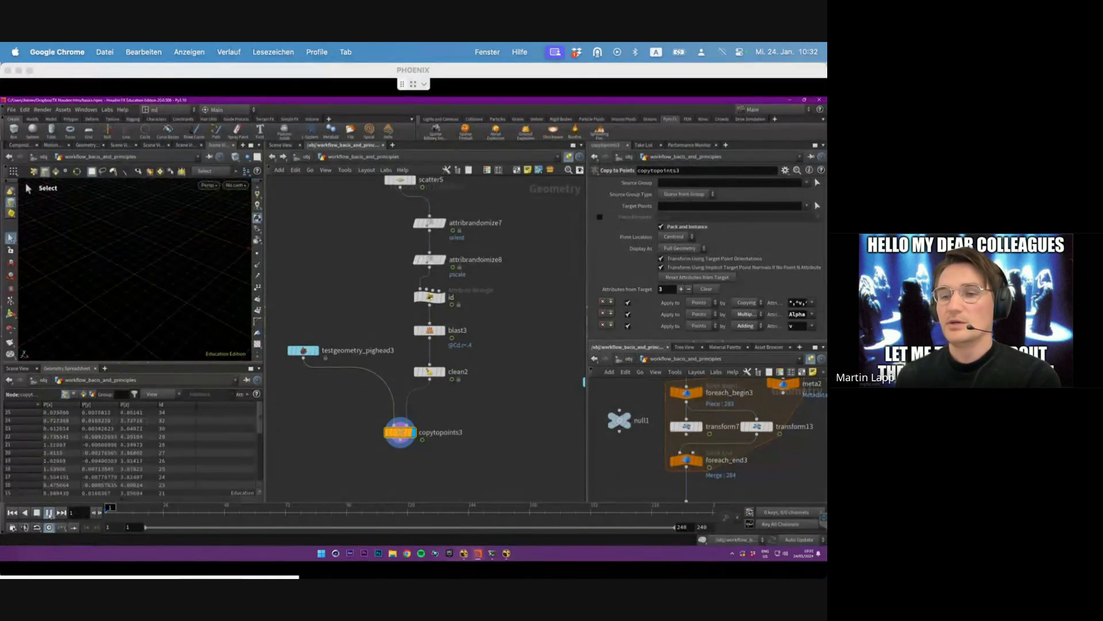
{"action": "key", "text": "space"}
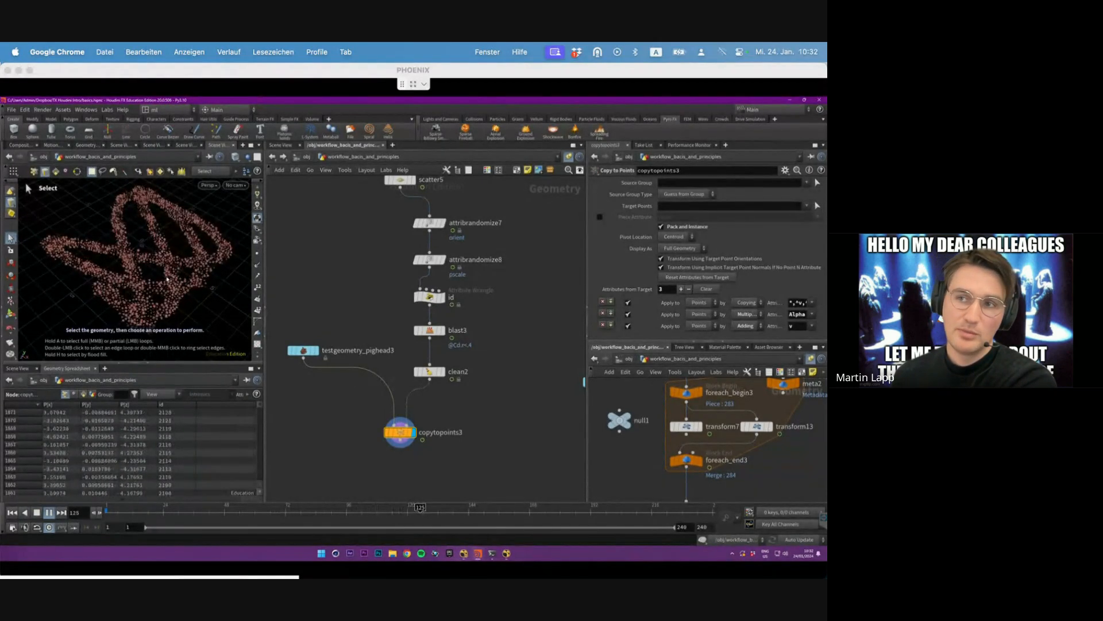
{"action": "key", "text": "Up"}
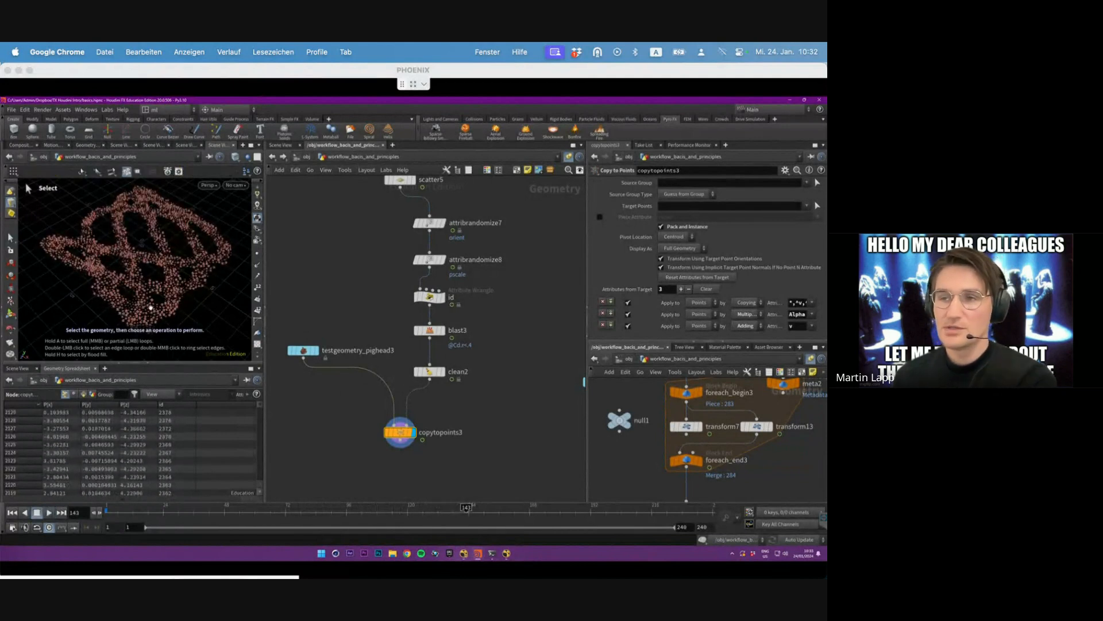
{"action": "right_click_drag", "start_coordinate": [168, 279], "coordinate": [168, 297], "text": "alt"}
{"action": "left_click_drag", "start_coordinate": [168, 298], "coordinate": [153, 302], "text": "alt"}
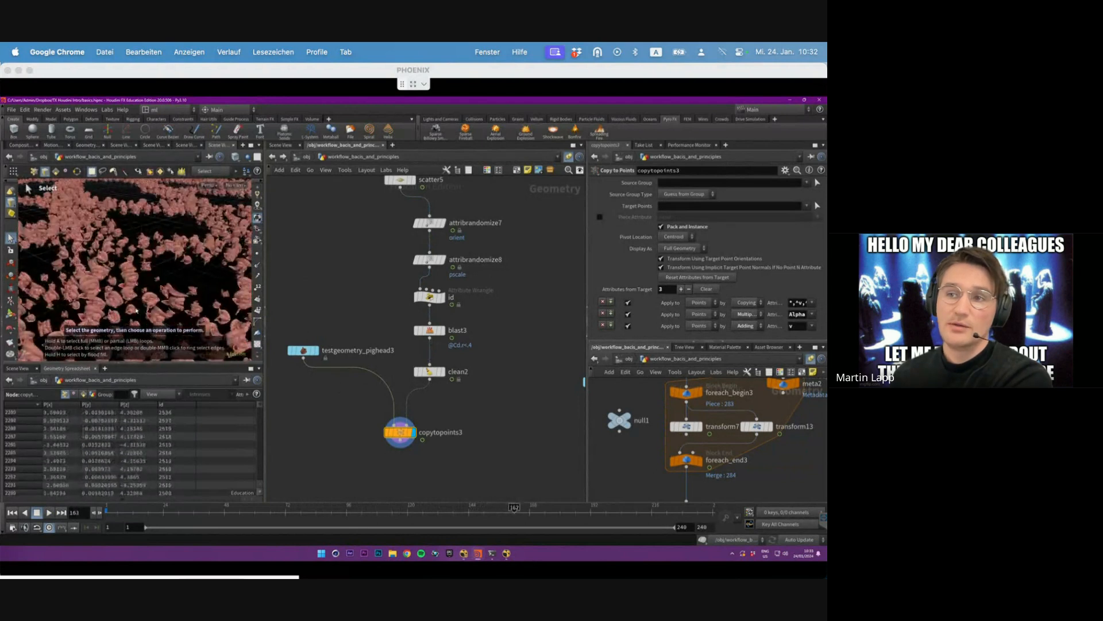
- Review the parameters of testgeometry_pighead3, the pscale randomize node and the orient randomize node
{"action": "left_click", "coordinate": [304, 350]}
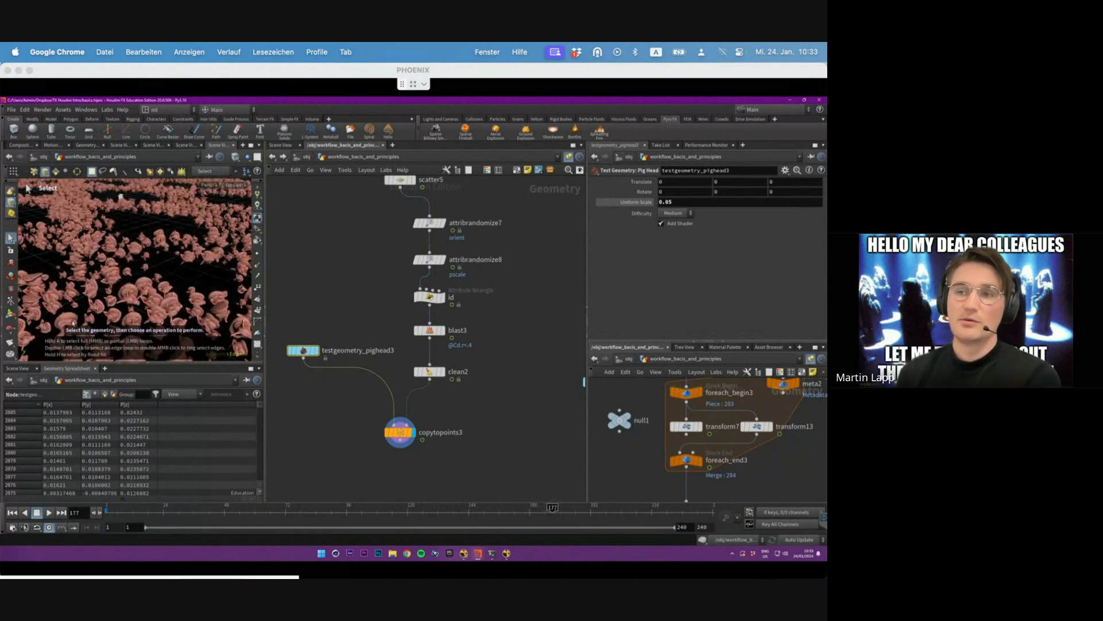
{"action": "left_click", "coordinate": [430, 259]}
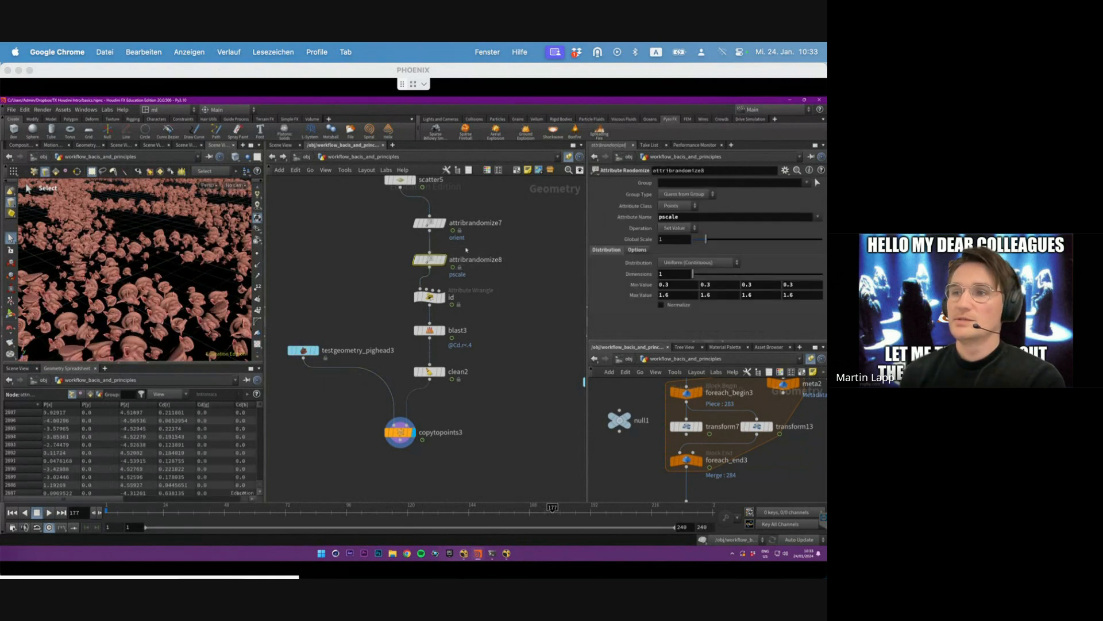
{"action": "key", "text": "Up"}
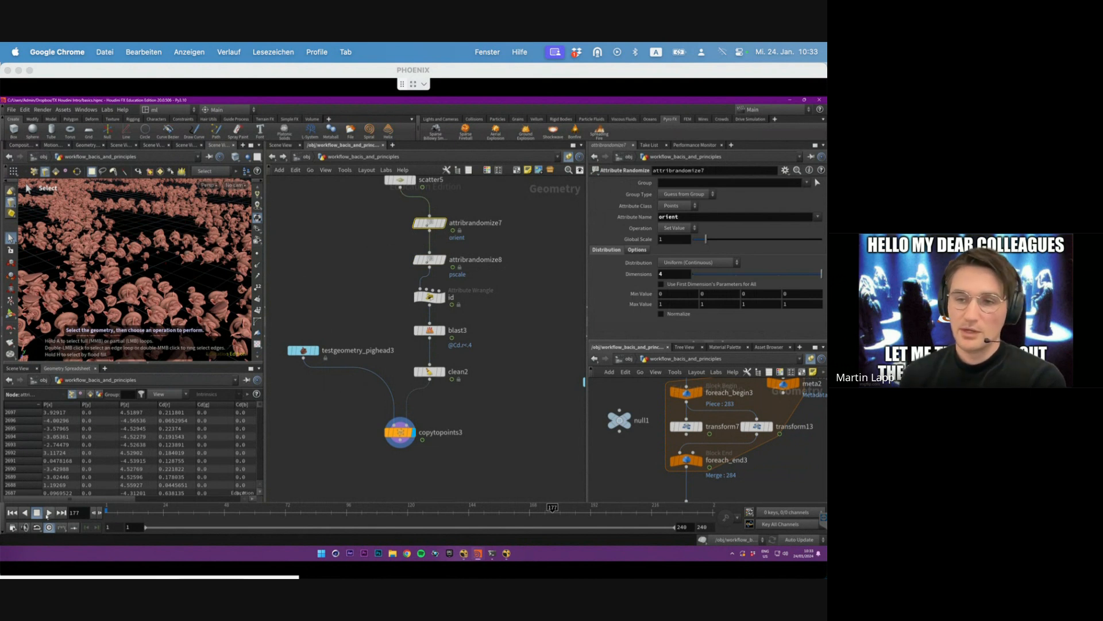
- Play the pig-head trail onward, view it from farther away, and replay it from the start, stopping early
{"action": "left_click", "coordinate": [48, 513]}
{"action": "right_click_drag", "start_coordinate": [190, 305], "coordinate": [152, 291], "text": "alt"}
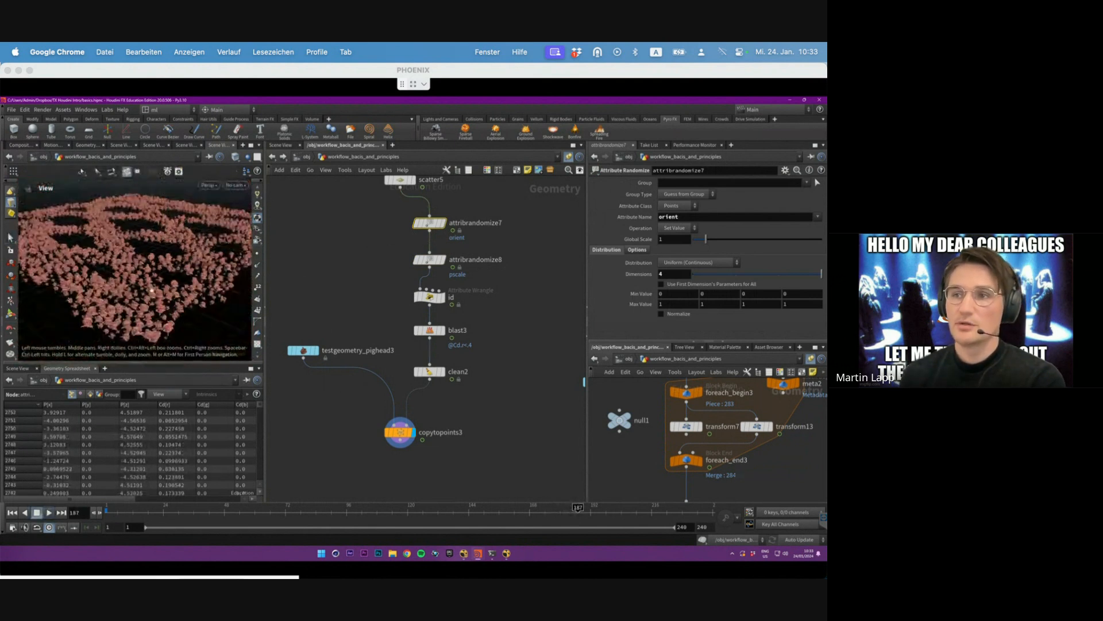
{"action": "left_click_drag", "start_coordinate": [141, 509], "coordinate": [100, 511]}
{"action": "left_click", "coordinate": [49, 512]}
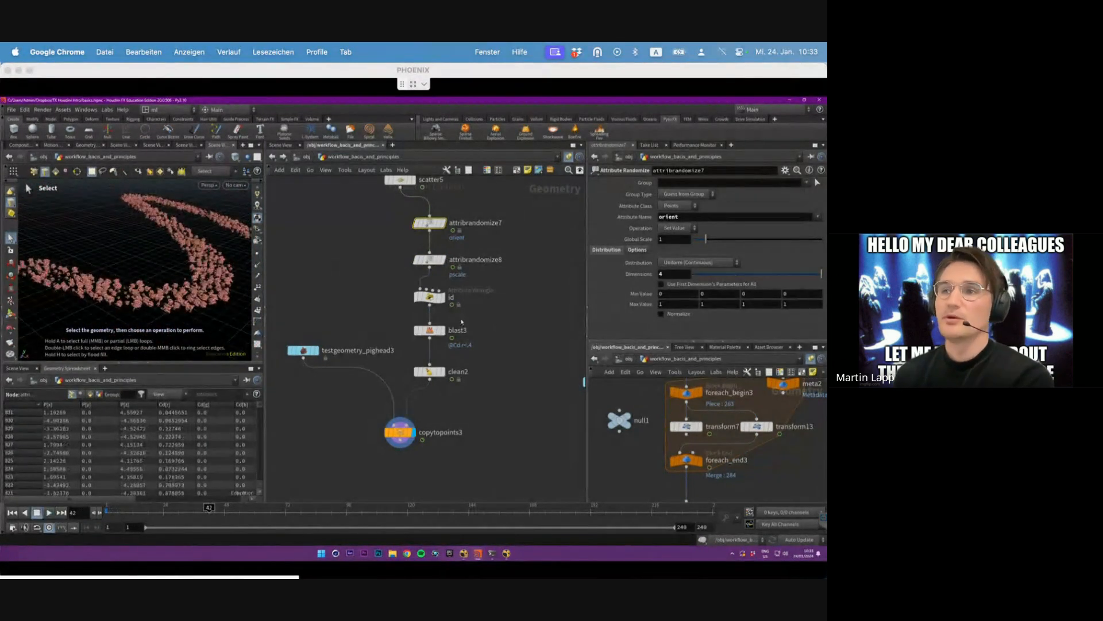
- Go to the neighbouring solver_trail3 network, display scatter4, and show its points in the viewport
{"action": "scroll", "coordinate": [500, 322], "scroll_direction": "up", "scroll_amount": 2}
{"action": "scroll", "coordinate": [500, 333], "scroll_direction": "down", "scroll_amount": 7}
{"action": "middle_click_drag", "start_coordinate": [500, 337], "coordinate": [429, 358]}
{"action": "middle_click_drag", "start_coordinate": [461, 304], "coordinate": [405, 310]}
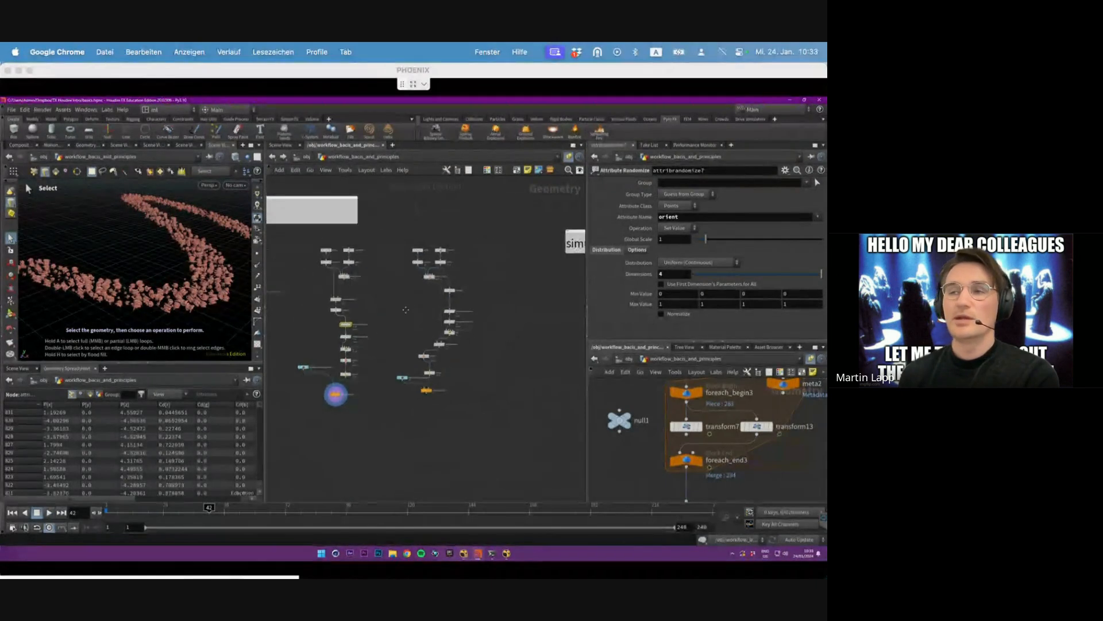
{"action": "scroll", "coordinate": [454, 312], "scroll_direction": "up", "scroll_amount": 4}
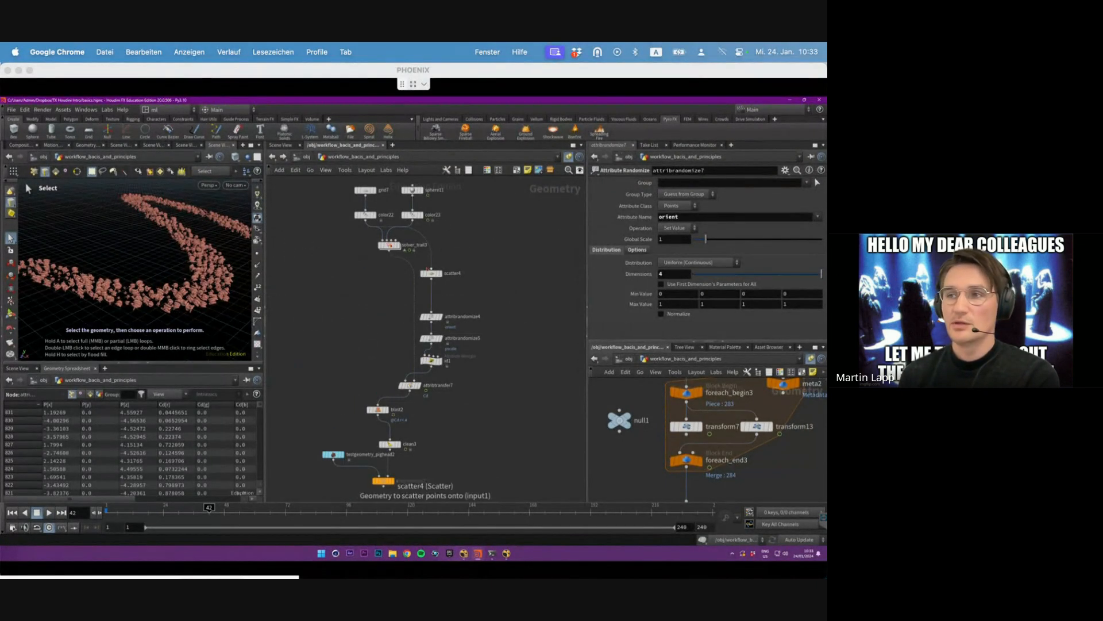
{"action": "scroll", "coordinate": [425, 271], "scroll_direction": "up", "scroll_amount": 2}
{"action": "left_click", "coordinate": [426, 274]}
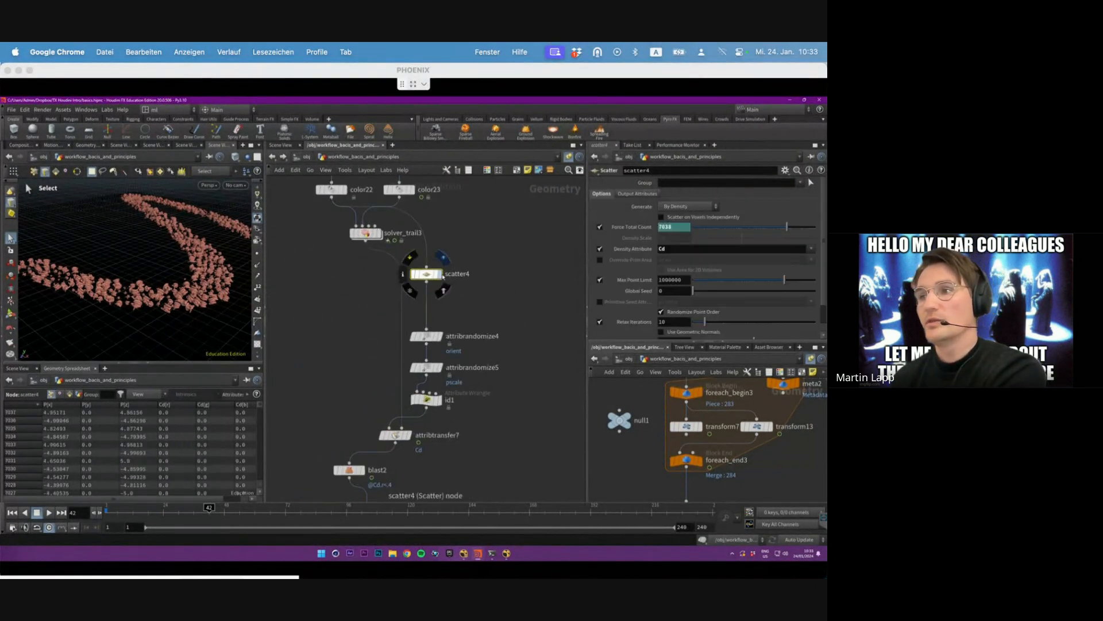
{"action": "left_click", "coordinate": [439, 274]}
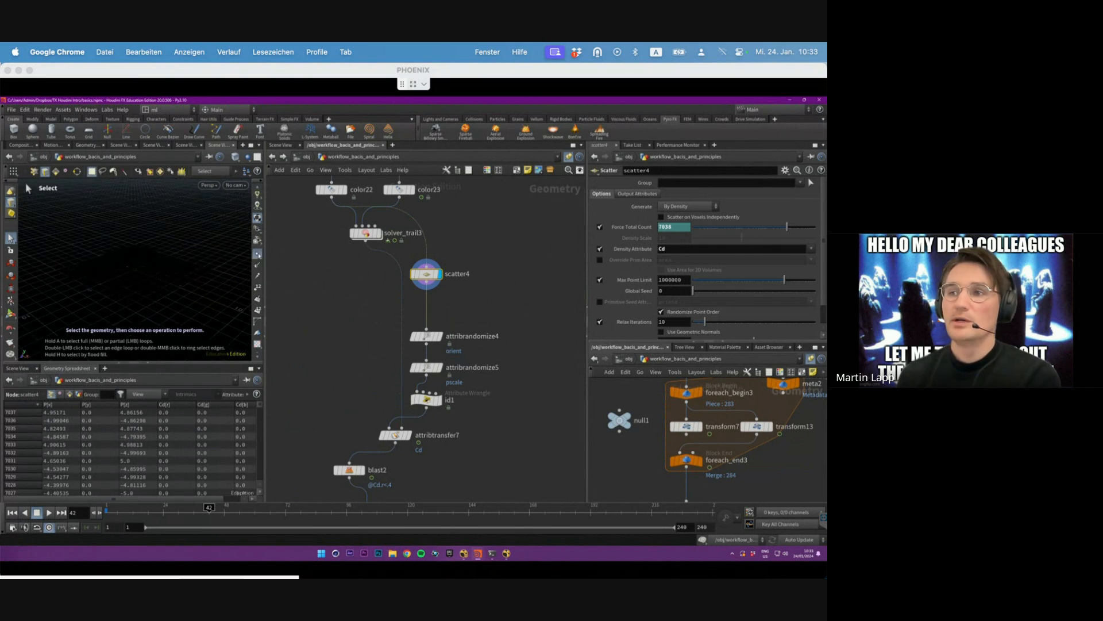
{"action": "left_click", "coordinate": [258, 254]}
{"action": "left_click_drag", "start_coordinate": [201, 233], "coordinate": [195, 259], "text": "alt"}
{"action": "scroll", "coordinate": [195, 258], "scroll_direction": "up", "scroll_amount": 2}
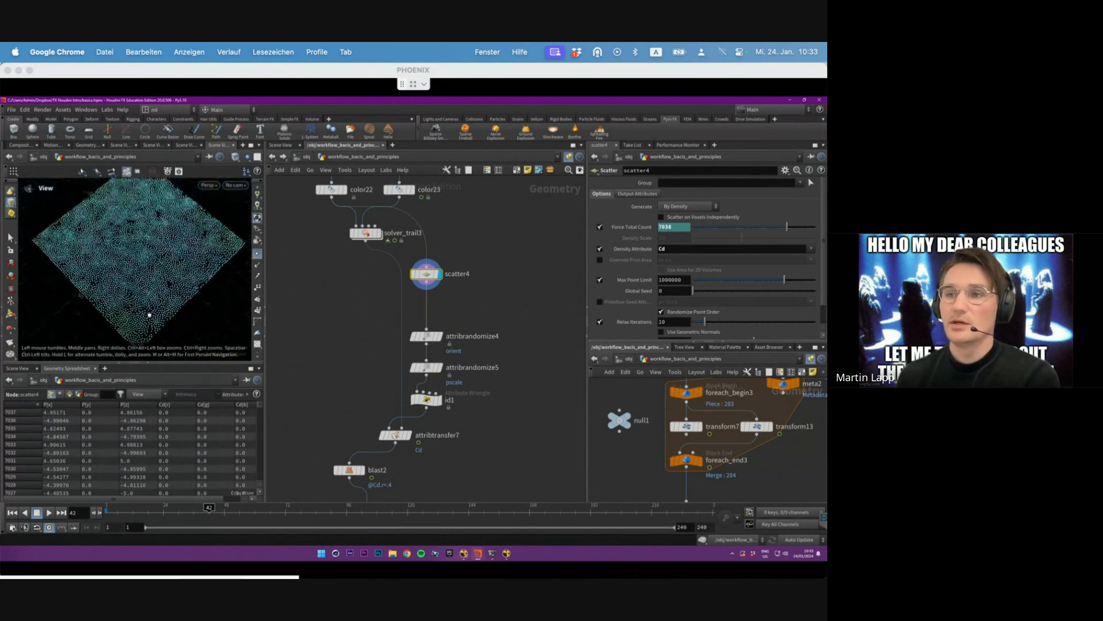
- Display attribrandomize4 and move it and attribrandomize5 up closer to scatter4
{"action": "left_click", "coordinate": [427, 336]}
{"action": "left_click", "coordinate": [439, 336]}
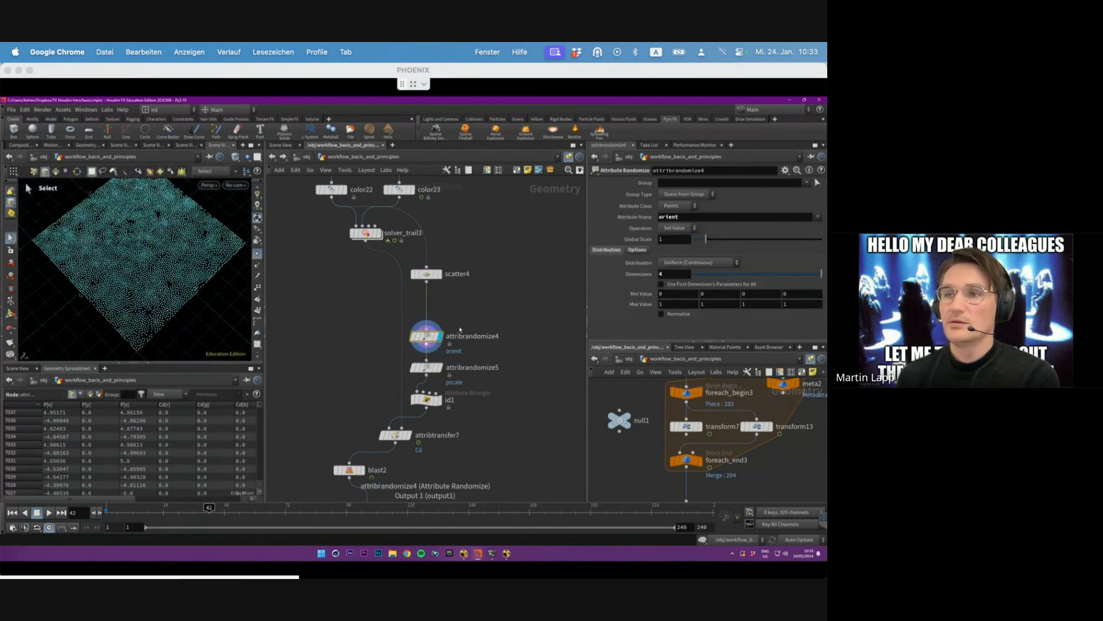
{"action": "left_click_drag", "start_coordinate": [425, 338], "coordinate": [426, 326]}
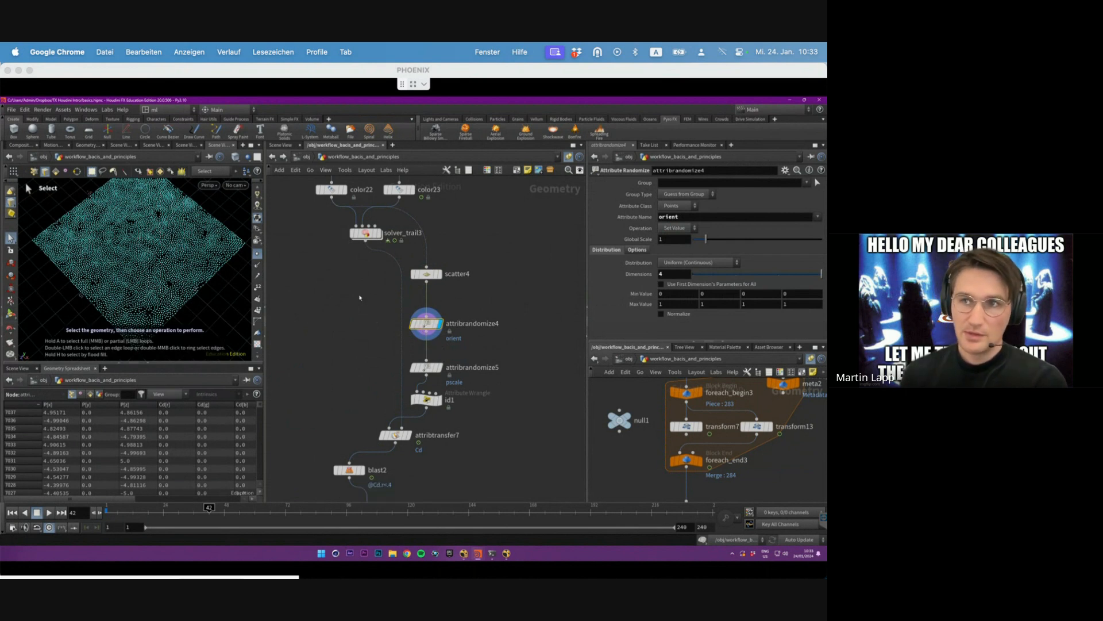
{"action": "left_click_drag", "start_coordinate": [435, 361], "coordinate": [432, 356]}
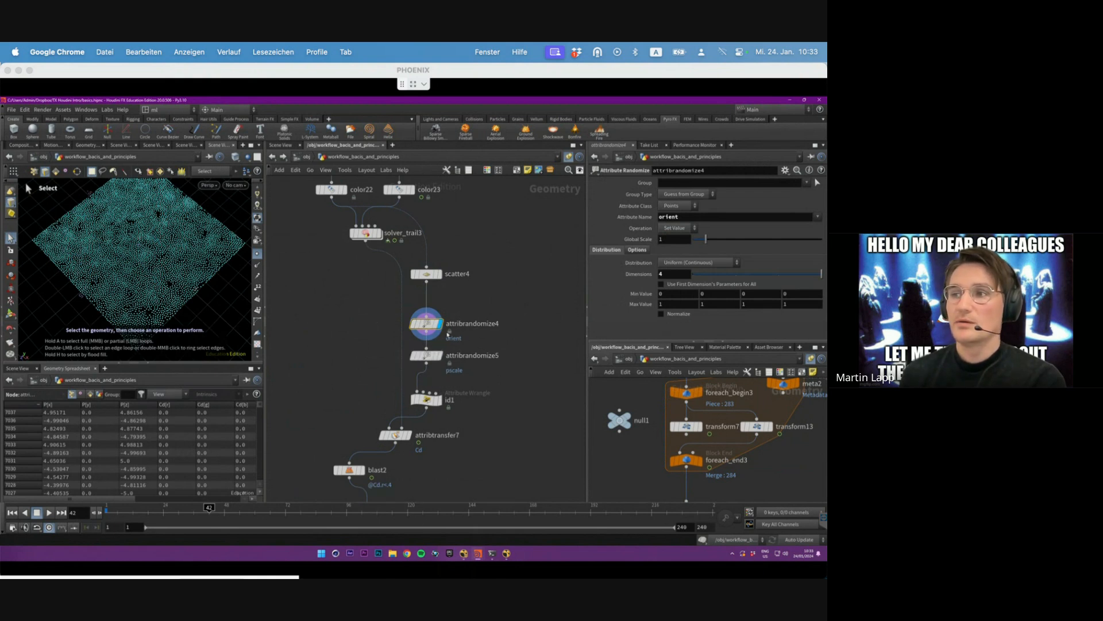
- Display the id1 wrangle and scrub back toward the start to check whether its scattered points change
{"action": "left_click", "coordinate": [442, 400]}
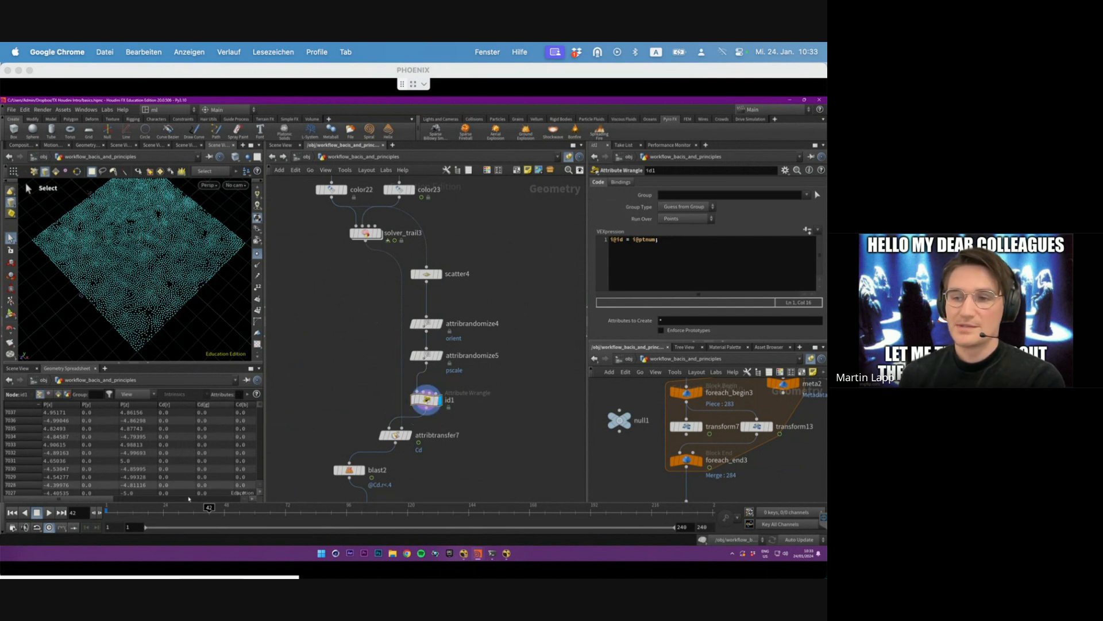
{"action": "left_click", "coordinate": [169, 508]}
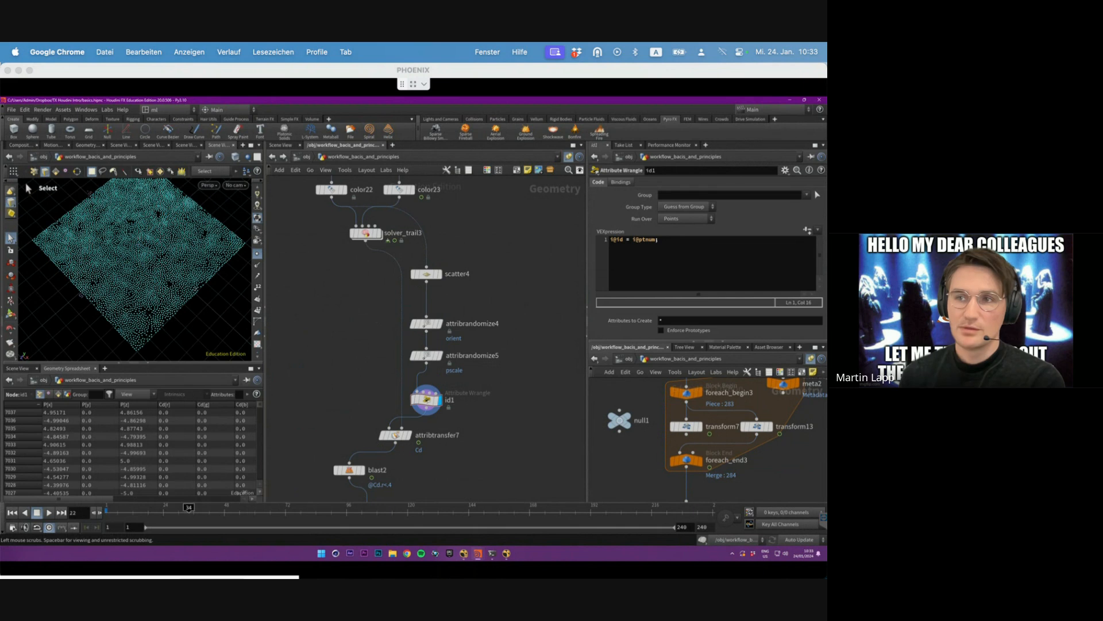
{"action": "left_click_drag", "start_coordinate": [315, 489], "coordinate": [118, 495]}
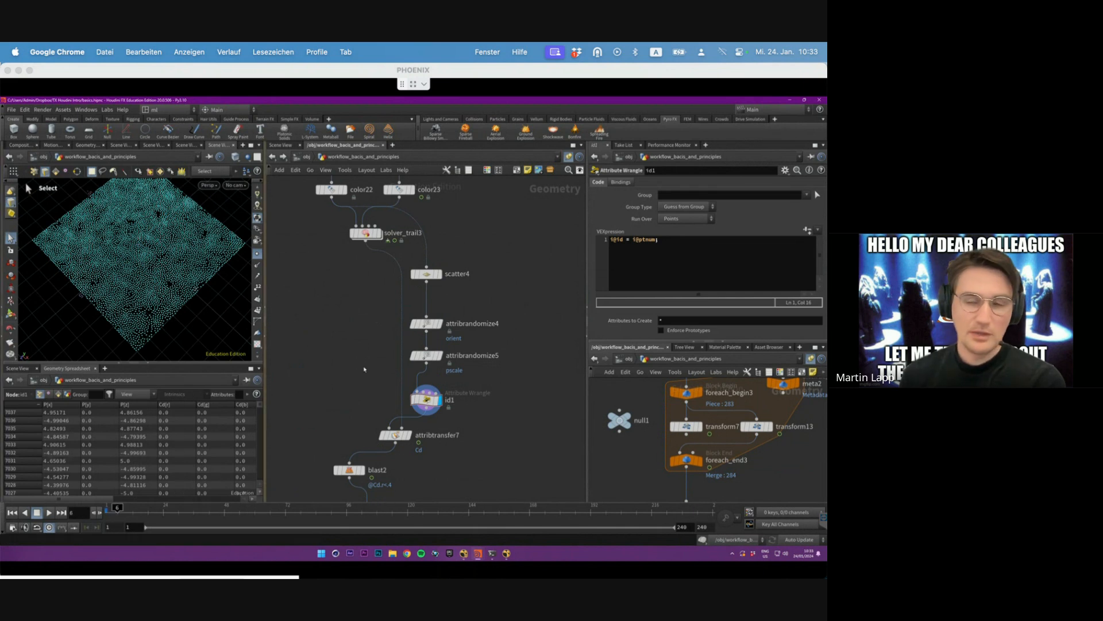
- Display attribtransfer7 and play the Cd trail on the scattered points from the first frame
{"action": "left_click", "coordinate": [395, 435]}
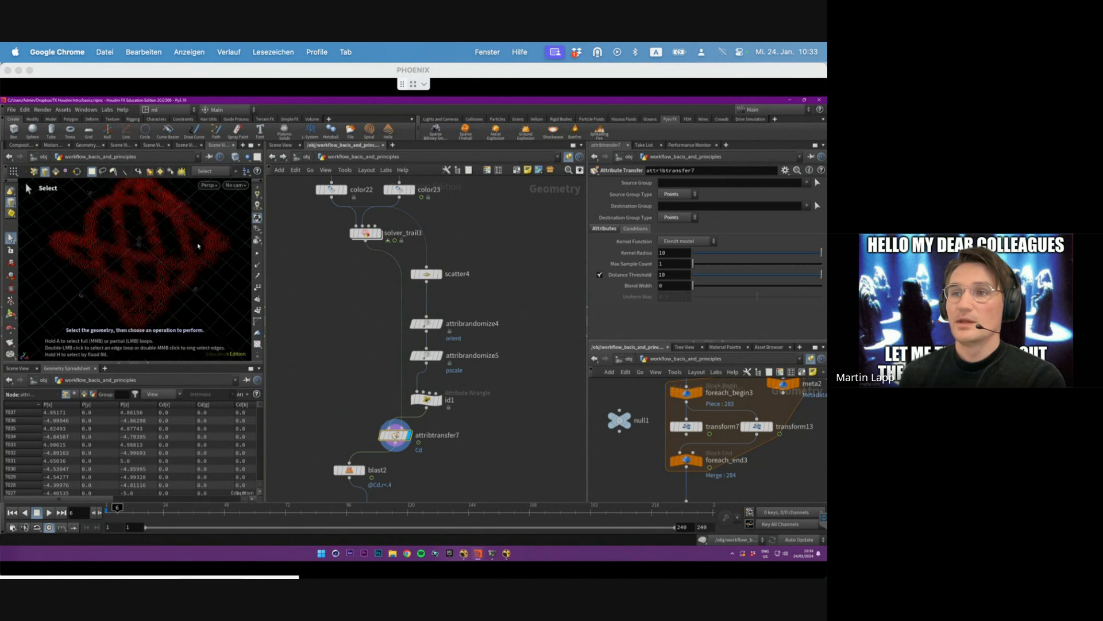
{"action": "key", "text": "ctrl+Up"}
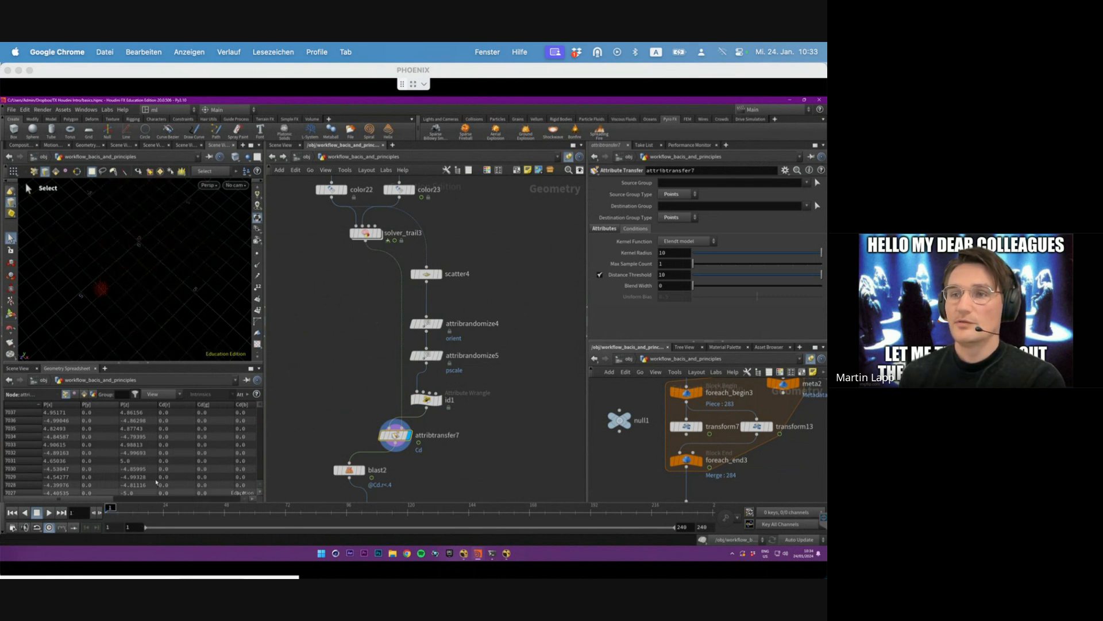
{"action": "left_click", "coordinate": [49, 512]}
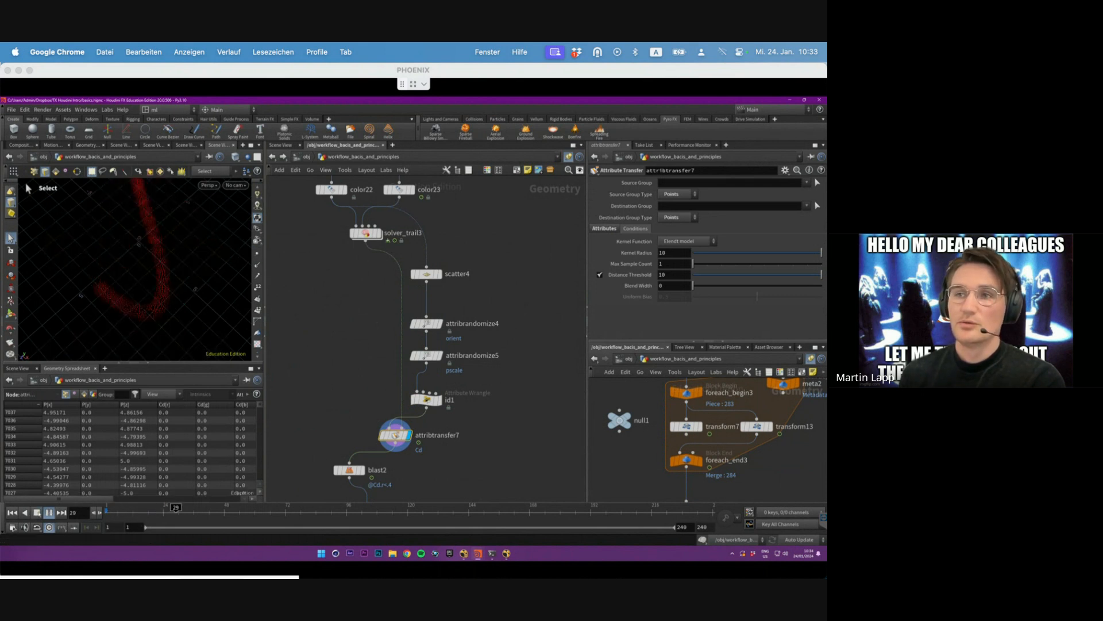
- Stop playback, display blast2, and turn on point numbers for the remaining trail points in the viewport
{"action": "left_click", "coordinate": [49, 513]}
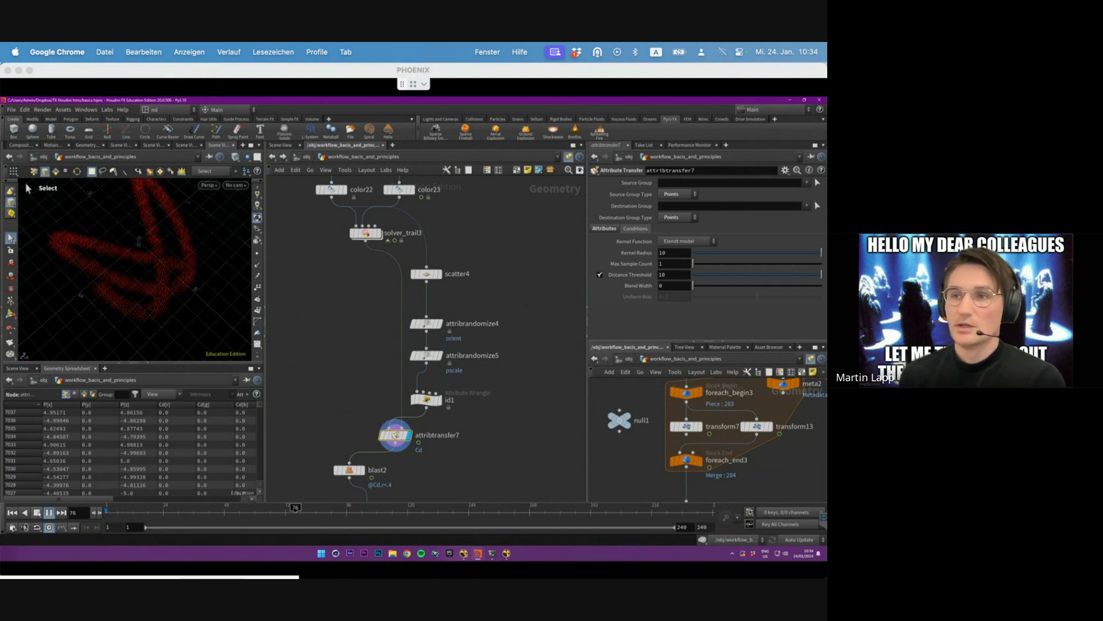
{"action": "middle_click_drag", "start_coordinate": [498, 468], "coordinate": [499, 424]}
{"action": "left_click", "coordinate": [351, 426]}
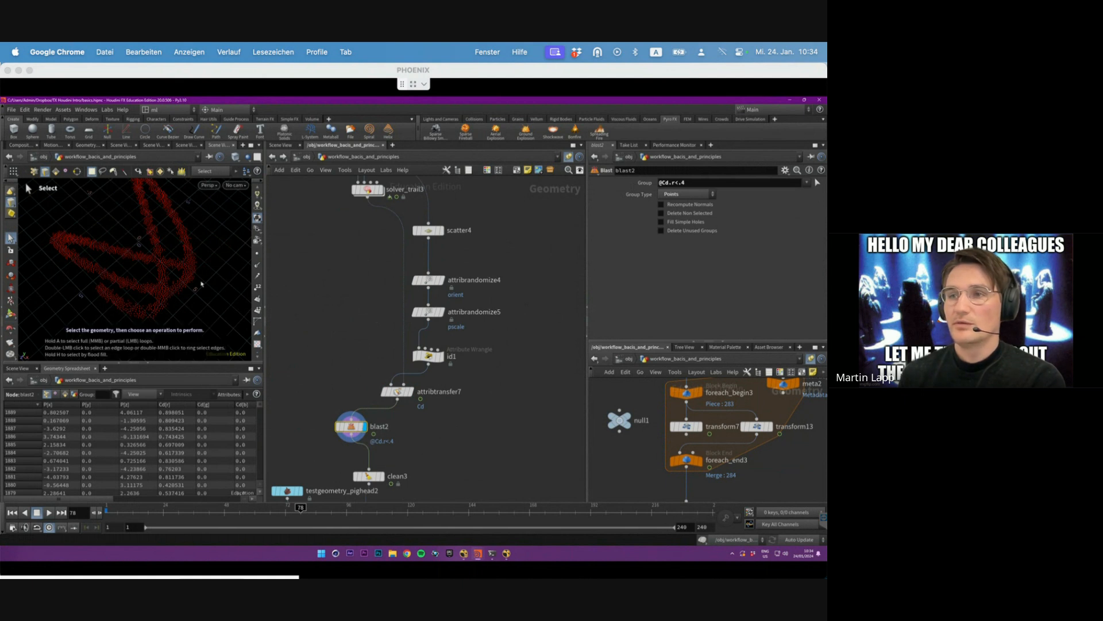
{"action": "left_click_drag", "start_coordinate": [202, 283], "coordinate": [190, 256], "text": "alt"}
{"action": "scroll", "coordinate": [190, 257], "scroll_direction": "up", "scroll_amount": 3}
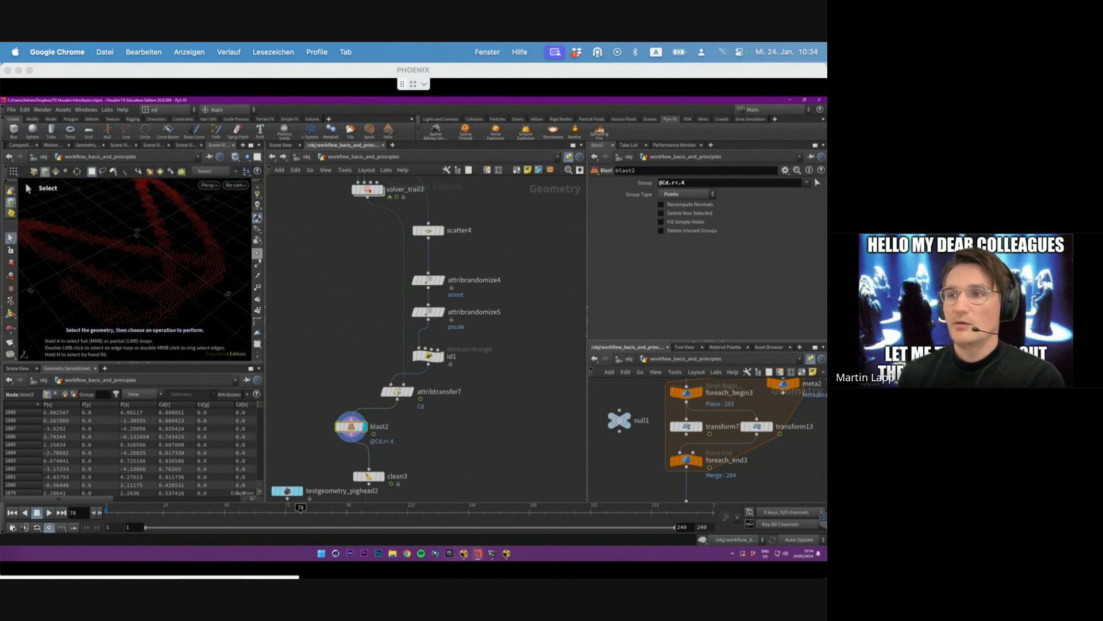
{"action": "left_click", "coordinate": [259, 288]}
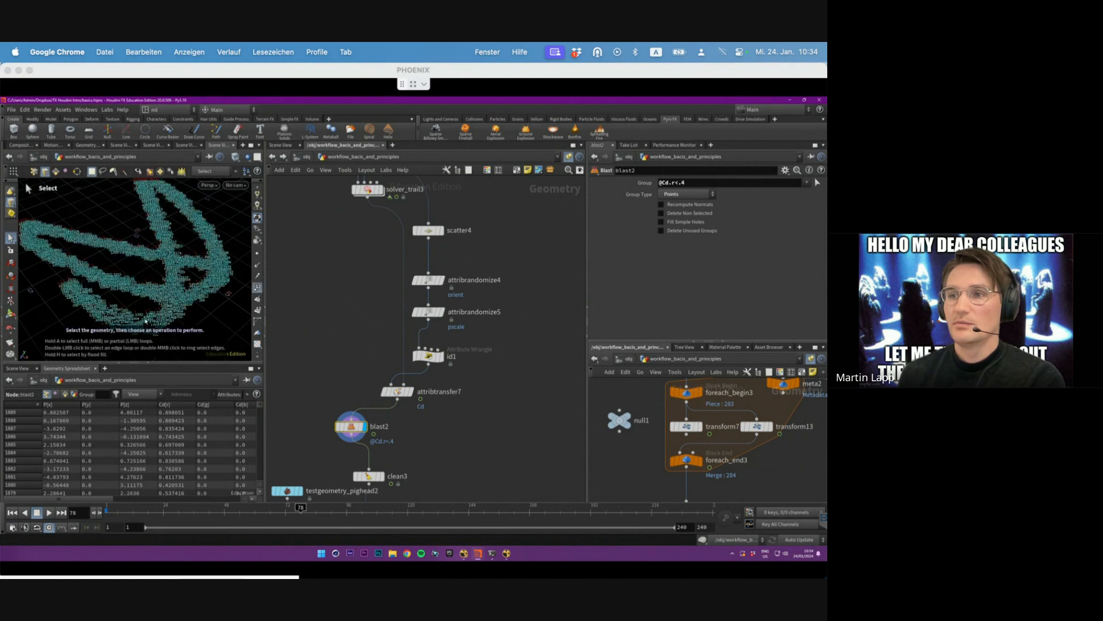
- Play blast2's points from the first frame and watch how their point numbers behave
{"action": "scroll", "coordinate": [150, 299], "scroll_direction": "up", "scroll_amount": 3}
{"action": "left_click", "coordinate": [134, 508]}
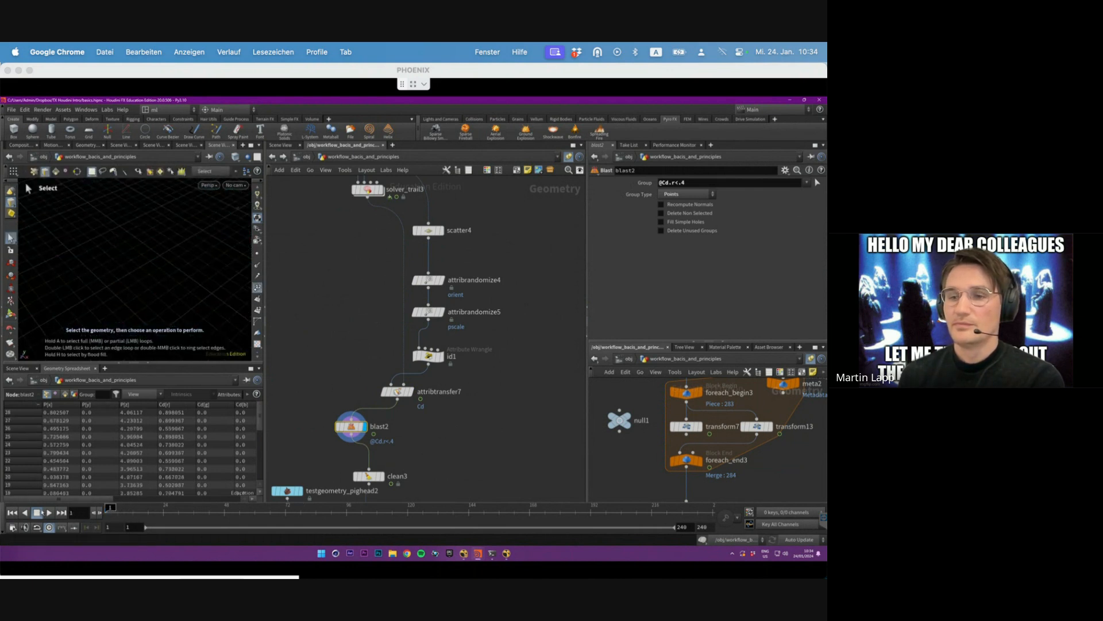
{"action": "left_click", "coordinate": [49, 512]}
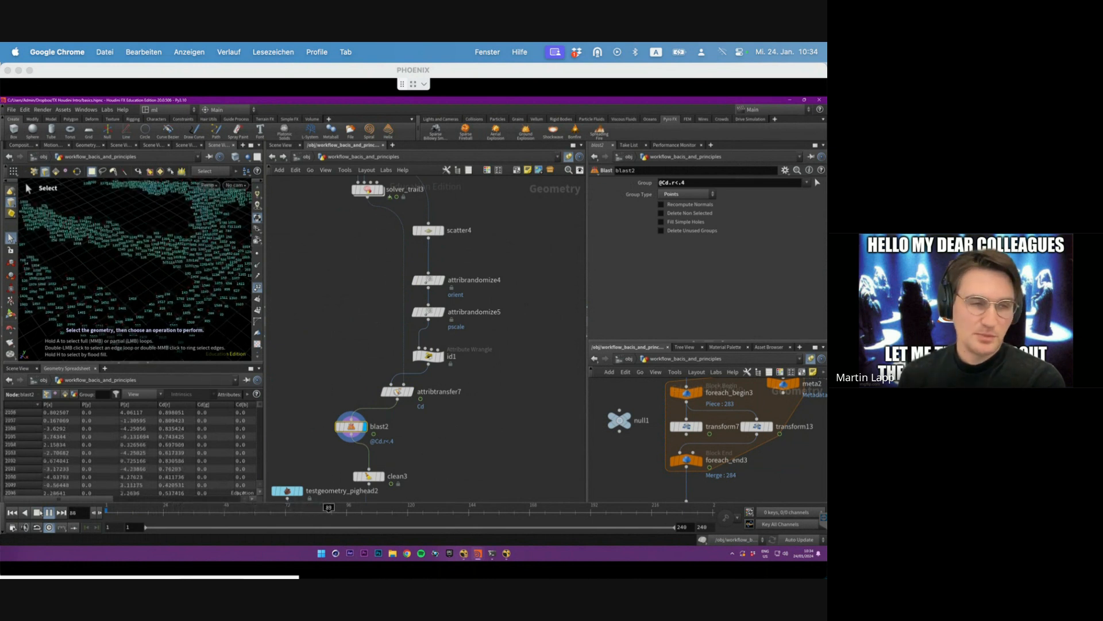
{"action": "left_click", "coordinate": [40, 513]}
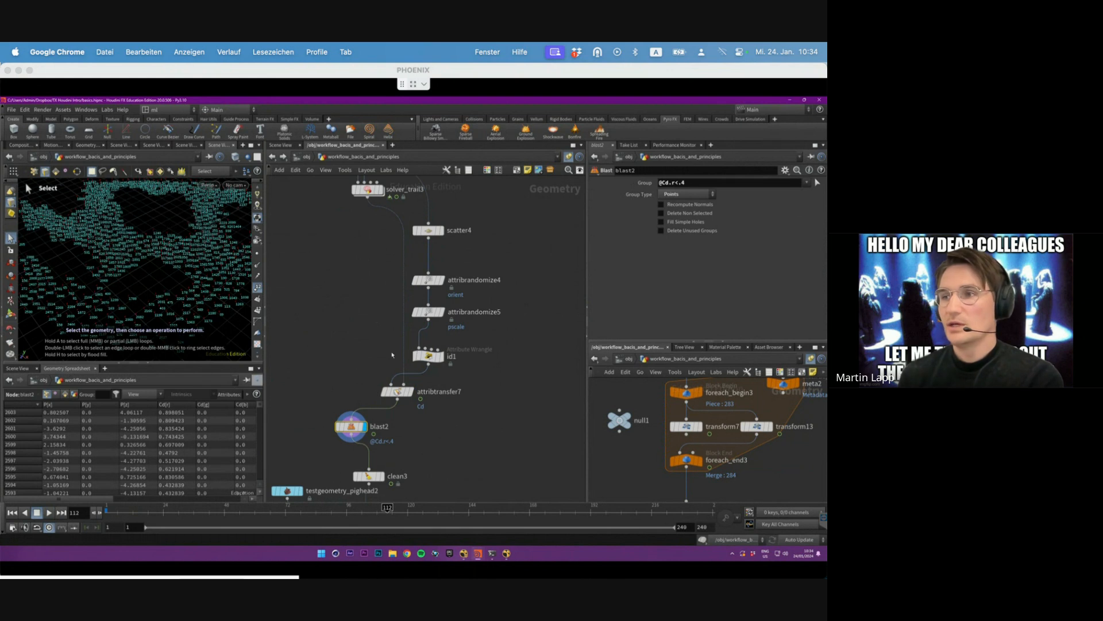
- Display id1 to view the full set of numbered points, and return the display to blast2 for comparison
{"action": "left_click", "coordinate": [423, 356]}
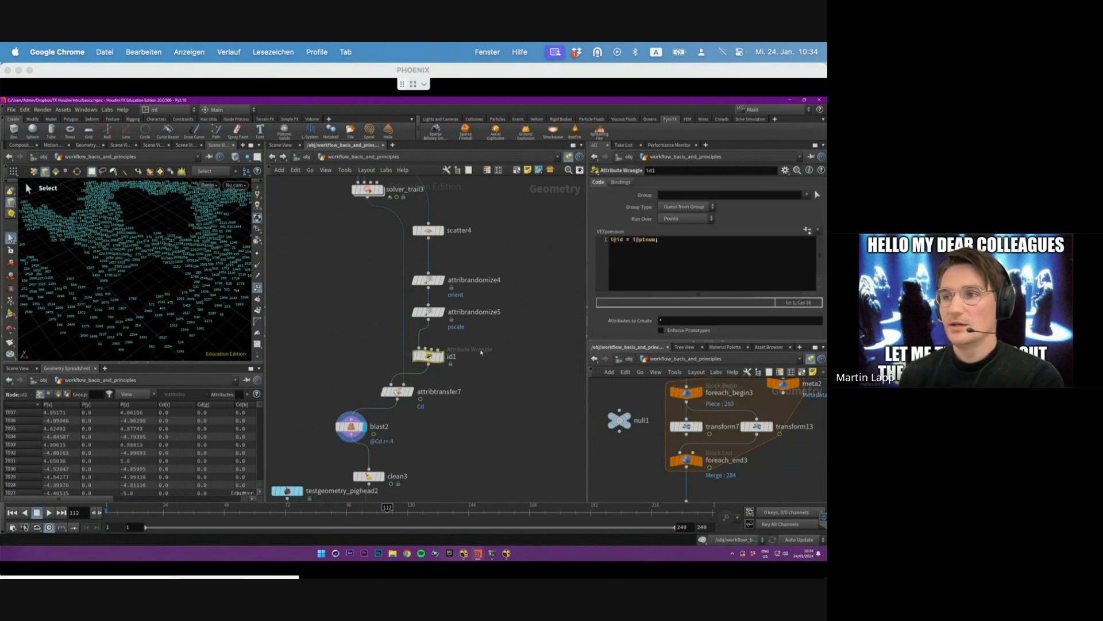
{"action": "key", "text": "r"}
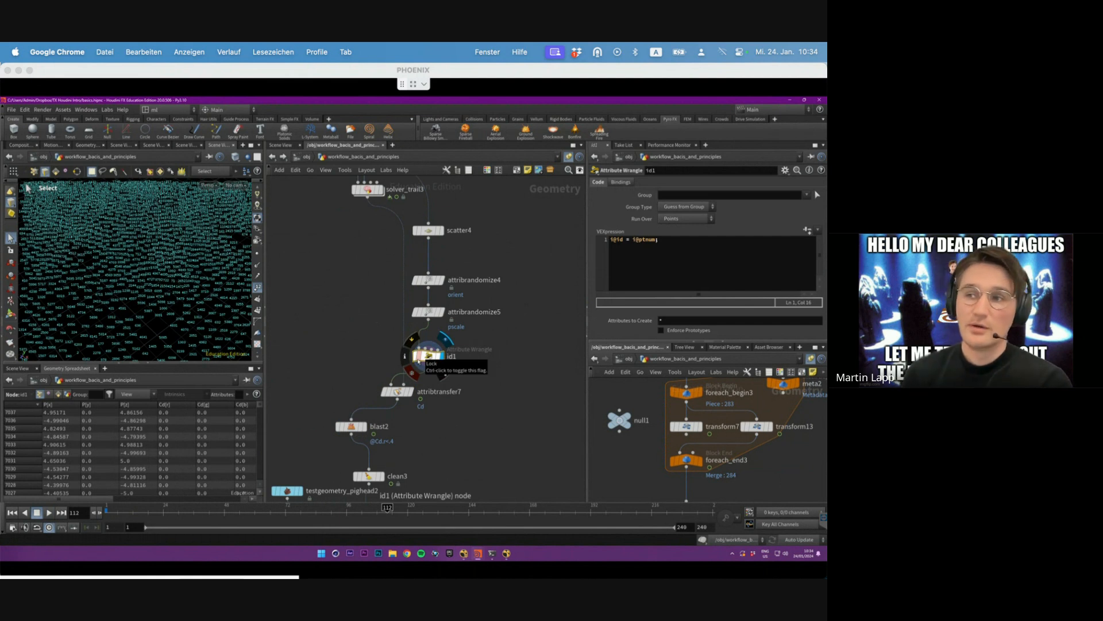
{"action": "left_click", "coordinate": [352, 426]}
{"action": "key", "text": "r"}
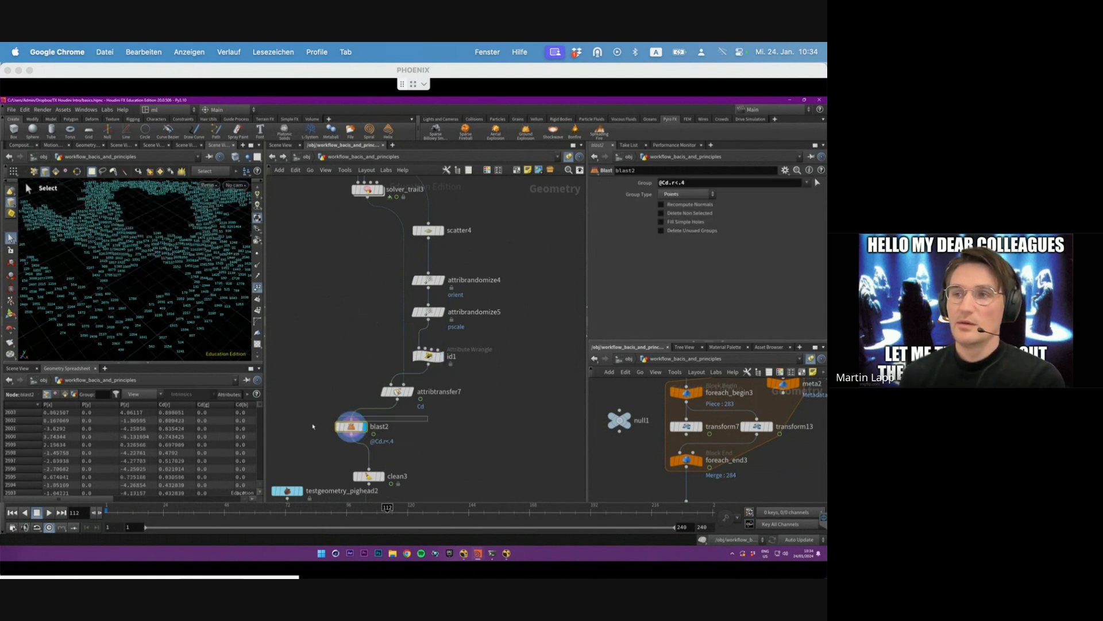
- Bypass blast2 temporarily and scrub the timeline to check the point numbers of the unblasted points
{"action": "left_click", "coordinate": [337, 427]}
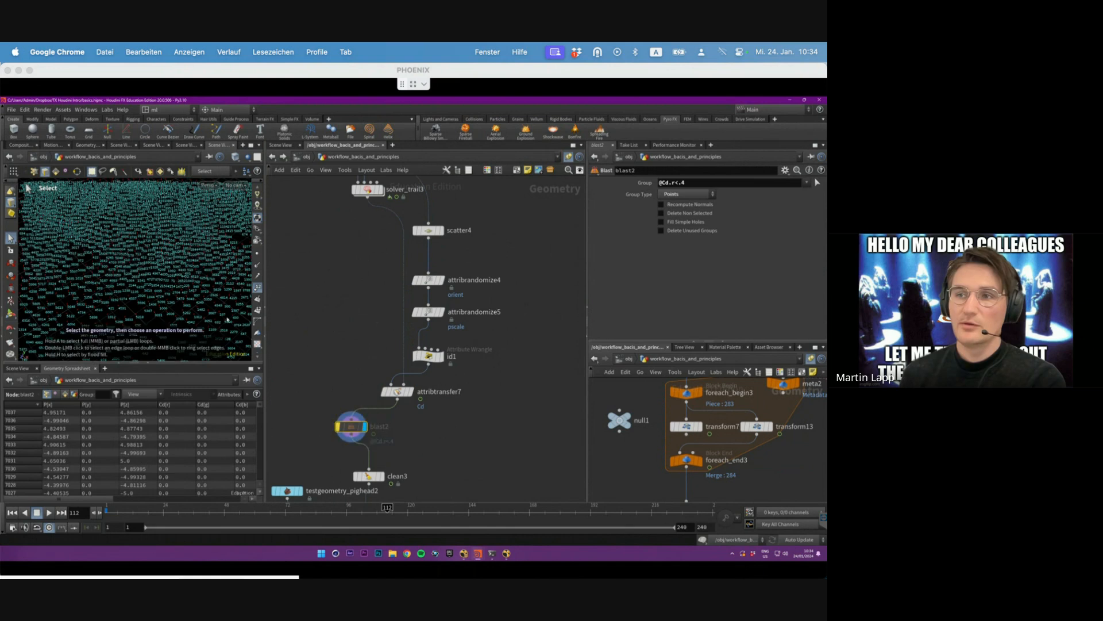
{"action": "left_click_drag", "start_coordinate": [112, 511], "coordinate": [184, 510]}
{"action": "left_click_drag", "start_coordinate": [268, 510], "coordinate": [260, 510]}
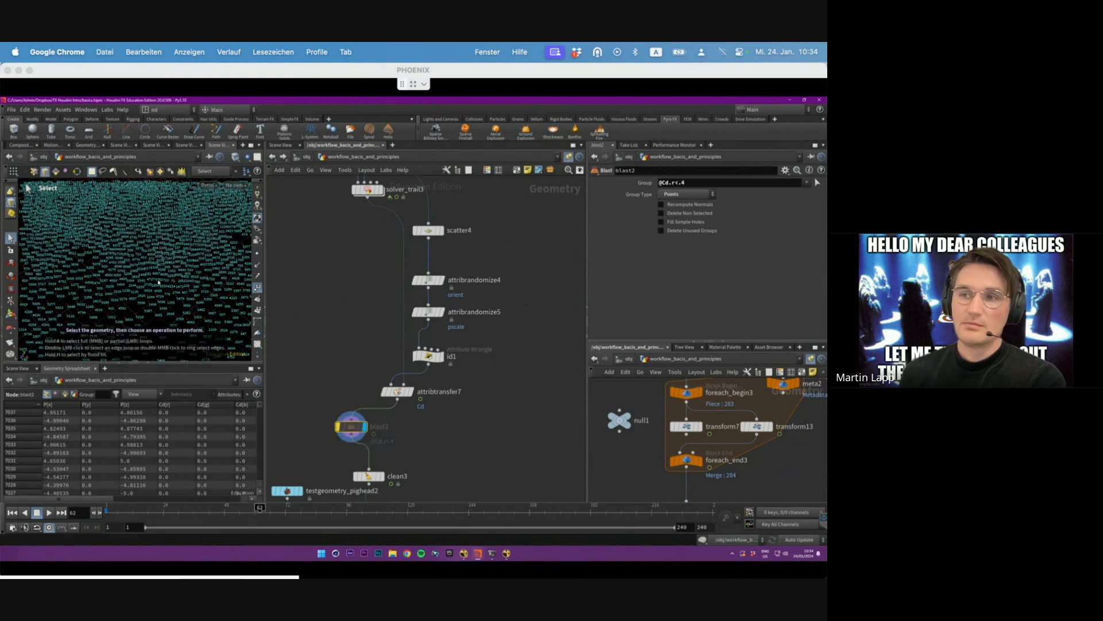
{"action": "right_click_drag", "start_coordinate": [149, 259], "coordinate": [131, 292], "text": "alt"}
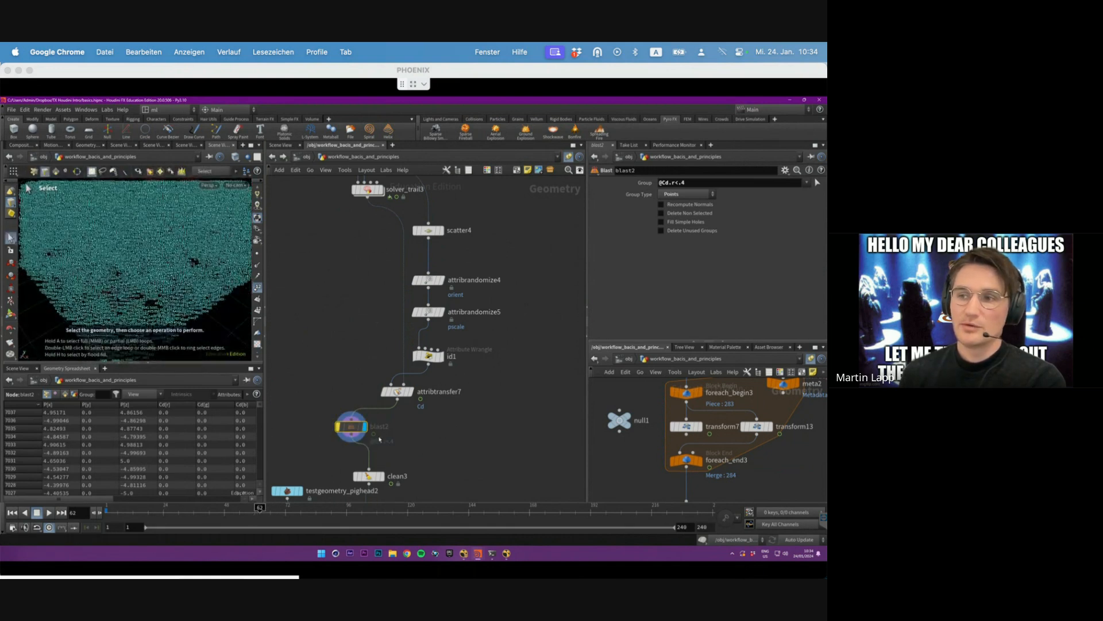
{"action": "left_click", "coordinate": [338, 427]}
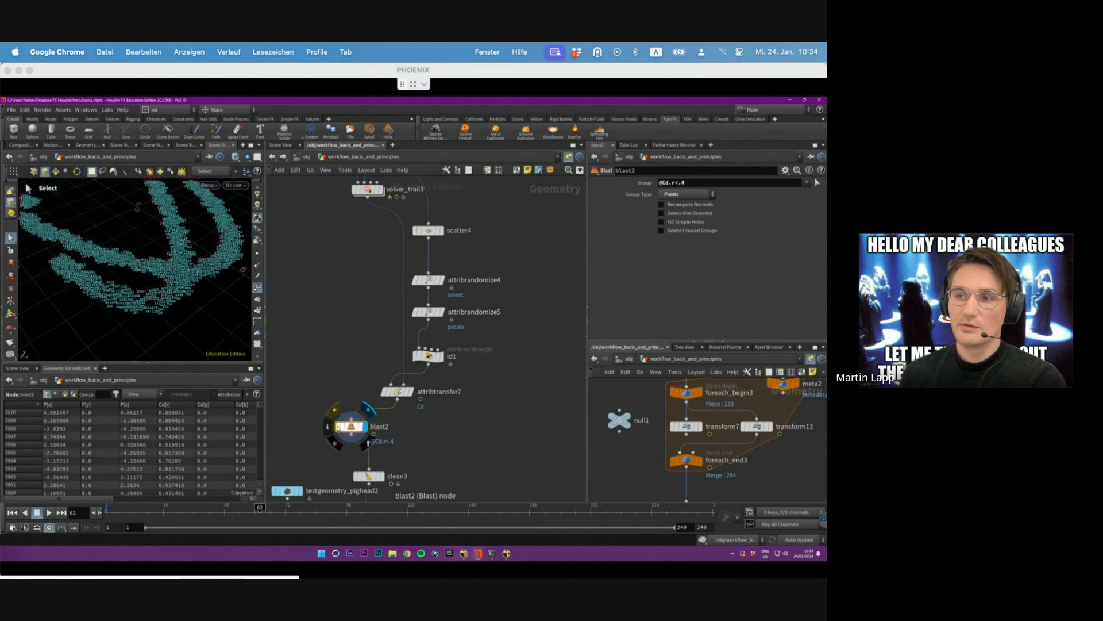
- Replay blast2 from the start and examine its changing point numbers up close in the viewport
{"action": "left_click_drag", "start_coordinate": [174, 509], "coordinate": [41, 502]}
{"action": "left_click", "coordinate": [49, 512]}
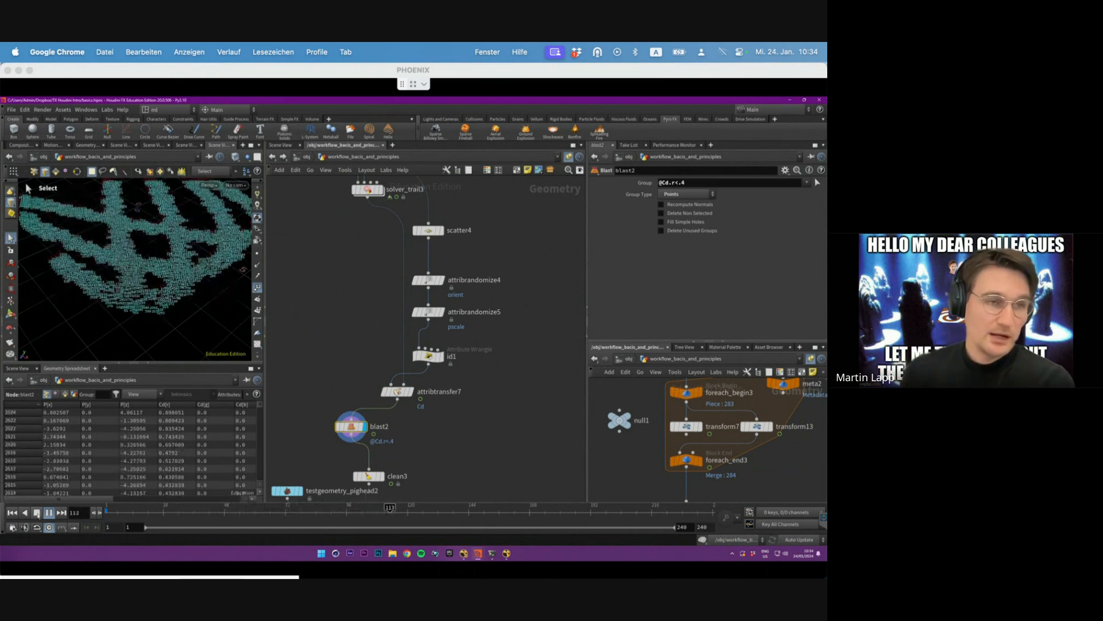
{"action": "left_click", "coordinate": [38, 514]}
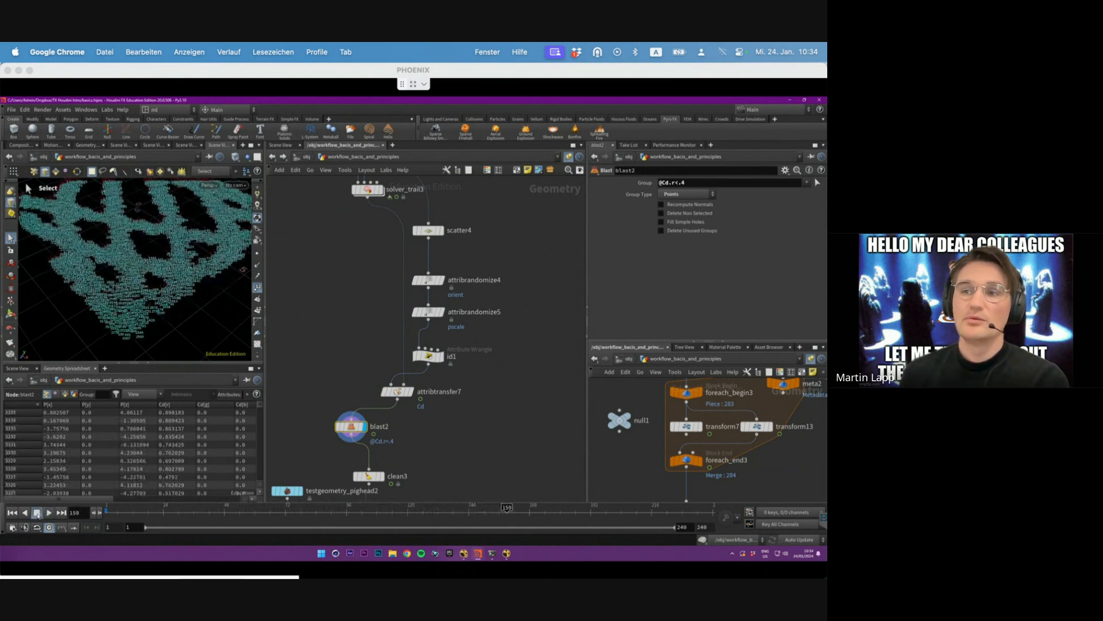
{"action": "right_click_drag", "start_coordinate": [160, 278], "coordinate": [170, 291], "text": "alt"}
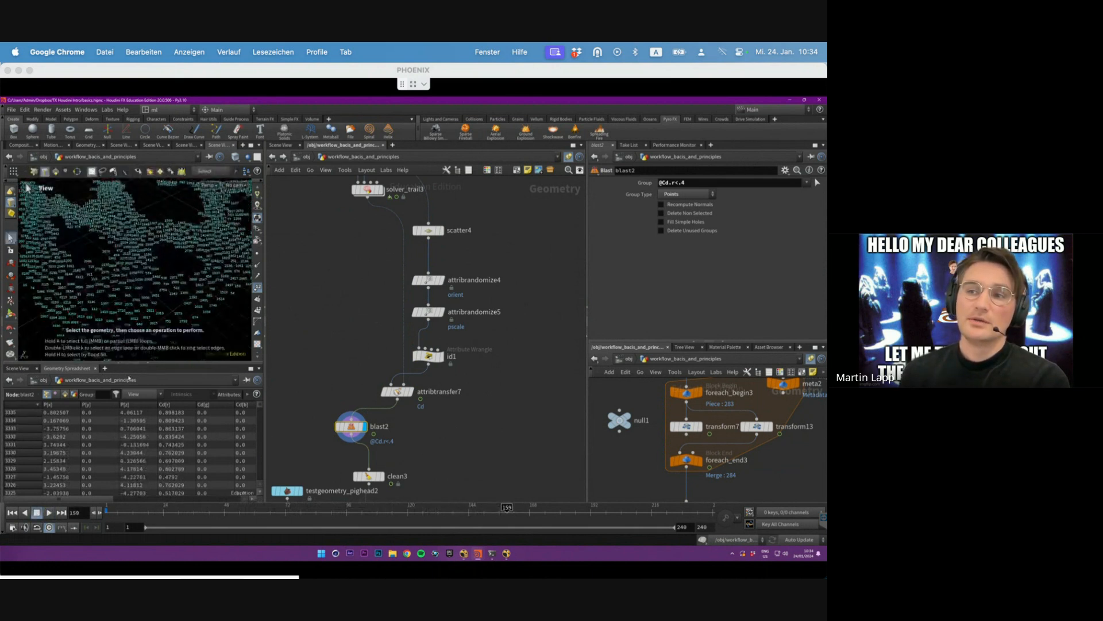
{"action": "left_click", "coordinate": [13, 513]}
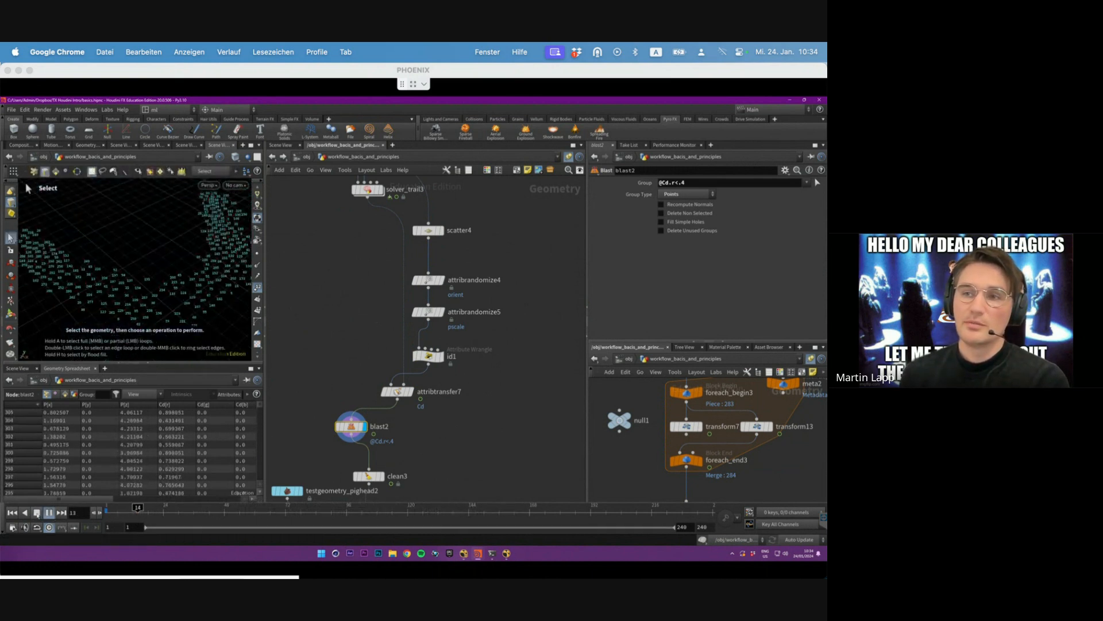
{"action": "left_click", "coordinate": [37, 514]}
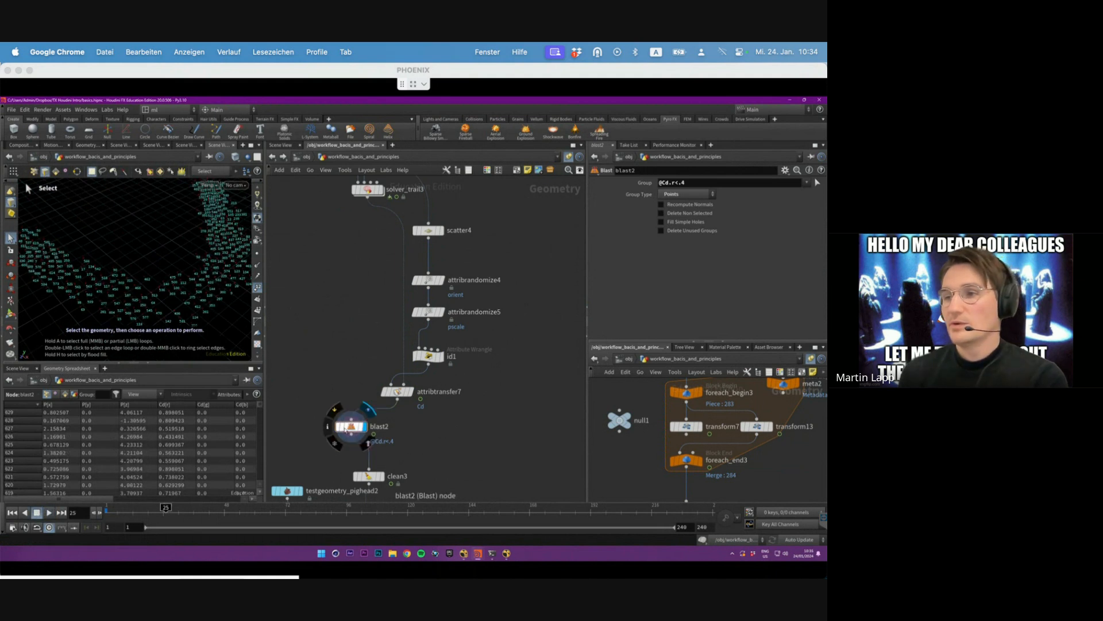
- Check blast2's attribute info, and replace the point numbers in the viewport with the id attribute visualizer
{"action": "left_click", "coordinate": [327, 426]}
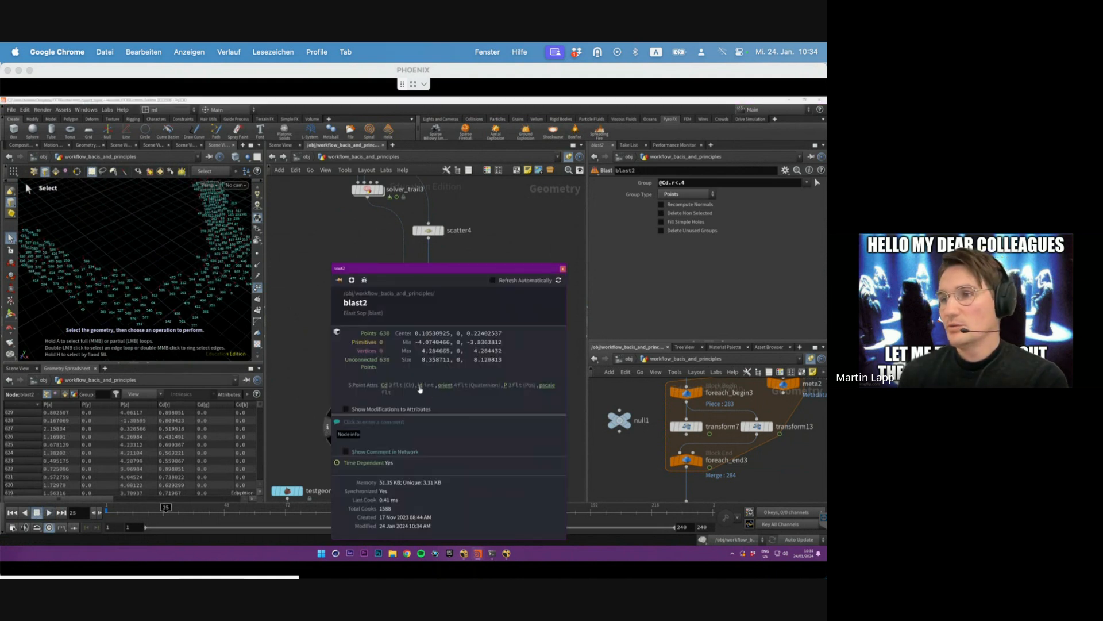
{"action": "left_click", "coordinate": [257, 285]}
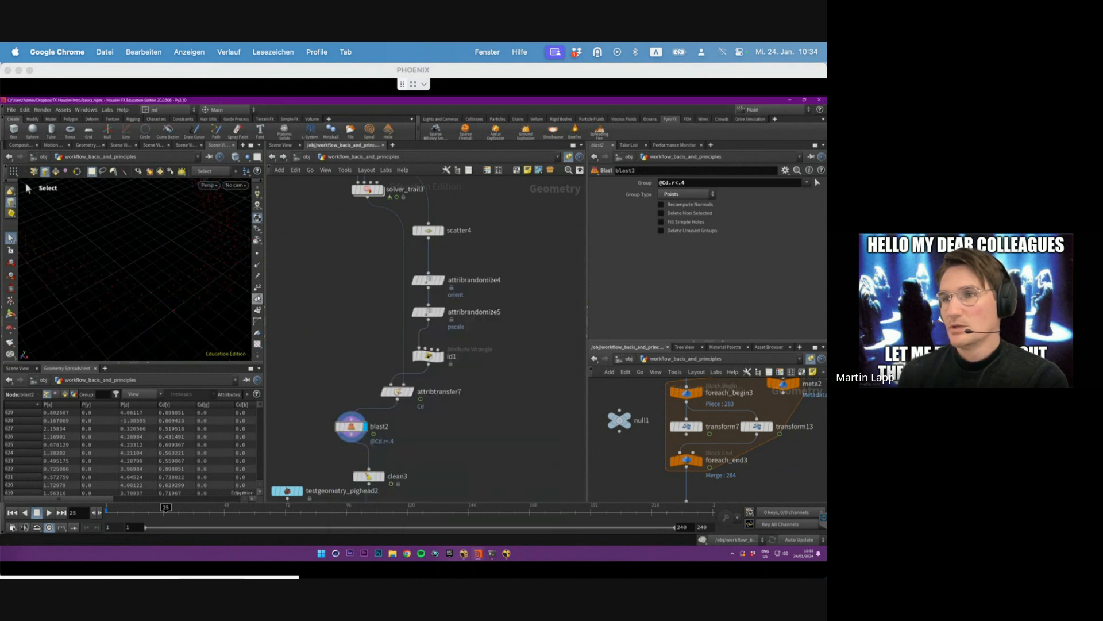
{"action": "scroll", "coordinate": [258, 296], "scroll_direction": "up", "scroll_amount": 3}
{"action": "scroll", "coordinate": [258, 322], "scroll_direction": "down", "scroll_amount": 5}
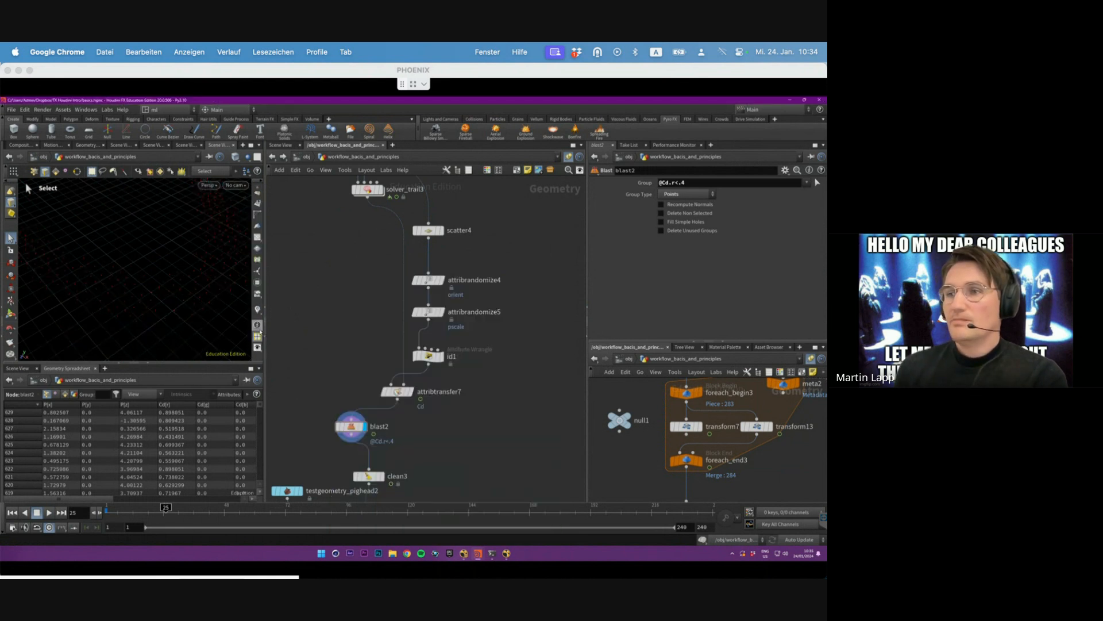
{"action": "left_click", "coordinate": [258, 311]}
{"action": "right_click", "coordinate": [258, 310]}
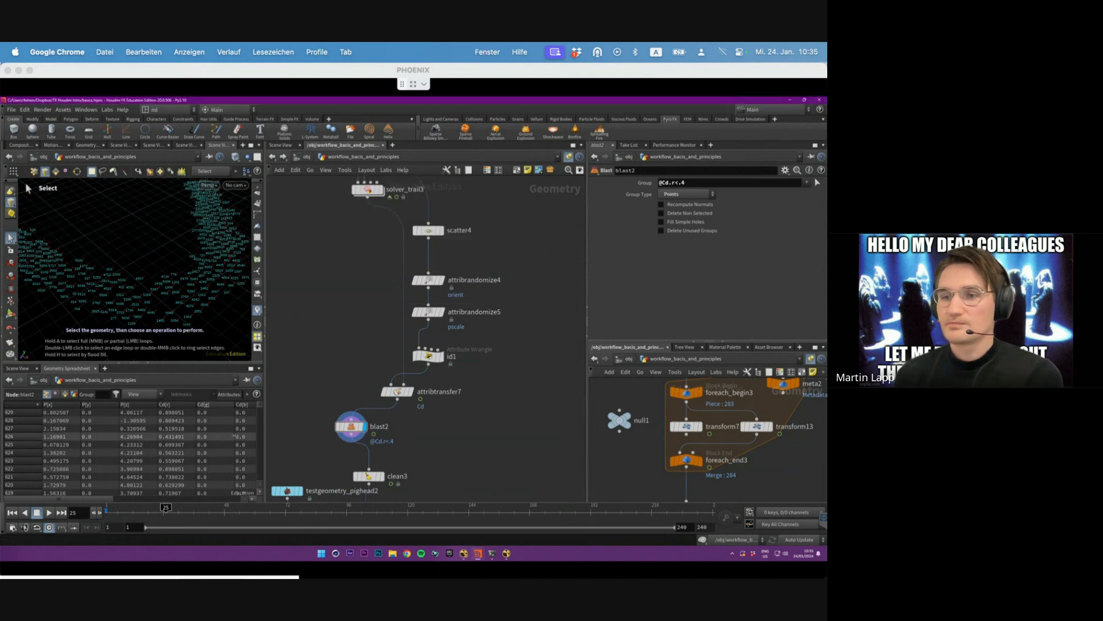
- Play the blasted points from frame 1 and check whether their id labels stay stable
{"action": "left_click", "coordinate": [181, 506]}
{"action": "left_click_drag", "start_coordinate": [166, 508], "coordinate": [109, 509]}
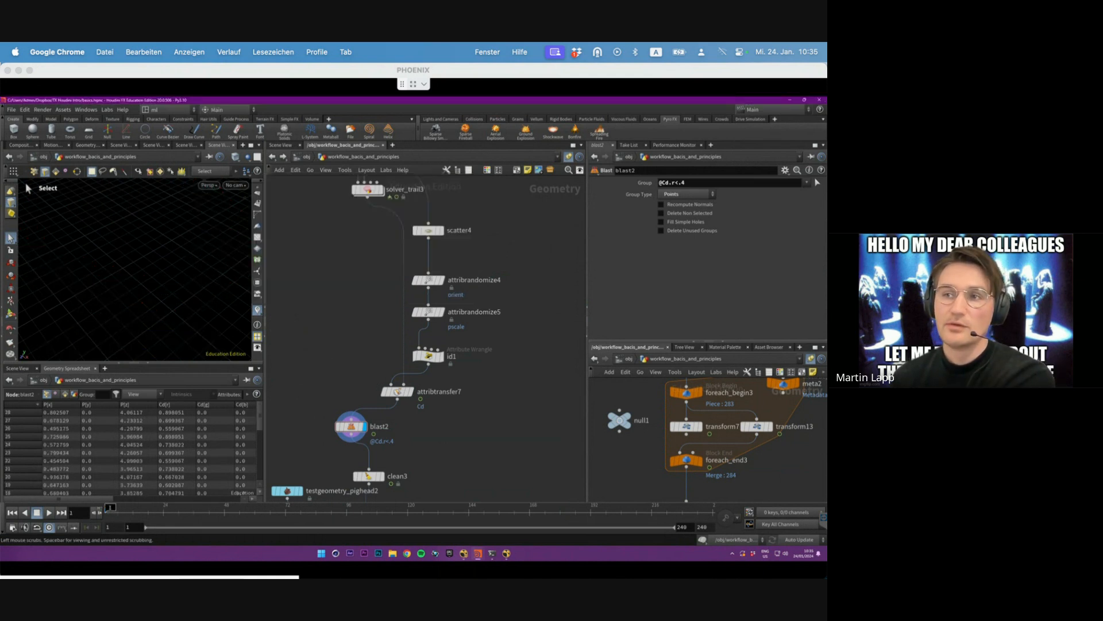
{"action": "left_click", "coordinate": [50, 513]}
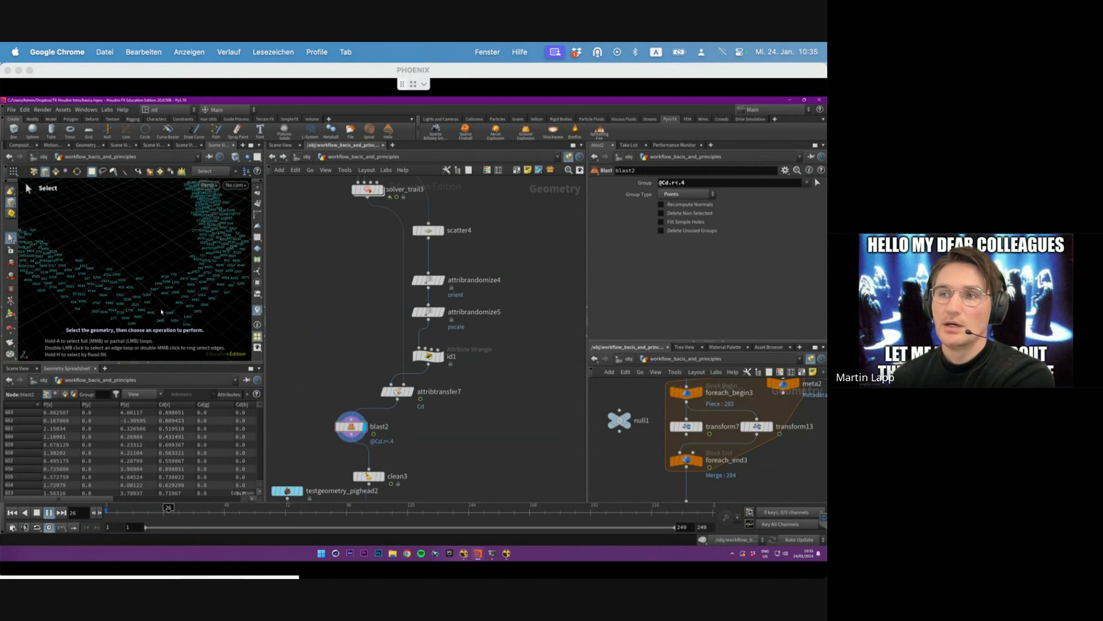
{"action": "key", "text": "Escape"}
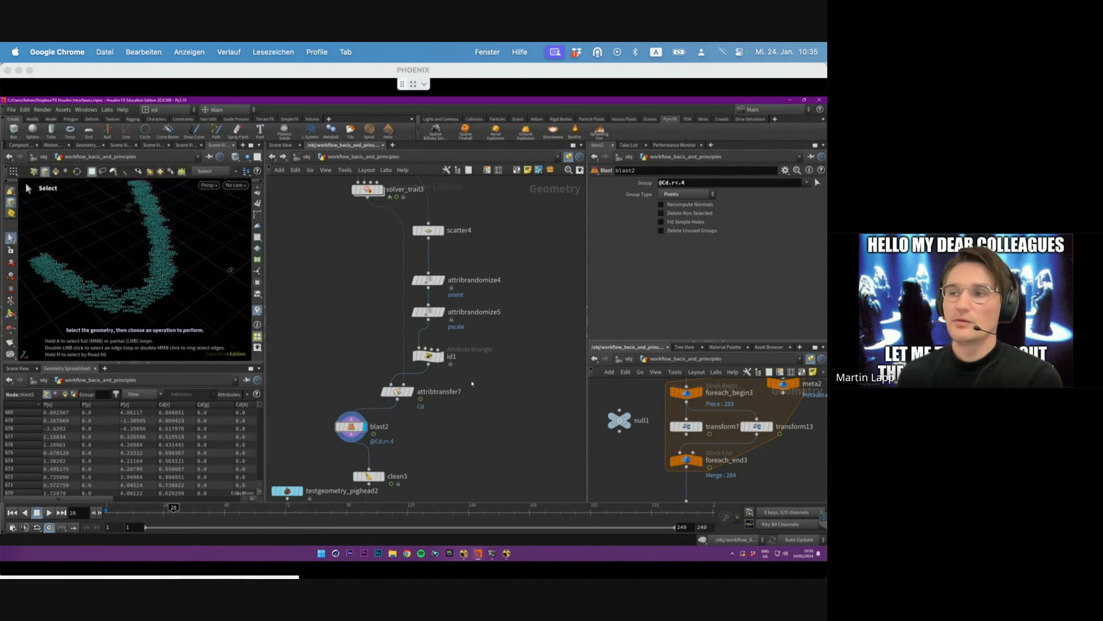
- Display the id1 wrangle and play it from the first frame to examine the ids before blasting
{"action": "left_click", "coordinate": [429, 355]}
{"action": "left_click", "coordinate": [444, 356]}
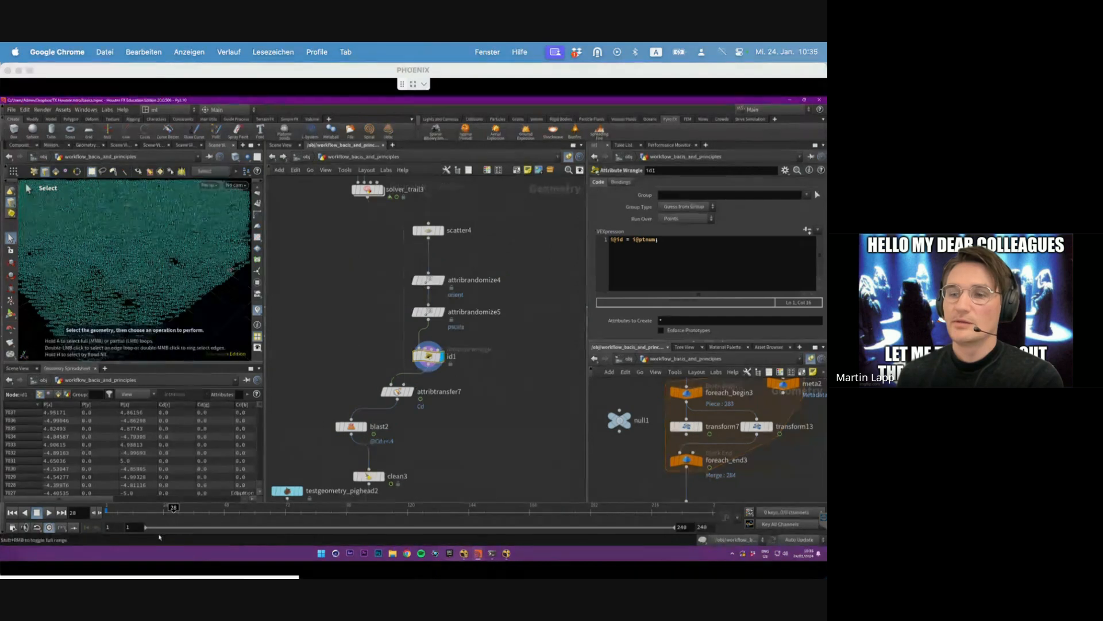
{"action": "left_click", "coordinate": [12, 513]}
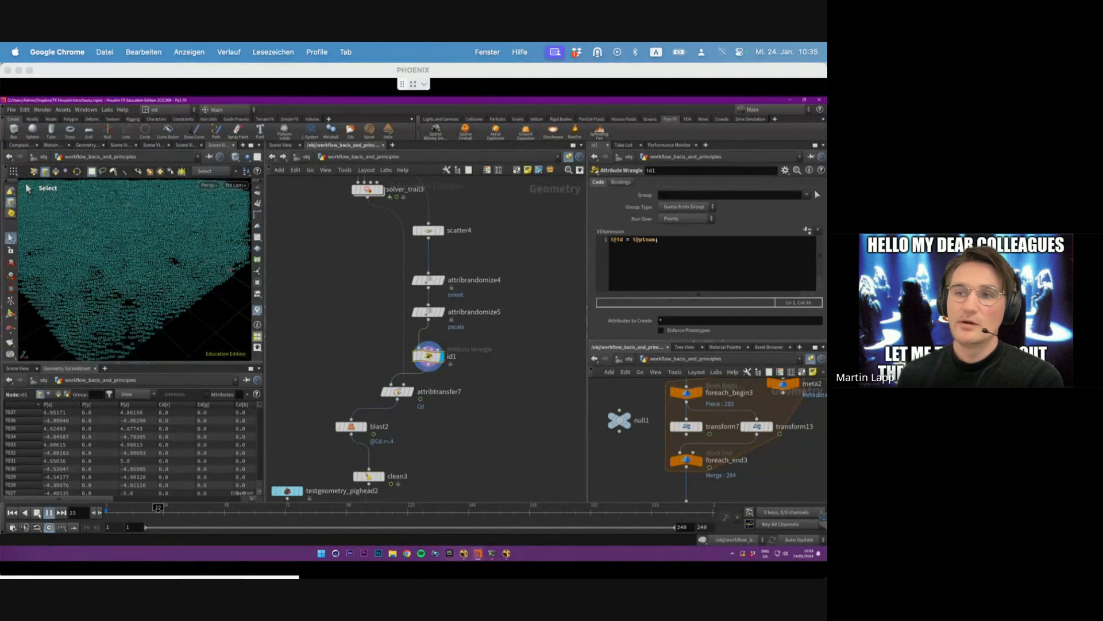
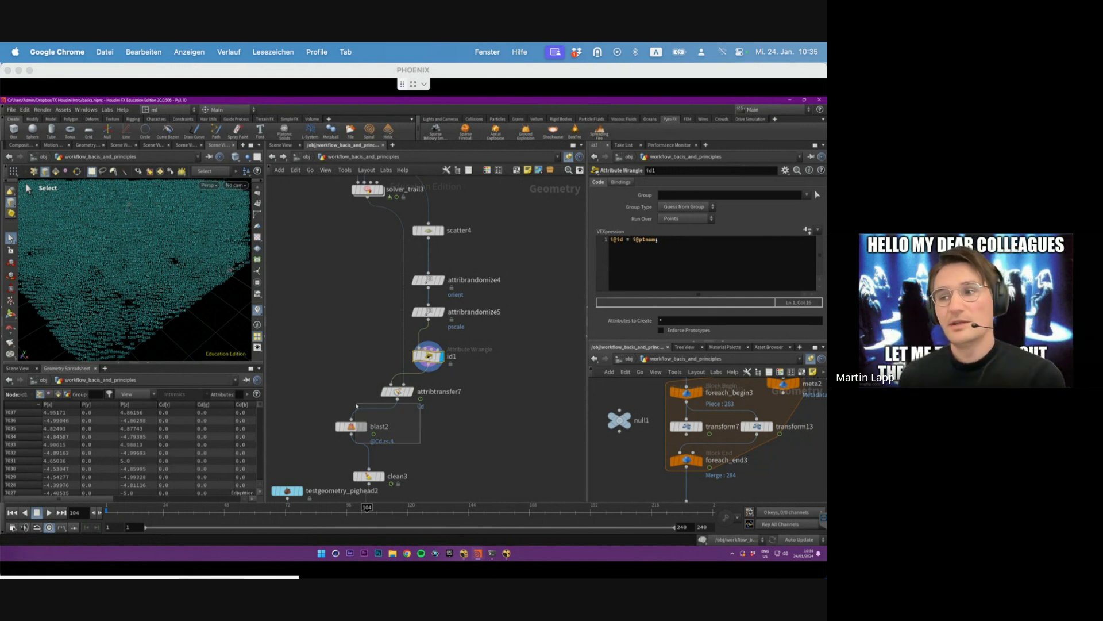
- Display blast2 and clean3 in turn, and compare the point attributes of id1 and blast2
{"action": "left_click", "coordinate": [375, 426]}
{"action": "left_click", "coordinate": [364, 427]}
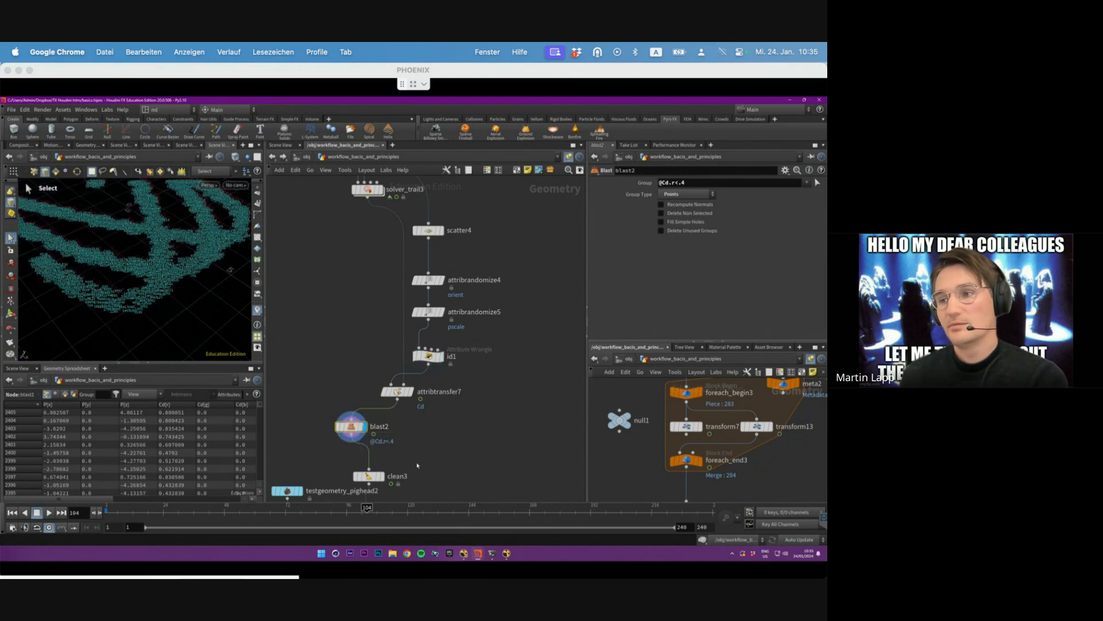
{"action": "left_click", "coordinate": [376, 477]}
{"action": "left_click", "coordinate": [382, 475]}
{"action": "left_click", "coordinate": [432, 356]}
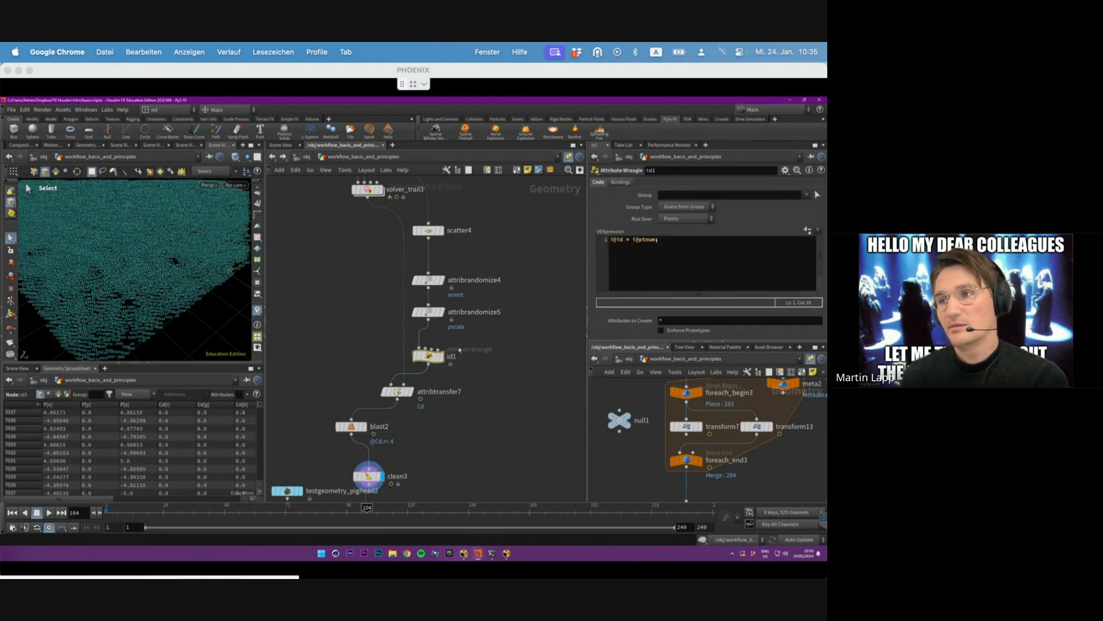
{"action": "left_click", "coordinate": [351, 426]}
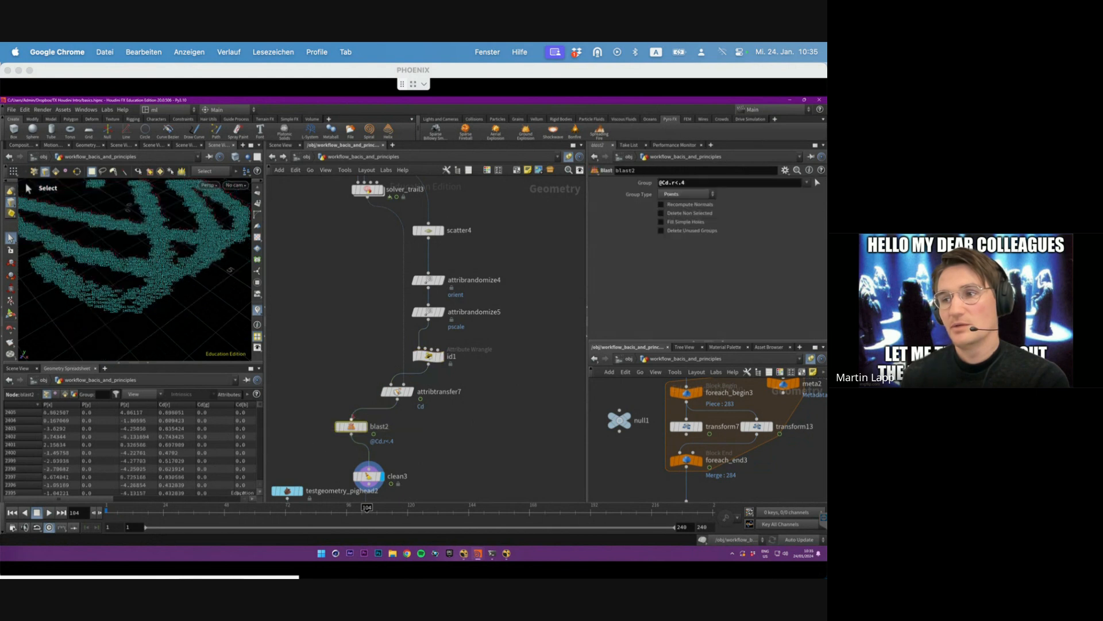
- Select clean3 and play its id-labelled trail points from the first frame, examining them up close
{"action": "middle_click_drag", "start_coordinate": [377, 476], "coordinate": [383, 448]}
{"action": "left_click", "coordinate": [382, 448]}
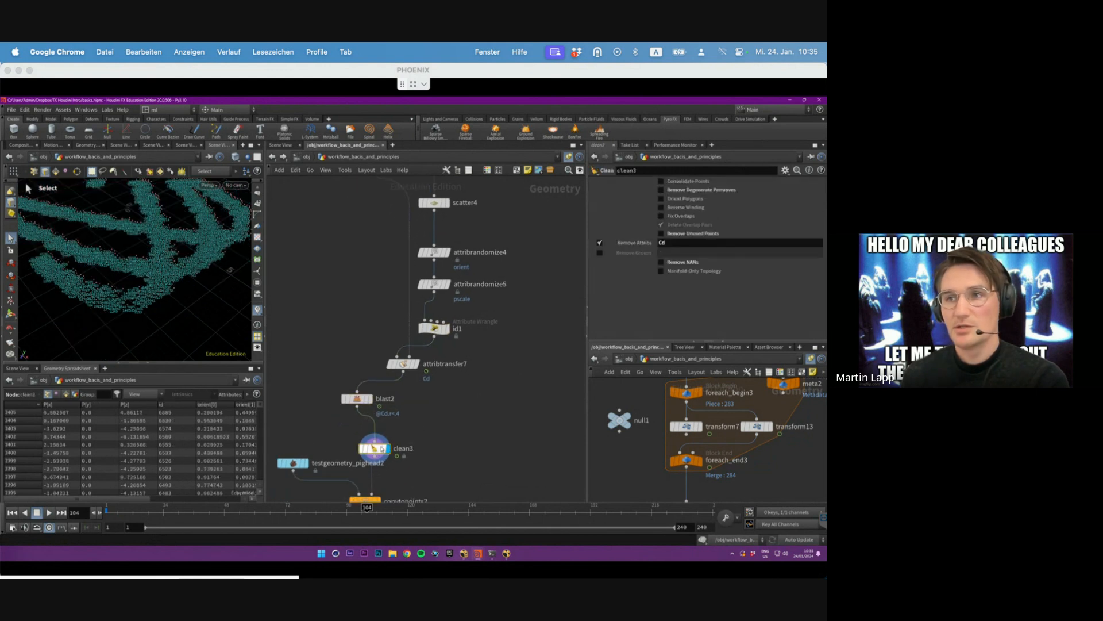
{"action": "left_click", "coordinate": [12, 512]}
{"action": "left_click", "coordinate": [49, 513]}
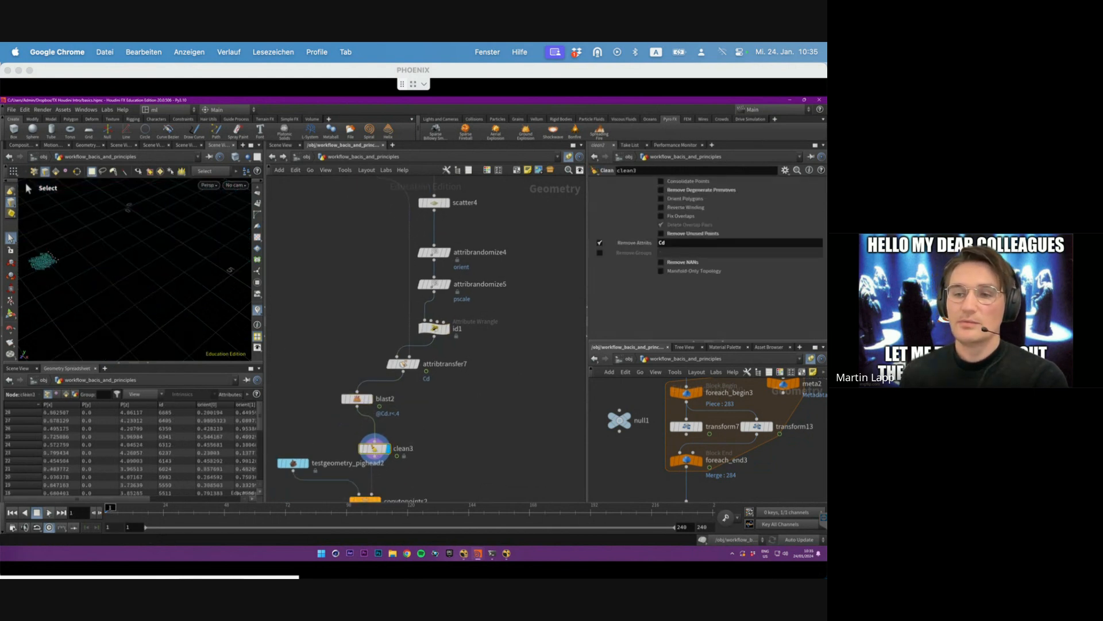
{"action": "middle_click_drag", "start_coordinate": [193, 323], "coordinate": [219, 241], "text": "alt"}
{"action": "mouse_move", "coordinate": [218, 241]}
{"action": "right_mouse_down", "text": "alt"}
{"action": "mouse_move", "coordinate": [199, 281]}
{"action": "mouse_move", "coordinate": [157, 264]}
{"action": "mouse_move", "coordinate": [89, 276]}
{"action": "right_mouse_up", "text": "alt"}
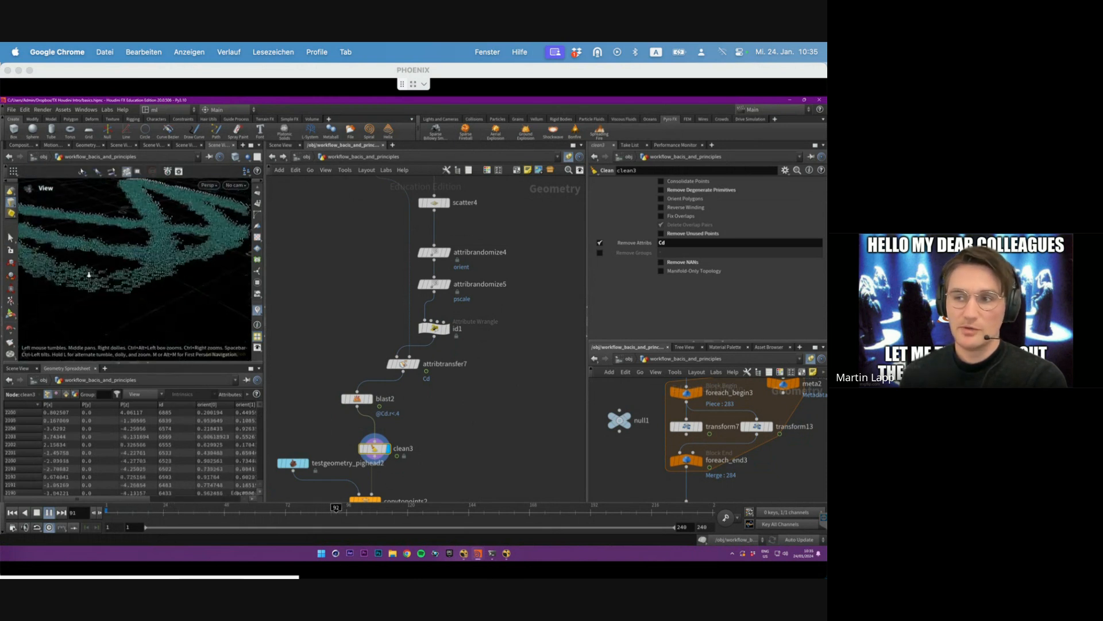
- Display copytopoints2 with point labels off and examine the instanced geometry during playback
{"action": "middle_click_drag", "start_coordinate": [431, 479], "coordinate": [429, 420]}
{"action": "left_click_drag", "start_coordinate": [429, 420], "coordinate": [357, 450]}
{"action": "left_click", "coordinate": [376, 442]}
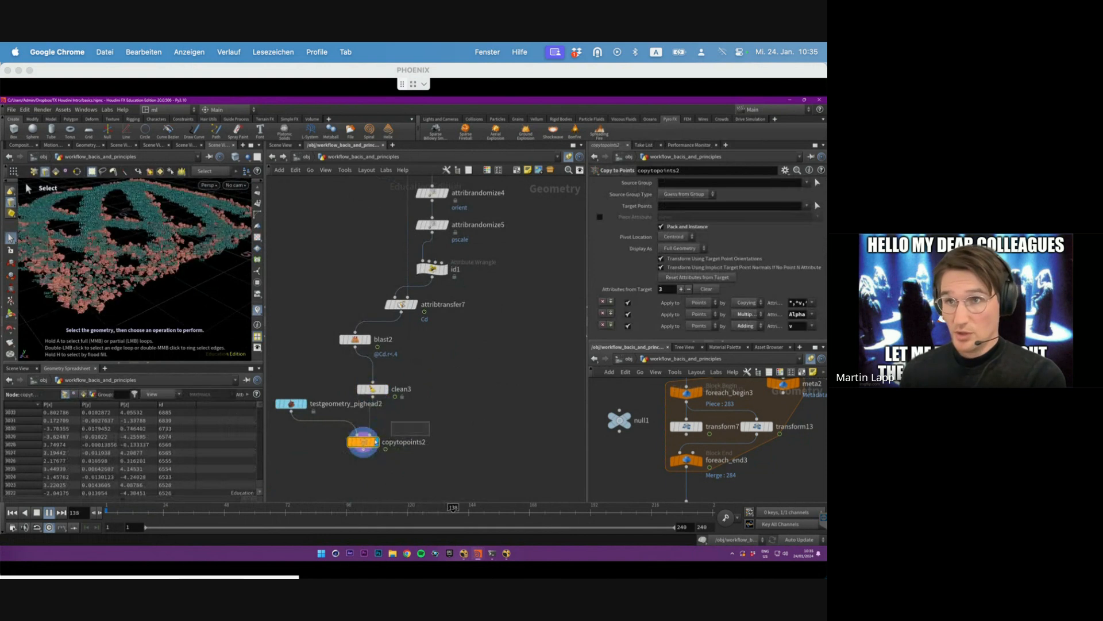
{"action": "left_click", "coordinate": [256, 308]}
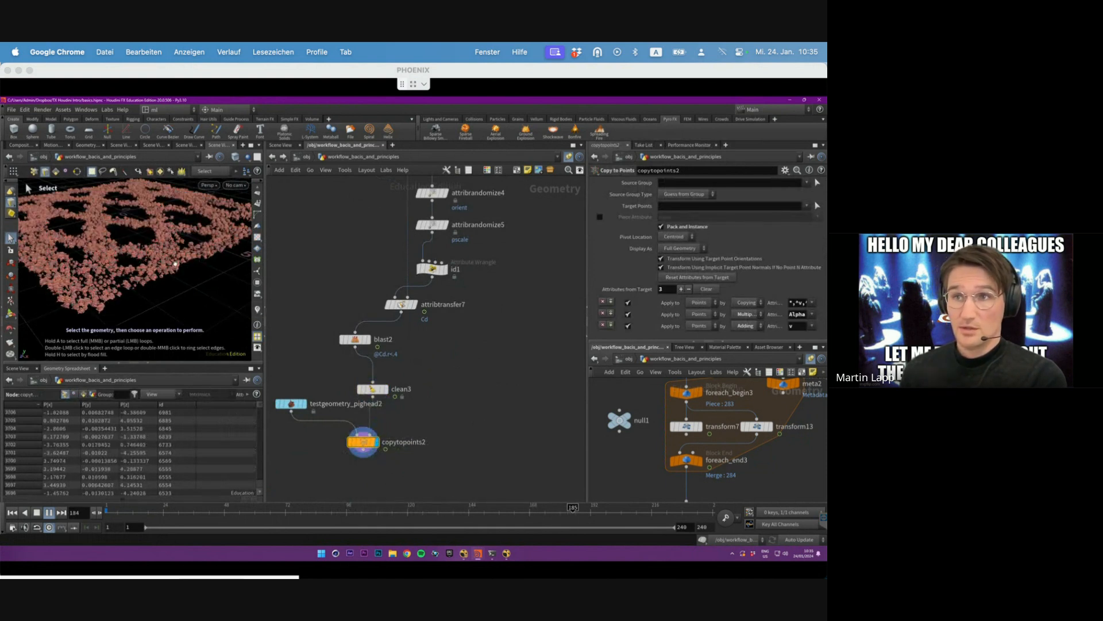
{"action": "left_click_drag", "start_coordinate": [167, 253], "coordinate": [159, 275], "text": "alt"}
{"action": "right_click_drag", "start_coordinate": [159, 274], "coordinate": [133, 287], "text": "alt"}
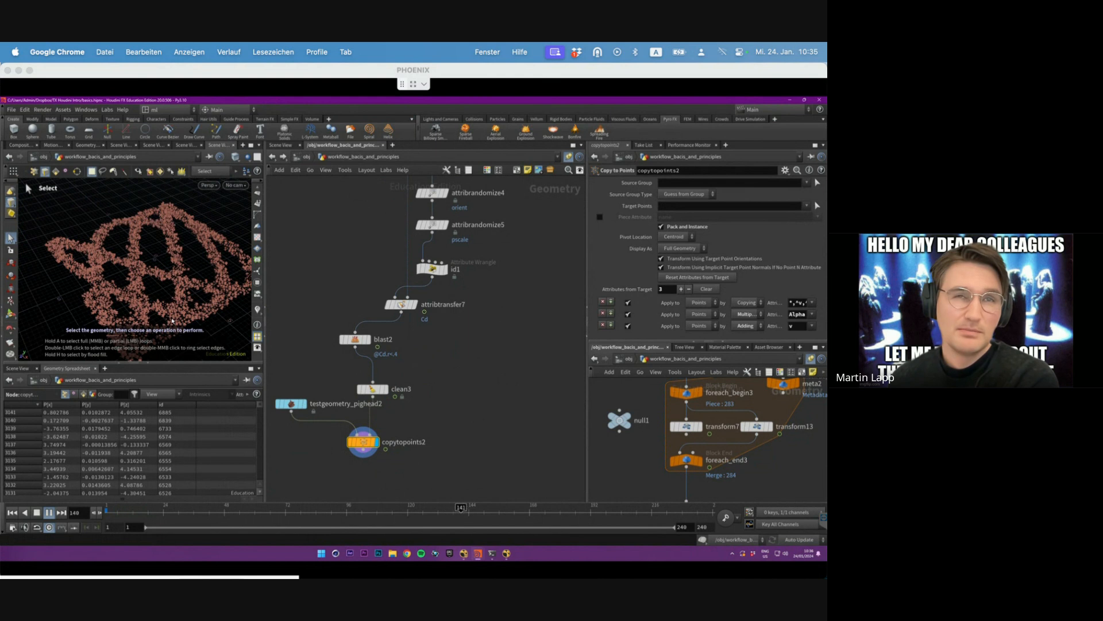
{"action": "key", "text": "Up"}
- Display the popnet3 particle simulation and play it from the first frame
{"action": "key", "text": "h"}
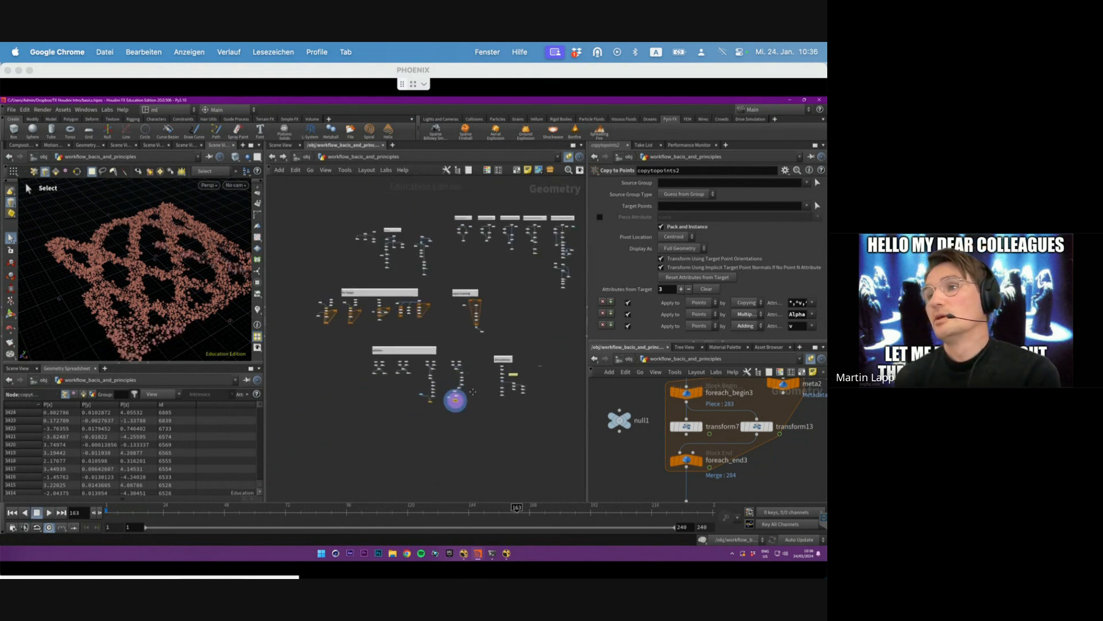
{"action": "scroll", "coordinate": [443, 363], "scroll_direction": "up", "scroll_amount": 8}
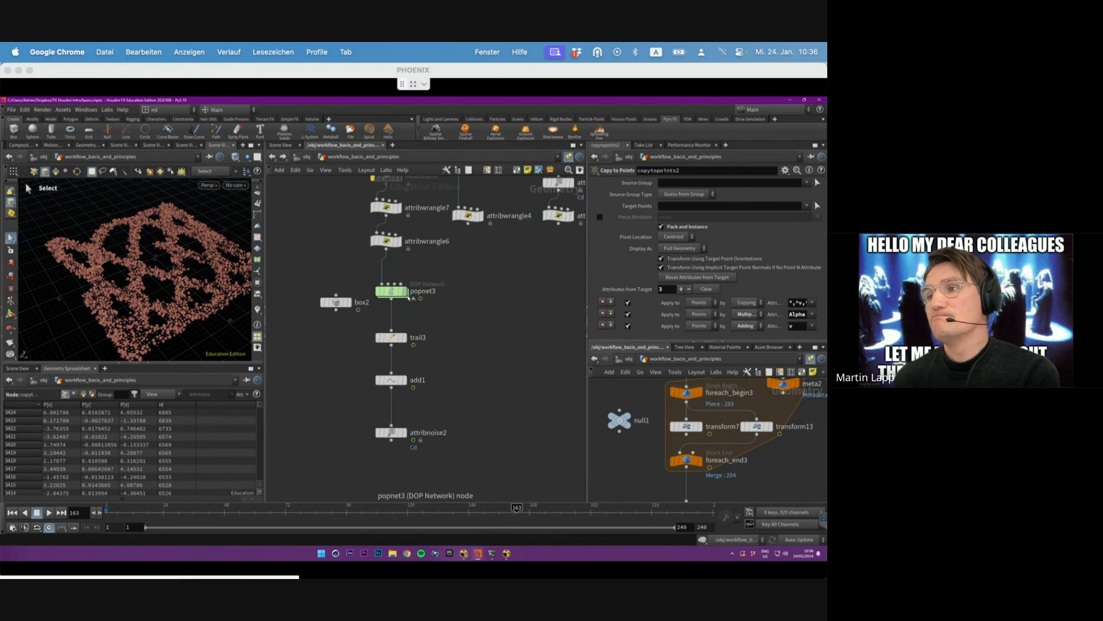
{"action": "left_click", "coordinate": [405, 291]}
{"action": "left_click_drag", "start_coordinate": [151, 272], "coordinate": [128, 236], "text": "alt"}
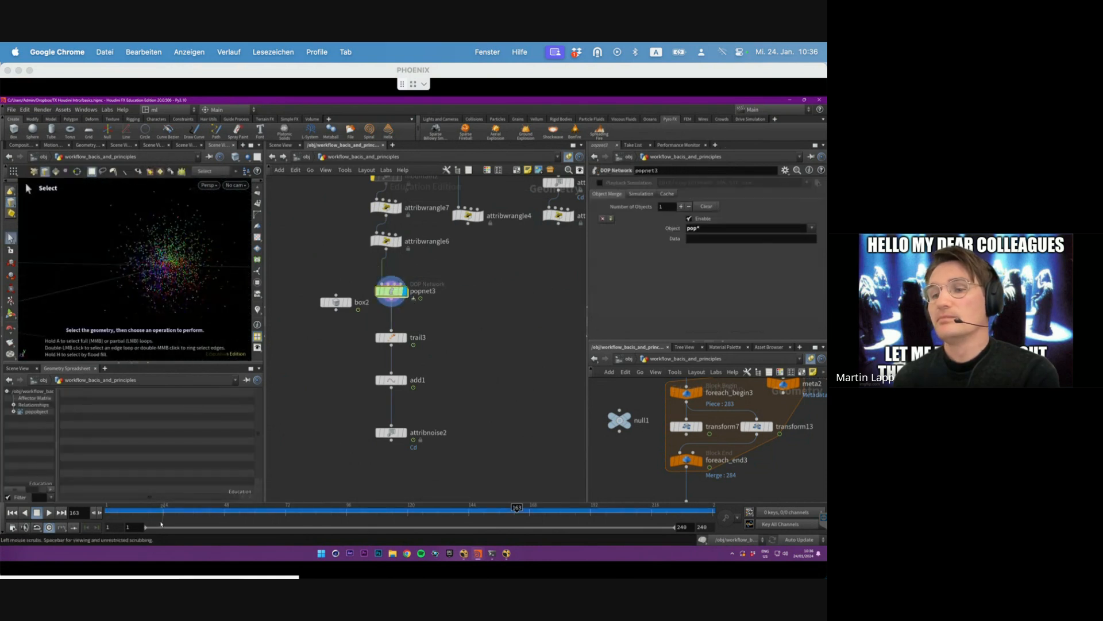
{"action": "left_click", "coordinate": [12, 513]}
{"action": "left_click", "coordinate": [49, 512]}
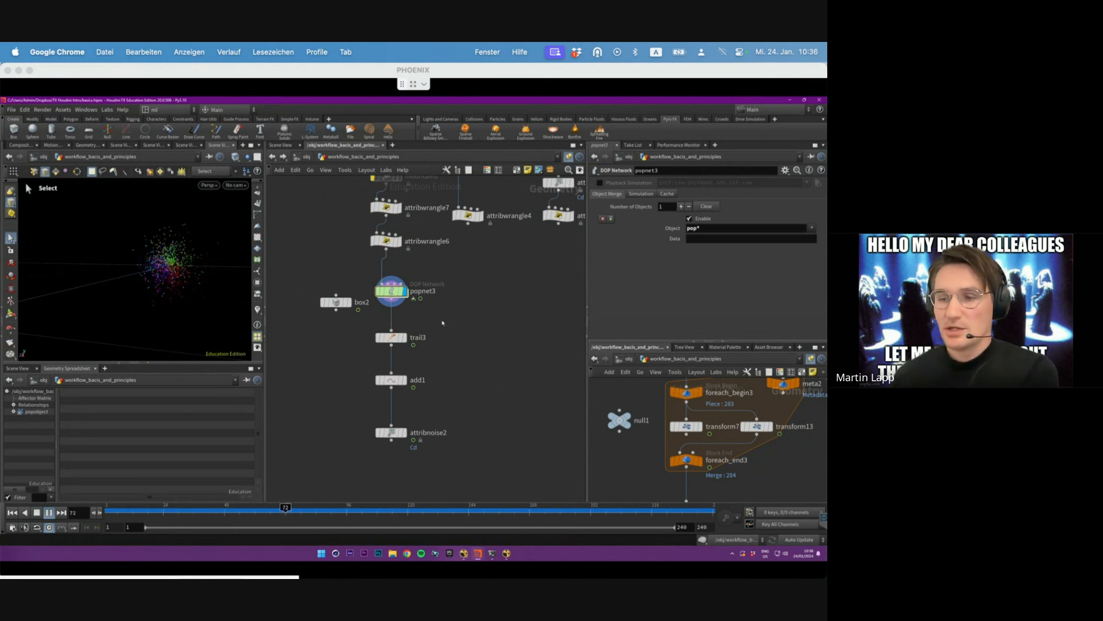
{"action": "key", "text": "Up"}
- Add a Null beside popnet3, connect it to the popnet3 output and display it
{"action": "key", "text": "Tab"}
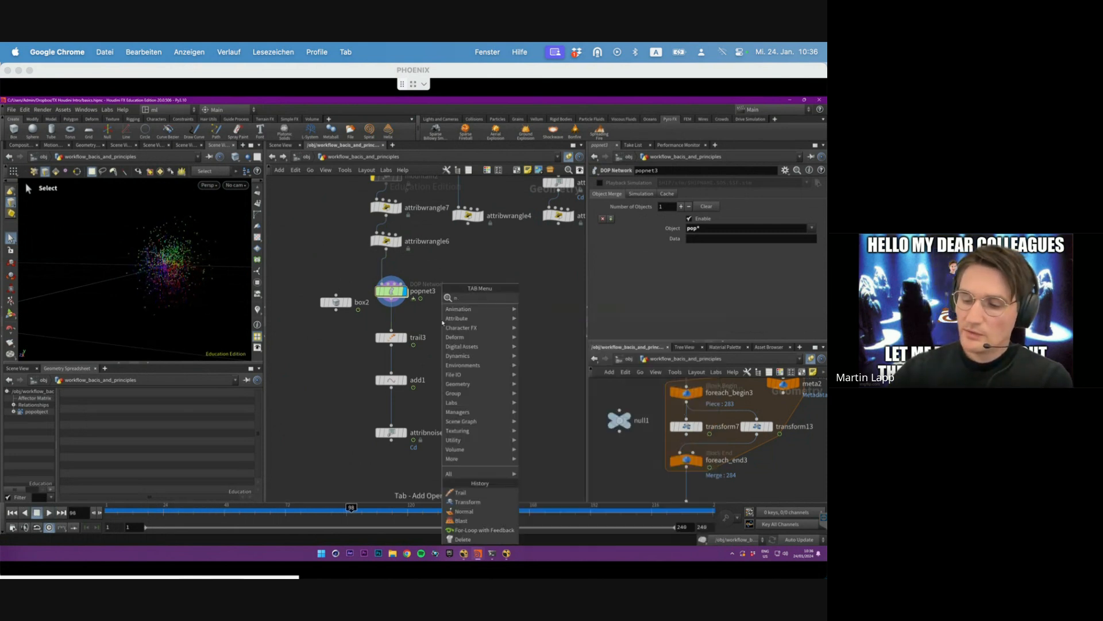
{"action": "type", "text": "null"}
{"action": "key", "text": "Return"}
{"action": "left_click", "coordinate": [443, 319]}
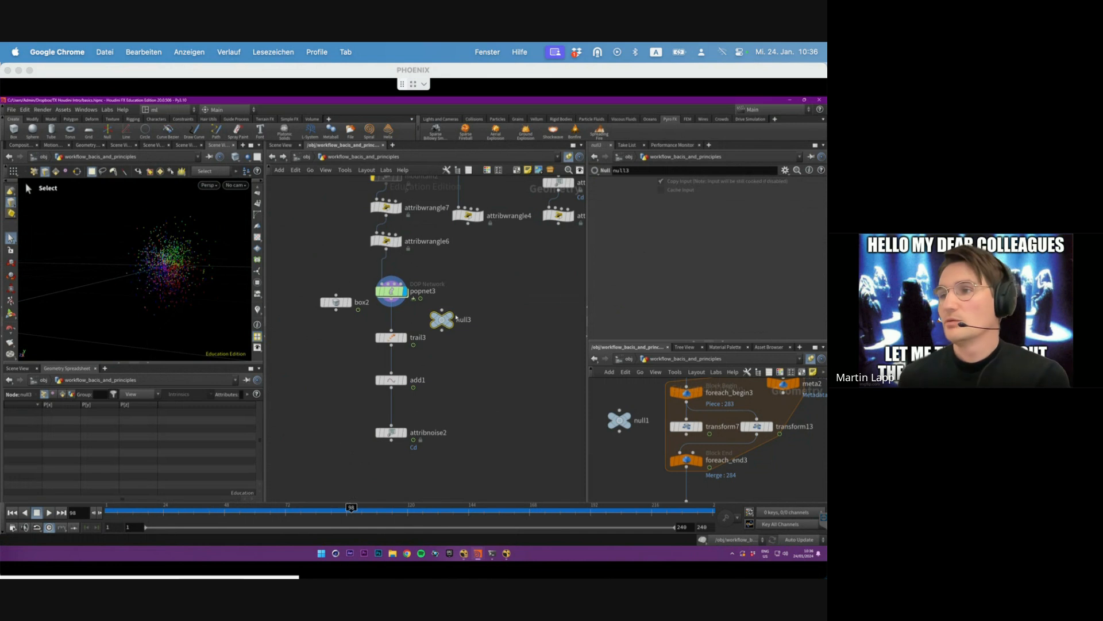
{"action": "left_click_drag", "start_coordinate": [424, 303], "coordinate": [442, 311]}
{"action": "left_click", "coordinate": [459, 307]}
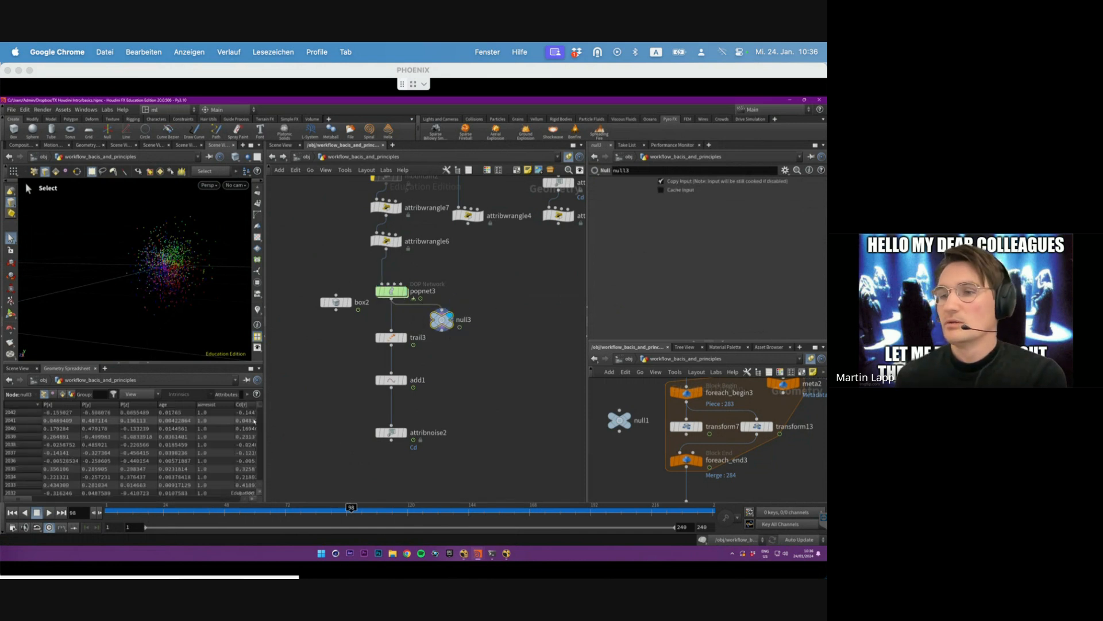
- Widen the geometry spreadsheet and filter the null3 point attributes to id
{"action": "left_click_drag", "start_coordinate": [264, 413], "coordinate": [480, 413]}
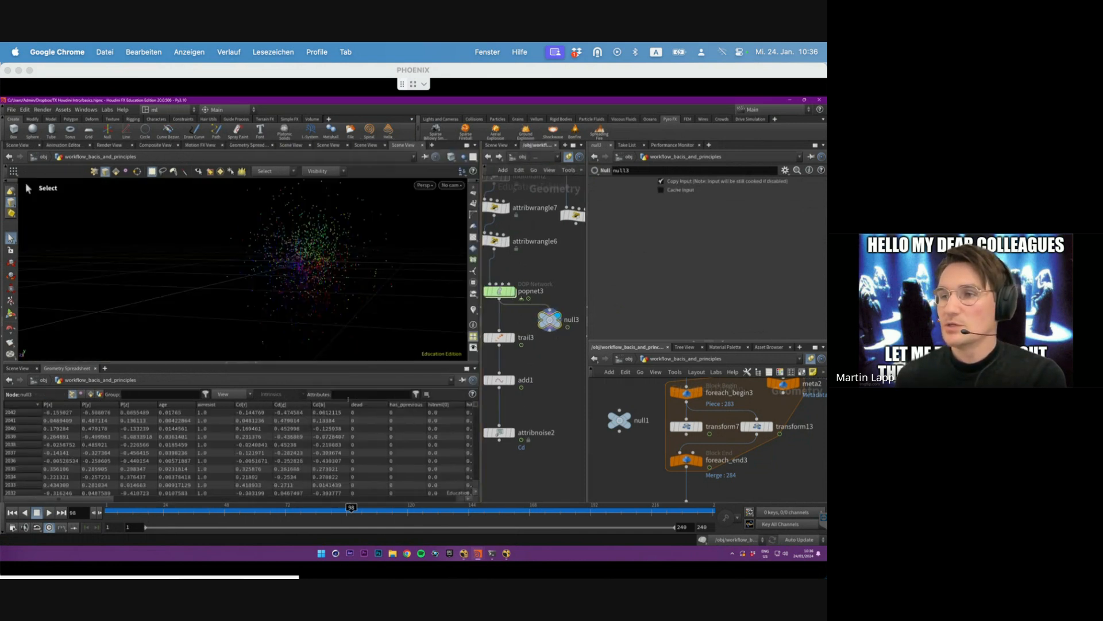
{"action": "left_click", "coordinate": [353, 396]}
{"action": "type", "text": "id"}
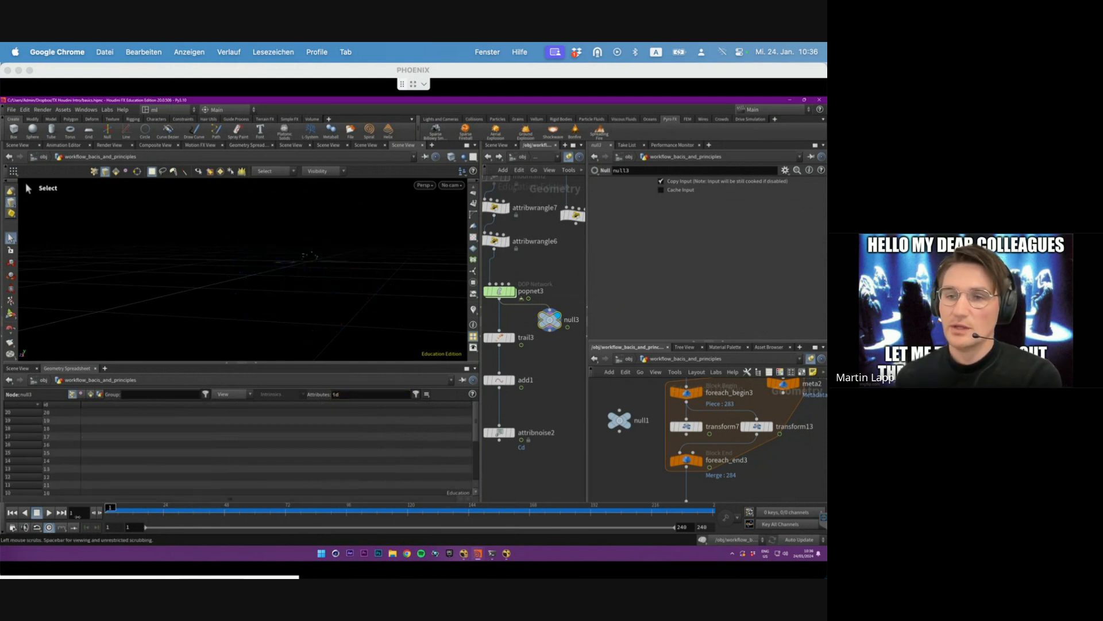
- Play the particles from the first frame with point labels on, and compare individual labels forwards and backwards in time
{"action": "left_click", "coordinate": [49, 512]}
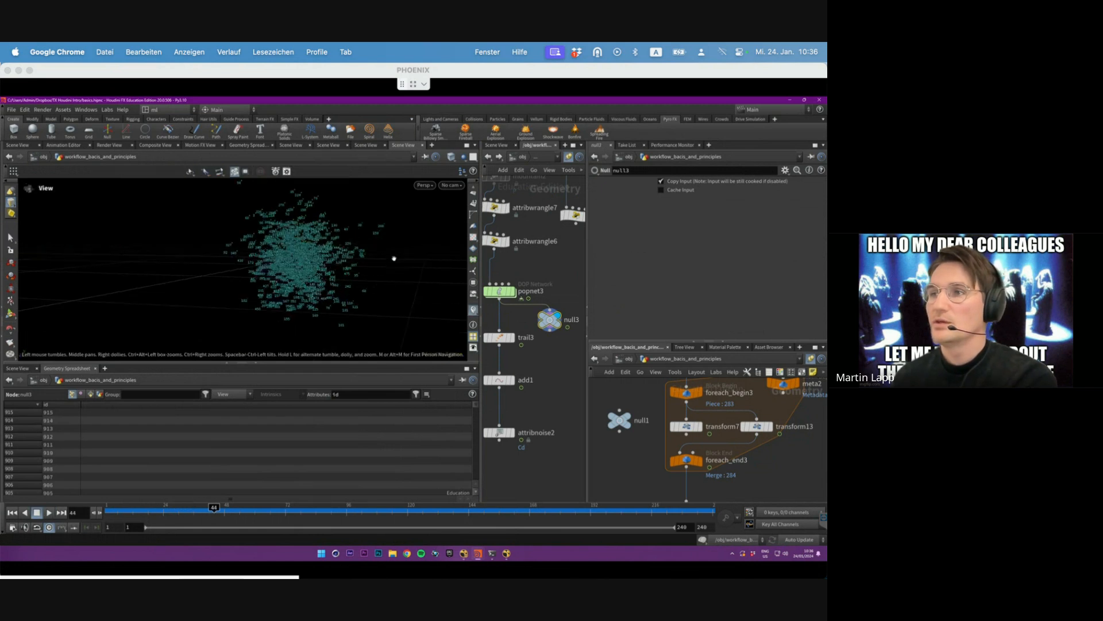
{"action": "key", "text": "Escape"}
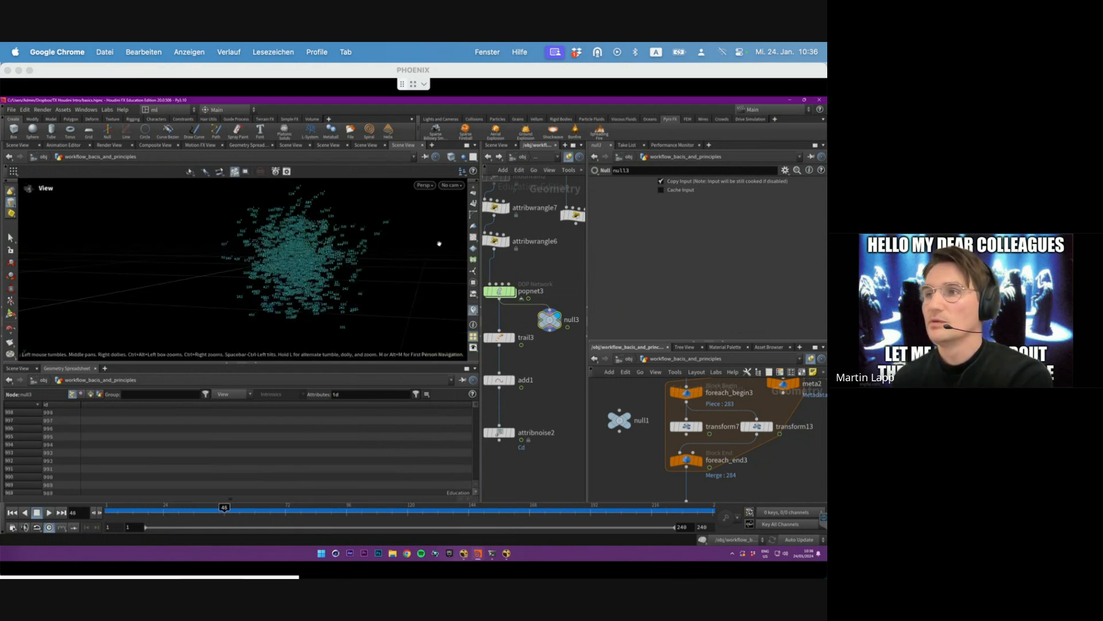
{"action": "left_click_drag", "start_coordinate": [439, 239], "coordinate": [347, 236]}
{"action": "key", "text": "s"}
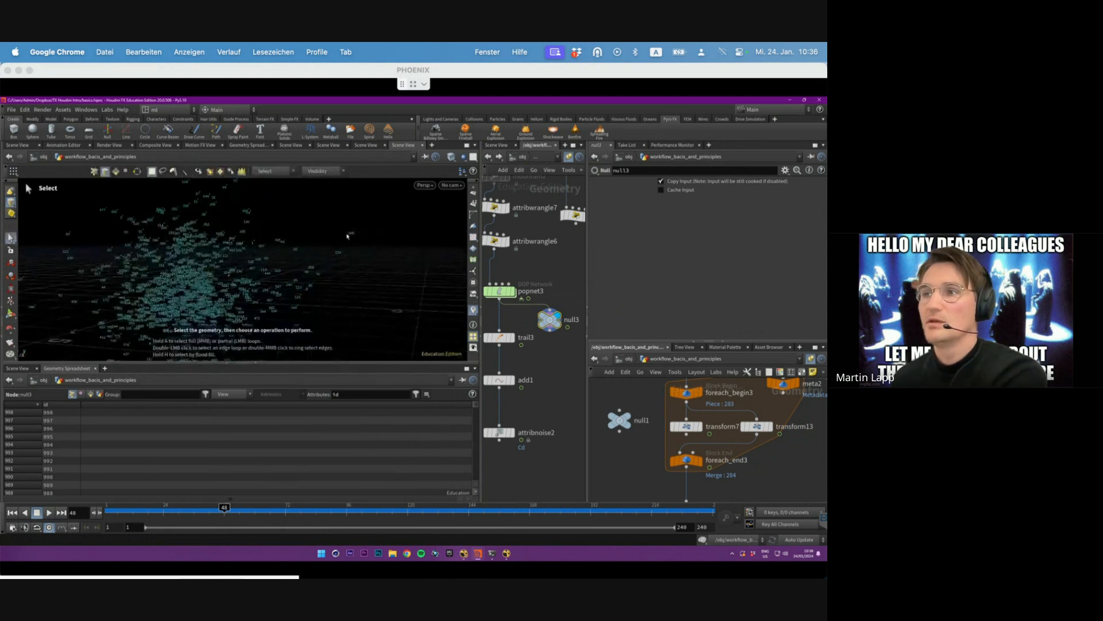
{"action": "key", "text": "Up"}
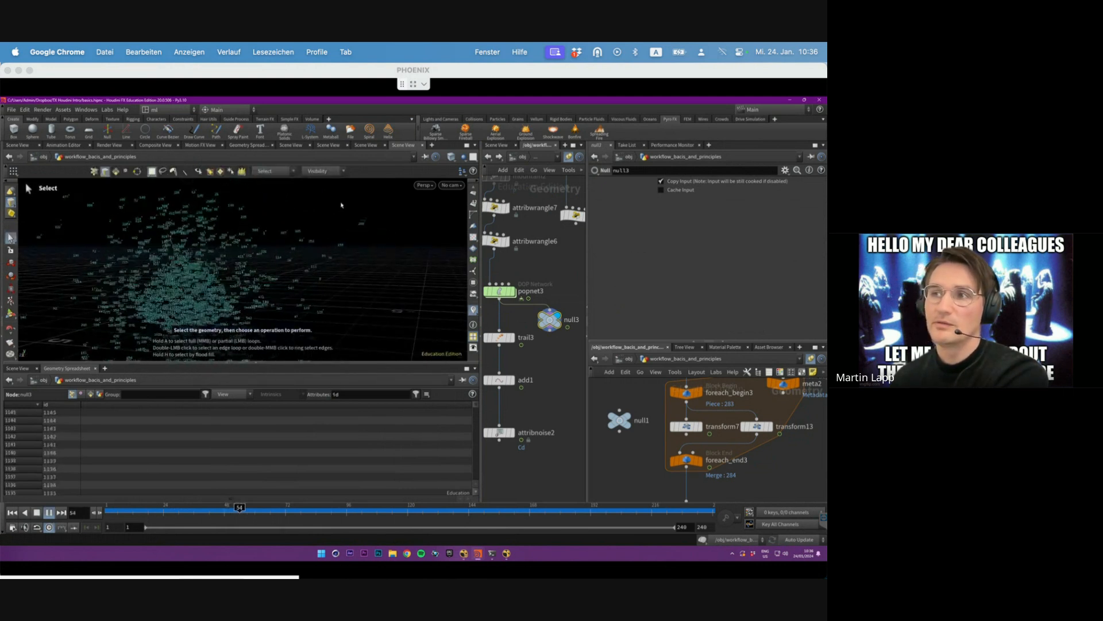
{"action": "key", "text": "Down"}
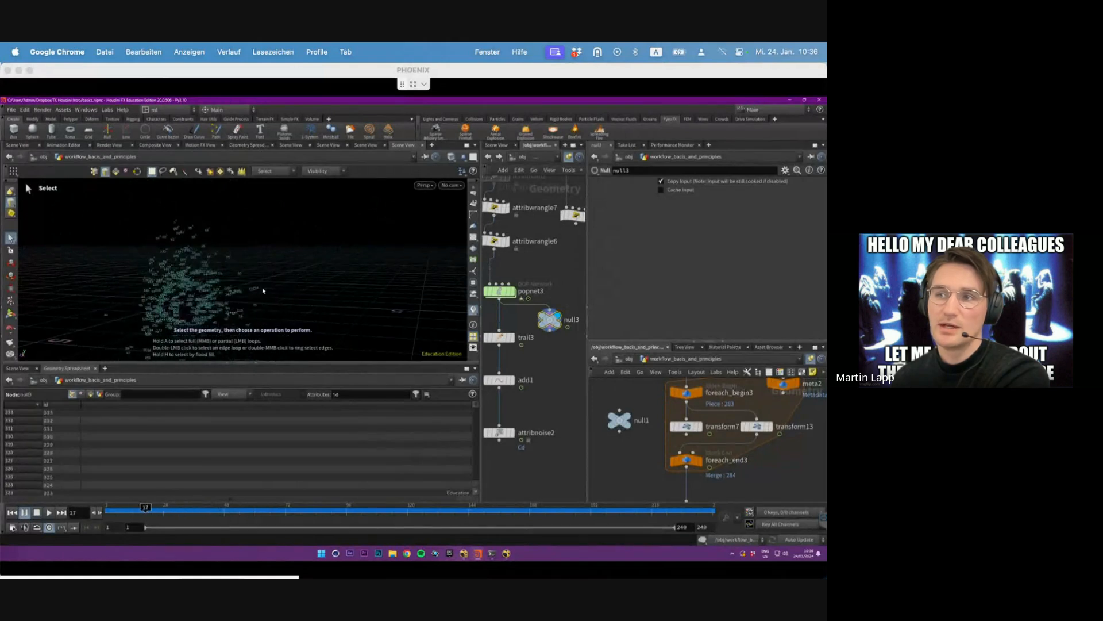
{"action": "key", "text": "Up"}
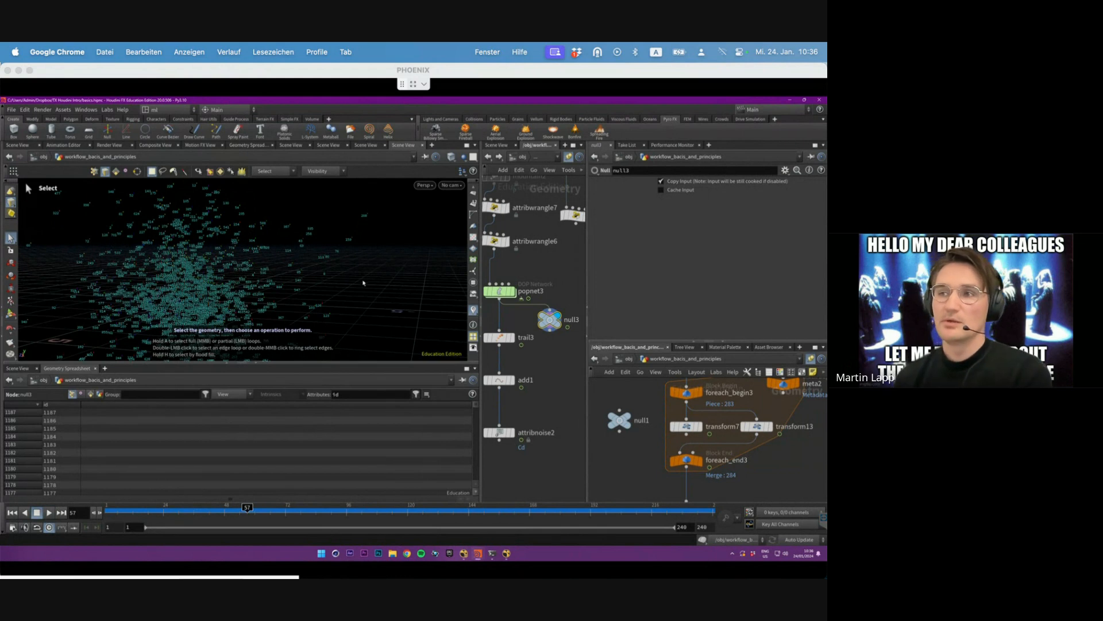
{"action": "right_click_drag", "start_coordinate": [364, 281], "coordinate": [318, 271], "text": "alt"}
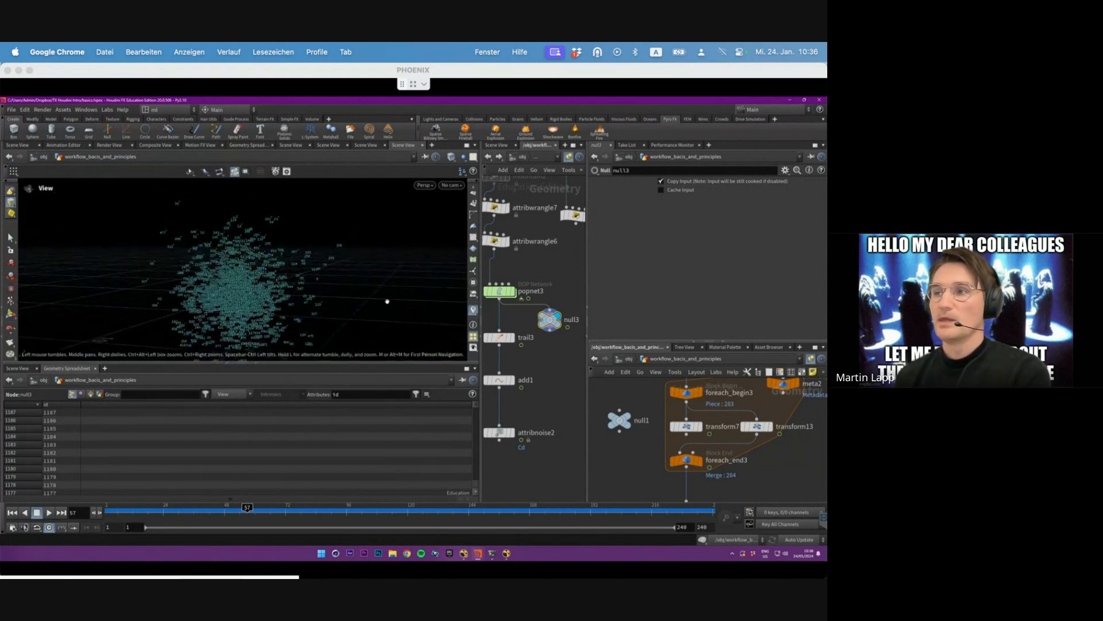
{"action": "key", "text": "s"}
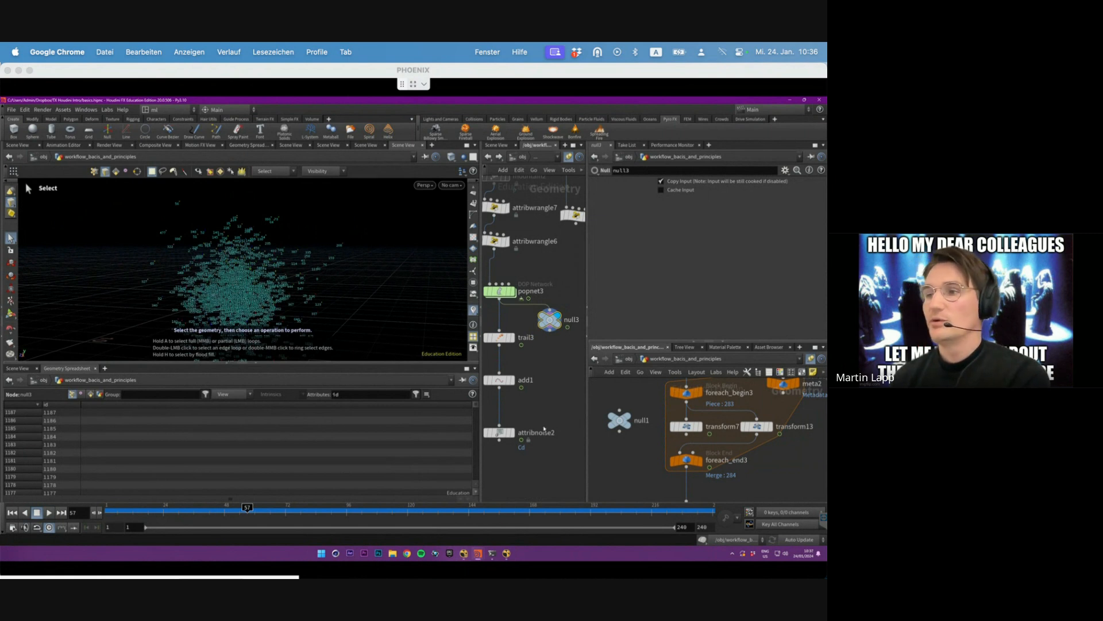
- Display attribnoise2 without point labels and play its coloured particle trails from an early frame
{"action": "left_click", "coordinate": [511, 433]}
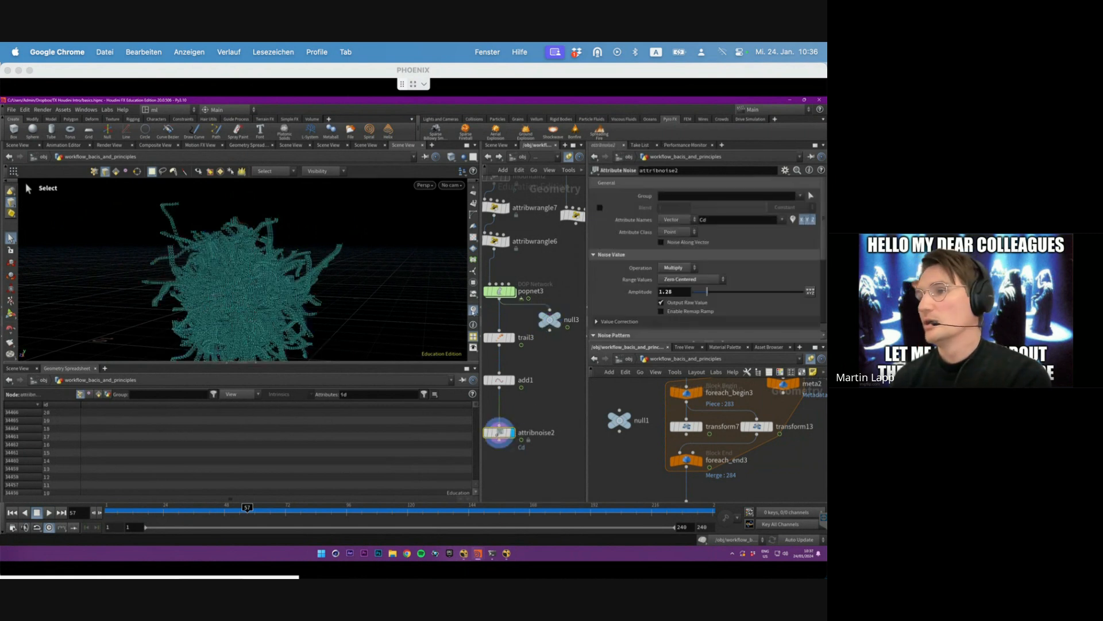
{"action": "left_click", "coordinate": [473, 311]}
{"action": "left_click", "coordinate": [137, 509]}
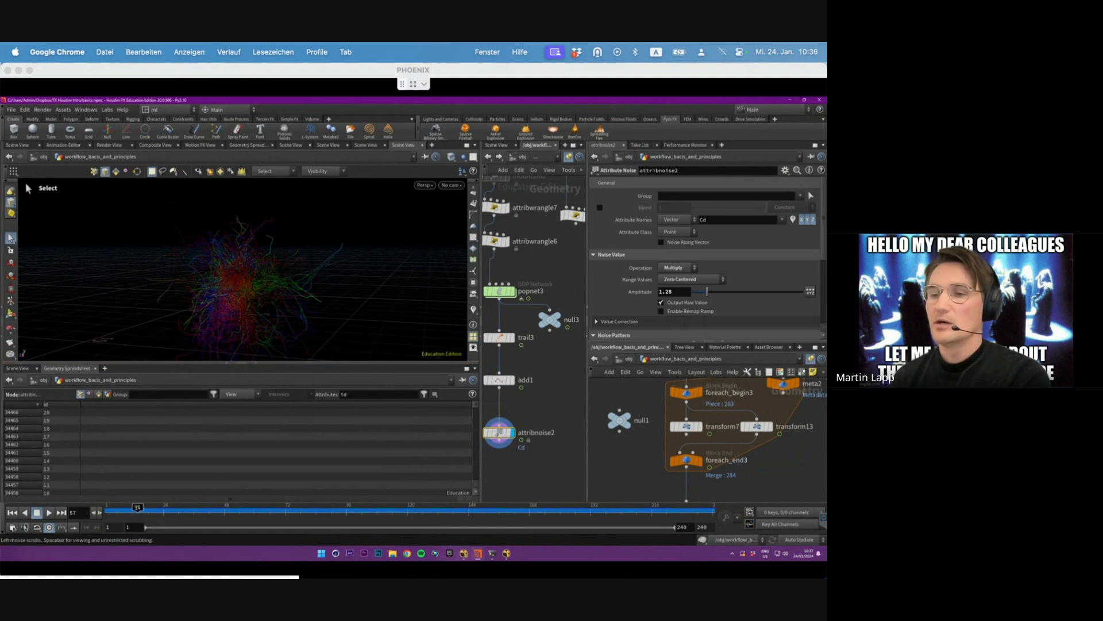
{"action": "left_click", "coordinate": [49, 512]}
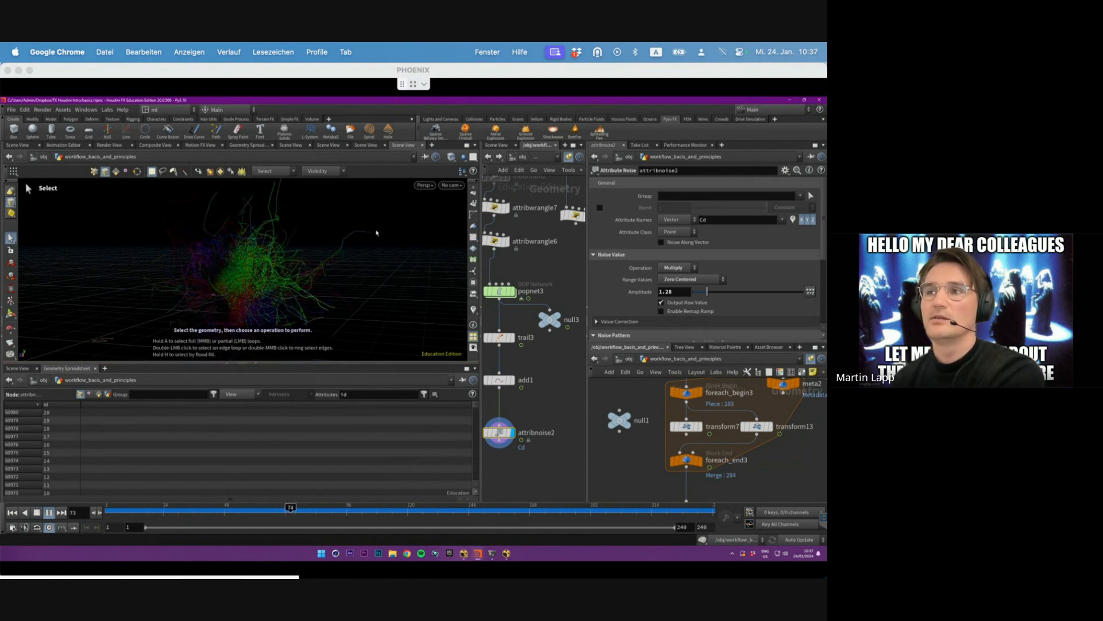
{"action": "key", "text": "Down"}
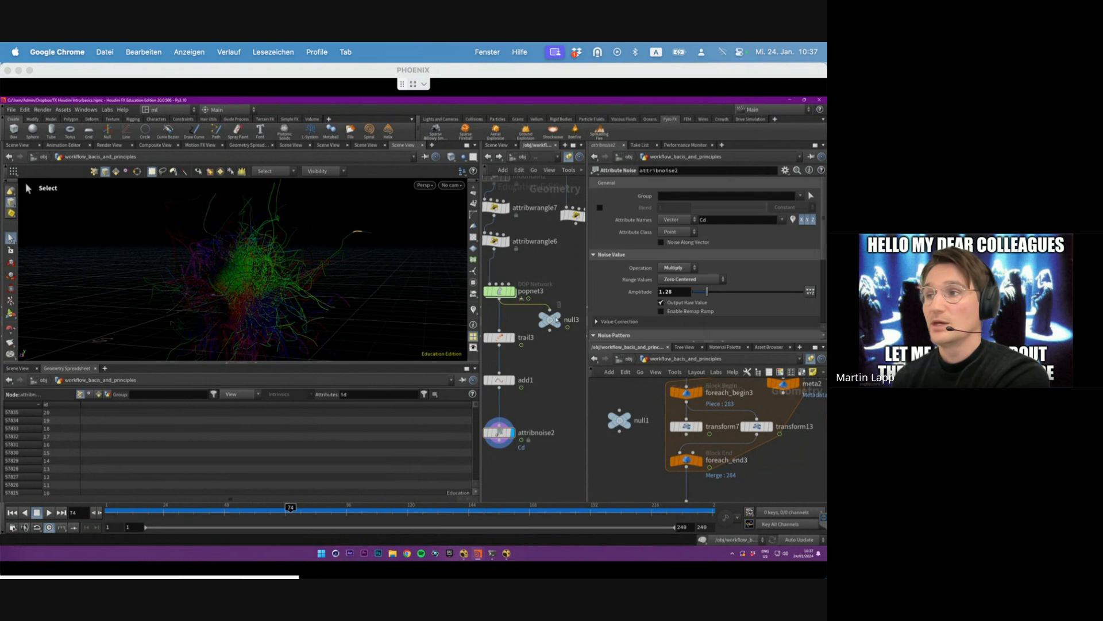
- Display the null3 particles again with their point labels on
{"action": "left_click", "coordinate": [551, 317]}
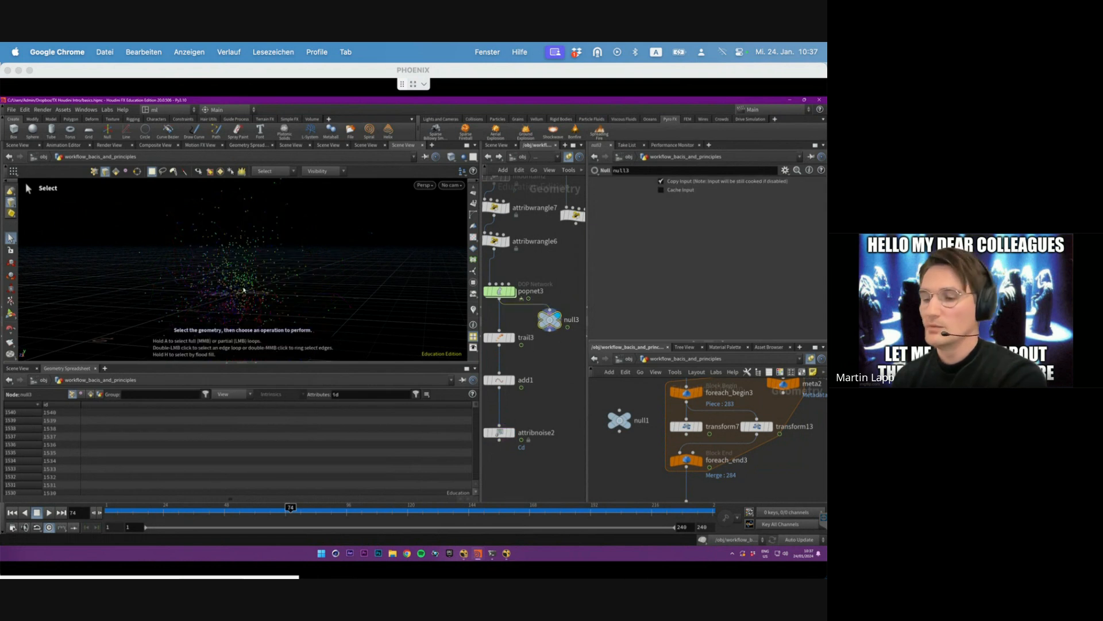
{"action": "key", "text": "9"}
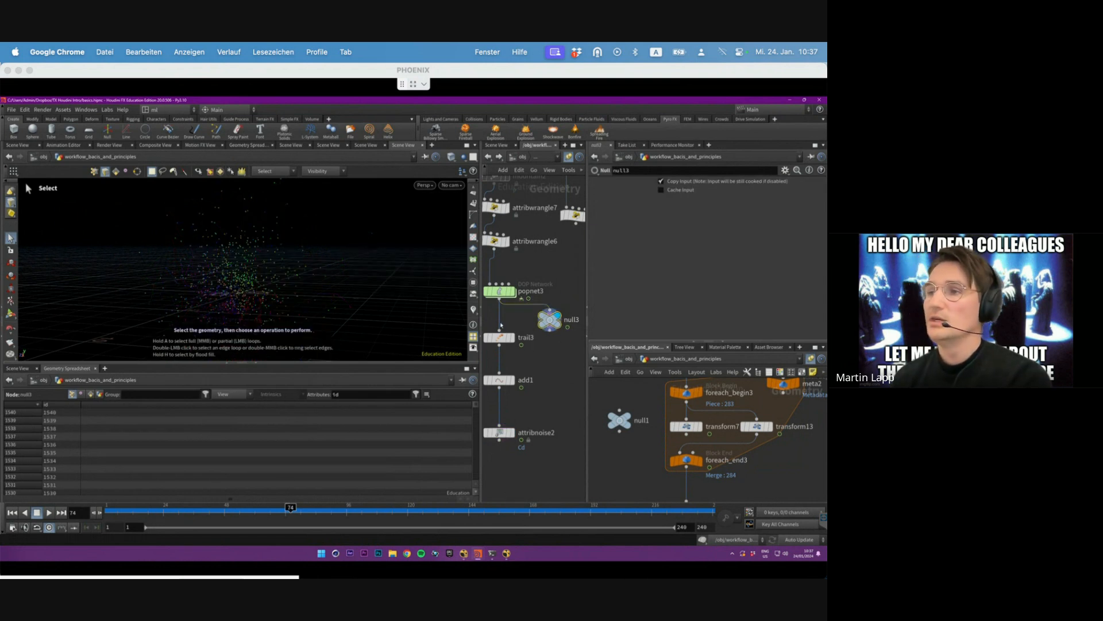
{"action": "left_click", "coordinate": [473, 309]}
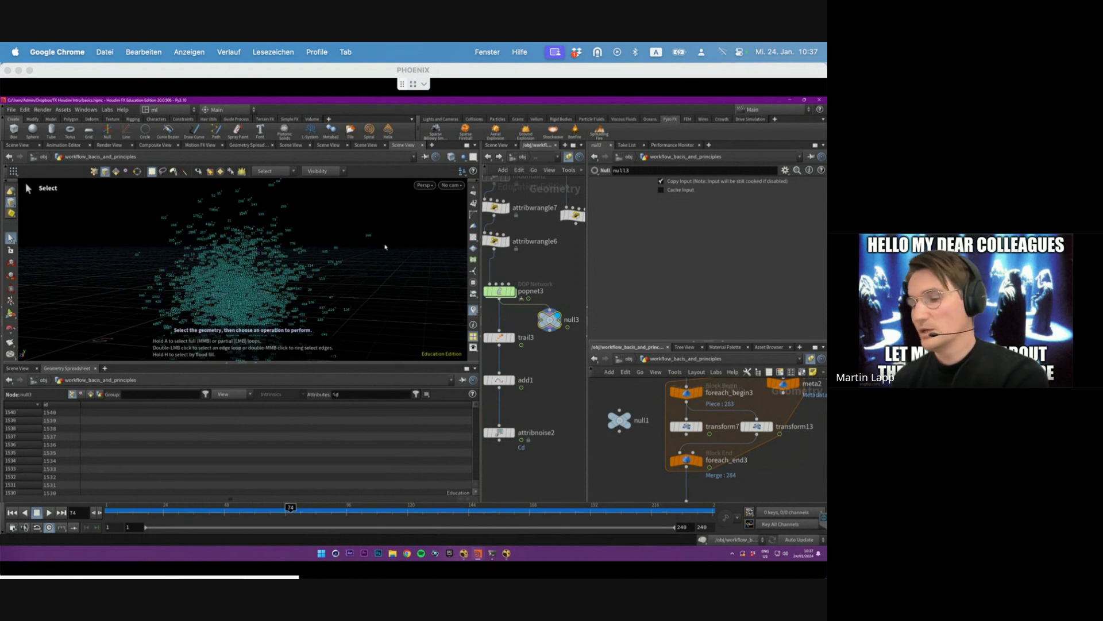
- Open the group list for null3, set it to points and group them by the id attribute
{"action": "key", "text": "9"}
{"action": "left_click", "coordinate": [441, 199]}
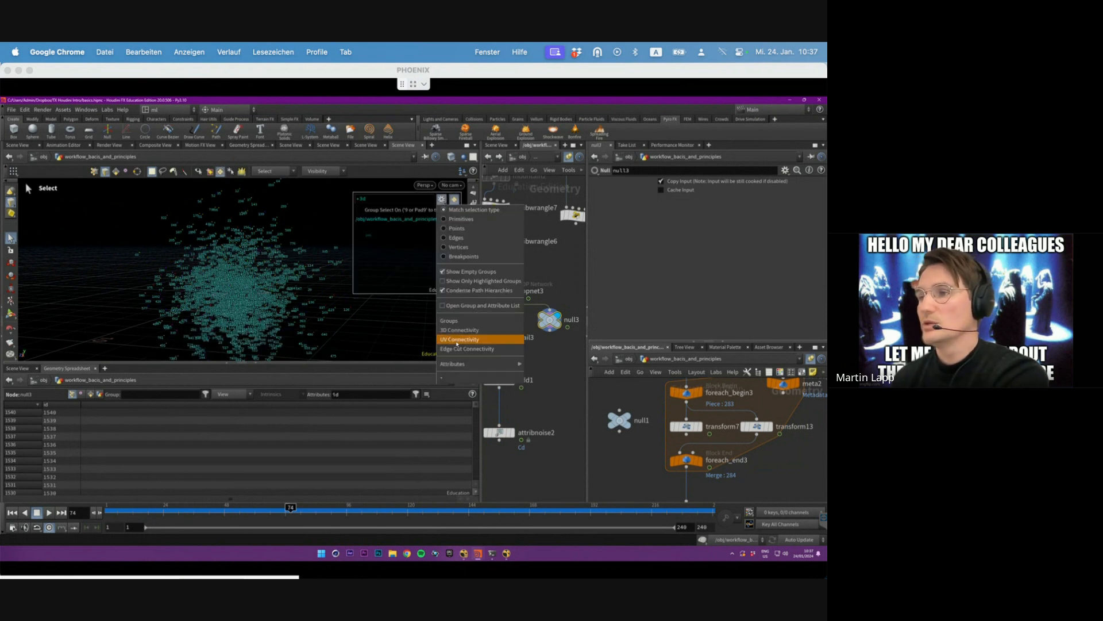
{"action": "mouse_move", "coordinate": [461, 365]}
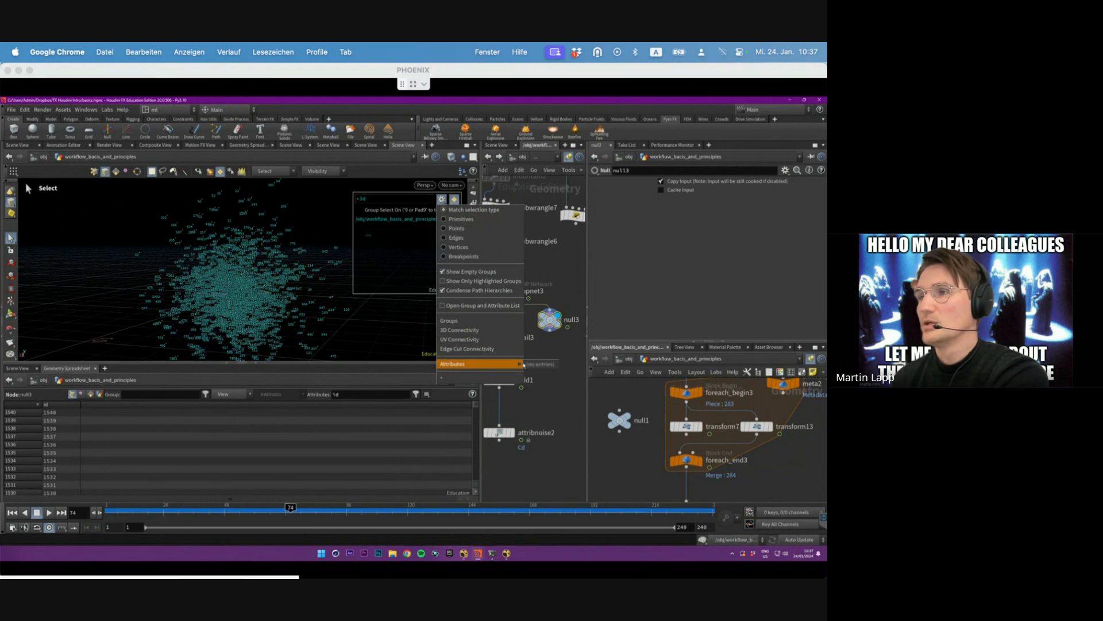
{"action": "left_click", "coordinate": [457, 229]}
{"action": "left_click", "coordinate": [441, 199]}
{"action": "mouse_move", "coordinate": [463, 365]}
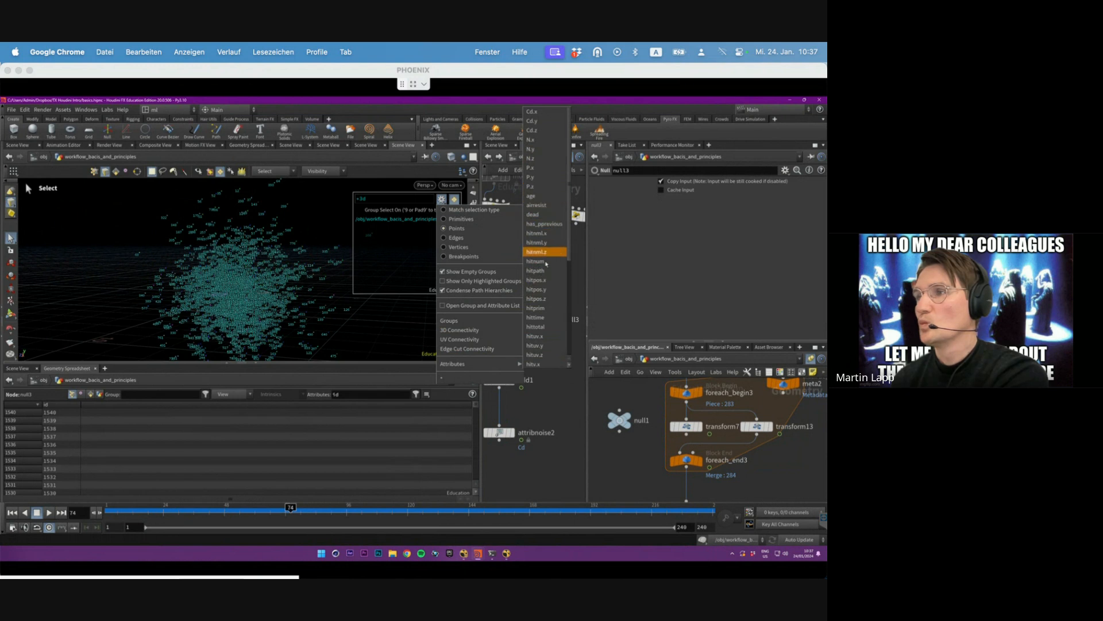
{"action": "left_click", "coordinate": [536, 289]}
{"action": "left_click", "coordinate": [443, 201]}
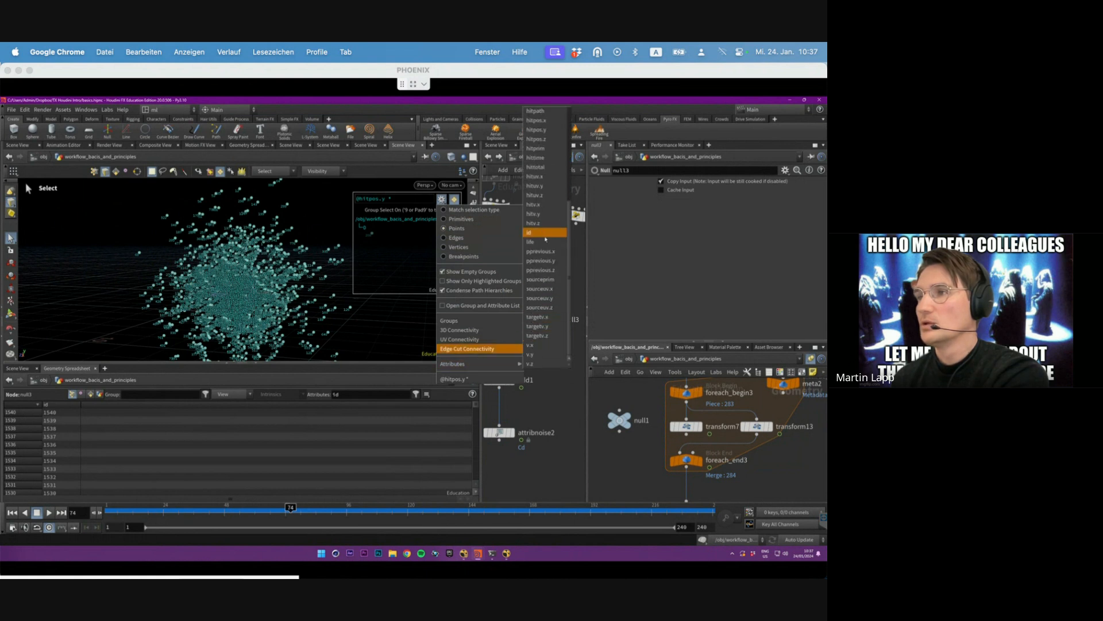
{"action": "left_click", "coordinate": [534, 236]}
- Delete the outlying particle by its id group with a Blast wired into trail3, and display attribnoise2
{"action": "middle_click_drag", "start_coordinate": [301, 320], "coordinate": [235, 337], "text": "alt"}
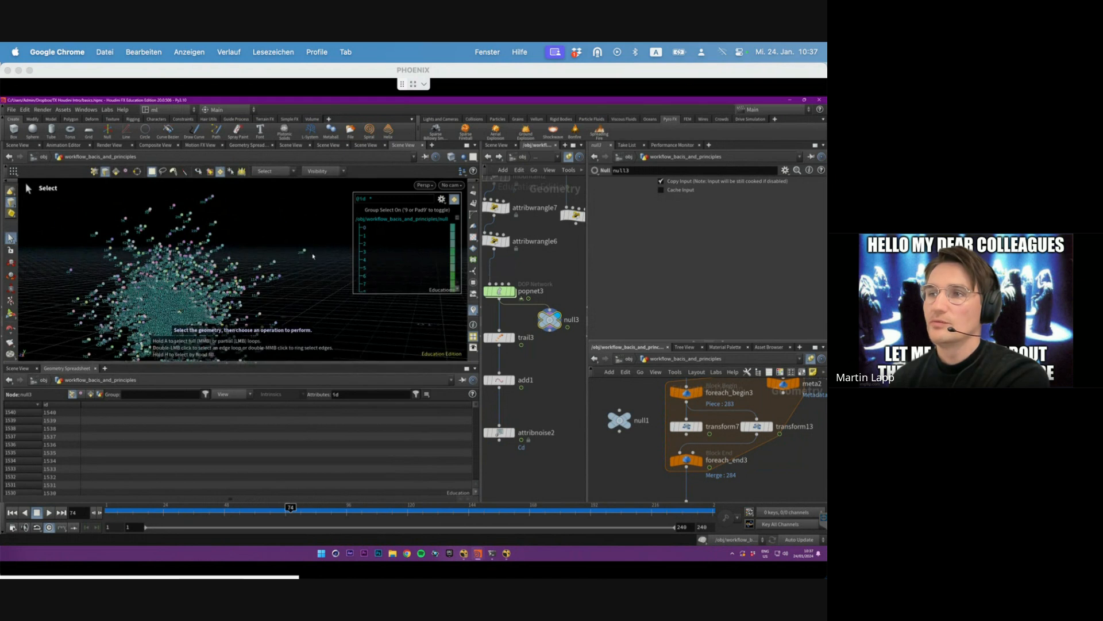
{"action": "right_click", "coordinate": [12, 202]}
{"action": "left_click", "coordinate": [26, 205]}
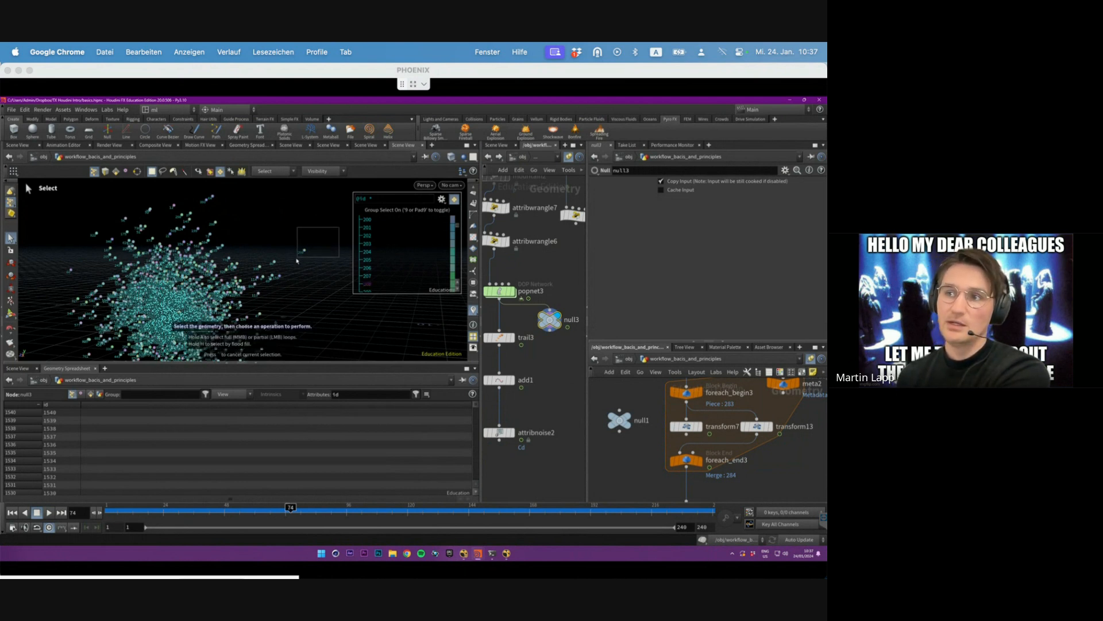
{"action": "left_click", "coordinate": [307, 267]}
{"action": "key", "text": "Delete"}
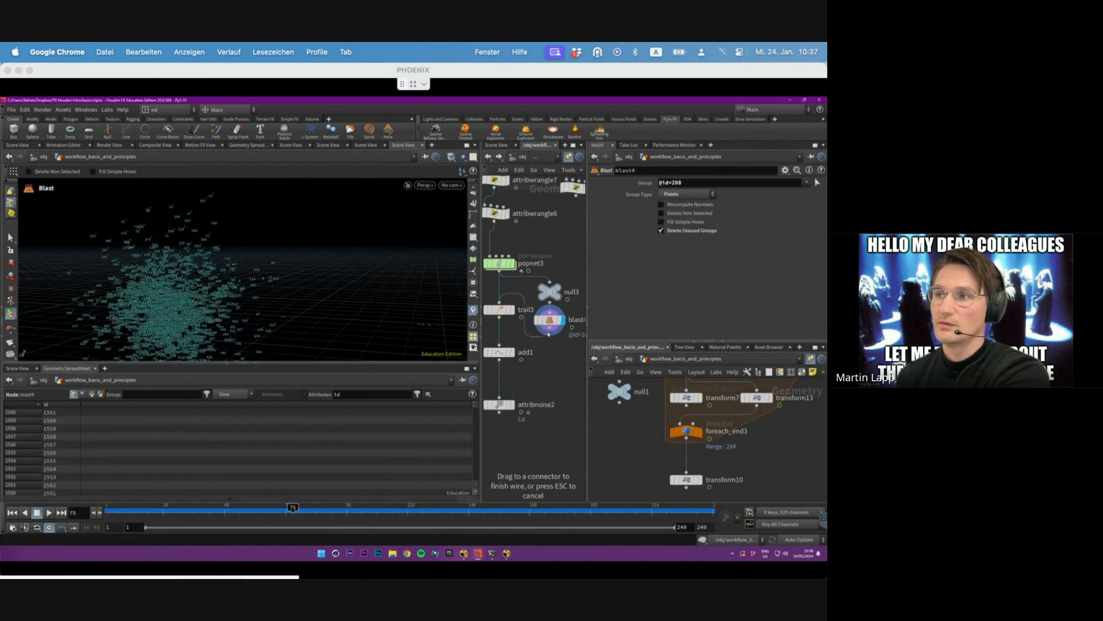
{"action": "left_click", "coordinate": [511, 405]}
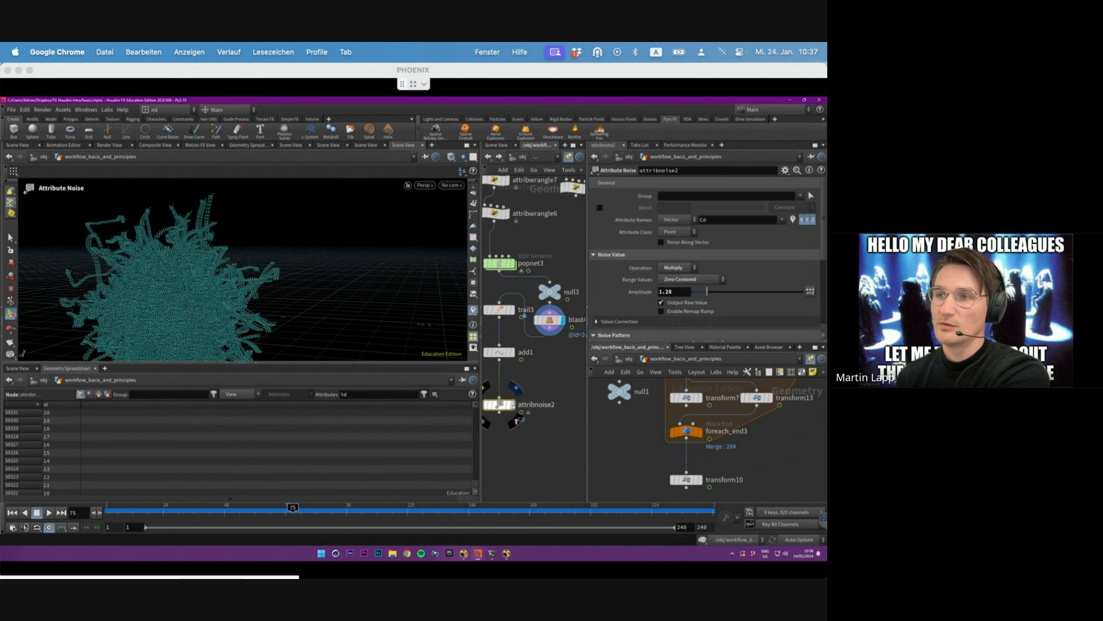
- Hide the point labels, inspect the coloured trails at frame 75, and highlight blast4's id group expression
{"action": "left_click", "coordinate": [475, 312]}
{"action": "left_click_drag", "start_coordinate": [279, 514], "coordinate": [293, 516]}
{"action": "mouse_move", "coordinate": [546, 320]}
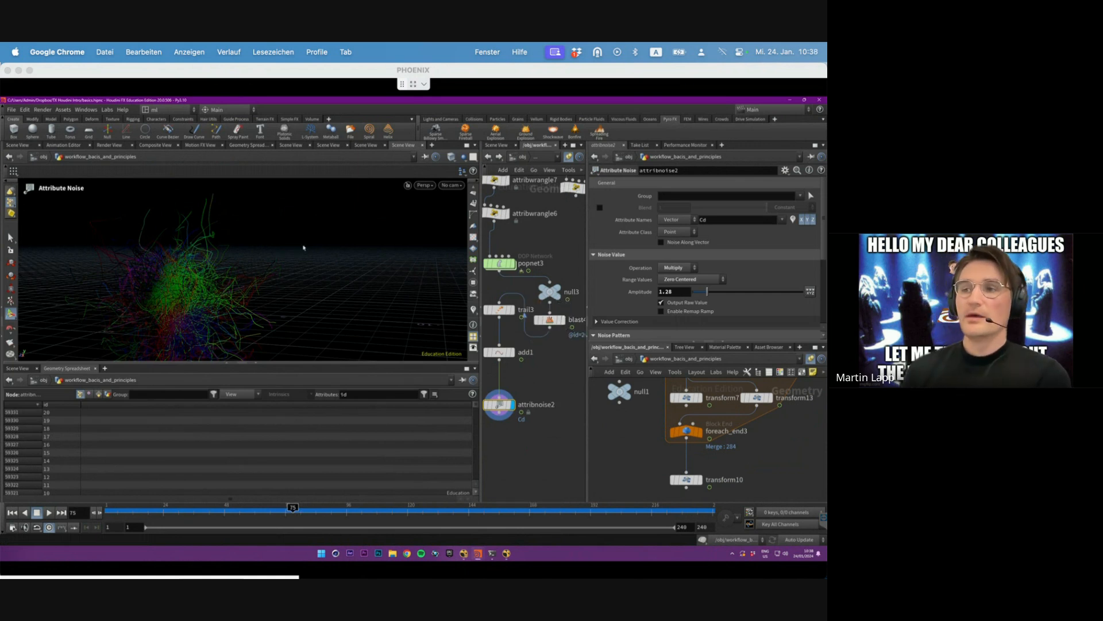
{"action": "left_click", "coordinate": [551, 320]}
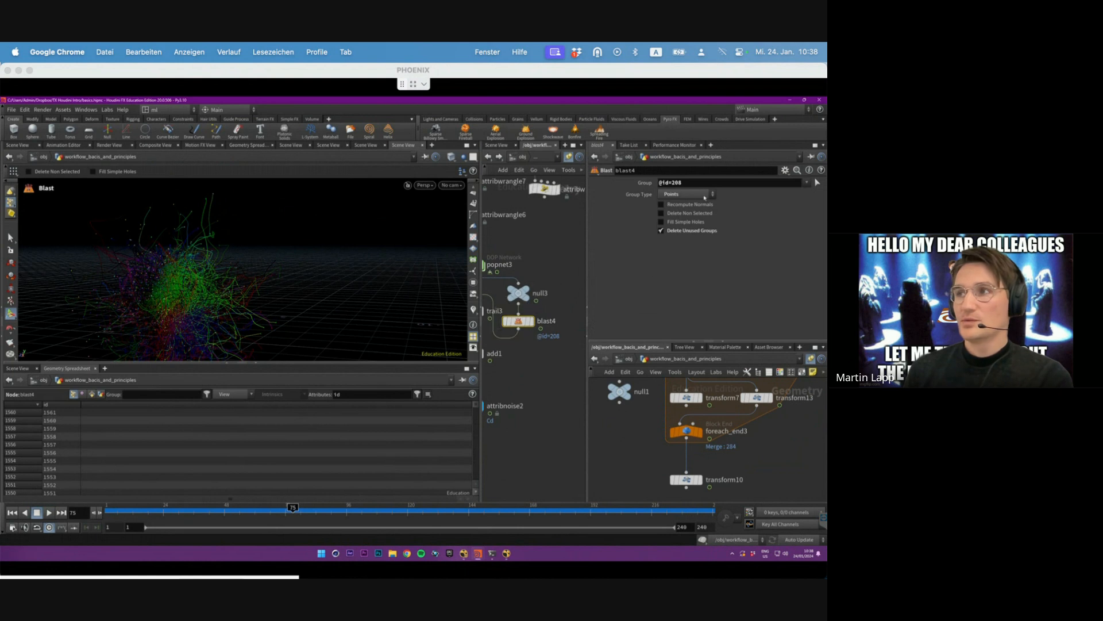
{"action": "left_click_drag", "start_coordinate": [661, 183], "coordinate": [592, 186]}
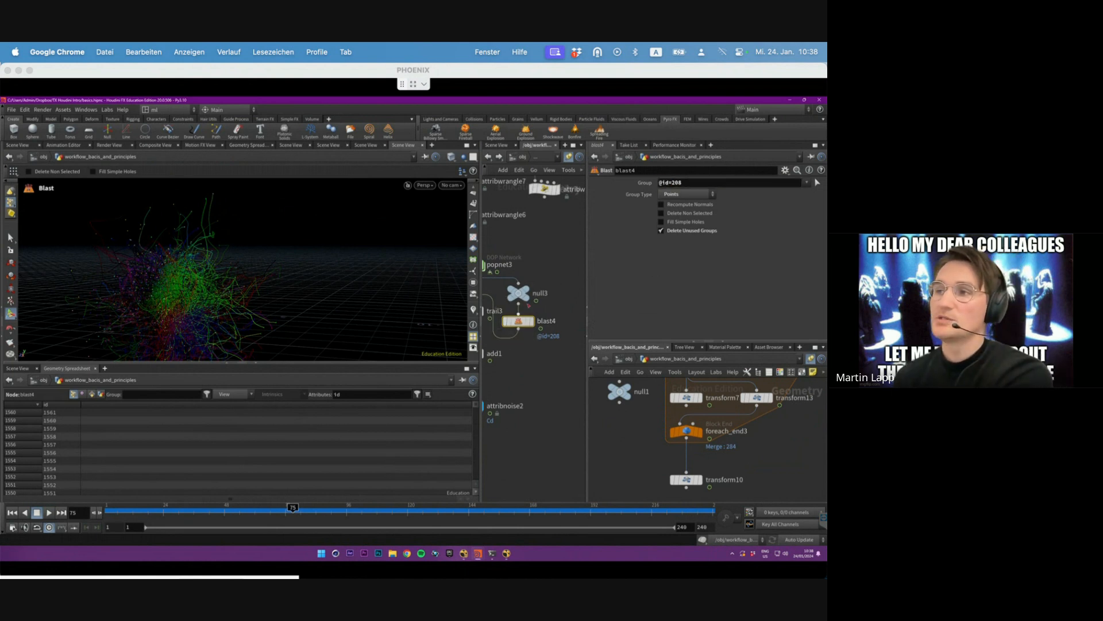
- Replace the id-based blast4 after null3 with a Blast that removes the outlying particle by its point number, 208
{"action": "key", "text": "Delete"}
{"action": "left_click_drag", "start_coordinate": [527, 300], "coordinate": [522, 301]}
{"action": "key", "text": "s"}
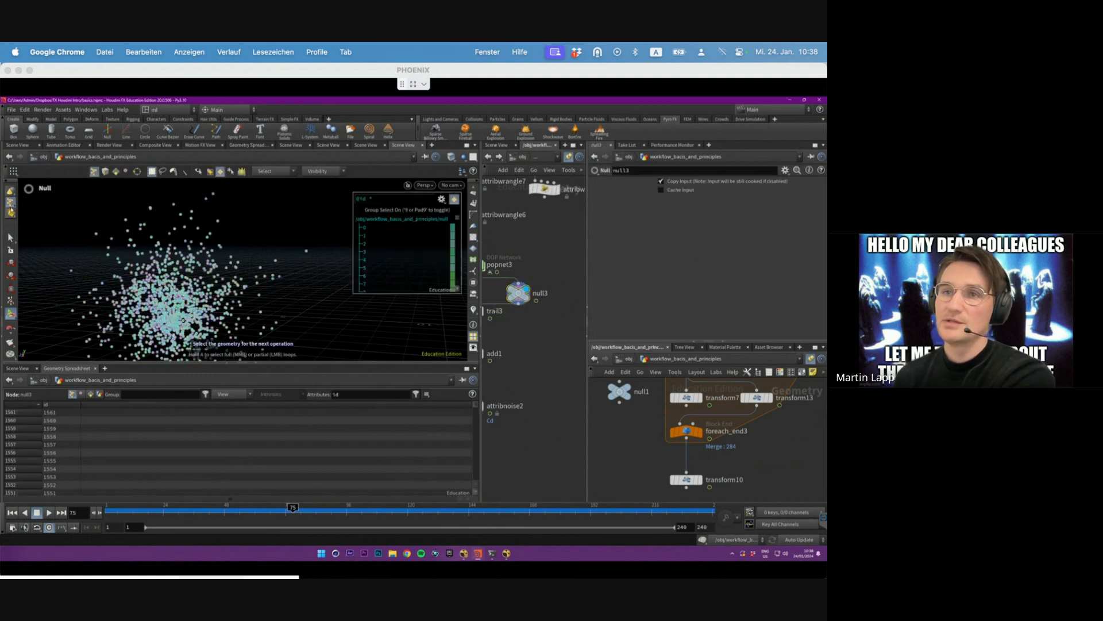
{"action": "left_click", "coordinate": [455, 199]}
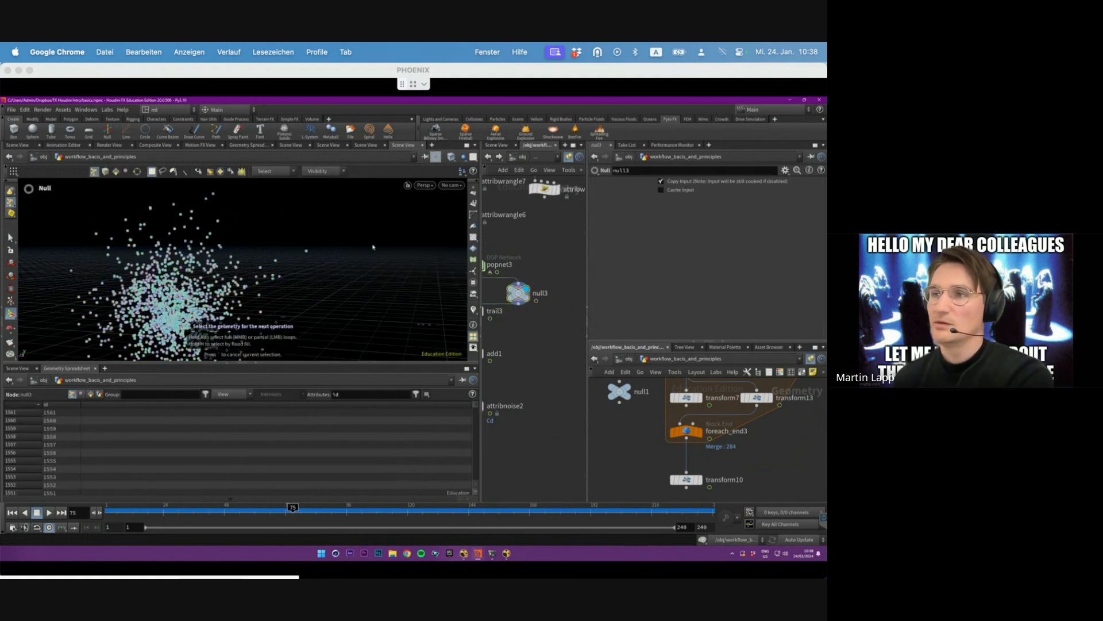
{"action": "left_click", "coordinate": [10, 237]}
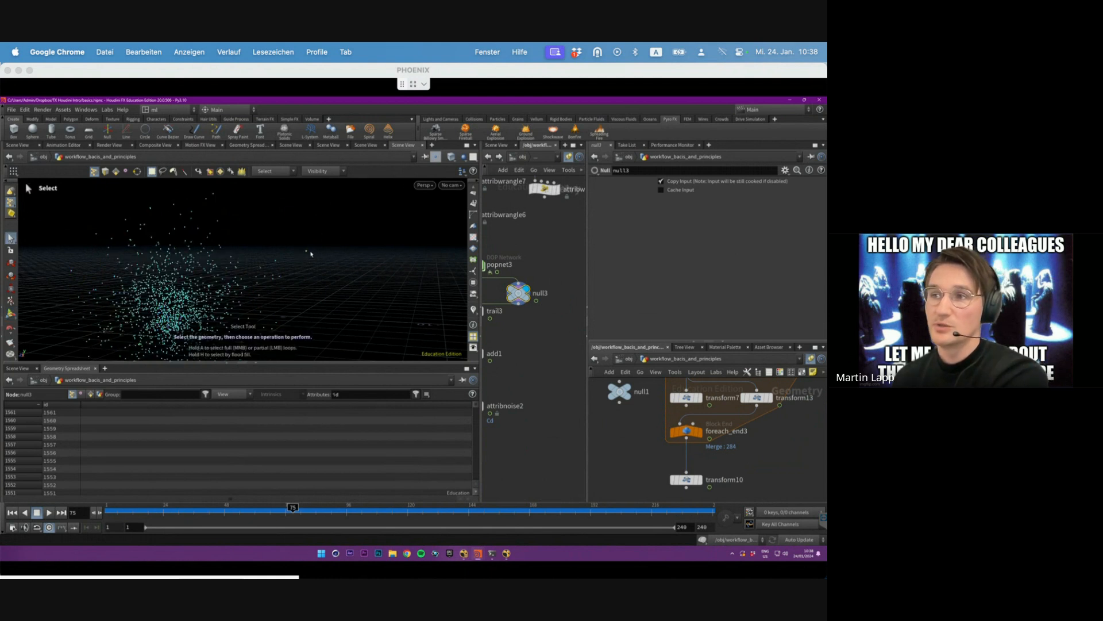
{"action": "key", "text": "Delete"}
{"action": "double_click", "coordinate": [694, 184]}
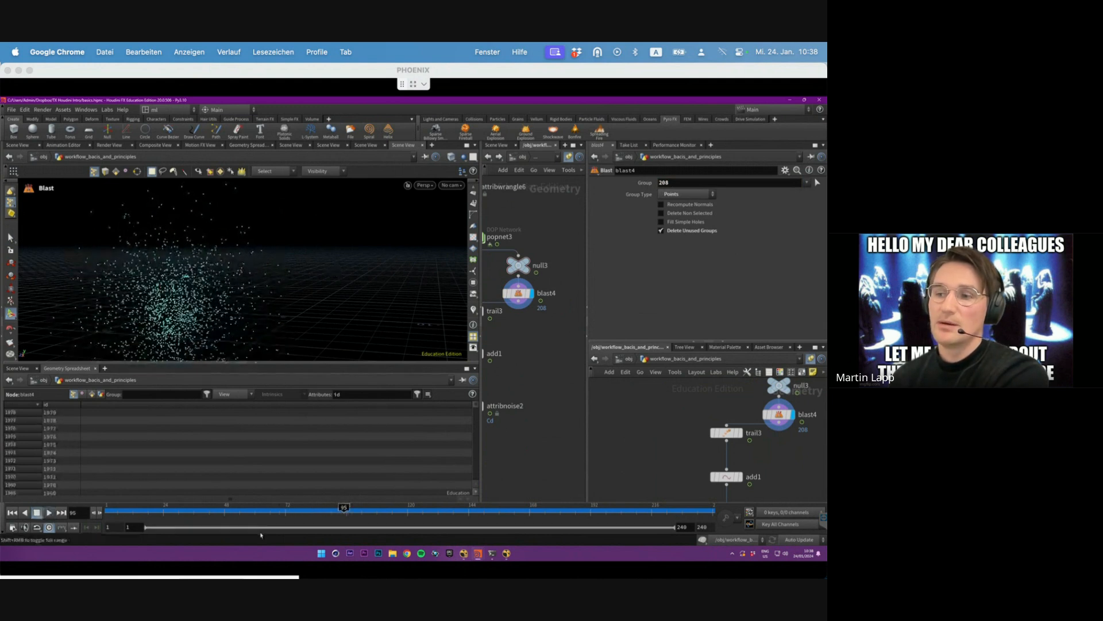
- Scrub the blasted particles back to frame 51 and sort the geometry spreadsheet by point number to compare it with id
{"action": "left_click", "coordinate": [254, 511]}
{"action": "left_click_drag", "start_coordinate": [255, 512], "coordinate": [231, 511]}
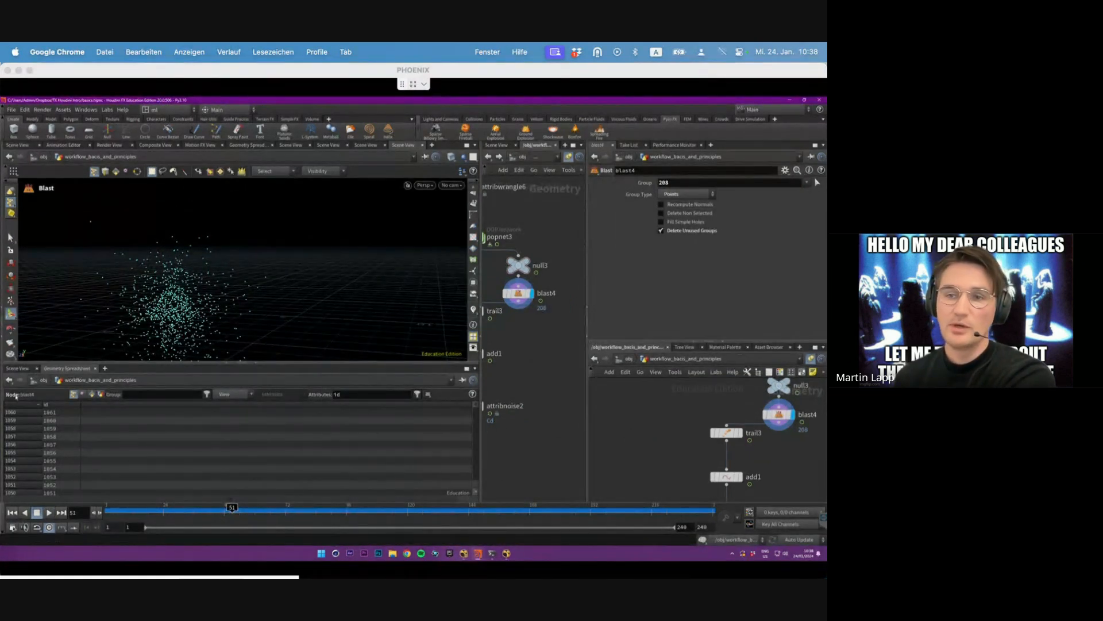
{"action": "left_click", "coordinate": [30, 405]}
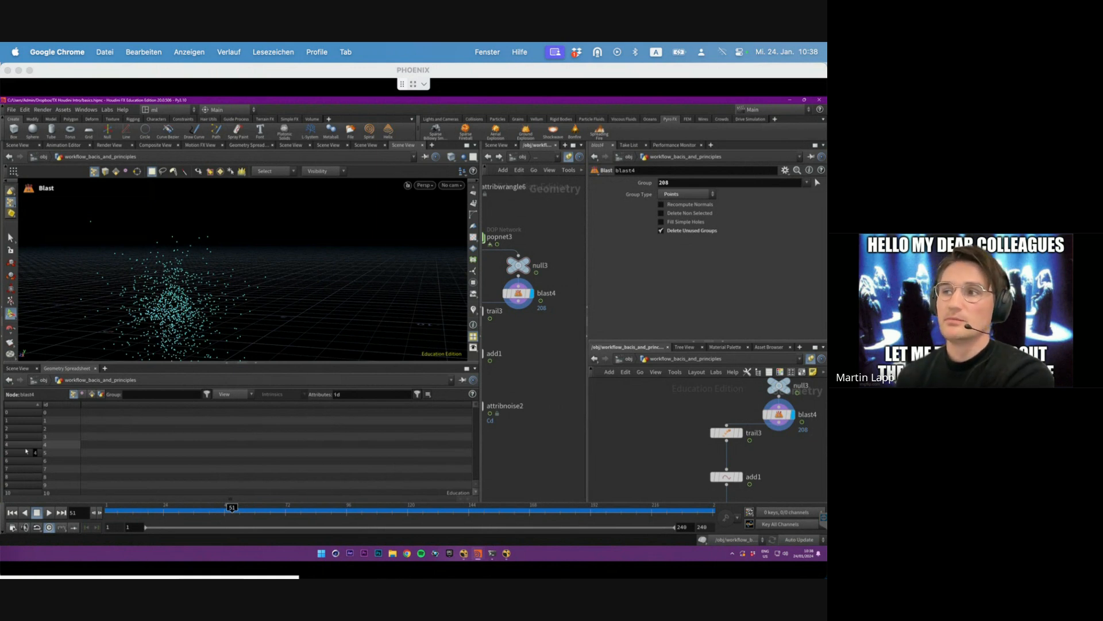
- Delete the null3 and blast4 nodes below popnet3
{"action": "left_click", "coordinate": [519, 293]}
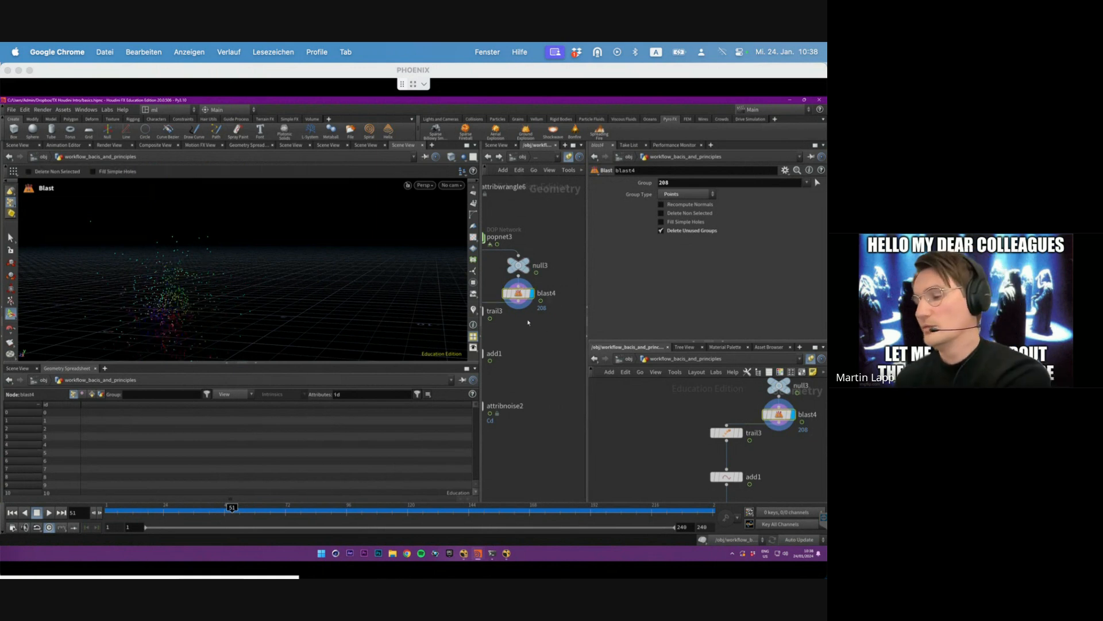
{"action": "middle_click_drag", "start_coordinate": [546, 308], "coordinate": [553, 310]}
{"action": "left_click_drag", "start_coordinate": [551, 315], "coordinate": [521, 265]}
{"action": "key", "text": "Delete"}
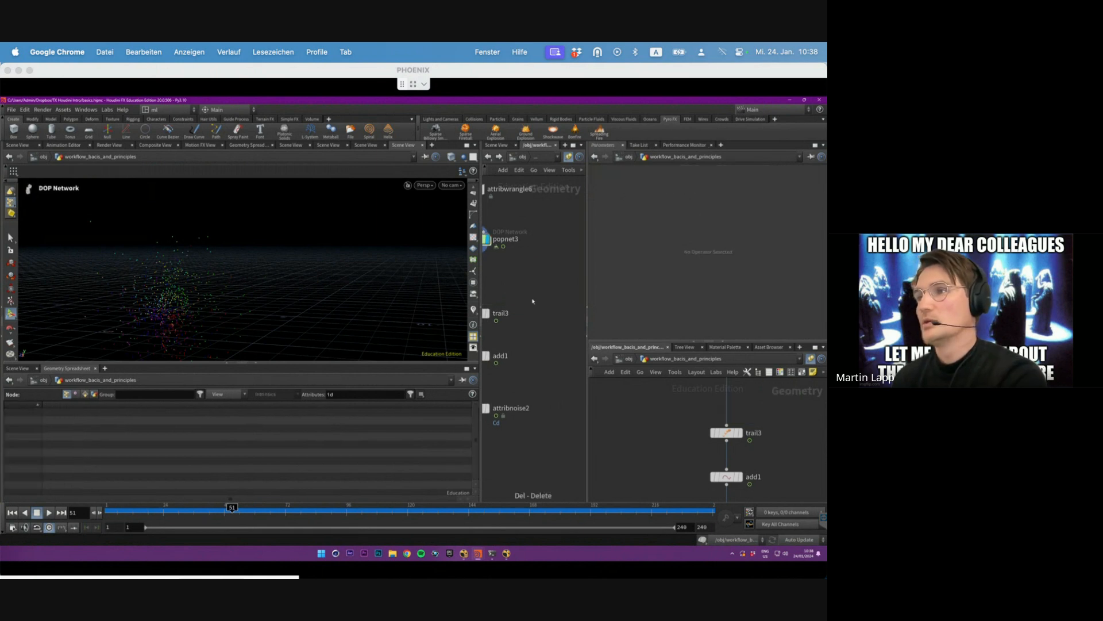
- Enlarge the network editor, display copytopoints2 in the solvers section, and play its animation from frame 1
{"action": "scroll", "coordinate": [535, 304], "scroll_direction": "down", "scroll_amount": 5}
{"action": "middle_click_drag", "start_coordinate": [538, 327], "coordinate": [526, 280]}
{"action": "scroll", "coordinate": [525, 280], "scroll_direction": "down", "scroll_amount": 3}
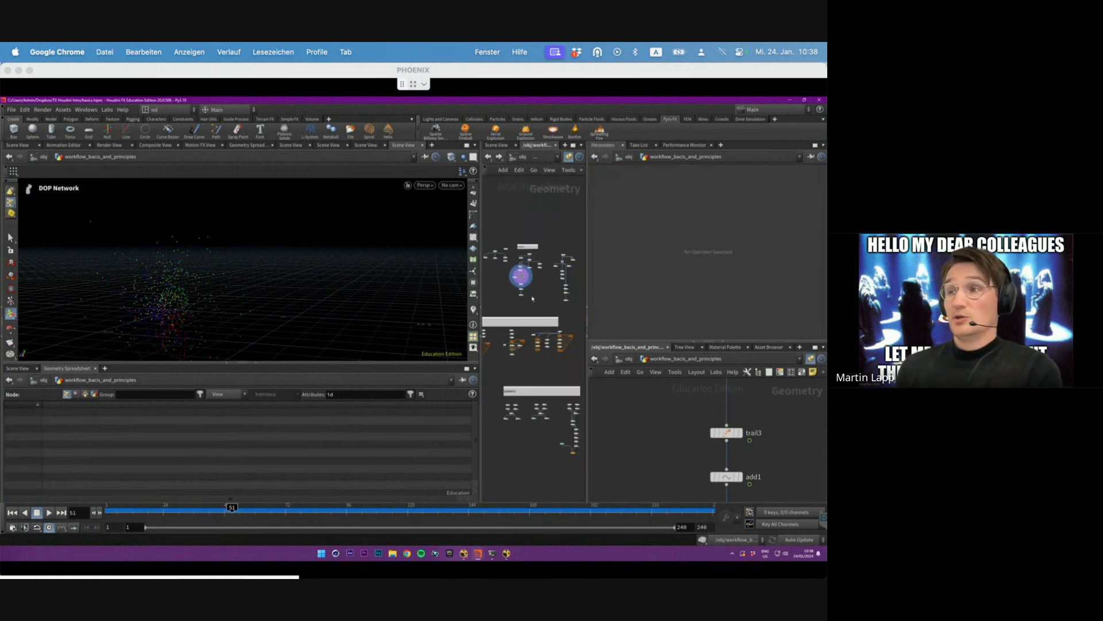
{"action": "left_click_drag", "start_coordinate": [480, 280], "coordinate": [230, 280]}
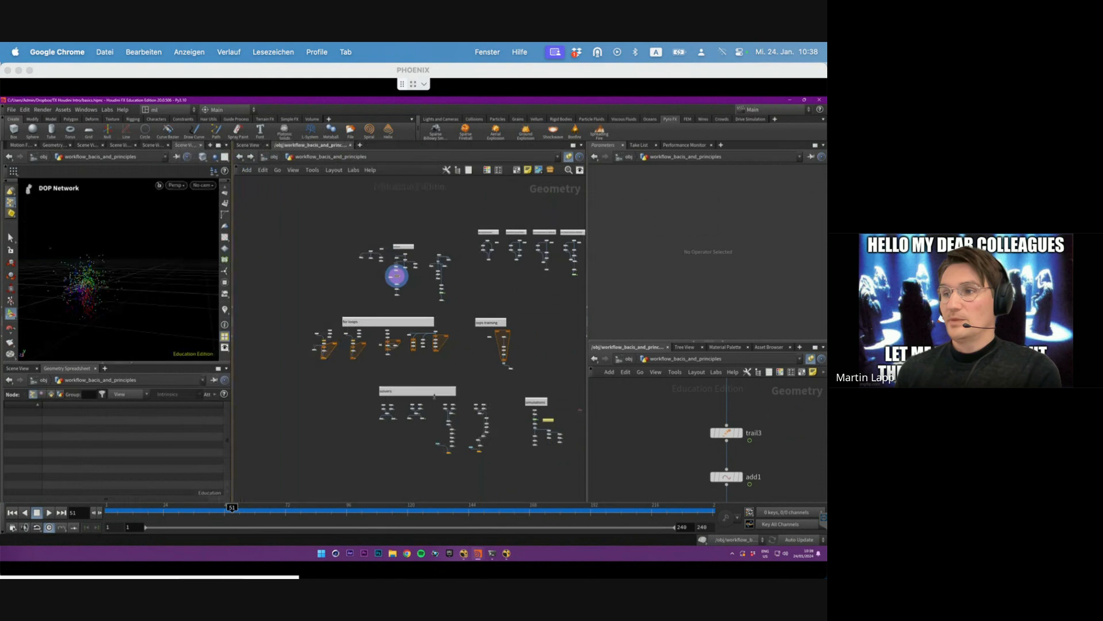
{"action": "middle_click_drag", "start_coordinate": [419, 370], "coordinate": [344, 355]}
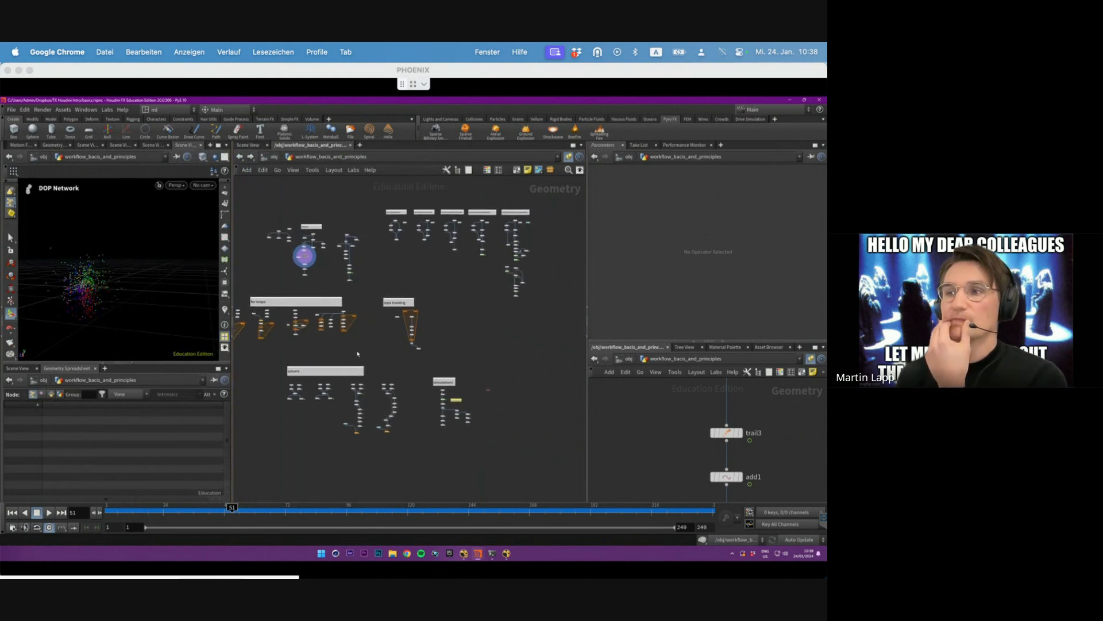
{"action": "scroll", "coordinate": [370, 411], "scroll_direction": "up", "scroll_amount": 10}
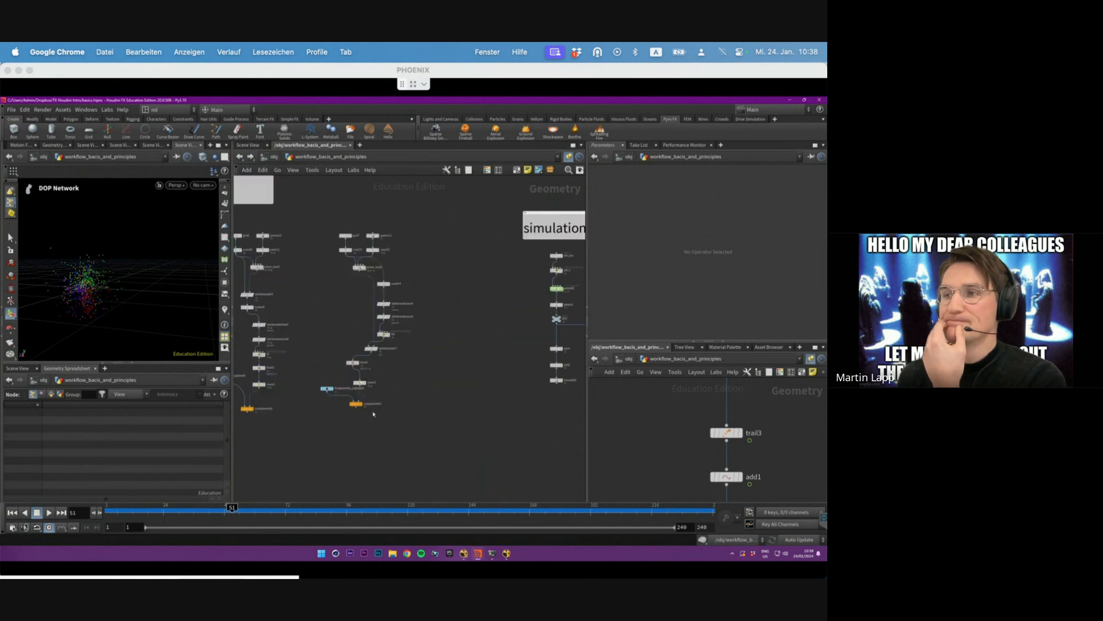
{"action": "left_click", "coordinate": [356, 404]}
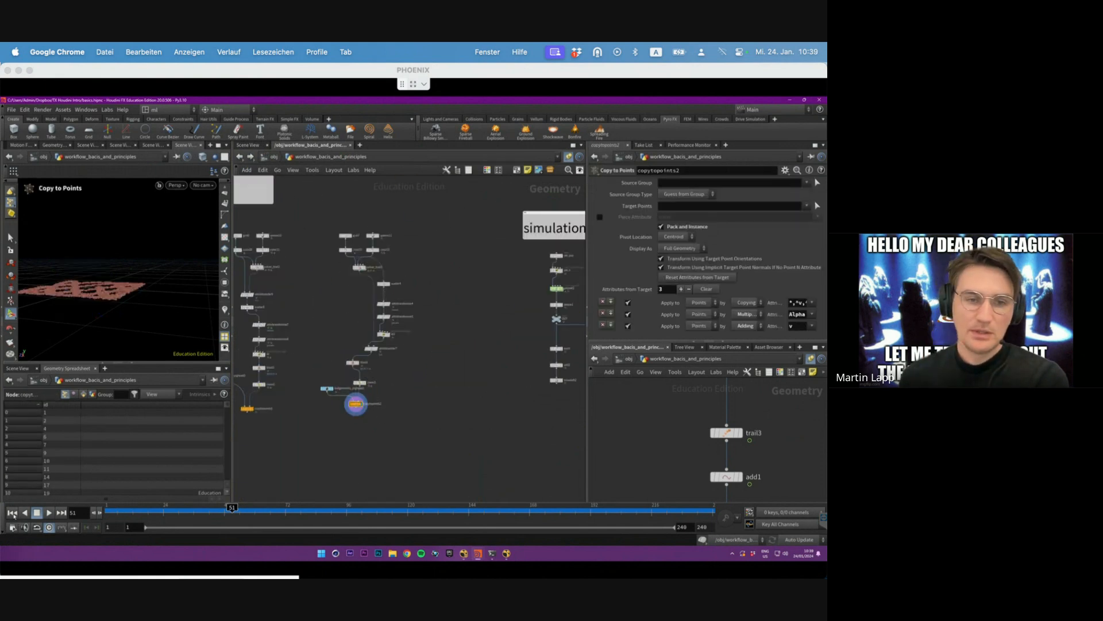
{"action": "left_click", "coordinate": [12, 513]}
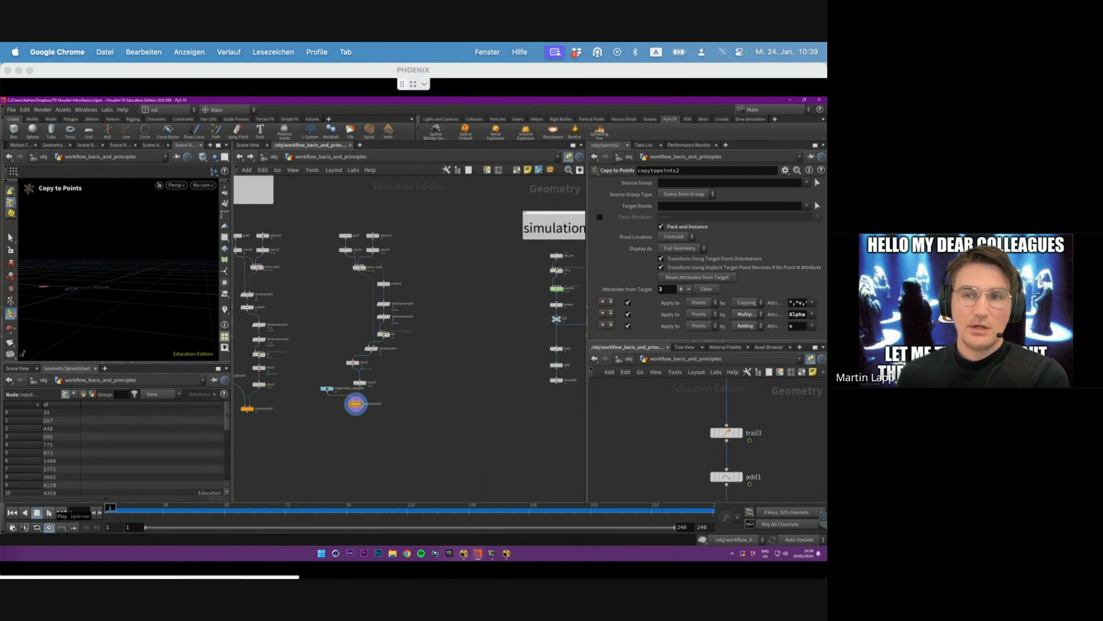
{"action": "left_click", "coordinate": [49, 514]}
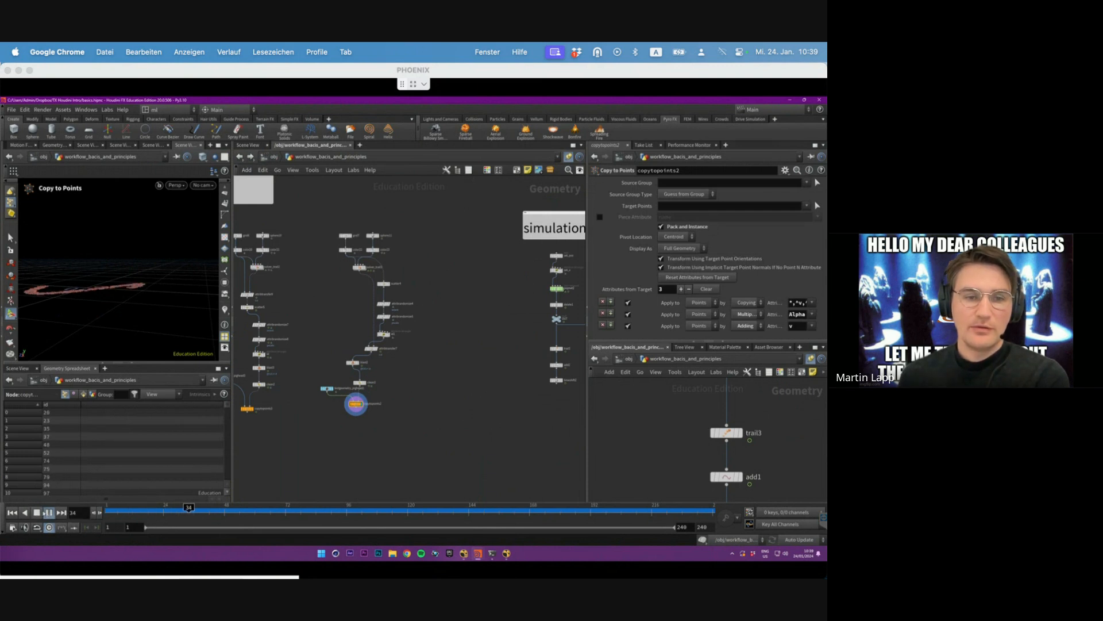
{"action": "left_click_drag", "start_coordinate": [200, 274], "coordinate": [159, 331], "text": "alt"}
- Examine the overview of all example networks in workflow_bacis_and_principles, briefly selecting every node
{"action": "scroll", "coordinate": [473, 320], "scroll_direction": "down", "scroll_amount": 3}
{"action": "scroll", "coordinate": [473, 320], "scroll_direction": "down", "scroll_amount": 3}
{"action": "middle_click_drag", "start_coordinate": [473, 320], "coordinate": [551, 438]}
{"action": "middle_click_drag", "start_coordinate": [358, 317], "coordinate": [512, 376]}
{"action": "middle_click_drag", "start_coordinate": [413, 370], "coordinate": [308, 400]}
{"action": "scroll", "coordinate": [322, 398], "scroll_direction": "down", "scroll_amount": 5}
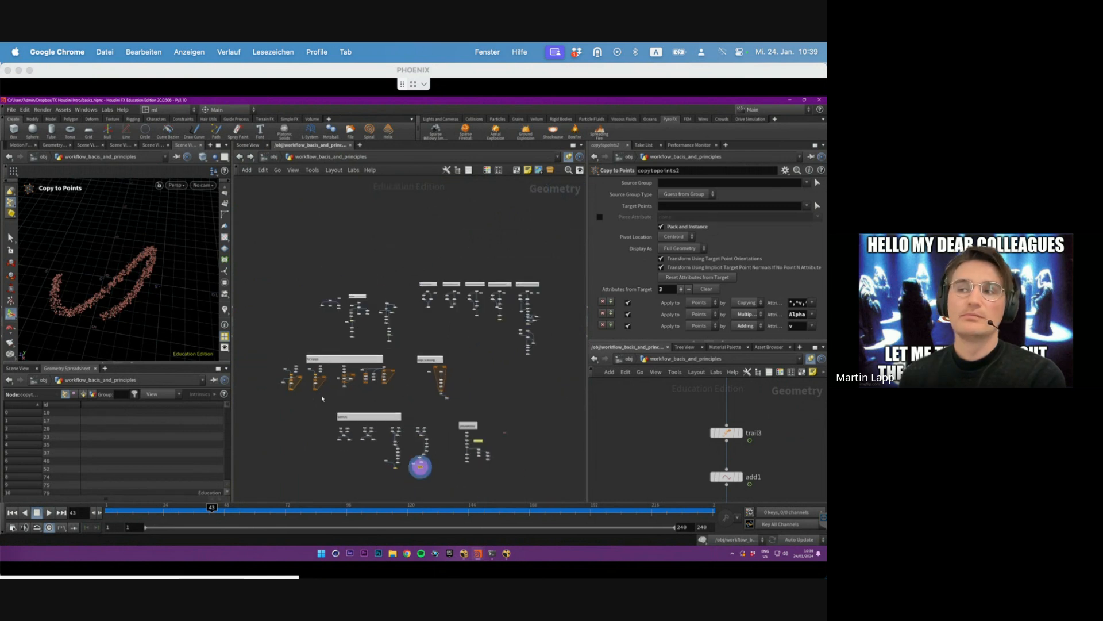
{"action": "left_click_drag", "start_coordinate": [262, 270], "coordinate": [583, 501]}
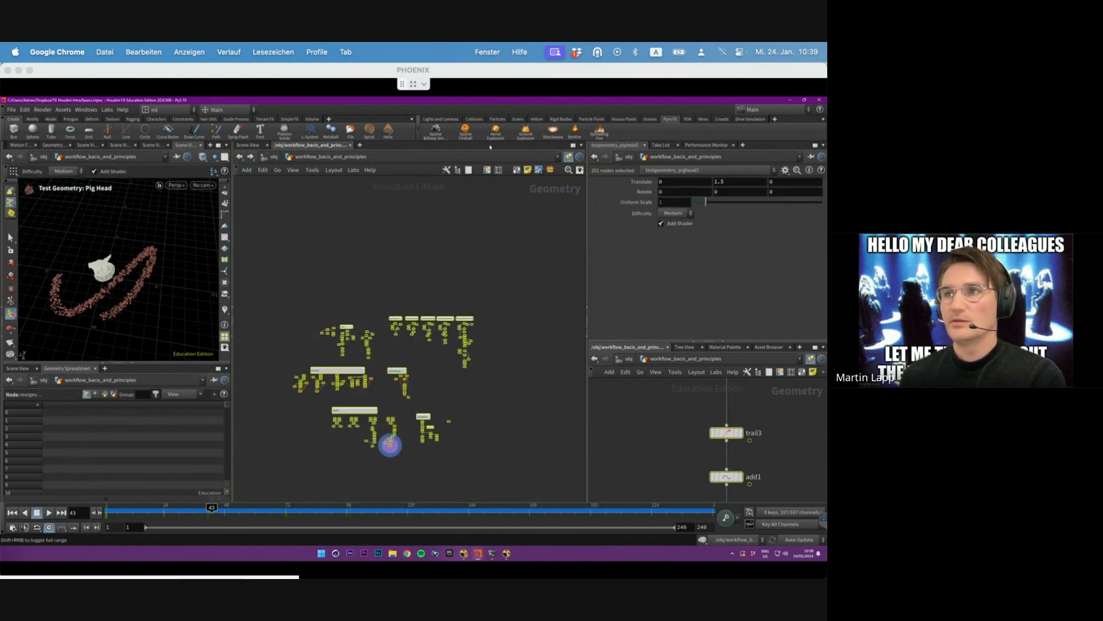
{"action": "left_click", "coordinate": [293, 351]}
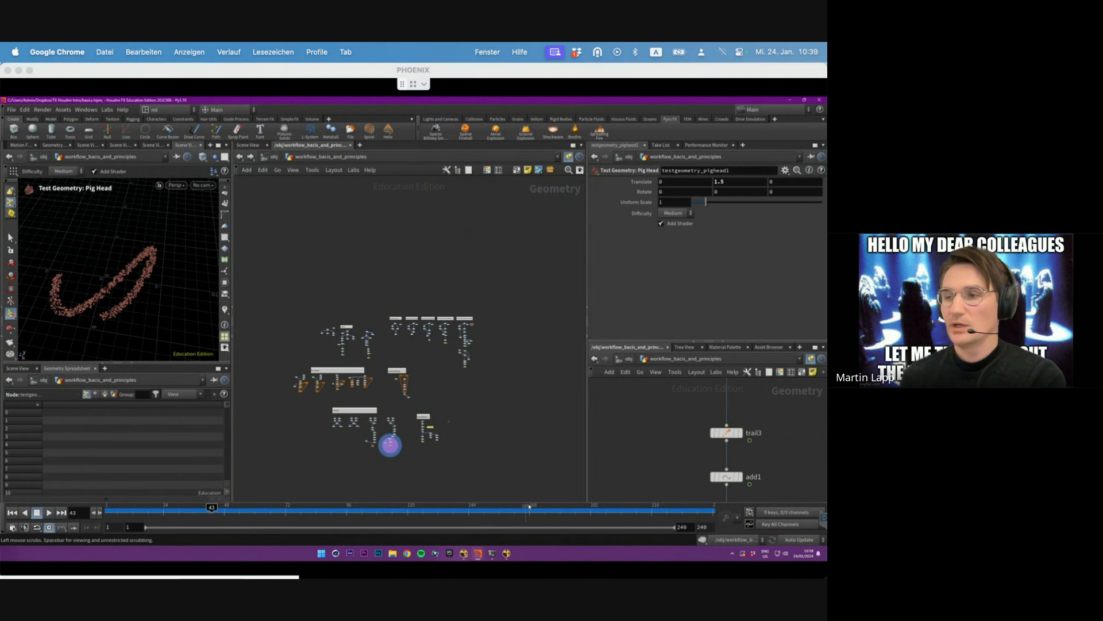
- Switch to QuickTime Player to show the effects in preview2.mov, and return to the remote Houdini session
{"action": "key", "text": "ctrl+Up"}
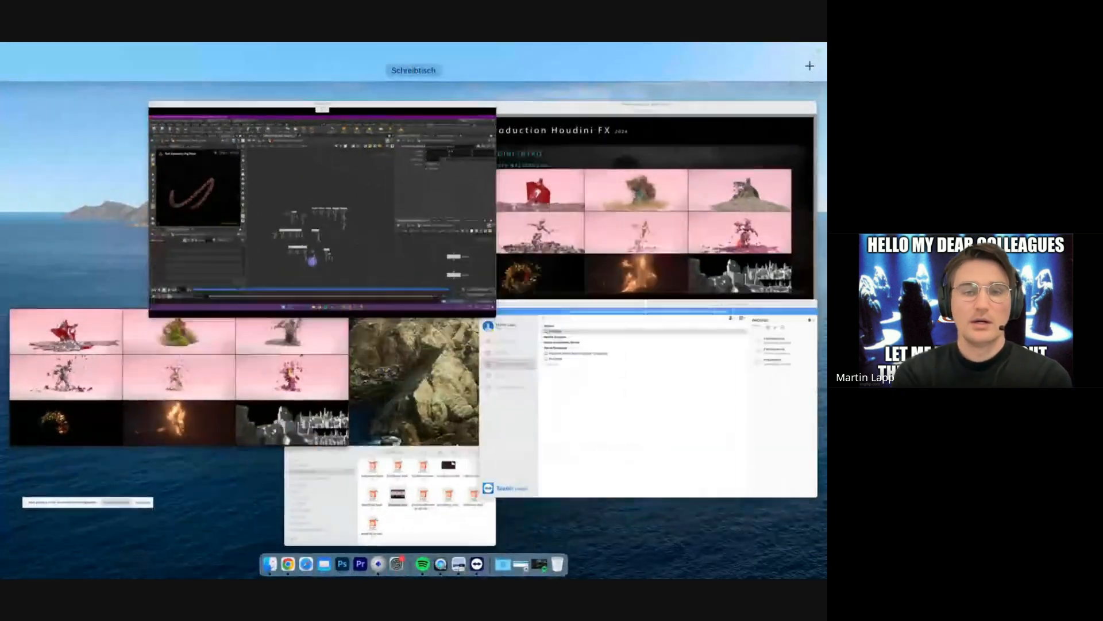
{"action": "left_click", "coordinate": [249, 376]}
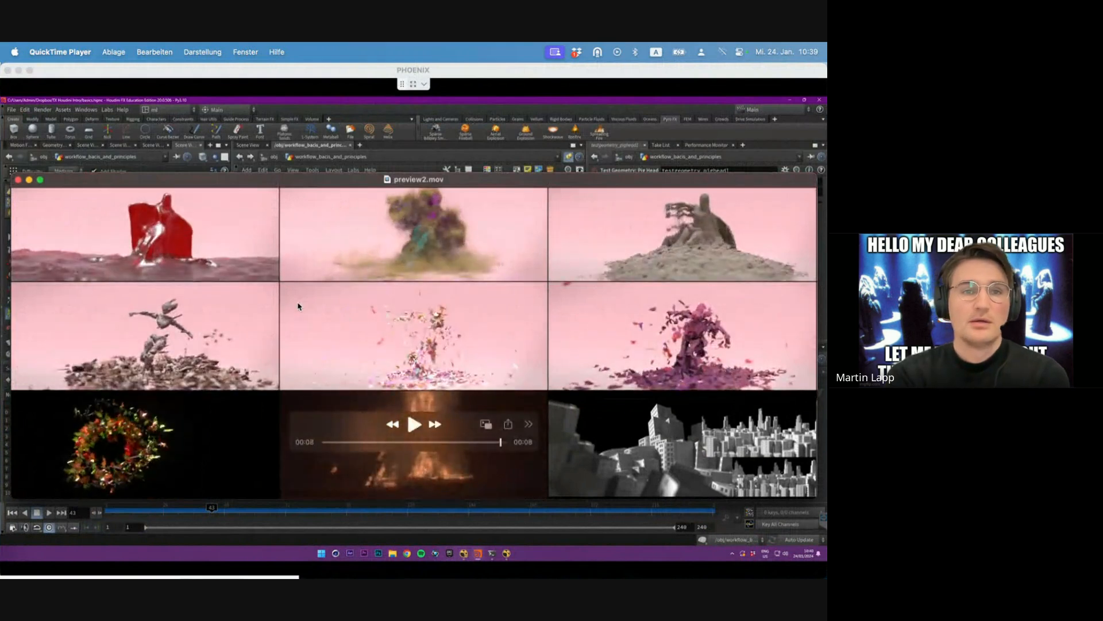
{"action": "left_click", "coordinate": [332, 76]}
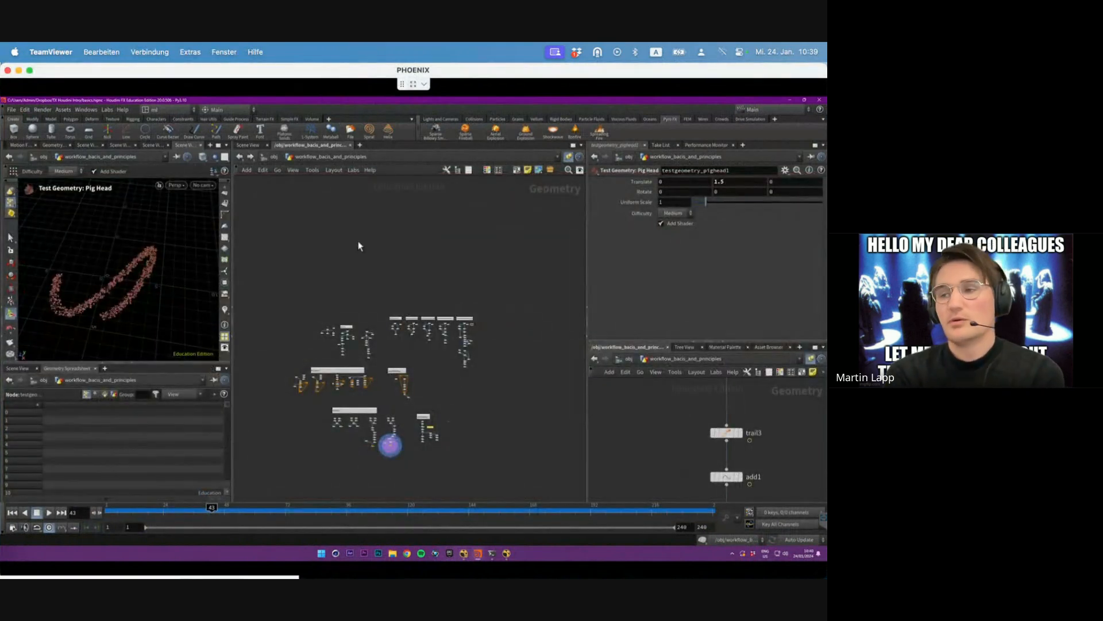
- Display the grid5 node of the first for loops example in an enlarged viewport
{"action": "scroll", "coordinate": [268, 389], "scroll_direction": "up", "scroll_amount": 10}
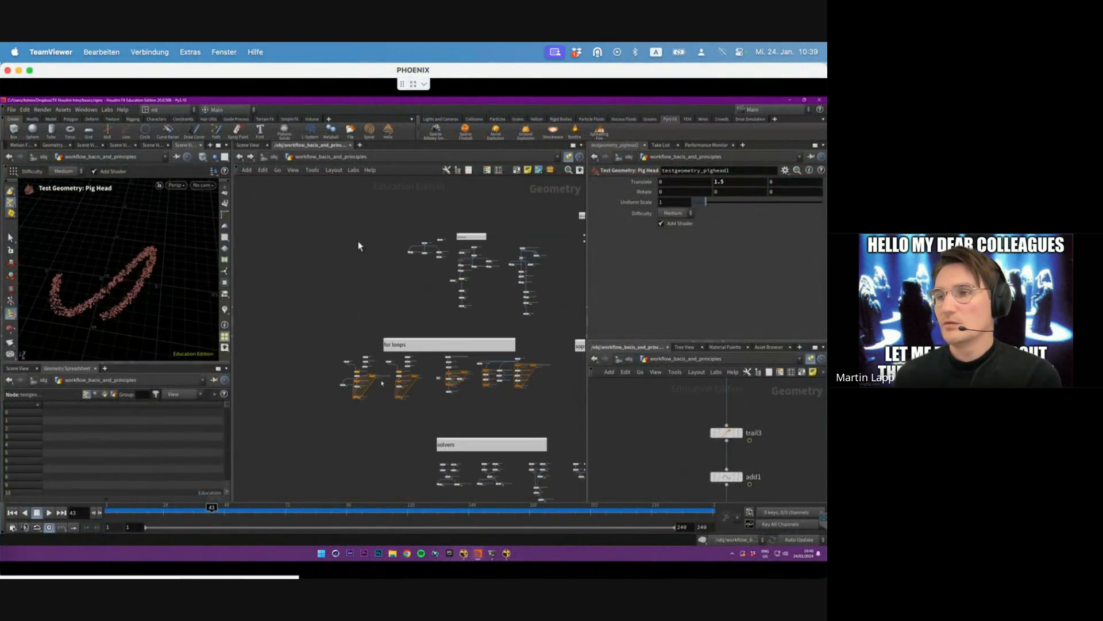
{"action": "scroll", "coordinate": [359, 246], "scroll_direction": "up", "scroll_amount": 3}
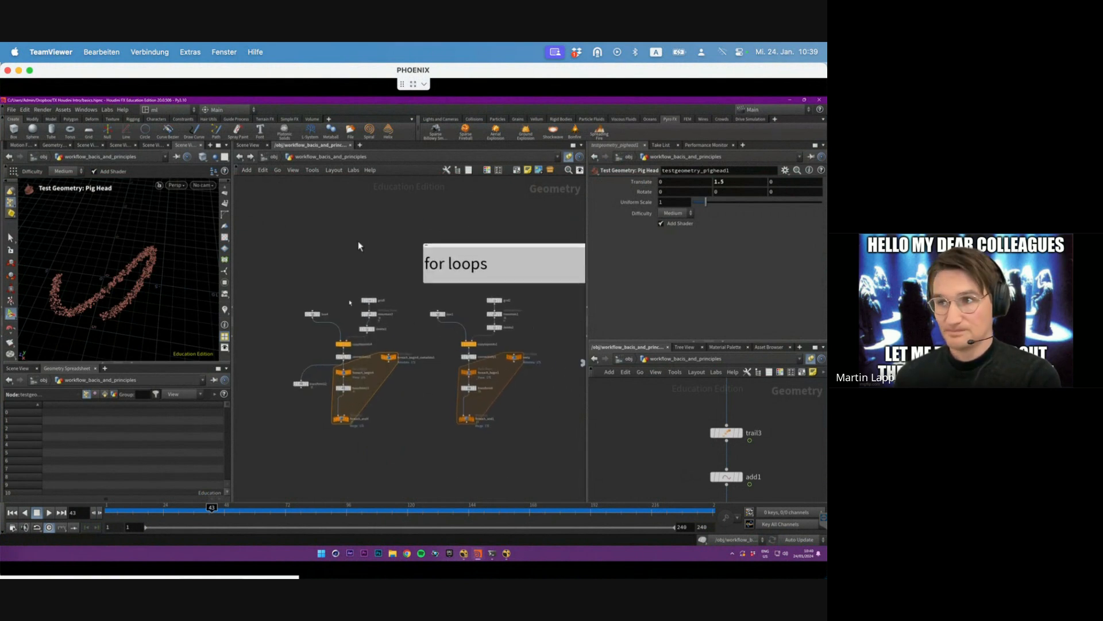
{"action": "left_click", "coordinate": [369, 300]}
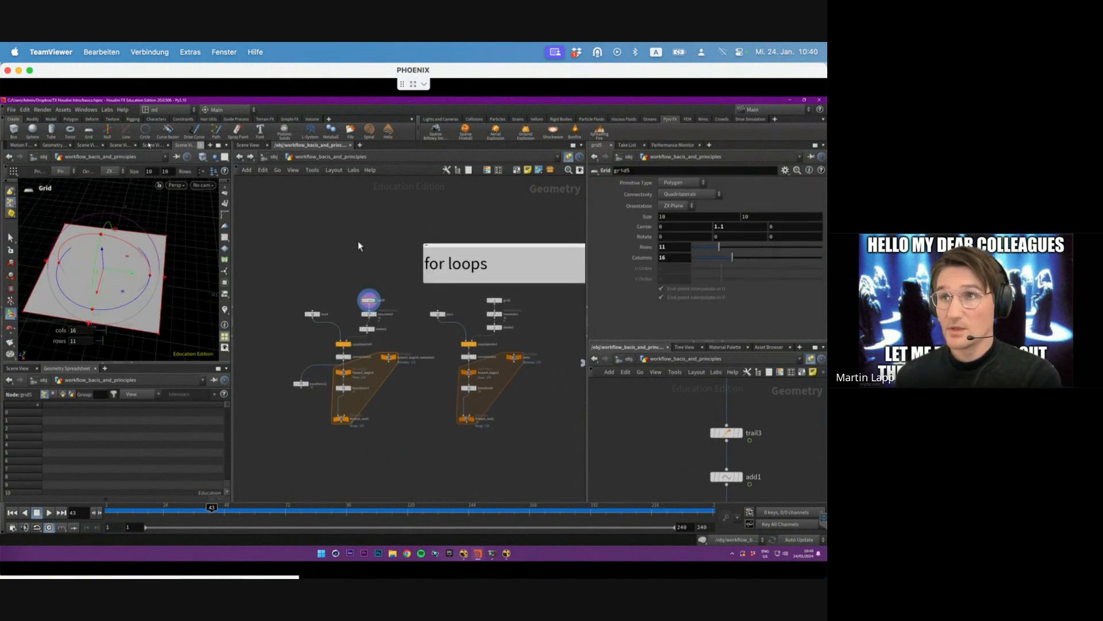
{"action": "left_click_drag", "start_coordinate": [232, 220], "coordinate": [379, 220]}
{"action": "key", "text": "Escape"}
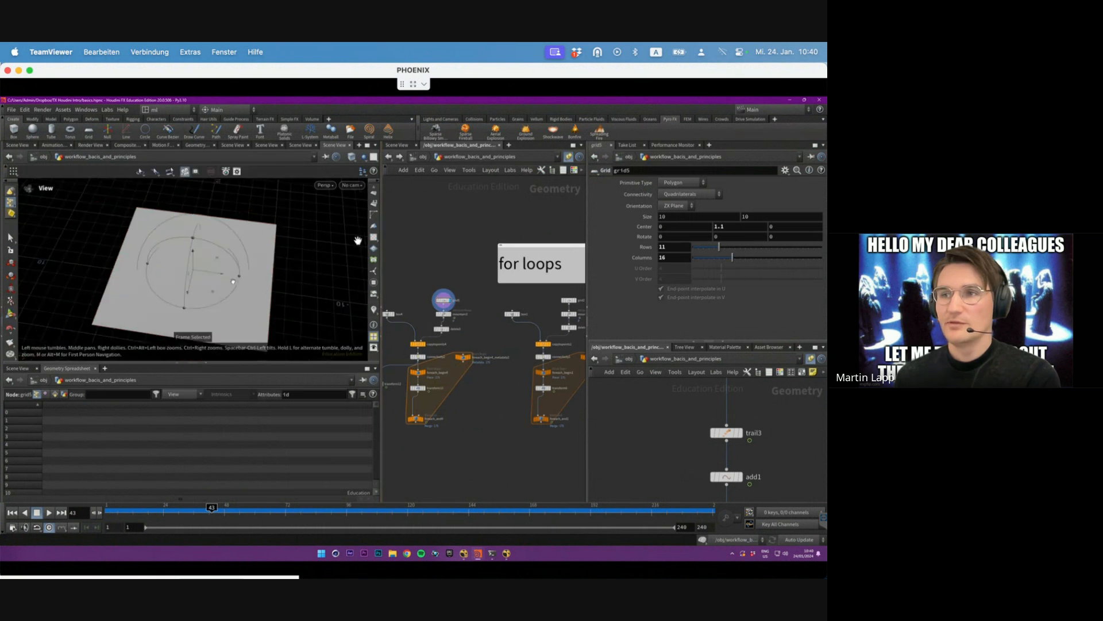
{"action": "scroll", "coordinate": [456, 321], "scroll_direction": "down", "scroll_amount": 4}
{"action": "scroll", "coordinate": [456, 321], "scroll_direction": "up", "scroll_amount": 5}
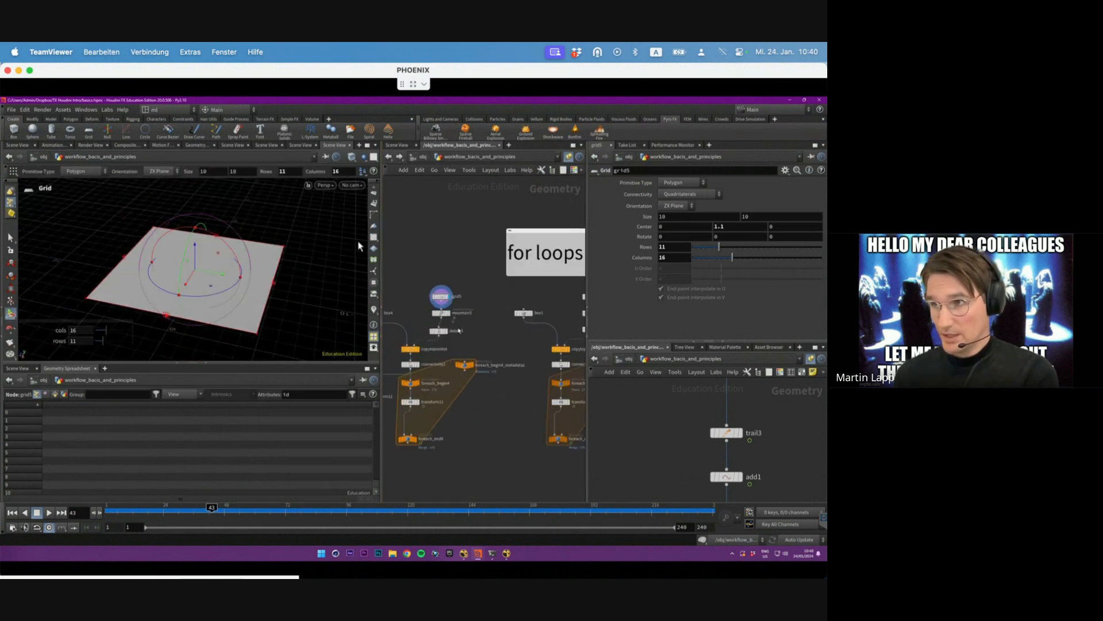
- Display mountain3 below the grid and inspect the noise-displaced surface up close
{"action": "left_click", "coordinate": [457, 331]}
{"action": "left_click", "coordinate": [441, 314]}
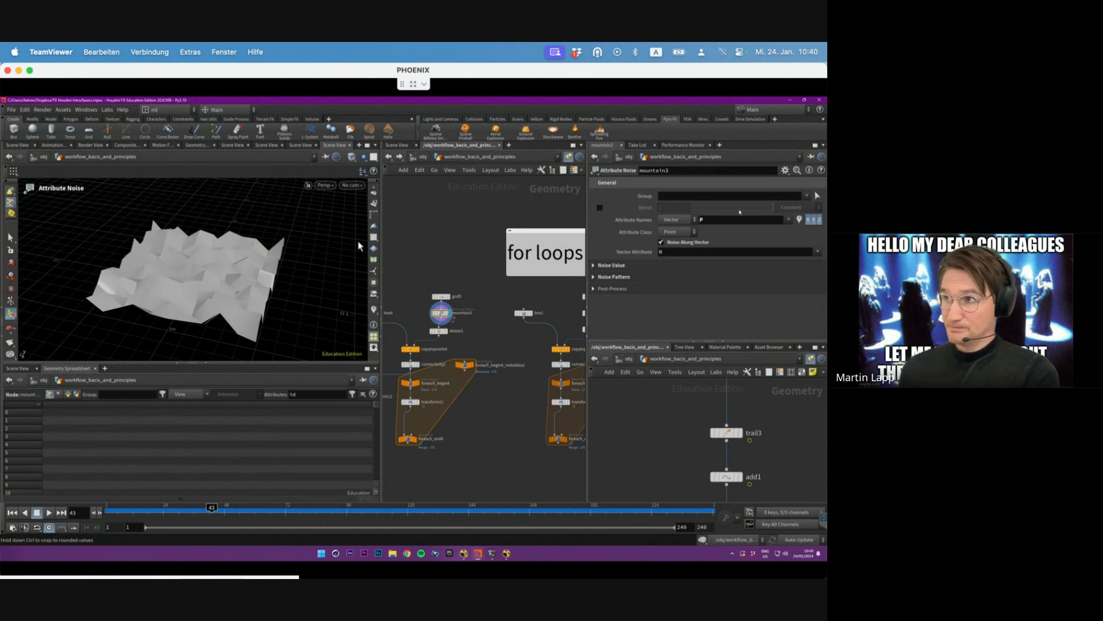
{"action": "middle_click_drag", "start_coordinate": [470, 299], "coordinate": [480, 280]}
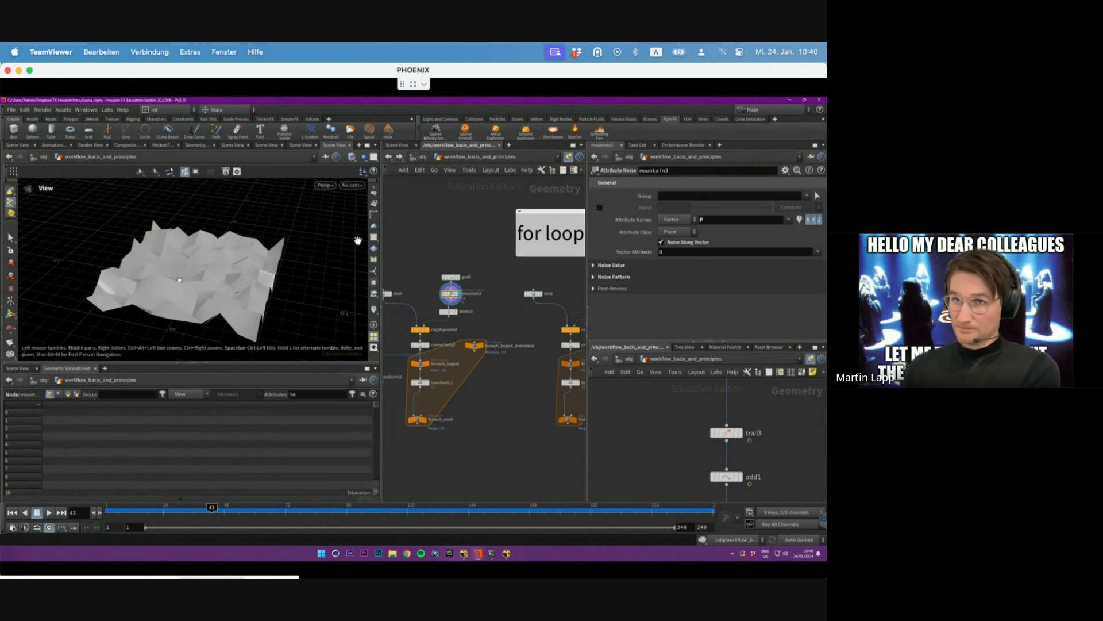
{"action": "right_click_drag", "start_coordinate": [140, 269], "coordinate": [184, 281], "text": "alt"}
{"action": "left_click_drag", "start_coordinate": [184, 282], "coordinate": [185, 264], "text": "alt"}
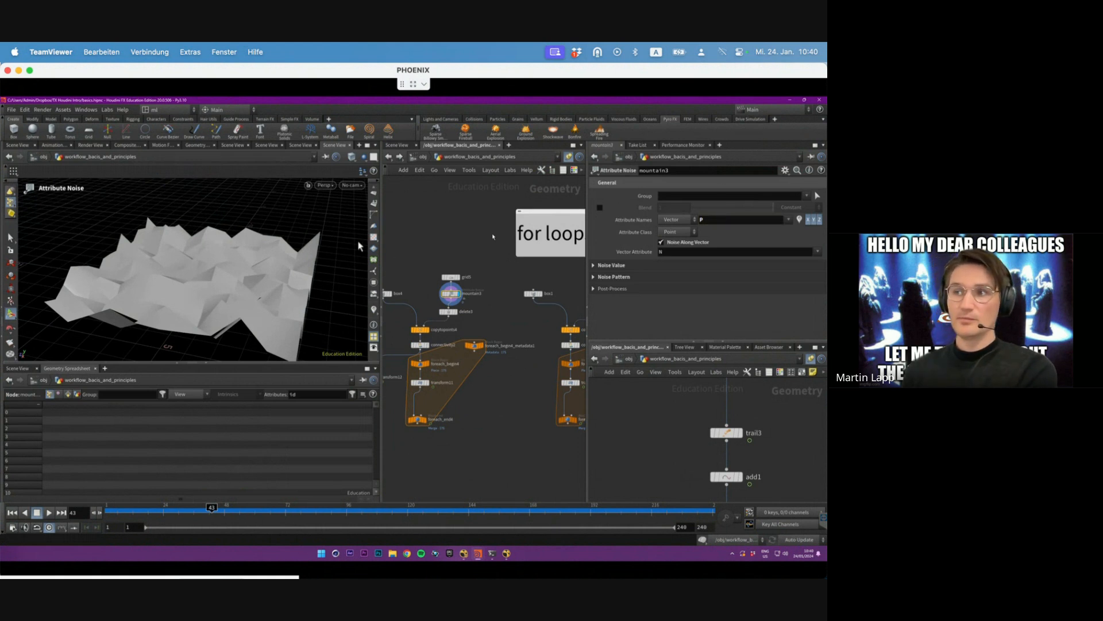
- Display delete3 below mountain3 and inspect the remaining points of the grid
{"action": "scroll", "coordinate": [476, 324], "scroll_direction": "up", "scroll_amount": 3}
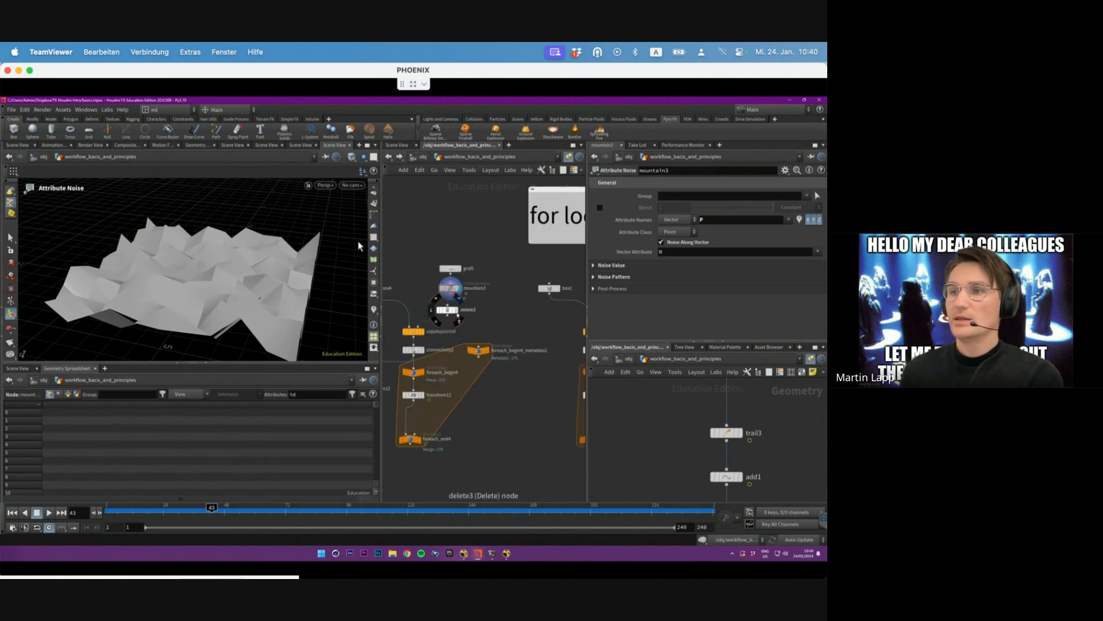
{"action": "left_click", "coordinate": [457, 309]}
{"action": "left_click", "coordinate": [448, 309]}
{"action": "left_click_drag", "start_coordinate": [447, 310], "coordinate": [451, 308]}
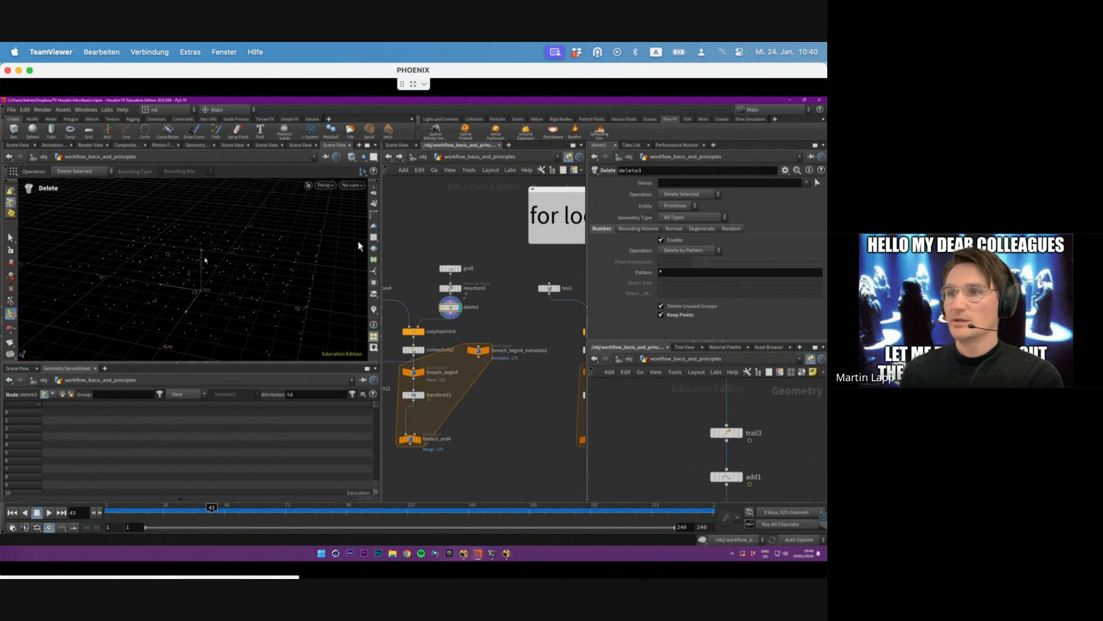
{"action": "left_click_drag", "start_coordinate": [211, 287], "coordinate": [236, 278], "text": "alt"}
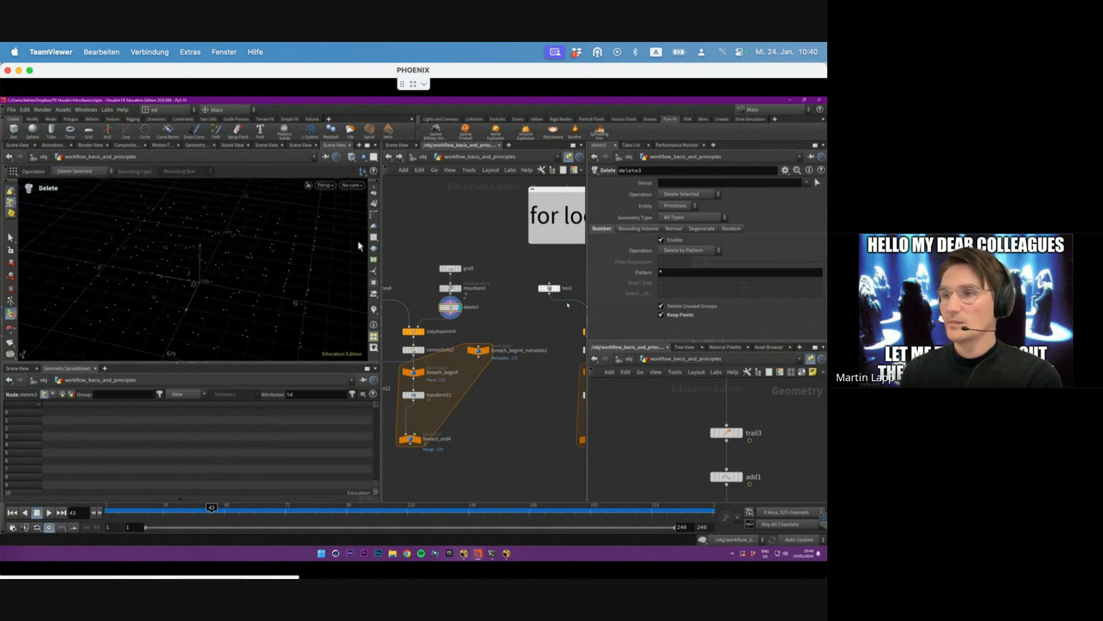
- Display the box4 source node beside the grid branch of the for loops example
{"action": "middle_click_drag", "start_coordinate": [506, 319], "coordinate": [550, 296]}
{"action": "key", "text": "Escape"}
{"action": "mouse_move", "coordinate": [230, 252]}
{"action": "left_mouse_down"}
{"action": "mouse_move", "coordinate": [237, 229]}
{"action": "mouse_move", "coordinate": [250, 245]}
{"action": "left_mouse_up"}
{"action": "left_click", "coordinate": [412, 264]}
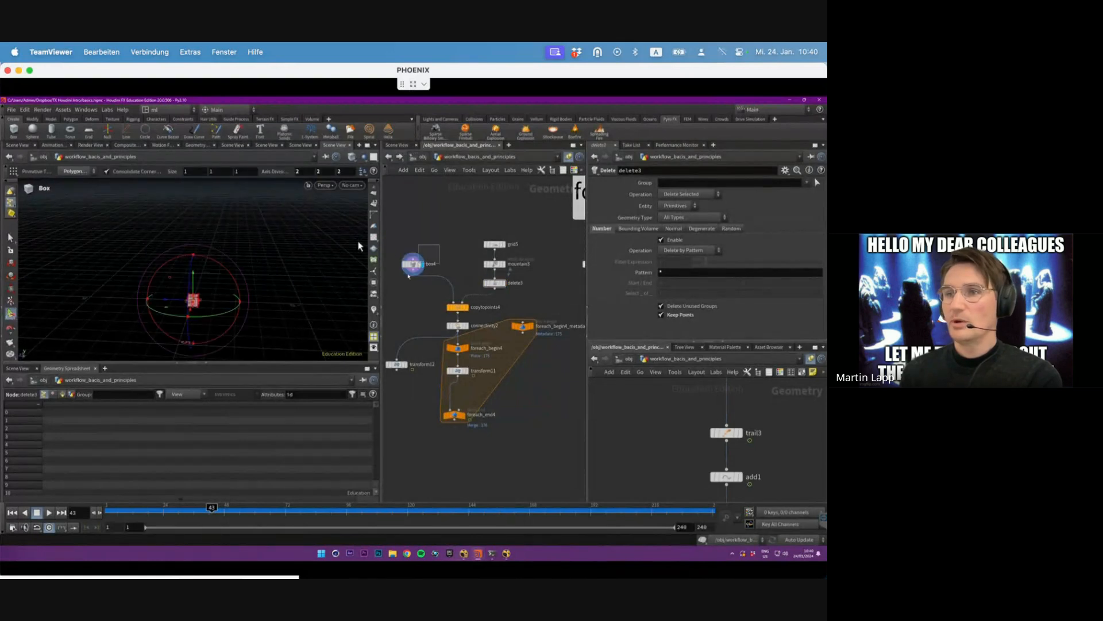
- Display copytopoints4, turn on shaded viewport lighting for the copied cubes, and go to frame 34
{"action": "left_click", "coordinate": [457, 307]}
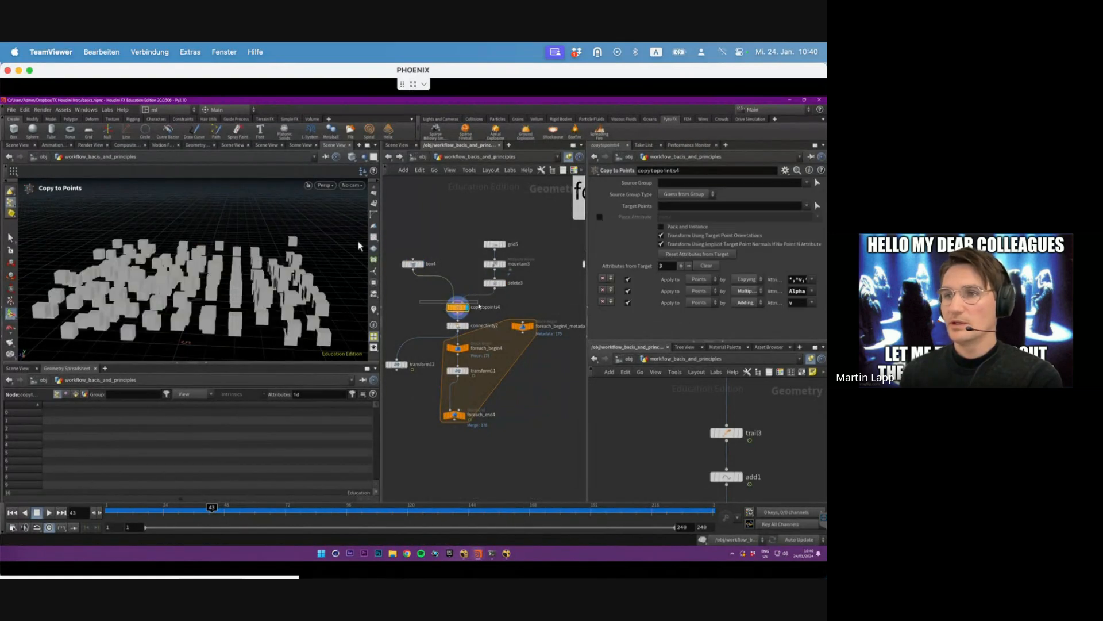
{"action": "key", "text": "Return"}
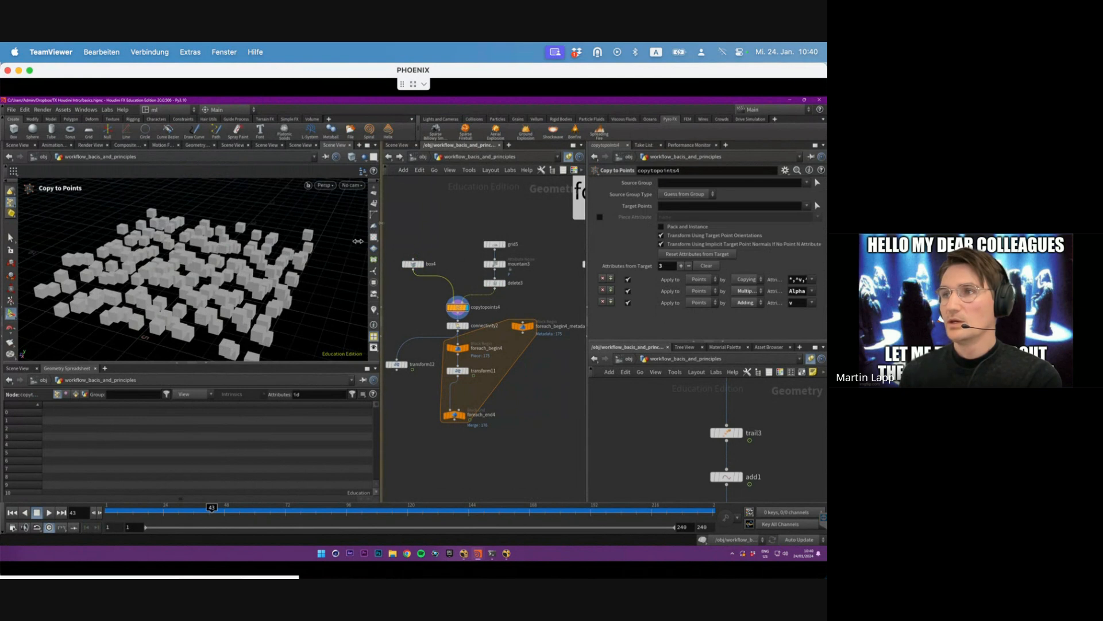
{"action": "scroll", "coordinate": [376, 230], "scroll_direction": "up", "scroll_amount": 5}
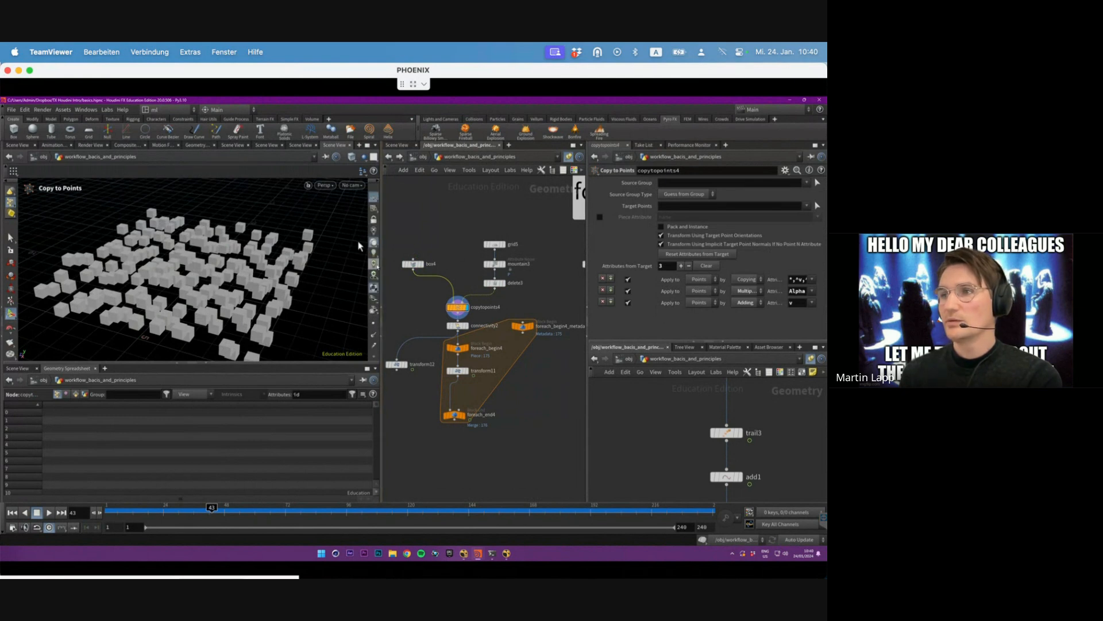
{"action": "left_click", "coordinate": [374, 276]}
{"action": "left_click_drag", "start_coordinate": [262, 290], "coordinate": [255, 286], "text": "alt"}
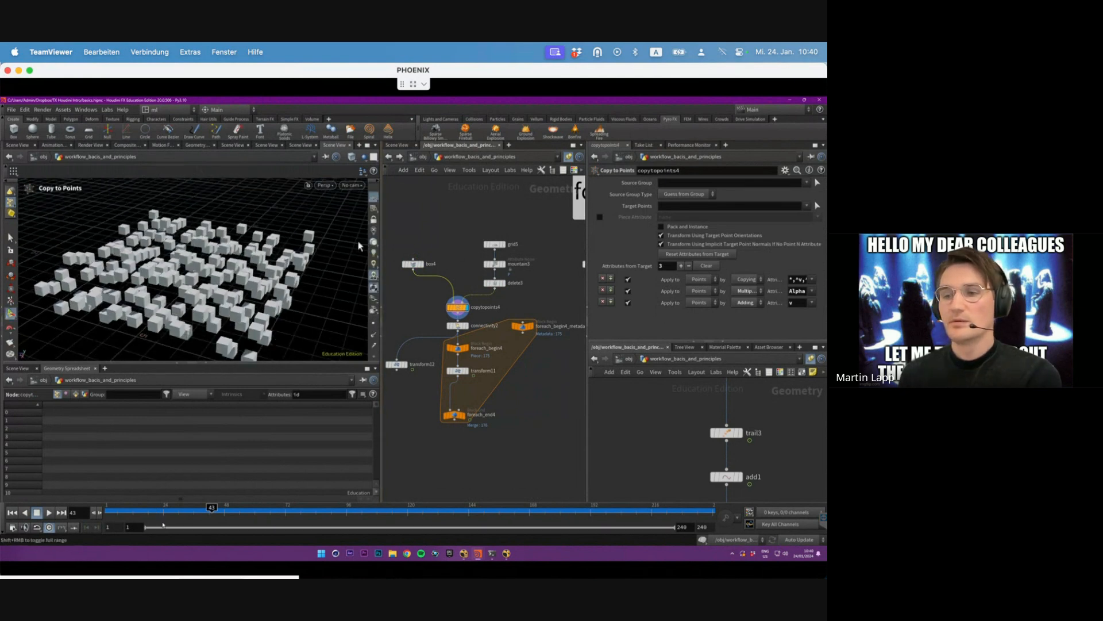
{"action": "left_click_drag", "start_coordinate": [138, 512], "coordinate": [75, 516]}
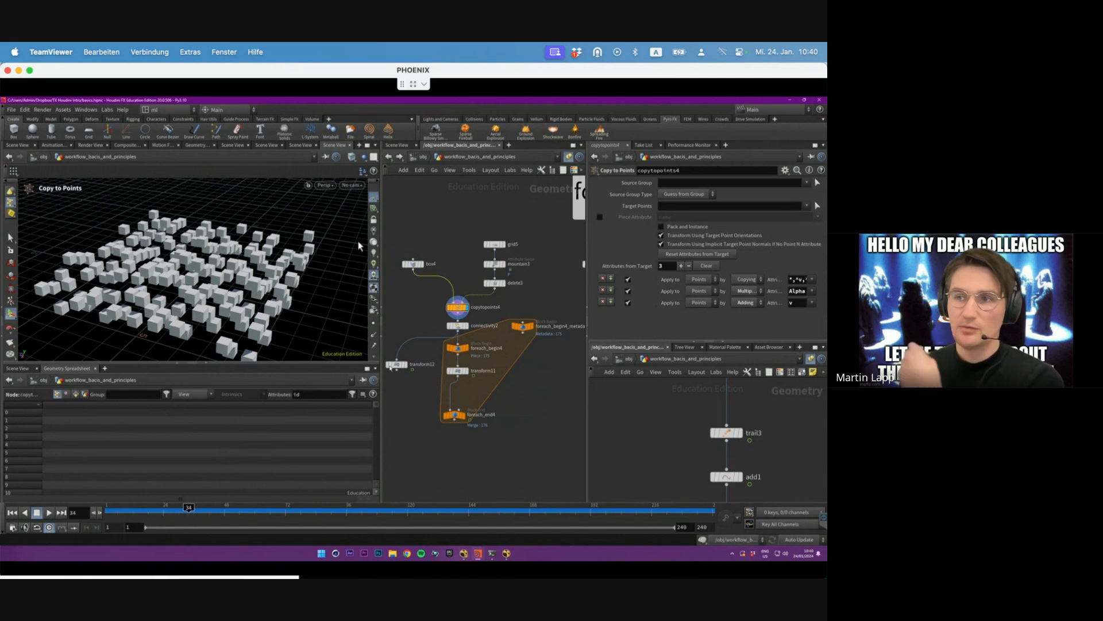
- Move the source nodes and copytopoints4 up together, then place connectivity2 just below copytopoints4 and display it
{"action": "left_click_drag", "start_coordinate": [514, 217], "coordinate": [453, 285]}
{"action": "left_click", "coordinate": [409, 241]}
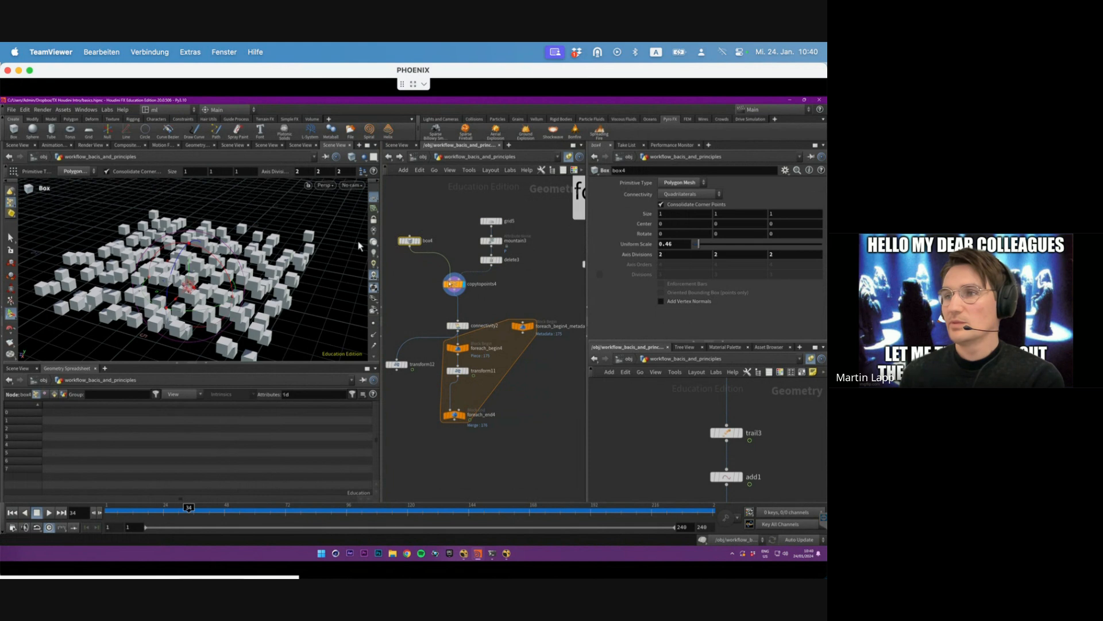
{"action": "middle_click_drag", "start_coordinate": [510, 288], "coordinate": [519, 245]}
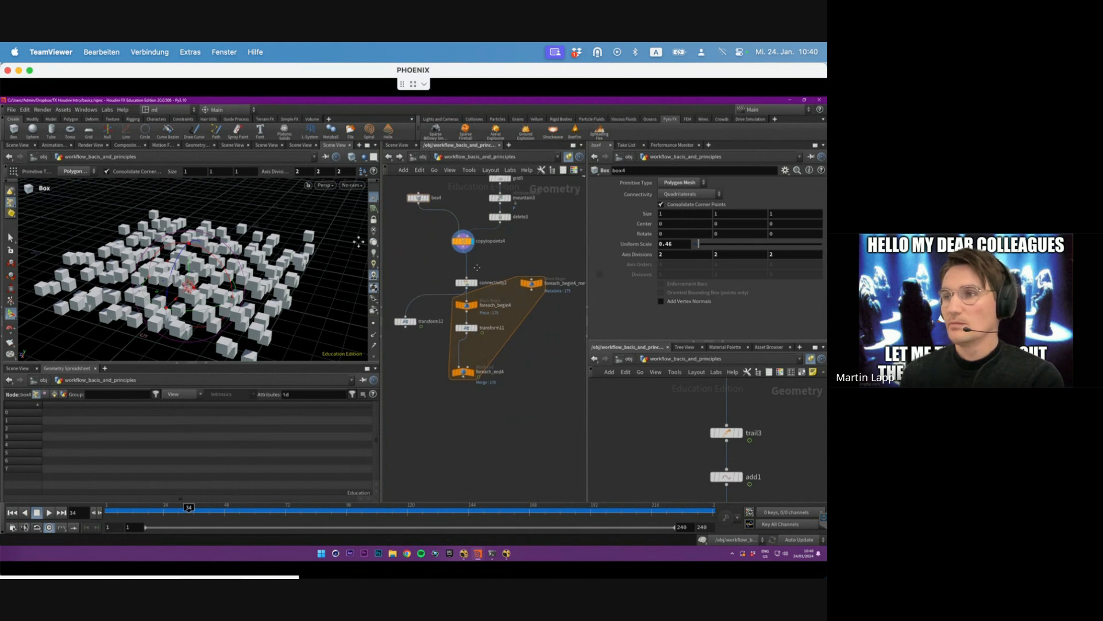
{"action": "mouse_move", "coordinate": [466, 282]}
{"action": "left_mouse_down"}
{"action": "mouse_move", "coordinate": [463, 265]}
{"action": "mouse_move", "coordinate": [456, 273]}
{"action": "left_mouse_up"}
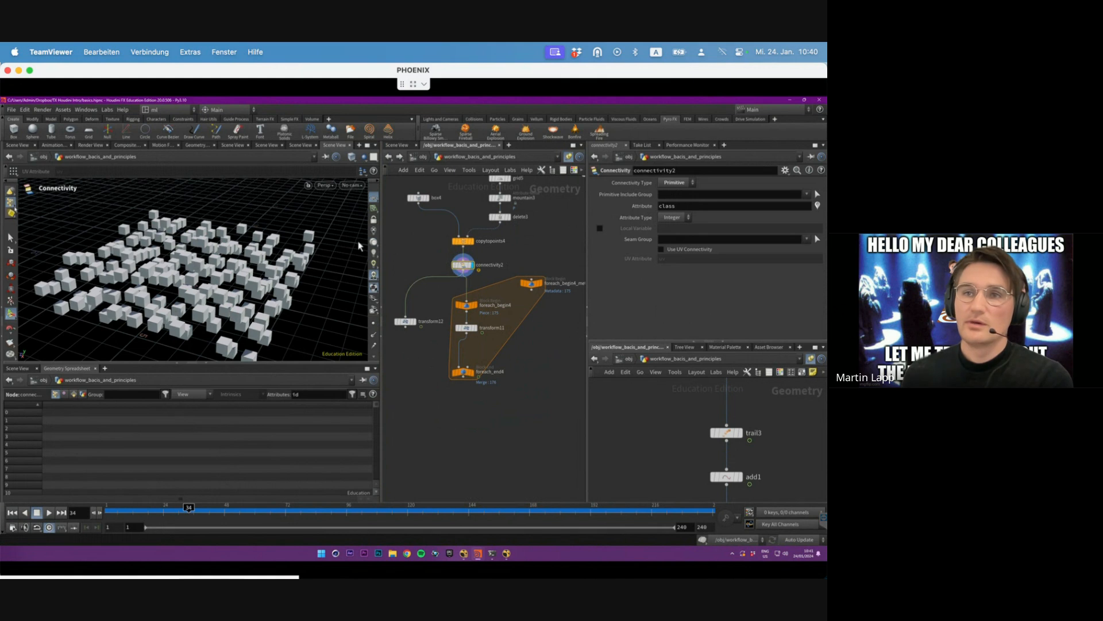
- Enable group selection for the connectivity2 geometry and list its separate cubes as 3D Connectivity islands
{"action": "right_click", "coordinate": [12, 203]}
{"action": "left_click", "coordinate": [121, 207]}
{"action": "key", "text": "s"}
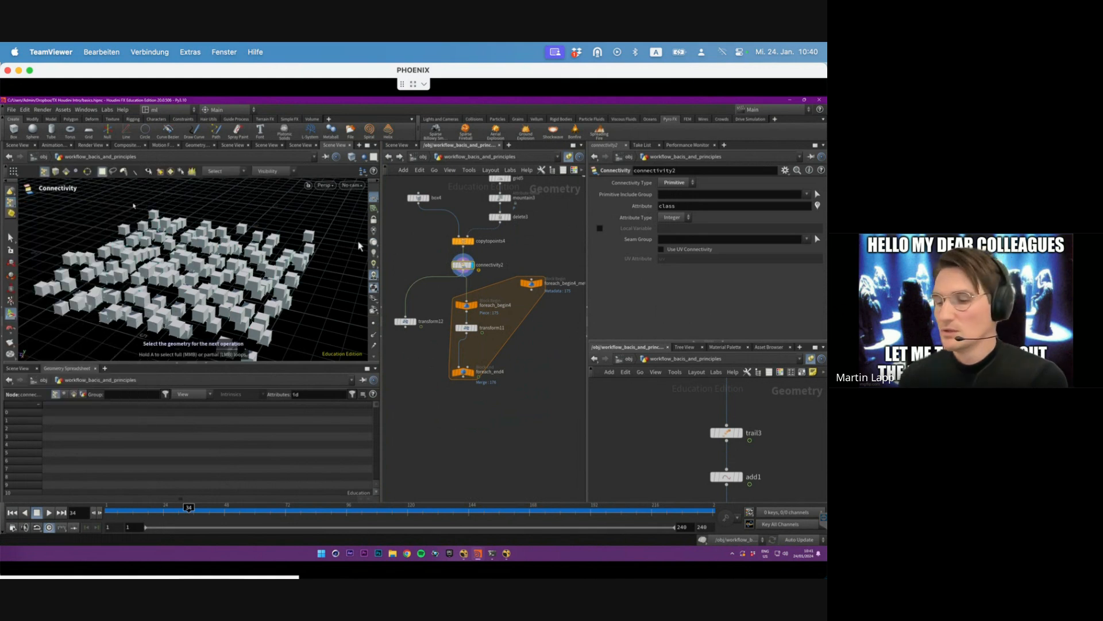
{"action": "key", "text": "9"}
{"action": "left_click", "coordinate": [343, 199]}
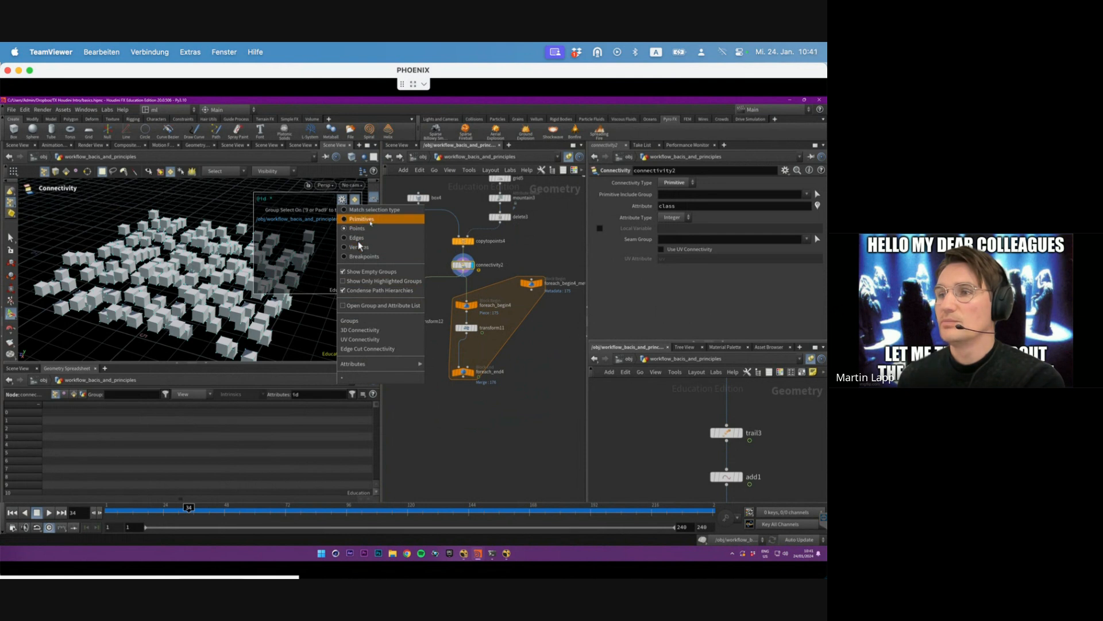
{"action": "left_click", "coordinate": [362, 330]}
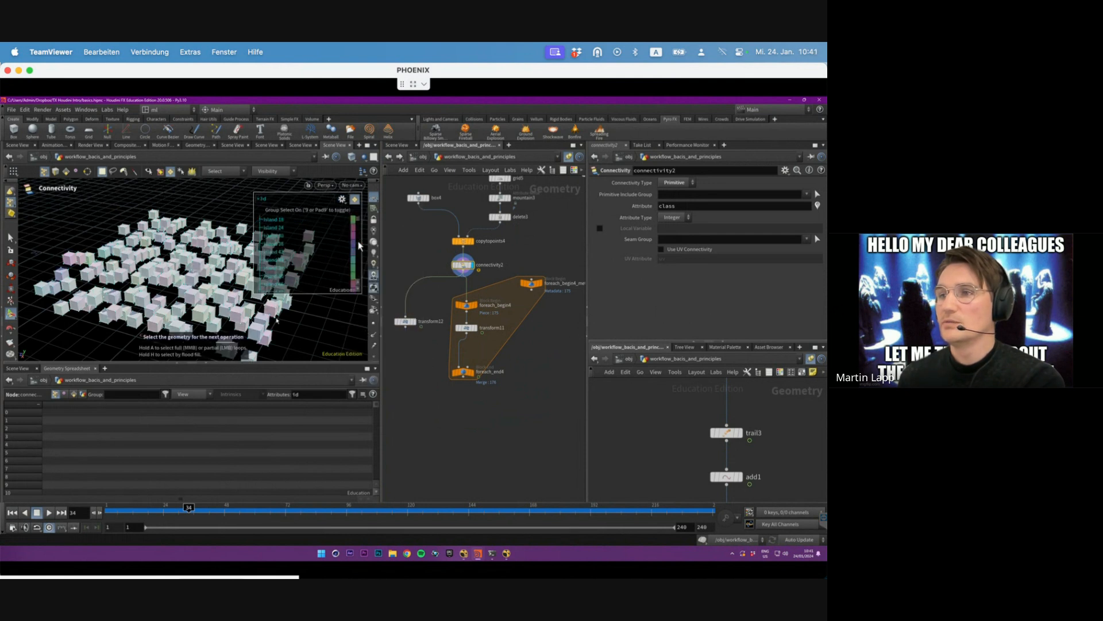
{"action": "scroll", "coordinate": [359, 246], "scroll_direction": "down", "scroll_amount": 5}
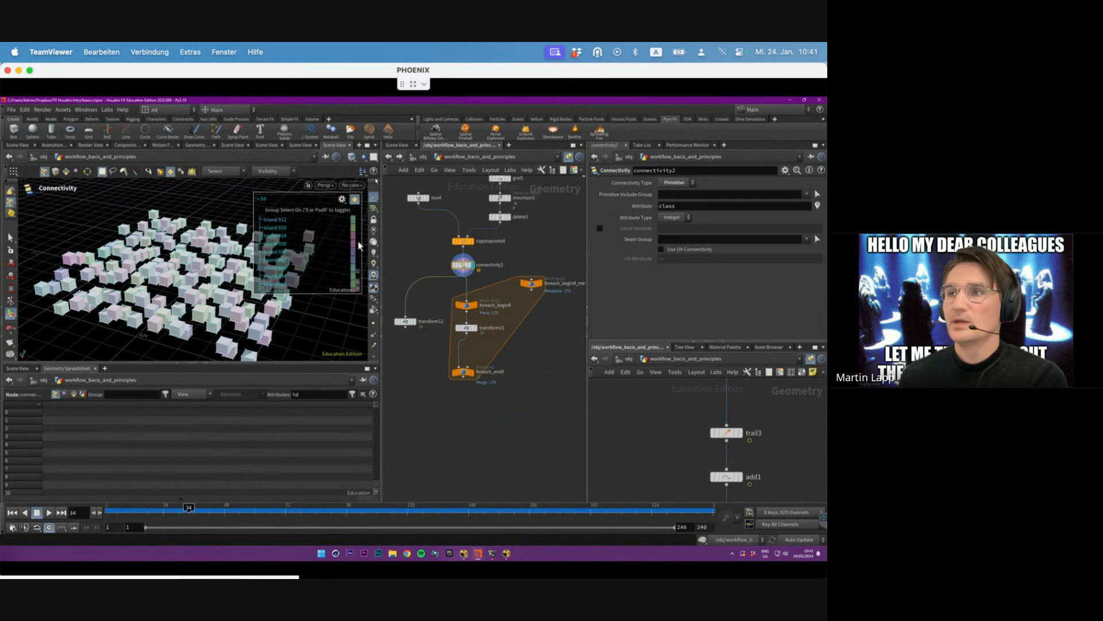
- Switch the selection mode to primitives and examine the list of 3D islands together with the coloured cubes
{"action": "right_click", "coordinate": [13, 202]}
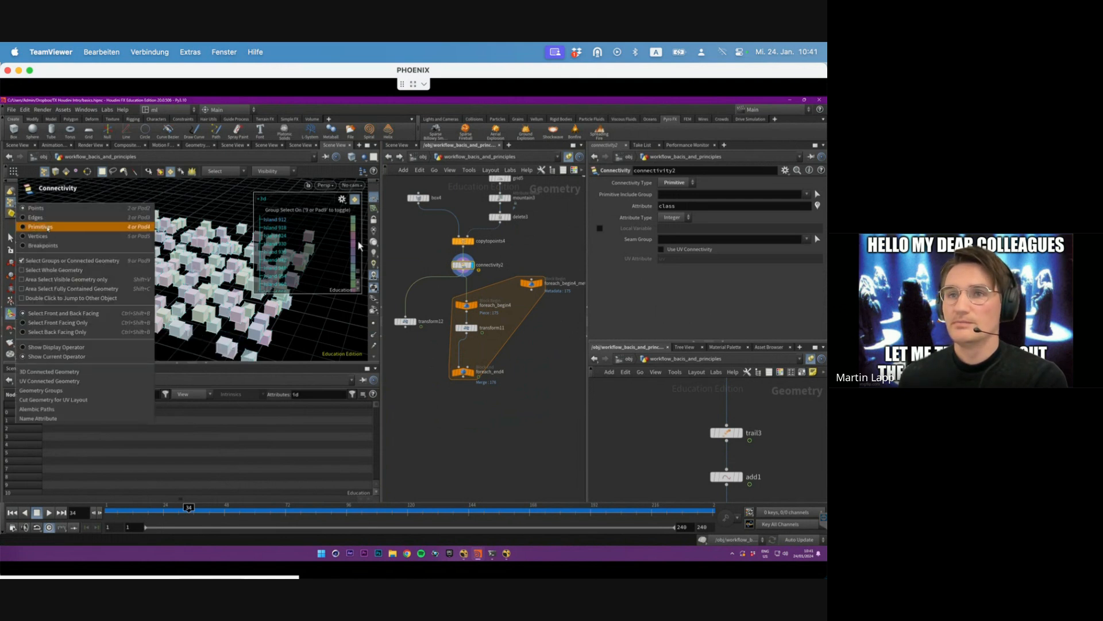
{"action": "left_click", "coordinate": [36, 227]}
{"action": "key", "text": "Escape"}
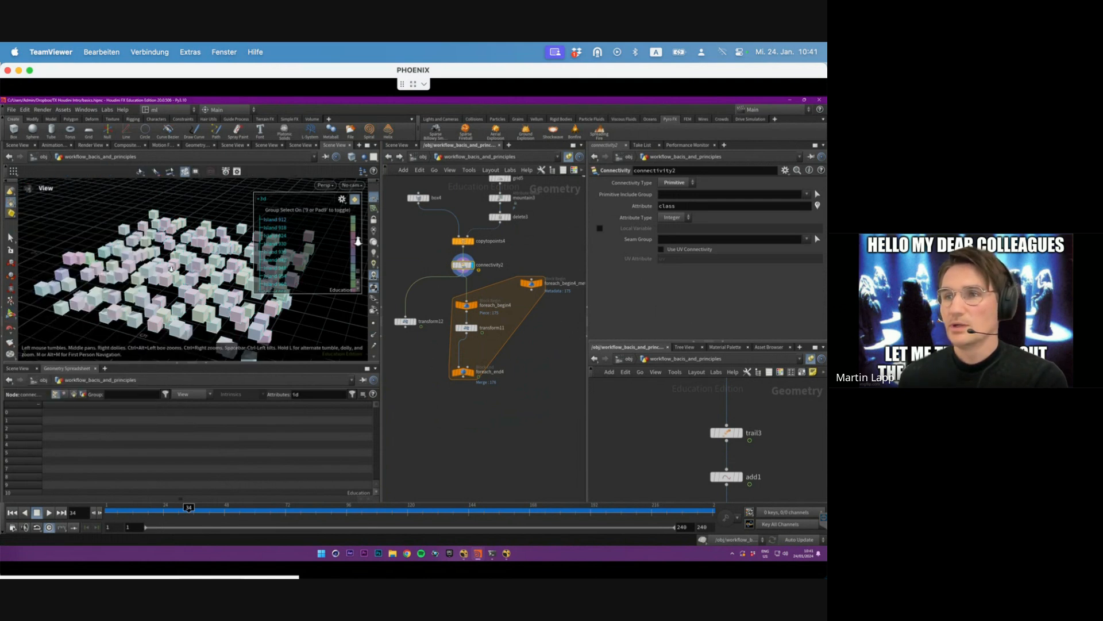
{"action": "scroll", "coordinate": [208, 260], "scroll_direction": "up", "scroll_amount": 3}
{"action": "key", "text": "Return"}
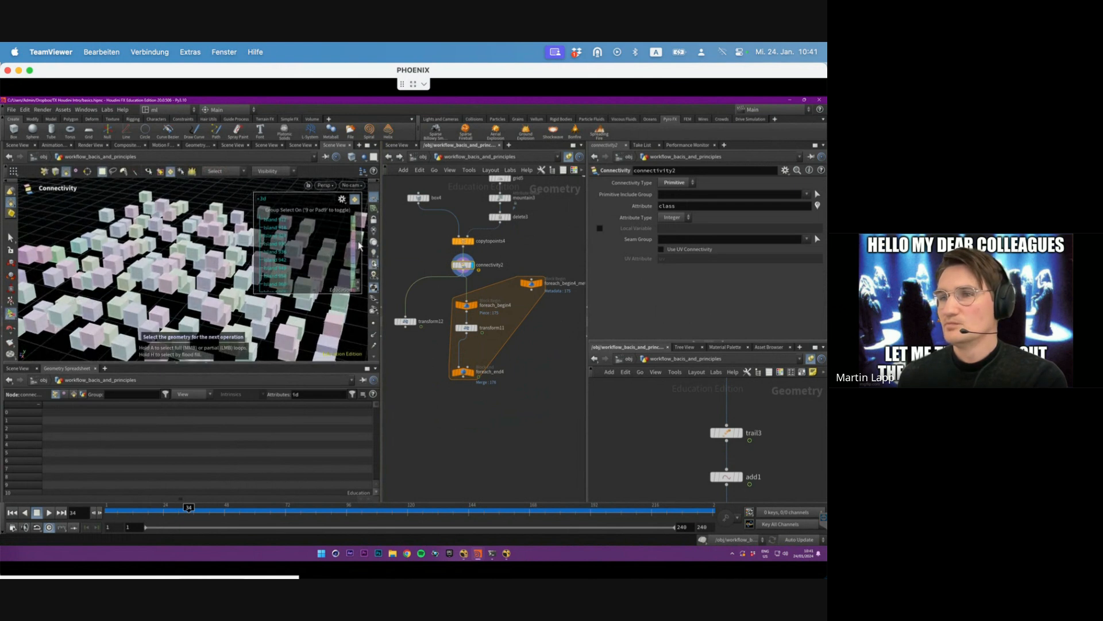
{"action": "left_click", "coordinate": [342, 199]}
{"action": "left_click", "coordinate": [359, 218]}
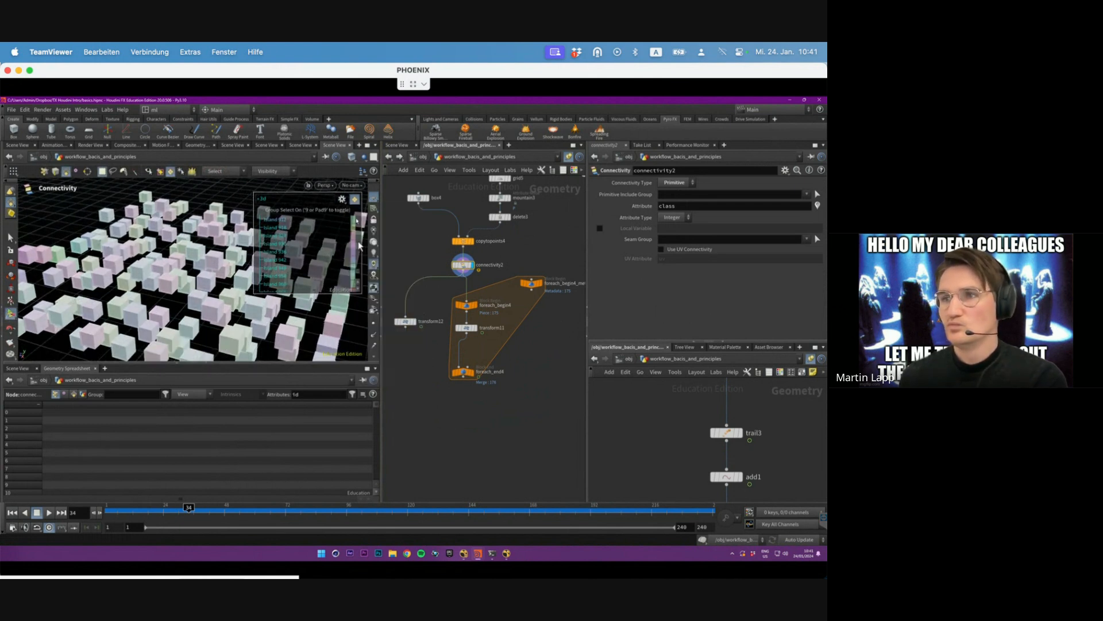
{"action": "key", "text": "Escape"}
{"action": "key", "text": "Return"}
{"action": "scroll", "coordinate": [358, 241], "scroll_direction": "down", "scroll_amount": 3}
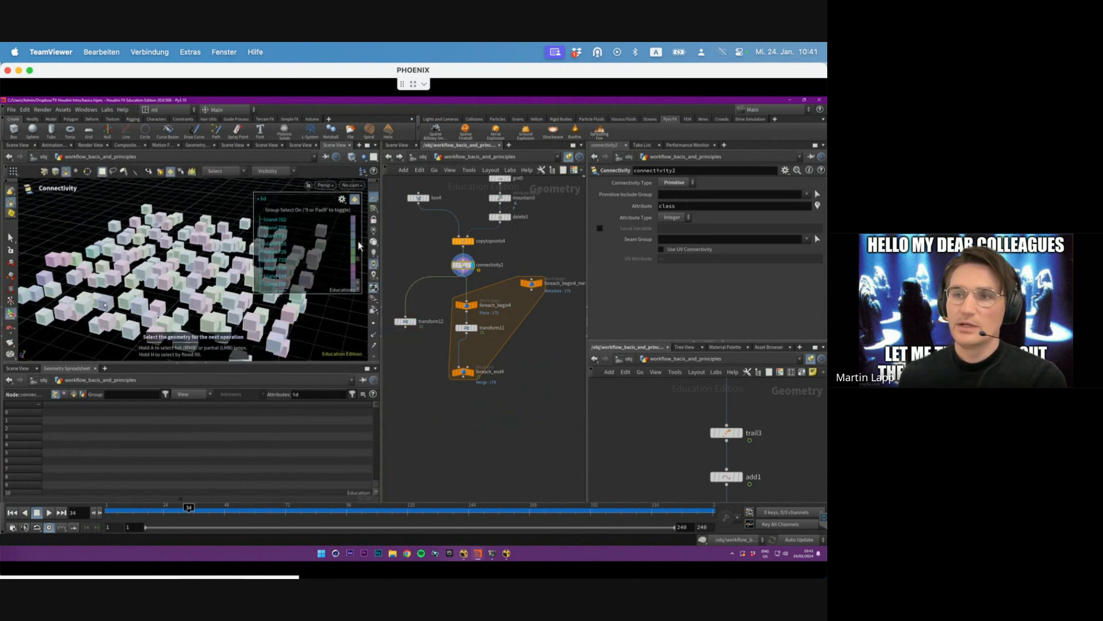
{"action": "scroll", "coordinate": [358, 246], "scroll_direction": "down", "scroll_amount": 5}
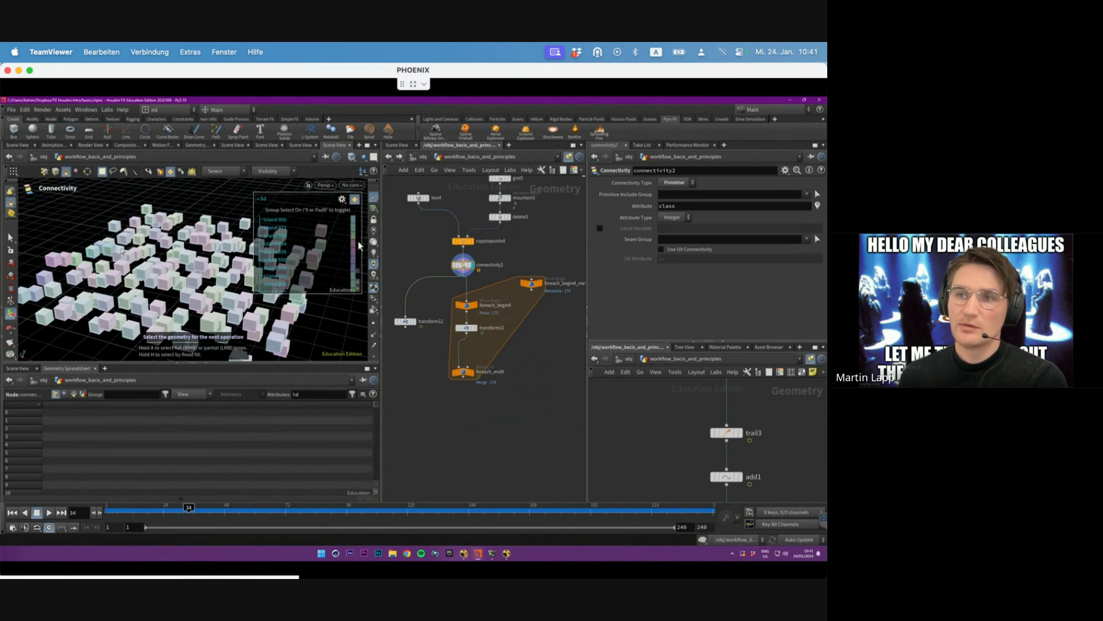
- Leave the island selection and examine the node info of connectivity2 for its class primitive attribute
{"action": "left_click", "coordinate": [464, 266]}
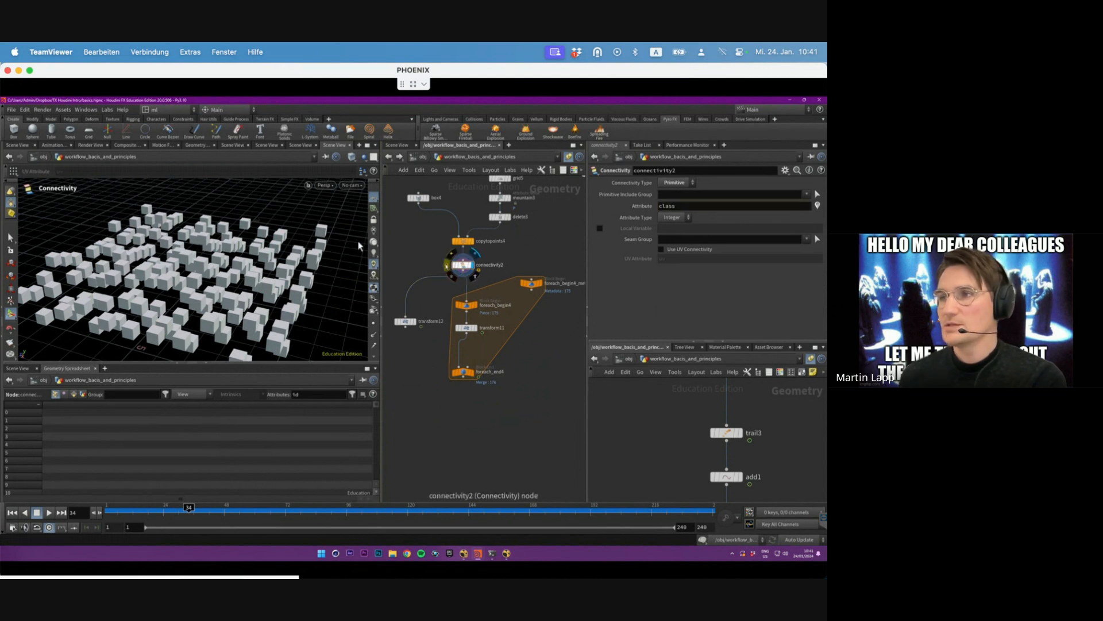
{"action": "middle_click", "coordinate": [451, 265]}
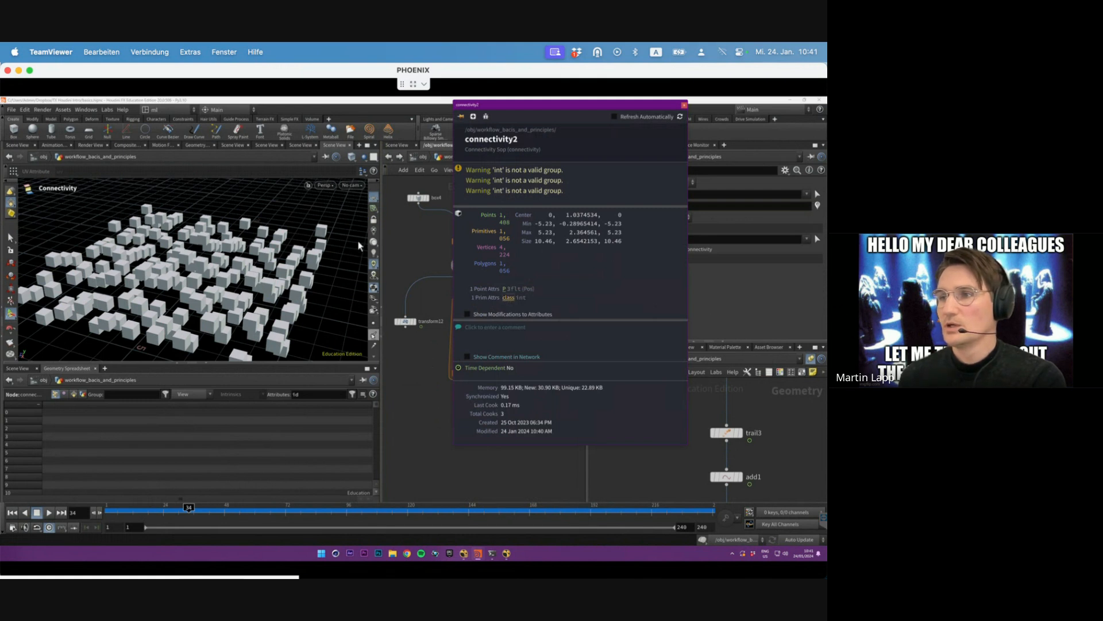
{"action": "scroll", "coordinate": [374, 335], "scroll_direction": "down", "scroll_amount": 3}
- Colour the cubes in the viewport with the class attribute visualizer and turn group selection off
{"action": "left_click", "coordinate": [374, 311]}
{"action": "right_click", "coordinate": [375, 311]}
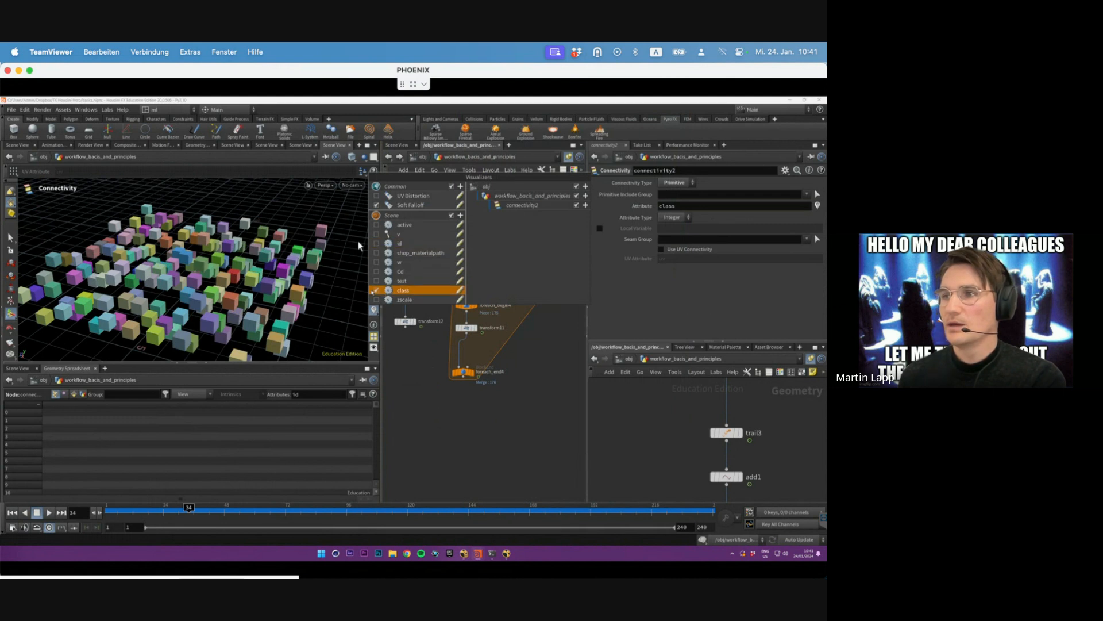
{"action": "left_click", "coordinate": [378, 292]}
{"action": "left_click", "coordinate": [378, 291]}
{"action": "left_click", "coordinate": [289, 244]}
{"action": "key", "text": "s"}
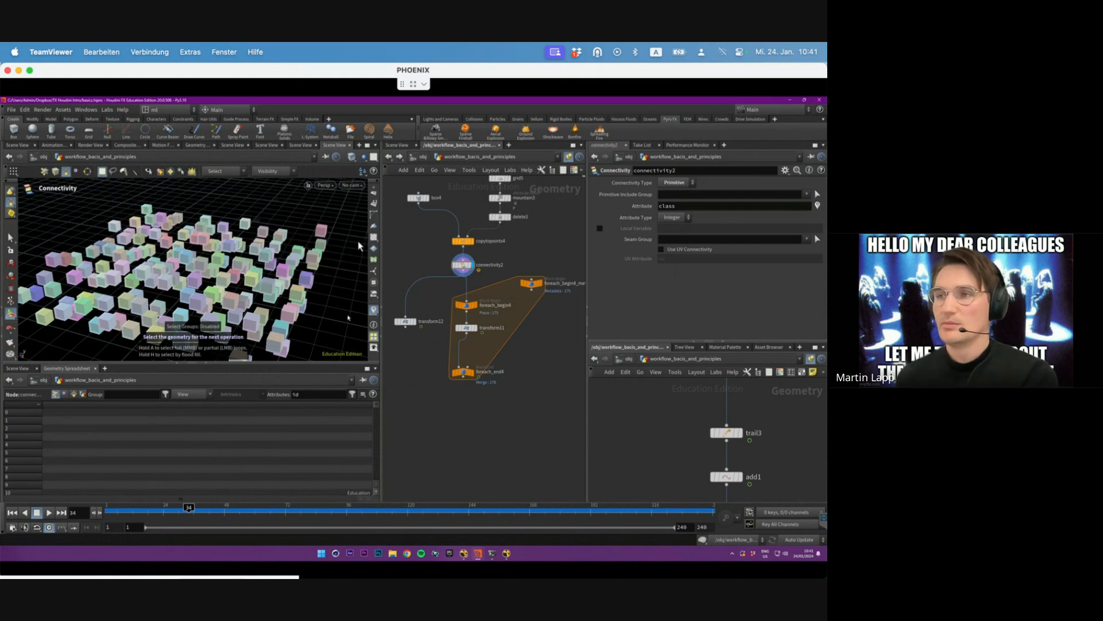
{"action": "key", "text": "Escape"}
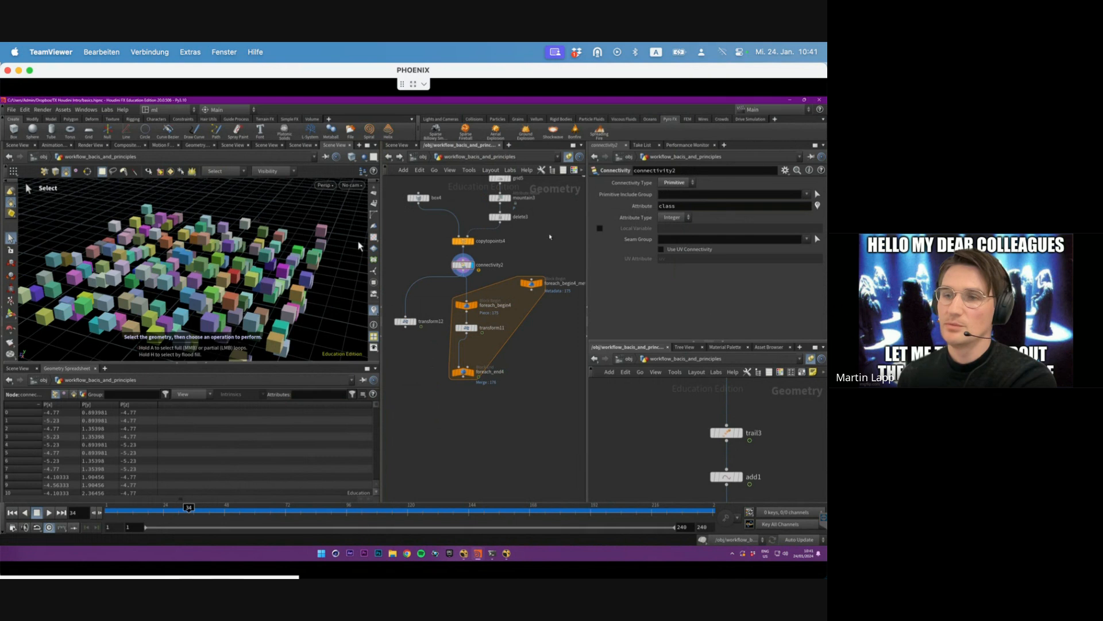
- Show connectivity2's primitive attributes in the geometry spreadsheet and sort them by class in descending order
{"action": "left_click", "coordinate": [73, 394]}
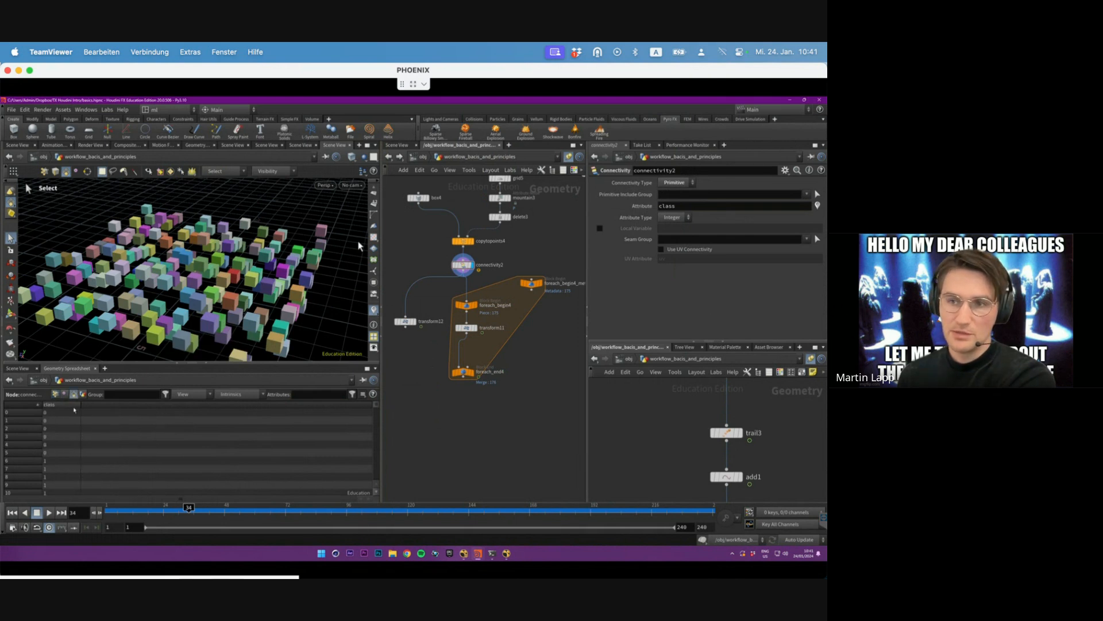
{"action": "left_click", "coordinate": [50, 405]}
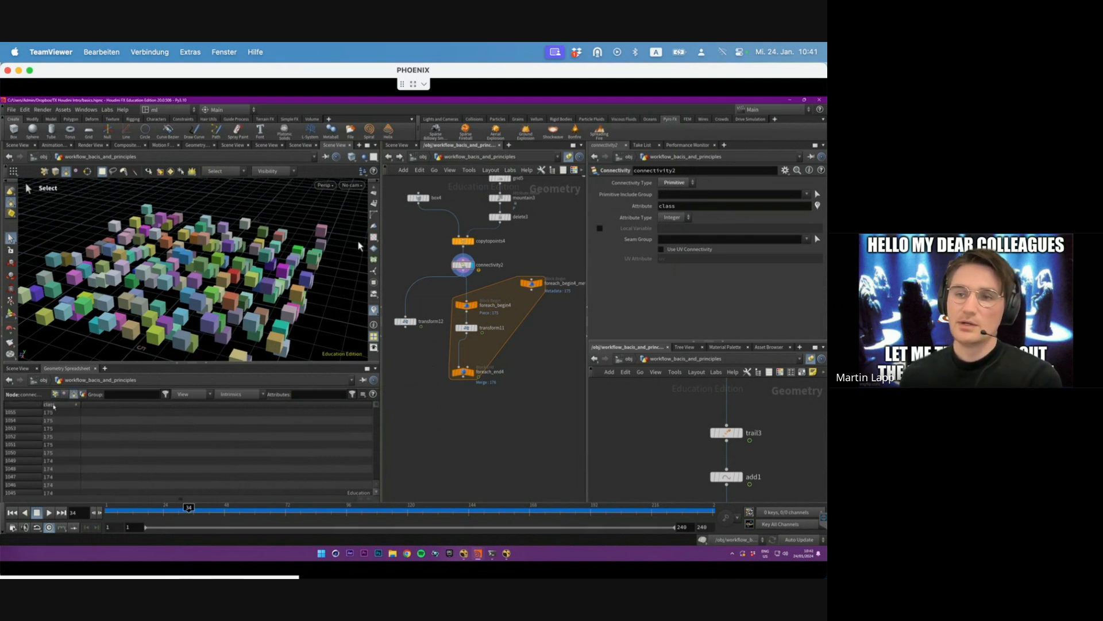
{"action": "left_click", "coordinate": [50, 405]}
{"action": "left_click", "coordinate": [50, 405]}
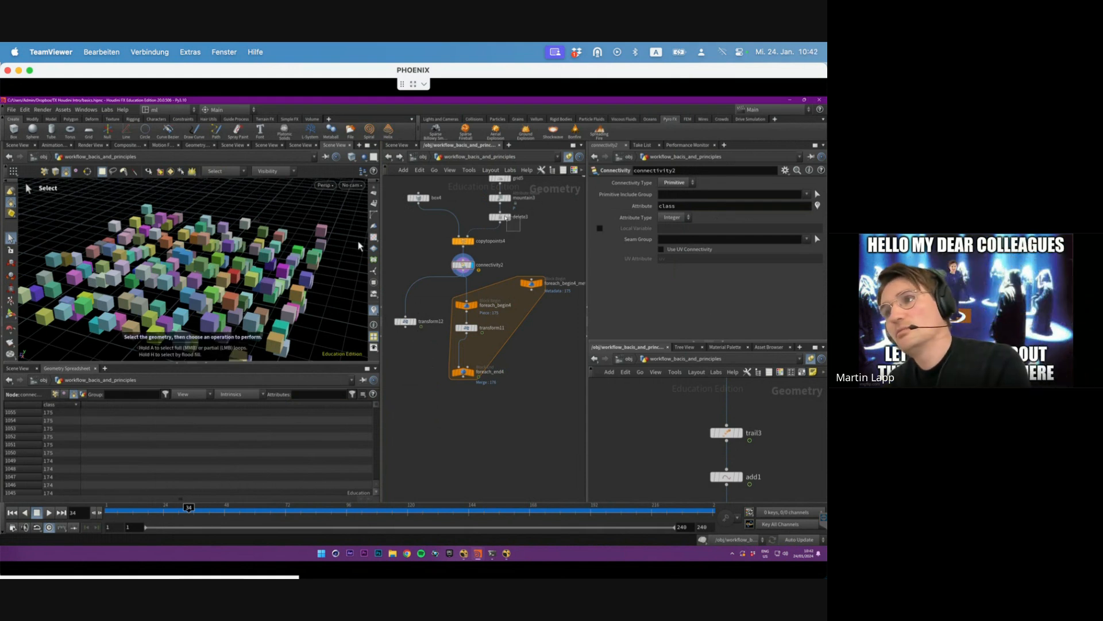
- Display delete3, check the point count in its node info, and close the info window
{"action": "left_click", "coordinate": [501, 217]}
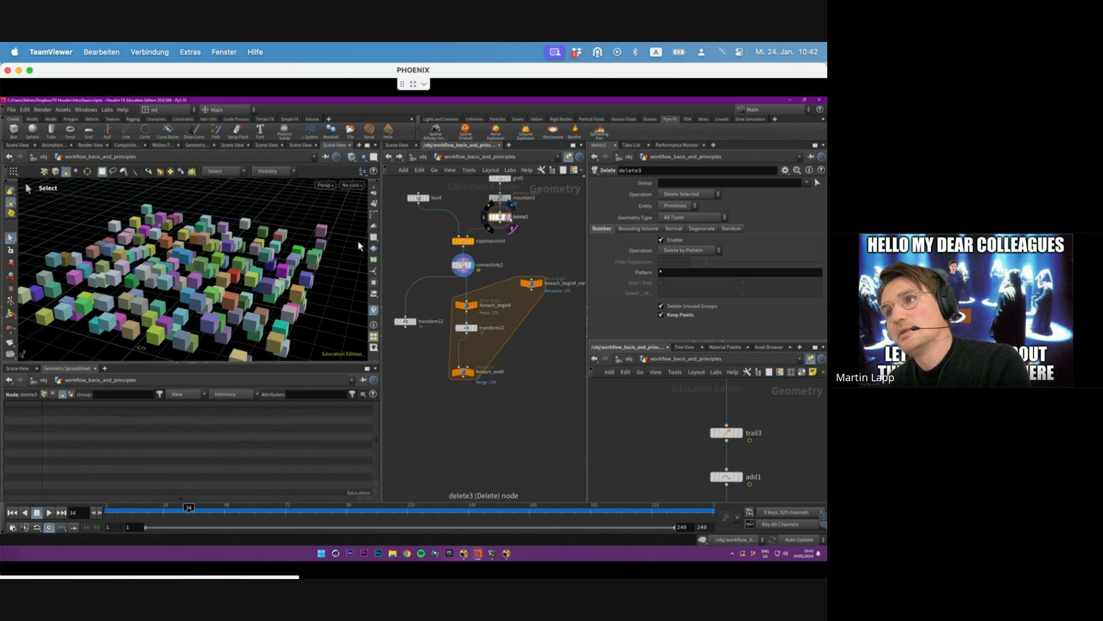
{"action": "left_click", "coordinate": [510, 218]}
{"action": "left_click", "coordinate": [485, 218]}
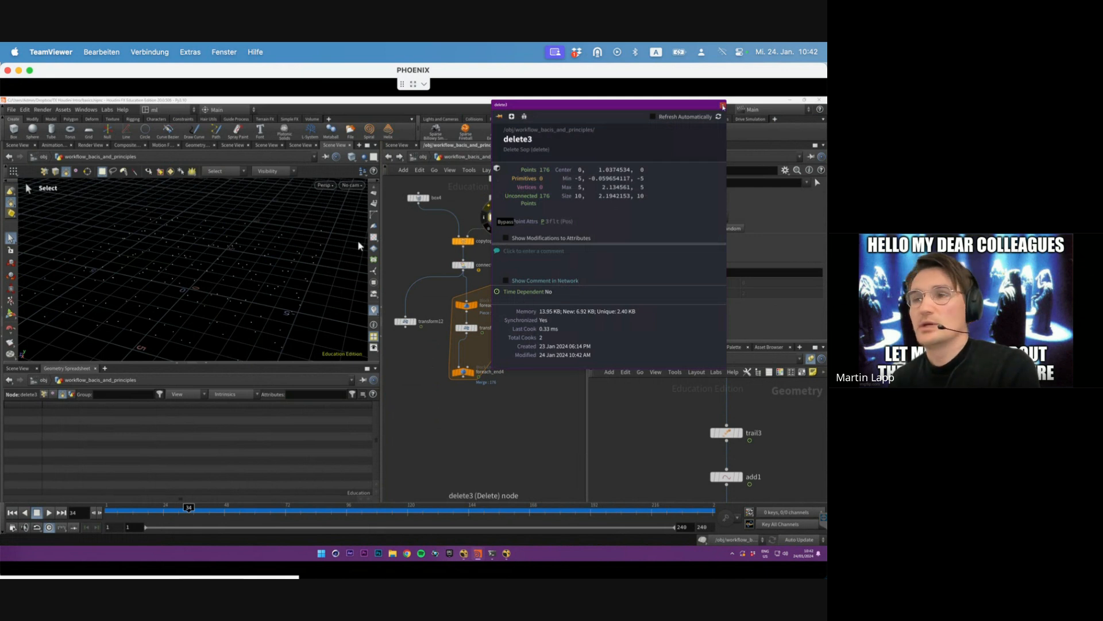
{"action": "left_click", "coordinate": [722, 106]}
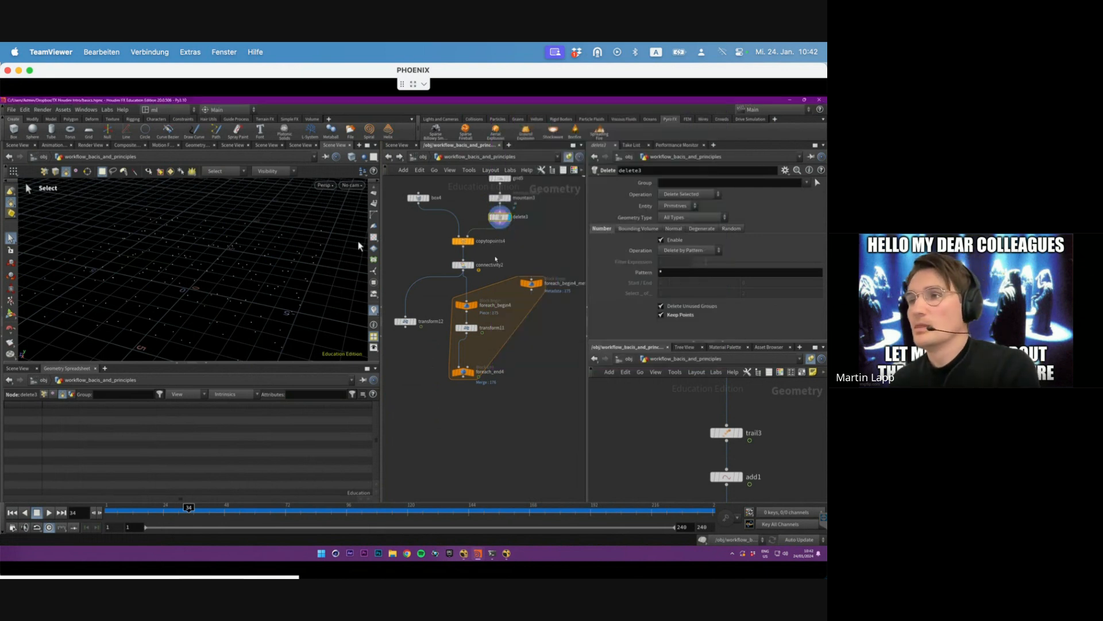
- Display connectivity2 again and sort its class values from highest to lowest for comparison
{"action": "left_click", "coordinate": [472, 265]}
{"action": "left_click", "coordinate": [463, 265]}
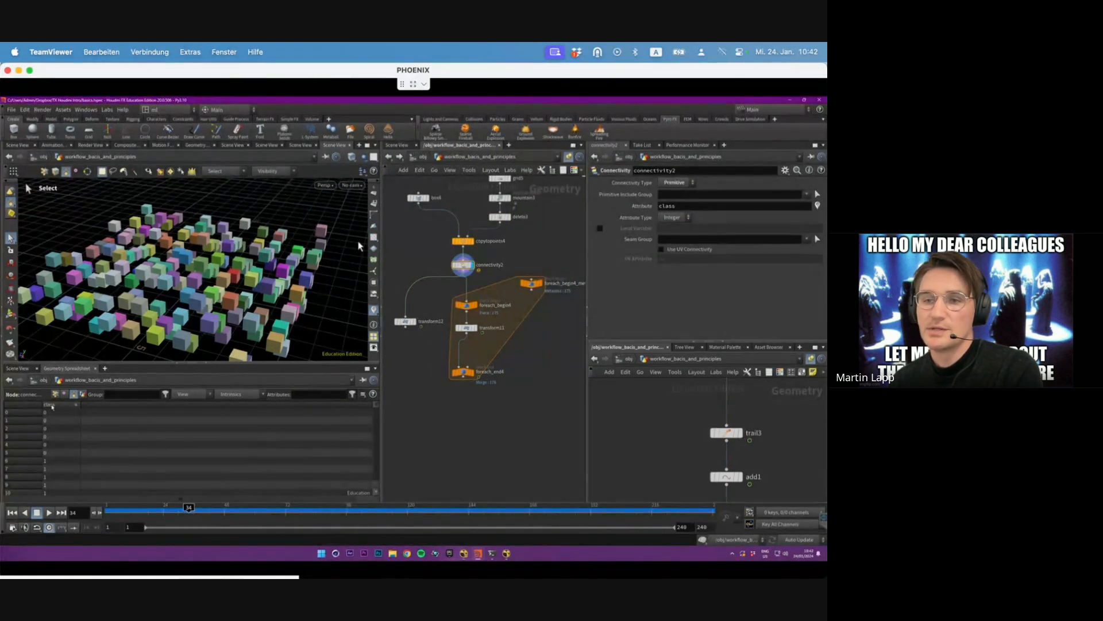
{"action": "left_click", "coordinate": [50, 405]}
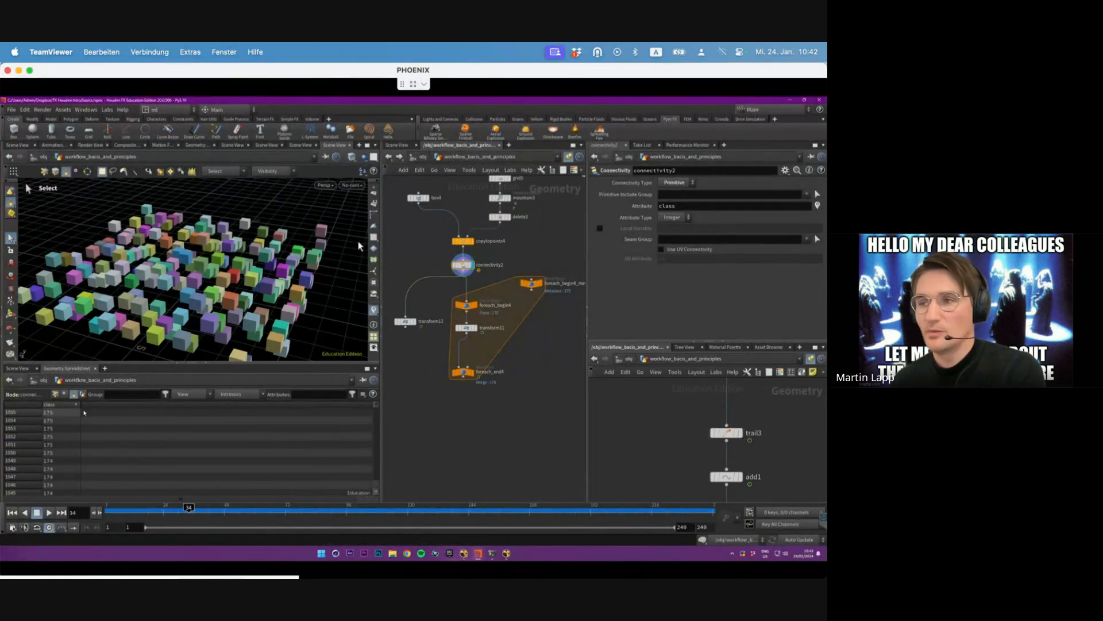
- Display transform12 and inspect how it rotates all the cubes together as one object
{"action": "middle_click_drag", "start_coordinate": [500, 304], "coordinate": [501, 315]}
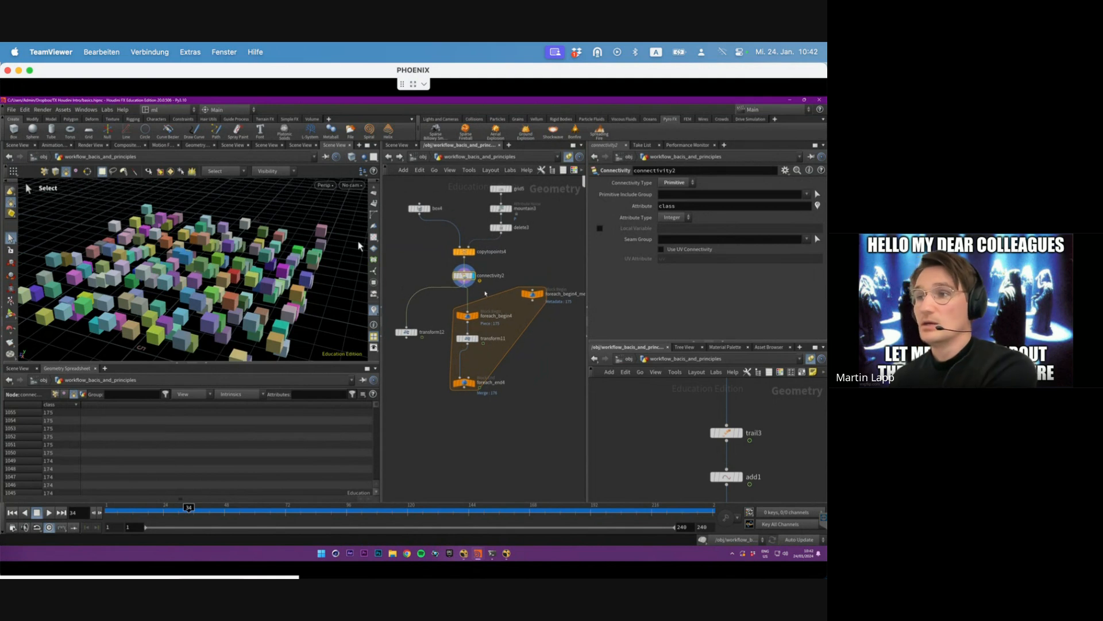
{"action": "left_click", "coordinate": [408, 334]}
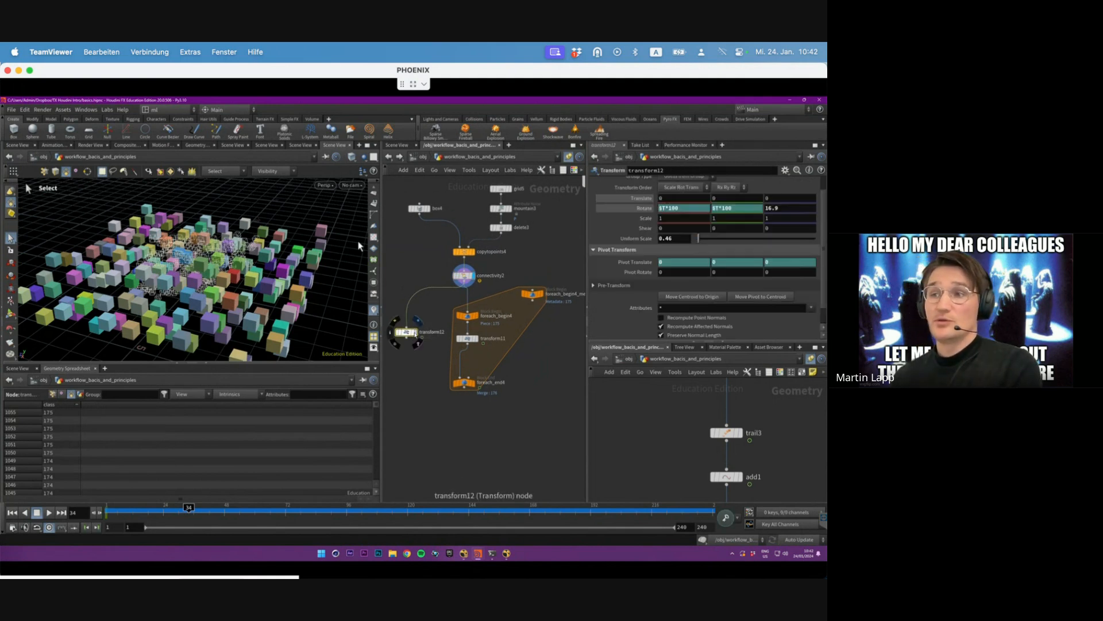
{"action": "left_click_drag", "start_coordinate": [230, 276], "coordinate": [265, 282], "text": "alt"}
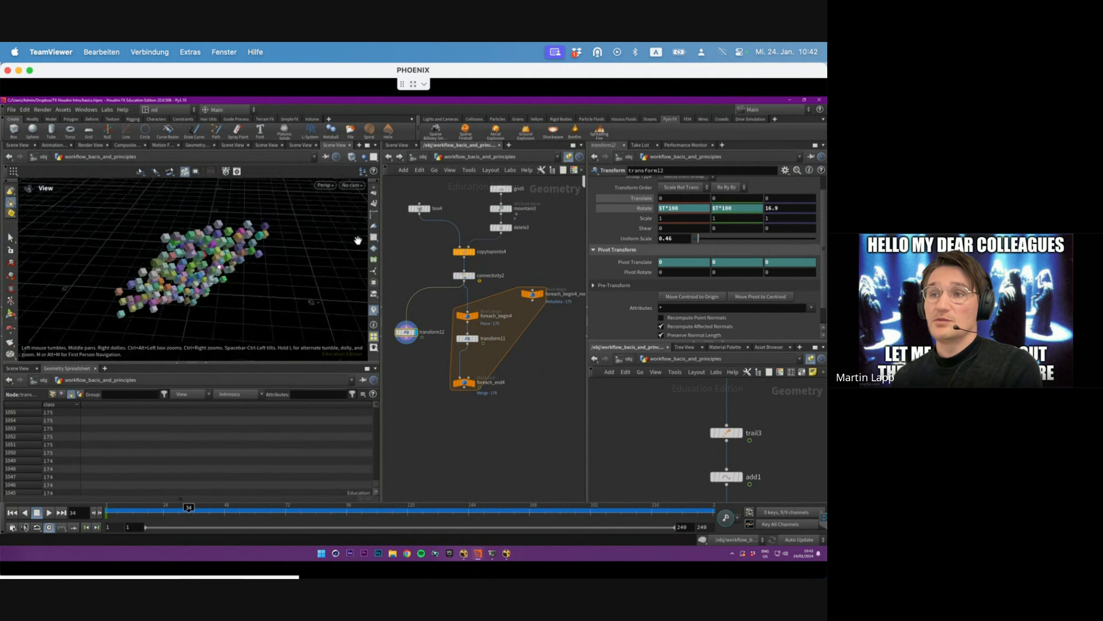
- Rewind the timeline to frame 1 and play the animation to review transform12's rotation of the whole group of cubes
{"action": "left_click_drag", "start_coordinate": [130, 510], "coordinate": [85, 511]}
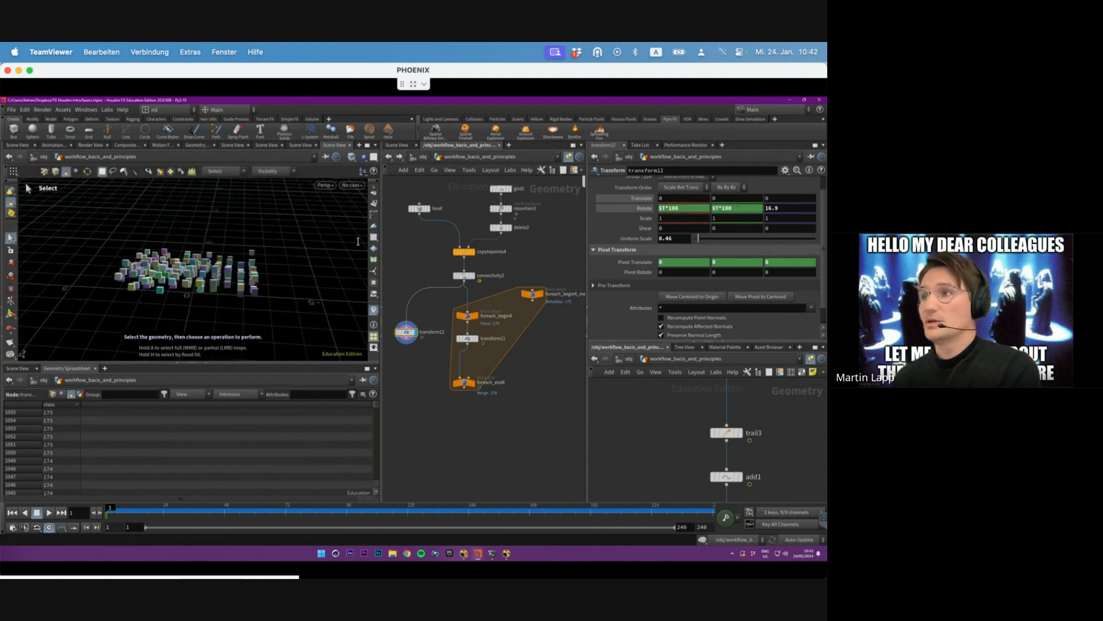
{"action": "left_click", "coordinate": [653, 210]}
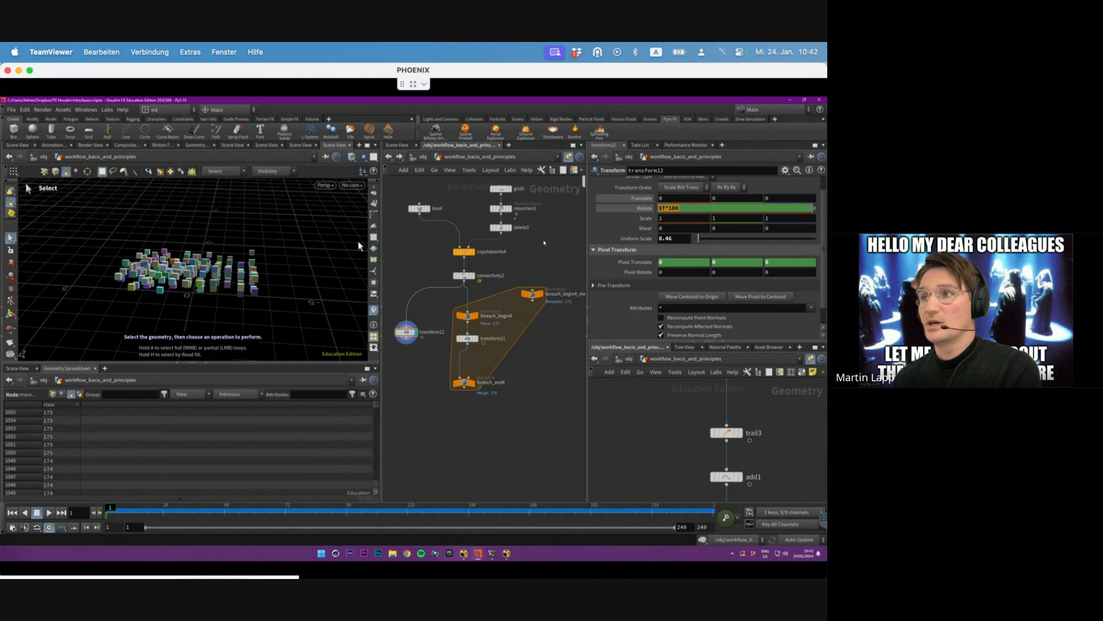
{"action": "key", "text": "Tab"}
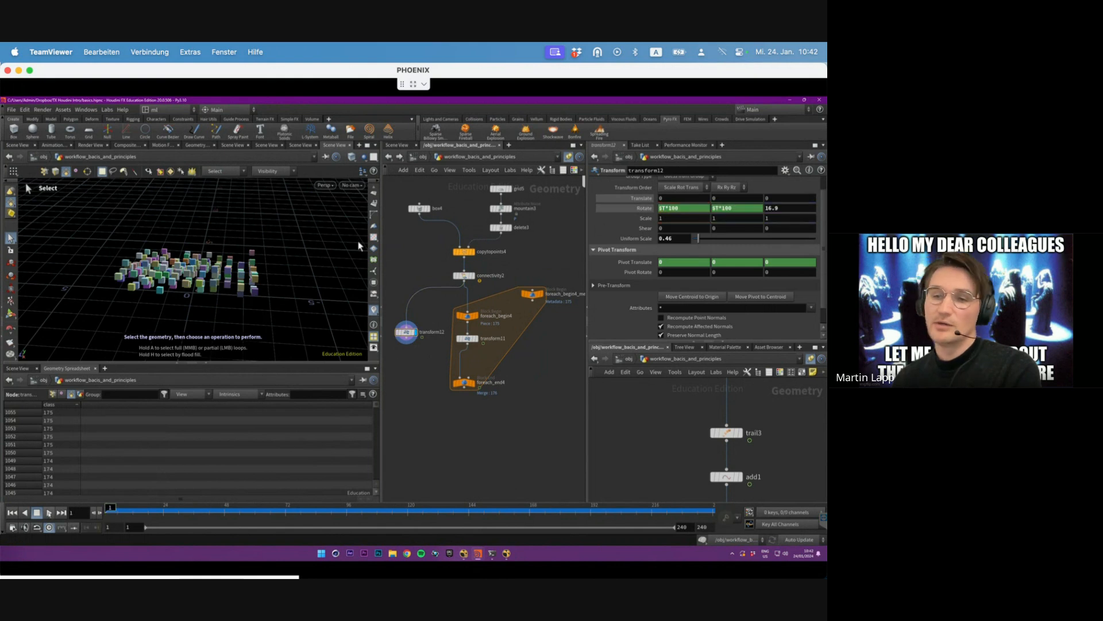
{"action": "key", "text": "Up"}
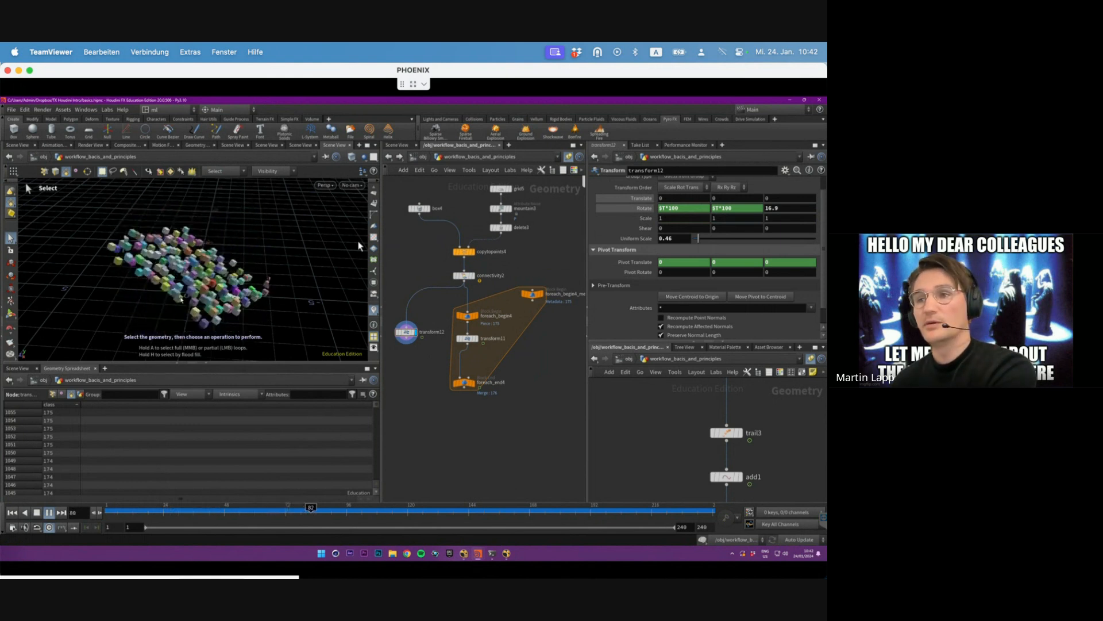
{"action": "key", "text": "Up"}
- Move the foreach_begin4_metadata1 node closer to the loop, and display transform11 with its single cube framed in the viewport
{"action": "middle_click_drag", "start_coordinate": [499, 295], "coordinate": [473, 296]}
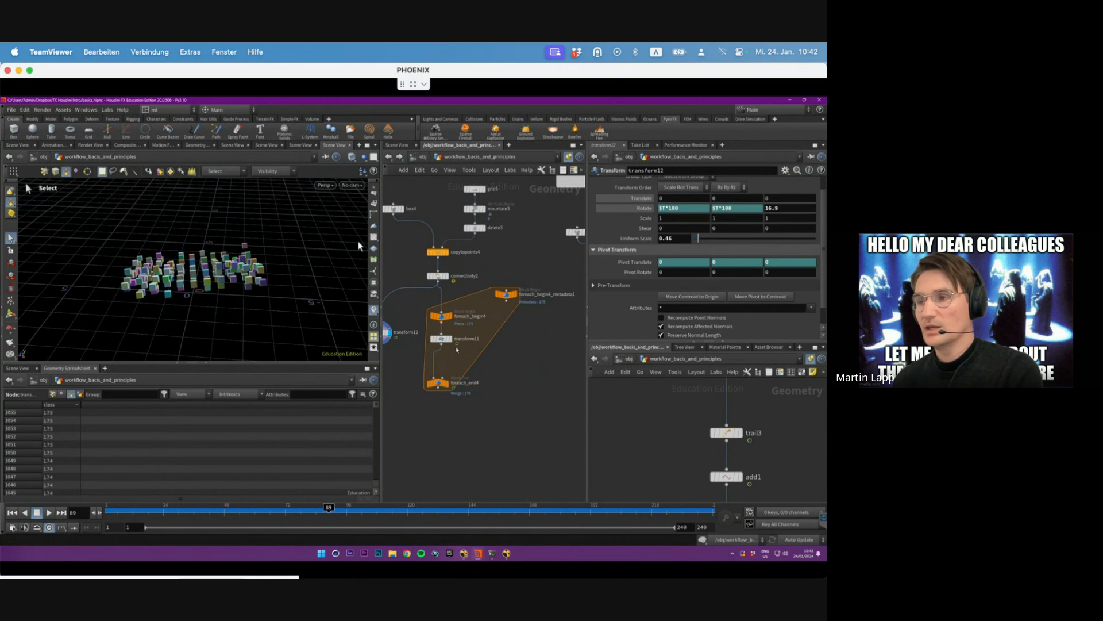
{"action": "left_click_drag", "start_coordinate": [507, 295], "coordinate": [504, 332]}
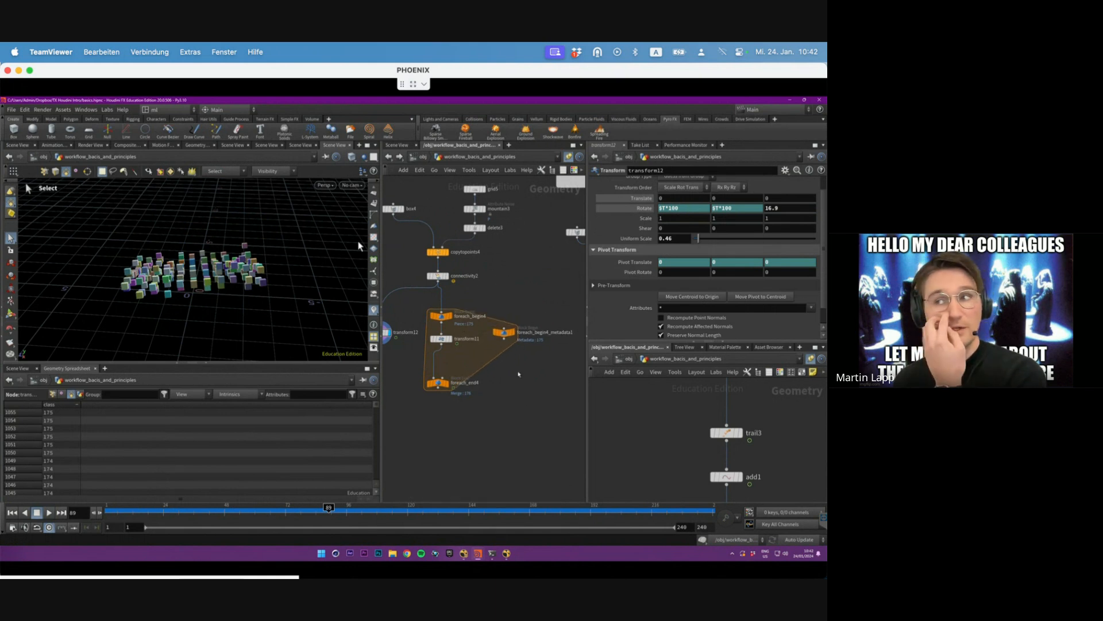
{"action": "left_click", "coordinate": [450, 339]}
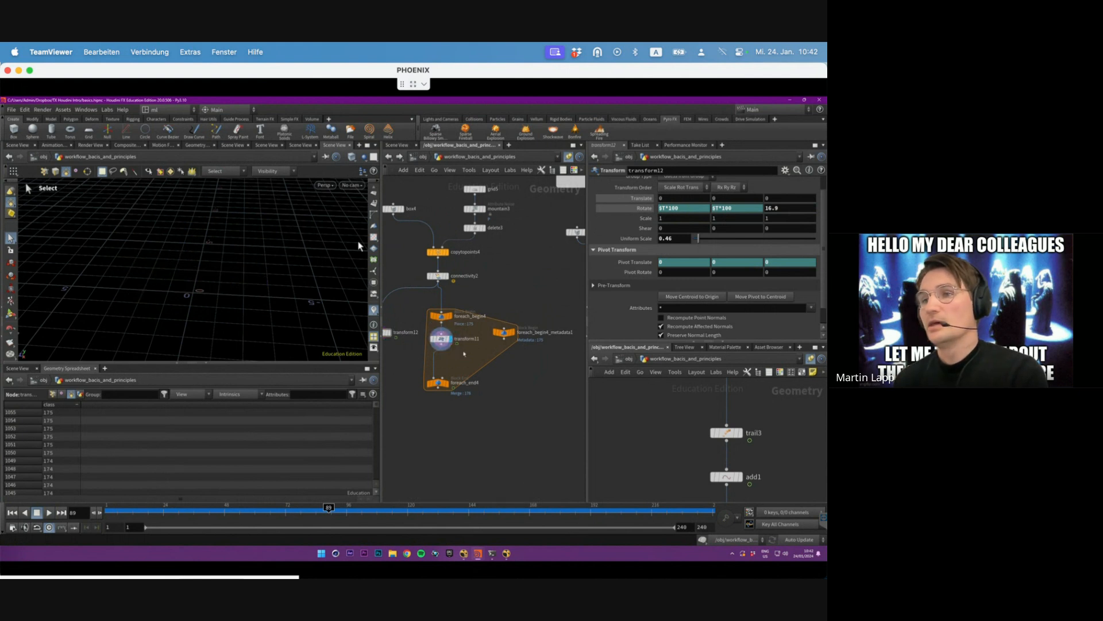
{"action": "key", "text": "space+g"}
{"action": "left_click_drag", "start_coordinate": [214, 275], "coordinate": [180, 340], "text": "alt"}
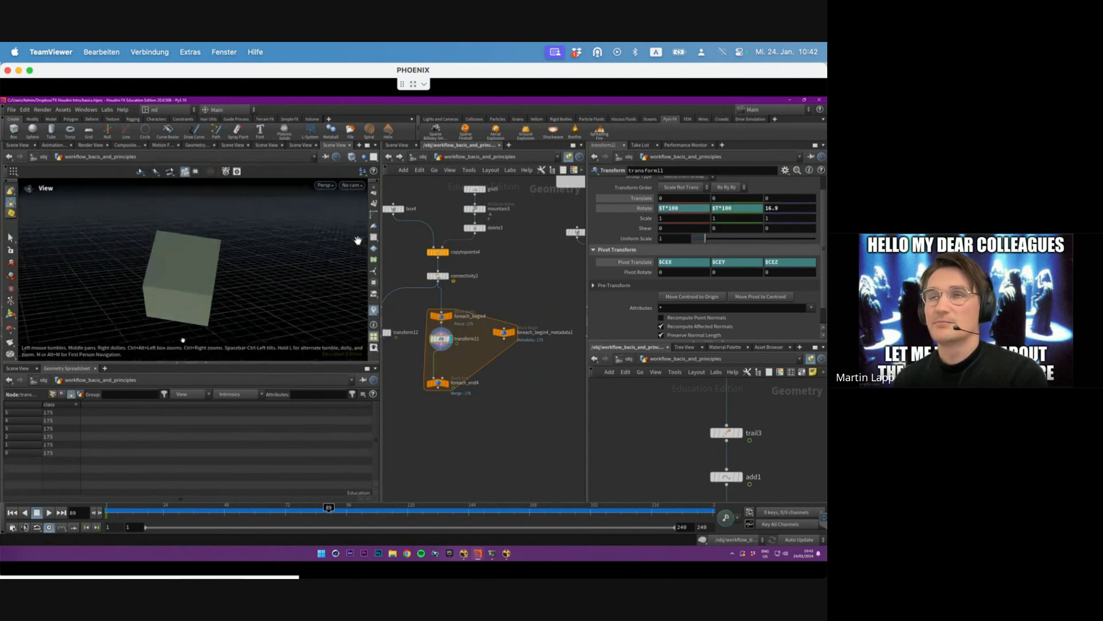
{"action": "right_click_drag", "start_coordinate": [223, 292], "coordinate": [103, 315], "text": "alt"}
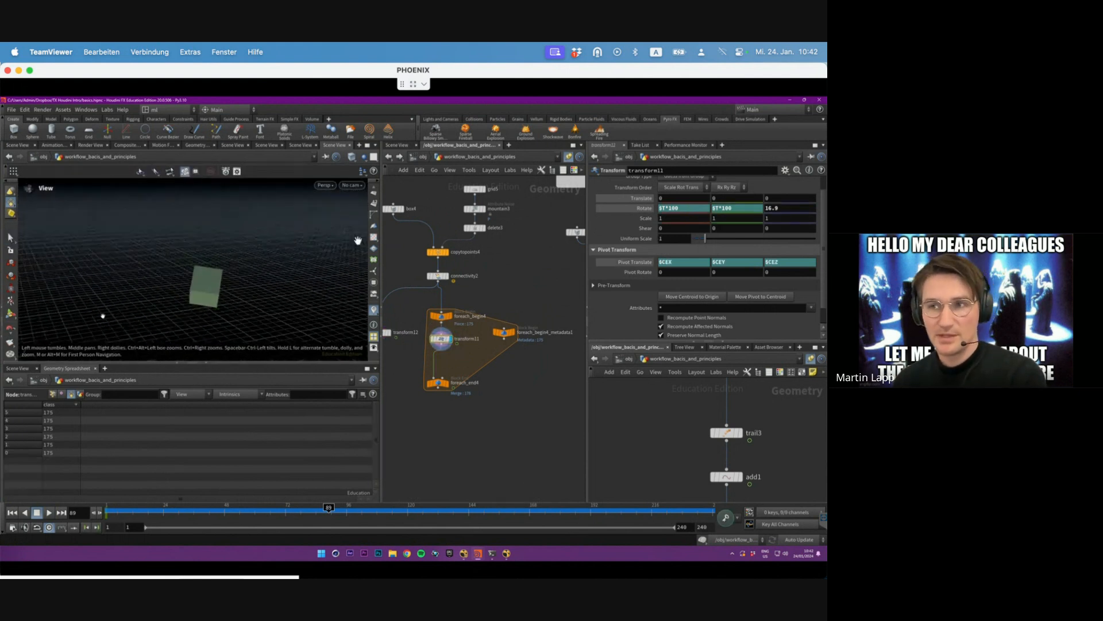
{"action": "left_click_drag", "start_coordinate": [102, 316], "coordinate": [146, 294], "text": "alt"}
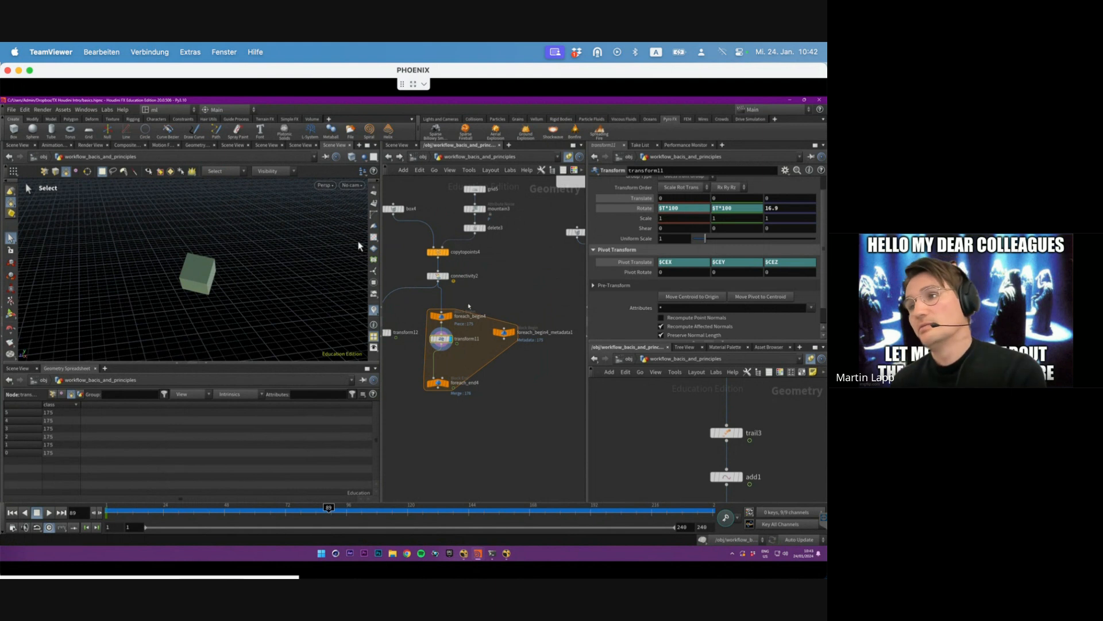
- Try class2 as the piece attribute of the foreach_end4 loop, and set it back to class
{"action": "left_click", "coordinate": [439, 277]}
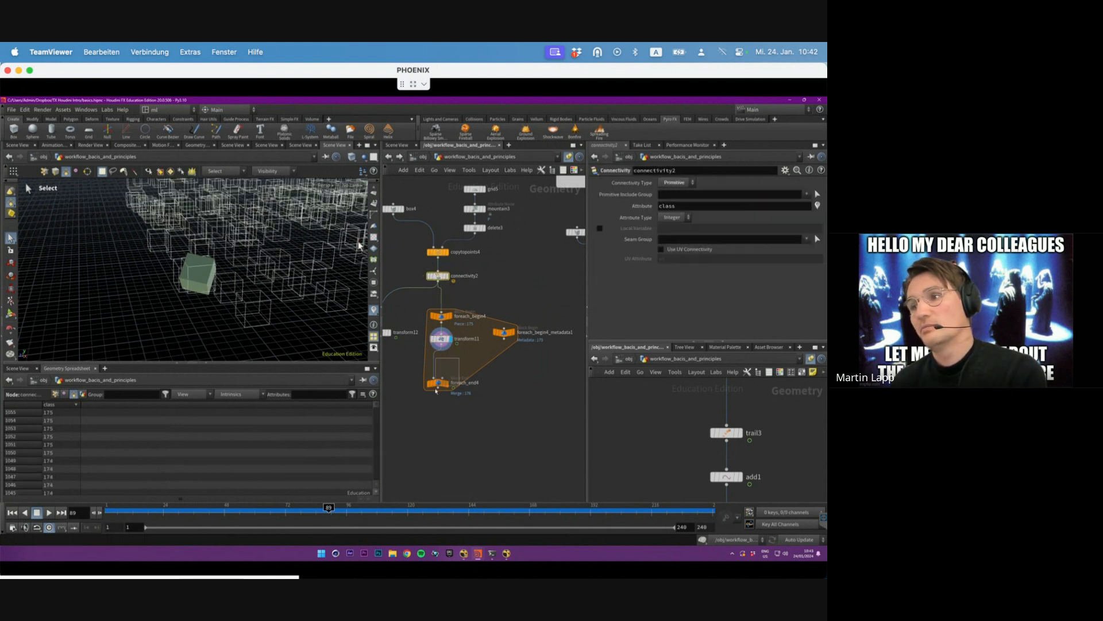
{"action": "left_click", "coordinate": [438, 382]}
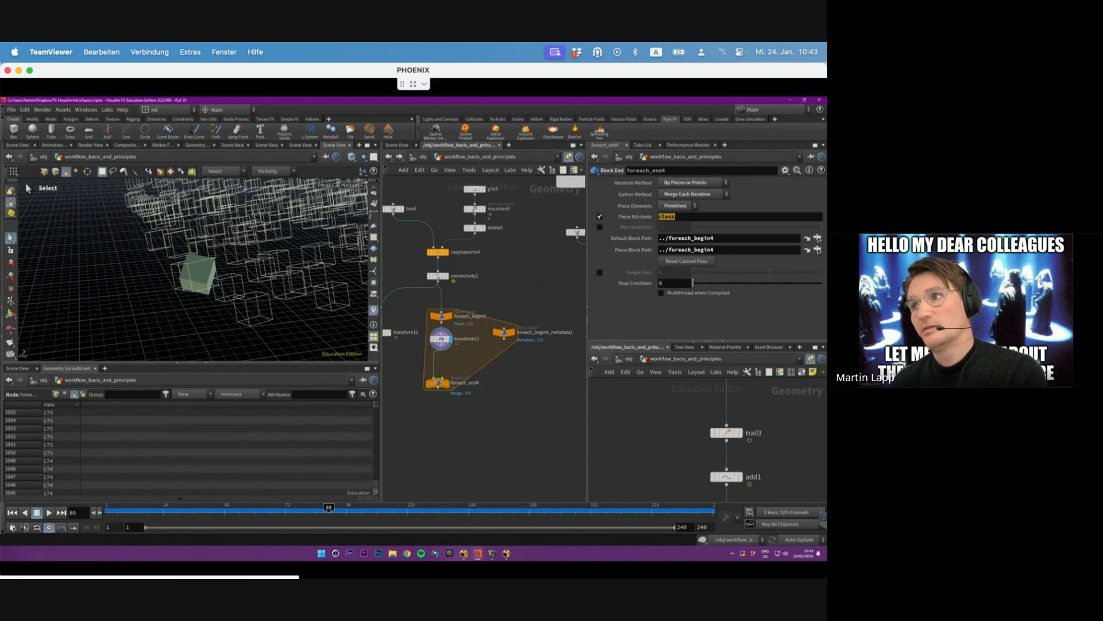
{"action": "left_click", "coordinate": [682, 218]}
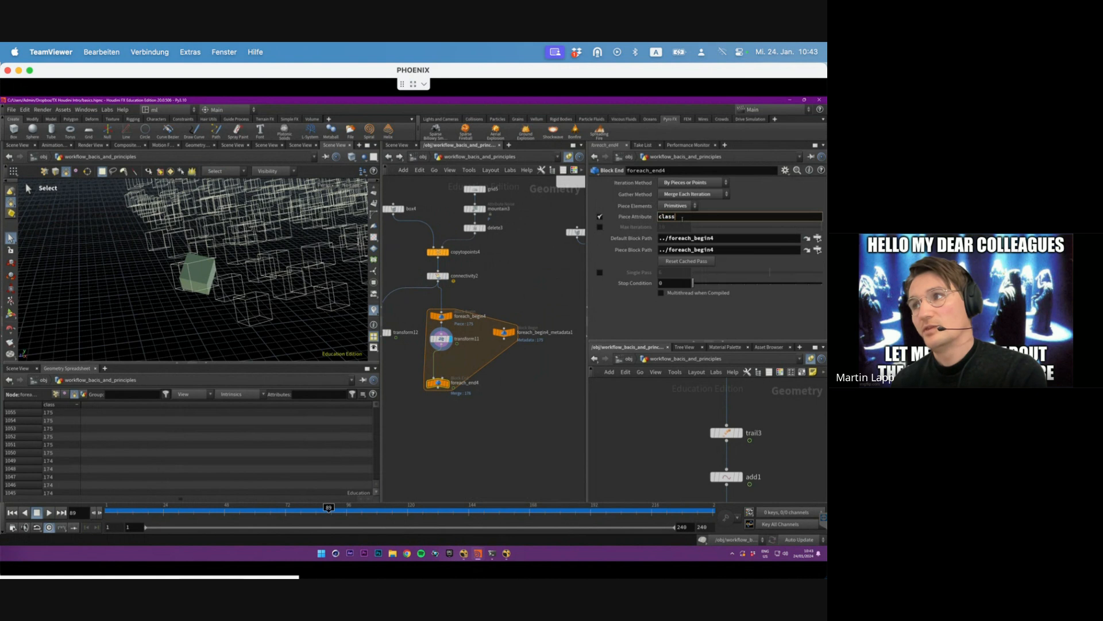
{"action": "type", "text": "2"}
{"action": "key", "text": "Return"}
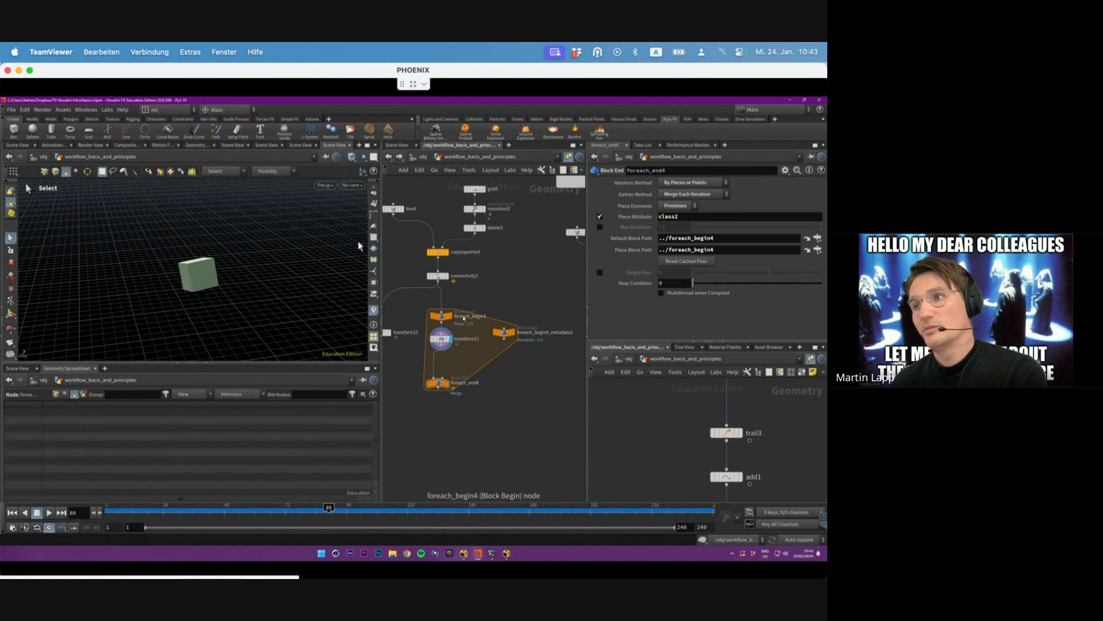
{"action": "left_click", "coordinate": [440, 338]}
{"action": "left_click", "coordinate": [439, 383]}
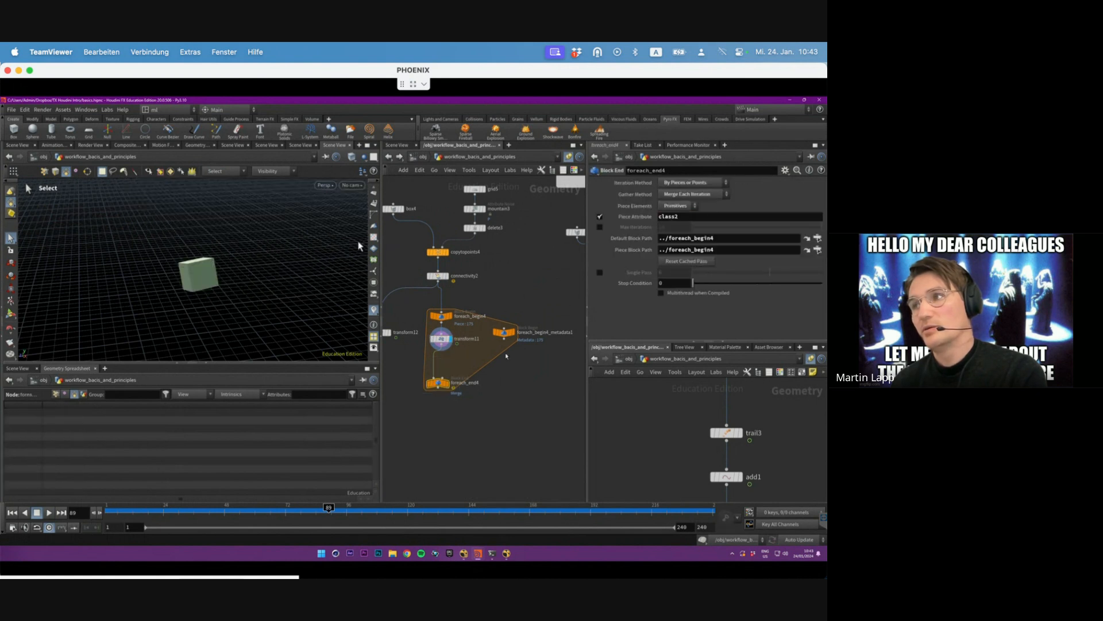
{"action": "key", "text": "BackSpace"}
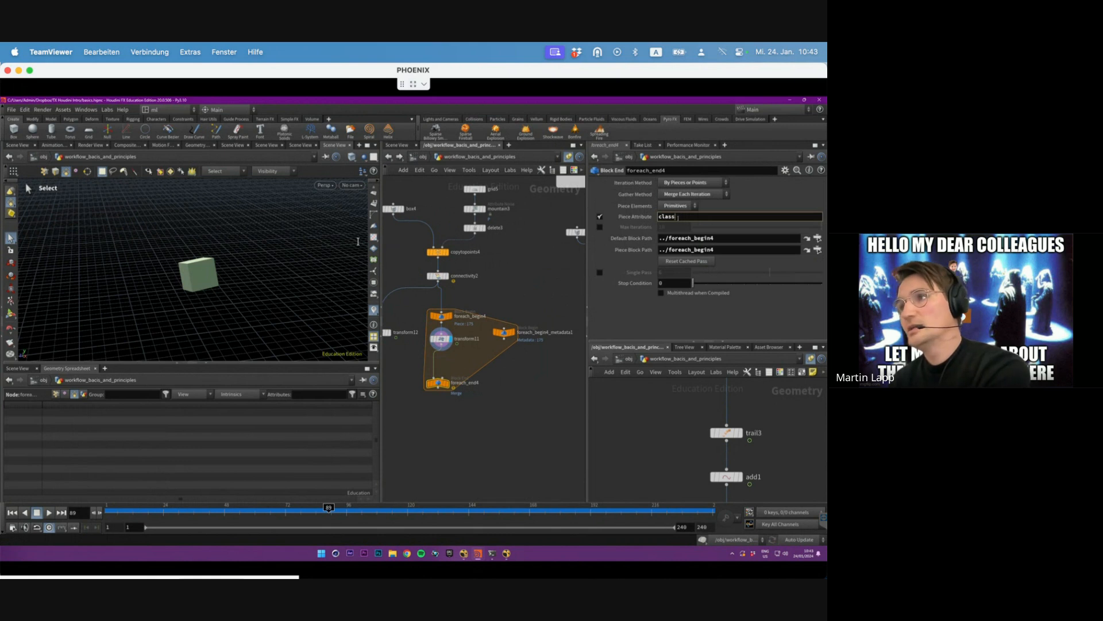
{"action": "key", "text": "Return"}
- Review connectivity2's class attribute setting and its values in the geometry spreadsheet
{"action": "left_click", "coordinate": [439, 276]}
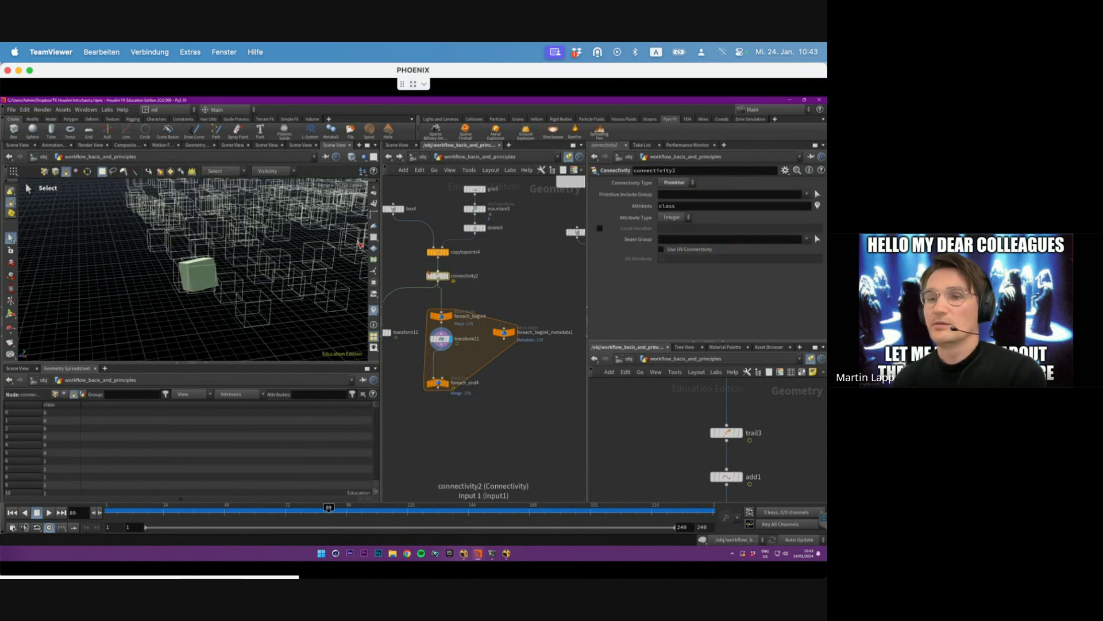
{"action": "left_click_drag", "start_coordinate": [415, 252], "coordinate": [476, 278]}
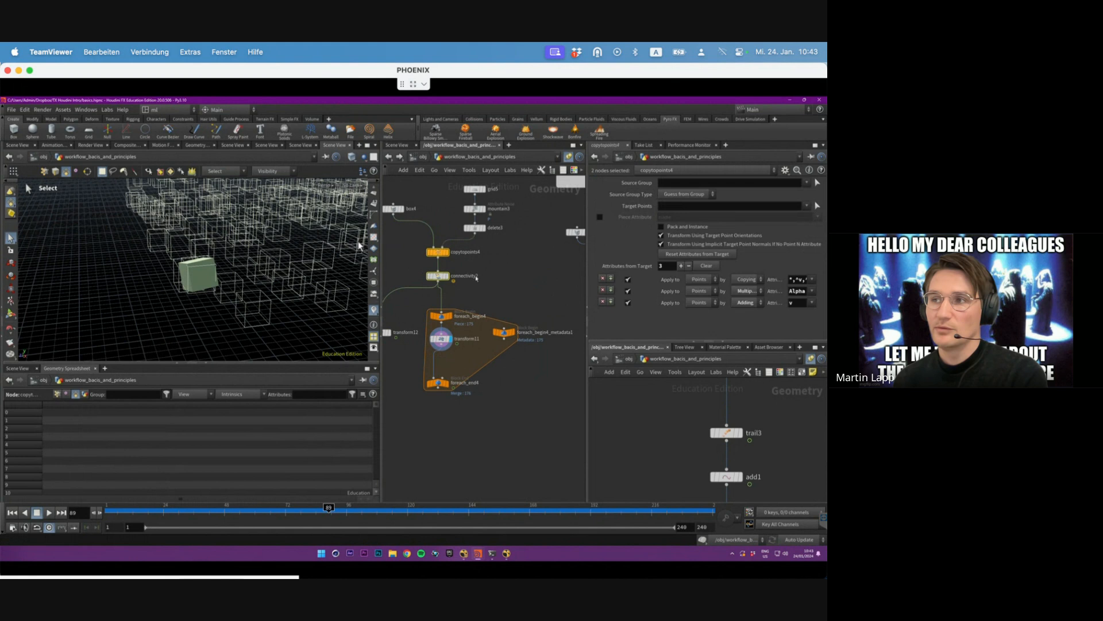
{"action": "left_click", "coordinate": [457, 276]}
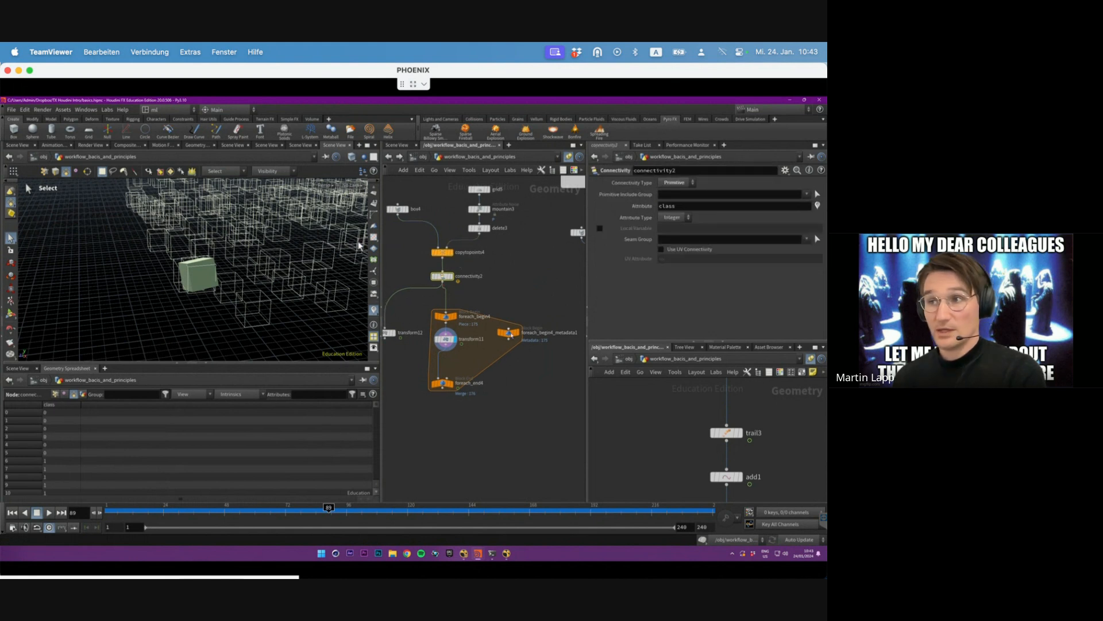
- Inspect transform11's rotate and pivot expressions, and show its transform handle around the single cube
{"action": "left_click", "coordinate": [445, 339]}
{"action": "mouse_move", "coordinate": [205, 256]}
{"action": "left_mouse_down", "text": "alt"}
{"action": "mouse_move", "coordinate": [246, 287]}
{"action": "mouse_move", "coordinate": [224, 256]}
{"action": "left_mouse_up", "text": "alt"}
{"action": "left_click_drag", "start_coordinate": [466, 351], "coordinate": [481, 362]}
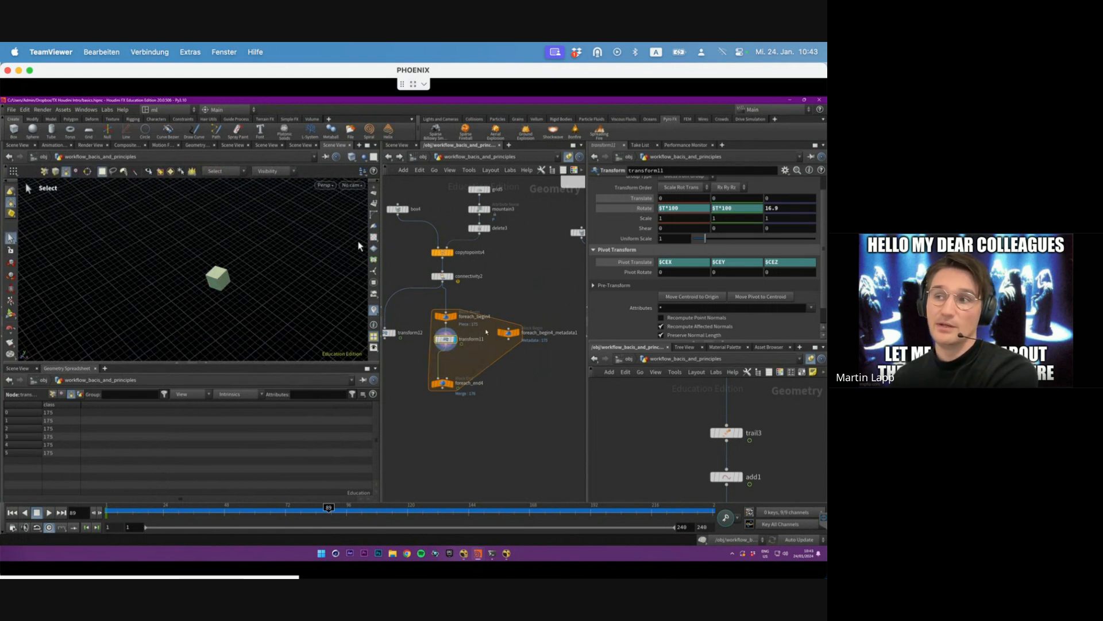
{"action": "scroll", "coordinate": [475, 345], "scroll_direction": "up", "scroll_amount": 2}
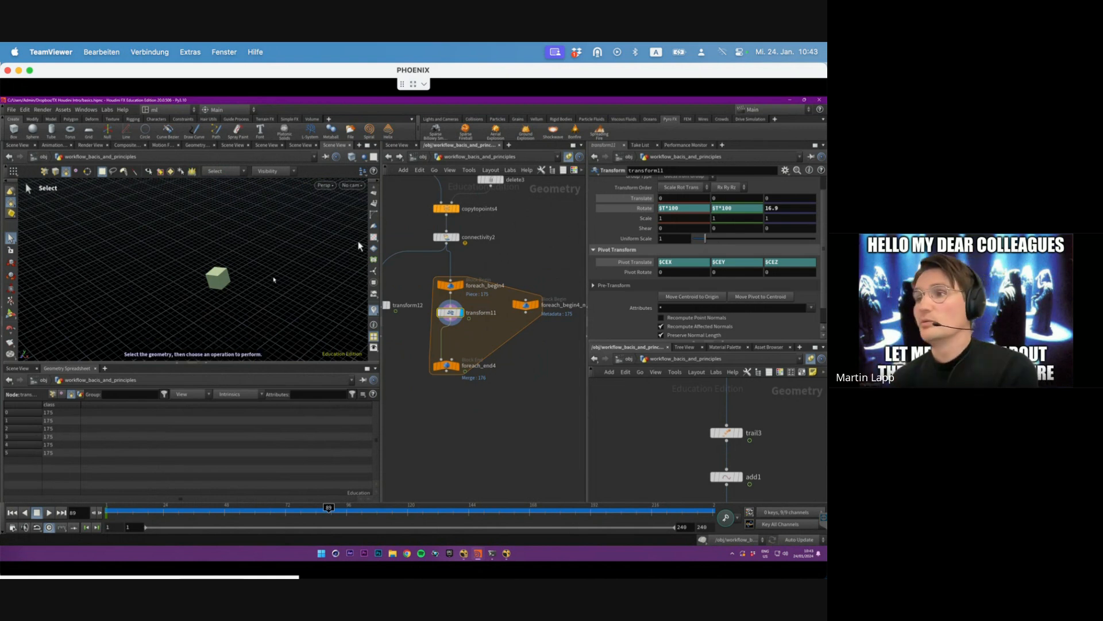
{"action": "mouse_move", "coordinate": [446, 313]}
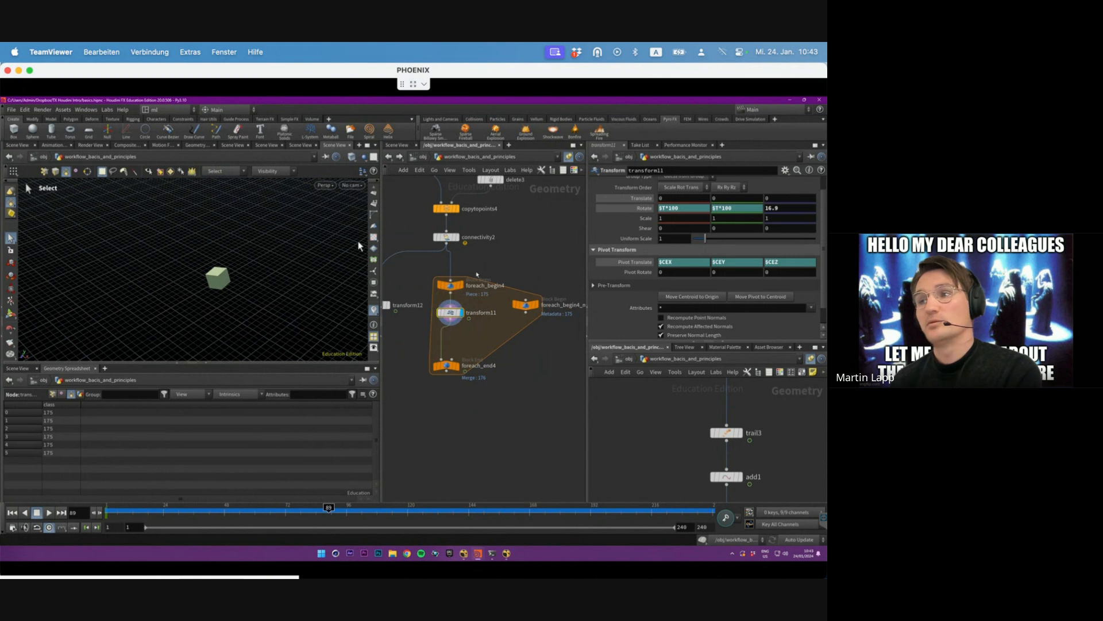
{"action": "left_click_drag", "start_coordinate": [681, 208], "coordinate": [573, 208]}
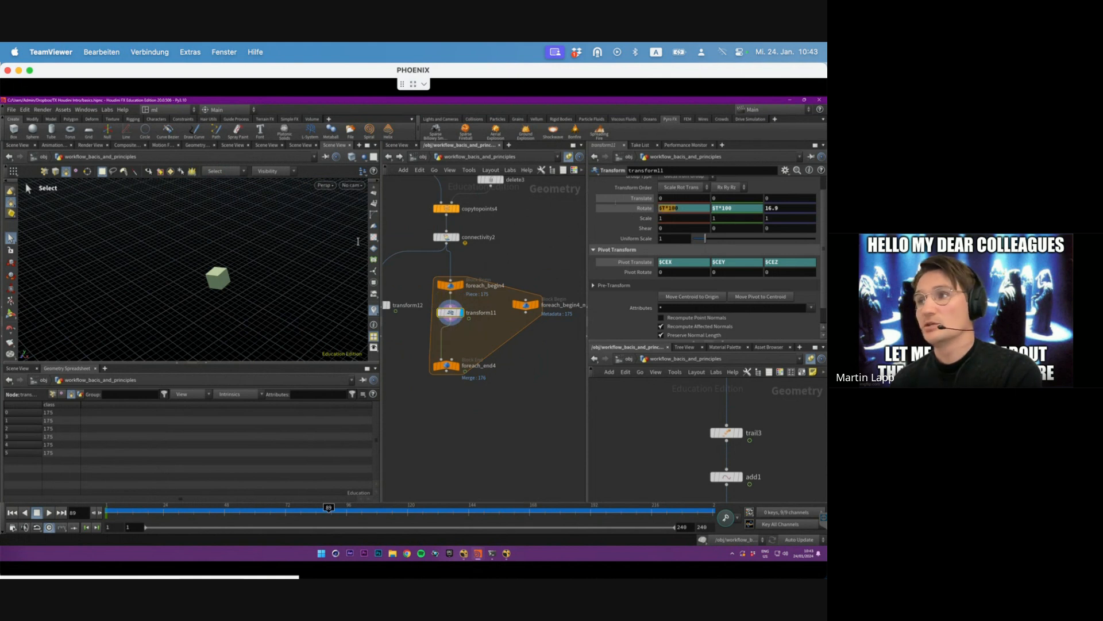
{"action": "left_click", "coordinate": [557, 229]}
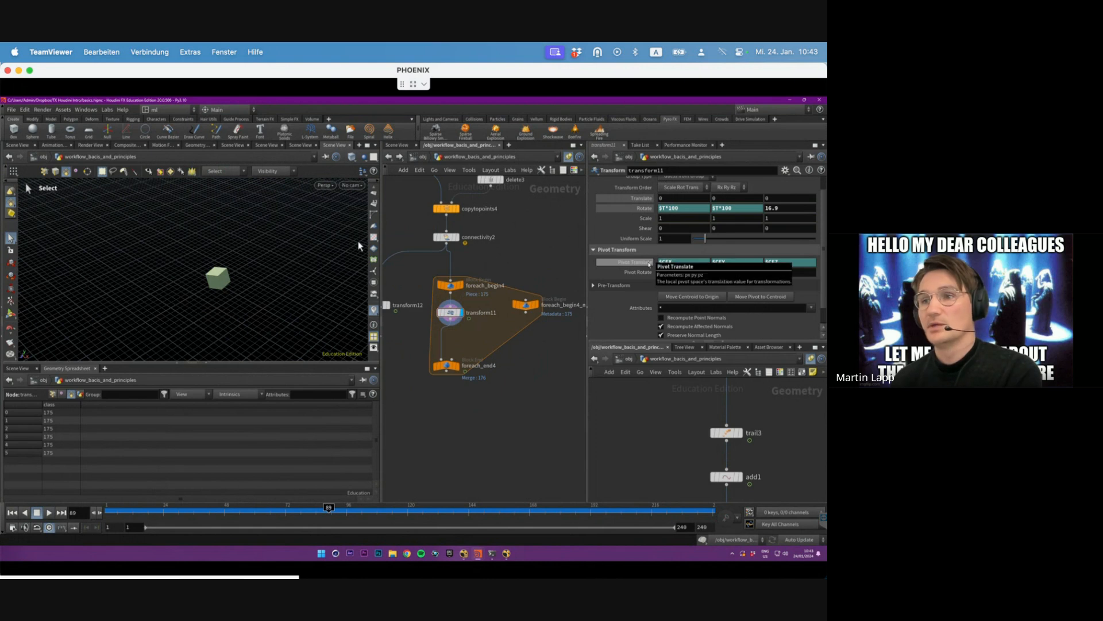
{"action": "key", "text": "Return"}
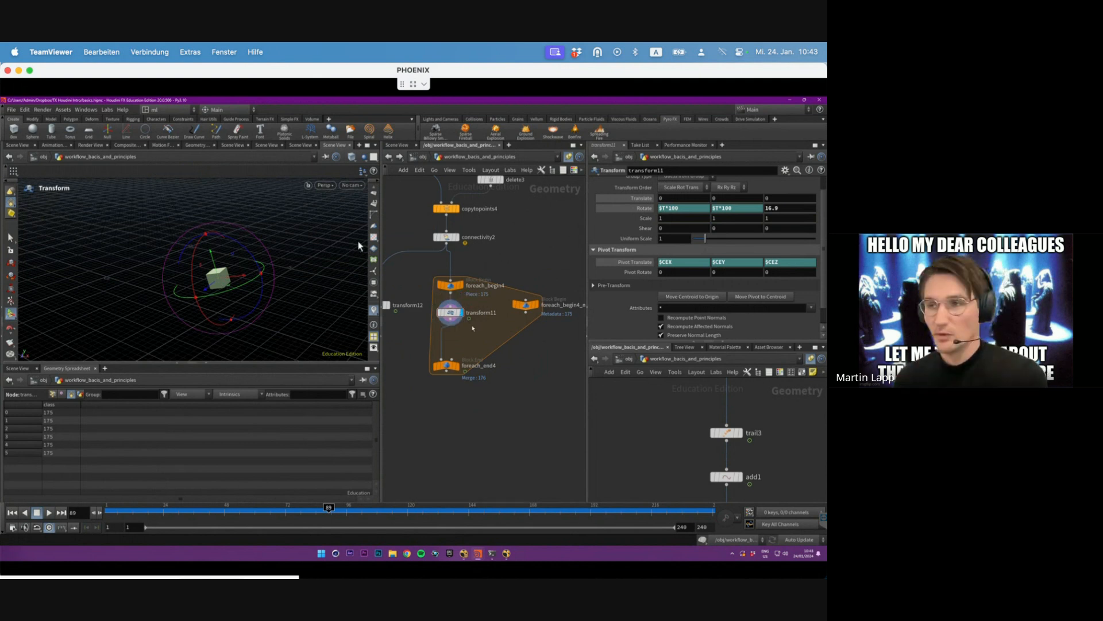
- Display foreach_end4 and play the animation from frame 1 to watch the cubes rotate individually
{"action": "left_click", "coordinate": [448, 365]}
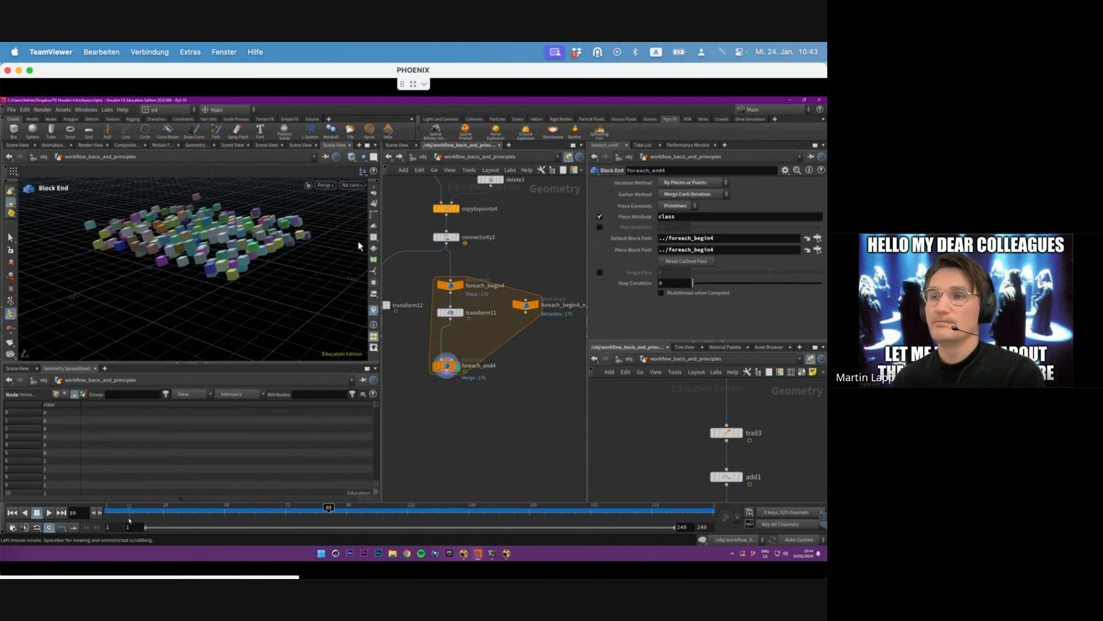
{"action": "left_click", "coordinate": [108, 511]}
{"action": "left_click", "coordinate": [50, 513]}
{"action": "key", "text": "Escape"}
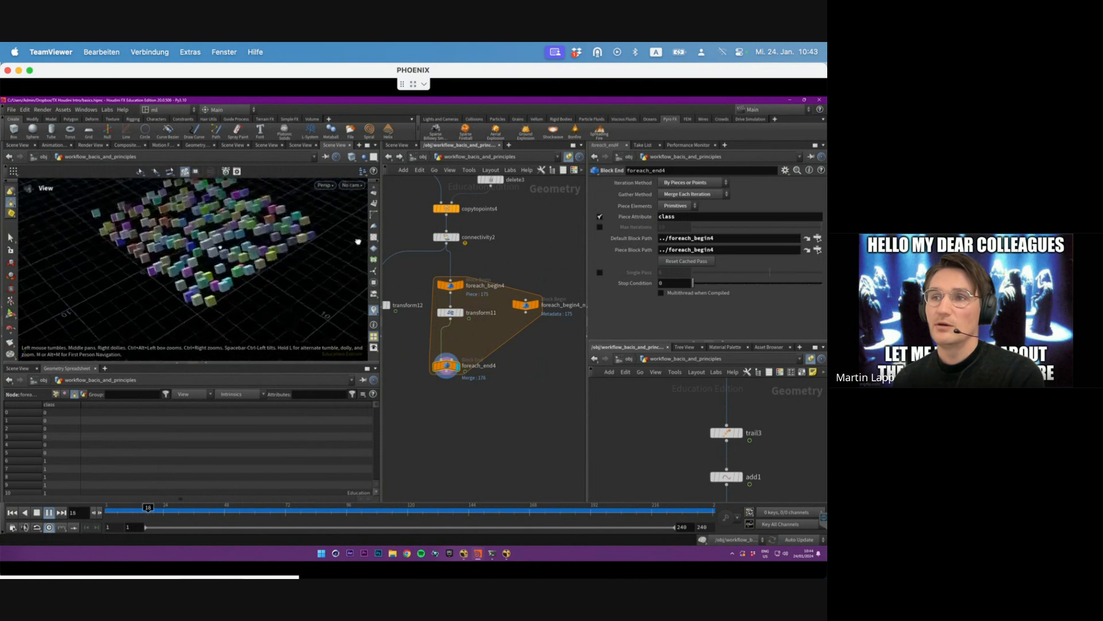
{"action": "key", "text": "Return"}
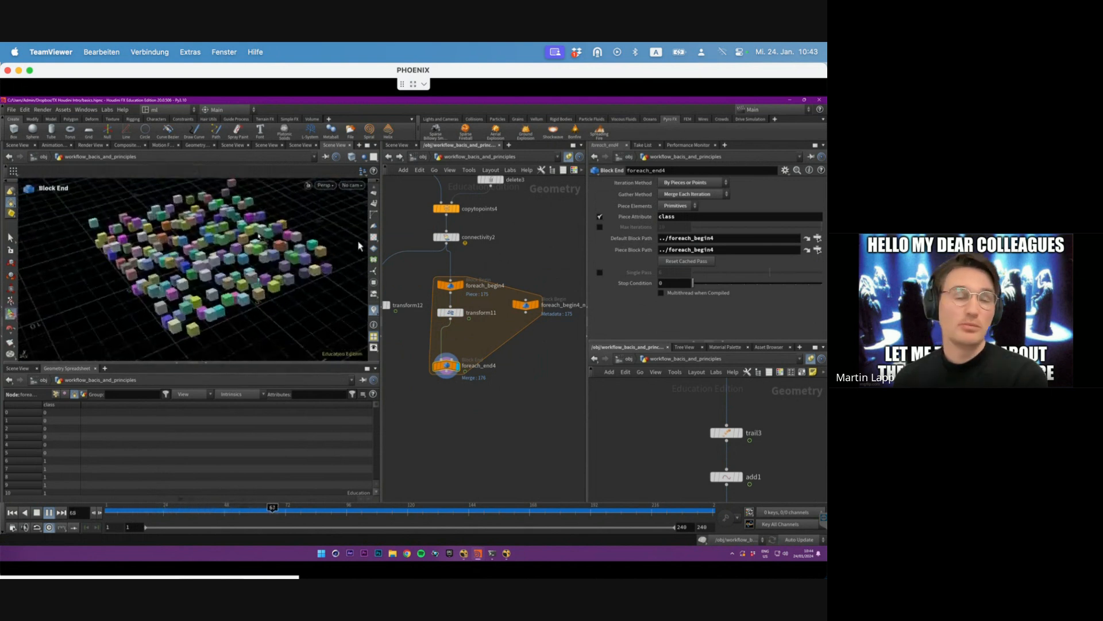
- Display transform12 during playback for comparison, and switch the display back to foreach_end4
{"action": "middle_click_drag", "start_coordinate": [396, 292], "coordinate": [434, 298]}
{"action": "scroll", "coordinate": [433, 298], "scroll_direction": "up", "scroll_amount": 2}
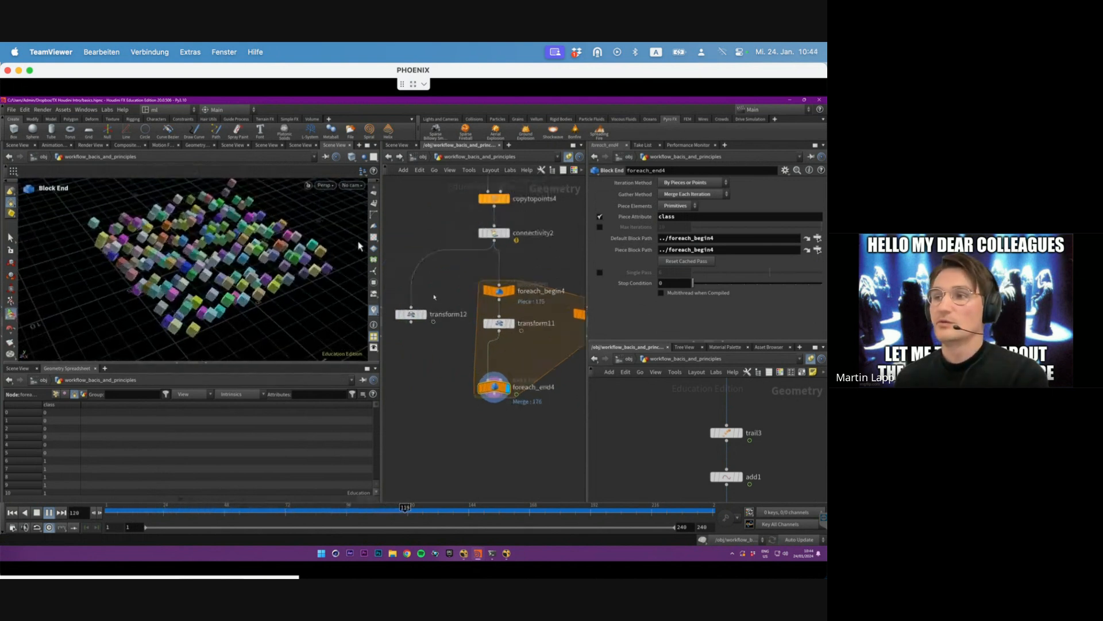
{"action": "left_click", "coordinate": [425, 315]}
{"action": "left_click", "coordinate": [411, 314]}
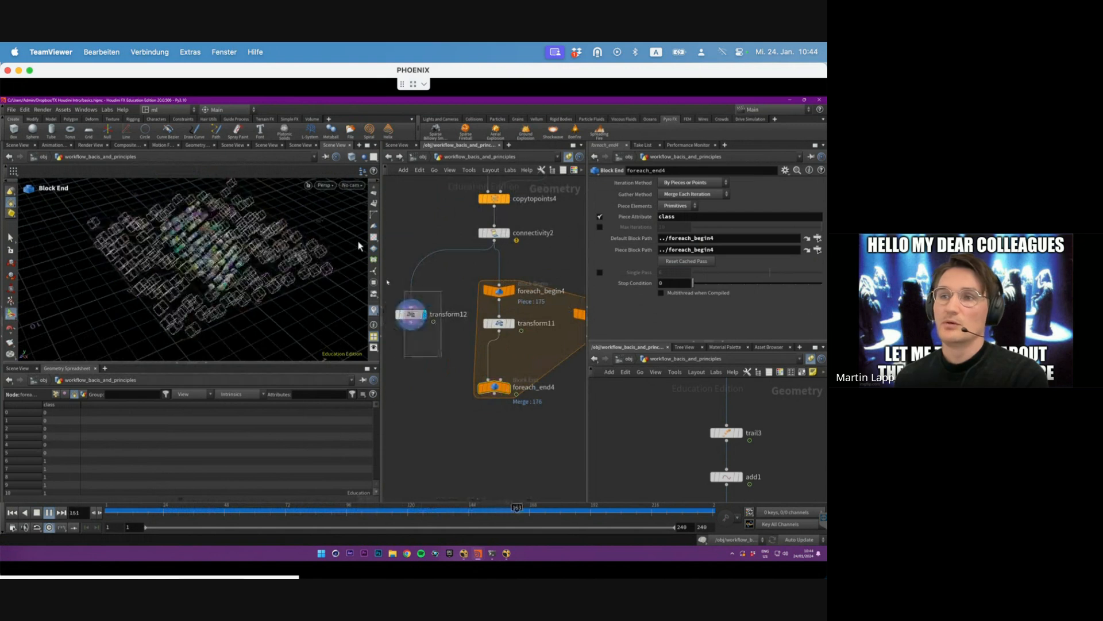
{"action": "left_click", "coordinate": [491, 386]}
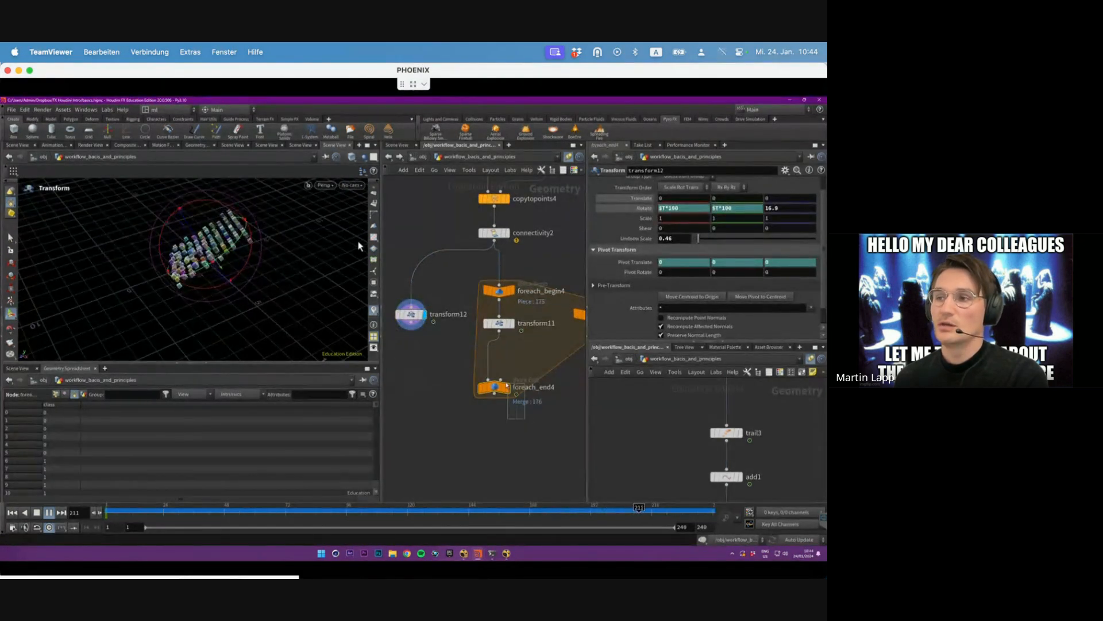
{"action": "left_click", "coordinate": [506, 387]}
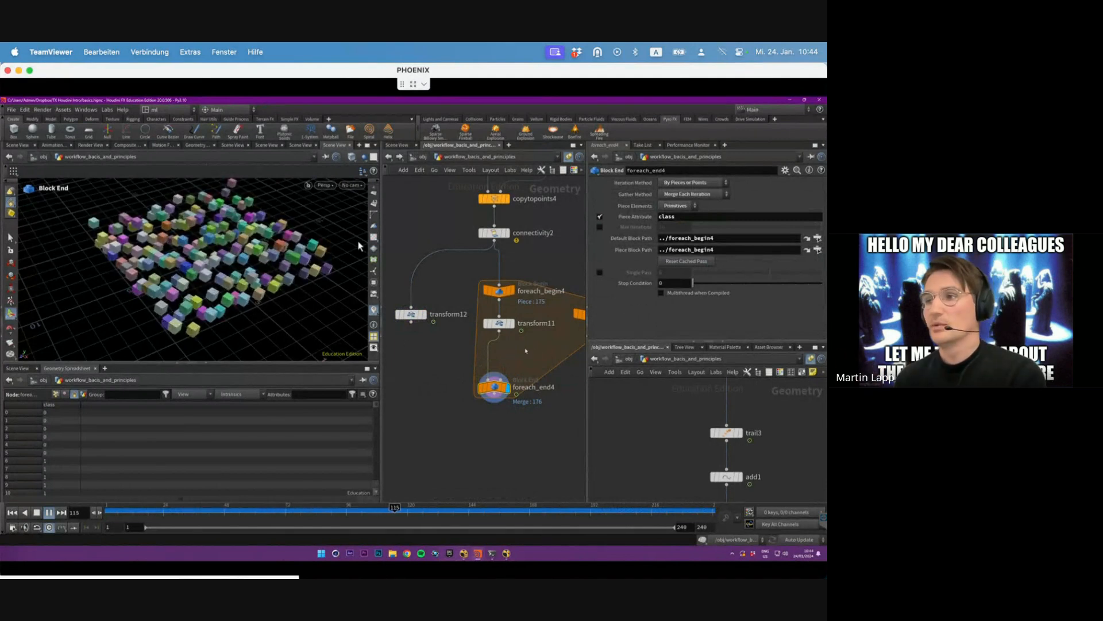
- Check transform11's settings inside the loop, stop the playback, and select foreach_end4 again
{"action": "left_click_drag", "start_coordinate": [484, 279], "coordinate": [538, 346]}
{"action": "left_click", "coordinate": [499, 323]}
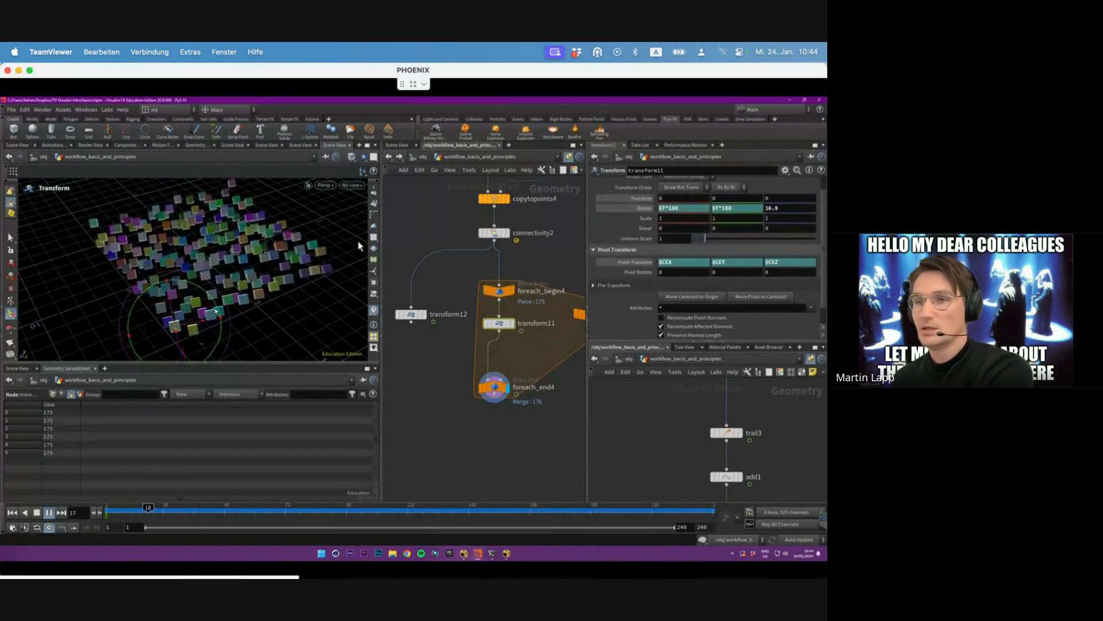
{"action": "scroll", "coordinate": [502, 393], "scroll_direction": "down", "scroll_amount": 4}
{"action": "scroll", "coordinate": [504, 394], "scroll_direction": "down", "scroll_amount": 4}
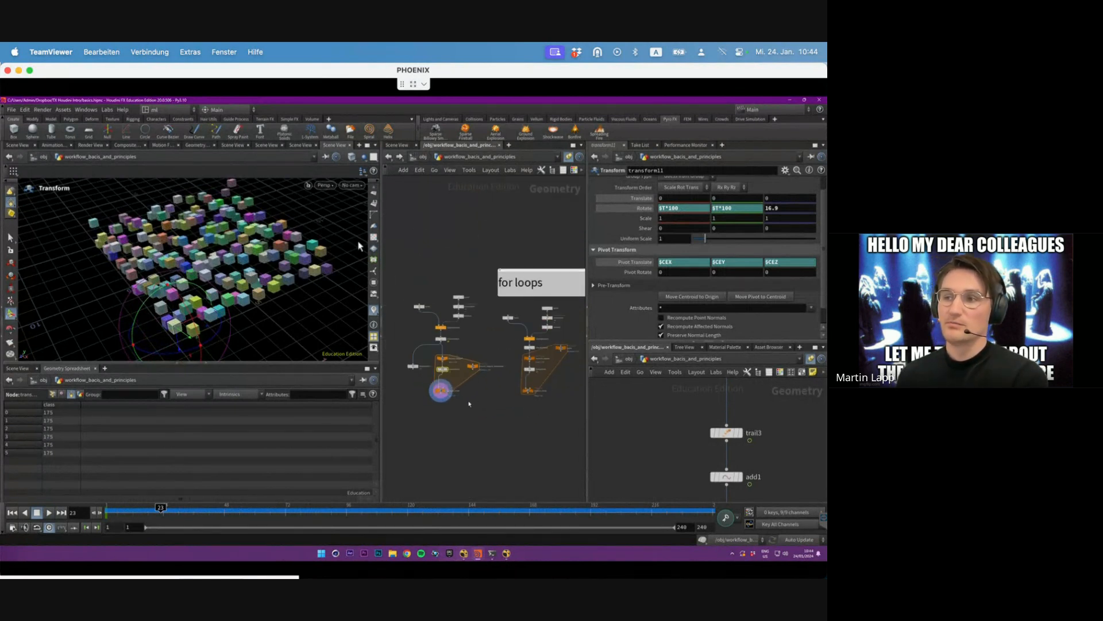
{"action": "left_click", "coordinate": [441, 390]}
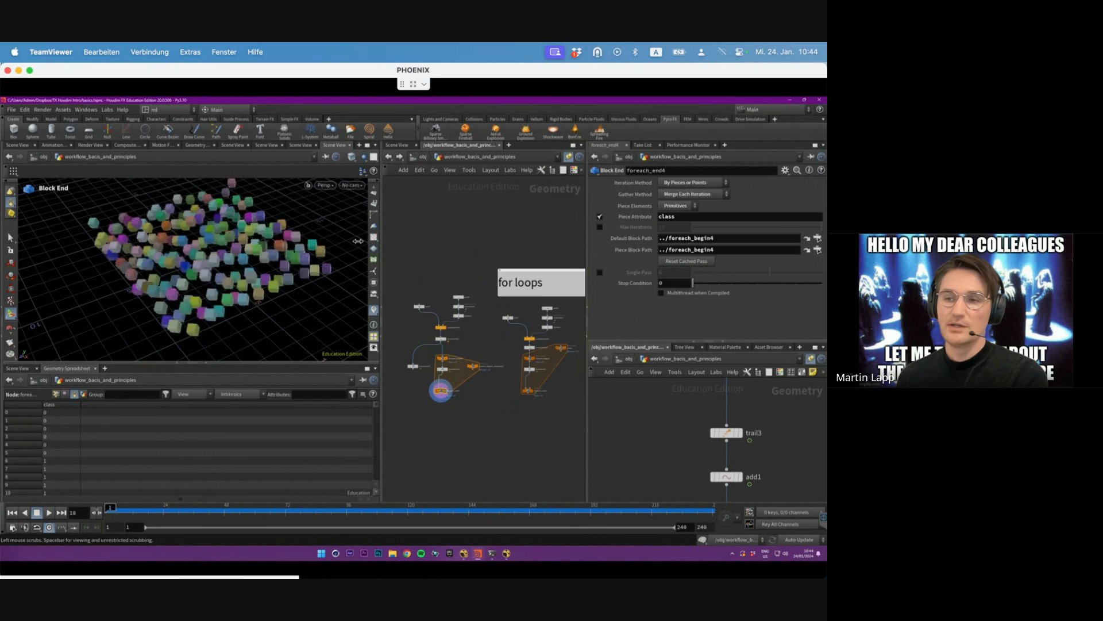
- Inspect transform11's rotate and pivot expressions inside the first for-each loop
{"action": "scroll", "coordinate": [460, 385], "scroll_direction": "up", "scroll_amount": 4}
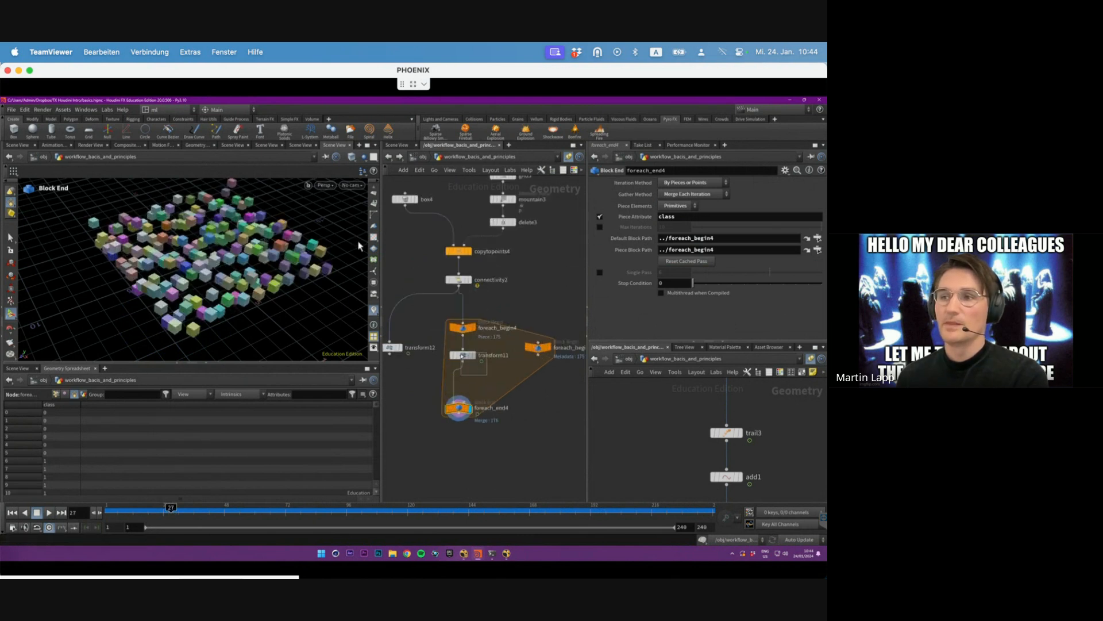
{"action": "left_click", "coordinate": [463, 355]}
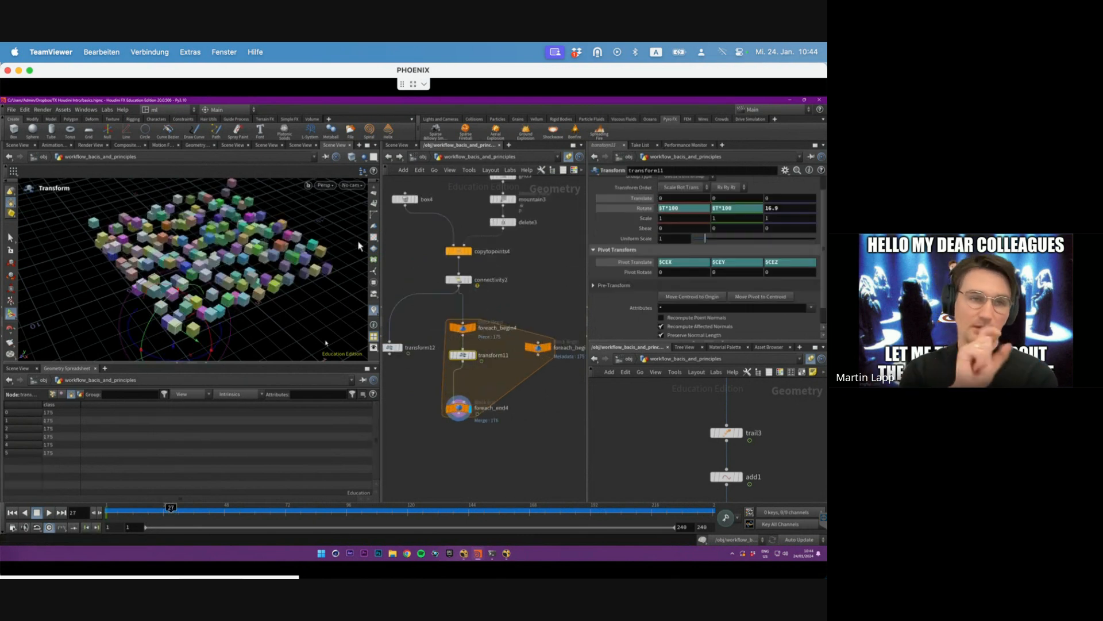
{"action": "scroll", "coordinate": [531, 335], "scroll_direction": "up", "scroll_amount": 3}
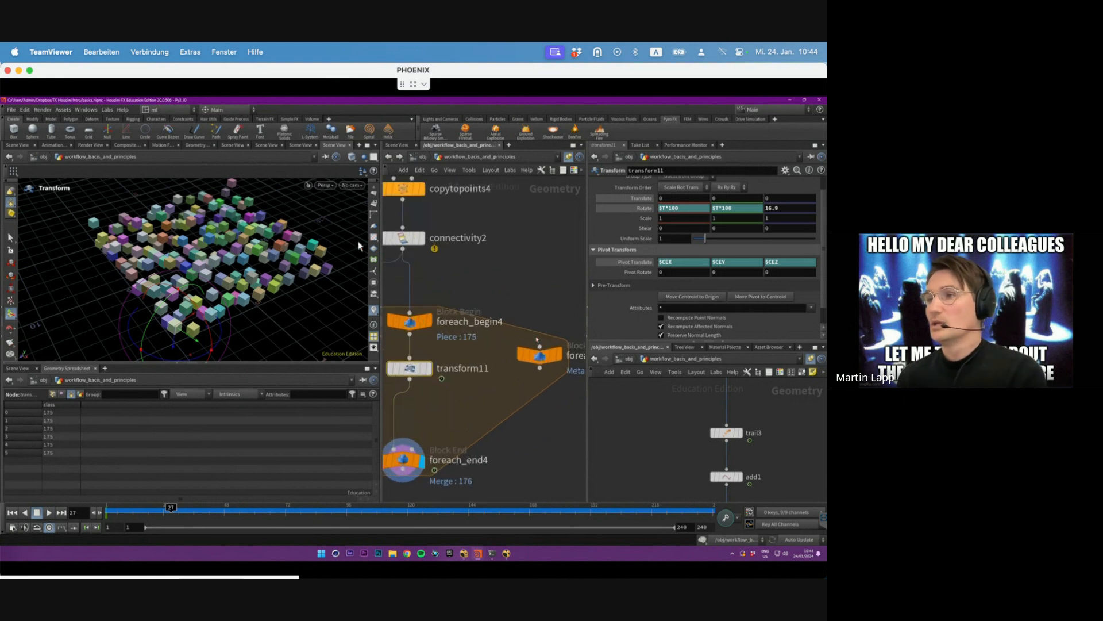
- Display foreach_end1 in the neighbouring loop example, play its animation from frame 1, view the cubes from another angle and stop playback
{"action": "scroll", "coordinate": [532, 335], "scroll_direction": "down", "scroll_amount": 4}
{"action": "middle_click_drag", "start_coordinate": [538, 370], "coordinate": [366, 404]}
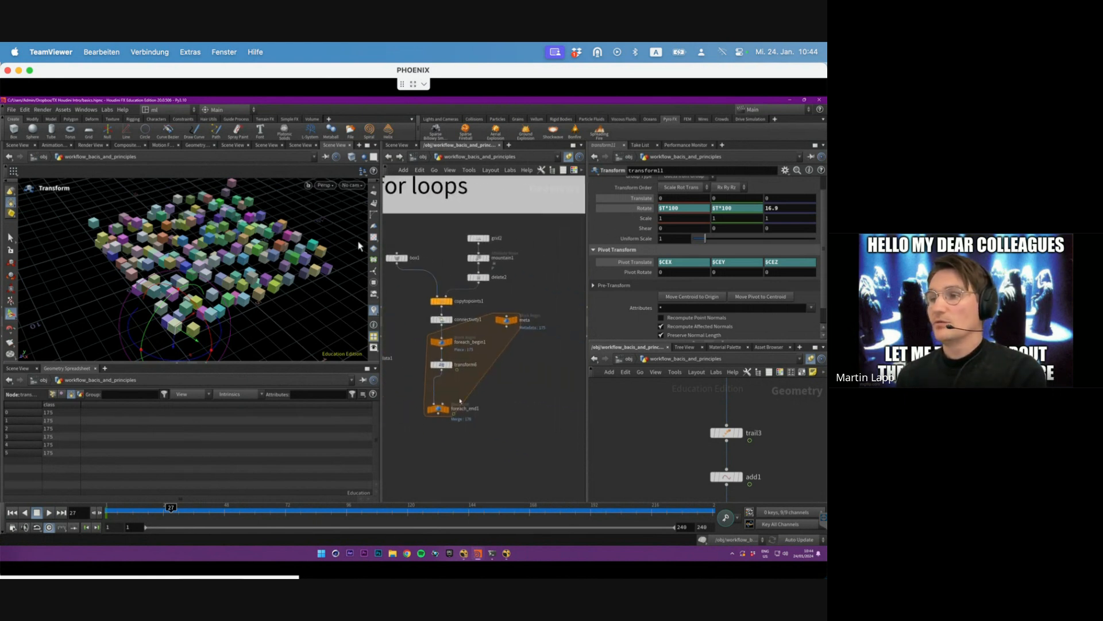
{"action": "left_click", "coordinate": [438, 408]}
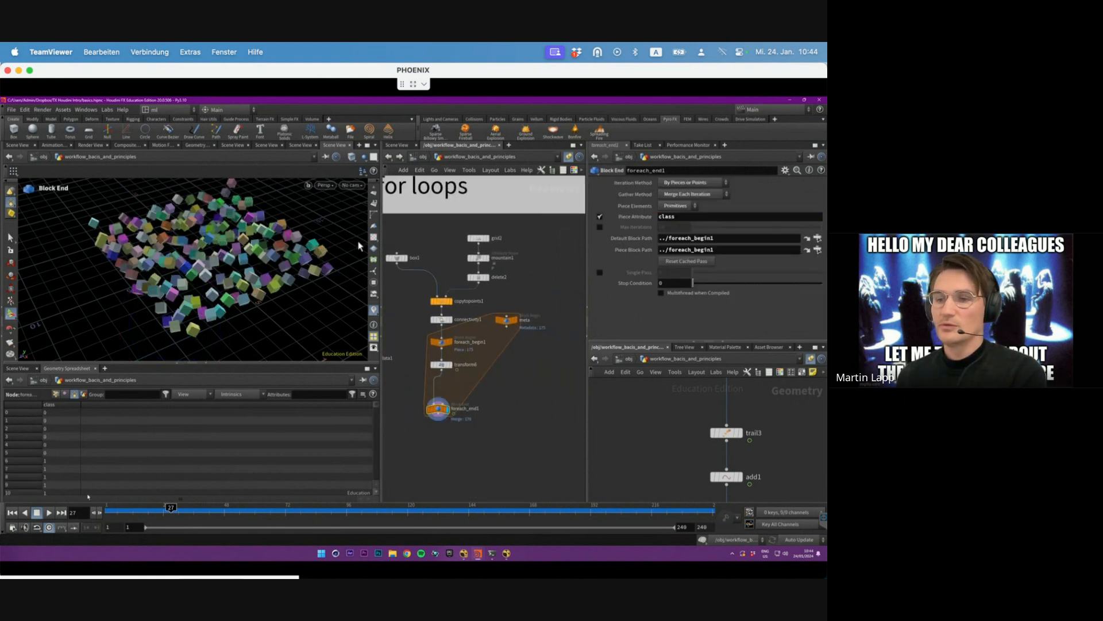
{"action": "left_click", "coordinate": [12, 512]}
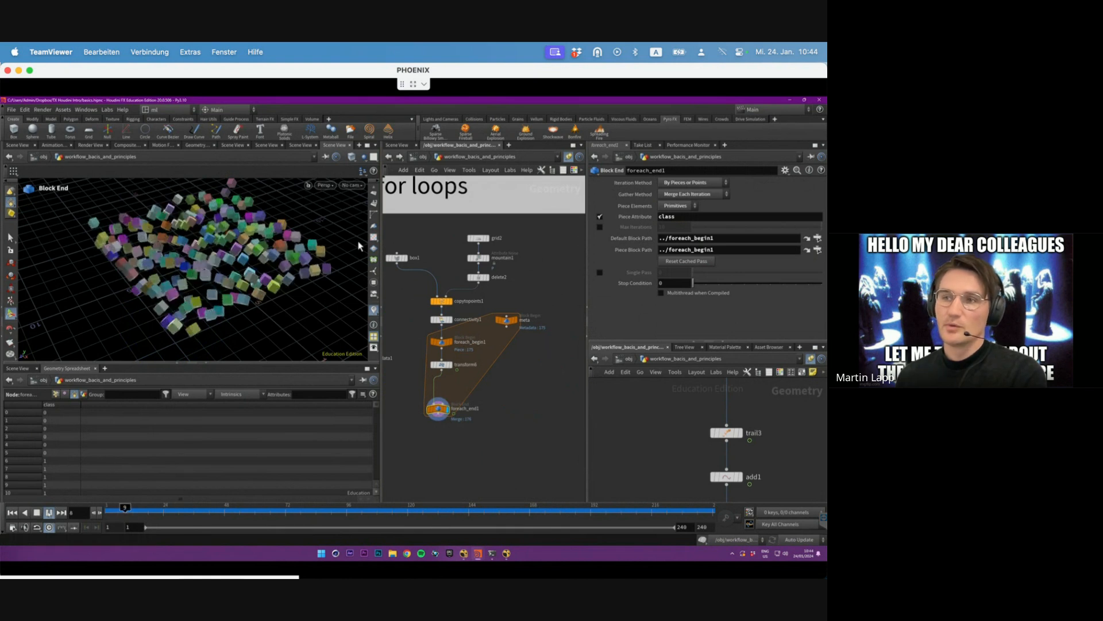
{"action": "left_click_drag", "start_coordinate": [358, 246], "coordinate": [359, 242], "text": "alt"}
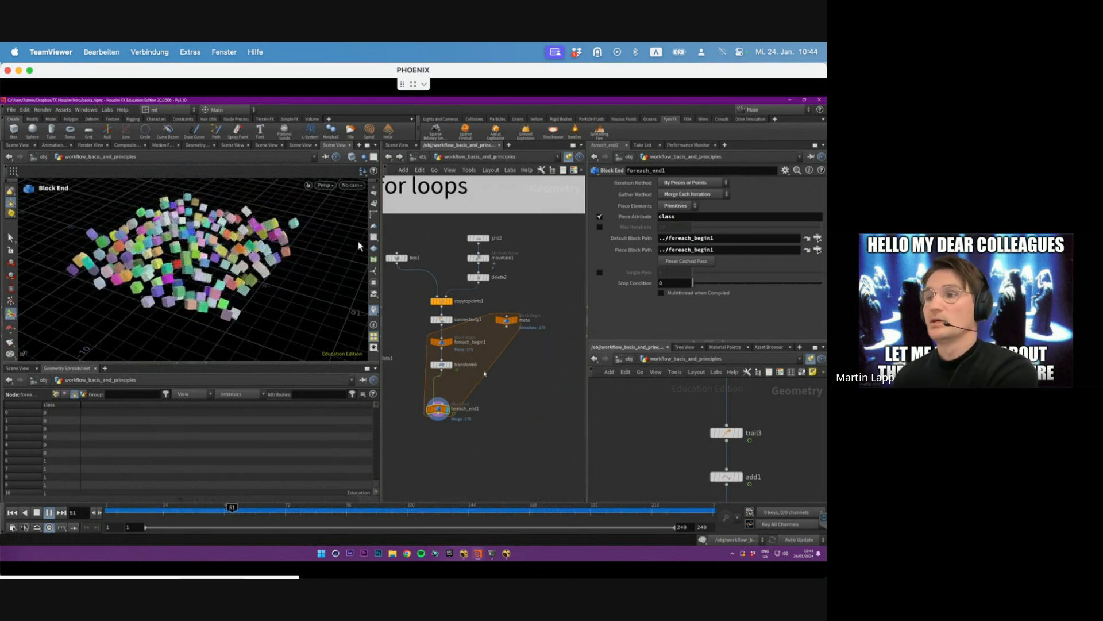
{"action": "key", "text": "Up"}
- Move the meta node down beside foreach_begin1, and display transform6 framed on its single cube
{"action": "left_click_drag", "start_coordinate": [506, 321], "coordinate": [512, 346]}
{"action": "left_click", "coordinate": [450, 320]}
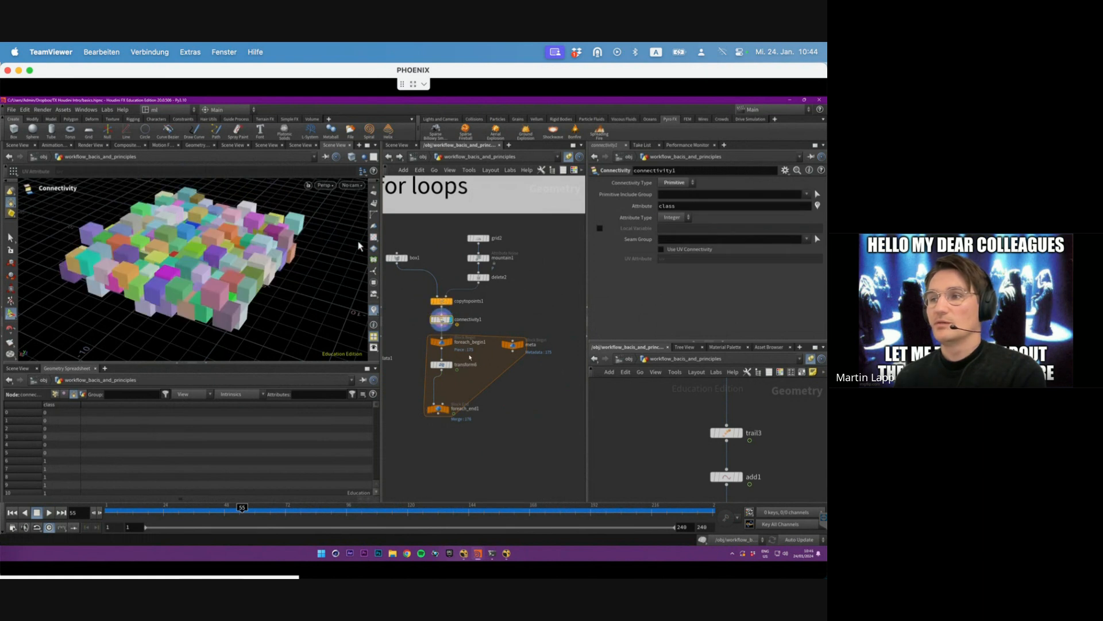
{"action": "left_click", "coordinate": [451, 364]}
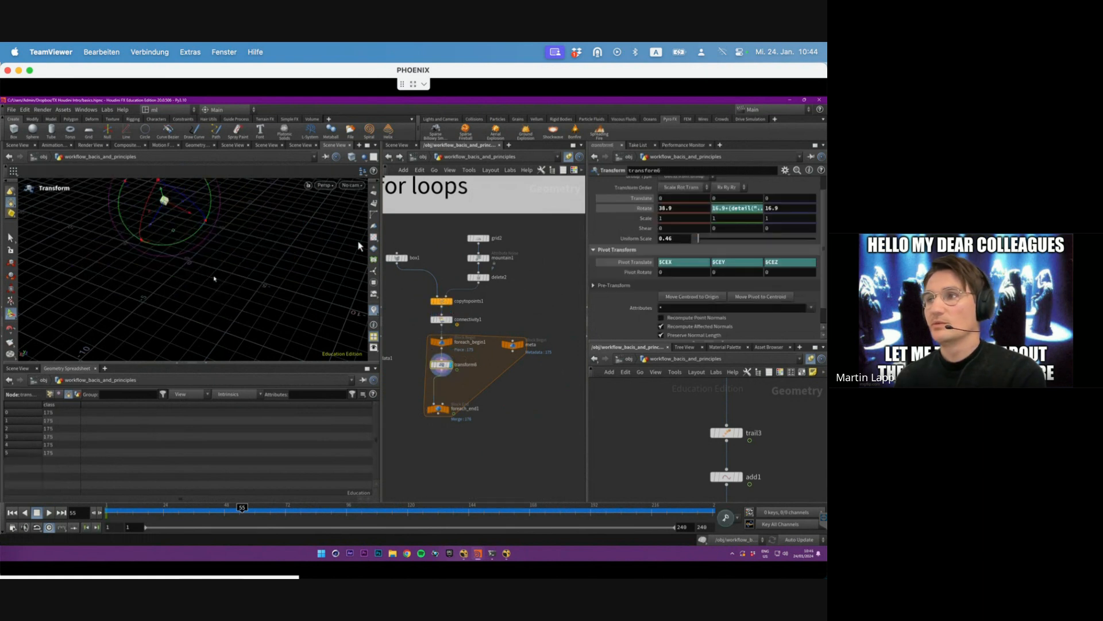
{"action": "key", "text": "space+g"}
{"action": "left_click_drag", "start_coordinate": [214, 279], "coordinate": [220, 239]}
- Widen the parameter pane and open transform6's Y rotate expression to highlight its detail() term
{"action": "left_click", "coordinate": [677, 239]}
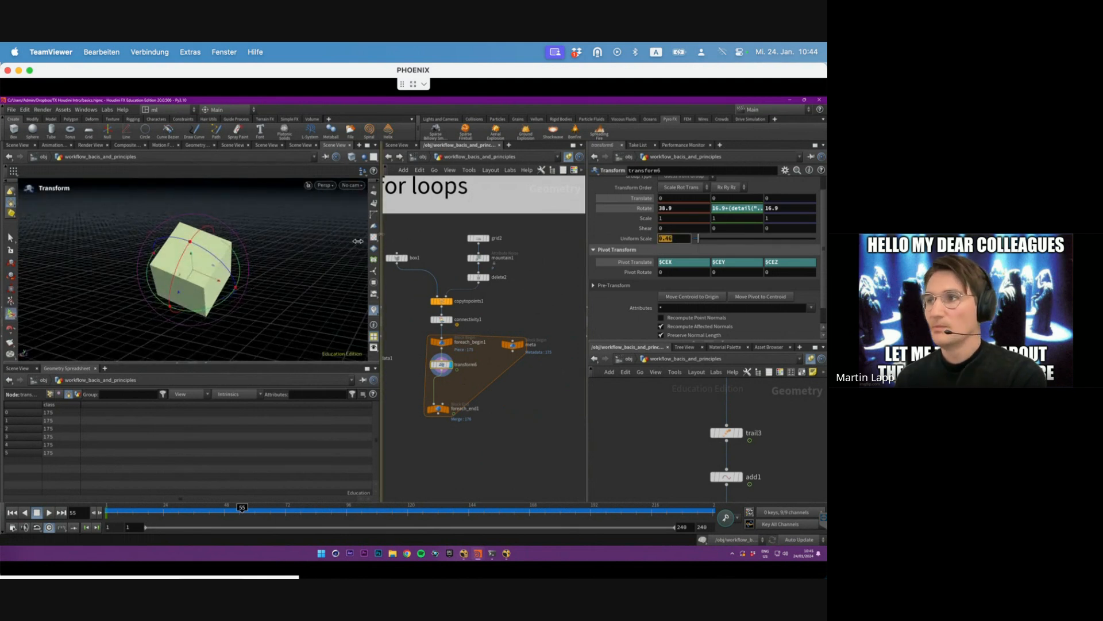
{"action": "left_click_drag", "start_coordinate": [381, 235], "coordinate": [293, 233]}
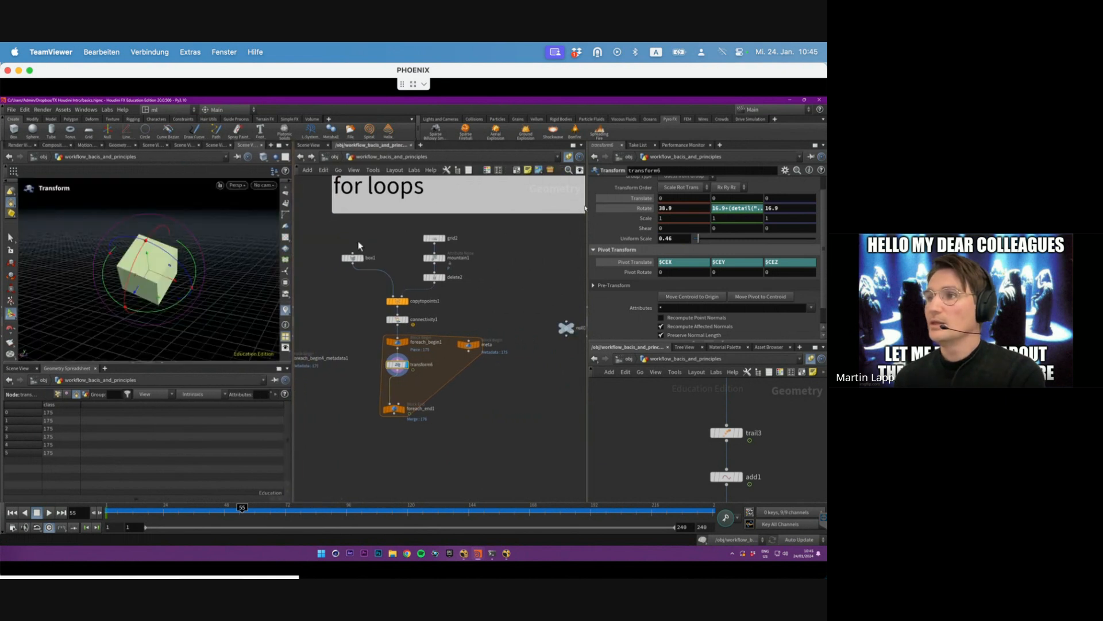
{"action": "left_click_drag", "start_coordinate": [586, 208], "coordinate": [427, 208]}
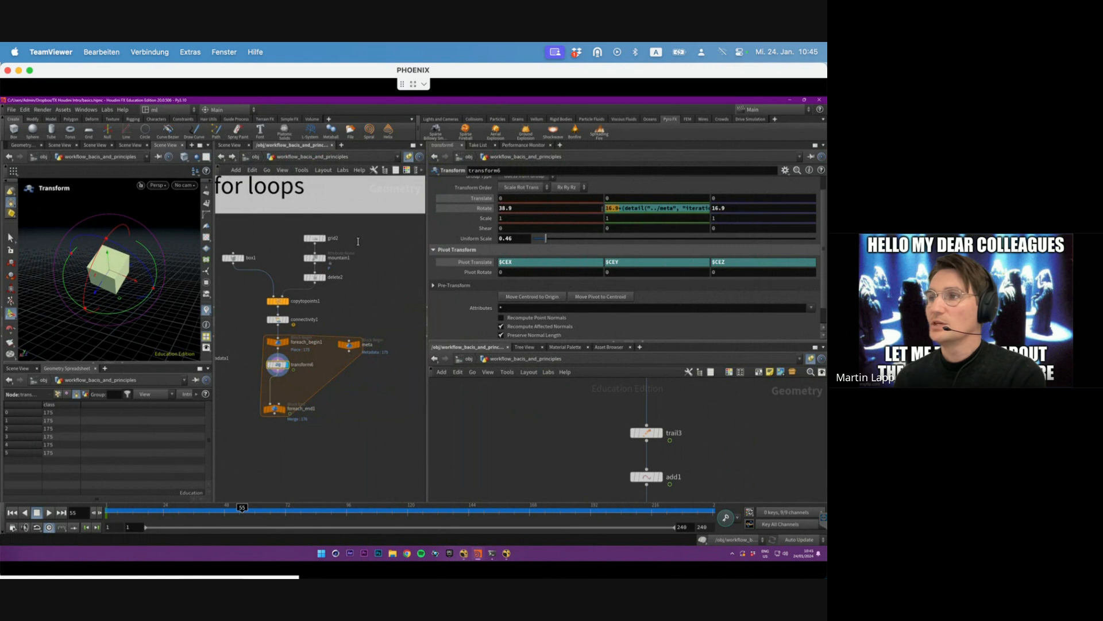
{"action": "left_click", "coordinate": [628, 208]}
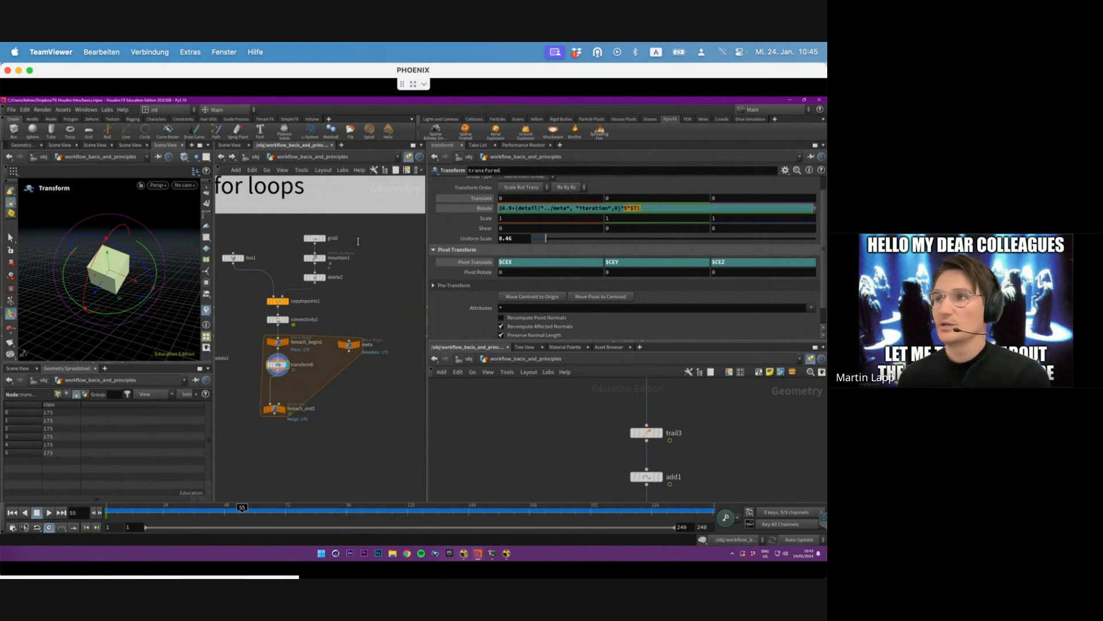
{"action": "left_click", "coordinate": [623, 208]}
{"action": "left_click_drag", "start_coordinate": [622, 208], "coordinate": [516, 208]}
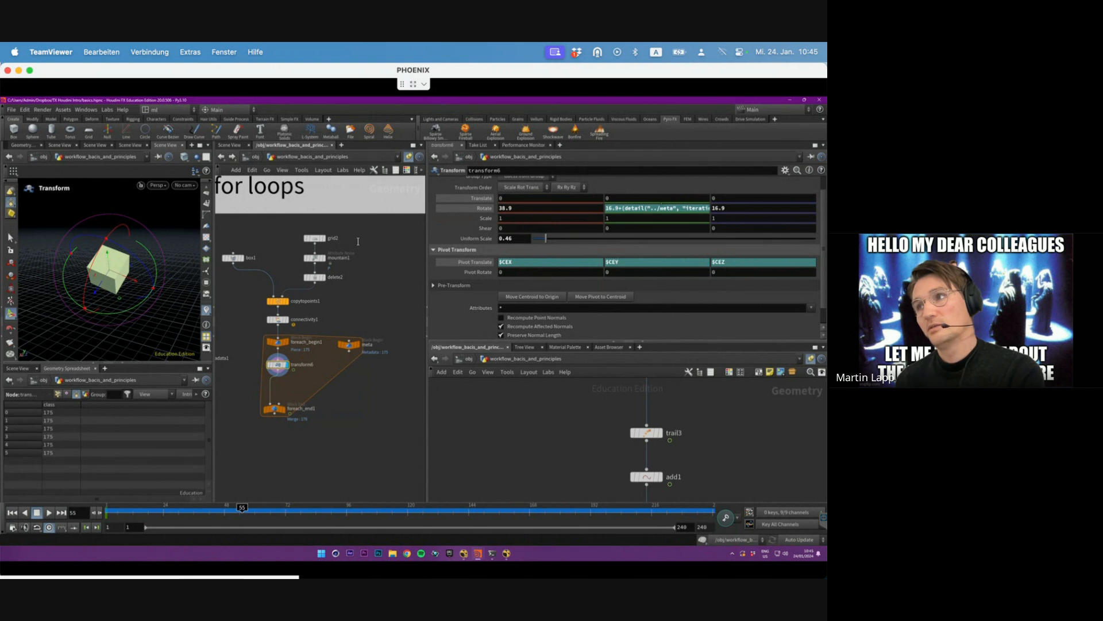
- Examine the "meta" and "iteration" arguments in transform6's Y rotate expression, and check the meta node they refer to
{"action": "left_click", "coordinate": [662, 208]}
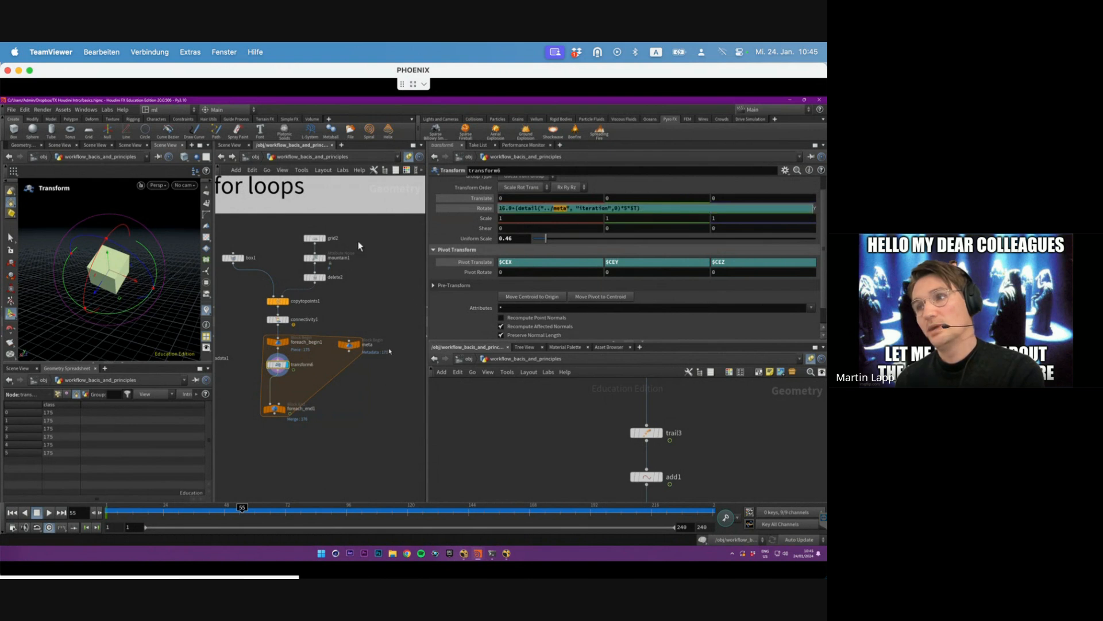
{"action": "left_click", "coordinate": [349, 345]}
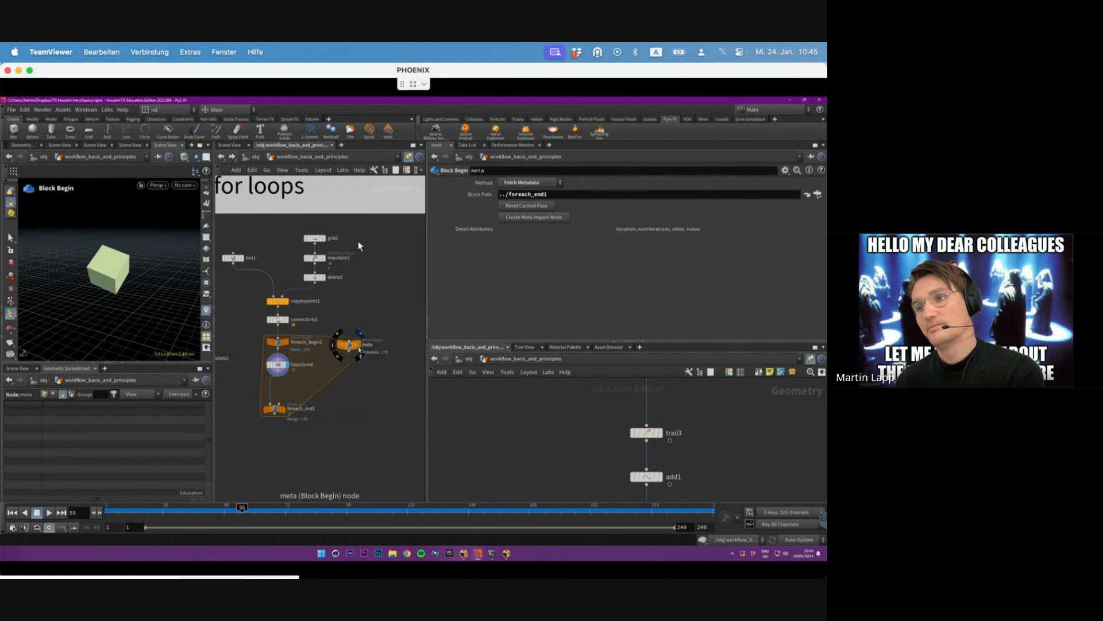
{"action": "left_click", "coordinate": [283, 371]}
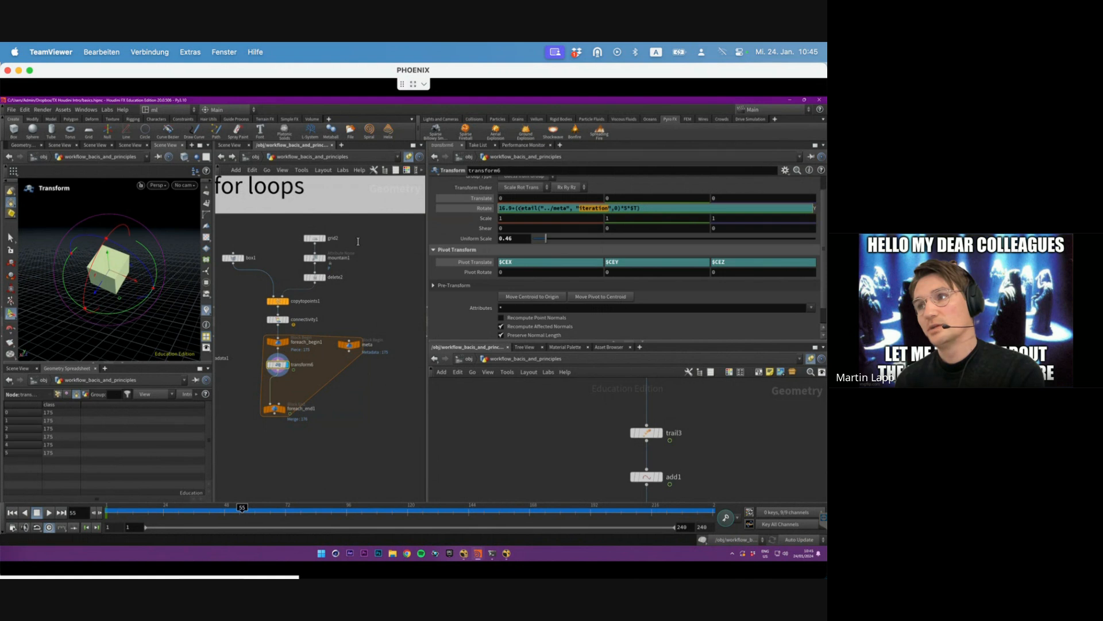
{"action": "left_click_drag", "start_coordinate": [521, 209], "coordinate": [532, 208]}
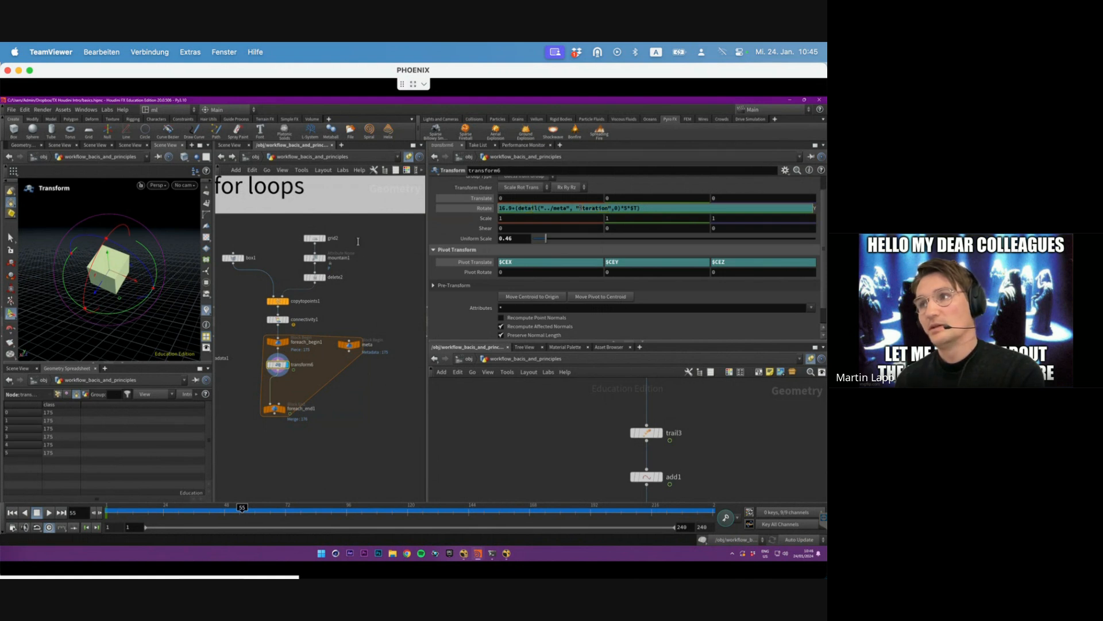
{"action": "left_click_drag", "start_coordinate": [582, 208], "coordinate": [612, 208]}
{"action": "scroll", "coordinate": [372, 379], "scroll_direction": "up", "scroll_amount": 2}
- Inspect the meta node's detail attributes in the geometry spreadsheet, comparing them with its point and primitive data
{"action": "left_click", "coordinate": [348, 338]}
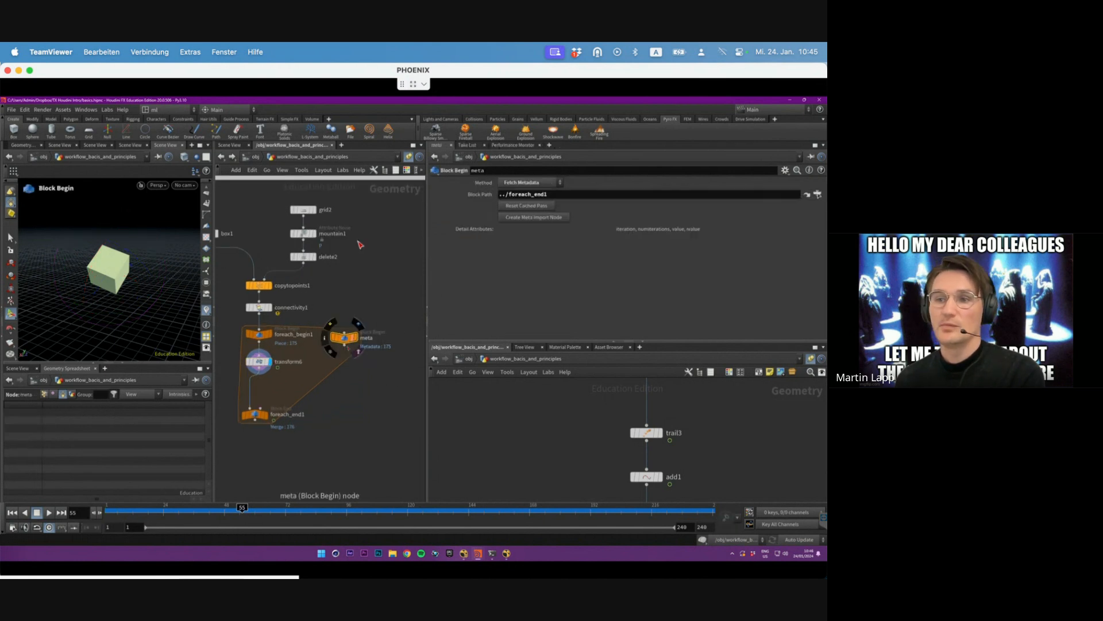
{"action": "left_click", "coordinate": [72, 394]}
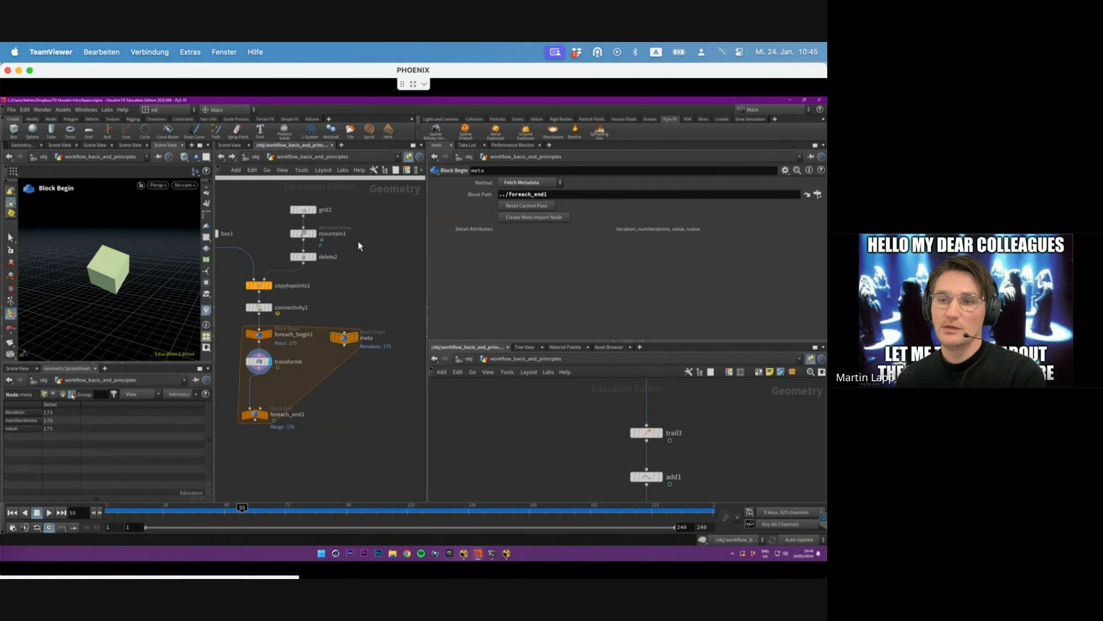
{"action": "left_click", "coordinate": [22, 413]}
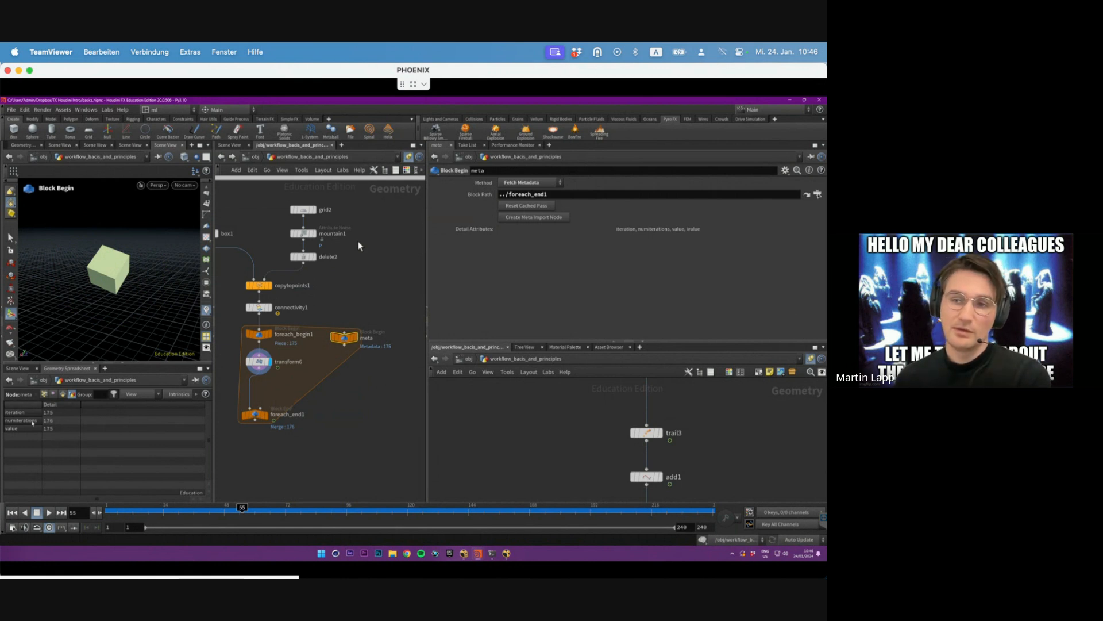
{"action": "left_click", "coordinate": [44, 395]}
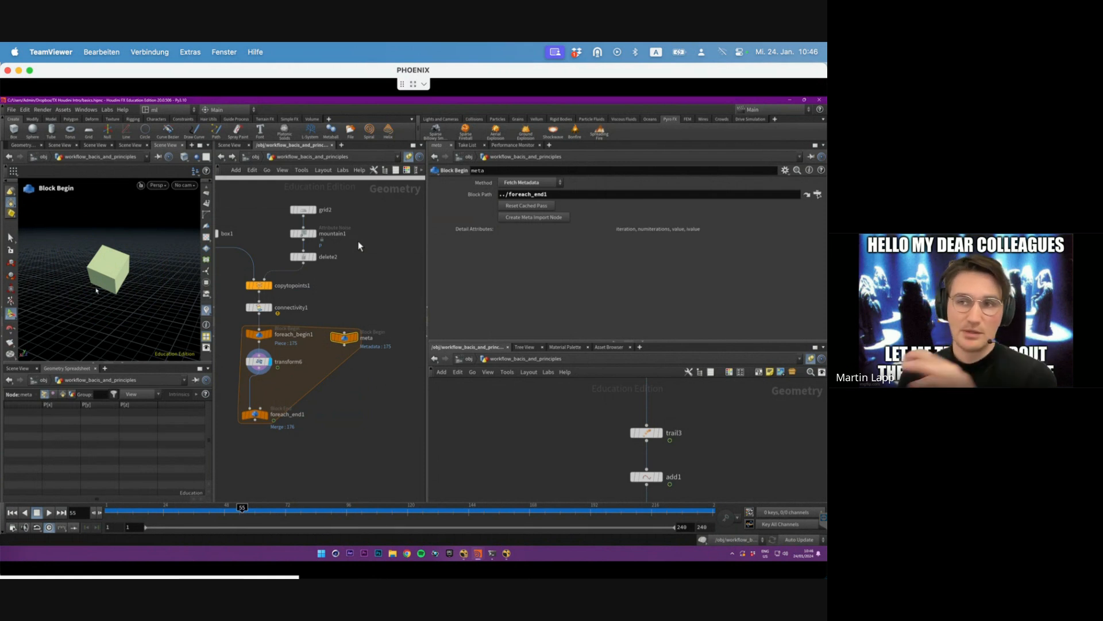
{"action": "left_click", "coordinate": [62, 395]}
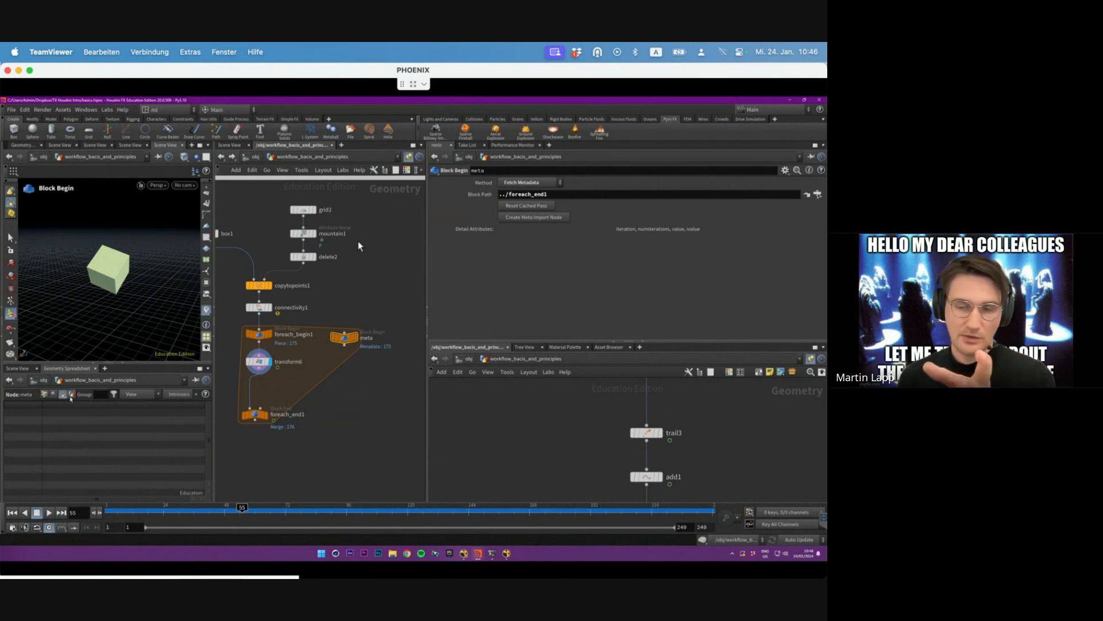
{"action": "left_click", "coordinate": [72, 394]}
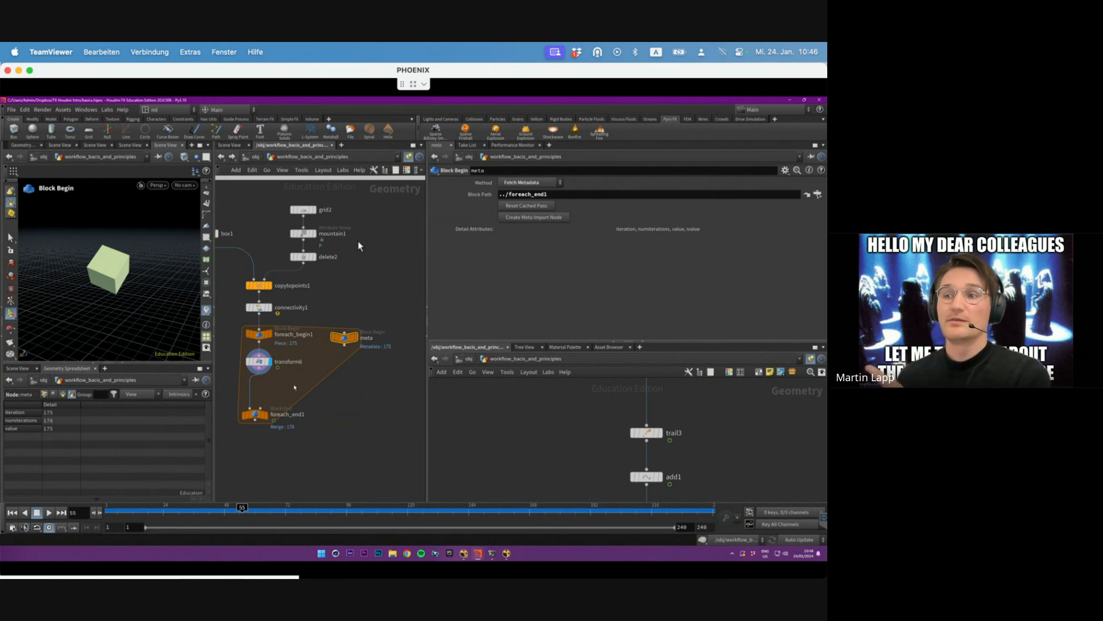
- Display foreach_end1's merged result, and switch the display and selection to the delete2 node
{"action": "left_click", "coordinate": [256, 414]}
{"action": "left_click", "coordinate": [266, 414]}
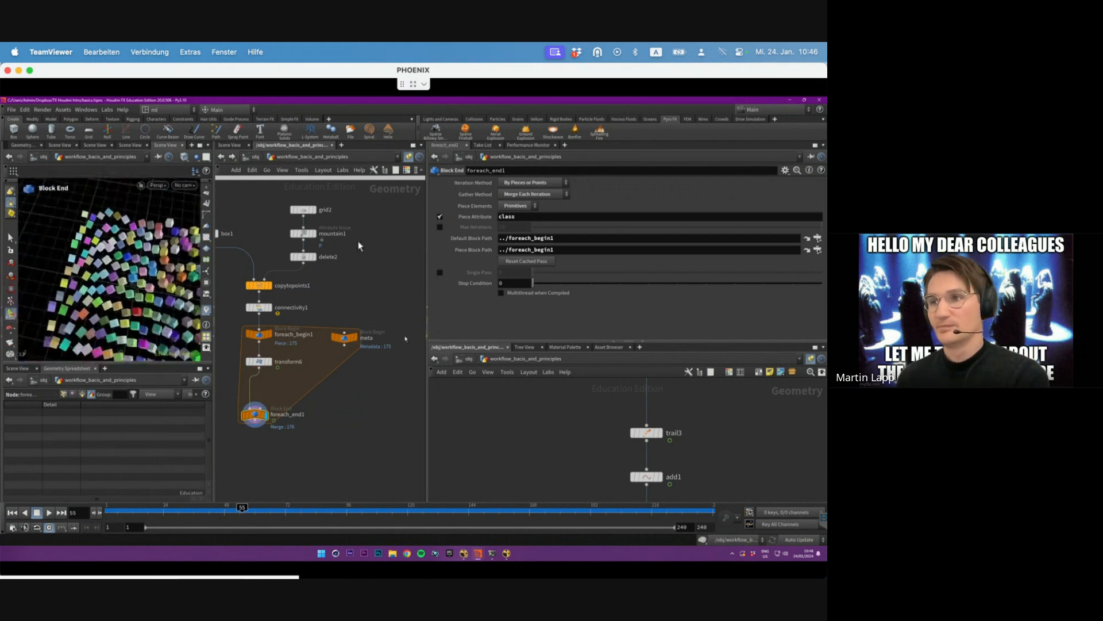
{"action": "left_click", "coordinate": [314, 256]}
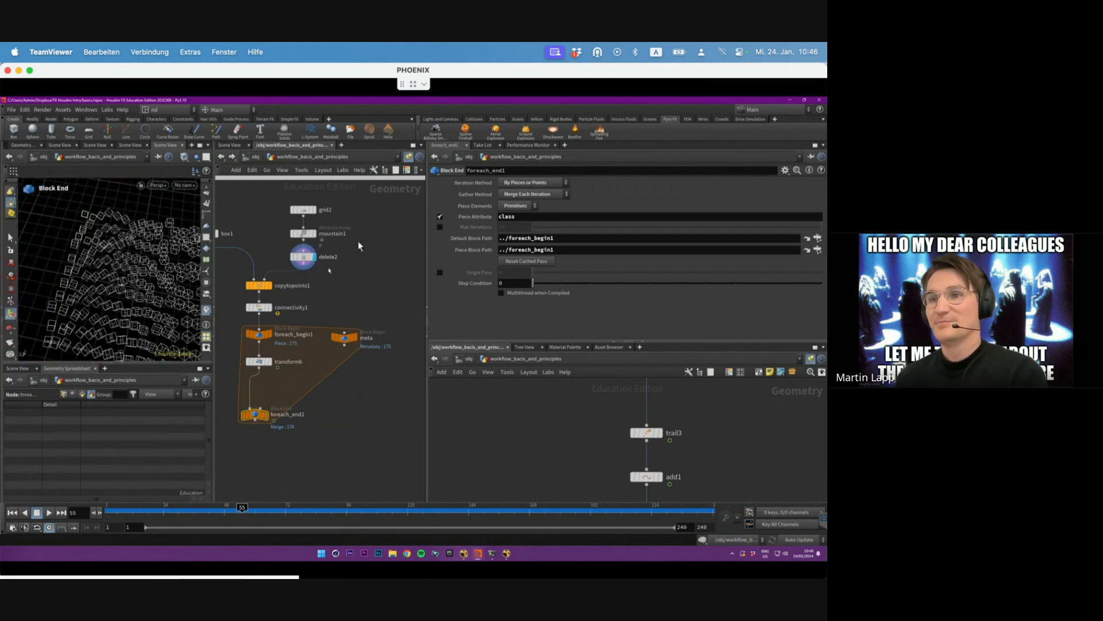
{"action": "left_click", "coordinate": [313, 263]}
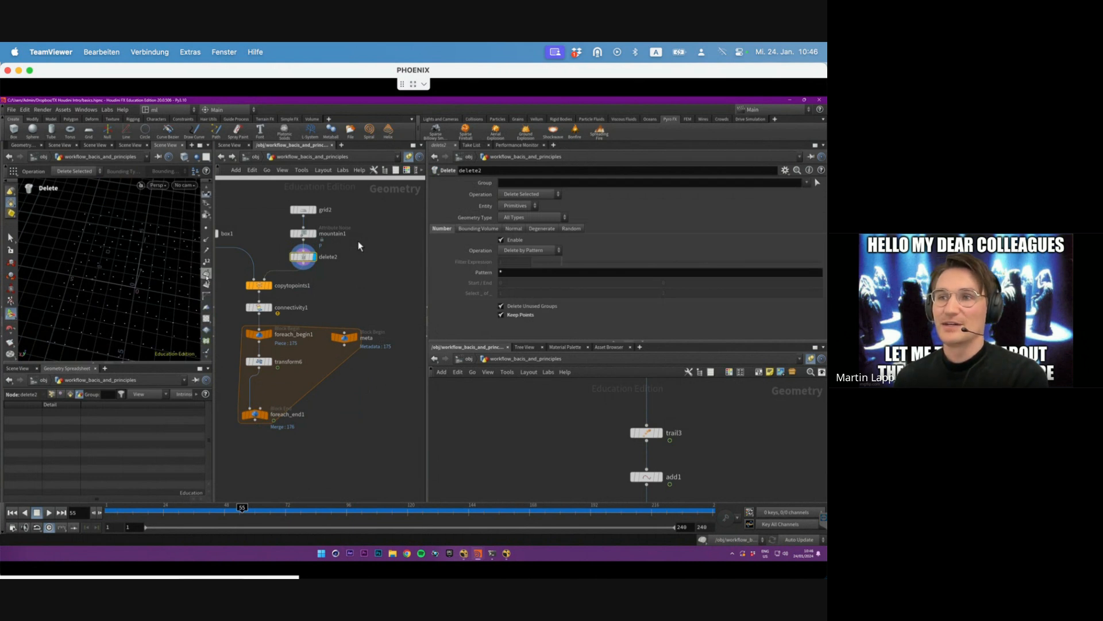
- Show point numbers in the viewport and take a closer look at delete2's points
{"action": "left_click", "coordinate": [208, 286]}
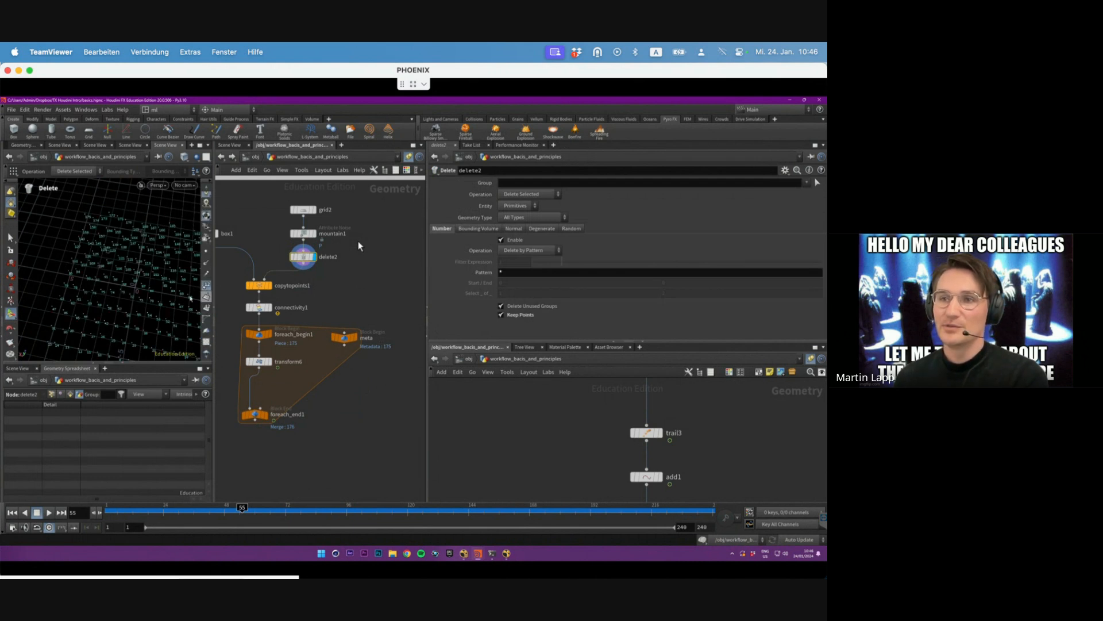
{"action": "middle_click_drag", "start_coordinate": [170, 324], "coordinate": [122, 293], "text": "alt"}
{"action": "left_click_drag", "start_coordinate": [122, 293], "coordinate": [145, 276]}
{"action": "key", "text": "Return"}
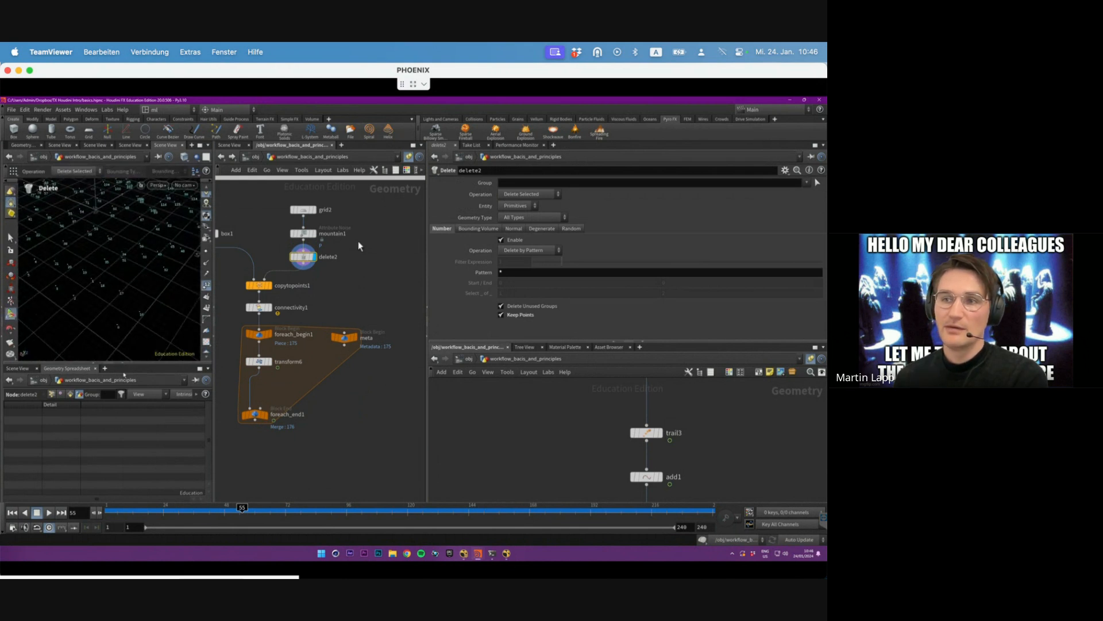
- Template foreach_end1 as a wireframe over delete2's numbered points and compare the cubes with the point numbers from several angles
{"action": "left_click", "coordinate": [262, 416]}
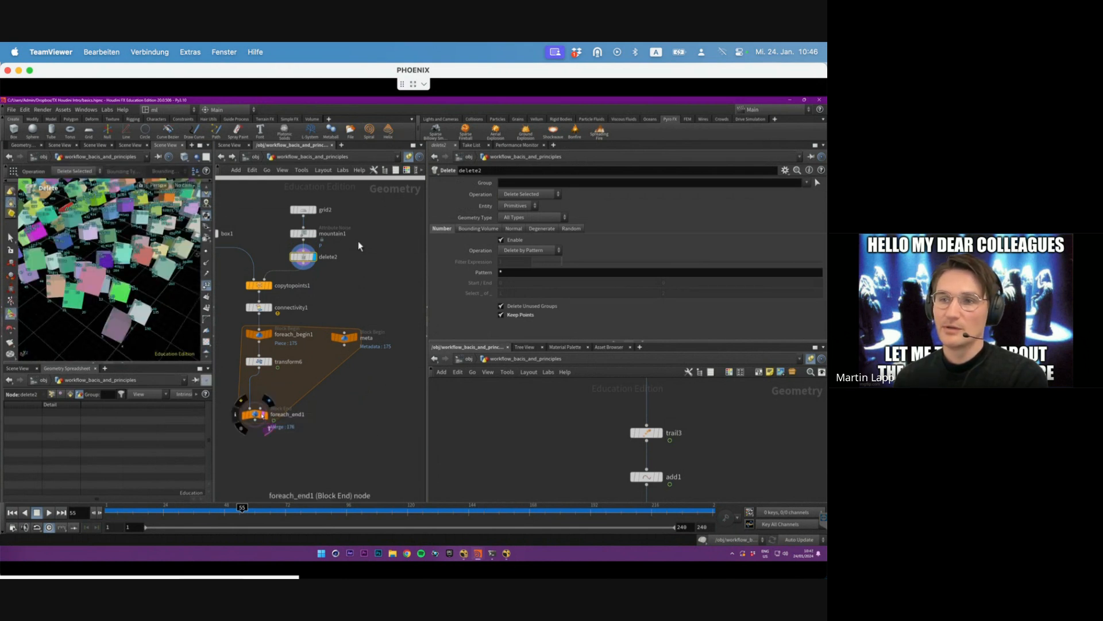
{"action": "left_click", "coordinate": [263, 416]}
{"action": "left_click", "coordinate": [262, 415]}
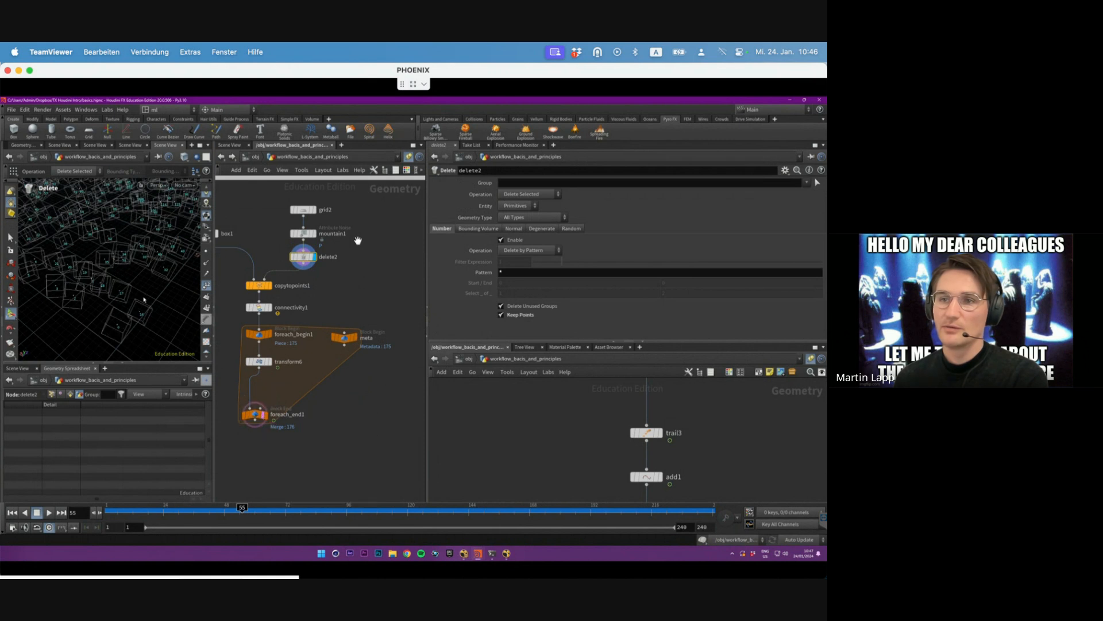
{"action": "left_click_drag", "start_coordinate": [134, 324], "coordinate": [123, 346], "text": "alt"}
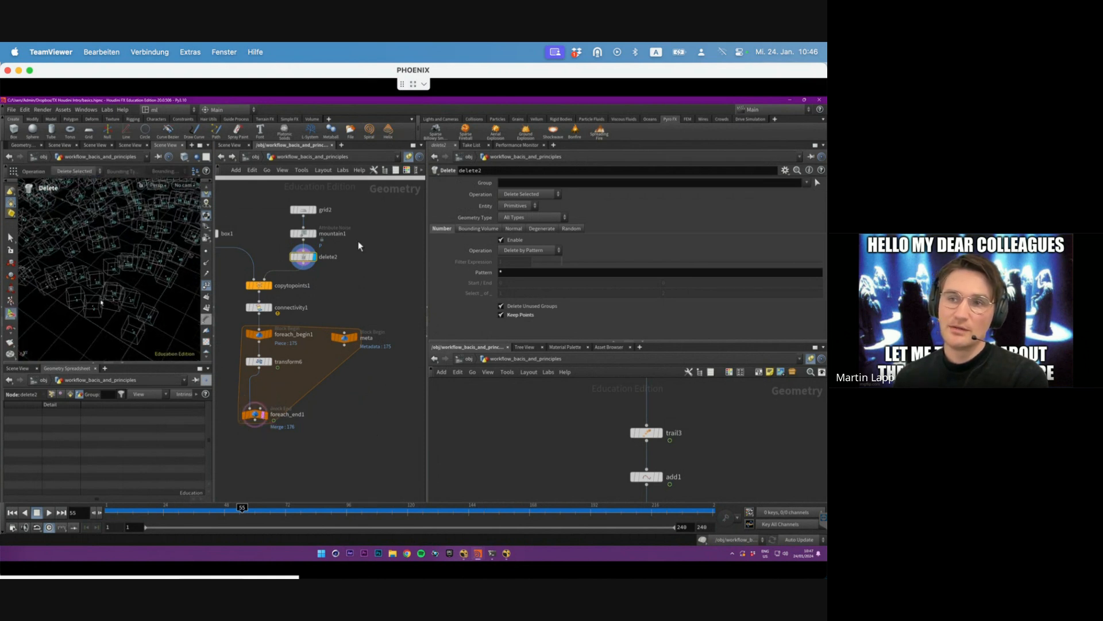
{"action": "left_click_drag", "start_coordinate": [101, 303], "coordinate": [54, 303], "text": "alt"}
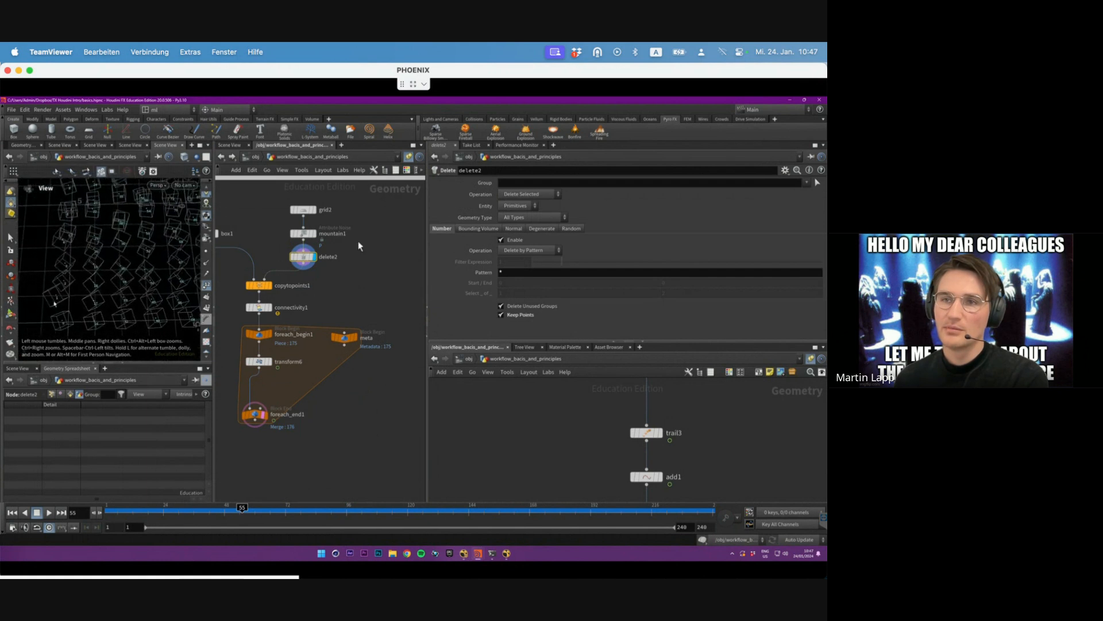
{"action": "key", "text": "Return"}
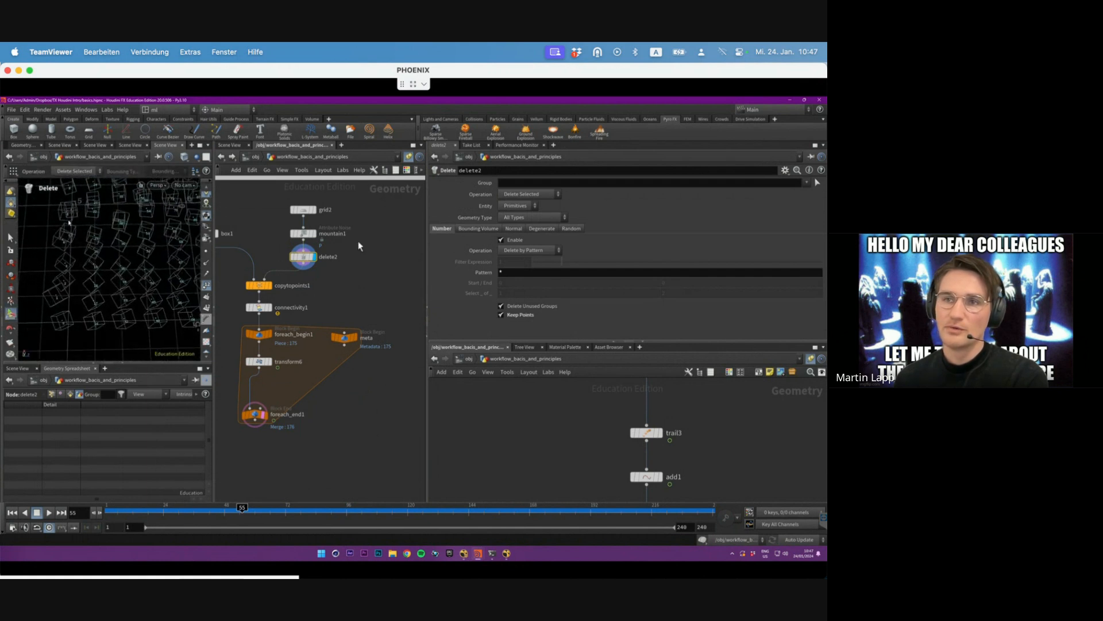
{"action": "left_click_drag", "start_coordinate": [130, 246], "coordinate": [279, 373], "text": "alt"}
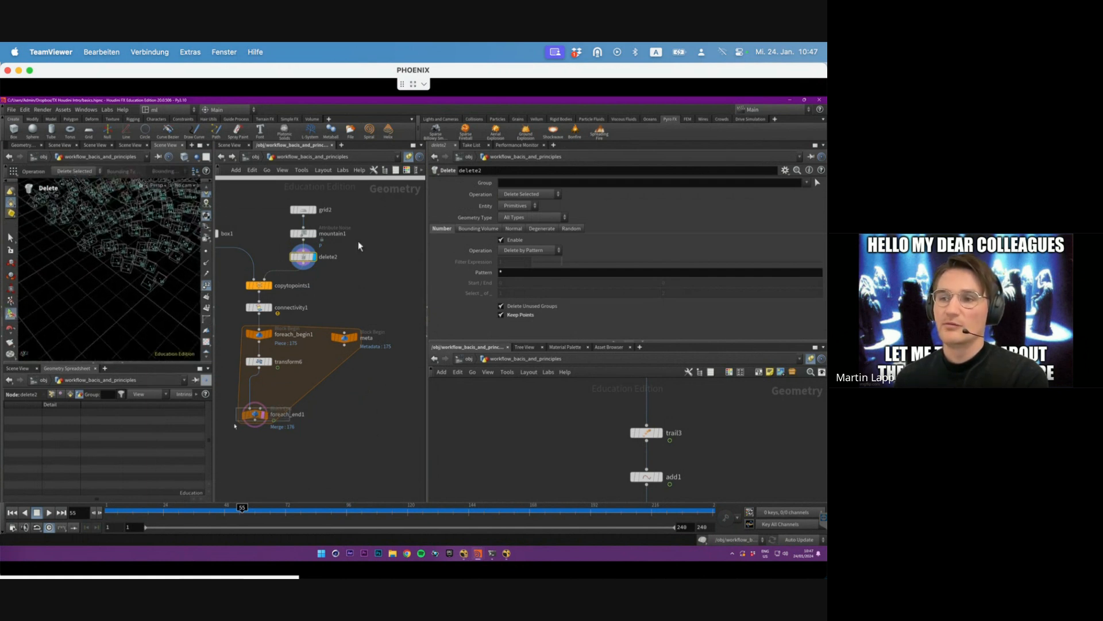
- Select foreach_end1, play the animation from near its start, and examine the rotating cubes up close before stopping playback
{"action": "left_click_drag", "start_coordinate": [234, 426], "coordinate": [233, 427]}
{"action": "left_click_drag", "start_coordinate": [152, 511], "coordinate": [107, 512]}
{"action": "left_click", "coordinate": [49, 512]}
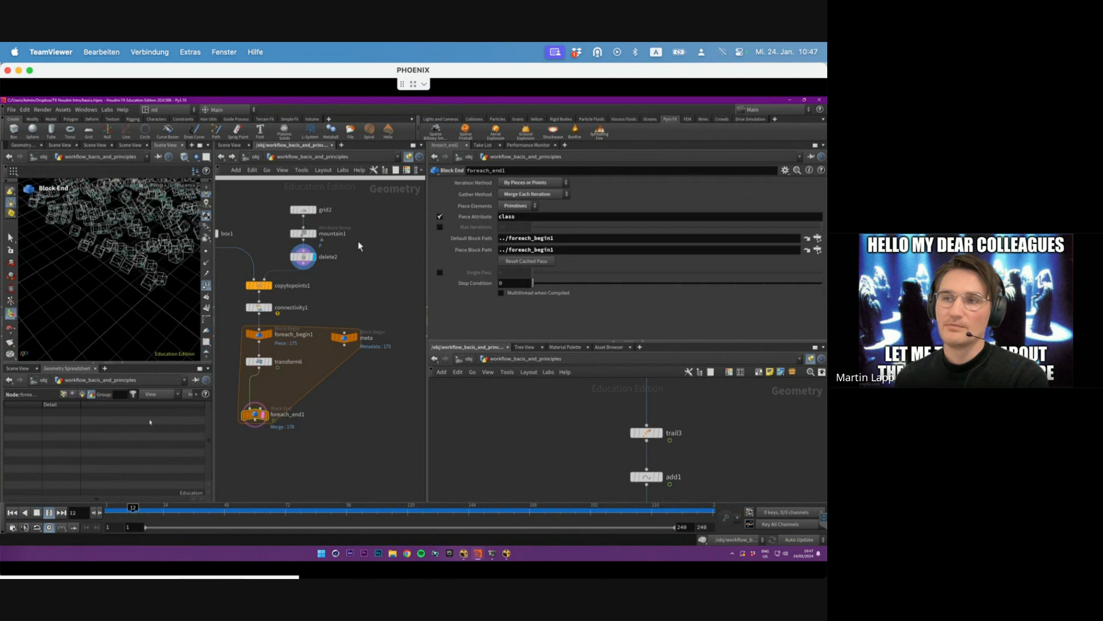
{"action": "right_click_drag", "start_coordinate": [171, 283], "coordinate": [128, 283], "text": "alt"}
{"action": "left_click_drag", "start_coordinate": [128, 283], "coordinate": [140, 244], "text": "alt"}
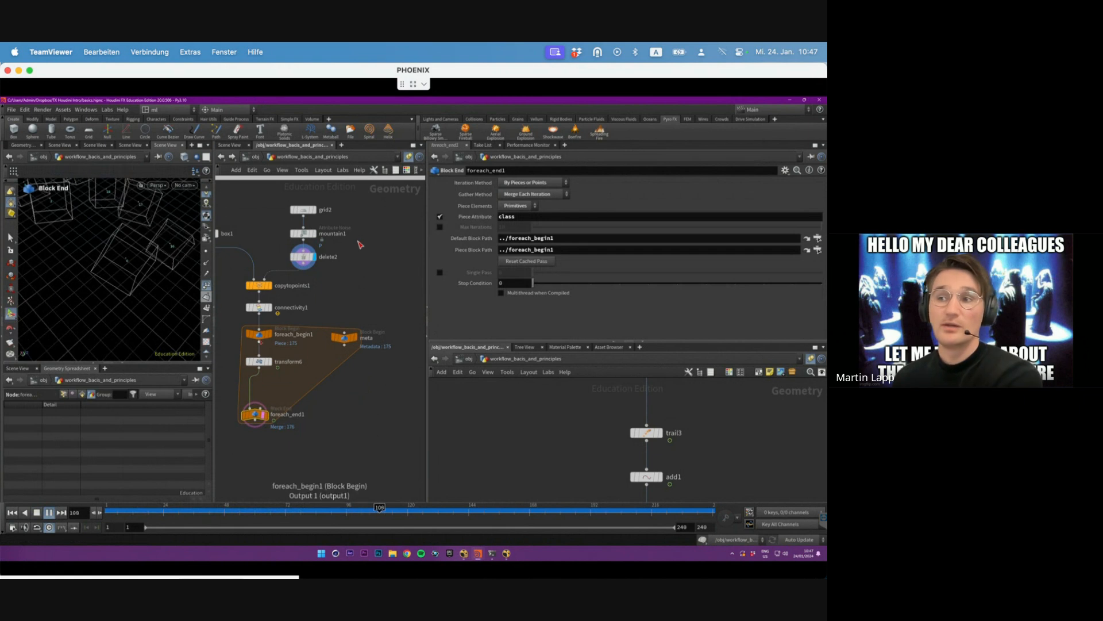
{"action": "key", "text": "Up"}
- Inspect the meta node, then open transform6's Y rotation expression and highlight its detail() reference to the meta node's iteration attribute
{"action": "left_click", "coordinate": [345, 337]}
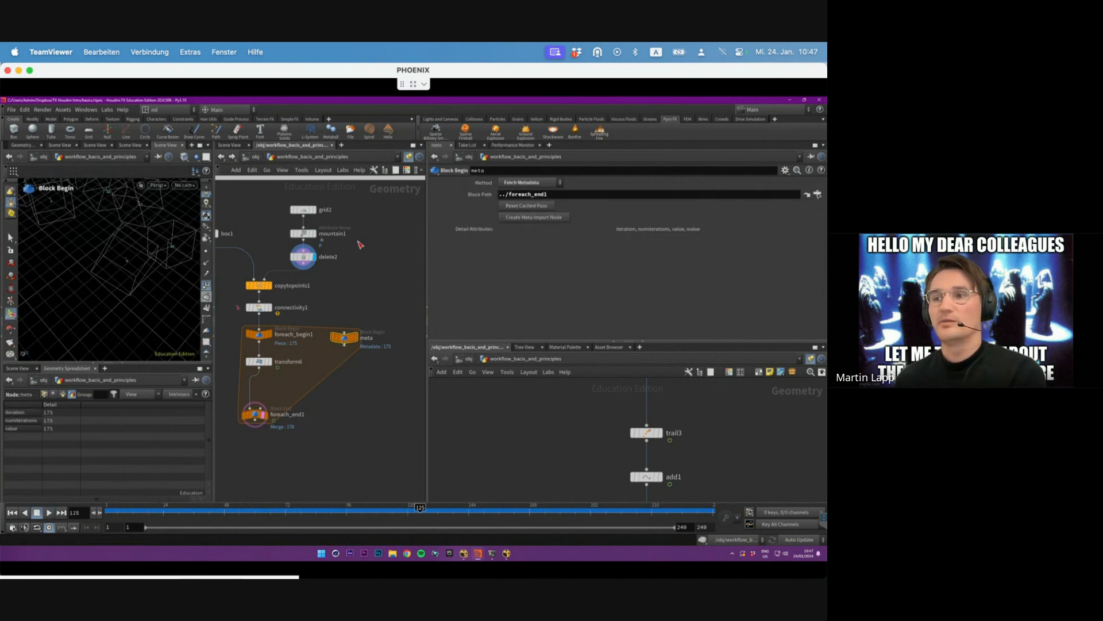
{"action": "left_click", "coordinate": [259, 361]}
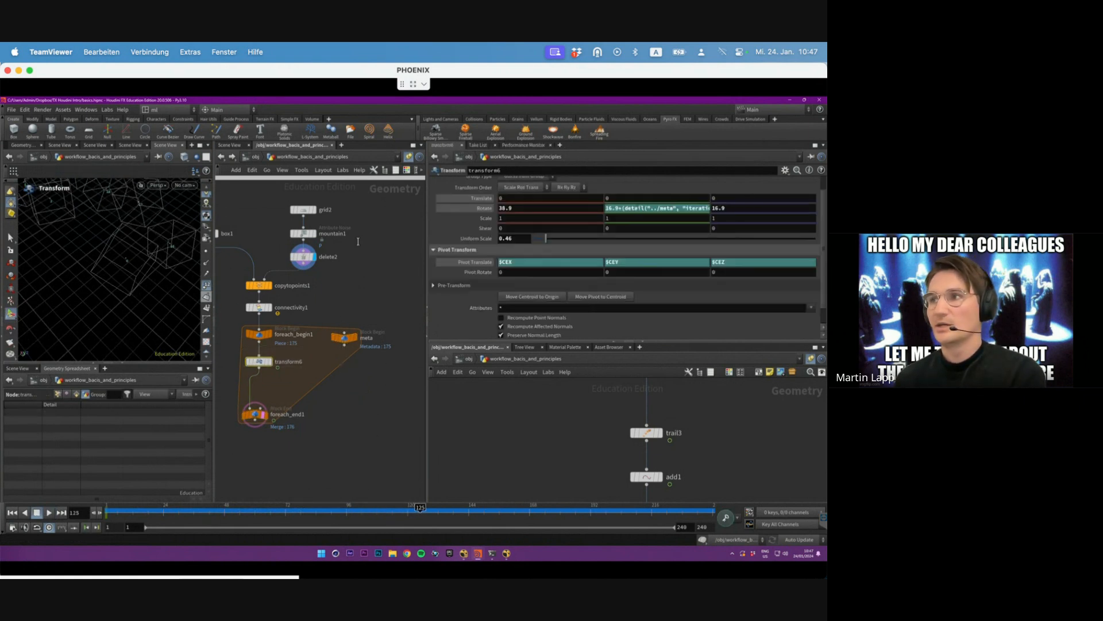
{"action": "left_click", "coordinate": [643, 208]}
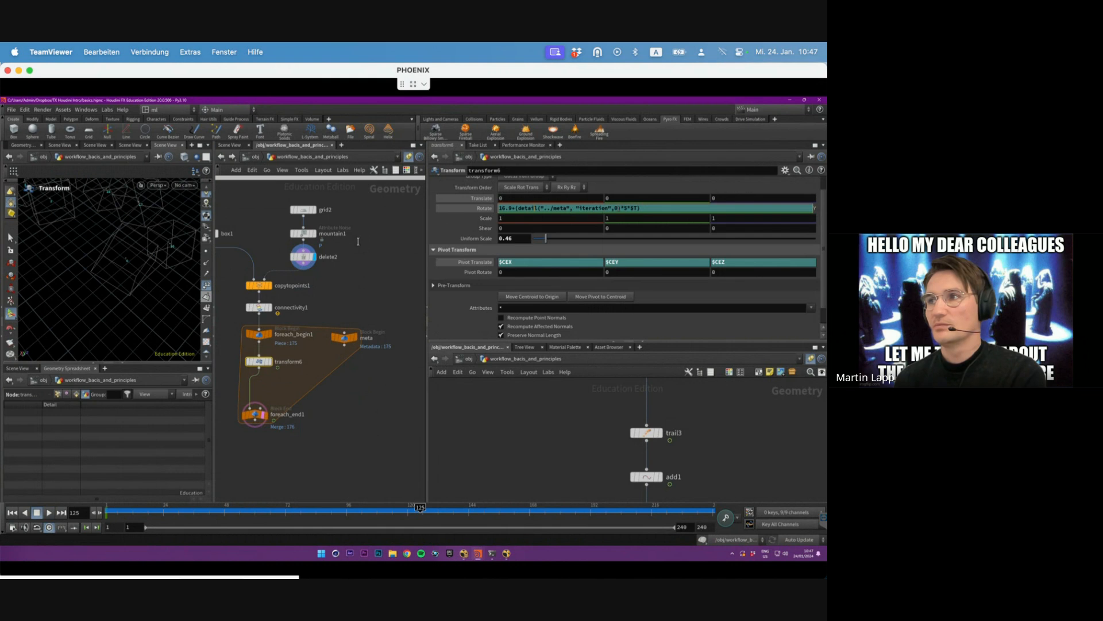
{"action": "left_click_drag", "start_coordinate": [612, 208], "coordinate": [556, 204]}
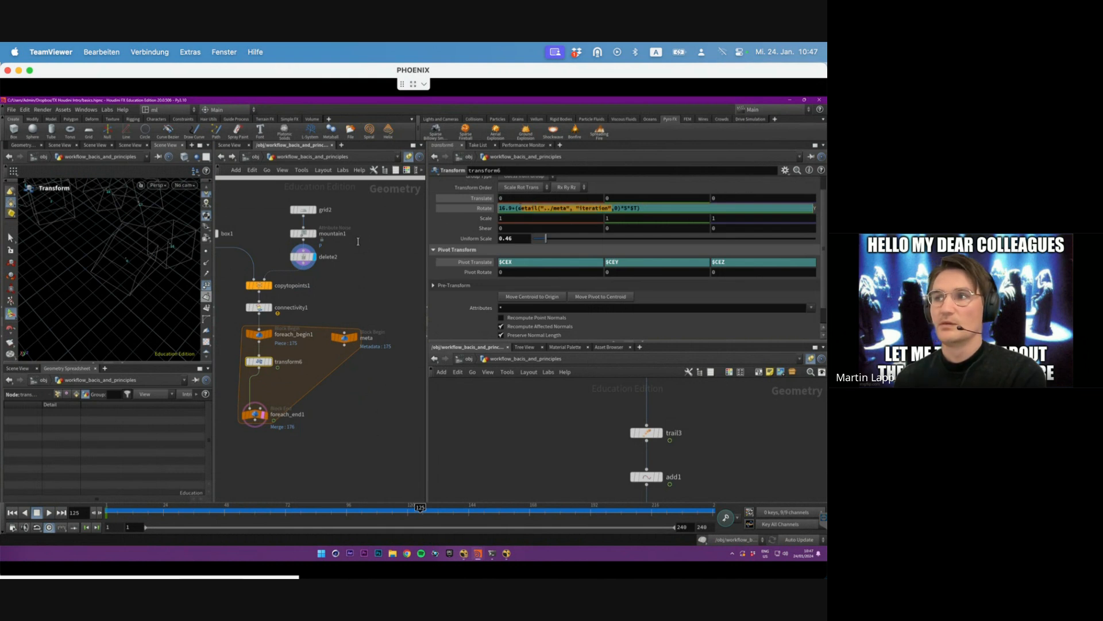
- Examine the Y rotation expression on transform6, focusing on its detail lookup of the meta node's iteration and the time multiplier
{"action": "left_click", "coordinate": [573, 208]}
{"action": "left_click_drag", "start_coordinate": [621, 208], "coordinate": [577, 204]}
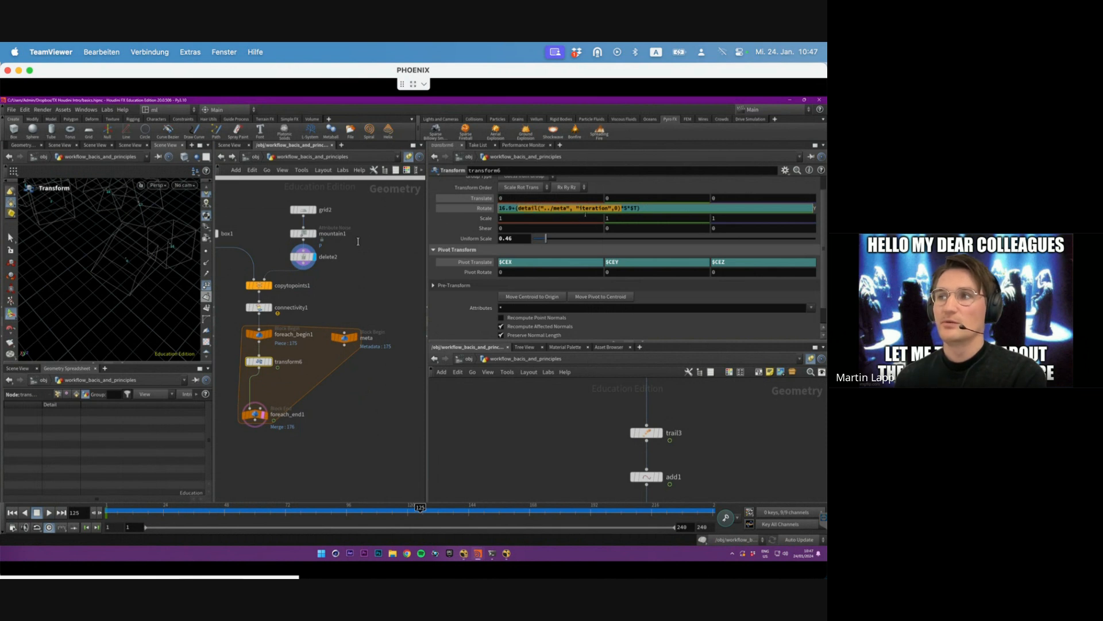
{"action": "left_click", "coordinate": [599, 208]}
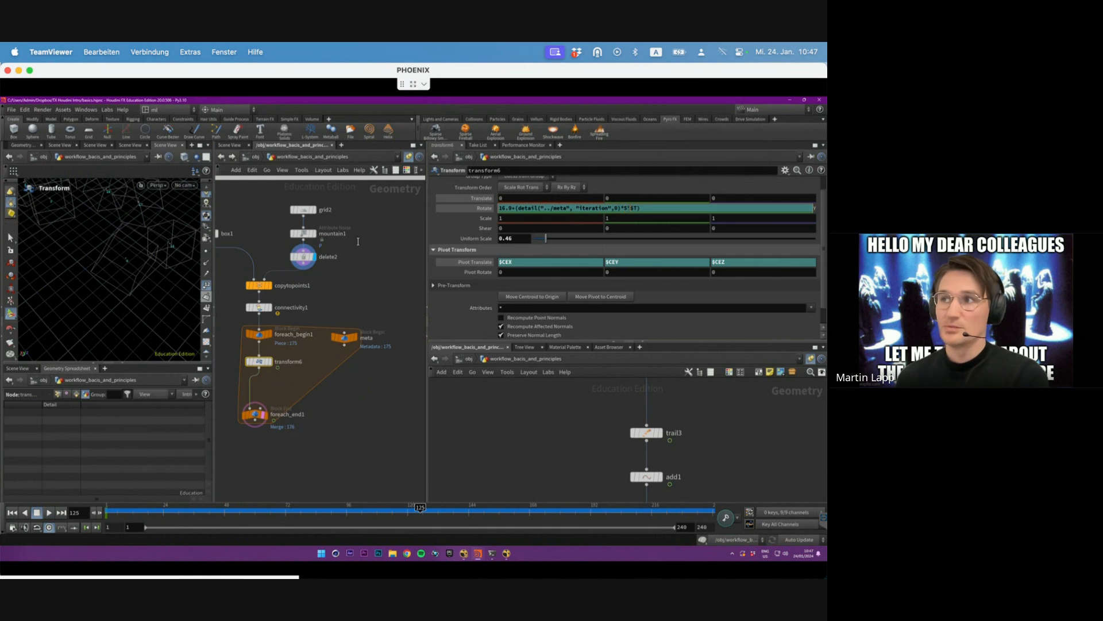
{"action": "double_click", "coordinate": [636, 208]}
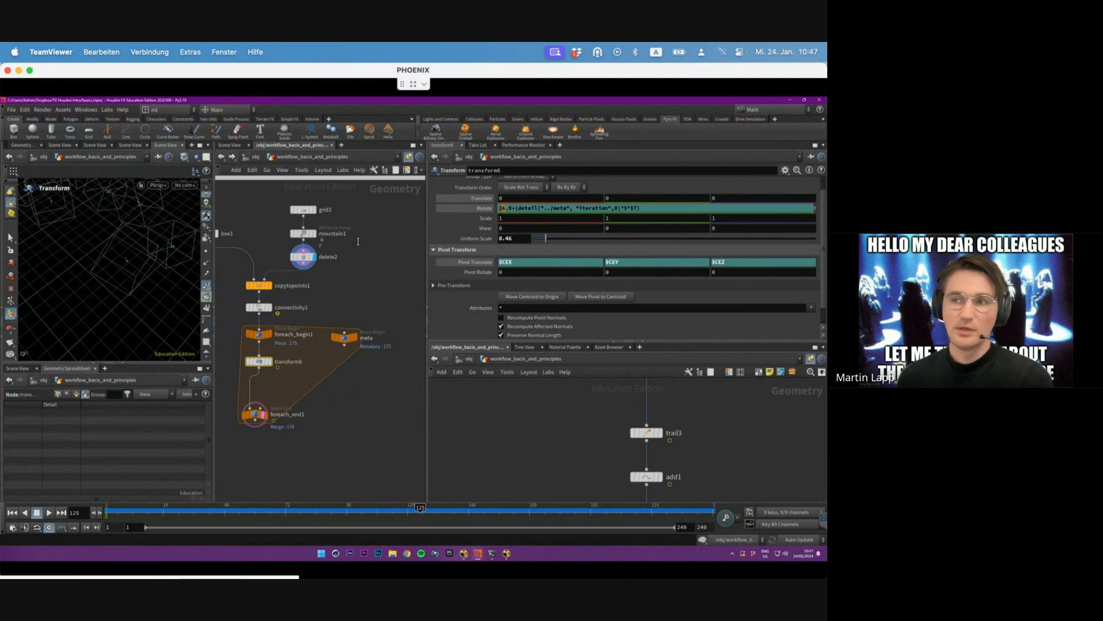
{"action": "left_click", "coordinate": [337, 378]}
{"action": "middle_click_drag", "start_coordinate": [338, 379], "coordinate": [370, 396]}
{"action": "right_click_drag", "start_coordinate": [128, 254], "coordinate": [106, 258], "text": "alt"}
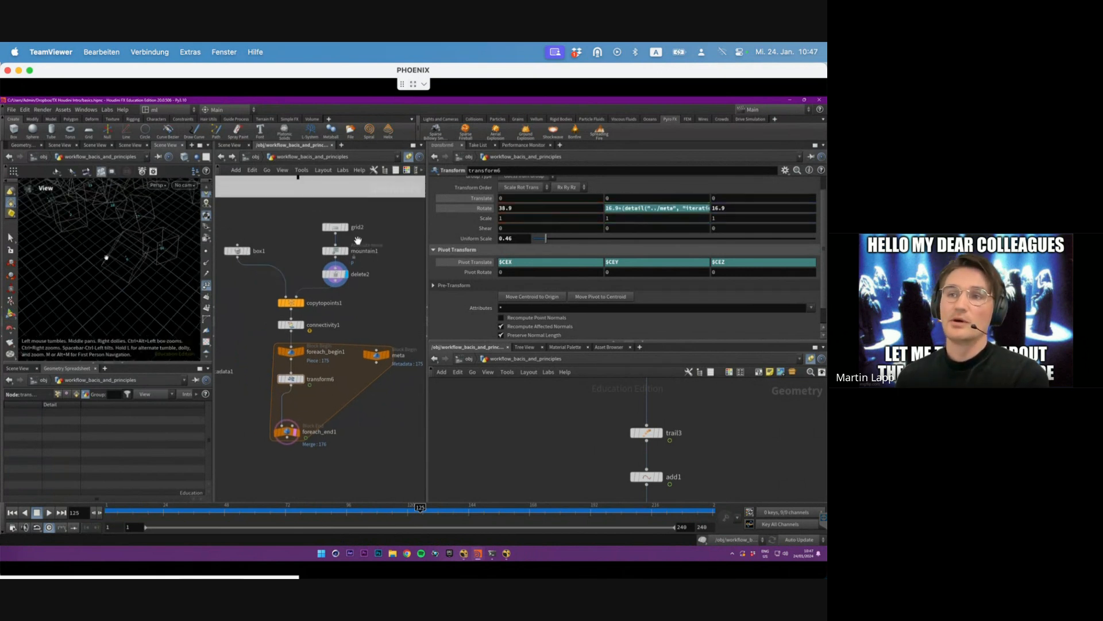
{"action": "left_click_drag", "start_coordinate": [106, 258], "coordinate": [117, 284], "text": "alt"}
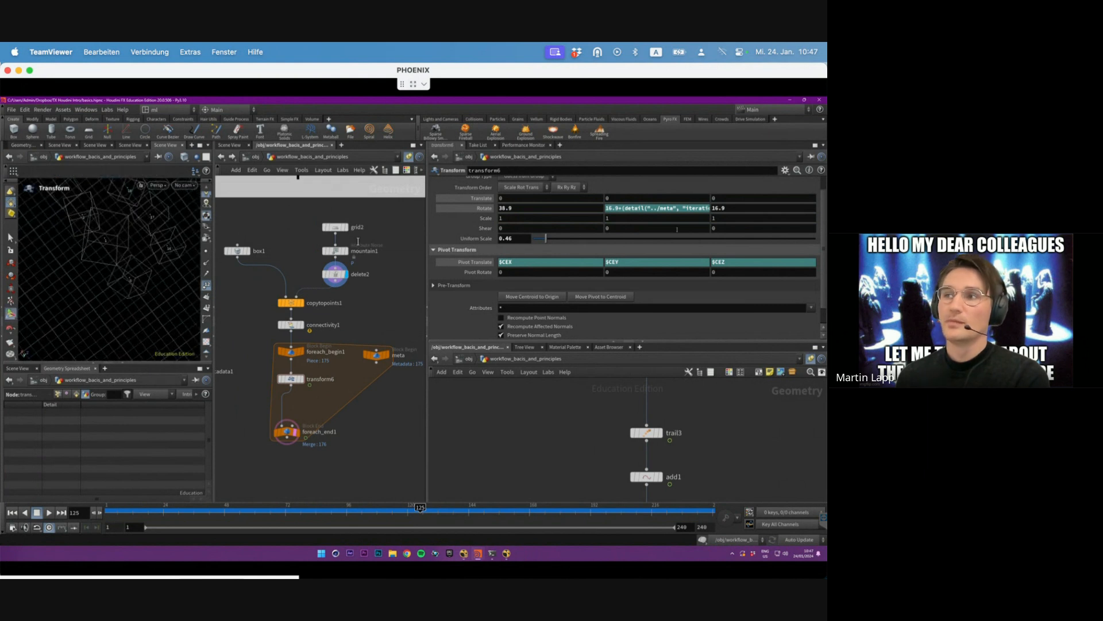
{"action": "left_click", "coordinate": [637, 208]}
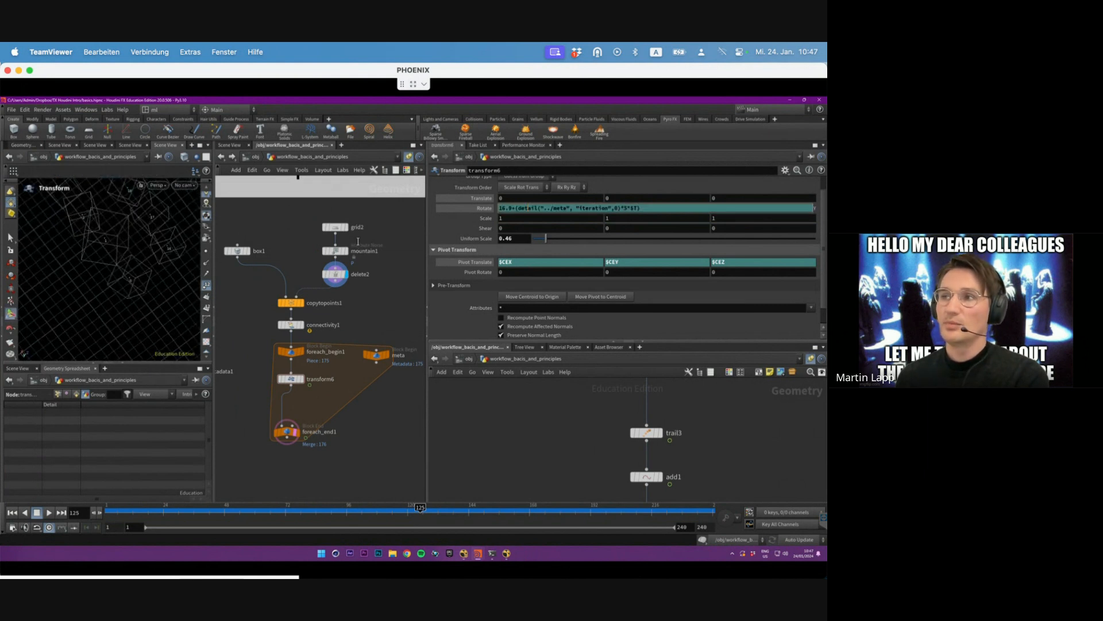
{"action": "left_click_drag", "start_coordinate": [515, 208], "coordinate": [576, 209]}
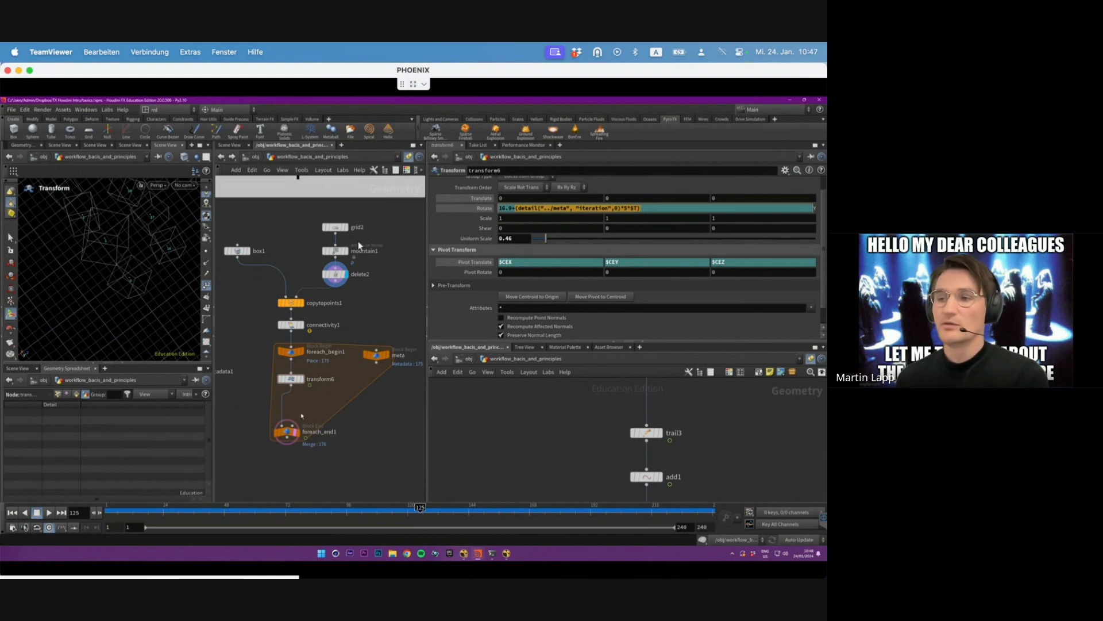
- Select foreach_end1 and play the animation from frame 1 to inspect how the individual boxes rotate
{"action": "left_click", "coordinate": [287, 430]}
{"action": "key", "text": "ctrl+Up"}
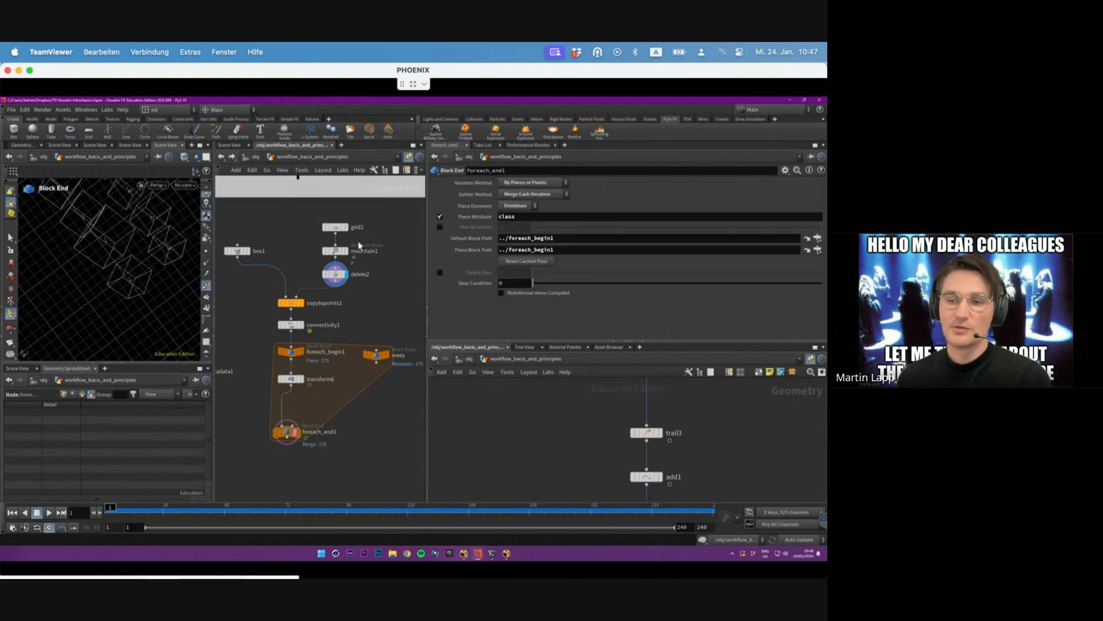
{"action": "key", "text": "Up"}
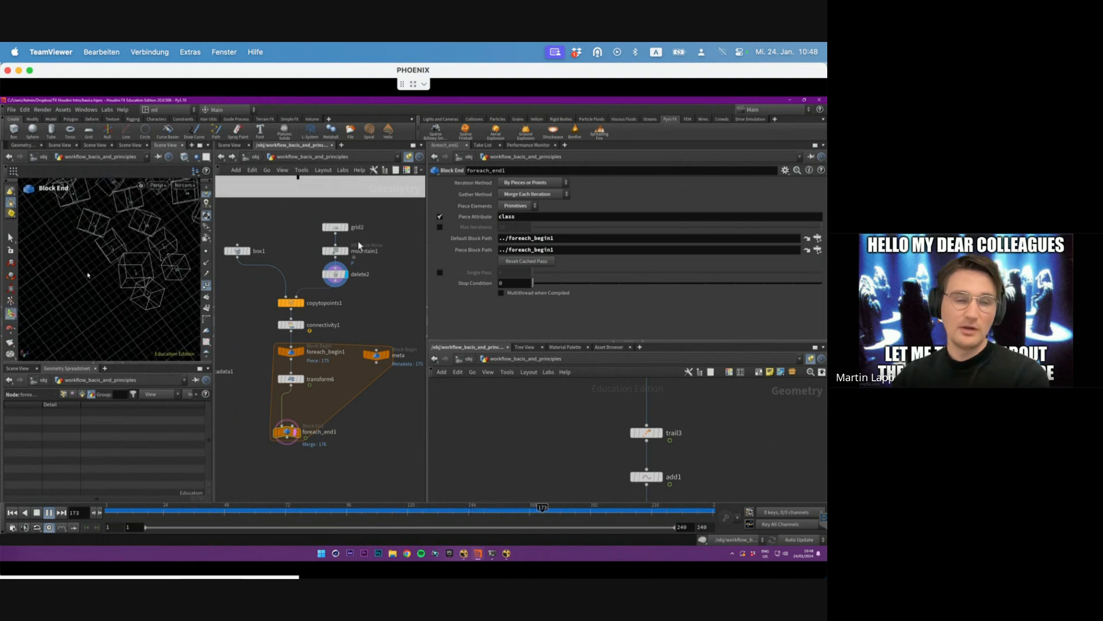
{"action": "scroll", "coordinate": [88, 275], "scroll_direction": "down", "scroll_amount": 10}
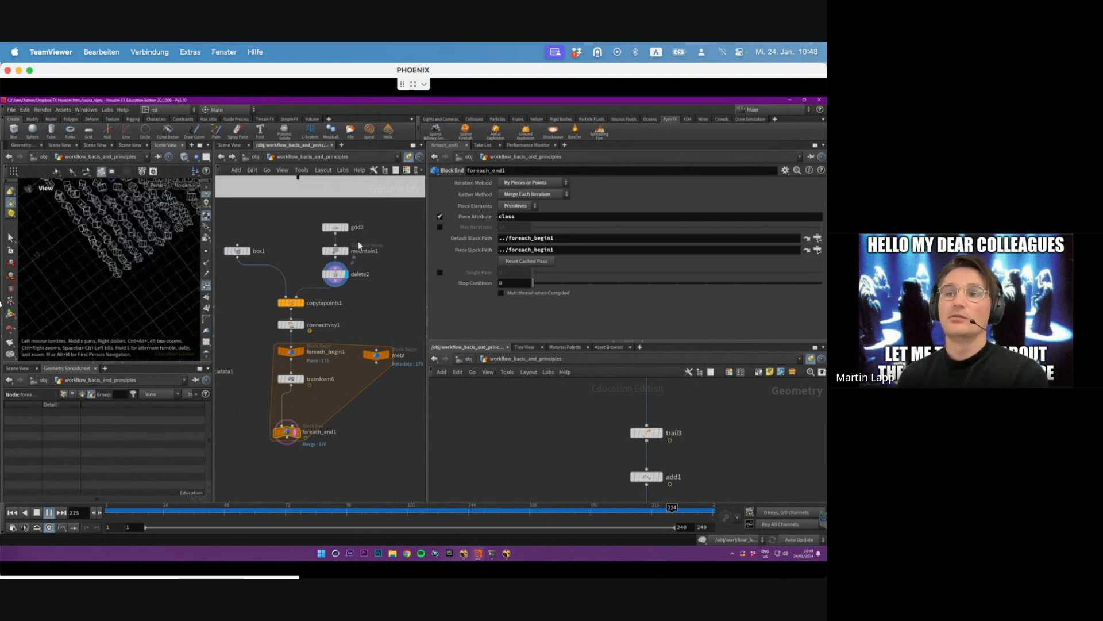
{"action": "scroll", "coordinate": [103, 258], "scroll_direction": "up", "scroll_amount": 8}
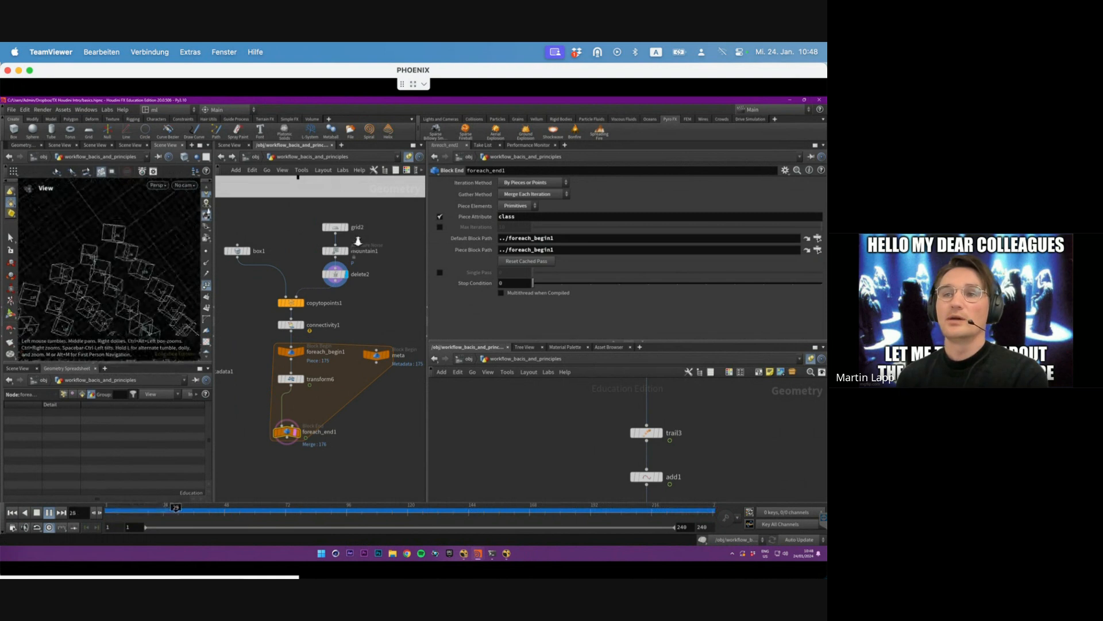
{"action": "key", "text": "Return"}
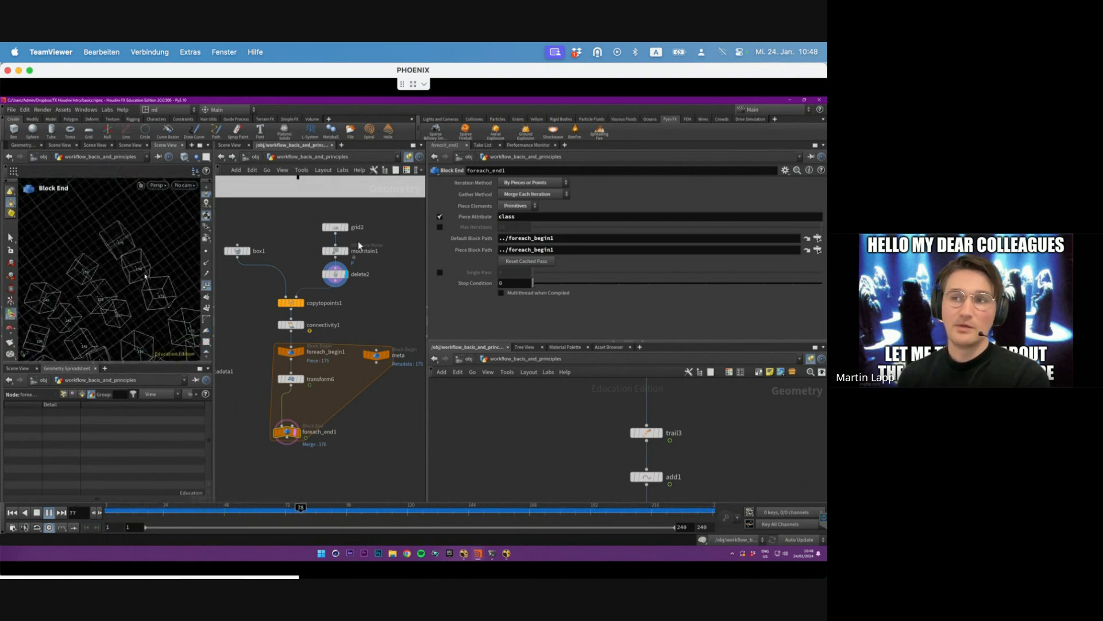
{"action": "key", "text": "Up"}
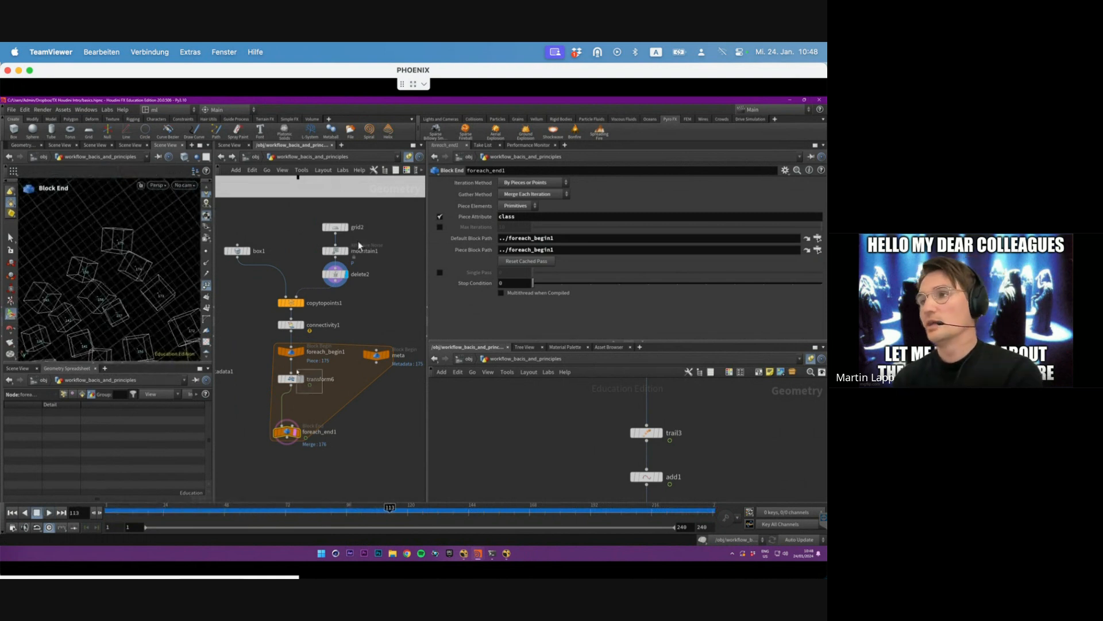
- Review transform6's Y rotation expression again, then resume playback to watch its effect on the boxes
{"action": "left_click", "coordinate": [297, 379]}
{"action": "left_click", "coordinate": [640, 208]}
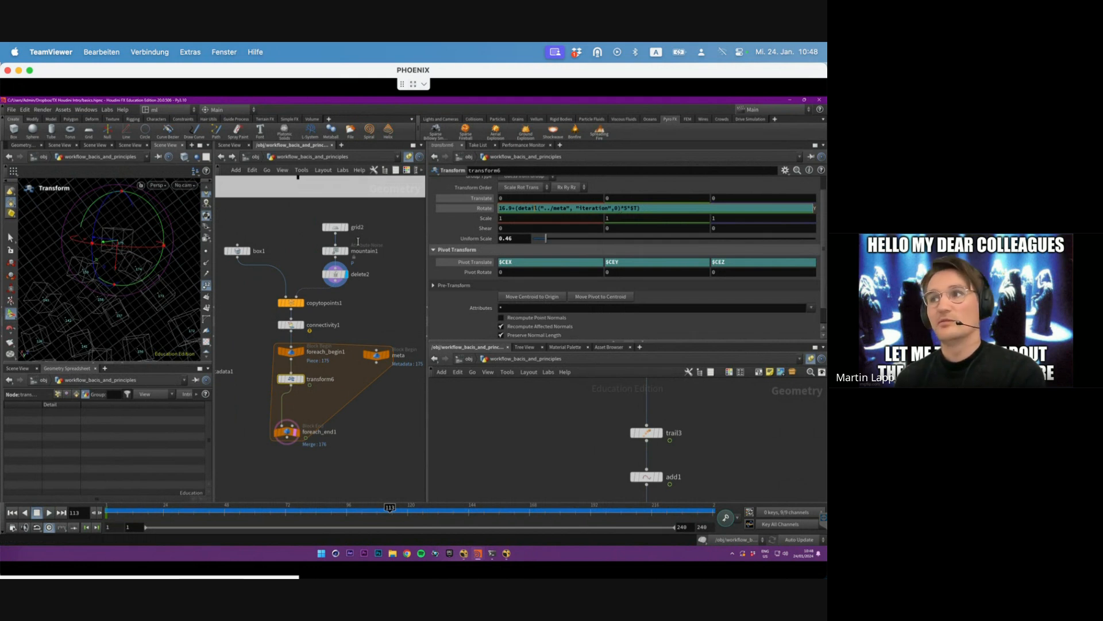
{"action": "left_click", "coordinate": [182, 230]}
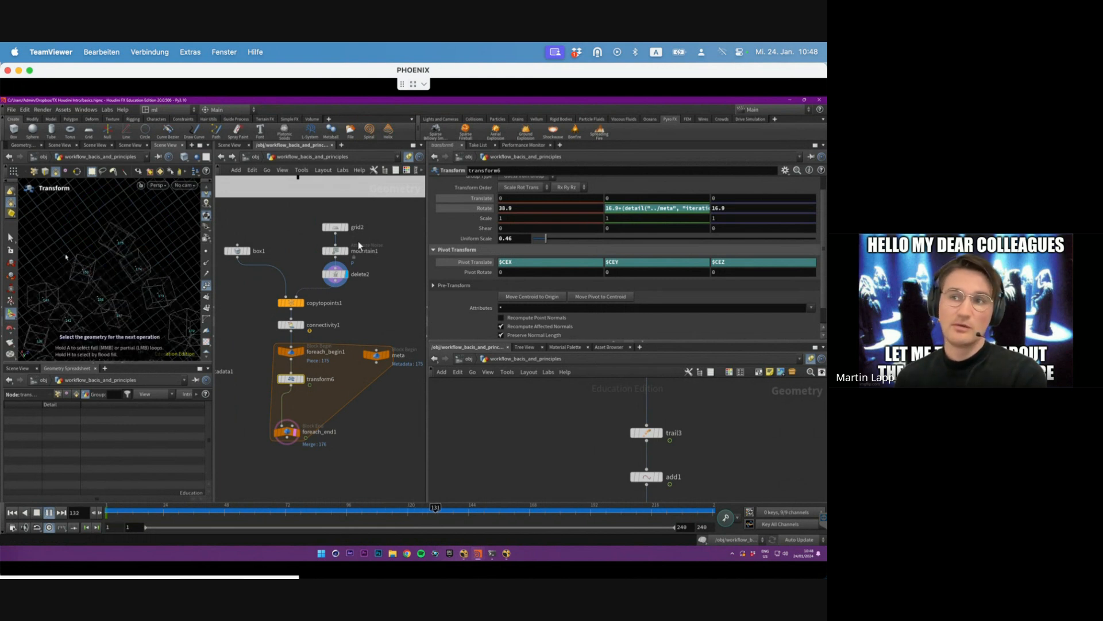
{"action": "key", "text": "Escape"}
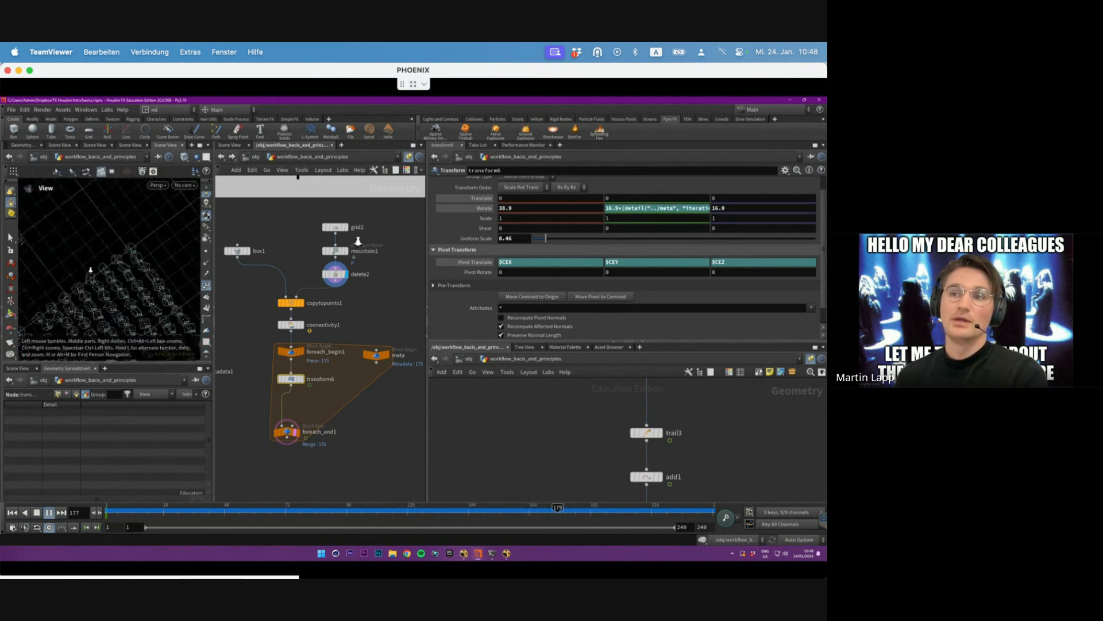
- Display the foreach_end1 output as shaded colored boxes and widen the 3D viewport
{"action": "left_click", "coordinate": [288, 432]}
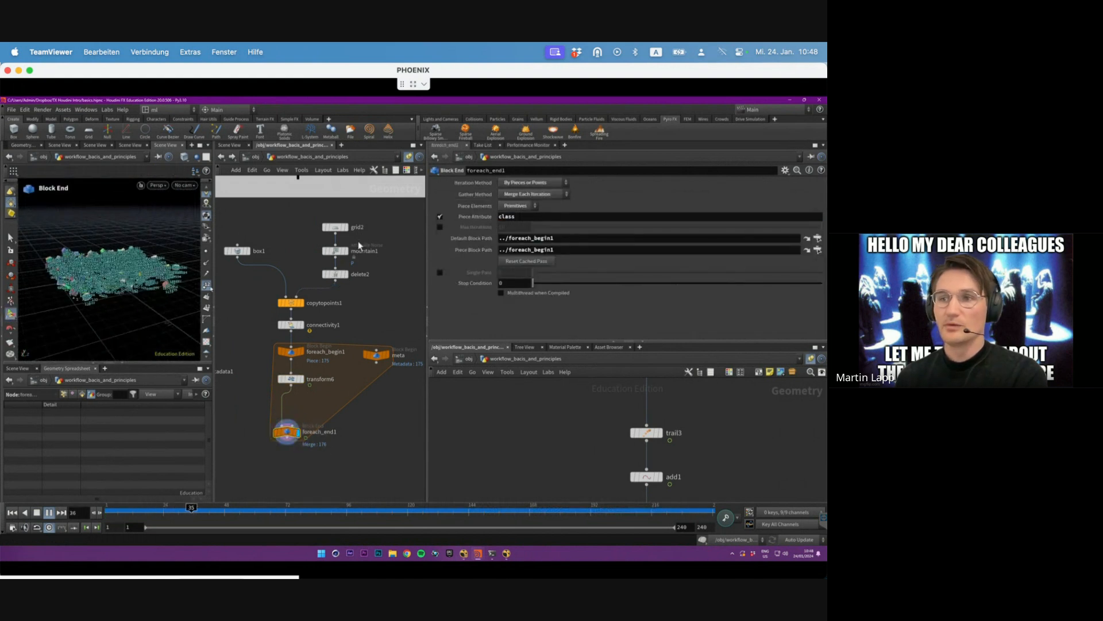
{"action": "key", "text": "Escape"}
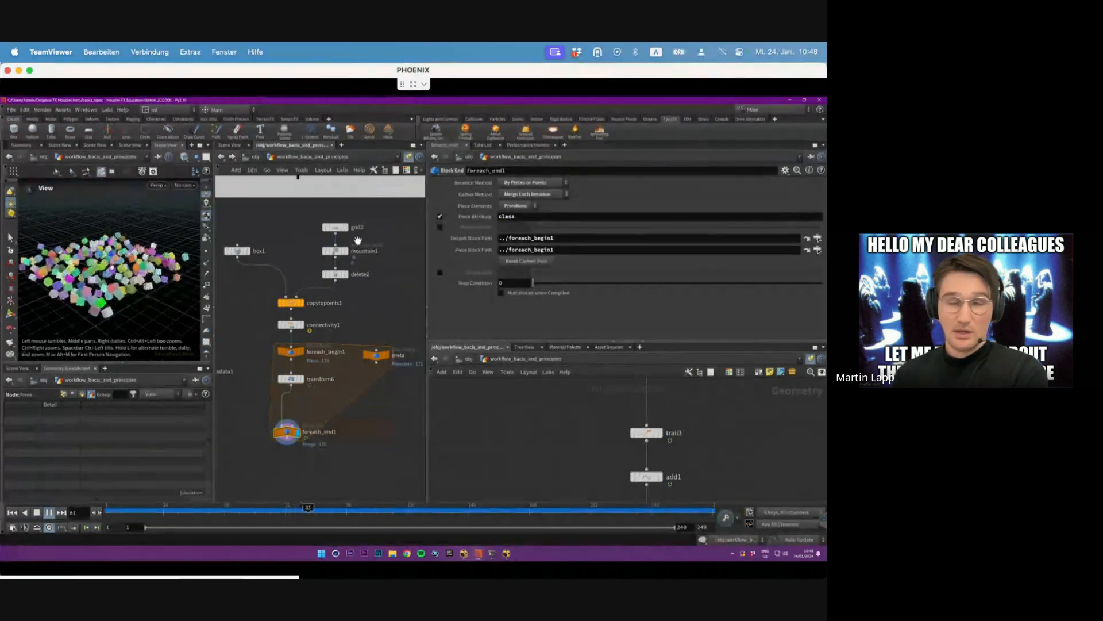
{"action": "left_click_drag", "start_coordinate": [214, 281], "coordinate": [285, 277]}
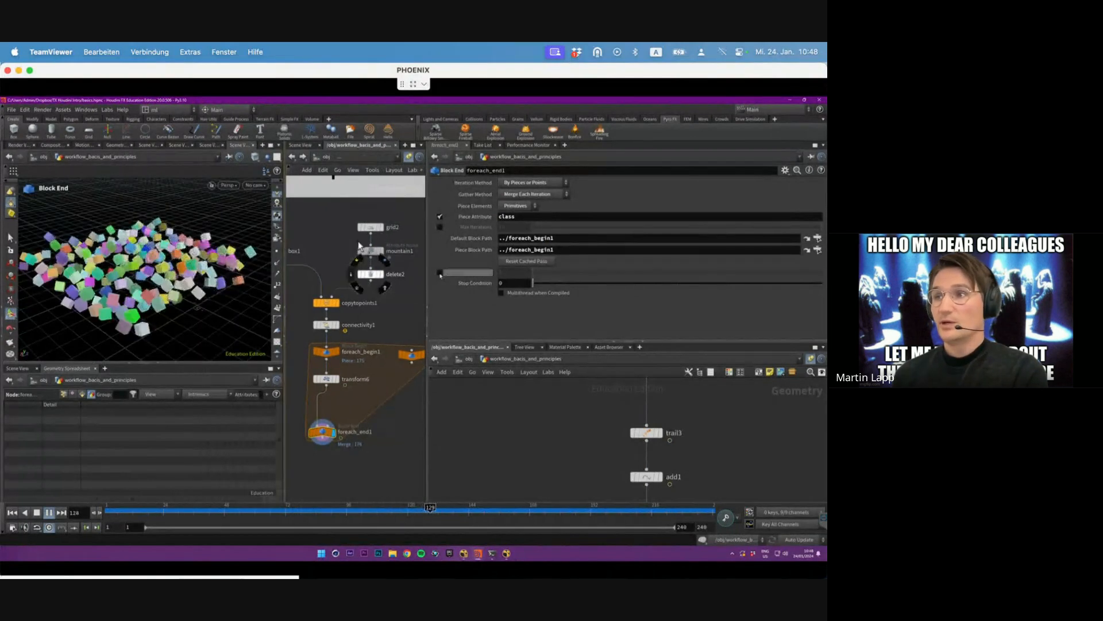
{"action": "left_click_drag", "start_coordinate": [357, 240], "coordinate": [322, 241]}
{"action": "scroll", "coordinate": [164, 267], "scroll_direction": "down", "scroll_amount": 5}
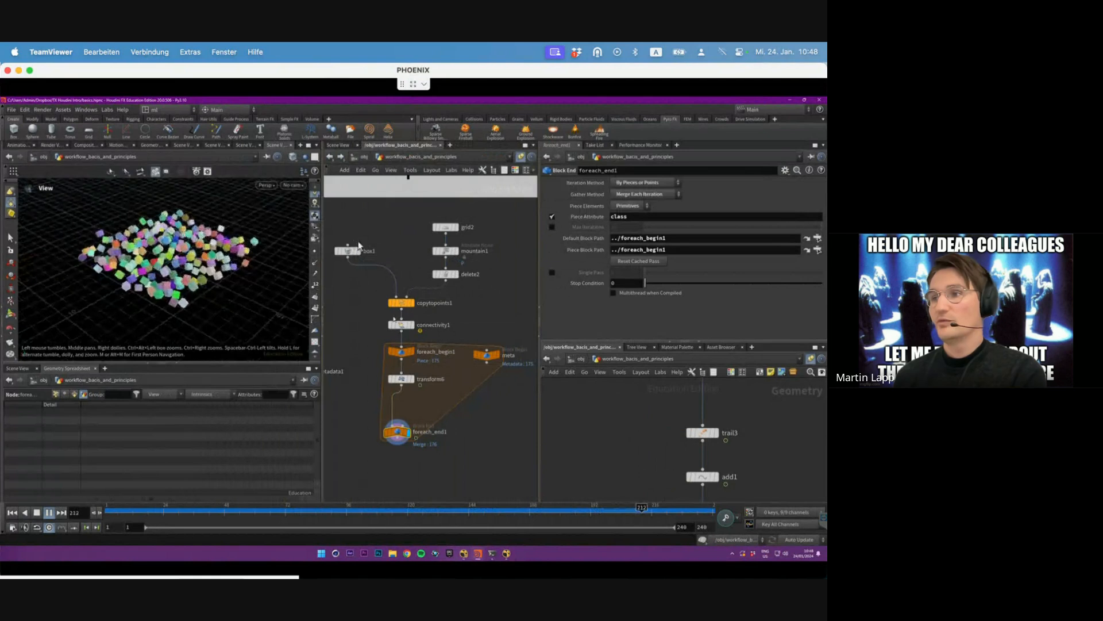
- Inspect the meta node's detail attributes and stop the playback
{"action": "left_click", "coordinate": [488, 355]}
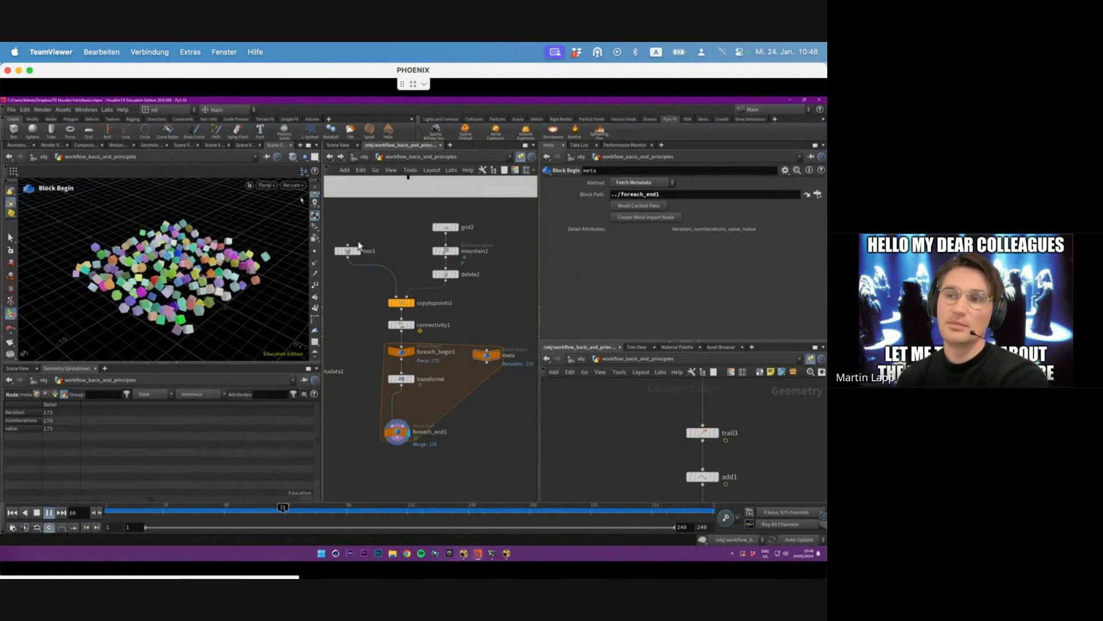
{"action": "key", "text": "Up"}
{"action": "scroll", "coordinate": [591, 406], "scroll_direction": "down", "scroll_amount": 1}
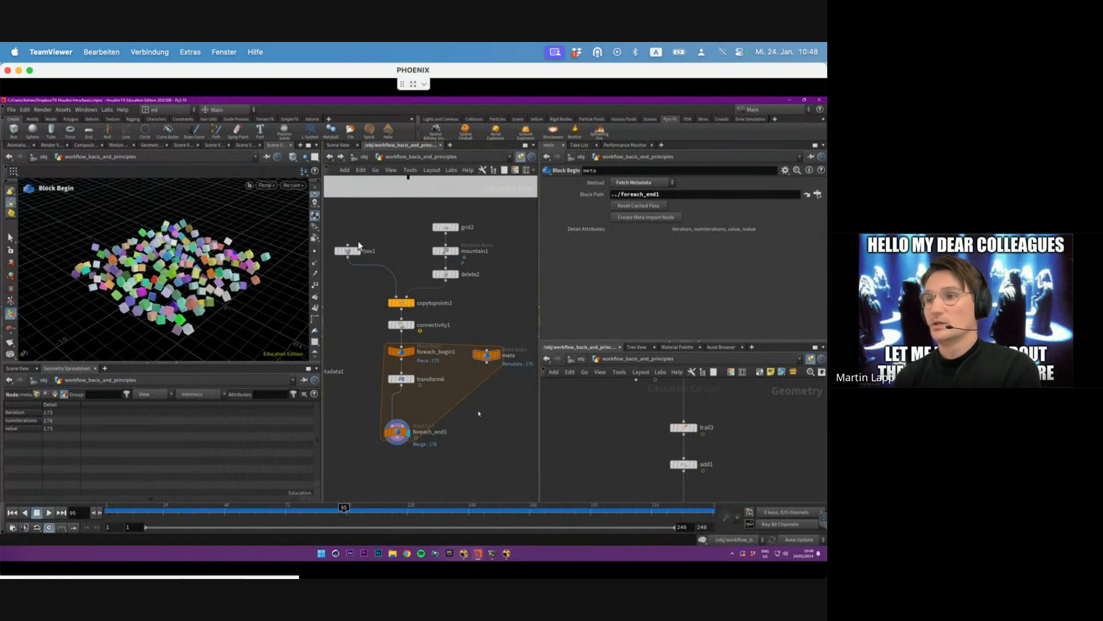
- Select foreach_end1 and save the scene file
{"action": "left_click", "coordinate": [397, 432]}
{"action": "scroll", "coordinate": [524, 436], "scroll_direction": "down", "scroll_amount": 3}
{"action": "middle_click_drag", "start_coordinate": [526, 436], "coordinate": [345, 430]}
{"action": "key", "text": "ctrl+s"}
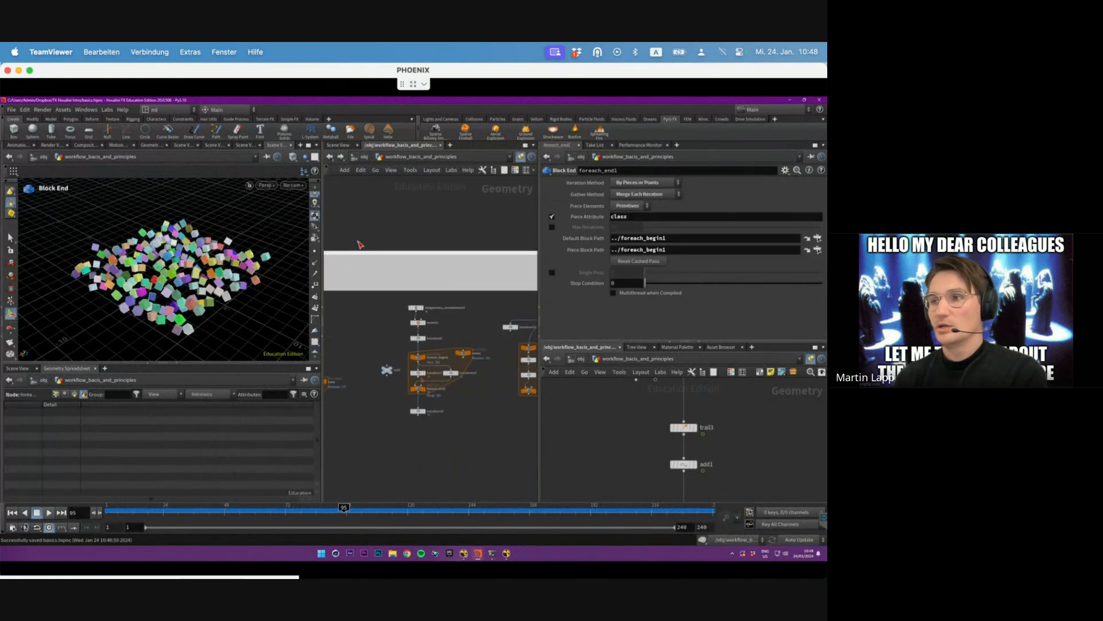
- Locate the template head network and display the output of its final node, transform10
{"action": "mouse_move", "coordinate": [416, 420]}
{"action": "middle_mouse_down"}
{"action": "mouse_move", "coordinate": [503, 410]}
{"action": "mouse_move", "coordinate": [407, 425]}
{"action": "middle_mouse_up"}
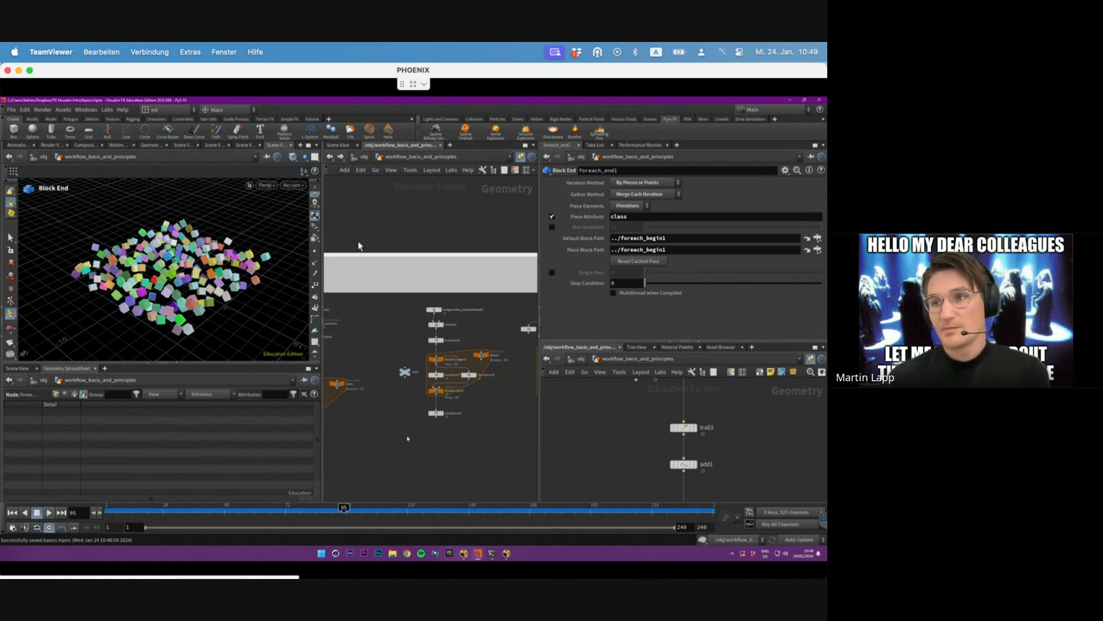
{"action": "middle_click_drag", "start_coordinate": [408, 437], "coordinate": [411, 472]}
{"action": "scroll", "coordinate": [472, 372], "scroll_direction": "up", "scroll_amount": 2}
{"action": "middle_click_drag", "start_coordinate": [471, 372], "coordinate": [456, 306]}
{"action": "left_click_drag", "start_coordinate": [430, 485], "coordinate": [400, 426]}
{"action": "scroll", "coordinate": [185, 290], "scroll_direction": "up", "scroll_amount": 4}
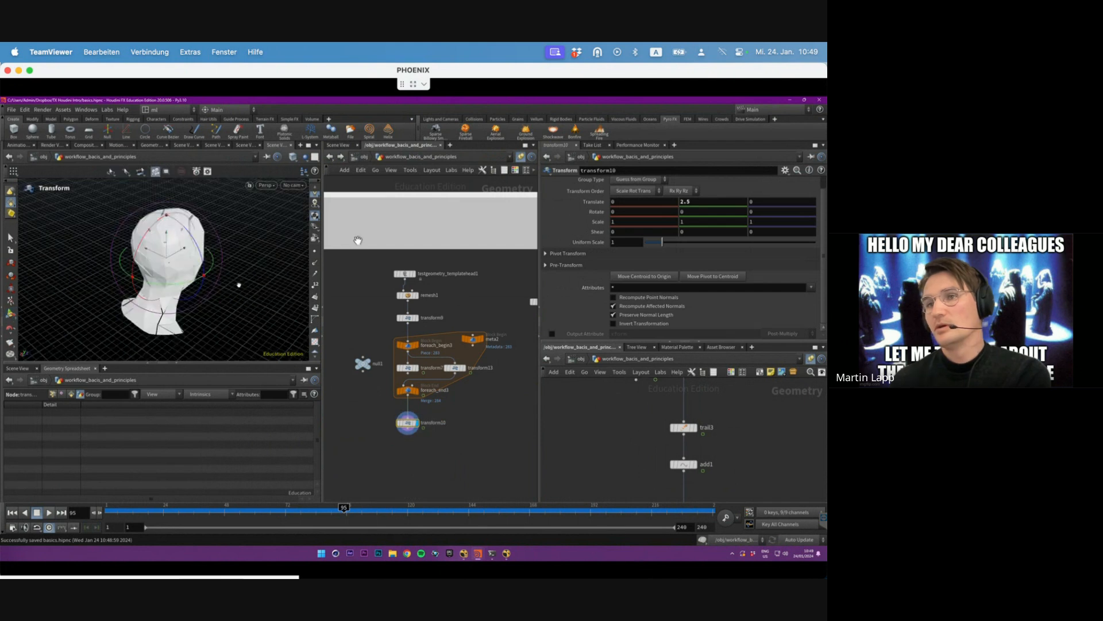
- Play the head fragment animation from frame 1 with the Select tool active, and stop it once the head is assembled
{"action": "left_click_drag", "start_coordinate": [239, 283], "coordinate": [120, 447], "text": "alt"}
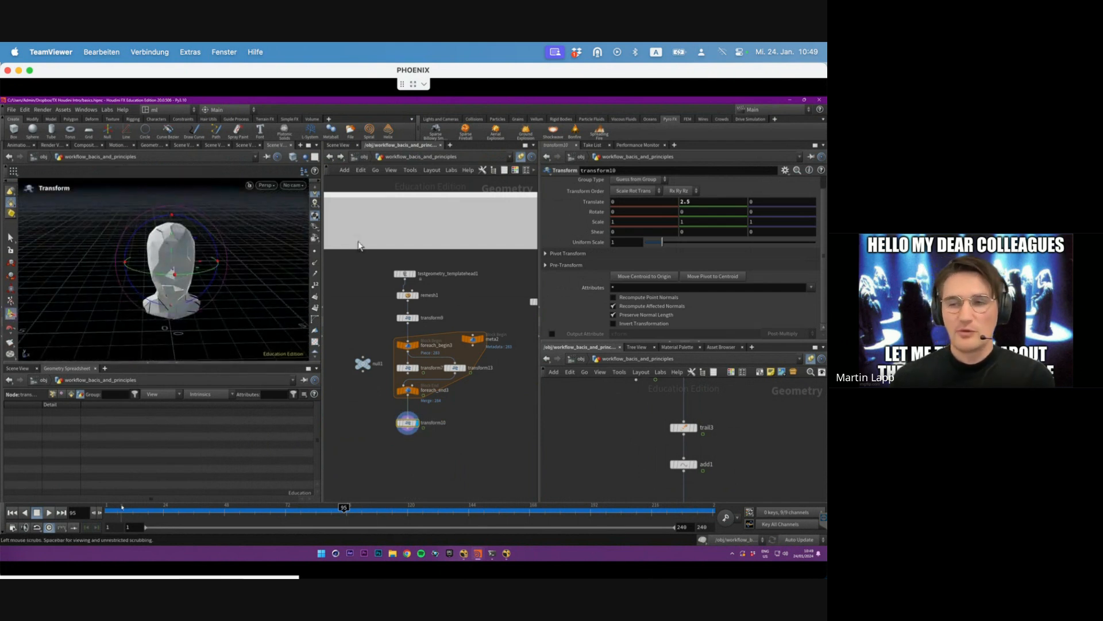
{"action": "left_click_drag", "start_coordinate": [121, 510], "coordinate": [108, 509]}
{"action": "left_click_drag", "start_coordinate": [51, 232], "coordinate": [89, 231], "text": "alt"}
{"action": "left_click", "coordinate": [10, 238]}
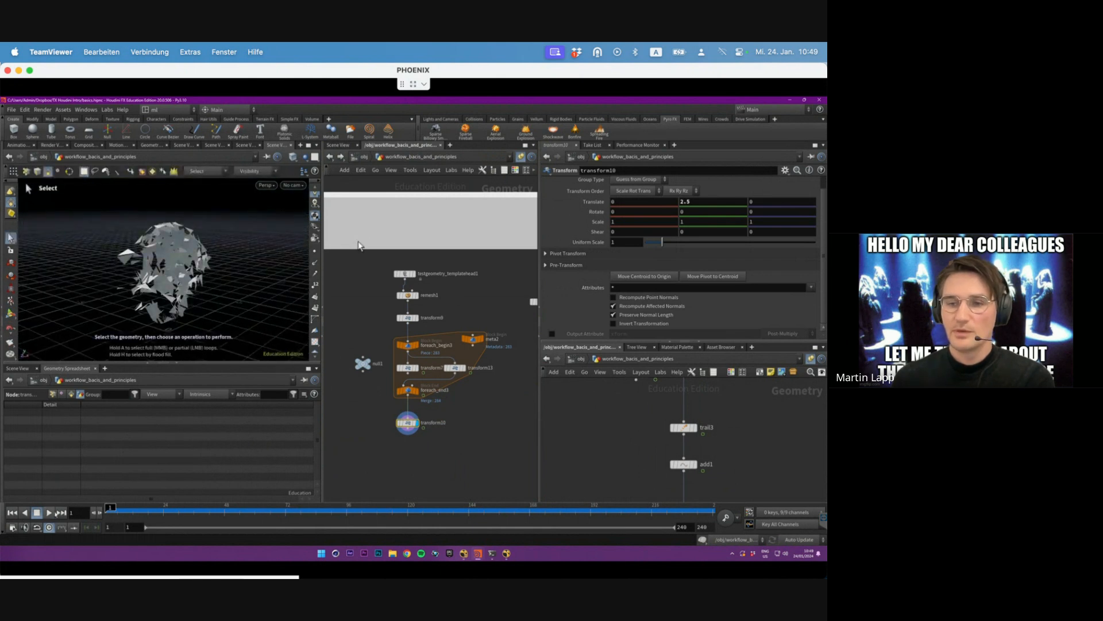
{"action": "left_click", "coordinate": [48, 513]}
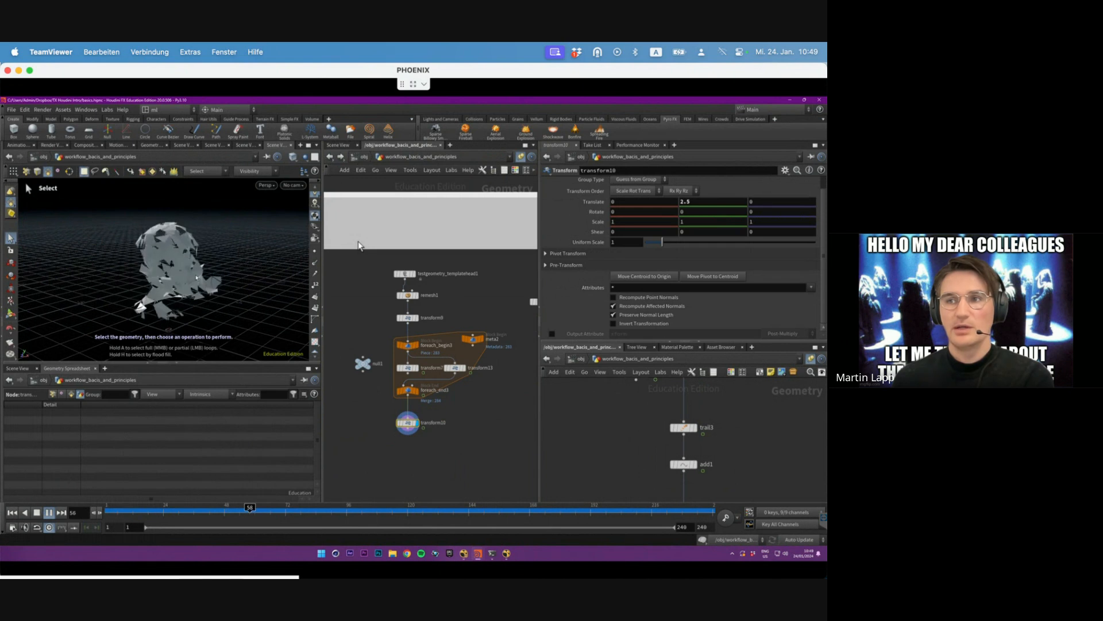
{"action": "left_click_drag", "start_coordinate": [196, 277], "coordinate": [176, 263], "text": "alt"}
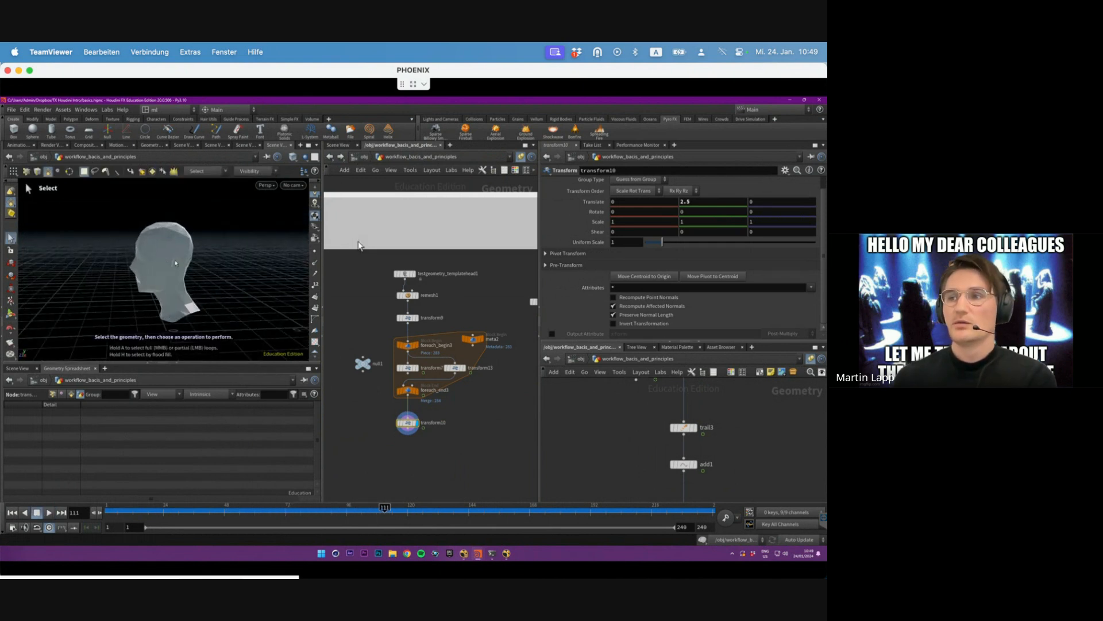
- Display testgeometry_templatehead1 framed in the viewport, followed by remesh1, to compare the original and remeshed heads
{"action": "left_click", "coordinate": [404, 274]}
{"action": "left_click", "coordinate": [415, 274]}
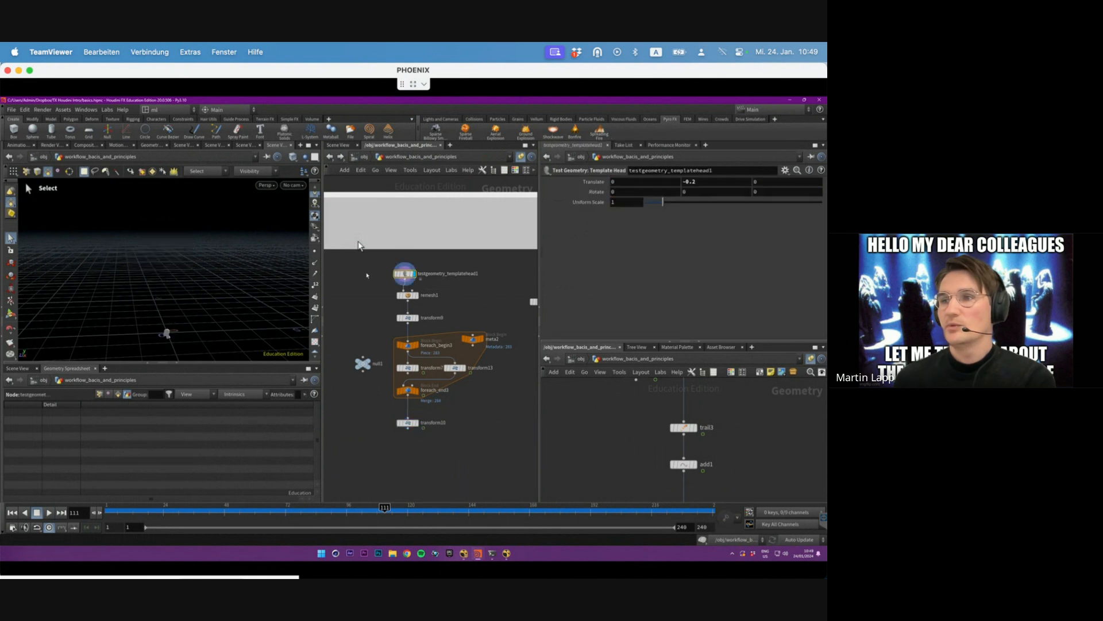
{"action": "key", "text": "h"}
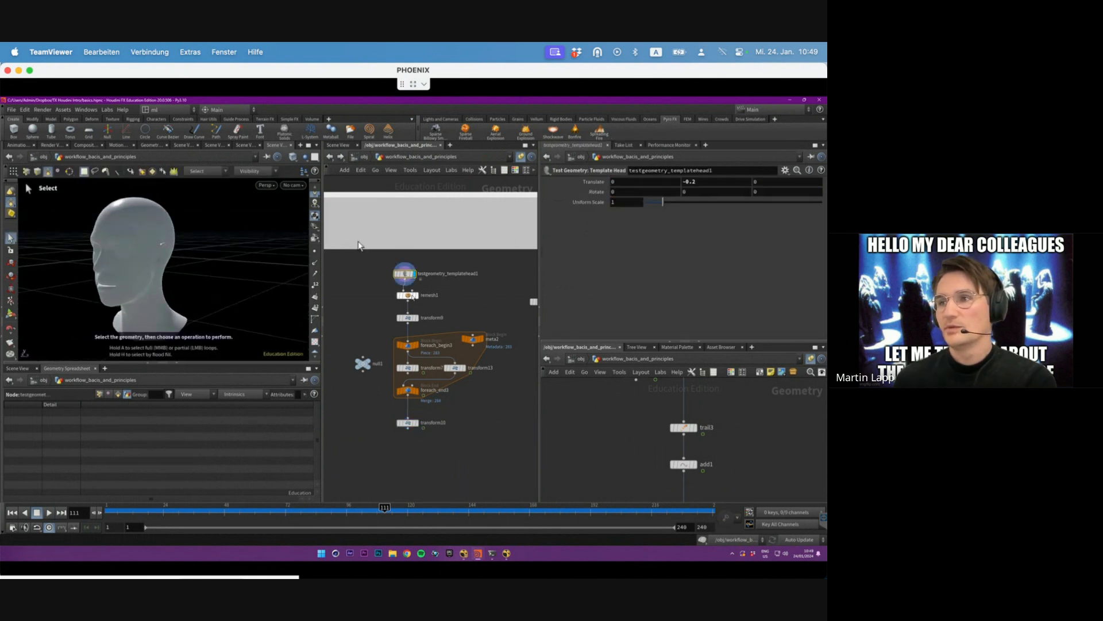
{"action": "left_click", "coordinate": [407, 295]}
{"action": "left_click", "coordinate": [416, 295]}
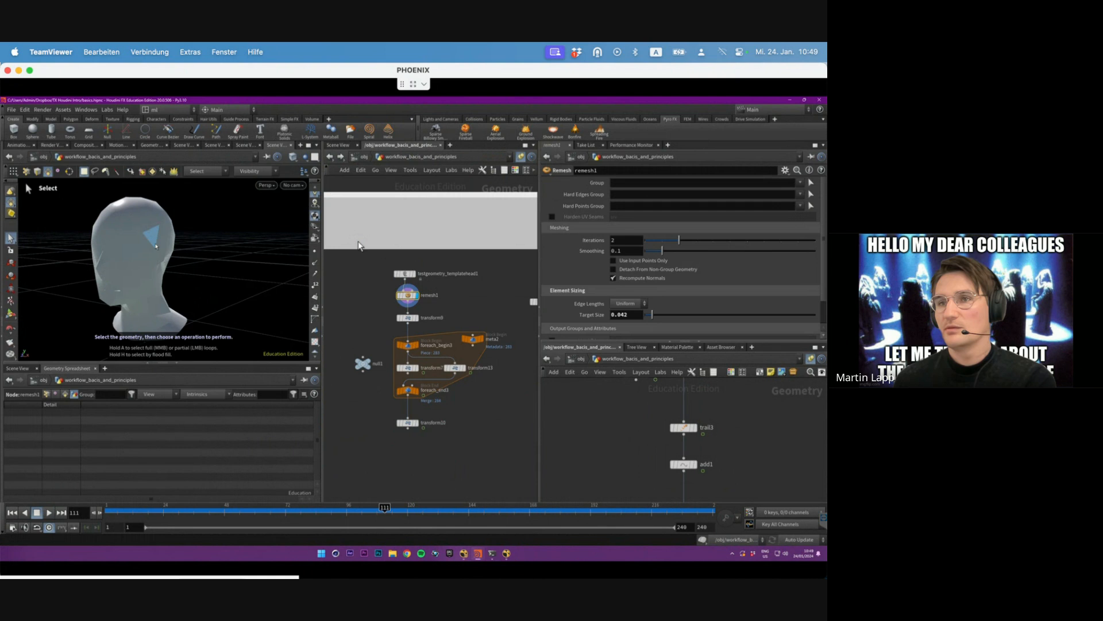
{"action": "left_click_drag", "start_coordinate": [172, 257], "coordinate": [190, 209], "text": "alt"}
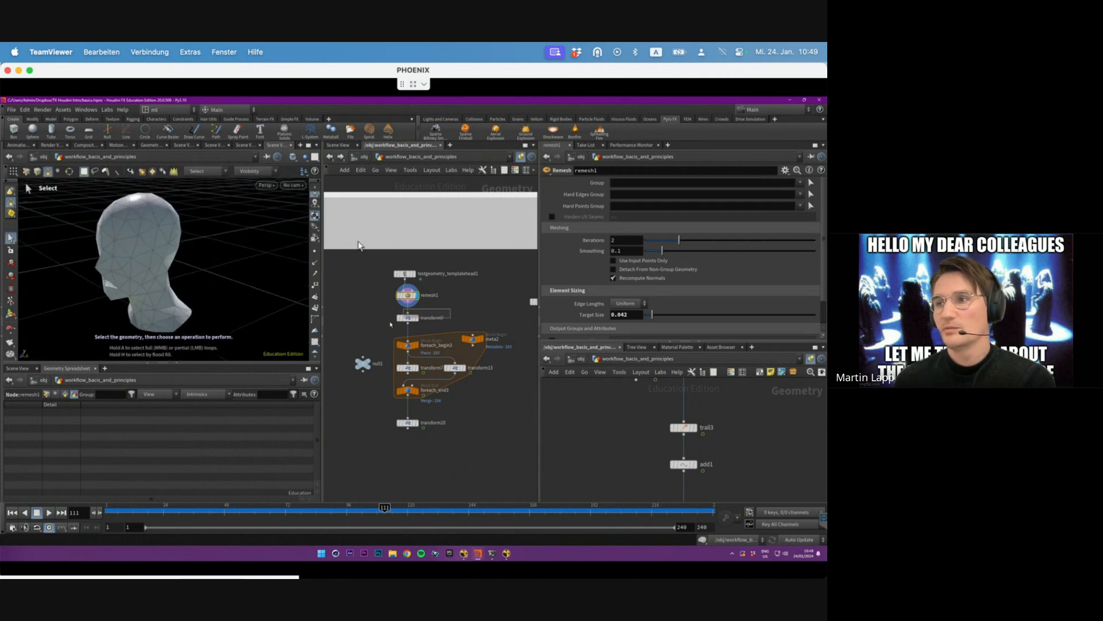
- Display the Transform node directly below remesh1 and frame the scaled head in the viewport
{"action": "left_click", "coordinate": [407, 317]}
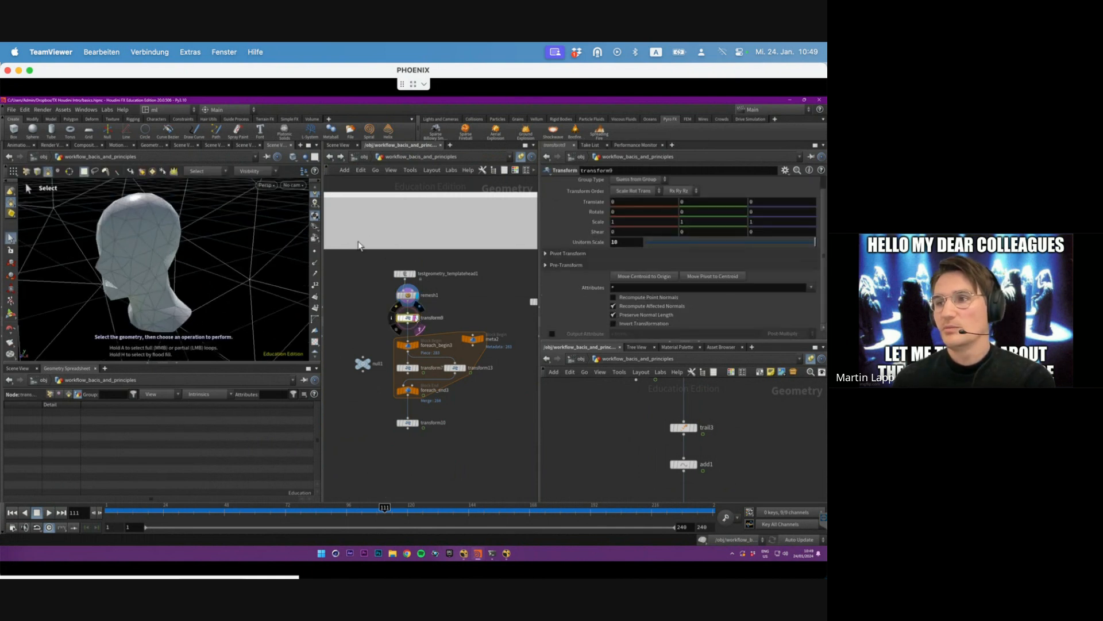
{"action": "left_click", "coordinate": [416, 317]}
{"action": "key", "text": "space+g"}
{"action": "left_click_drag", "start_coordinate": [192, 258], "coordinate": [246, 261], "text": "alt"}
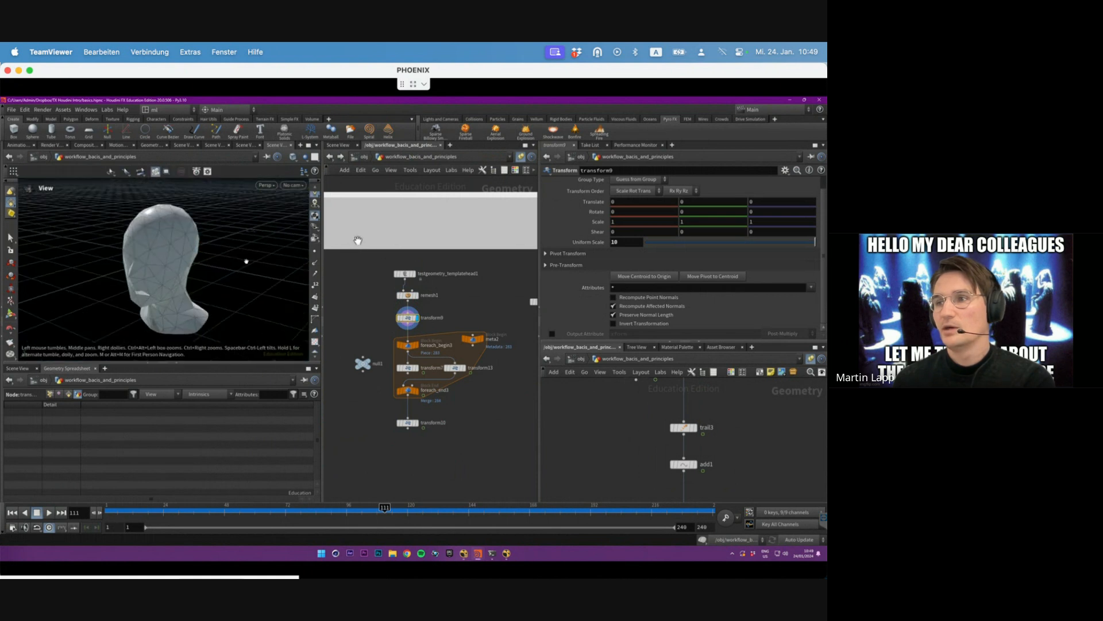
- Spread out the template head's for-each block by moving foreach_end3 lower and shifting meta2 slightly down
{"action": "middle_click_drag", "start_coordinate": [444, 392], "coordinate": [443, 350]}
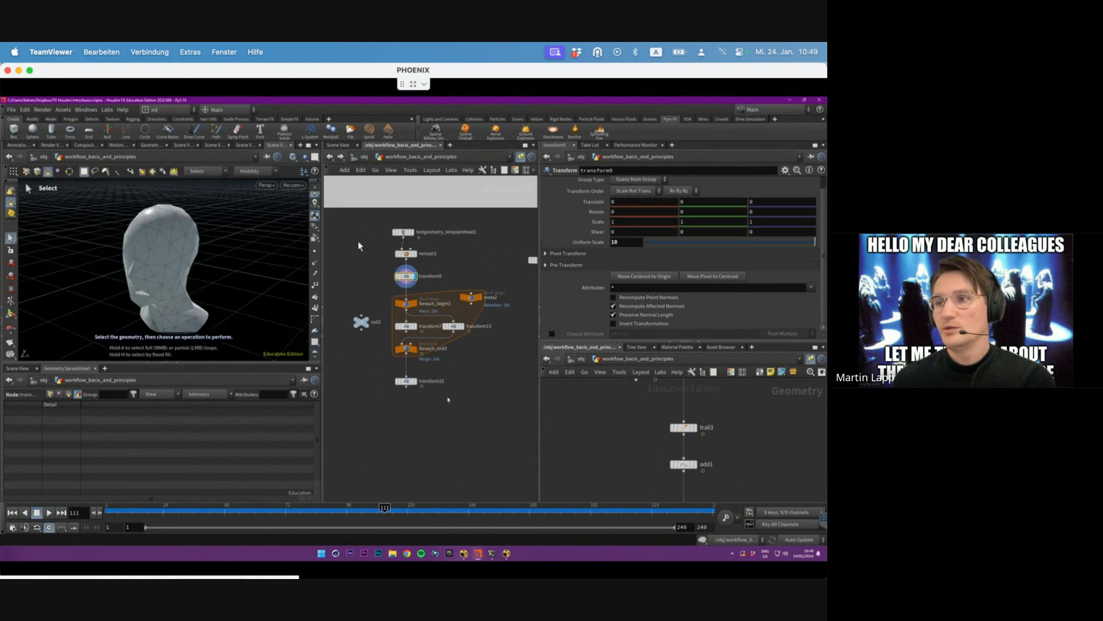
{"action": "left_click_drag", "start_coordinate": [449, 399], "coordinate": [406, 376]}
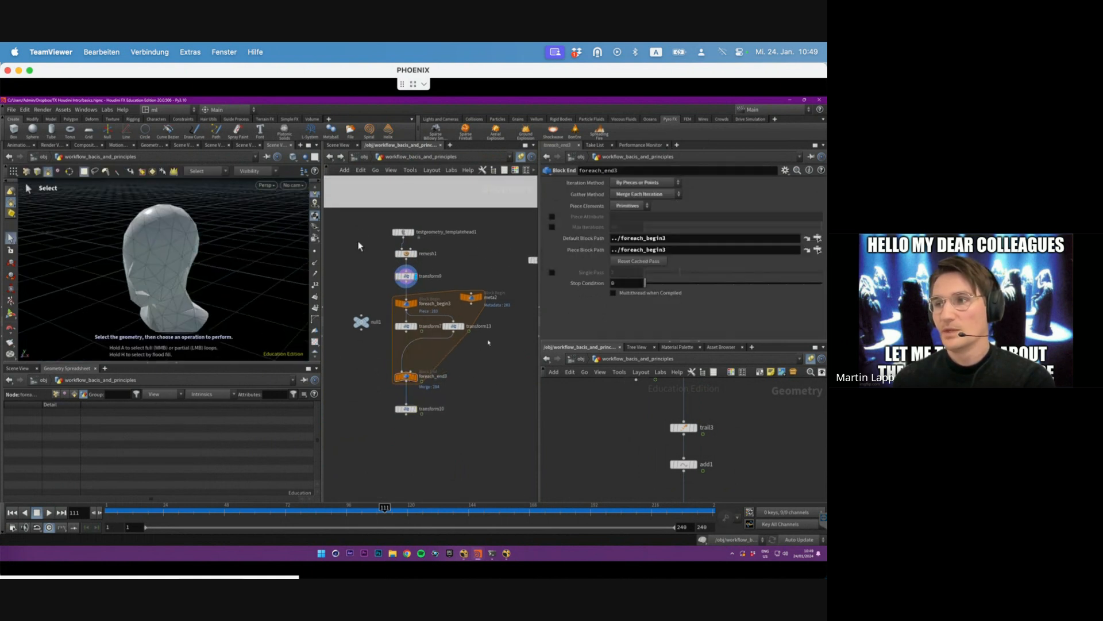
{"action": "left_click", "coordinate": [455, 326]}
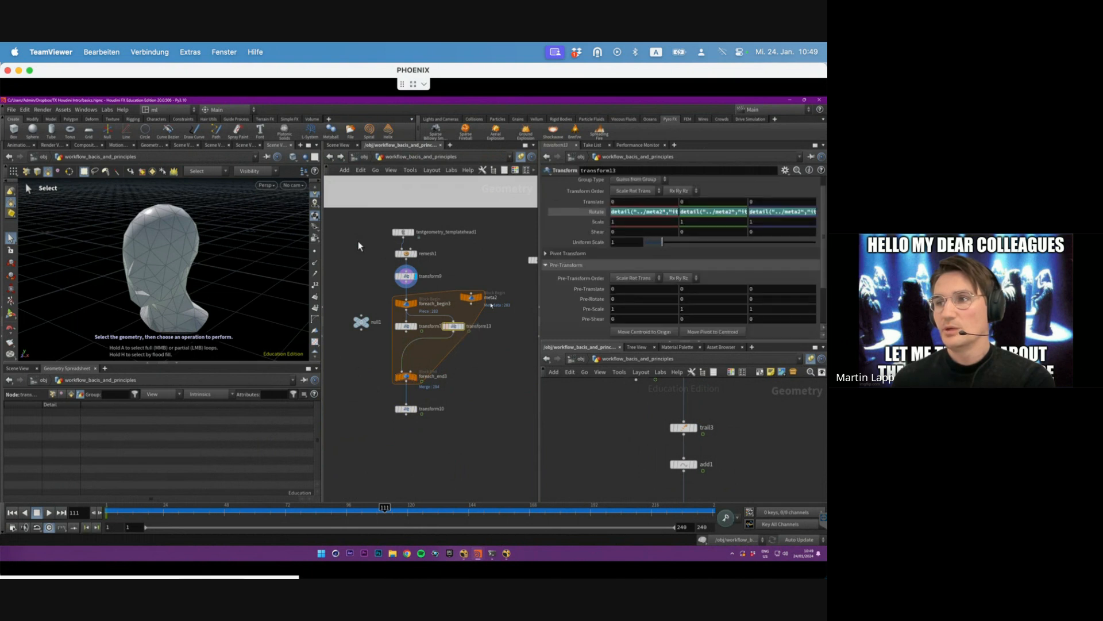
{"action": "left_click_drag", "start_coordinate": [475, 303], "coordinate": [476, 309]}
{"action": "left_click", "coordinate": [477, 304]}
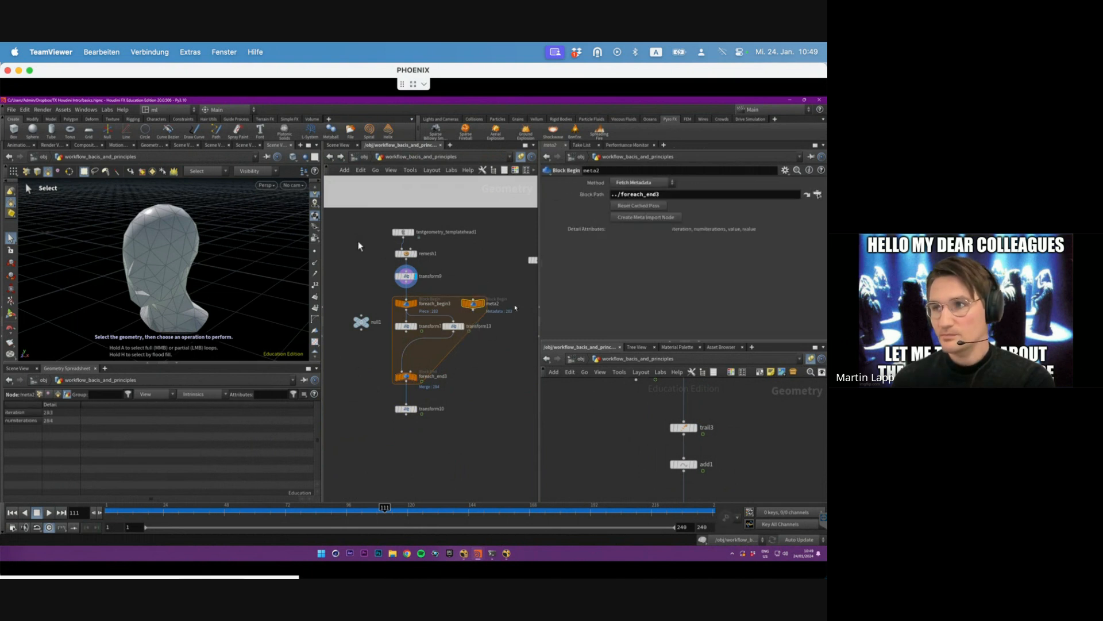
- Widen the parameter area and examine the detail and ch parts of transform13's X rotation expression
{"action": "left_click", "coordinate": [454, 326]}
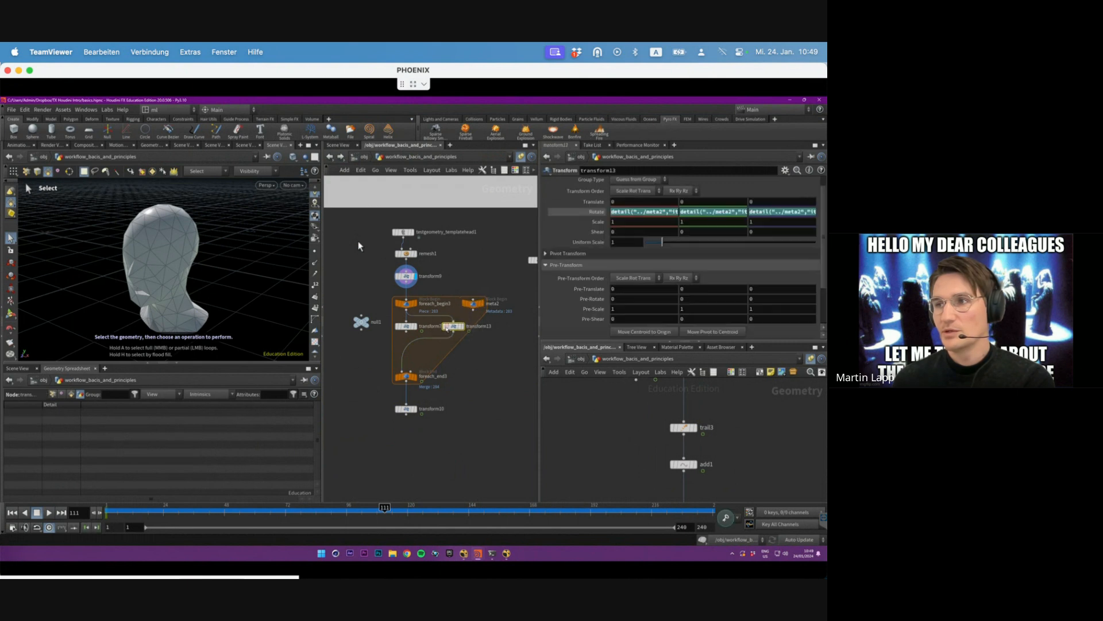
{"action": "left_click_drag", "start_coordinate": [539, 241], "coordinate": [400, 241]}
{"action": "left_click", "coordinate": [543, 211]}
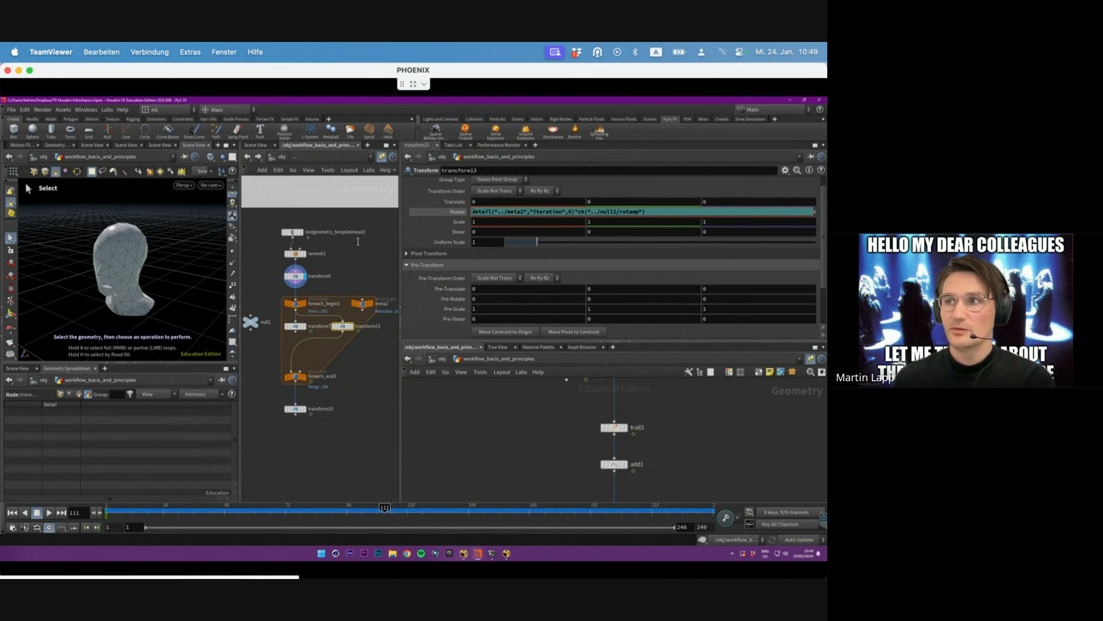
{"action": "left_click_drag", "start_coordinate": [472, 212], "coordinate": [572, 211]}
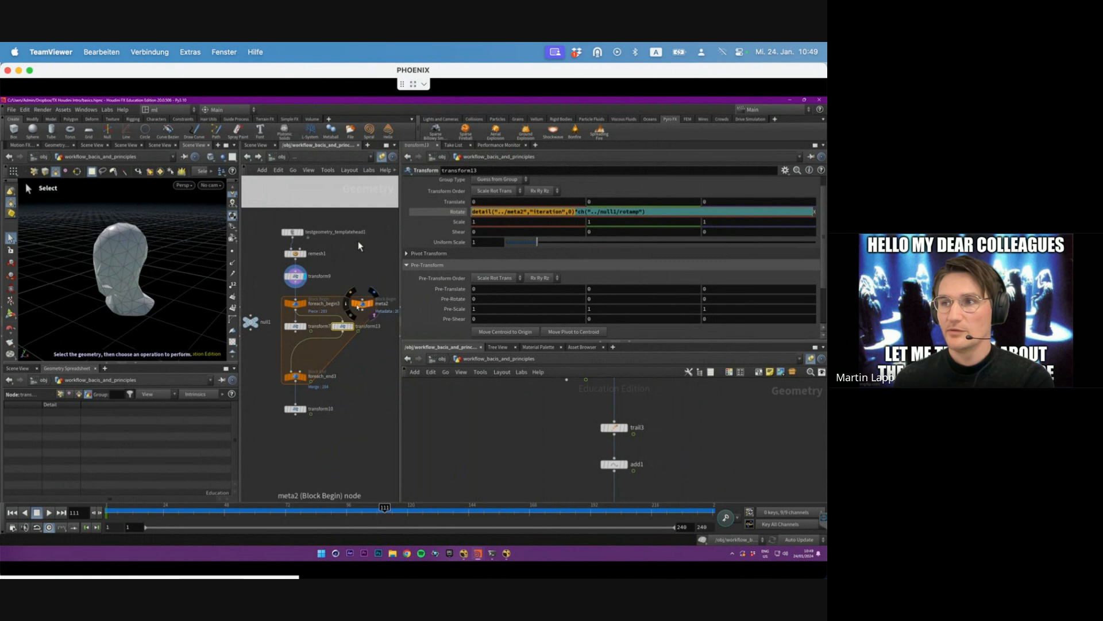
{"action": "left_click", "coordinate": [358, 241]}
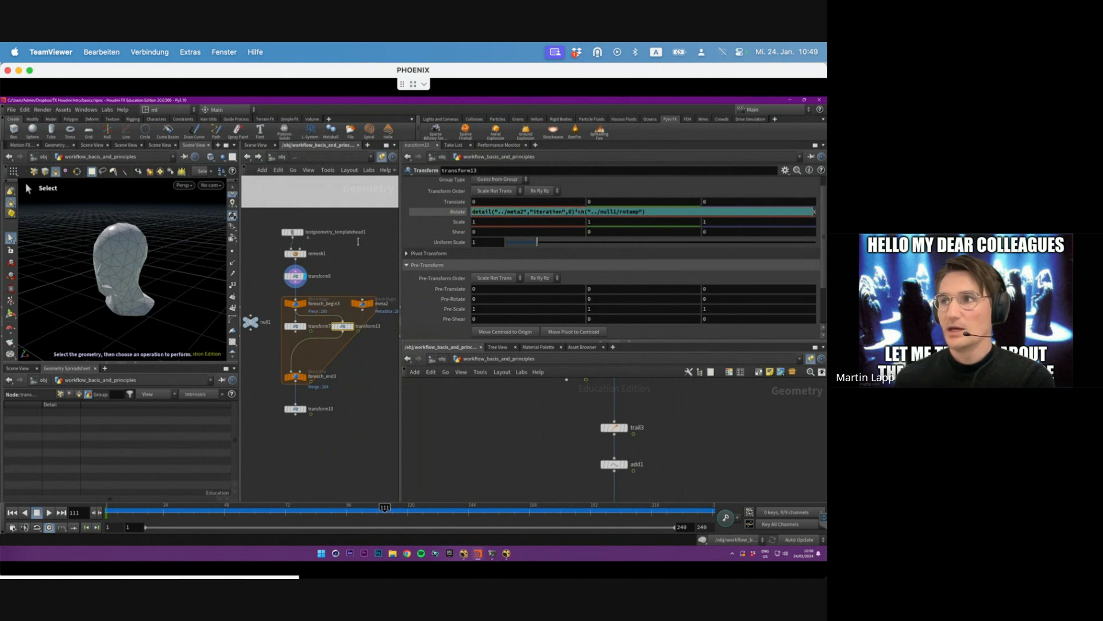
{"action": "key", "text": "shift+End"}
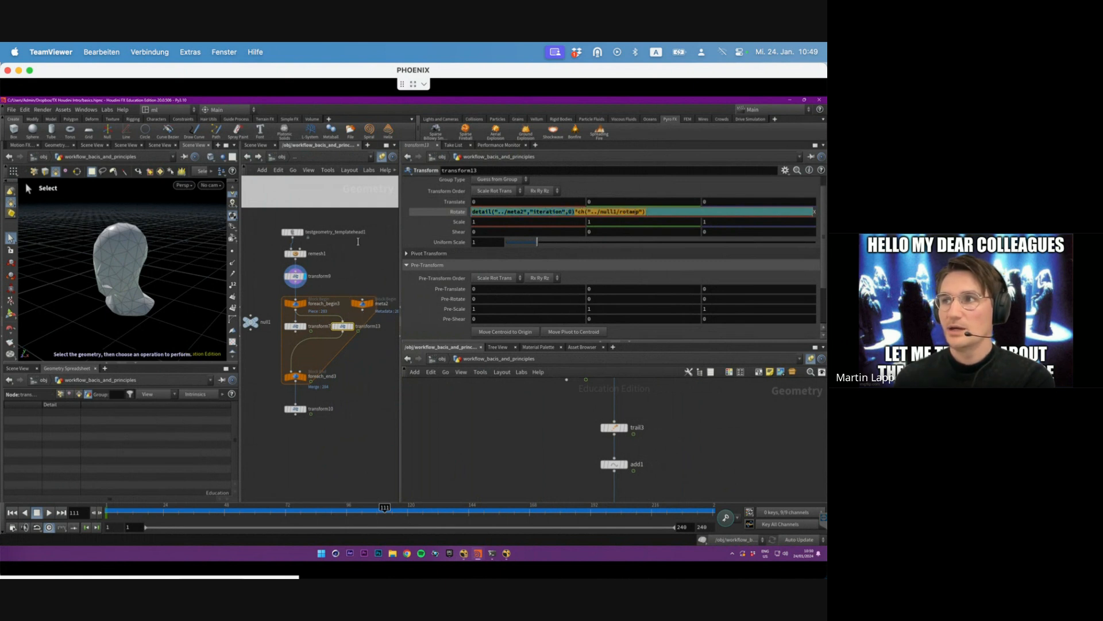
{"action": "key", "text": "Left"}
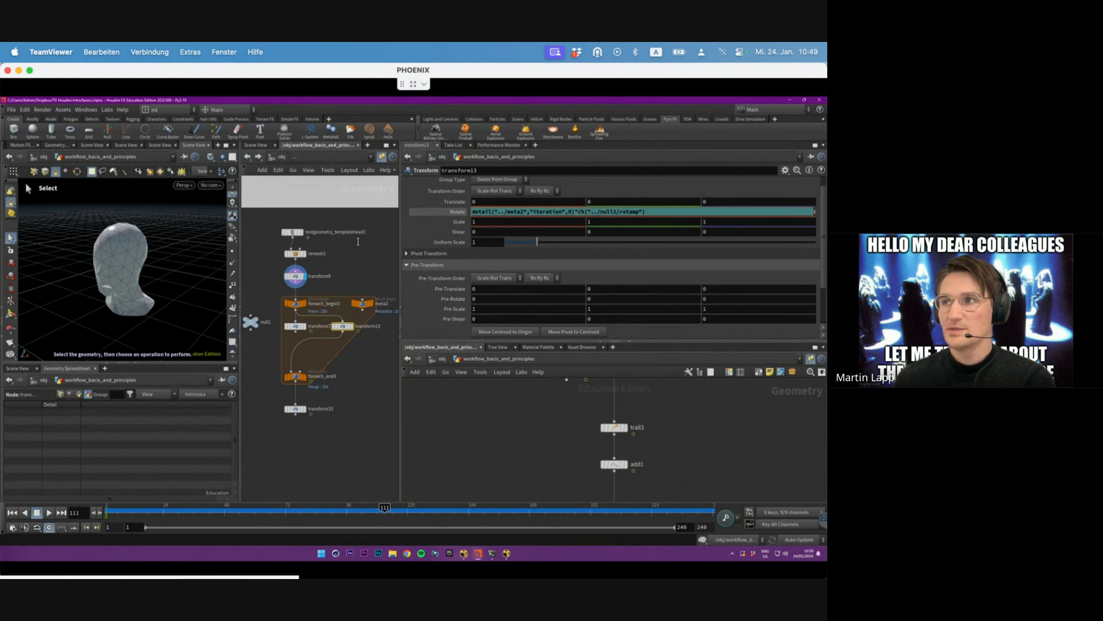
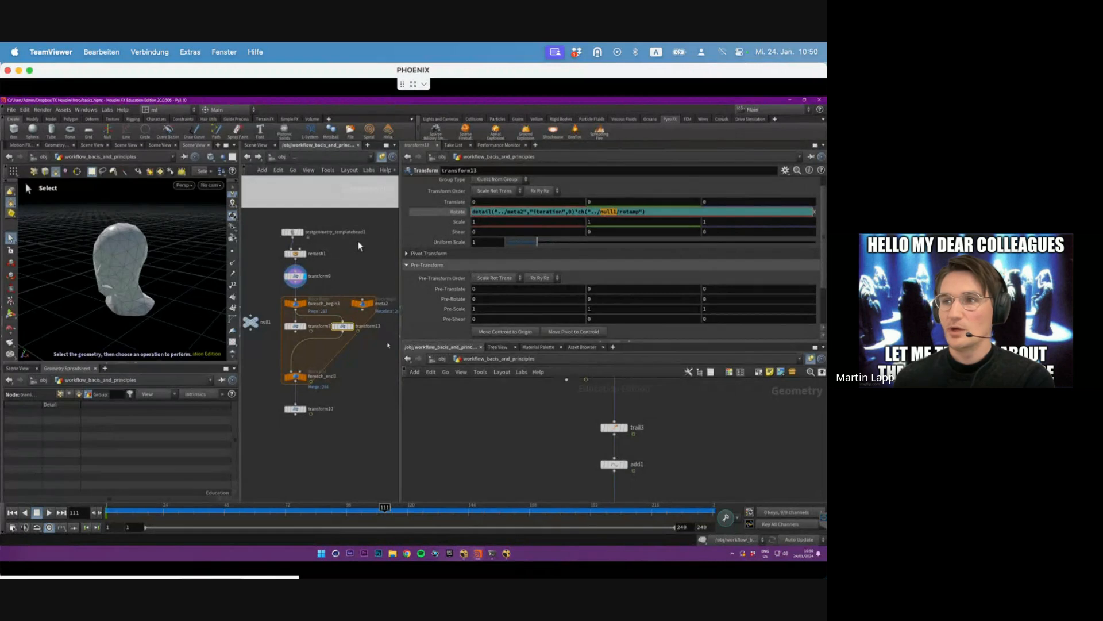
{"action": "key", "text": "Return"}
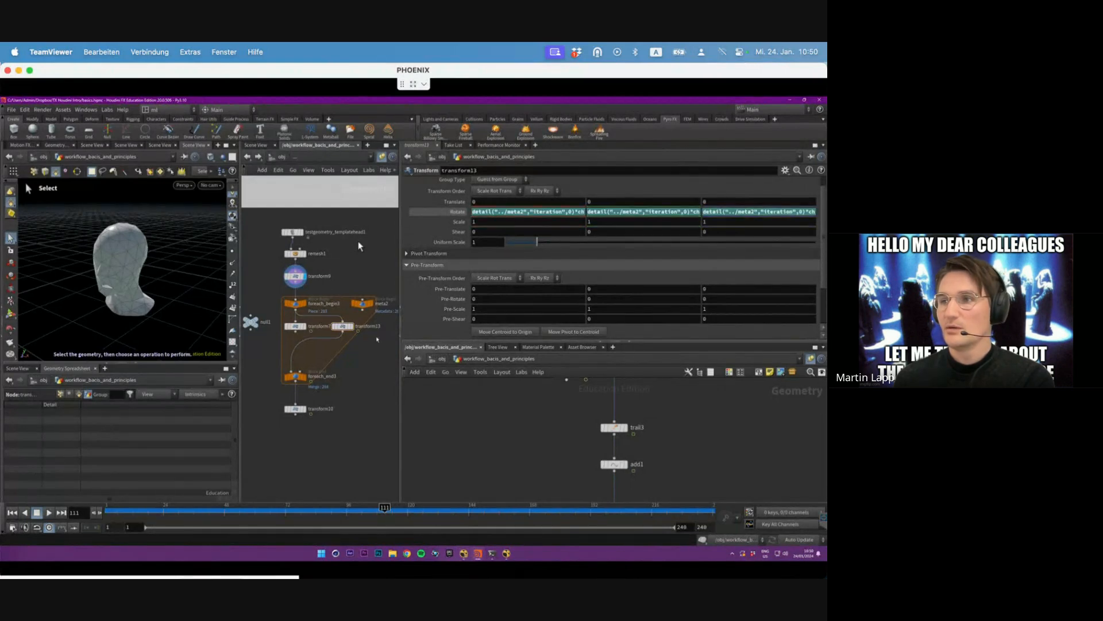
- Examine transform13's Y rotation expression and the rotation controls of null1 that it references
{"action": "left_click", "coordinate": [672, 213]}
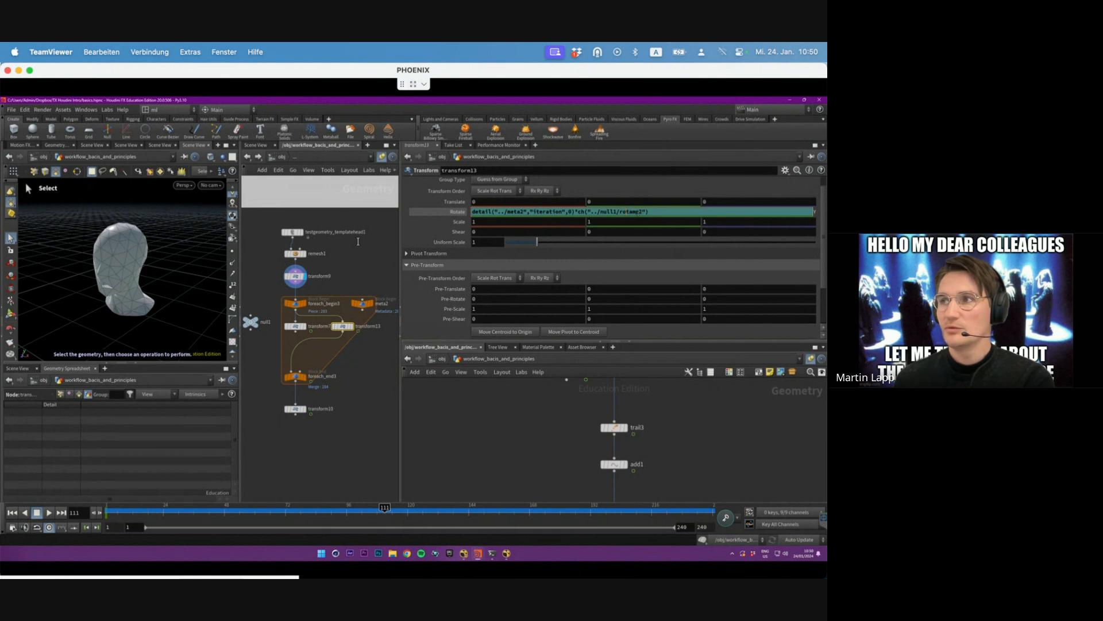
{"action": "left_click", "coordinate": [251, 322]}
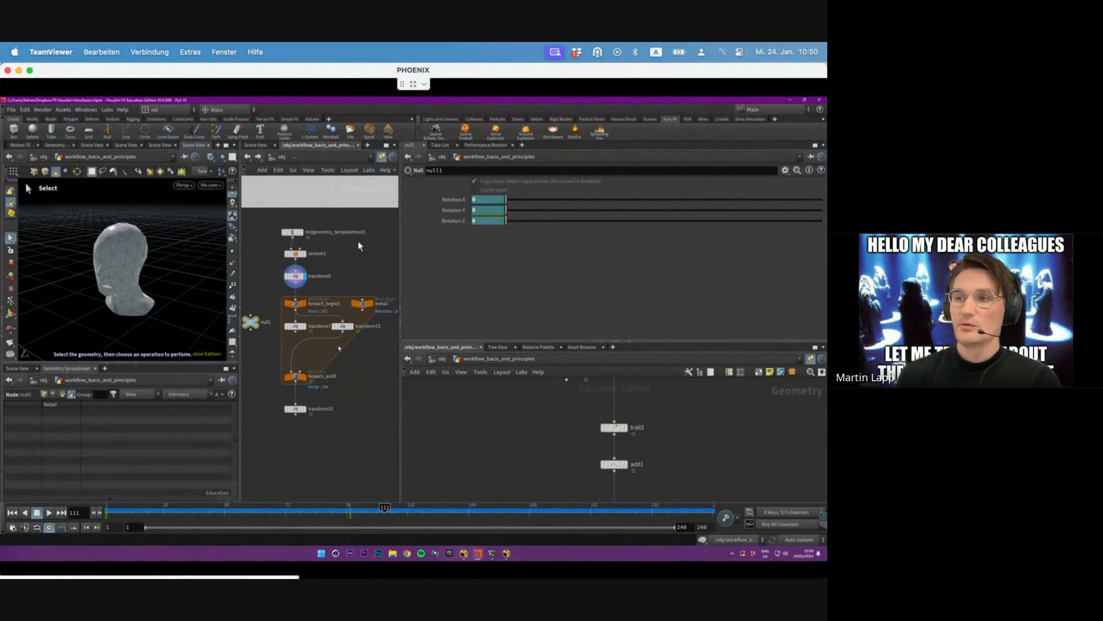
{"action": "left_click", "coordinate": [348, 329]}
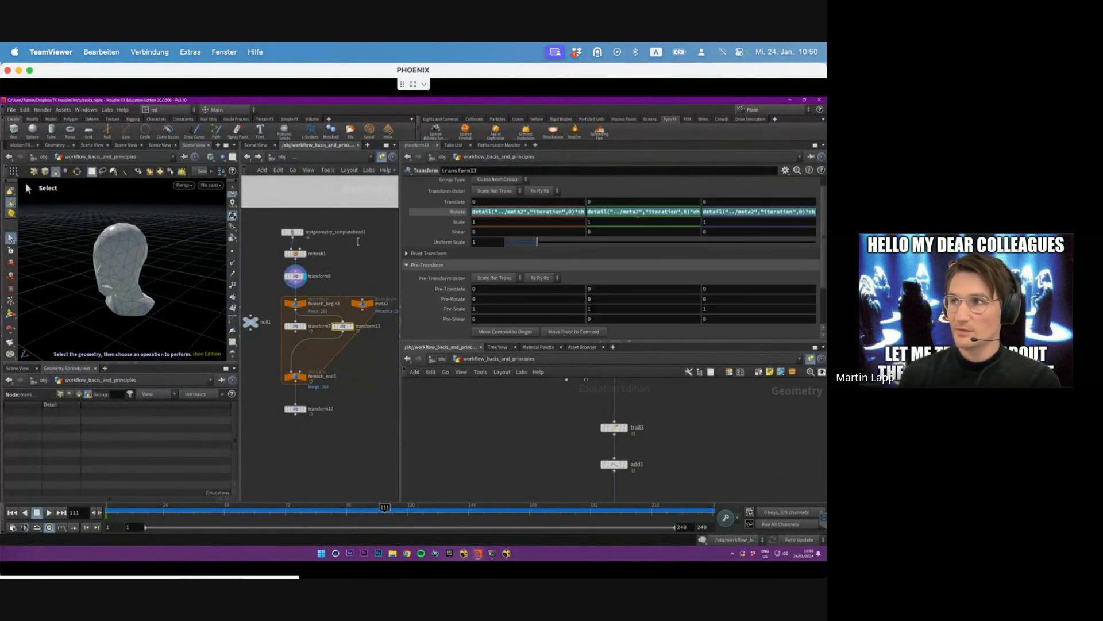
{"action": "left_click", "coordinate": [577, 211]}
{"action": "left_click_drag", "start_coordinate": [578, 212], "coordinate": [358, 241]}
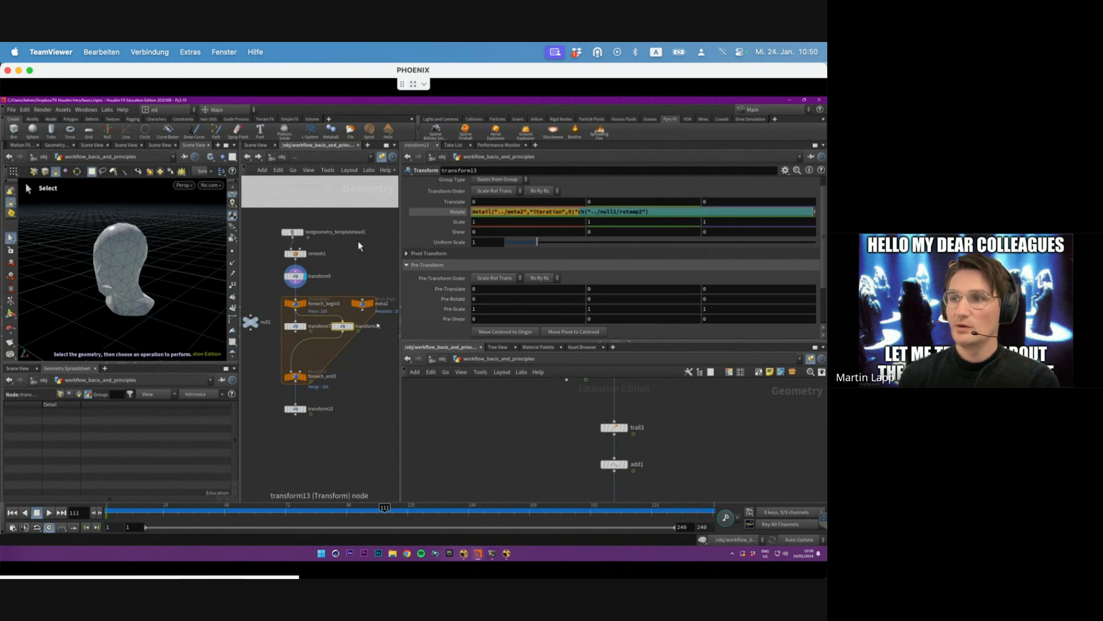
{"action": "key", "text": "Return"}
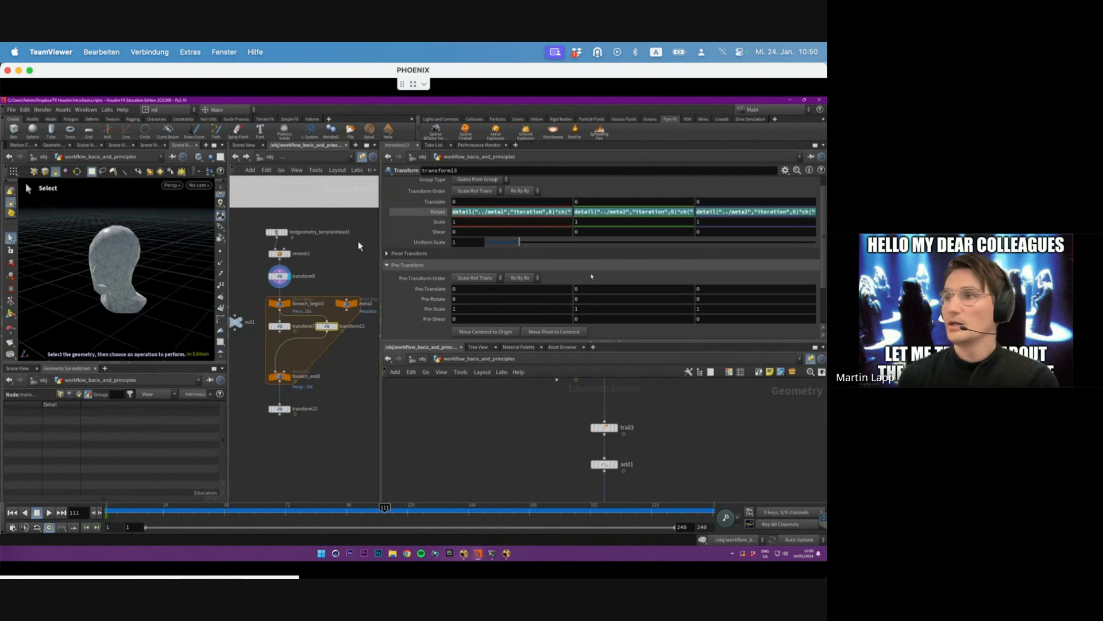
- Inspect null1's animated Rotation X, Y and Z values by scrubbing the timeline to the keyframes at frames 97 and 1
{"action": "left_click", "coordinate": [235, 322]}
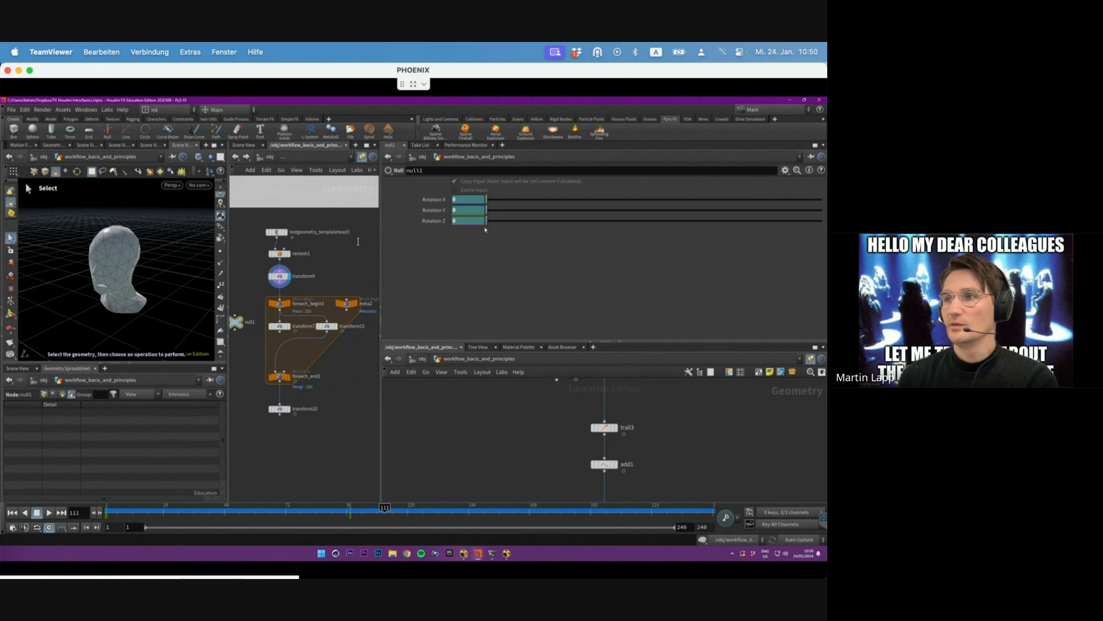
{"action": "middle_click_drag", "start_coordinate": [313, 326], "coordinate": [347, 331]}
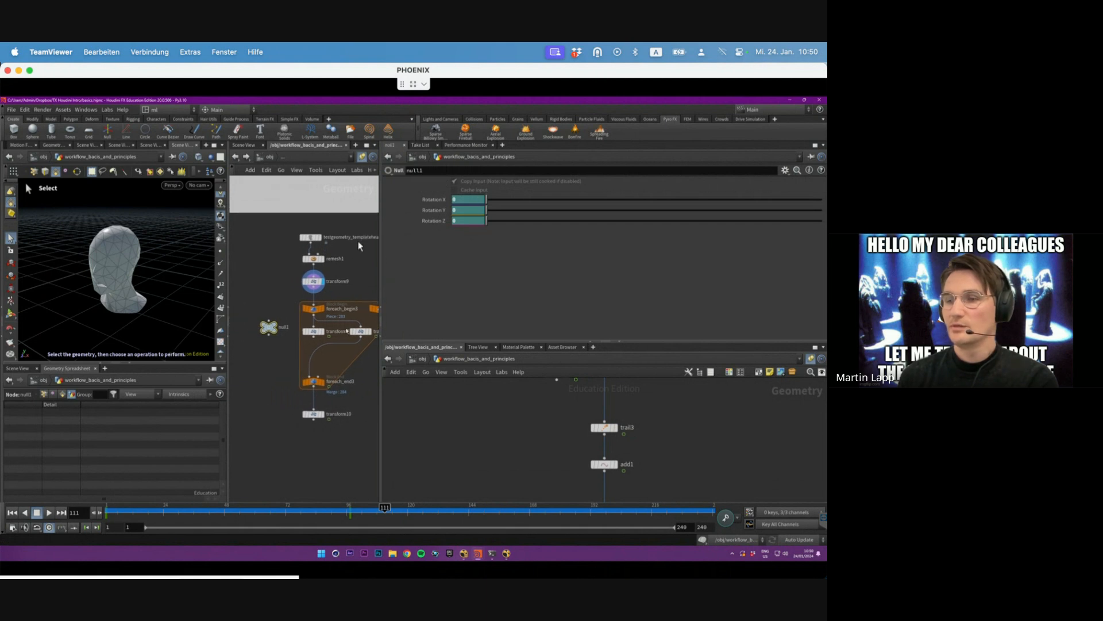
{"action": "left_click_drag", "start_coordinate": [198, 511], "coordinate": [108, 511]}
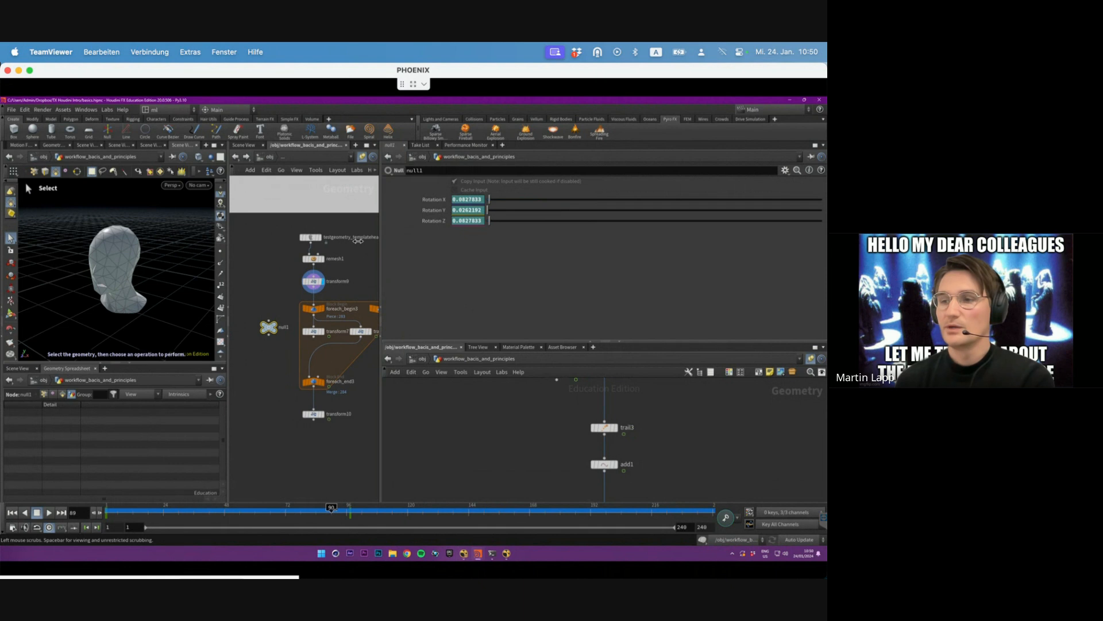
{"action": "left_click", "coordinate": [350, 508]}
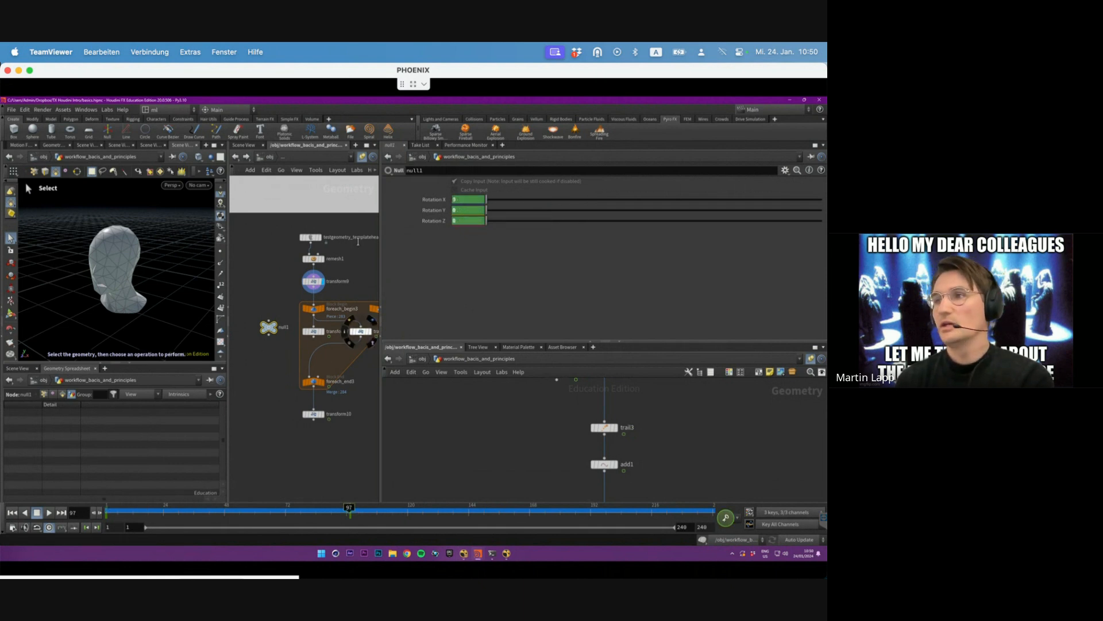
{"action": "left_click", "coordinate": [291, 508]}
{"action": "left_click_drag", "start_coordinate": [269, 512], "coordinate": [27, 502]}
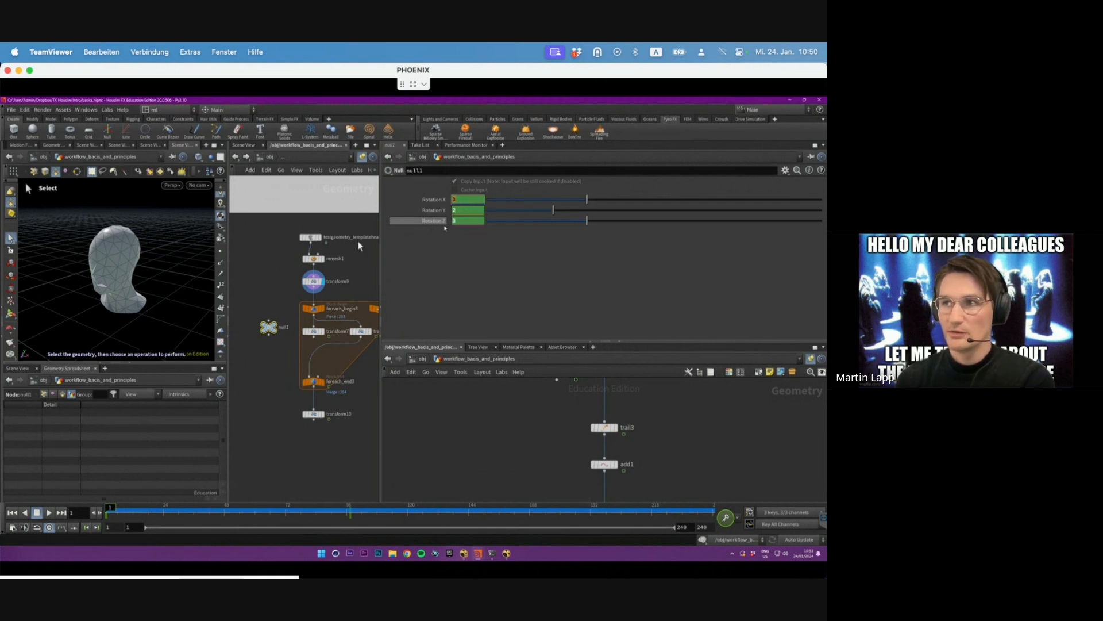
- Display foreach_end3 and play the fragment animation from frame 1, stopping it around frame 91
{"action": "middle_click_drag", "start_coordinate": [350, 360], "coordinate": [315, 366]}
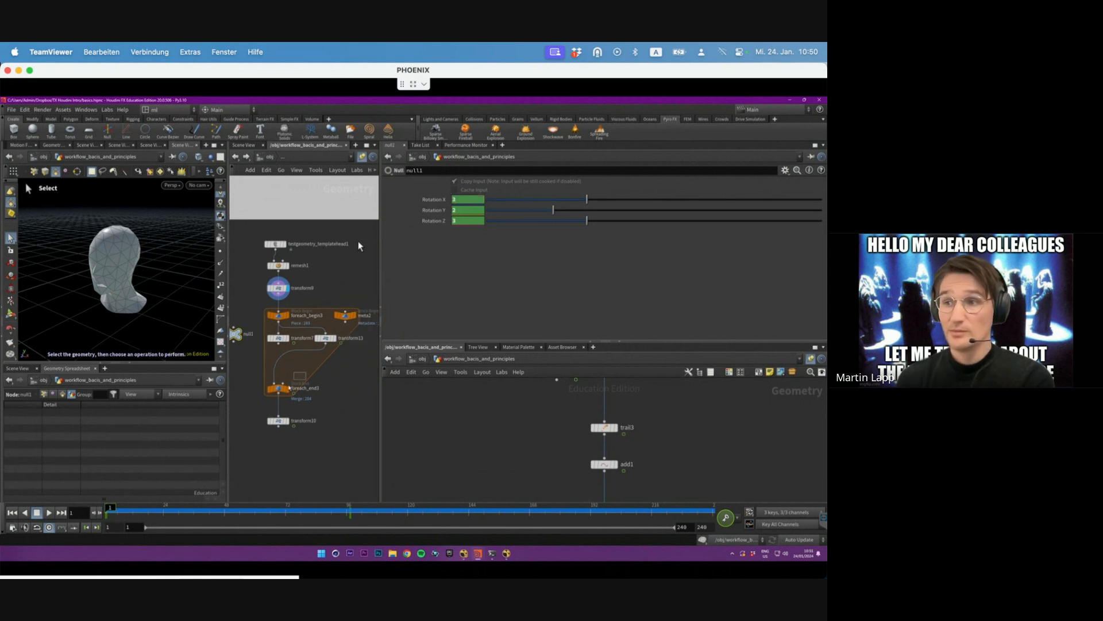
{"action": "left_click", "coordinate": [281, 388]}
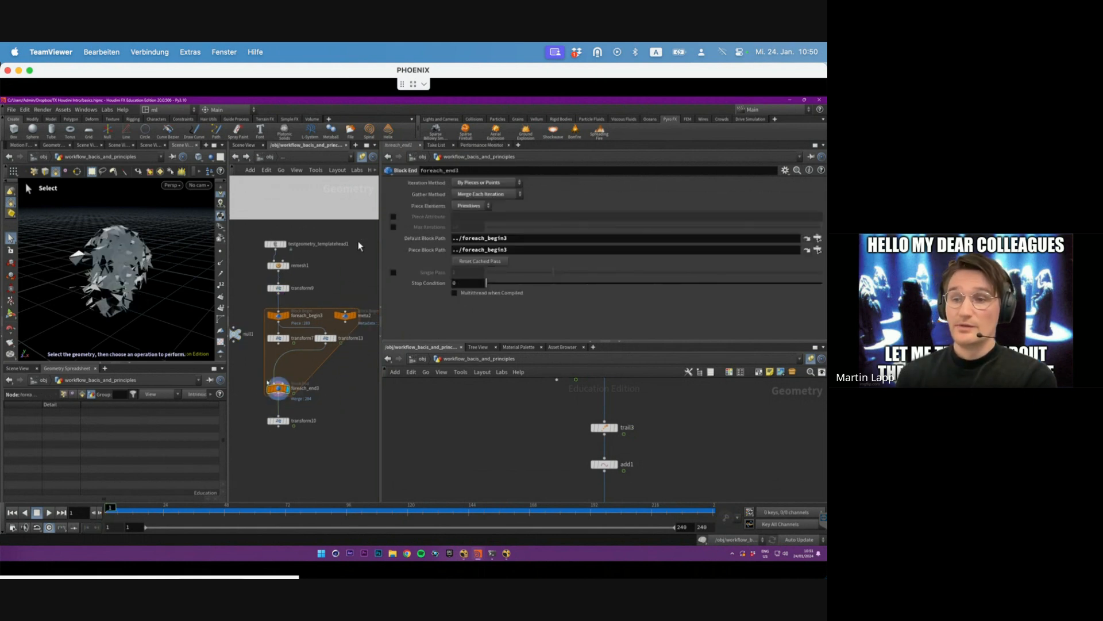
{"action": "left_click", "coordinate": [50, 512]}
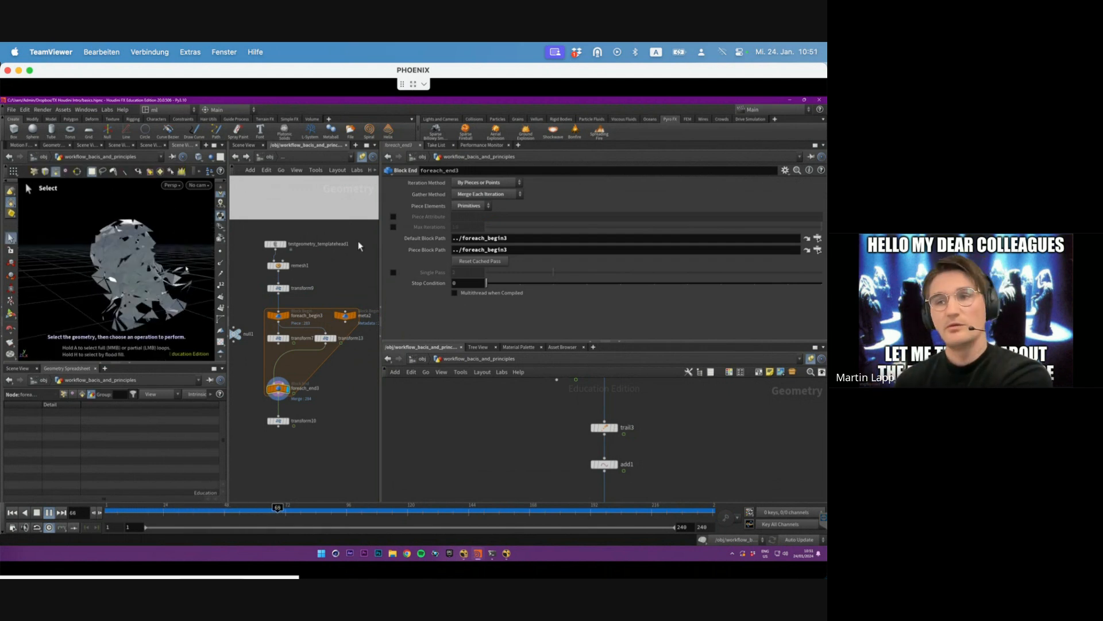
{"action": "key", "text": "Escape"}
- Review the parameters of null1, meta2 and transform13 in turn to connect the rotation values with the iteration metadata
{"action": "middle_click_drag", "start_coordinate": [305, 367], "coordinate": [326, 375]}
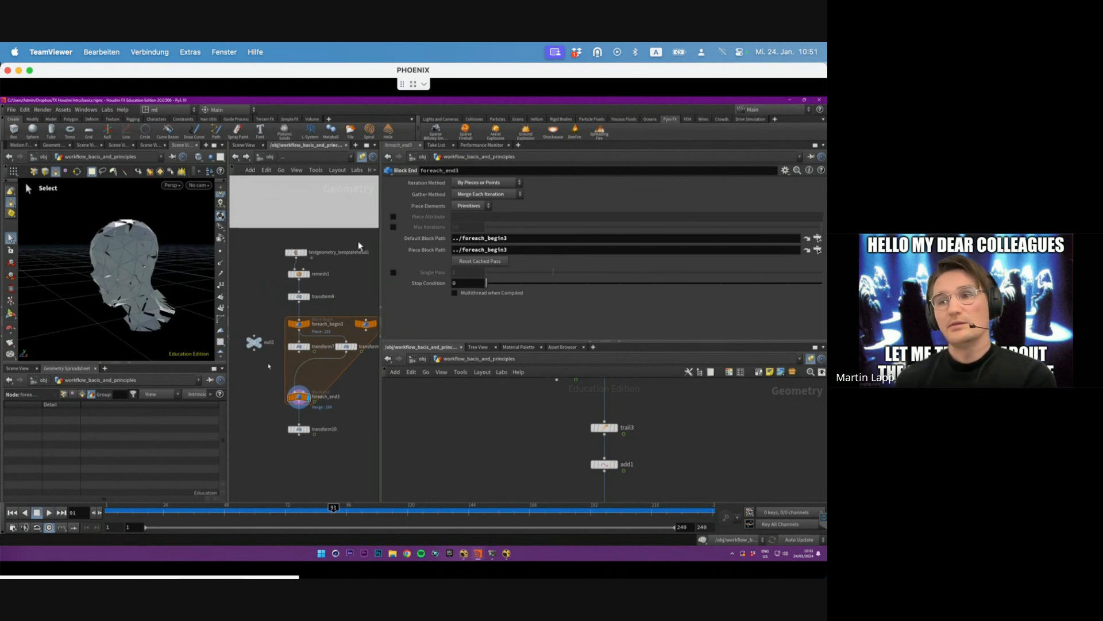
{"action": "left_click", "coordinate": [254, 343]}
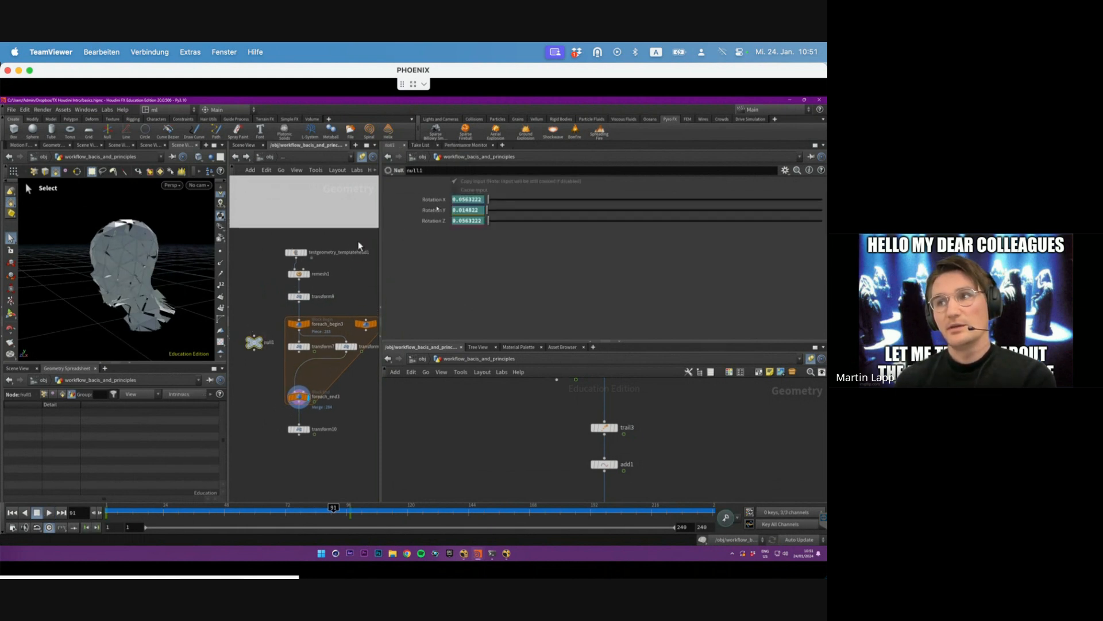
{"action": "middle_click_drag", "start_coordinate": [334, 314], "coordinate": [300, 312]}
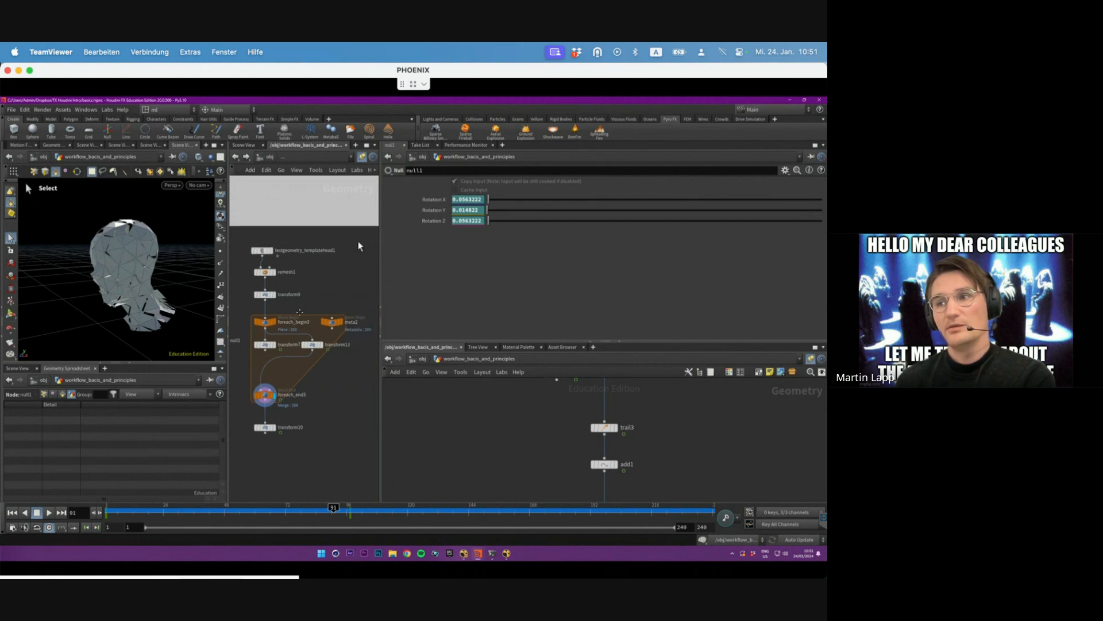
{"action": "left_click", "coordinate": [332, 322]}
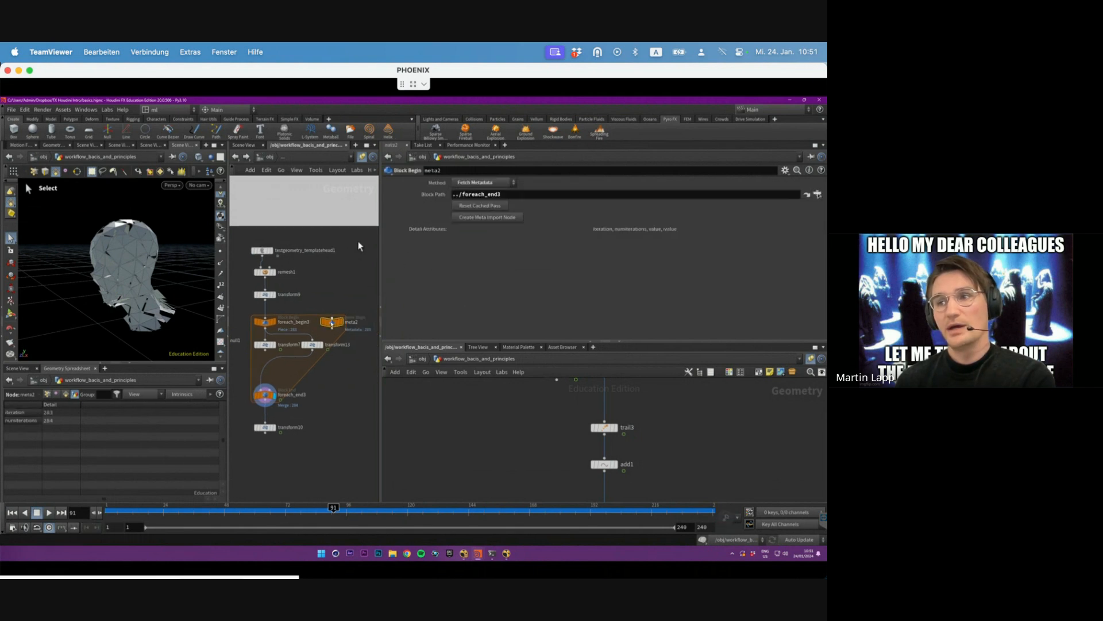
{"action": "left_click", "coordinate": [313, 344]}
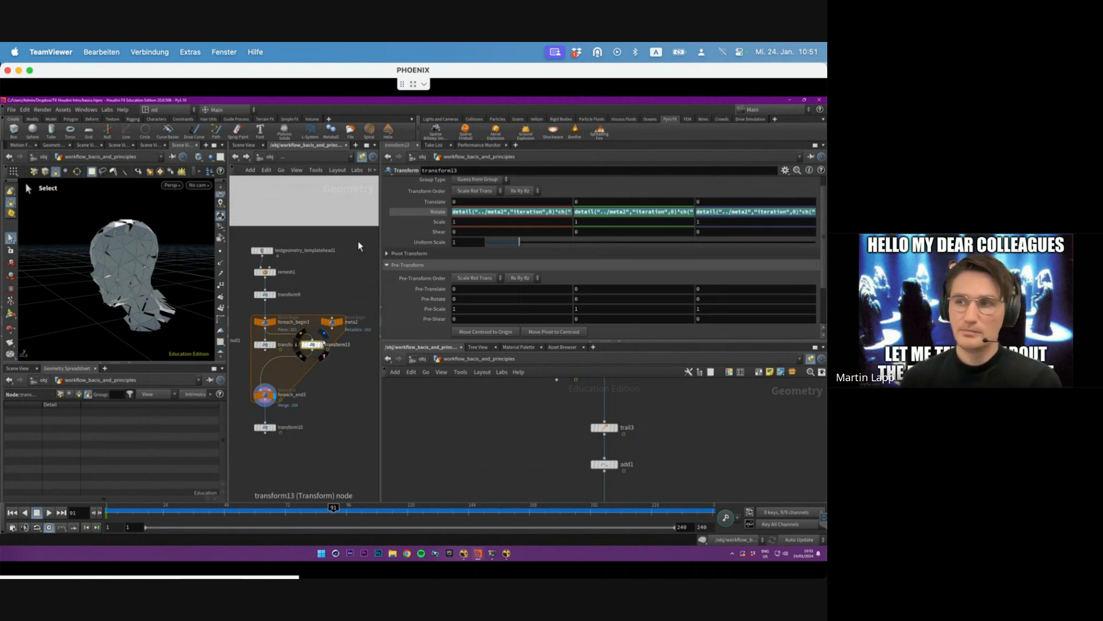
- Display transform9 and check its primitive count in the node information, closing the information window when done
{"action": "left_click", "coordinate": [281, 303]}
{"action": "left_click", "coordinate": [275, 294]}
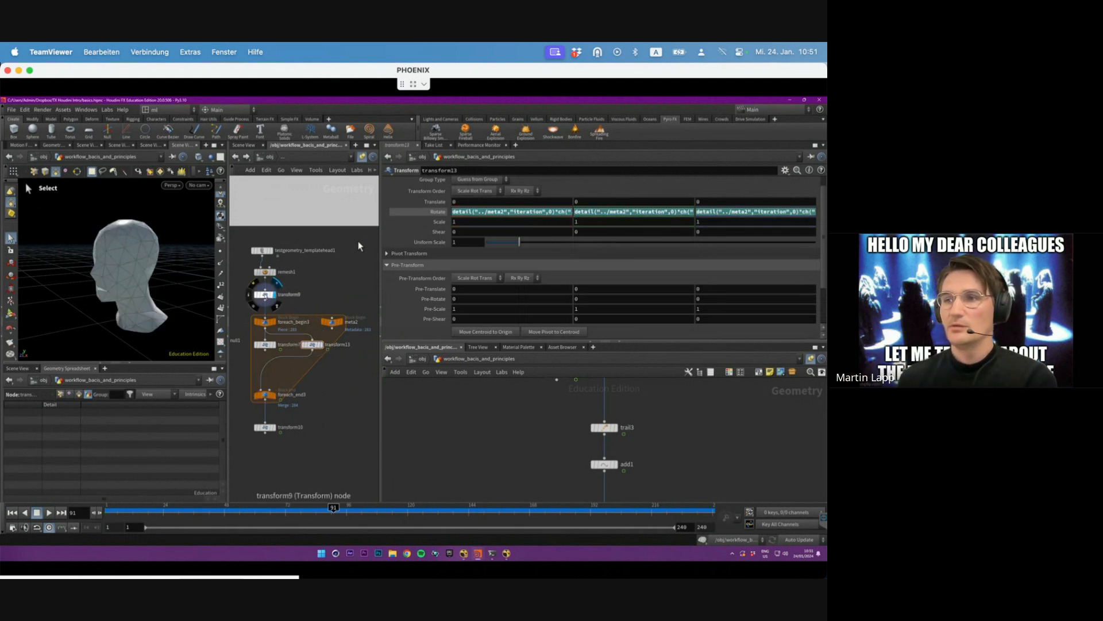
{"action": "left_click", "coordinate": [248, 295]}
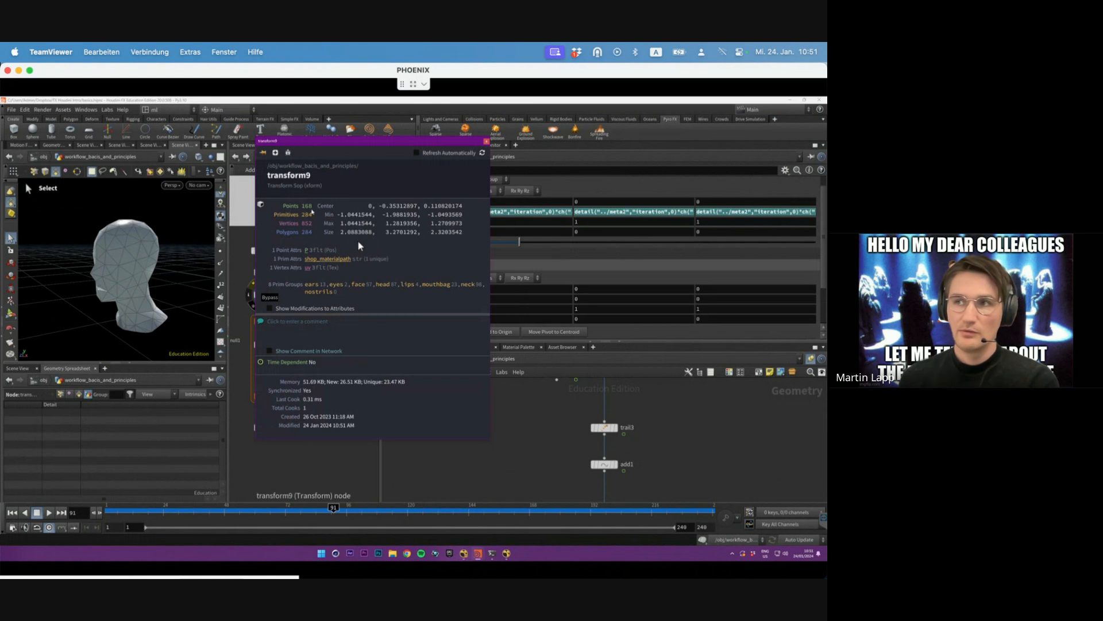
{"action": "left_click", "coordinate": [487, 141]}
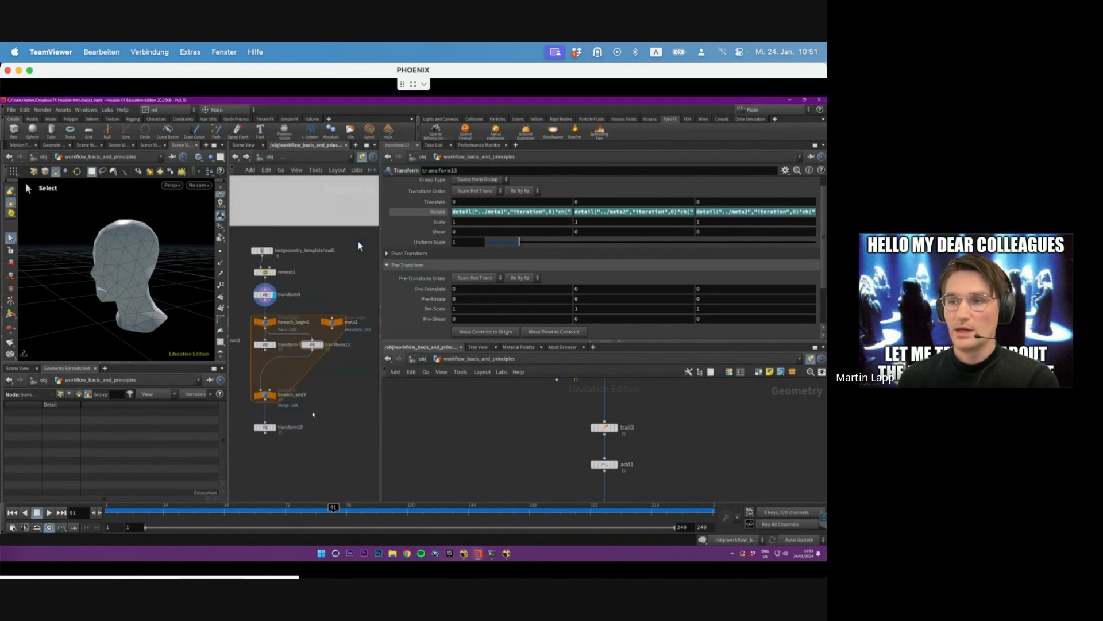
- Display transform10, reframe the raised head above the grid, and play the fragment animation from frame 1
{"action": "left_click", "coordinate": [267, 428]}
{"action": "left_click", "coordinate": [275, 427]}
{"action": "right_click_drag", "start_coordinate": [146, 278], "coordinate": [123, 270], "text": "alt"}
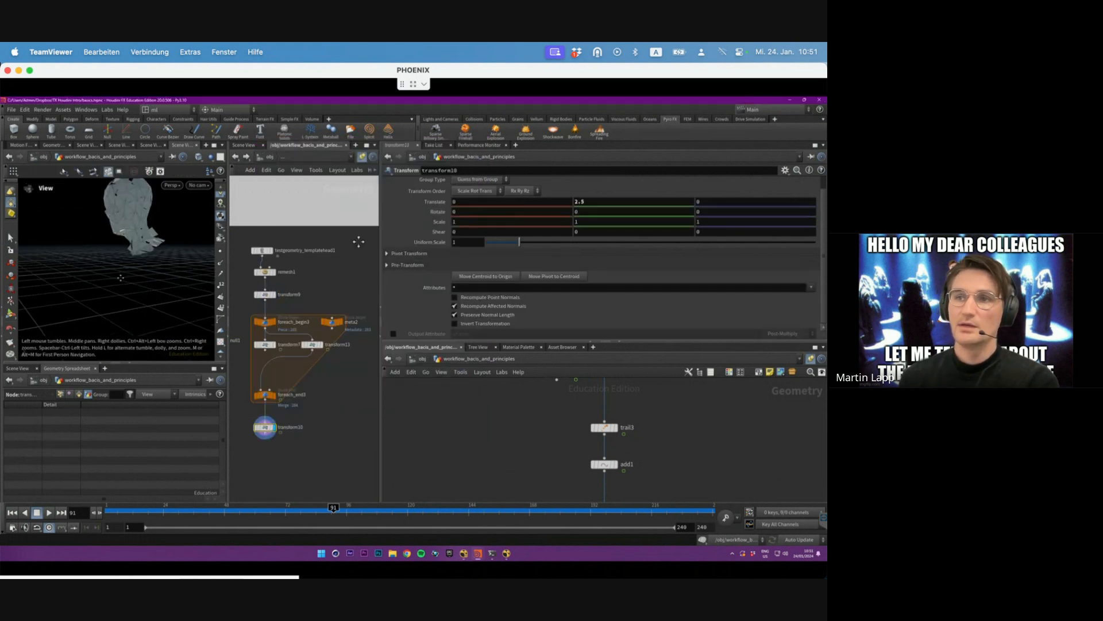
{"action": "middle_click_drag", "start_coordinate": [123, 270], "coordinate": [123, 307], "text": "alt"}
{"action": "left_click_drag", "start_coordinate": [144, 511], "coordinate": [38, 512]}
{"action": "left_click", "coordinate": [49, 512]}
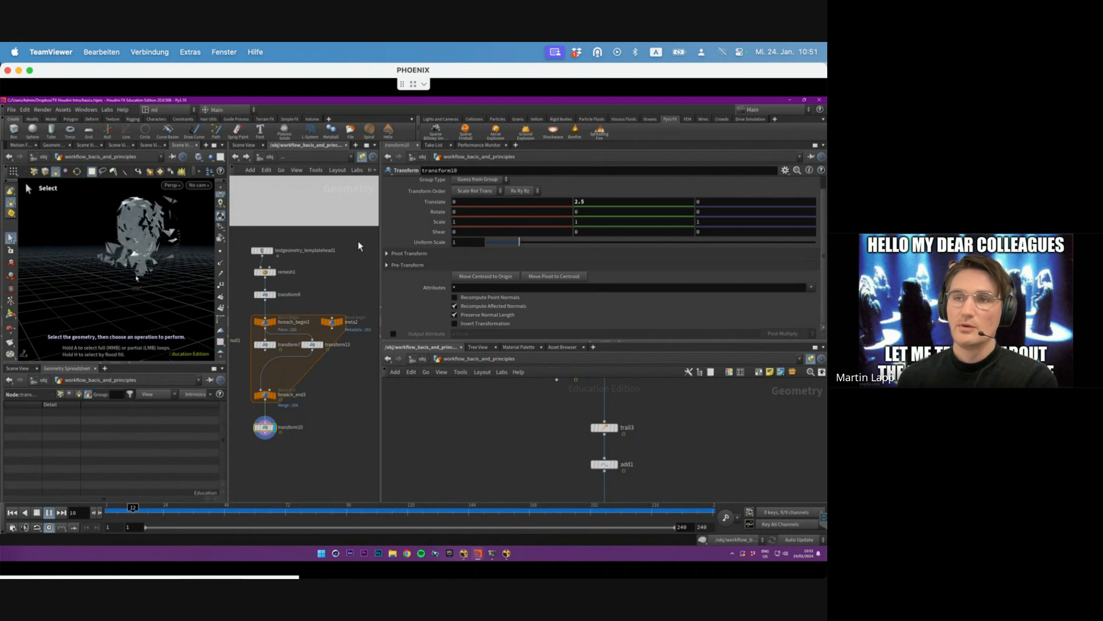
- Stop the playback around frame 102, try the point number display, and replace it with primitive numbers on the head
{"action": "left_click_drag", "start_coordinate": [154, 238], "coordinate": [189, 261], "text": "alt"}
{"action": "key", "text": "s"}
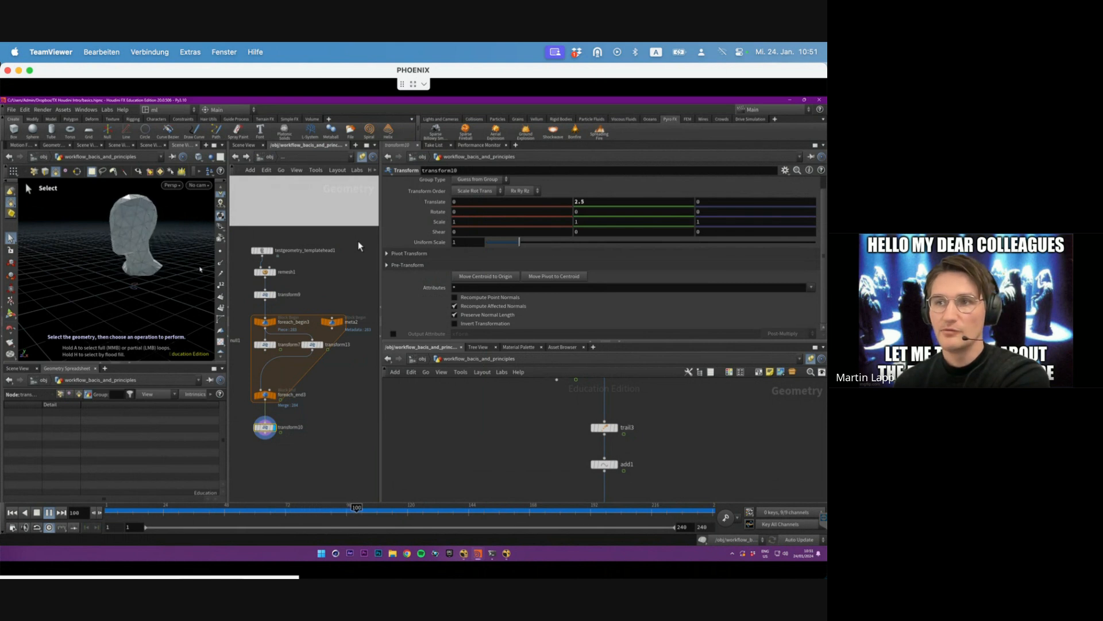
{"action": "key", "text": "Up"}
{"action": "left_click", "coordinate": [221, 288]}
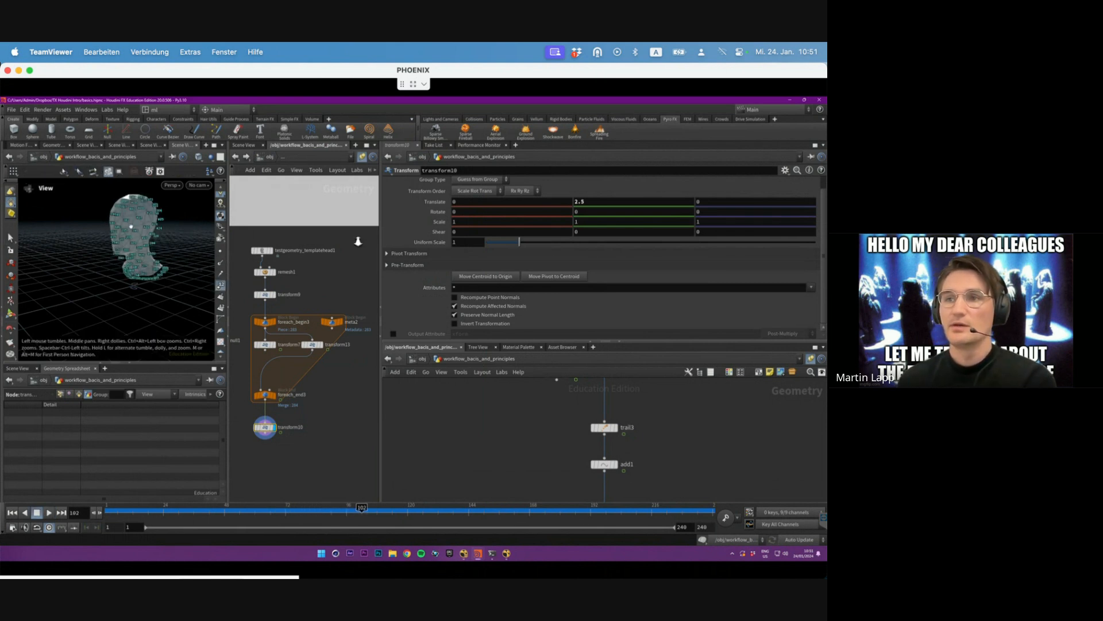
{"action": "right_click_drag", "start_coordinate": [135, 230], "coordinate": [167, 244], "text": "alt"}
{"action": "left_click_drag", "start_coordinate": [126, 302], "coordinate": [109, 260]}
{"action": "right_click_drag", "start_coordinate": [109, 260], "coordinate": [86, 244], "text": "alt"}
{"action": "mouse_move", "coordinate": [86, 245]}
{"action": "left_mouse_down", "text": "alt"}
{"action": "mouse_move", "coordinate": [138, 253]}
{"action": "mouse_move", "coordinate": [91, 243]}
{"action": "left_mouse_up", "text": "alt"}
{"action": "left_click", "coordinate": [221, 286]}
{"action": "left_click", "coordinate": [221, 308]}
- Examine the primitive numbers on the assembled head up close, and on the scattered fragments at frame 21
{"action": "right_click_drag", "start_coordinate": [91, 243], "coordinate": [72, 235], "text": "alt"}
{"action": "left_click_drag", "start_coordinate": [71, 234], "coordinate": [144, 246], "text": "alt"}
{"action": "right_click_drag", "start_coordinate": [143, 246], "coordinate": [154, 248], "text": "alt"}
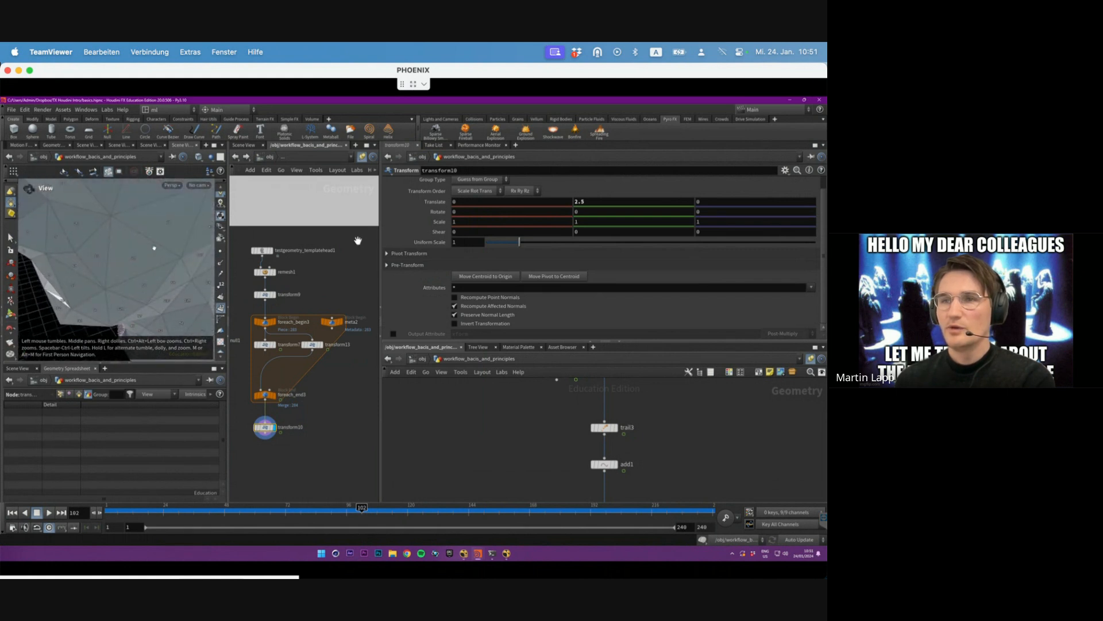
{"action": "left_click_drag", "start_coordinate": [146, 241], "coordinate": [200, 276], "text": "alt"}
{"action": "right_click_drag", "start_coordinate": [136, 262], "coordinate": [155, 251], "text": "alt"}
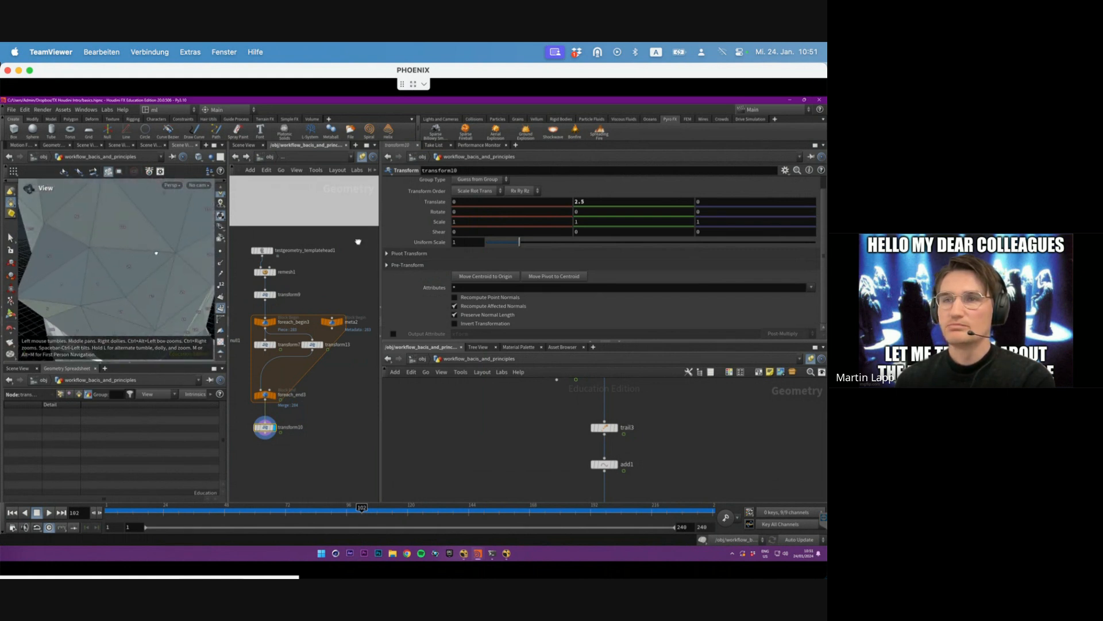
{"action": "left_click_drag", "start_coordinate": [156, 251], "coordinate": [132, 242], "text": "alt"}
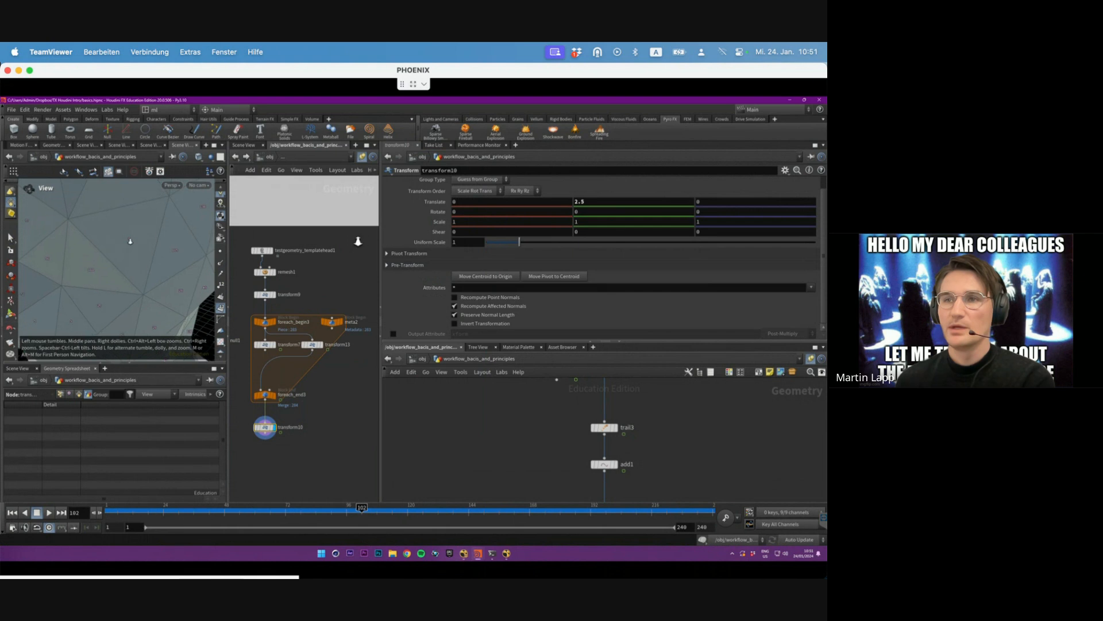
{"action": "right_click_drag", "start_coordinate": [131, 242], "coordinate": [133, 243], "text": "alt"}
{"action": "left_click_drag", "start_coordinate": [163, 511], "coordinate": [81, 508]}
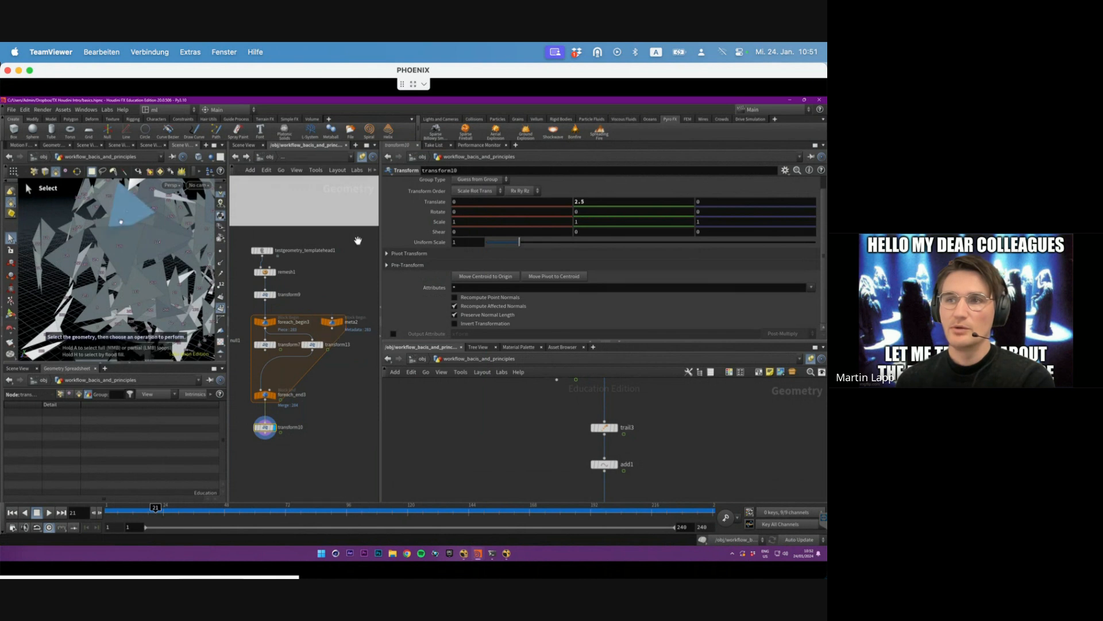
{"action": "mouse_move", "coordinate": [121, 222]}
{"action": "right_mouse_down", "text": "alt"}
{"action": "mouse_move", "coordinate": [154, 224]}
{"action": "mouse_move", "coordinate": [116, 224]}
{"action": "right_mouse_up", "text": "alt"}
- Show null1's keyframed rotation parameters and play the fragment animation from frame 1
{"action": "middle_click_drag", "start_coordinate": [244, 349], "coordinate": [282, 351]}
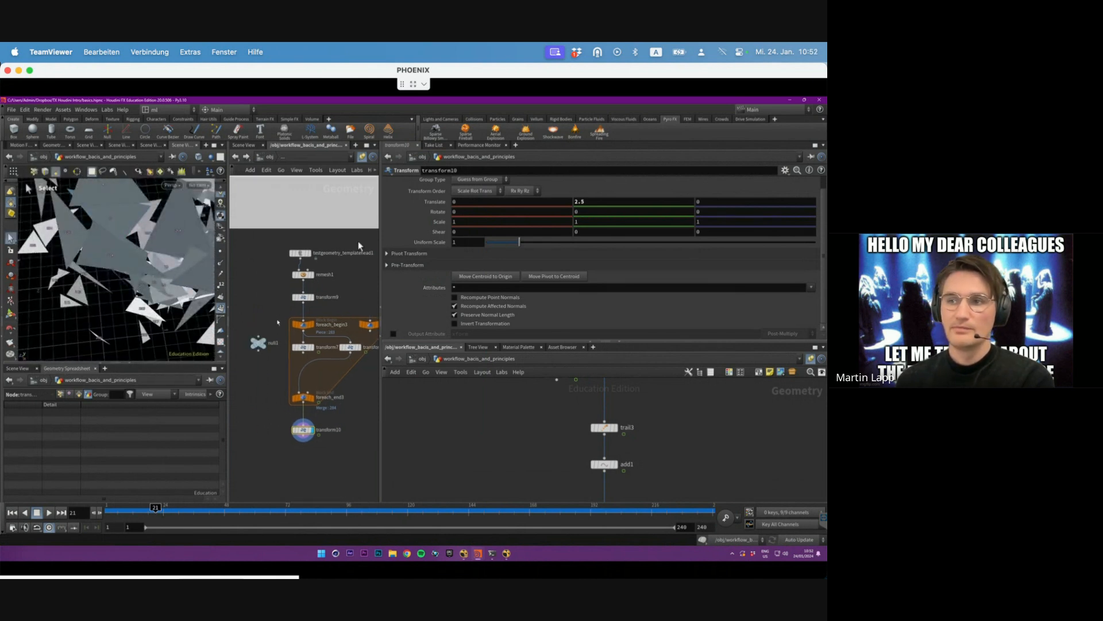
{"action": "left_click", "coordinate": [259, 343]}
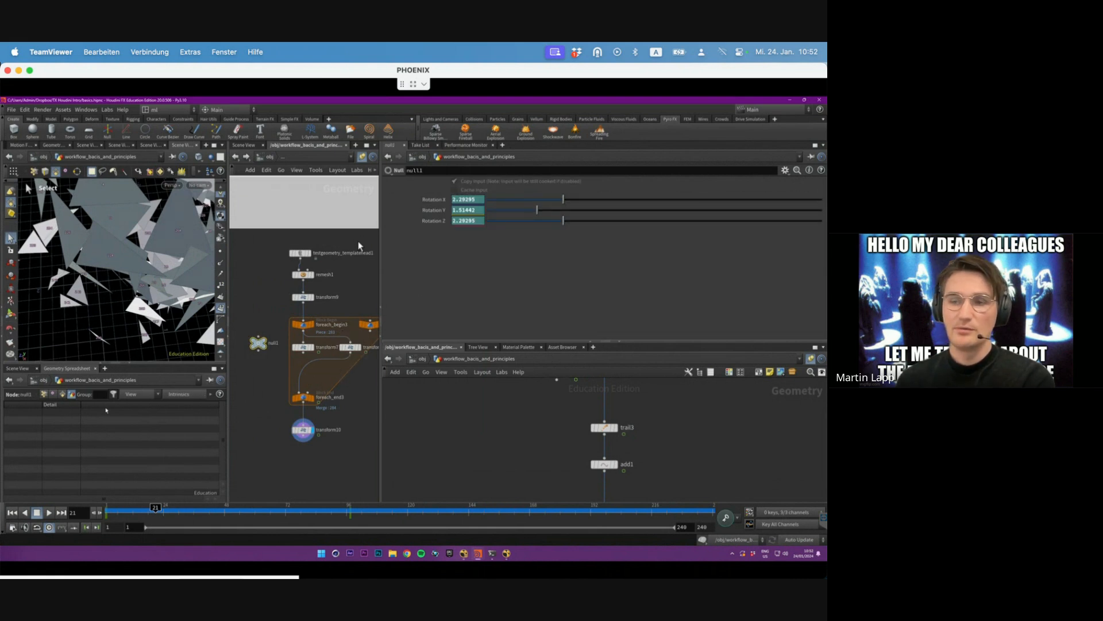
{"action": "left_click_drag", "start_coordinate": [134, 502], "coordinate": [105, 505]}
{"action": "left_click", "coordinate": [49, 512]}
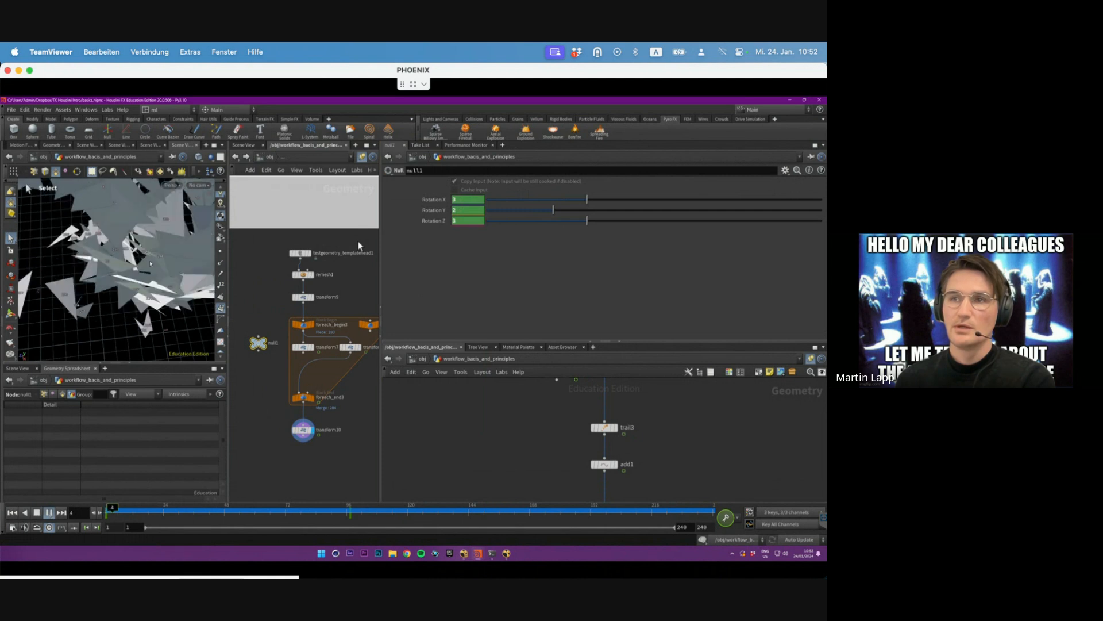
{"action": "left_click_drag", "start_coordinate": [99, 219], "coordinate": [112, 208], "text": "alt"}
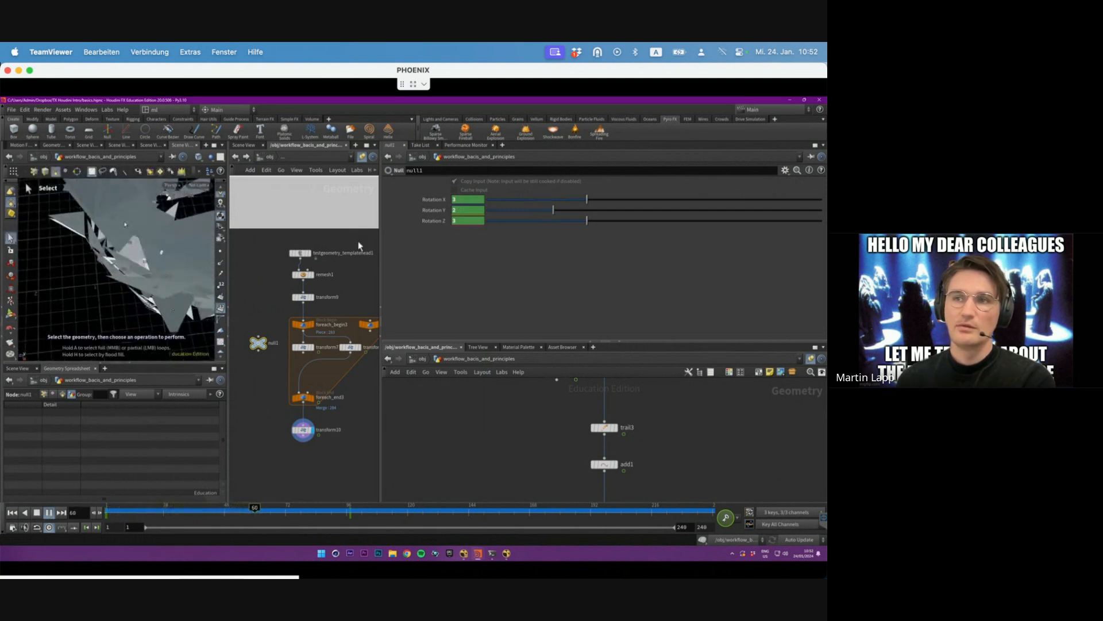
{"action": "key", "text": "alt"}
{"action": "left_click_drag", "start_coordinate": [113, 222], "coordinate": [122, 228], "text": "alt"}
- Scrub the timeline between frames 5 and 15 to examine how far the numbered fragments are rotated
{"action": "left_click_drag", "start_coordinate": [241, 509], "coordinate": [115, 509]}
{"action": "right_click_drag", "start_coordinate": [138, 253], "coordinate": [109, 230], "text": "alt"}
{"action": "left_click_drag", "start_coordinate": [109, 229], "coordinate": [100, 213], "text": "alt"}
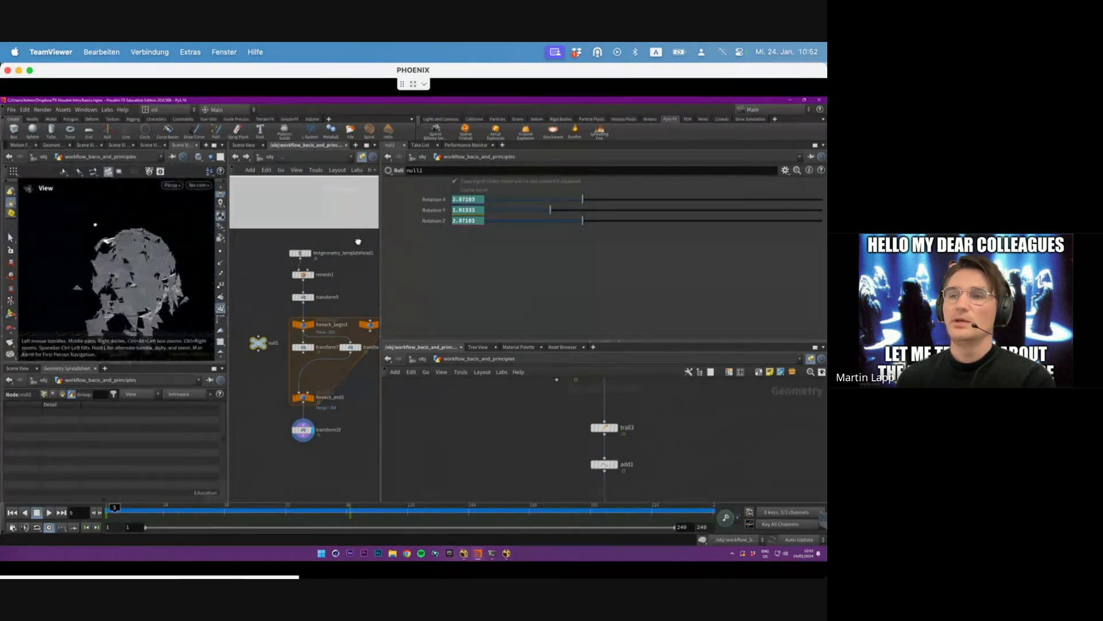
{"action": "left_click_drag", "start_coordinate": [116, 509], "coordinate": [136, 510]}
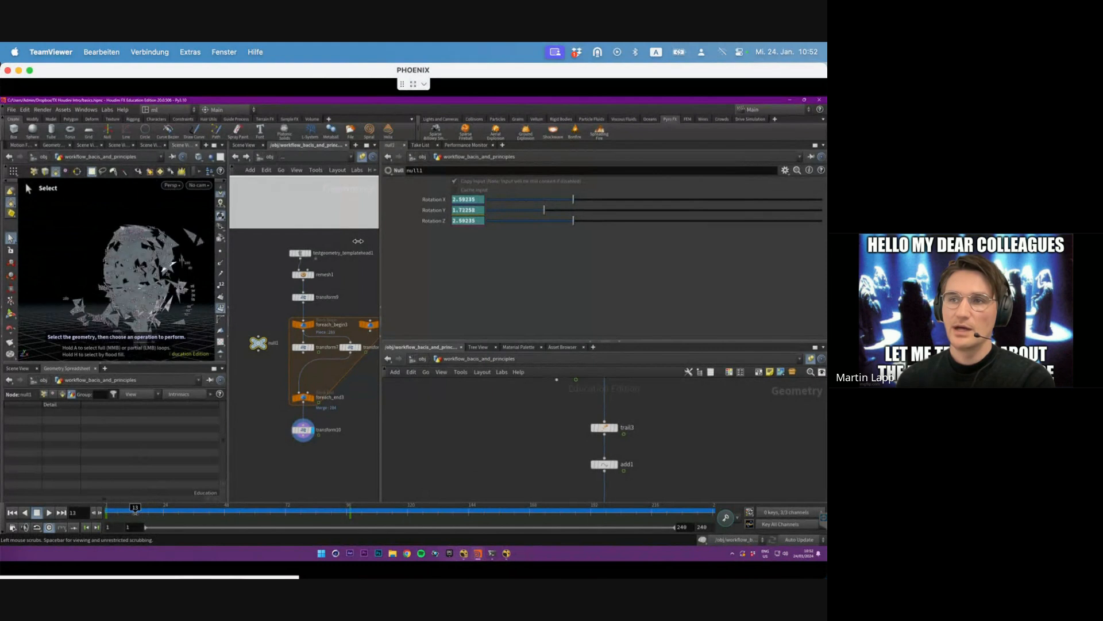
{"action": "left_click_drag", "start_coordinate": [172, 256], "coordinate": [164, 252], "text": "alt"}
{"action": "right_click_drag", "start_coordinate": [137, 253], "coordinate": [173, 256], "text": "alt"}
{"action": "left_click_drag", "start_coordinate": [172, 256], "coordinate": [152, 248], "text": "alt"}
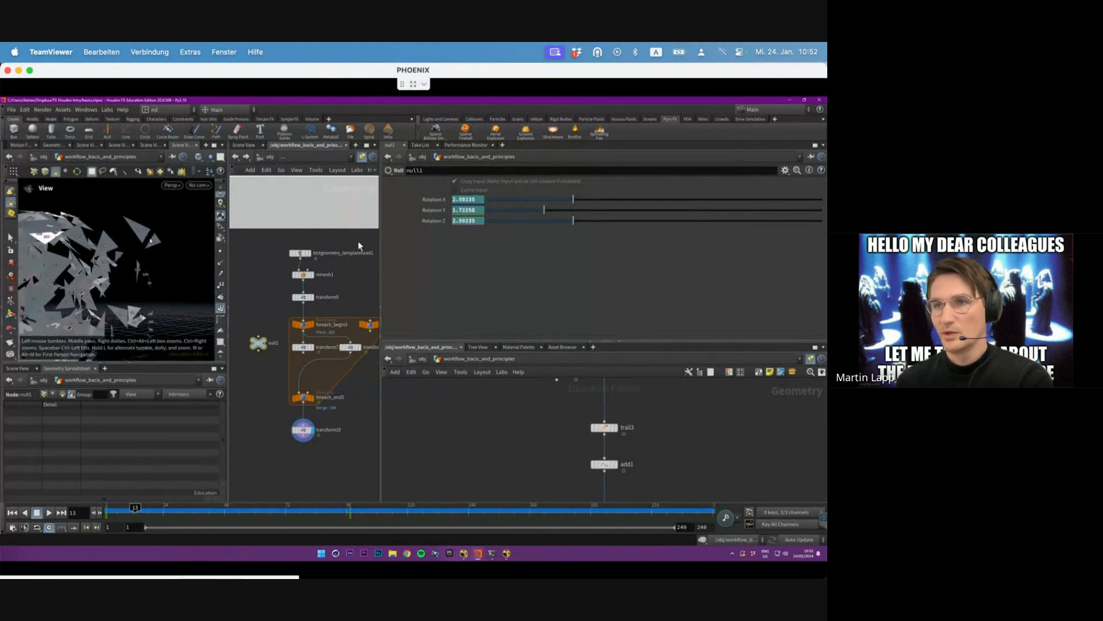
{"action": "mouse_move", "coordinate": [136, 509]}
{"action": "left_mouse_down"}
{"action": "mouse_move", "coordinate": [148, 509]}
{"action": "mouse_move", "coordinate": [139, 516]}
{"action": "left_mouse_up"}
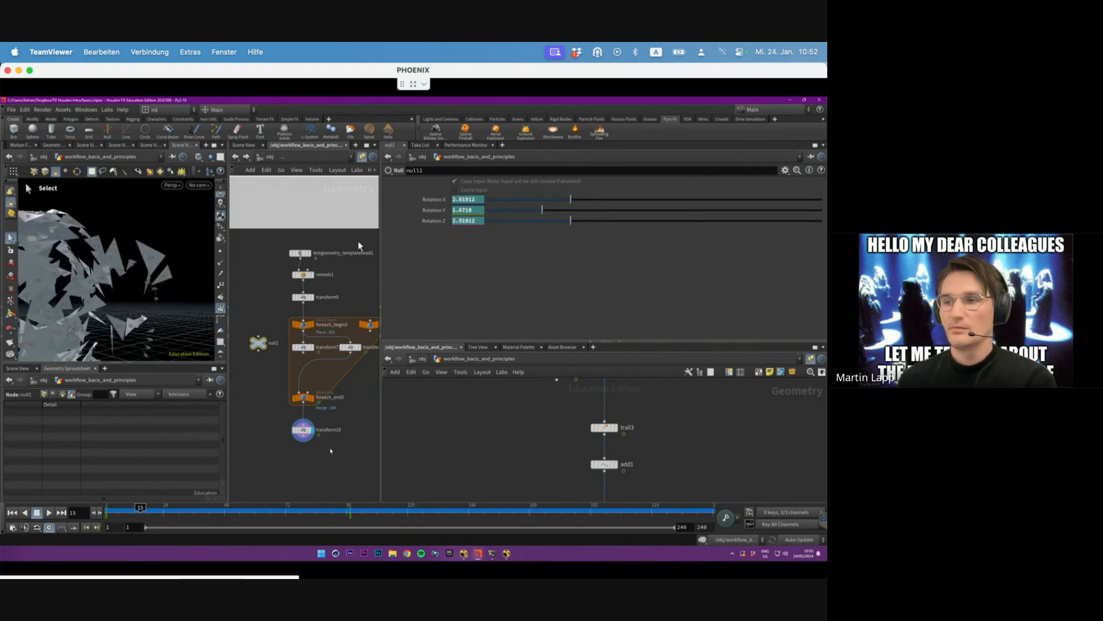
- Widen the network editor to show the for loops section with its sphere-based loop examples, and save the scene
{"action": "scroll", "coordinate": [331, 449], "scroll_direction": "down", "scroll_amount": 4}
{"action": "left_click_drag", "start_coordinate": [381, 393], "coordinate": [451, 395]}
{"action": "middle_click_drag", "start_coordinate": [428, 418], "coordinate": [338, 409]}
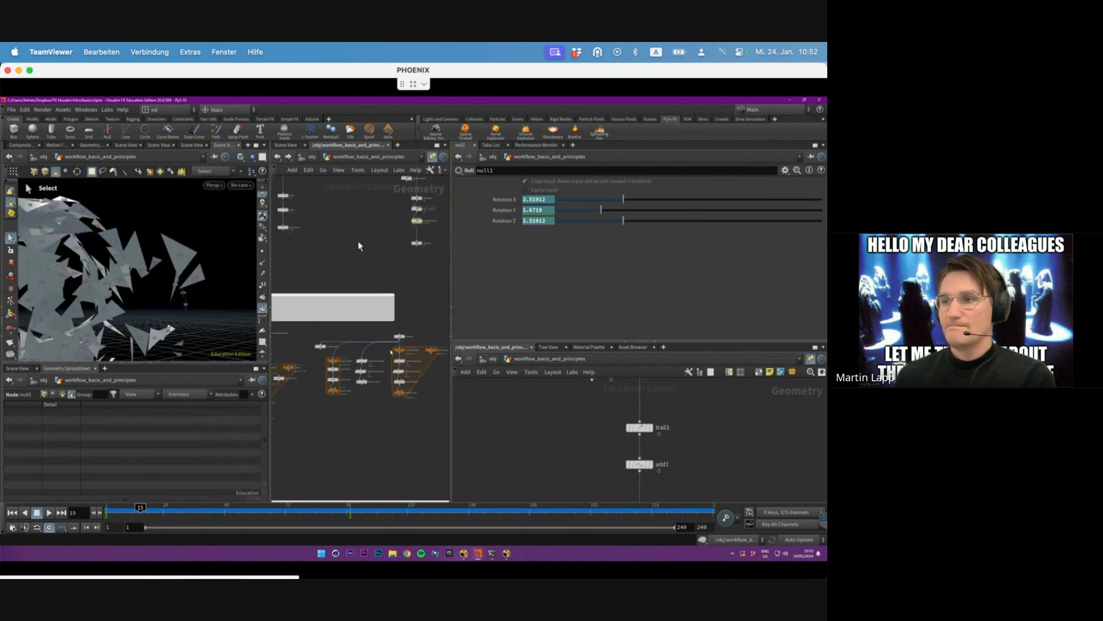
{"action": "scroll", "coordinate": [405, 330], "scroll_direction": "up", "scroll_amount": 4}
{"action": "middle_click_drag", "start_coordinate": [406, 330], "coordinate": [409, 315]}
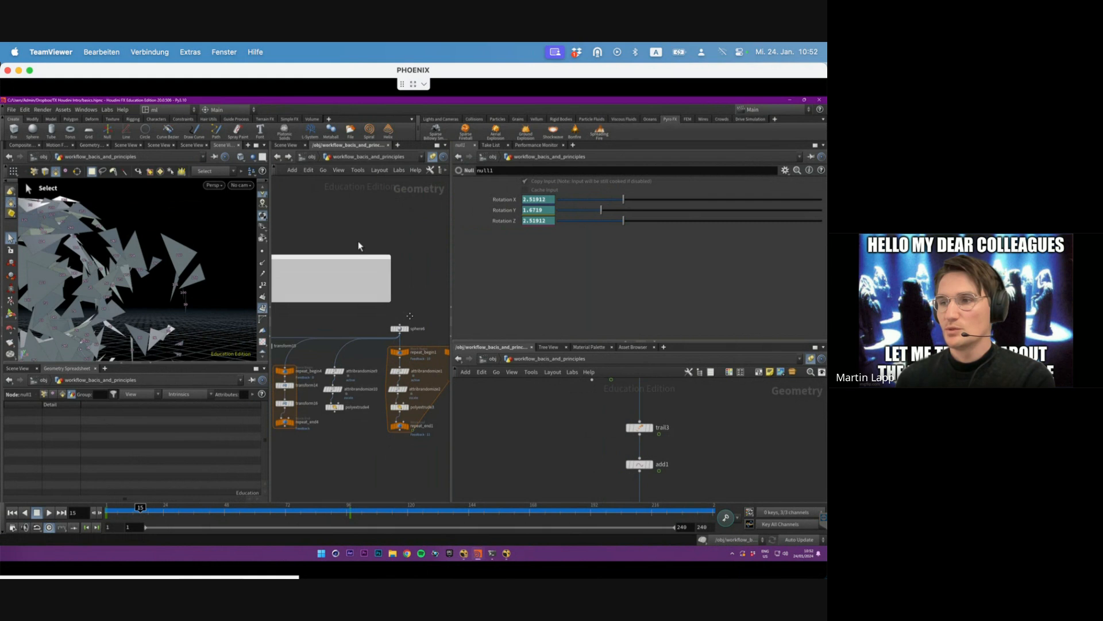
{"action": "scroll", "coordinate": [407, 317], "scroll_direction": "down", "scroll_amount": 5}
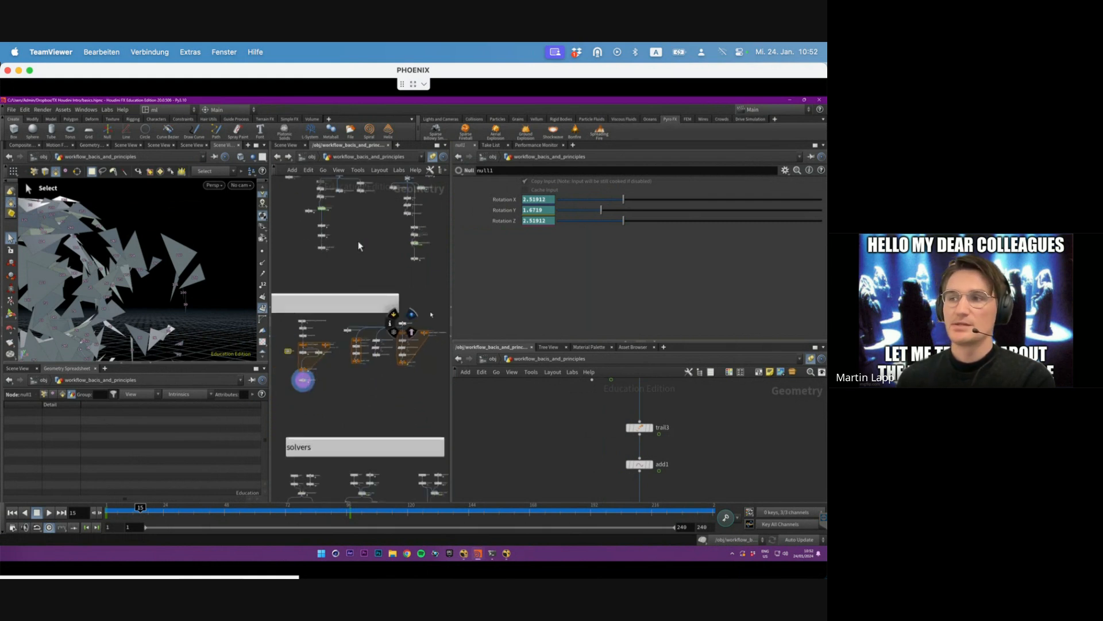
{"action": "scroll", "coordinate": [439, 294], "scroll_direction": "up", "scroll_amount": 1}
{"action": "left_click_drag", "start_coordinate": [451, 296], "coordinate": [580, 301]}
{"action": "middle_click_drag", "start_coordinate": [450, 414], "coordinate": [574, 409]}
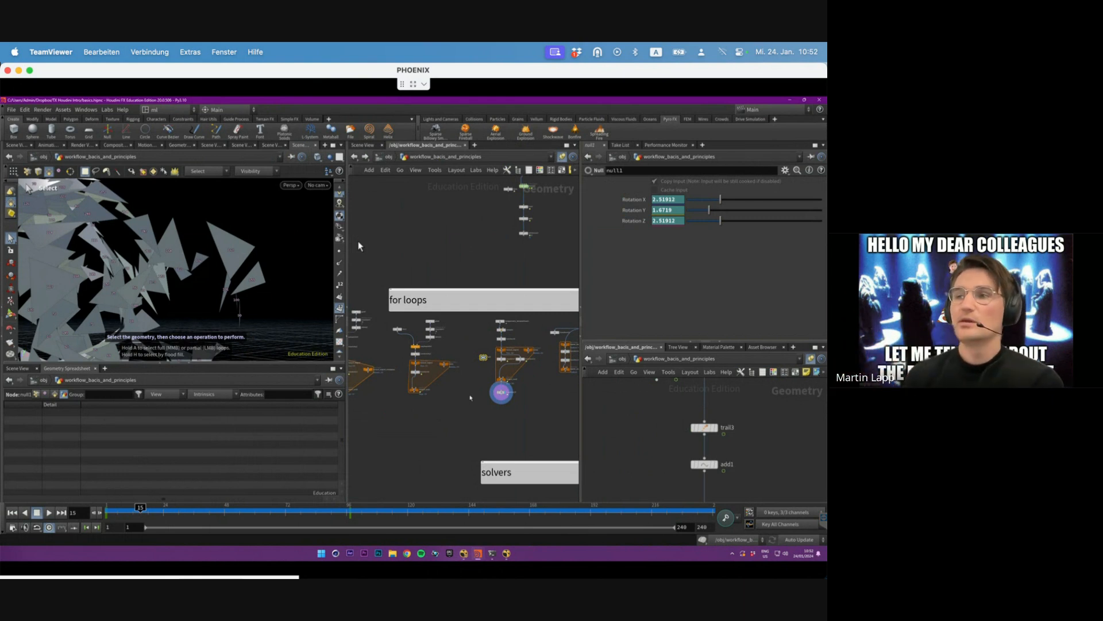
{"action": "middle_click_drag", "start_coordinate": [524, 400], "coordinate": [439, 399]}
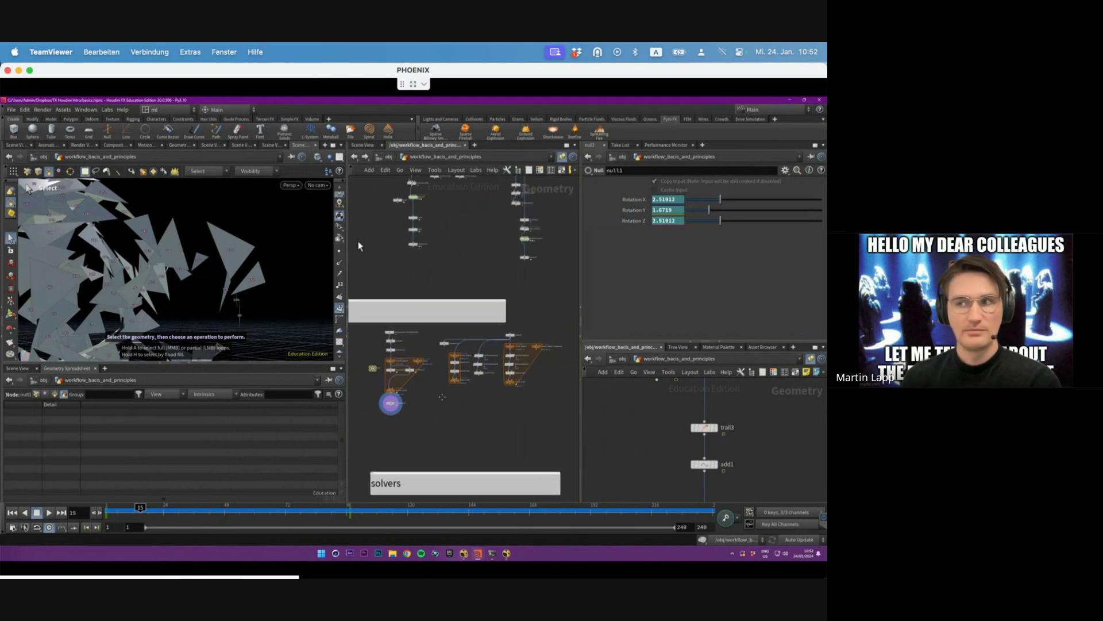
{"action": "key", "text": "ctrl+s"}
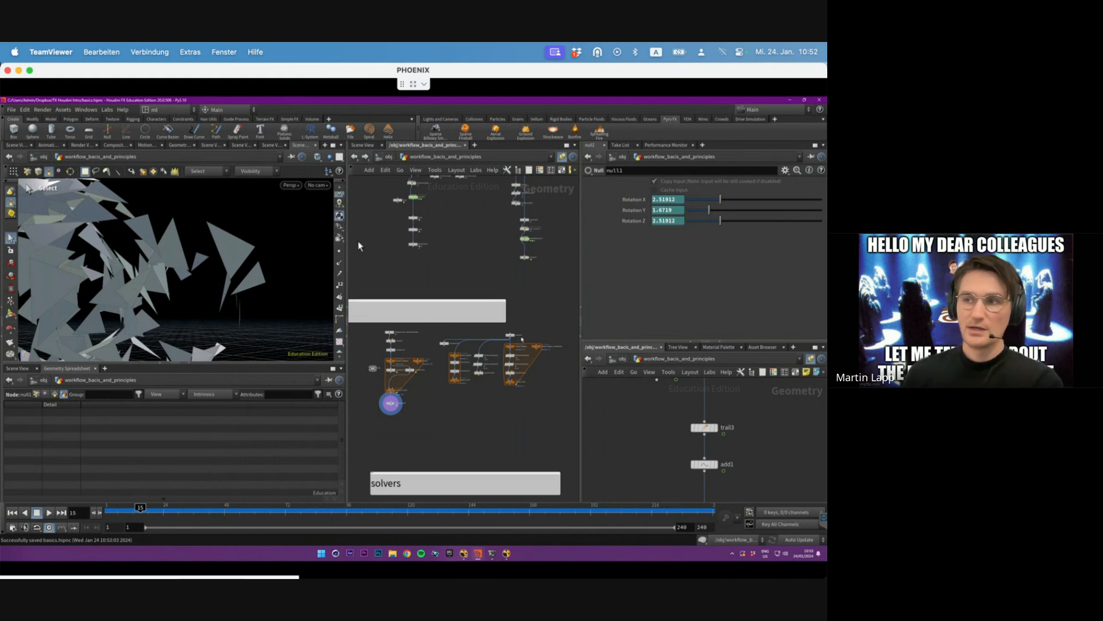
- Shift the sphere6 node and its connected loop and randomize branches away from transform15 in the network
{"action": "scroll", "coordinate": [522, 339], "scroll_direction": "up", "scroll_amount": 3}
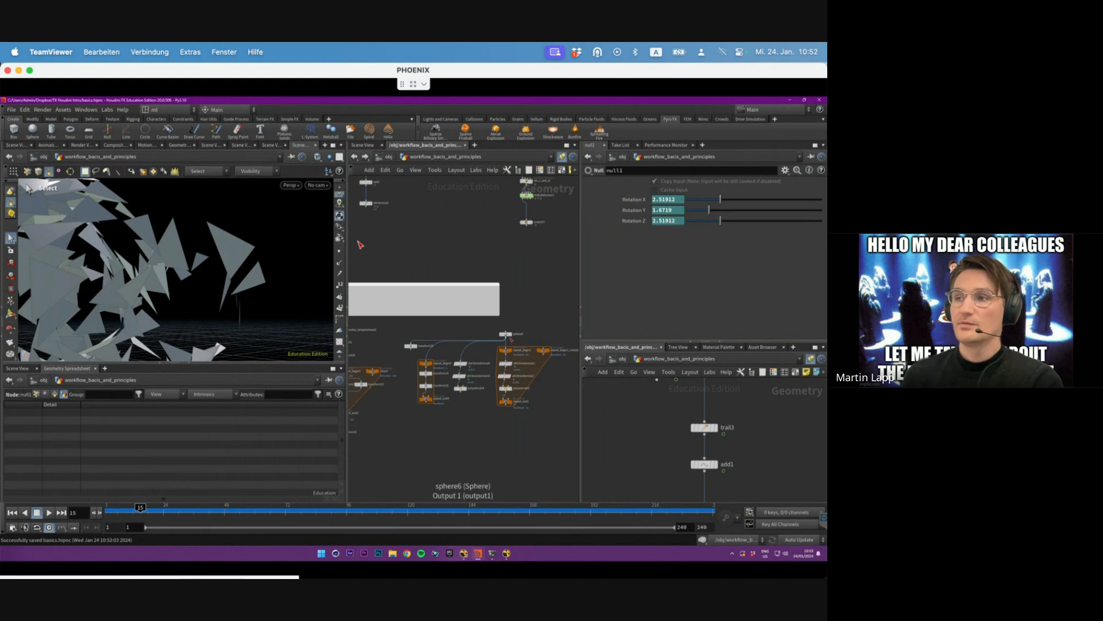
{"action": "left_click_drag", "start_coordinate": [424, 321], "coordinate": [578, 466]}
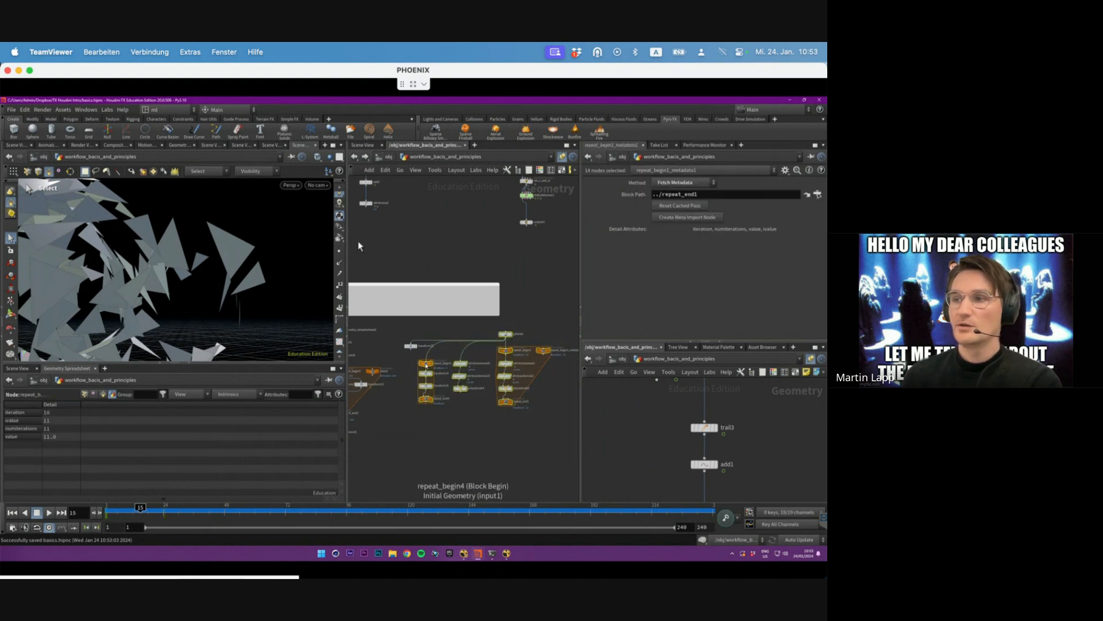
{"action": "left_click_drag", "start_coordinate": [426, 364], "coordinate": [454, 361]}
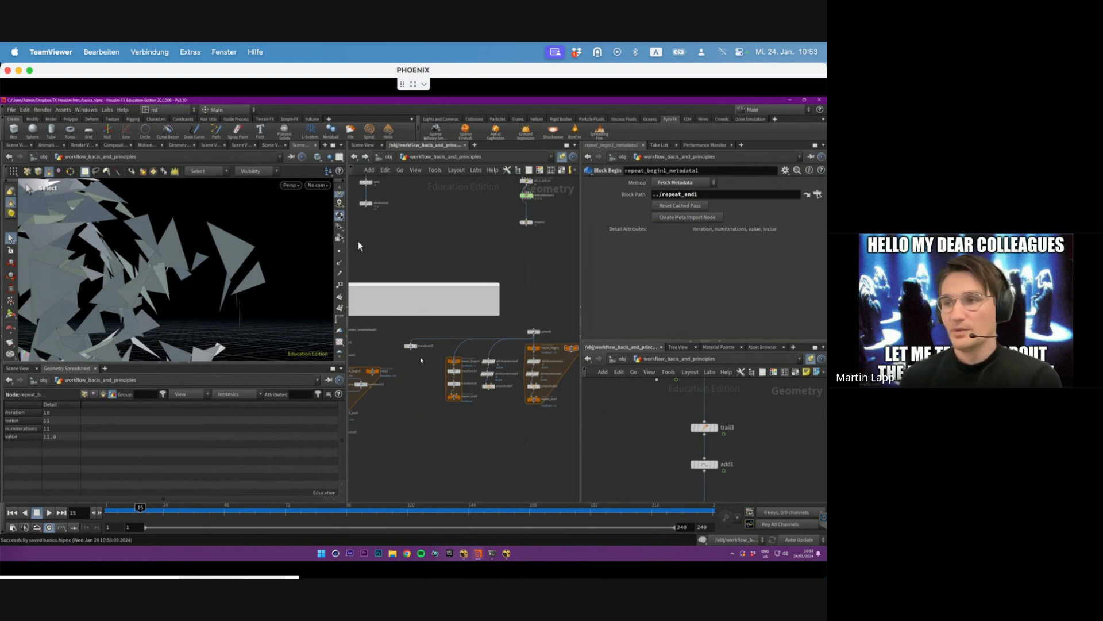
- Compare the sphere offset by transform15 with the original sphere6 by displaying each, leaving transform15 displayed
{"action": "left_click", "coordinate": [411, 346]}
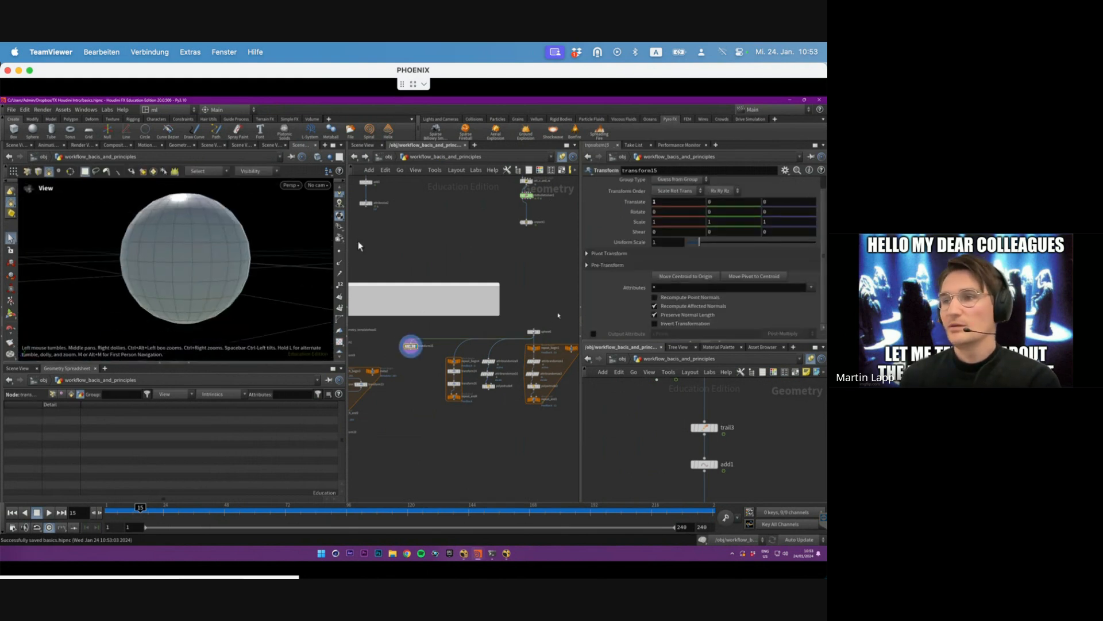
{"action": "left_click", "coordinate": [543, 323]}
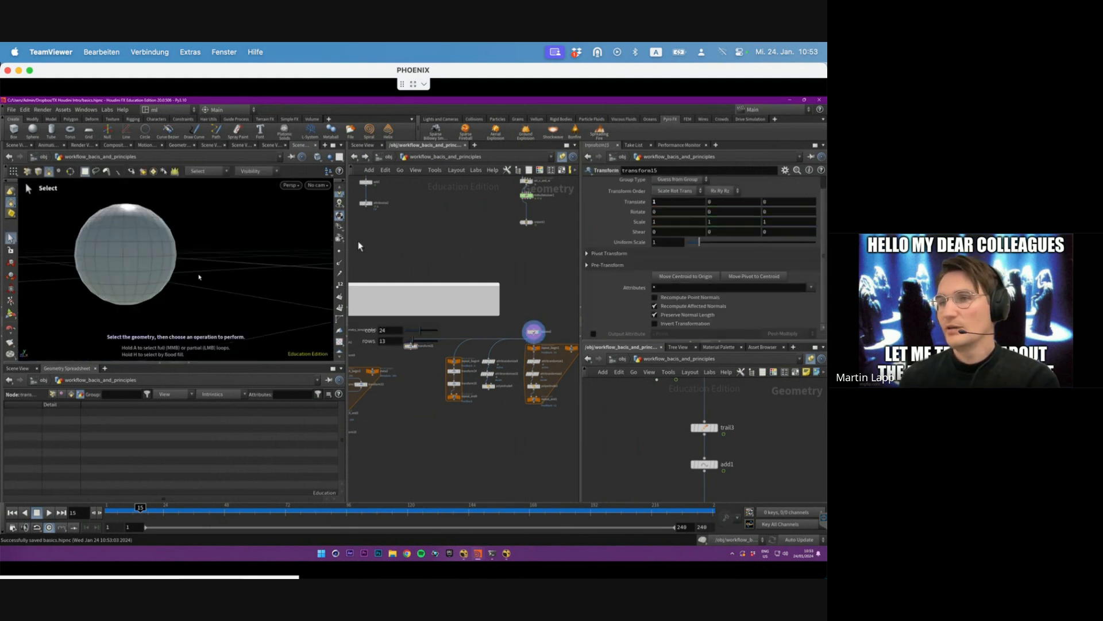
{"action": "scroll", "coordinate": [199, 277], "scroll_direction": "down", "scroll_amount": 5}
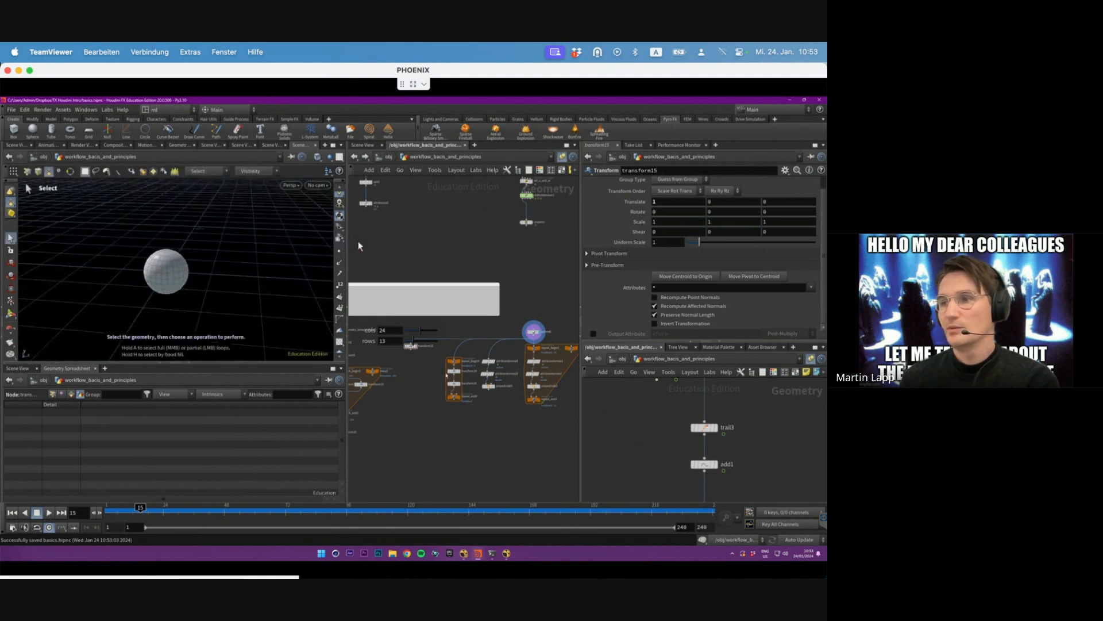
{"action": "scroll", "coordinate": [358, 246], "scroll_direction": "up", "scroll_amount": 2}
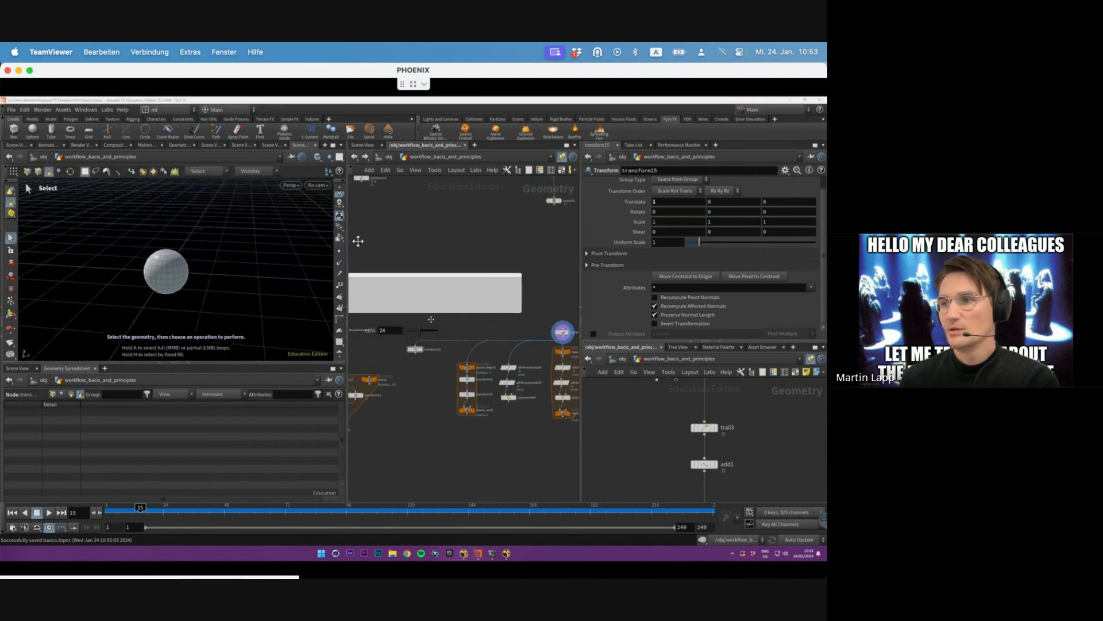
{"action": "middle_click_drag", "start_coordinate": [431, 319], "coordinate": [457, 317]}
{"action": "left_click", "coordinate": [447, 348]}
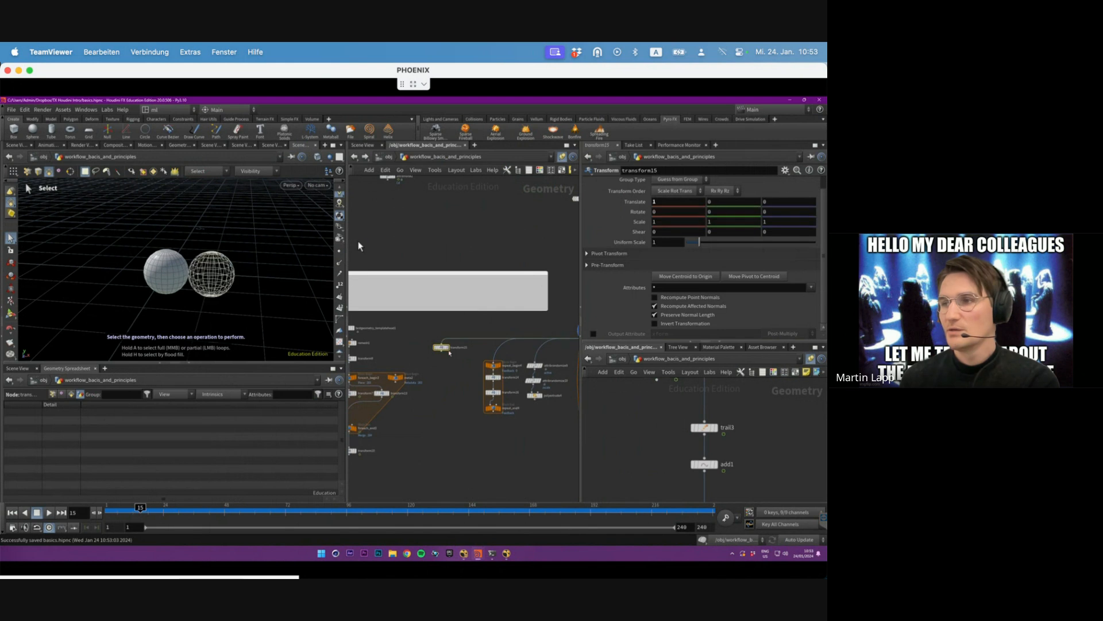
{"action": "left_click", "coordinate": [450, 349]}
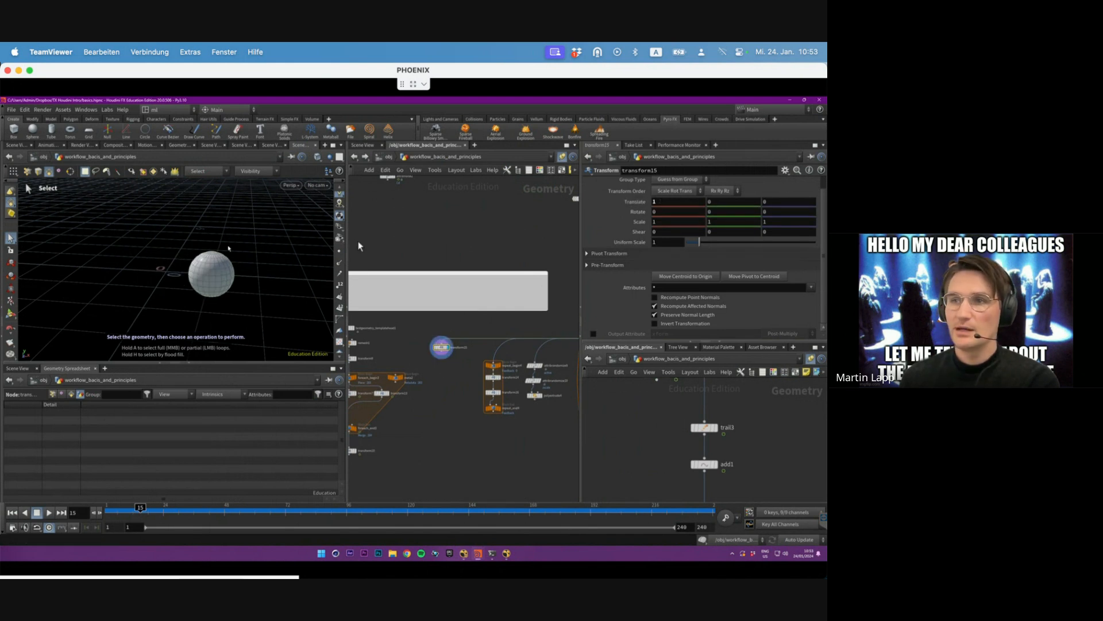
{"action": "scroll", "coordinate": [228, 248], "scroll_direction": "up", "scroll_amount": 3}
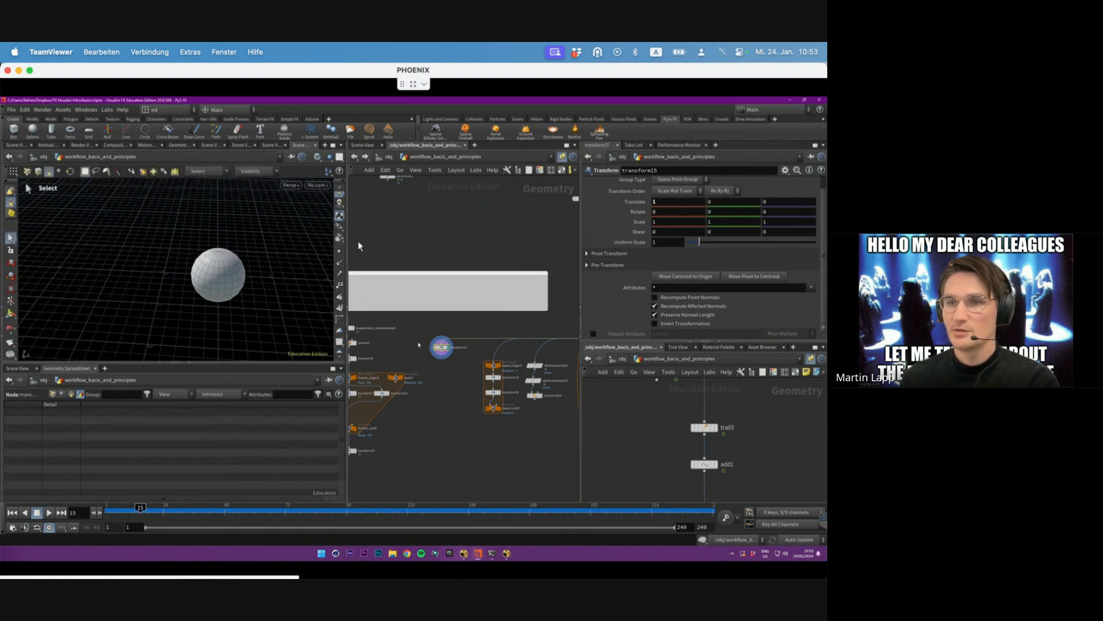
- Bypass transform16 inside the repeat_begin4 loop
{"action": "middle_click_drag", "start_coordinate": [513, 381], "coordinate": [455, 379]}
{"action": "scroll", "coordinate": [456, 381], "scroll_direction": "up", "scroll_amount": 5}
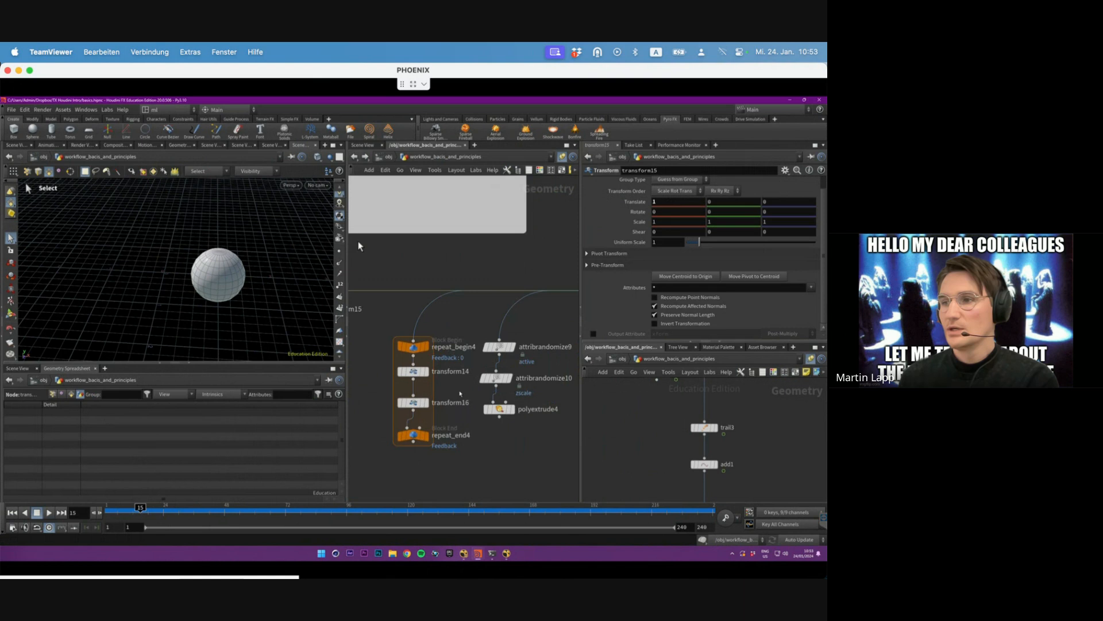
{"action": "left_click", "coordinate": [413, 403]}
{"action": "key", "text": "b"}
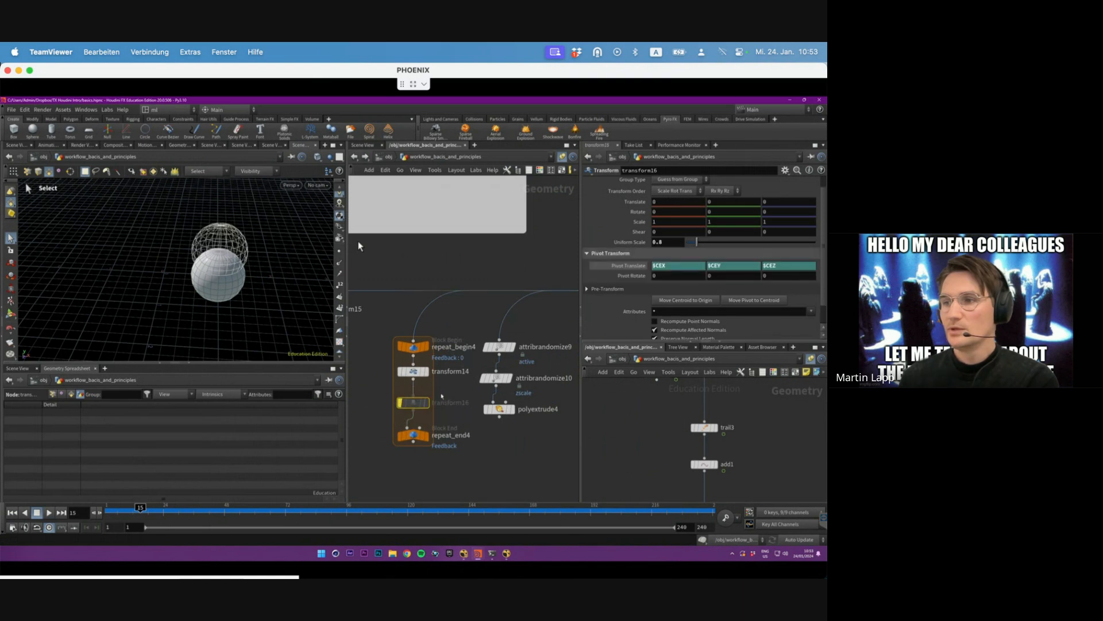
- Delete the Translate Y channel of transform14 and set its Translate Y to 0
{"action": "key", "text": "Up"}
{"action": "right_click", "coordinate": [731, 203]}
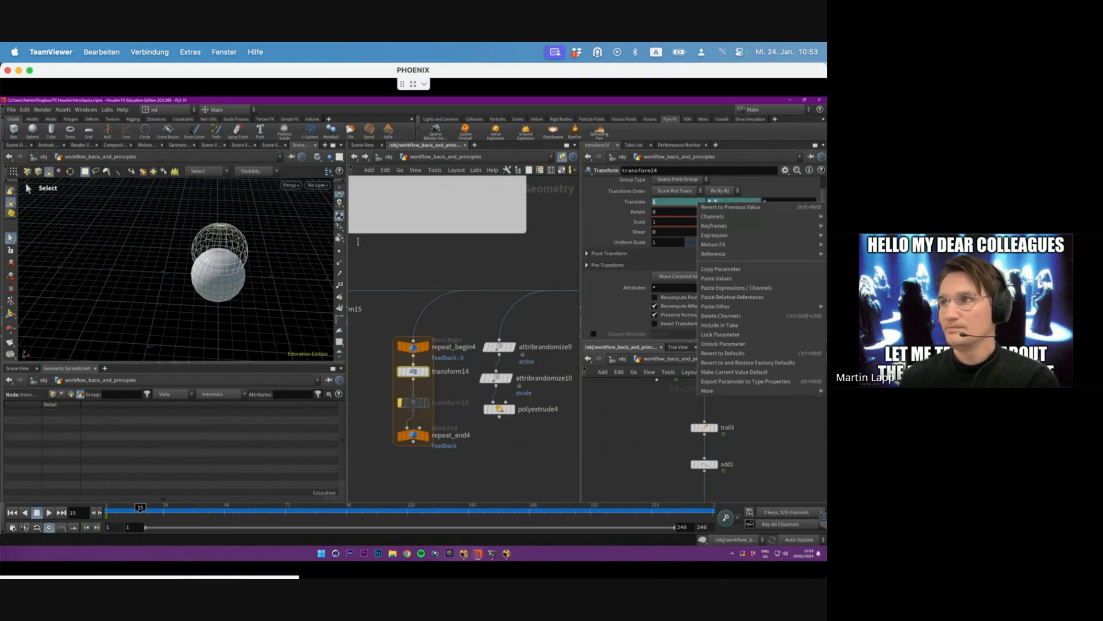
{"action": "left_click", "coordinate": [741, 314]}
{"action": "left_click_drag", "start_coordinate": [731, 203], "coordinate": [631, 210]}
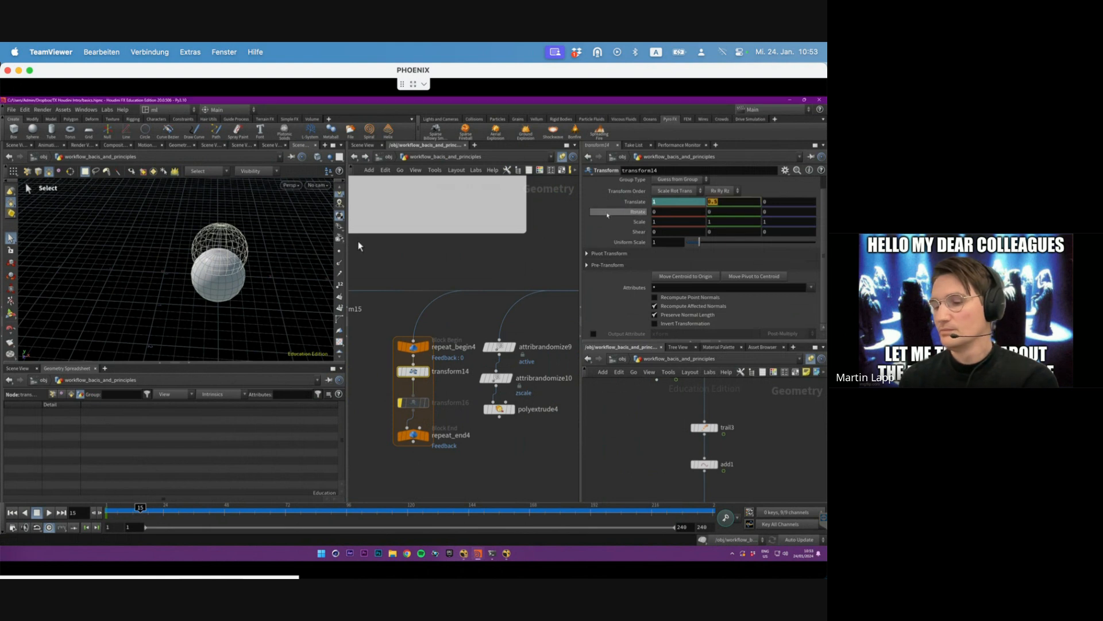
{"action": "type", "text": "0"}
{"action": "left_click", "coordinate": [450, 393]}
{"action": "left_click", "coordinate": [426, 373]}
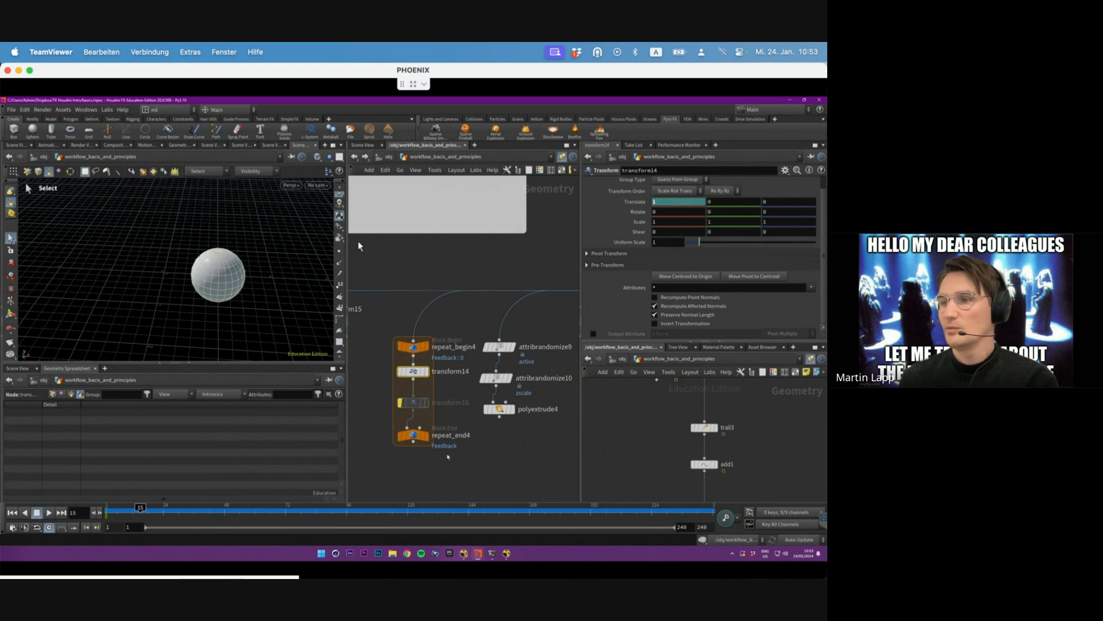
- Display the repeat_end4 node and set its Iterations to 1
{"action": "left_click", "coordinate": [413, 435]}
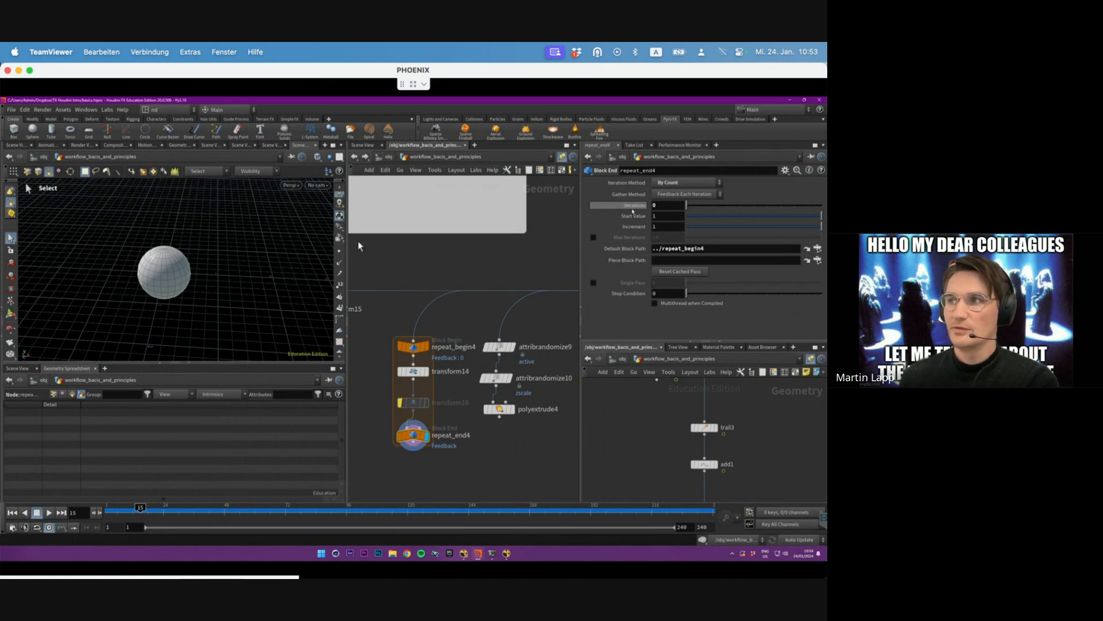
{"action": "right_click_drag", "start_coordinate": [234, 283], "coordinate": [156, 279], "text": "alt"}
{"action": "mouse_move", "coordinate": [157, 279]}
{"action": "left_mouse_down", "text": "alt"}
{"action": "mouse_move", "coordinate": [180, 275]}
{"action": "mouse_move", "coordinate": [160, 276]}
{"action": "left_mouse_up", "text": "alt"}
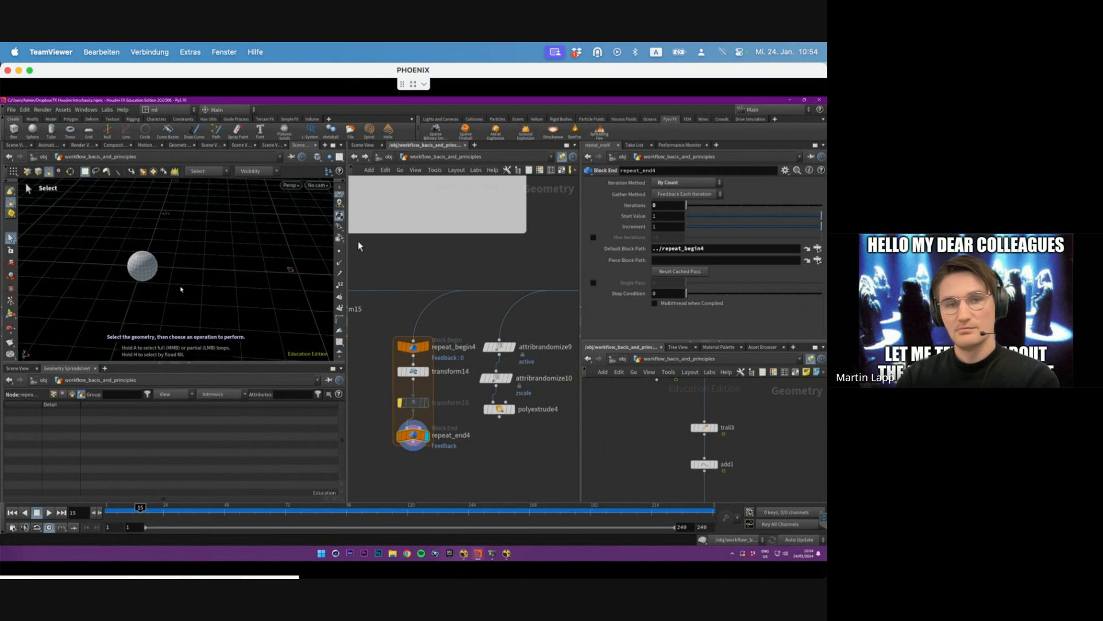
{"action": "left_click", "coordinate": [666, 205]}
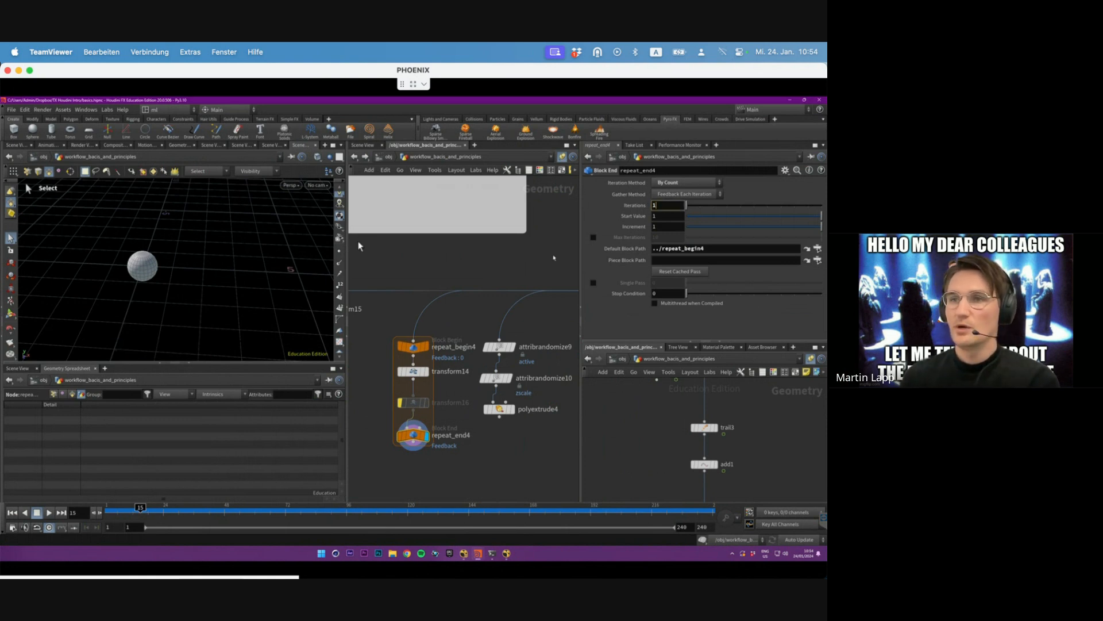
{"action": "key", "text": "Return"}
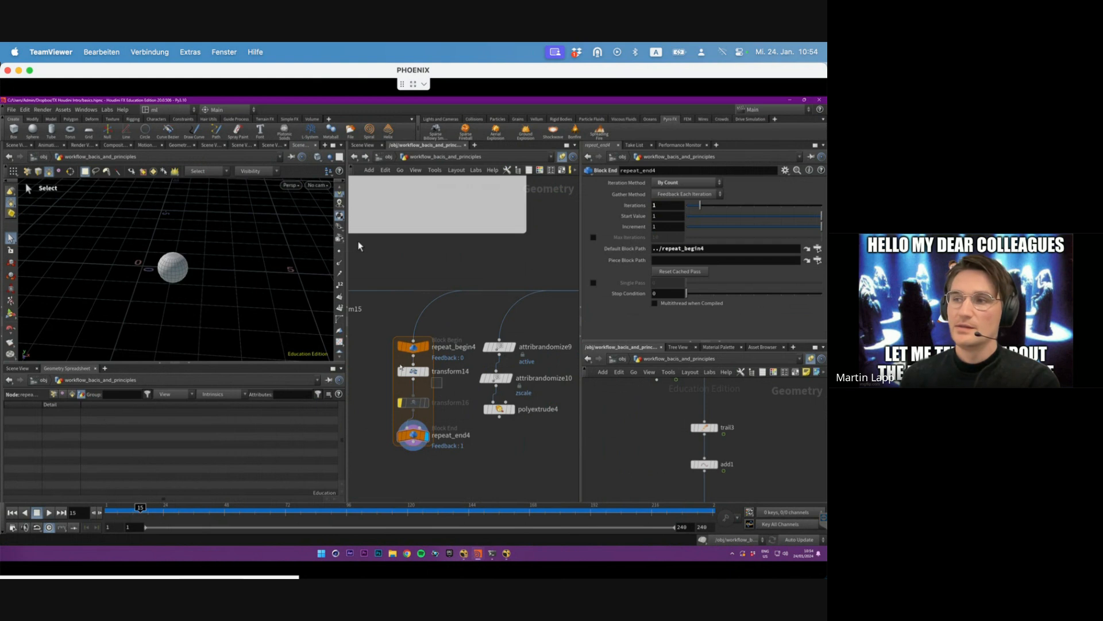
- Check the transform14 settings, then raise the Iterations of repeat_end4 to 5
{"action": "left_click", "coordinate": [413, 372]}
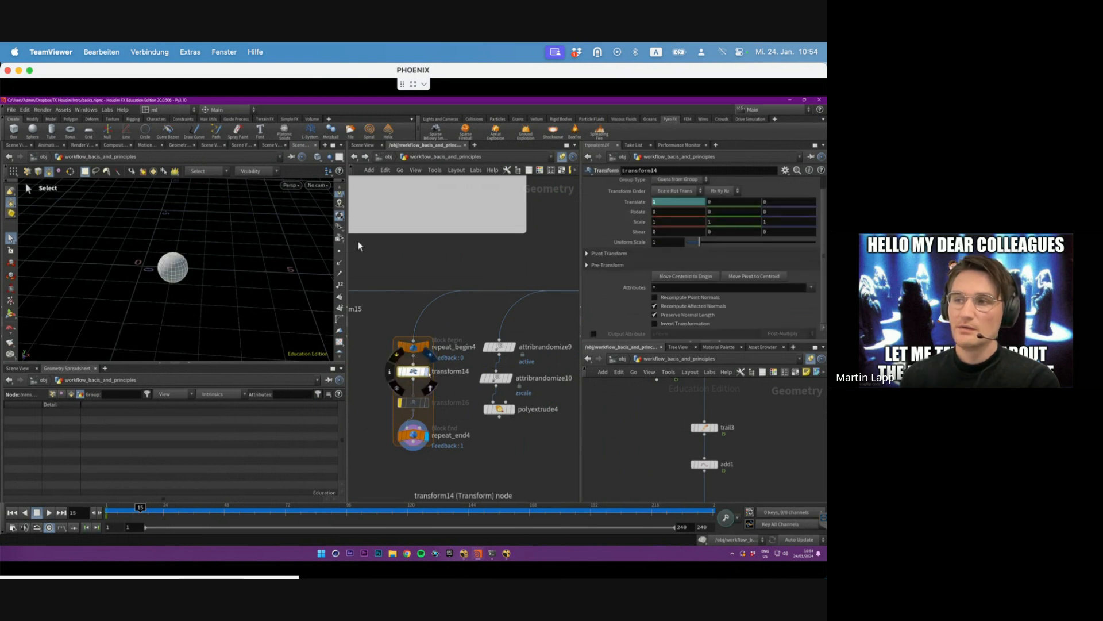
{"action": "left_click", "coordinate": [409, 446]}
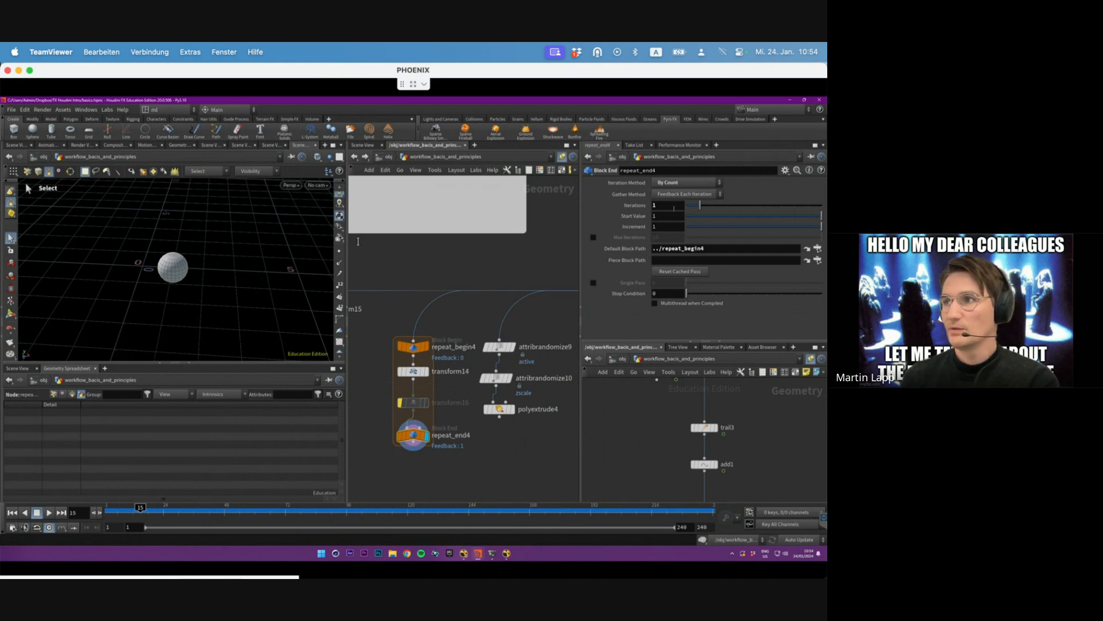
{"action": "left_click_drag", "start_coordinate": [700, 205], "coordinate": [751, 205]}
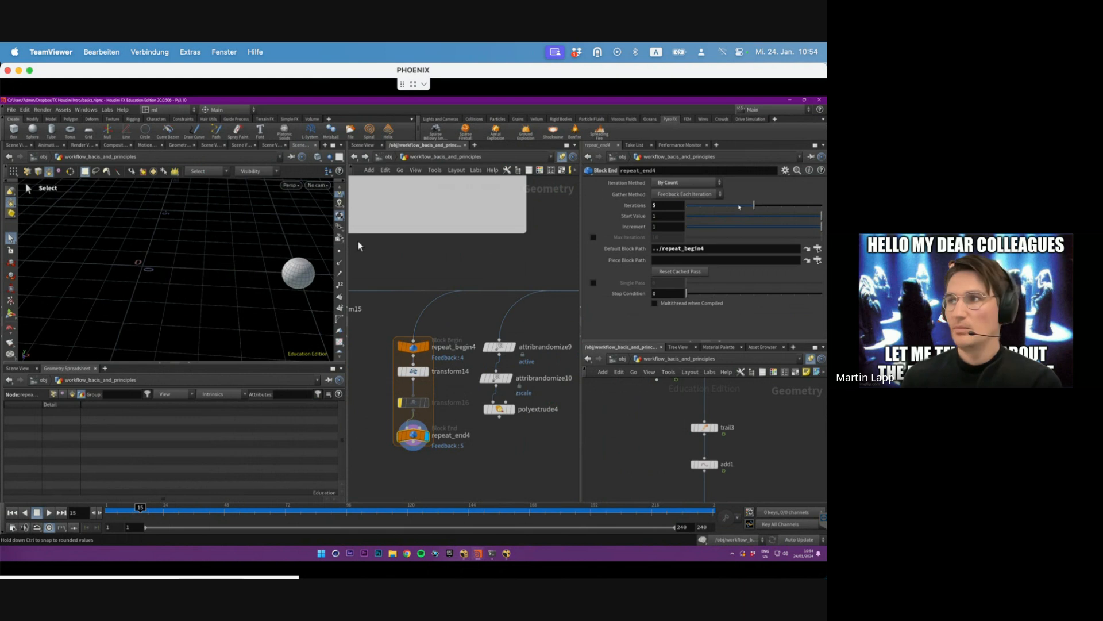
- Drive the Iterations of repeat_end4 with the expression $F-1 and return the timeline to frame 1
{"action": "left_click_drag", "start_coordinate": [656, 205], "coordinate": [521, 277]}
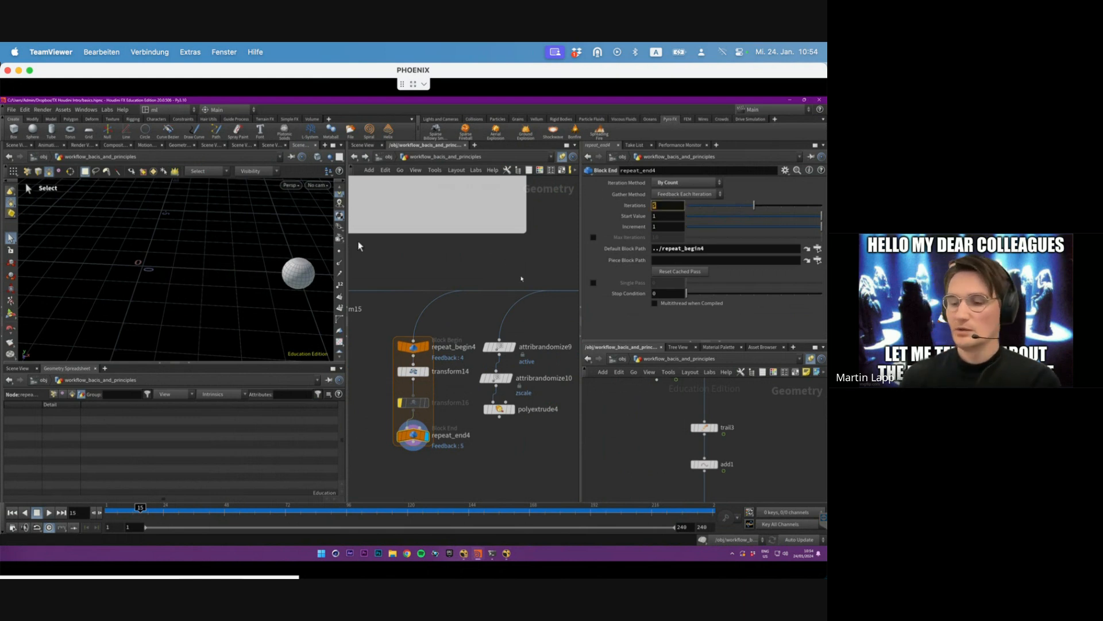
{"action": "type", "text": "$F"}
{"action": "key", "text": "Return"}
{"action": "key", "text": "ctrl+Up"}
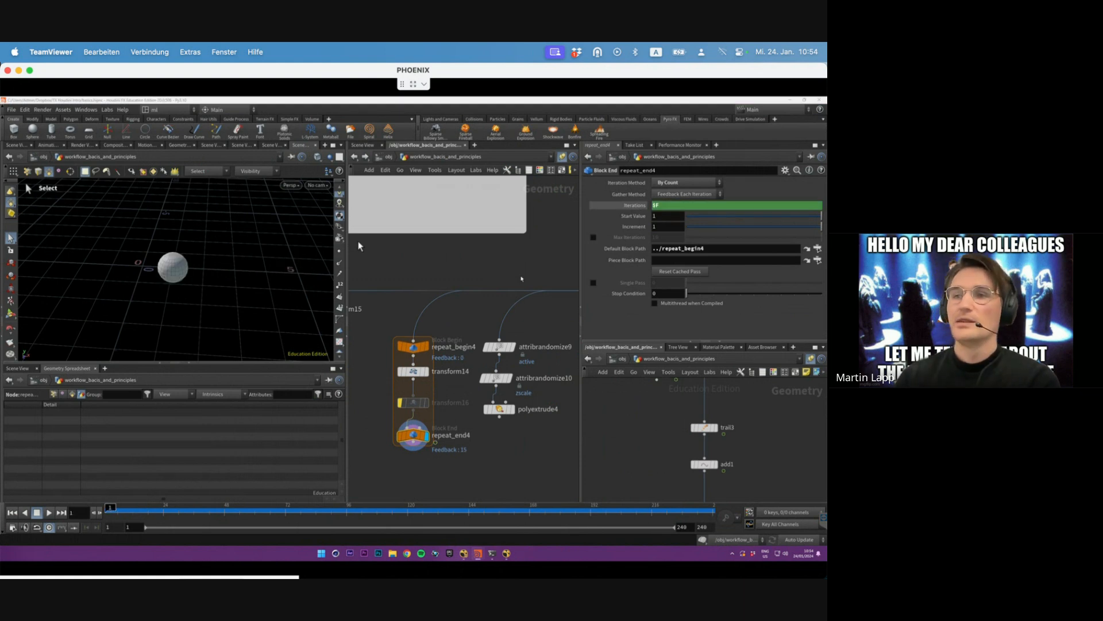
{"action": "type", "text": "-1"}
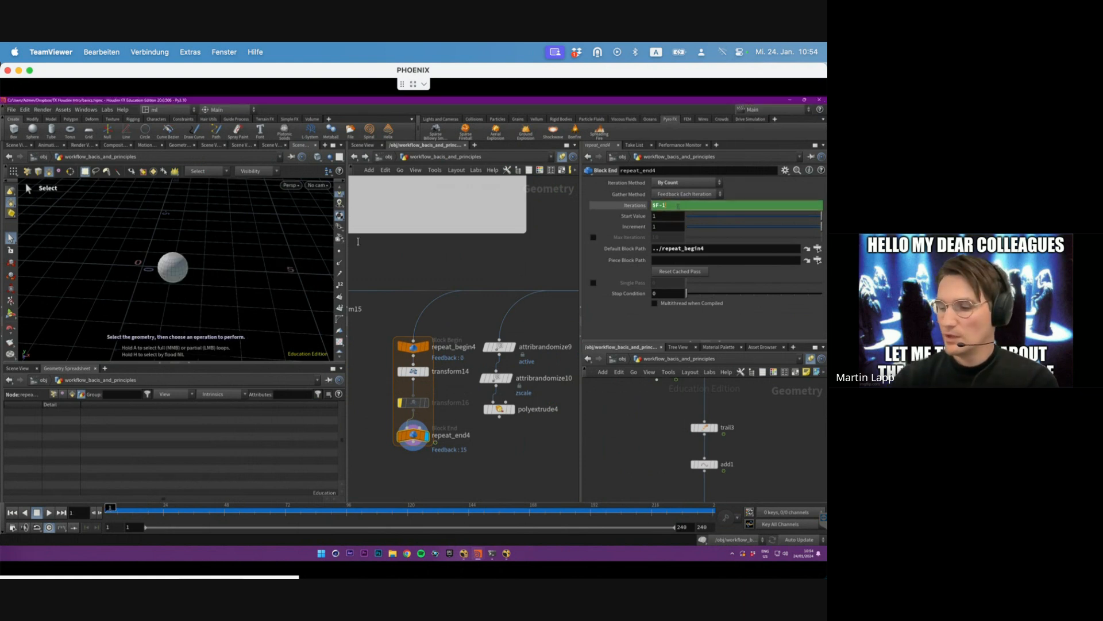
{"action": "key", "text": "Return"}
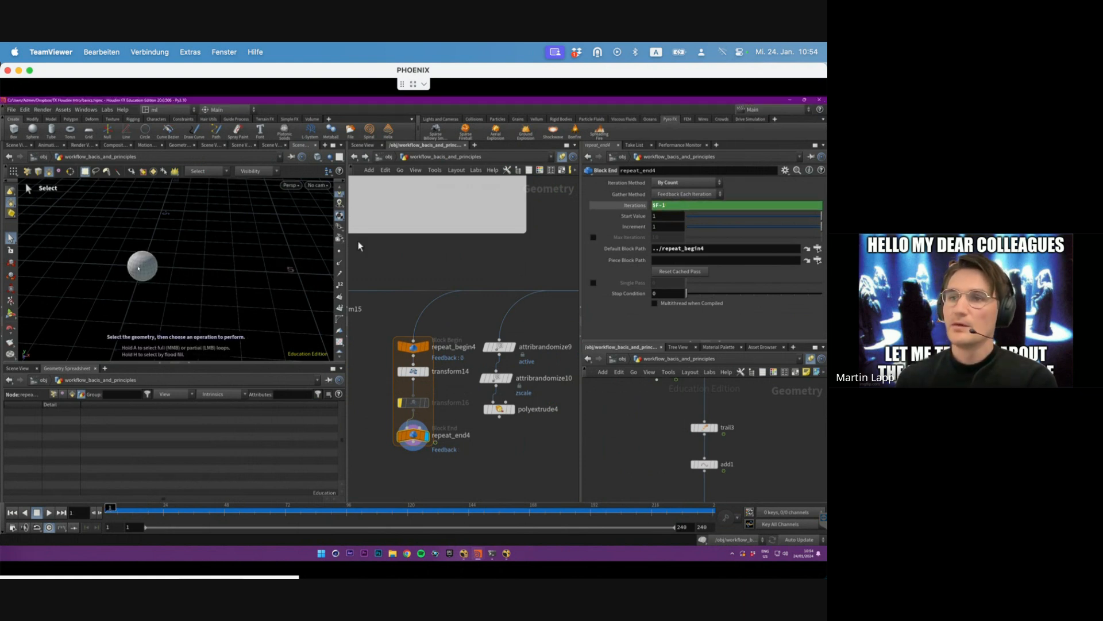
- Set the Translate Y of transform14 inside the feedback loop to 1
{"action": "left_click_drag", "start_coordinate": [261, 261], "coordinate": [119, 303], "text": "alt"}
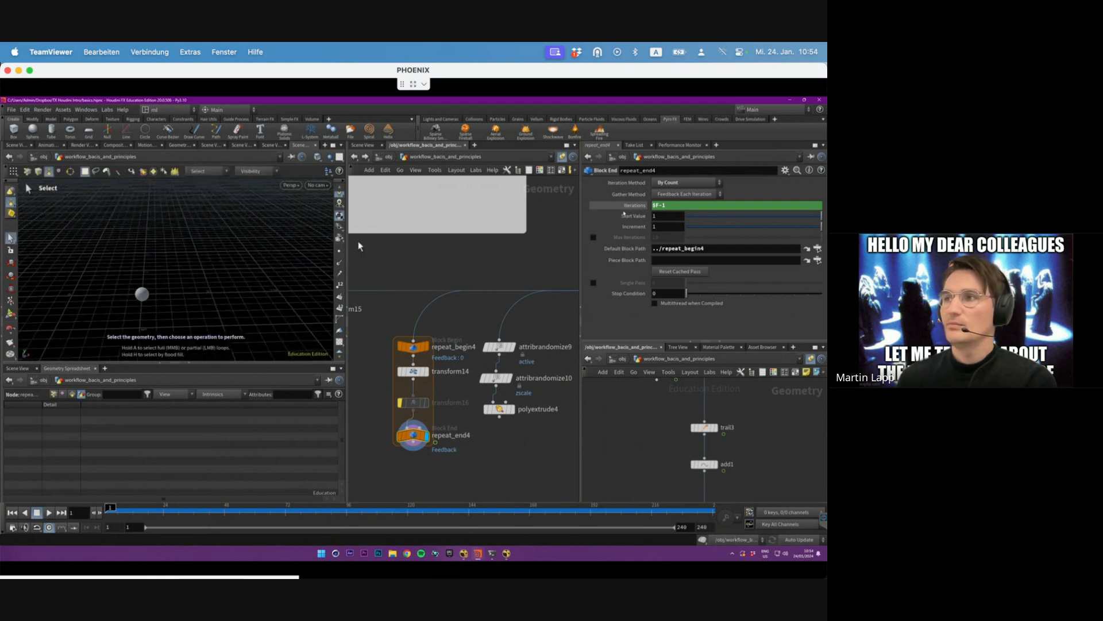
{"action": "left_click", "coordinate": [414, 372]}
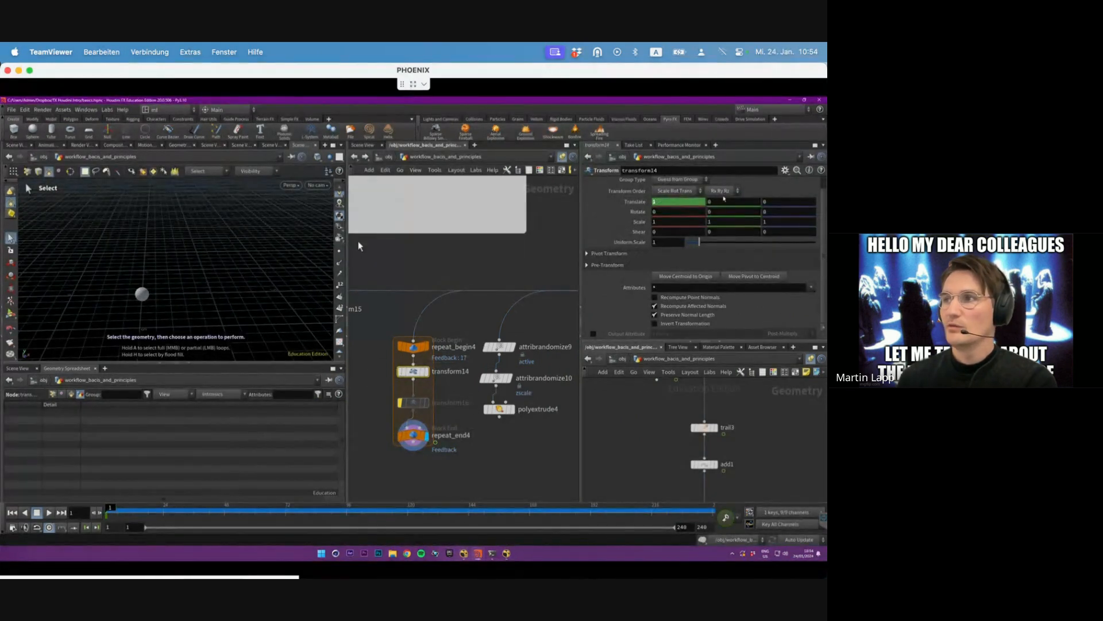
{"action": "type", "text": "1"}
{"action": "key", "text": "Return"}
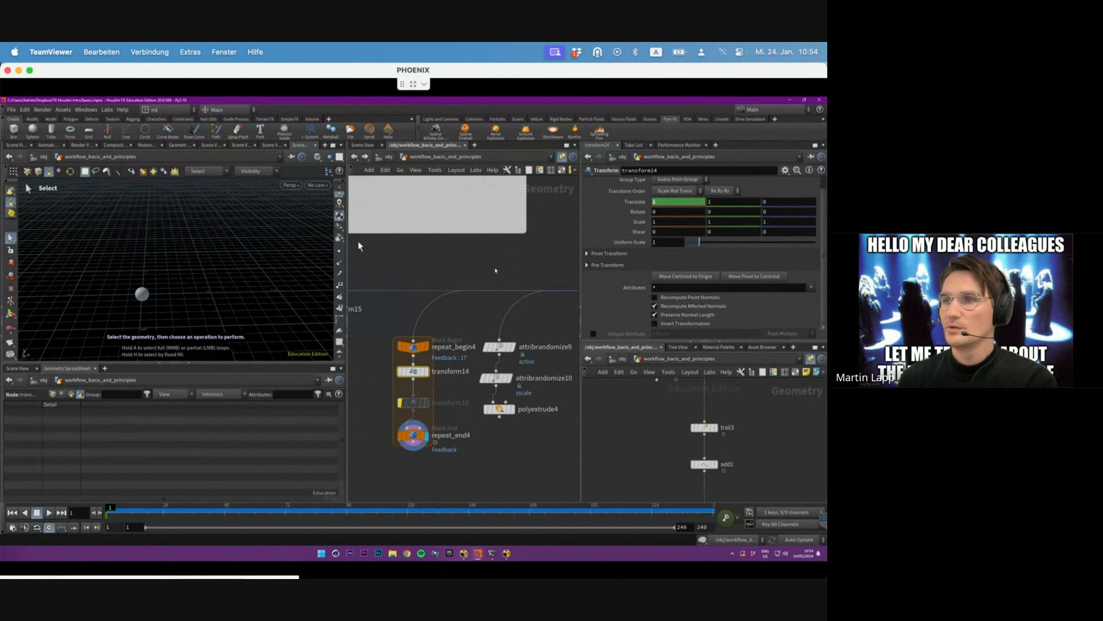
- Play the sphere animation from repeat_end4, replay it from the first frame, and scrub the timeline back to frame 7
{"action": "left_click", "coordinate": [414, 436]}
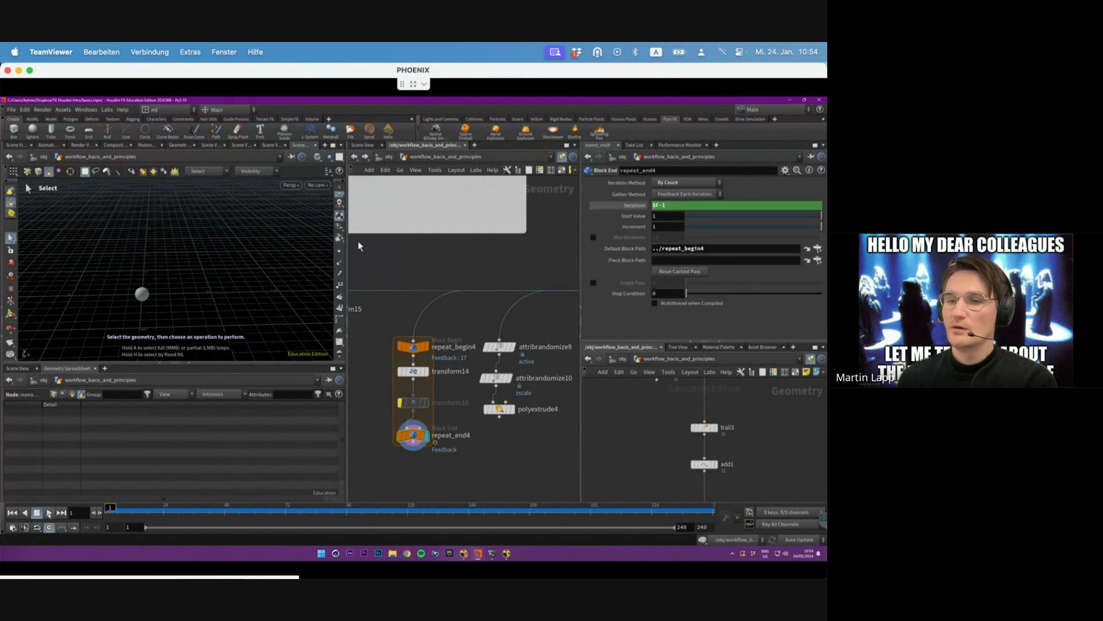
{"action": "left_click", "coordinate": [49, 513]}
{"action": "left_click", "coordinate": [49, 513]}
{"action": "scroll", "coordinate": [247, 269], "scroll_direction": "down", "scroll_amount": 5}
{"action": "left_click_drag", "start_coordinate": [251, 261], "coordinate": [239, 283], "text": "alt"}
{"action": "left_click", "coordinate": [12, 513]}
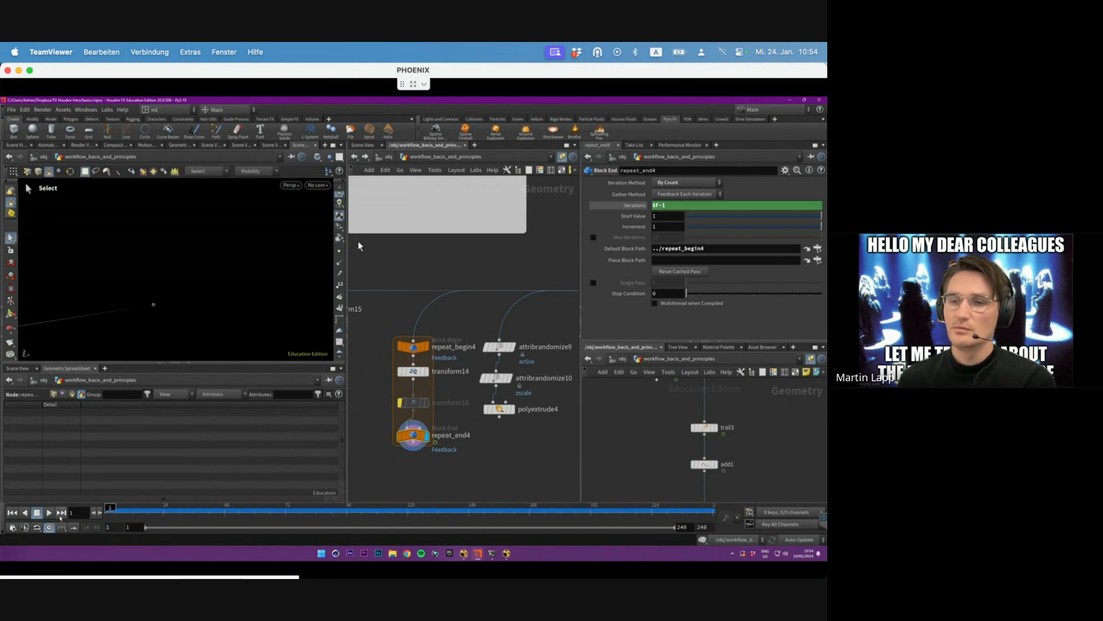
{"action": "left_click", "coordinate": [49, 512]}
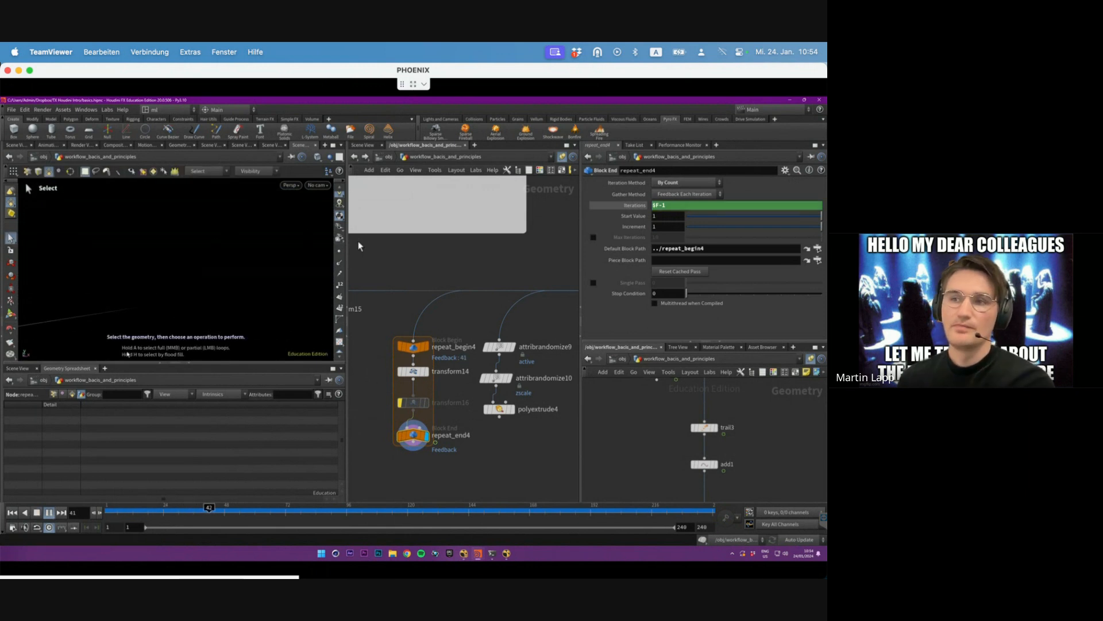
{"action": "left_click_drag", "start_coordinate": [215, 304], "coordinate": [217, 340], "text": "alt"}
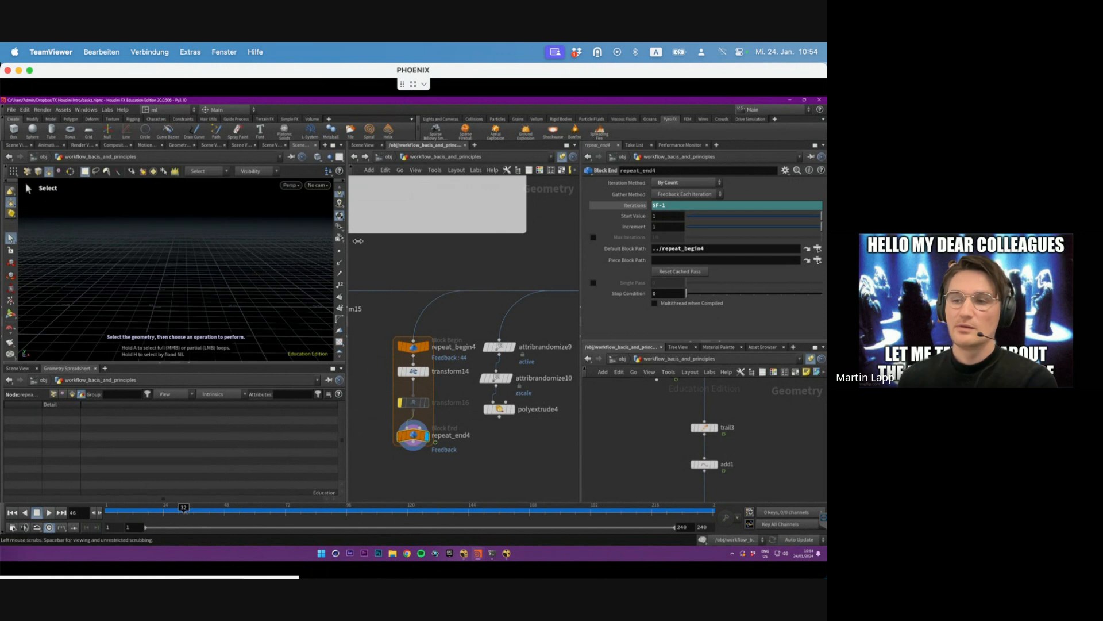
{"action": "left_click_drag", "start_coordinate": [184, 511], "coordinate": [120, 510]}
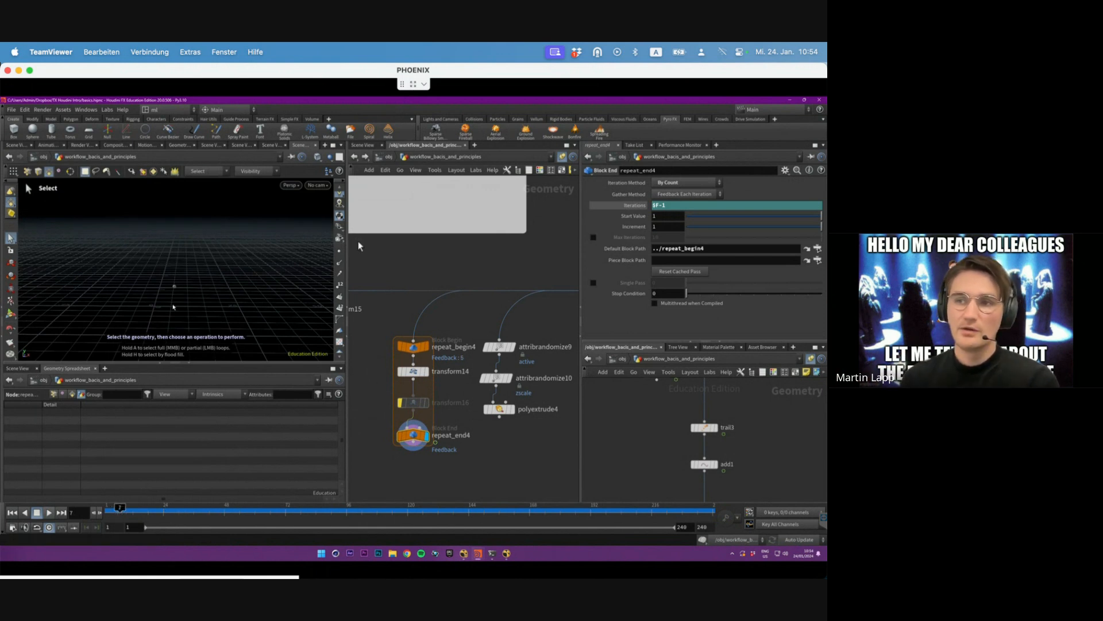
{"action": "right_click_drag", "start_coordinate": [174, 307], "coordinate": [259, 291], "text": "alt"}
- Bypass transform14 and scrub the Iterations of repeat_end4 up to 13 and back to 1 to examine the scaling alone
{"action": "left_click", "coordinate": [416, 372]}
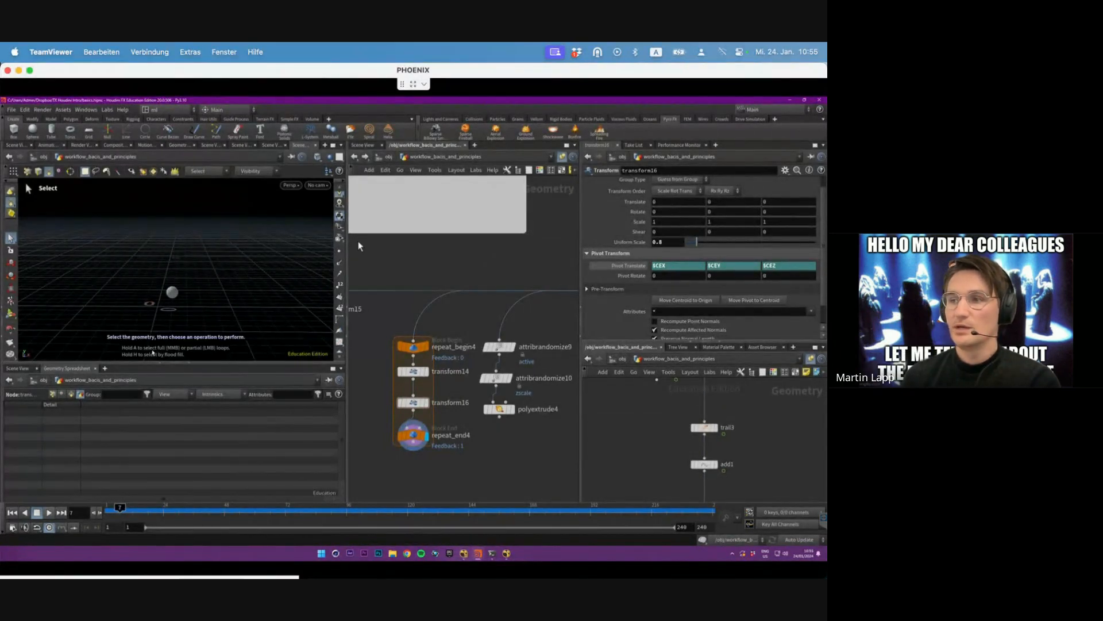
{"action": "mouse_move", "coordinate": [176, 323]}
{"action": "right_mouse_down", "text": "alt"}
{"action": "mouse_move", "coordinate": [234, 310]}
{"action": "mouse_move", "coordinate": [178, 323]}
{"action": "right_mouse_up", "text": "alt"}
{"action": "middle_click_drag", "start_coordinate": [197, 309], "coordinate": [134, 332], "text": "alt"}
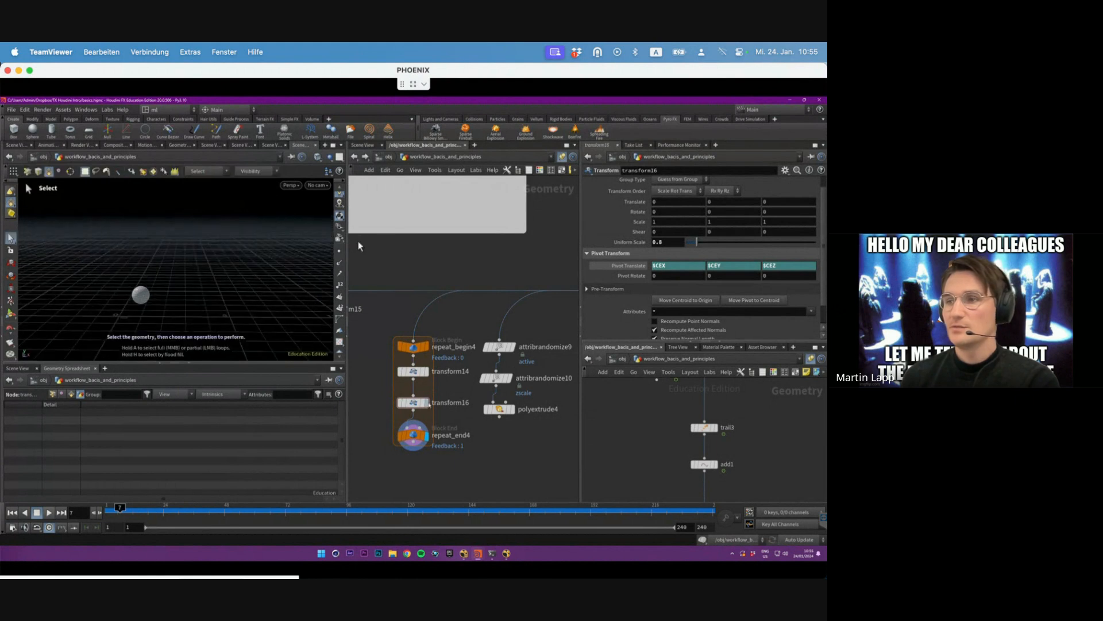
{"action": "left_click", "coordinate": [398, 356]}
{"action": "left_click", "coordinate": [414, 435]}
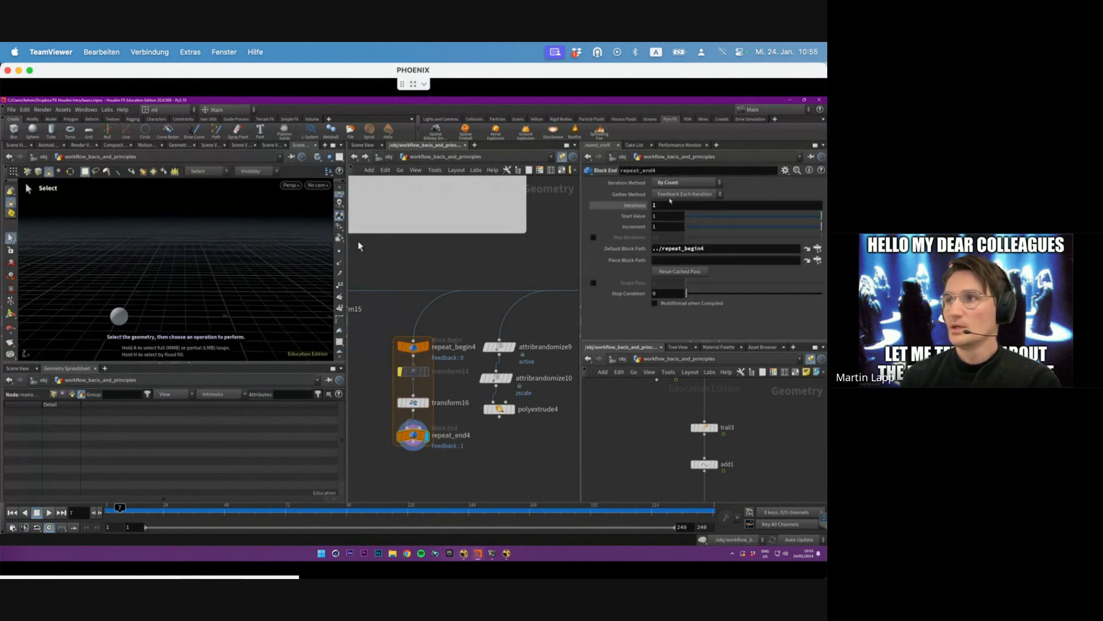
{"action": "middle_click_drag", "start_coordinate": [661, 205], "coordinate": [689, 203]}
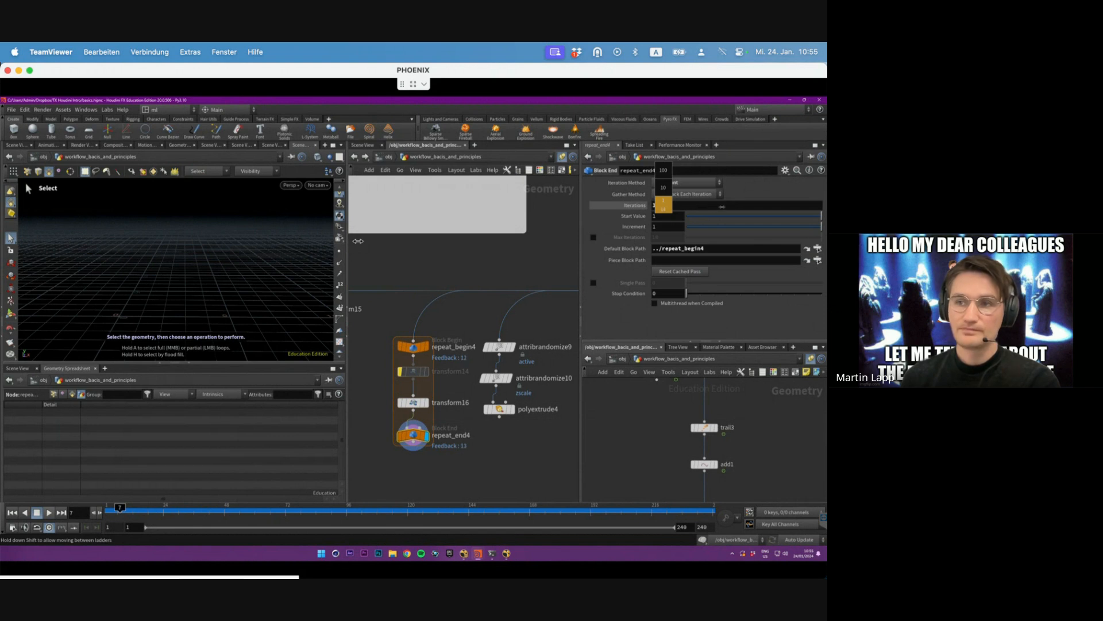
{"action": "mouse_move", "coordinate": [664, 205]}
{"action": "middle_mouse_down"}
{"action": "mouse_move", "coordinate": [681, 211]}
{"action": "mouse_move", "coordinate": [665, 210]}
{"action": "middle_mouse_up"}
- Re-enable transform14 and raise the Iterations of repeat_end4 to 8
{"action": "left_click", "coordinate": [414, 372]}
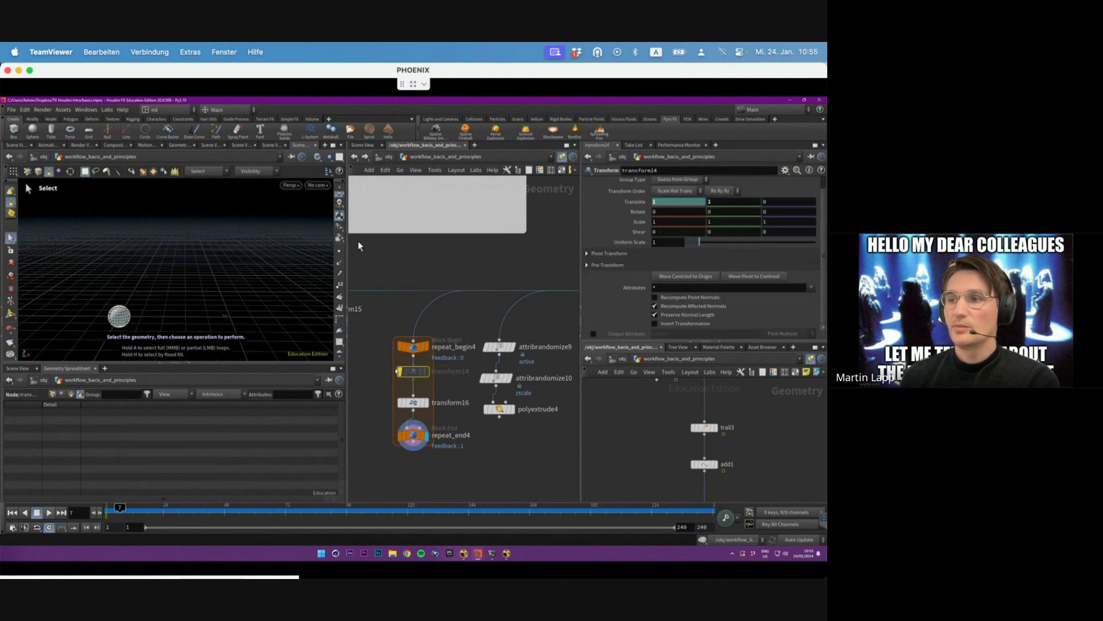
{"action": "left_click", "coordinate": [400, 371]}
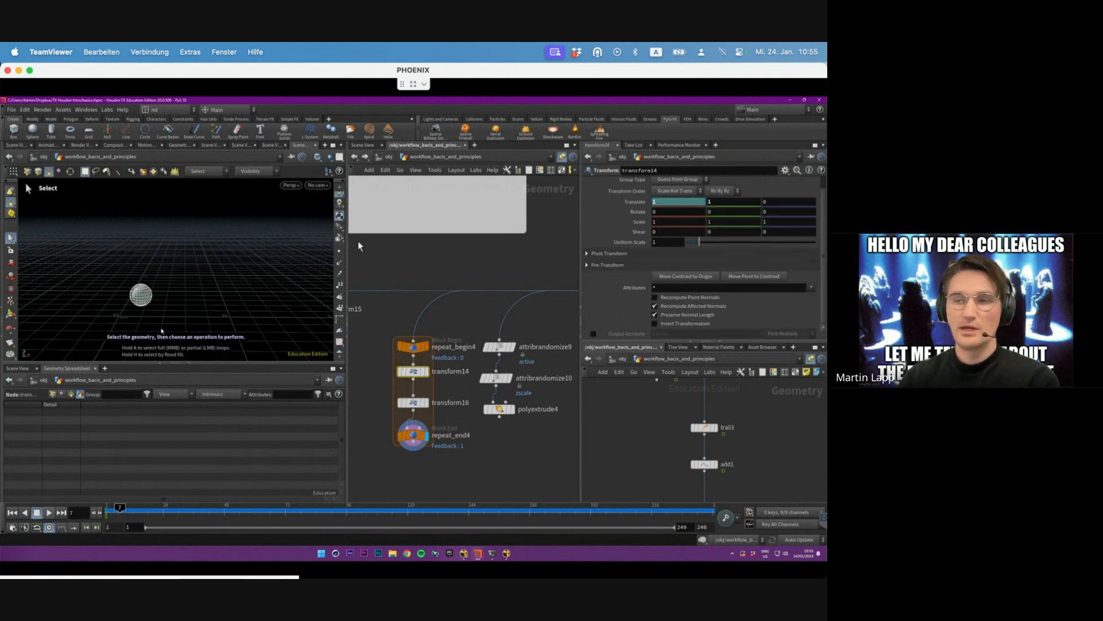
{"action": "left_click", "coordinate": [414, 435]}
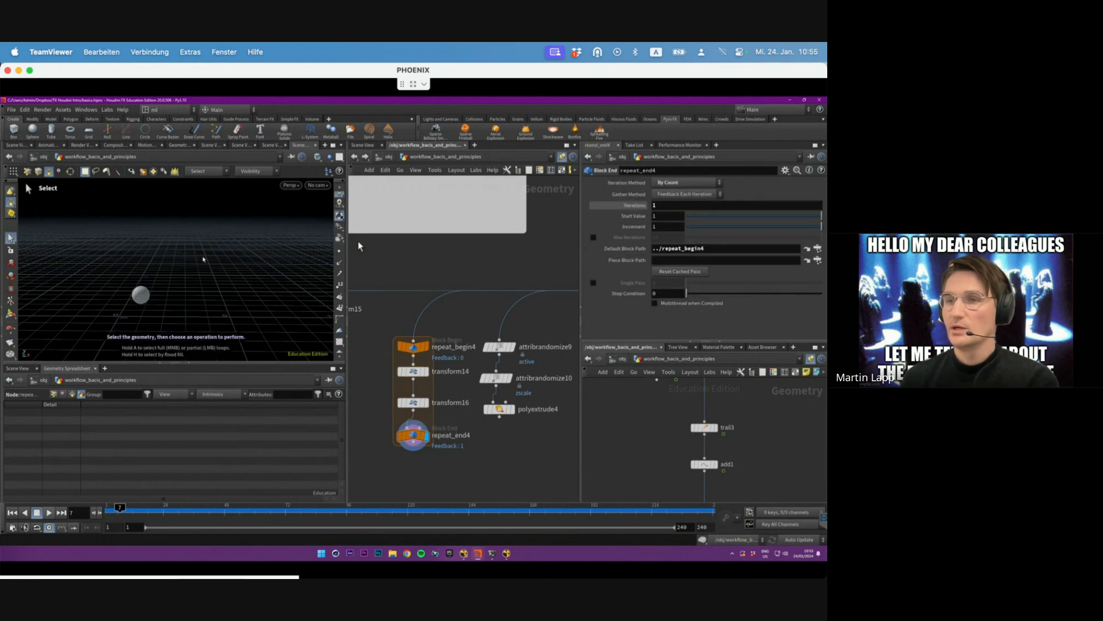
{"action": "middle_click_drag", "start_coordinate": [674, 208], "coordinate": [697, 204]}
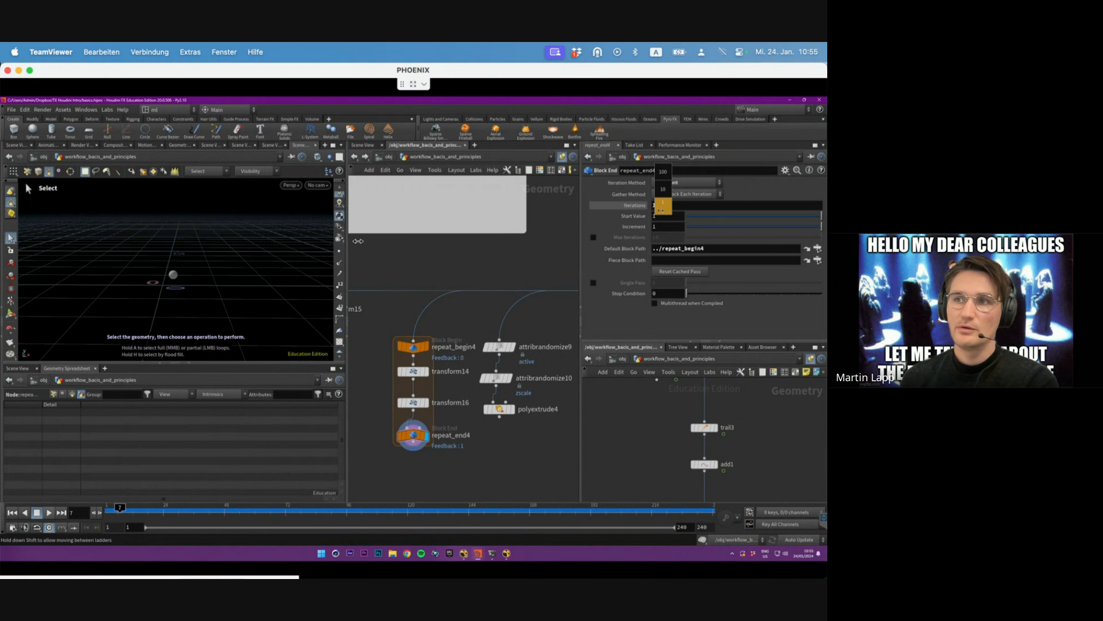
{"action": "middle_click_drag", "start_coordinate": [358, 241], "coordinate": [360, 246]}
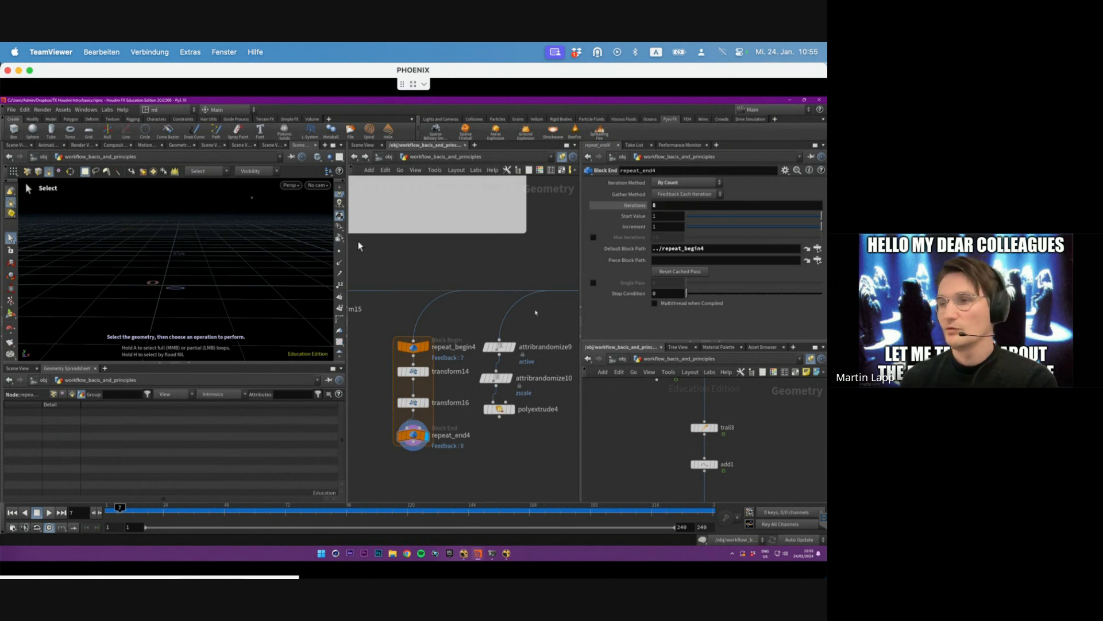
- Display sphere6 and switch the display to attribrandomize9, inspecting its Attribute Name setting
{"action": "middle_click_drag", "start_coordinate": [536, 312], "coordinate": [462, 299]}
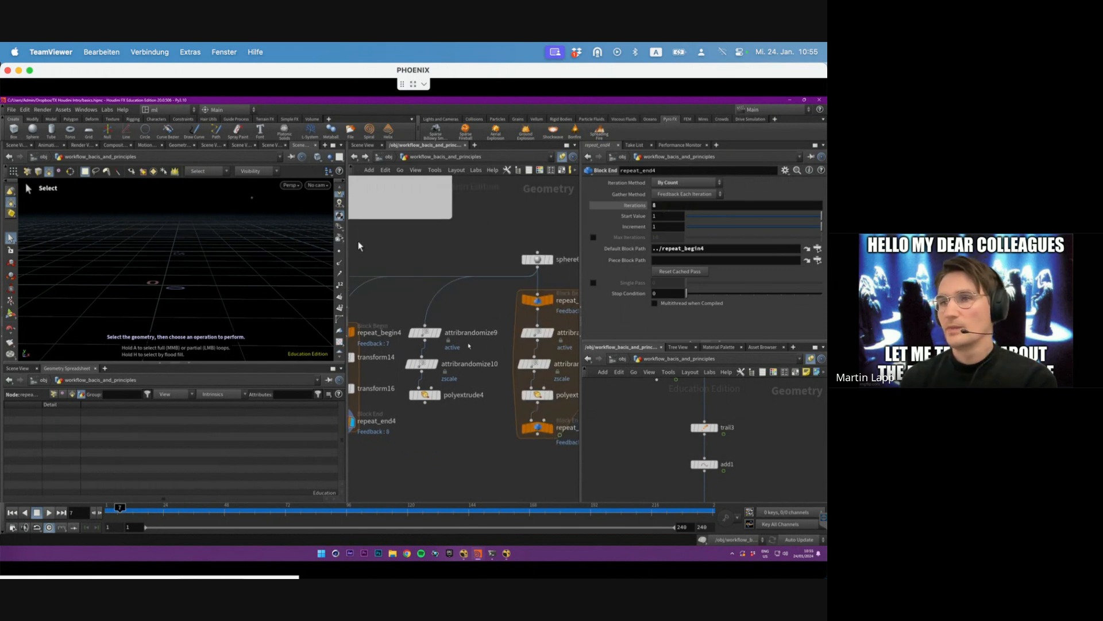
{"action": "mouse_move", "coordinate": [460, 320]}
{"action": "middle_mouse_down"}
{"action": "mouse_move", "coordinate": [470, 329]}
{"action": "mouse_move", "coordinate": [457, 331]}
{"action": "middle_mouse_up"}
{"action": "left_click", "coordinate": [541, 269]}
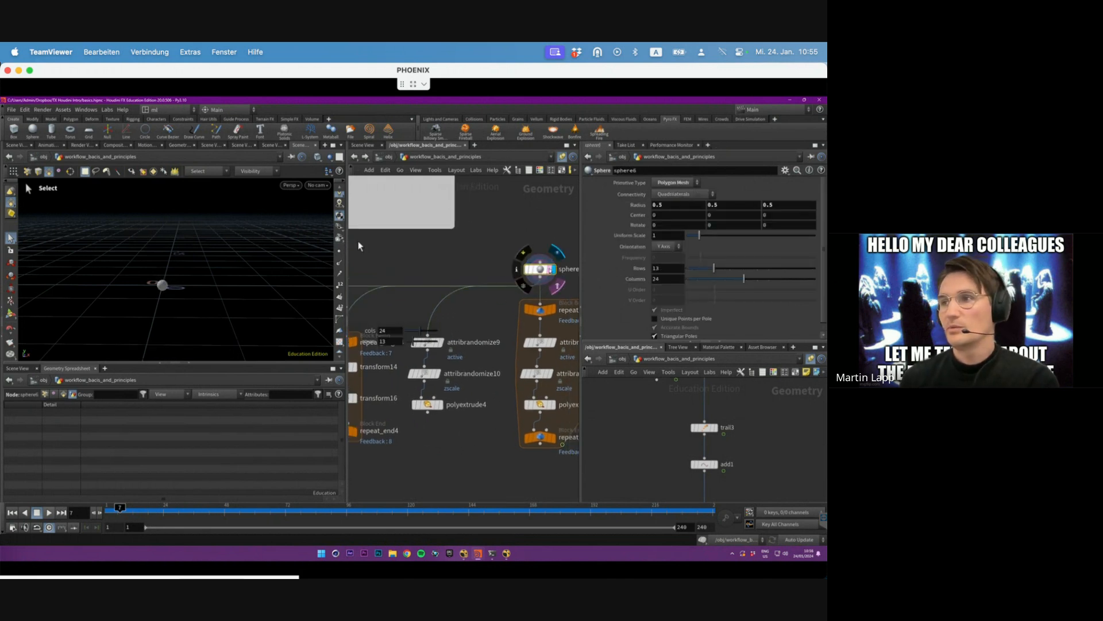
{"action": "left_click", "coordinate": [427, 343]}
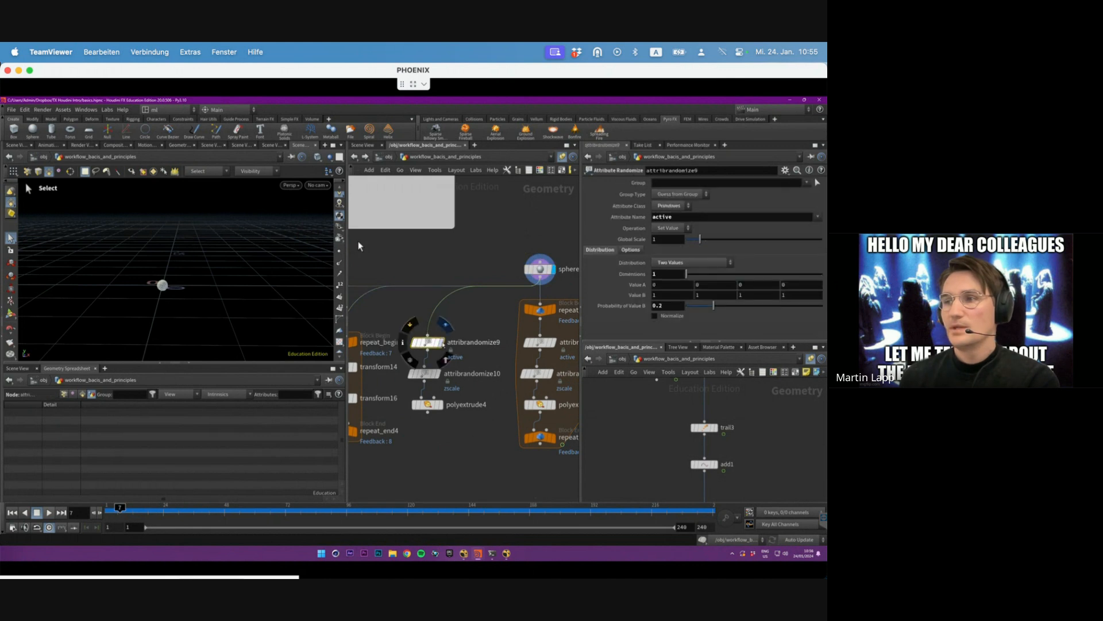
{"action": "key", "text": "s"}
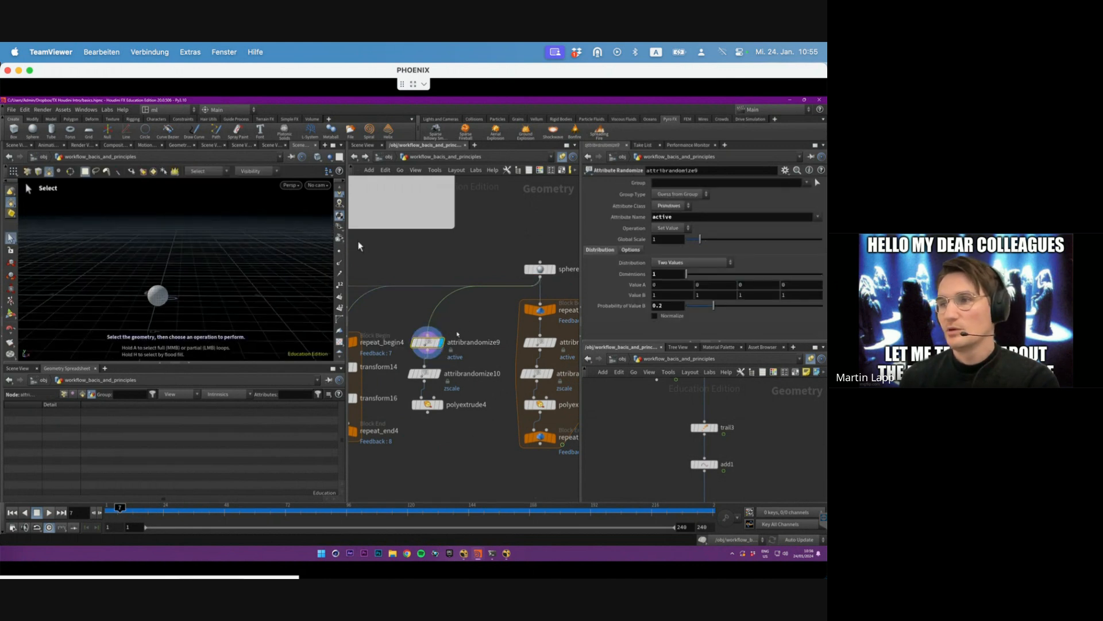
{"action": "mouse_move", "coordinate": [457, 333]}
{"action": "middle_mouse_down"}
{"action": "mouse_move", "coordinate": [484, 306]}
{"action": "mouse_move", "coordinate": [453, 312]}
{"action": "middle_mouse_up"}
{"action": "scroll", "coordinate": [466, 311], "scroll_direction": "up", "scroll_amount": 3}
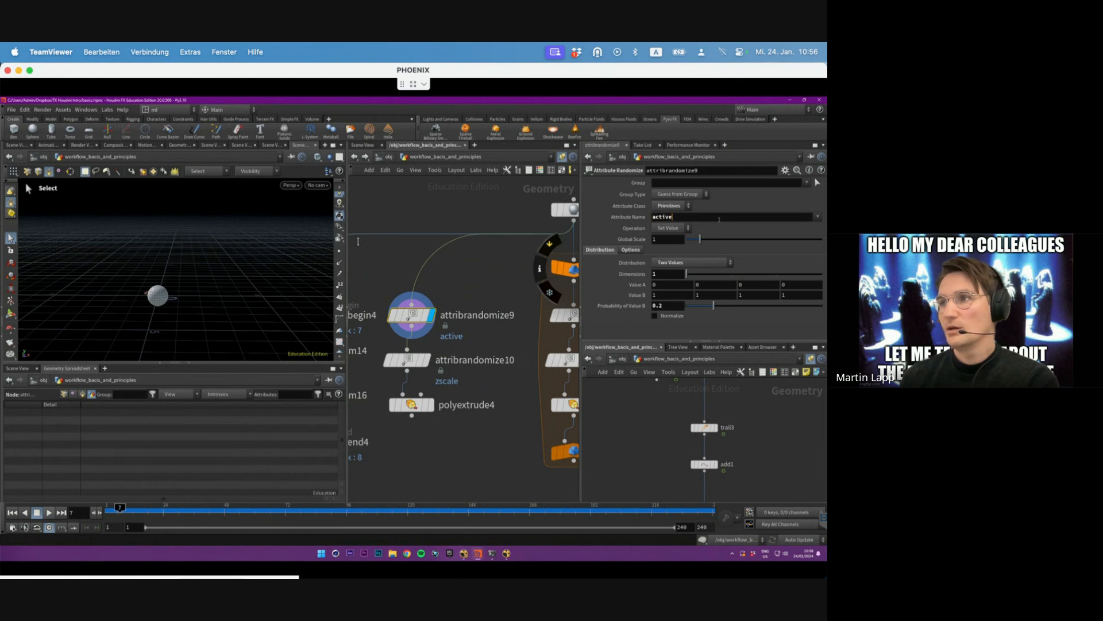
{"action": "double_click", "coordinate": [662, 217]}
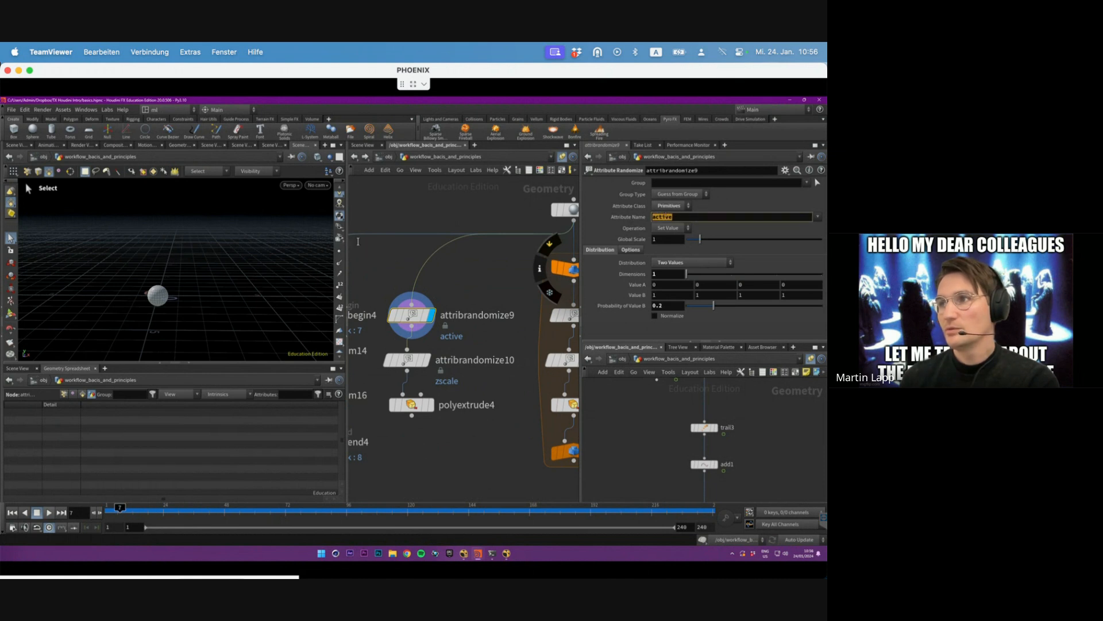
{"action": "left_click", "coordinate": [682, 218]}
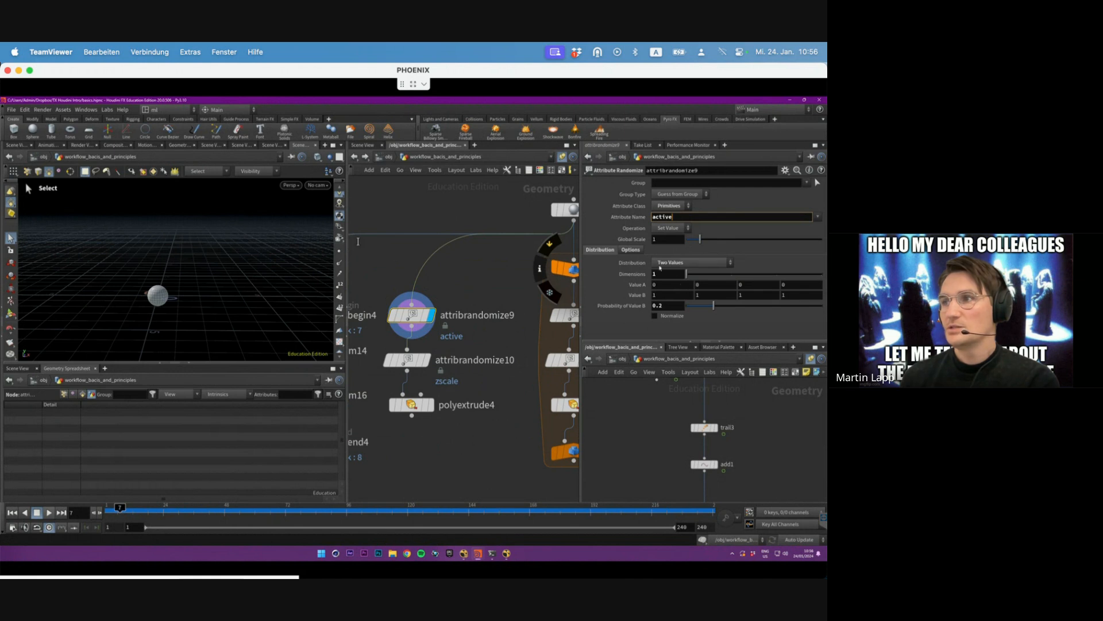
- Examine Value A and Value B of attribrandomize9, and list the primitive attributes in the geometry spreadsheet to read the active values
{"action": "left_click", "coordinate": [668, 285]}
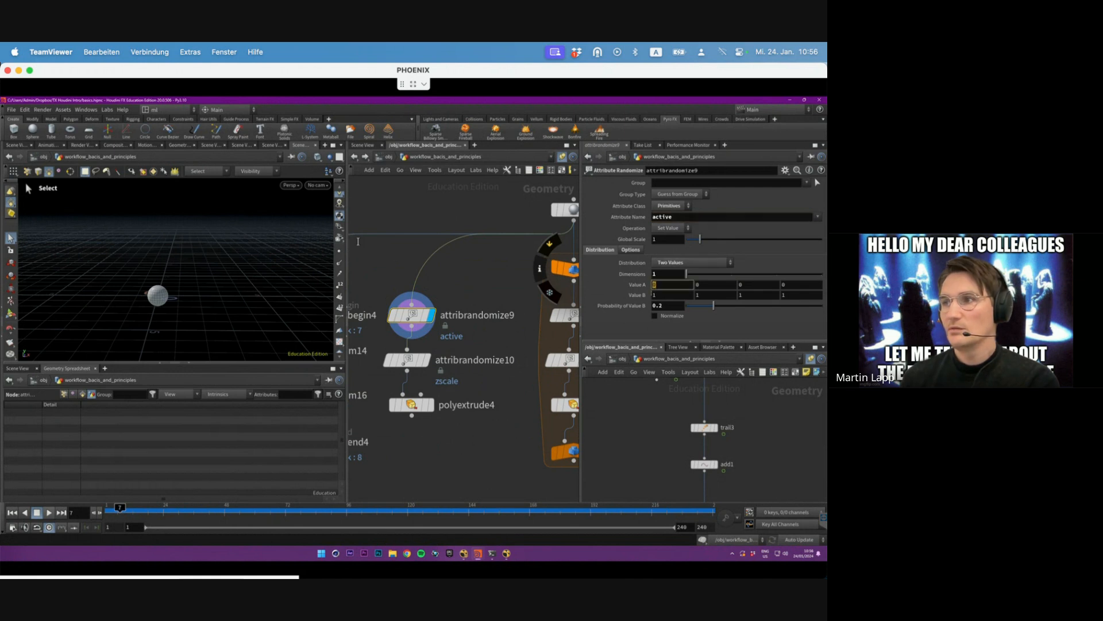
{"action": "left_click", "coordinate": [668, 294]}
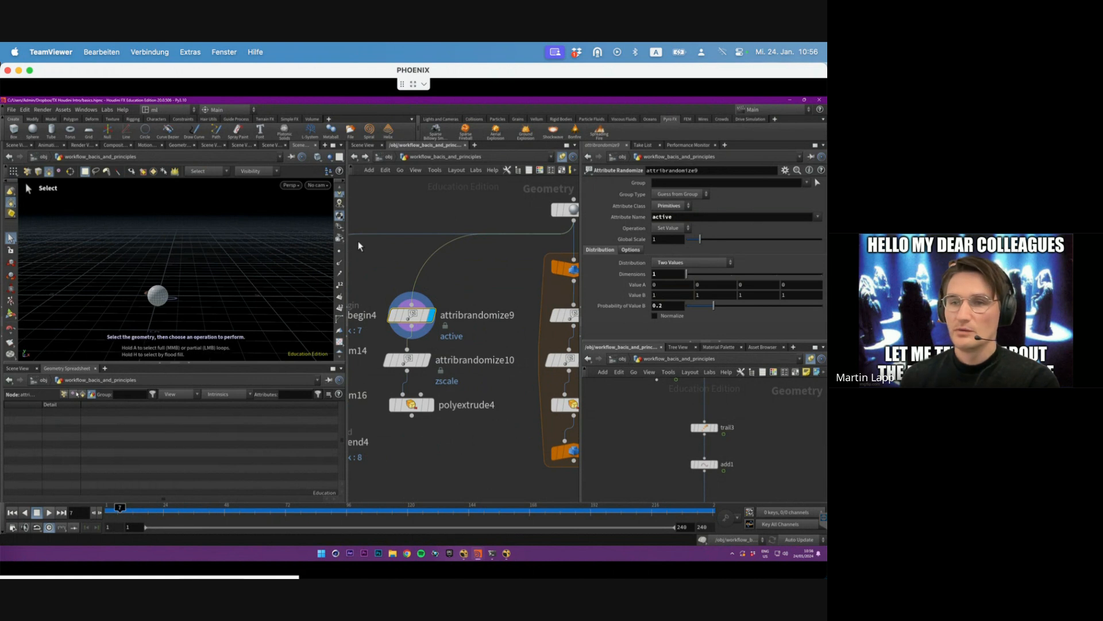
{"action": "left_click", "coordinate": [83, 394]}
{"action": "left_click_drag", "start_coordinate": [80, 405], "coordinate": [213, 408]}
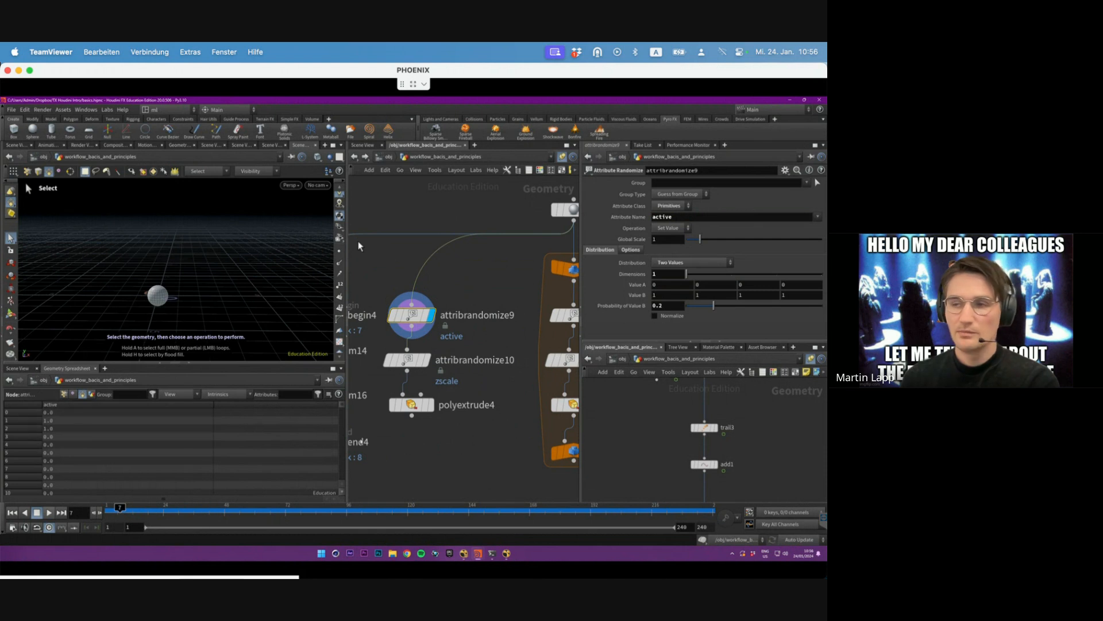
{"action": "mouse_move", "coordinate": [342, 406]}
{"action": "left_mouse_down"}
{"action": "mouse_move", "coordinate": [349, 466]}
{"action": "mouse_move", "coordinate": [341, 404]}
{"action": "left_mouse_up"}
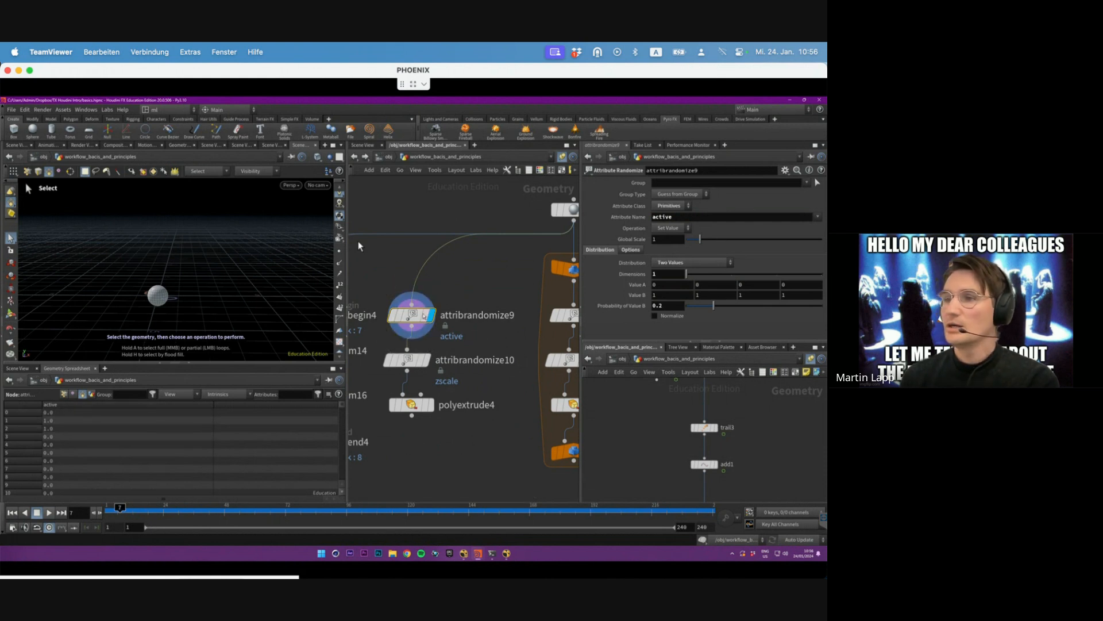
- Visualize the active primitive attribute of attribrandomize9 on the sphere and frame the sphere in the viewport
{"action": "left_click", "coordinate": [375, 315]}
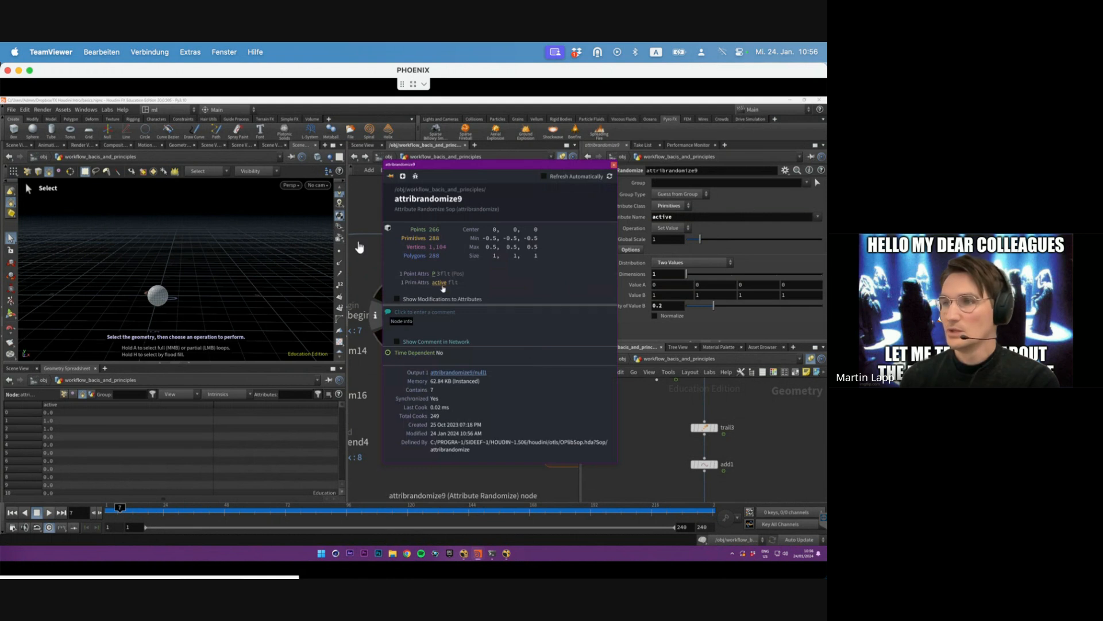
{"action": "left_click", "coordinate": [440, 282]}
{"action": "left_click", "coordinate": [614, 165]}
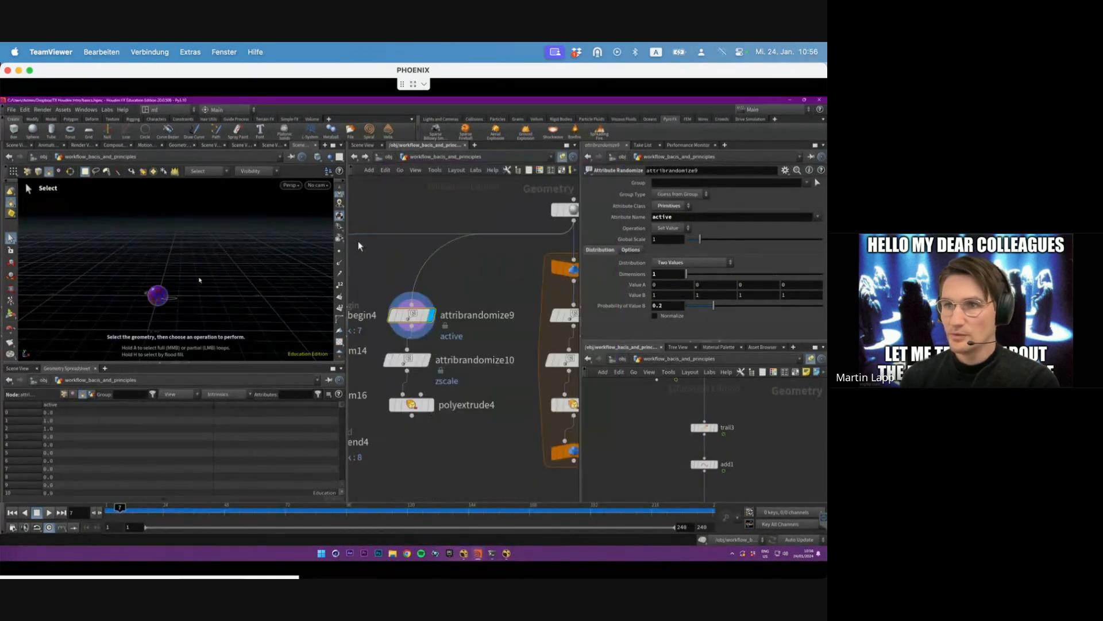
{"action": "key", "text": "space+g"}
{"action": "left_click_drag", "start_coordinate": [167, 292], "coordinate": [178, 288], "text": "alt"}
{"action": "scroll", "coordinate": [340, 320], "scroll_direction": "down", "scroll_amount": 5}
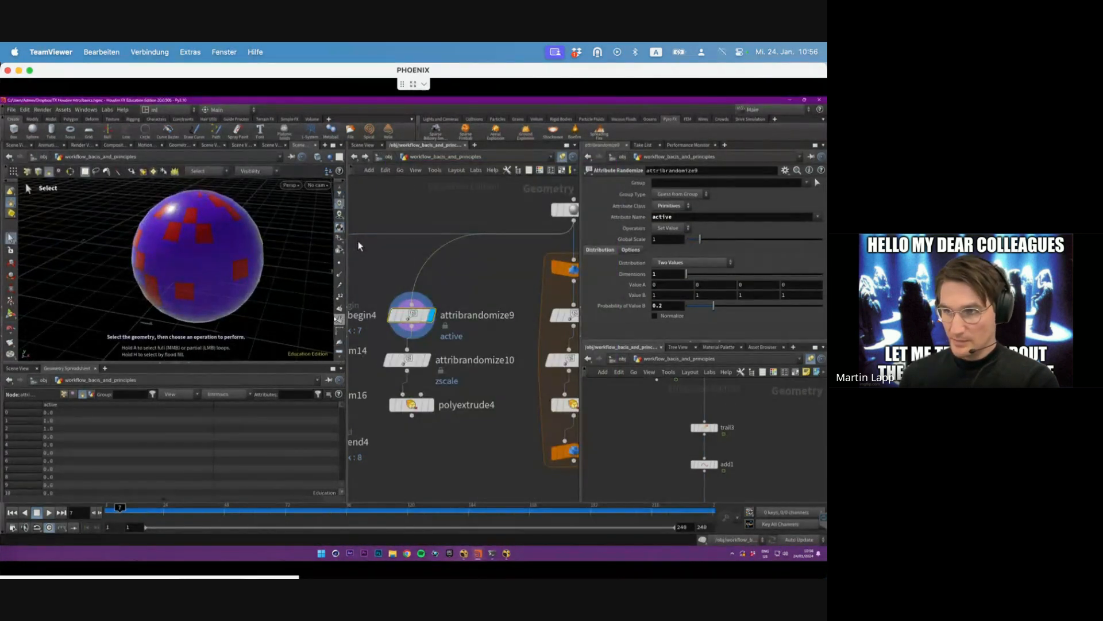
- Examine the color ramp and range settings of the active visualizer, and close them again
{"action": "right_click", "coordinate": [339, 310]}
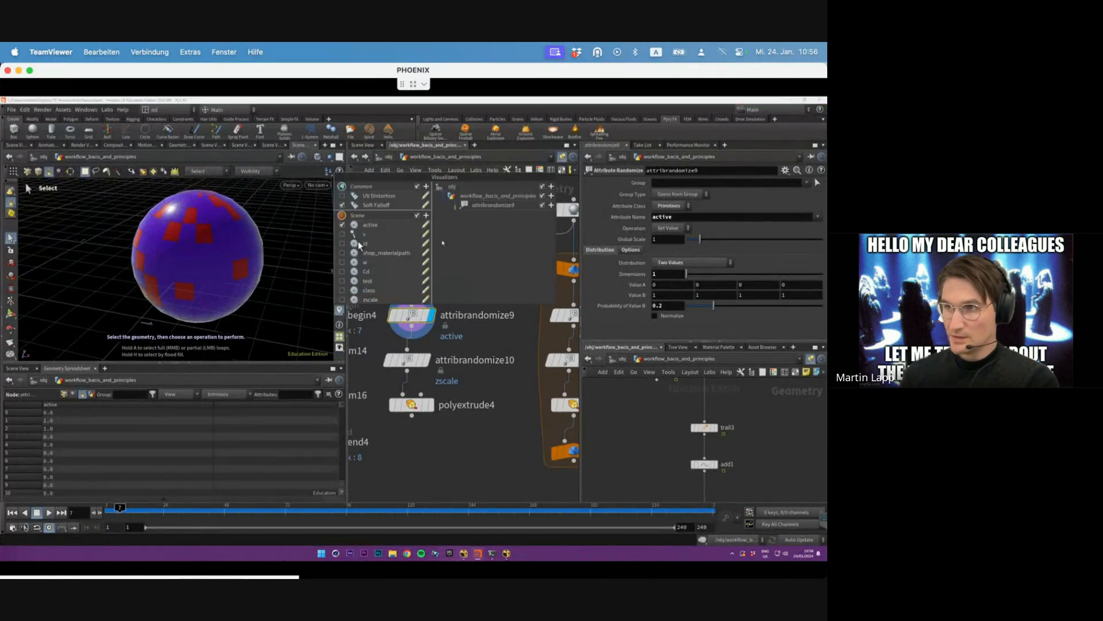
{"action": "left_click", "coordinate": [426, 225]}
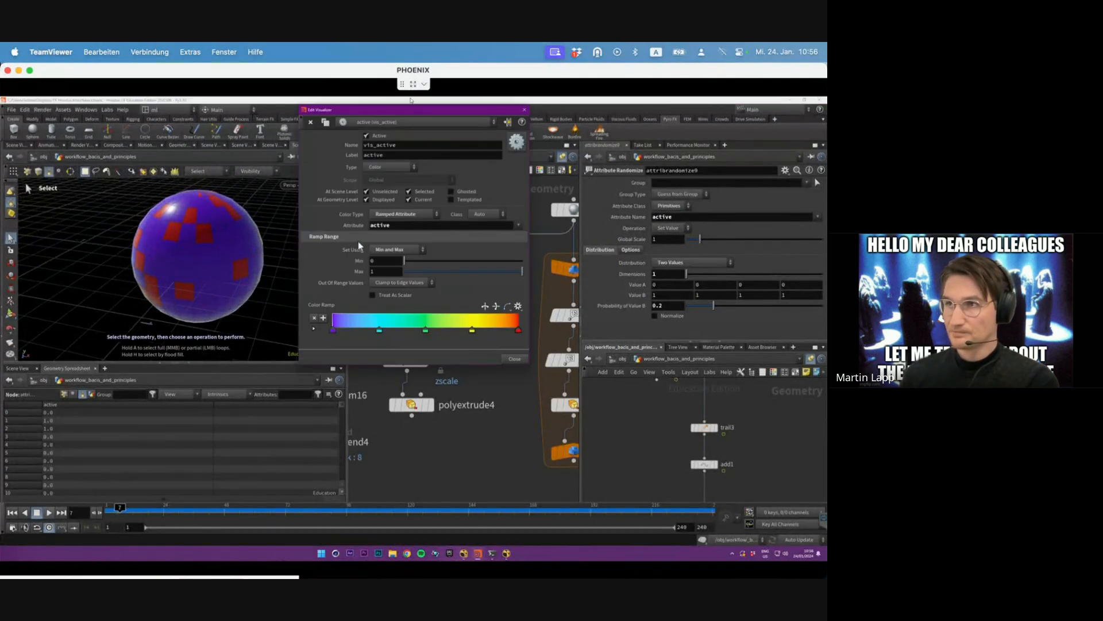
{"action": "left_click_drag", "start_coordinate": [390, 115], "coordinate": [443, 233]}
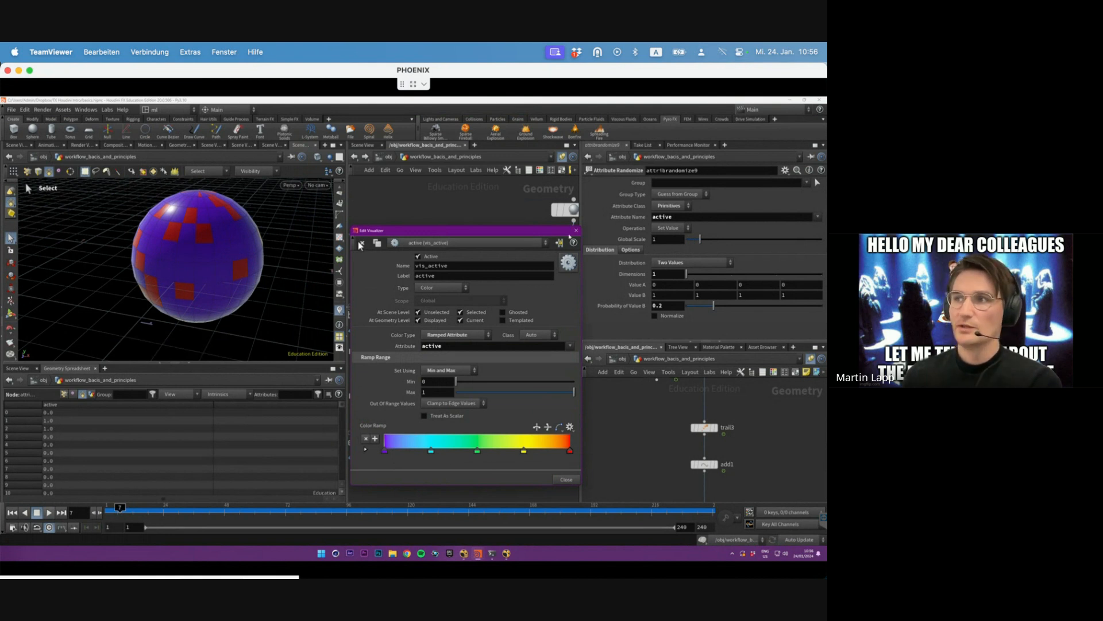
{"action": "left_click", "coordinate": [576, 231]}
{"action": "left_click_drag", "start_coordinate": [223, 255], "coordinate": [198, 264], "text": "alt"}
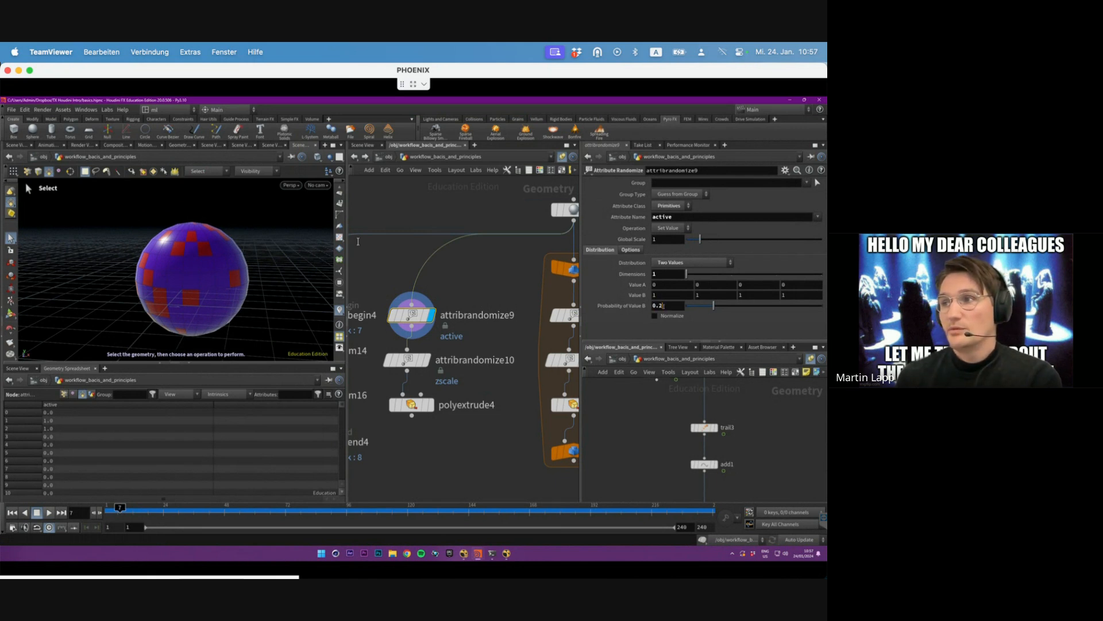
- Lower the Probability of Value B in attribrandomize9 to 0 and set it back to 0.2
{"action": "left_click_drag", "start_coordinate": [650, 309], "coordinate": [644, 308]}
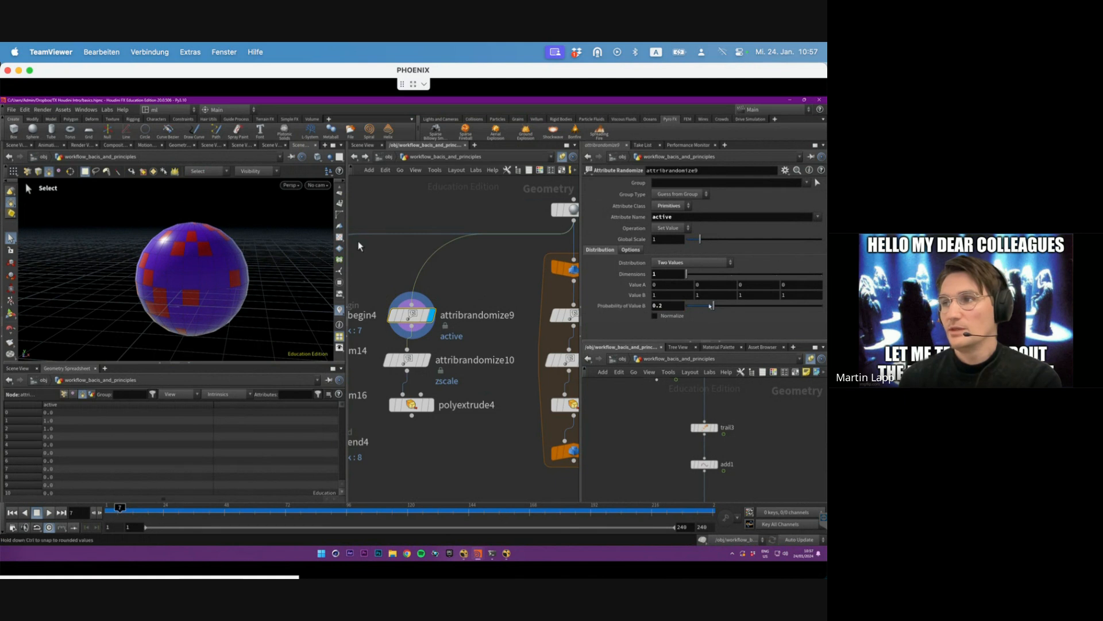
{"action": "left_click_drag", "start_coordinate": [713, 306], "coordinate": [547, 311]}
{"action": "left_click_drag", "start_coordinate": [666, 306], "coordinate": [631, 305]}
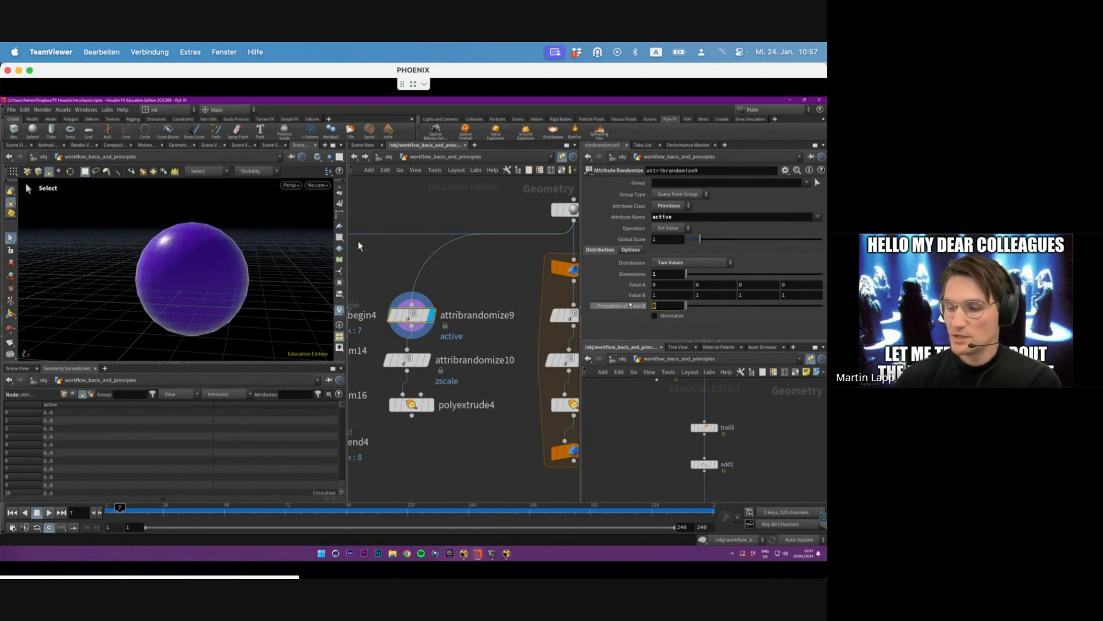
{"action": "type", "text": ".2"}
{"action": "key", "text": "Return"}
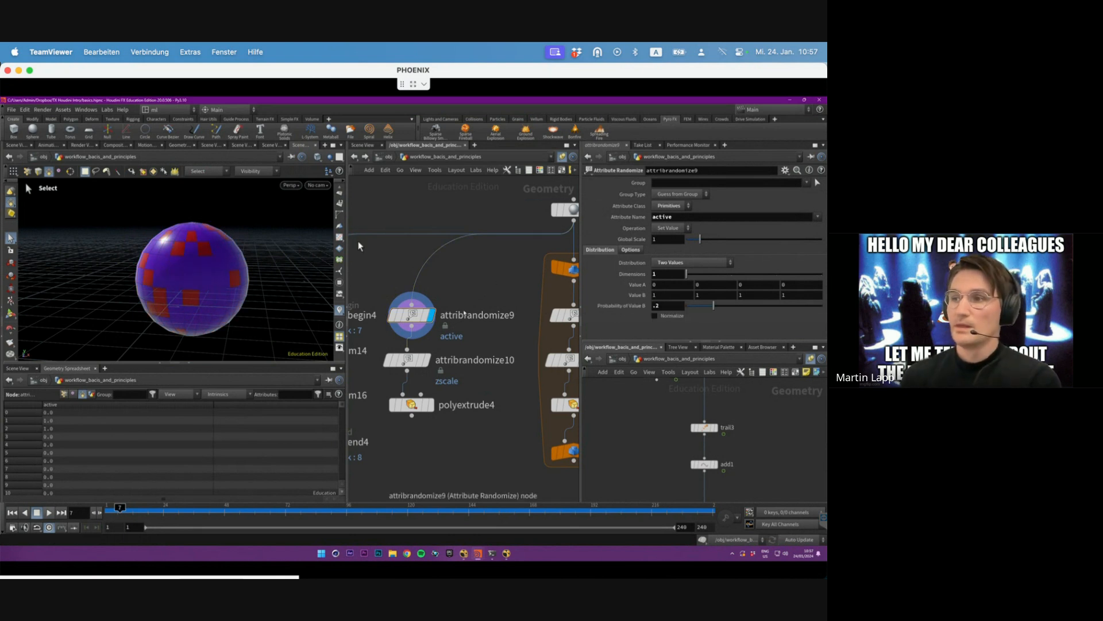
- Vary the Global Seed of attribrandomize9 to try other random patterns and return it to 2.1
{"action": "left_click", "coordinate": [630, 250]}
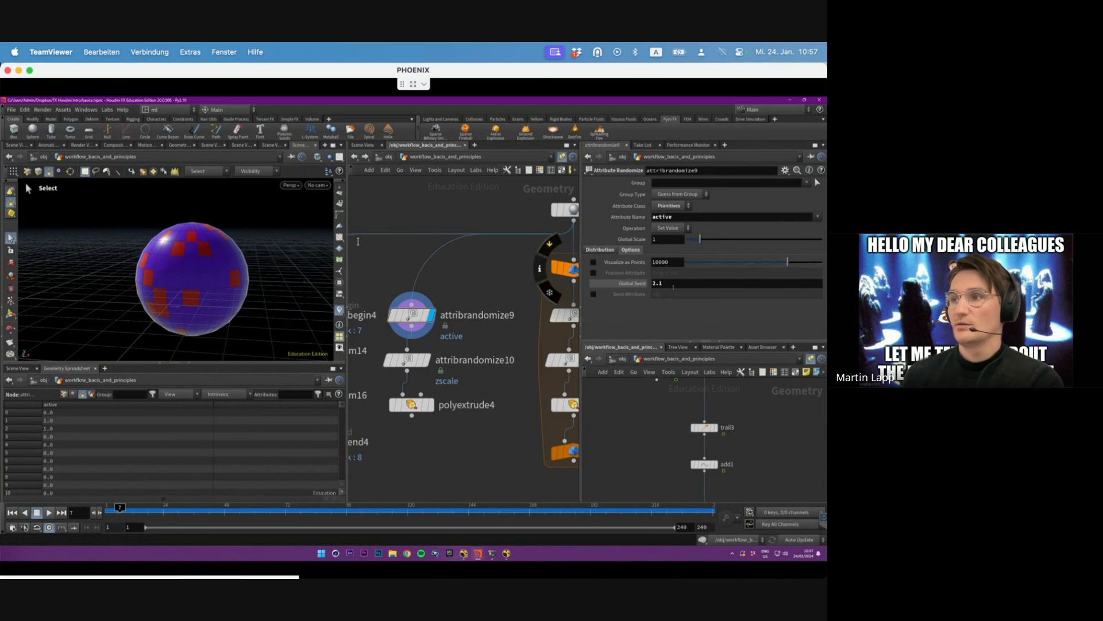
{"action": "middle_click_drag", "start_coordinate": [673, 285], "coordinate": [700, 282]}
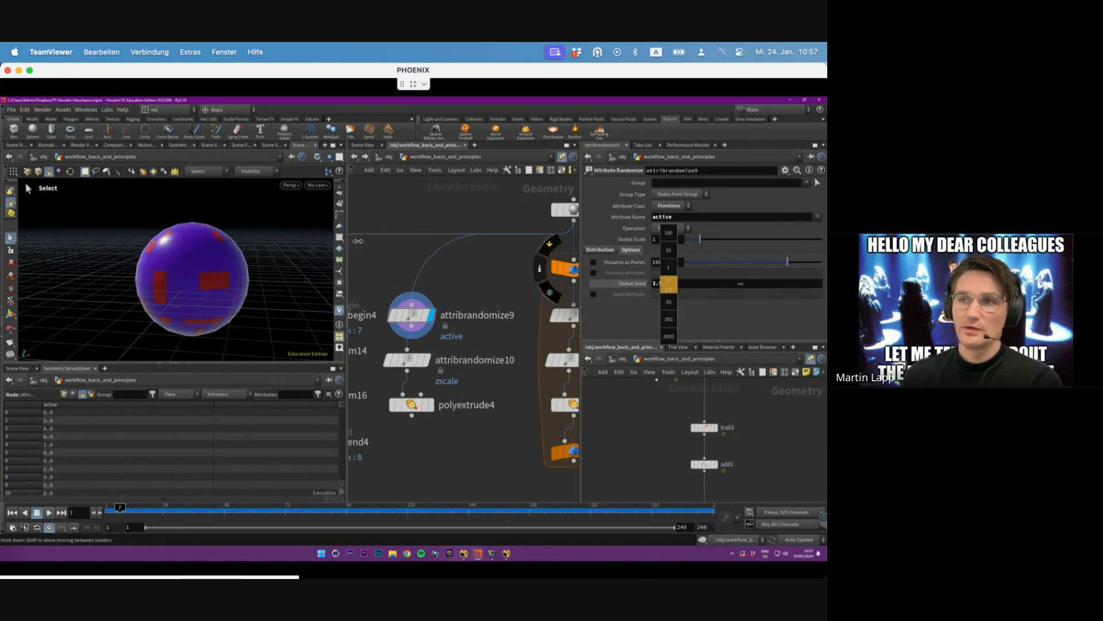
{"action": "middle_click_drag", "start_coordinate": [358, 241], "coordinate": [359, 246]}
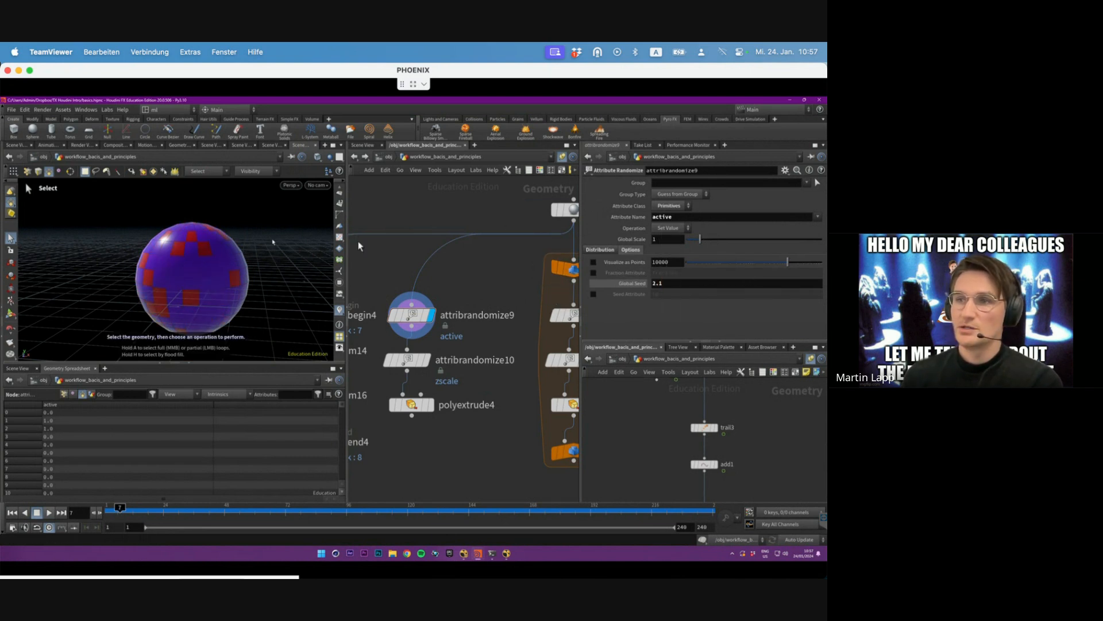
{"action": "left_click_drag", "start_coordinate": [273, 242], "coordinate": [258, 262], "text": "alt"}
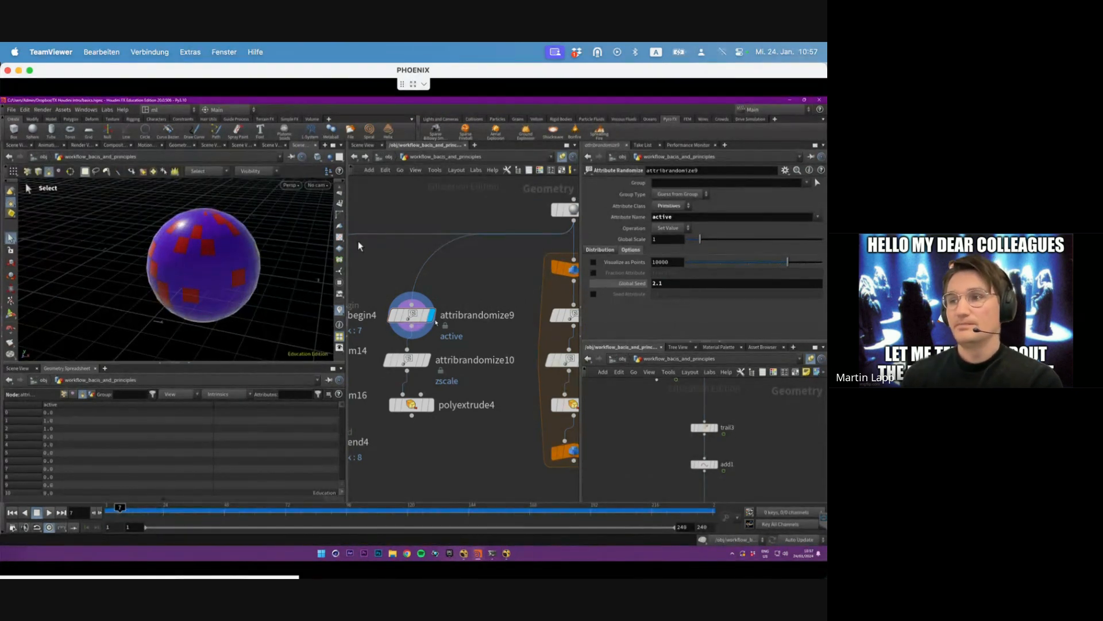
- Display attribrandomize10 and compare its zscale attribute and distribution settings with those of attribrandomize9
{"action": "left_click", "coordinate": [407, 360]}
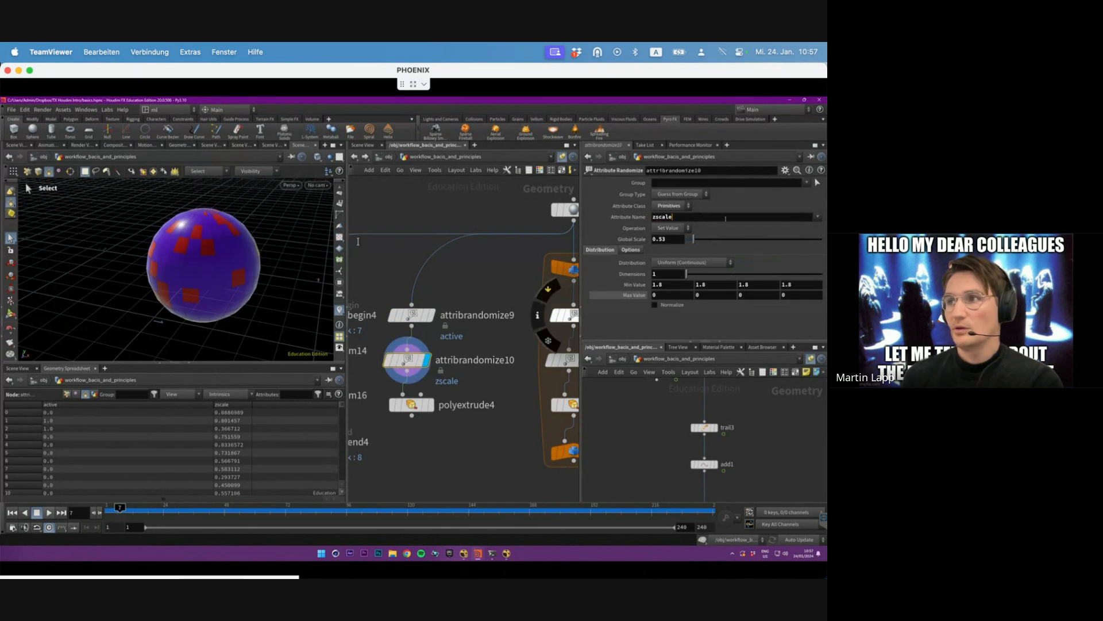
{"action": "double_click", "coordinate": [688, 216]}
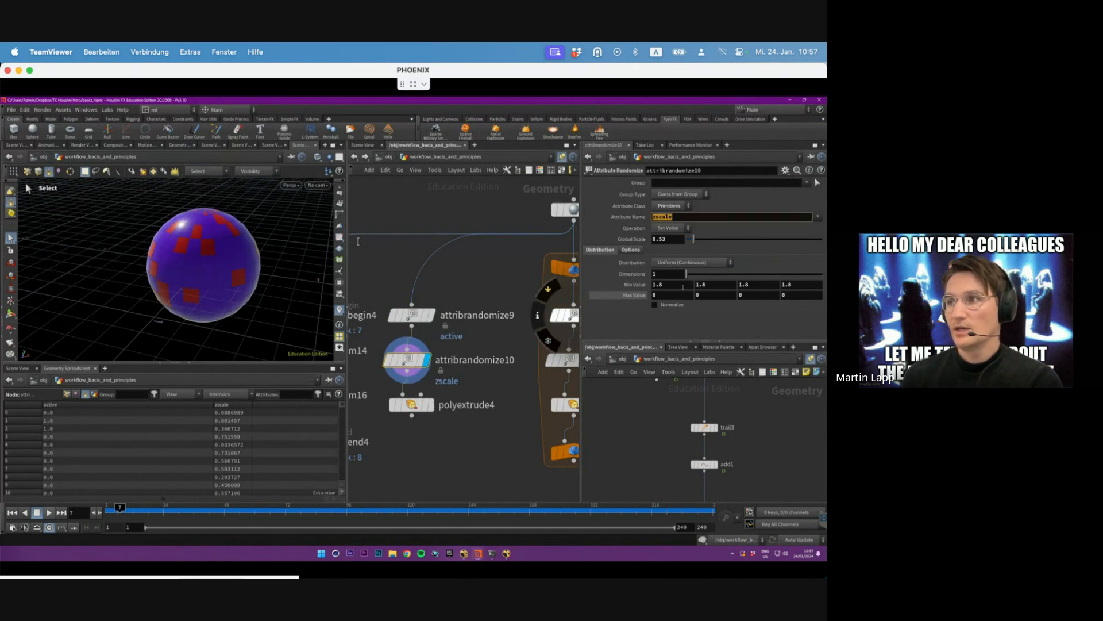
{"action": "left_click", "coordinate": [412, 315]}
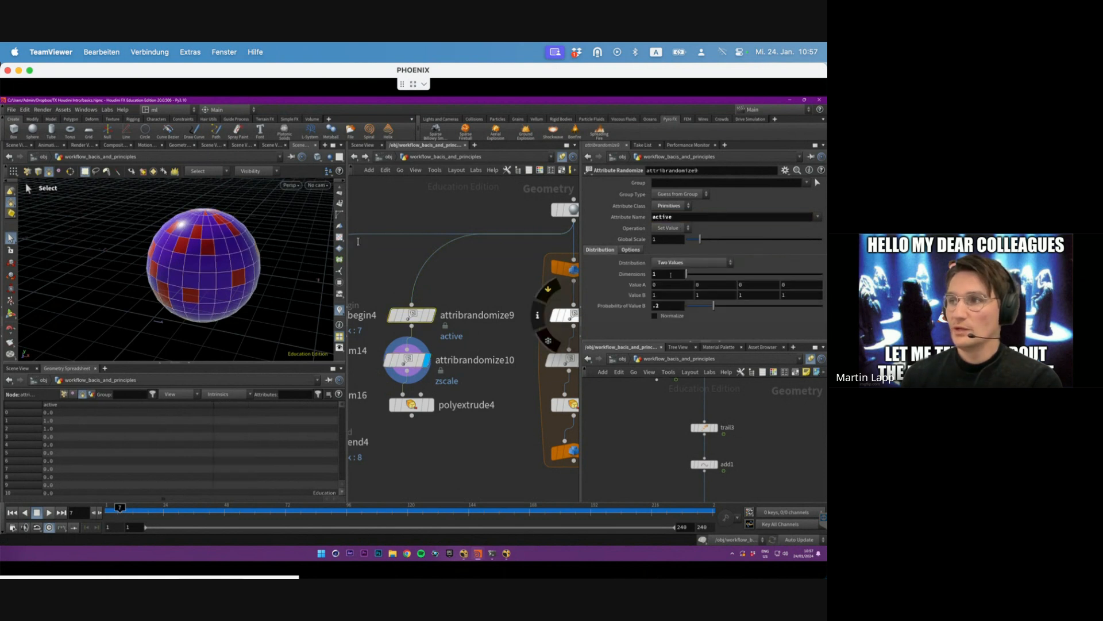
{"action": "left_click", "coordinate": [412, 361]}
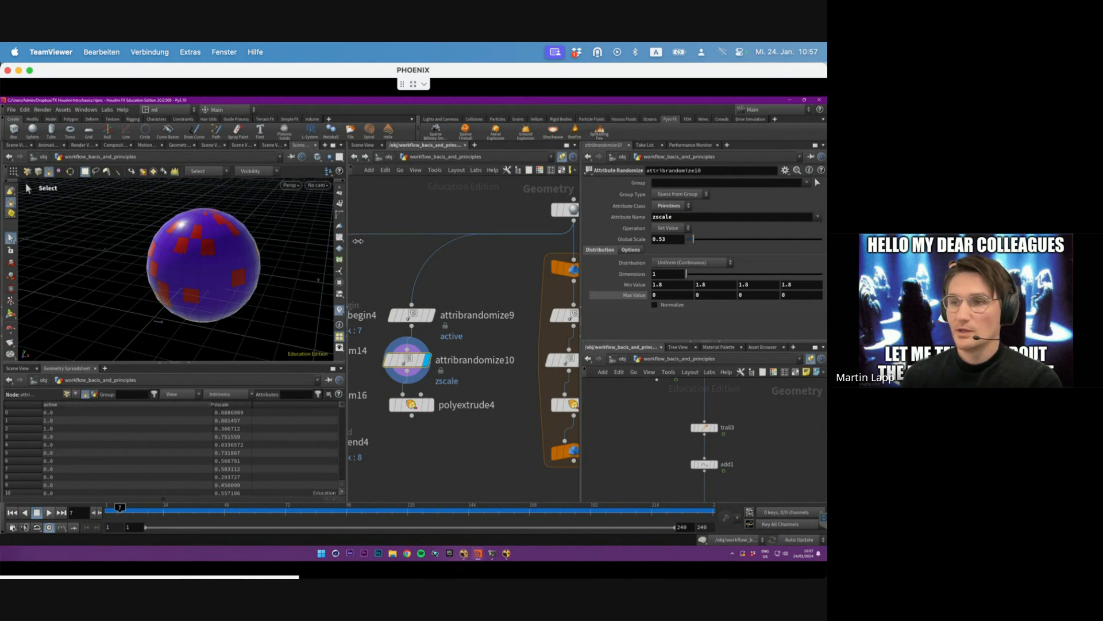
- Narrow the active column in the geometry spreadsheet and sort the primitives by zscale, first ascending and finally descending
{"action": "left_click_drag", "start_coordinate": [217, 404], "coordinate": [129, 405]}
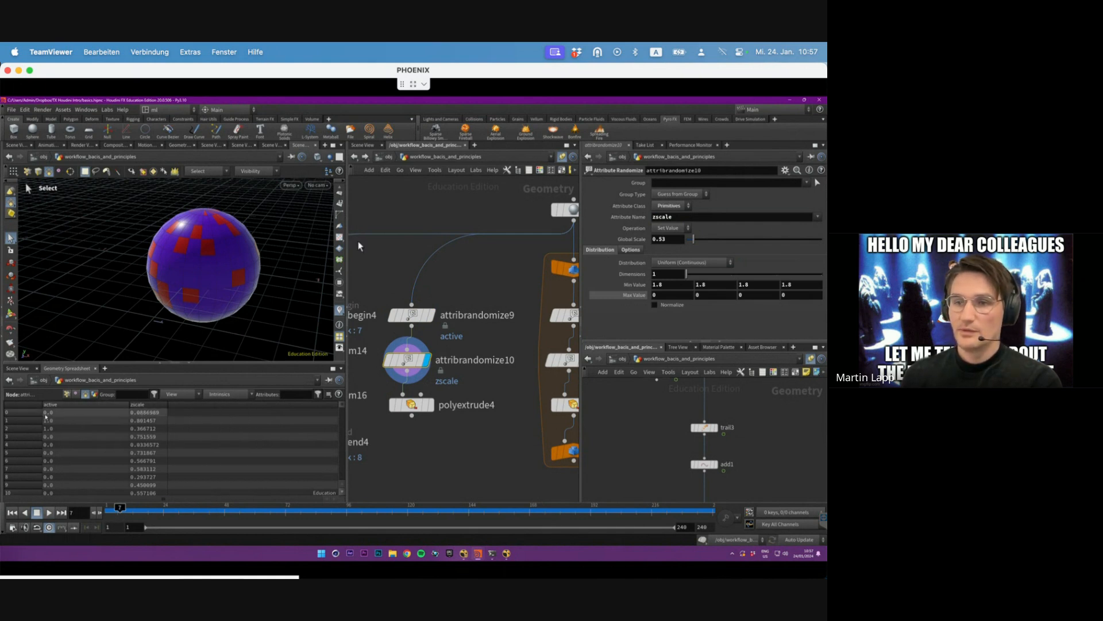
{"action": "left_click", "coordinate": [145, 404]}
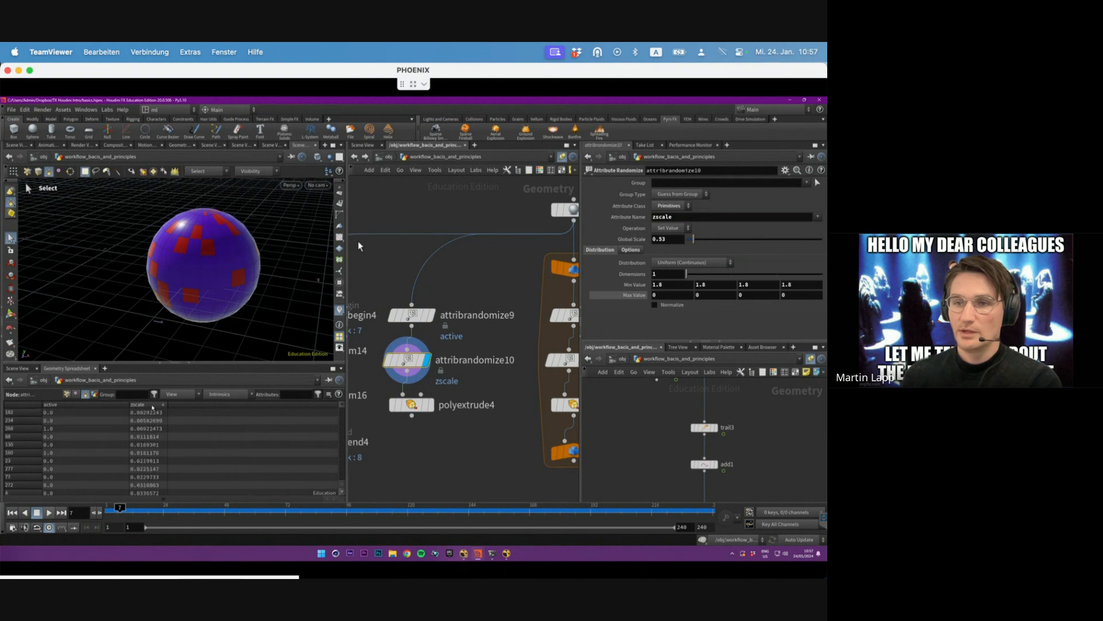
{"action": "left_click", "coordinate": [147, 405]}
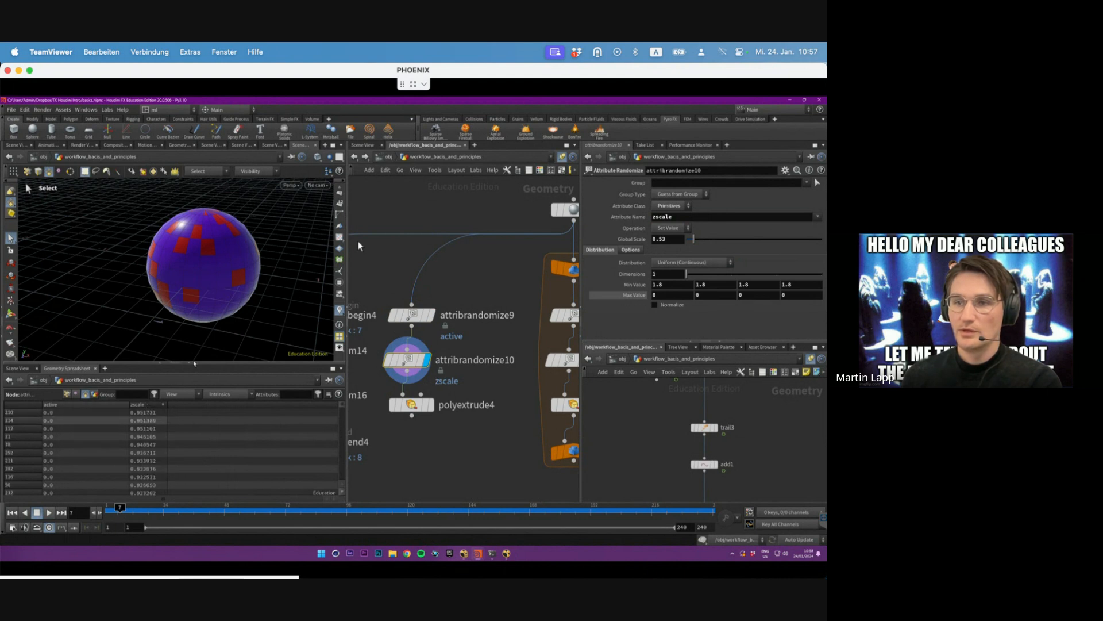
- Visualize the zscale primitive attribute of attribrandomize10 on the sphere, and toggle its scene visualizer off and on
{"action": "mouse_move", "coordinate": [410, 357]}
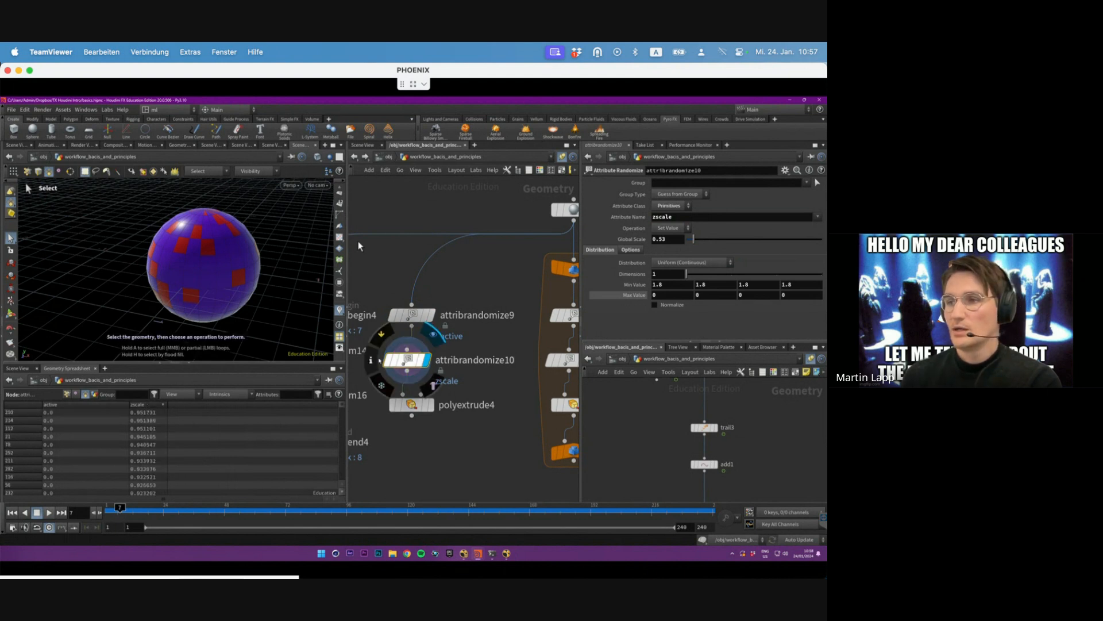
{"action": "left_click", "coordinate": [372, 360]}
{"action": "left_click", "coordinate": [470, 325]}
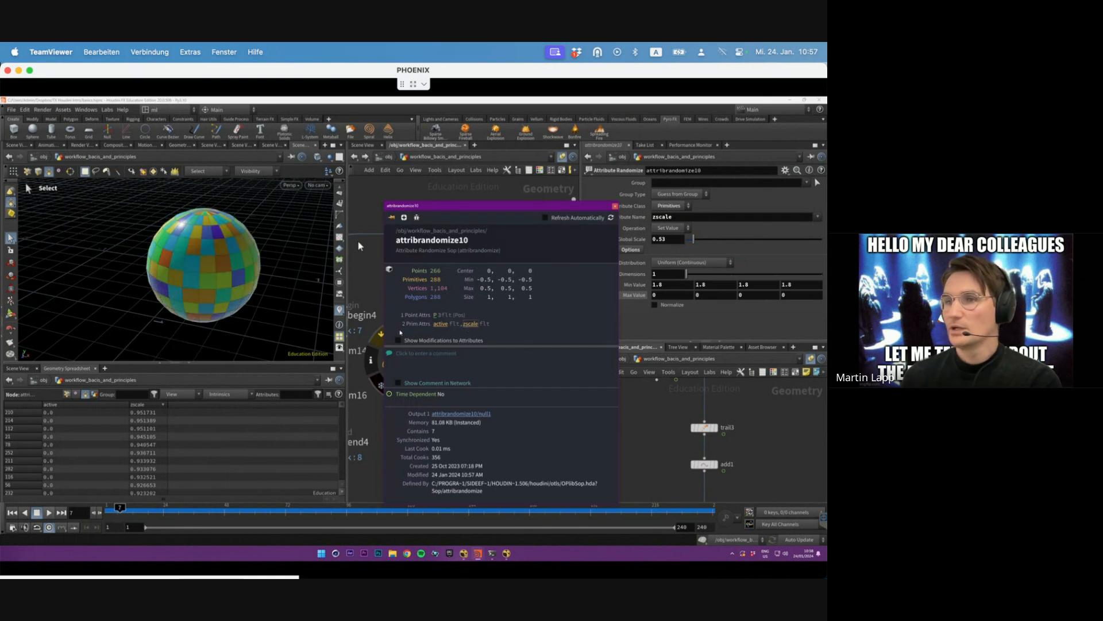
{"action": "left_click", "coordinate": [339, 309]}
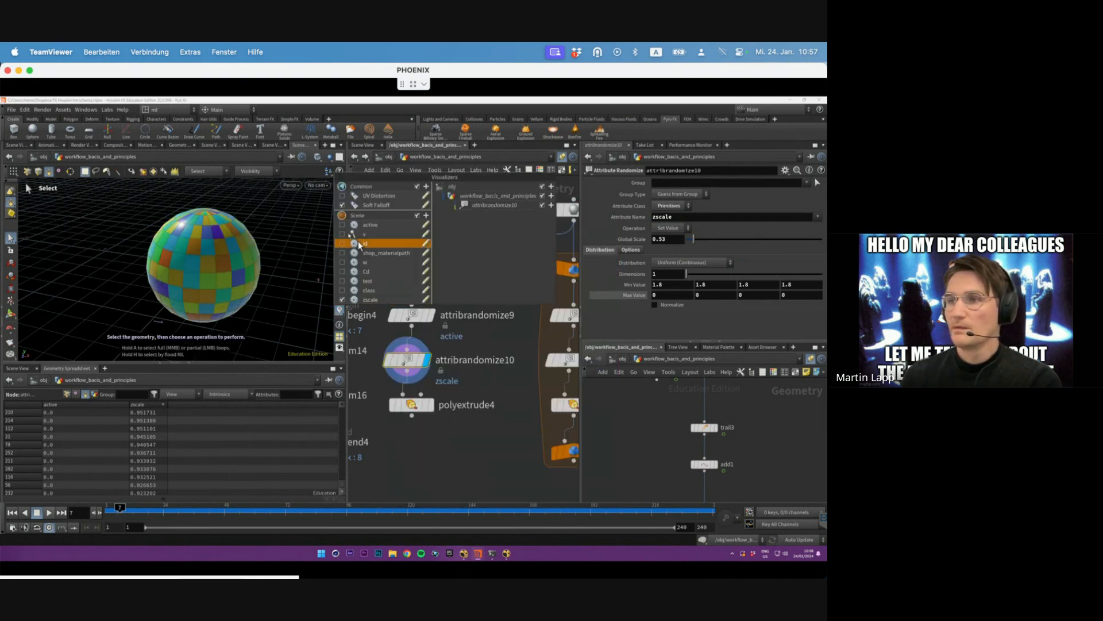
{"action": "left_click", "coordinate": [342, 301]}
{"action": "left_click", "coordinate": [341, 301]}
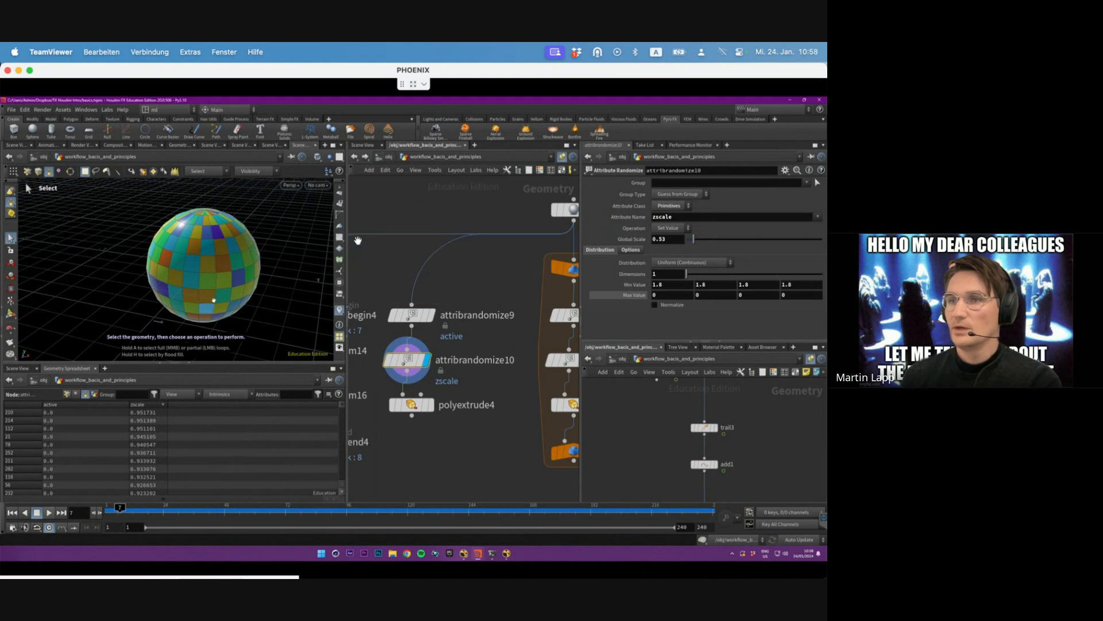
{"action": "left_click_drag", "start_coordinate": [208, 306], "coordinate": [222, 291], "text": "alt"}
- Examine the zscale visualizer's ramp range and color ramp against the colored sphere faces, and close its settings
{"action": "right_click", "coordinate": [341, 310]}
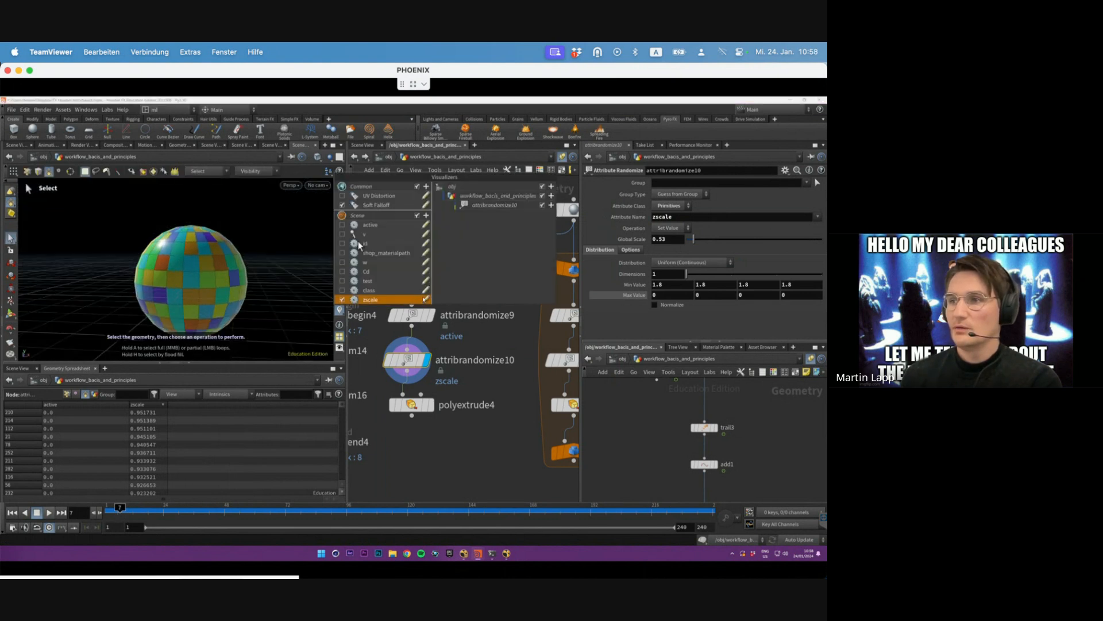
{"action": "left_click", "coordinate": [425, 299]}
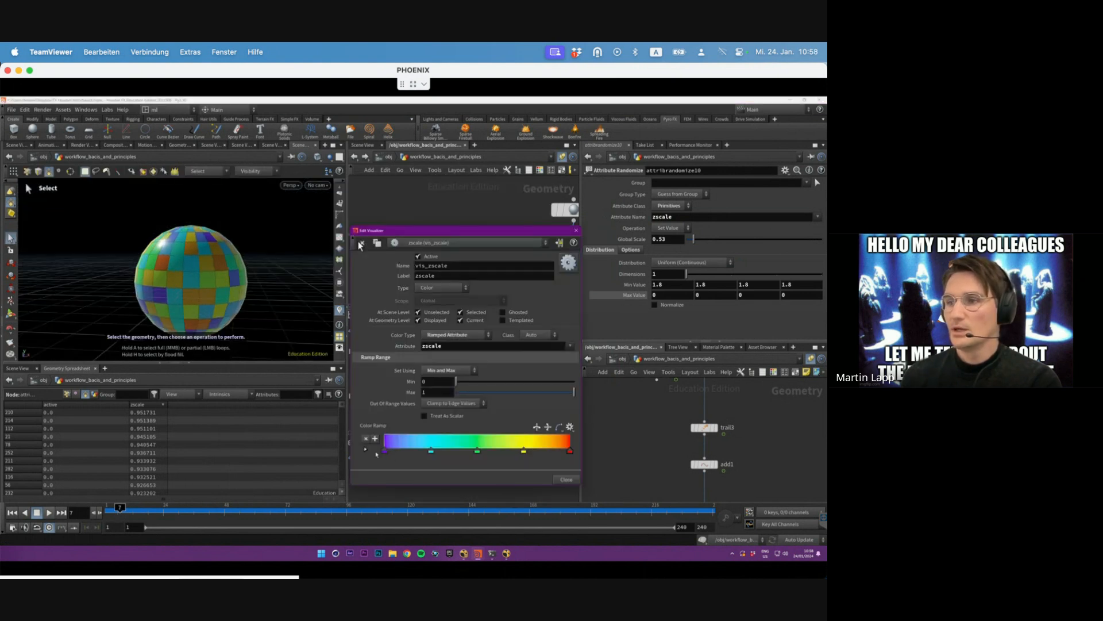
{"action": "left_click_drag", "start_coordinate": [271, 309], "coordinate": [230, 328], "text": "alt"}
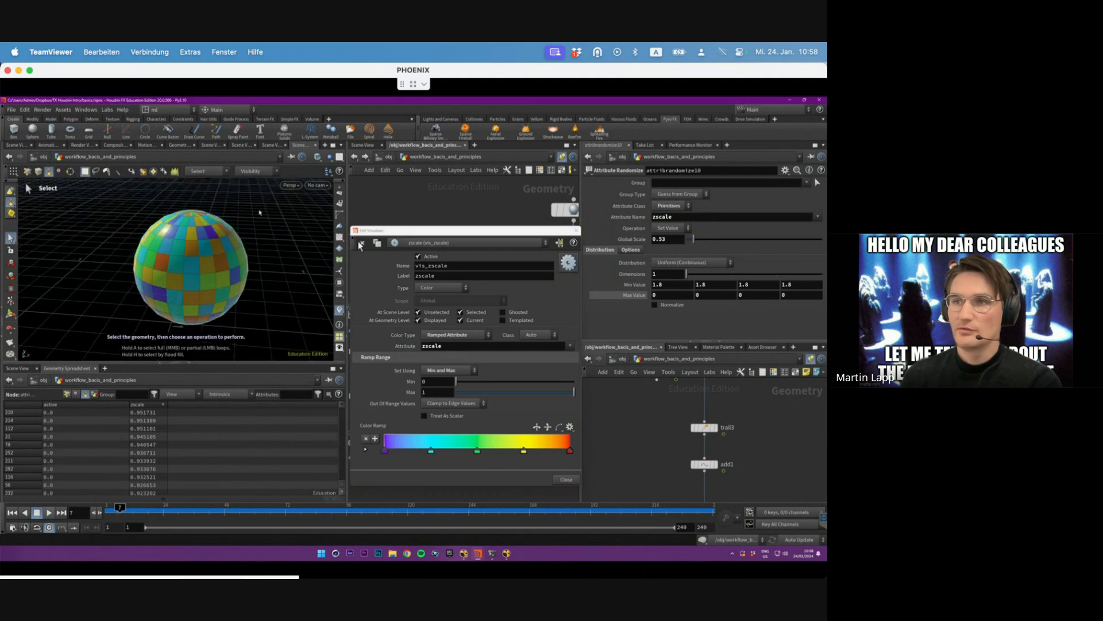
{"action": "left_click_drag", "start_coordinate": [210, 267], "coordinate": [271, 238], "text": "alt"}
{"action": "left_click_drag", "start_coordinate": [169, 281], "coordinate": [127, 298], "text": "alt"}
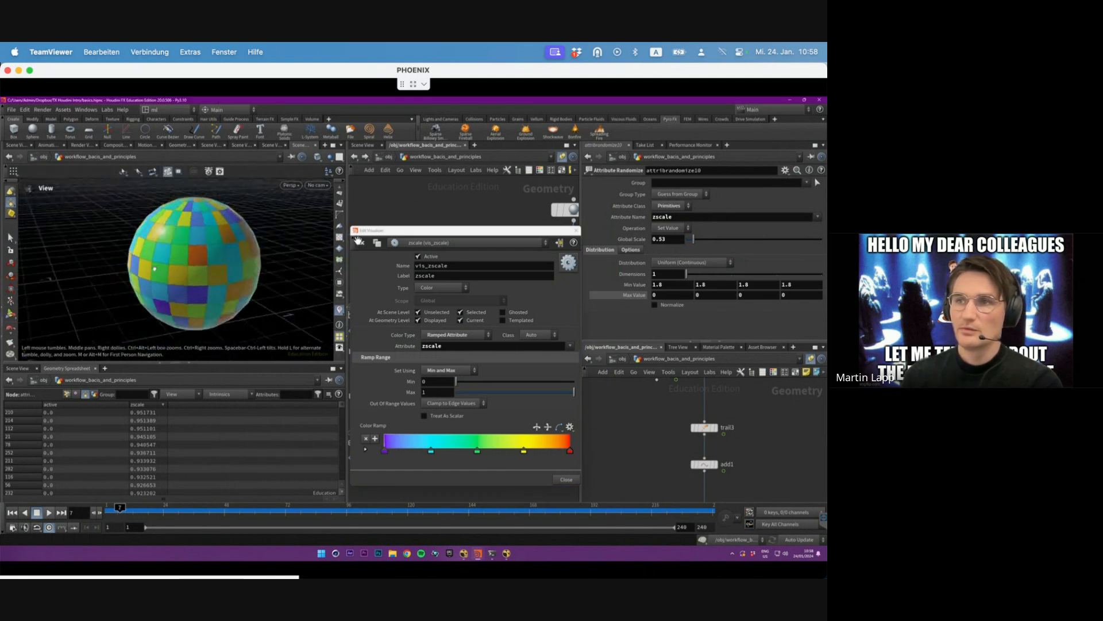
{"action": "left_click", "coordinate": [576, 231]}
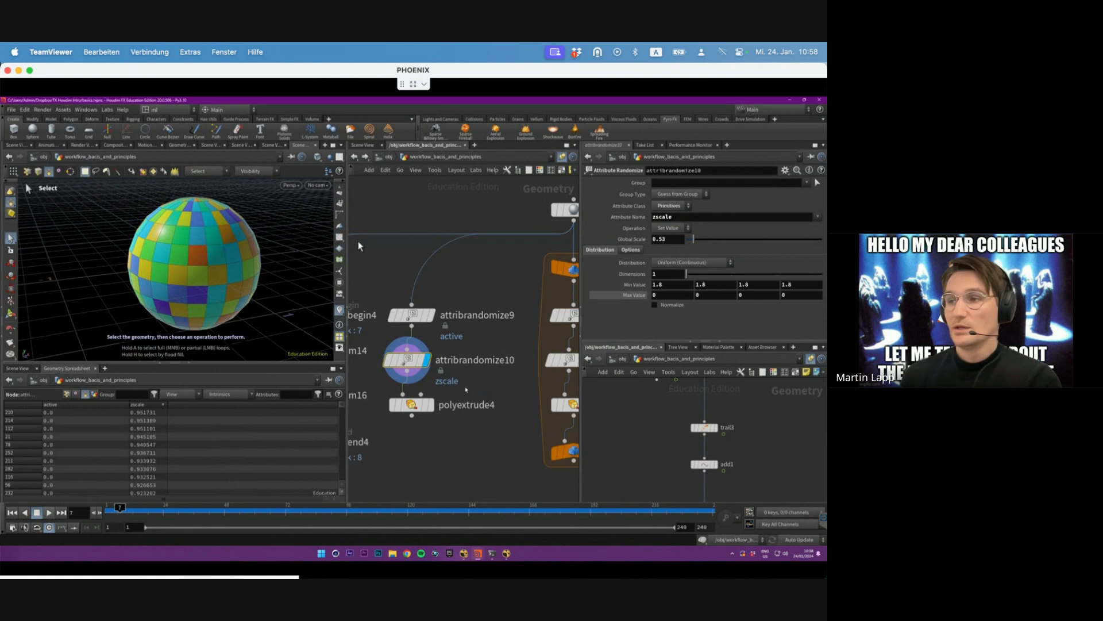
- Select polyextrude4 and display its extruded sphere faces
{"action": "left_click", "coordinate": [411, 405]}
{"action": "left_click", "coordinate": [433, 406]}
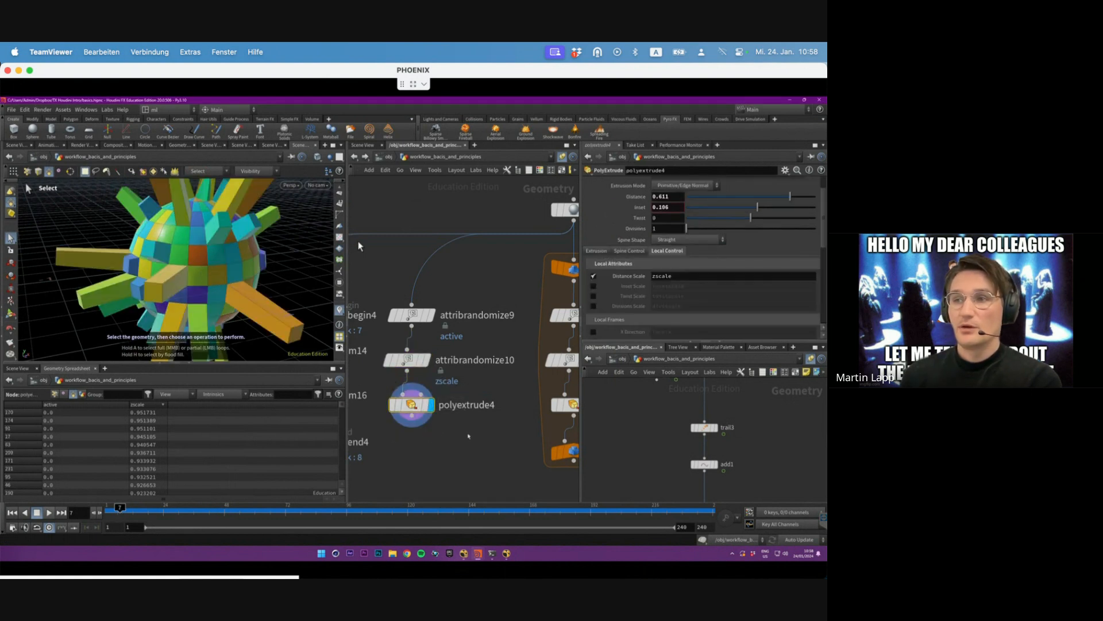
- Turn off the attribute coloring in the viewport and view the extruded sphere from another side
{"action": "scroll", "coordinate": [185, 289], "scroll_direction": "down", "scroll_amount": 3}
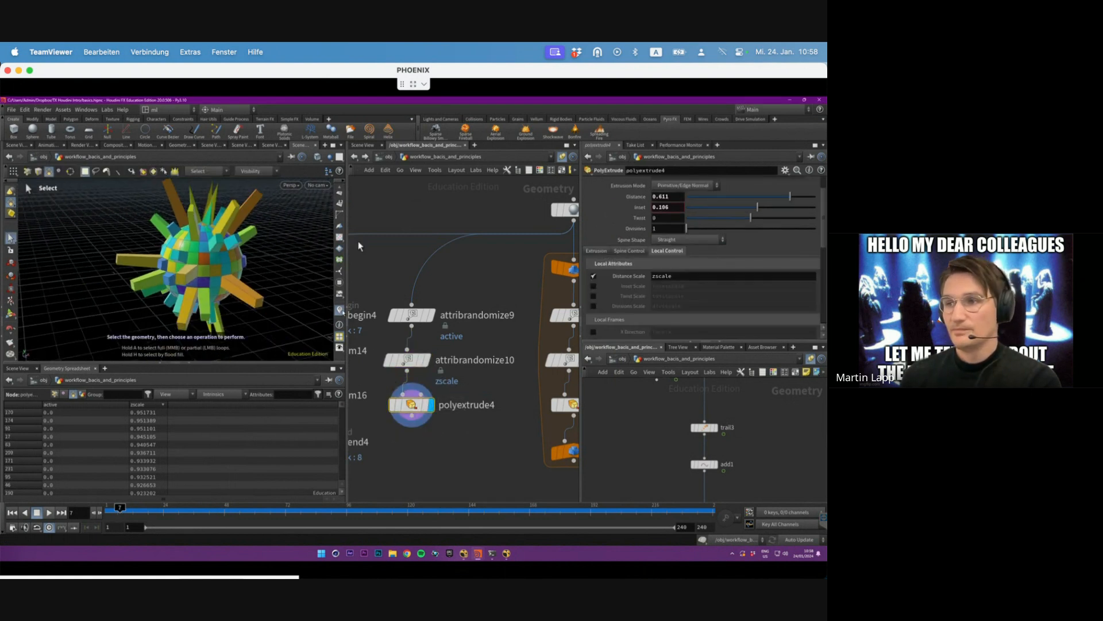
{"action": "left_click", "coordinate": [342, 311]}
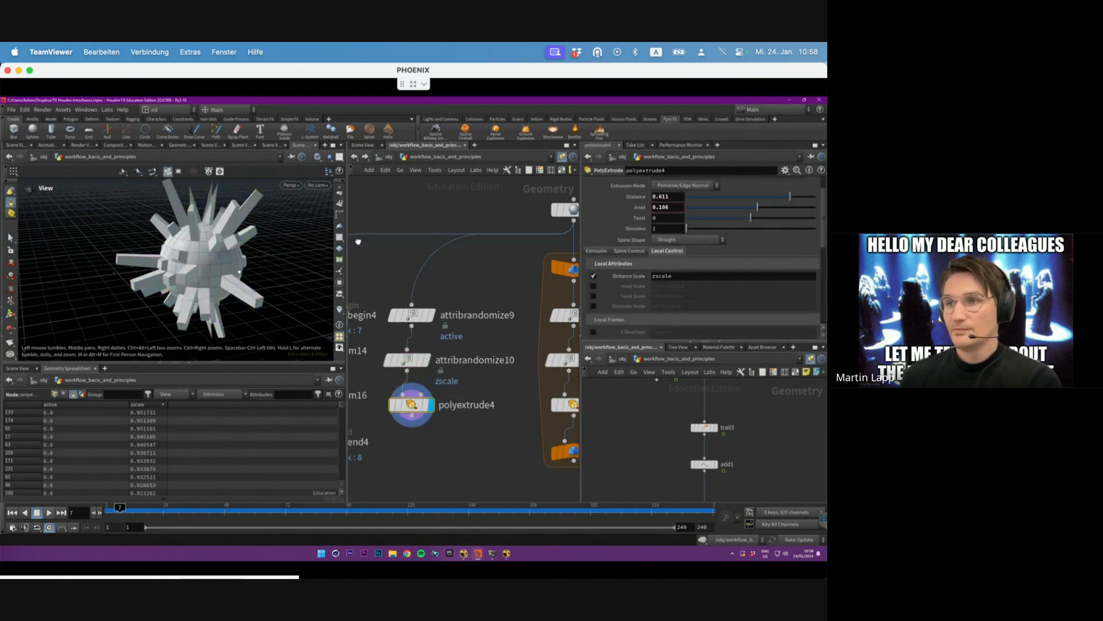
{"action": "left_click_drag", "start_coordinate": [253, 271], "coordinate": [201, 279], "text": "alt"}
{"action": "scroll", "coordinate": [463, 415], "scroll_direction": "up", "scroll_amount": 2}
{"action": "mouse_move", "coordinate": [395, 400]}
{"action": "left_click_drag", "start_coordinate": [395, 401], "coordinate": [396, 413]}
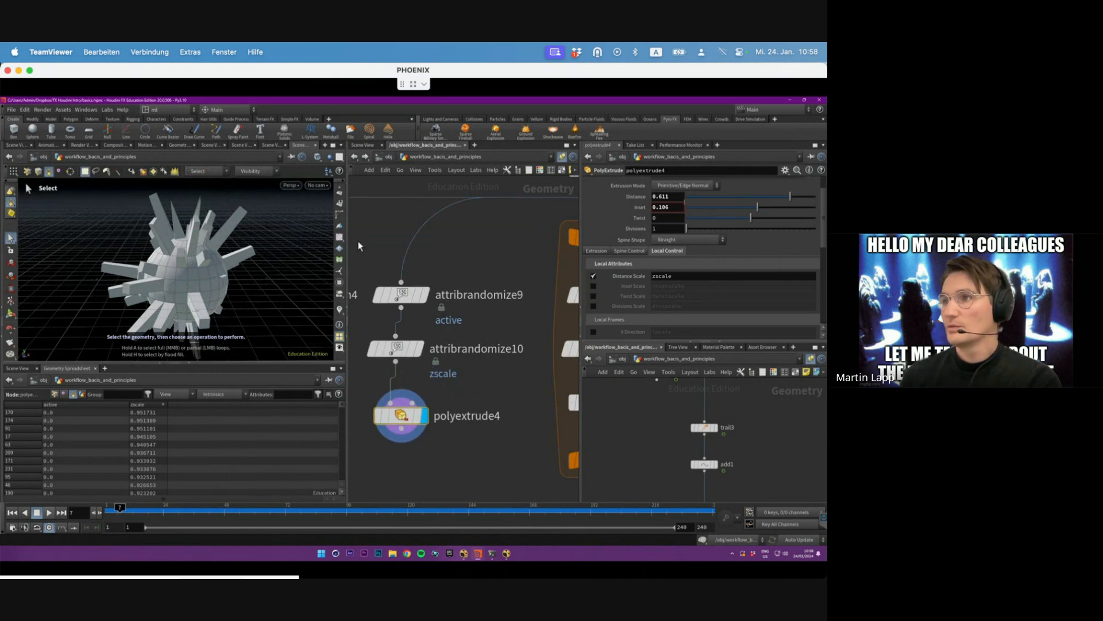
{"action": "mouse_move", "coordinate": [789, 197]}
{"action": "left_mouse_down"}
{"action": "mouse_move", "coordinate": [772, 205]}
{"action": "mouse_move", "coordinate": [804, 212]}
{"action": "left_mouse_up"}
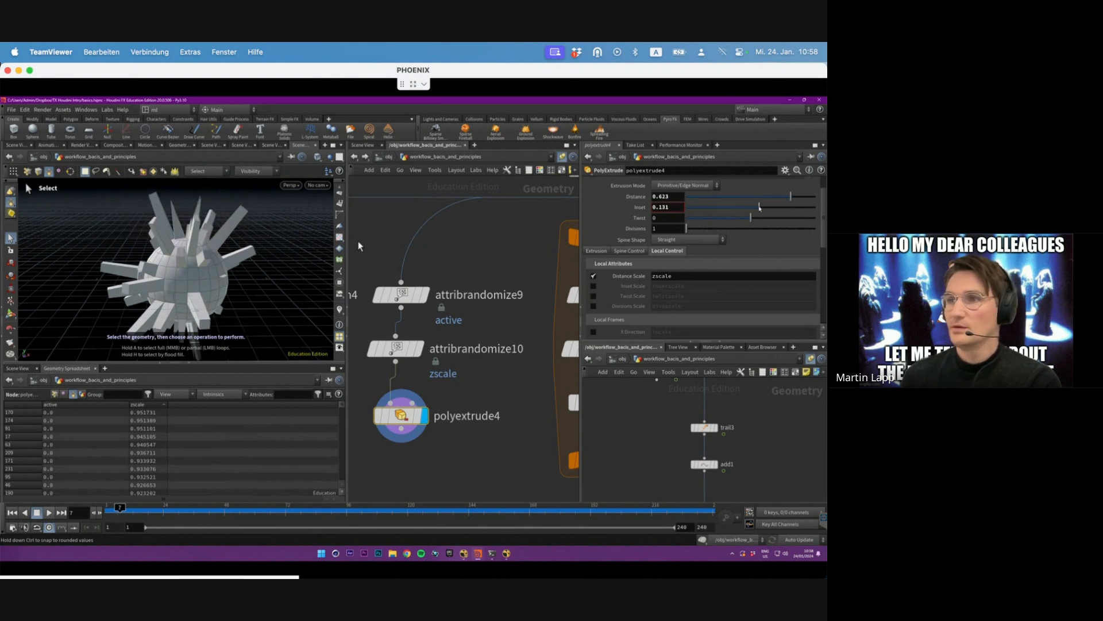
{"action": "scroll", "coordinate": [764, 208], "scroll_direction": "up", "scroll_amount": 2}
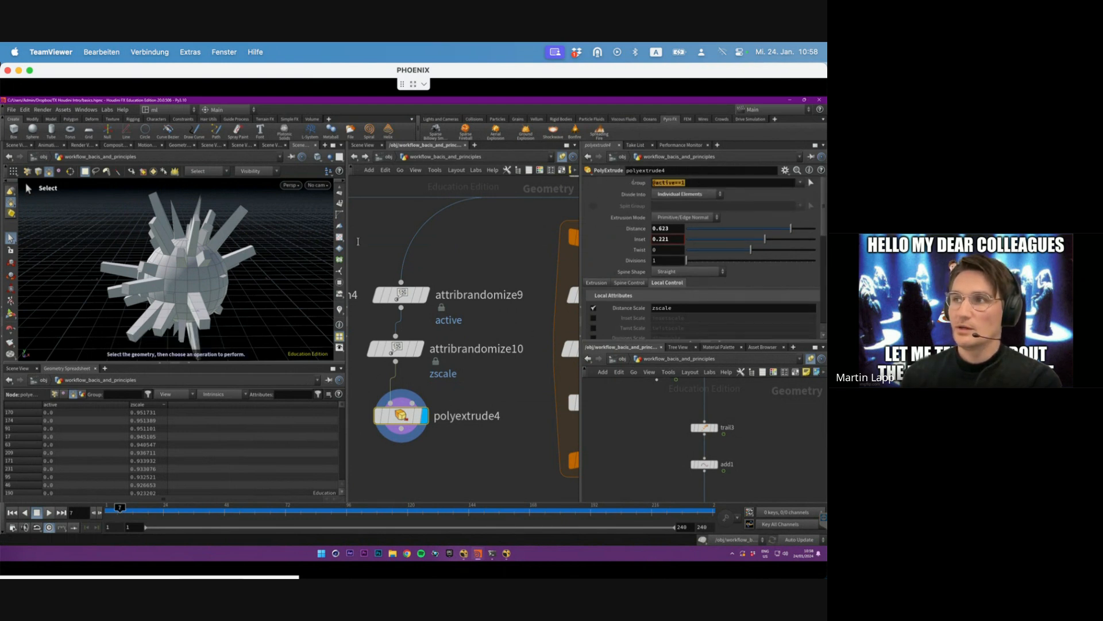
{"action": "left_click_drag", "start_coordinate": [698, 182], "coordinate": [676, 183]}
{"action": "left_click", "coordinate": [699, 183]}
{"action": "left_click", "coordinate": [679, 183]}
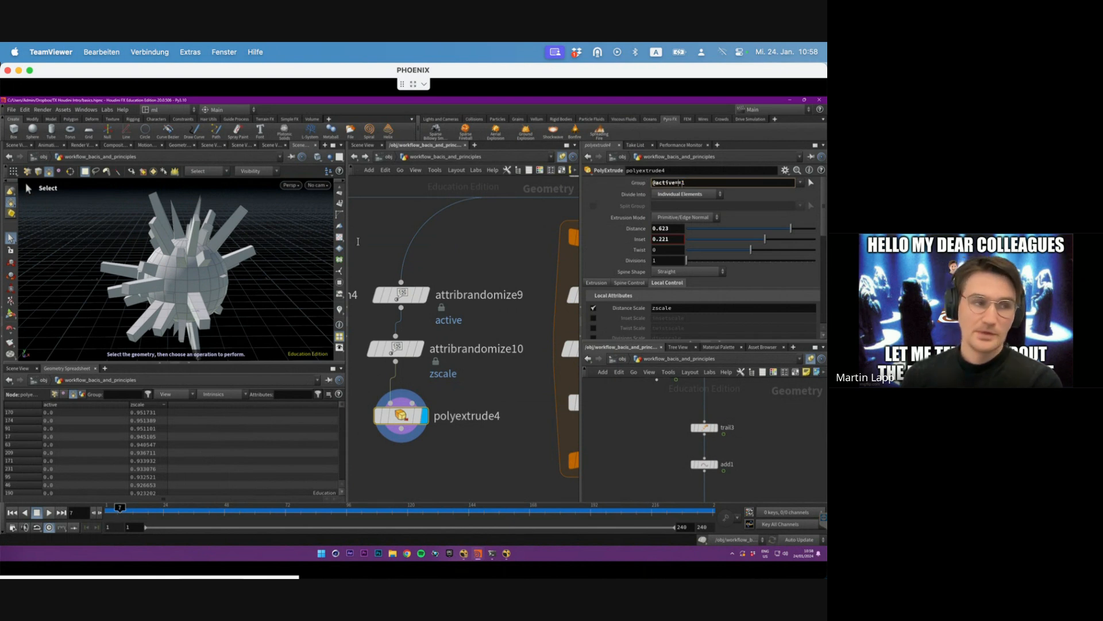
- Color the sphere by the active attribute instead of zscale on attribrandomize9, and display polyextrude4 again
{"action": "left_click", "coordinate": [425, 295]}
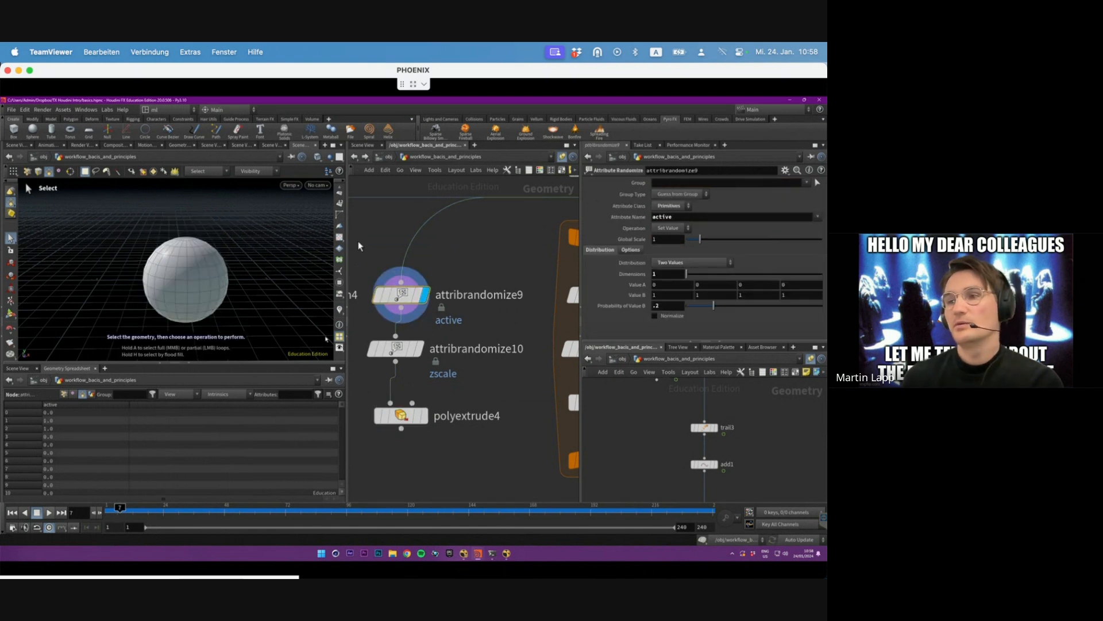
{"action": "left_click", "coordinate": [339, 310]}
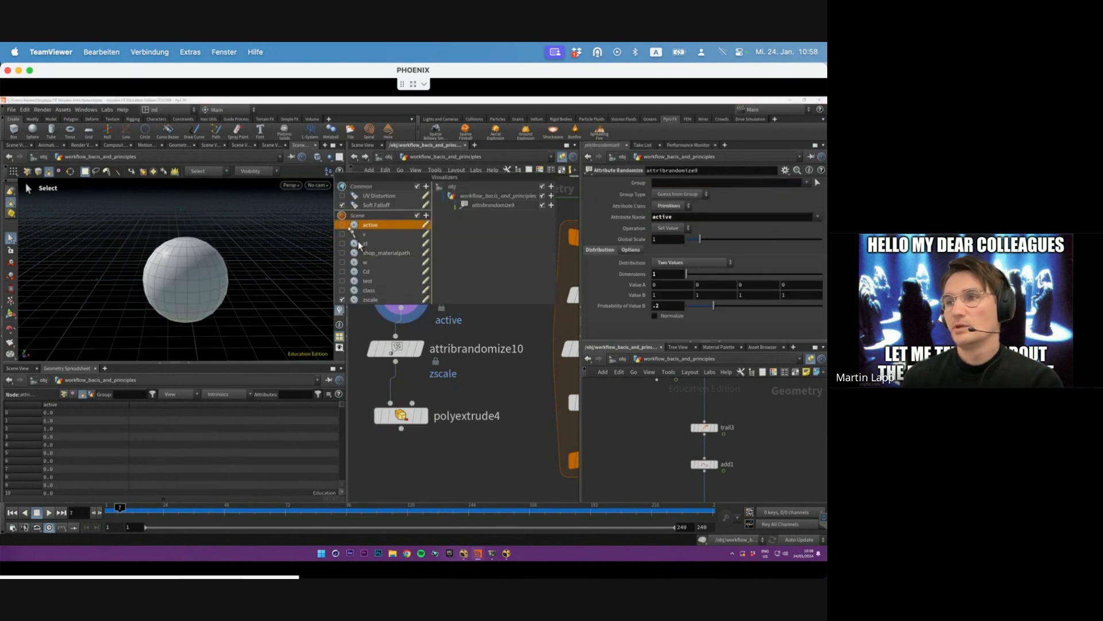
{"action": "left_click", "coordinate": [342, 225]}
{"action": "left_click", "coordinate": [342, 299]}
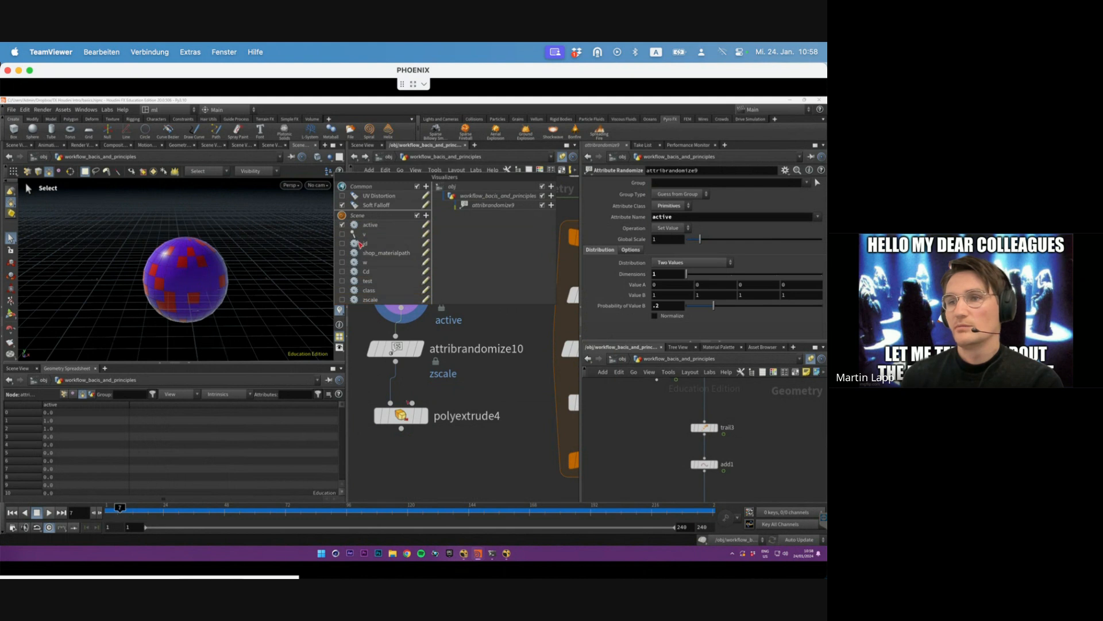
{"action": "left_click", "coordinate": [426, 416]}
{"action": "left_click", "coordinate": [425, 416]}
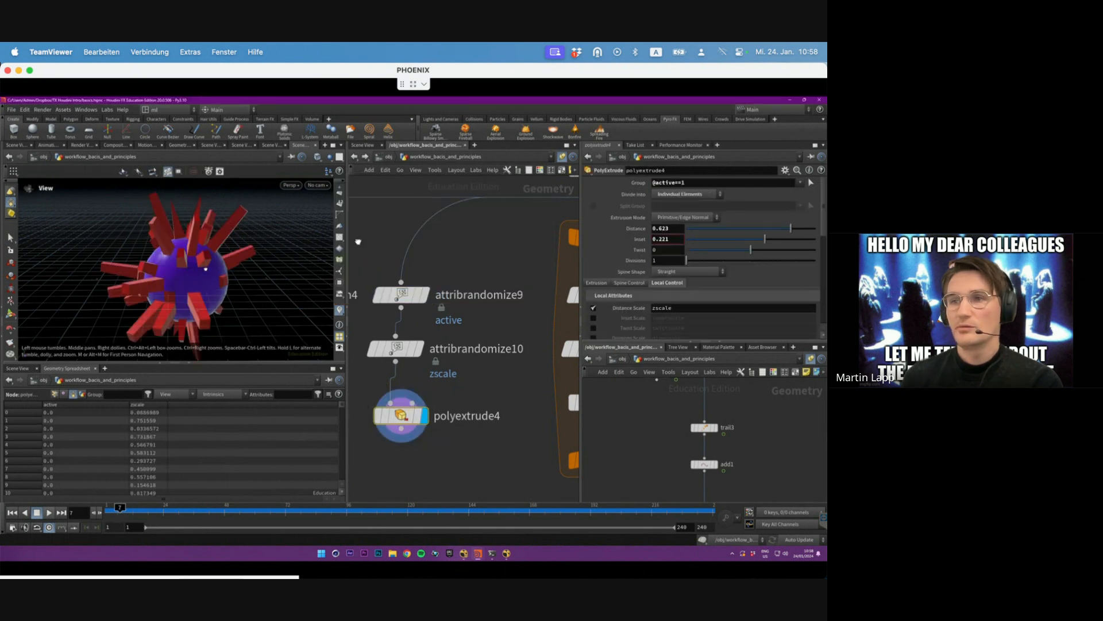
{"action": "left_click_drag", "start_coordinate": [227, 270], "coordinate": [248, 283], "text": "alt"}
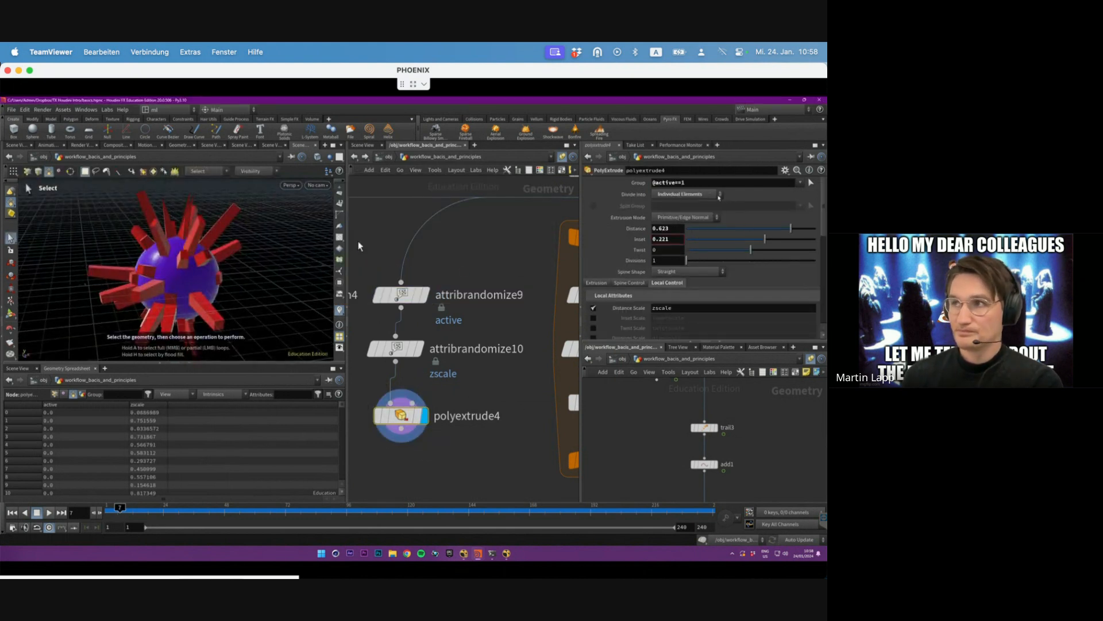
{"action": "left_click_drag", "start_coordinate": [698, 183], "coordinate": [652, 183]}
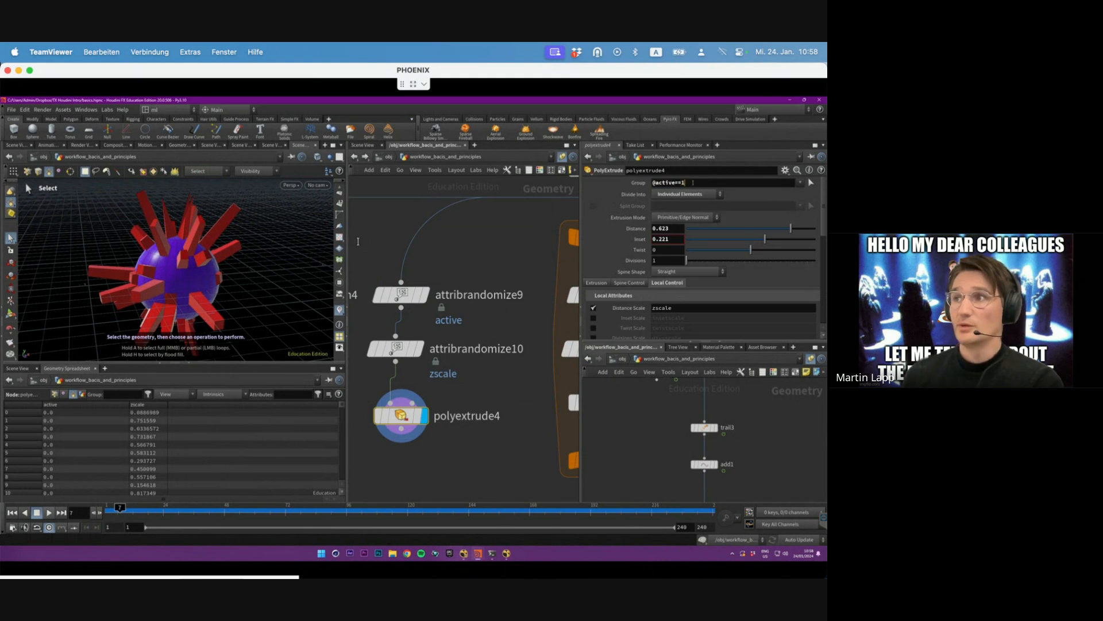
{"action": "left_click", "coordinate": [687, 184]}
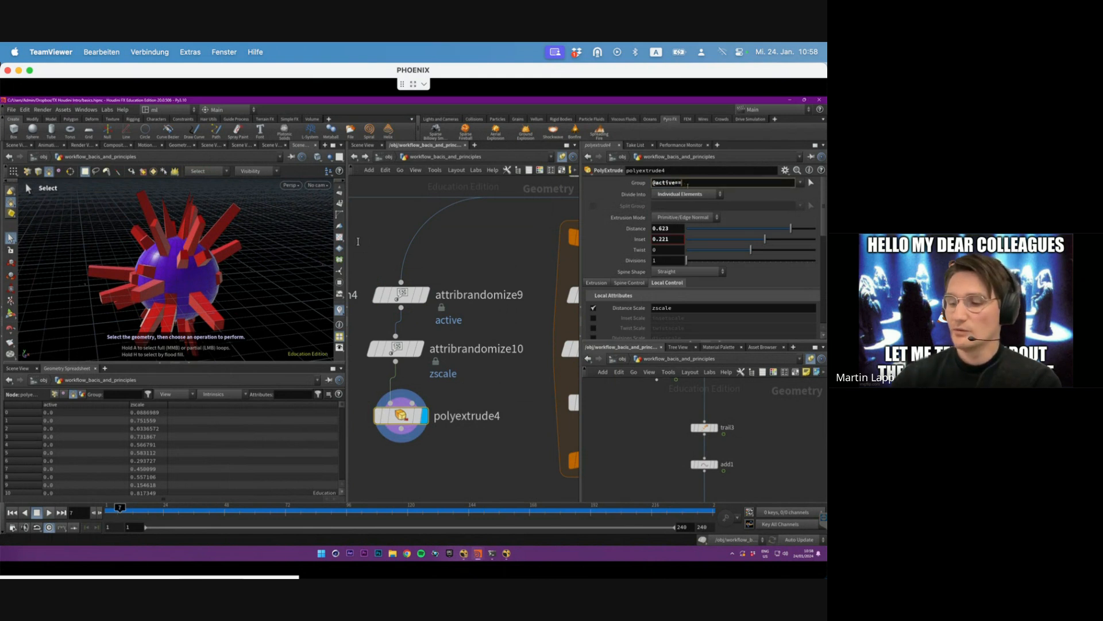
{"action": "key", "text": "BackSpace"}
{"action": "type", "text": "0"}
{"action": "key", "text": "Return"}
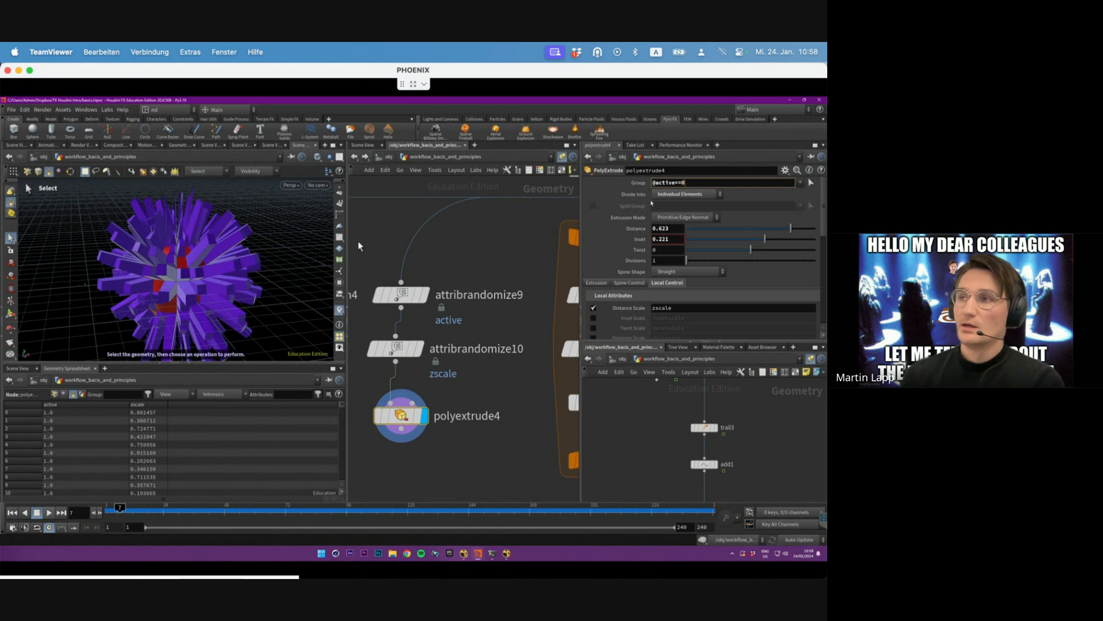
{"action": "left_click_drag", "start_coordinate": [218, 246], "coordinate": [247, 180], "text": "alt"}
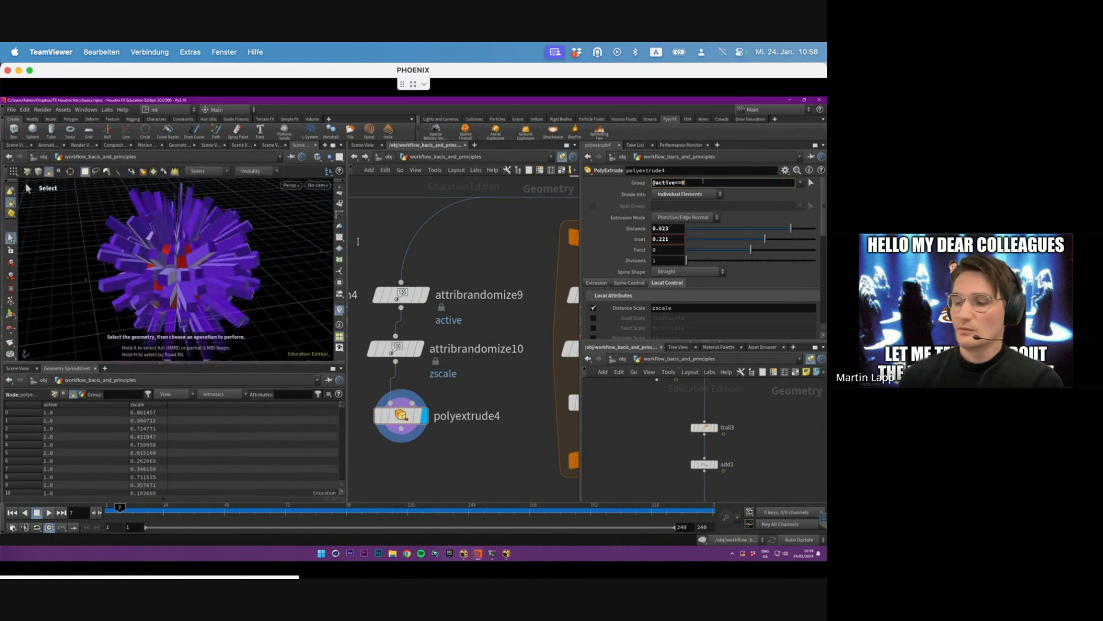
{"action": "key", "text": "BackSpace"}
{"action": "type", "text": "1"}
{"action": "key", "text": "Return"}
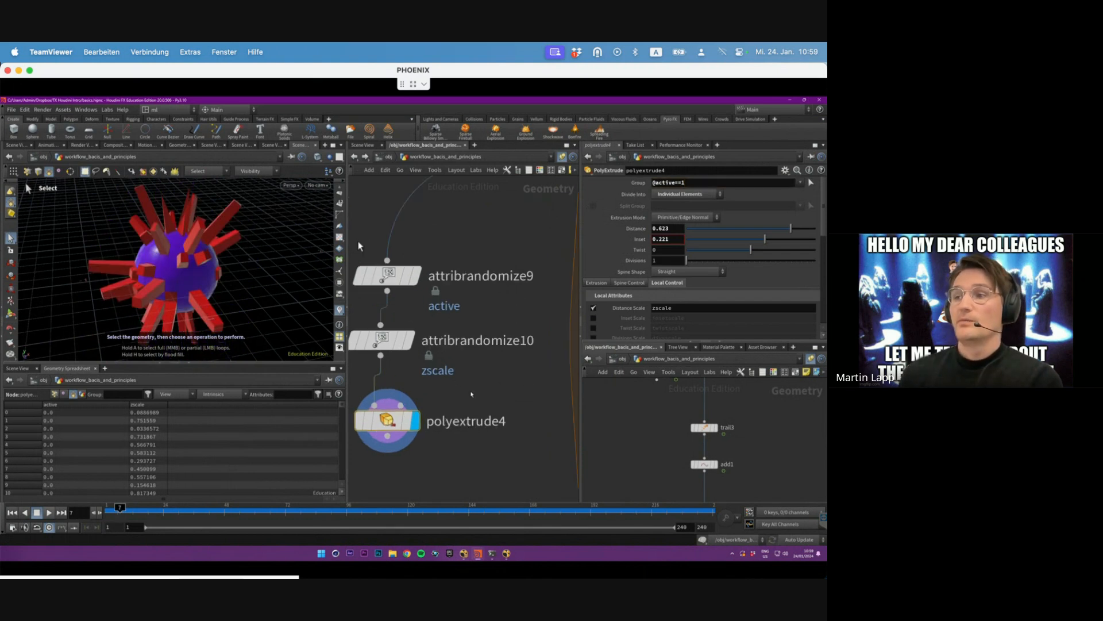
- Try a distance of about 0.789 on polyextrude4, and toggle its zscale distance scale off and back on
{"action": "left_click", "coordinate": [395, 348]}
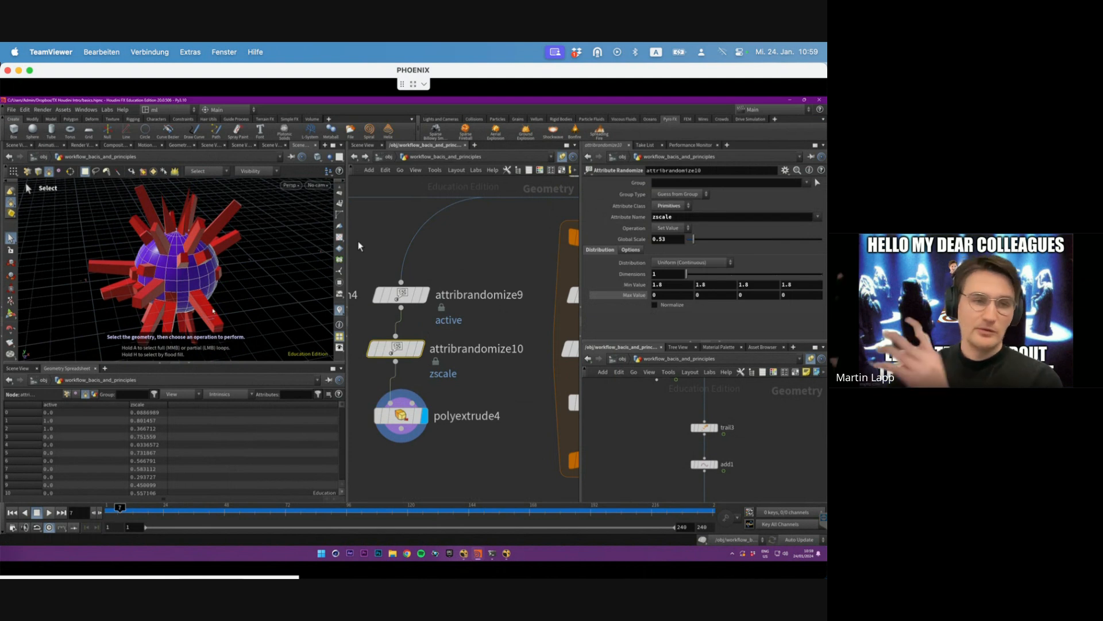
{"action": "left_click", "coordinate": [400, 415]}
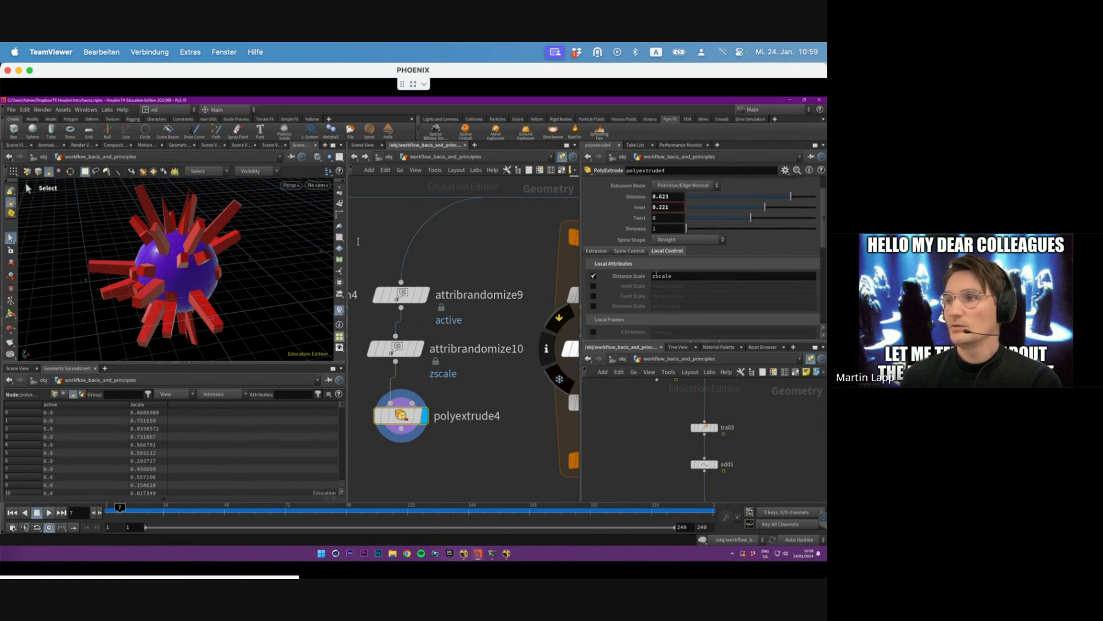
{"action": "scroll", "coordinate": [718, 236], "scroll_direction": "up", "scroll_amount": 2}
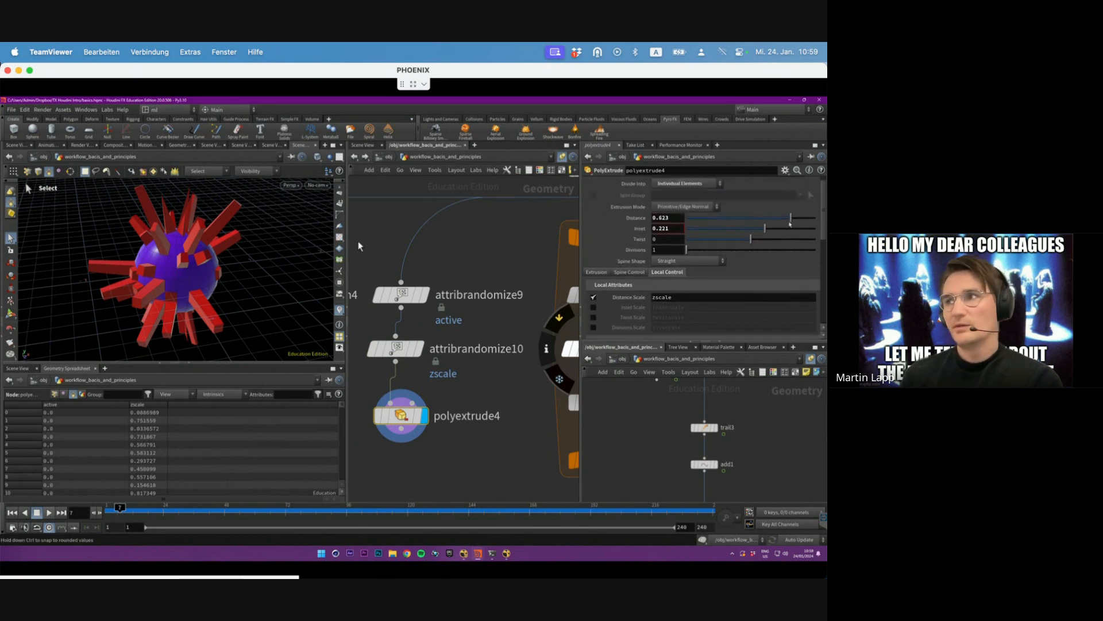
{"action": "mouse_move", "coordinate": [790, 223]}
{"action": "left_mouse_down"}
{"action": "mouse_move", "coordinate": [799, 223]}
{"action": "mouse_move", "coordinate": [747, 227]}
{"action": "mouse_move", "coordinate": [802, 228]}
{"action": "left_mouse_up"}
{"action": "left_click", "coordinate": [593, 297]}
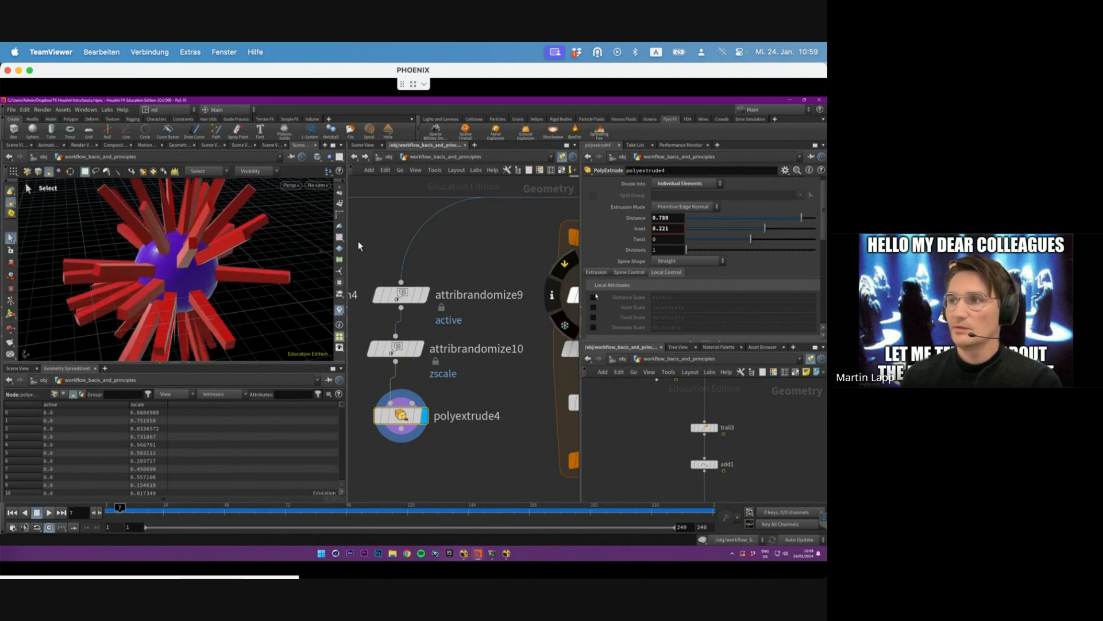
{"action": "left_click", "coordinate": [594, 297]}
- Set polyextrude4's distance to 0 for comparison, and set it to 1
{"action": "double_click", "coordinate": [667, 217]}
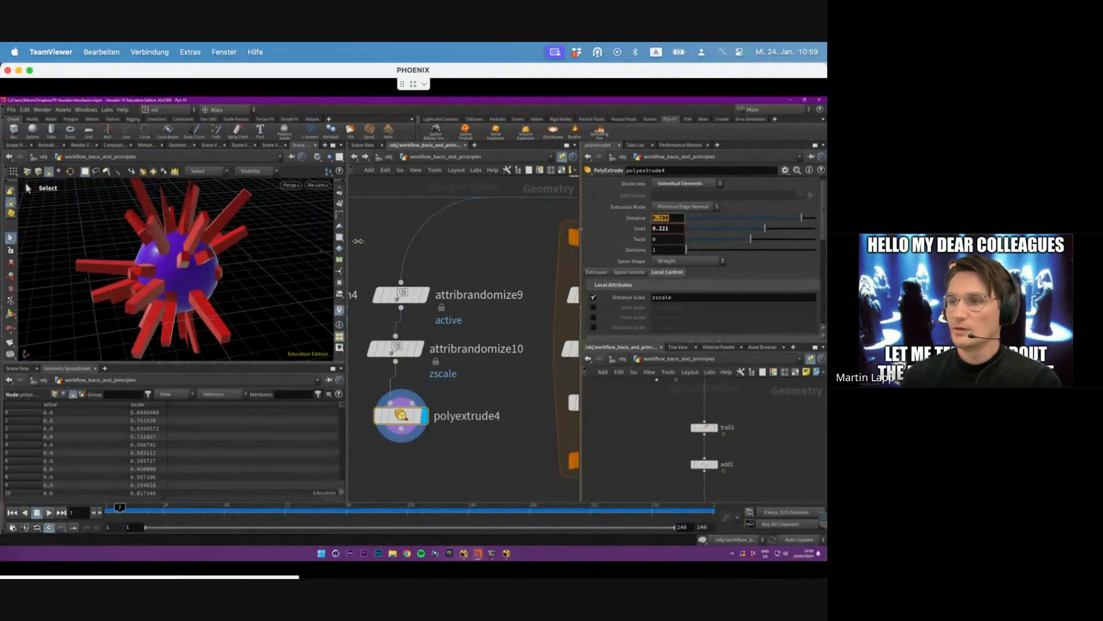
{"action": "type", "text": "0"}
{"action": "key", "text": "Return"}
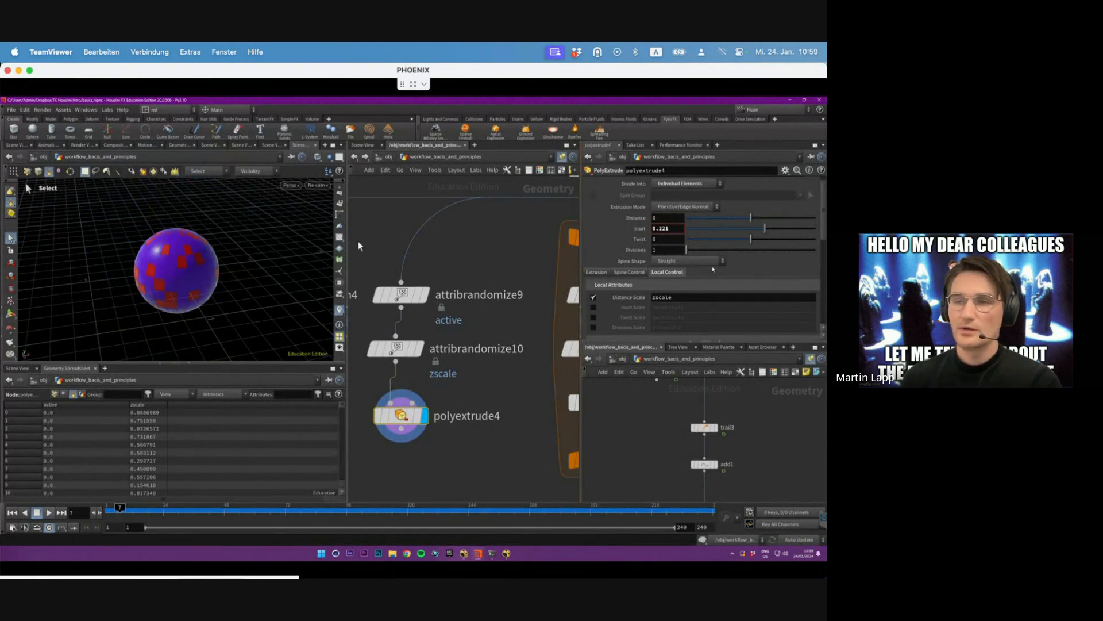
{"action": "double_click", "coordinate": [664, 218]}
{"action": "type", "text": "1"}
{"action": "key", "text": "Return"}
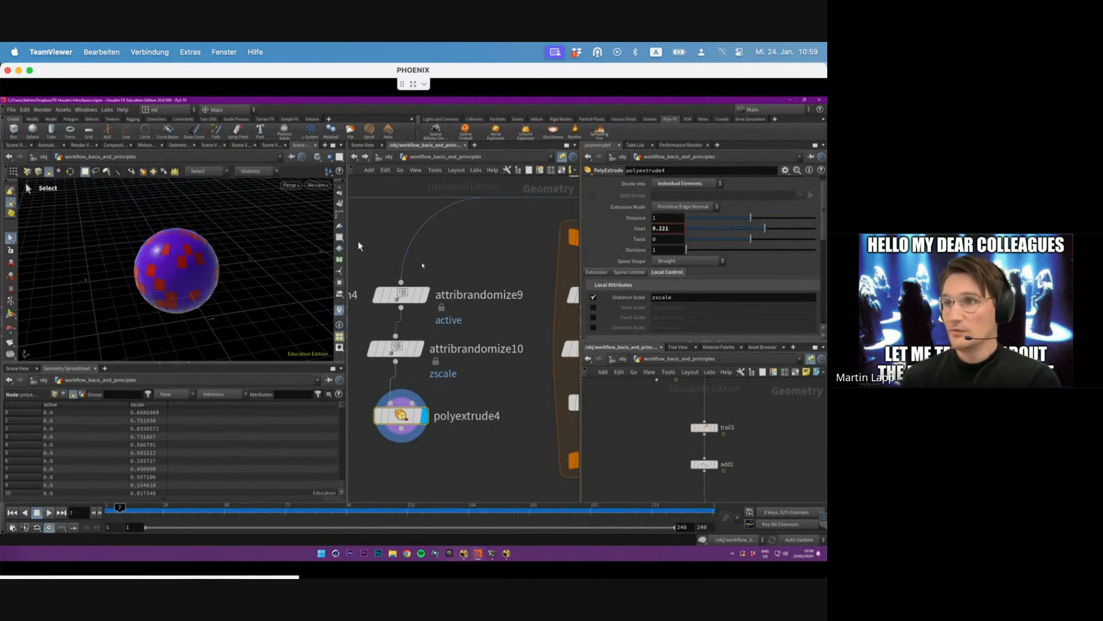
{"action": "mouse_move", "coordinate": [217, 249]}
{"action": "left_mouse_down", "text": "alt"}
{"action": "mouse_move", "coordinate": [214, 234]}
{"action": "mouse_move", "coordinate": [239, 227]}
{"action": "mouse_move", "coordinate": [211, 237]}
{"action": "left_mouse_up", "text": "alt"}
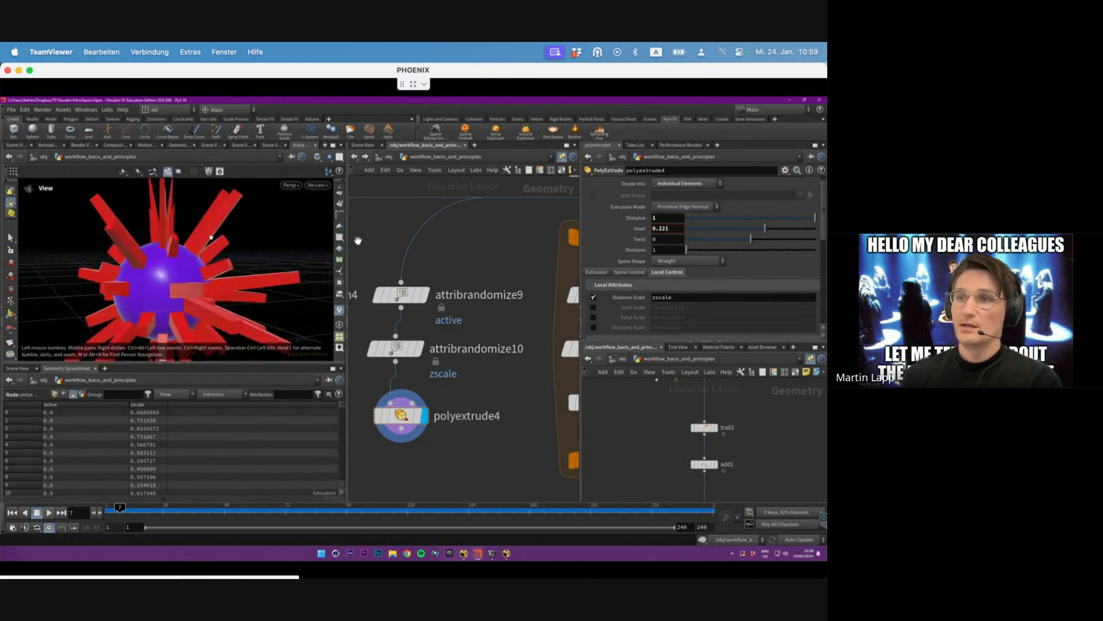
{"action": "key", "text": "s"}
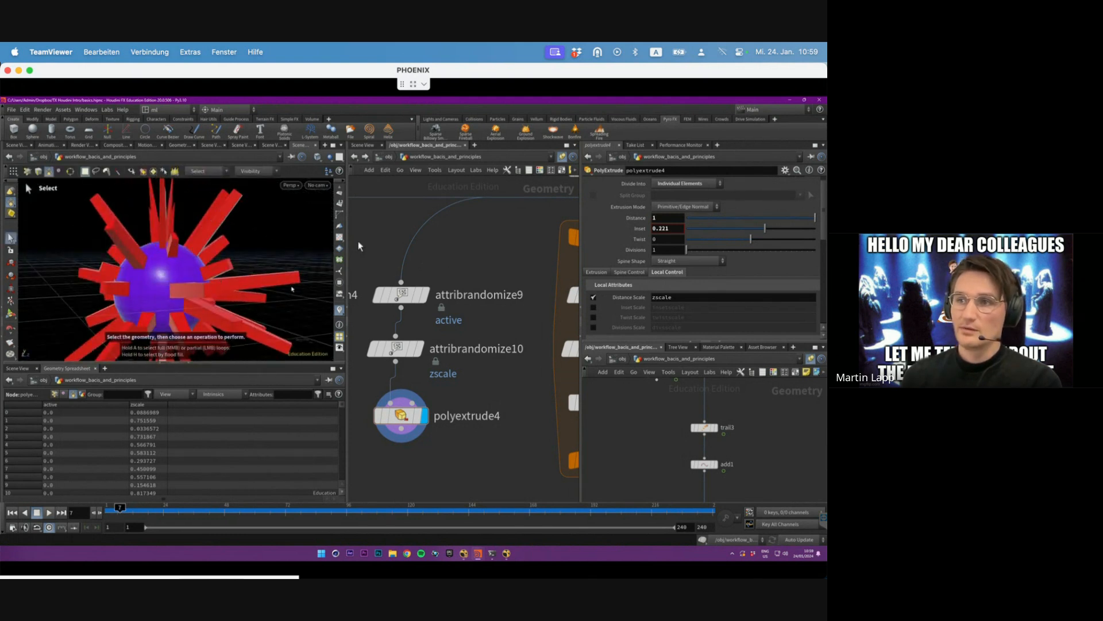
- Sort the primitives by zscale in descending order and compare the values with the lengths of the extrusions
{"action": "left_click", "coordinate": [147, 405]}
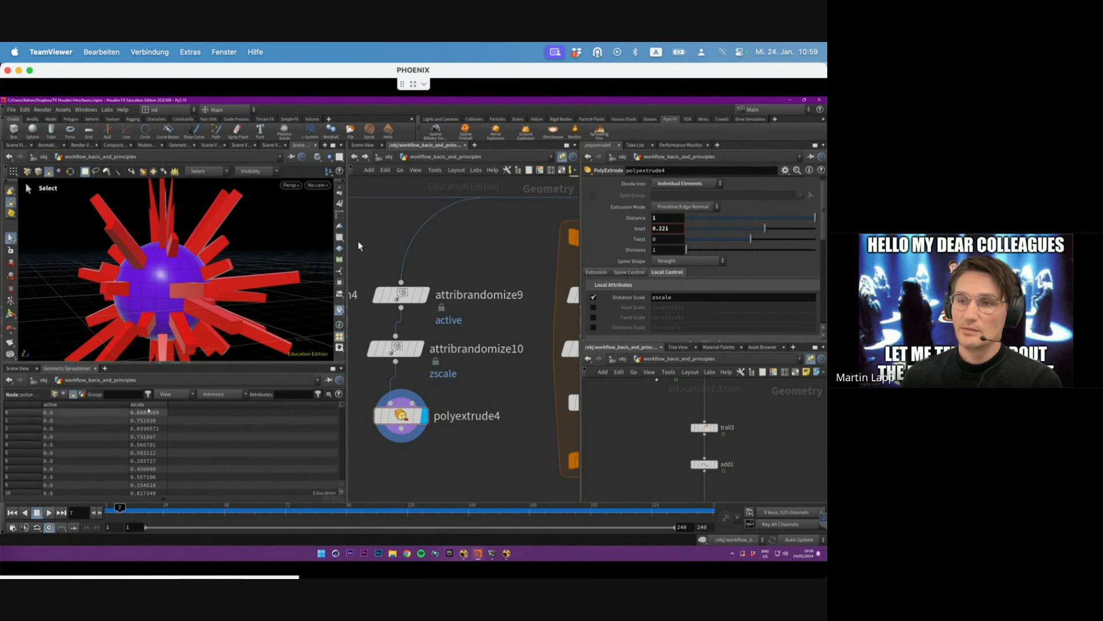
{"action": "left_click", "coordinate": [147, 405]}
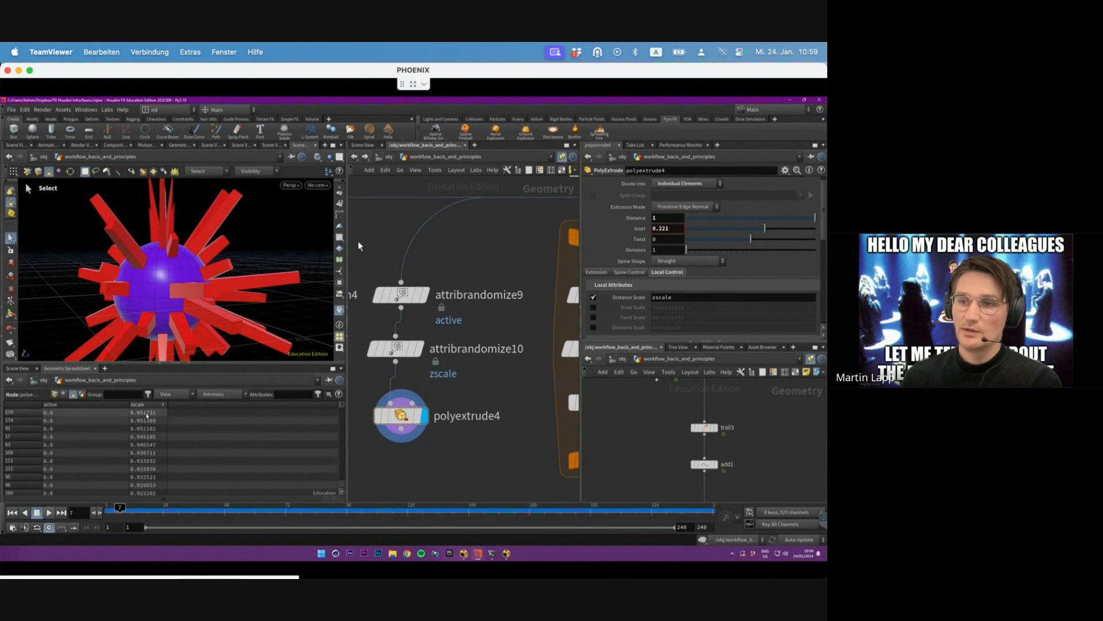
{"action": "left_click_drag", "start_coordinate": [195, 242], "coordinate": [212, 263], "text": "alt"}
{"action": "scroll", "coordinate": [215, 259], "scroll_direction": "down", "scroll_amount": 3}
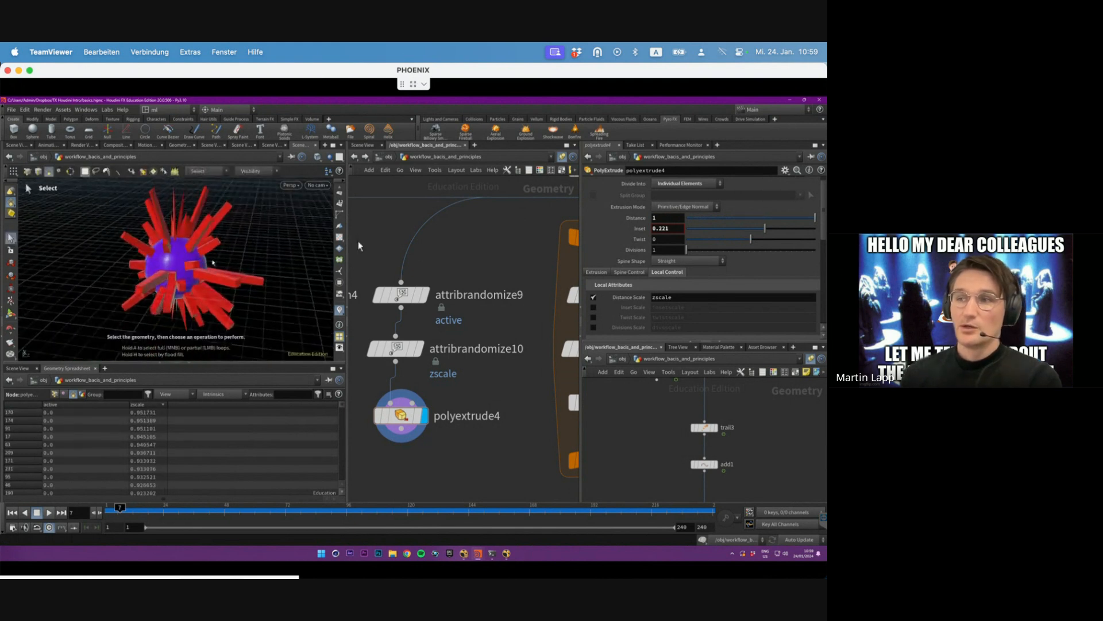
- Select and display repeat_end1 at the end of the feedback loop, and go to frame 1
{"action": "scroll", "coordinate": [464, 379], "scroll_direction": "up", "scroll_amount": 1}
{"action": "scroll", "coordinate": [462, 384], "scroll_direction": "down", "scroll_amount": 5}
{"action": "left_click_drag", "start_coordinate": [467, 431], "coordinate": [440, 326]}
{"action": "left_click_drag", "start_coordinate": [428, 387], "coordinate": [427, 384]}
{"action": "middle_click_drag", "start_coordinate": [483, 444], "coordinate": [449, 449]}
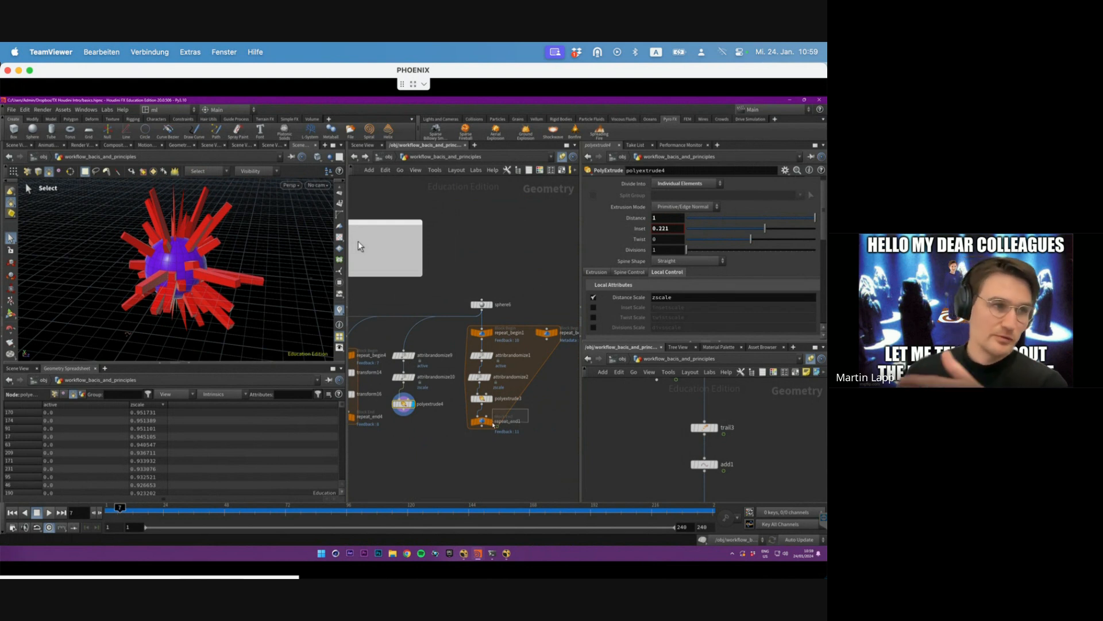
{"action": "left_click", "coordinate": [492, 424]}
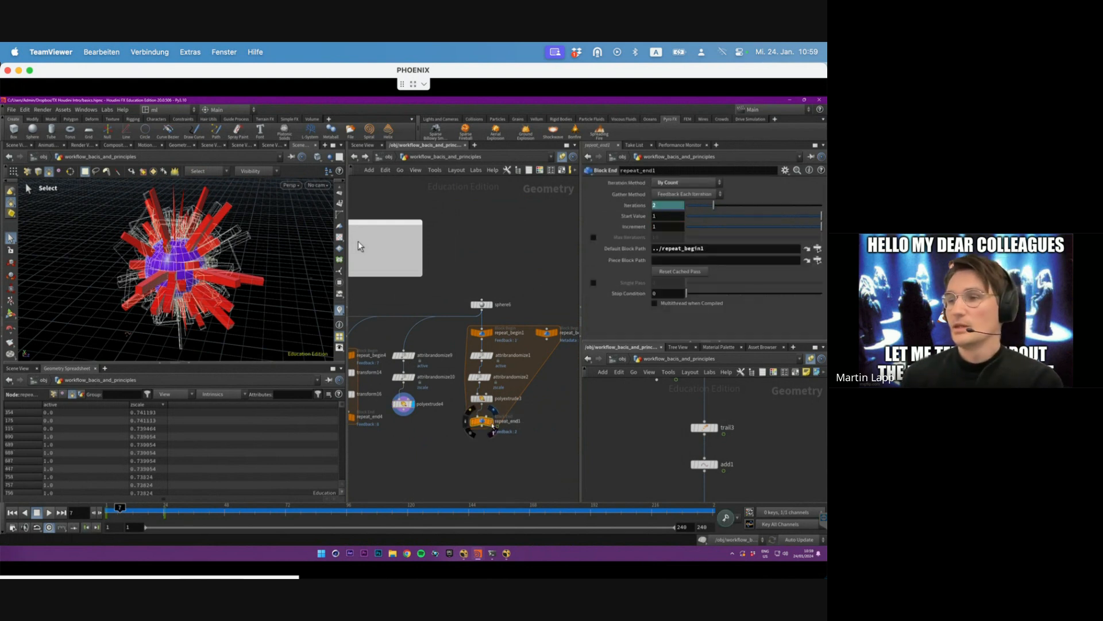
{"action": "left_click", "coordinate": [493, 411]}
{"action": "left_click", "coordinate": [108, 511]}
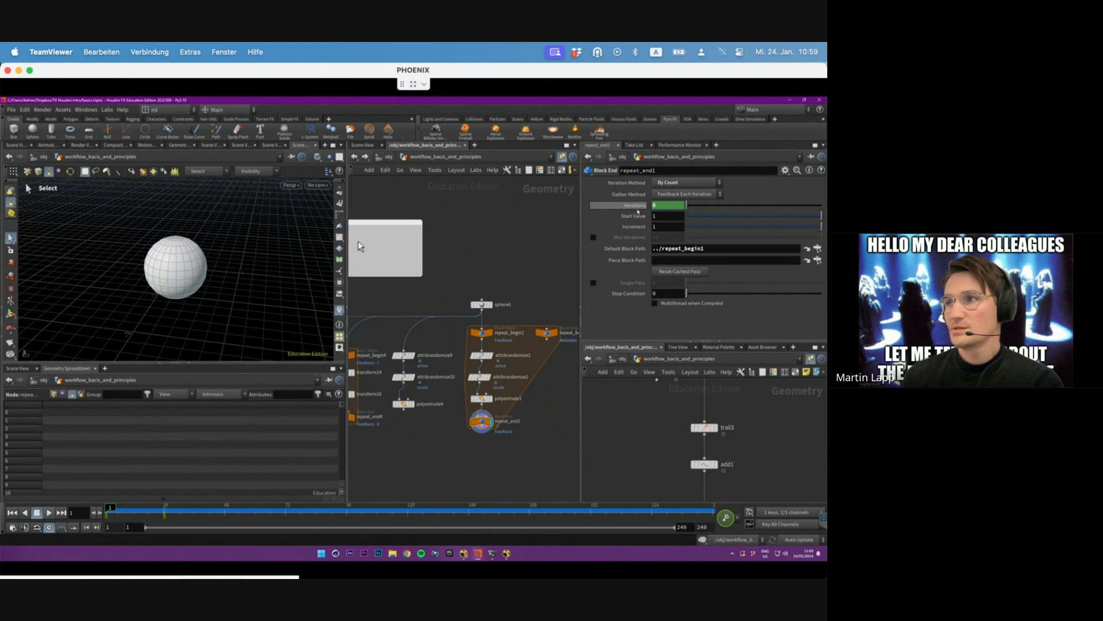
- Delete the animation channel on repeat_end1's iterations and drive the iterations with the expression $F-1
{"action": "right_click", "coordinate": [635, 205]}
{"action": "left_click", "coordinate": [667, 323]}
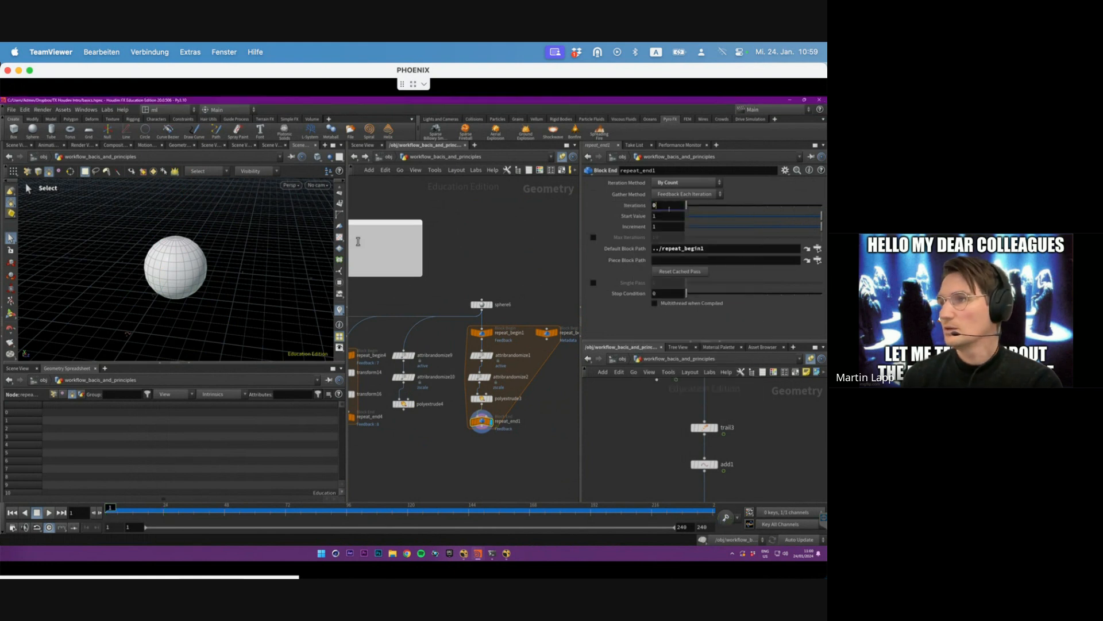
{"action": "type", "text": "$F"}
{"action": "key", "text": "Return"}
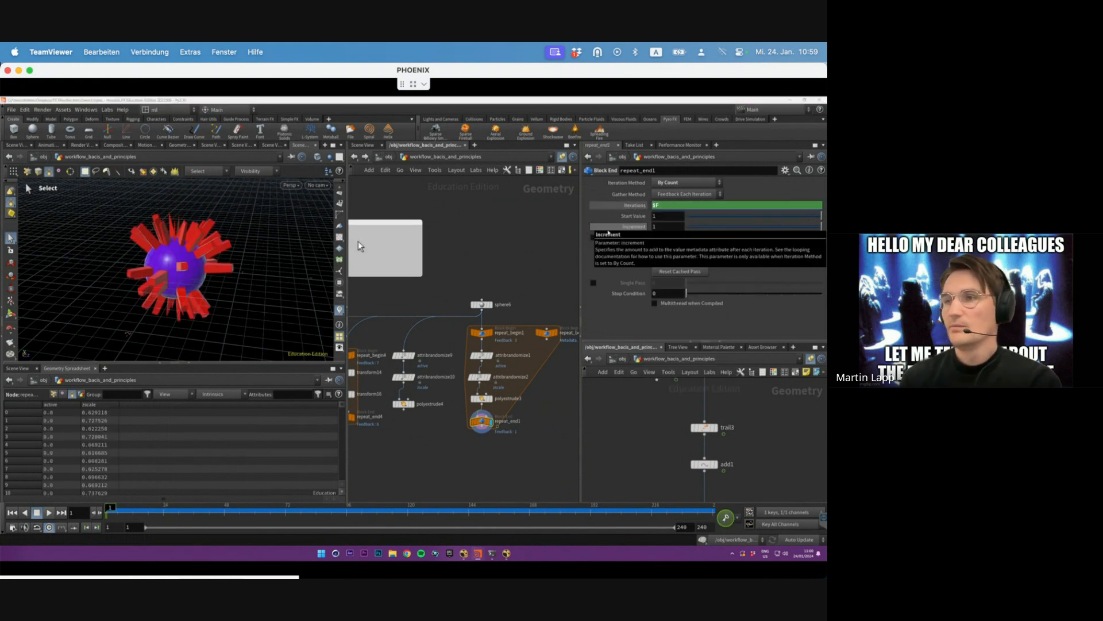
{"action": "left_click", "coordinate": [666, 206]}
{"action": "type", "text": "-1"}
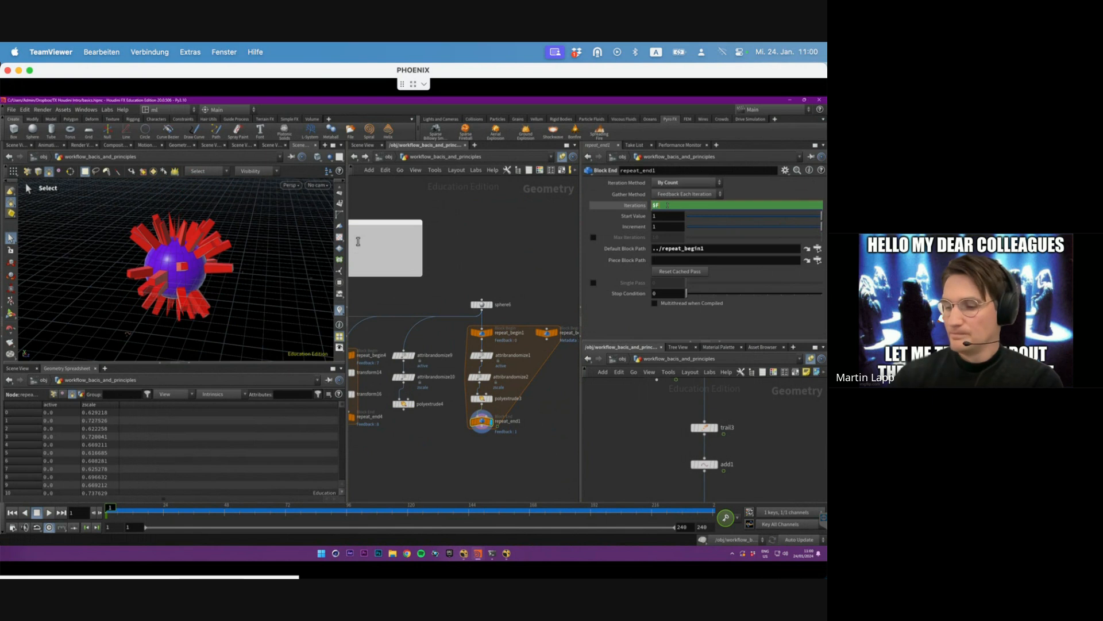
{"action": "key", "text": "Return"}
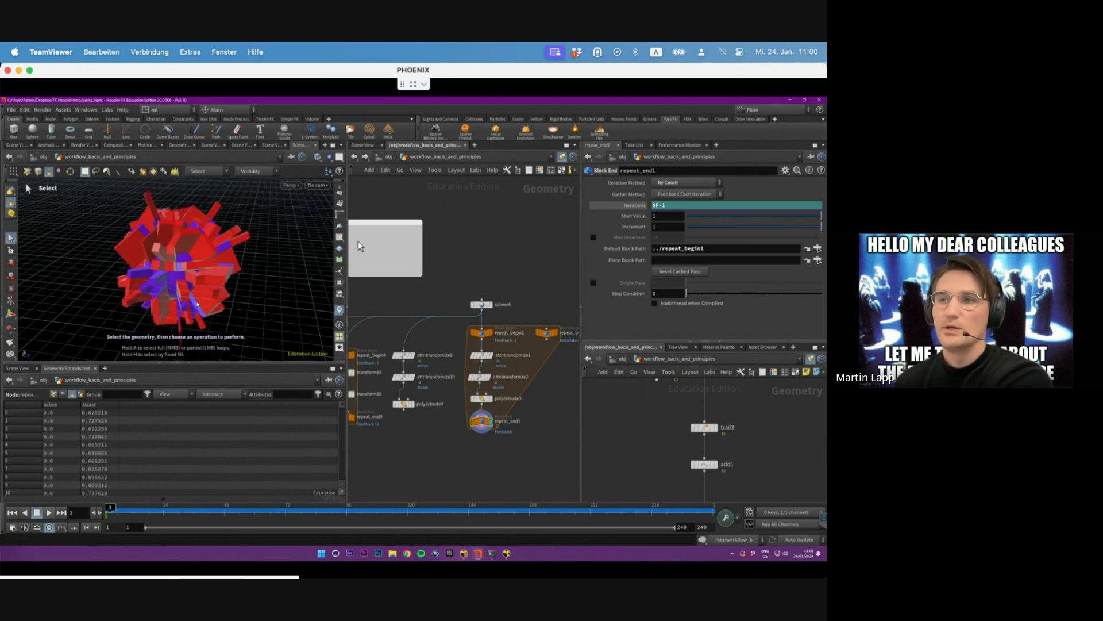
- Play the growth of the feedback loop, and turn off the red and blue attribute visualization in the viewport
{"action": "key", "text": "Escape"}
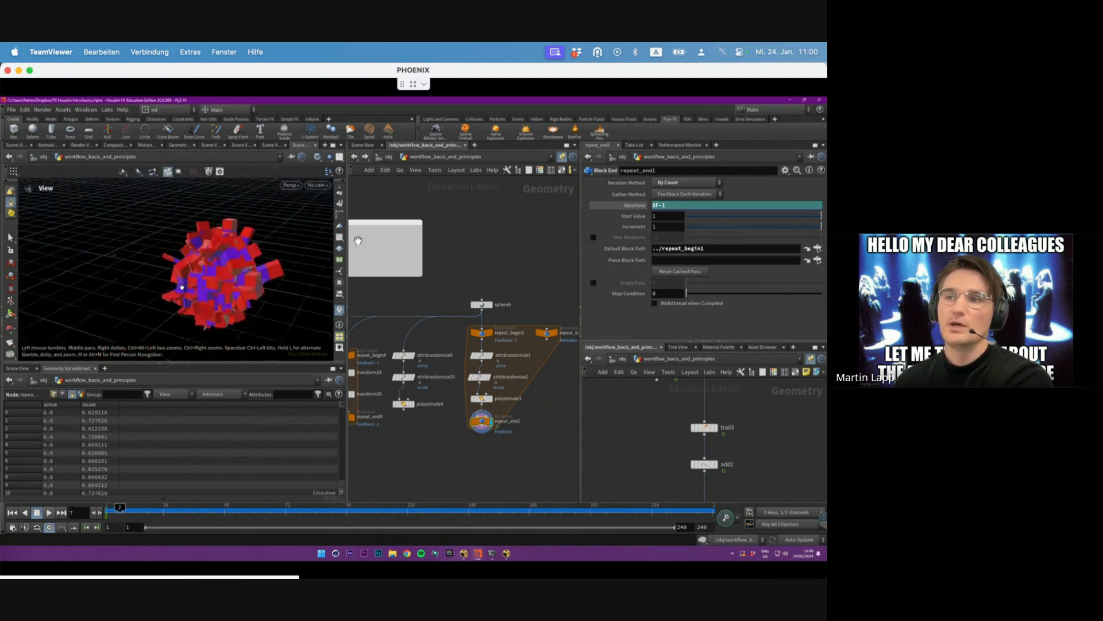
{"action": "key", "text": "s"}
{"action": "left_click", "coordinate": [48, 513]}
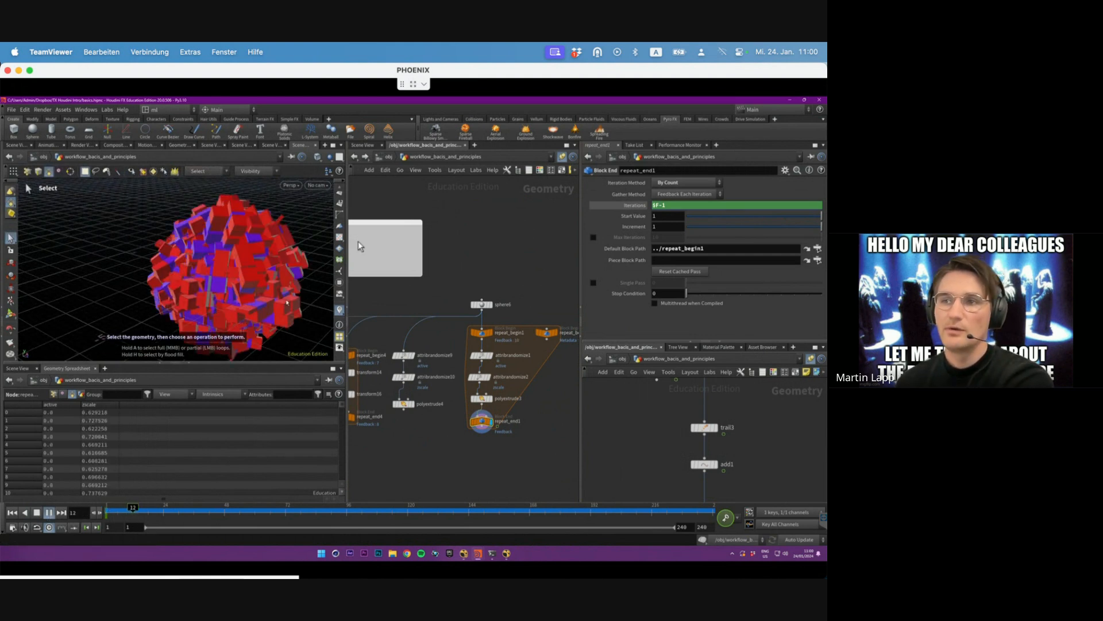
{"action": "left_click", "coordinate": [340, 309]}
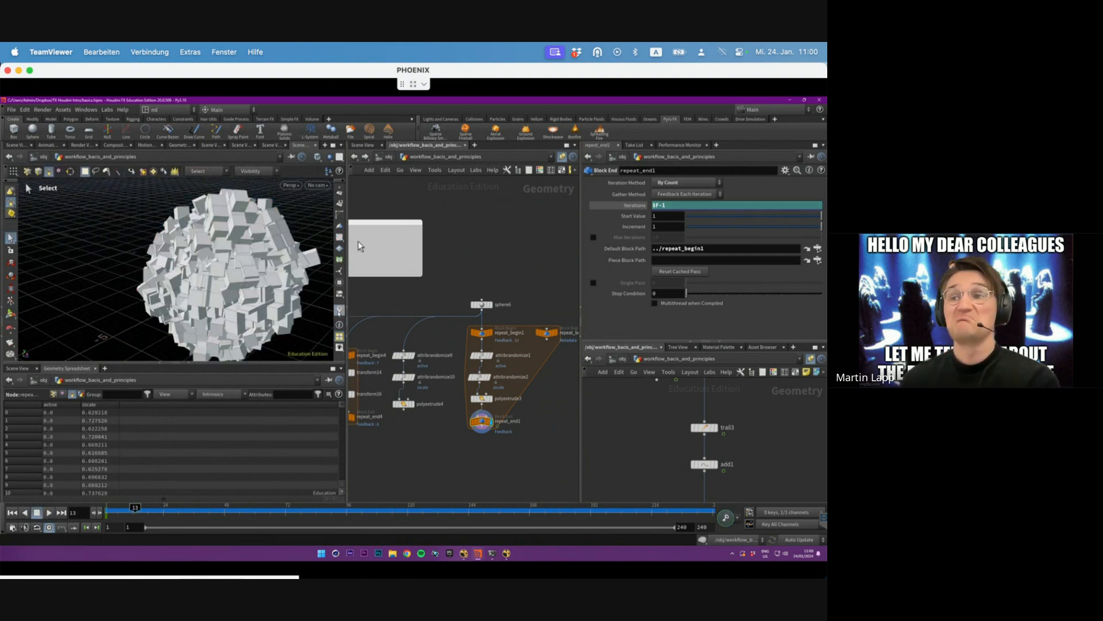
{"action": "left_click_drag", "start_coordinate": [304, 308], "coordinate": [201, 281], "text": "alt"}
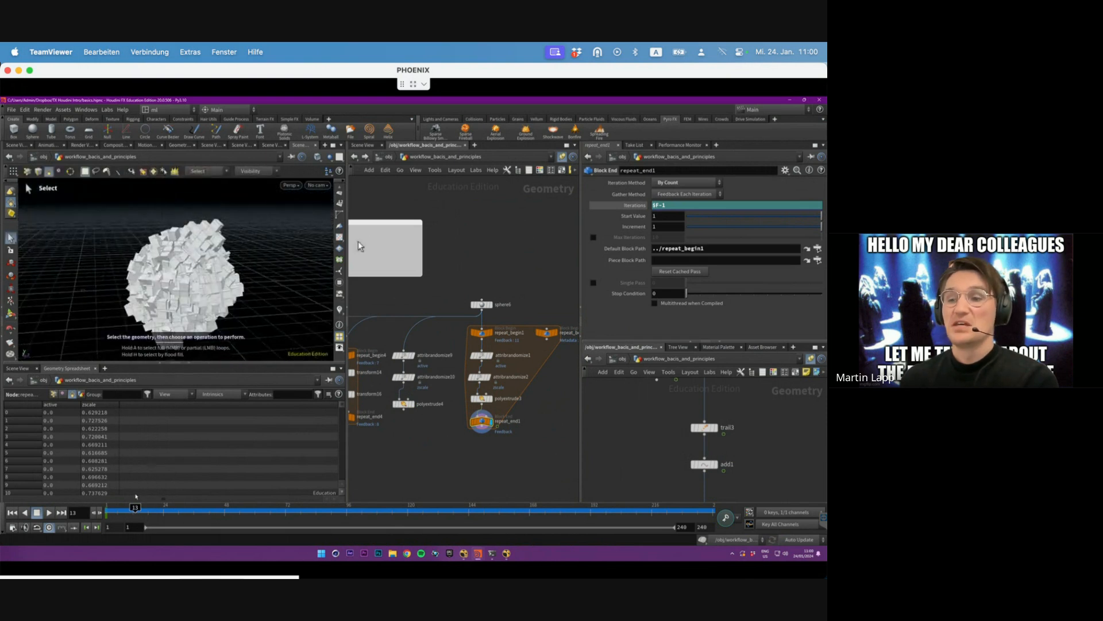
- Rewind and replay the frame-driven extrusions, examining how the sphere grows with each iteration
{"action": "left_click_drag", "start_coordinate": [135, 509], "coordinate": [65, 510]}
{"action": "left_click", "coordinate": [49, 512]}
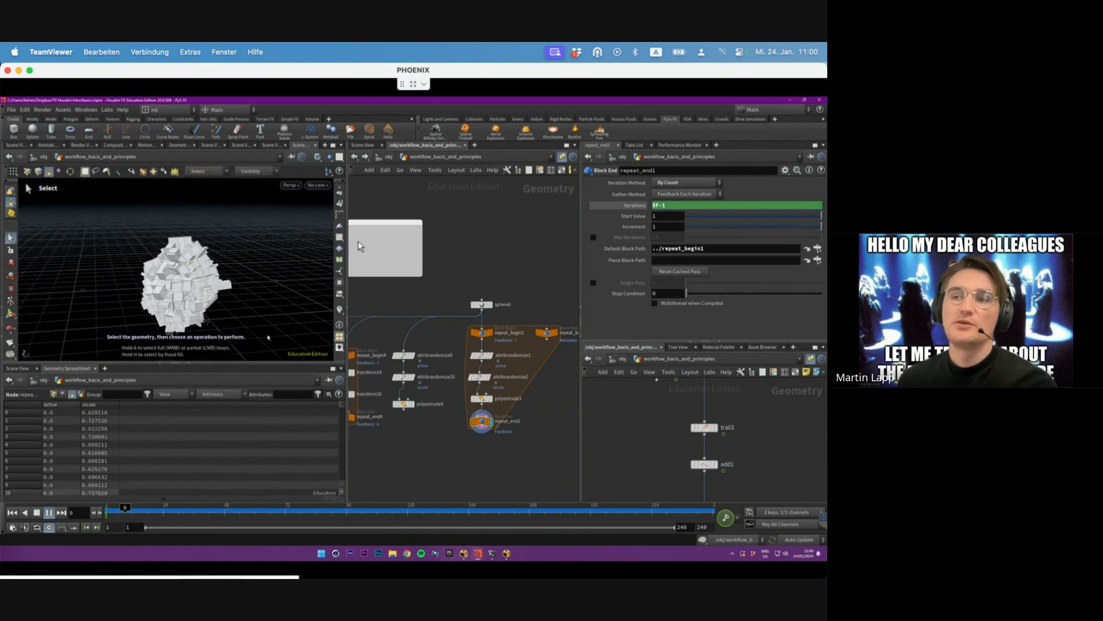
{"action": "key", "text": "Up"}
{"action": "right_click_drag", "start_coordinate": [215, 319], "coordinate": [228, 296], "text": "alt"}
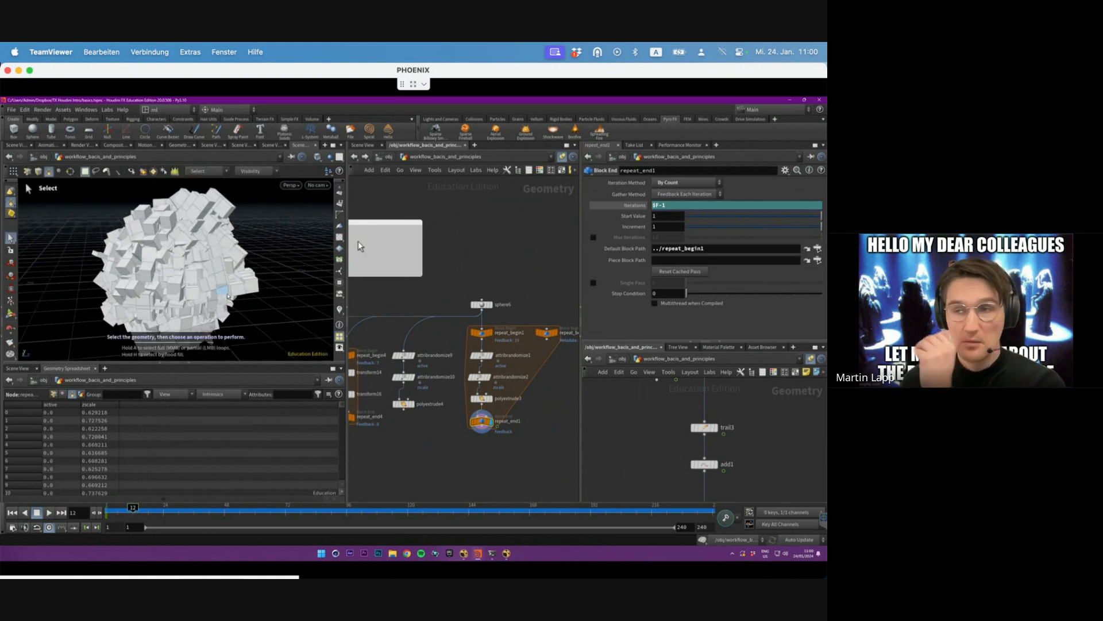
{"action": "left_click_drag", "start_coordinate": [133, 508], "coordinate": [105, 515]}
{"action": "left_click", "coordinate": [48, 513]}
{"action": "left_click", "coordinate": [48, 513]}
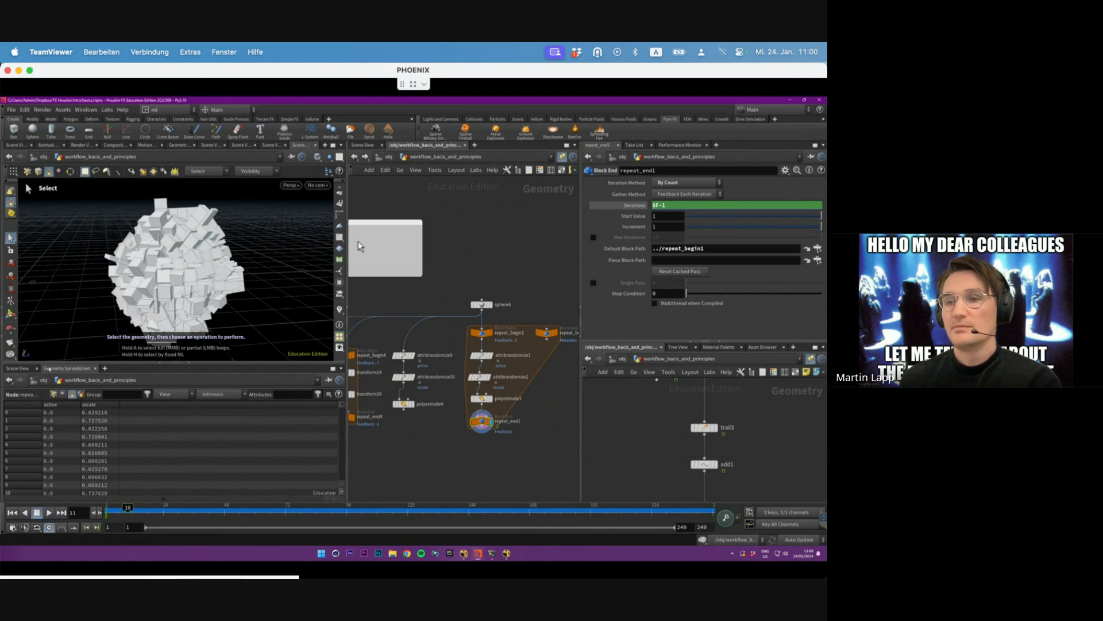
{"action": "left_click_drag", "start_coordinate": [106, 513], "coordinate": [111, 514]}
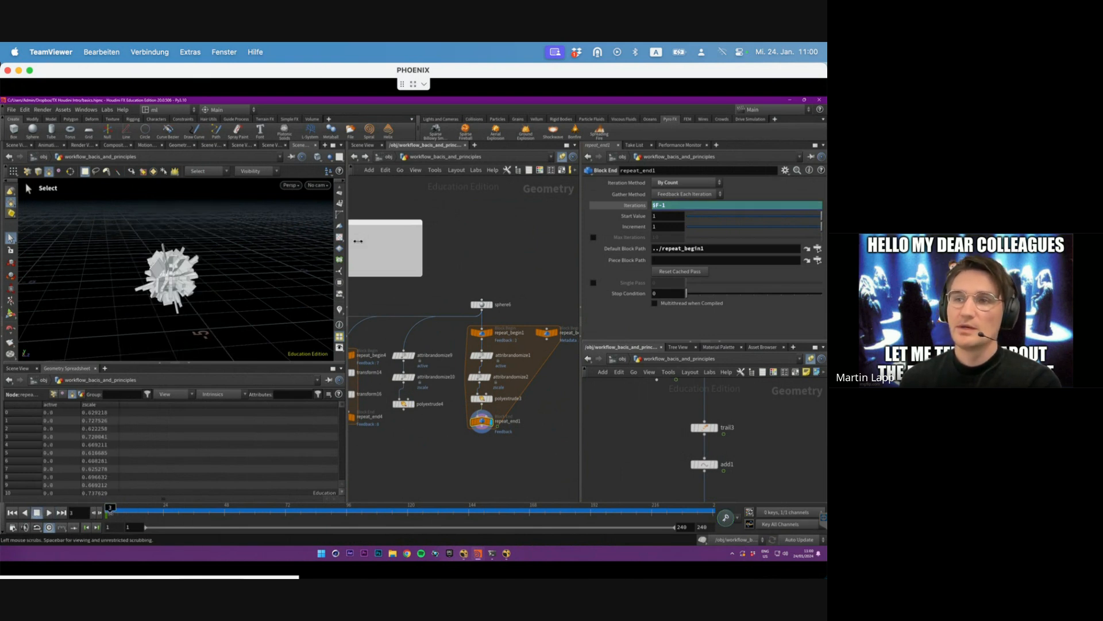
- Review the zscale settings of attribrandomize10 and the active settings of attribrandomize9 outside the loop, and select both nodes
{"action": "left_click", "coordinate": [432, 377]}
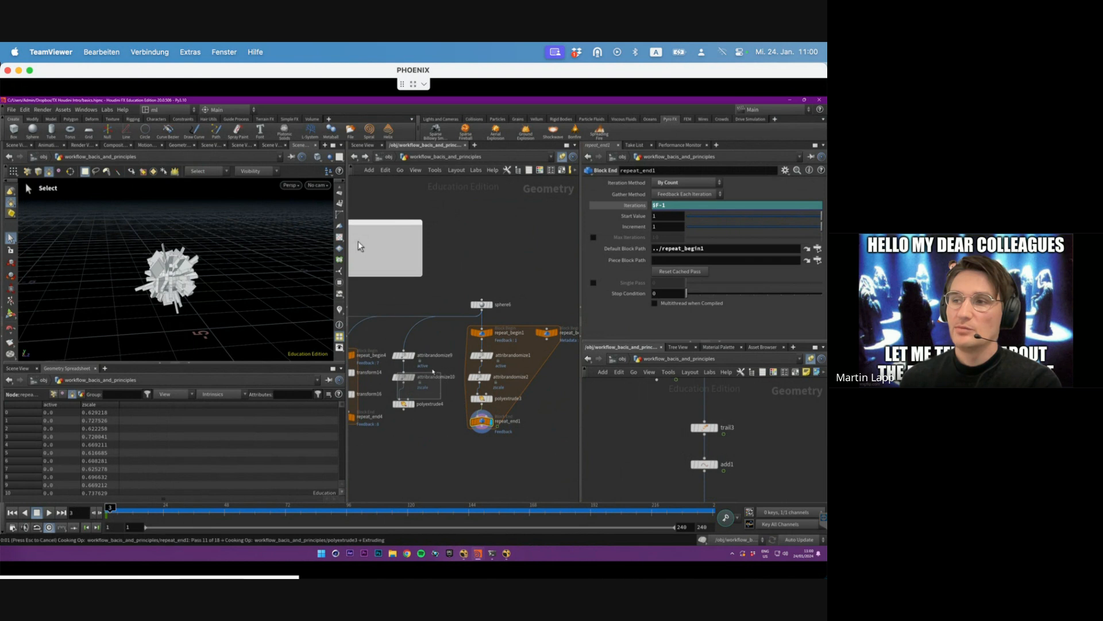
{"action": "left_click", "coordinate": [808, 536]}
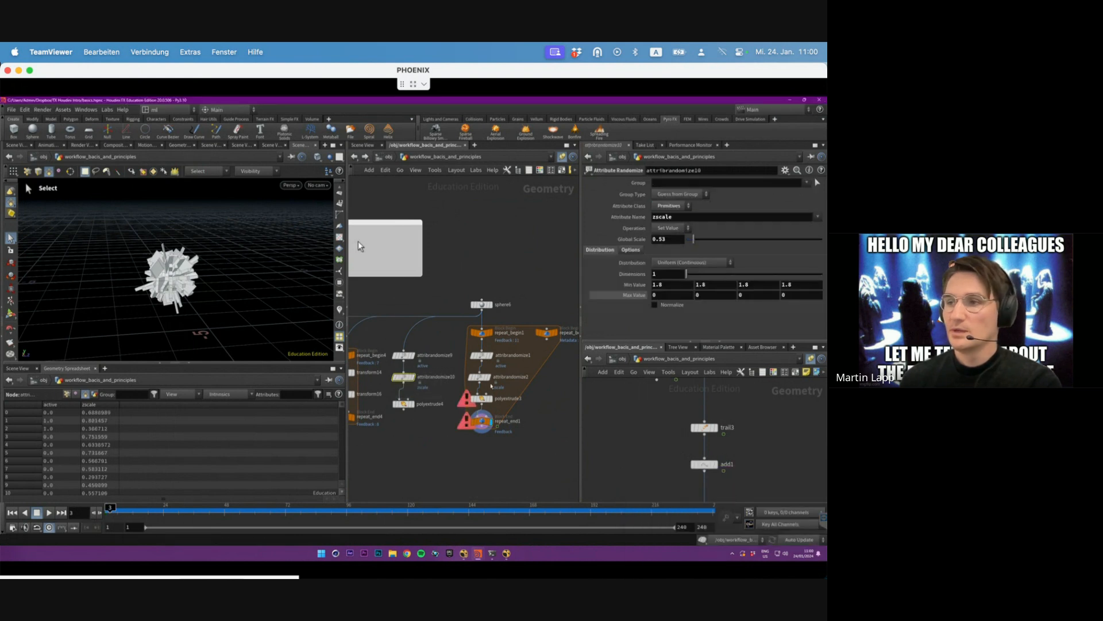
{"action": "left_click", "coordinate": [403, 355]}
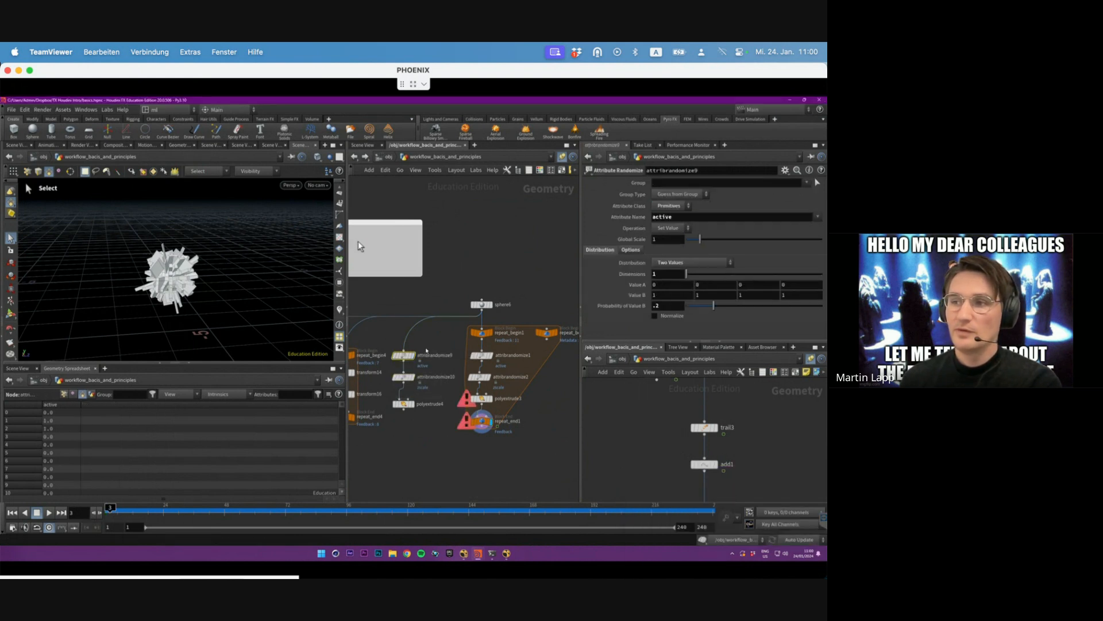
{"action": "left_click_drag", "start_coordinate": [426, 346], "coordinate": [393, 391]}
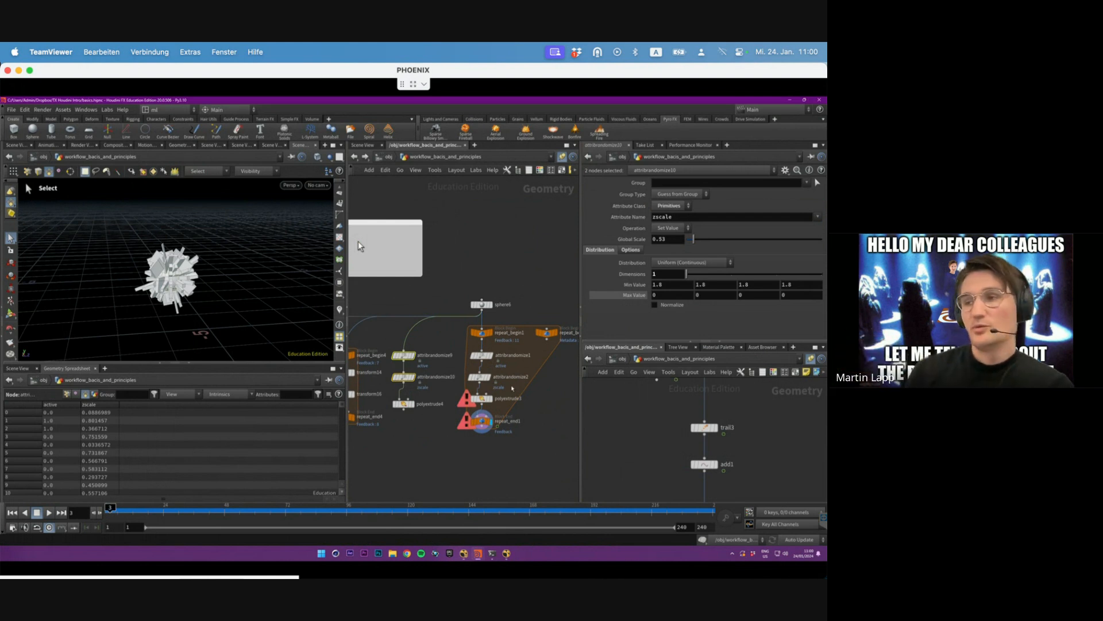
- Check the Global Seed expression of attribrandomize1 inside the loop, and display repeat_end1 again
{"action": "left_click", "coordinate": [481, 355]}
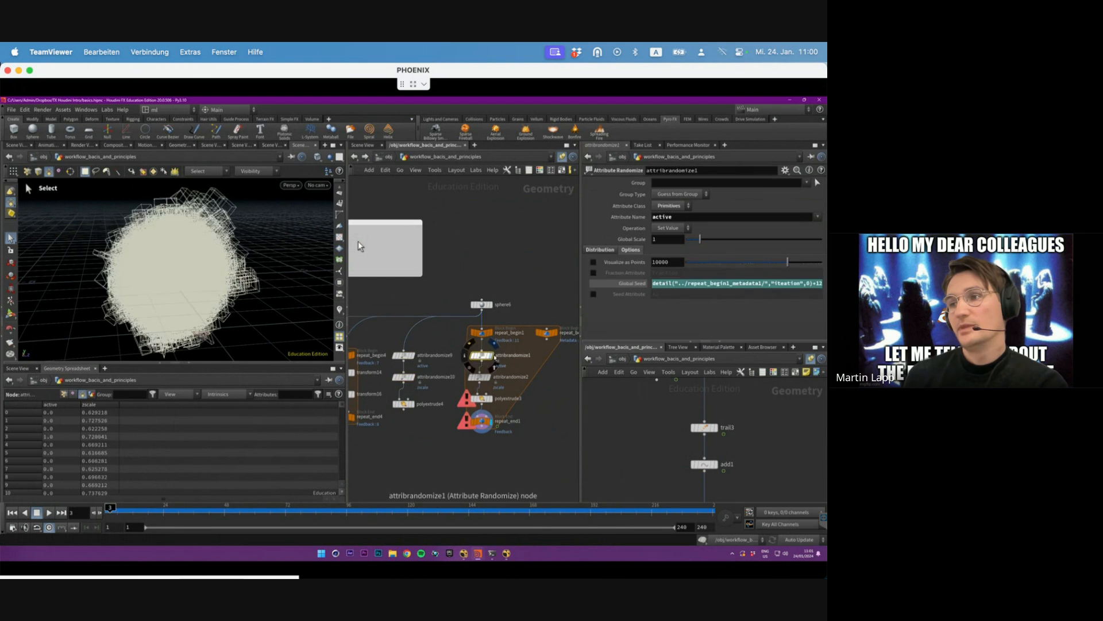
{"action": "left_click", "coordinate": [491, 355]}
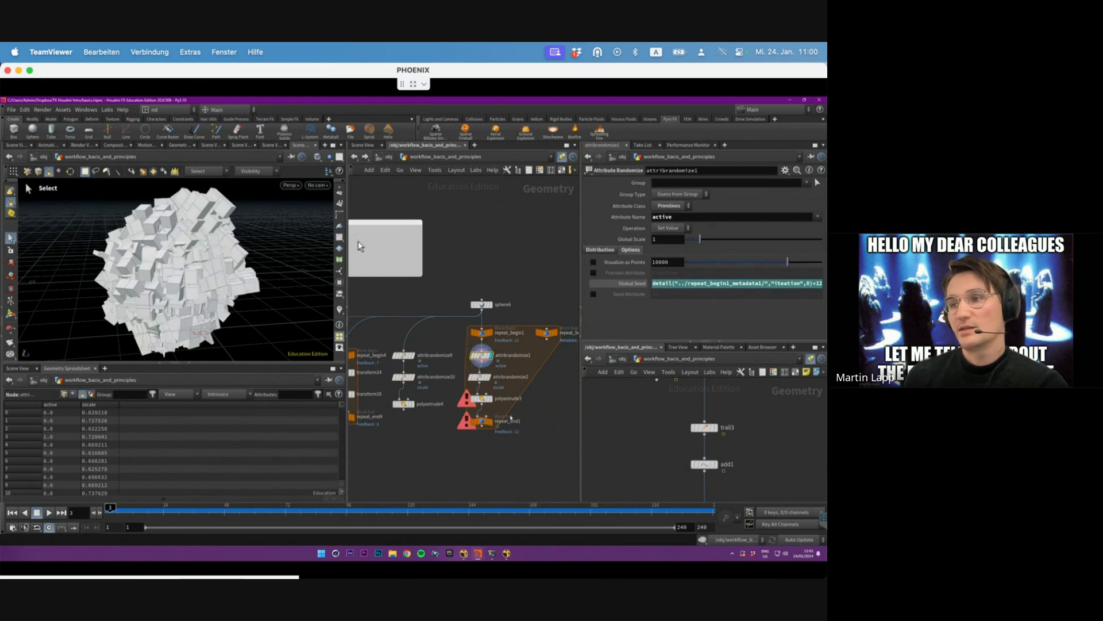
{"action": "left_click", "coordinate": [484, 422]}
- Go to frame 2, step one frame back and forward, and examine the first round of extrusions up close
{"action": "left_click", "coordinate": [147, 509]}
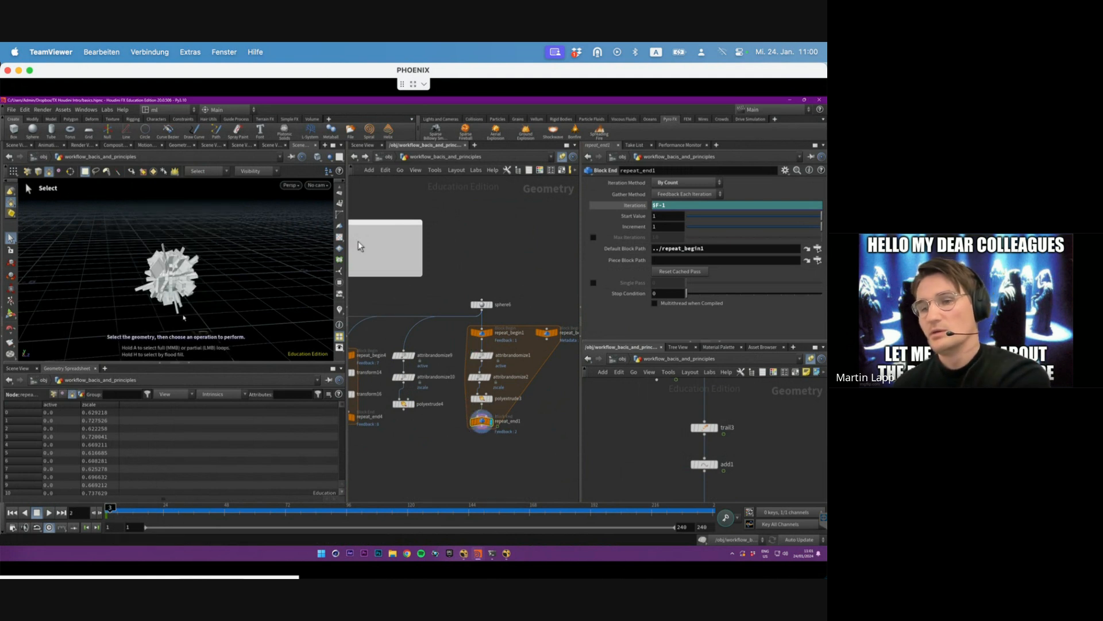
{"action": "key", "text": "Left"}
{"action": "key", "text": "Right"}
{"action": "right_click_drag", "start_coordinate": [184, 317], "coordinate": [273, 256], "text": "alt"}
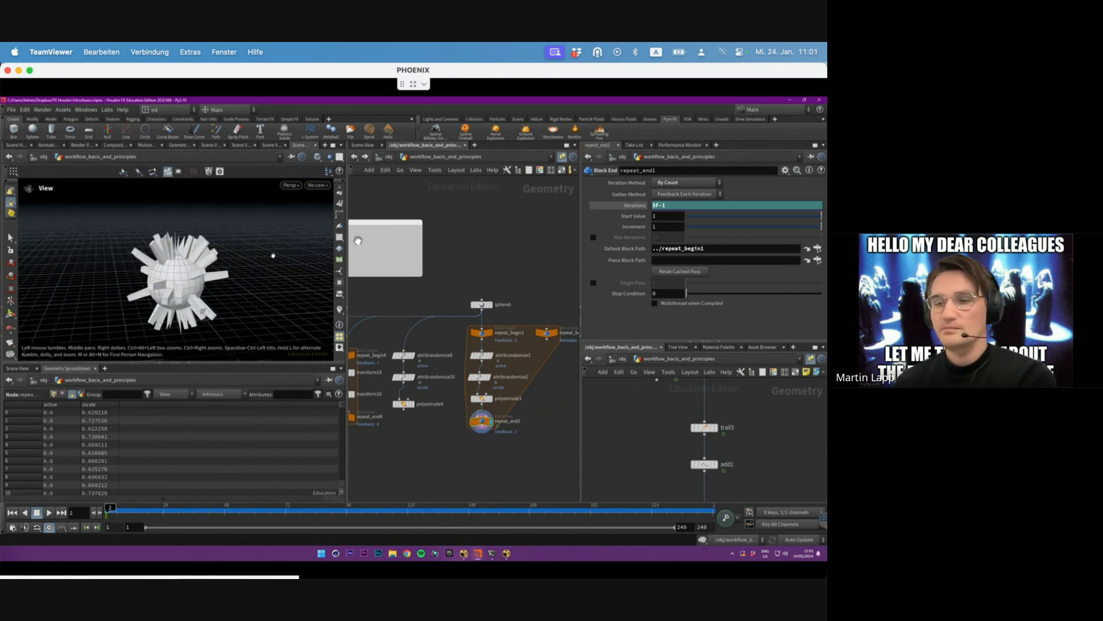
{"action": "left_click_drag", "start_coordinate": [273, 256], "coordinate": [245, 260], "text": "alt"}
{"action": "right_click_drag", "start_coordinate": [230, 270], "coordinate": [276, 248], "text": "alt"}
{"action": "middle_click_drag", "start_coordinate": [276, 248], "coordinate": [234, 267], "text": "alt"}
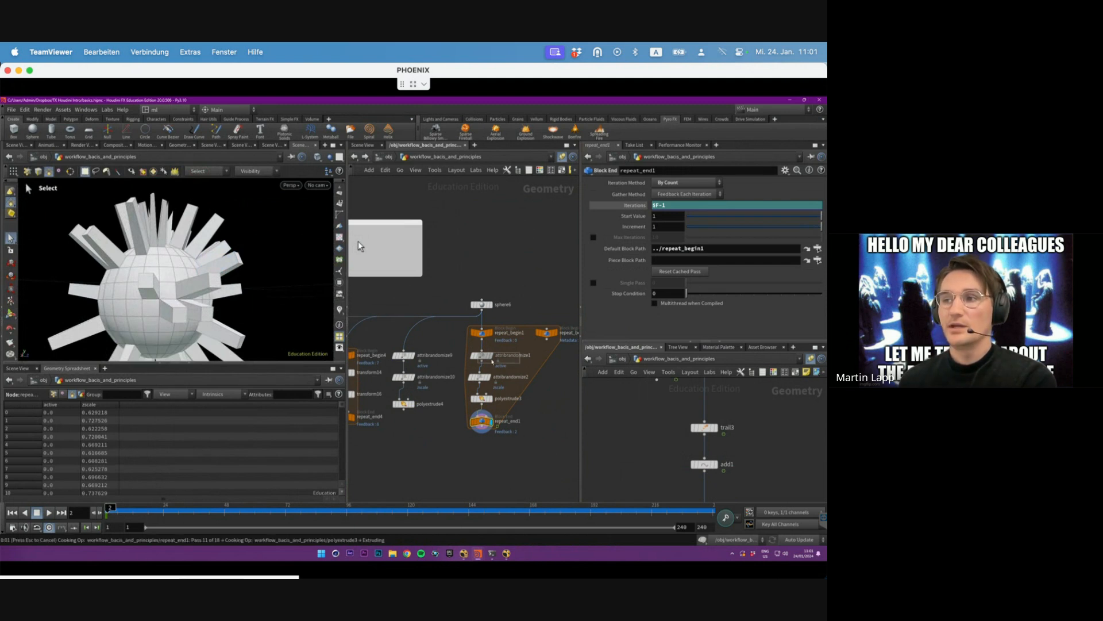
- Check the zscale randomization of attribrandomize2, and examine the varying extrusion lengths with repeat_end1 selected
{"action": "left_click", "coordinate": [487, 358]}
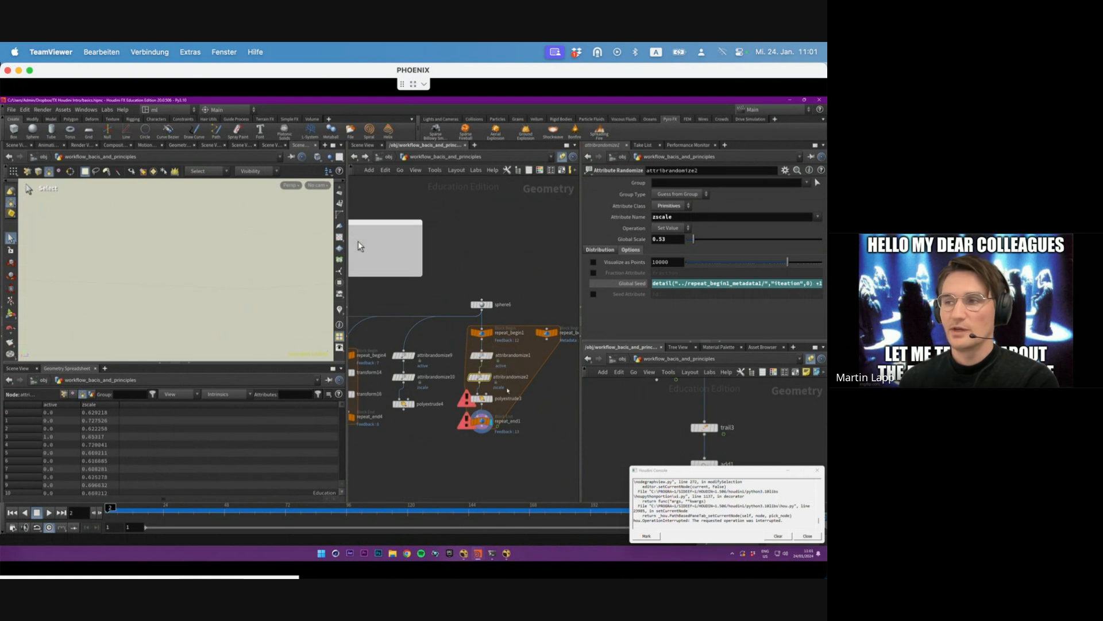
{"action": "left_click", "coordinate": [481, 421]}
{"action": "left_click_drag", "start_coordinate": [224, 286], "coordinate": [226, 251], "text": "alt"}
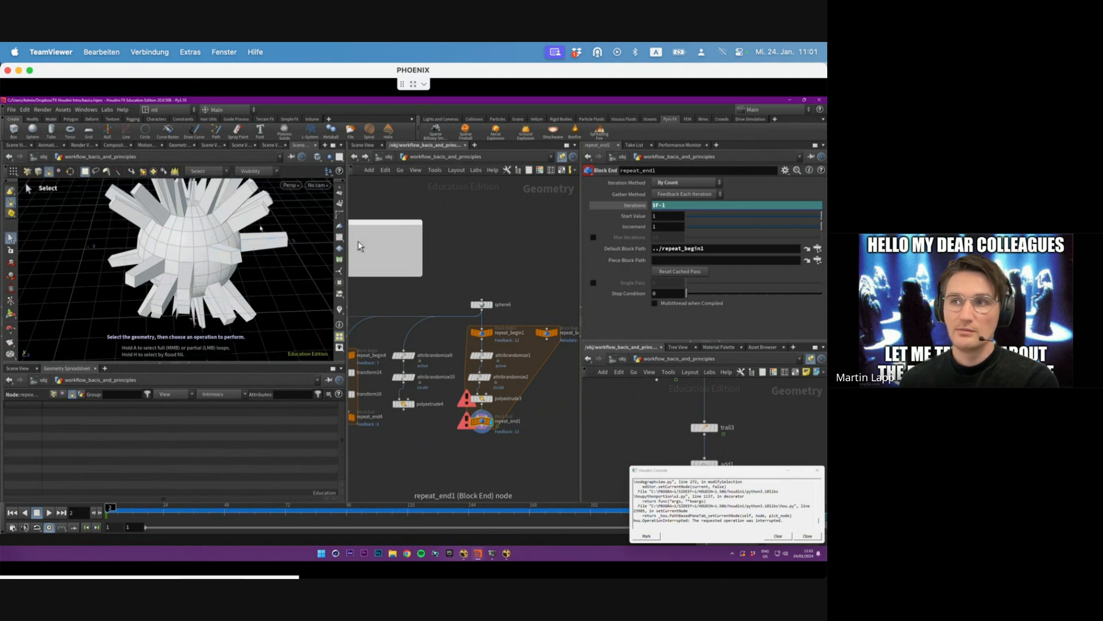
- Widen the parameter area and correct attribrandomize2's Global Seed expression to detail("../repeat_begin1_metadata1/","iteration",0) +123
{"action": "left_click", "coordinate": [478, 379]}
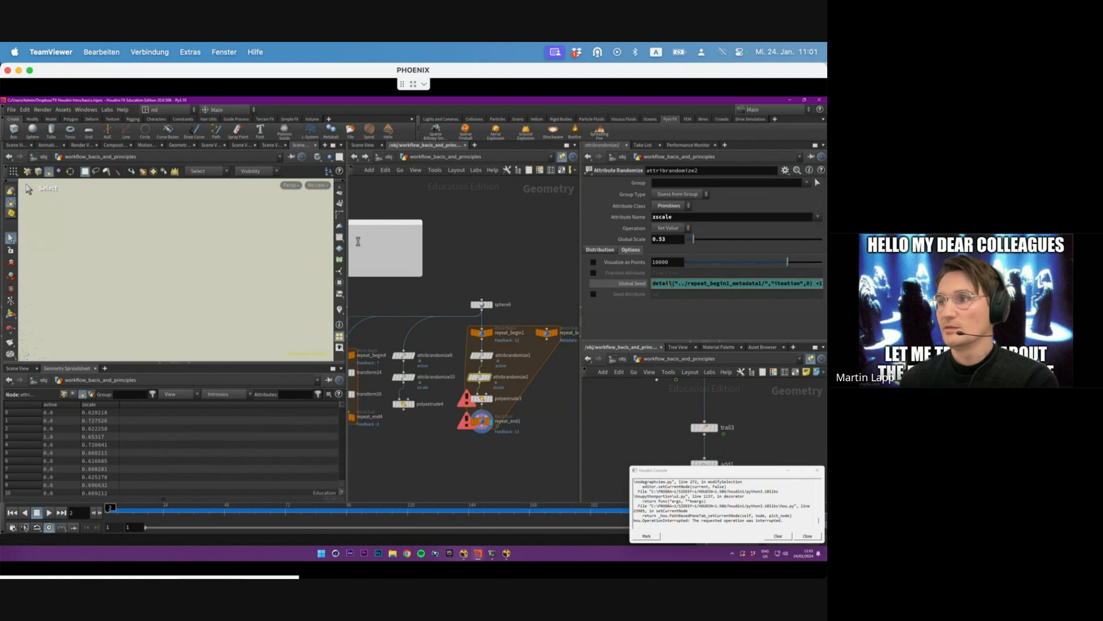
{"action": "middle_click_drag", "start_coordinate": [560, 247], "coordinate": [427, 250]}
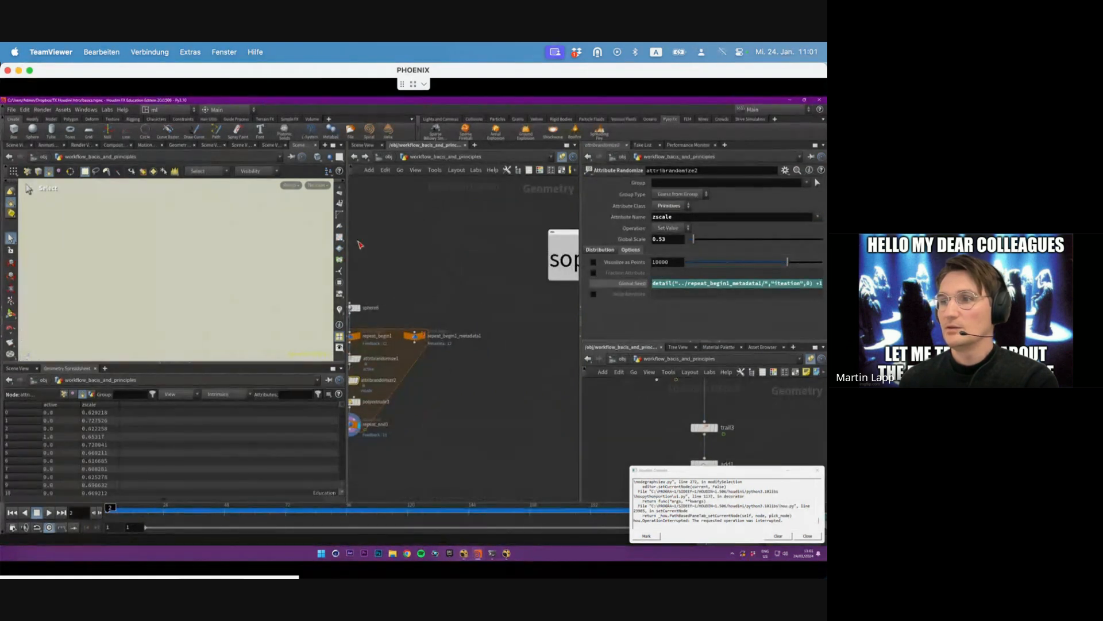
{"action": "middle_click_drag", "start_coordinate": [449, 363], "coordinate": [472, 350]}
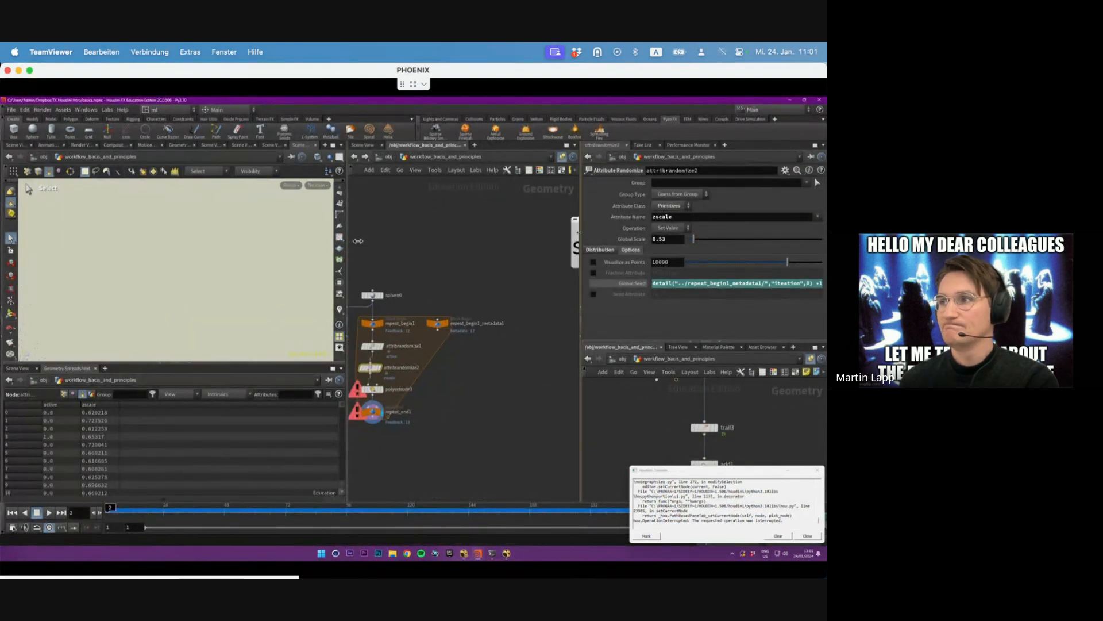
{"action": "left_click_drag", "start_coordinate": [581, 253], "coordinate": [417, 276]}
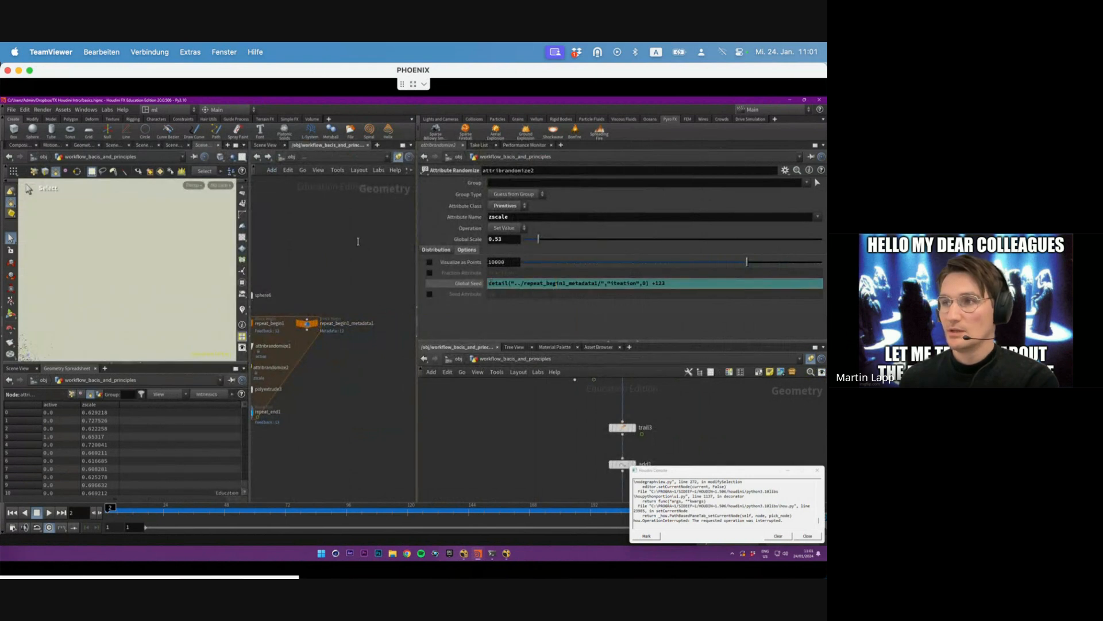
{"action": "left_click_drag", "start_coordinate": [490, 283], "coordinate": [653, 283]}
{"action": "left_click", "coordinate": [640, 283]}
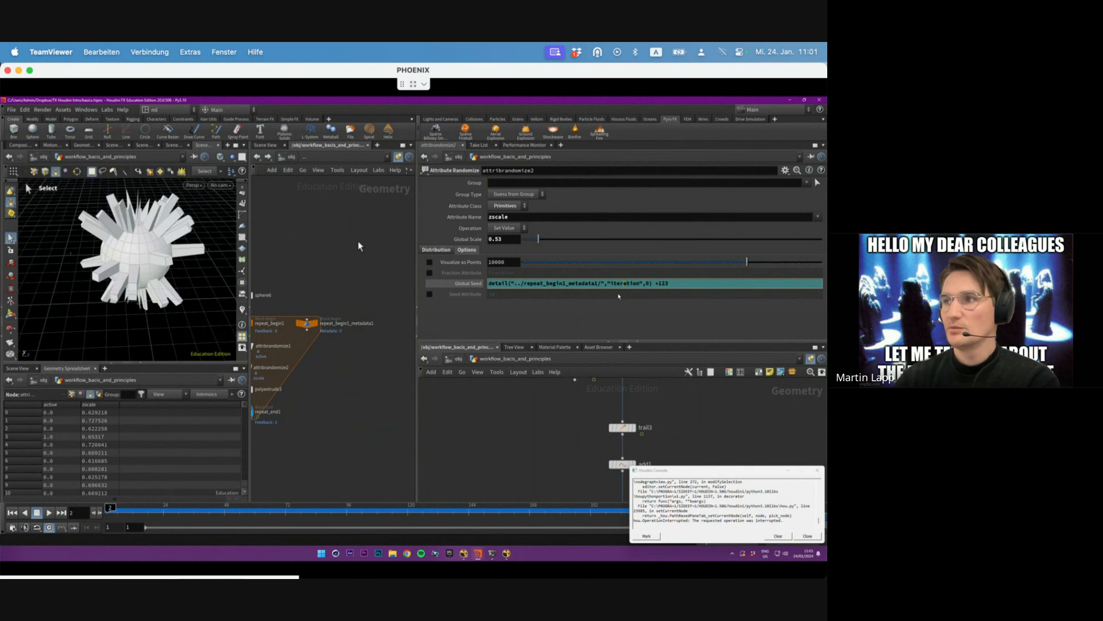
- Advance the timeline a few frames, and highlight the +123 offset in attribrandomize2's Global Seed expression
{"action": "left_click", "coordinate": [654, 321]}
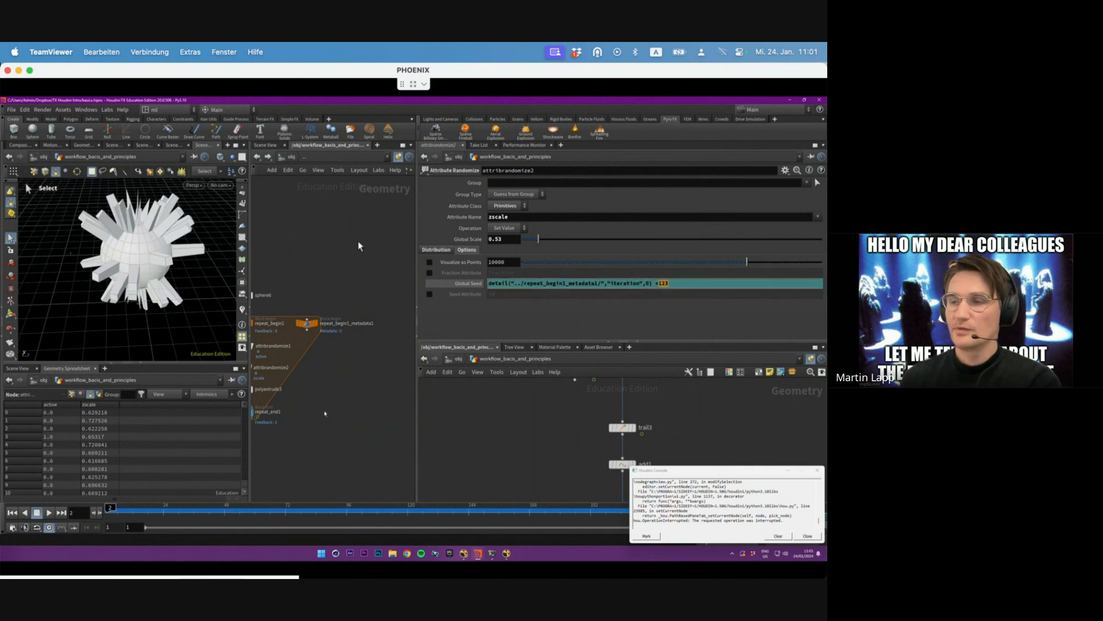
{"action": "left_click_drag", "start_coordinate": [110, 508], "coordinate": [122, 508]}
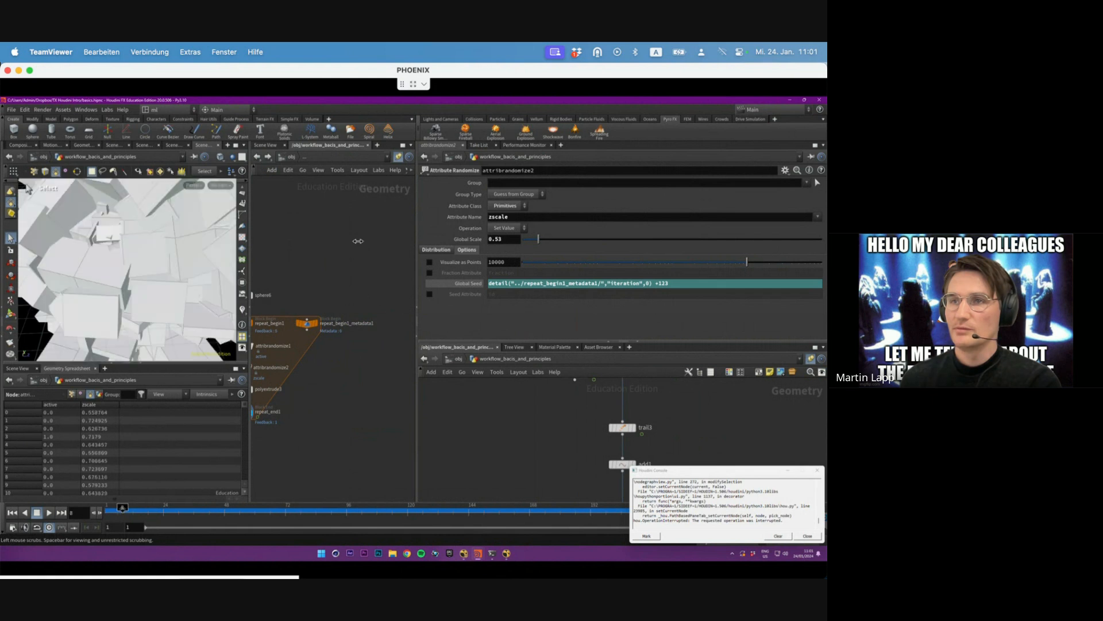
{"action": "left_click_drag", "start_coordinate": [681, 283], "coordinate": [655, 283]}
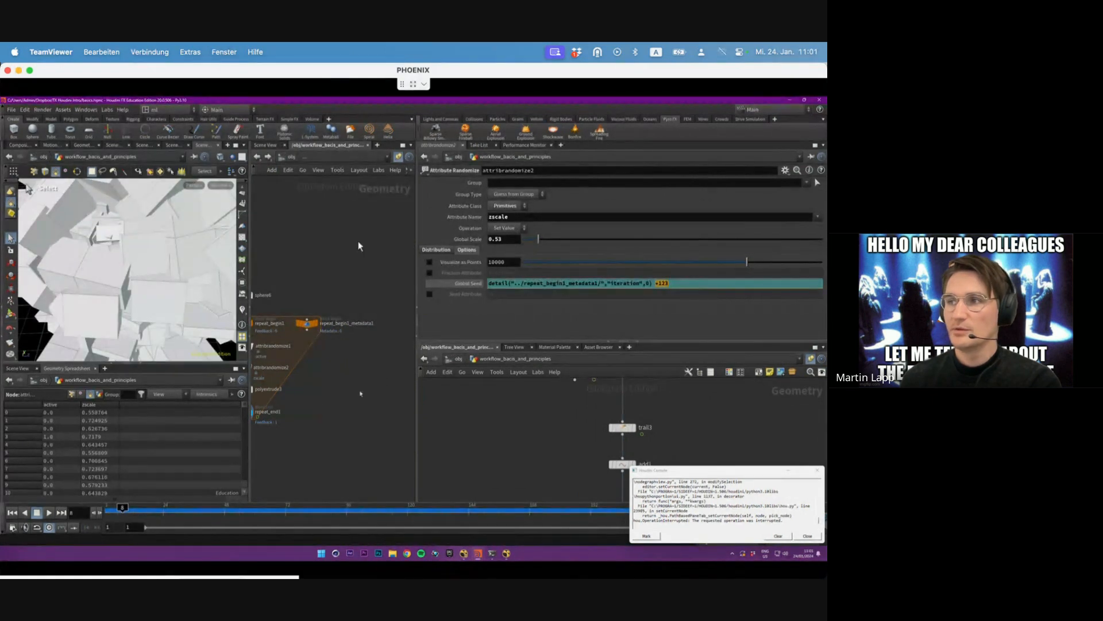
- Inspect the repeat_begin1_metadata1 node and the iterations setting of repeat_end1, and close the Houdini Console
{"action": "left_click_drag", "start_coordinate": [336, 355], "coordinate": [311, 313]}
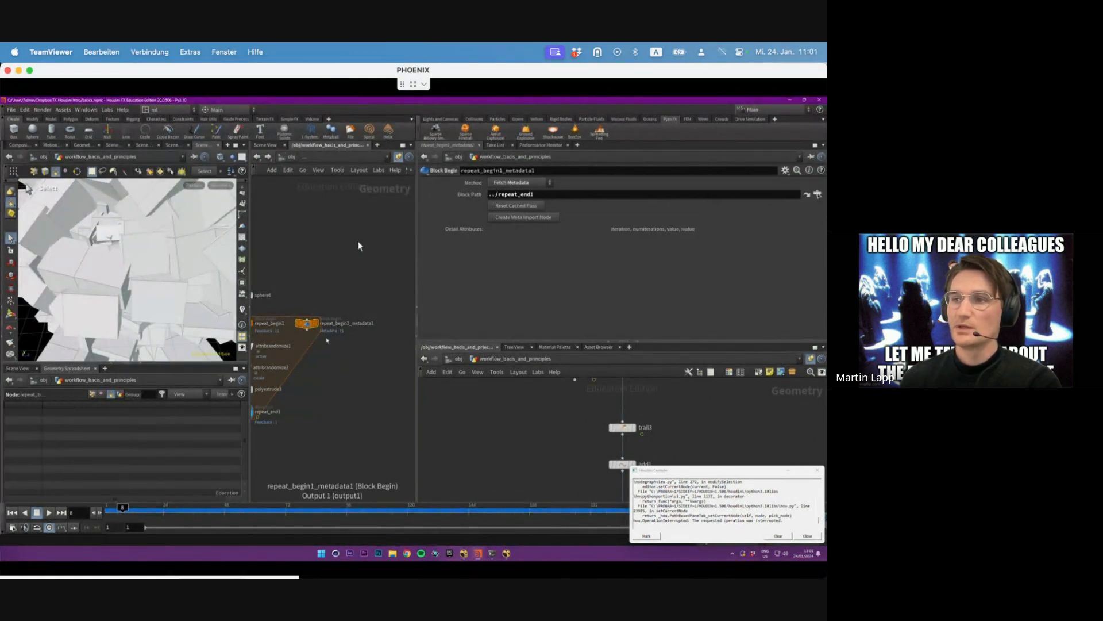
{"action": "middle_click_drag", "start_coordinate": [334, 363], "coordinate": [393, 365]}
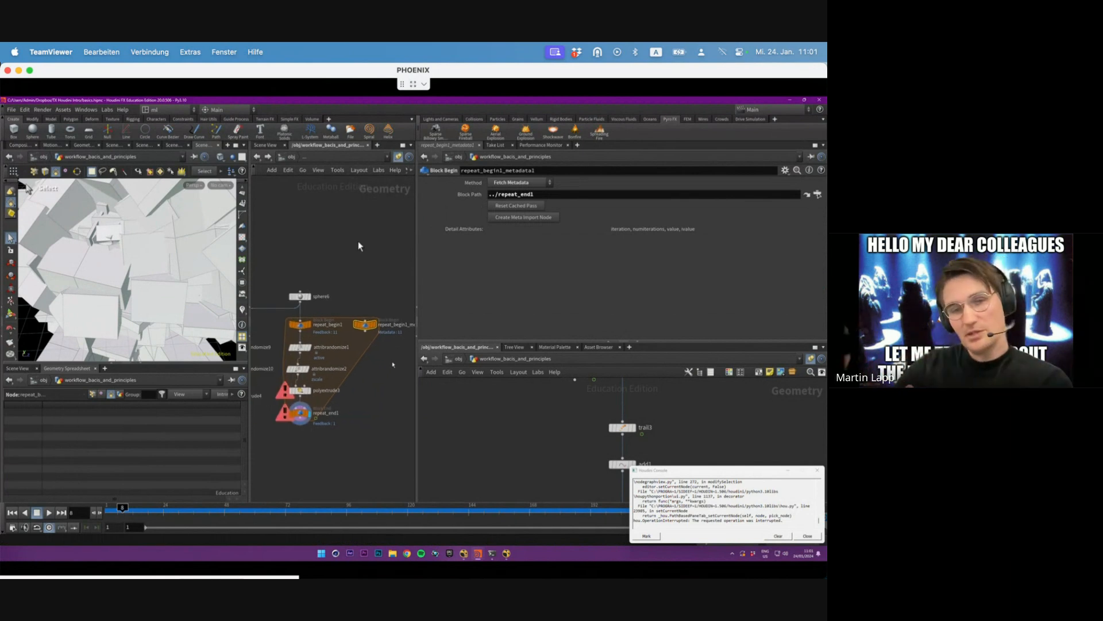
{"action": "left_click", "coordinate": [300, 412]}
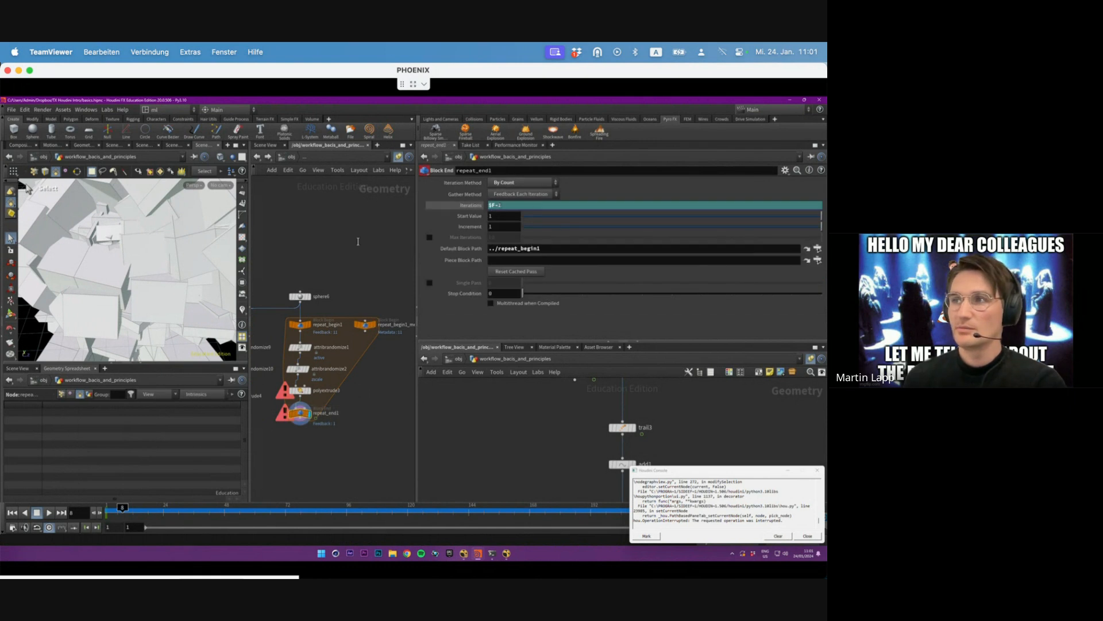
{"action": "left_click", "coordinate": [818, 470]}
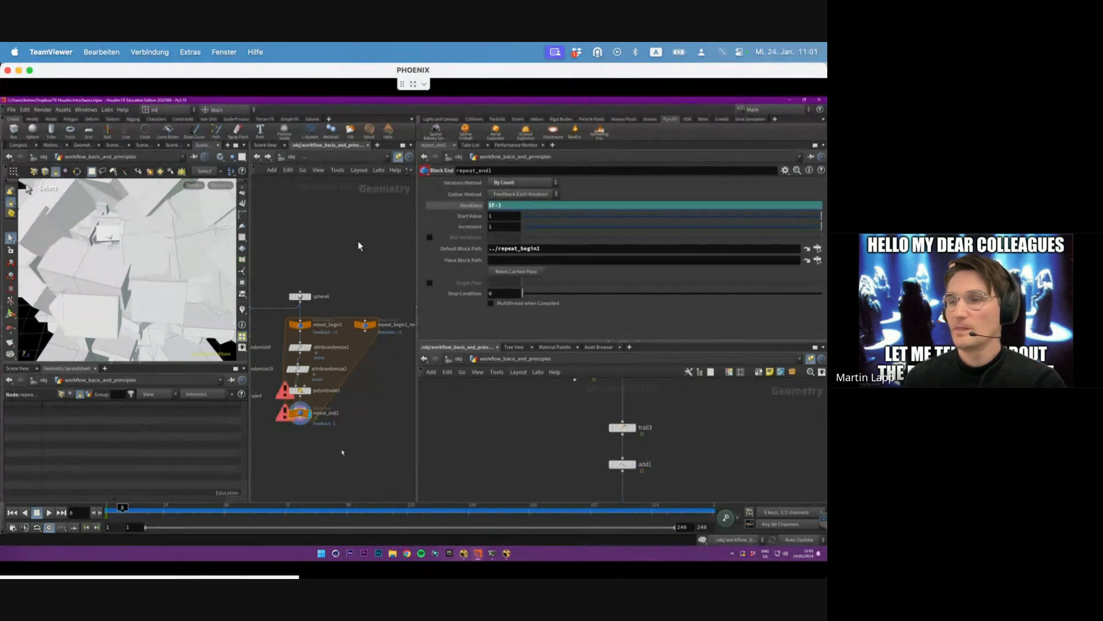
- Frame the extruded geometry in the viewport and play the feedback loop from the first frame up to frame 14
{"action": "key", "text": "space+g"}
{"action": "left_click_drag", "start_coordinate": [131, 274], "coordinate": [118, 271]}
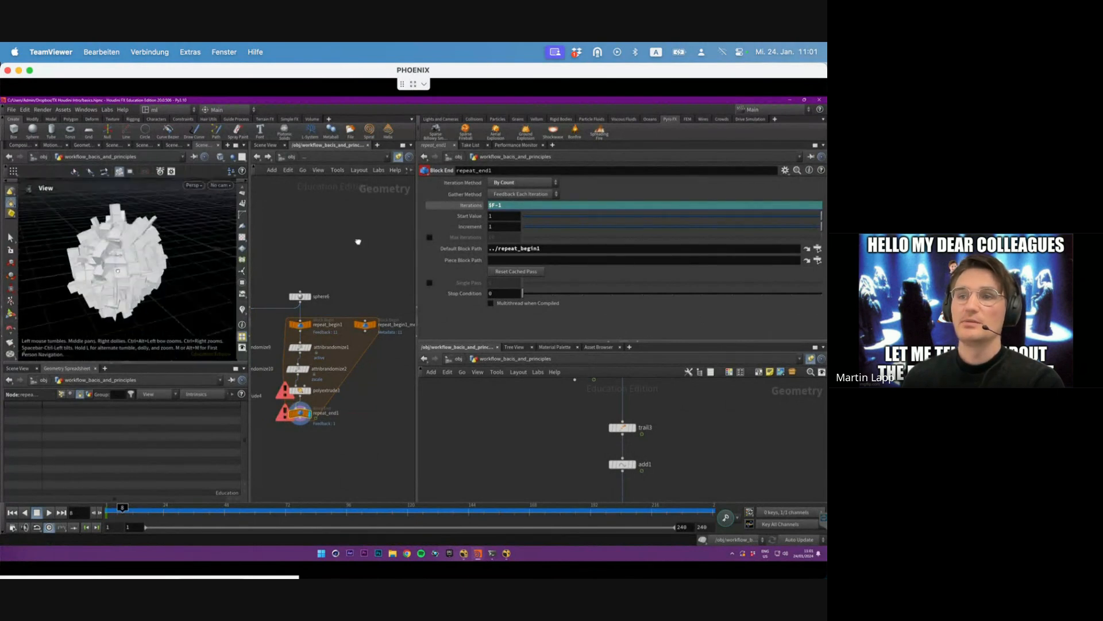
{"action": "key", "text": "ctrl+Up"}
{"action": "key", "text": "Up"}
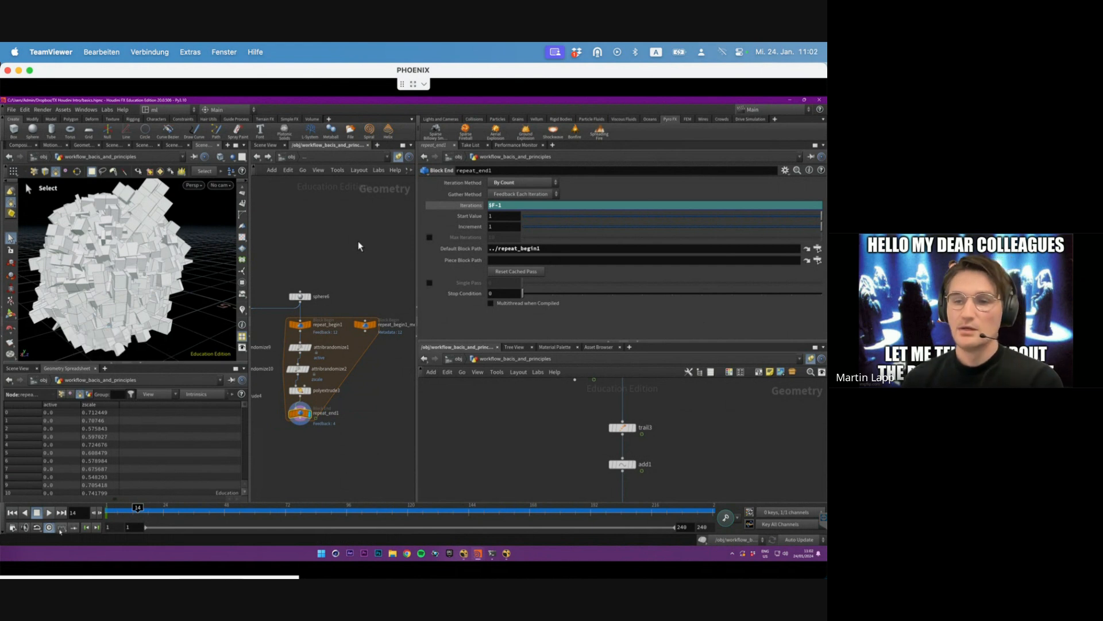
- Widen the network editor area again and show an overview of the network around the loop examples
{"action": "middle_click_drag", "start_coordinate": [399, 380], "coordinate": [406, 379]}
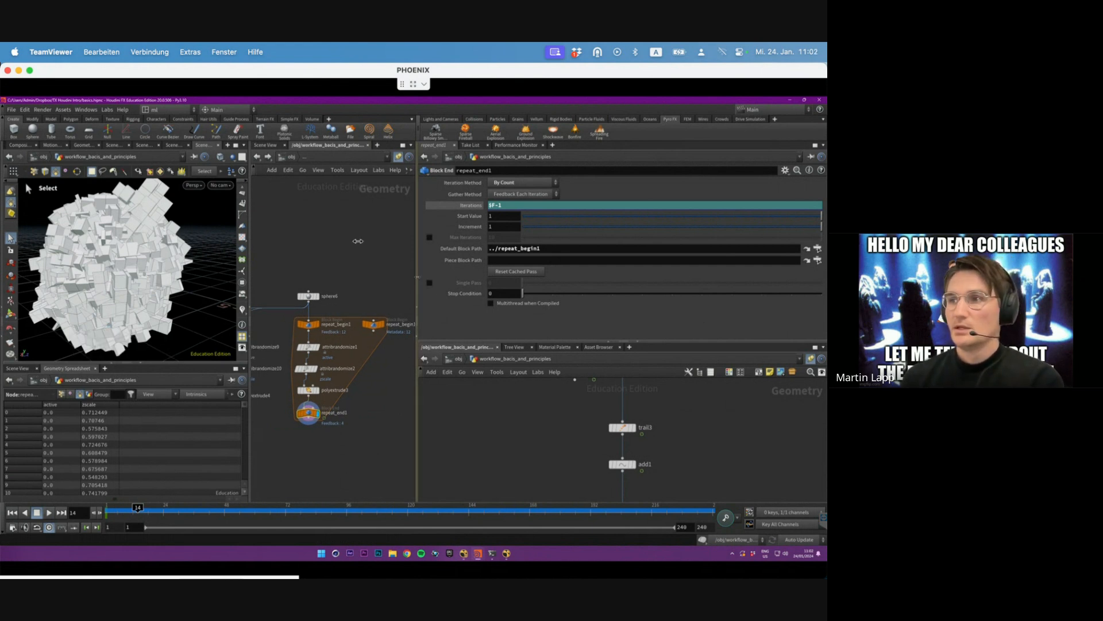
{"action": "left_click_drag", "start_coordinate": [417, 287], "coordinate": [575, 281]}
{"action": "scroll", "coordinate": [515, 412], "scroll_direction": "down", "scroll_amount": 7}
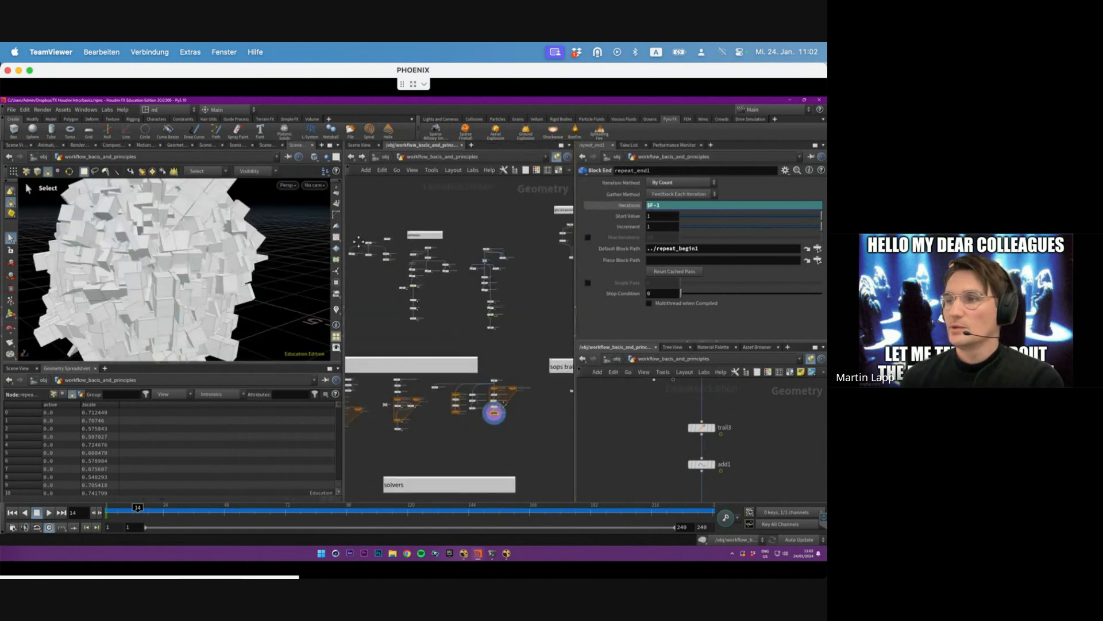
- Look over the network sections, select the first example node groups under the for loops heading, and close the Houdini Console
{"action": "middle_click_drag", "start_coordinate": [515, 412], "coordinate": [450, 357]}
{"action": "scroll", "coordinate": [523, 365], "scroll_direction": "down", "scroll_amount": 4}
{"action": "scroll", "coordinate": [462, 372], "scroll_direction": "down", "scroll_amount": 1}
{"action": "scroll", "coordinate": [446, 356], "scroll_direction": "up", "scroll_amount": 4}
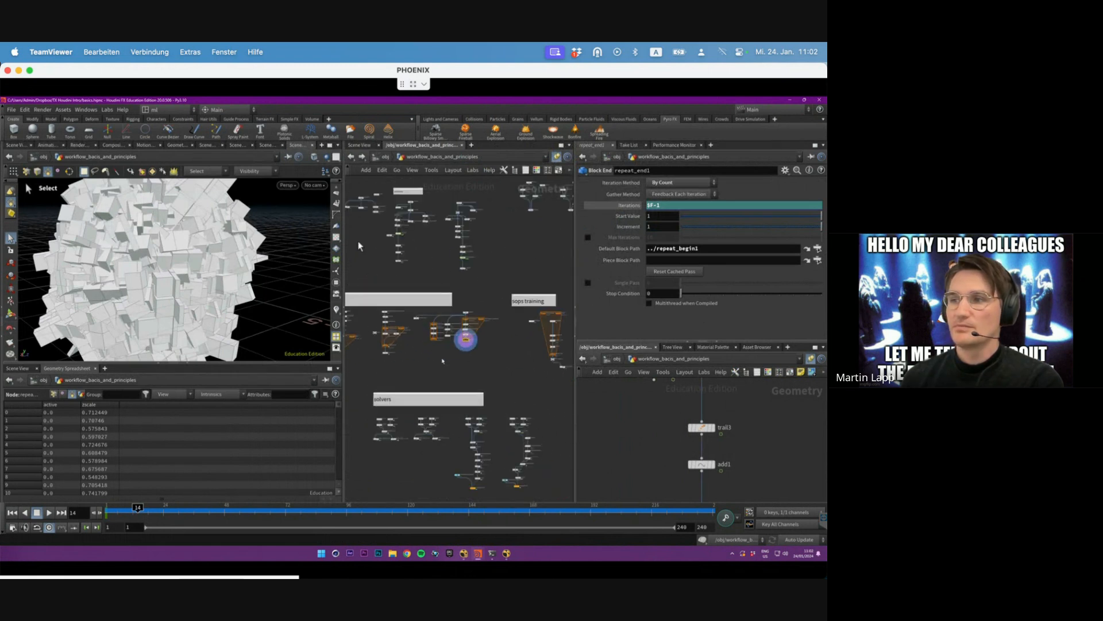
{"action": "middle_click_drag", "start_coordinate": [408, 327], "coordinate": [506, 345]}
{"action": "scroll", "coordinate": [456, 335], "scroll_direction": "up", "scroll_amount": 2}
{"action": "left_click_drag", "start_coordinate": [528, 396], "coordinate": [292, 316]}
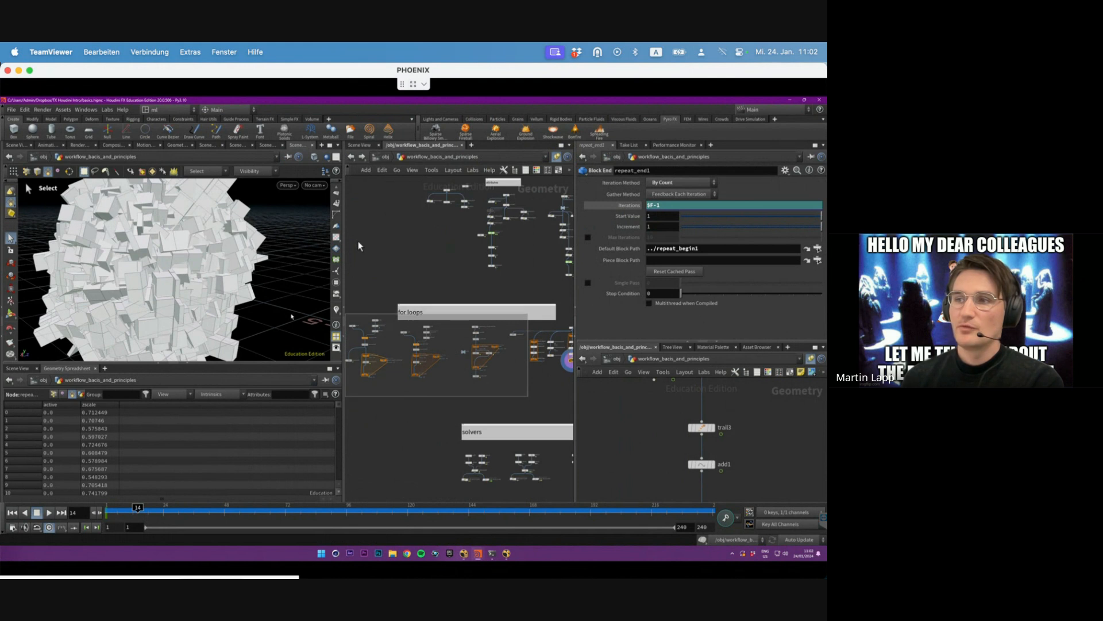
{"action": "left_click_drag", "start_coordinate": [451, 400], "coordinate": [450, 405]}
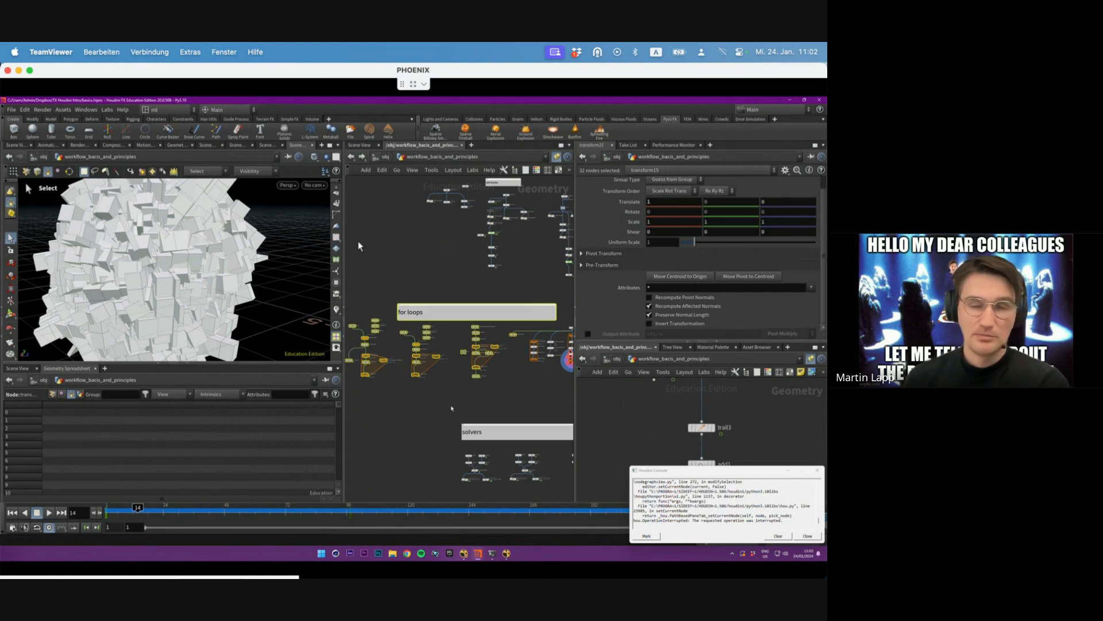
{"action": "middle_click_drag", "start_coordinate": [469, 412], "coordinate": [413, 414]}
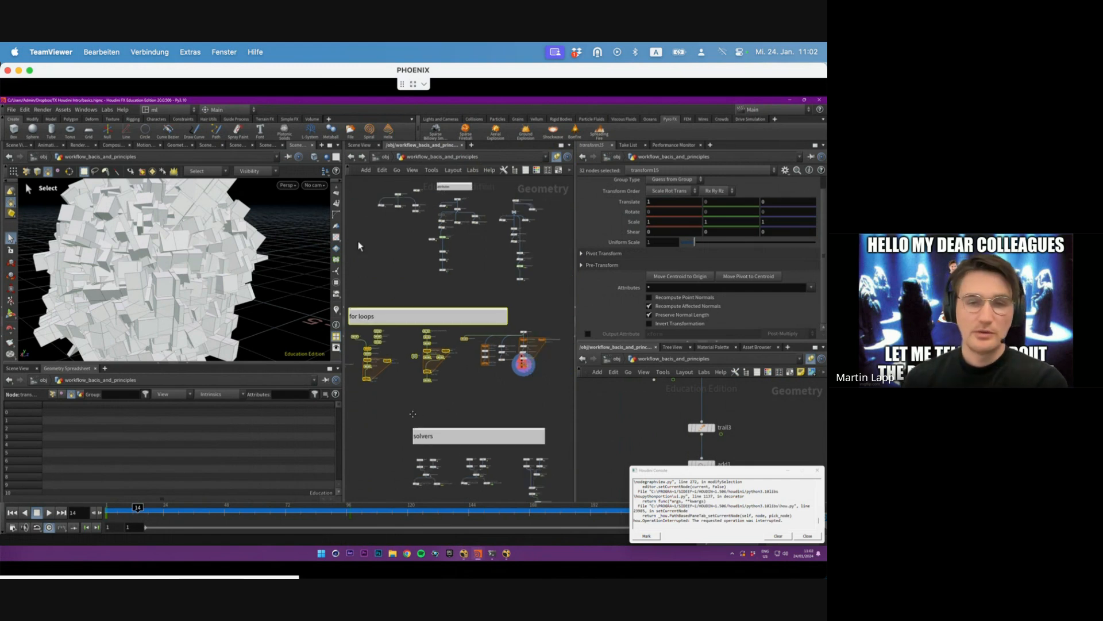
{"action": "left_click", "coordinate": [808, 536]}
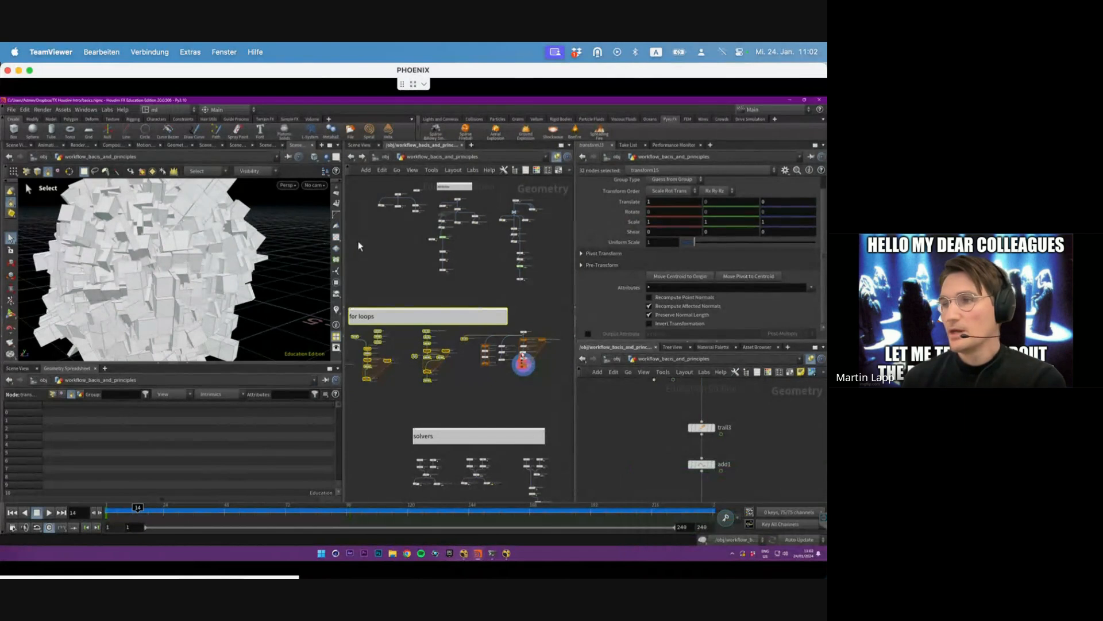
- Select the two attribrandomize nodes and the PolyExtrude node inside the feedback loop
{"action": "left_click_drag", "start_coordinate": [522, 368], "coordinate": [525, 380]}
{"action": "scroll", "coordinate": [536, 369], "scroll_direction": "up", "scroll_amount": 5}
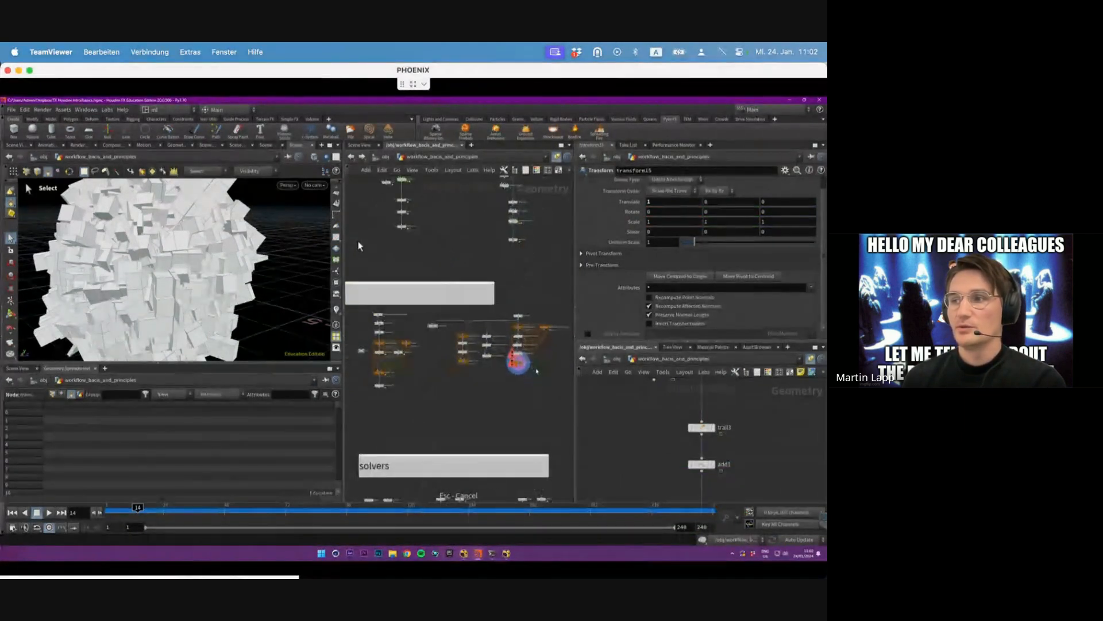
{"action": "scroll", "coordinate": [563, 333], "scroll_direction": "up", "scroll_amount": 1}
{"action": "middle_click_drag", "start_coordinate": [564, 333], "coordinate": [489, 358]}
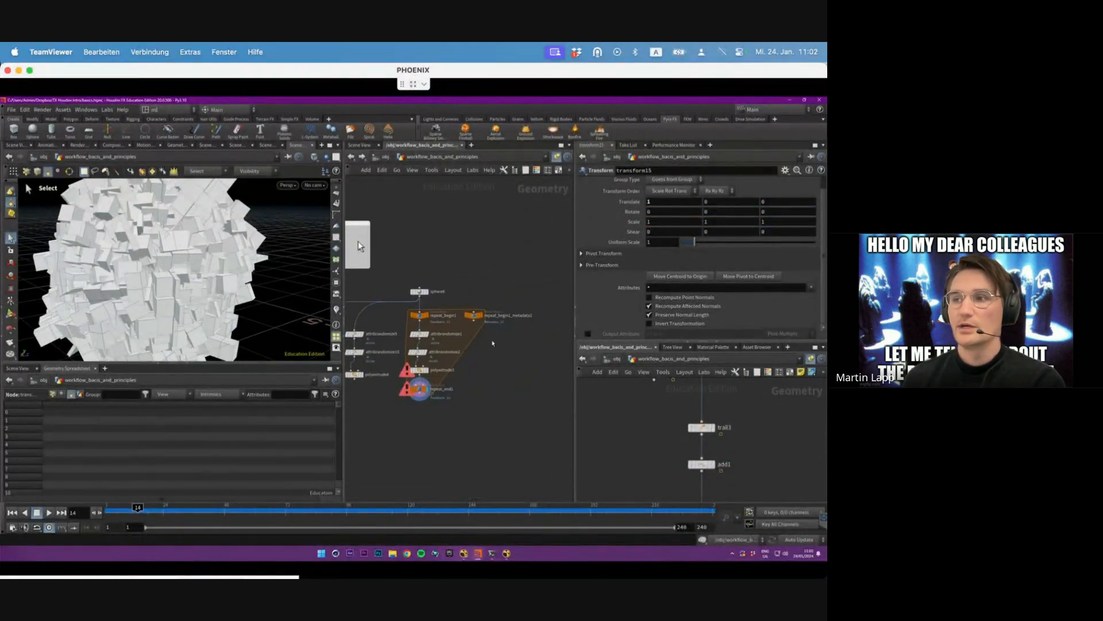
{"action": "left_click_drag", "start_coordinate": [492, 337], "coordinate": [409, 369]}
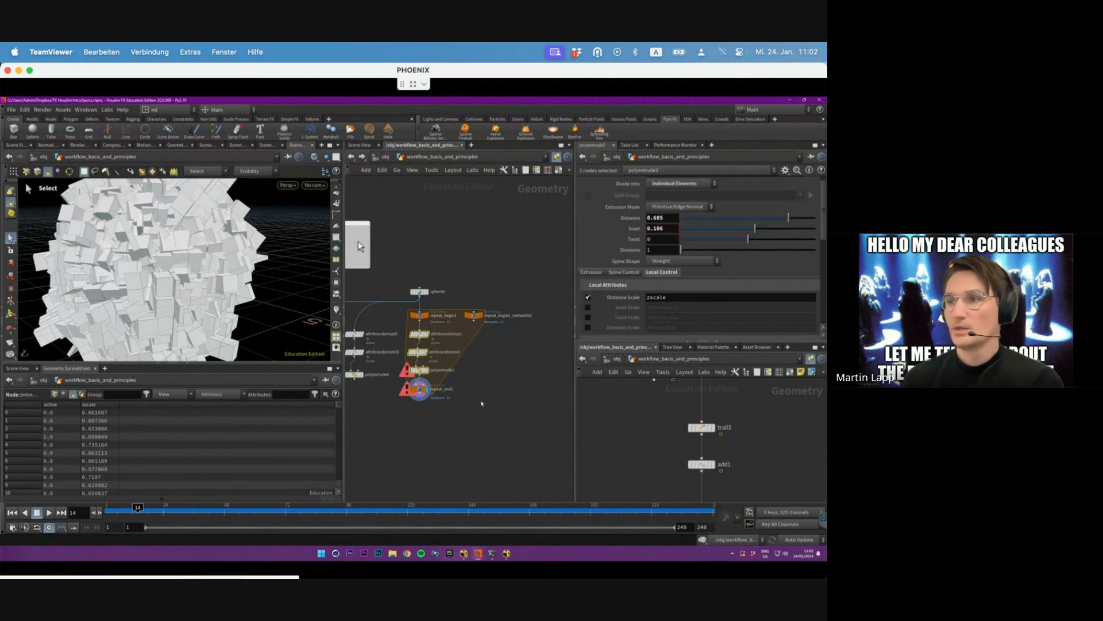
- Go to the sops training section, display the building3 node, and set the timeline to frame 5
{"action": "scroll", "coordinate": [459, 385], "scroll_direction": "down", "scroll_amount": 5}
{"action": "scroll", "coordinate": [474, 404], "scroll_direction": "down", "scroll_amount": 3}
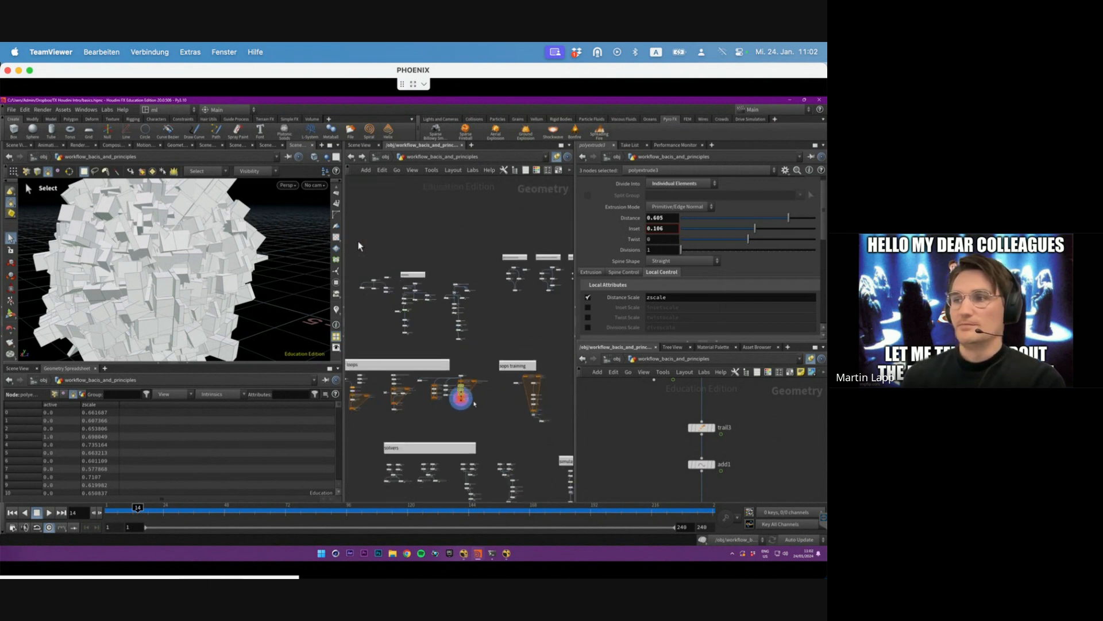
{"action": "middle_click_drag", "start_coordinate": [474, 404], "coordinate": [398, 360]}
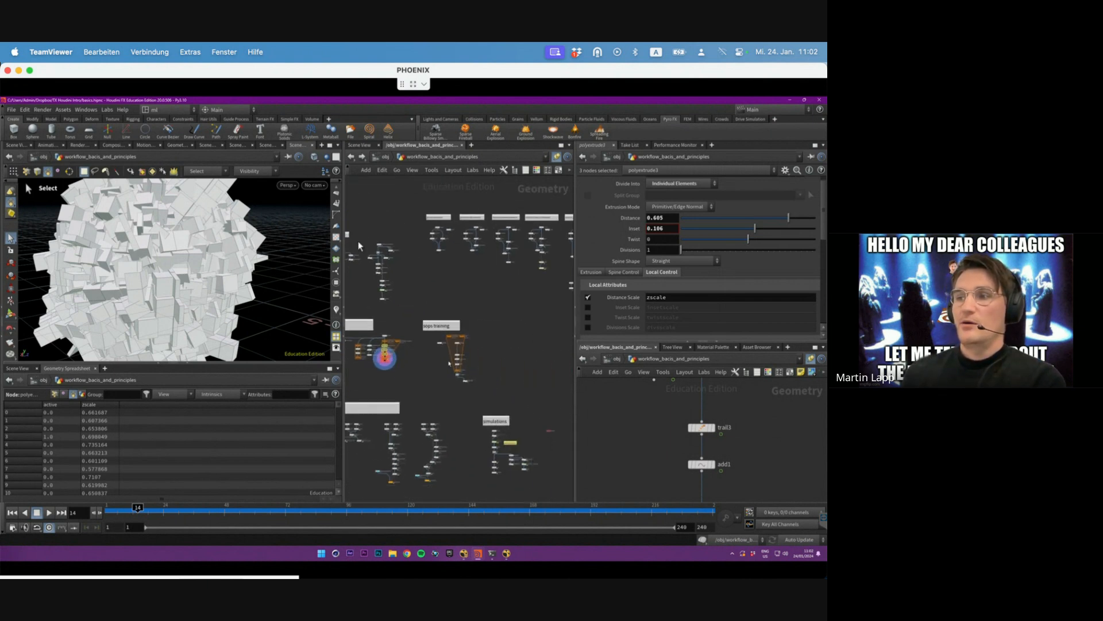
{"action": "scroll", "coordinate": [449, 363], "scroll_direction": "up", "scroll_amount": 6}
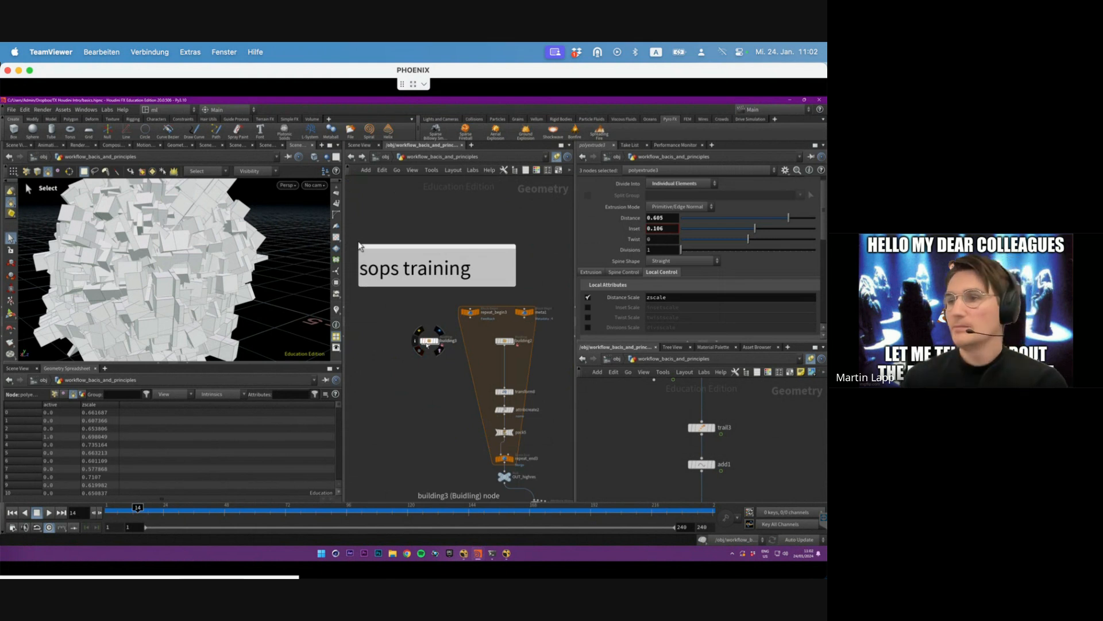
{"action": "left_click_drag", "start_coordinate": [425, 343], "coordinate": [415, 339]}
{"action": "left_click", "coordinate": [419, 337]}
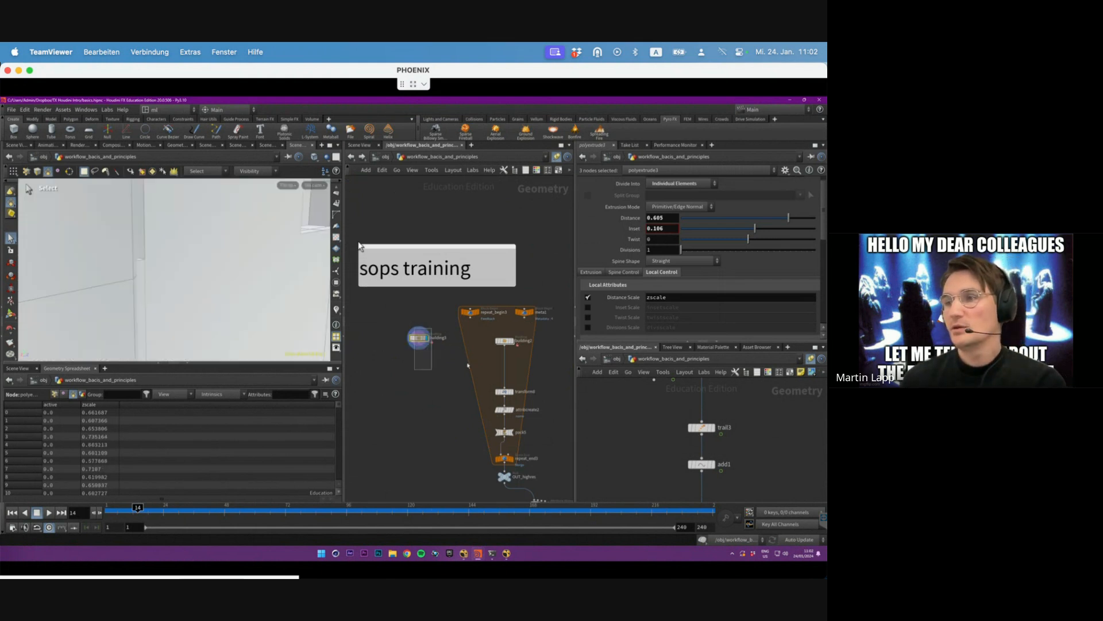
{"action": "left_click_drag", "start_coordinate": [189, 299], "coordinate": [217, 239]}
{"action": "left_click", "coordinate": [115, 510]}
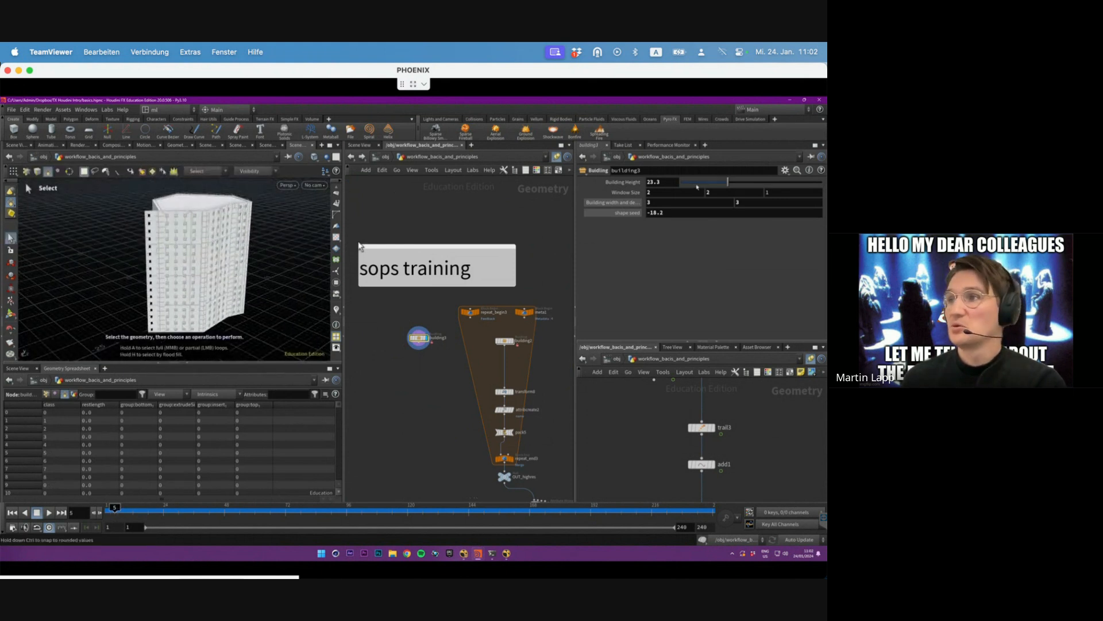
- Set building3's first two Window Size values to 1 and both building width and depth values to 1
{"action": "left_click", "coordinate": [673, 193]}
{"action": "key", "text": "BackSpace"}
{"action": "type", "text": "1"}
{"action": "key", "text": "Tab"}
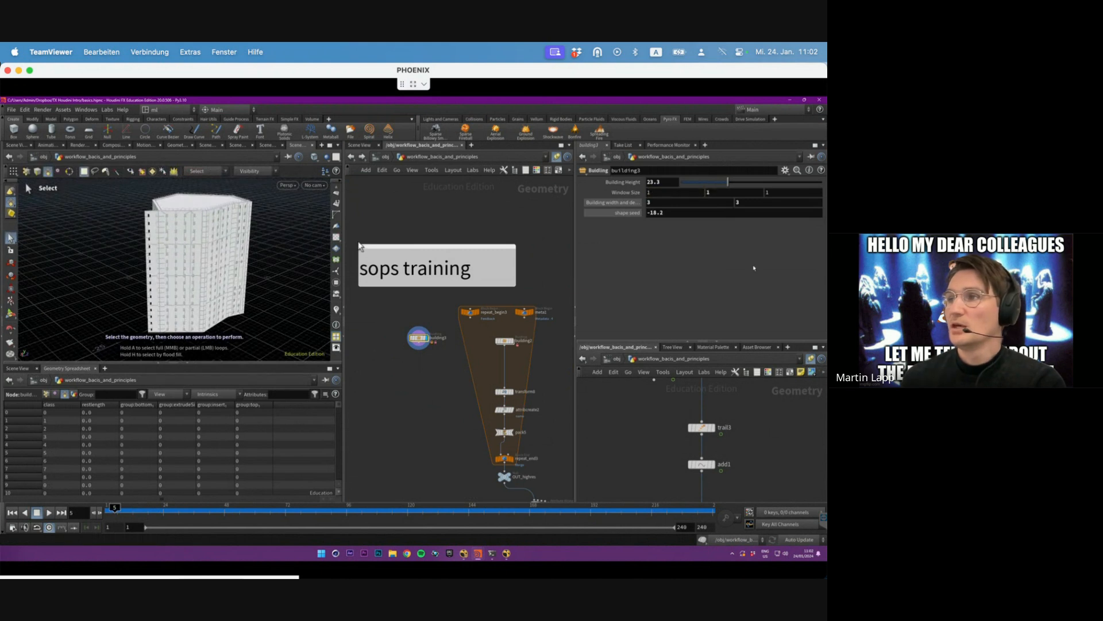
{"action": "key", "text": "BackSpace"}
{"action": "type", "text": "1"}
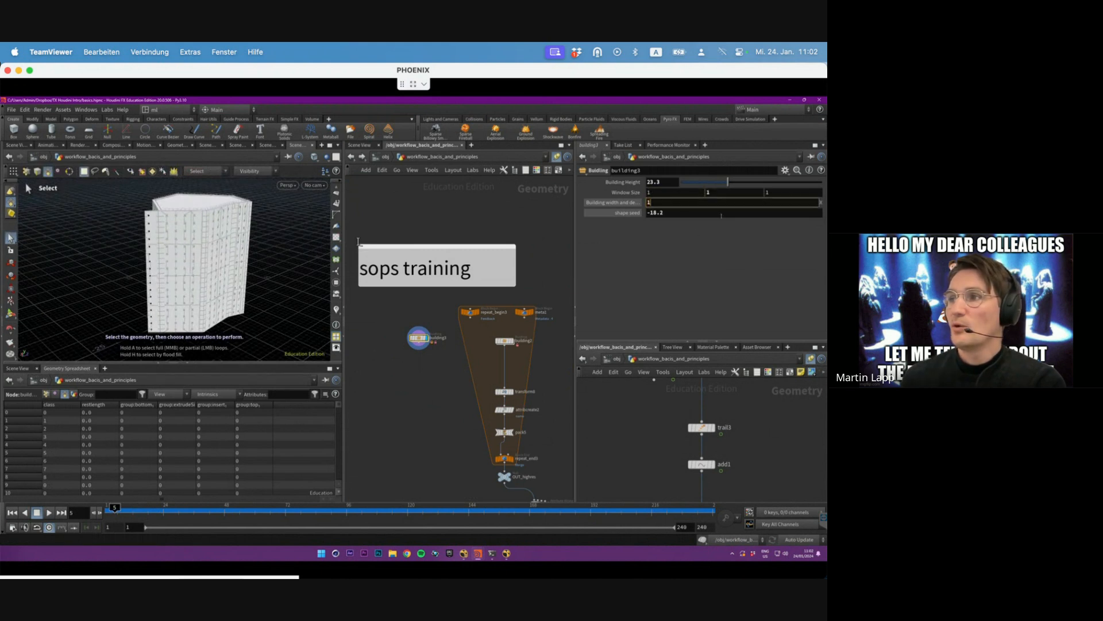
{"action": "key", "text": "Tab"}
{"action": "type", "text": "1"}
{"action": "key", "text": "Return"}
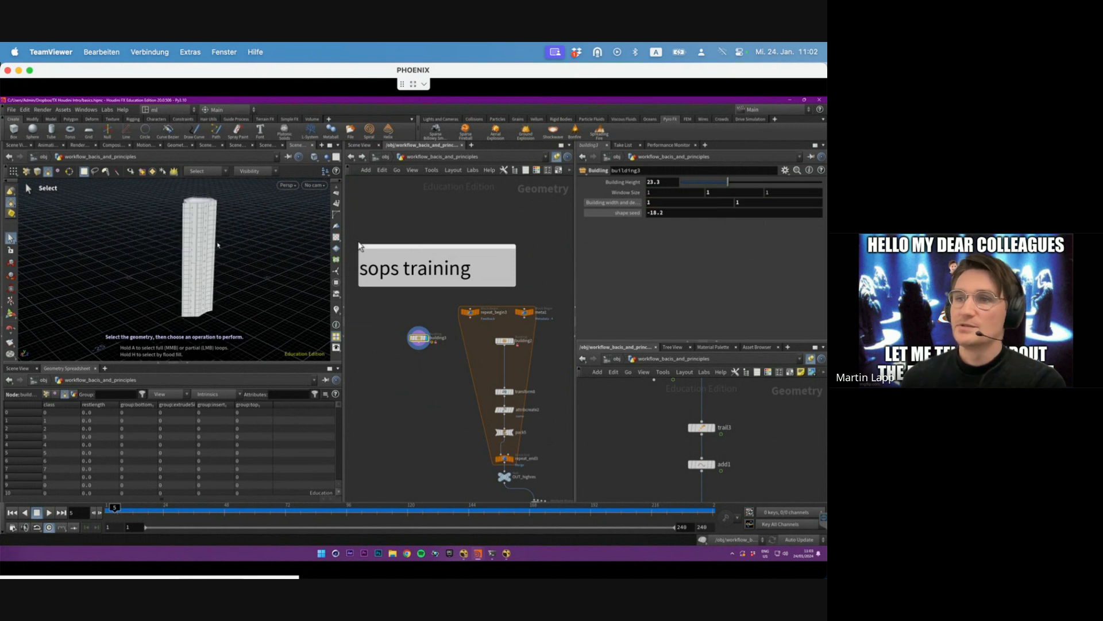
- Examine the building up close and the network inside building3, return to the parent network, and save the scene
{"action": "right_click_drag", "start_coordinate": [217, 241], "coordinate": [263, 197], "text": "alt"}
{"action": "left_click_drag", "start_coordinate": [230, 218], "coordinate": [184, 220], "text": "alt"}
{"action": "key", "text": "s"}
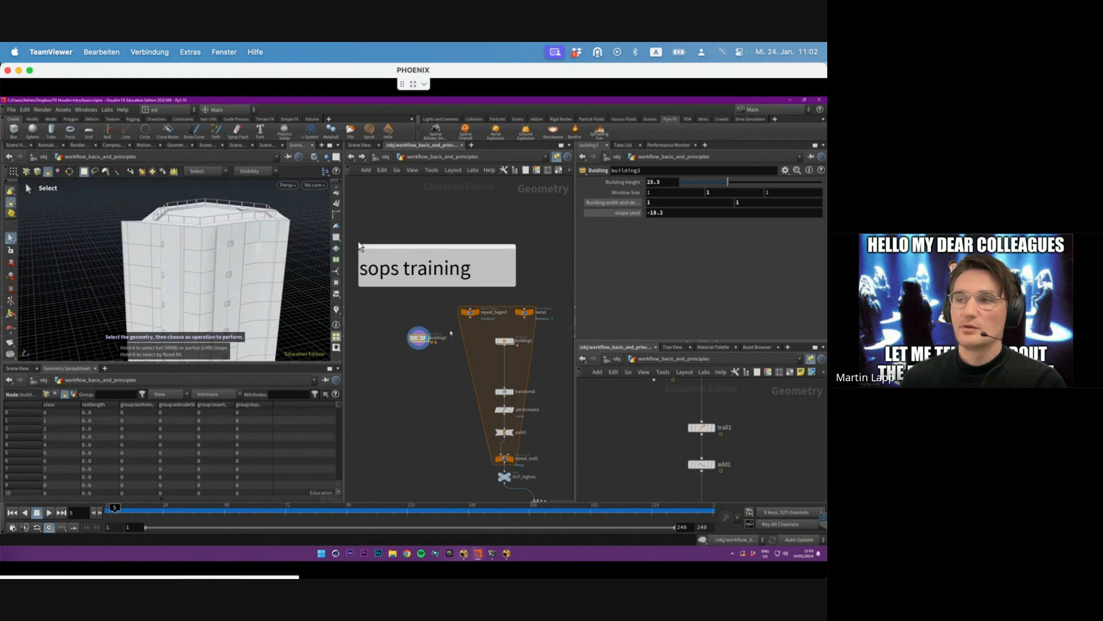
{"action": "double_click", "coordinate": [419, 337]}
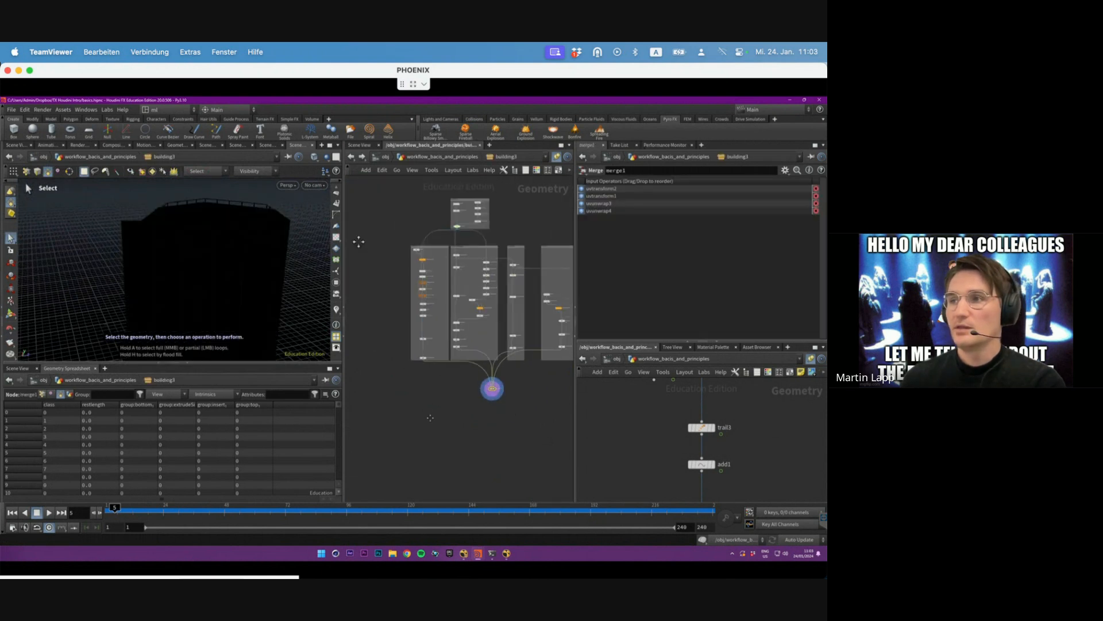
{"action": "middle_click_drag", "start_coordinate": [431, 418], "coordinate": [390, 462]}
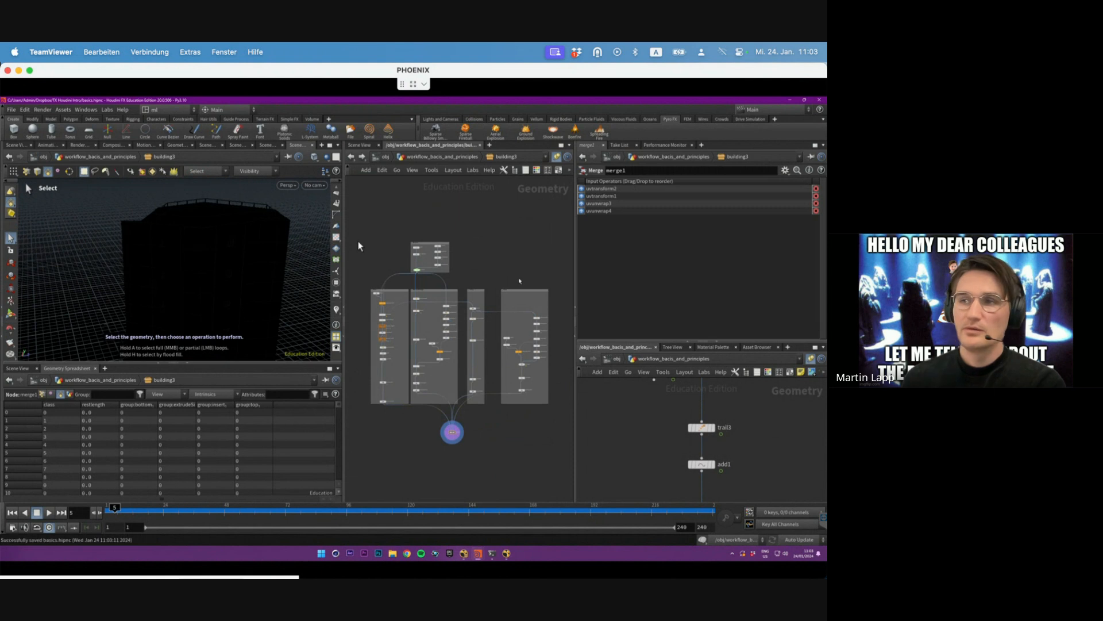
{"action": "key", "text": "u"}
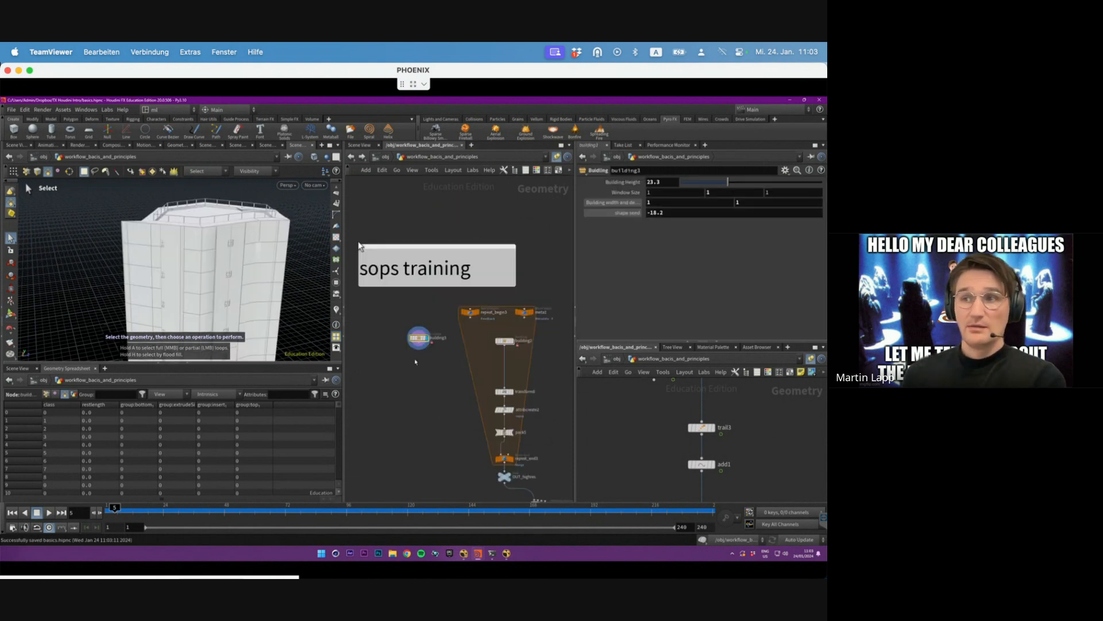
{"action": "key", "text": "ctrl+s"}
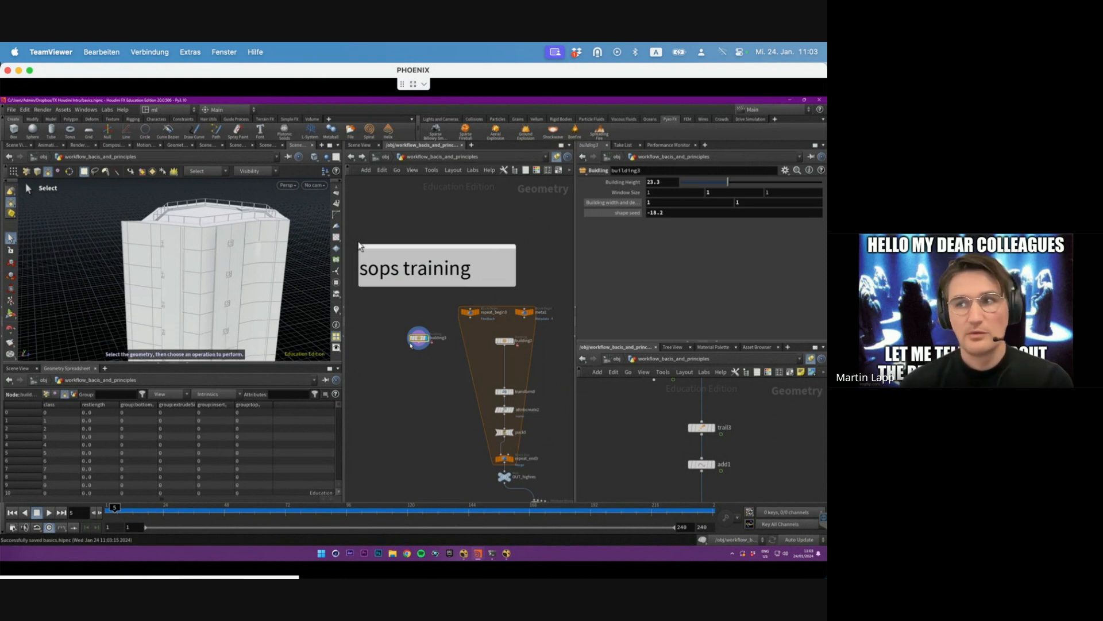
{"action": "scroll", "coordinate": [389, 379], "scroll_direction": "down", "scroll_amount": 1}
{"action": "key", "text": "Tab"}
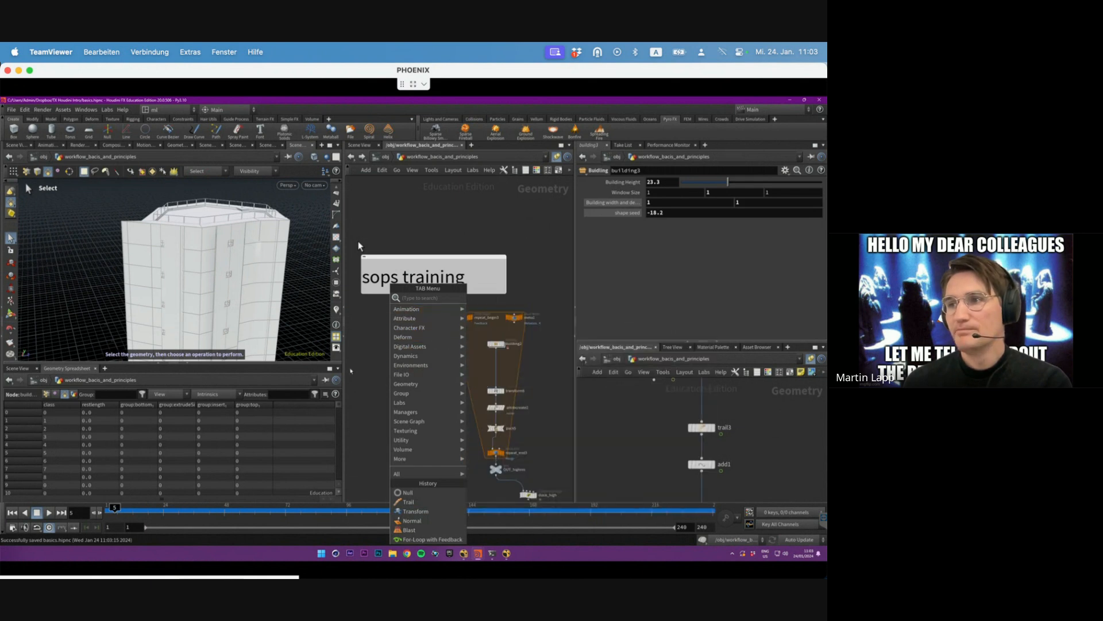
{"action": "key", "text": "Tab"}
{"action": "mouse_move", "coordinate": [393, 384]}
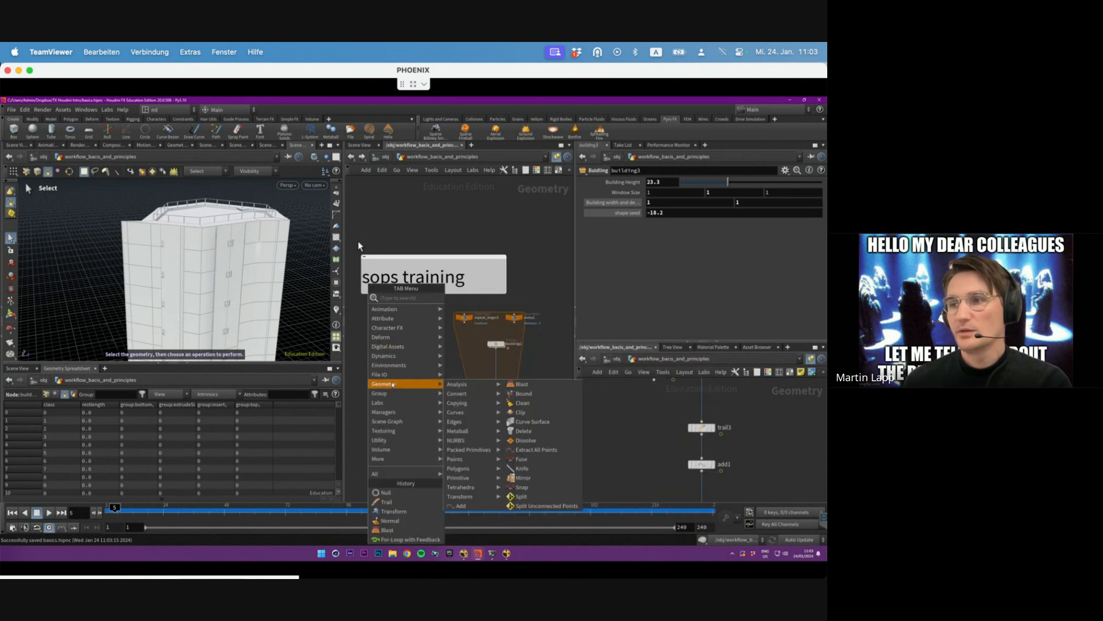
{"action": "mouse_move", "coordinate": [482, 403]}
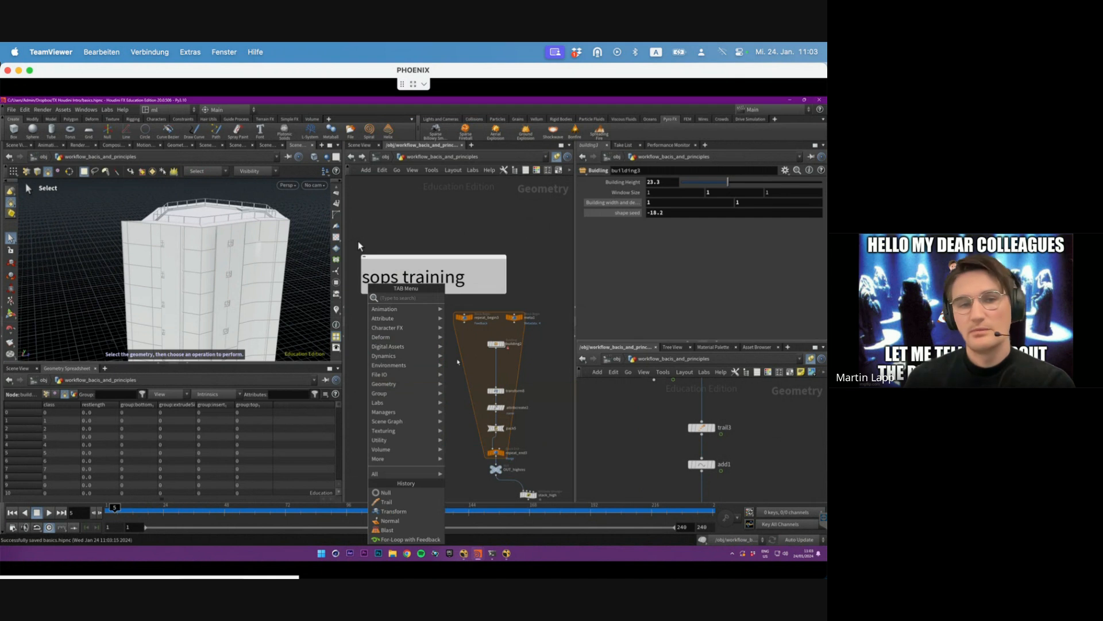
{"action": "left_click", "coordinate": [458, 360]}
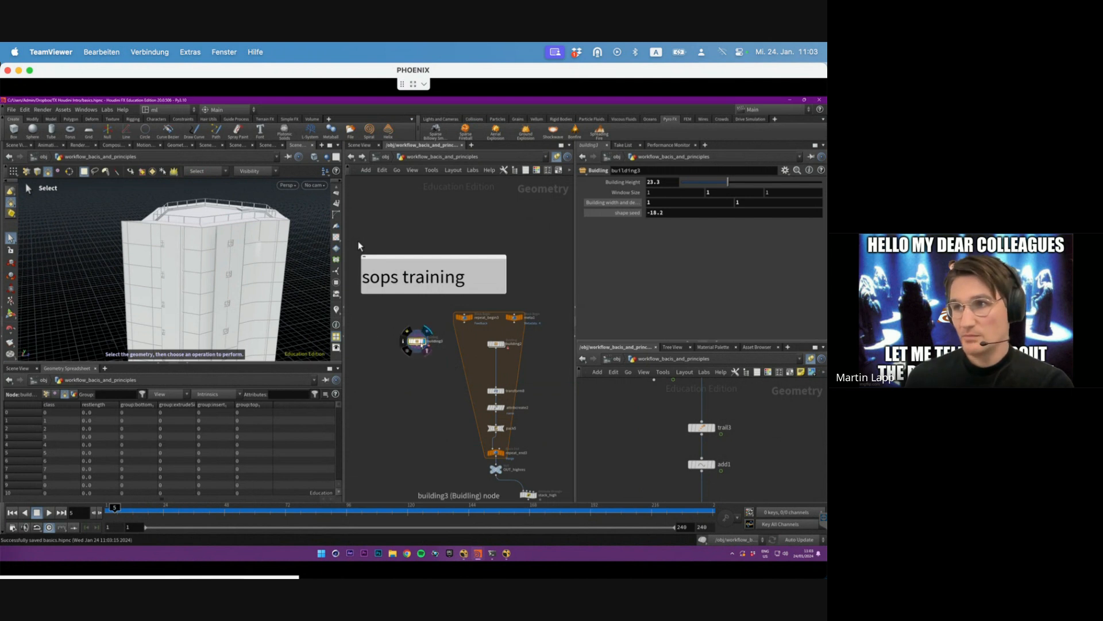
- Enter building3 again, inspect its polyextrude5 node and the branches leading to the merge, and return to the parent network
{"action": "double_click", "coordinate": [417, 341]}
{"action": "left_click_drag", "start_coordinate": [362, 212], "coordinate": [572, 499]}
{"action": "left_click", "coordinate": [520, 447]}
{"action": "scroll", "coordinate": [437, 369], "scroll_direction": "up", "scroll_amount": 3}
{"action": "scroll", "coordinate": [421, 340], "scroll_direction": "up", "scroll_amount": 3}
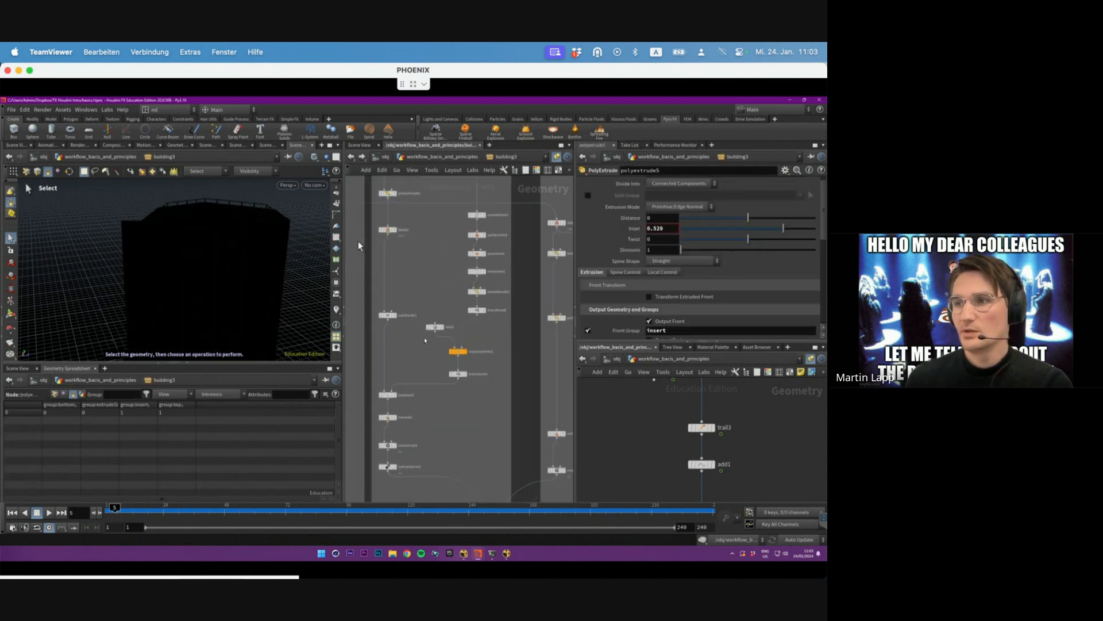
{"action": "middle_click_drag", "start_coordinate": [483, 454], "coordinate": [503, 311]}
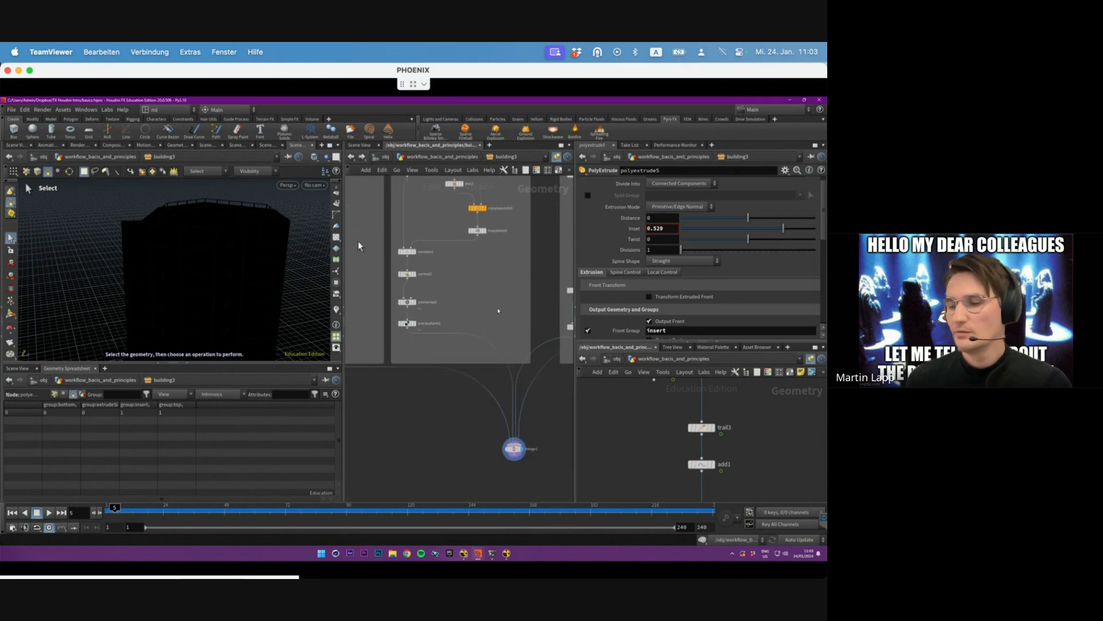
{"action": "key", "text": "u"}
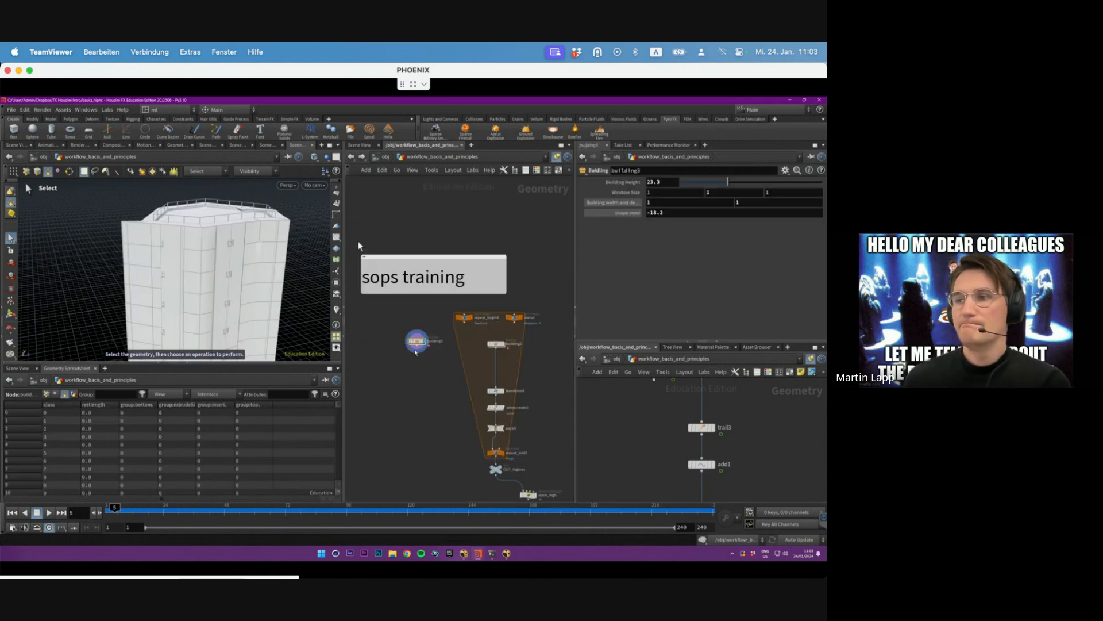
- Display the stack_high wrangle below the building loop and frame its row of buildings in the viewport
{"action": "middle_click_drag", "start_coordinate": [563, 475], "coordinate": [495, 357]}
{"action": "left_click", "coordinate": [467, 378]}
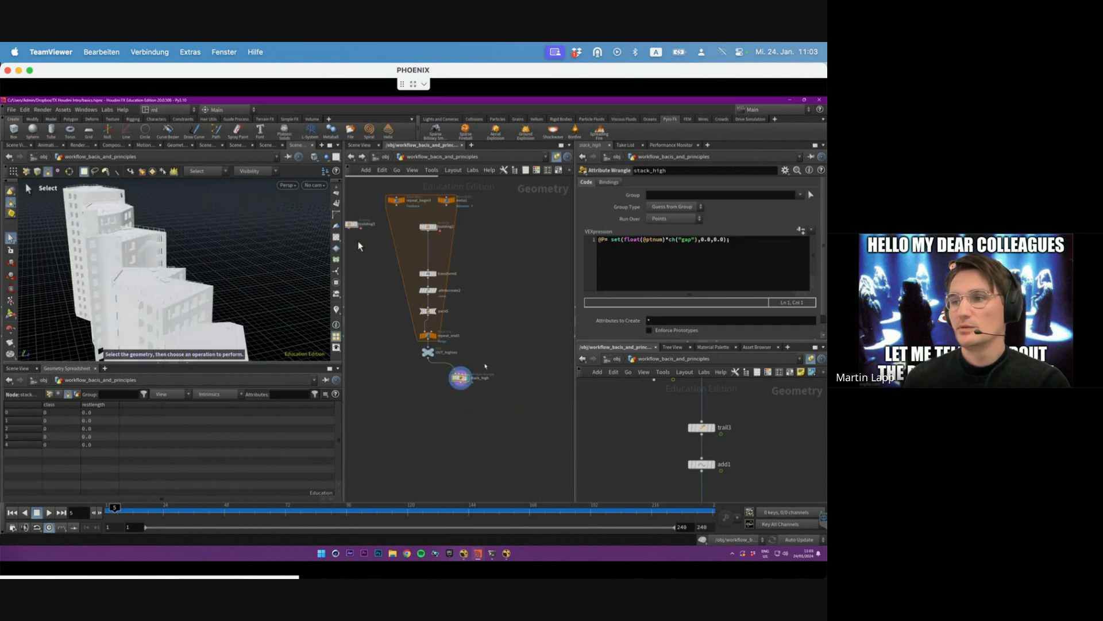
{"action": "left_click_drag", "start_coordinate": [207, 248], "coordinate": [167, 268], "text": "alt"}
{"action": "key", "text": "space+g"}
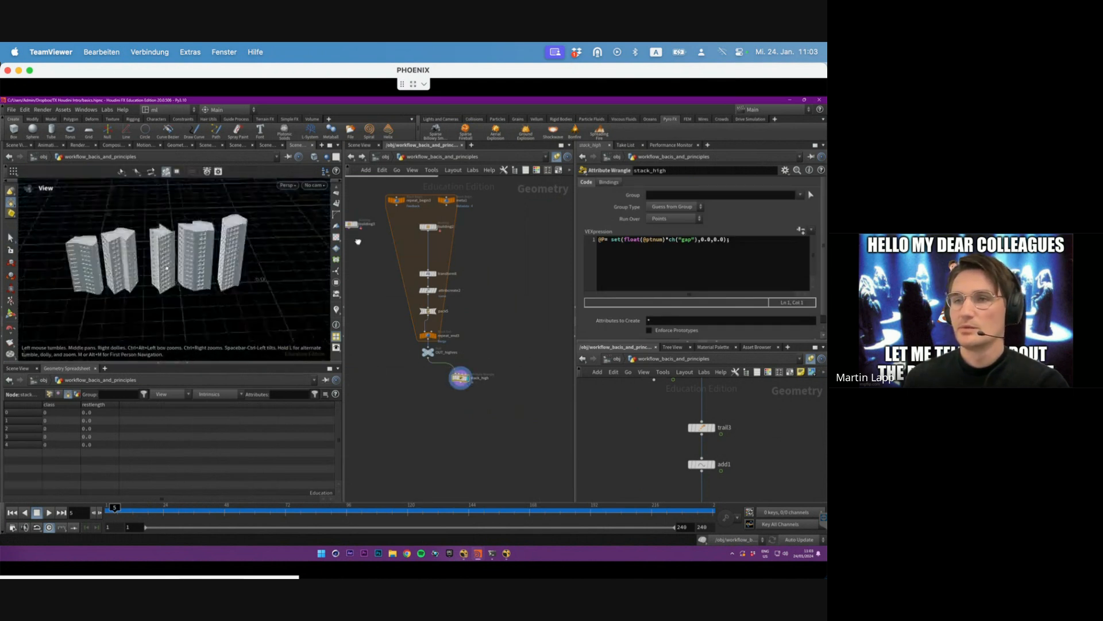
{"action": "right_click_drag", "start_coordinate": [167, 268], "coordinate": [198, 266], "text": "alt"}
{"action": "left_click_drag", "start_coordinate": [198, 265], "coordinate": [260, 251], "text": "alt"}
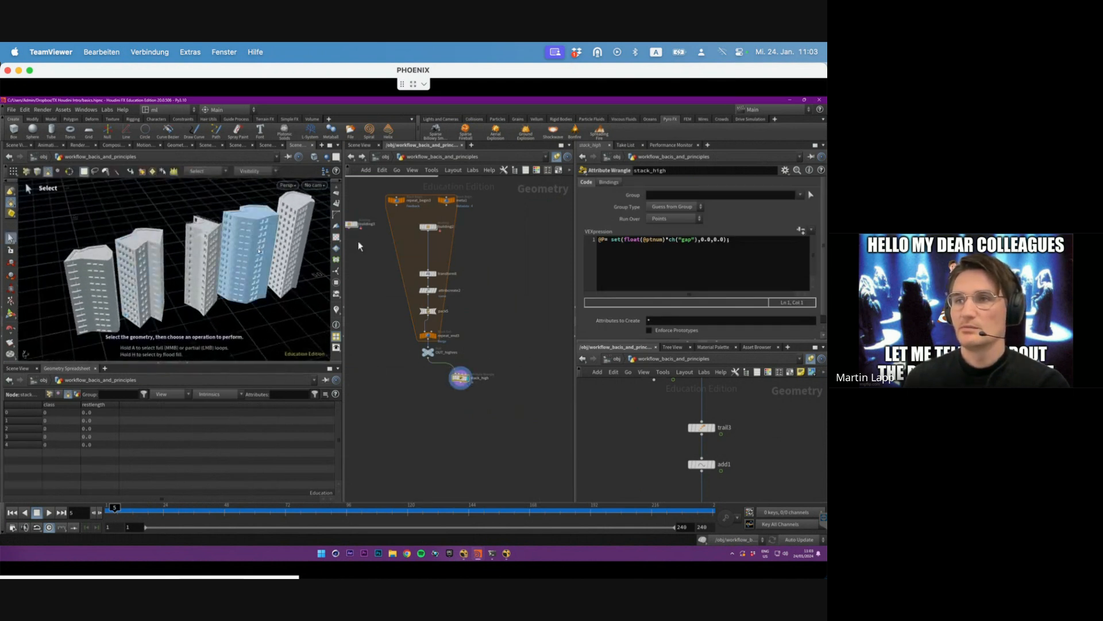
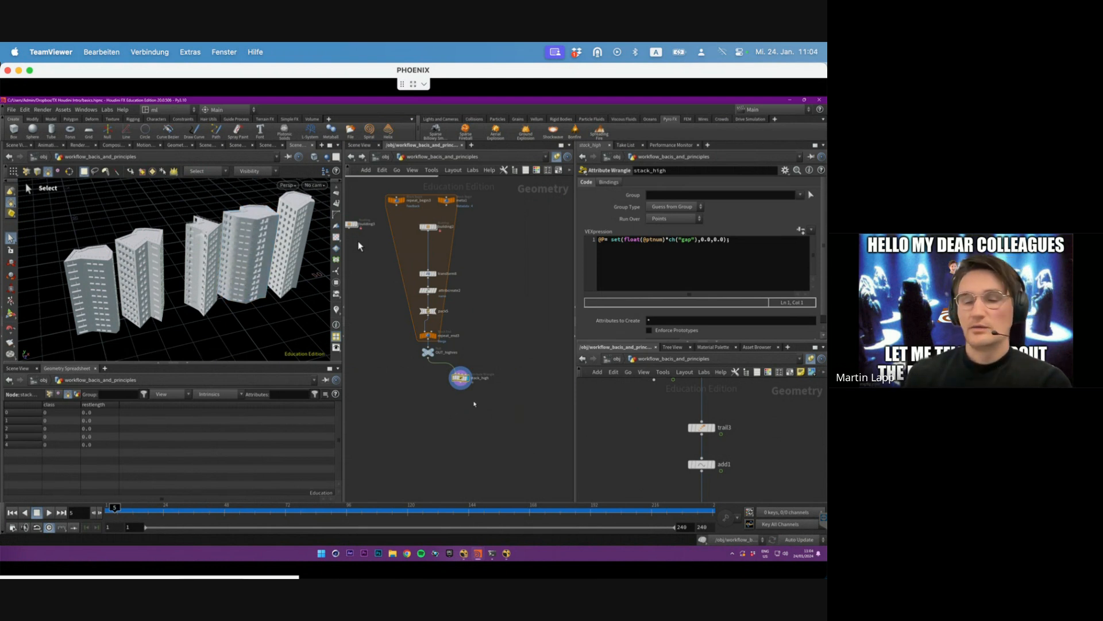
- Switch to QuickTime Player to show preview2.mov, and return to the Houdini session in TeamViewer
{"action": "key", "text": "ctrl+Up"}
{"action": "left_click", "coordinate": [299, 371]}
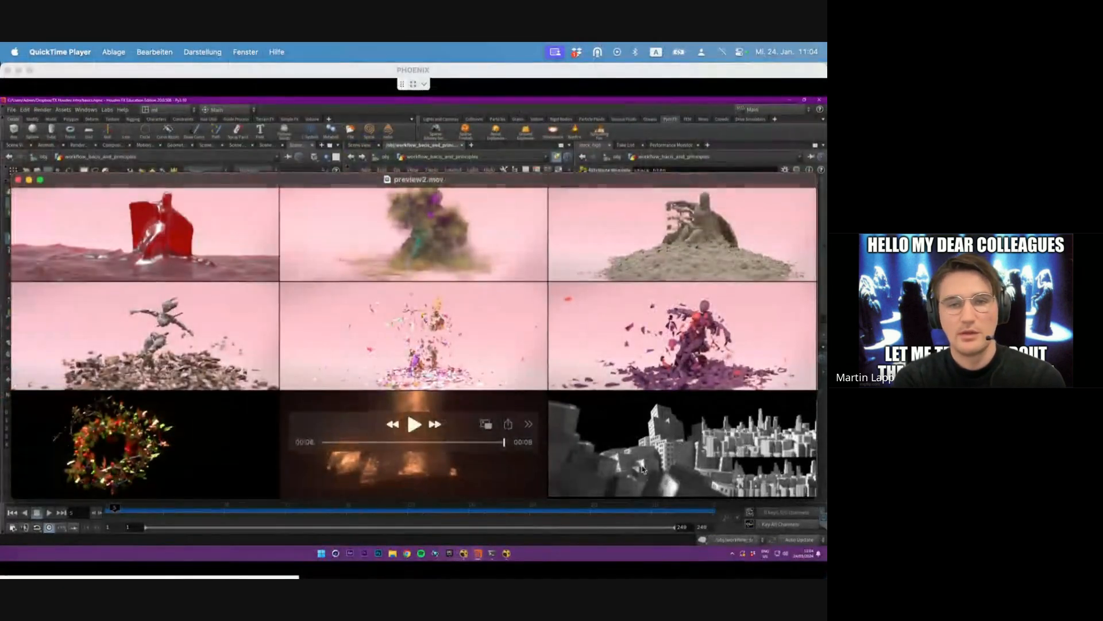
{"action": "key", "text": "ctrl+Up"}
{"action": "left_click", "coordinate": [326, 208]}
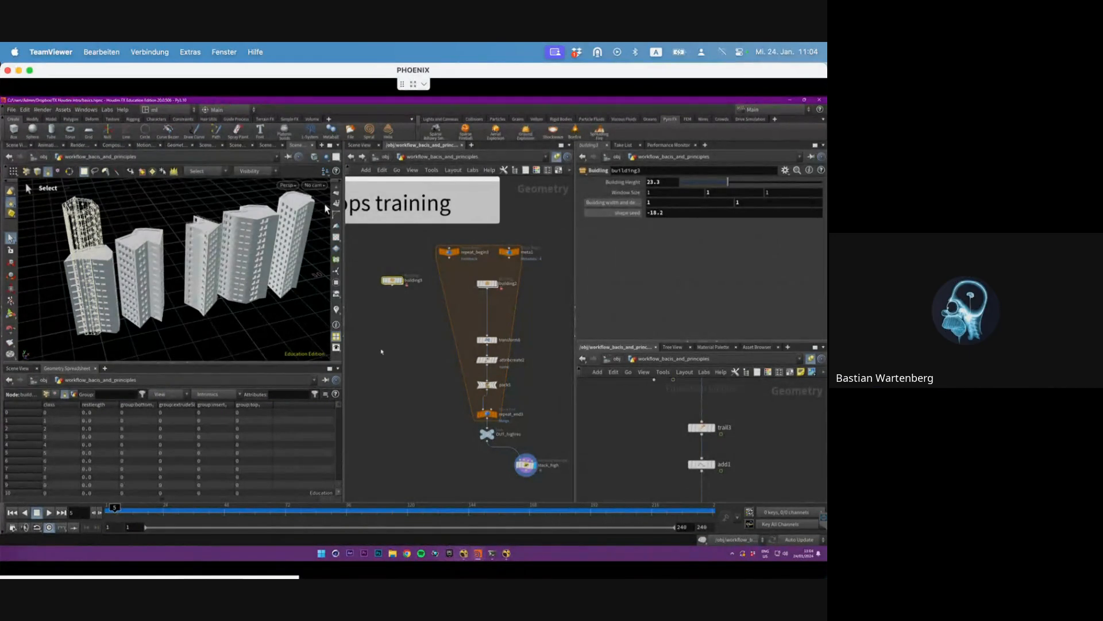
{"action": "key", "text": "XF86AudioRaiseVolume"}
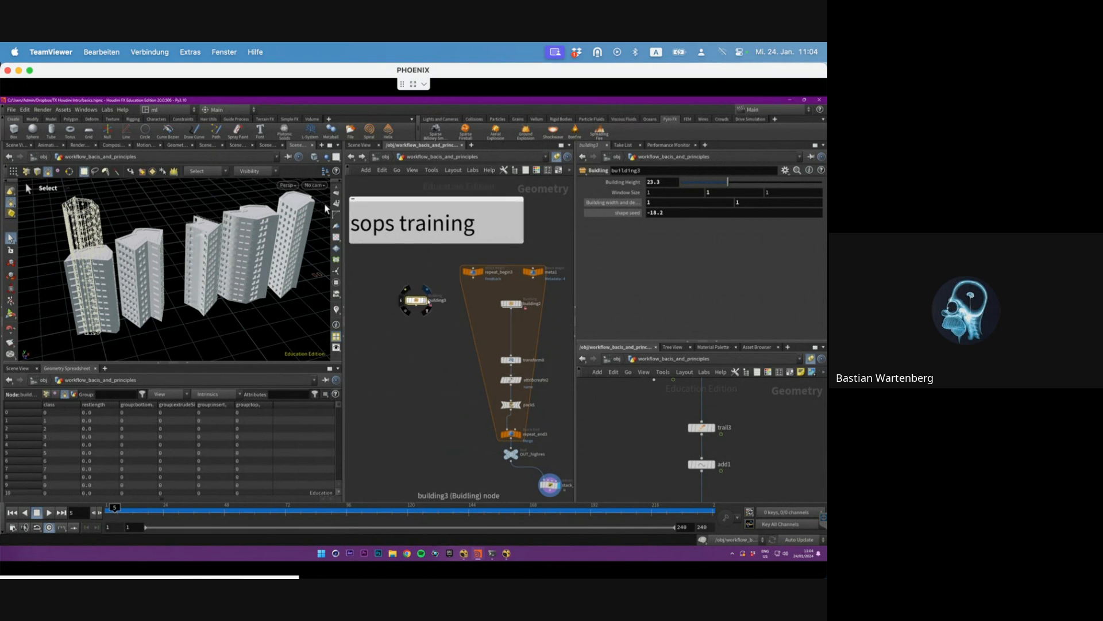
- Display the standalone building3 node, frame its building in the viewport, and set Window Size to 2, 2, 2
{"action": "key", "text": "space+g"}
{"action": "left_click_drag", "start_coordinate": [155, 271], "coordinate": [188, 237]}
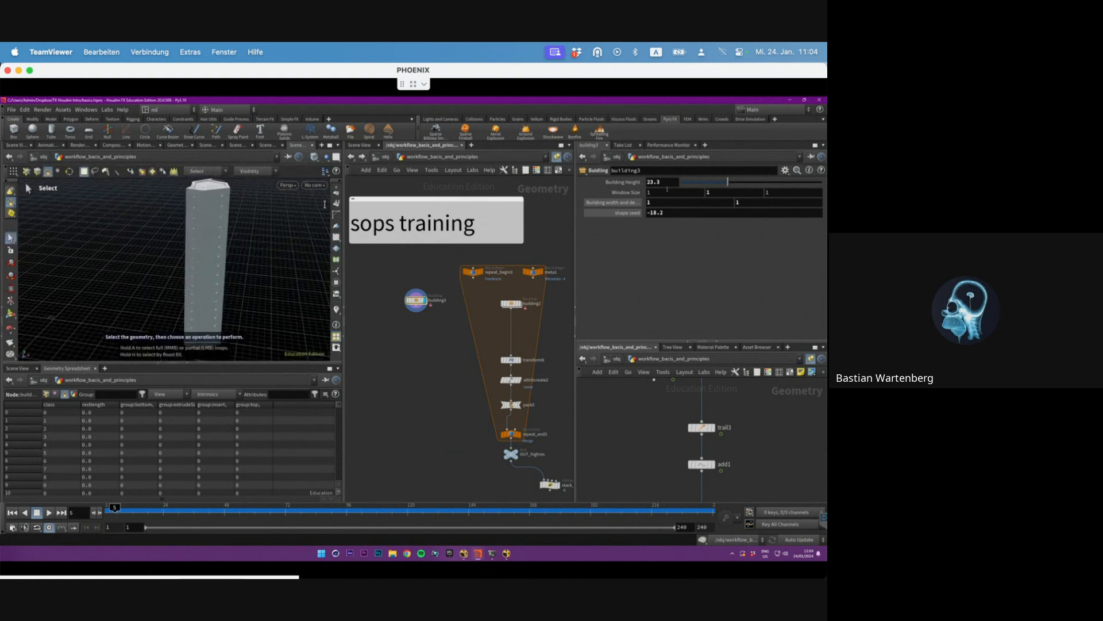
{"action": "double_click", "coordinate": [666, 191]}
{"action": "type", "text": "2"}
{"action": "key", "text": "Tab"}
{"action": "left_click", "coordinate": [758, 191]}
{"action": "type", "text": "2"}
{"action": "key", "text": "Return"}
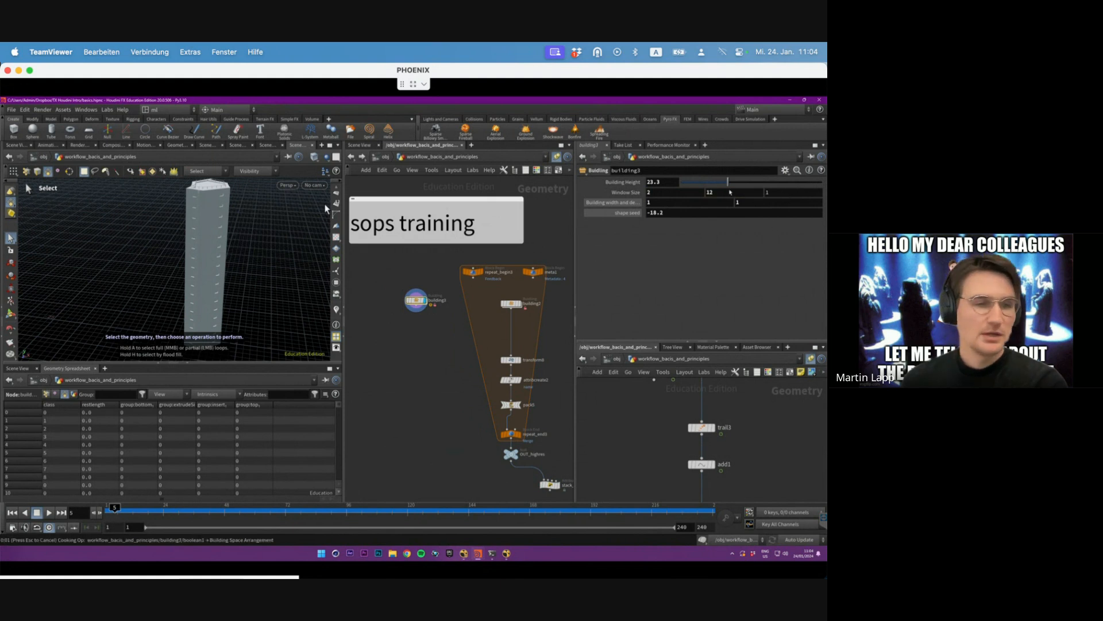
{"action": "key", "text": "Tab"}
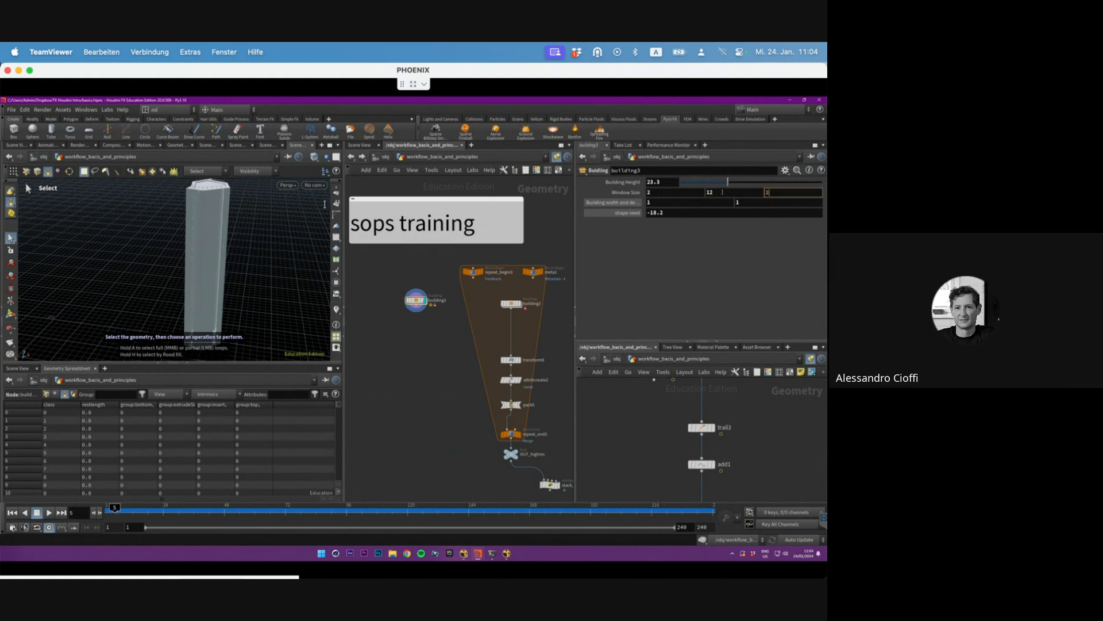
{"action": "type", "text": "2"}
{"action": "key", "text": "Return"}
{"action": "left_click_drag", "start_coordinate": [180, 230], "coordinate": [212, 232], "text": "alt"}
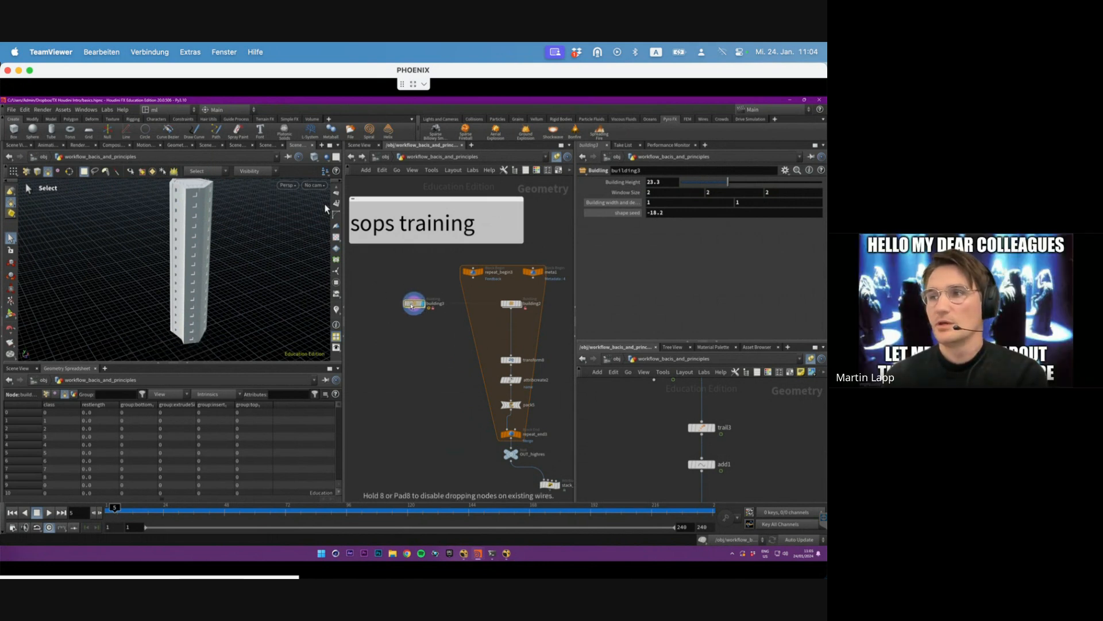
- Save the scene, briefly look inside building3, and return to the parent network
{"action": "key", "text": "ctrl+s"}
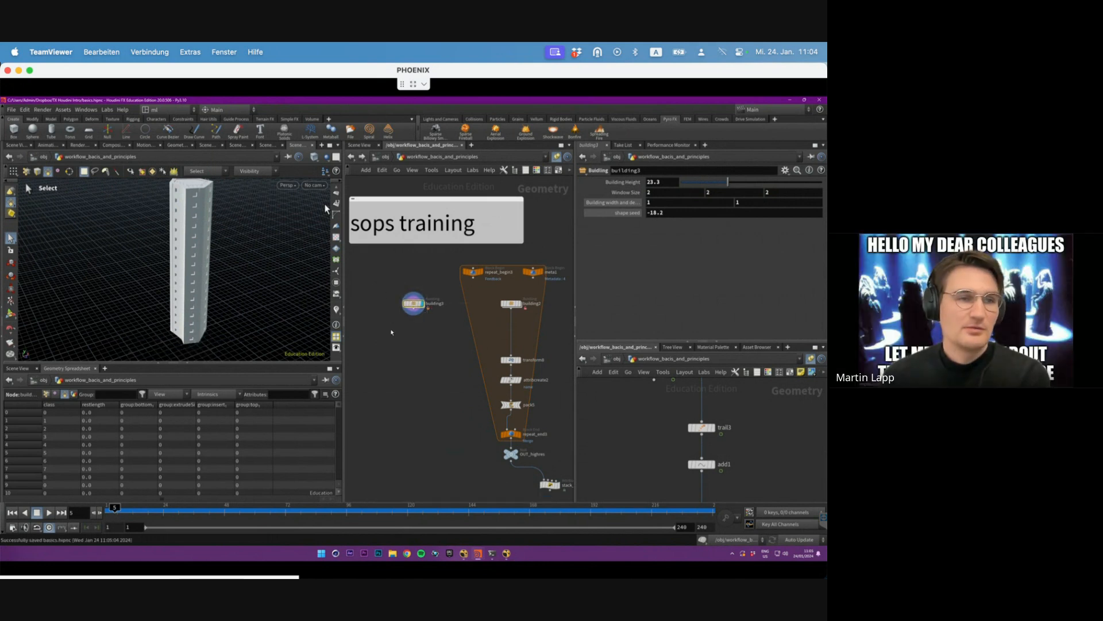
{"action": "key", "text": "ctrl+s"}
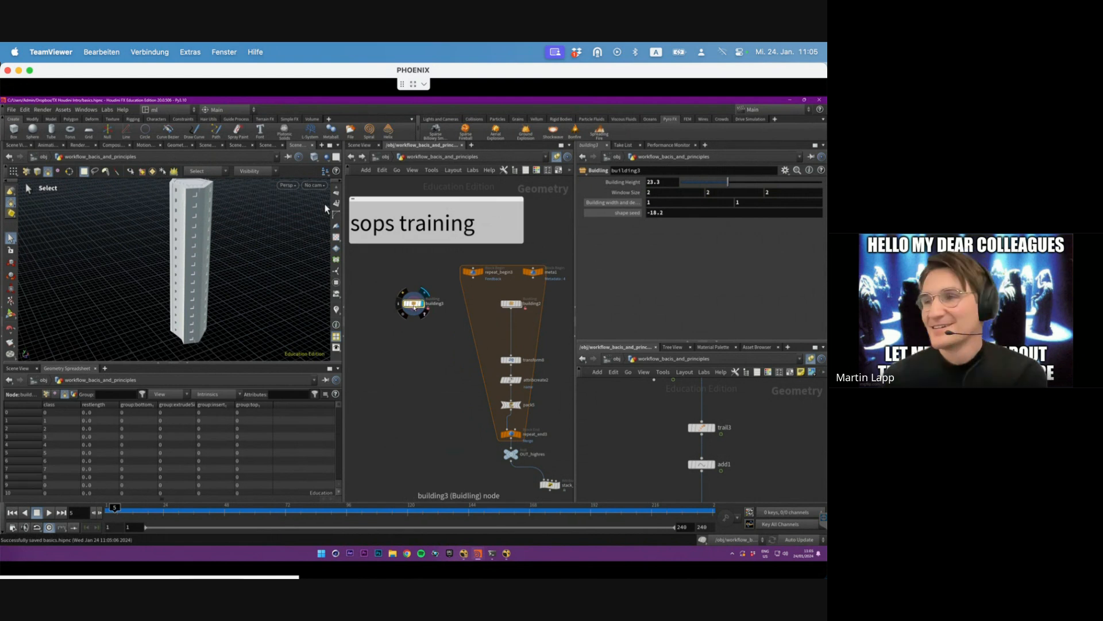
{"action": "double_click", "coordinate": [413, 306]}
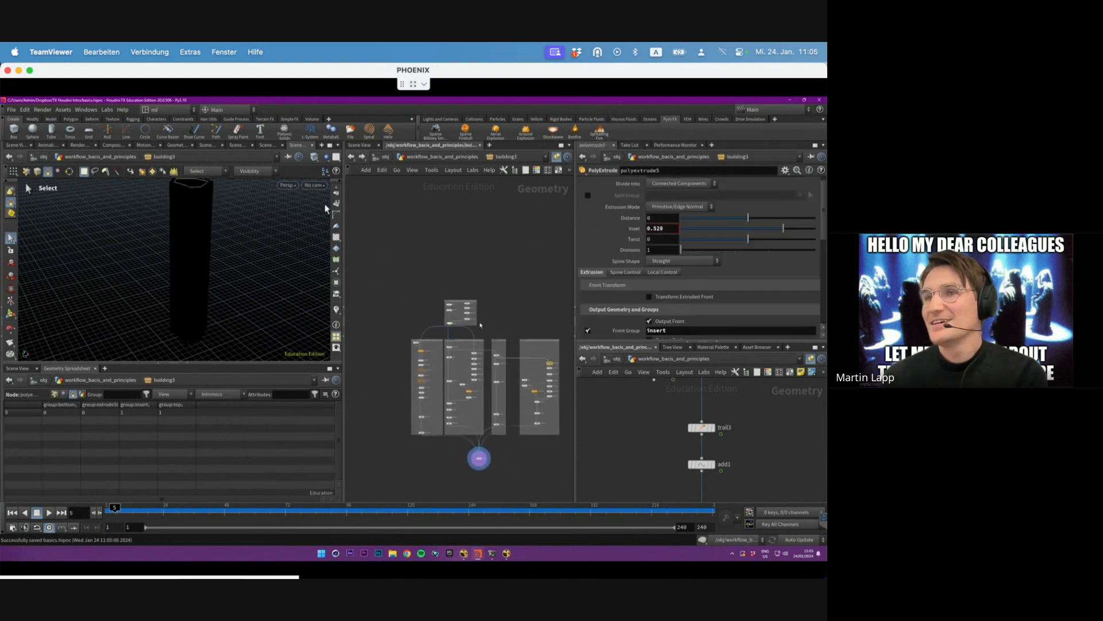
{"action": "key", "text": "u"}
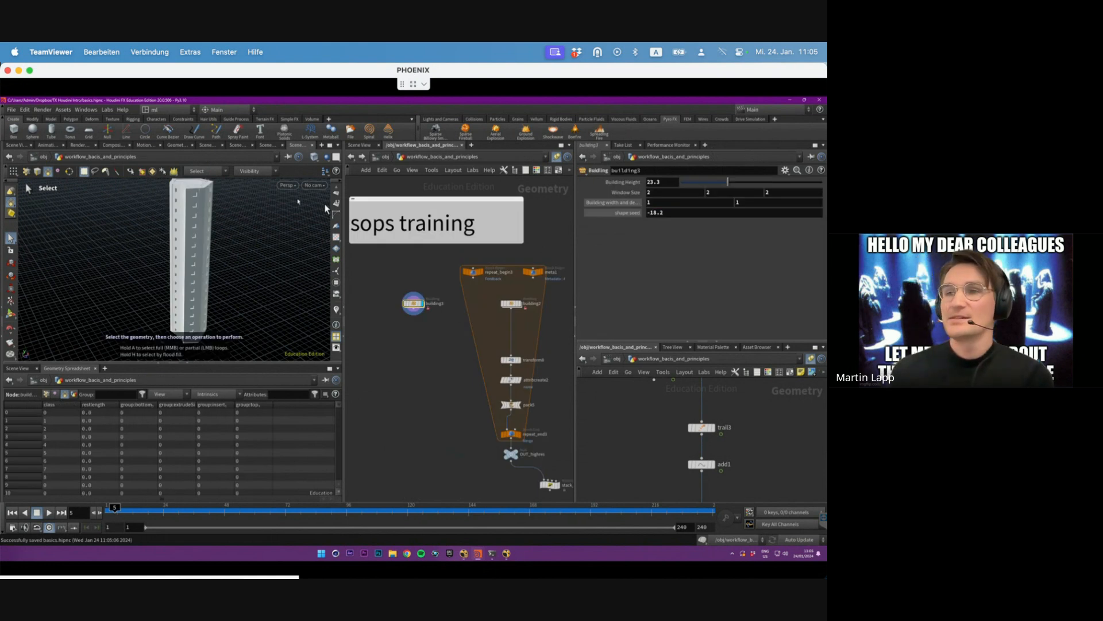
{"action": "left_click_drag", "start_coordinate": [253, 224], "coordinate": [278, 227], "text": "alt"}
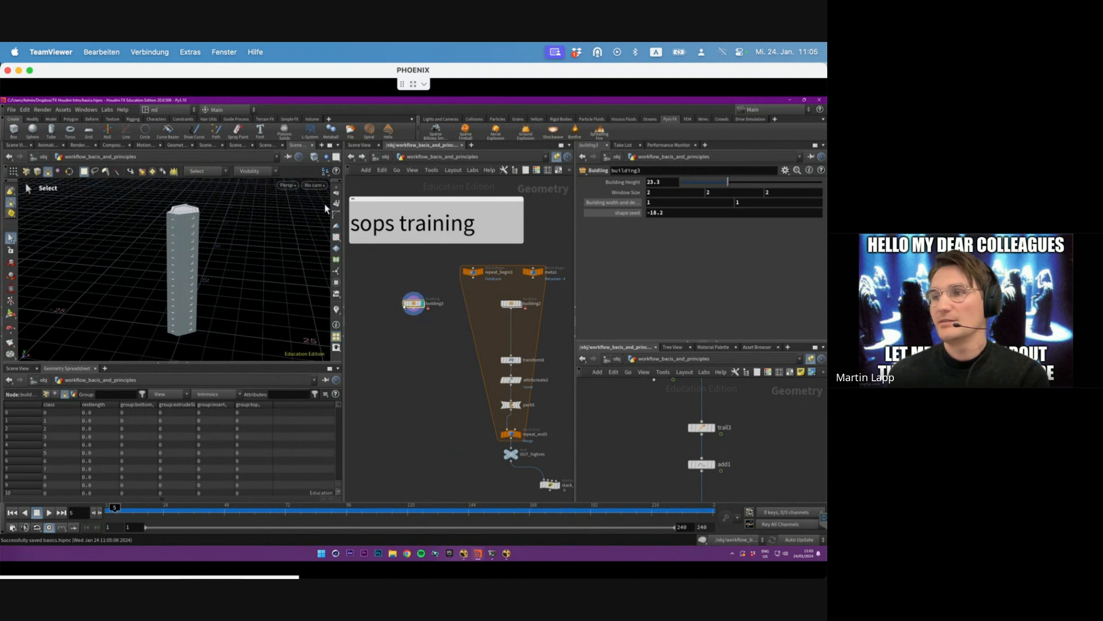
- Add a Bone Capture node and a Box node below building3 and wire the box into the capture node
{"action": "left_click_drag", "start_coordinate": [404, 306], "coordinate": [384, 307]}
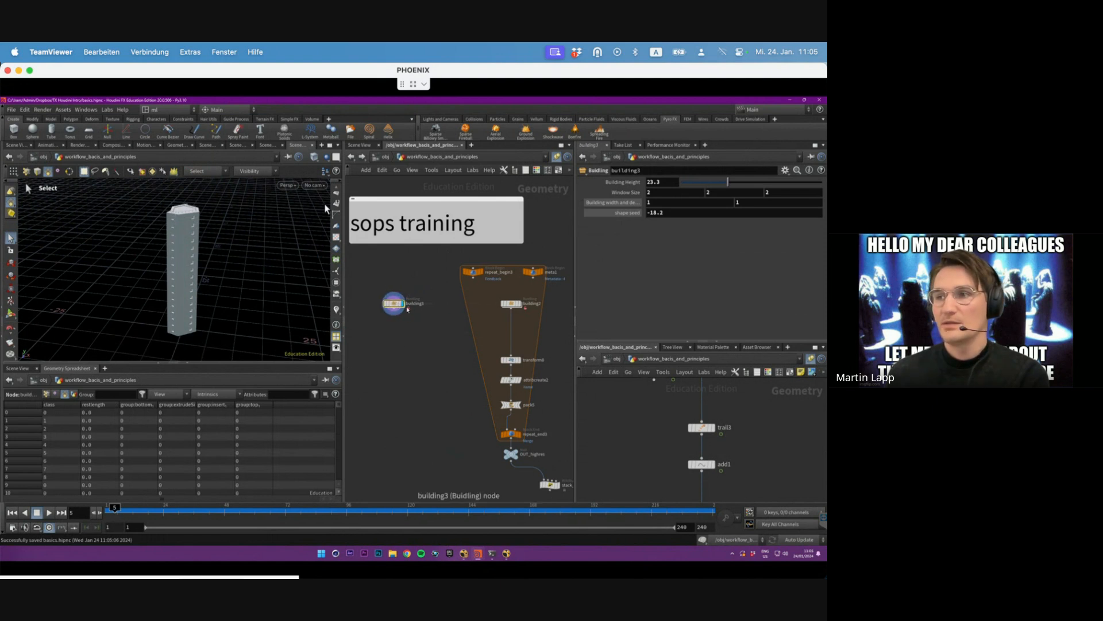
{"action": "key", "text": "Tab"}
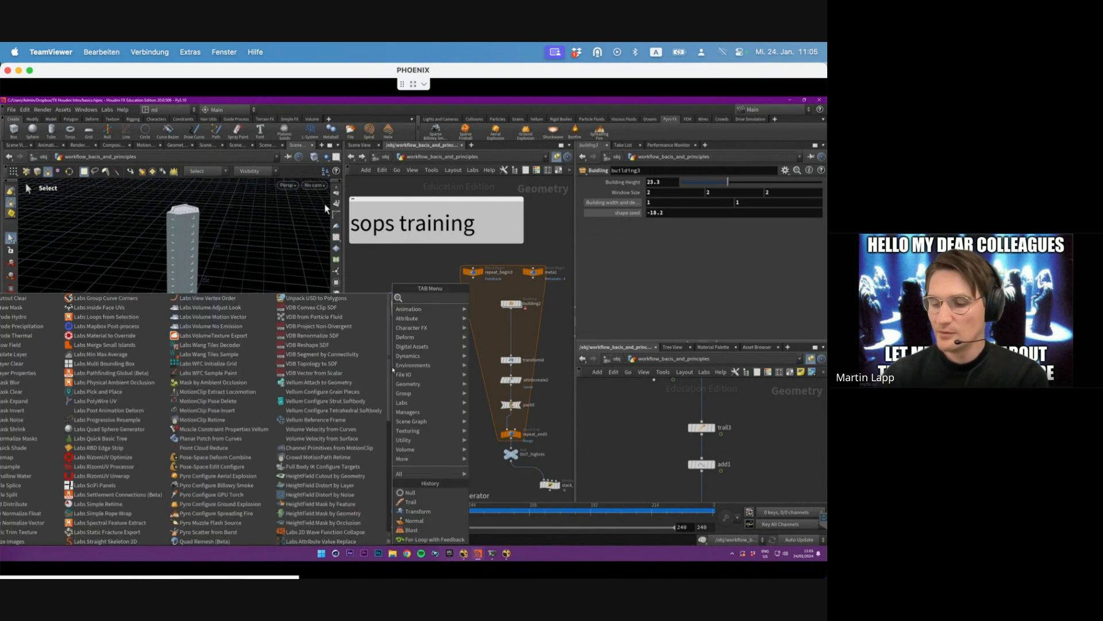
{"action": "key", "text": "Return"}
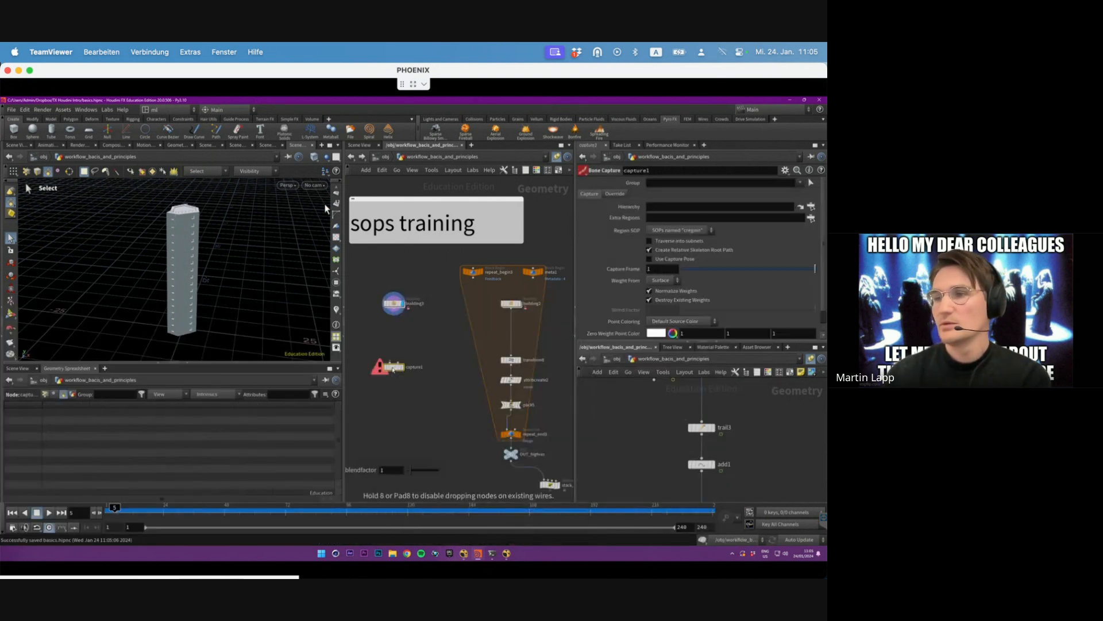
{"action": "key", "text": "Tab"}
{"action": "type", "text": "box"}
{"action": "key", "text": "Return"}
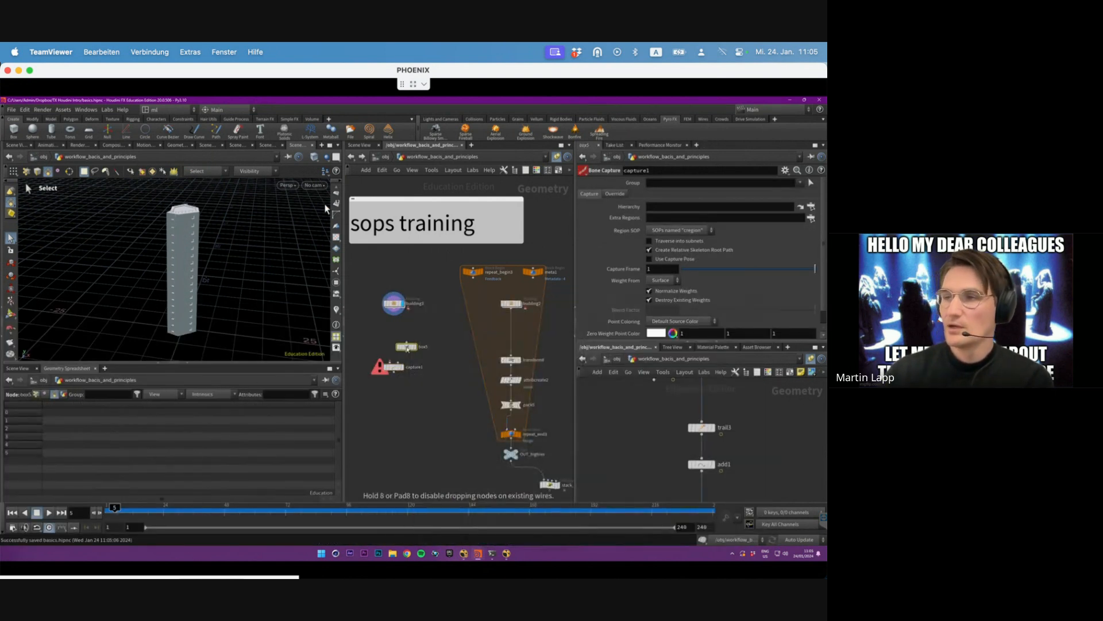
{"action": "left_click_drag", "start_coordinate": [407, 352], "coordinate": [394, 377]}
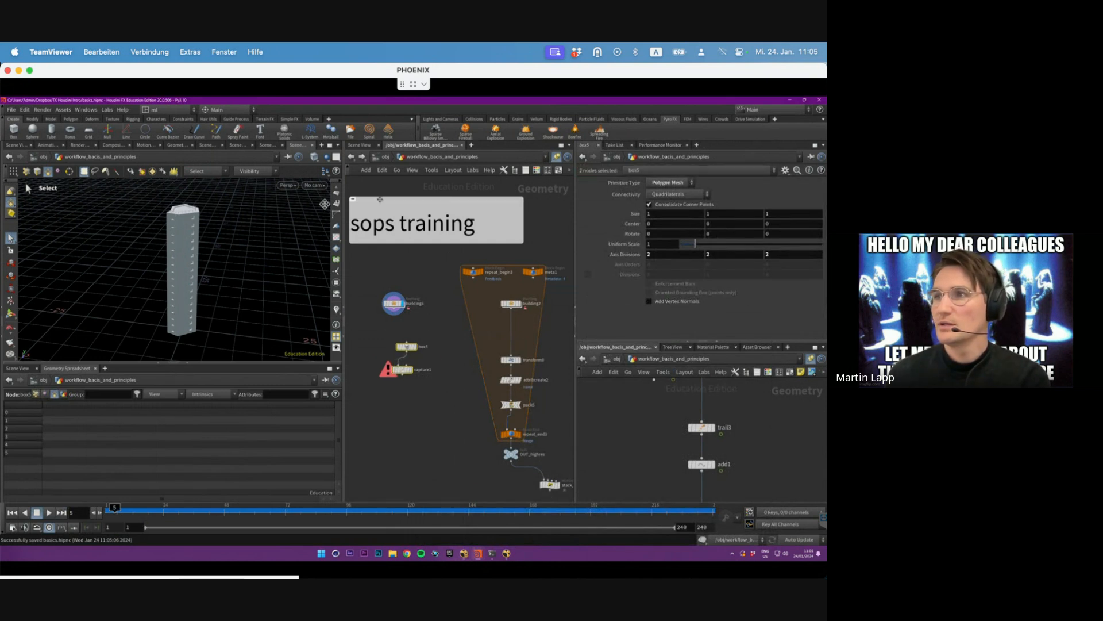
- Widen the network editor and collapse the Box and Bone Capture nodes into a subnetwork
{"action": "left_click_drag", "start_coordinate": [343, 192], "coordinate": [257, 196]}
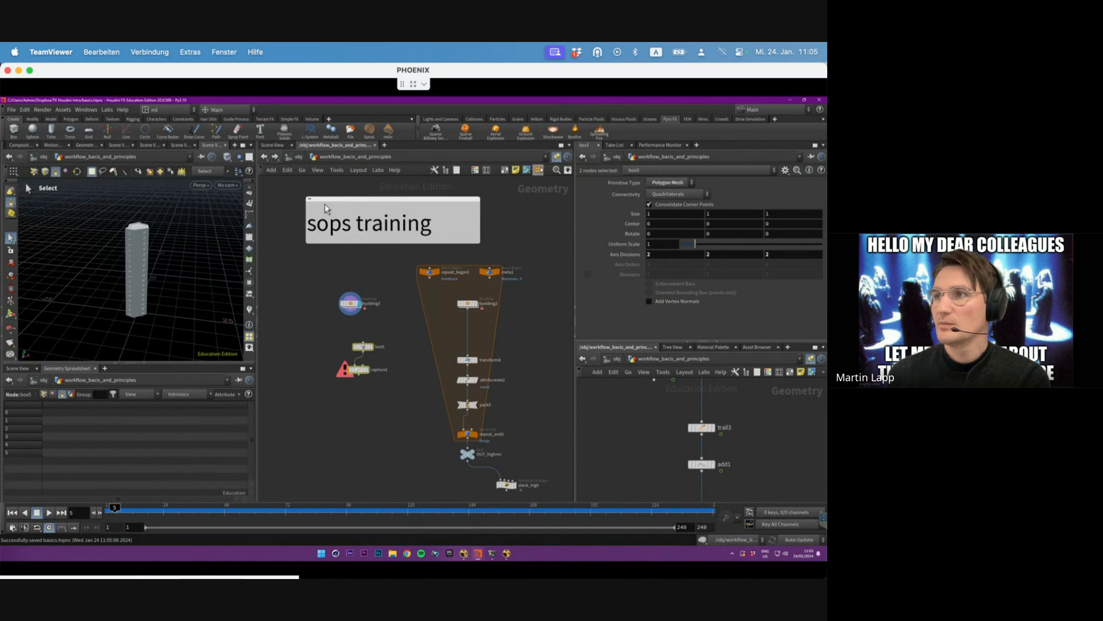
{"action": "left_click", "coordinate": [539, 170]}
{"action": "left_click_drag", "start_coordinate": [367, 346], "coordinate": [329, 375]}
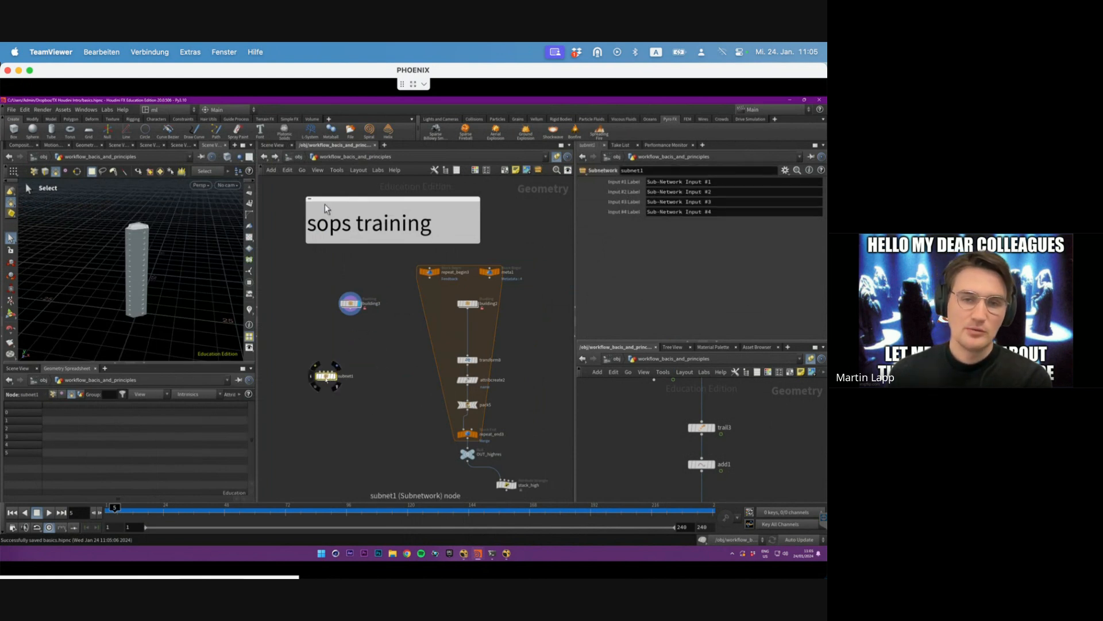
- Look inside the new subnetwork, return to the parent network, and delete the subnetwork
{"action": "key", "text": "i"}
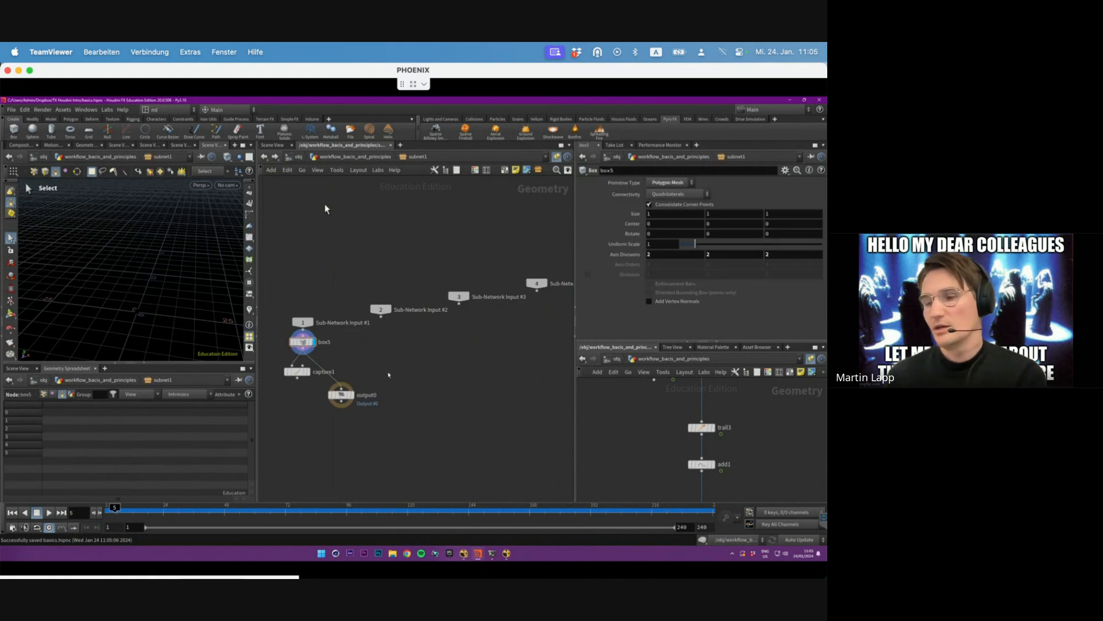
{"action": "key", "text": "u"}
{"action": "key", "text": "Delete"}
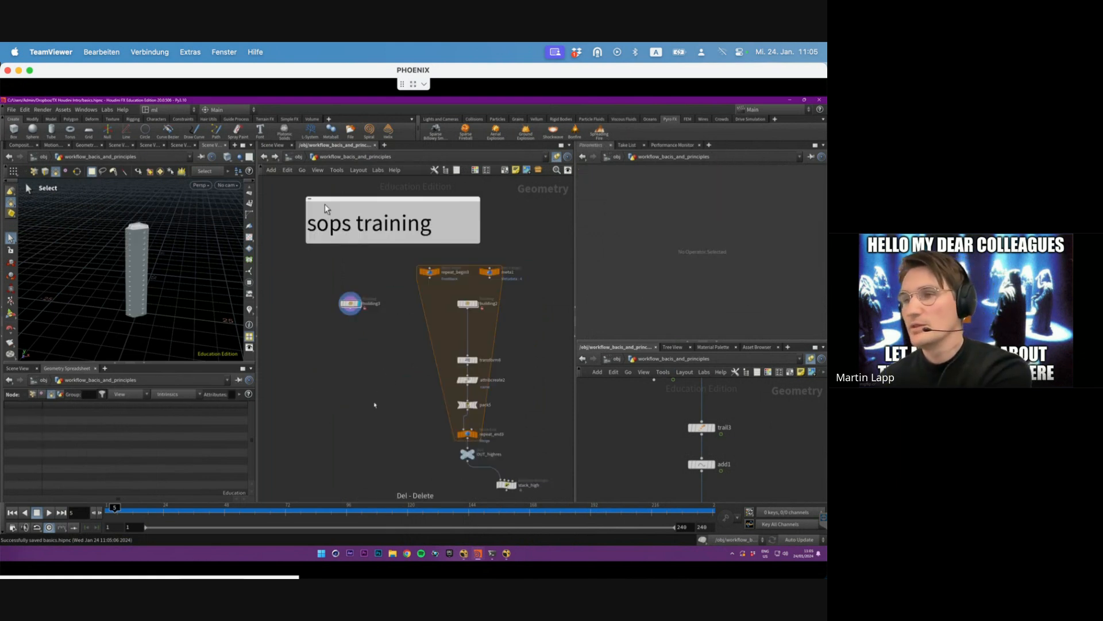
- Inside building3, add an Output node below merge1, wire the merge into it, and display the Output node
{"action": "left_click_drag", "start_coordinate": [350, 304], "coordinate": [337, 350]}
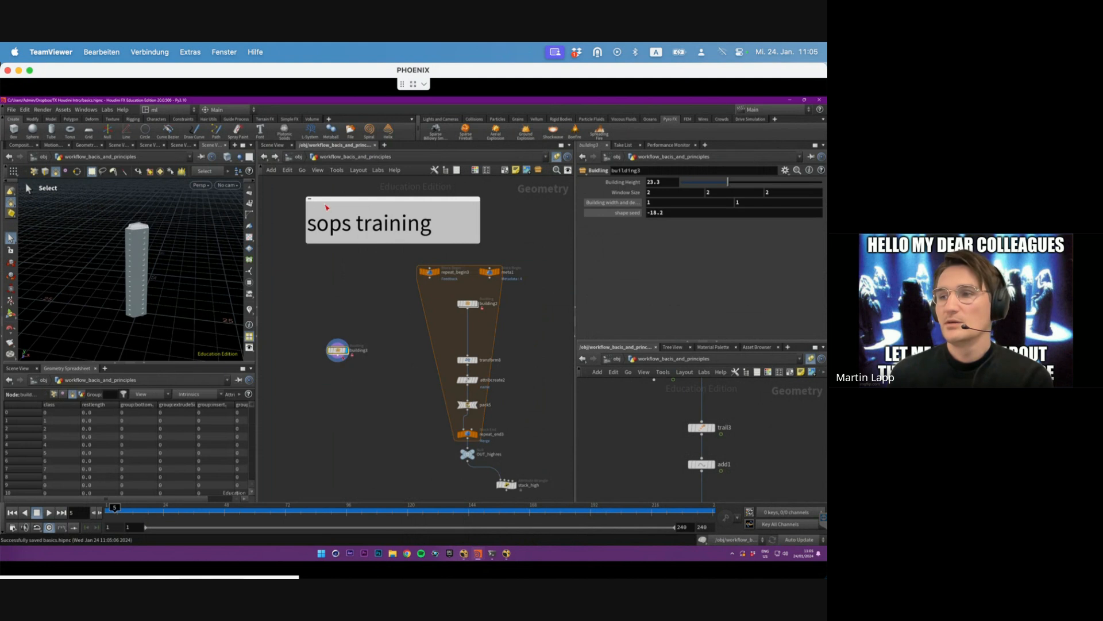
{"action": "key", "text": "i"}
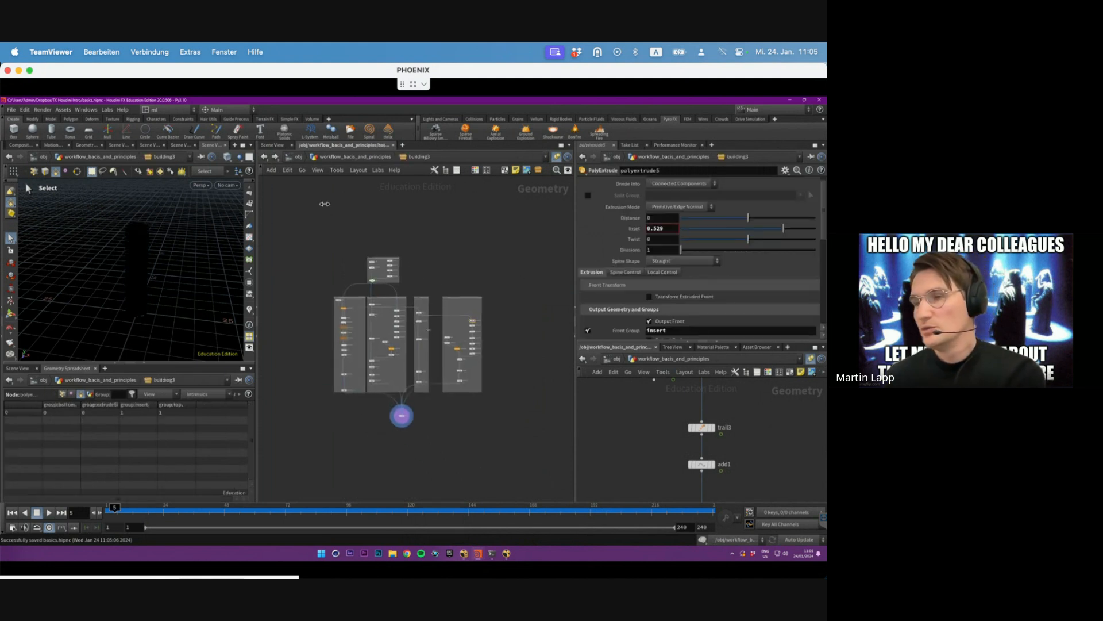
{"action": "scroll", "coordinate": [402, 423], "scroll_direction": "up", "scroll_amount": 5}
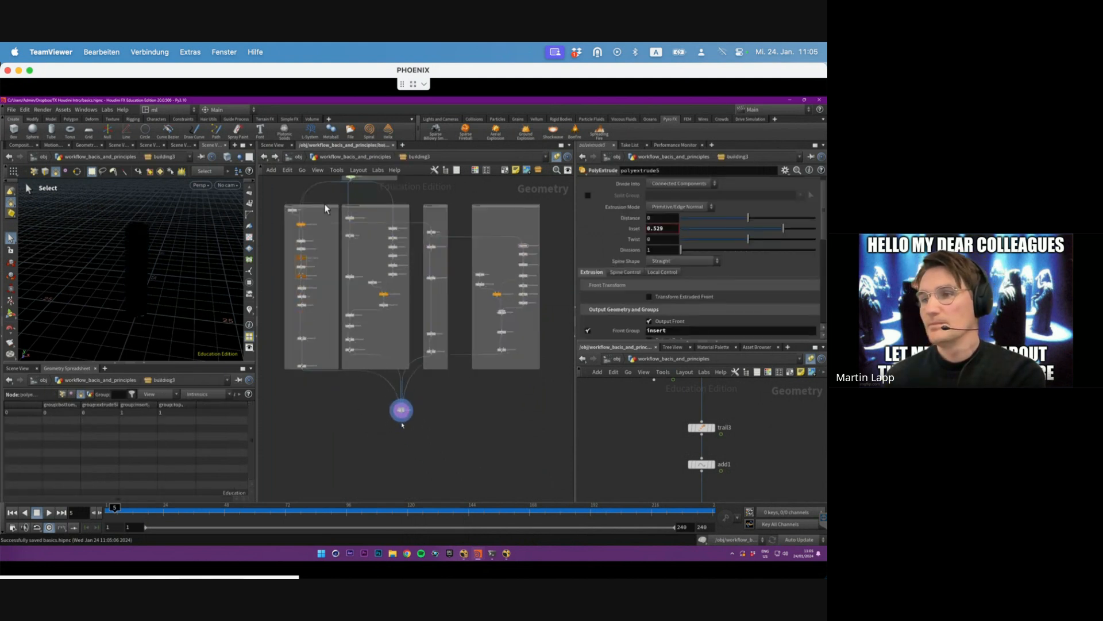
{"action": "left_click", "coordinate": [401, 409]}
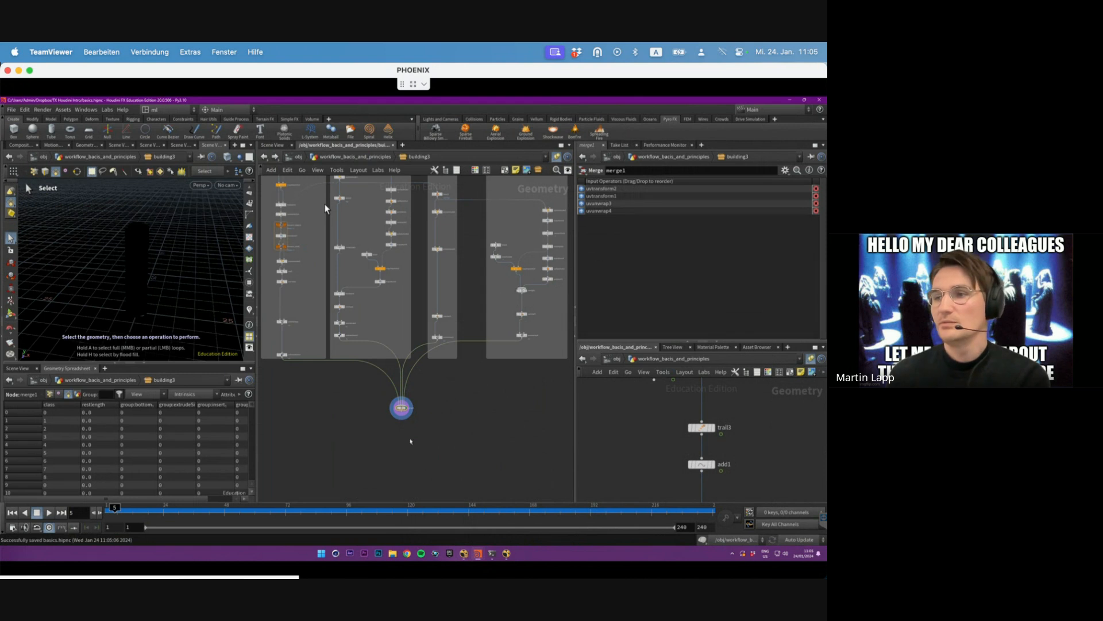
{"action": "key", "text": "Tab"}
{"action": "type", "text": "out"}
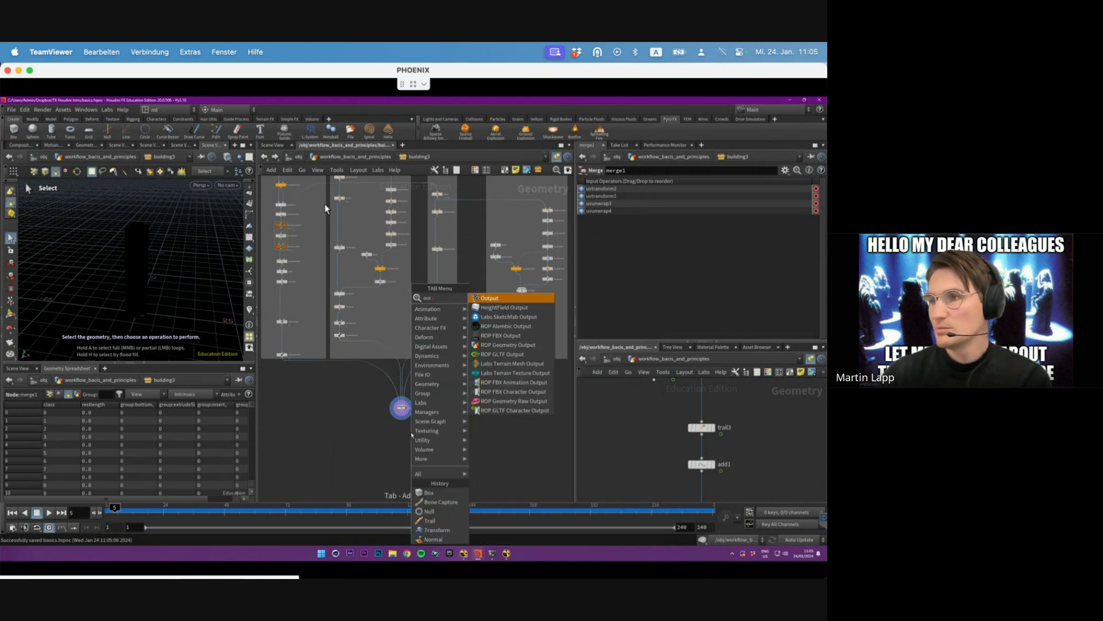
{"action": "key", "text": "Return"}
{"action": "left_click", "coordinate": [412, 435]}
{"action": "scroll", "coordinate": [411, 435], "scroll_direction": "up", "scroll_amount": 5}
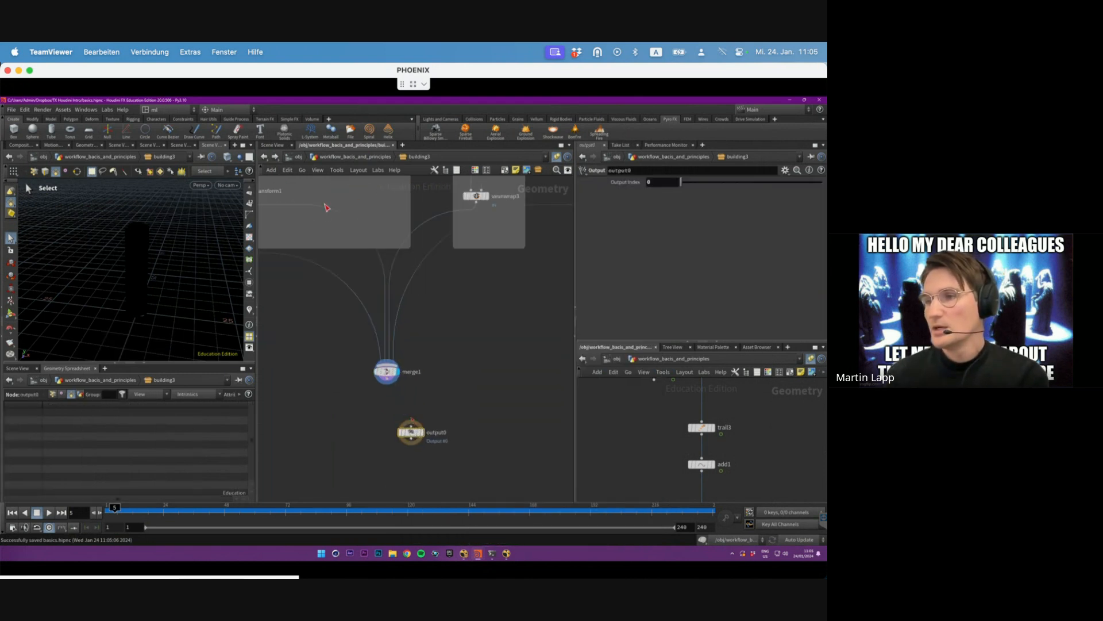
{"action": "left_click_drag", "start_coordinate": [387, 379], "coordinate": [411, 426]}
{"action": "left_click", "coordinate": [422, 432]}
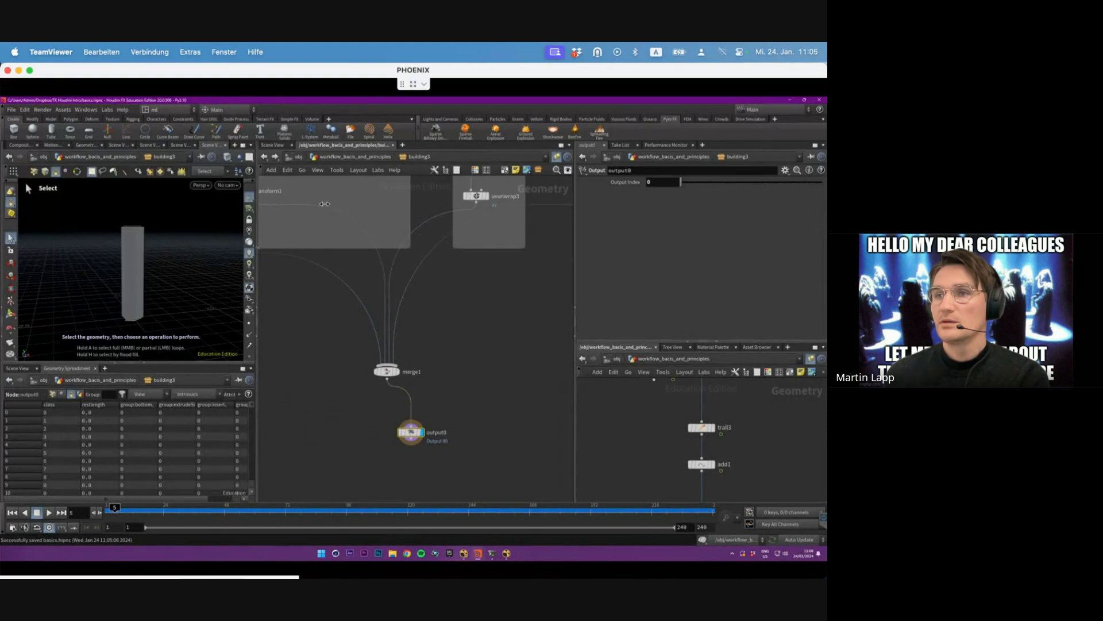
- Switch the viewport lighting to show the building shaded, view the whole building3 network, and return to the parent network
{"action": "left_click", "coordinate": [250, 243]}
{"action": "scroll", "coordinate": [165, 253], "scroll_direction": "up", "scroll_amount": 3}
{"action": "left_click_drag", "start_coordinate": [165, 253], "coordinate": [147, 268], "text": "alt"}
{"action": "middle_click_drag", "start_coordinate": [443, 353], "coordinate": [450, 411]}
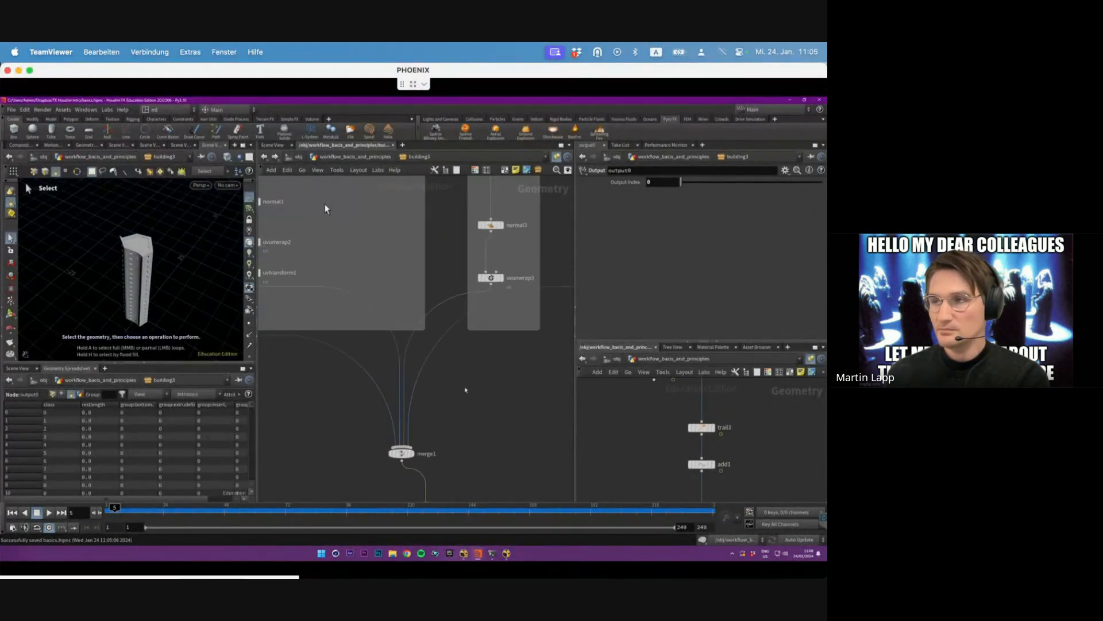
{"action": "key", "text": "h"}
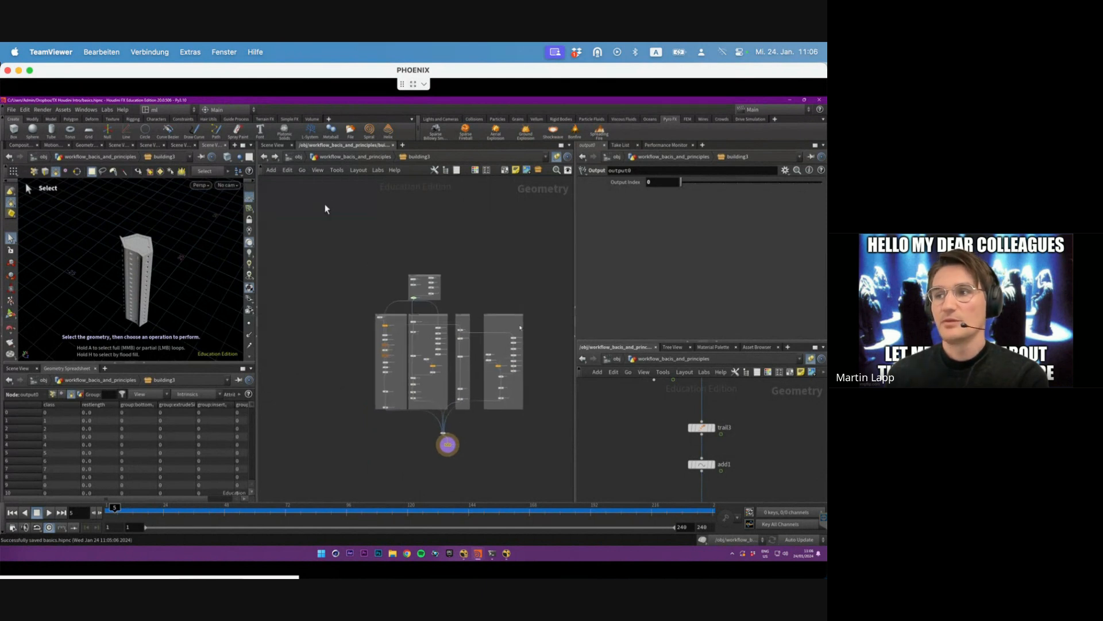
{"action": "key", "text": "u"}
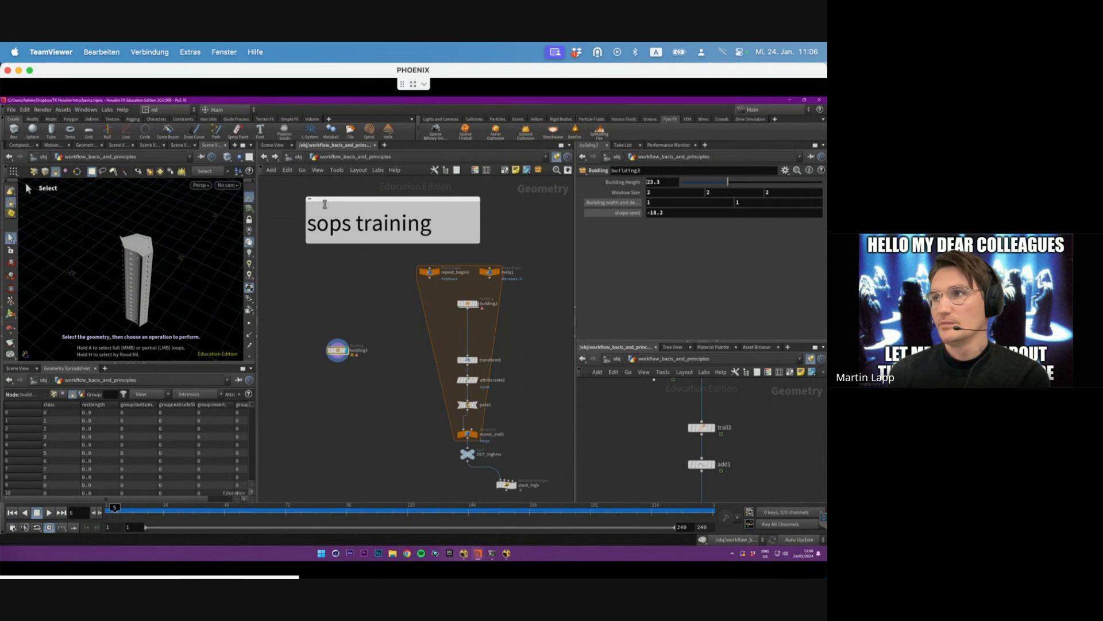
- Enlarge the parameter pane and lower building3's Building Height to 13.15
{"action": "left_click_drag", "start_coordinate": [575, 196], "coordinate": [536, 196]}
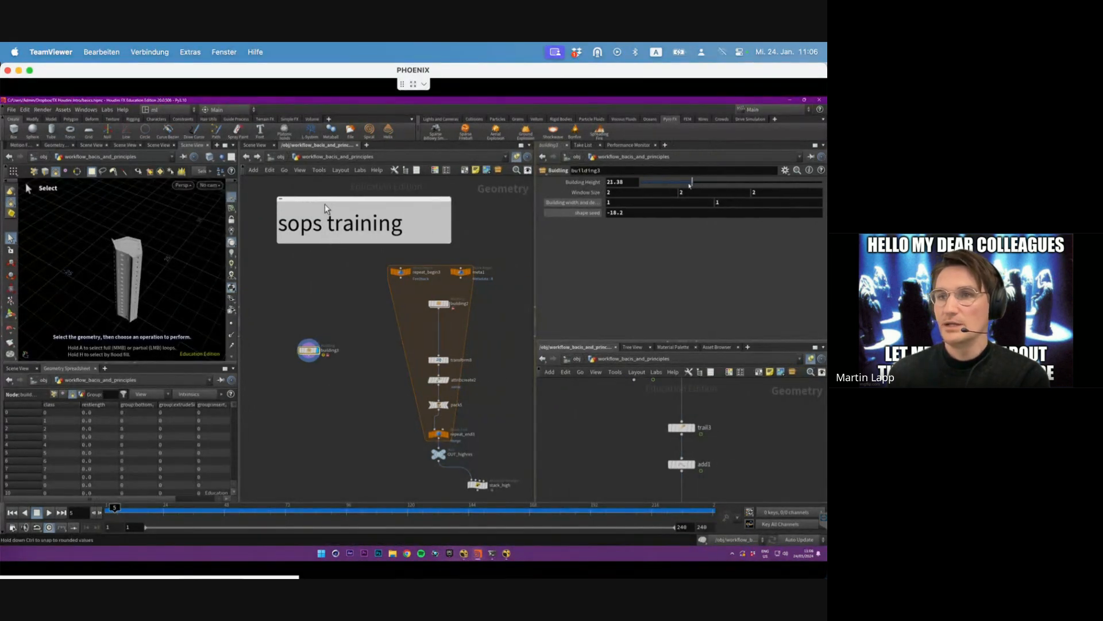
{"action": "left_click_drag", "start_coordinate": [689, 185], "coordinate": [669, 188]}
{"action": "left_click_drag", "start_coordinate": [130, 293], "coordinate": [138, 230], "text": "alt"}
{"action": "right_click_drag", "start_coordinate": [138, 230], "coordinate": [184, 218], "text": "alt"}
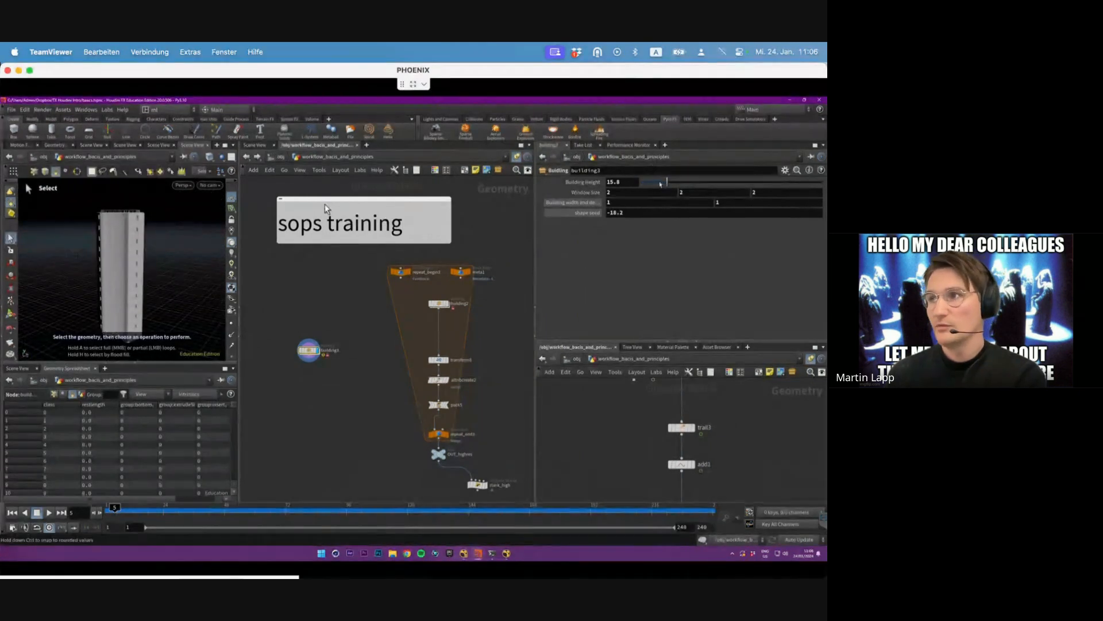
{"action": "left_click_drag", "start_coordinate": [667, 183], "coordinate": [656, 183]}
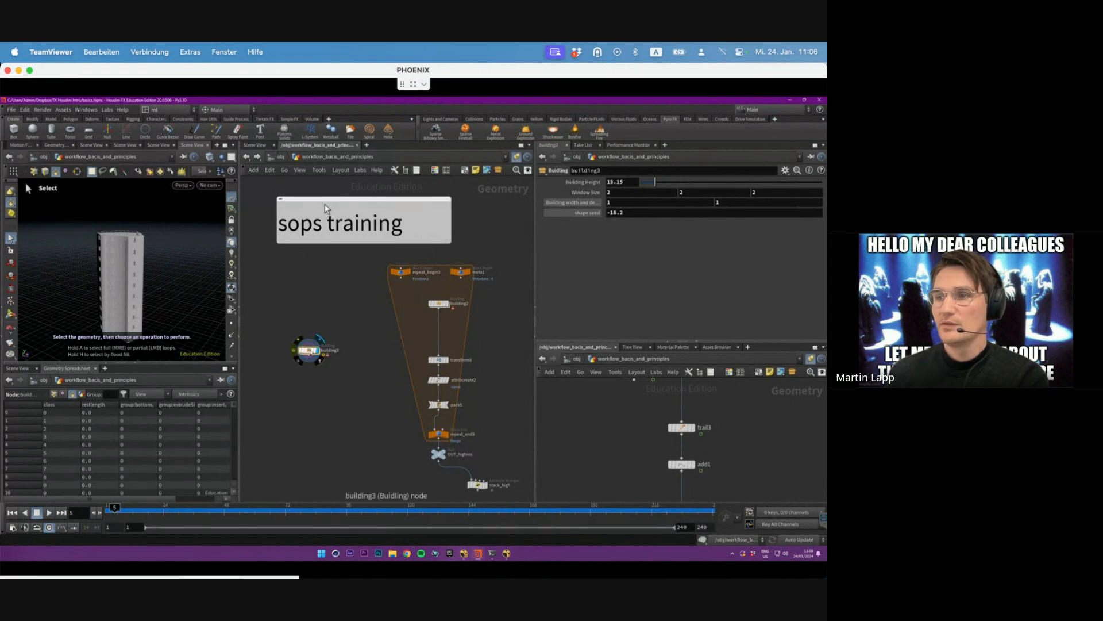
- Inside building3, display polyextrude1 in the Wall and Buildings box and switch its Translate channel reference to the evaluated value
{"action": "double_click", "coordinate": [310, 350]}
{"action": "scroll", "coordinate": [397, 336], "scroll_direction": "up", "scroll_amount": 5}
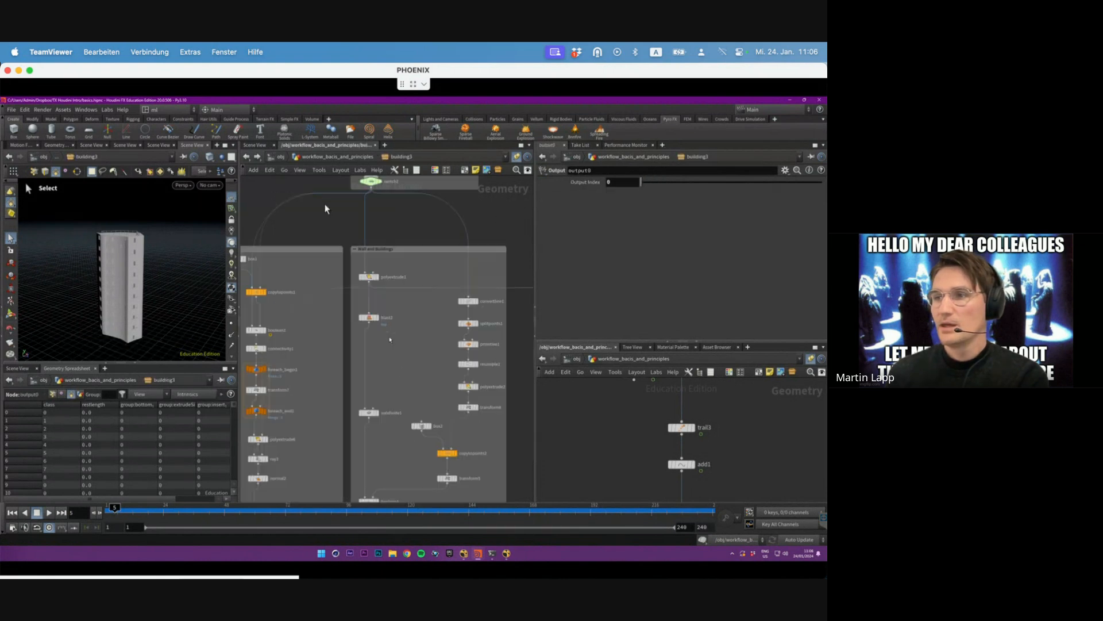
{"action": "left_click", "coordinate": [367, 265]}
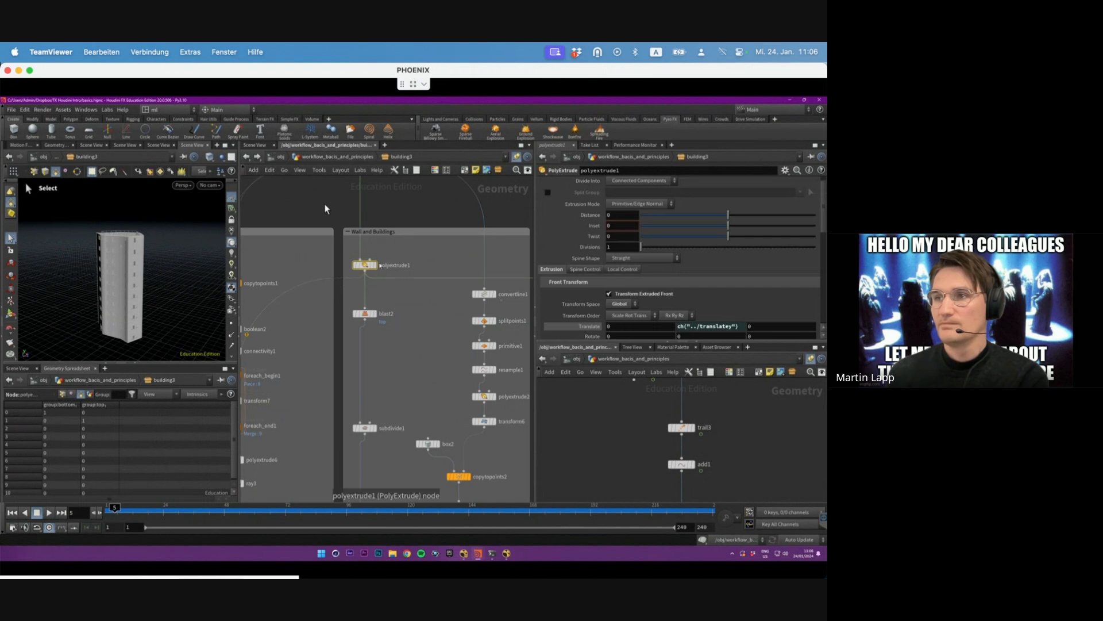
{"action": "left_click", "coordinate": [375, 265]}
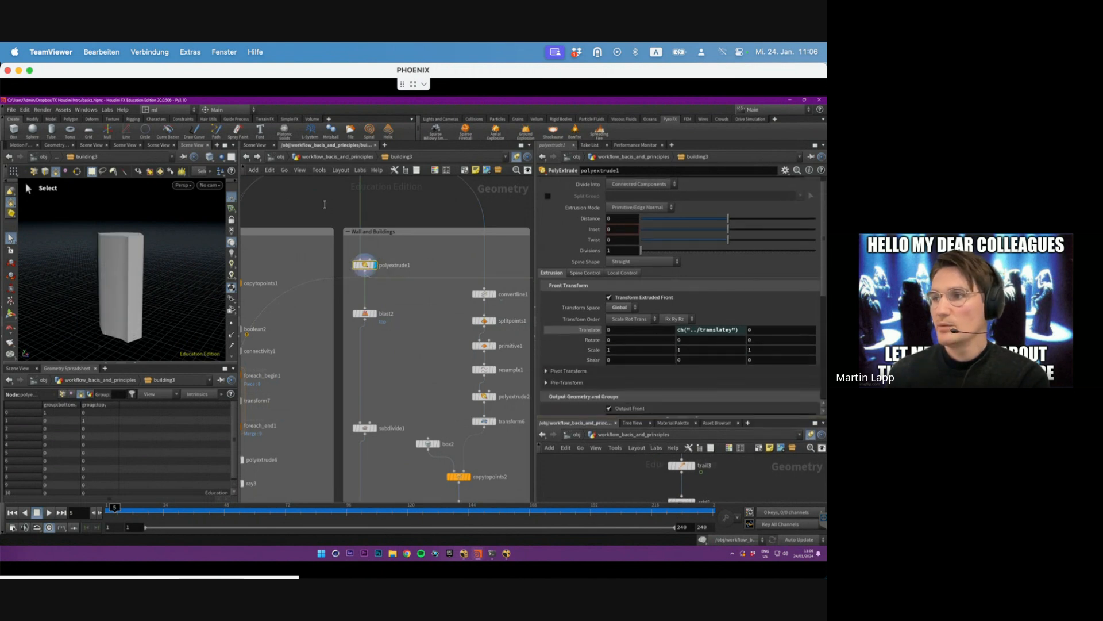
{"action": "left_click", "coordinate": [589, 329]}
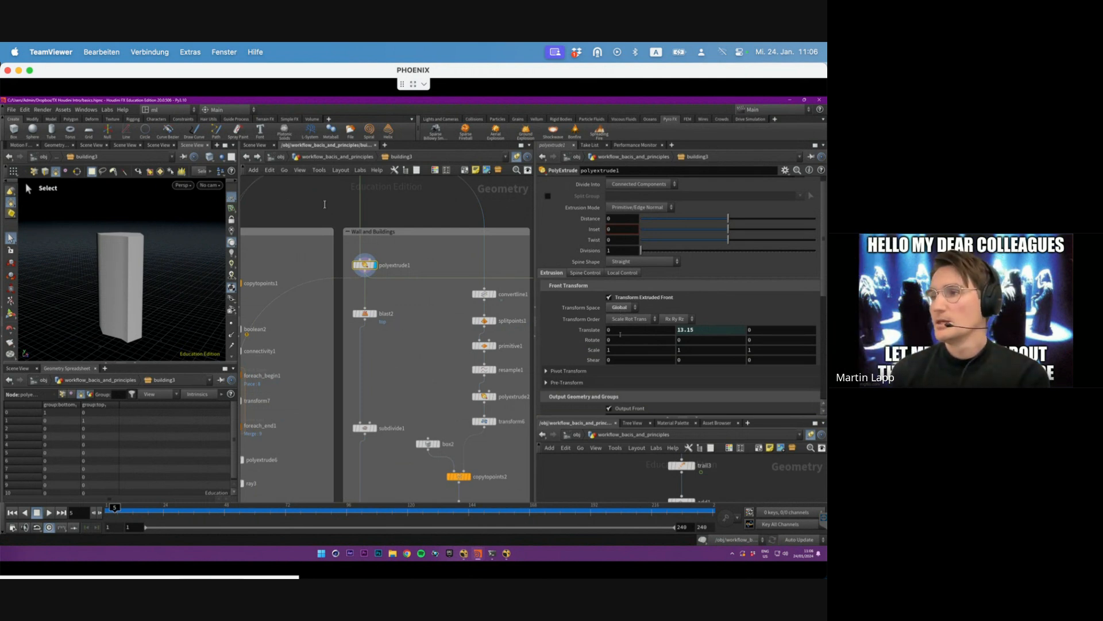
- Show the channel reference behind polyextrude1's Translate Y value and examine the parts of its ch("../translatey") expression
{"action": "left_click", "coordinate": [592, 331]}
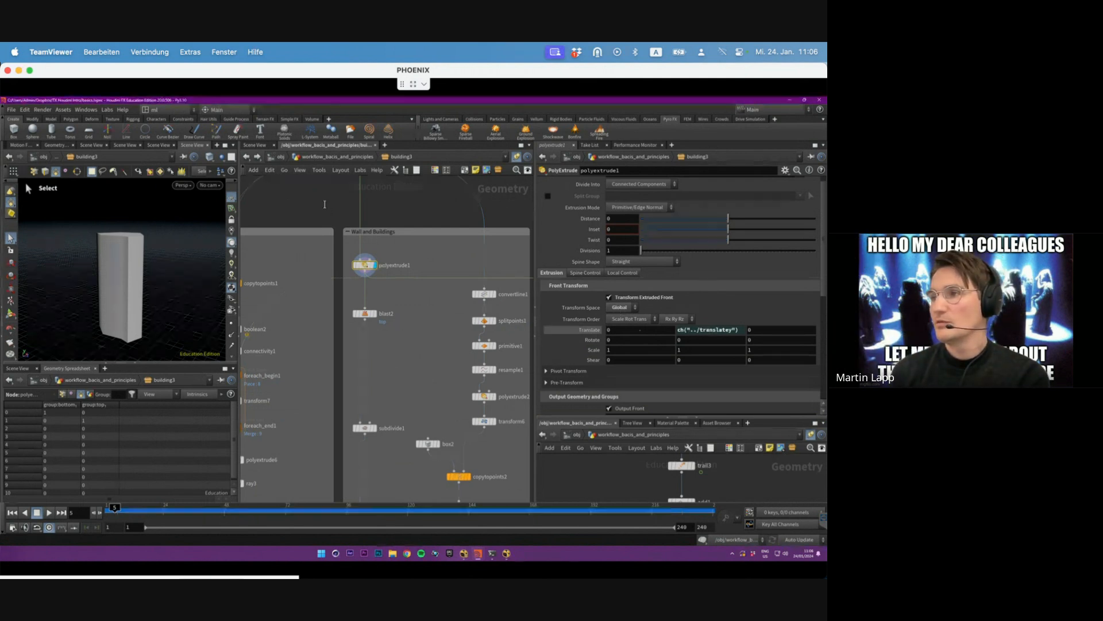
{"action": "left_click", "coordinate": [715, 330]}
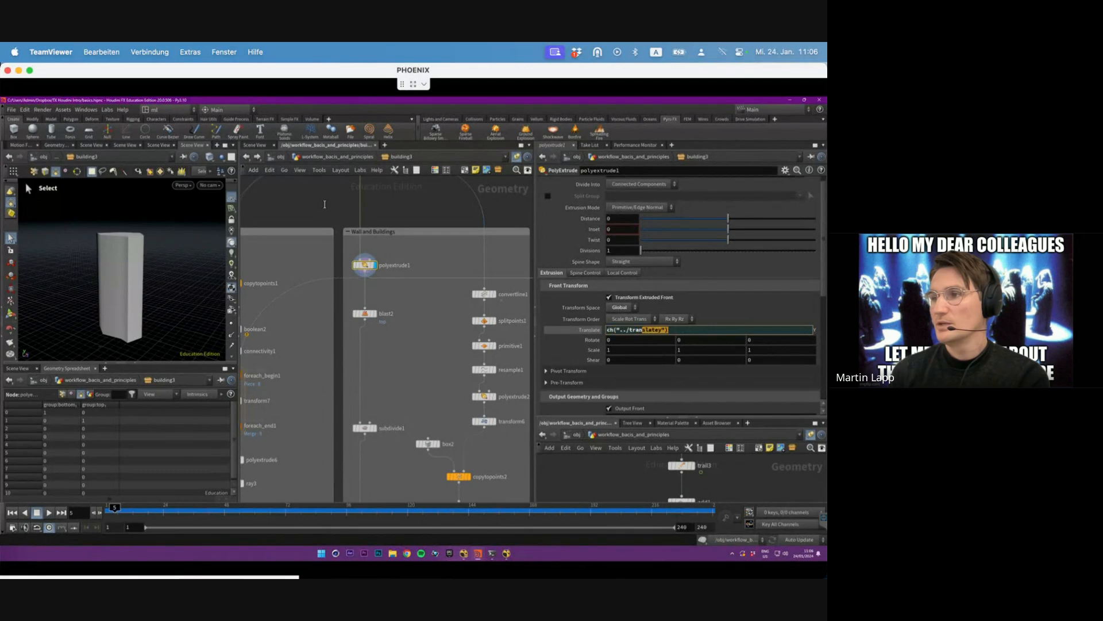
{"action": "left_click_drag", "start_coordinate": [607, 330], "coordinate": [669, 330]}
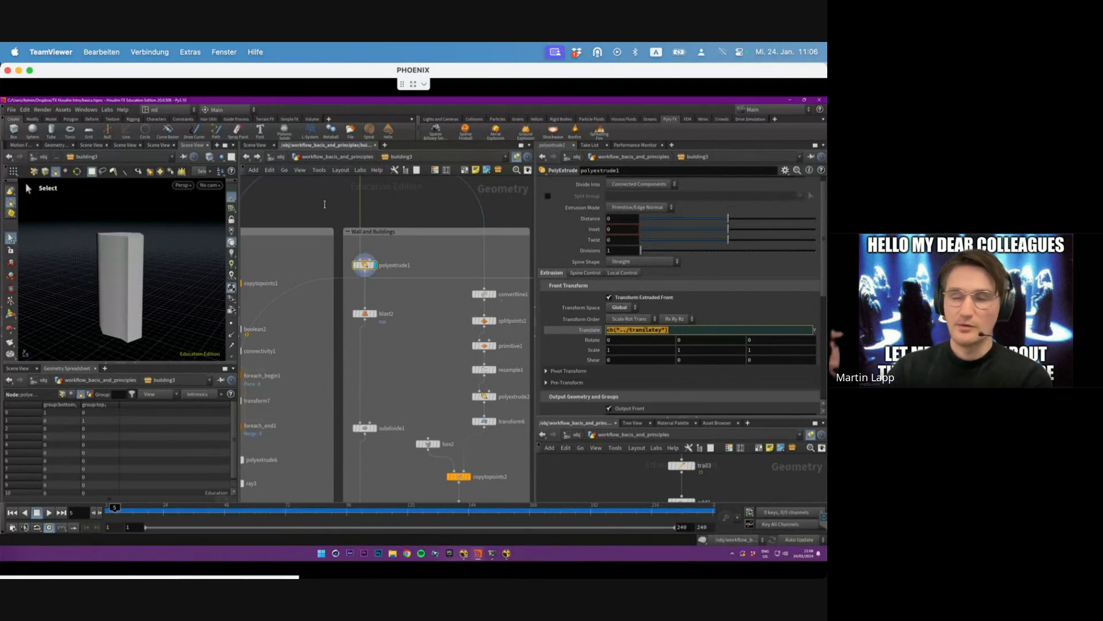
{"action": "left_click", "coordinate": [618, 330]}
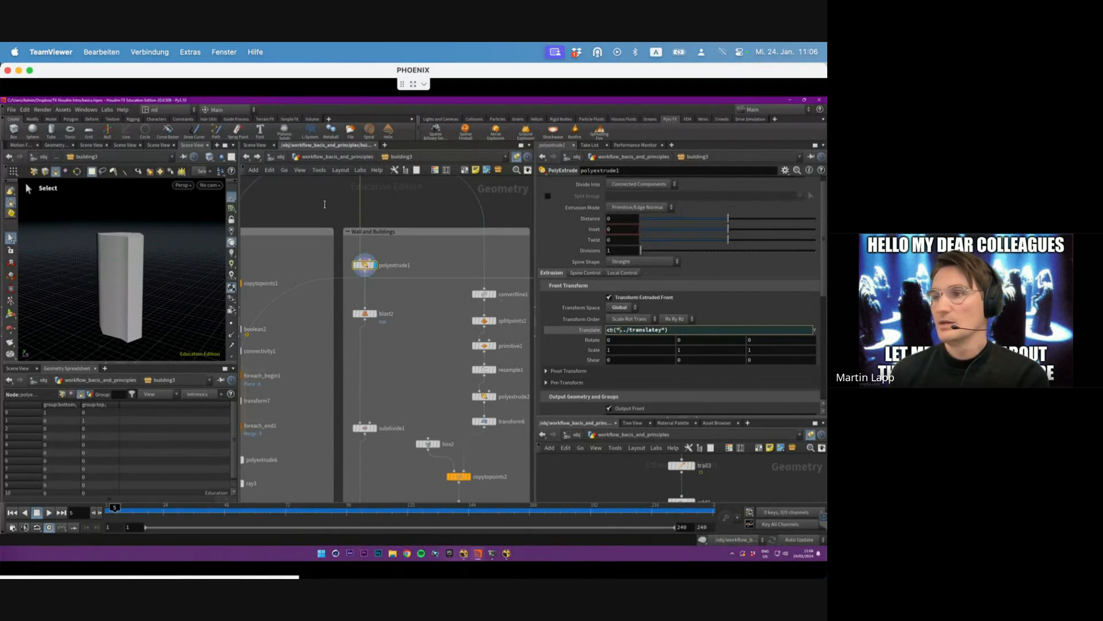
{"action": "left_click_drag", "start_coordinate": [613, 330], "coordinate": [655, 329]}
{"action": "left_click", "coordinate": [623, 330]}
{"action": "left_click", "coordinate": [630, 330]}
{"action": "key", "text": "Return"}
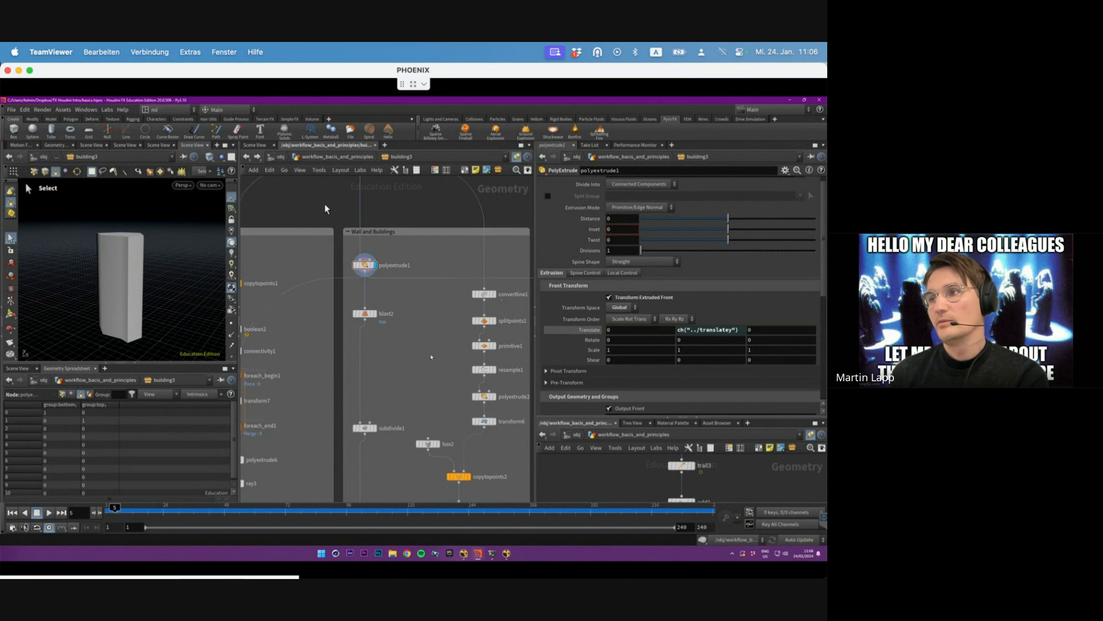
- Return to the parent network, raise building3's Building Height to 19.66, and view the whole building
{"action": "left_click", "coordinate": [338, 156]}
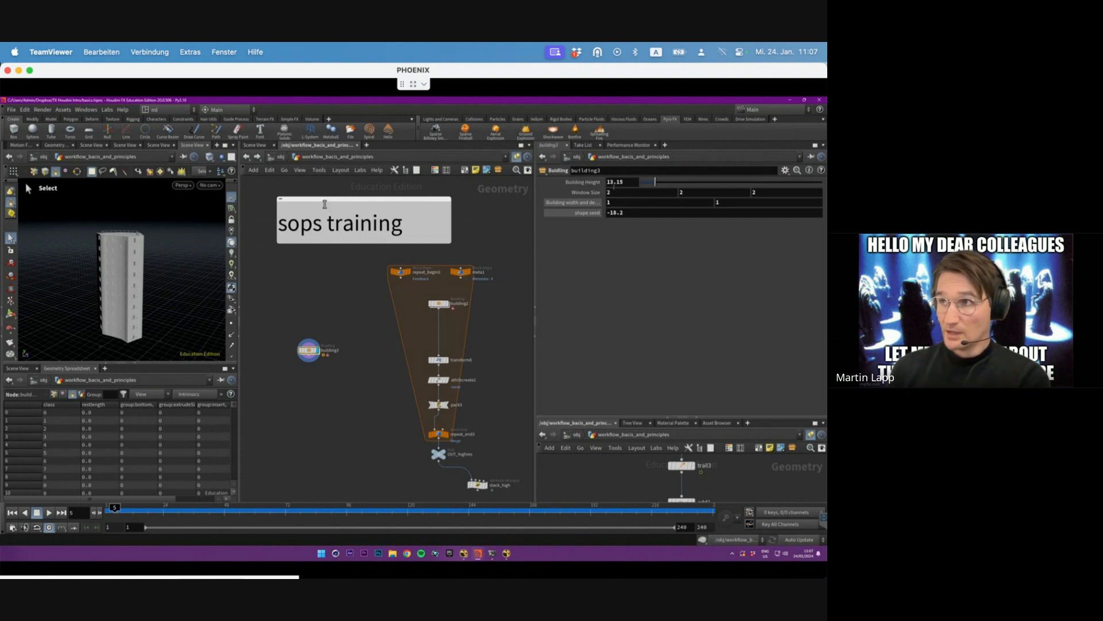
{"action": "left_click_drag", "start_coordinate": [655, 183], "coordinate": [685, 183]}
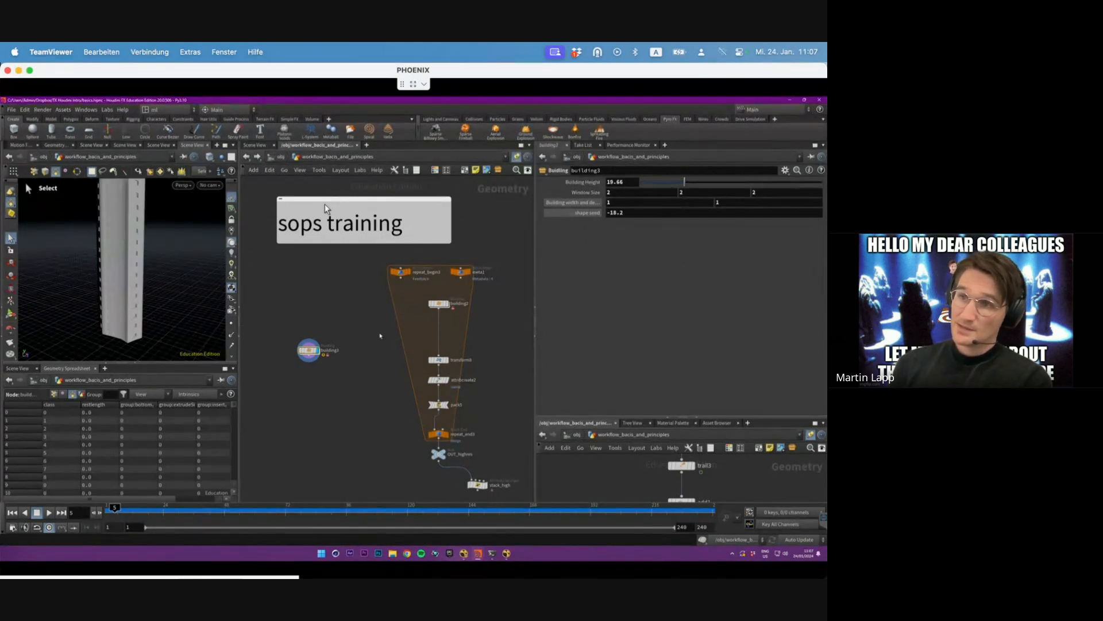
{"action": "right_click_drag", "start_coordinate": [165, 234], "coordinate": [130, 291], "text": "alt"}
{"action": "left_click_drag", "start_coordinate": [130, 292], "coordinate": [162, 283], "text": "alt"}
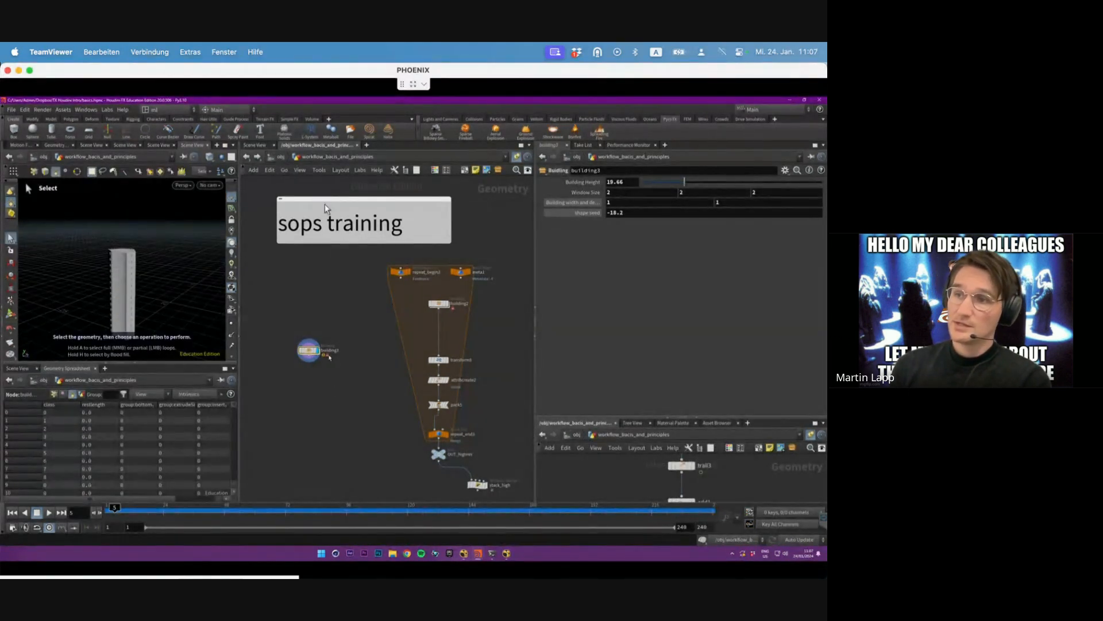
- Inside building3, check the evaluated Translate Y value of polyextrude1 and return to the parent network
{"action": "double_click", "coordinate": [309, 351]}
{"action": "right_click", "coordinate": [309, 352]}
{"action": "left_click", "coordinate": [408, 301]}
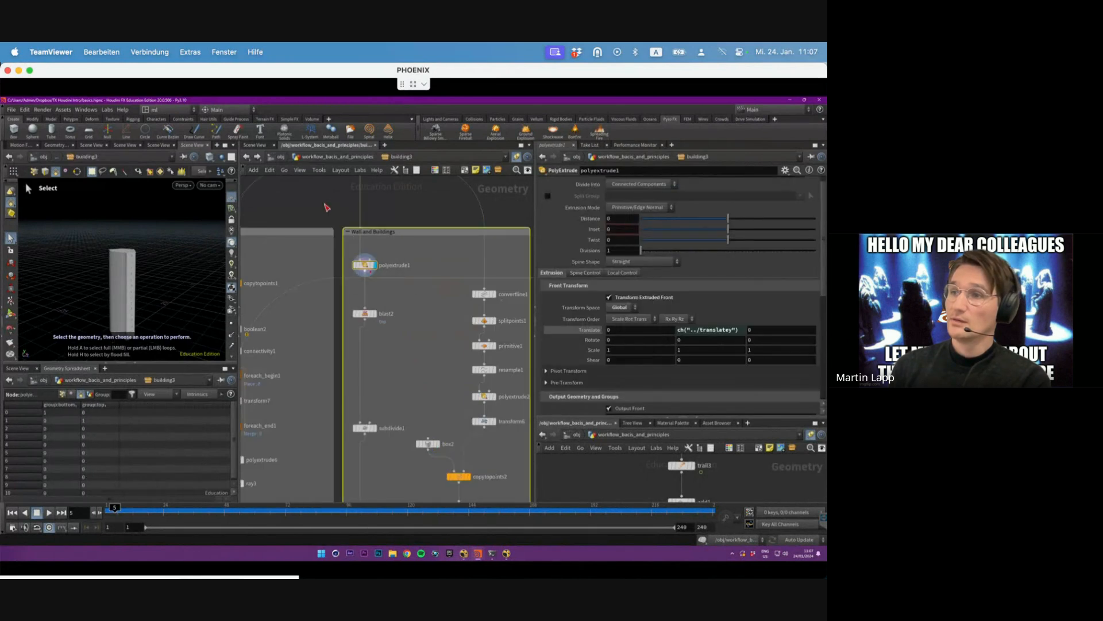
{"action": "left_click", "coordinate": [592, 330]}
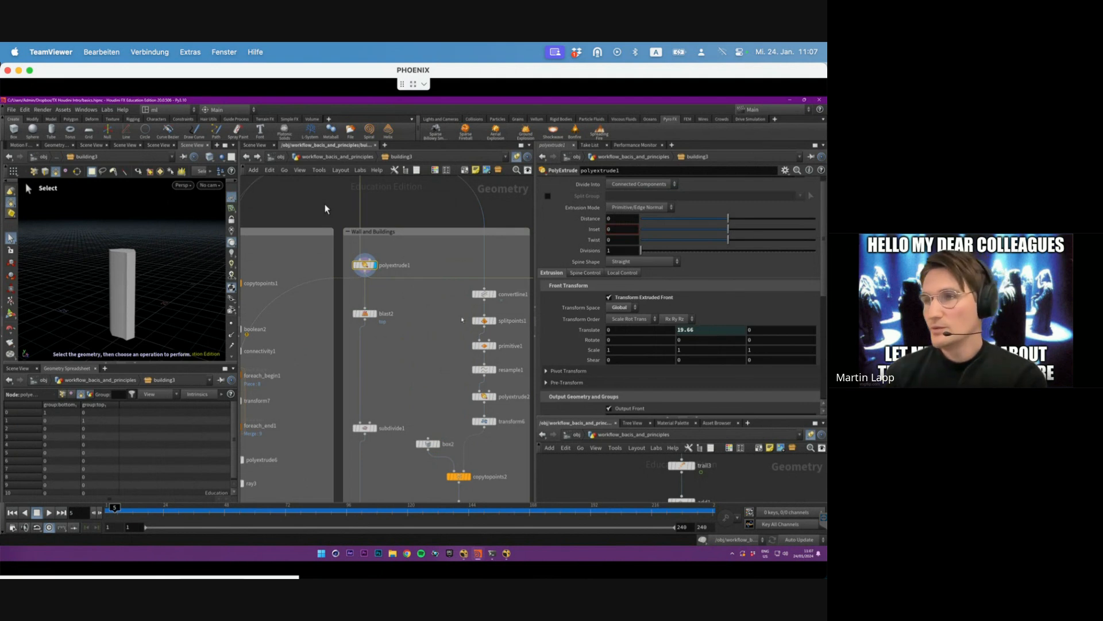
{"action": "key", "text": "u"}
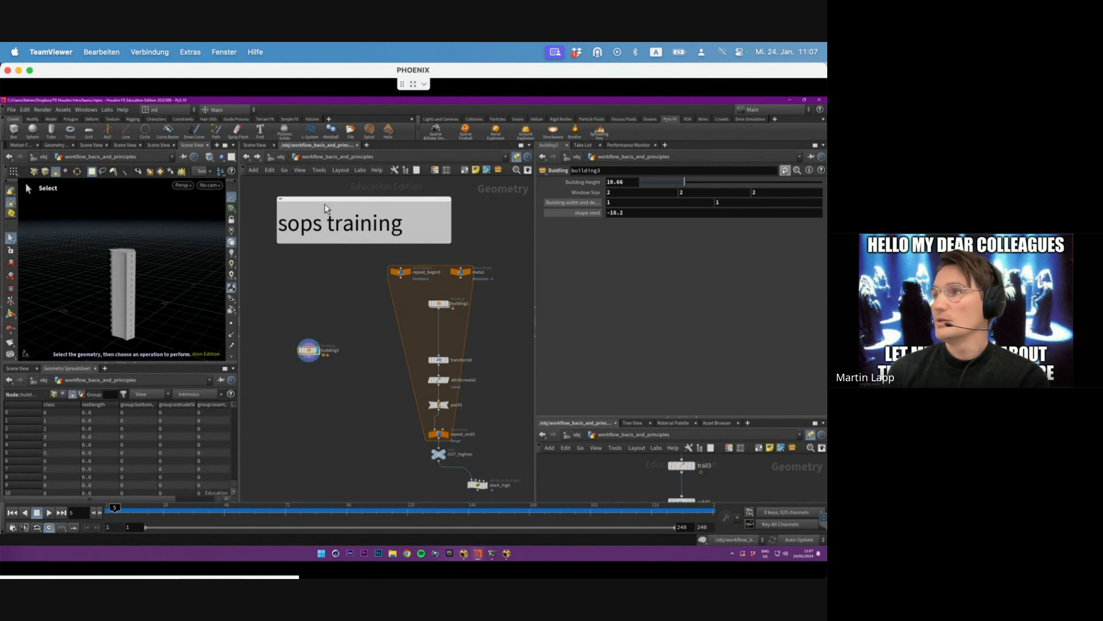
- Open the Edit Parameter Interface dialog for building3, and reposition and shrink it so the node's parameters stay in view
{"action": "left_click", "coordinate": [785, 170]}
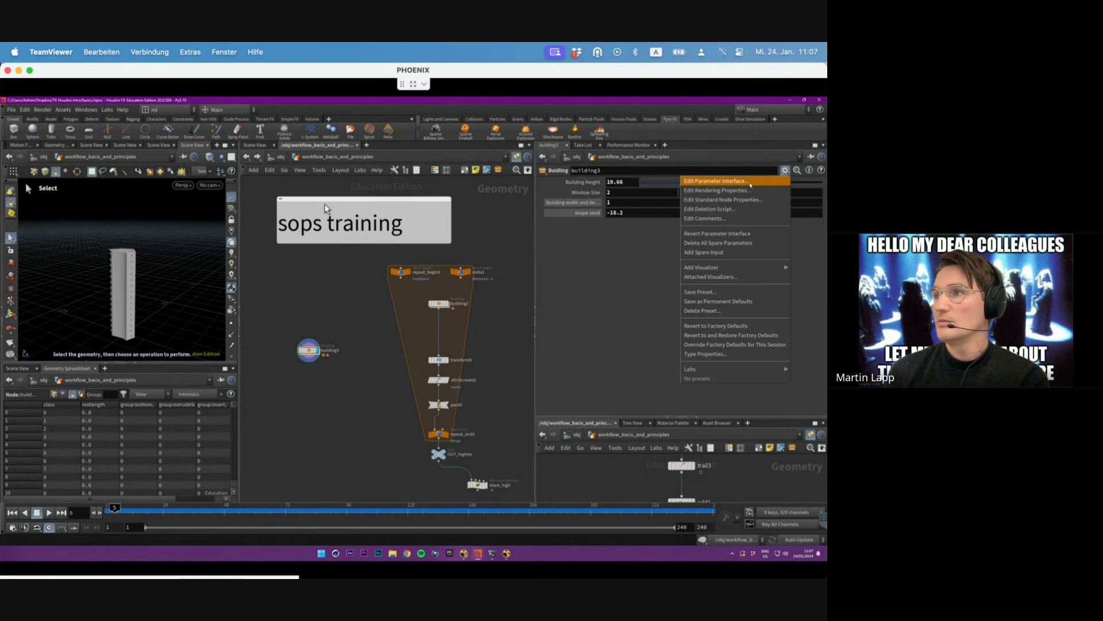
{"action": "left_click", "coordinate": [715, 181]}
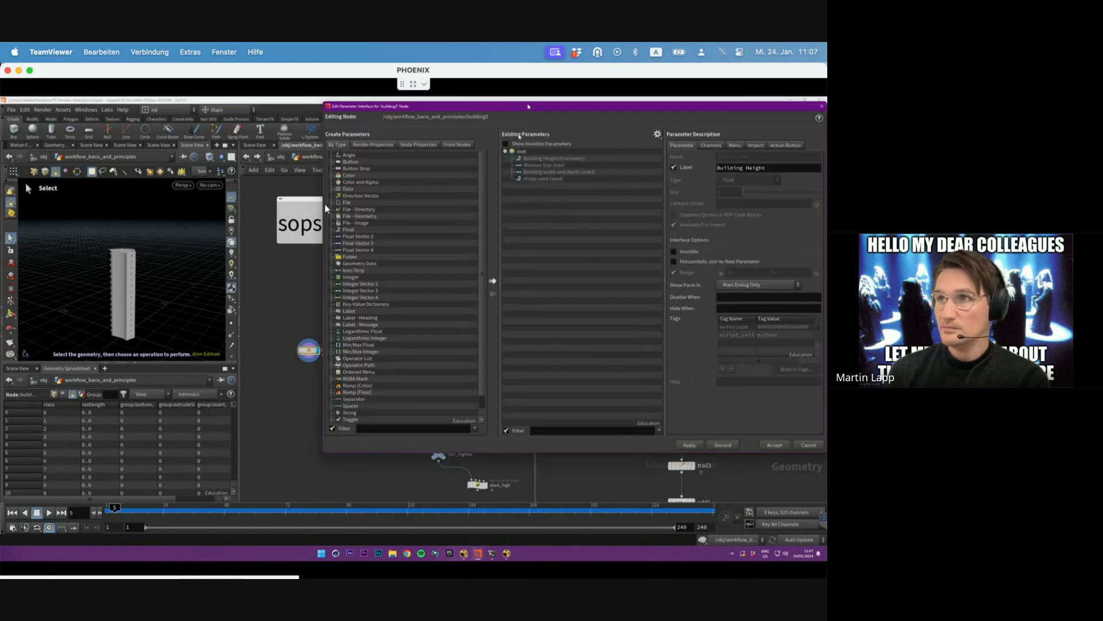
{"action": "left_click_drag", "start_coordinate": [509, 104], "coordinate": [268, 160]}
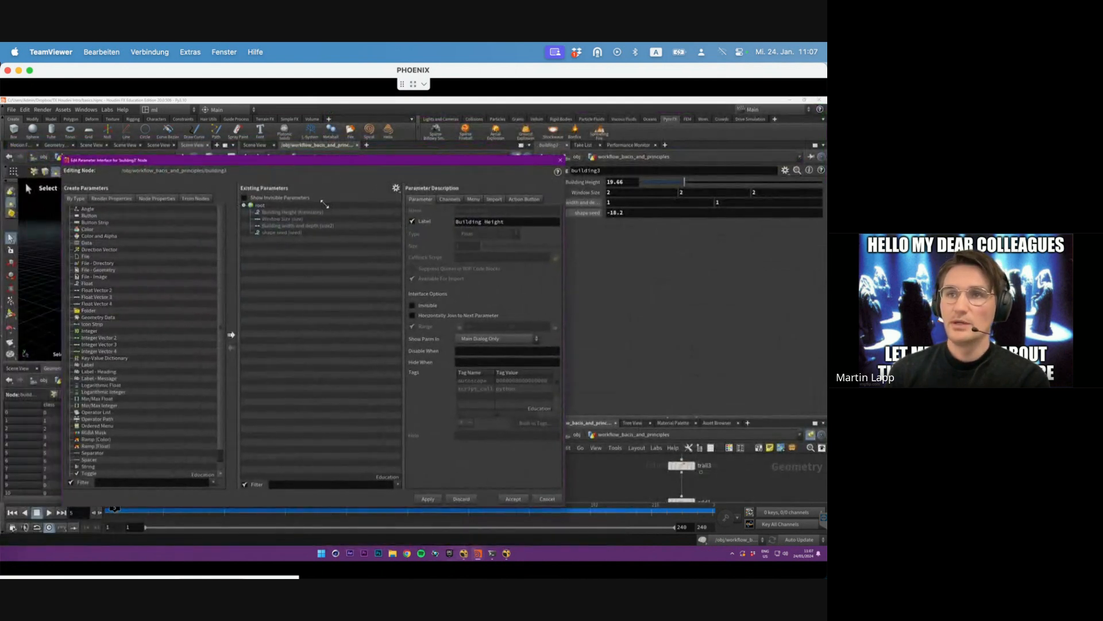
{"action": "left_click_drag", "start_coordinate": [63, 156], "coordinate": [101, 190]}
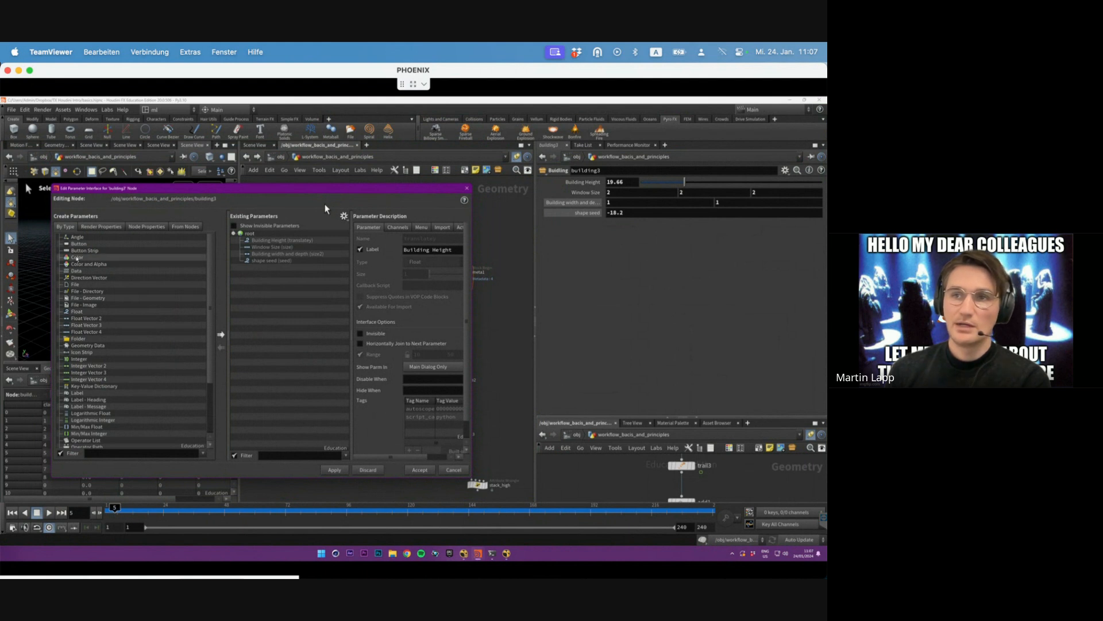
- Try adding a Button and a Color parameter to building3's existing parameters, and delete both
{"action": "left_click_drag", "start_coordinate": [82, 244], "coordinate": [310, 326]}
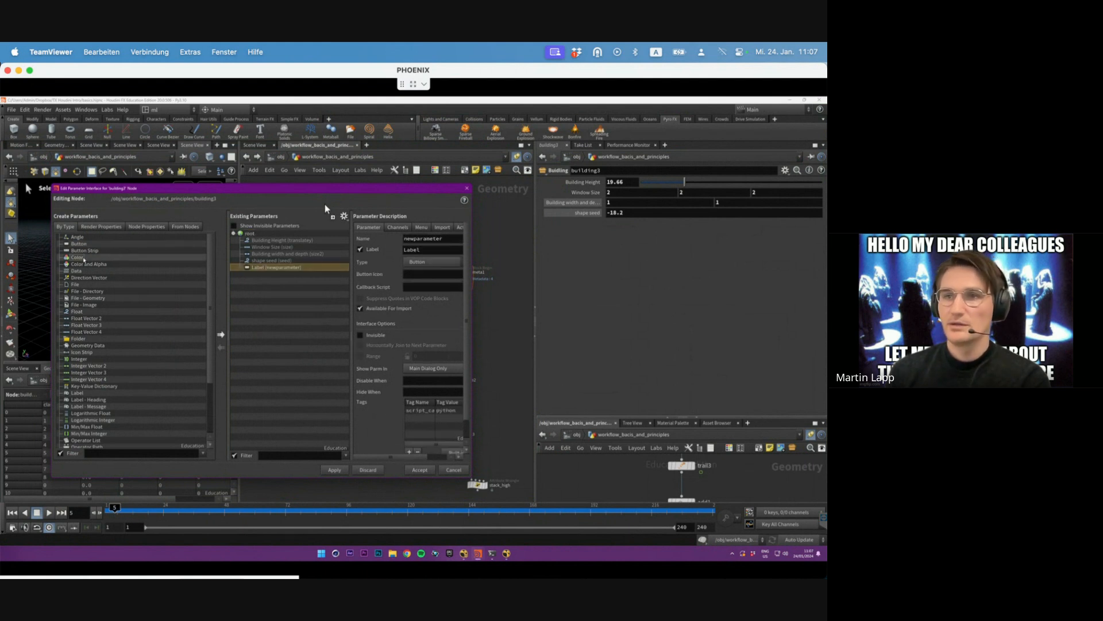
{"action": "left_click_drag", "start_coordinate": [83, 259], "coordinate": [343, 322]}
{"action": "left_click", "coordinate": [283, 268]}
{"action": "left_click", "coordinate": [283, 274], "text": "shift"}
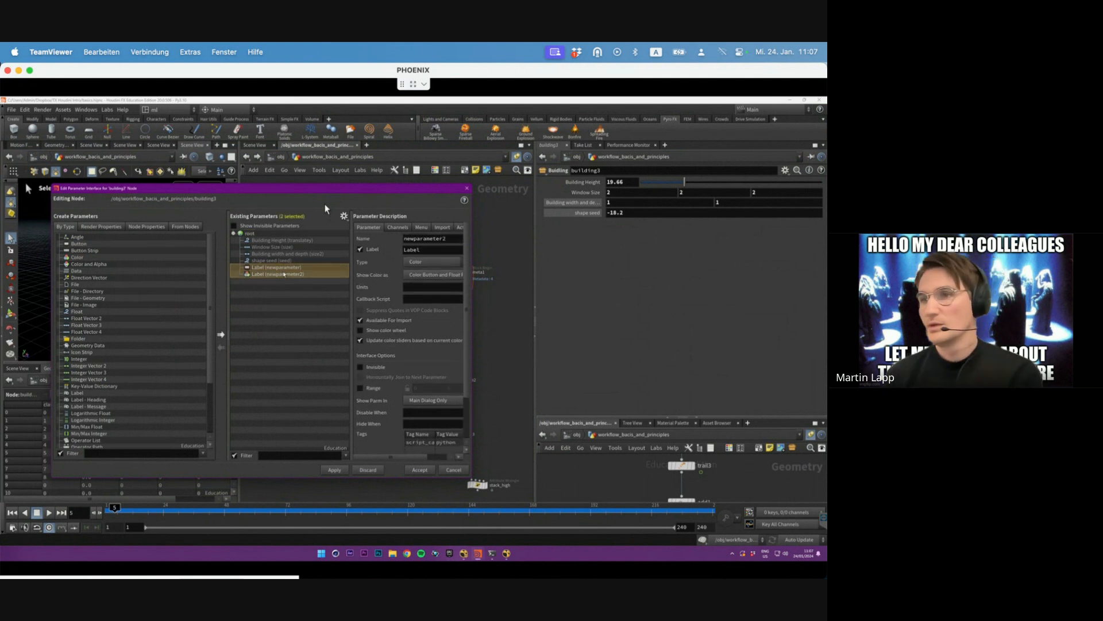
{"action": "key", "text": "Delete"}
- Promote the Depth parameter of subdivide1 inside building3 to the building3 interface and apply the change at the parent level
{"action": "left_click", "coordinate": [287, 239]}
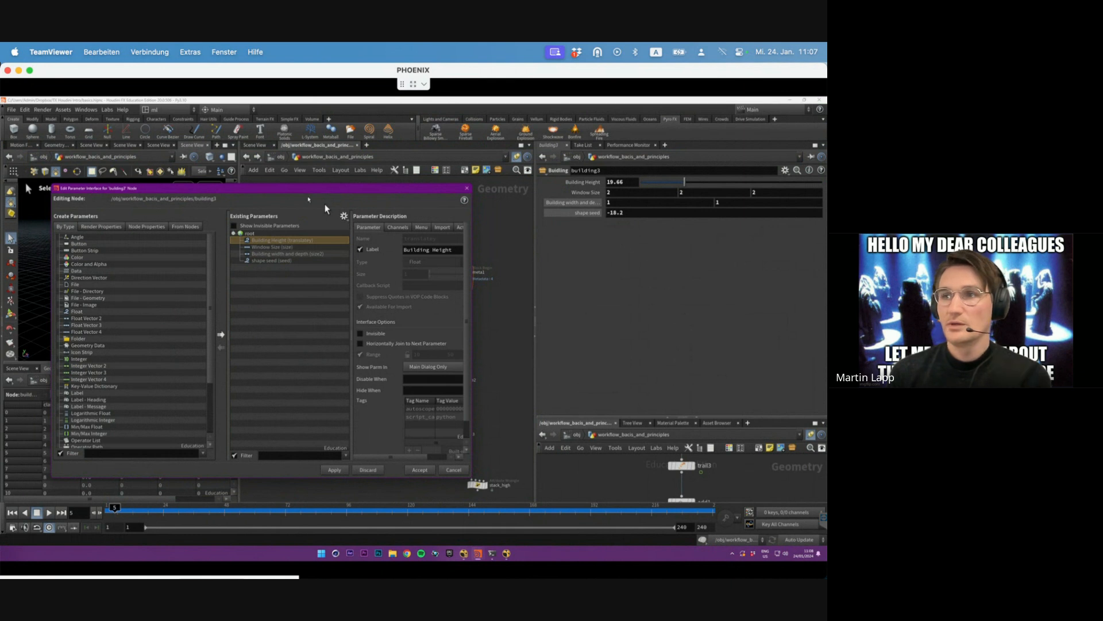
{"action": "left_click_drag", "start_coordinate": [305, 193], "coordinate": [149, 232]}
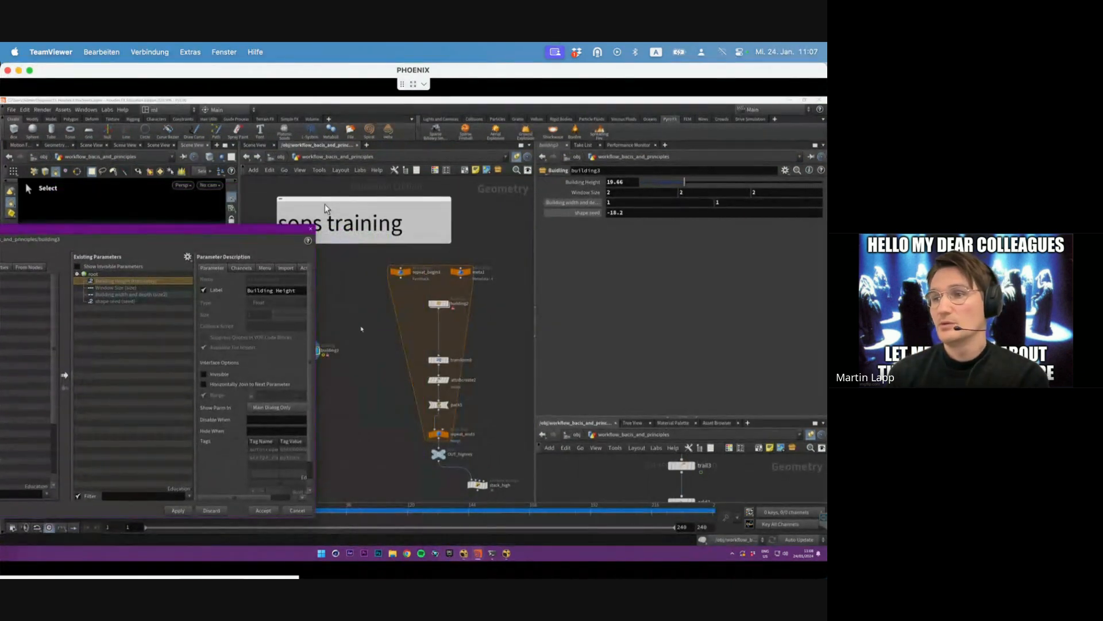
{"action": "middle_click_drag", "start_coordinate": [361, 329], "coordinate": [448, 270]}
{"action": "double_click", "coordinate": [389, 337]}
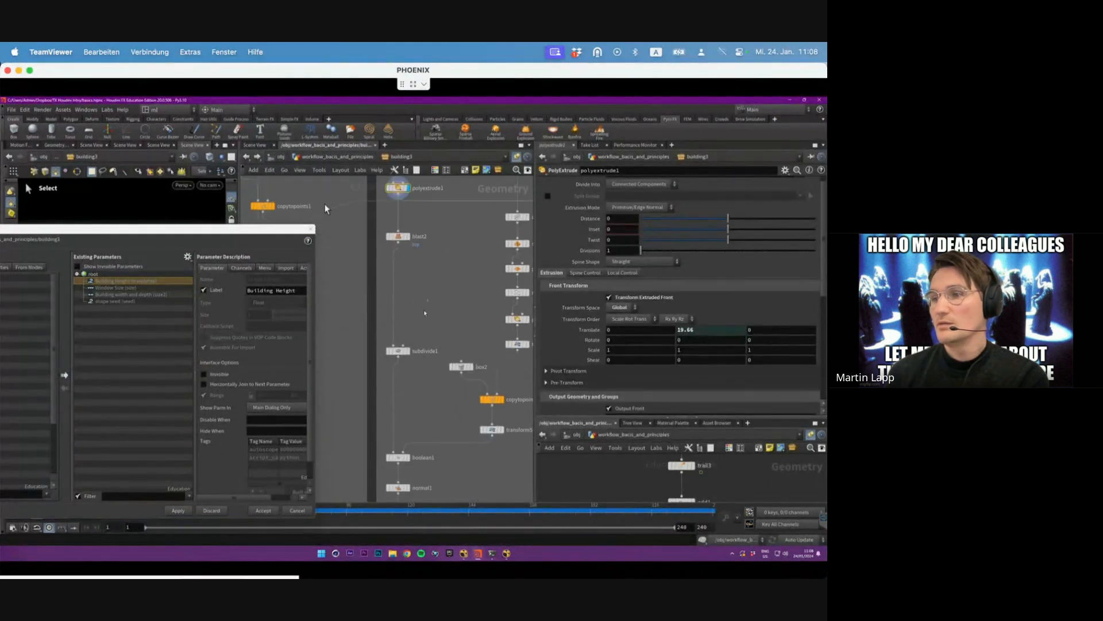
{"action": "left_click", "coordinate": [397, 350]}
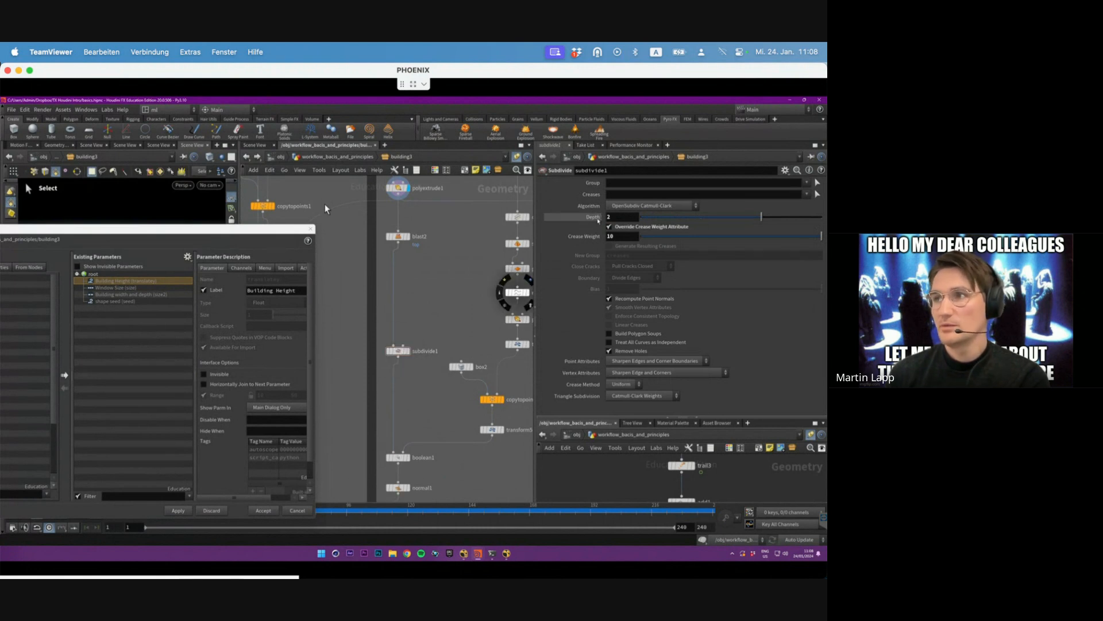
{"action": "left_click_drag", "start_coordinate": [598, 221], "coordinate": [156, 308]}
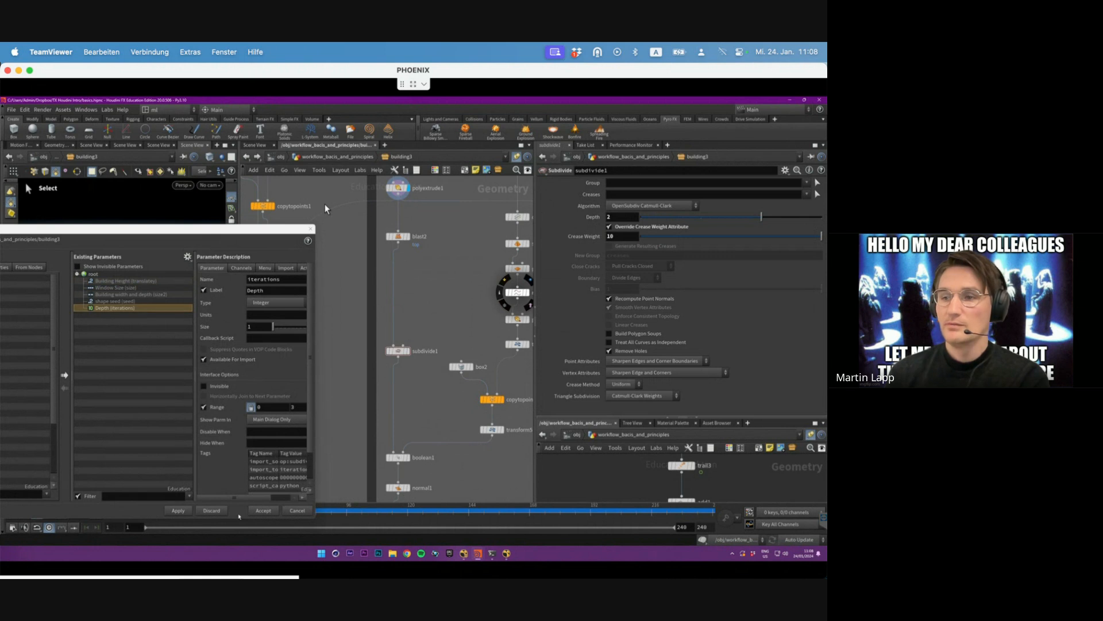
{"action": "key", "text": "u"}
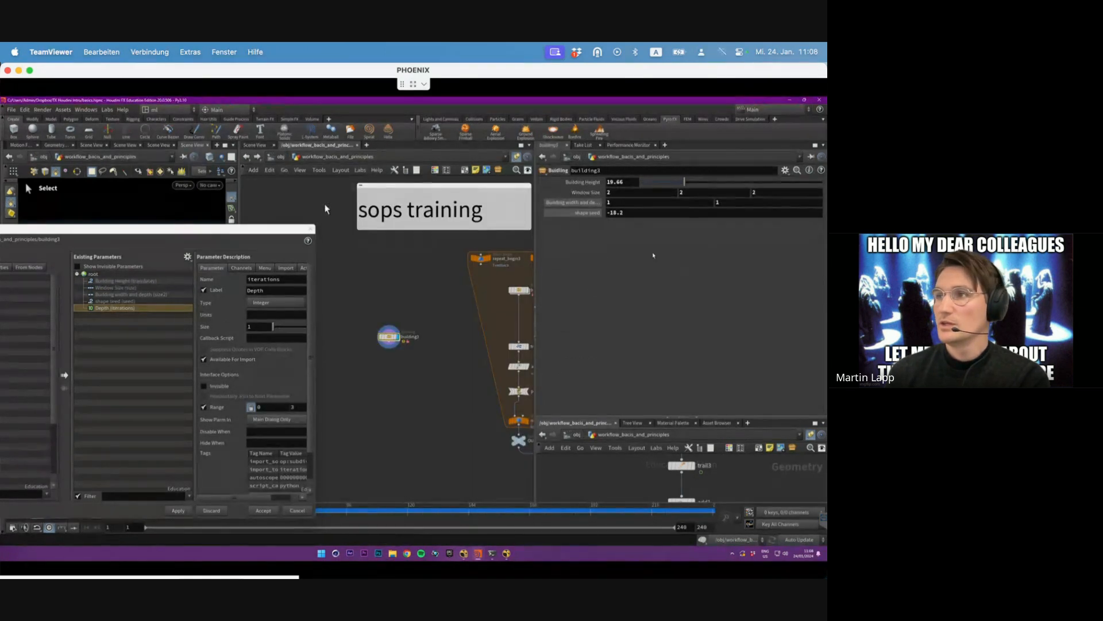
{"action": "left_click", "coordinate": [179, 511]}
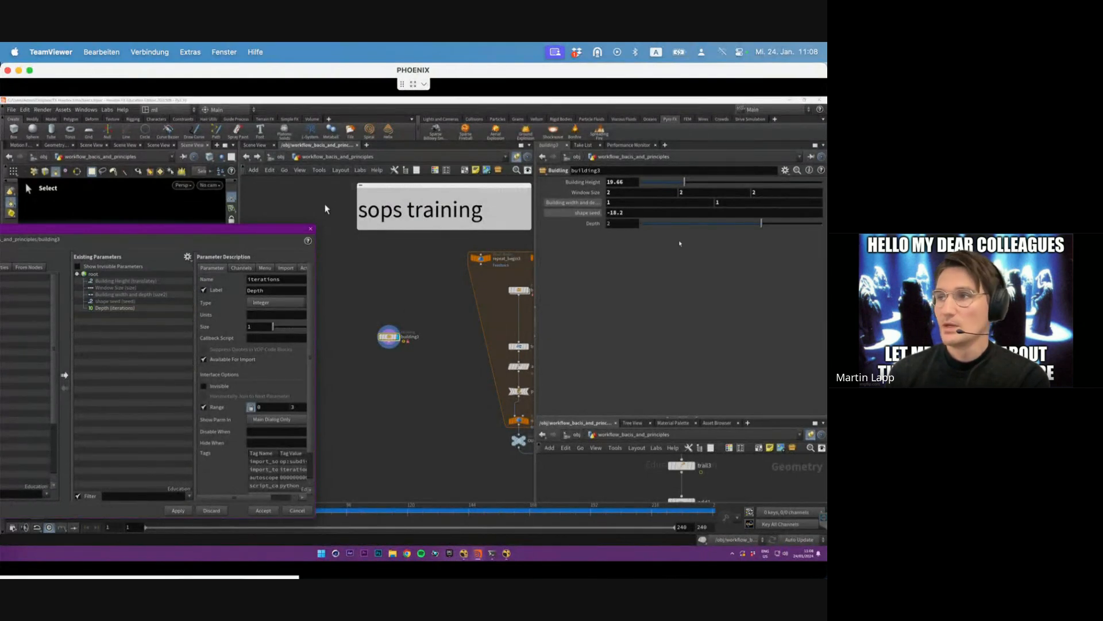
- Relabel the promoted Depth parameter as "Depth of subdivision" and apply the change
{"action": "left_click", "coordinate": [277, 291]}
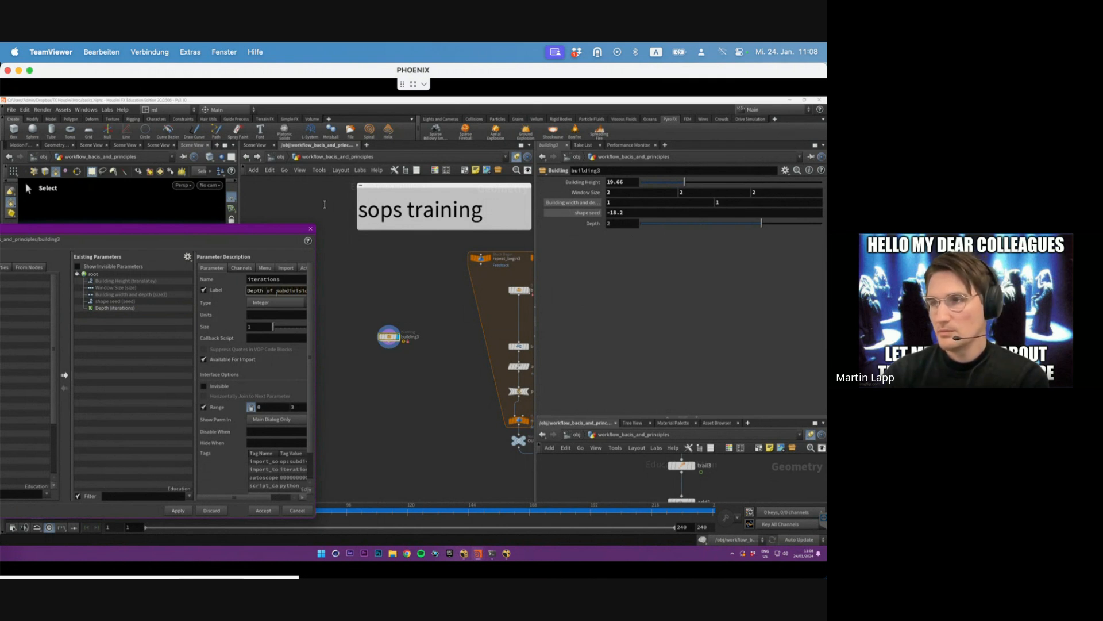
{"action": "type", "text": "of subdivision"}
{"action": "key", "text": "Return"}
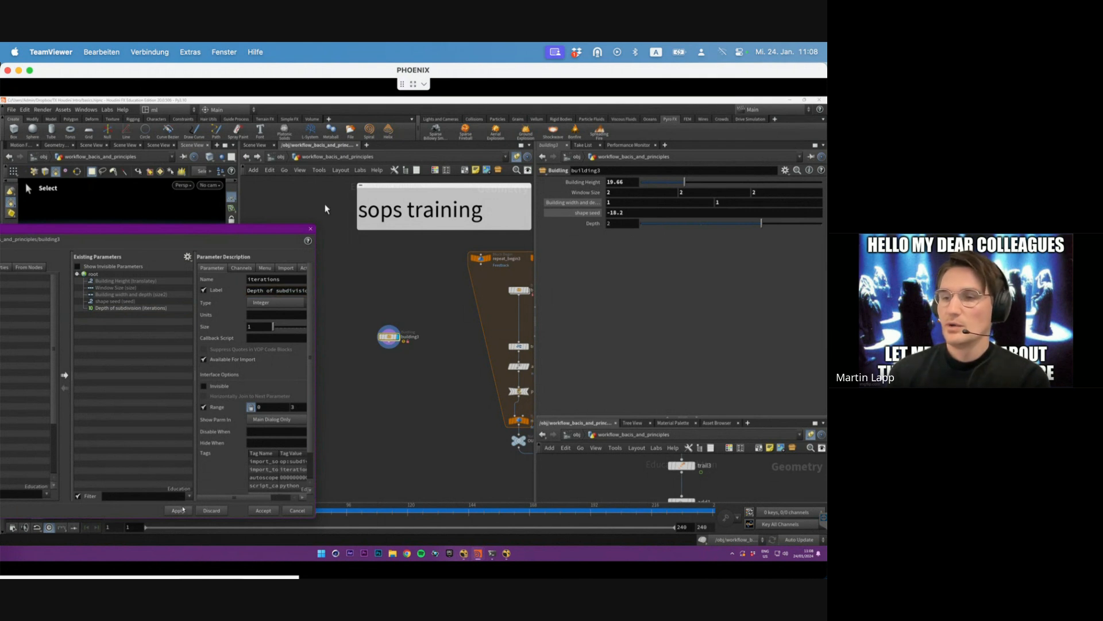
{"action": "left_click", "coordinate": [178, 511]}
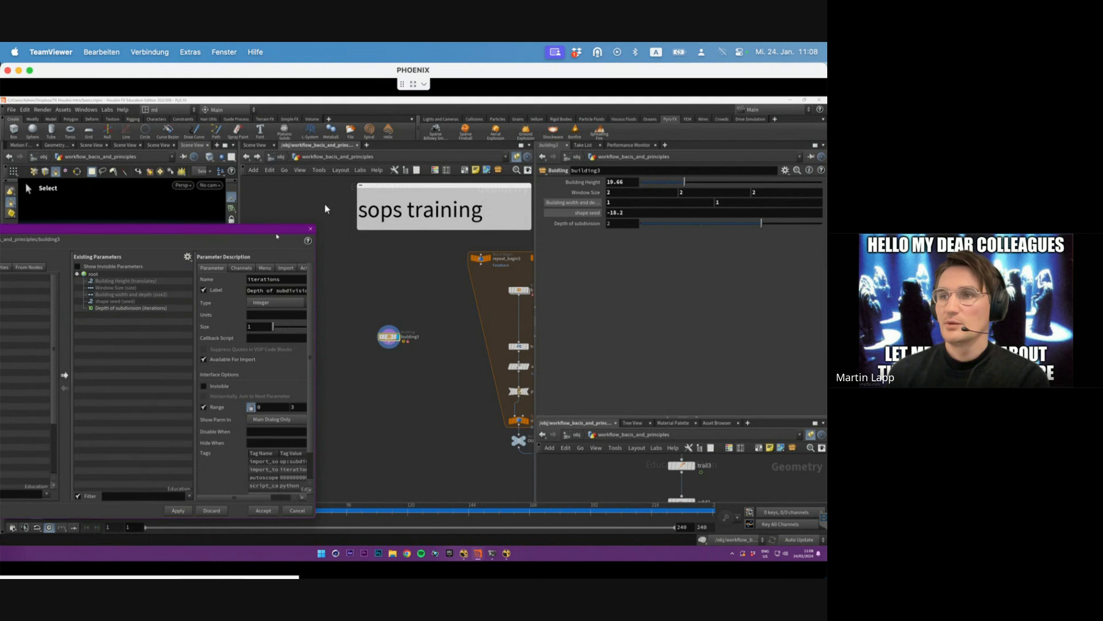
- Move the parameter editor clear of the viewport, show the building in wireframe, and set Depth of subdivision to 1
{"action": "left_click_drag", "start_coordinate": [277, 235], "coordinate": [349, 445]}
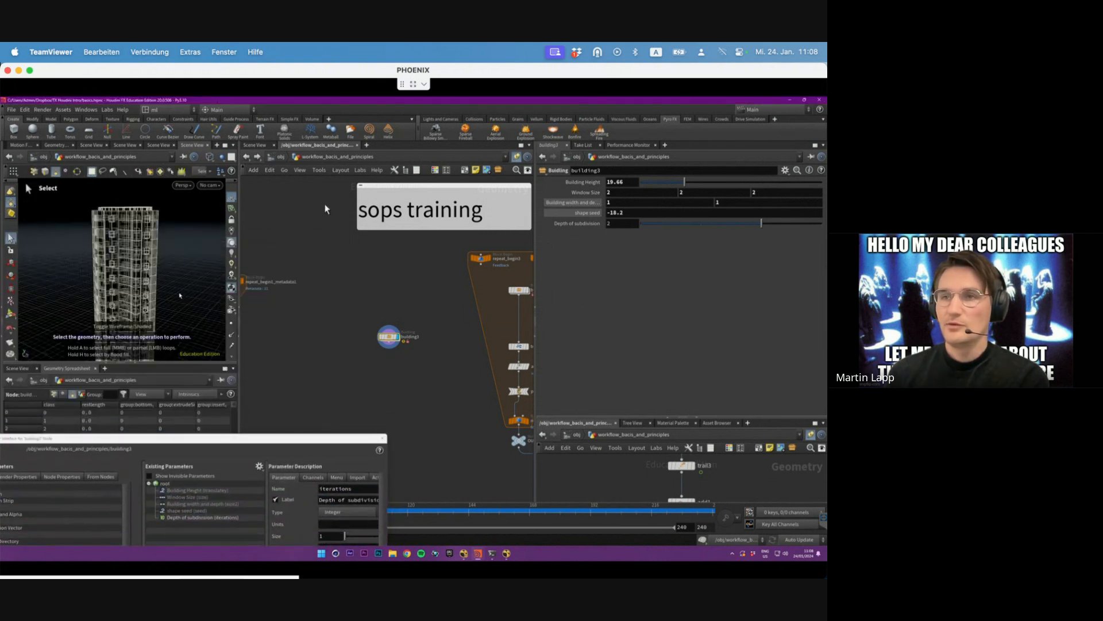
{"action": "key", "text": "BackSpace"}
{"action": "type", "text": "1"}
{"action": "key", "text": "Return"}
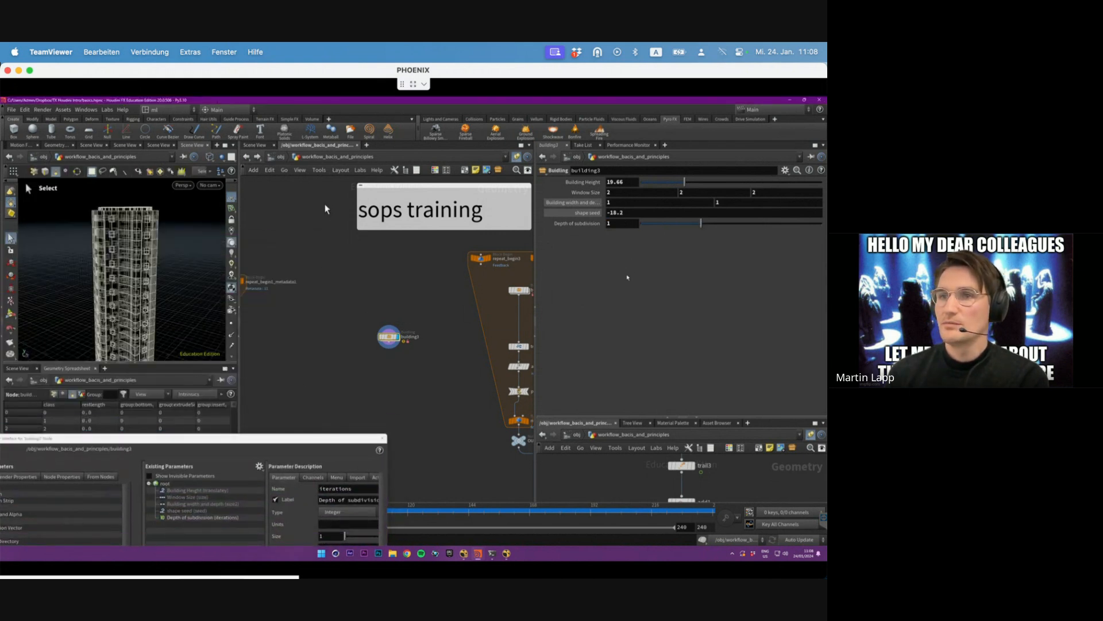
- Try Depth of subdivision values 2, 3 and 4 on a close view of the wireframe building
{"action": "scroll", "coordinate": [147, 269], "scroll_direction": "up", "scroll_amount": 8, "text": "alt"}
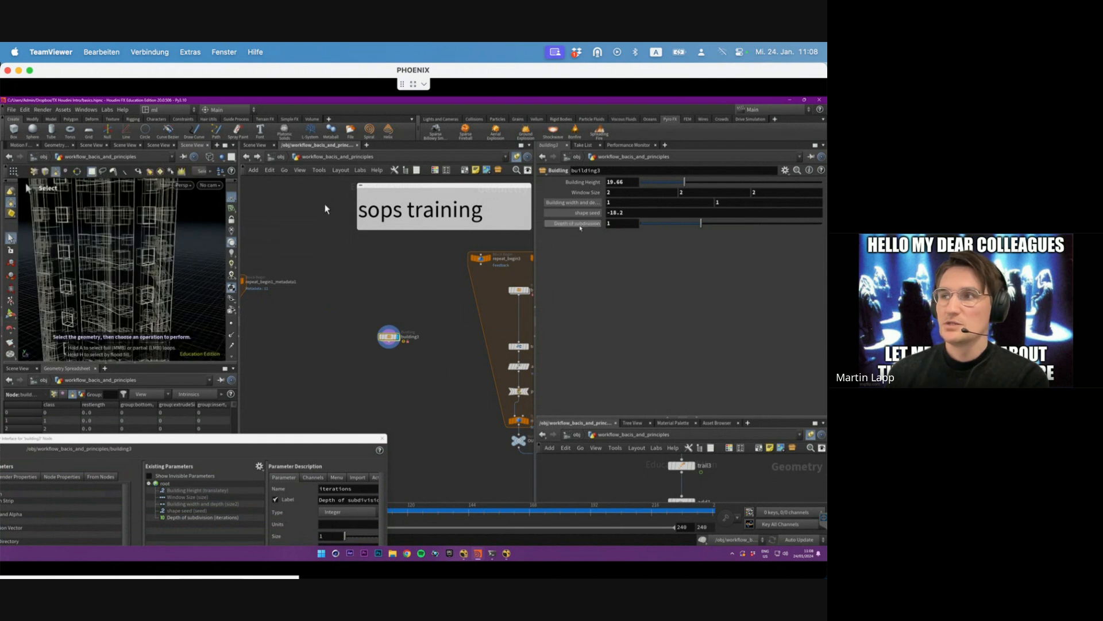
{"action": "left_click", "coordinate": [619, 224]}
{"action": "key", "text": "BackSpace"}
{"action": "type", "text": "2"}
{"action": "key", "text": "Return"}
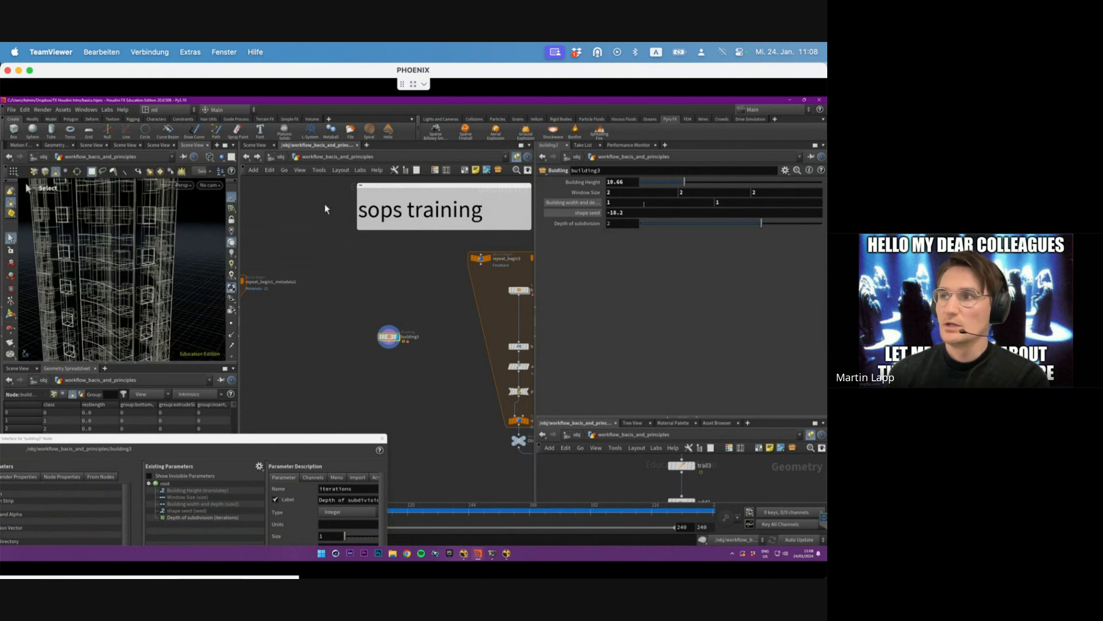
{"action": "left_click", "coordinate": [626, 224]}
{"action": "key", "text": "BackSpace"}
{"action": "type", "text": "3"}
{"action": "key", "text": "Return"}
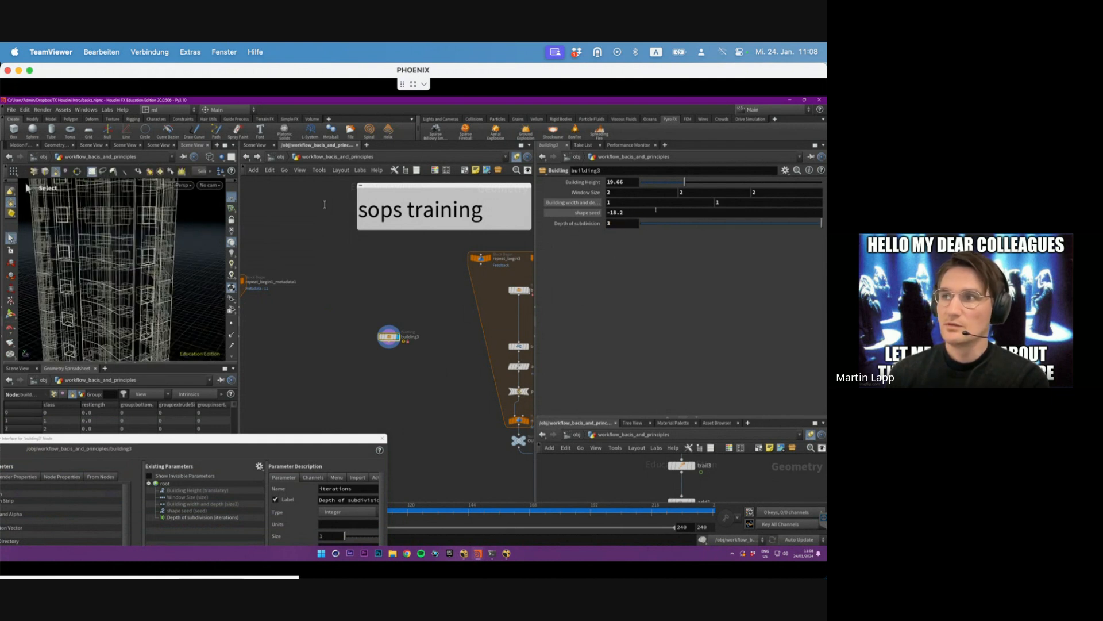
{"action": "key", "text": "BackSpace"}
{"action": "type", "text": "4"}
{"action": "key", "text": "Return"}
- Return the viewport to shaded display and set Depth of subdivision to 1
{"action": "mouse_move", "coordinate": [167, 274]}
{"action": "left_mouse_down", "text": "alt"}
{"action": "mouse_move", "coordinate": [148, 259]}
{"action": "mouse_move", "coordinate": [217, 264]}
{"action": "left_mouse_up", "text": "alt"}
{"action": "key", "text": "shift+w"}
{"action": "key", "text": "shift+w"}
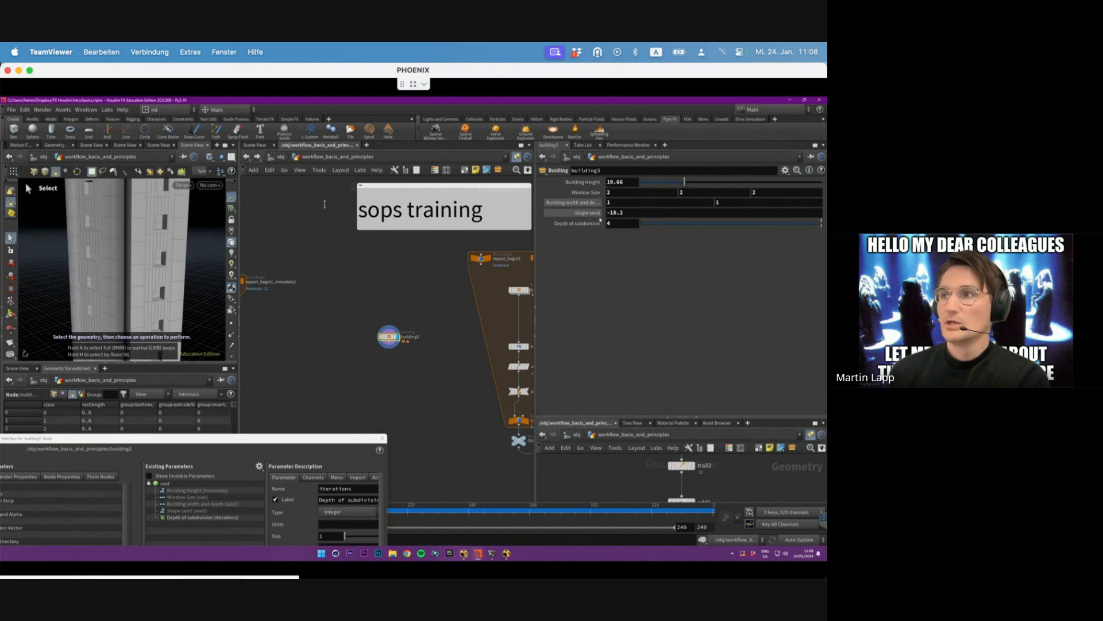
{"action": "left_click_drag", "start_coordinate": [621, 224], "coordinate": [593, 223]}
{"action": "type", "text": "1"}
{"action": "key", "text": "Return"}
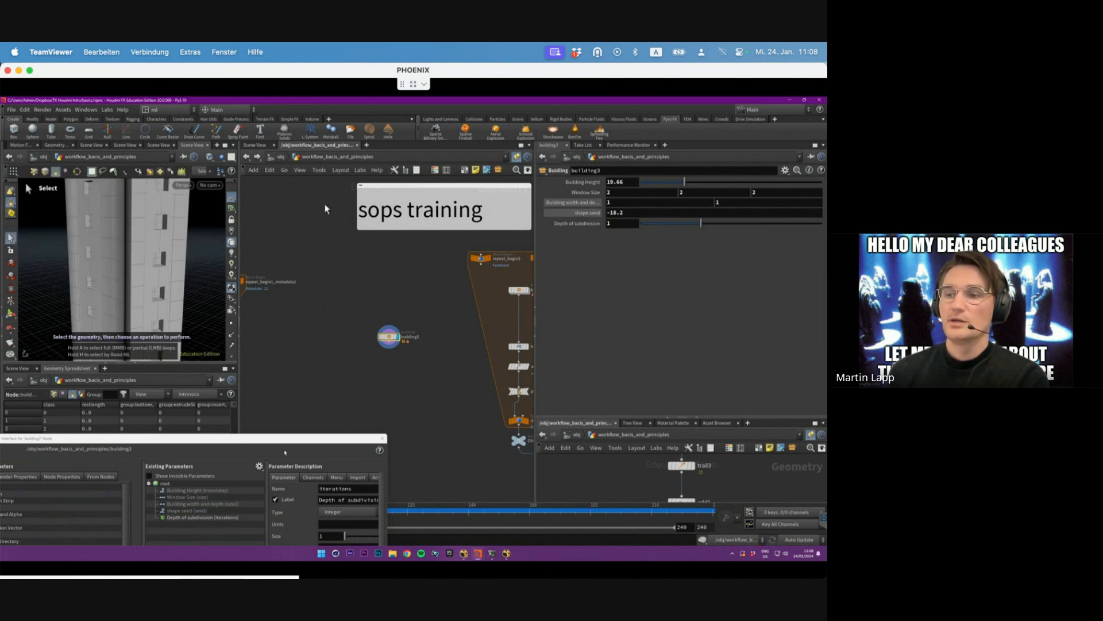
- Go inside the building3 asset and select the uvtransform1 node at the end of the unwrap chain, keeping the parameter editor open
{"action": "left_click_drag", "start_coordinate": [285, 439], "coordinate": [209, 378]}
{"action": "double_click", "coordinate": [389, 336]}
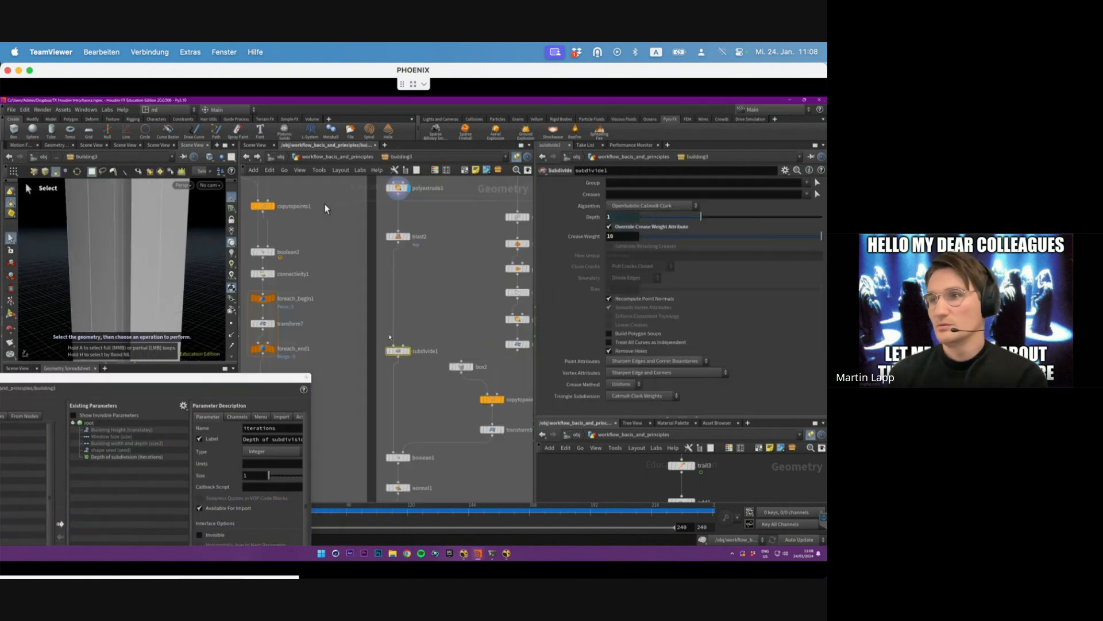
{"action": "middle_click_drag", "start_coordinate": [486, 487], "coordinate": [450, 350]}
{"action": "left_click", "coordinate": [363, 350]}
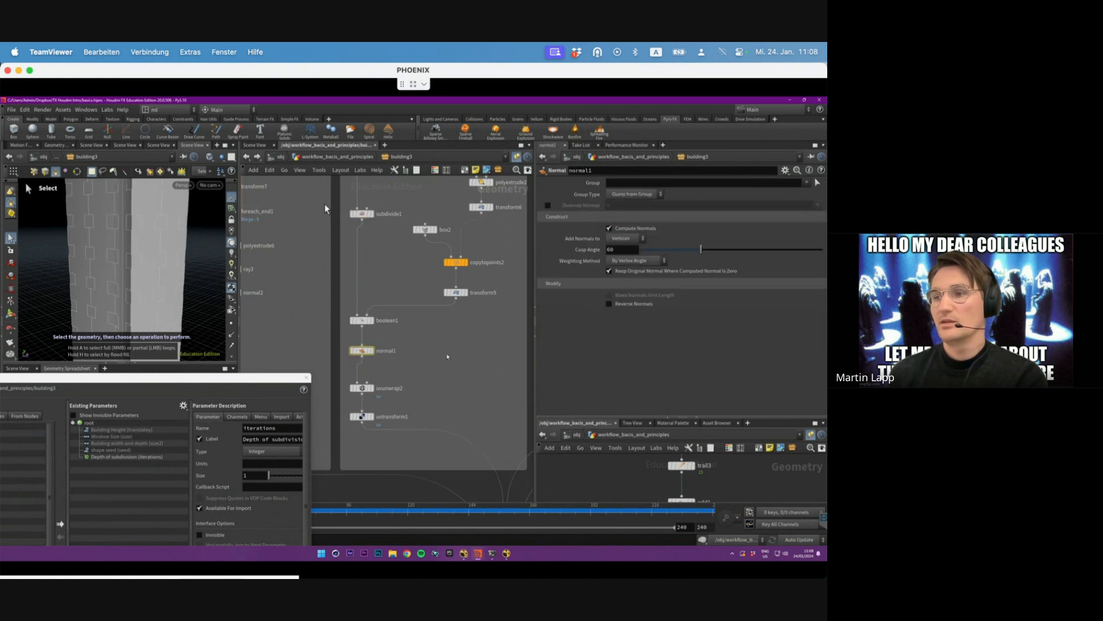
{"action": "left_click", "coordinate": [362, 416]}
{"action": "middle_click_drag", "start_coordinate": [369, 417], "coordinate": [398, 364]}
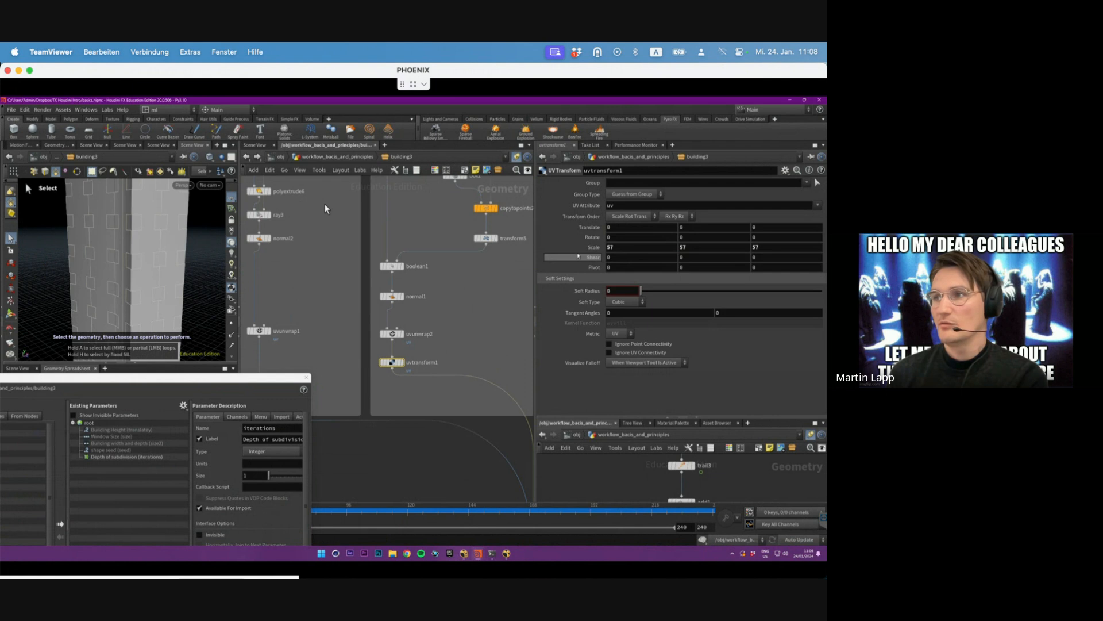
- Promote uvtransform1's Scale parameter to building3's interface below Depth of subdivision and apply the change
{"action": "left_click_drag", "start_coordinate": [591, 247], "coordinate": [129, 465]}
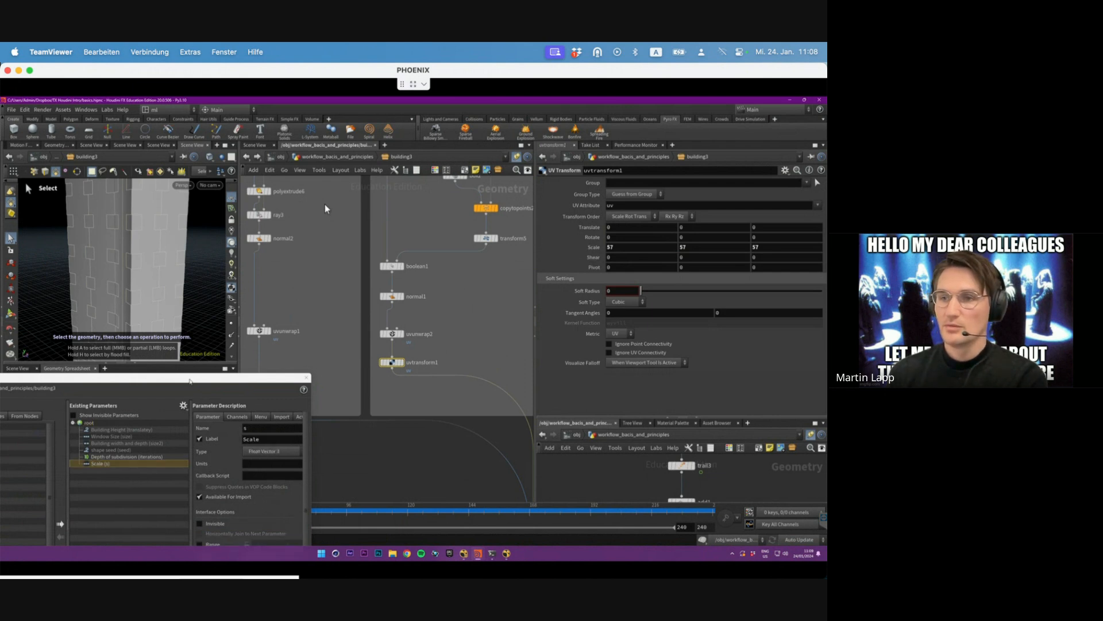
{"action": "left_click_drag", "start_coordinate": [189, 381], "coordinate": [253, 184]}
{"action": "left_click", "coordinate": [238, 462]}
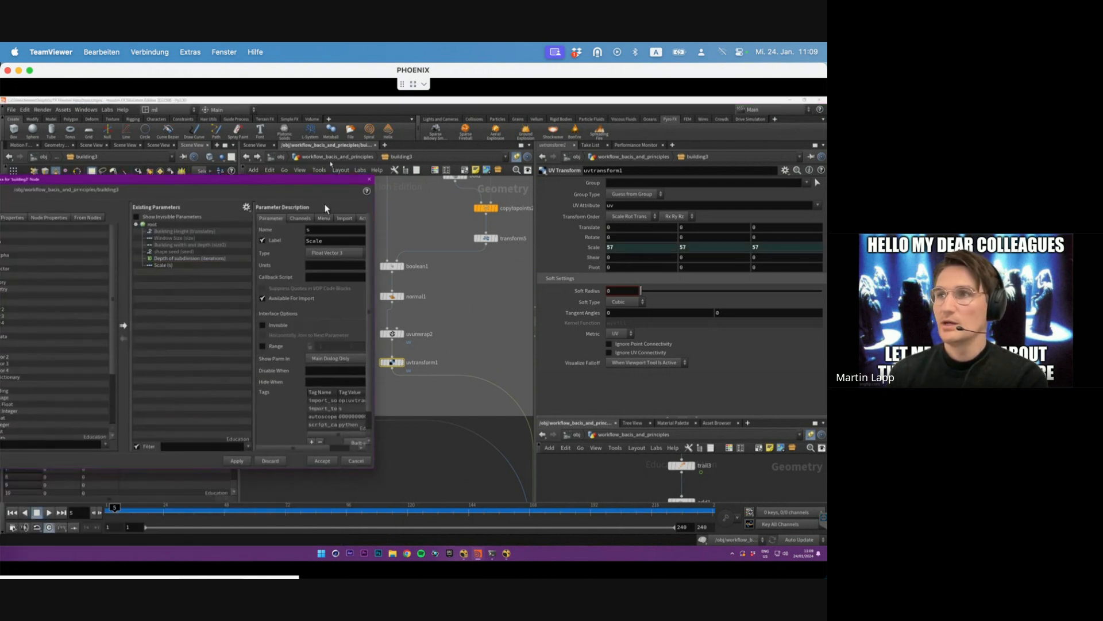
- Return to the workflow_bacis_and_principles network and move the parameter editor clear of the viewport and node graph
{"action": "left_click", "coordinate": [331, 157]}
{"action": "left_click_drag", "start_coordinate": [312, 183], "coordinate": [212, 449]}
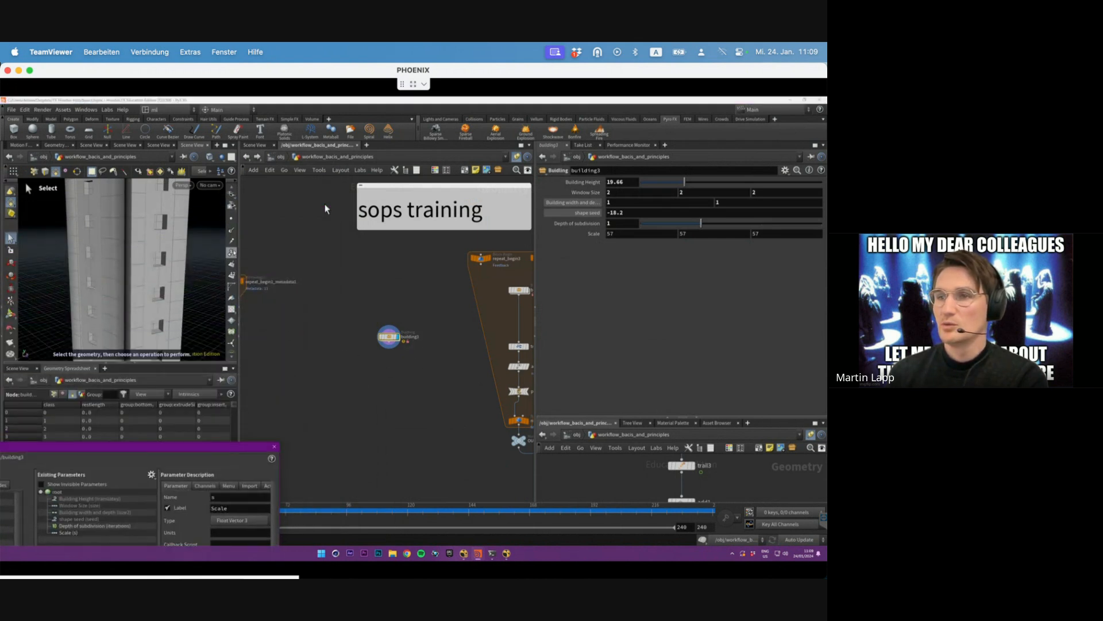
{"action": "left_click", "coordinate": [355, 402]}
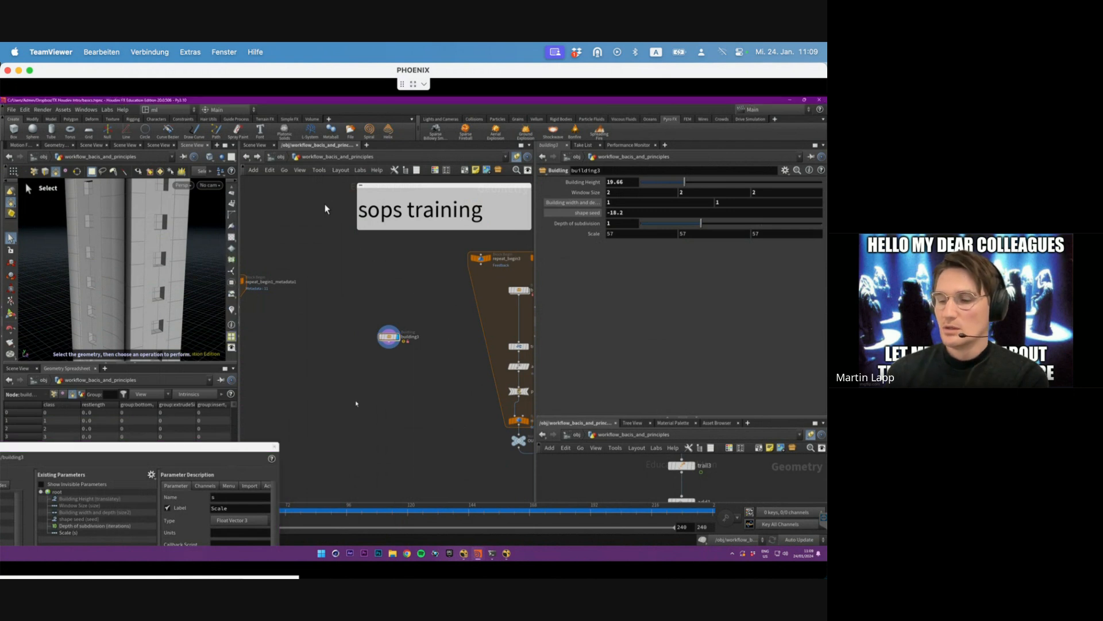
{"action": "key", "text": "Tab"}
{"action": "key", "text": "Escape"}
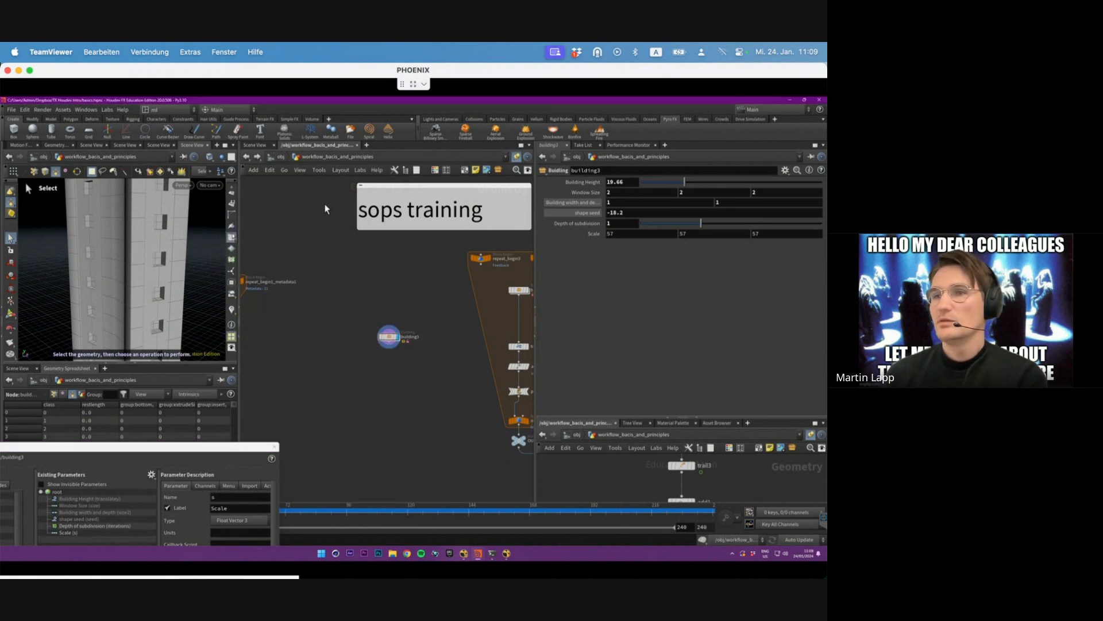
- Show the UV checker texture in the viewport and set the building asset's Scale to 21.9 on all three axes
{"action": "left_click", "coordinate": [231, 237]}
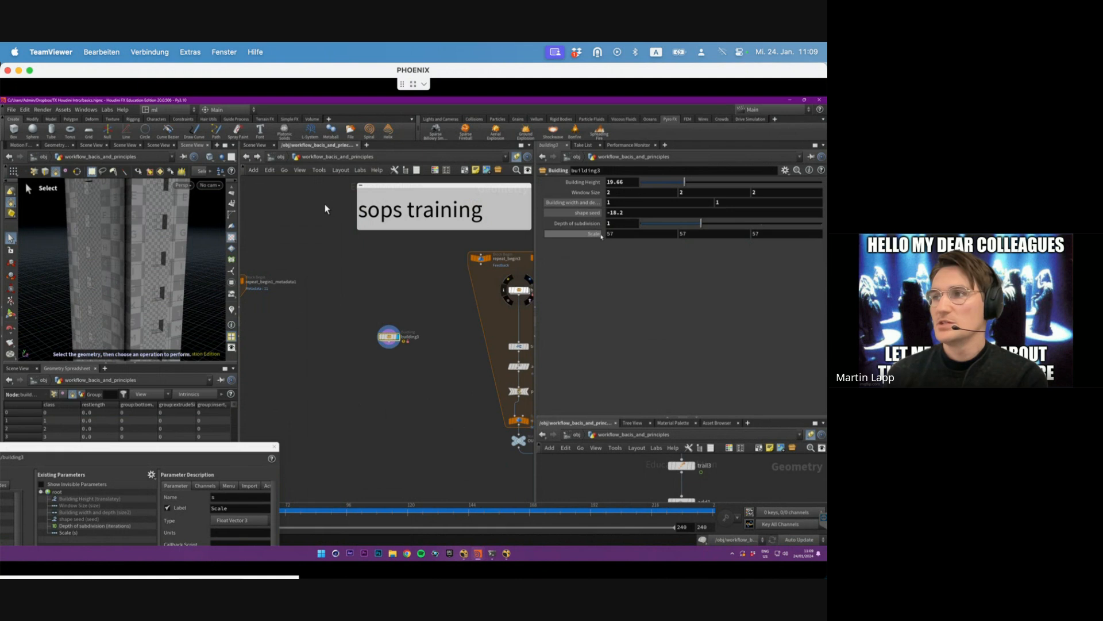
{"action": "middle_click_drag", "start_coordinate": [599, 234], "coordinate": [518, 230]}
{"action": "middle_click_drag", "start_coordinate": [325, 204], "coordinate": [325, 204]}
{"action": "scroll", "coordinate": [119, 288], "scroll_direction": "down", "scroll_amount": 5}
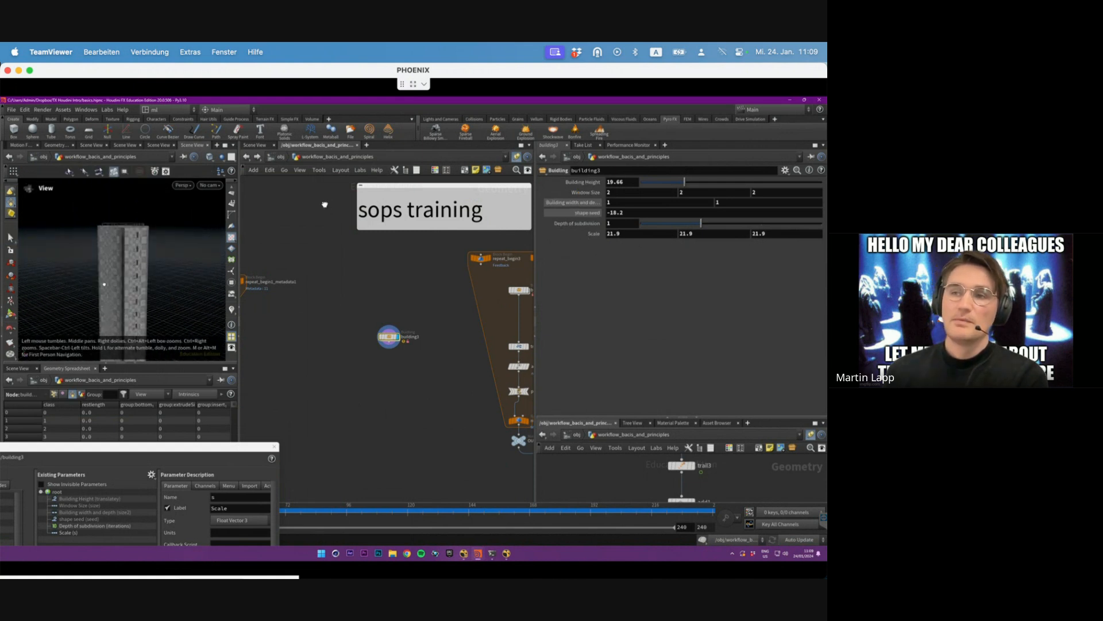
{"action": "left_click_drag", "start_coordinate": [103, 284], "coordinate": [129, 293], "text": "alt"}
{"action": "middle_click_drag", "start_coordinate": [129, 293], "coordinate": [121, 255], "text": "alt"}
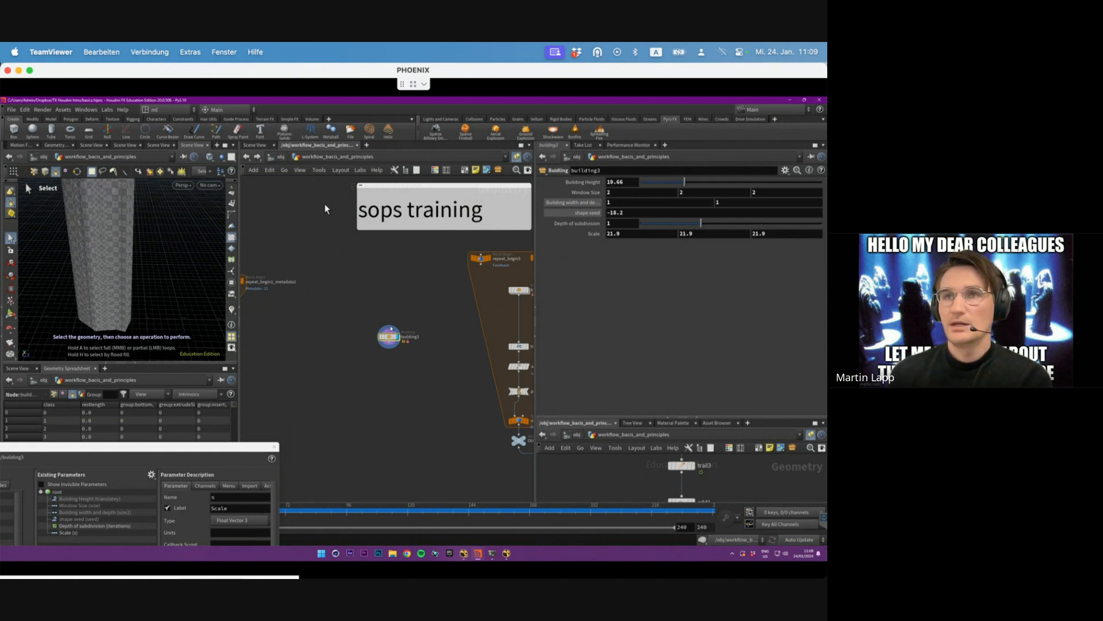
- Try to create a new digital asset from the selection, and close building3's parameter interface editor
{"action": "left_click", "coordinate": [63, 109]}
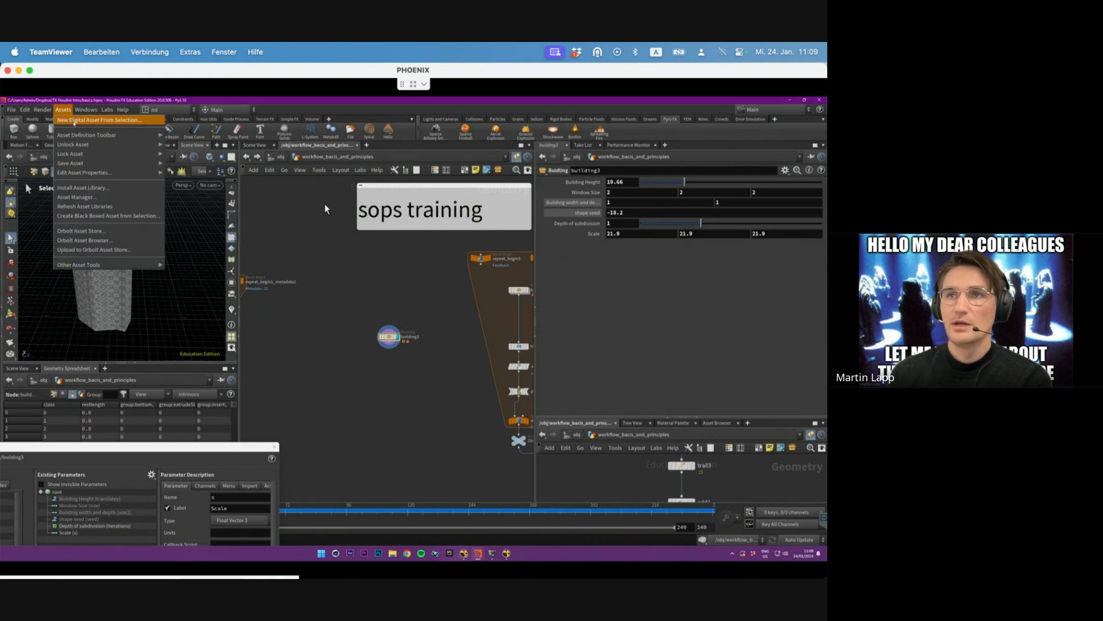
{"action": "left_click", "coordinate": [97, 121]}
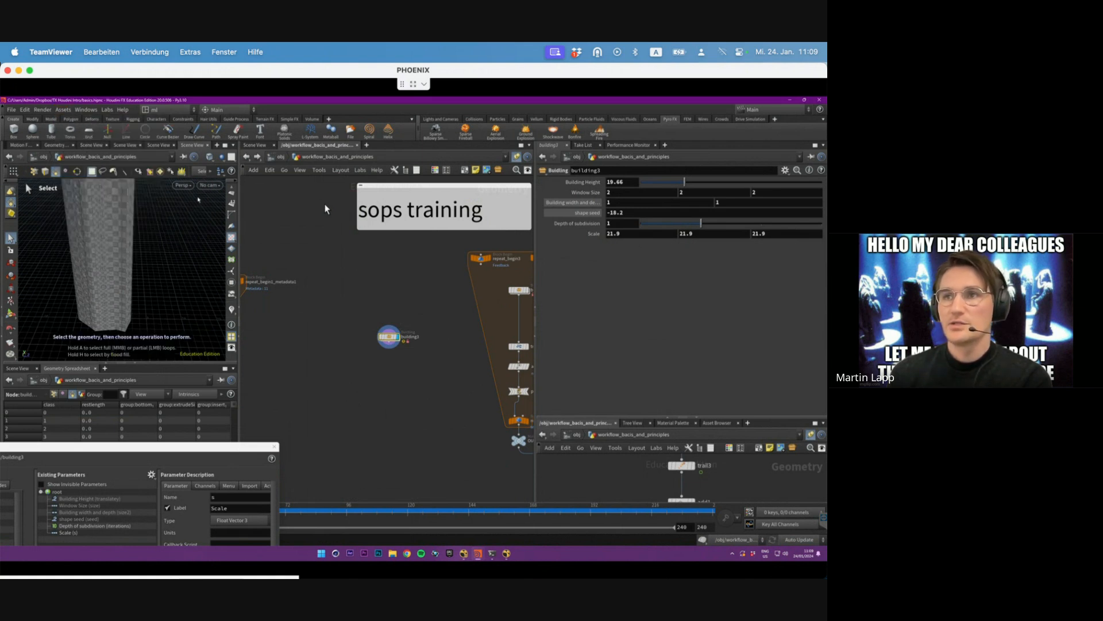
{"action": "left_click_drag", "start_coordinate": [171, 452], "coordinate": [343, 184]}
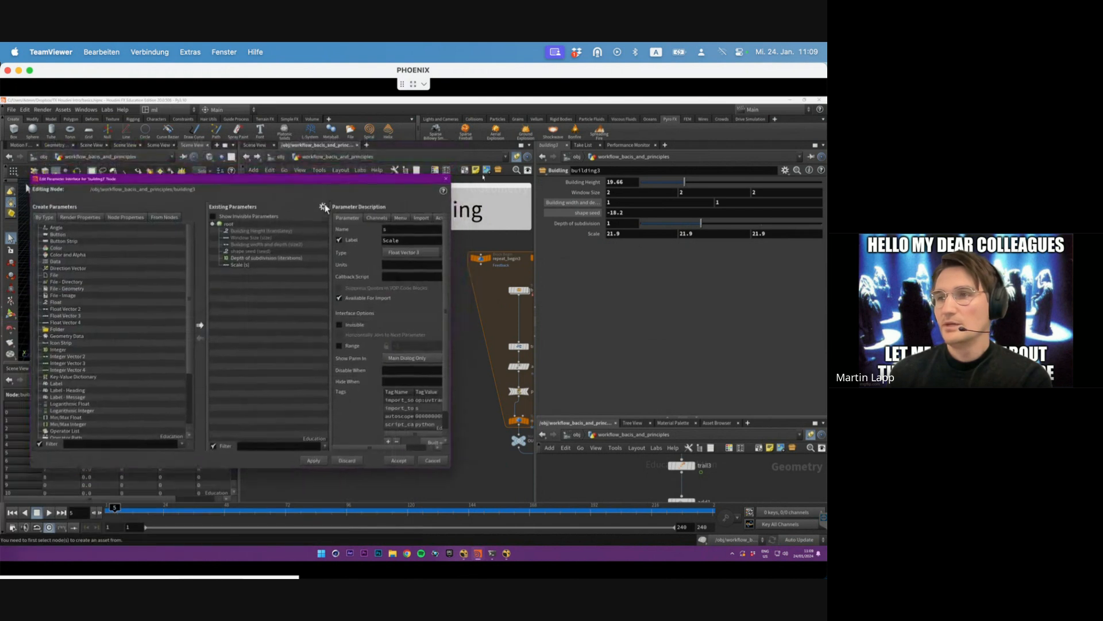
{"action": "left_click", "coordinate": [446, 181]}
- Select the building3 node and examine the available commands for creating, unlocking and saving digital assets
{"action": "left_click", "coordinate": [372, 297]}
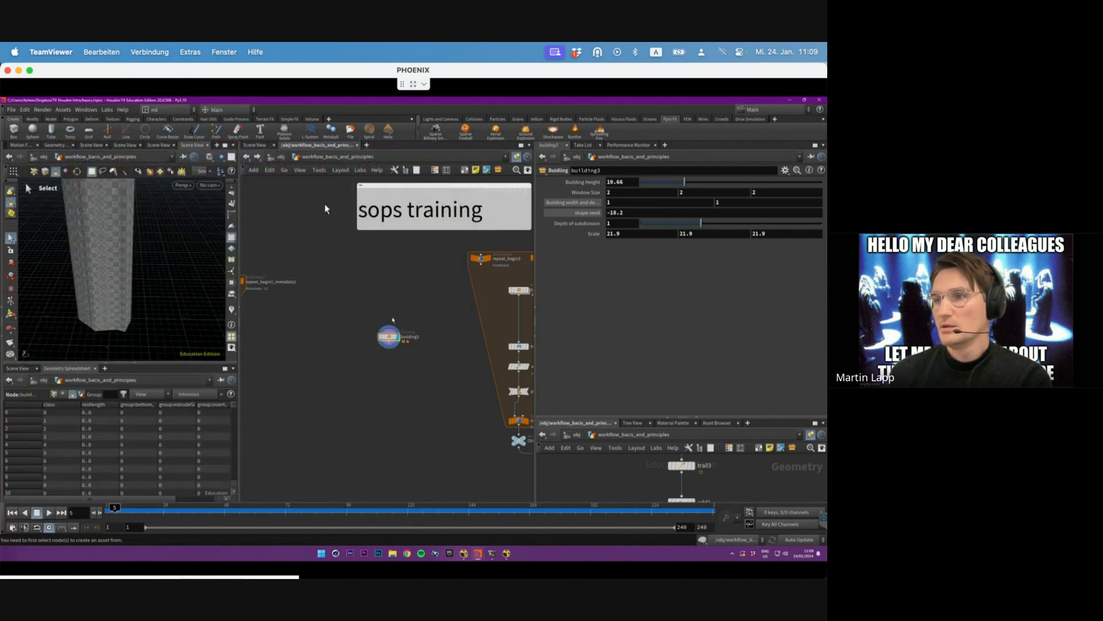
{"action": "scroll", "coordinate": [372, 408], "scroll_direction": "up", "scroll_amount": 1}
{"action": "left_click_drag", "start_coordinate": [372, 383], "coordinate": [466, 255]}
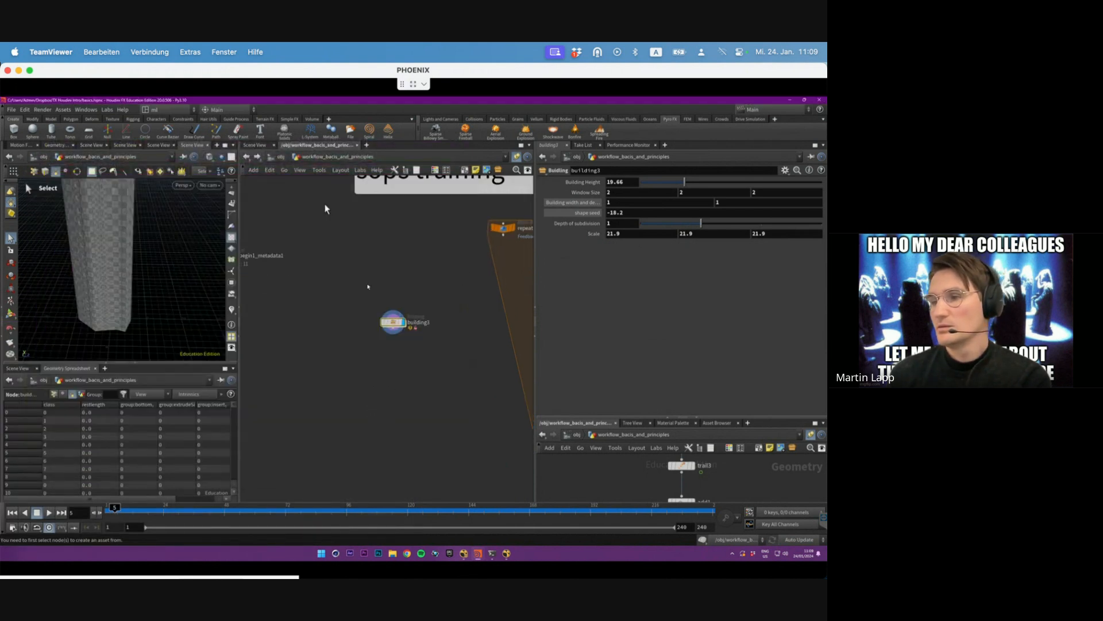
{"action": "left_click", "coordinate": [64, 109]}
{"action": "left_click", "coordinate": [86, 109]}
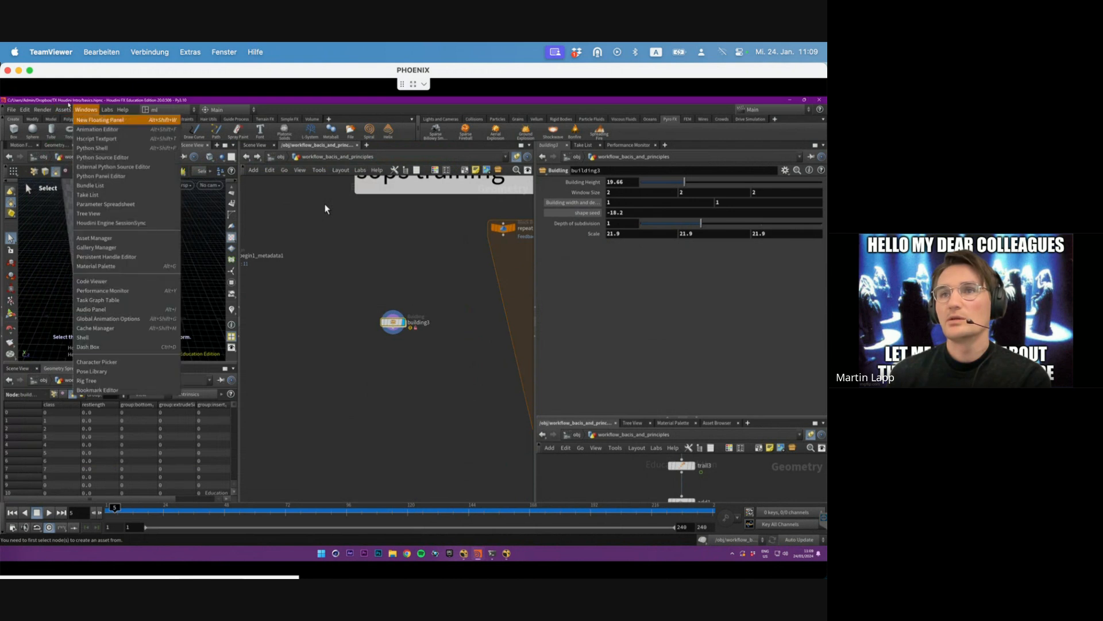
{"action": "left_click", "coordinate": [72, 120]}
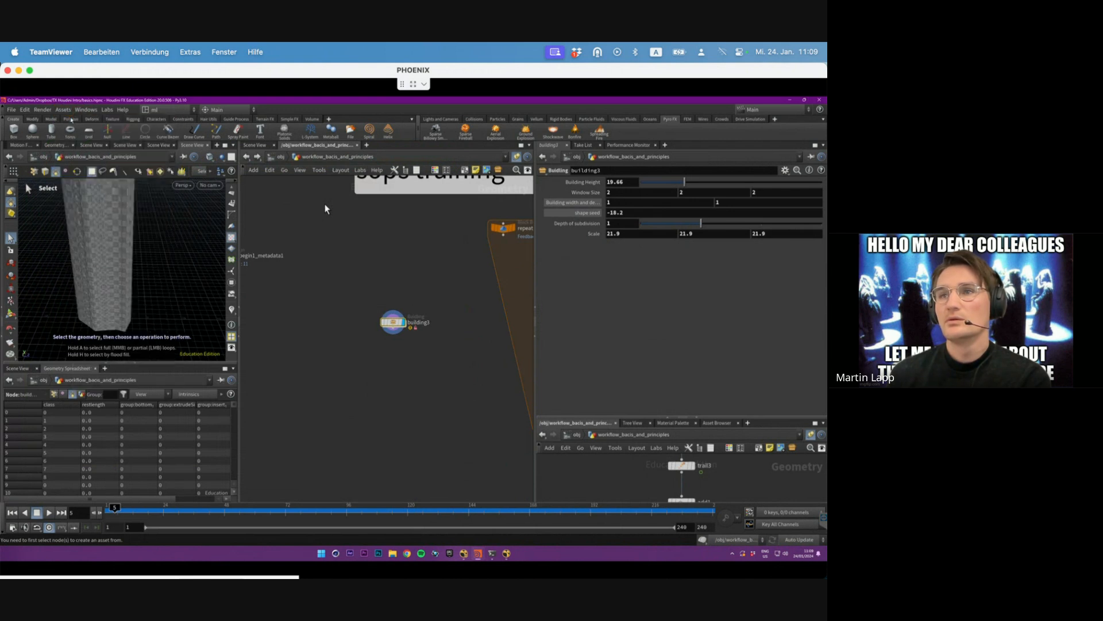
{"action": "left_click", "coordinate": [65, 110]}
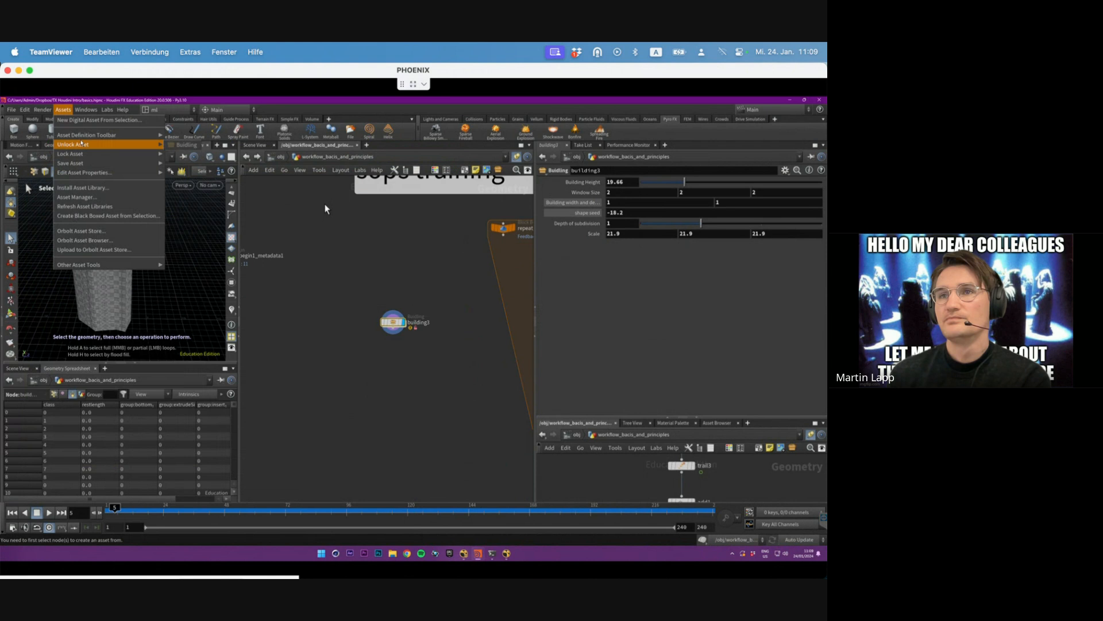
{"action": "mouse_move", "coordinate": [80, 163]}
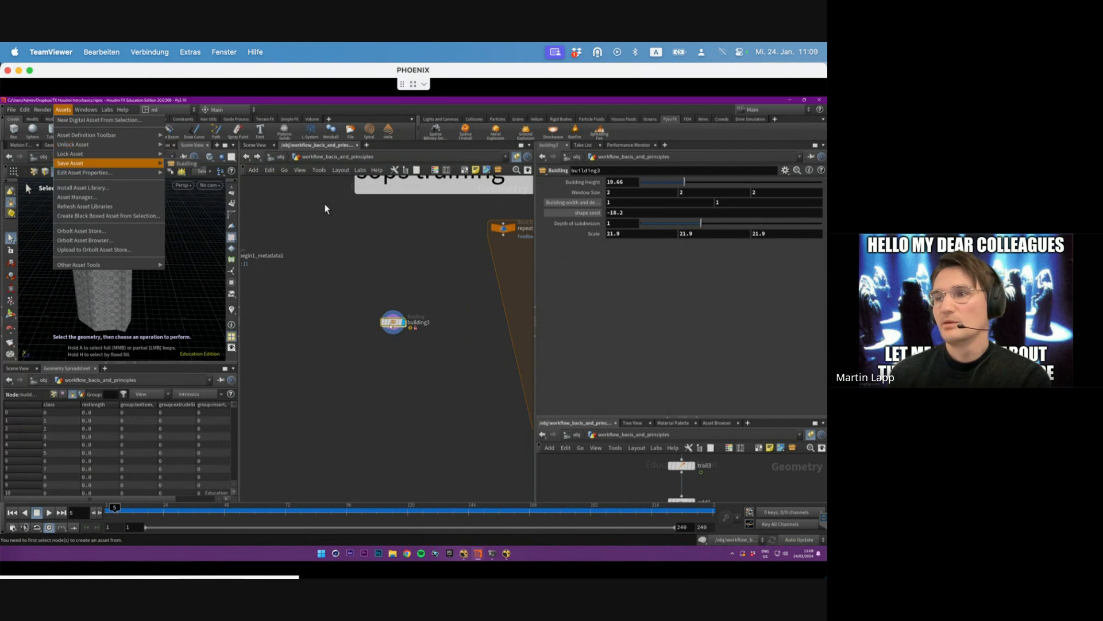
{"action": "left_click", "coordinate": [418, 332]}
{"action": "scroll", "coordinate": [418, 329], "scroll_direction": "up", "scroll_amount": 5}
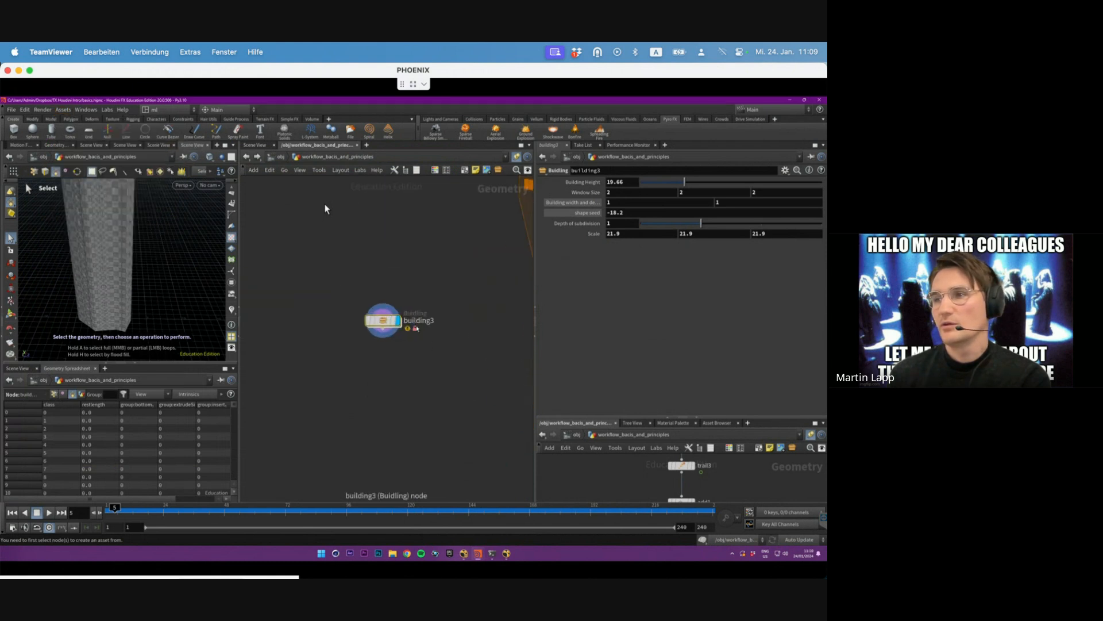
{"action": "left_click", "coordinate": [65, 109]}
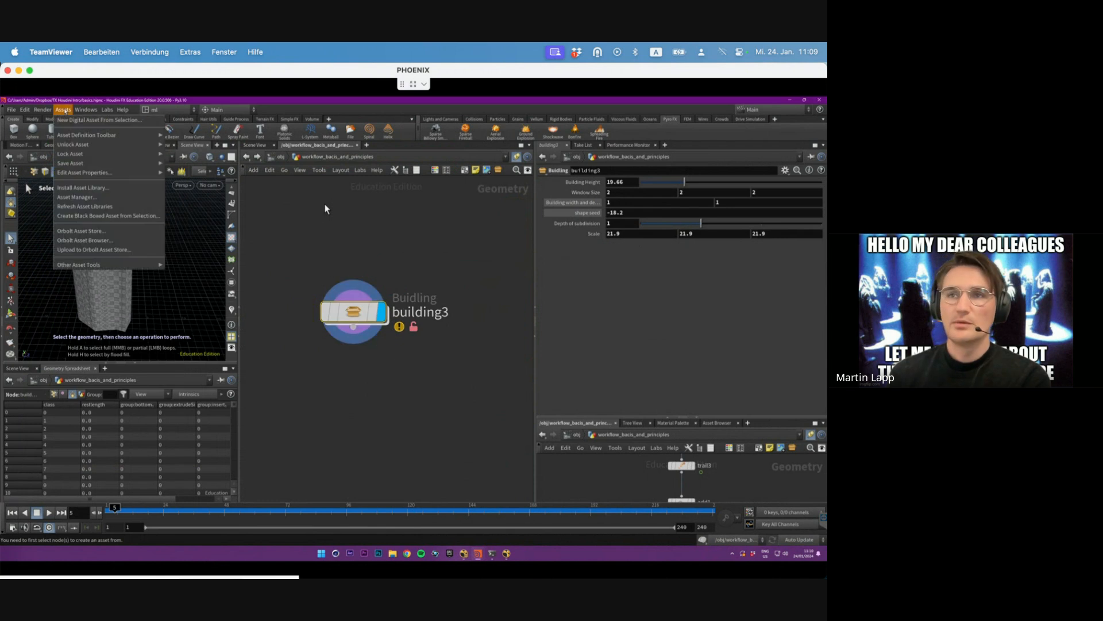
{"action": "left_click", "coordinate": [414, 314]}
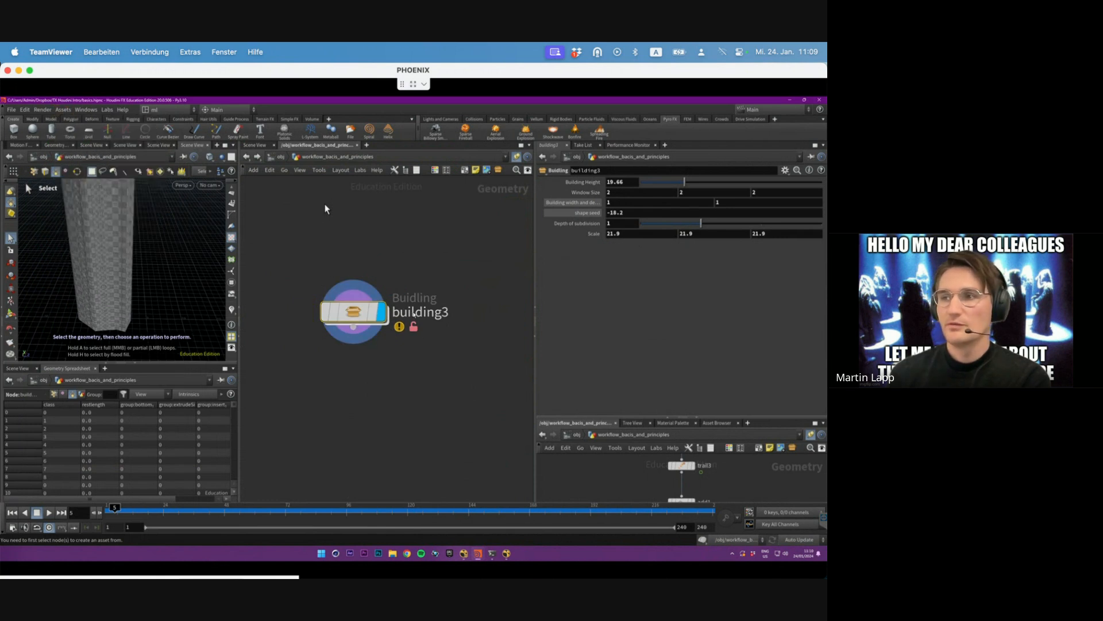
{"action": "left_click", "coordinate": [63, 110]}
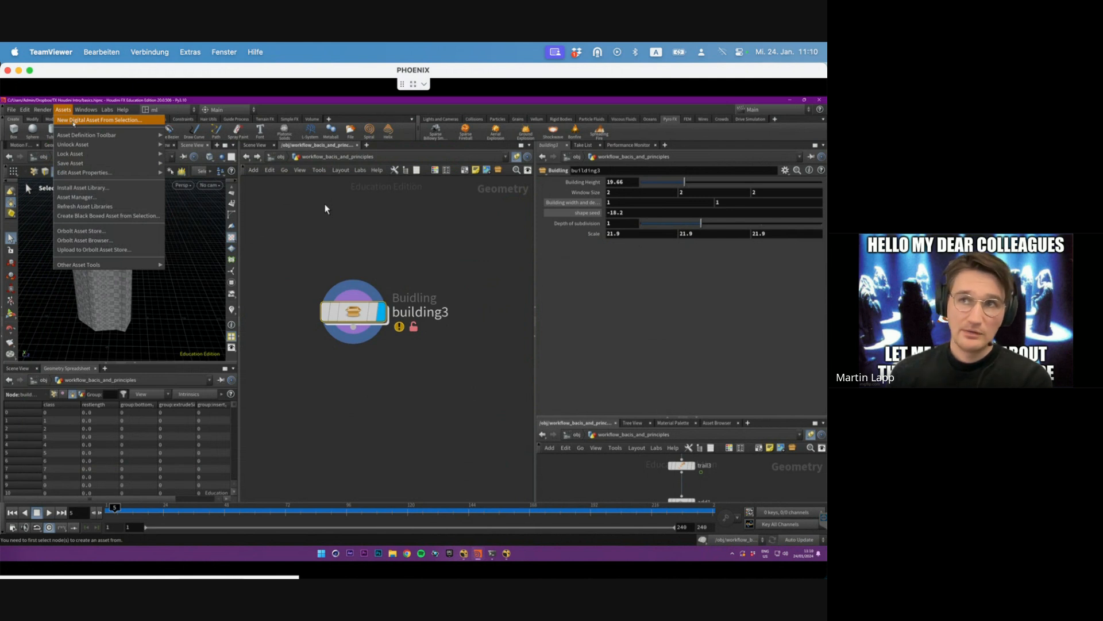
{"action": "left_click", "coordinate": [350, 259]}
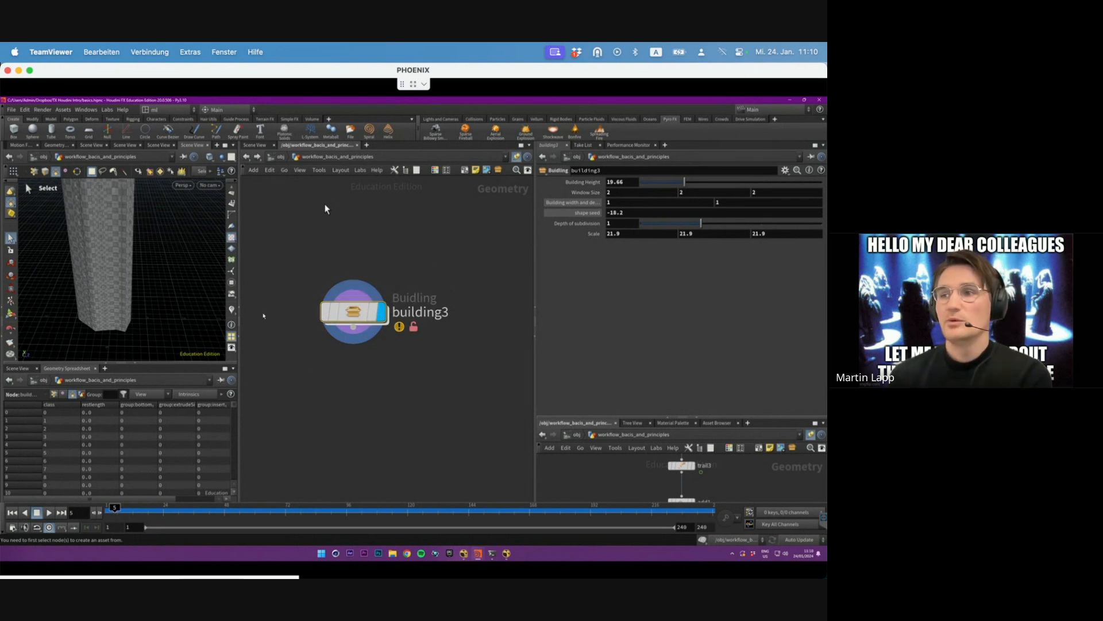
- Set the Building Height of building3 to about 22.59 and inspect the resized tower from several angles
{"action": "key", "text": "space+g"}
{"action": "left_click_drag", "start_coordinate": [94, 274], "coordinate": [117, 248], "text": "alt"}
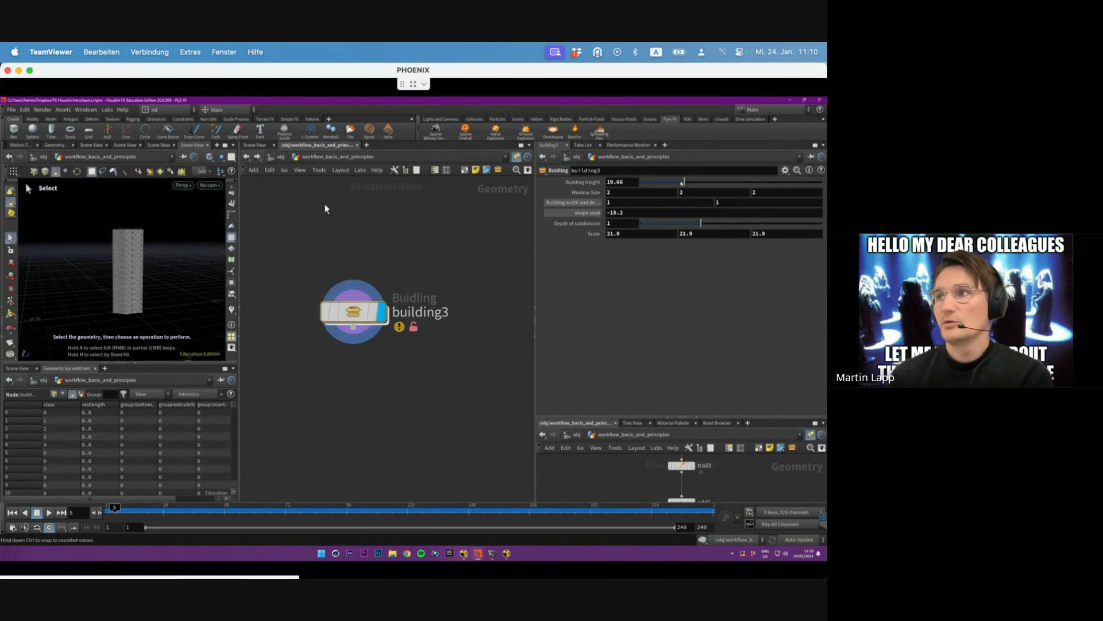
{"action": "left_click_drag", "start_coordinate": [660, 184], "coordinate": [697, 183]}
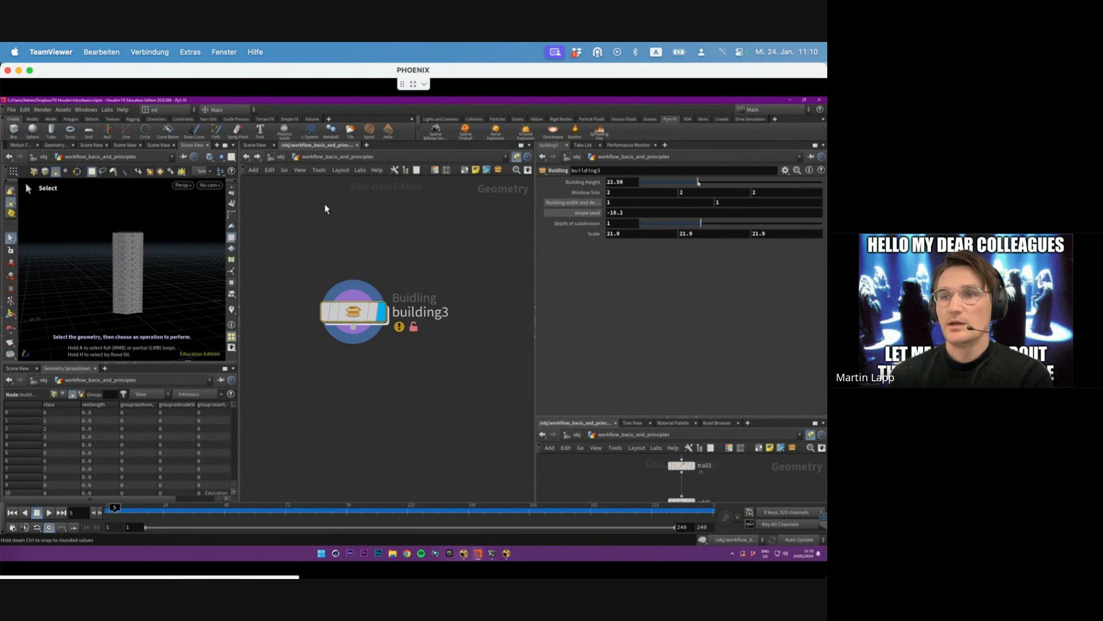
{"action": "right_click_drag", "start_coordinate": [124, 267], "coordinate": [156, 261], "text": "alt"}
{"action": "left_click_drag", "start_coordinate": [156, 261], "coordinate": [170, 209], "text": "alt"}
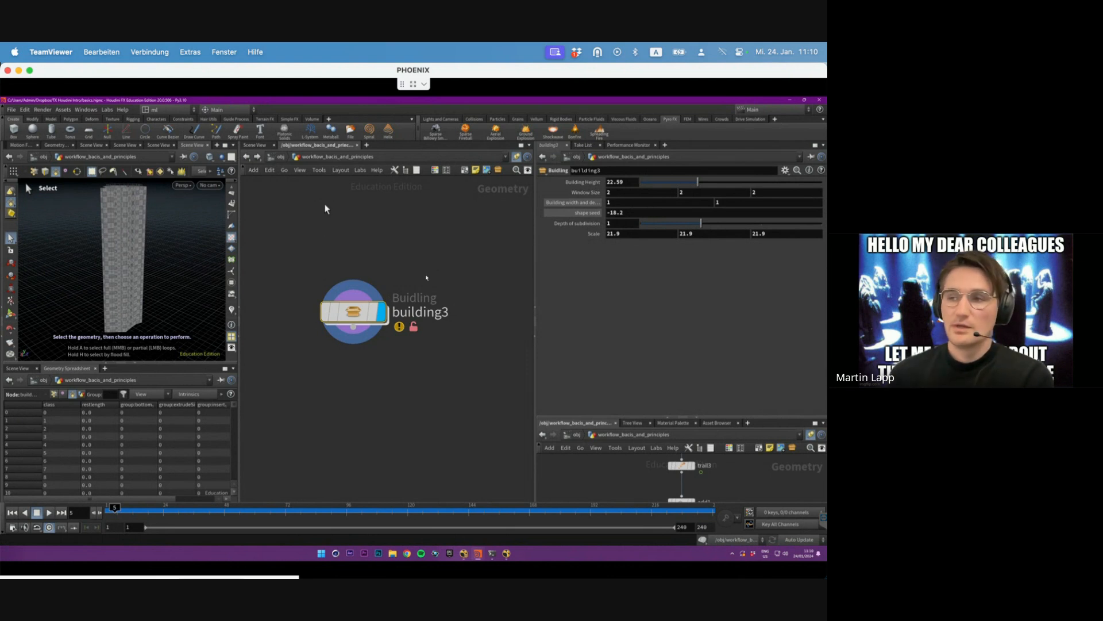
{"action": "left_click_drag", "start_coordinate": [113, 224], "coordinate": [167, 232], "text": "alt"}
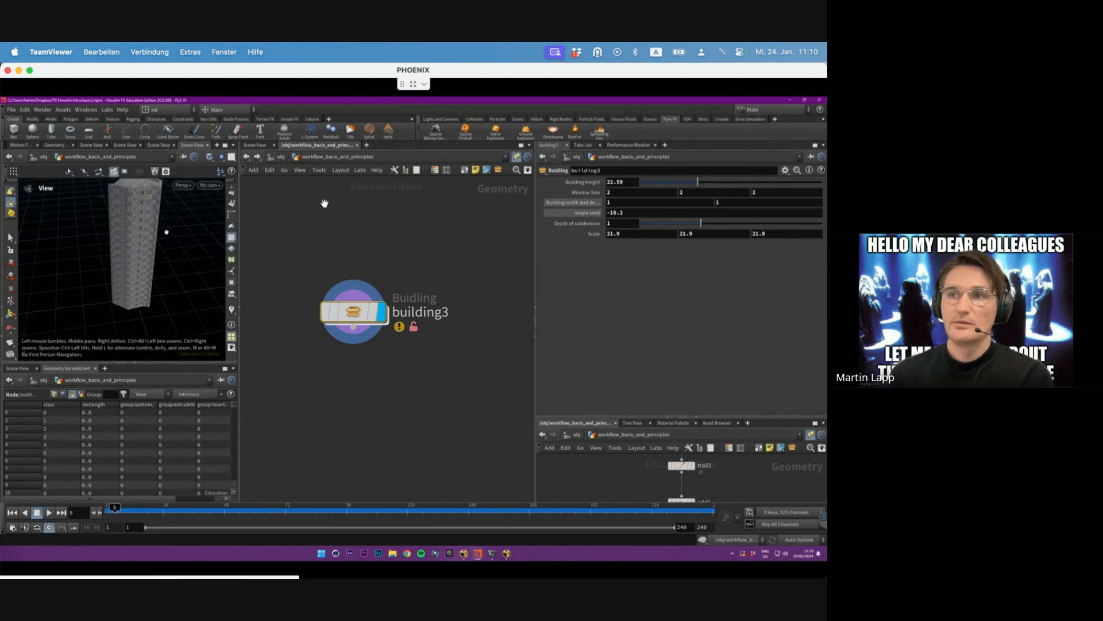
{"action": "right_click_drag", "start_coordinate": [168, 232], "coordinate": [136, 229], "text": "alt"}
{"action": "mouse_move", "coordinate": [136, 228]}
{"action": "left_mouse_down", "text": "alt"}
{"action": "mouse_move", "coordinate": [120, 241]}
{"action": "mouse_move", "coordinate": [121, 213]}
{"action": "left_mouse_up", "text": "alt"}
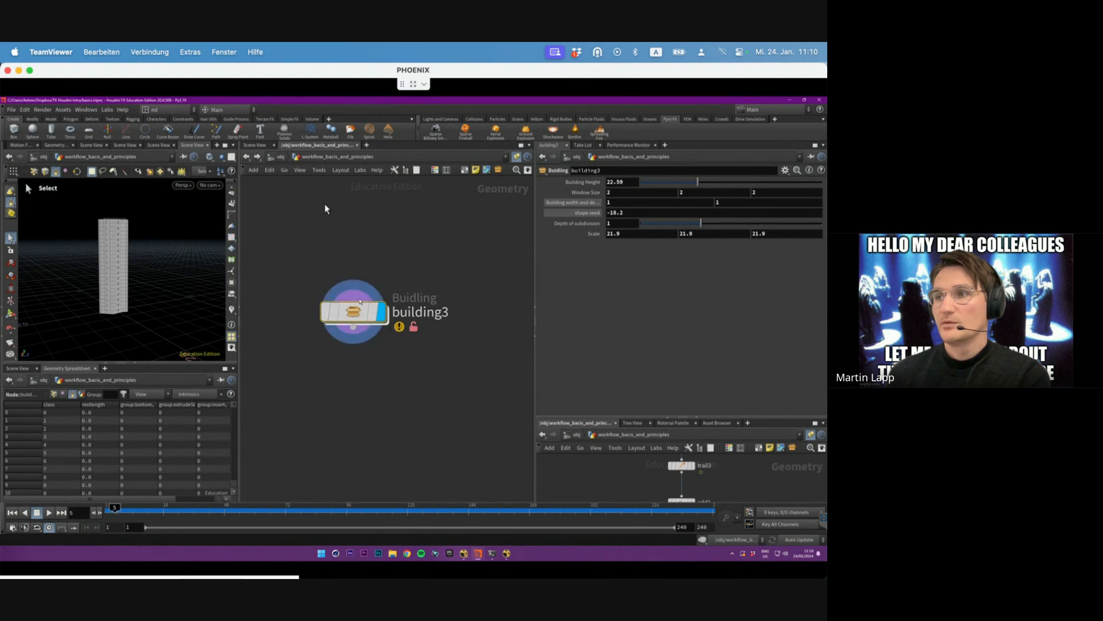
- Enter the building3 network and display the grid1 node of the Blueprint group, framed in the viewport
{"action": "double_click", "coordinate": [354, 311]}
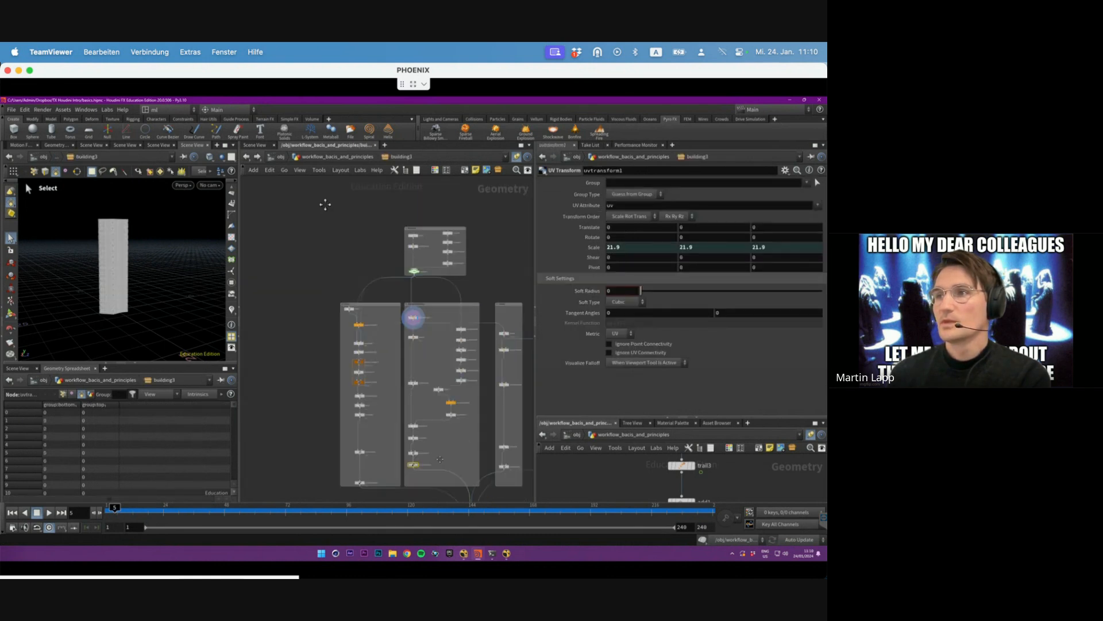
{"action": "scroll", "coordinate": [451, 290], "scroll_direction": "up", "scroll_amount": 5}
{"action": "left_click", "coordinate": [399, 262]}
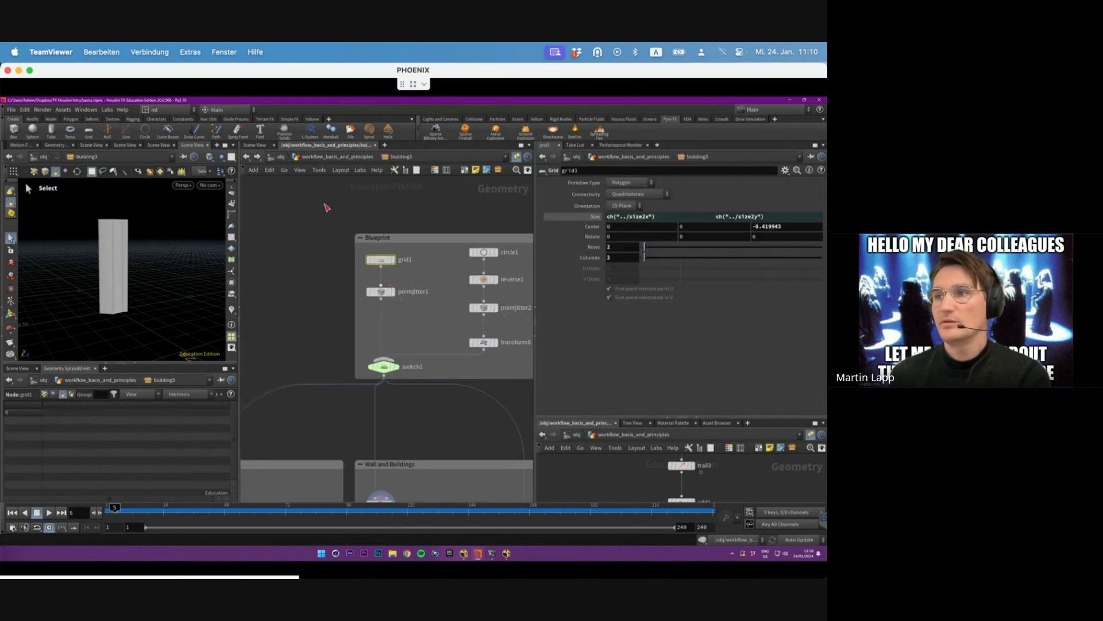
{"action": "left_click", "coordinate": [396, 245]}
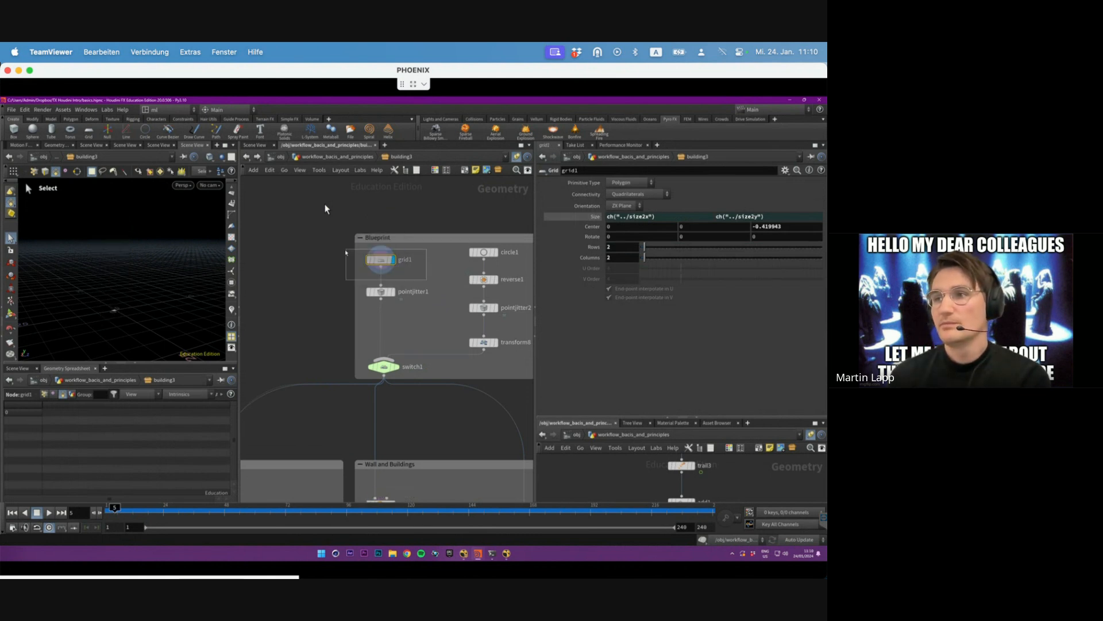
{"action": "key", "text": "space+g"}
{"action": "left_click_drag", "start_coordinate": [135, 289], "coordinate": [135, 323]}
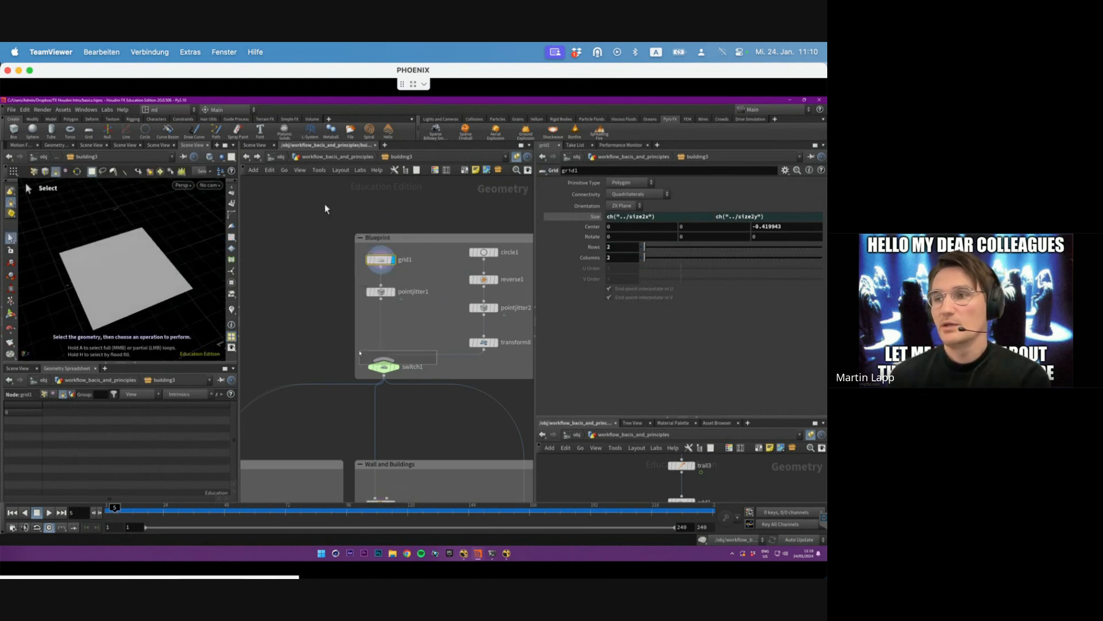
- Keep building3's inner network in an enlarged second network view and return the main network to the workflow_bacis_and_principles level
{"action": "left_click", "coordinate": [384, 366]}
{"action": "middle_click_drag", "start_coordinate": [407, 327], "coordinate": [390, 307]}
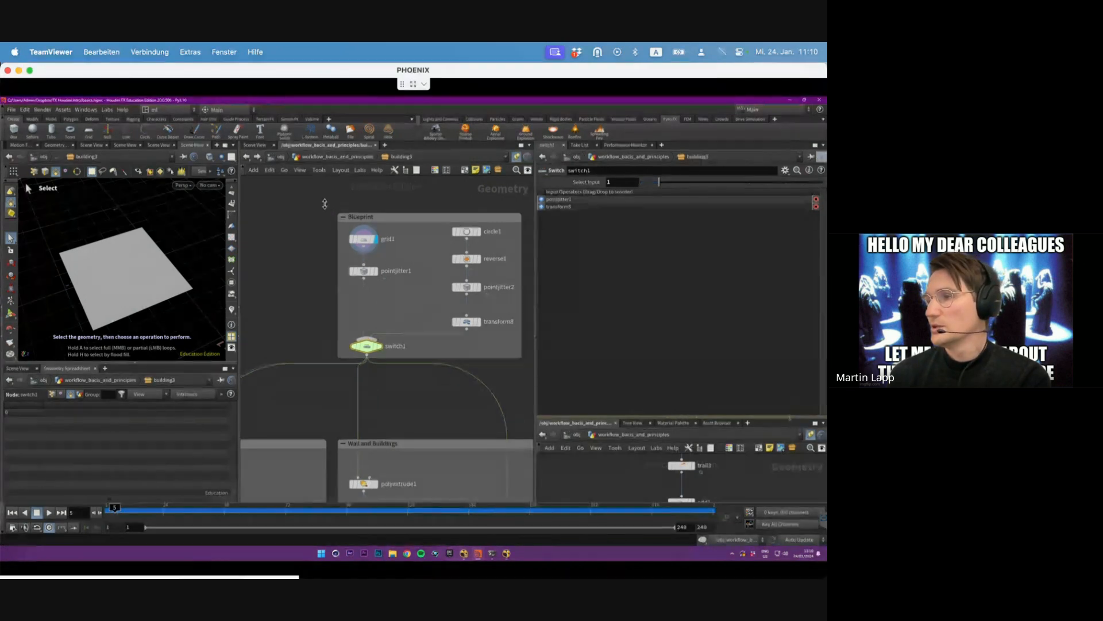
{"action": "left_click_drag", "start_coordinate": [793, 418], "coordinate": [796, 291]}
{"action": "left_click", "coordinate": [811, 307]}
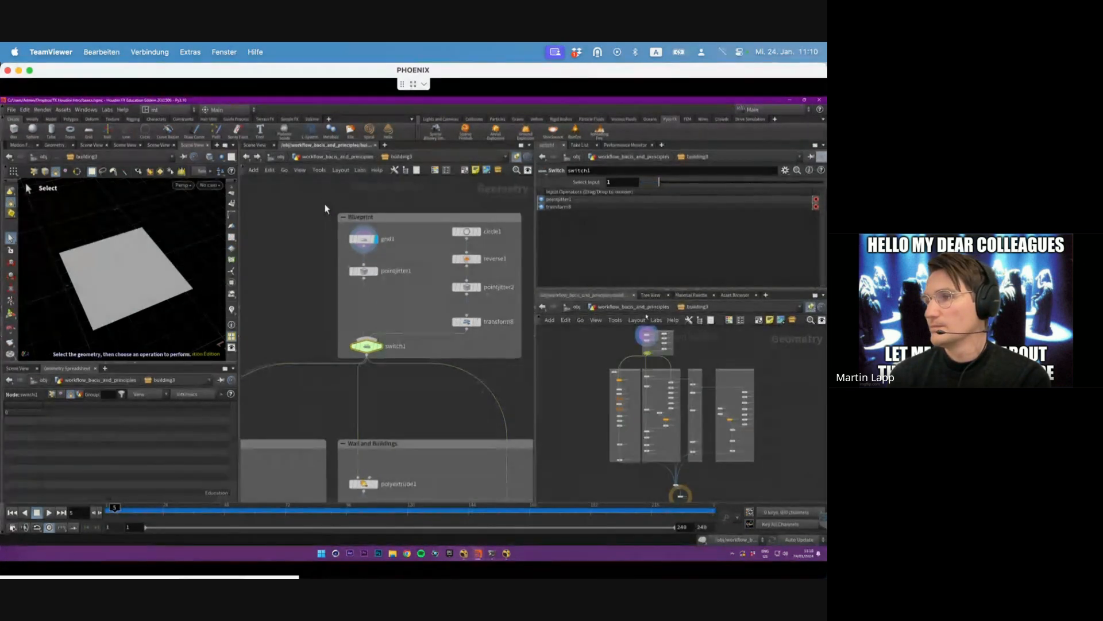
{"action": "left_click", "coordinate": [333, 156]}
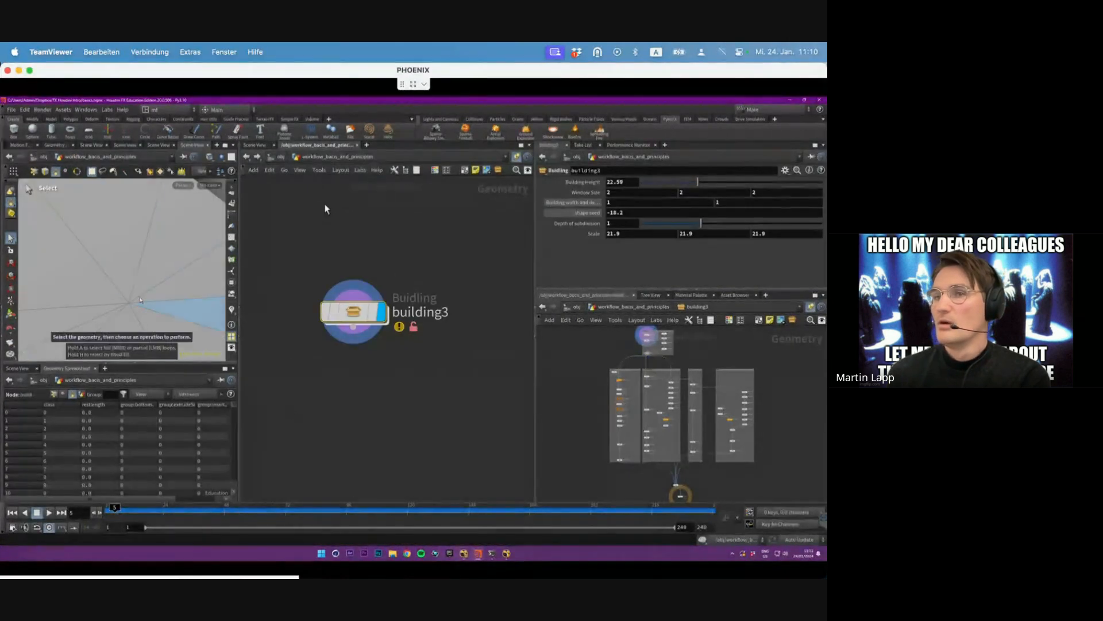
{"action": "left_click_drag", "start_coordinate": [92, 283], "coordinate": [128, 257], "text": "alt"}
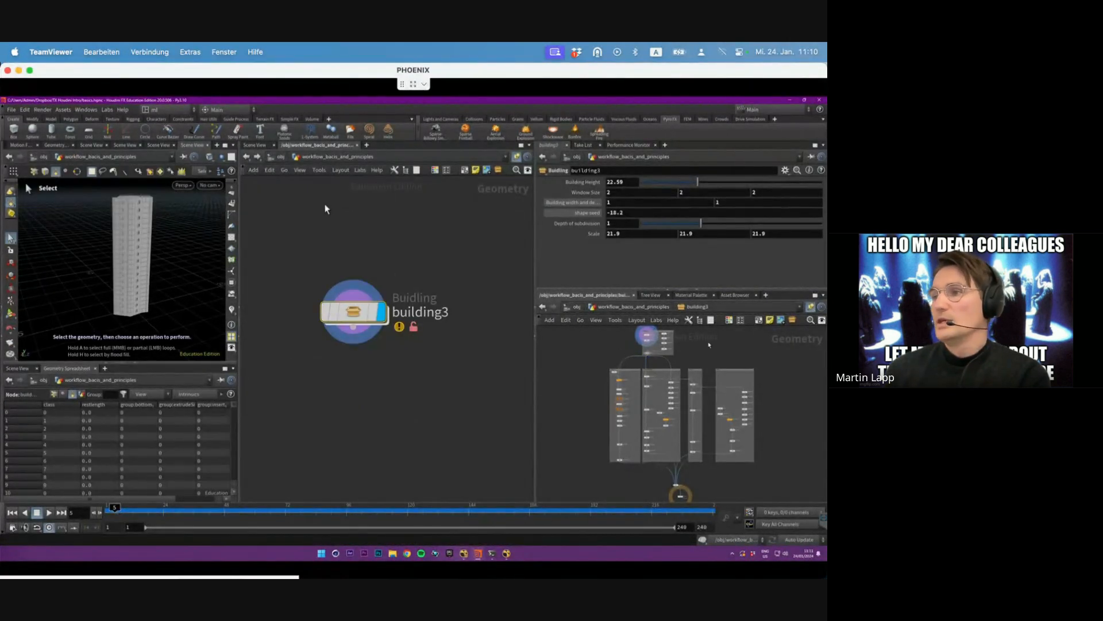
- Widen the 3D viewport and set the Select Input of the Blueprint group's switch1 node to 0
{"action": "scroll", "coordinate": [648, 352], "scroll_direction": "down", "scroll_amount": 3}
{"action": "scroll", "coordinate": [651, 353], "scroll_direction": "up", "scroll_amount": 8}
{"action": "middle_click_drag", "start_coordinate": [631, 339], "coordinate": [652, 408]}
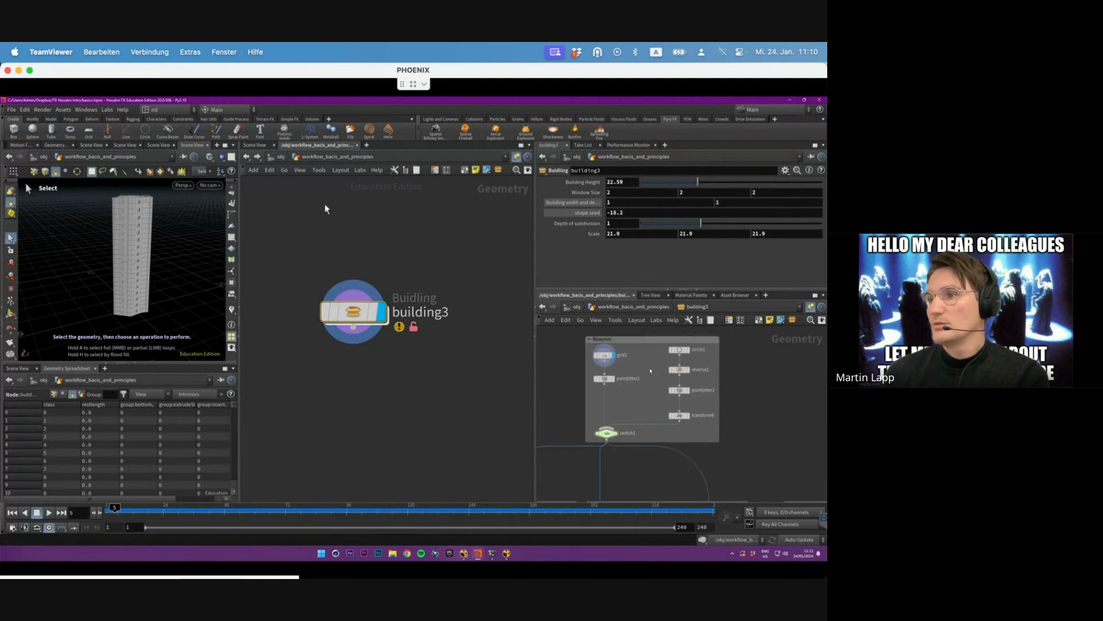
{"action": "left_click", "coordinate": [607, 433]}
{"action": "left_click", "coordinate": [443, 355]}
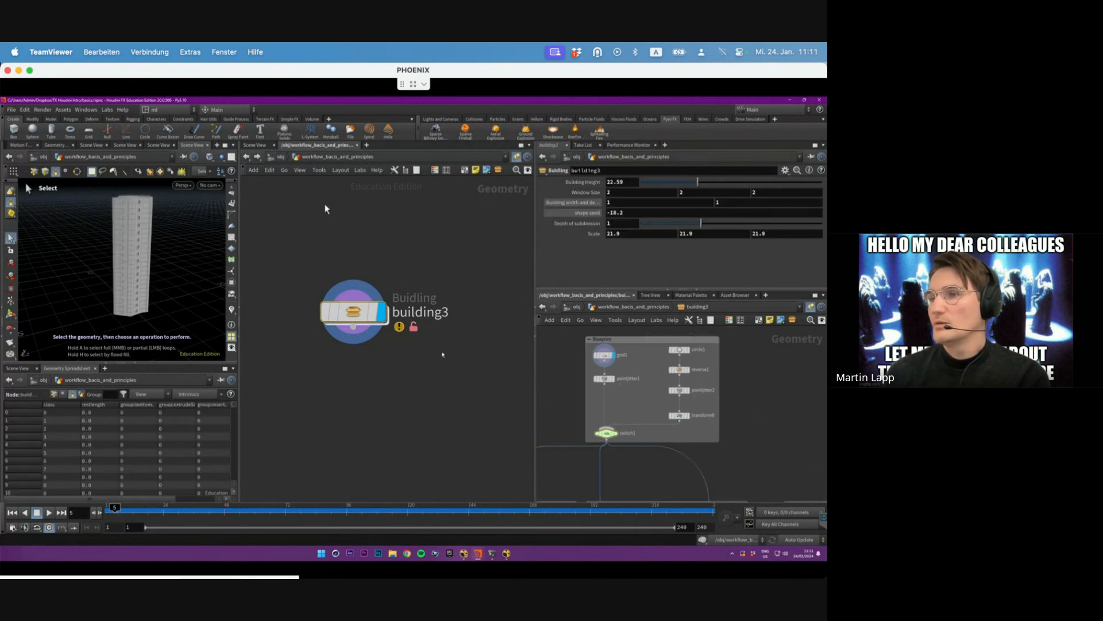
{"action": "left_click_drag", "start_coordinate": [239, 192], "coordinate": [366, 204]}
{"action": "left_click_drag", "start_coordinate": [594, 441], "coordinate": [636, 404]}
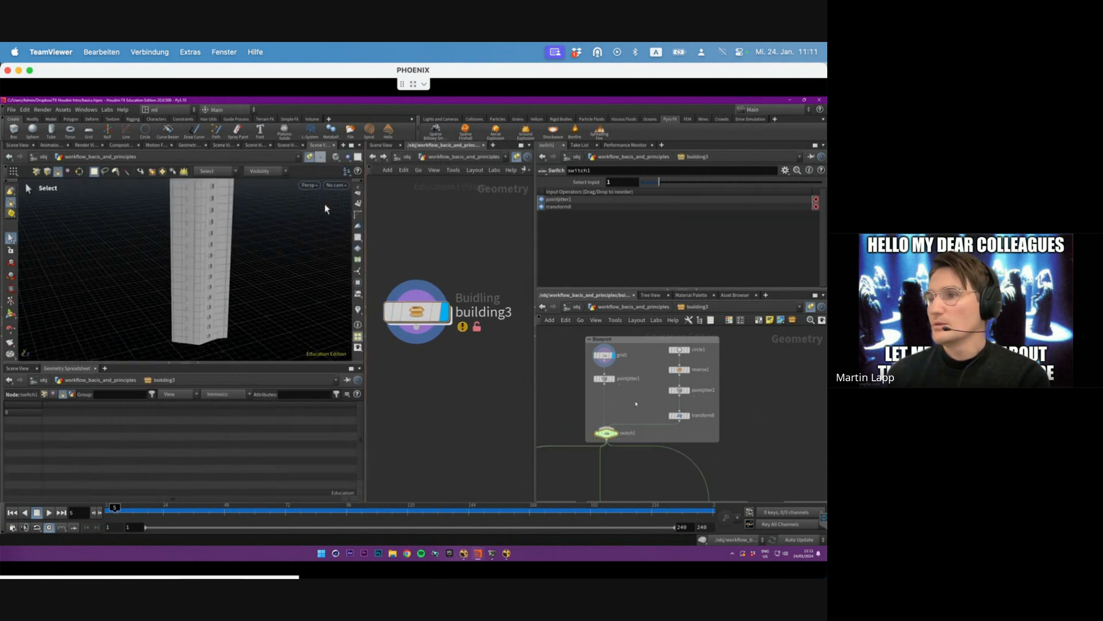
{"action": "left_click_drag", "start_coordinate": [659, 182], "coordinate": [640, 182]}
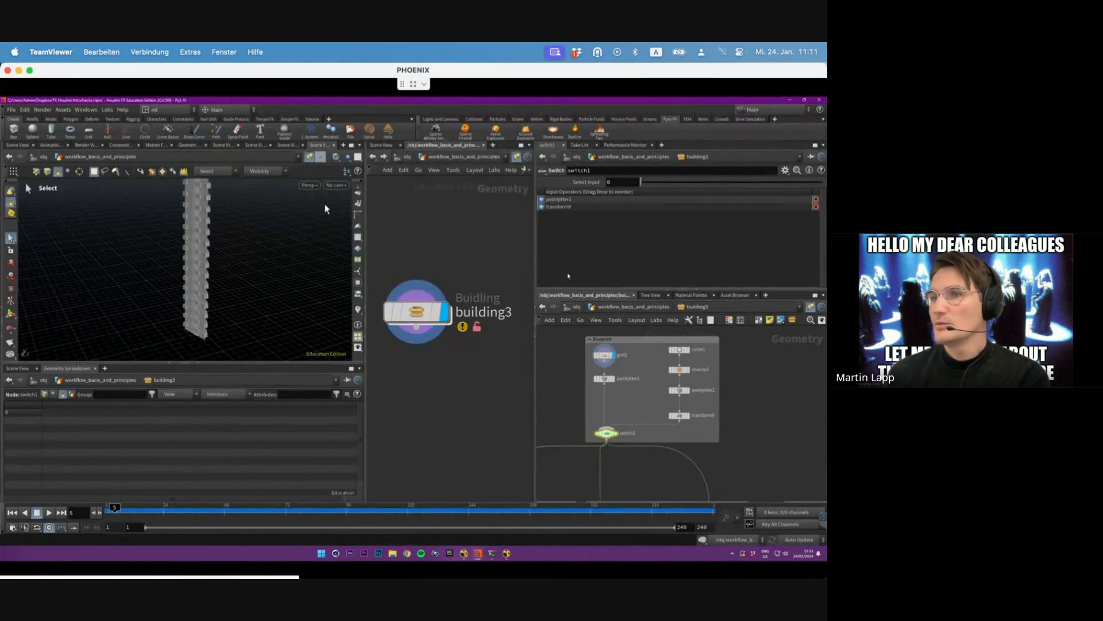
{"action": "left_click_drag", "start_coordinate": [258, 230], "coordinate": [230, 229], "text": "alt"}
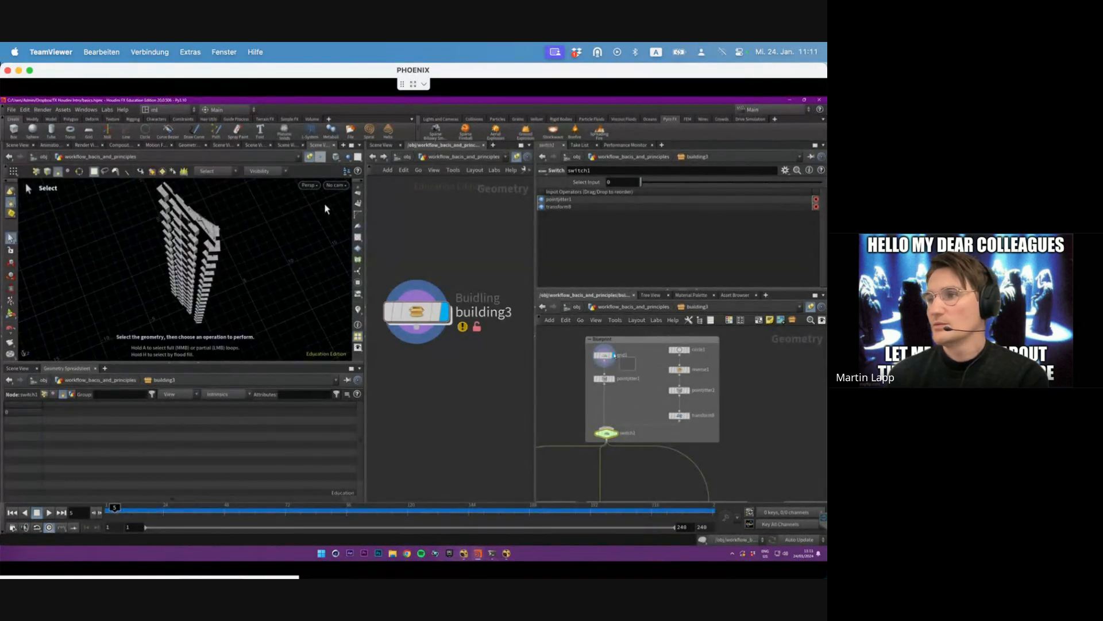
- Check the grid1 node of the Blueprint group, set the switch1 node's Select Input to 1, and show building3's parameters
{"action": "left_click", "coordinate": [609, 355]}
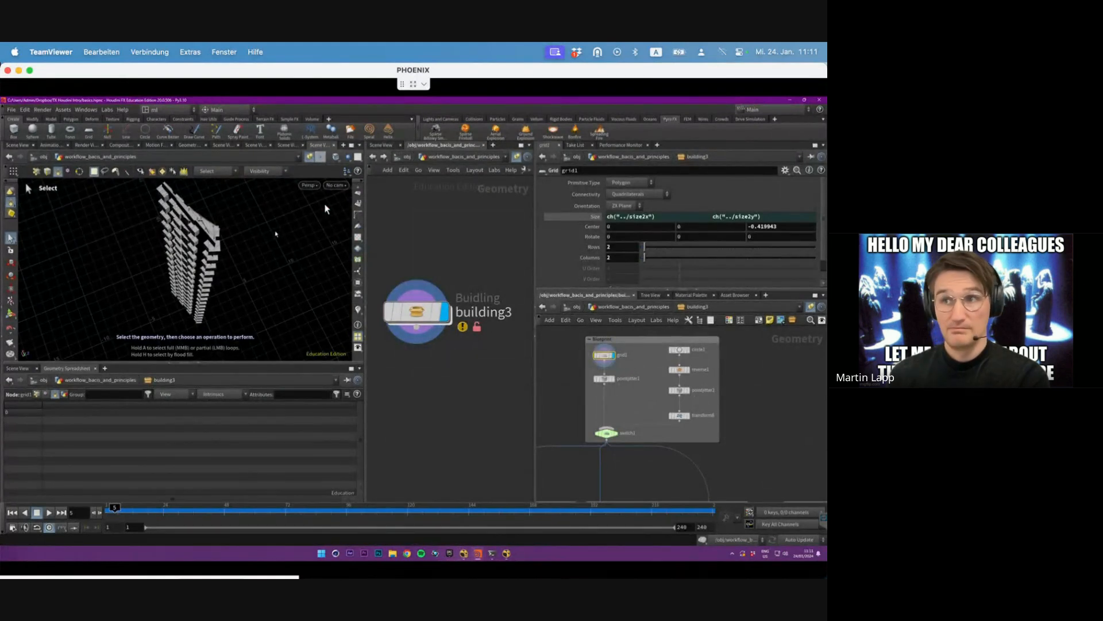
{"action": "left_click", "coordinate": [606, 432]}
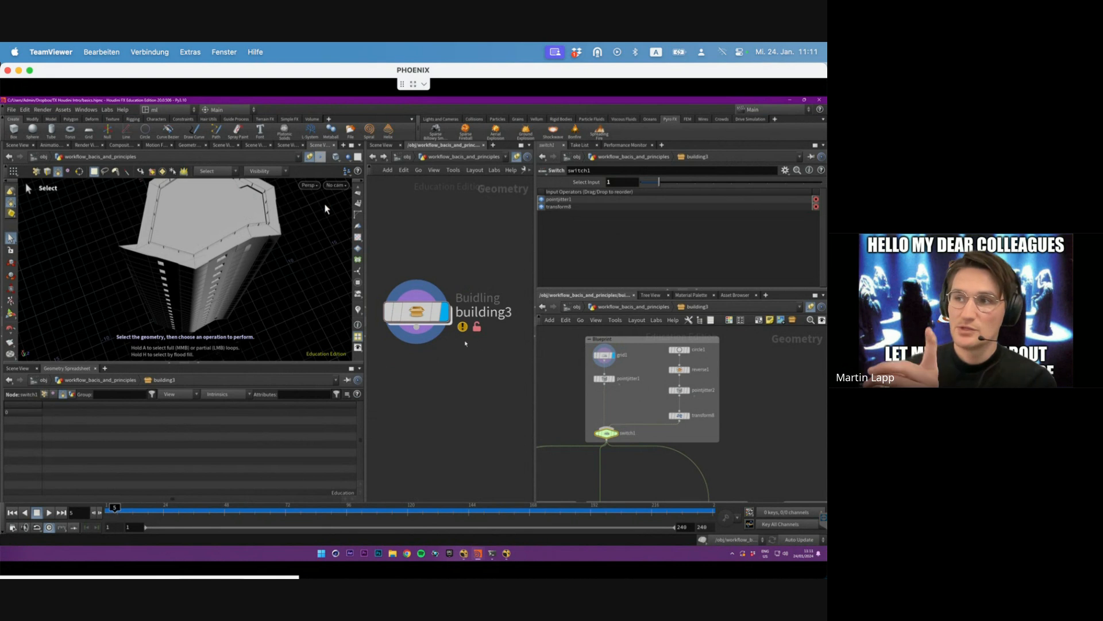
{"action": "left_click", "coordinate": [420, 313]}
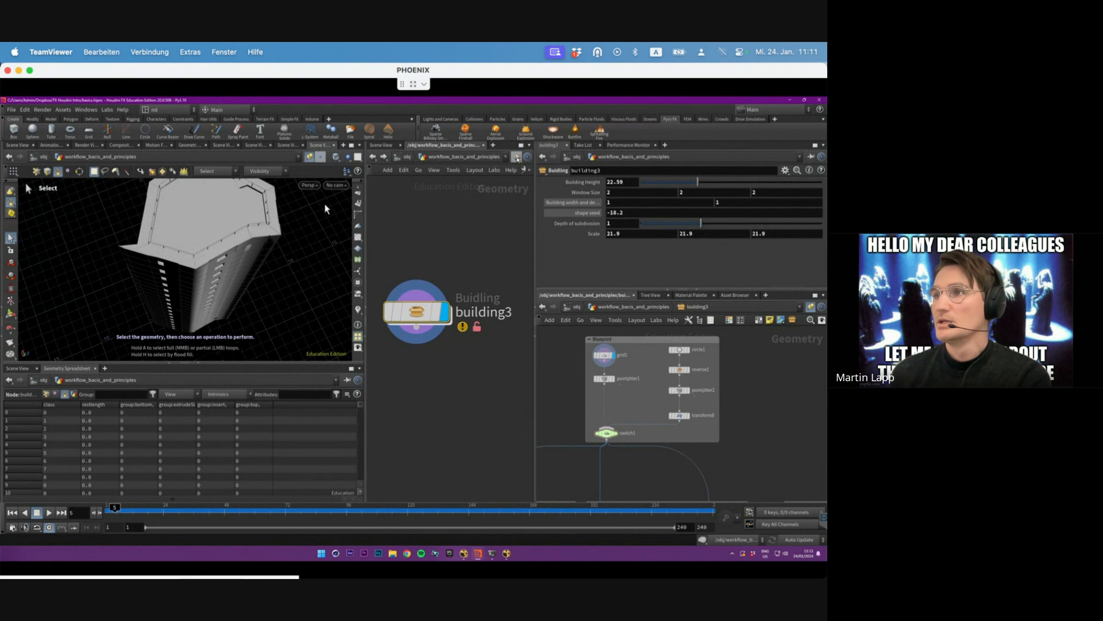
- Enter building3's inner network and show the Blueprint group's circle1 node in the viewport, framed to its nine-sided outline
{"action": "double_click", "coordinate": [421, 316]}
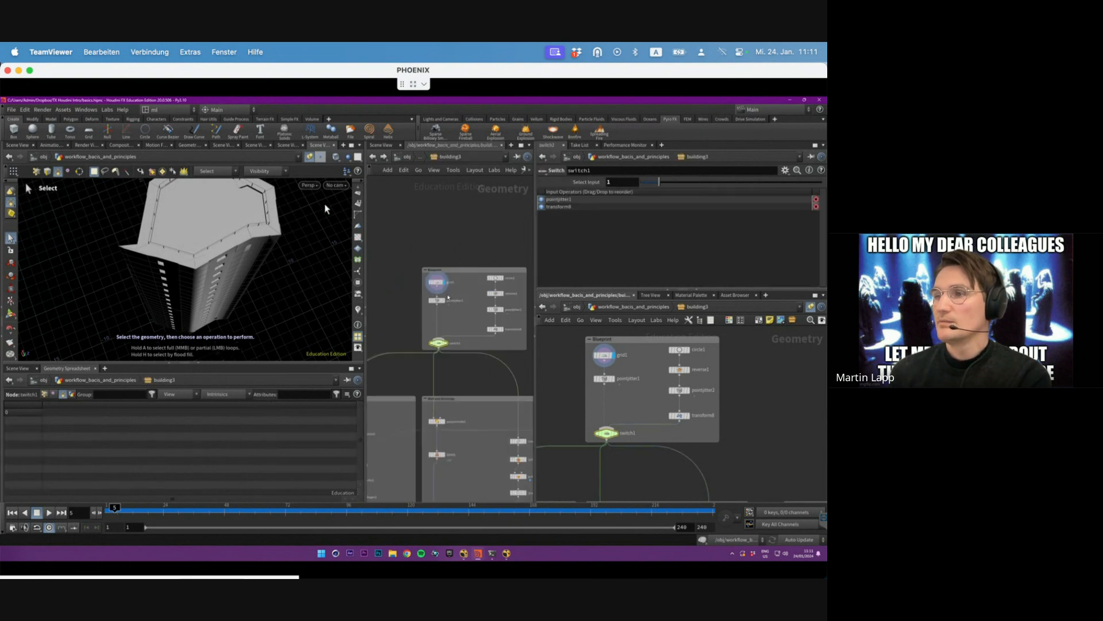
{"action": "left_click", "coordinate": [463, 278]}
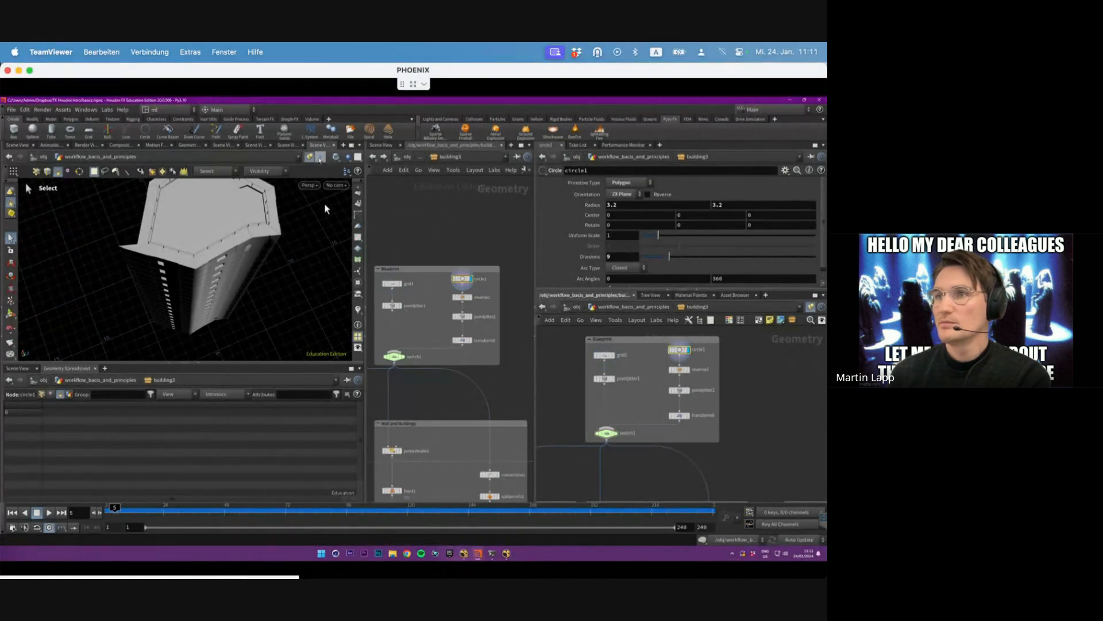
{"action": "left_click", "coordinate": [310, 157]}
{"action": "key", "text": "space+g"}
{"action": "left_click_drag", "start_coordinate": [303, 201], "coordinate": [306, 187], "text": "alt"}
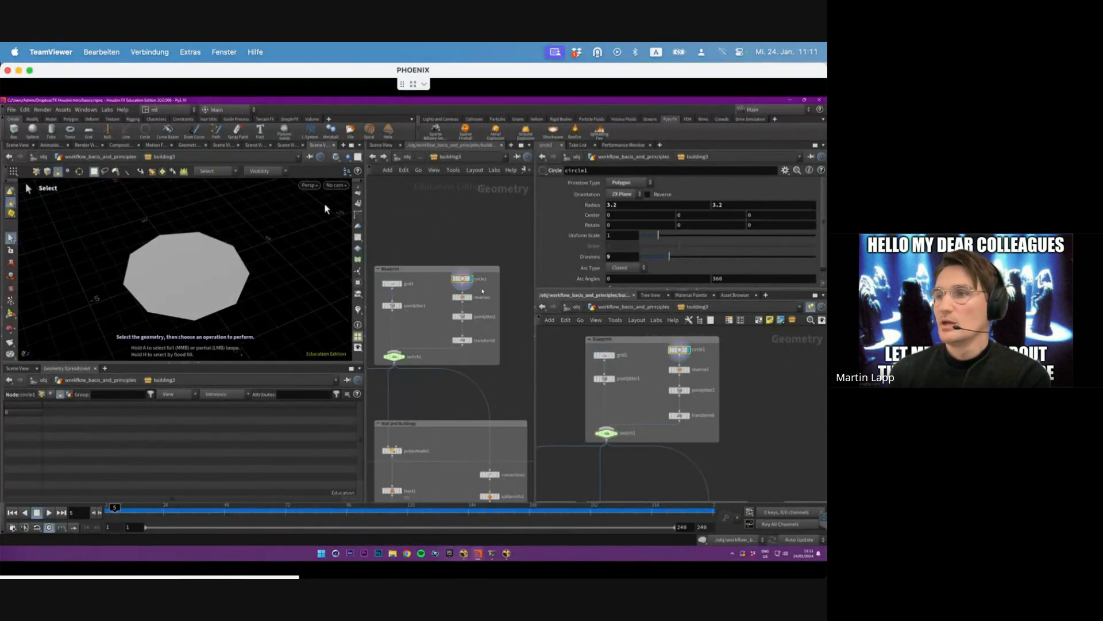
- Display the reverse1 node and finally the pointjitter2 node of the Blueprint group to follow how the circle is altered
{"action": "scroll", "coordinate": [481, 295], "scroll_direction": "up", "scroll_amount": 3}
{"action": "left_click", "coordinate": [481, 295]}
{"action": "left_click", "coordinate": [466, 299]}
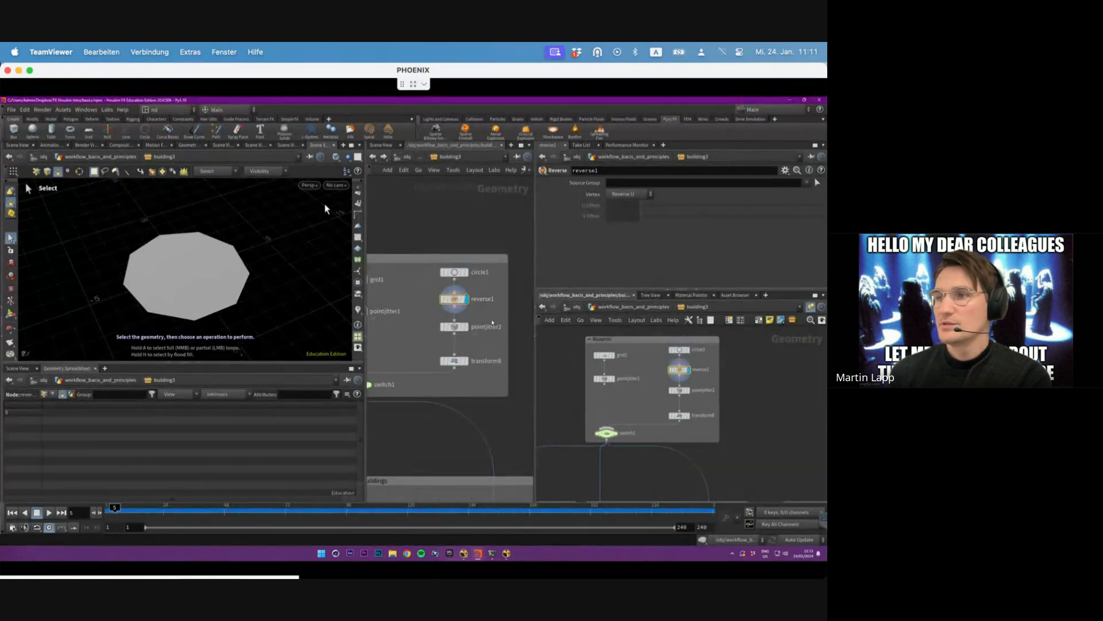
{"action": "left_click", "coordinate": [477, 330]}
{"action": "left_click", "coordinate": [466, 327]}
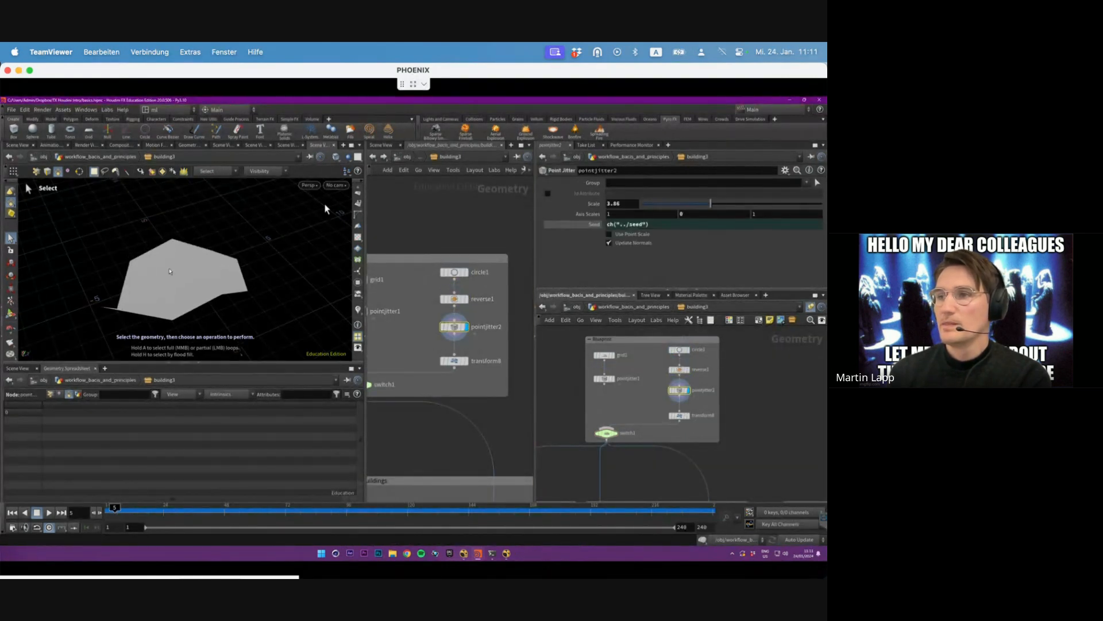
{"action": "mouse_move", "coordinate": [169, 269]}
{"action": "left_mouse_down", "text": "alt"}
{"action": "mouse_move", "coordinate": [233, 226]}
{"action": "mouse_move", "coordinate": [183, 263]}
{"action": "mouse_move", "coordinate": [164, 239]}
{"action": "mouse_move", "coordinate": [165, 271]}
{"action": "left_mouse_up", "text": "alt"}
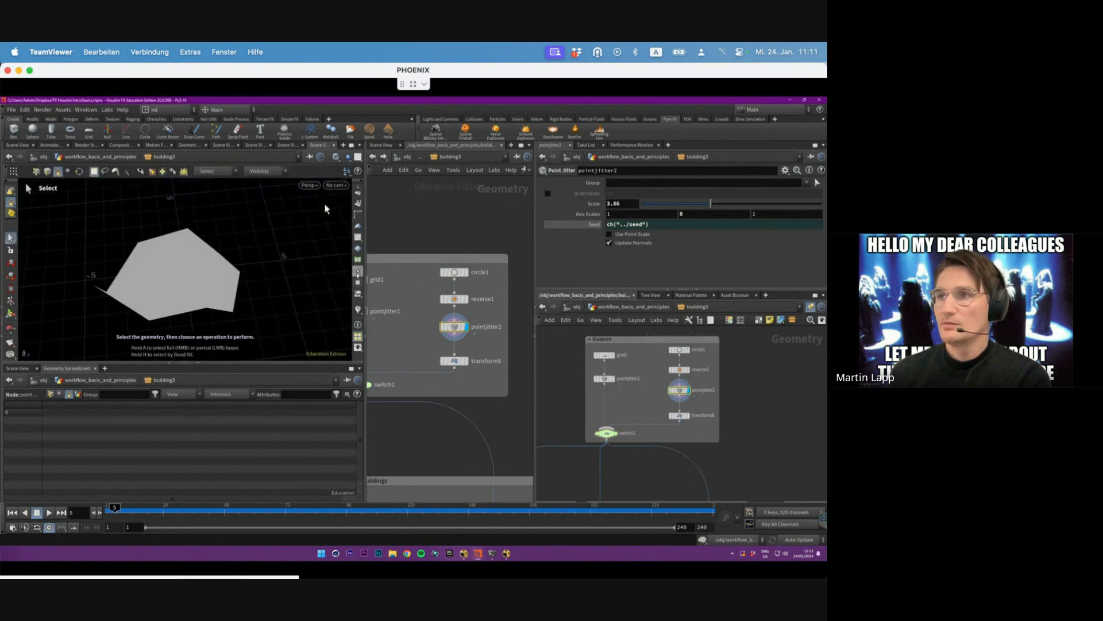
- Turn on point numbers in the viewport and set the Scale of pointjitter2 to about 2.34
{"action": "scroll", "coordinate": [357, 272], "scroll_direction": "up", "scroll_amount": 5}
{"action": "scroll", "coordinate": [367, 340], "scroll_direction": "down", "scroll_amount": 1}
{"action": "scroll", "coordinate": [357, 331], "scroll_direction": "down", "scroll_amount": 1}
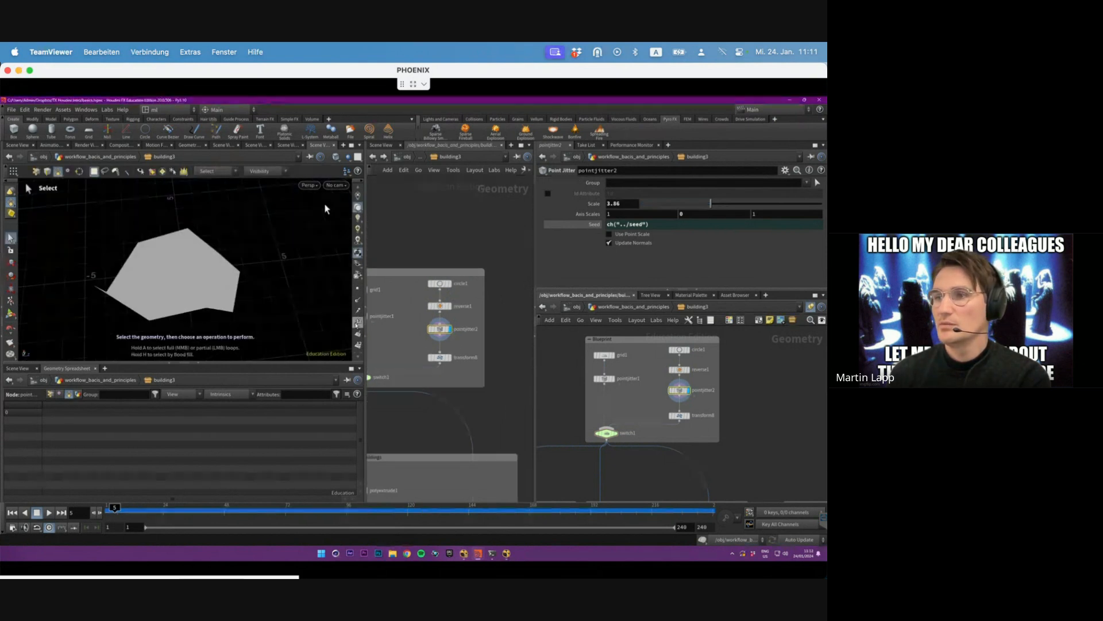
{"action": "left_click", "coordinate": [357, 323]}
{"action": "left_click_drag", "start_coordinate": [261, 270], "coordinate": [263, 280], "text": "alt"}
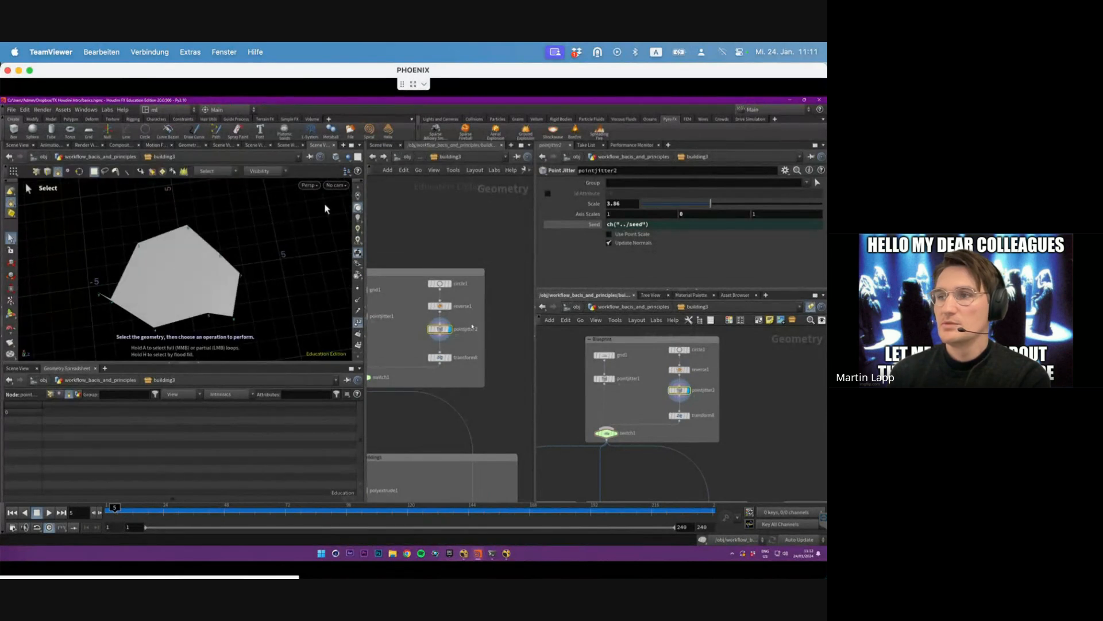
{"action": "left_click_drag", "start_coordinate": [708, 207], "coordinate": [683, 207]}
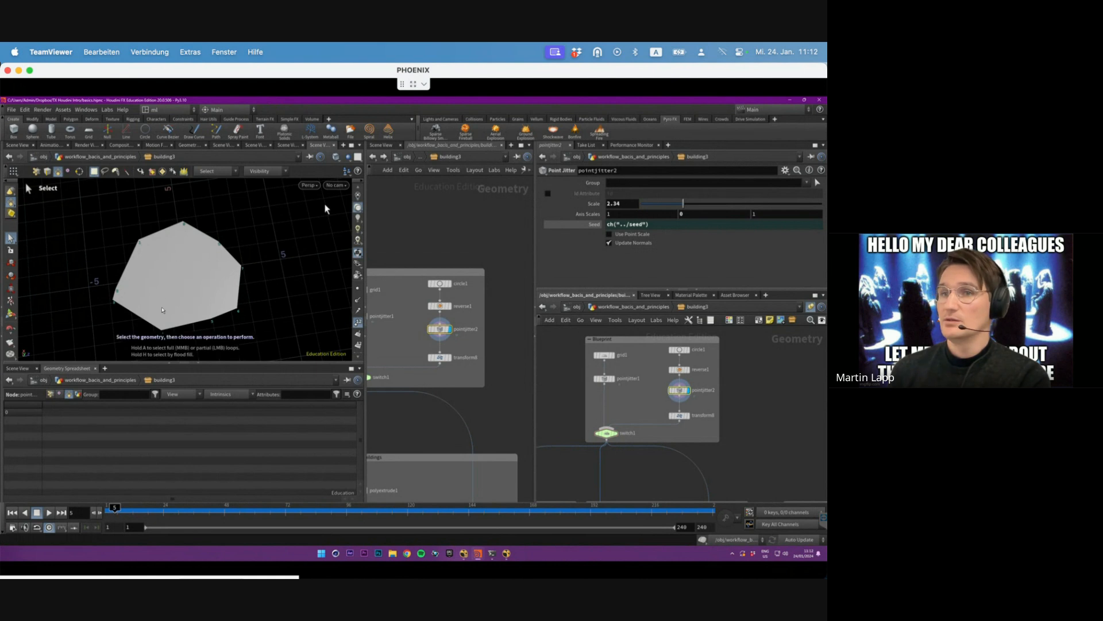
{"action": "left_click_drag", "start_coordinate": [204, 320], "coordinate": [206, 284], "text": "alt"}
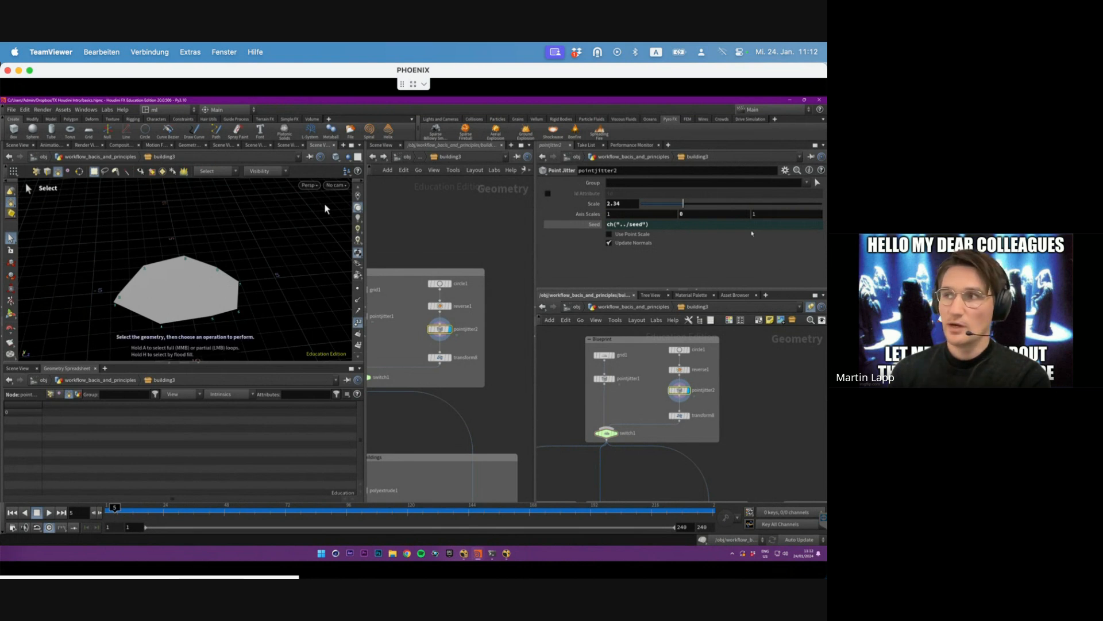
- Set the Y value of pointjitter2's Axis Scales to 2 and view the footprint from the side
{"action": "double_click", "coordinate": [716, 214]}
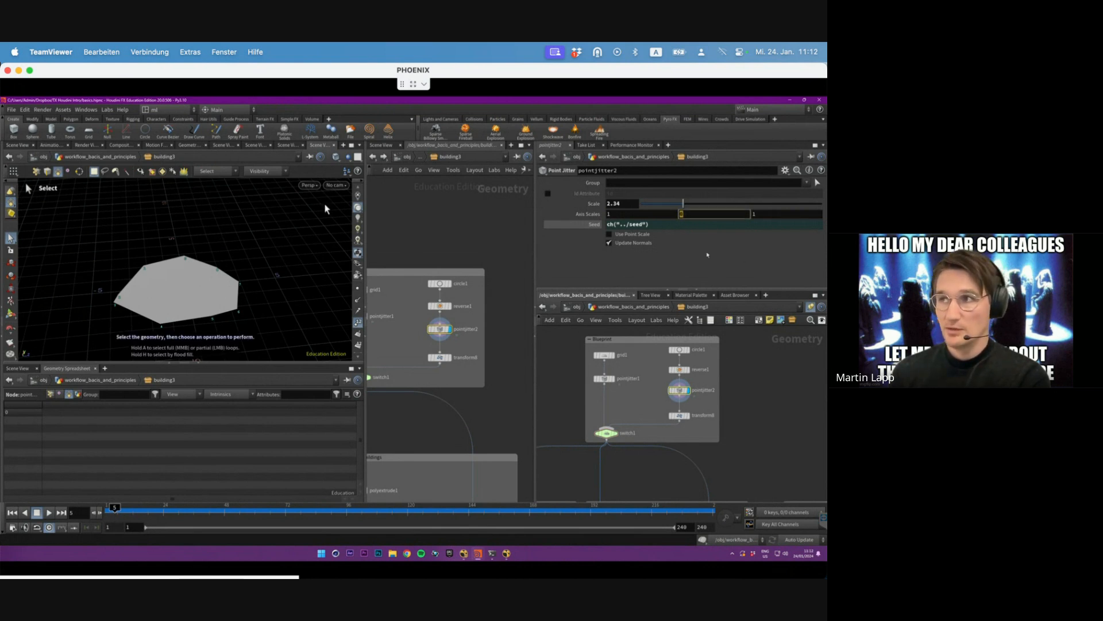
{"action": "key", "text": "Return"}
{"action": "left_click_drag", "start_coordinate": [278, 261], "coordinate": [277, 210], "text": "alt"}
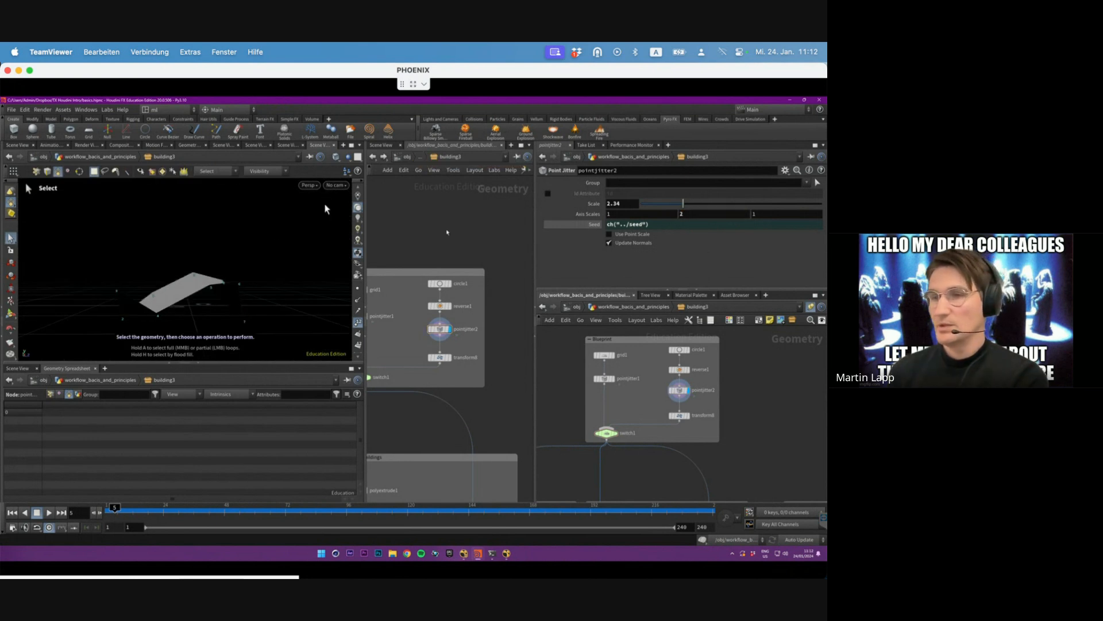
- Go back up to the building3 node, turn off the point numbers and inspect the tower's walls and base up close
{"action": "key", "text": "u"}
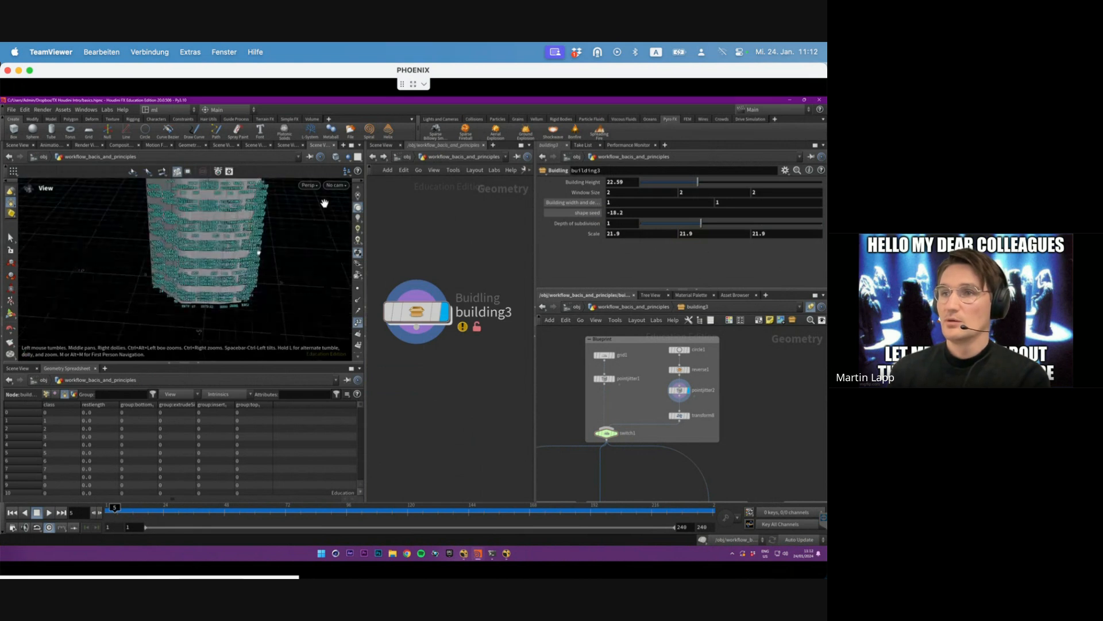
{"action": "middle_click_drag", "start_coordinate": [259, 253], "coordinate": [233, 311], "text": "alt"}
{"action": "right_click_drag", "start_coordinate": [233, 311], "coordinate": [259, 276], "text": "alt"}
{"action": "left_click_drag", "start_coordinate": [258, 276], "coordinate": [242, 293], "text": "alt"}
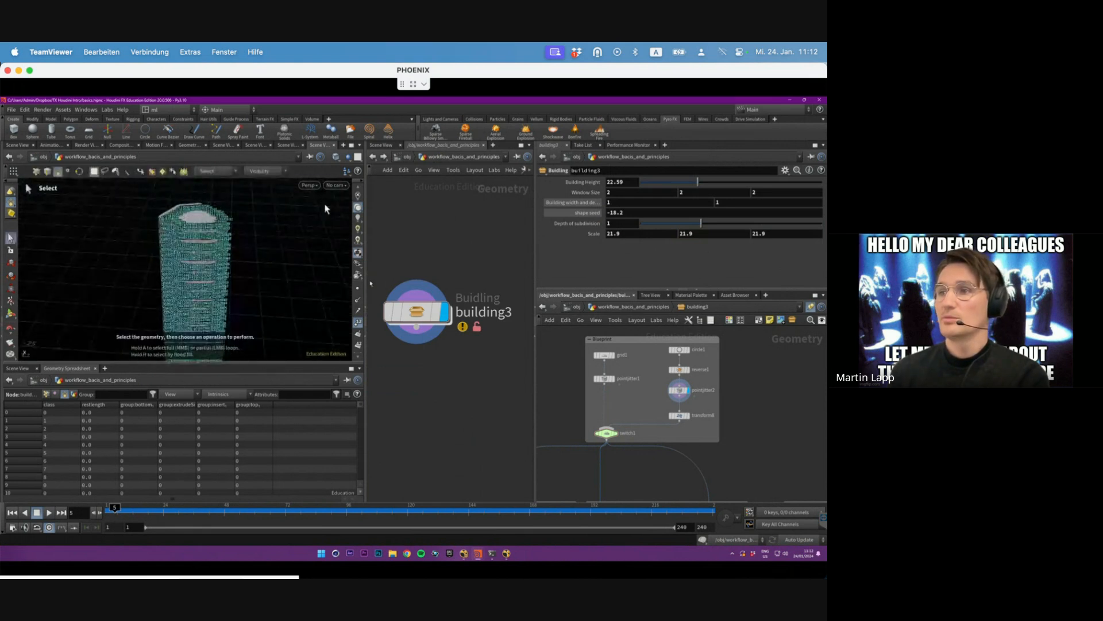
{"action": "left_click", "coordinate": [358, 322]}
{"action": "left_click_drag", "start_coordinate": [273, 247], "coordinate": [202, 234], "text": "alt"}
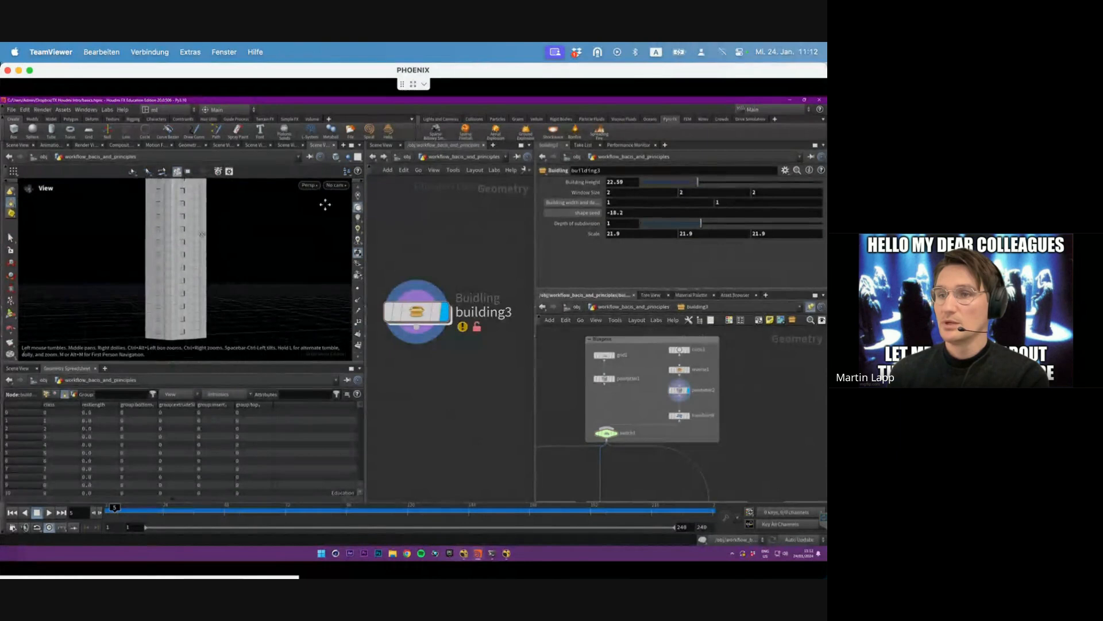
{"action": "scroll", "coordinate": [326, 204], "scroll_direction": "up", "scroll_amount": 6}
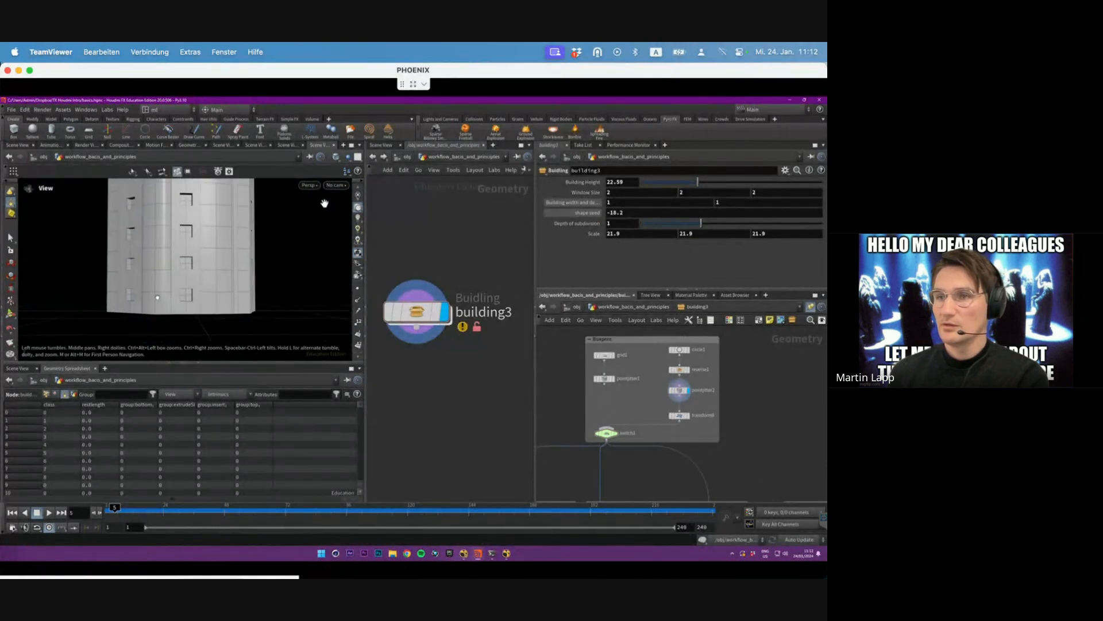
{"action": "left_click_drag", "start_coordinate": [157, 297], "coordinate": [181, 258], "text": "alt"}
{"action": "right_click_drag", "start_coordinate": [187, 249], "coordinate": [168, 277], "text": "alt"}
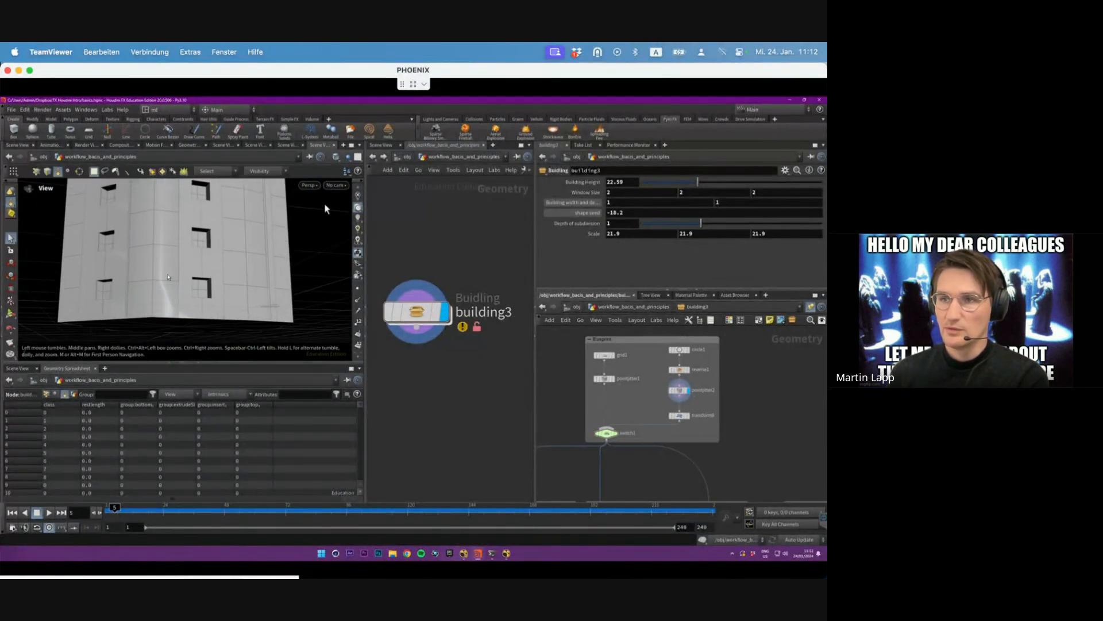
- Re-enter building3 and set the Y value of pointjitter2's Axis Scales to 0
{"action": "double_click", "coordinate": [418, 313]}
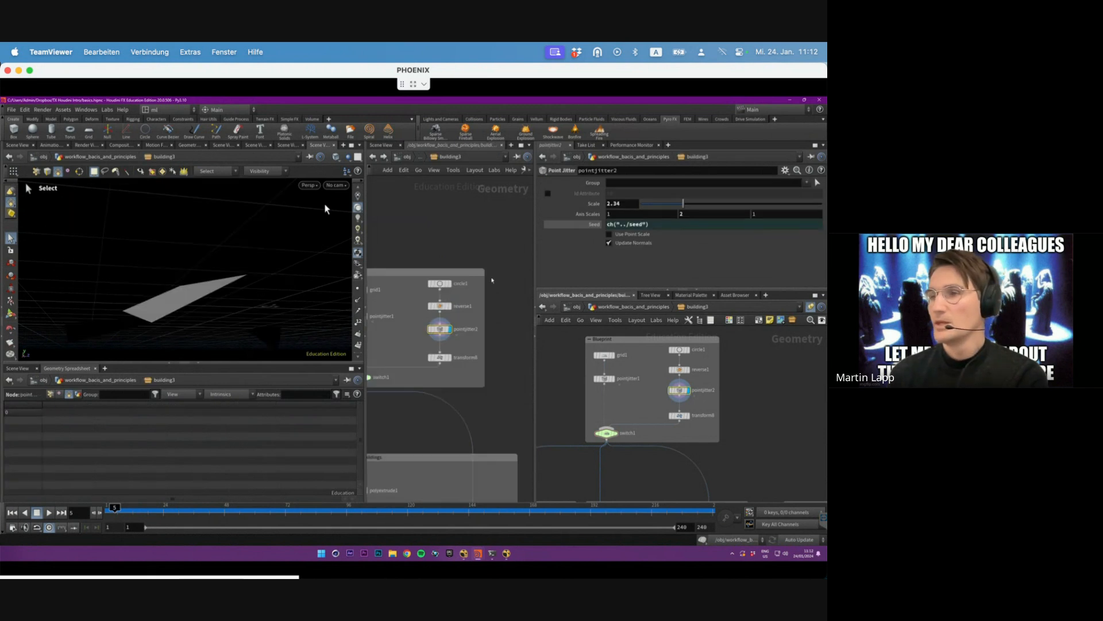
{"action": "double_click", "coordinate": [714, 214]}
{"action": "type", "text": "0"}
{"action": "key", "text": "Return"}
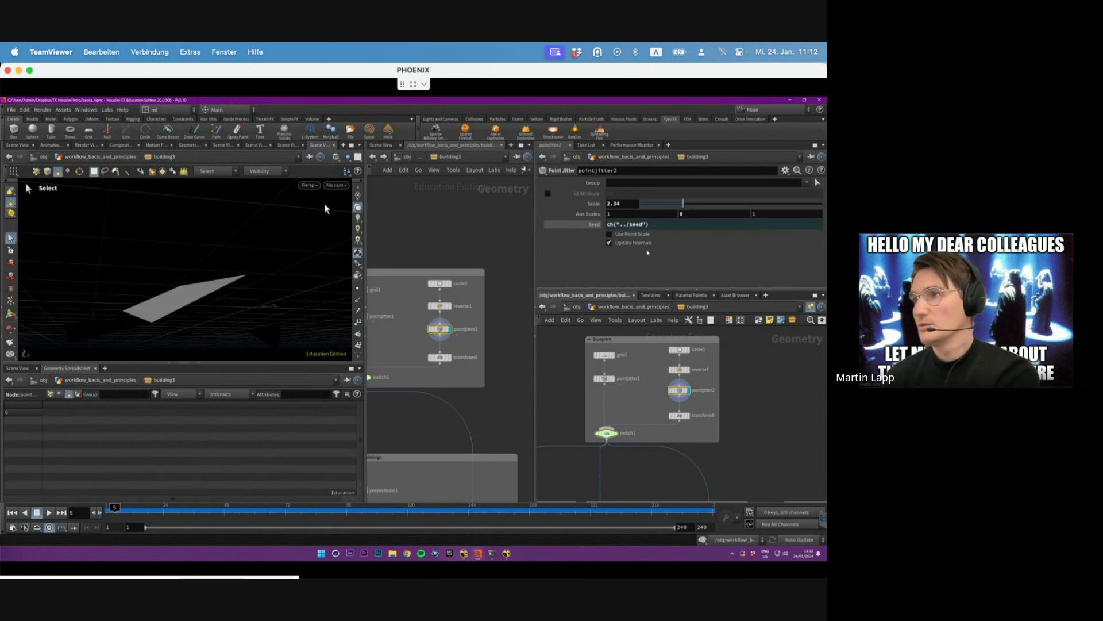
{"action": "left_click_drag", "start_coordinate": [262, 247], "coordinate": [257, 345], "text": "alt"}
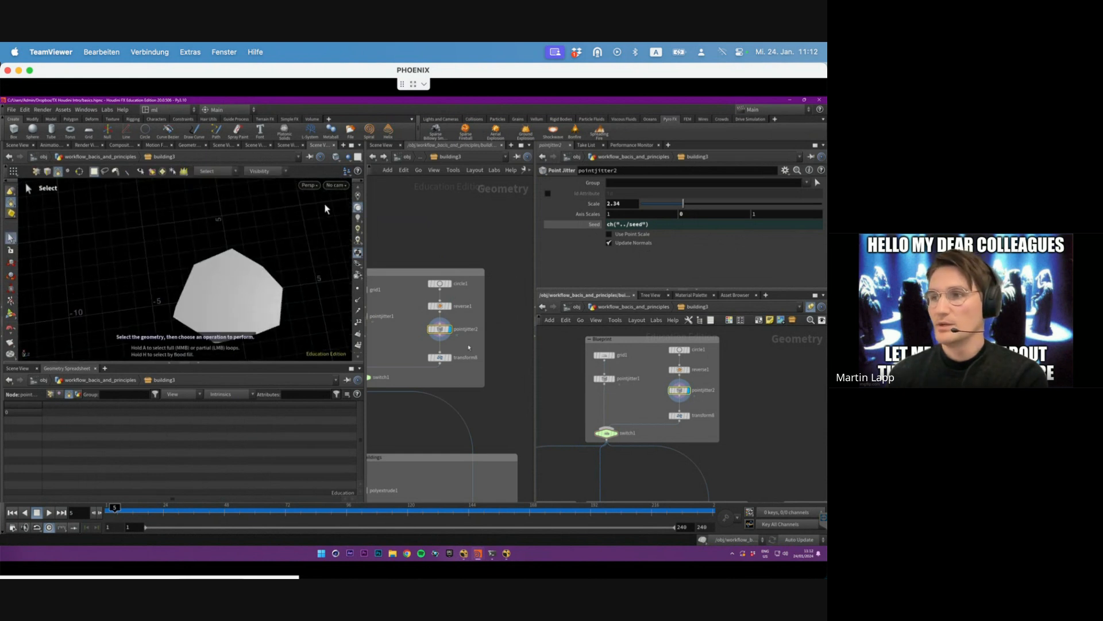
- Display the transform node below pointjitter2, then return to pointjitter2 and examine its Seed reference
{"action": "left_click", "coordinate": [451, 358]}
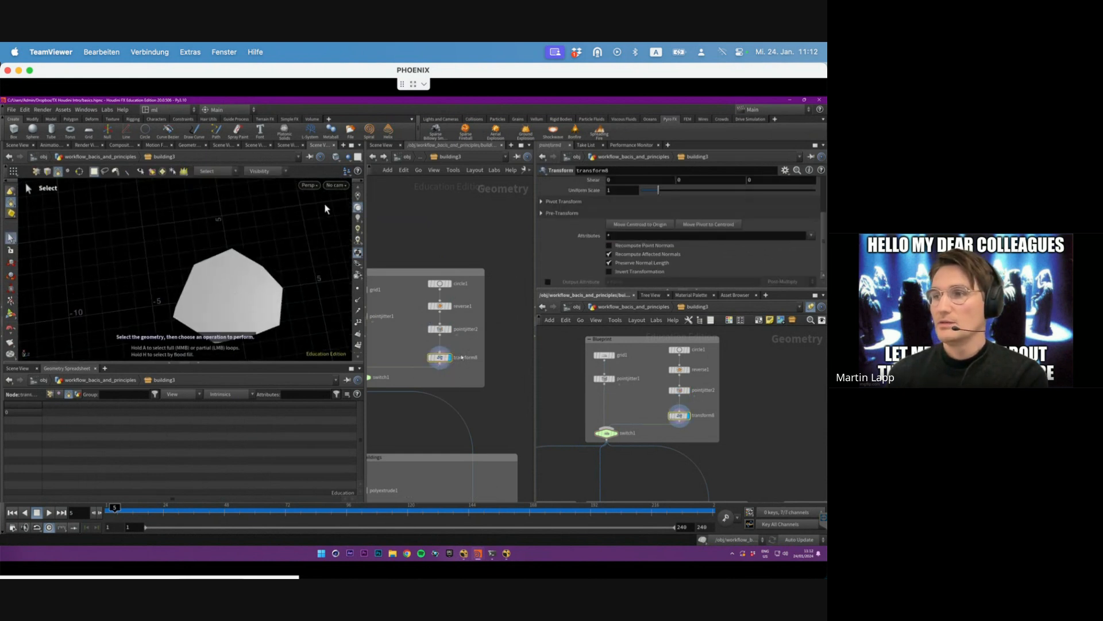
{"action": "key", "text": "Up"}
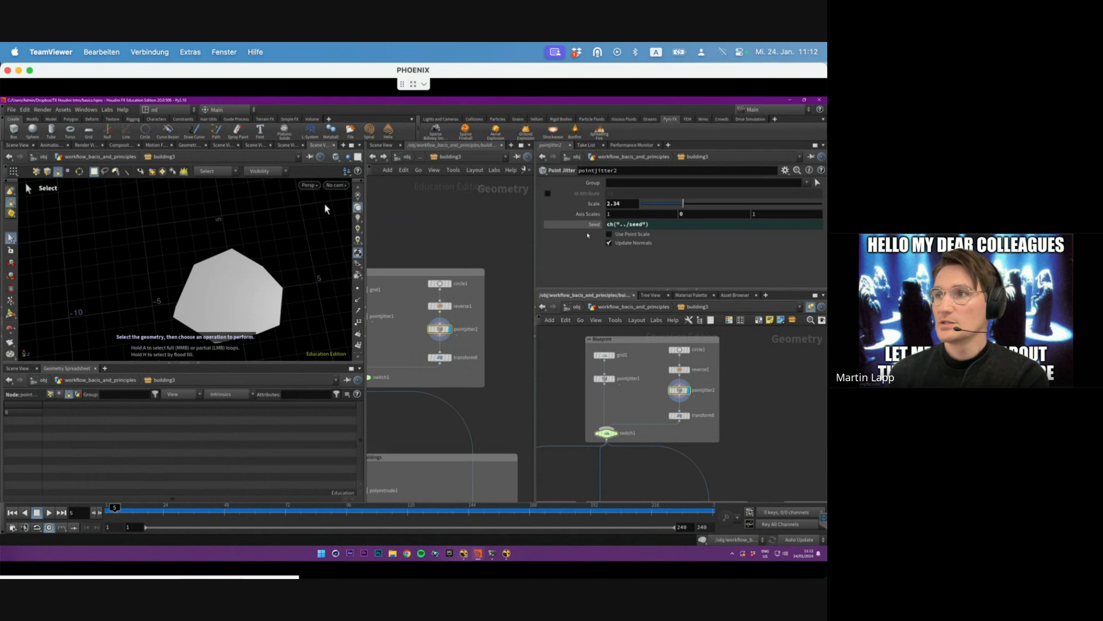
{"action": "left_click", "coordinate": [592, 225]}
{"action": "left_click", "coordinate": [601, 224]}
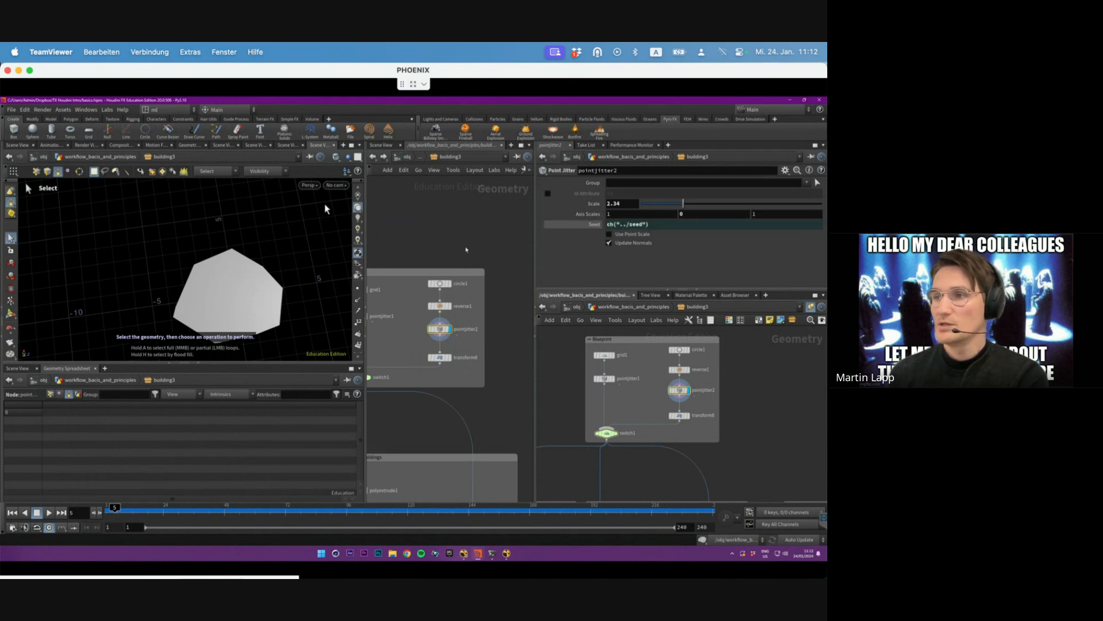
- Widen the main network view and bring the second network view up to the workflow_bacis_and_principles level at the building3 node
{"action": "left_click_drag", "start_coordinate": [365, 236], "coordinate": [257, 242]}
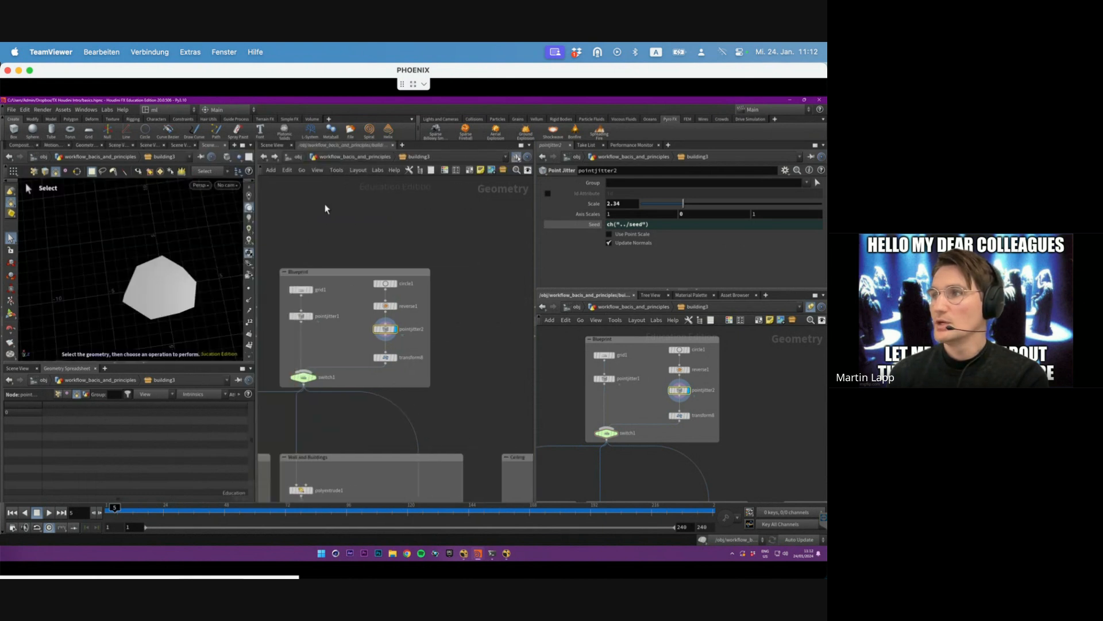
{"action": "key", "text": "u"}
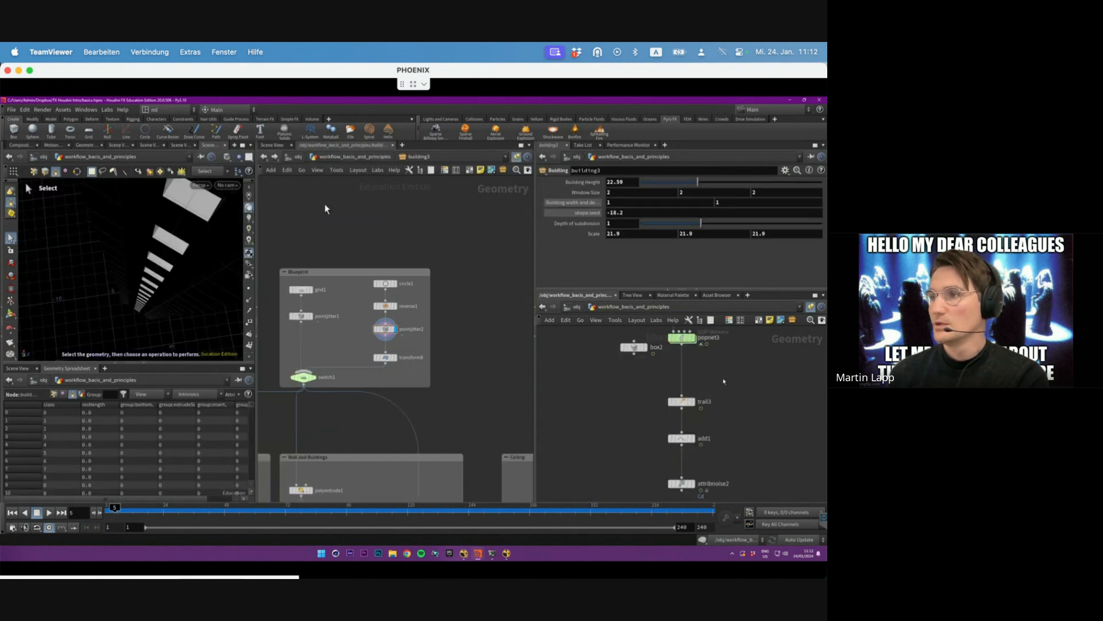
{"action": "scroll", "coordinate": [701, 404], "scroll_direction": "down", "scroll_amount": 6}
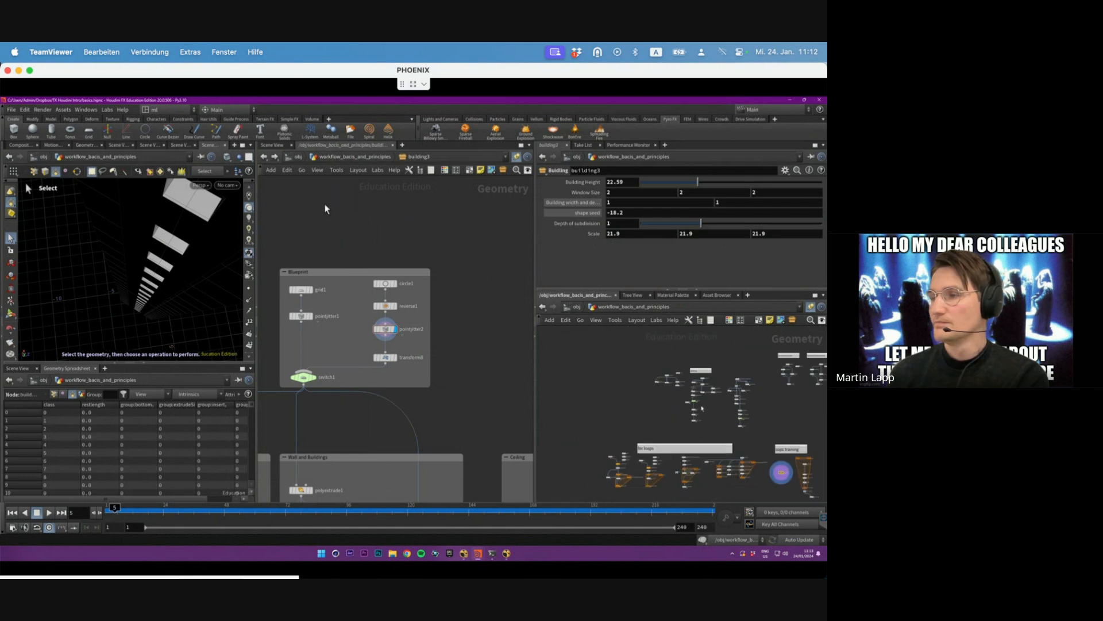
{"action": "scroll", "coordinate": [725, 396], "scroll_direction": "up", "scroll_amount": 9}
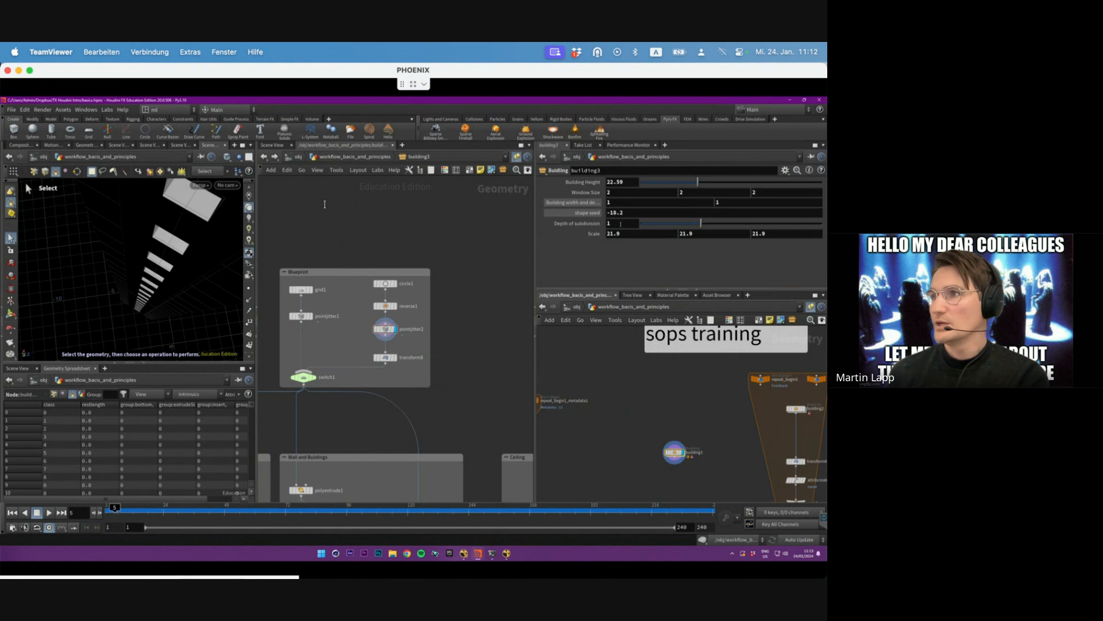
- Frame the tower in the viewport and try building3's shape seed at 1, then set it to 2
{"action": "key", "text": "space+g"}
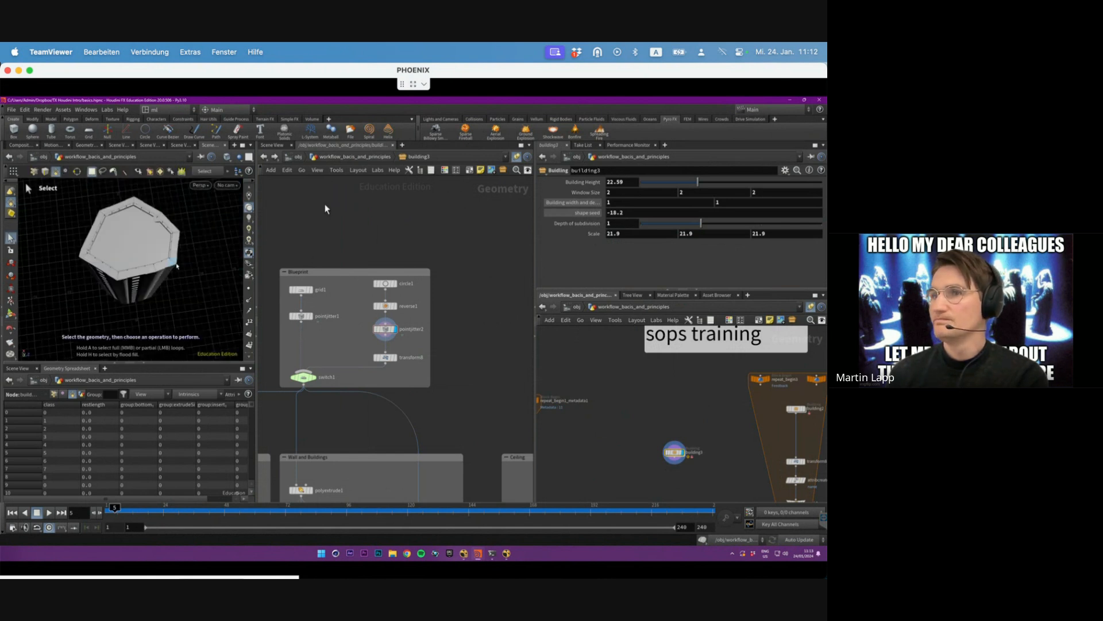
{"action": "left_click_drag", "start_coordinate": [172, 275], "coordinate": [184, 232], "text": "alt"}
{"action": "right_click_drag", "start_coordinate": [184, 232], "coordinate": [96, 273], "text": "alt"}
{"action": "middle_click_drag", "start_coordinate": [96, 273], "coordinate": [104, 240], "text": "alt"}
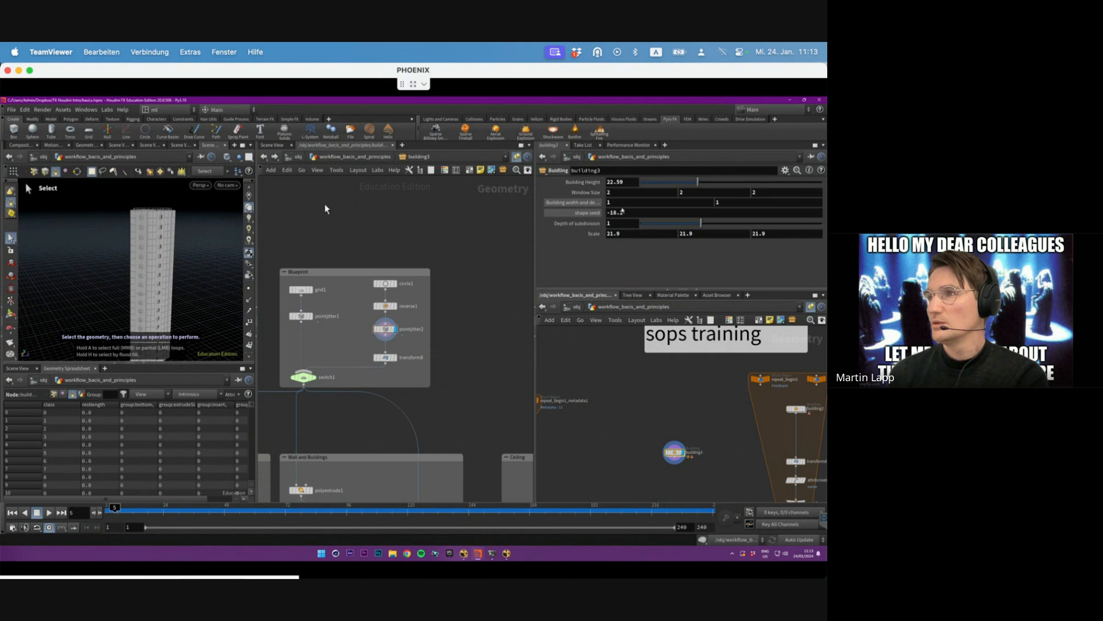
{"action": "double_click", "coordinate": [628, 213]}
{"action": "type", "text": "1"}
{"action": "key", "text": "Return"}
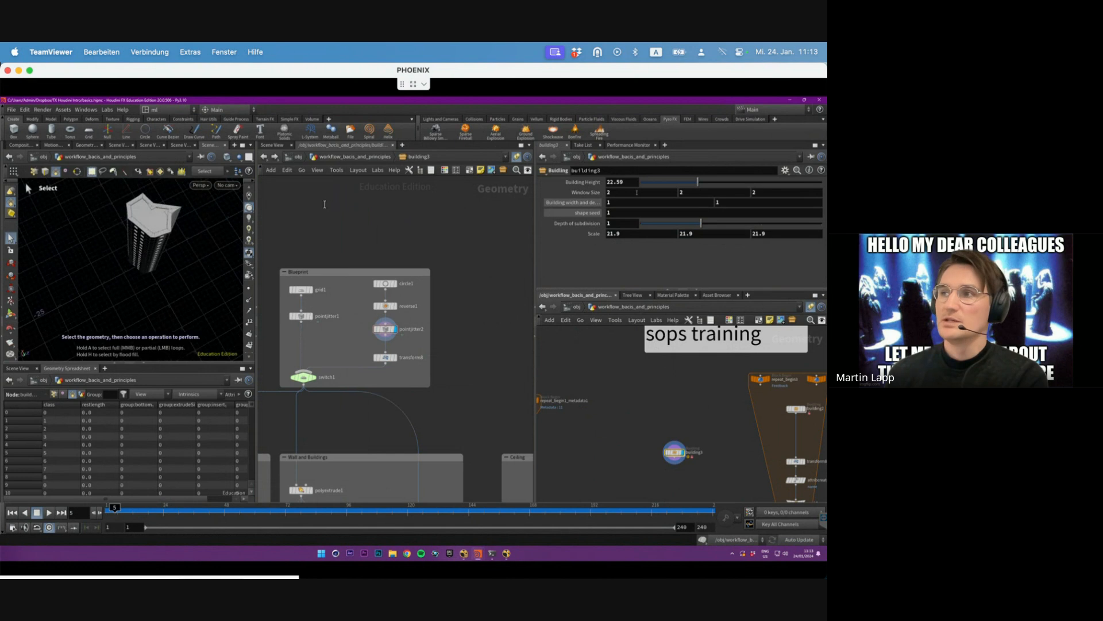
{"action": "double_click", "coordinate": [627, 212]}
{"action": "type", "text": "2"}
{"action": "key", "text": "Return"}
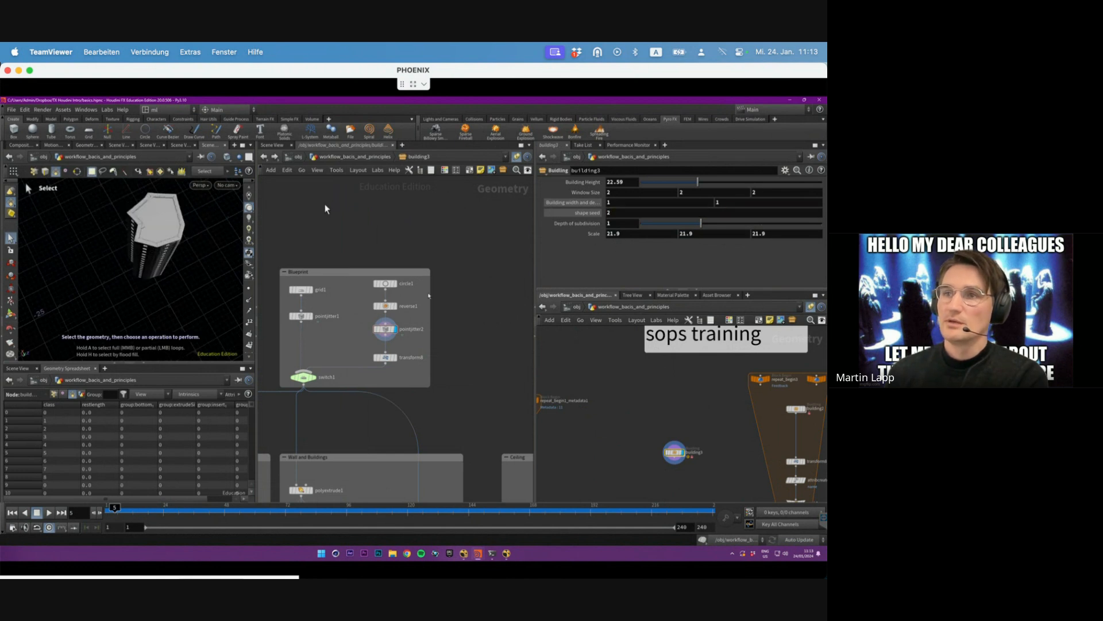
- Frame building3's whole inner network and select the node groups below the Blueprint group
{"action": "scroll", "coordinate": [435, 281], "scroll_direction": "up", "scroll_amount": 2}
{"action": "key", "text": "h"}
{"action": "key", "text": "ctrl+a"}
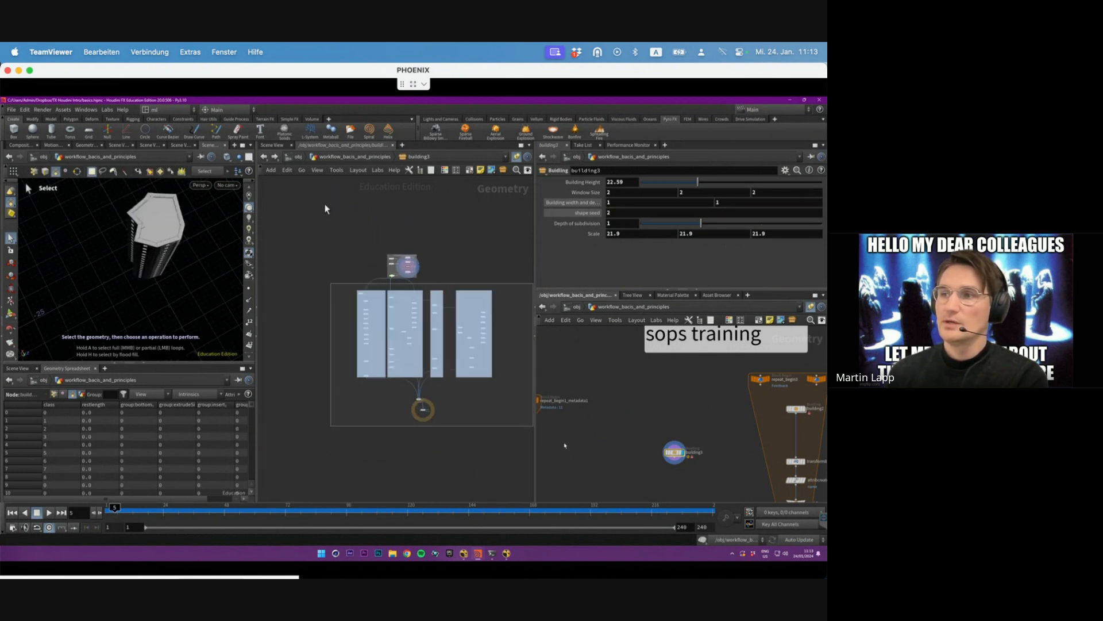
- Check pointjitter2's seed reference in the Blueprint group, then set building3's shape seed to 3.2
{"action": "scroll", "coordinate": [414, 263], "scroll_direction": "up", "scroll_amount": 8}
{"action": "left_click", "coordinate": [367, 287]}
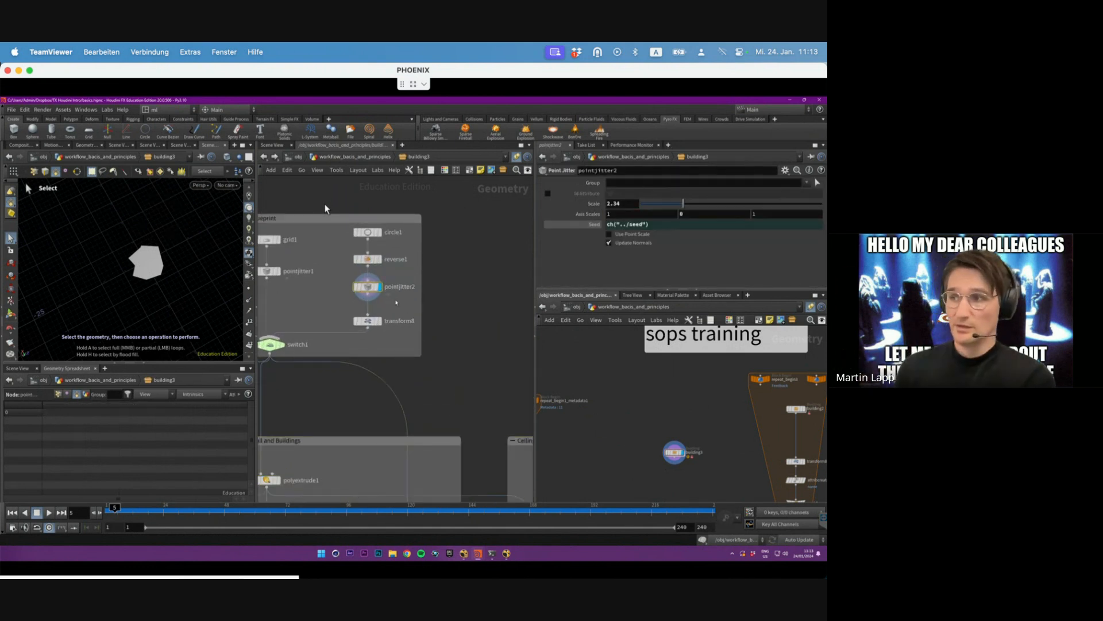
{"action": "left_click", "coordinate": [674, 452]}
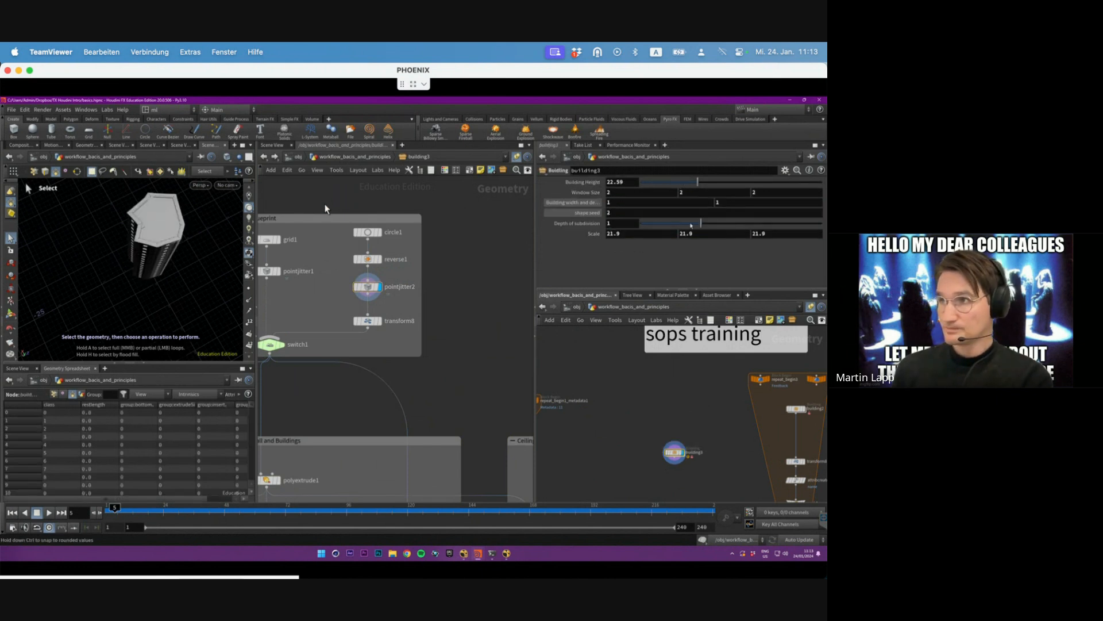
{"action": "middle_click_drag", "start_coordinate": [652, 212], "coordinate": [710, 213]}
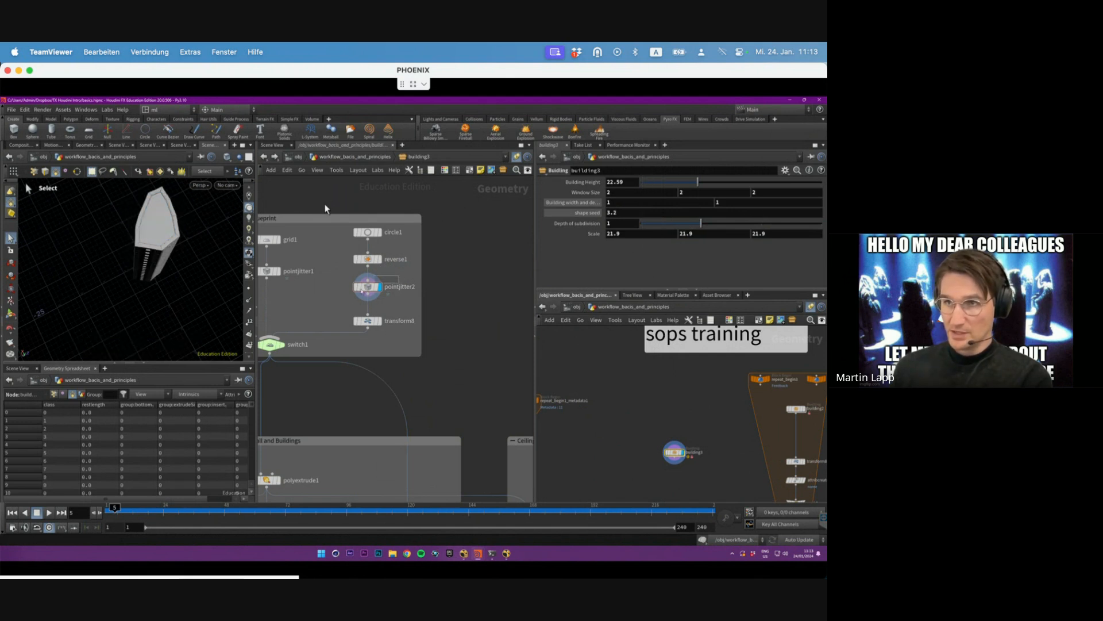
- Display transform8 below pointjitter2 and examine its Scale channel references to the asset's size parameters
{"action": "left_click", "coordinate": [368, 286]}
{"action": "middle_click_drag", "start_coordinate": [414, 300], "coordinate": [450, 260]}
{"action": "left_click", "coordinate": [441, 280]}
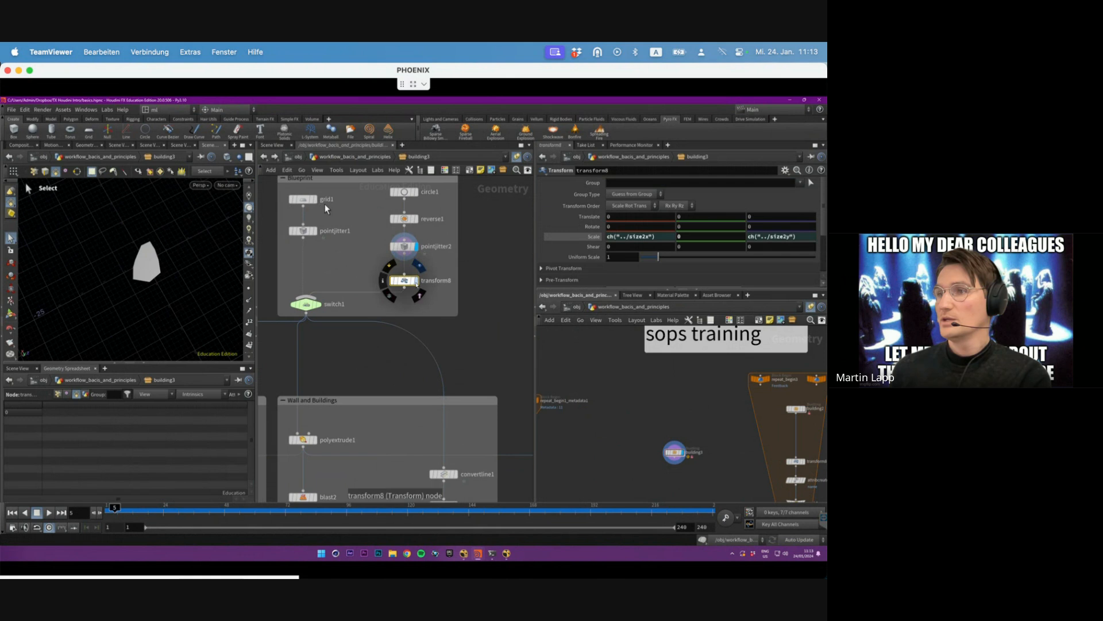
{"action": "middle_click", "coordinate": [589, 238], "text": "ctrl"}
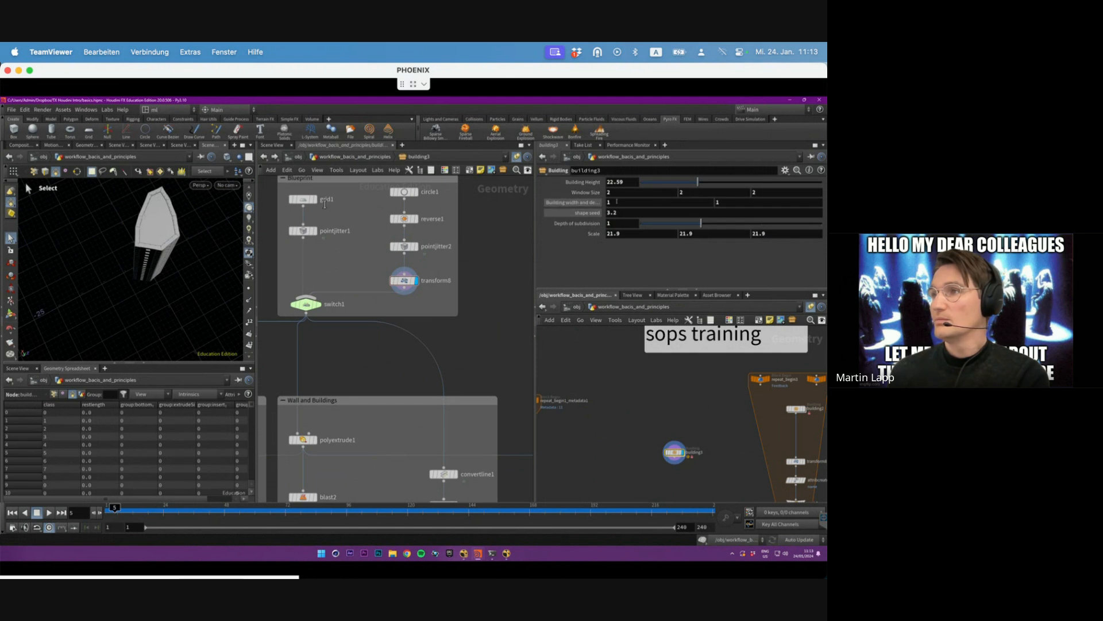
- Set building3's building width and depth to 3 and 3, and inspect the enlarged building
{"action": "double_click", "coordinate": [619, 202]}
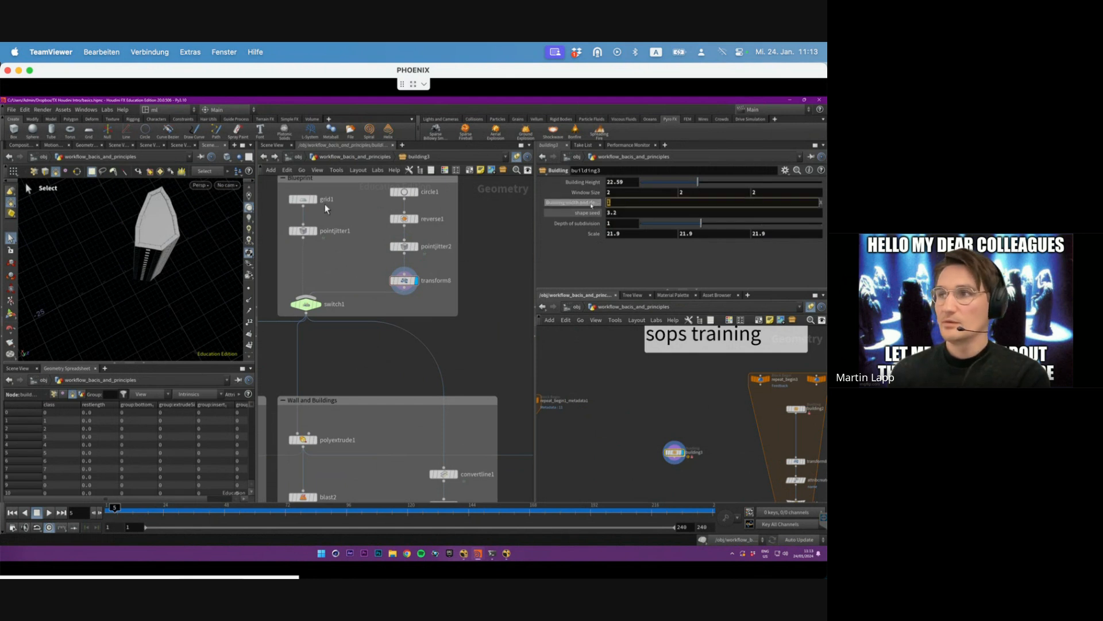
{"action": "type", "text": "3"}
{"action": "key", "text": "Return"}
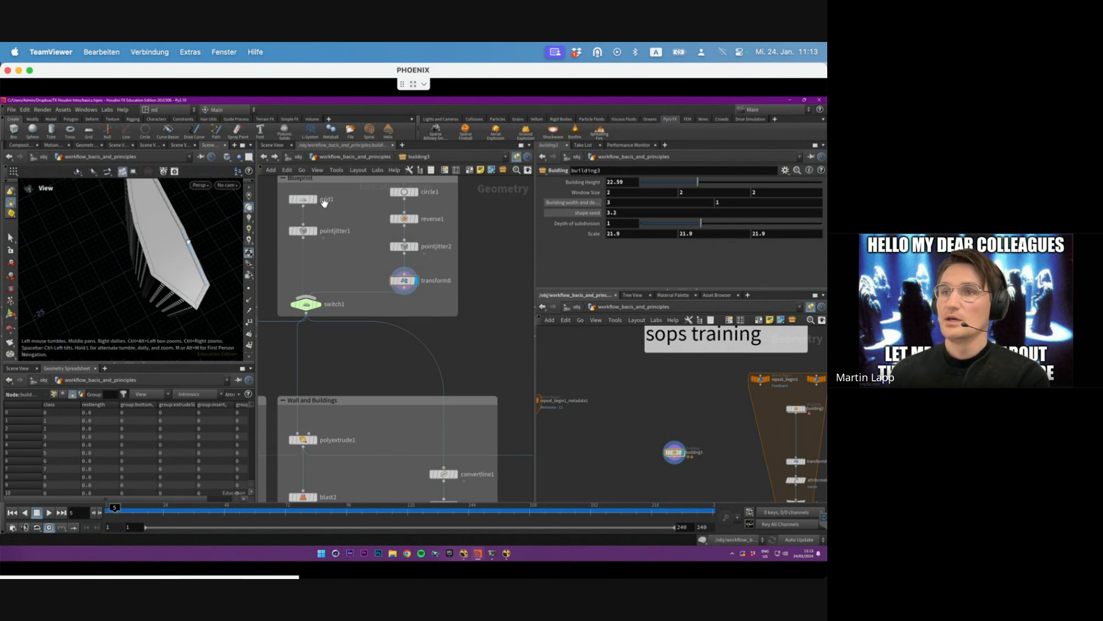
{"action": "left_click_drag", "start_coordinate": [151, 270], "coordinate": [201, 241], "text": "alt"}
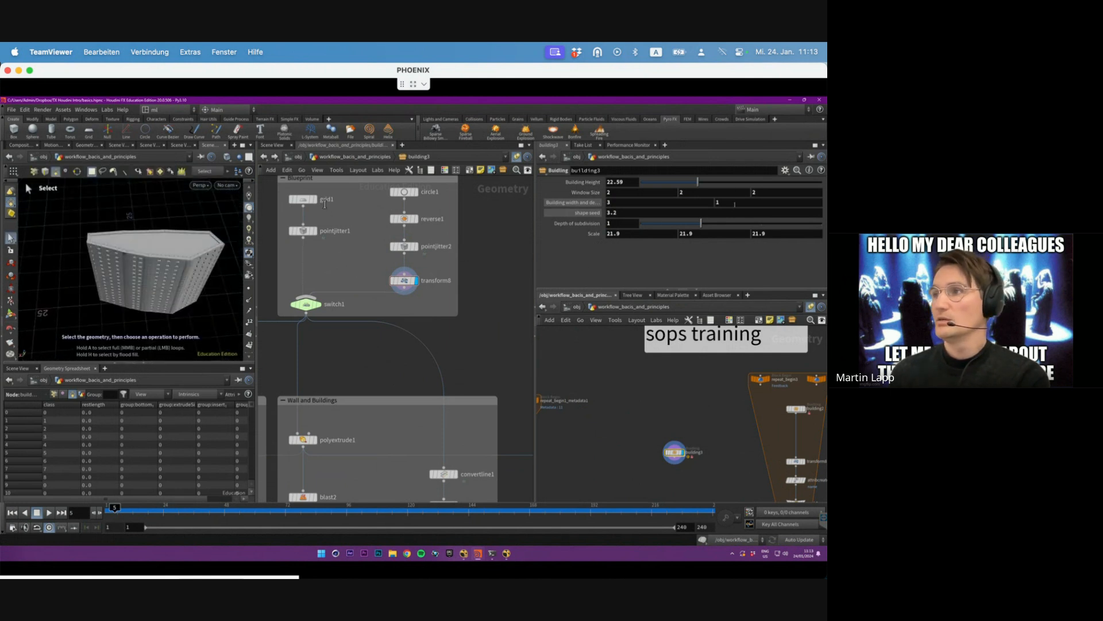
{"action": "left_click_drag", "start_coordinate": [735, 204], "coordinate": [648, 202]}
{"action": "type", "text": "3"}
{"action": "key", "text": "Return"}
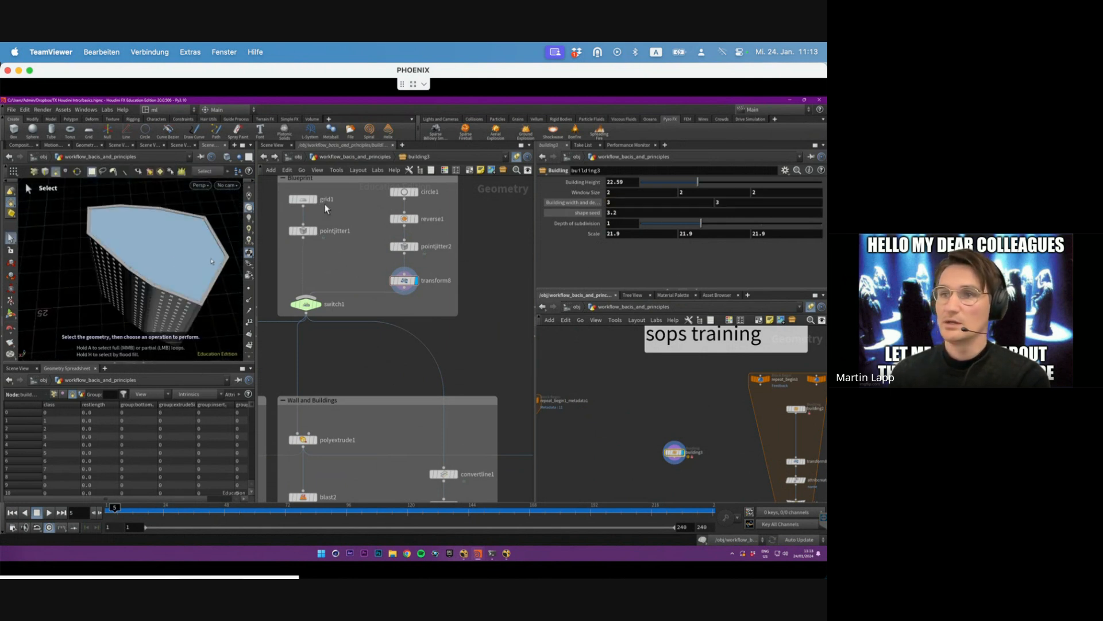
{"action": "left_click_drag", "start_coordinate": [177, 250], "coordinate": [151, 248], "text": "alt"}
- Select transform8 and inspect its evaluated Scale values and the scaled footprint in the viewport
{"action": "left_click", "coordinate": [404, 280]}
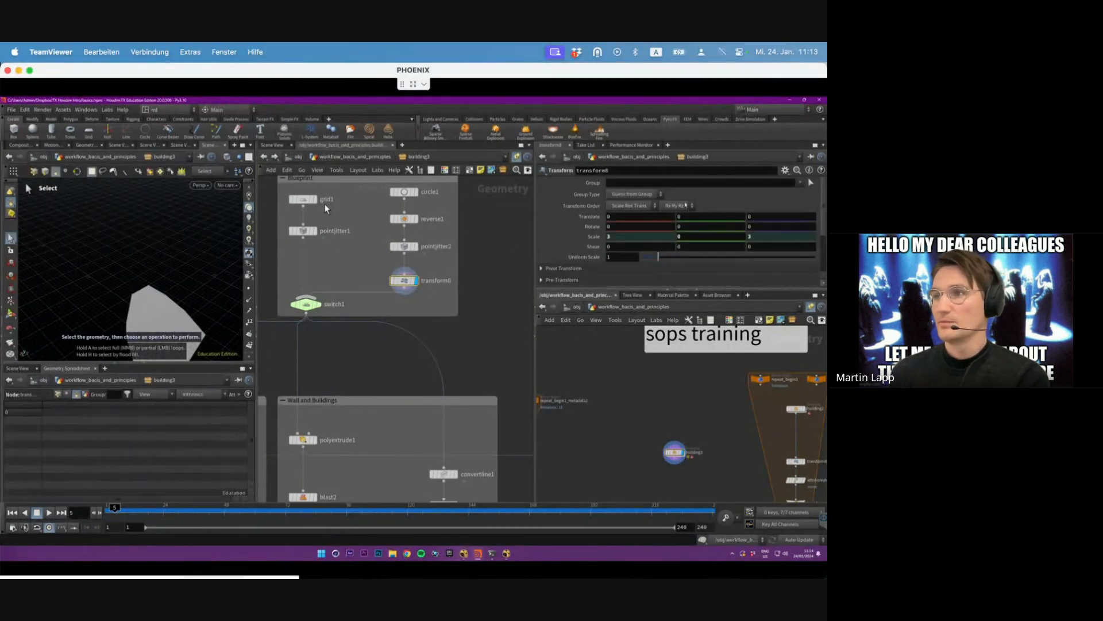
{"action": "middle_click_drag", "start_coordinate": [322, 290], "coordinate": [335, 245]}
{"action": "right_click_drag", "start_coordinate": [188, 258], "coordinate": [142, 260], "text": "alt"}
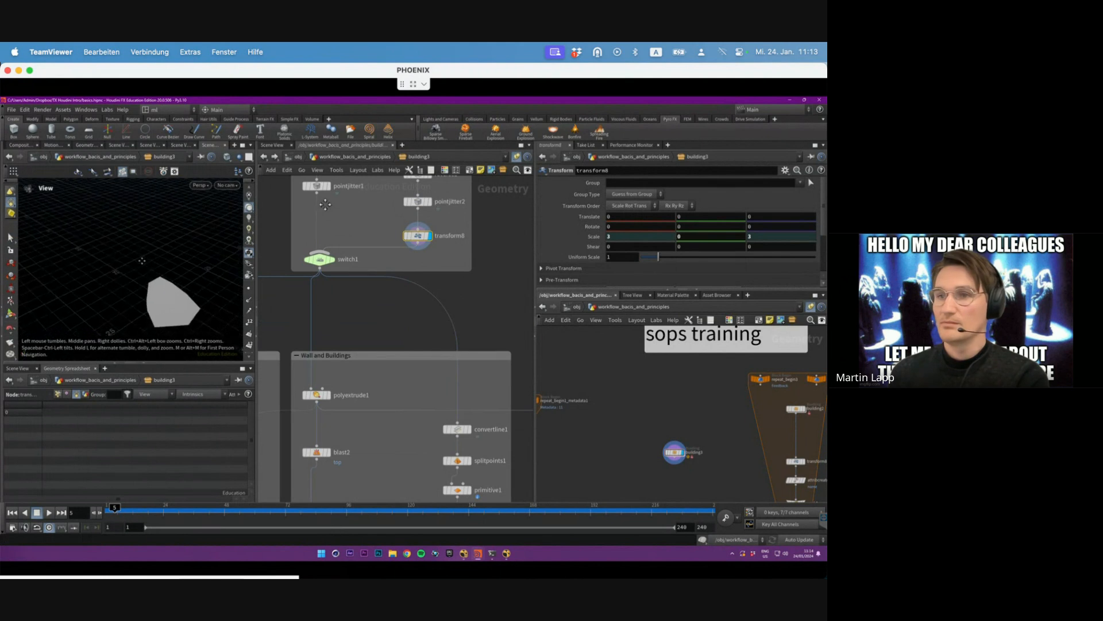
{"action": "left_click_drag", "start_coordinate": [142, 260], "coordinate": [197, 239], "text": "alt"}
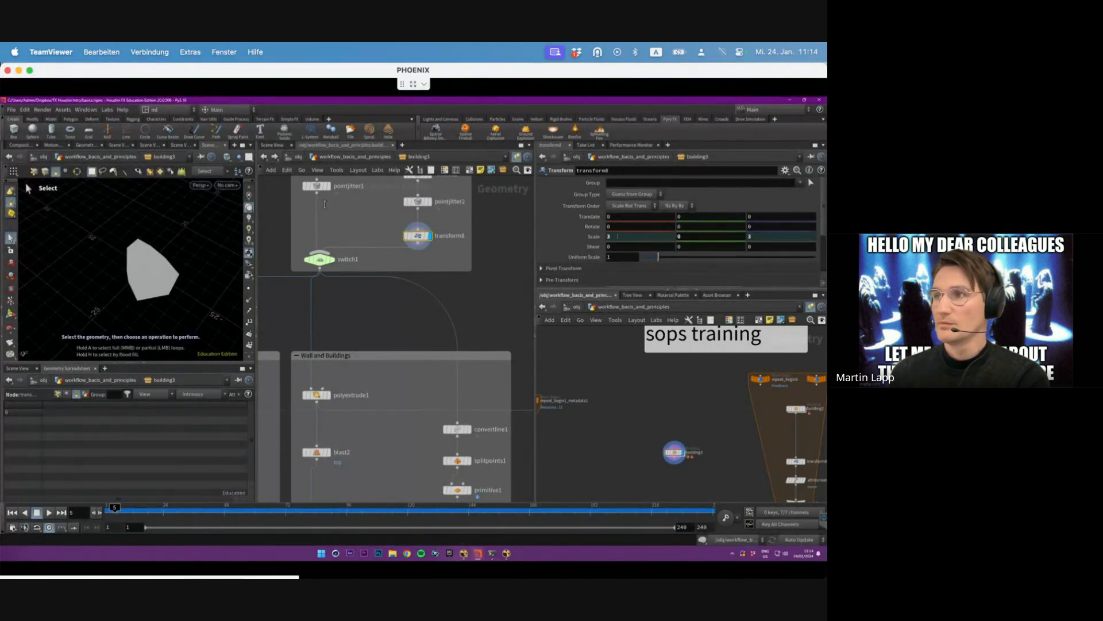
- Select the output node at the end of building3's inner network, then reselect building3 to view the complete building
{"action": "scroll", "coordinate": [332, 291], "scroll_direction": "down", "scroll_amount": 5}
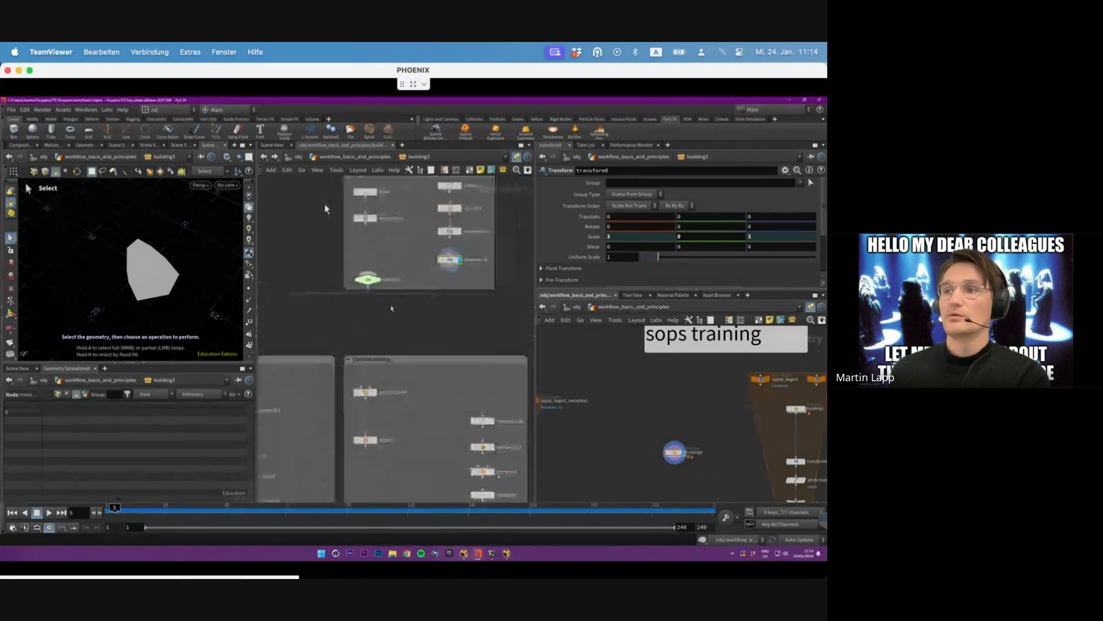
{"action": "scroll", "coordinate": [432, 311], "scroll_direction": "down", "scroll_amount": 6}
{"action": "middle_click_drag", "start_coordinate": [432, 310], "coordinate": [371, 213]}
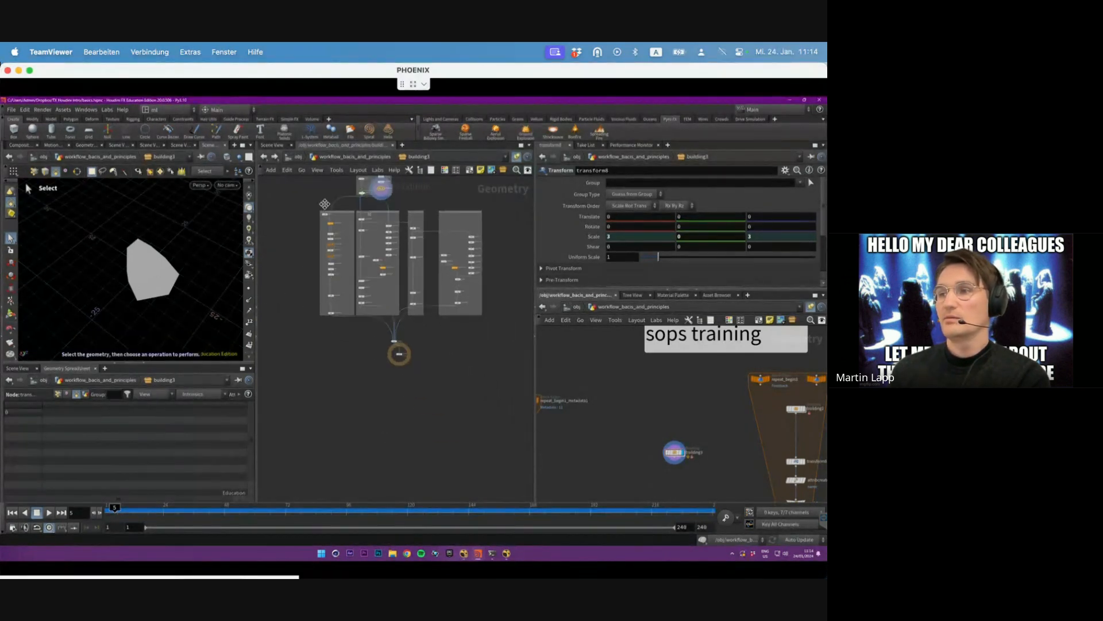
{"action": "scroll", "coordinate": [402, 364], "scroll_direction": "up", "scroll_amount": 5}
{"action": "left_click_drag", "start_coordinate": [414, 327], "coordinate": [382, 295]}
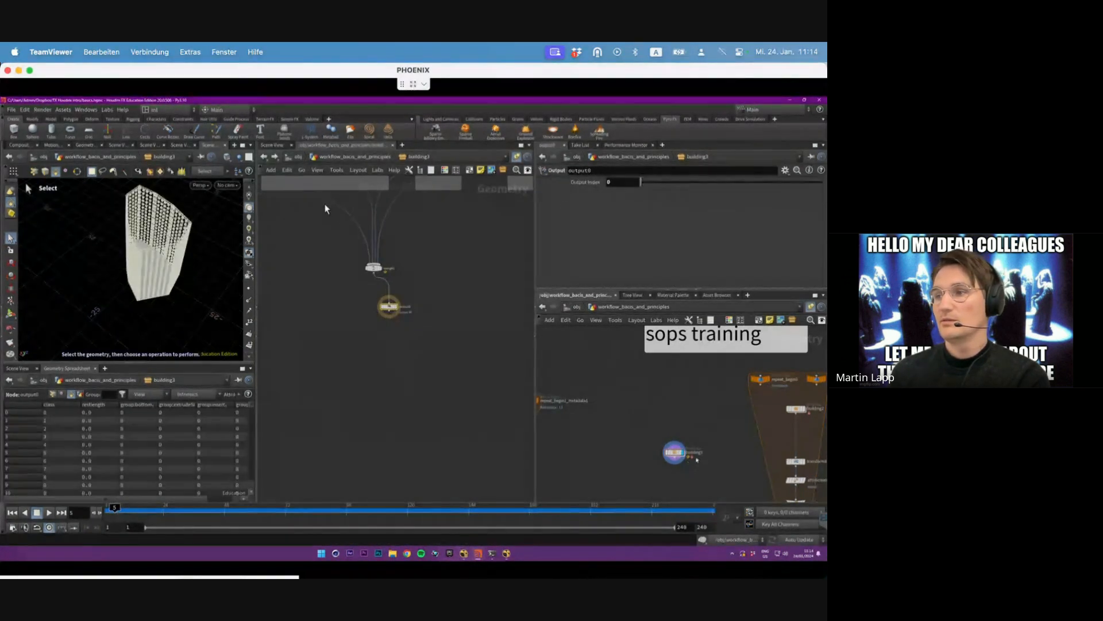
{"action": "left_click_drag", "start_coordinate": [708, 436], "coordinate": [660, 474]}
- Examine the node groups below the Blueprint group, from Pillars across to Fence
{"action": "middle_click_drag", "start_coordinate": [426, 203], "coordinate": [448, 383]}
{"action": "scroll", "coordinate": [431, 334], "scroll_direction": "down", "scroll_amount": 4}
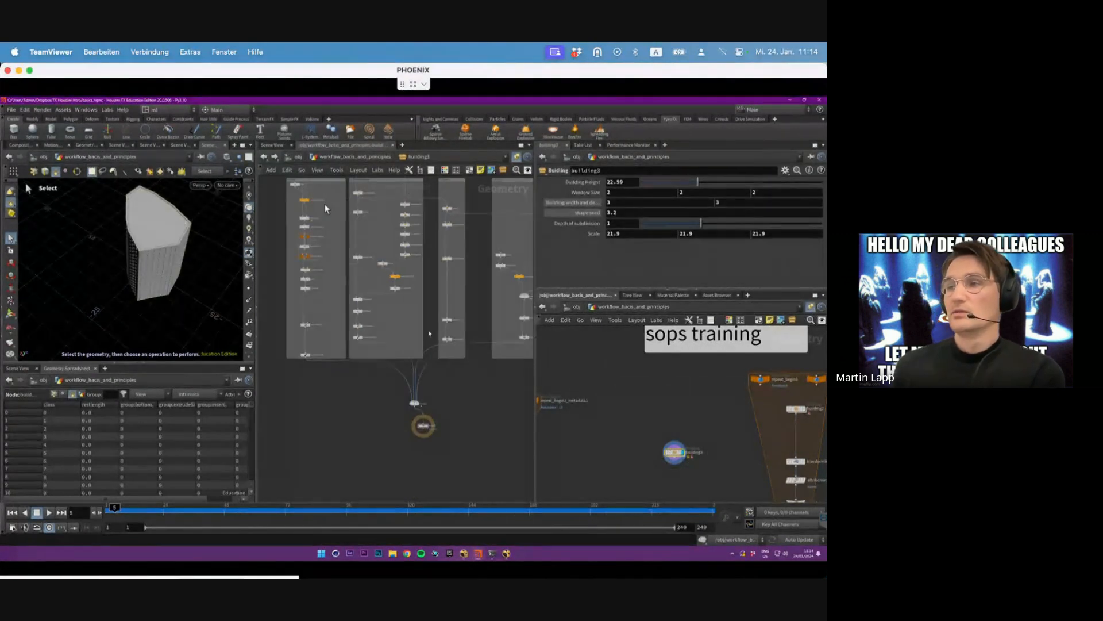
{"action": "middle_click_drag", "start_coordinate": [429, 333], "coordinate": [476, 476]}
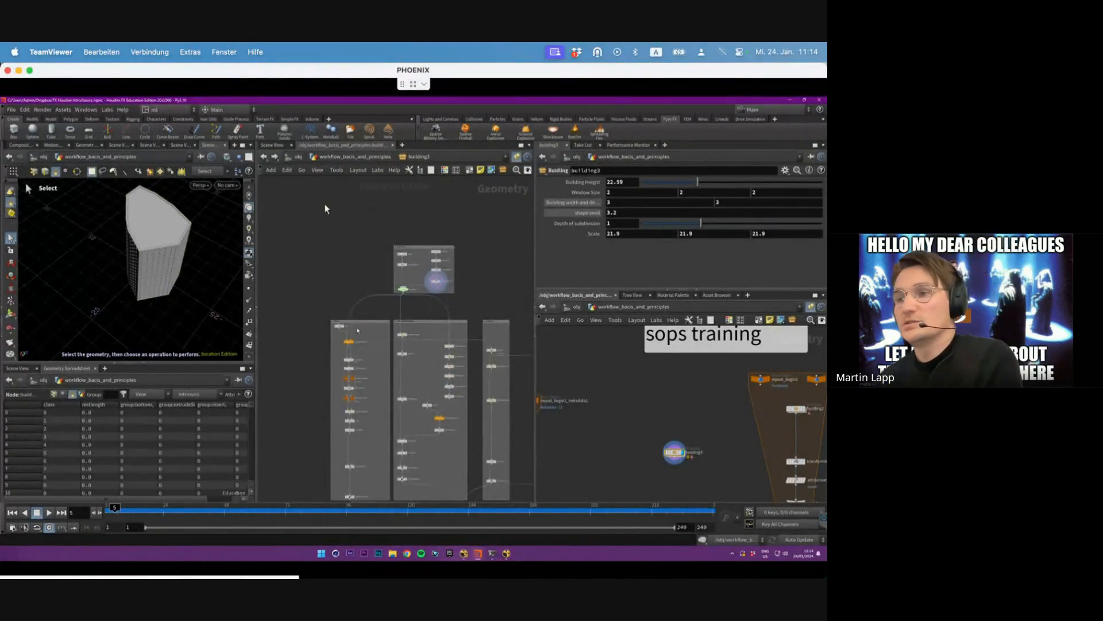
{"action": "scroll", "coordinate": [356, 329], "scroll_direction": "up", "scroll_amount": 5}
{"action": "middle_click_drag", "start_coordinate": [292, 309], "coordinate": [287, 312]}
{"action": "scroll", "coordinate": [292, 317], "scroll_direction": "up", "scroll_amount": 3}
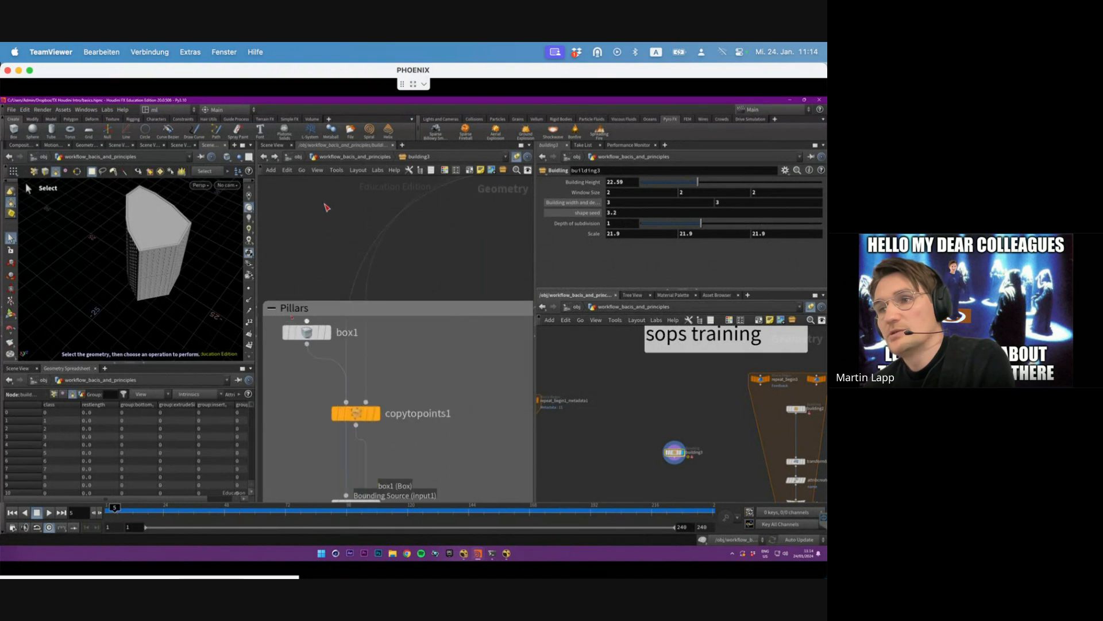
{"action": "scroll", "coordinate": [293, 319], "scroll_direction": "down", "scroll_amount": 1}
{"action": "middle_click_drag", "start_coordinate": [513, 320], "coordinate": [275, 320]}
{"action": "middle_click_drag", "start_coordinate": [388, 323], "coordinate": [261, 336]}
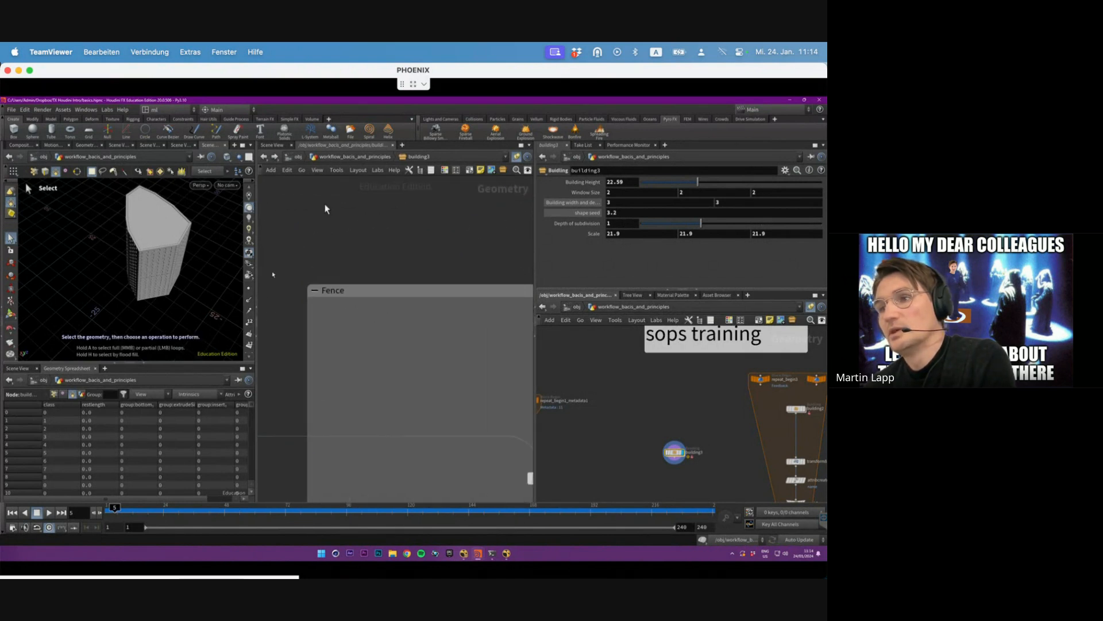
{"action": "scroll", "coordinate": [351, 310], "scroll_direction": "down", "scroll_amount": 6}
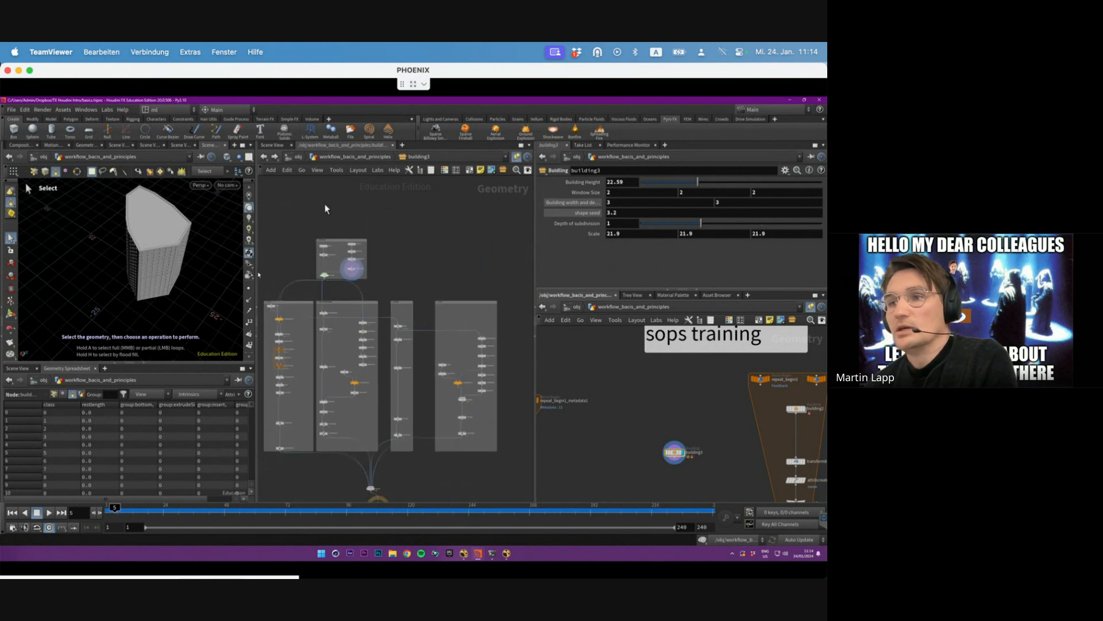
- Widen the main network view, check the node chain in the Pillars group and save the scene
{"action": "left_click_drag", "start_coordinate": [536, 244], "coordinate": [643, 245]}
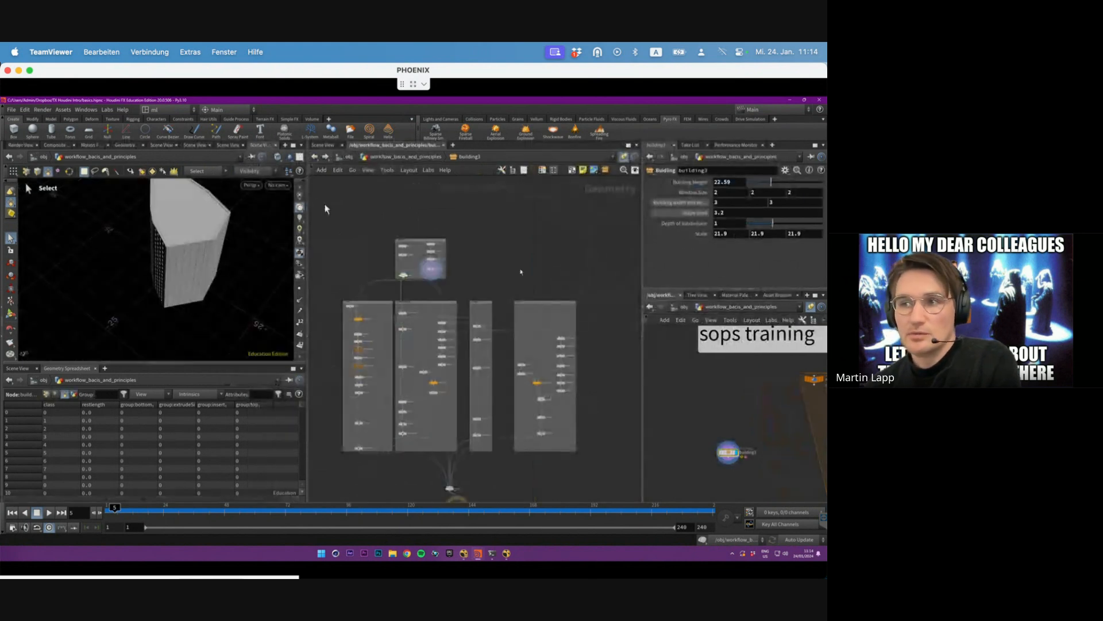
{"action": "scroll", "coordinate": [418, 303], "scroll_direction": "up", "scroll_amount": 4}
{"action": "left_click_drag", "start_coordinate": [354, 227], "coordinate": [477, 497]}
{"action": "left_click", "coordinate": [331, 301]}
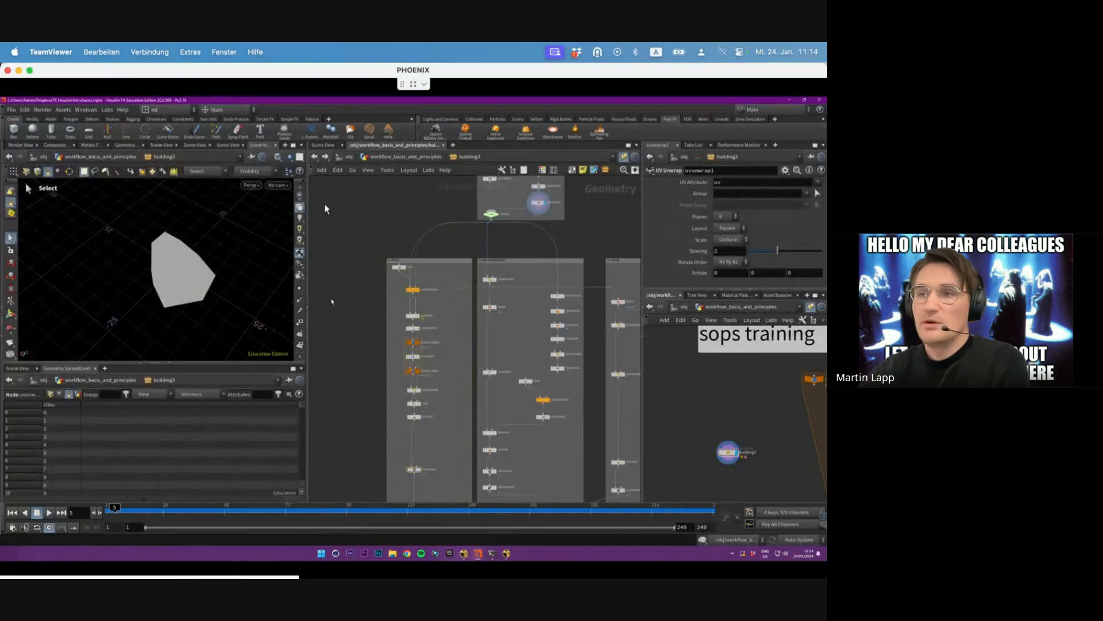
{"action": "key", "text": "ctrl+s"}
- Select the upper node chain in the Wall and Buildings group, then the upper nodes of the neighbouring groups
{"action": "left_click_drag", "start_coordinate": [535, 279], "coordinate": [569, 378]}
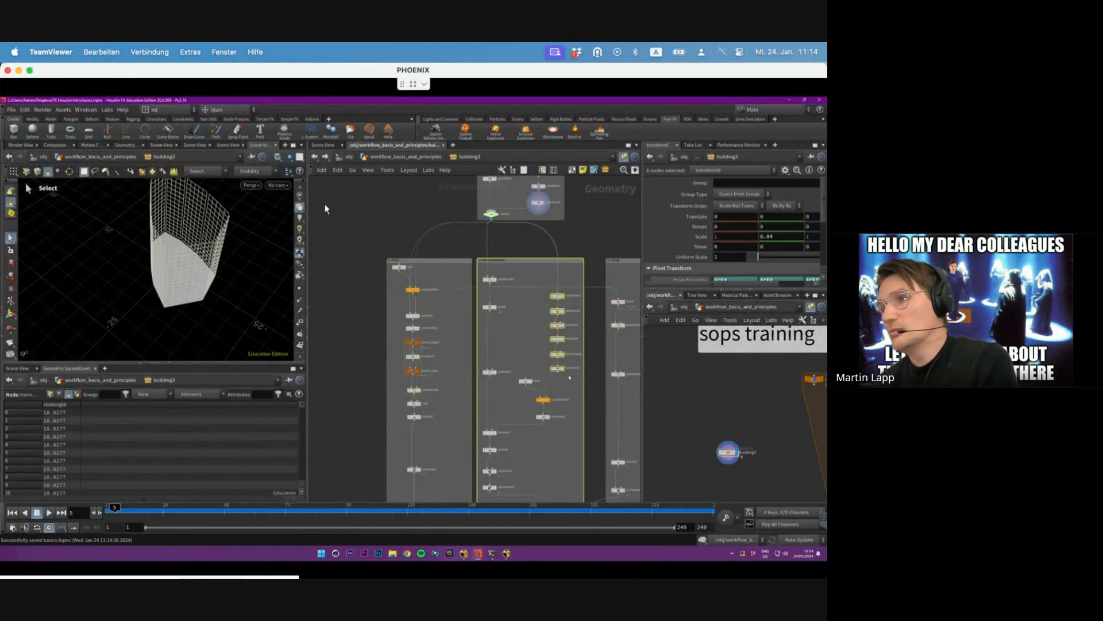
{"action": "middle_click_drag", "start_coordinate": [586, 232], "coordinate": [511, 226]}
{"action": "left_click_drag", "start_coordinate": [504, 270], "coordinate": [633, 394]}
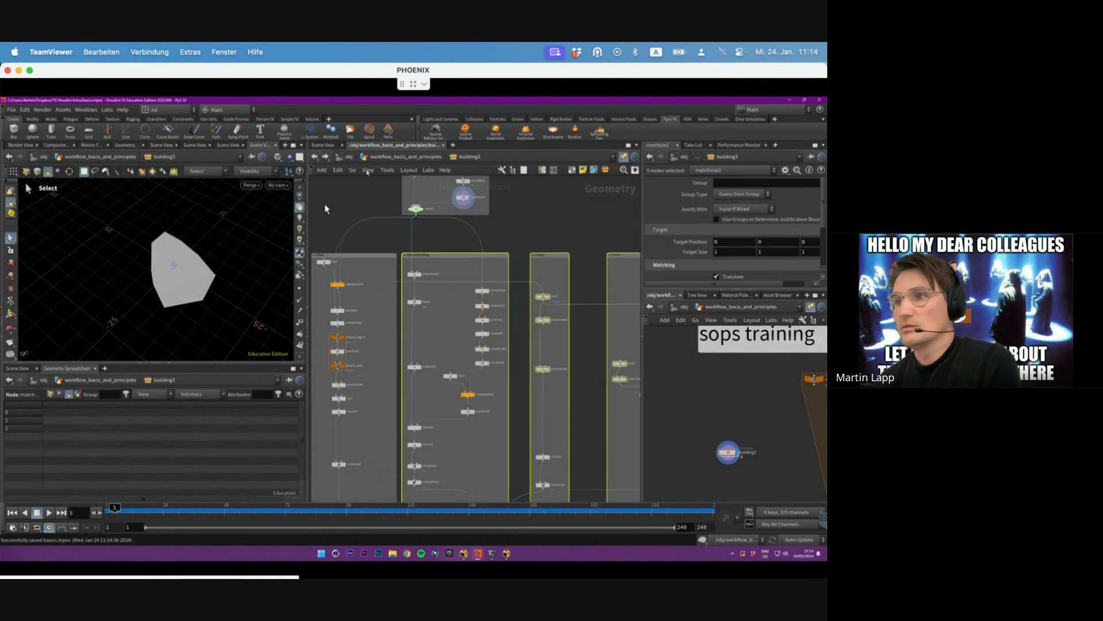
- Display switch1 at the end of the Blueprint group and select it to view its inputs
{"action": "middle_click_drag", "start_coordinate": [478, 214], "coordinate": [588, 286]}
{"action": "scroll", "coordinate": [588, 286], "scroll_direction": "up", "scroll_amount": 2}
{"action": "scroll", "coordinate": [469, 315], "scroll_direction": "up", "scroll_amount": 1}
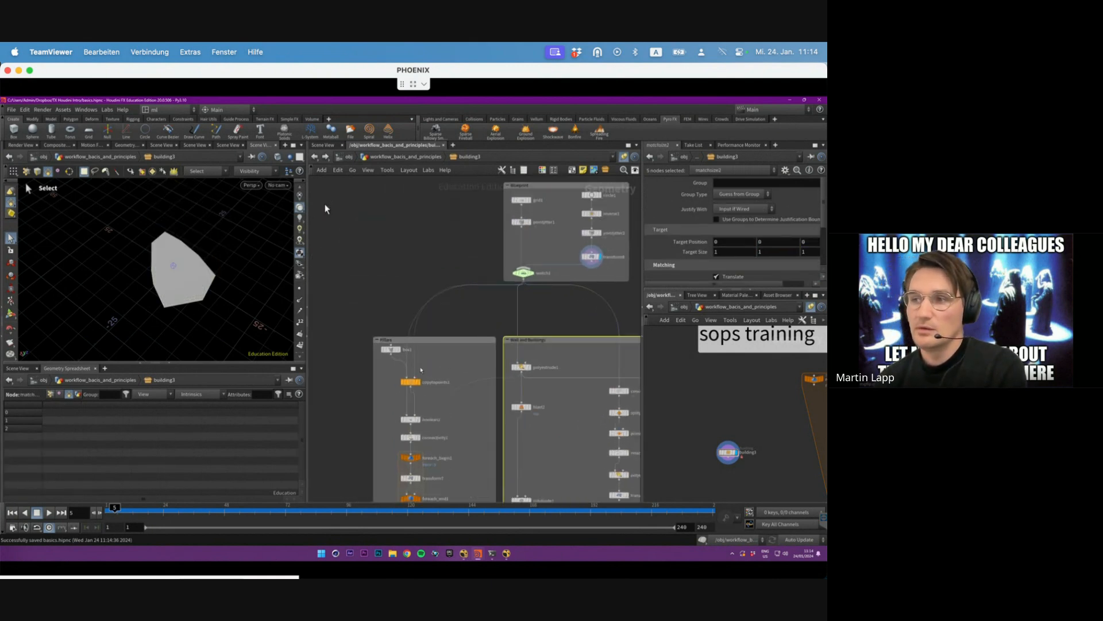
{"action": "scroll", "coordinate": [422, 370], "scroll_direction": "down", "scroll_amount": 1}
{"action": "middle_click_drag", "start_coordinate": [422, 371], "coordinate": [409, 370]}
{"action": "left_click", "coordinate": [502, 289]}
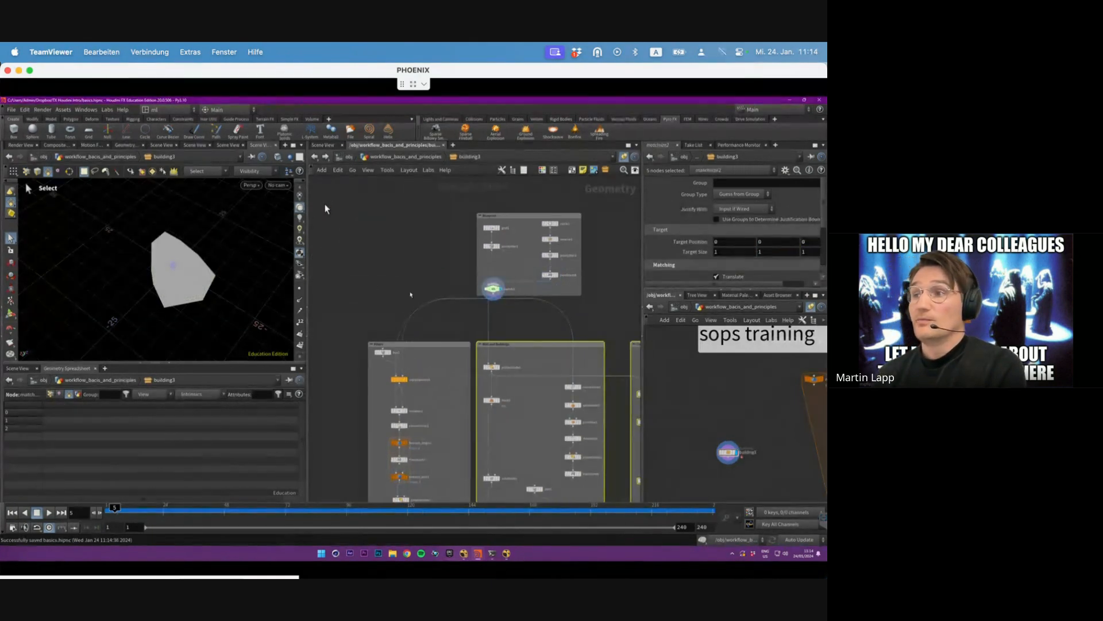
{"action": "left_click", "coordinate": [494, 289]}
- Select copytopoints1 in the Pillars group and shift it slightly away from box1 in the network layout
{"action": "scroll", "coordinate": [402, 356], "scroll_direction": "up", "scroll_amount": 7}
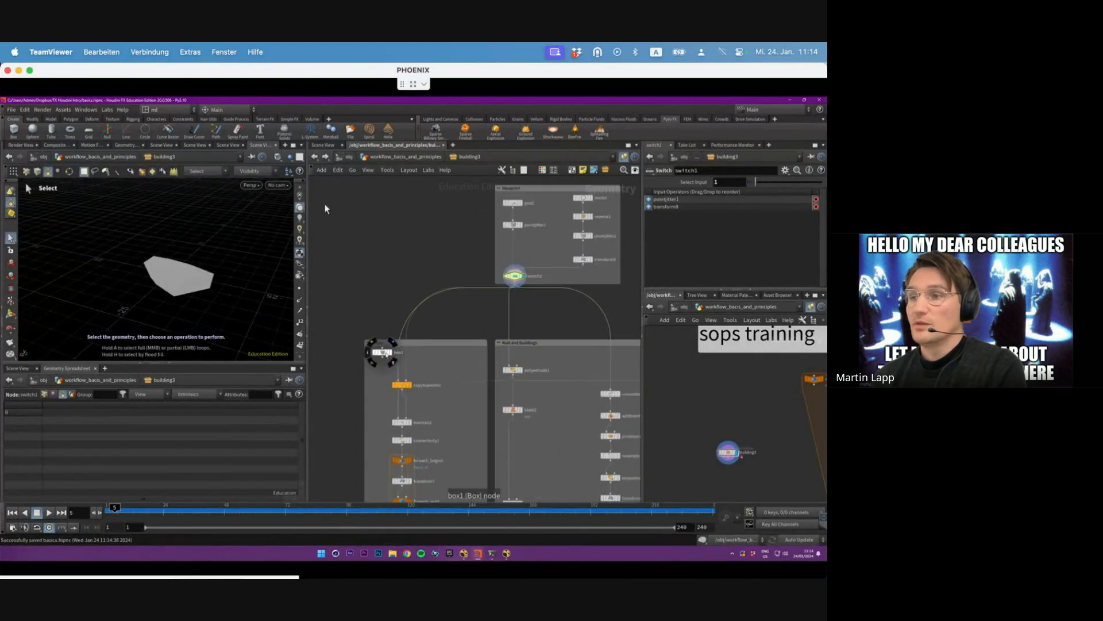
{"action": "left_click", "coordinate": [430, 440]}
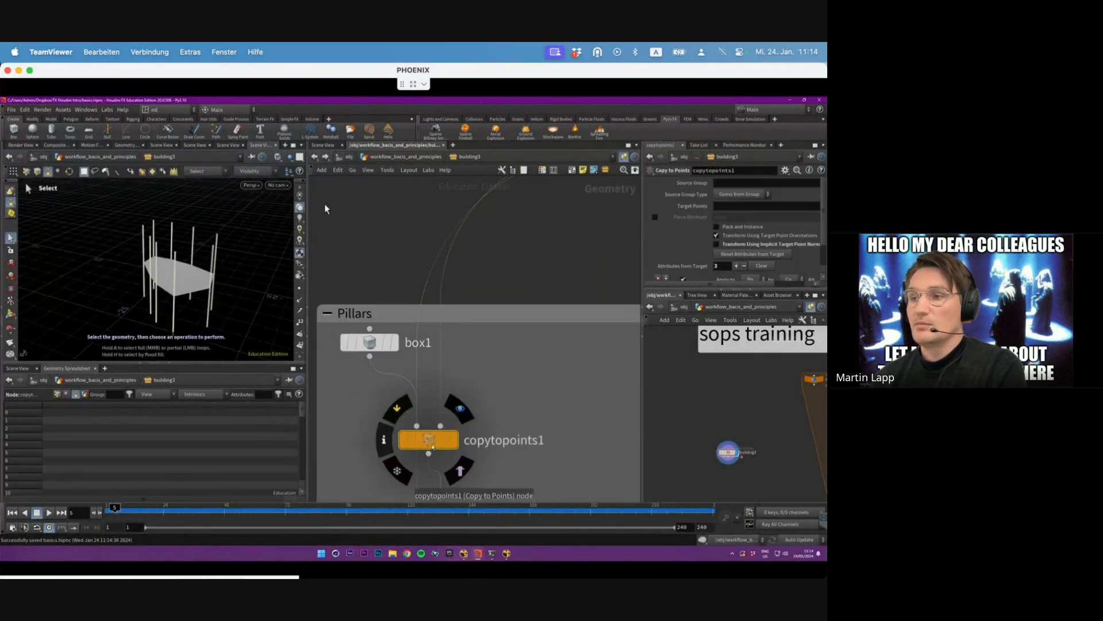
{"action": "left_click_drag", "start_coordinate": [430, 440], "coordinate": [456, 430]}
{"action": "scroll", "coordinate": [467, 442], "scroll_direction": "down", "scroll_amount": 1}
{"action": "middle_click_drag", "start_coordinate": [488, 368], "coordinate": [424, 376]}
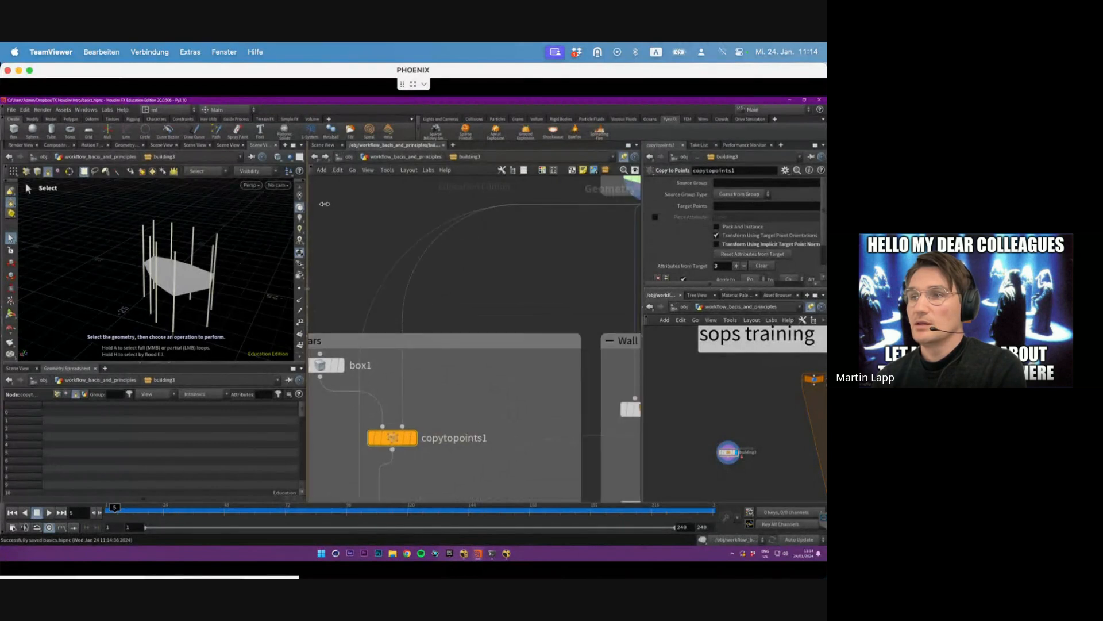
- Reselect switch1 in the Blueprint group and inspect the footprint that feeds the Pillars group
{"action": "middle_click_drag", "start_coordinate": [505, 230], "coordinate": [365, 309]}
{"action": "left_click", "coordinate": [510, 254]}
{"action": "left_click_drag", "start_coordinate": [198, 239], "coordinate": [171, 238], "text": "alt"}
{"action": "scroll", "coordinate": [201, 271], "scroll_direction": "up", "scroll_amount": 3}
{"action": "middle_click_drag", "start_coordinate": [379, 372], "coordinate": [537, 238]}
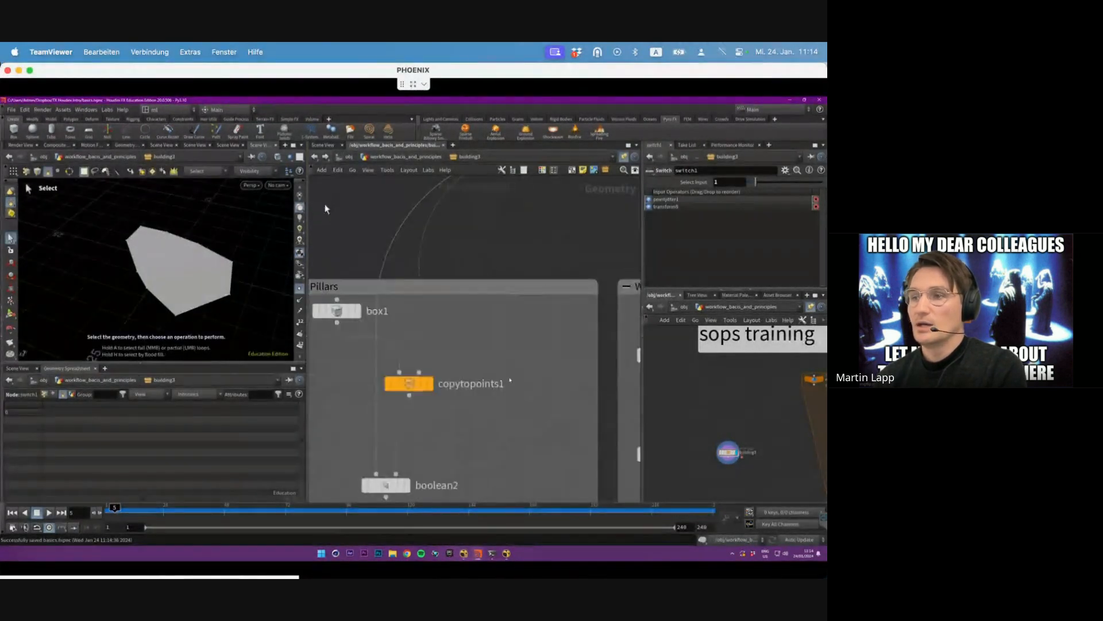
- Inspect box1 as the pillar source, then display copytopoints1 and view the copied pillars from several angles
{"action": "left_click", "coordinate": [410, 383]}
{"action": "middle_click_drag", "start_coordinate": [335, 349], "coordinate": [362, 351]}
{"action": "left_click", "coordinate": [372, 313]}
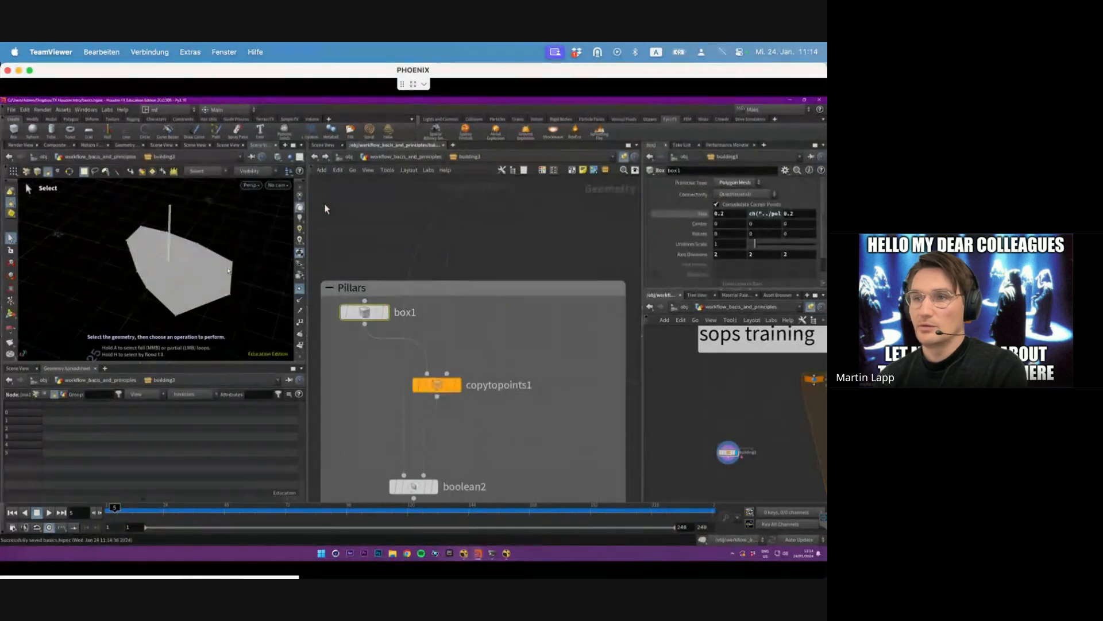
{"action": "left_click", "coordinate": [458, 390]}
{"action": "left_click", "coordinate": [458, 384]}
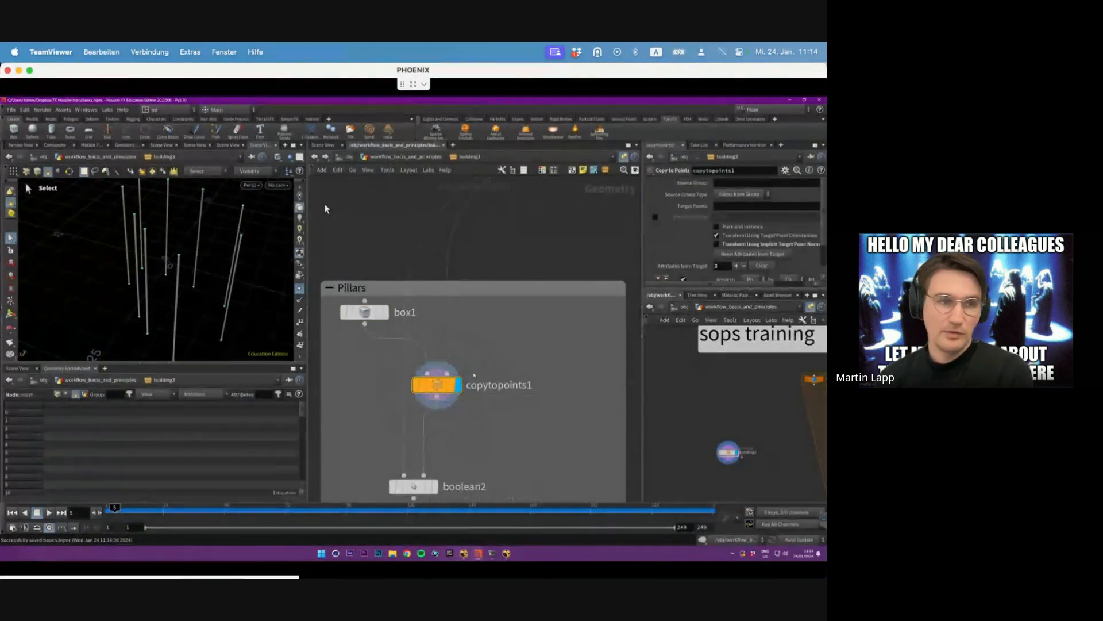
{"action": "left_click_drag", "start_coordinate": [164, 266], "coordinate": [238, 256], "text": "alt"}
{"action": "left_click_drag", "start_coordinate": [218, 332], "coordinate": [200, 284], "text": "alt"}
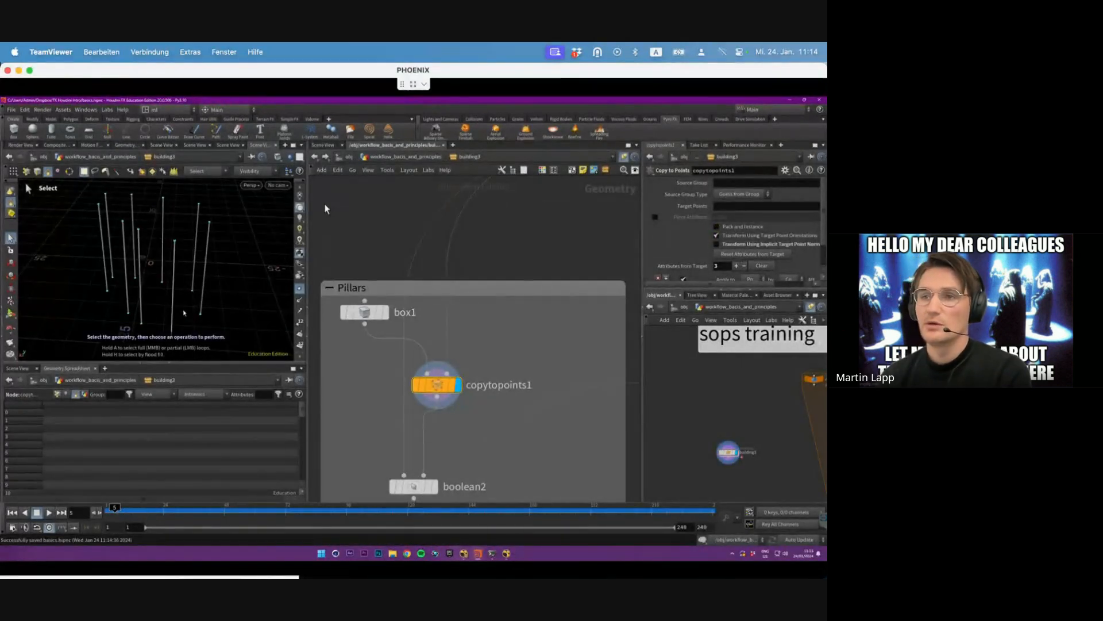
- Select boolean2 below copytopoints1 in the Pillars group and display its result
{"action": "middle_click_drag", "start_coordinate": [485, 448], "coordinate": [408, 346]}
{"action": "left_click", "coordinate": [395, 387]}
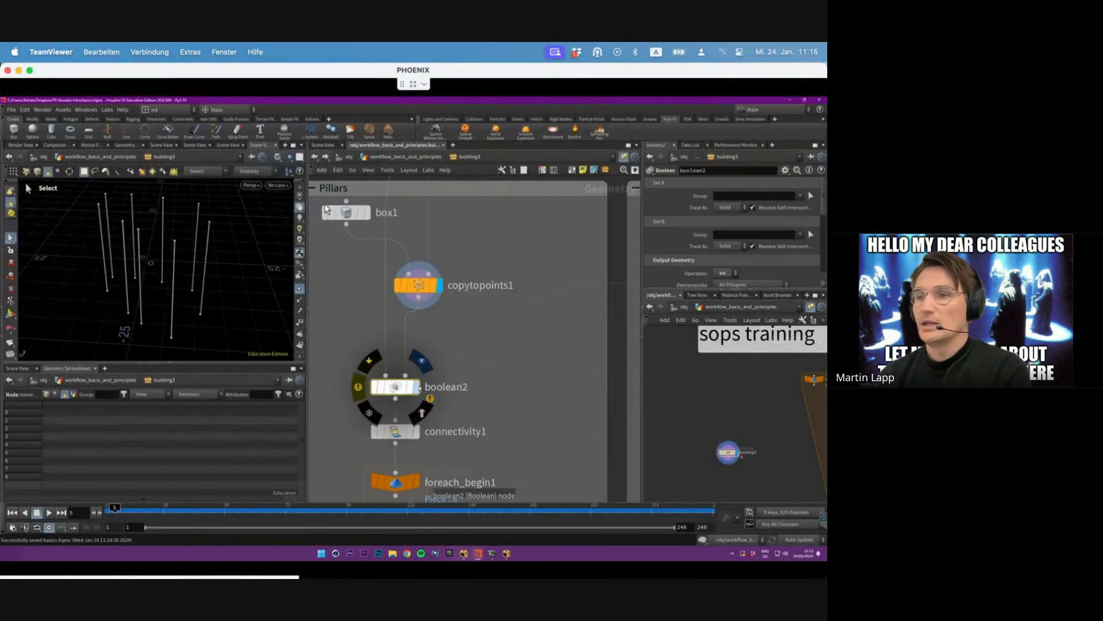
{"action": "left_click", "coordinate": [416, 387]}
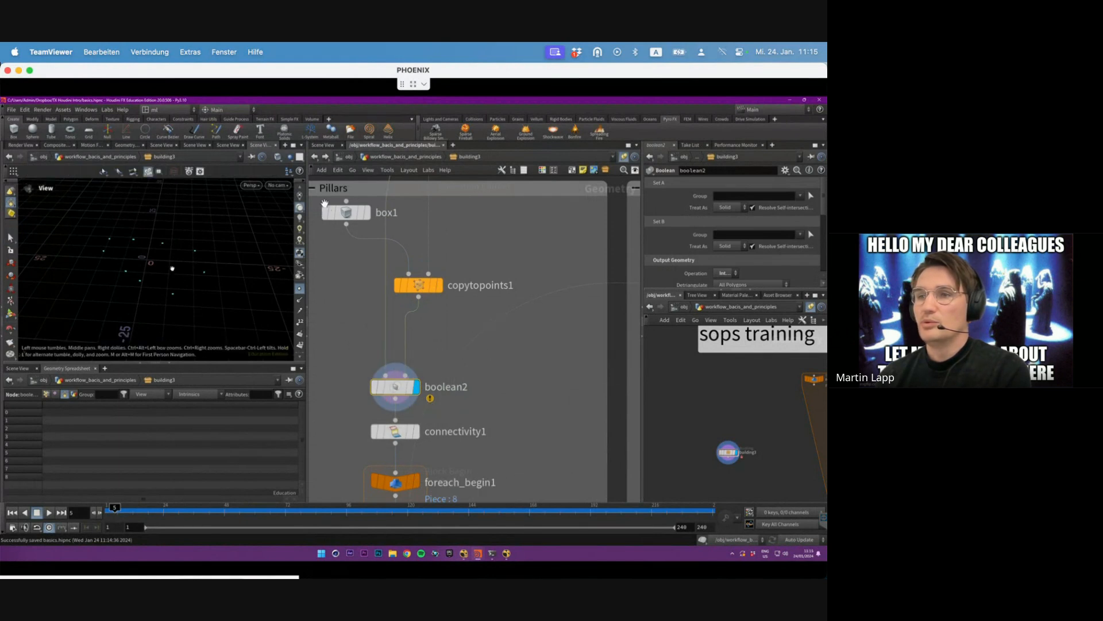
- Inspect the small pieces produced by boolean2 up close from different angles
{"action": "right_click_drag", "start_coordinate": [170, 269], "coordinate": [174, 288], "text": "alt"}
{"action": "left_click_drag", "start_coordinate": [174, 288], "coordinate": [206, 277], "text": "alt"}
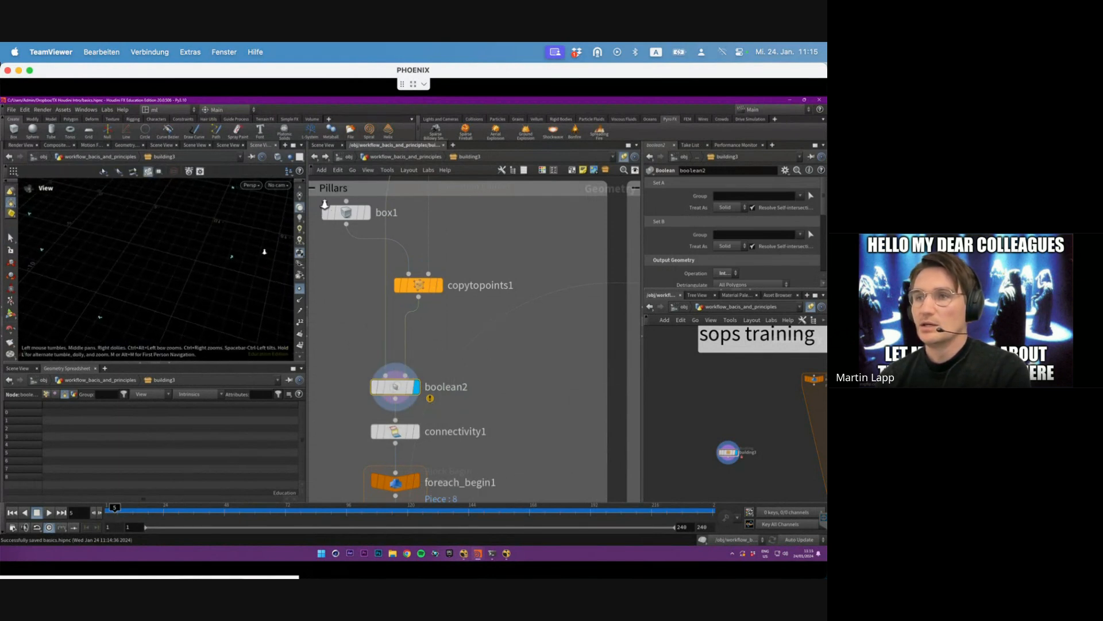
{"action": "key", "text": "s"}
{"action": "key", "text": "Escape"}
{"action": "scroll", "coordinate": [455, 362], "scroll_direction": "down", "scroll_amount": 5}
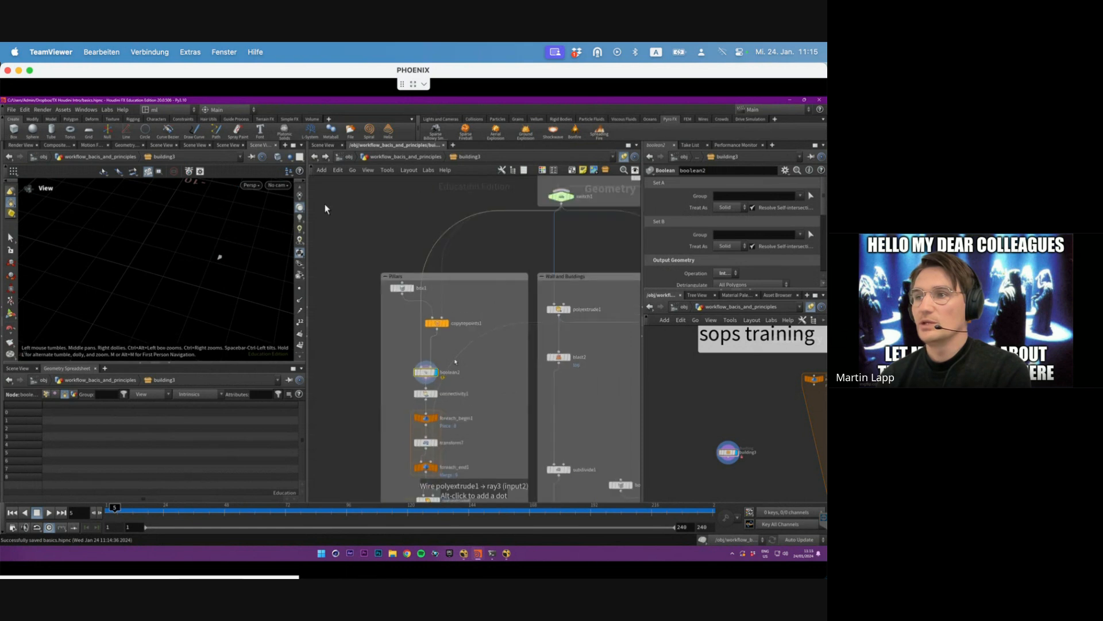
- Display switch1 in the Blueprint group to examine the footprint, and compare it with the copied pillars of copytopoints1
{"action": "middle_click_drag", "start_coordinate": [554, 211], "coordinate": [522, 244]}
{"action": "left_click", "coordinate": [514, 255]}
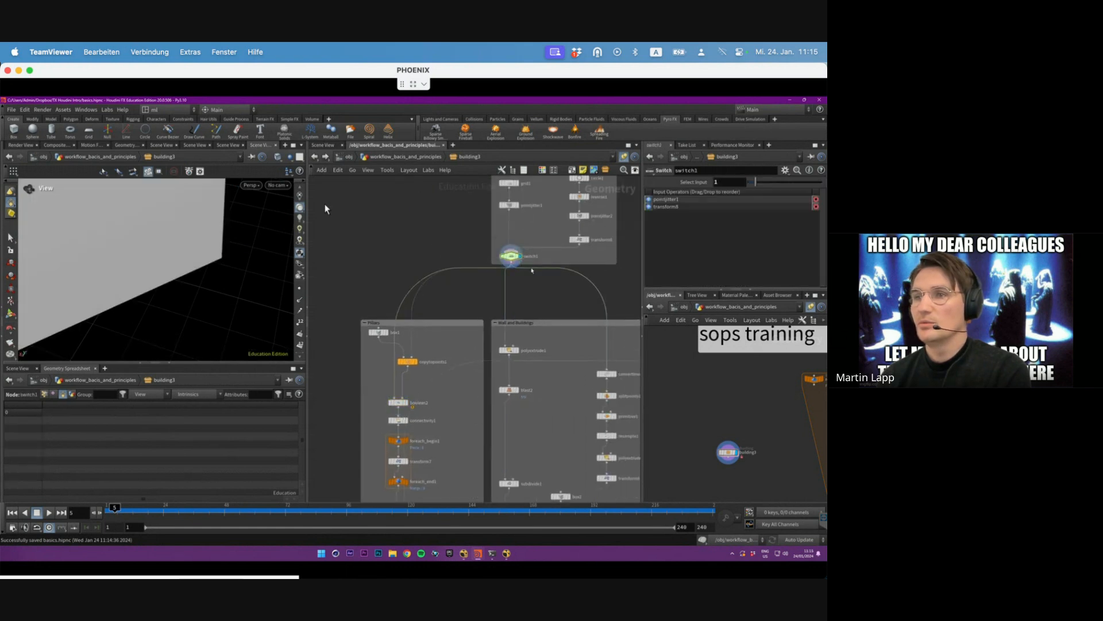
{"action": "left_click_drag", "start_coordinate": [274, 262], "coordinate": [238, 233]}
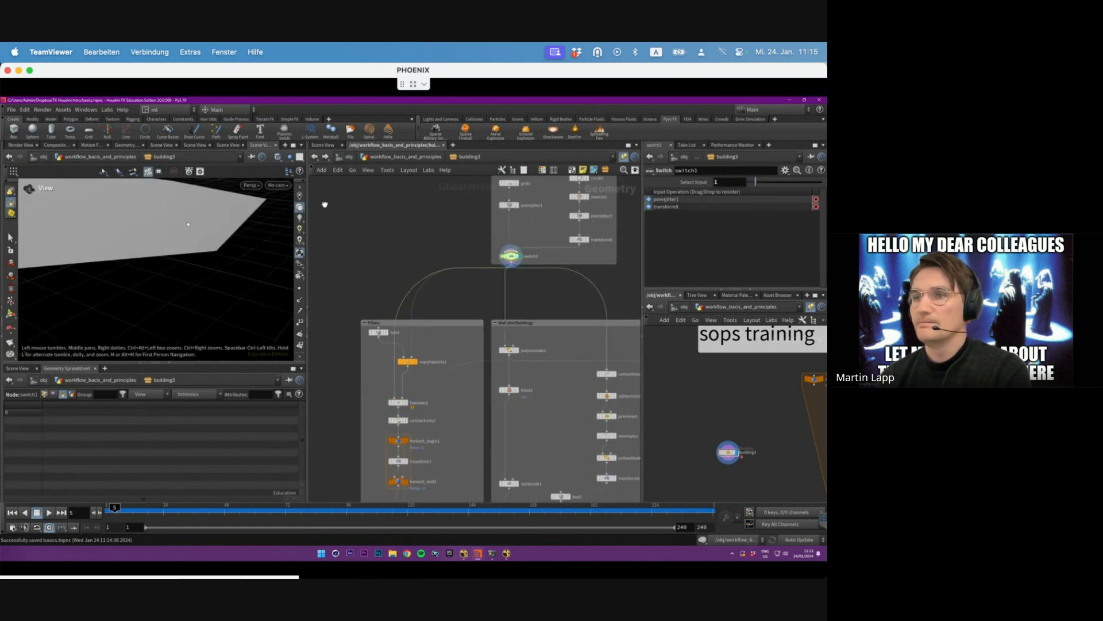
{"action": "key", "text": "s"}
{"action": "left_click", "coordinate": [415, 362]}
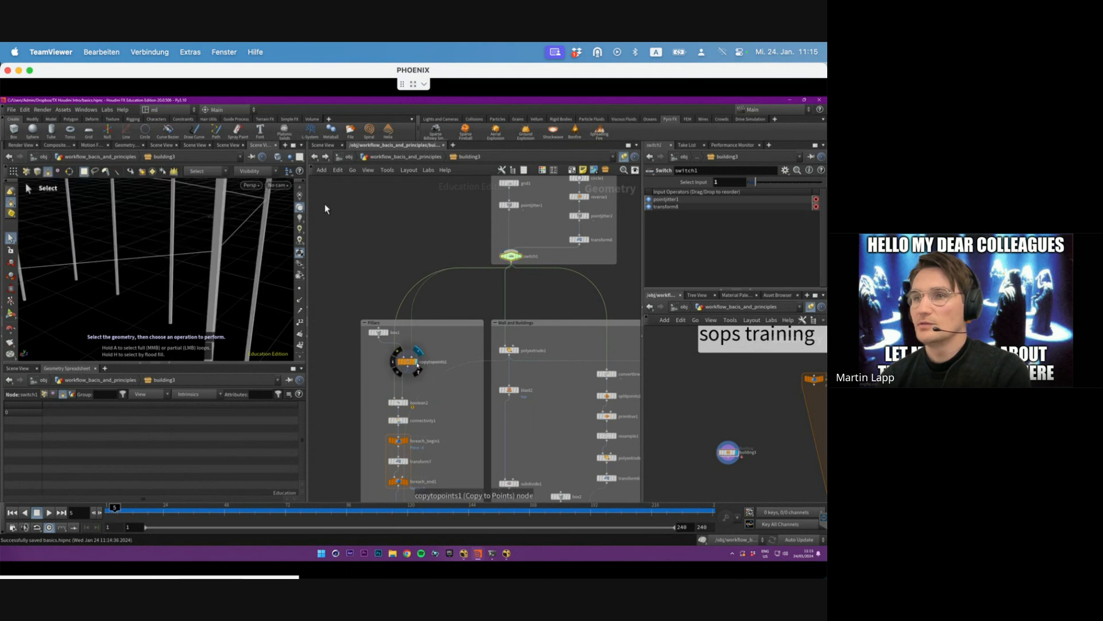
- Display boolean2 and widen the parameter area to read its output geometry operation
{"action": "left_click", "coordinate": [398, 402]}
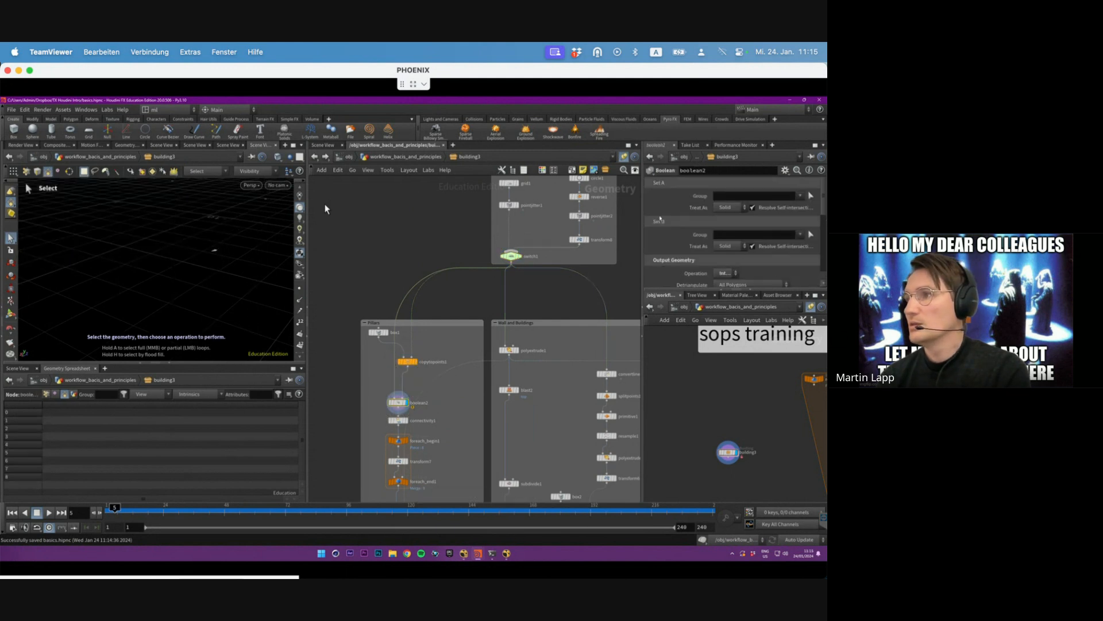
{"action": "left_click_drag", "start_coordinate": [642, 218], "coordinate": [598, 219]}
{"action": "key", "text": "Escape"}
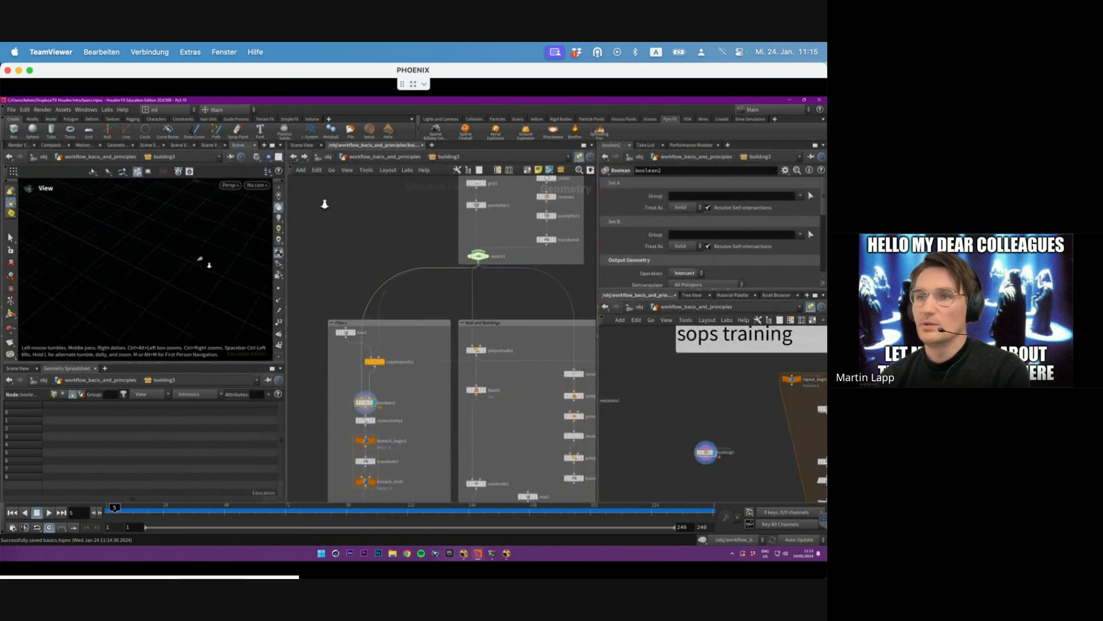
- Compare the two inputs of boolean2 by viewing copytopoints1 and switch1, and return to the boolean2 result
{"action": "key", "text": "s"}
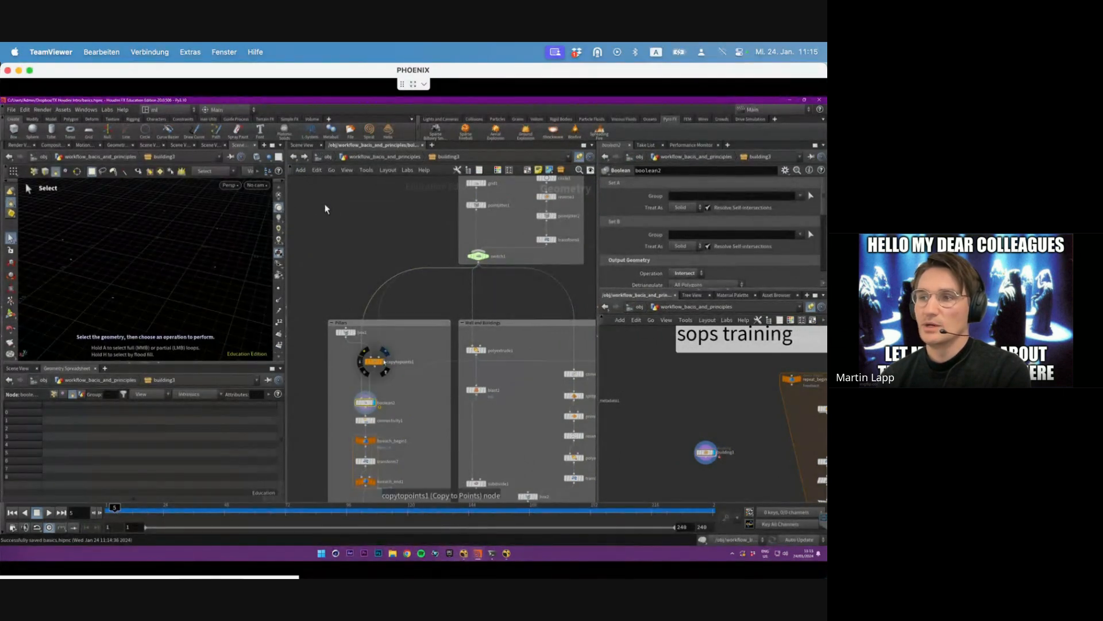
{"action": "left_click", "coordinate": [381, 363]}
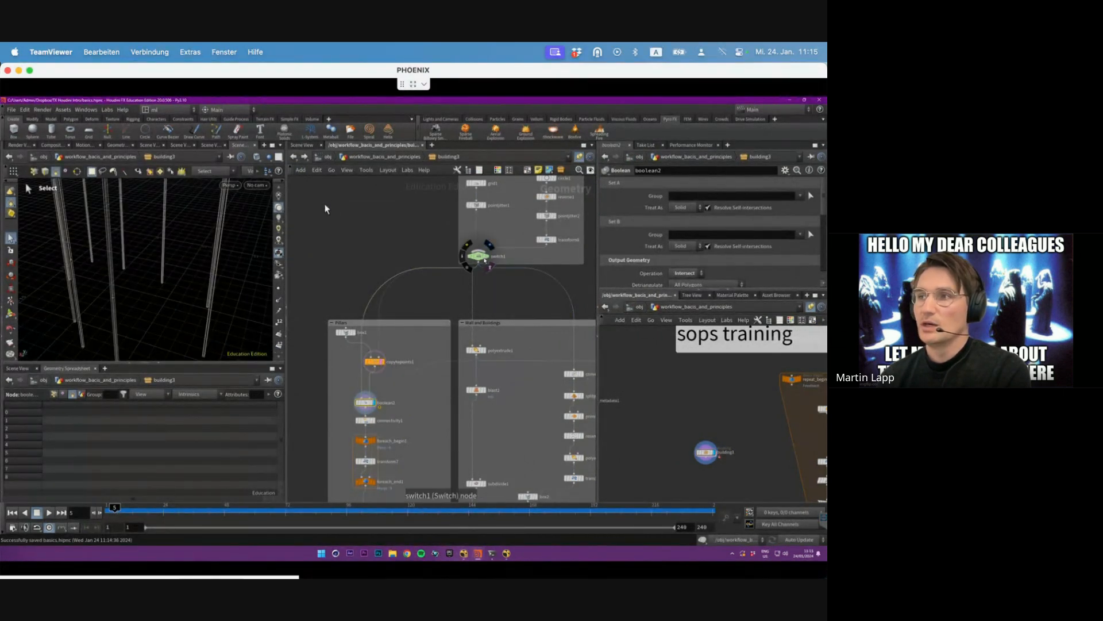
{"action": "left_click", "coordinate": [484, 259]}
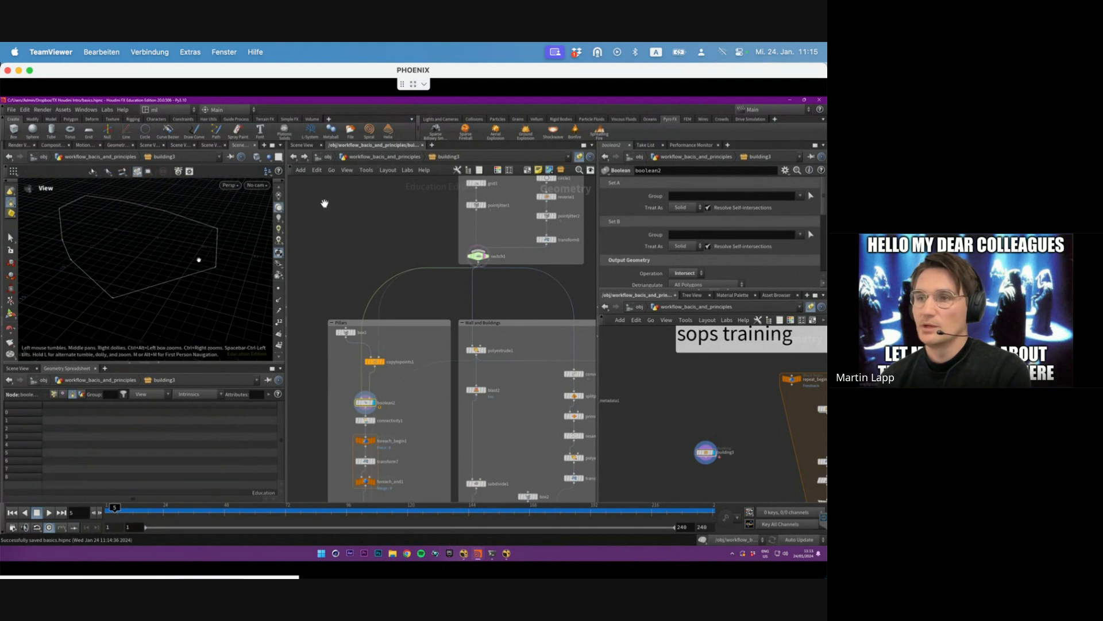
{"action": "right_click_drag", "start_coordinate": [199, 258], "coordinate": [252, 289], "text": "alt"}
{"action": "key", "text": "s"}
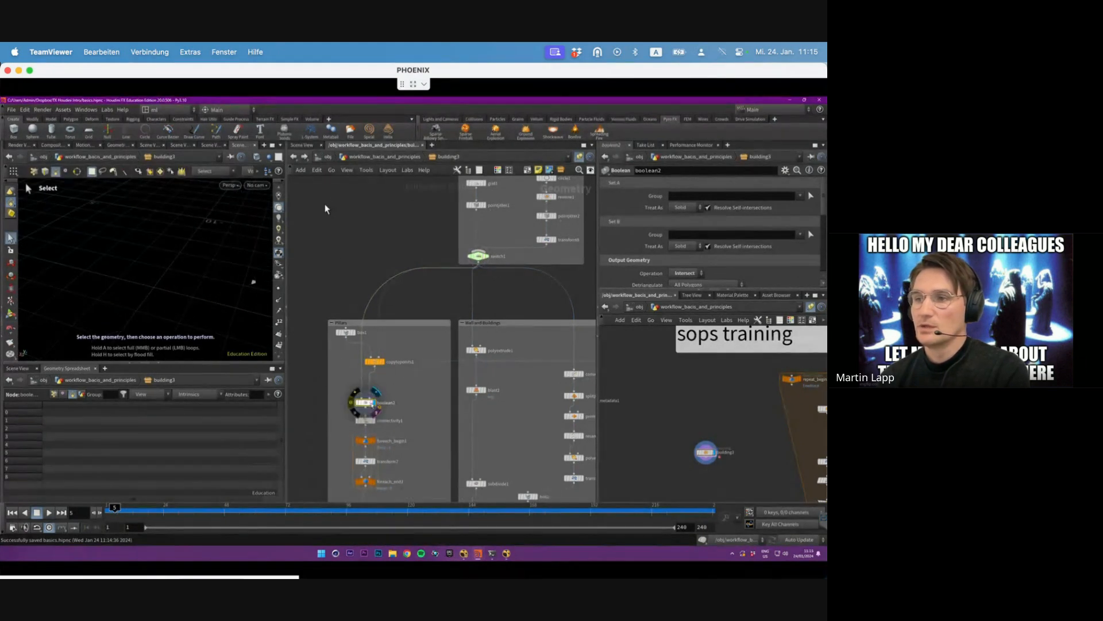
- Display the result of connectivity1 below boolean2 in the Pillars group
{"action": "middle_click_drag", "start_coordinate": [409, 422], "coordinate": [416, 397]}
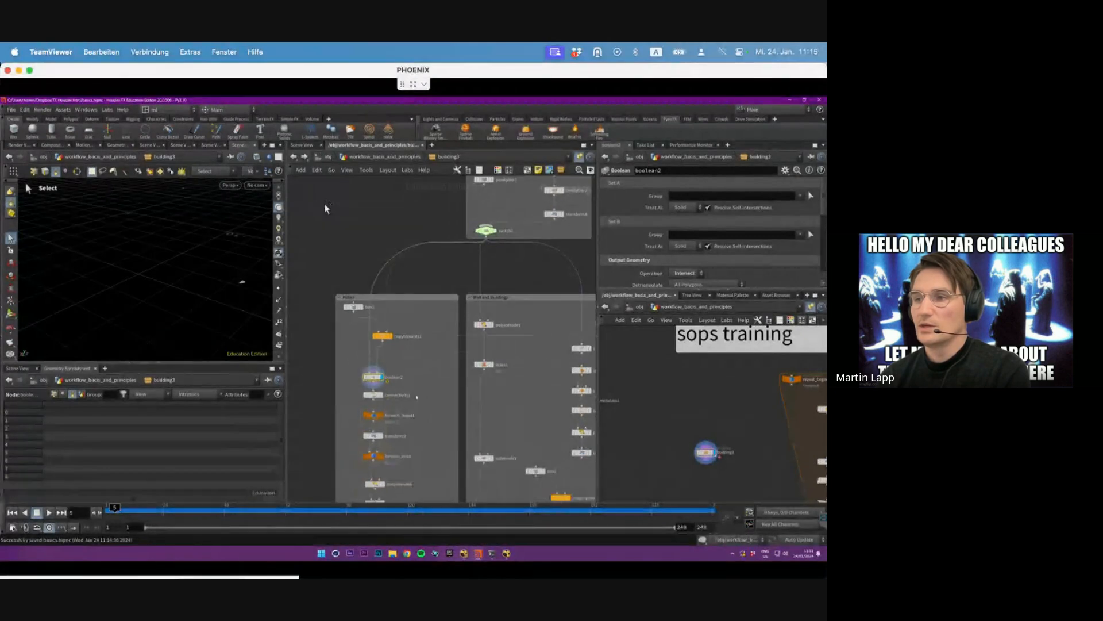
{"action": "left_click", "coordinate": [381, 395]}
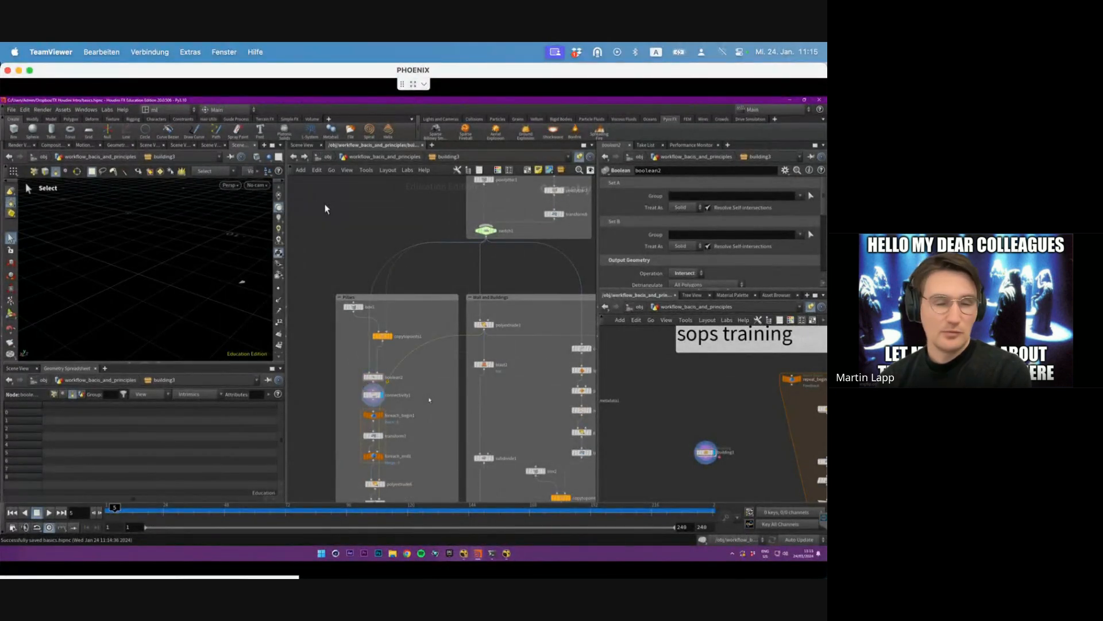
{"action": "middle_click_drag", "start_coordinate": [431, 400], "coordinate": [432, 340]}
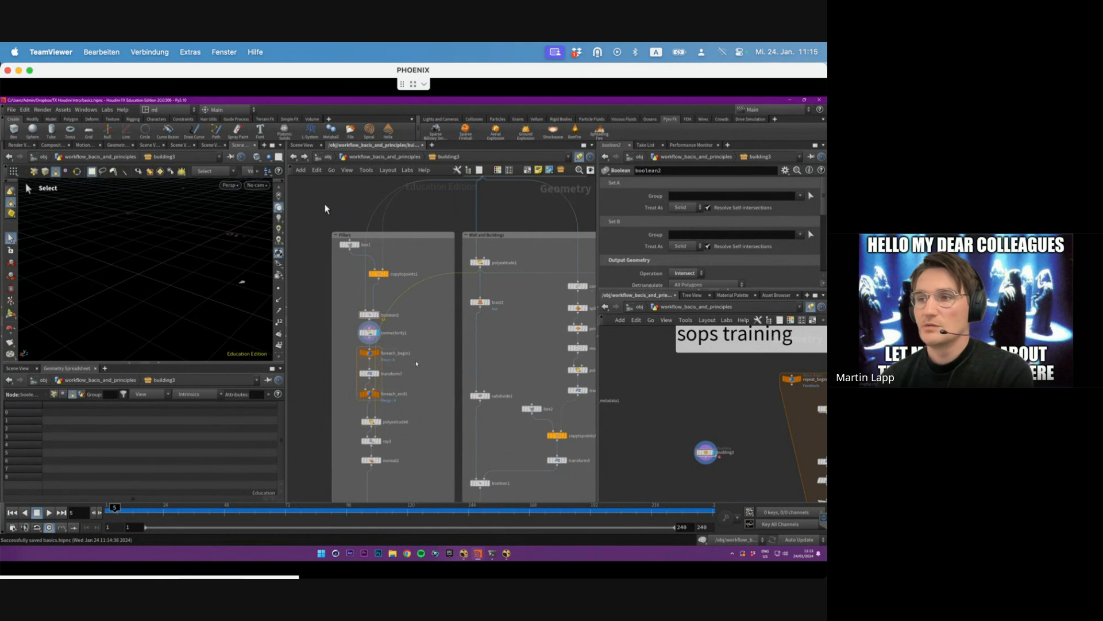
- Select transform7 inside the for-each loop and examine its Uniform Scale and Pivot Translate expressions
{"action": "left_click_drag", "start_coordinate": [355, 378], "coordinate": [380, 374]}
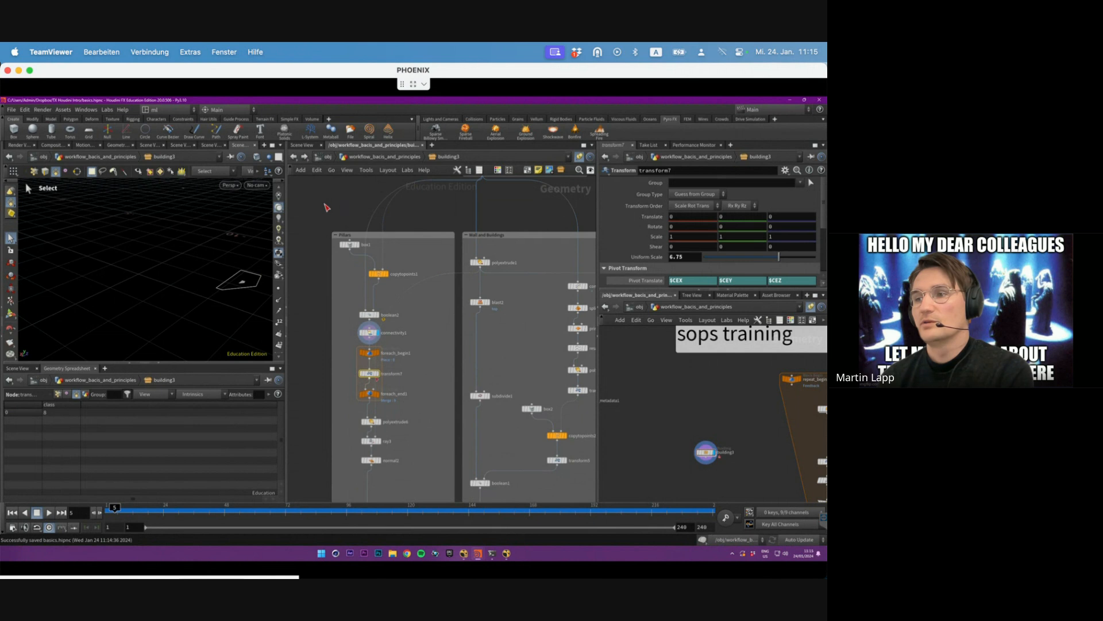
{"action": "left_click_drag", "start_coordinate": [822, 217], "coordinate": [822, 243]}
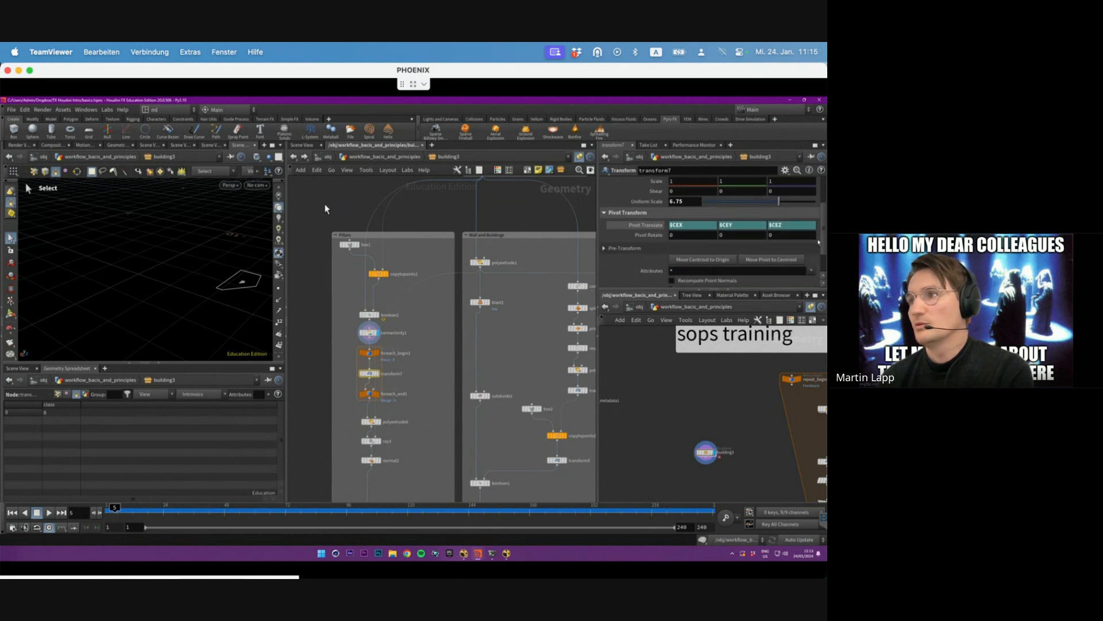
{"action": "left_click", "coordinate": [690, 225]}
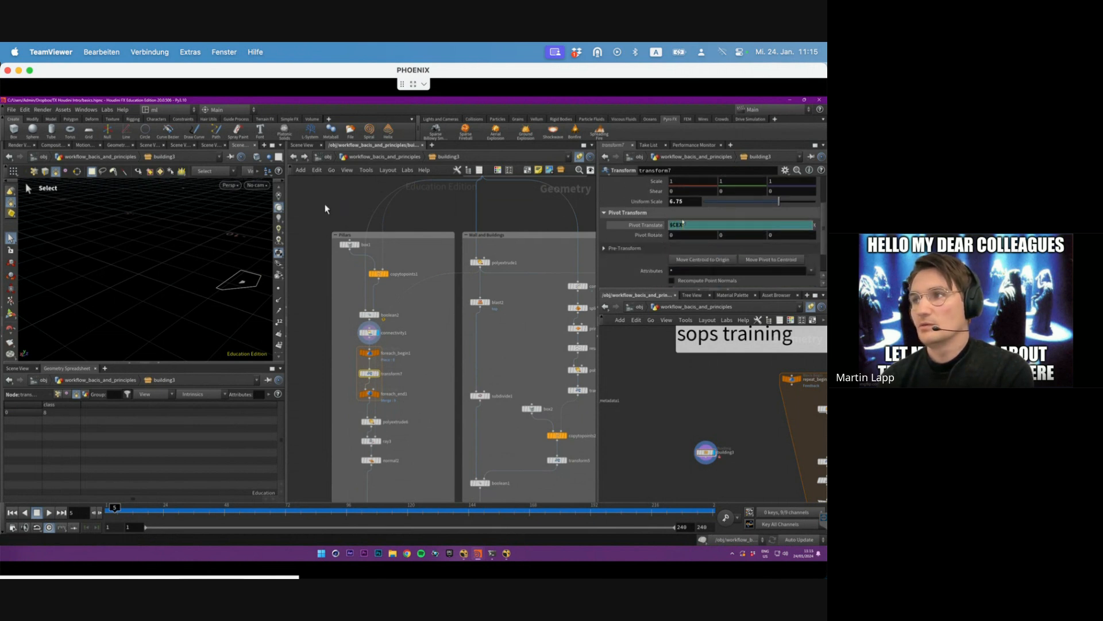
{"action": "left_click", "coordinate": [653, 264]}
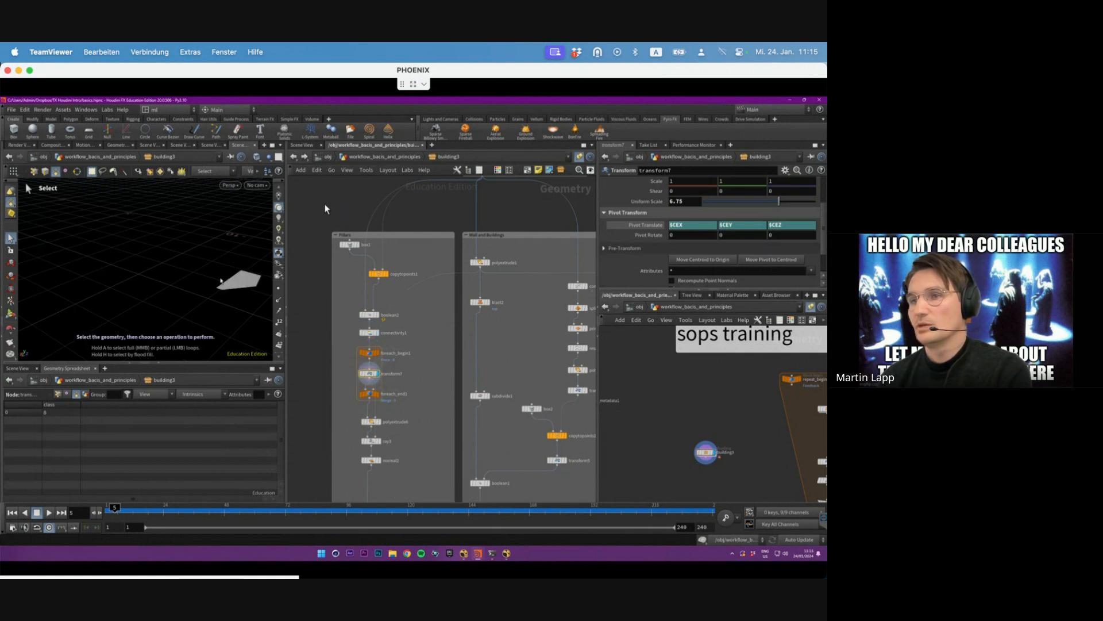
- Display transform7 to view the single scaled piece, and display foreach_end1 to view all merged pieces
{"action": "key", "text": "Return"}
{"action": "left_click_drag", "start_coordinate": [223, 289], "coordinate": [163, 291], "text": "alt"}
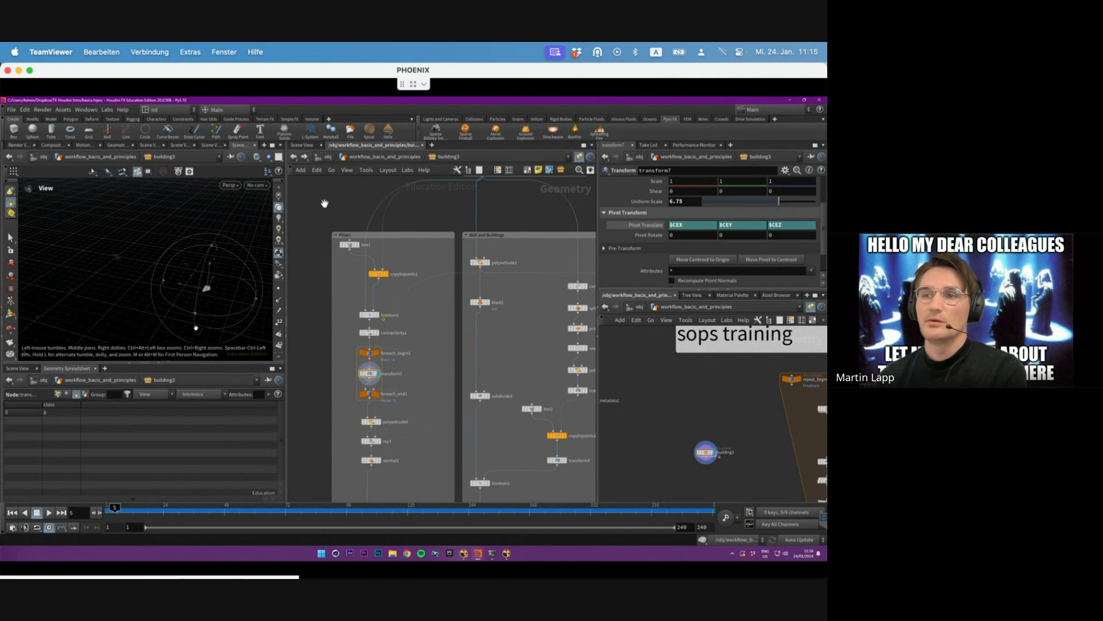
{"action": "left_click_drag", "start_coordinate": [196, 327], "coordinate": [218, 274]}
{"action": "left_click", "coordinate": [370, 394]}
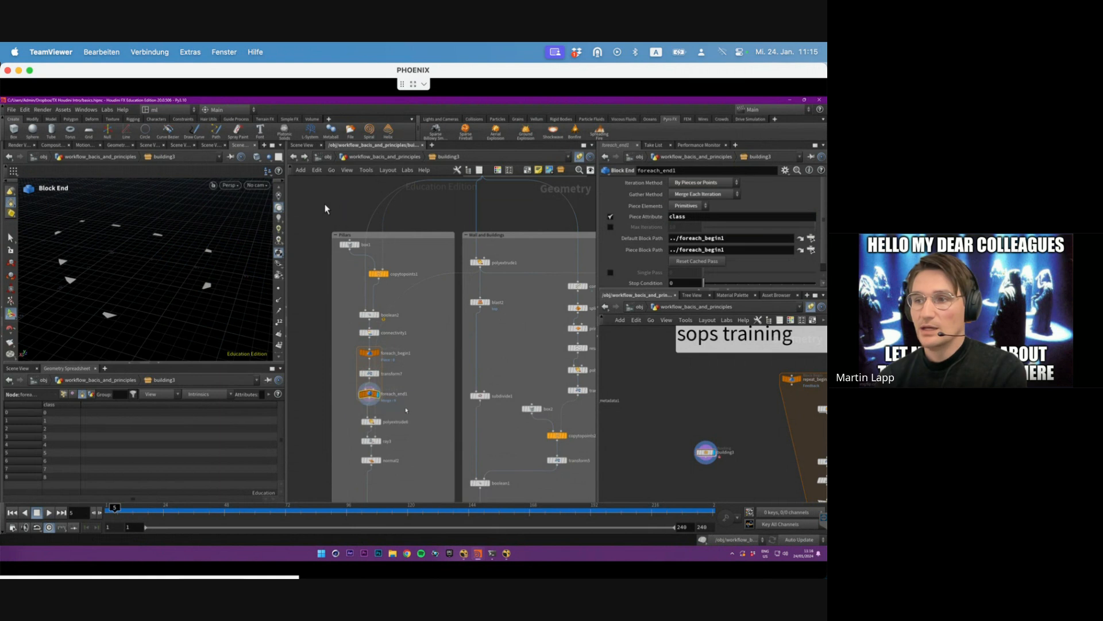
- Display polyextrude6 below foreach_end1 and inspect the extruded pillars and the node's Front Transform settings
{"action": "key", "text": "Down"}
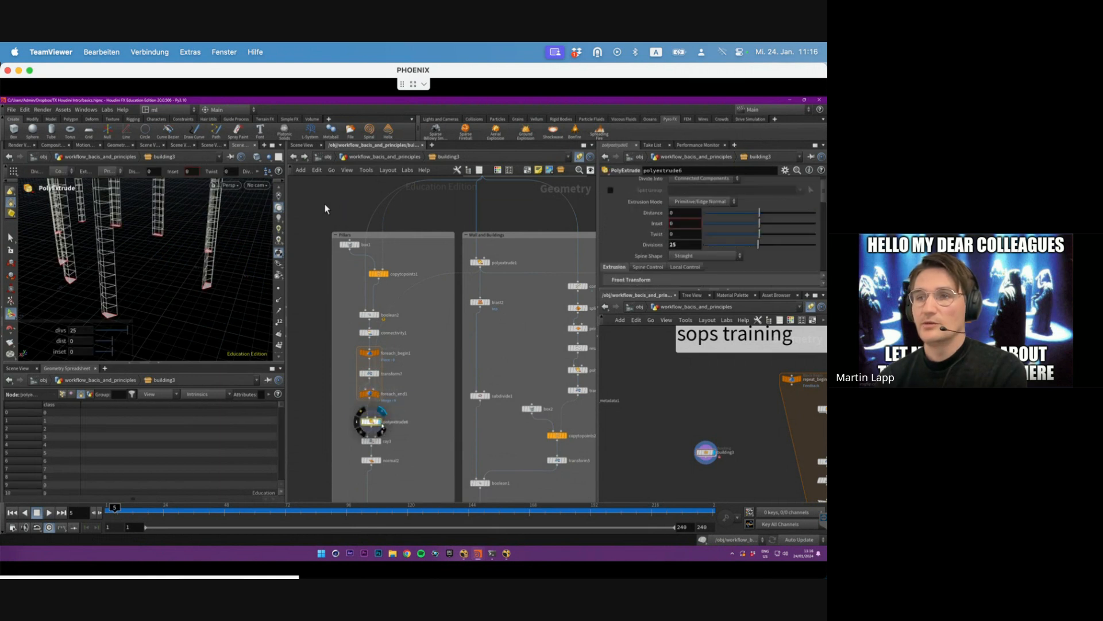
{"action": "scroll", "coordinate": [200, 241], "scroll_direction": "down", "scroll_amount": 6}
{"action": "left_click_drag", "start_coordinate": [200, 240], "coordinate": [192, 214], "text": "alt"}
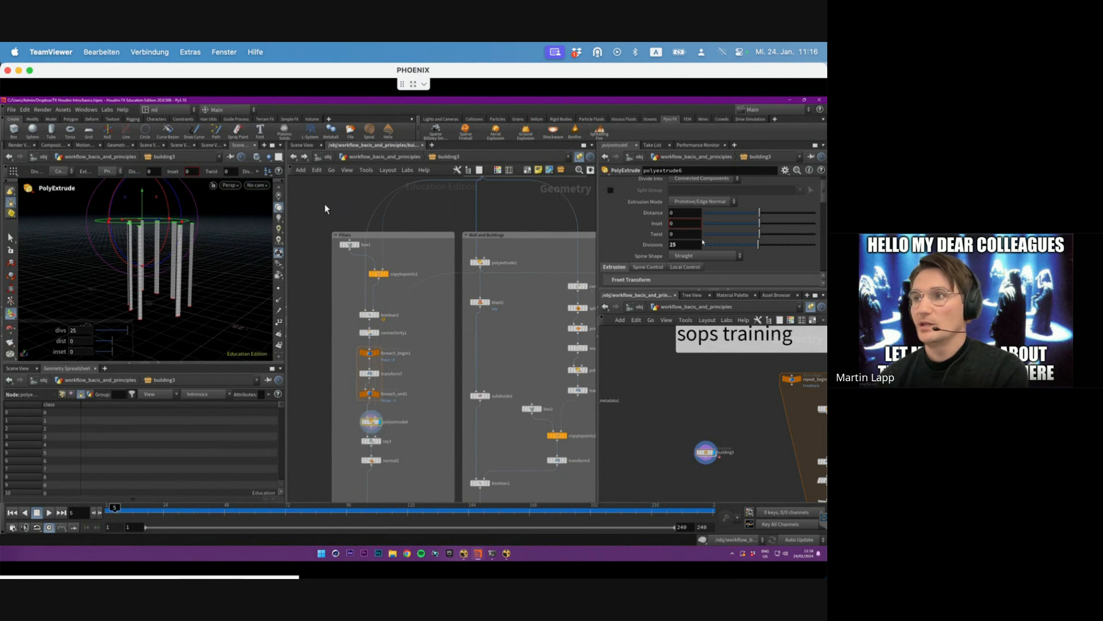
{"action": "scroll", "coordinate": [825, 203], "scroll_direction": "down", "scroll_amount": 5}
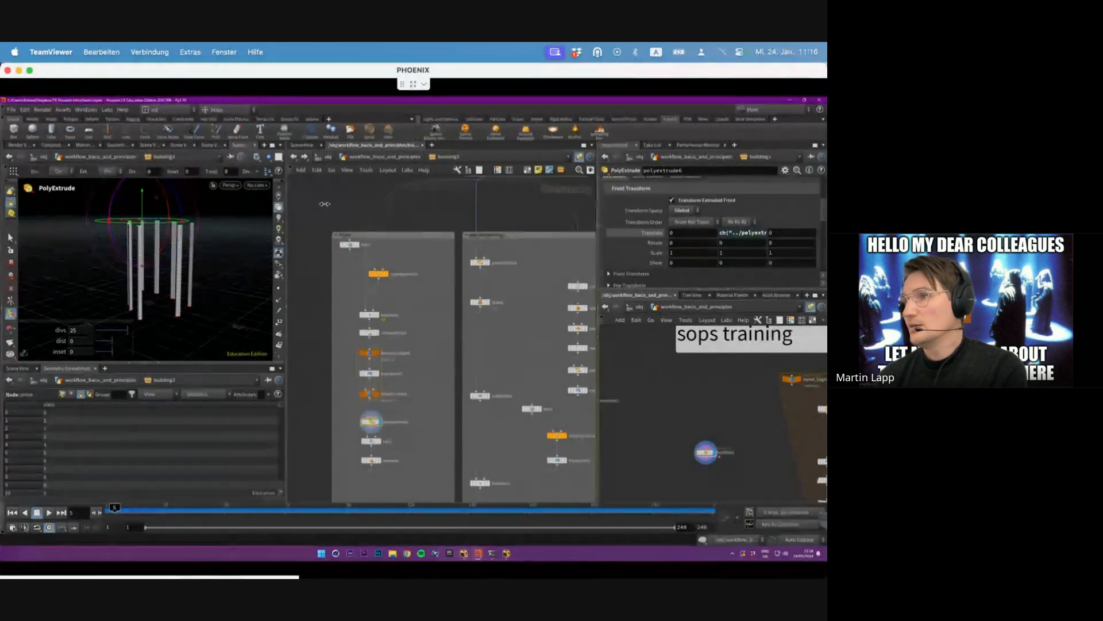
- Widen the parameter area and examine the full Translate Y expression of polyextrude6, highlighting its reference to polyextrude1
{"action": "left_click_drag", "start_coordinate": [597, 238], "coordinate": [504, 240]}
{"action": "left_click_drag", "start_coordinate": [686, 233], "coordinate": [745, 237]}
{"action": "left_click", "coordinate": [343, 409]}
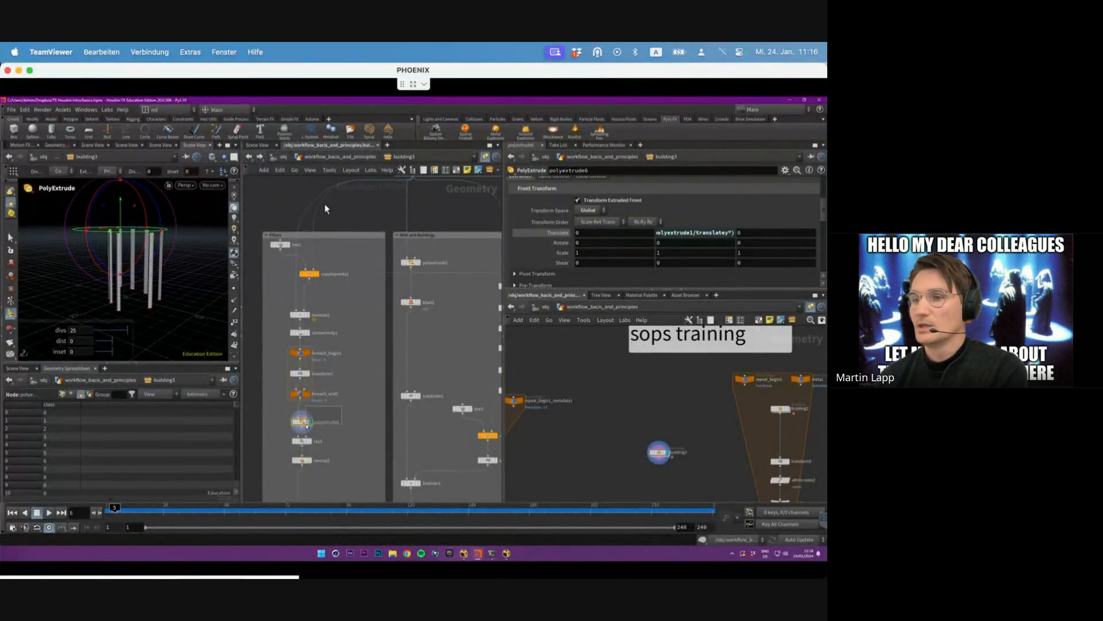
{"action": "left_click_drag", "start_coordinate": [677, 232], "coordinate": [691, 233]}
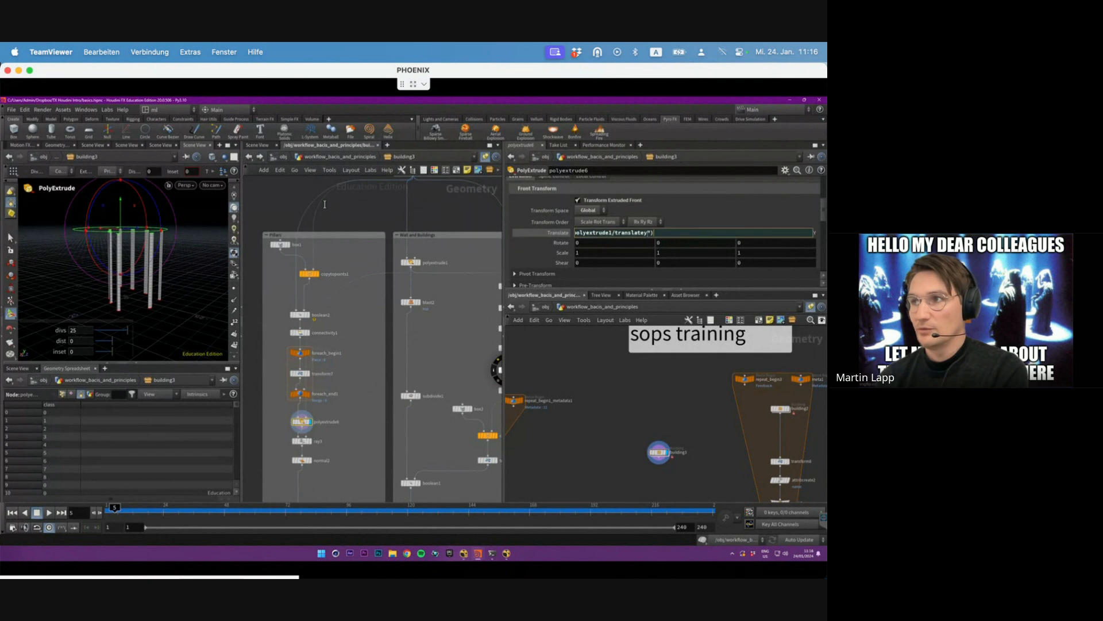
{"action": "left_click_drag", "start_coordinate": [613, 232], "coordinate": [324, 204]}
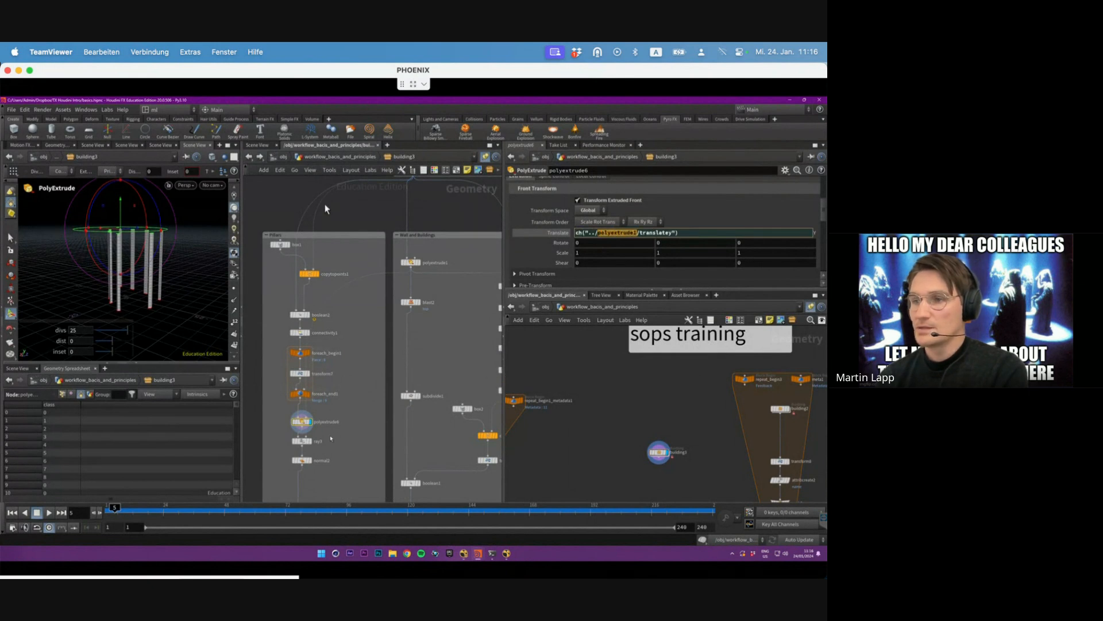
{"action": "scroll", "coordinate": [311, 422], "scroll_direction": "up", "scroll_amount": 5}
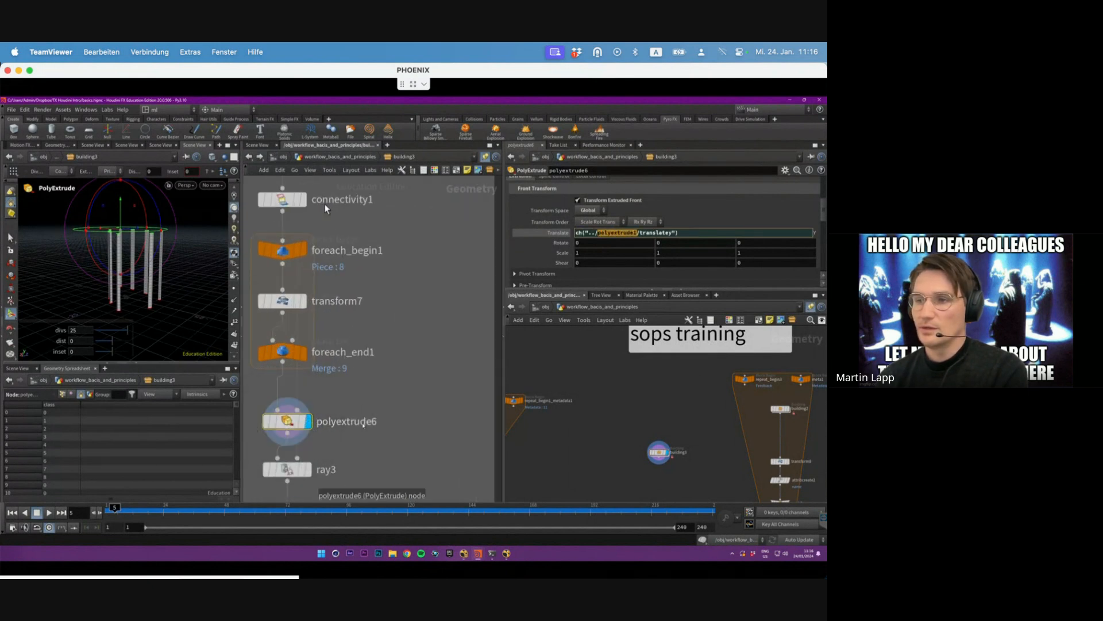
{"action": "left_click", "coordinate": [635, 233]}
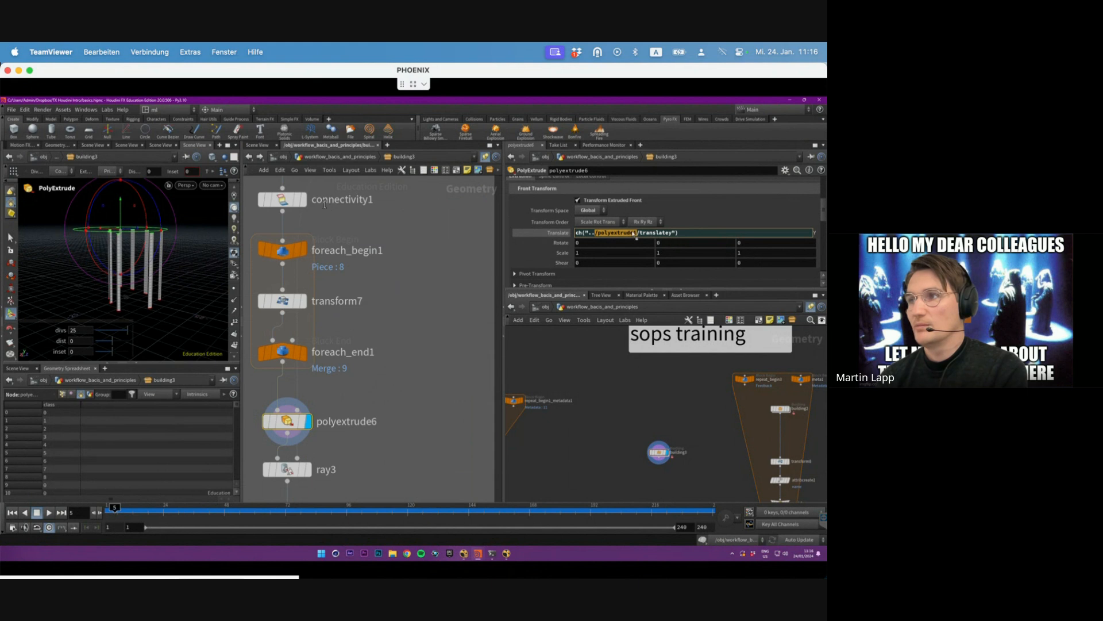
- Show dependency links for selected nodes in the network and frame the whole network
{"action": "left_click", "coordinate": [420, 297]}
{"action": "scroll", "coordinate": [407, 326], "scroll_direction": "down", "scroll_amount": 3}
{"action": "scroll", "coordinate": [391, 335], "scroll_direction": "up", "scroll_amount": 1}
{"action": "middle_click_drag", "start_coordinate": [376, 335], "coordinate": [369, 348]}
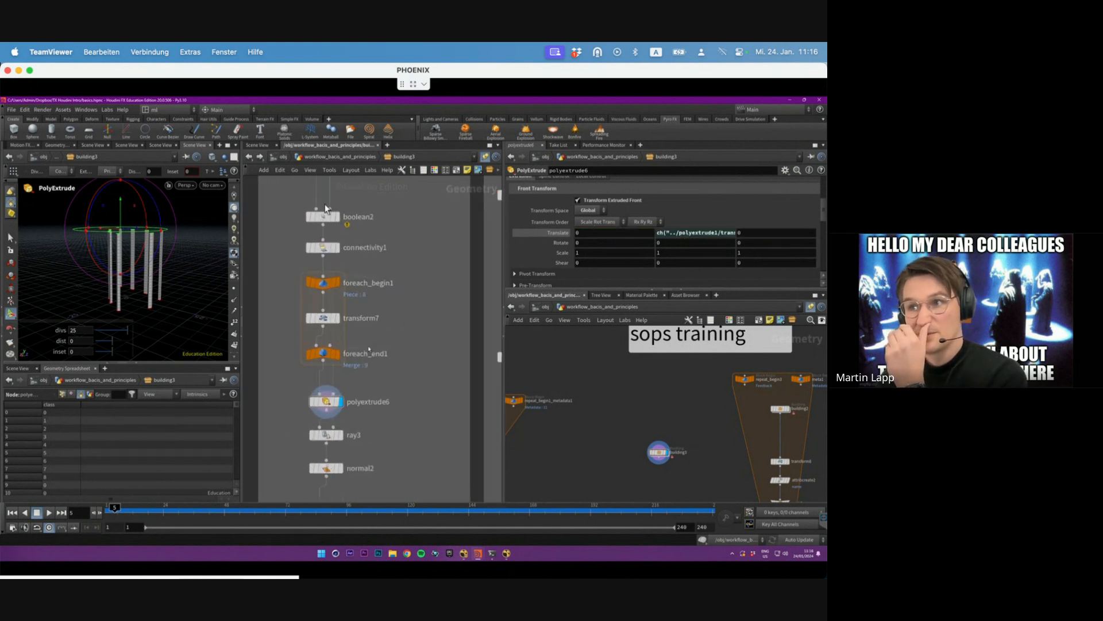
{"action": "left_click", "coordinate": [311, 170]}
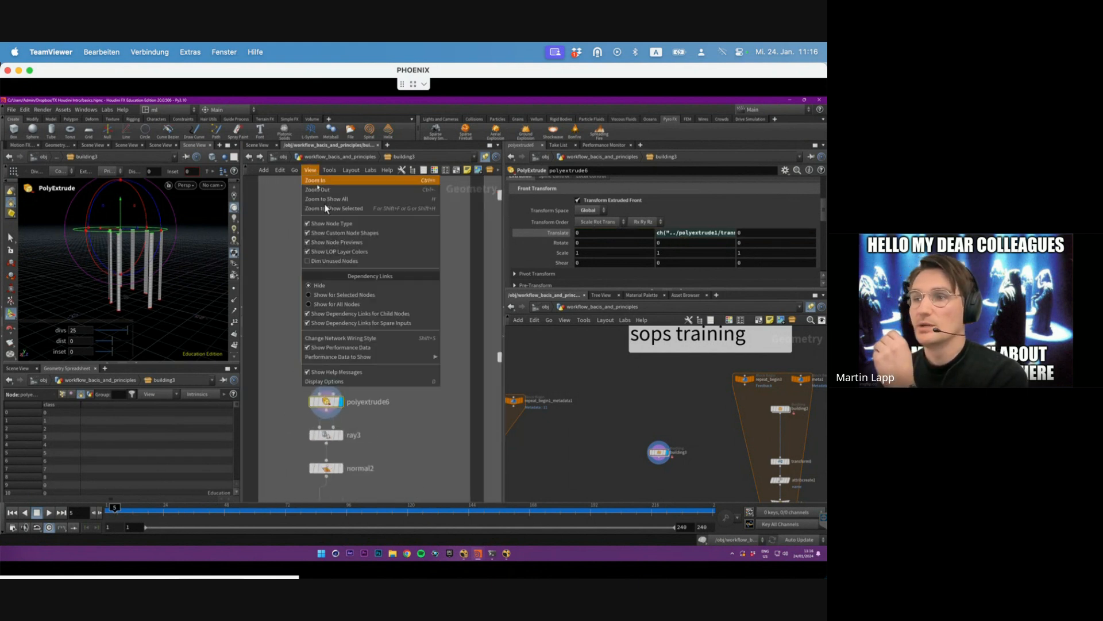
{"action": "left_click", "coordinate": [333, 296]}
{"action": "key", "text": "h"}
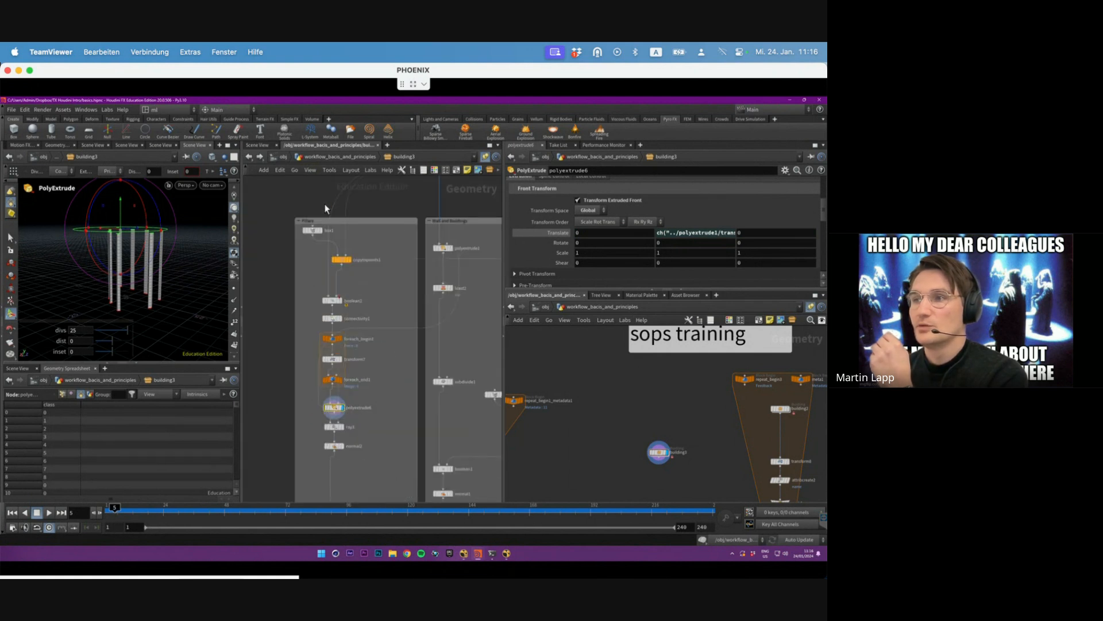
- Trace the Translate Y expression of polyextrude1 in the Wall and Buildings group to Building Height on building3, and re-enter the asset
{"action": "middle_click_drag", "start_coordinate": [402, 259], "coordinate": [379, 293]}
{"action": "left_click", "coordinate": [421, 282]}
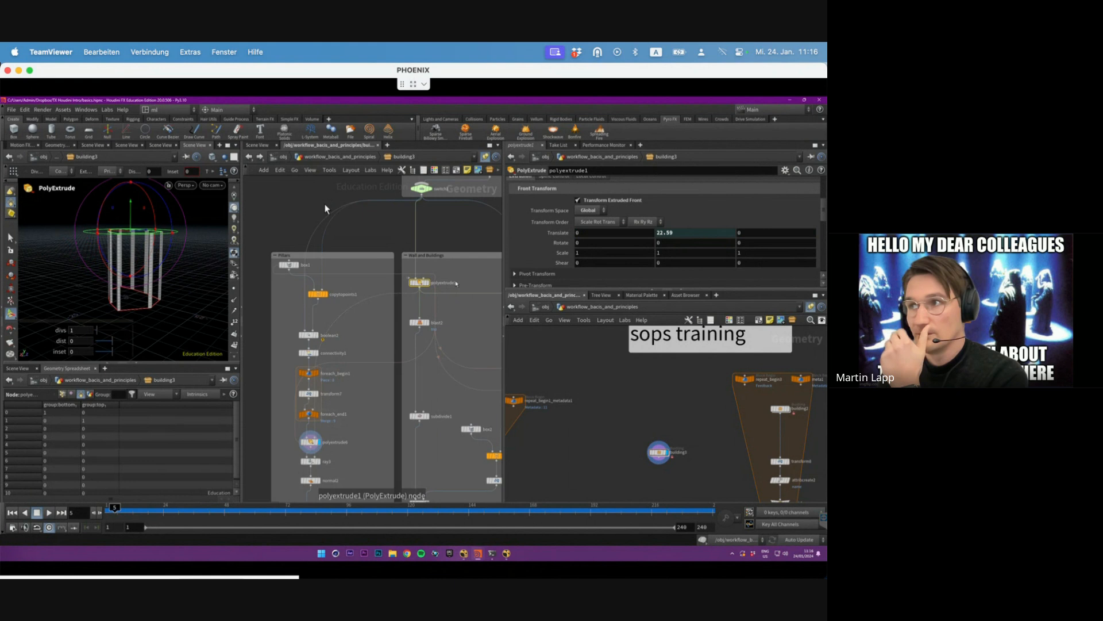
{"action": "scroll", "coordinate": [558, 241], "scroll_direction": "down", "scroll_amount": 1}
{"action": "left_click", "coordinate": [558, 221]}
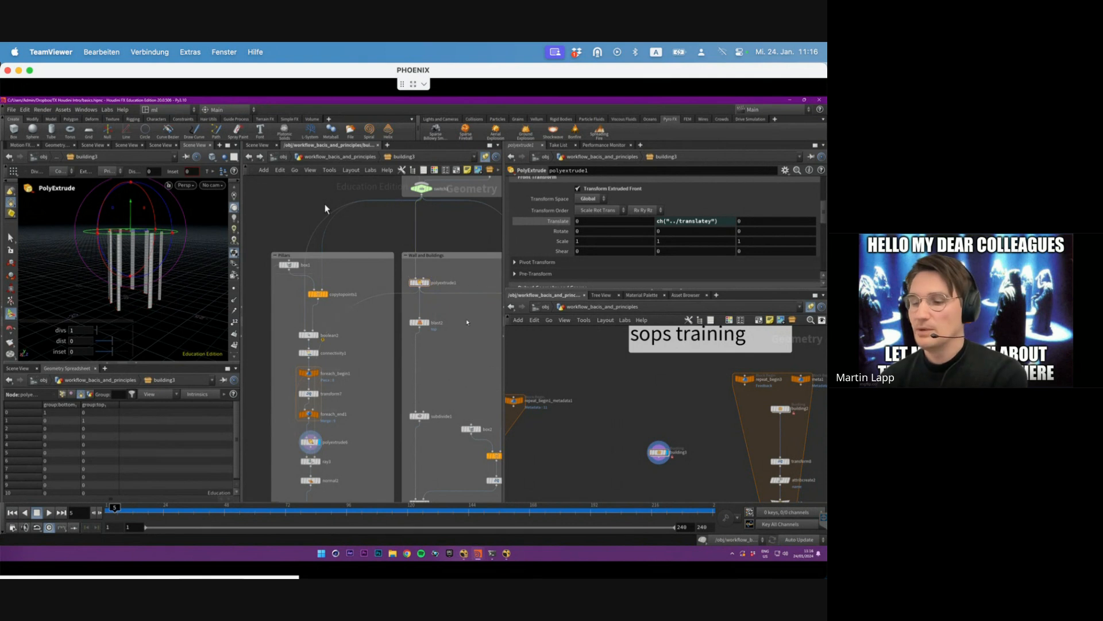
{"action": "key", "text": "u"}
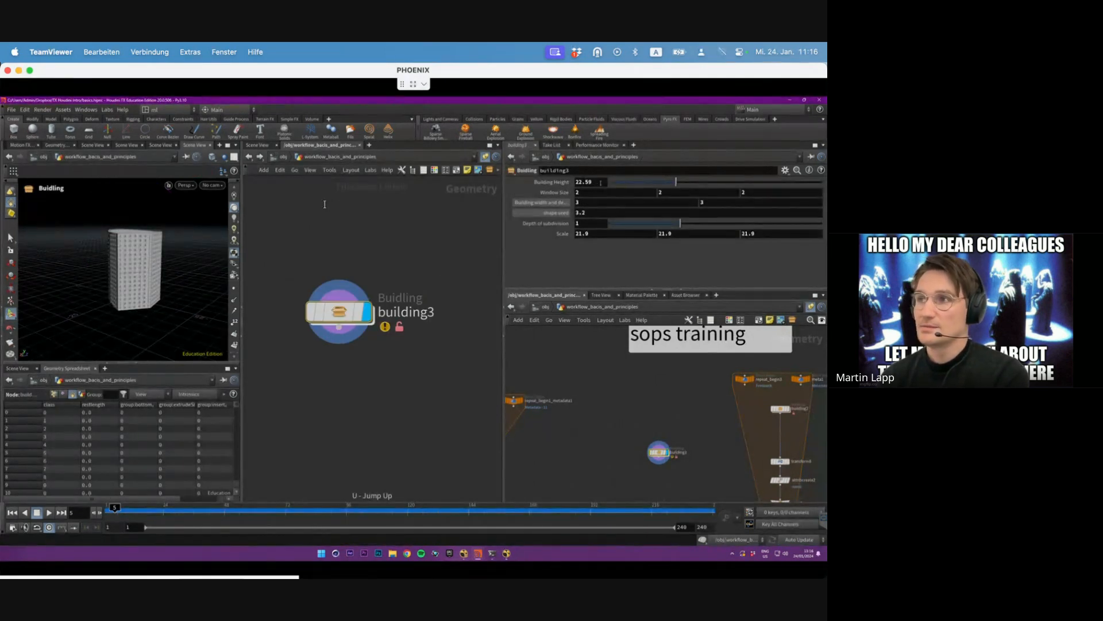
{"action": "double_click", "coordinate": [347, 312]}
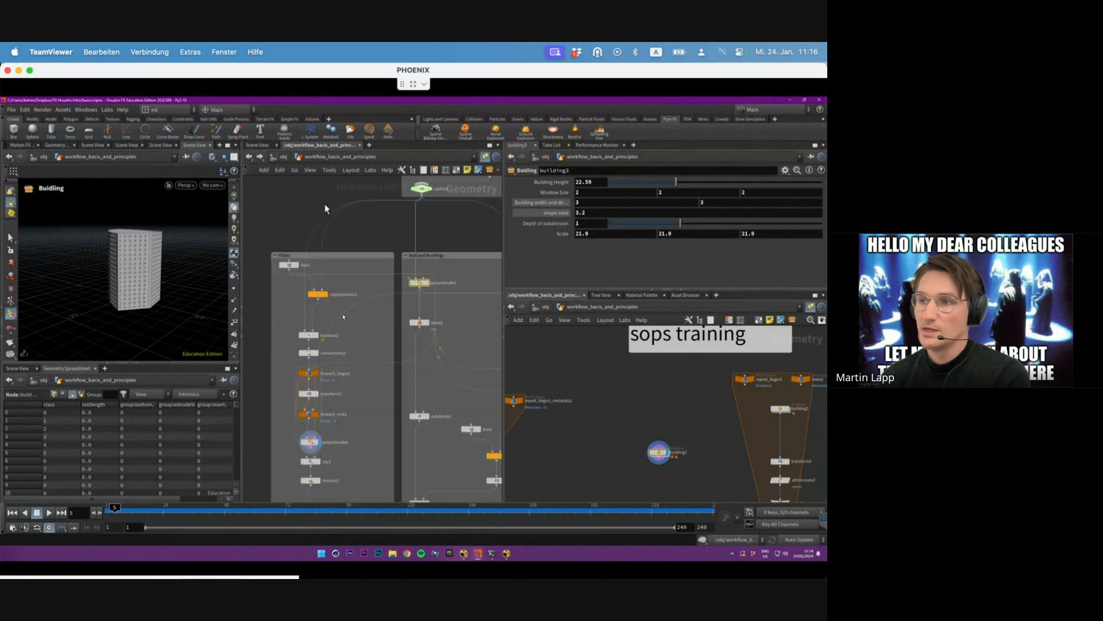
- Compare the Translate Y settings of polyextrude1 and polyextrude6, displaying the walls and the pillars in turn
{"action": "left_click_drag", "start_coordinate": [463, 310], "coordinate": [418, 273]}
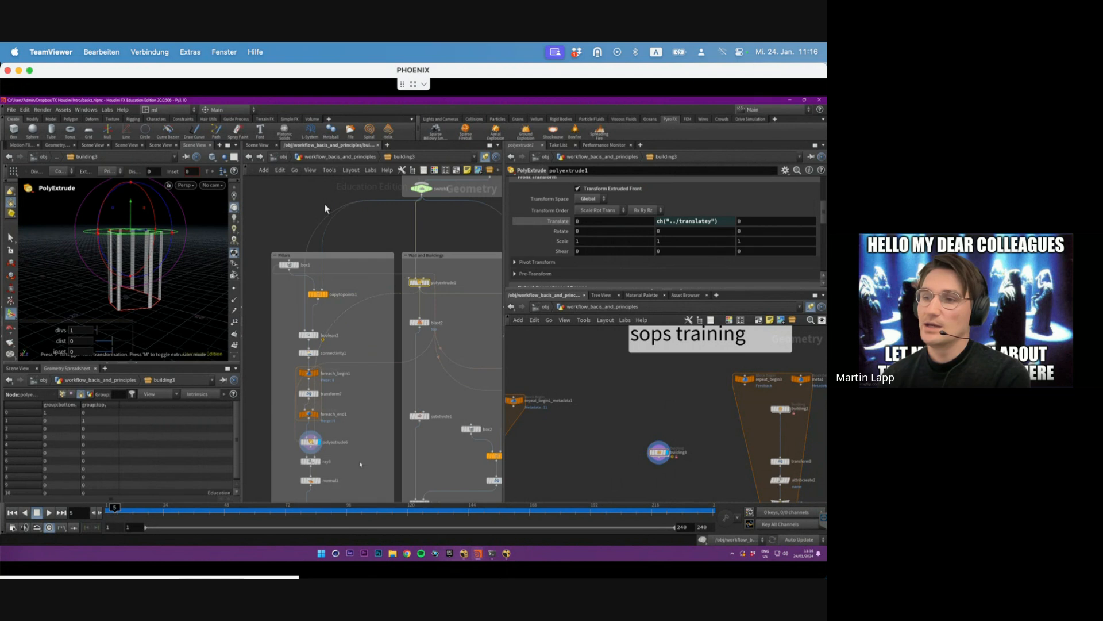
{"action": "left_click_drag", "start_coordinate": [361, 464], "coordinate": [304, 432]}
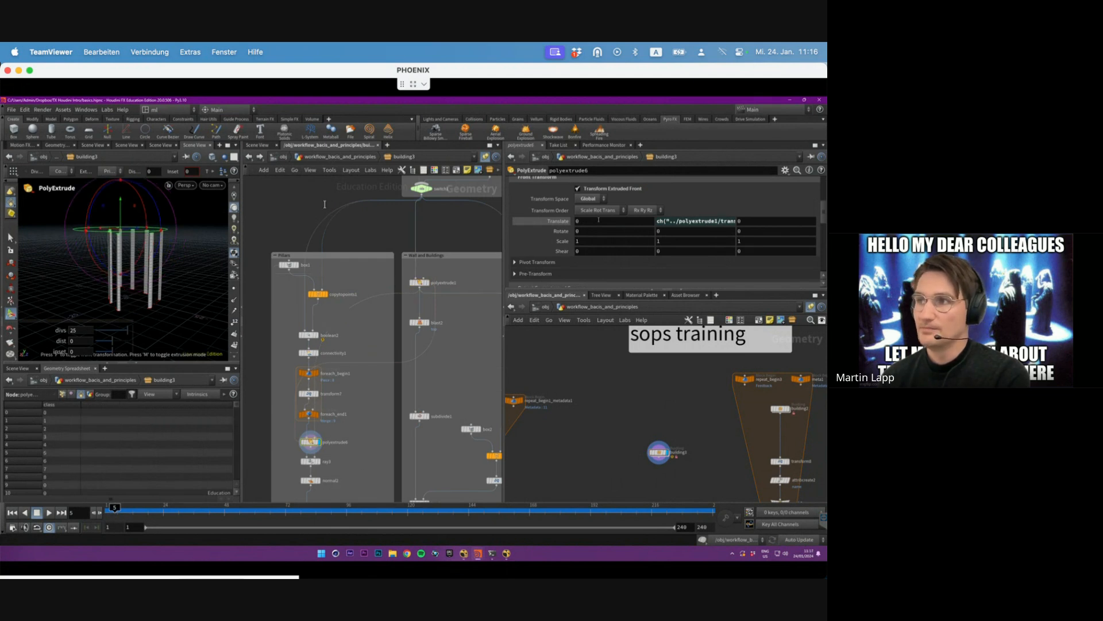
{"action": "left_click", "coordinate": [559, 221]}
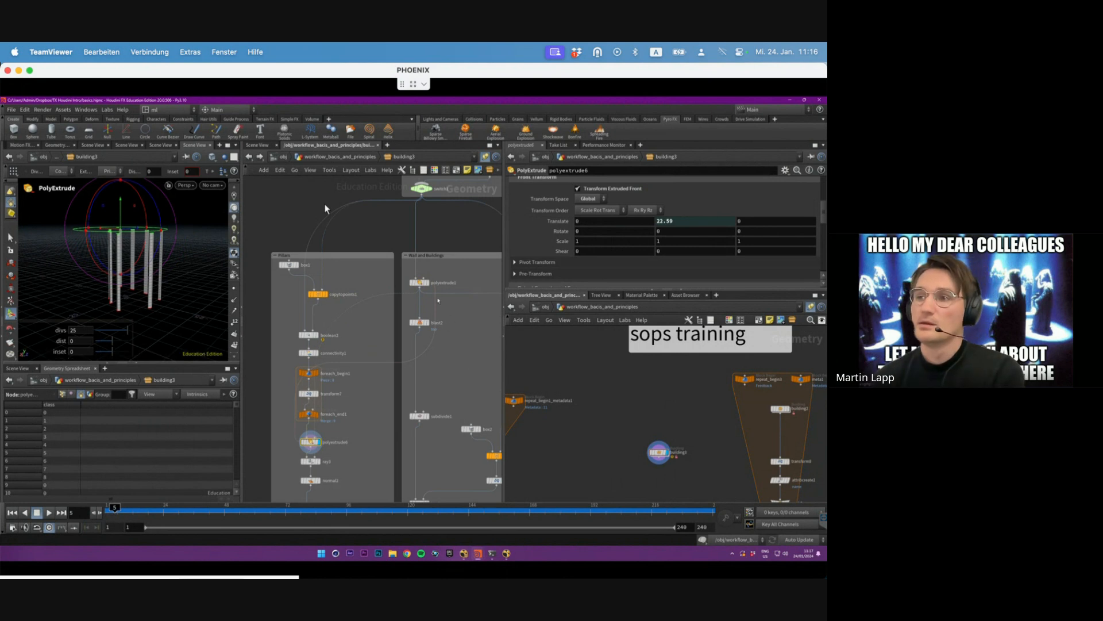
{"action": "left_click", "coordinate": [420, 282]}
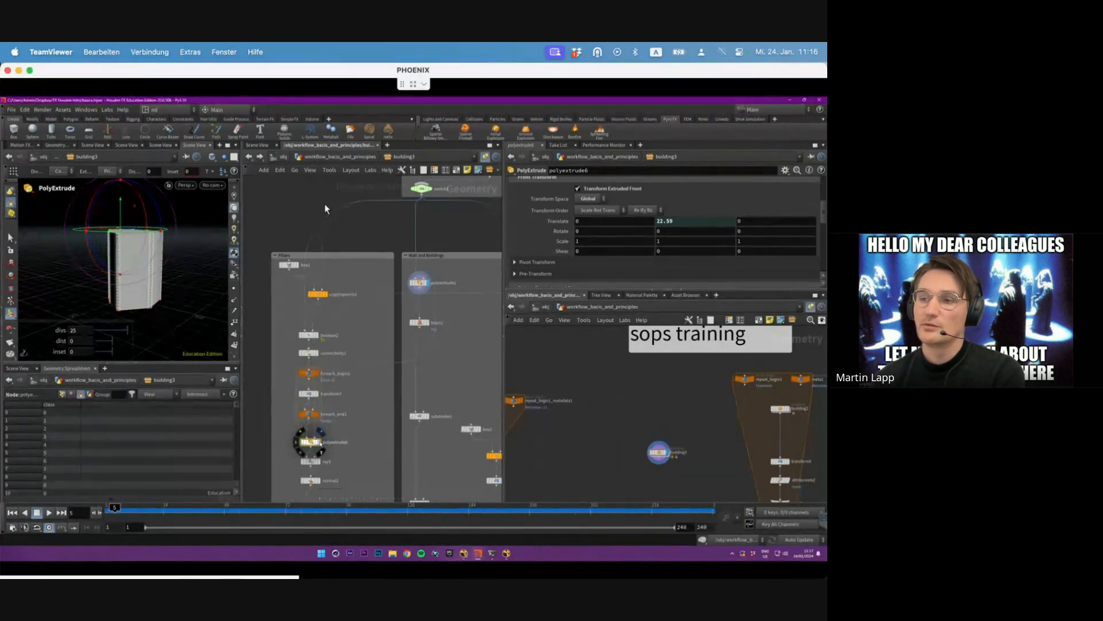
{"action": "left_click", "coordinate": [311, 442]}
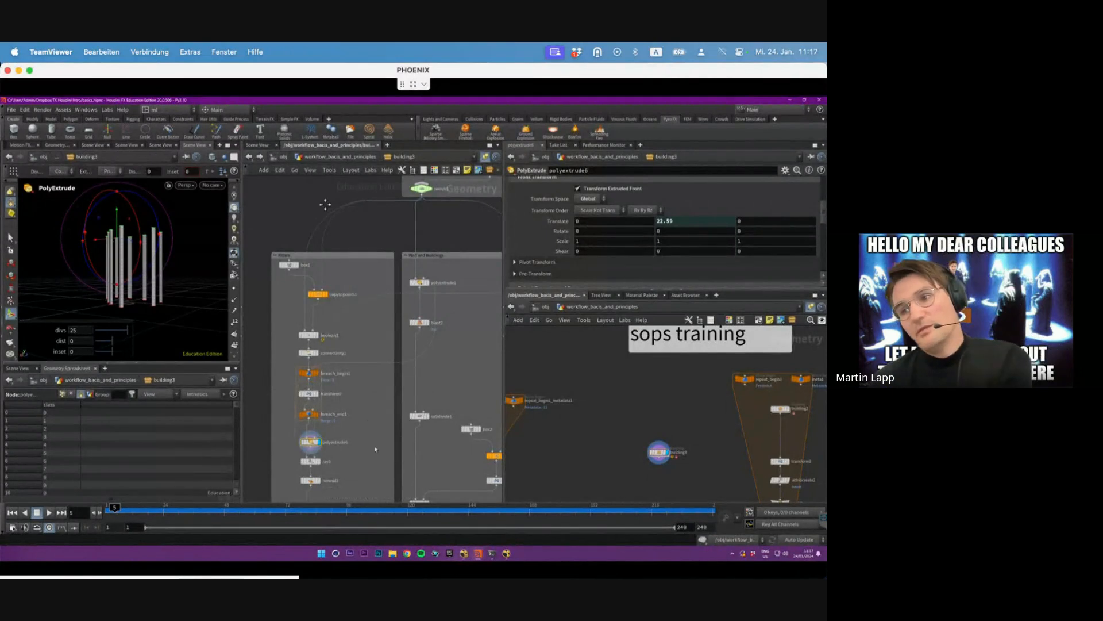
- Save the scene file with polyextrude6 displayed in the Pillars group
{"action": "middle_click_drag", "start_coordinate": [375, 450], "coordinate": [365, 413]}
{"action": "scroll", "coordinate": [323, 430], "scroll_direction": "up", "scroll_amount": 2}
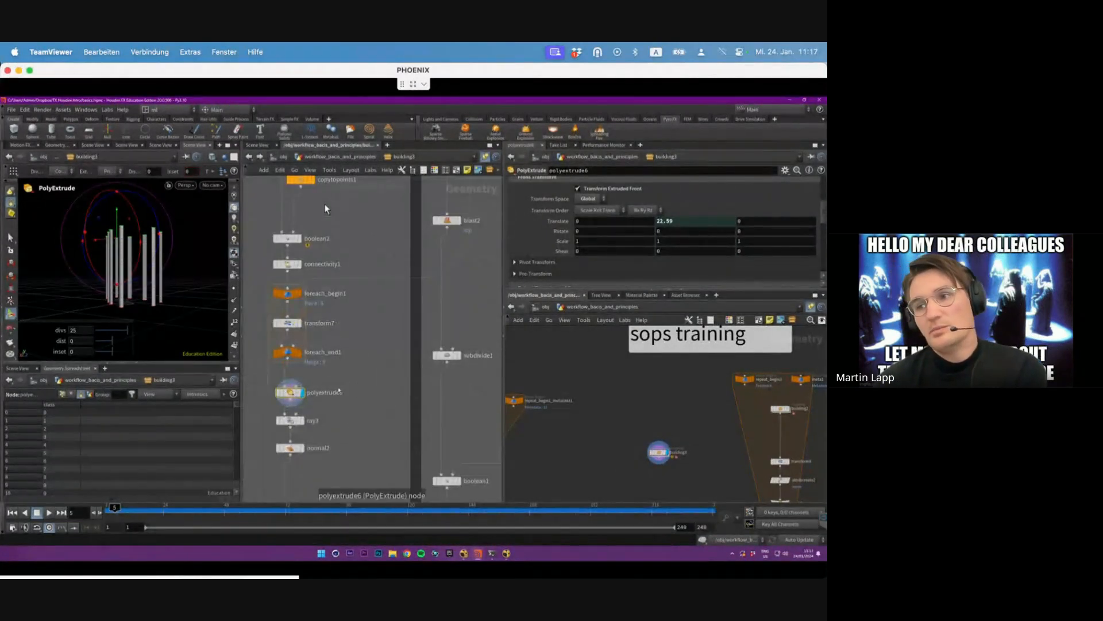
{"action": "key", "text": "ctrl+s"}
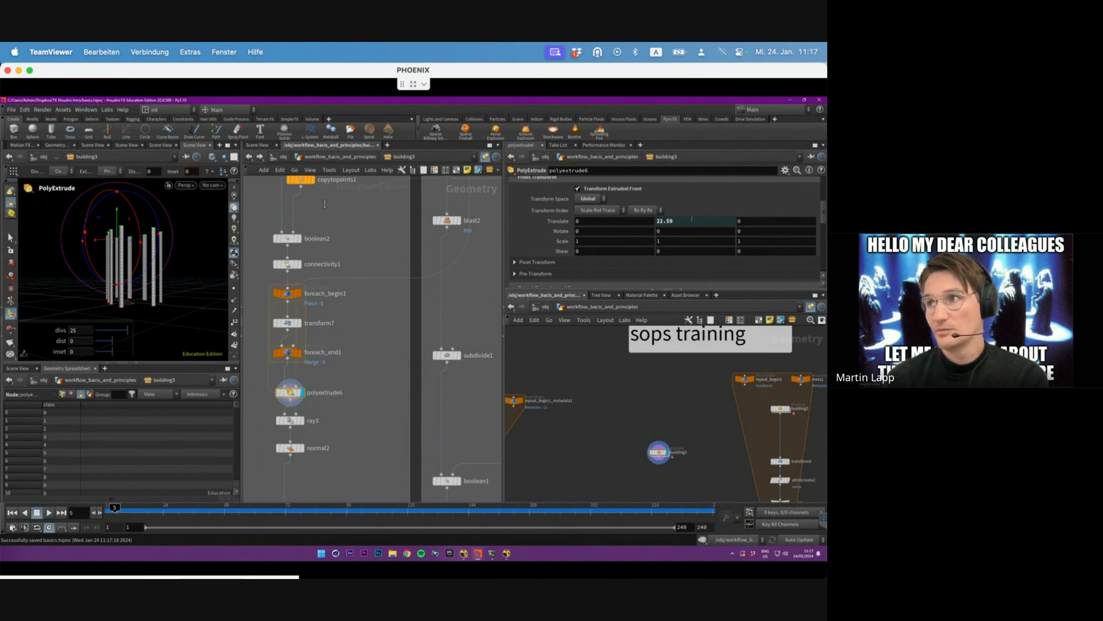
- Remove the channel expression from Translate Y on polyextrude6 and set the value to 5
{"action": "right_click", "coordinate": [691, 221]}
{"action": "left_click", "coordinate": [732, 335]}
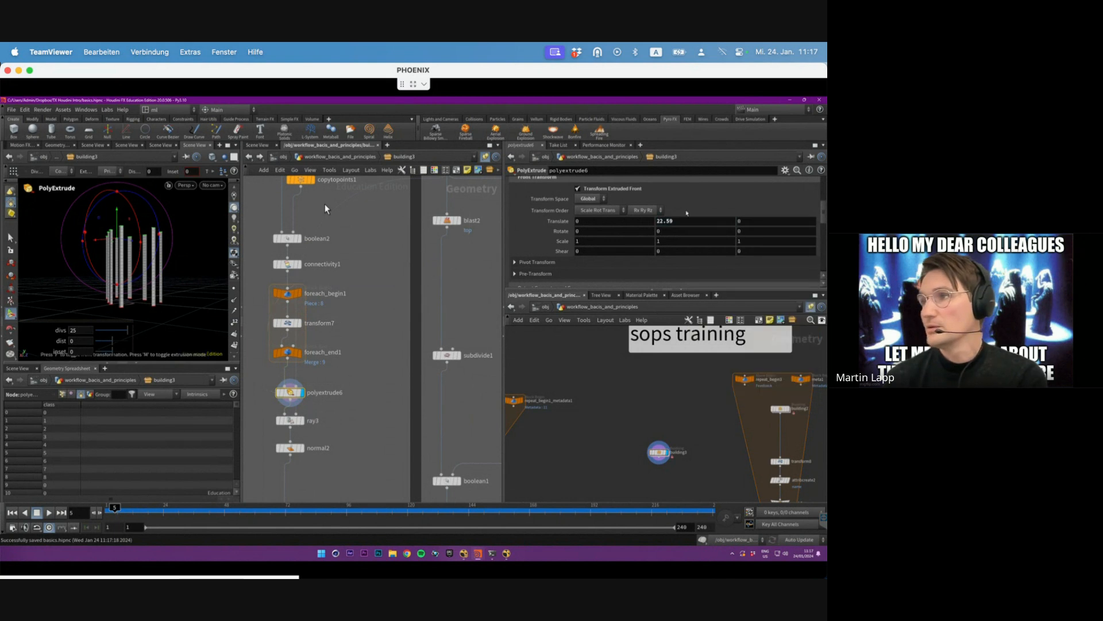
{"action": "left_click_drag", "start_coordinate": [685, 220], "coordinate": [638, 224]}
{"action": "type", "text": "5"}
{"action": "key", "text": "Return"}
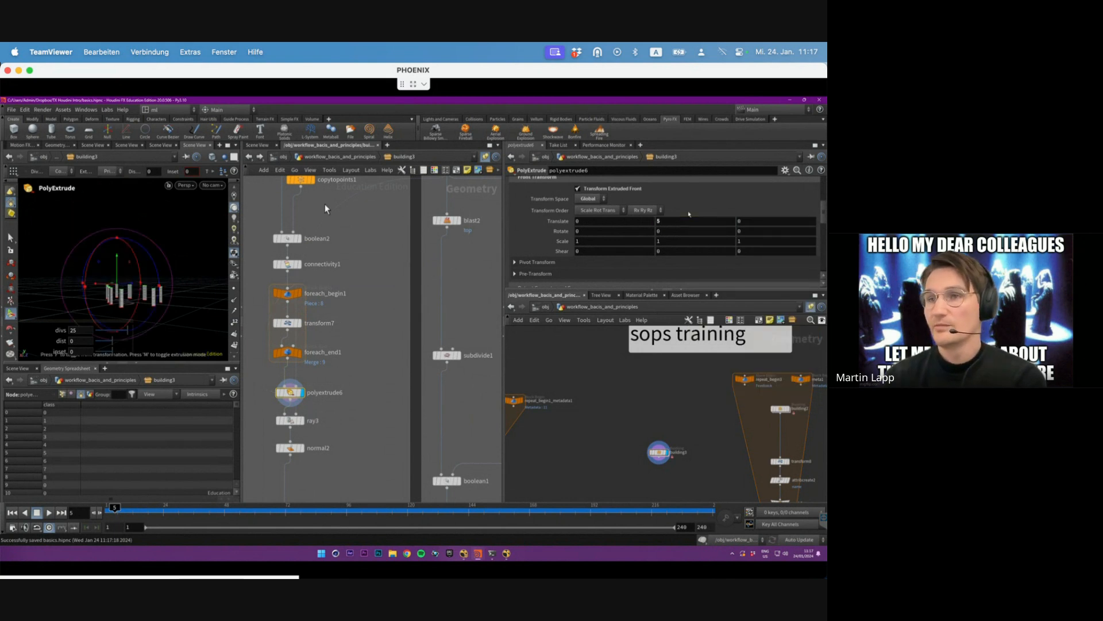
- Leave the asset and inspect the facade of building3 up close from several angles
{"action": "key", "text": "u"}
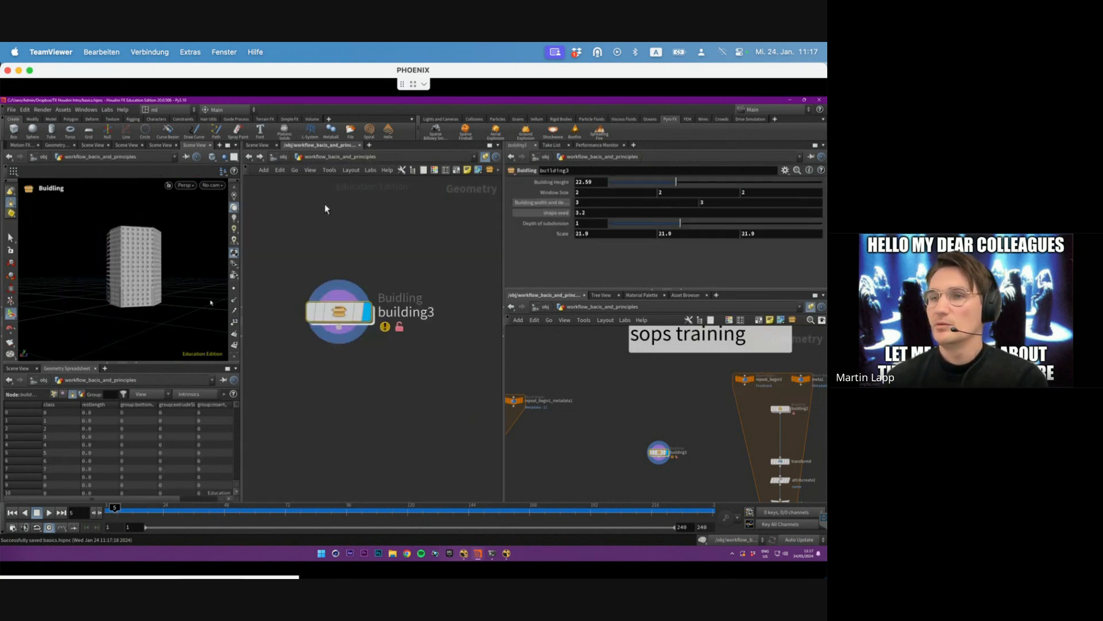
{"action": "right_click_drag", "start_coordinate": [211, 303], "coordinate": [195, 299], "text": "alt"}
{"action": "middle_click_drag", "start_coordinate": [196, 299], "coordinate": [158, 304], "text": "alt"}
{"action": "right_click_drag", "start_coordinate": [158, 304], "coordinate": [143, 303], "text": "alt"}
{"action": "left_click_drag", "start_coordinate": [144, 304], "coordinate": [129, 277], "text": "alt"}
{"action": "right_click_drag", "start_coordinate": [129, 277], "coordinate": [155, 266], "text": "alt"}
{"action": "left_click_drag", "start_coordinate": [155, 266], "coordinate": [109, 269], "text": "alt"}
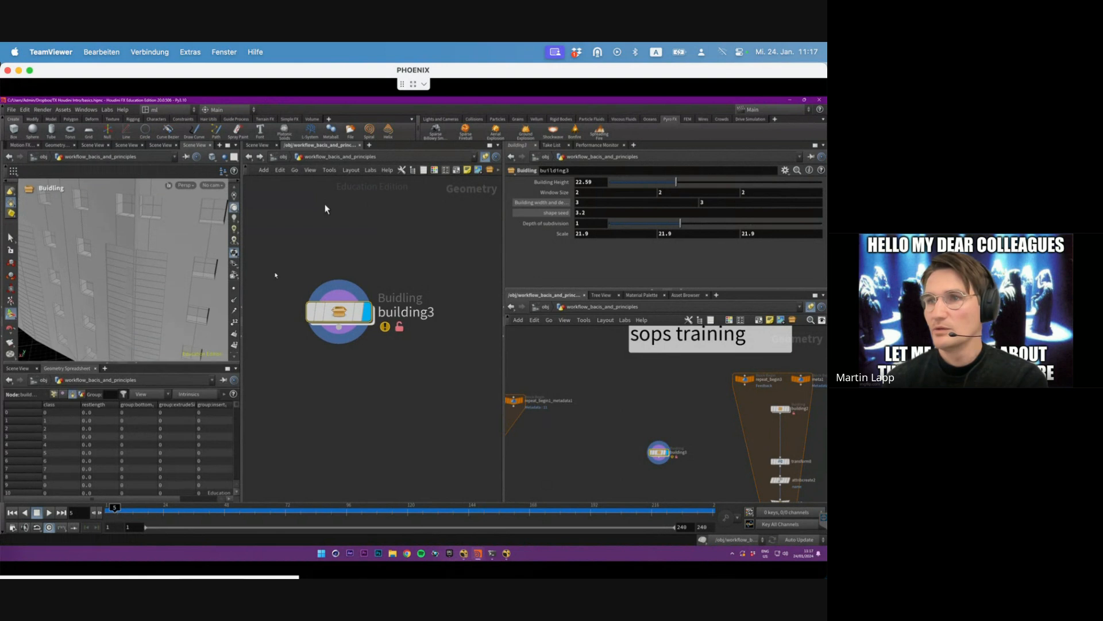
{"action": "left_click_drag", "start_coordinate": [221, 230], "coordinate": [186, 222], "text": "alt"}
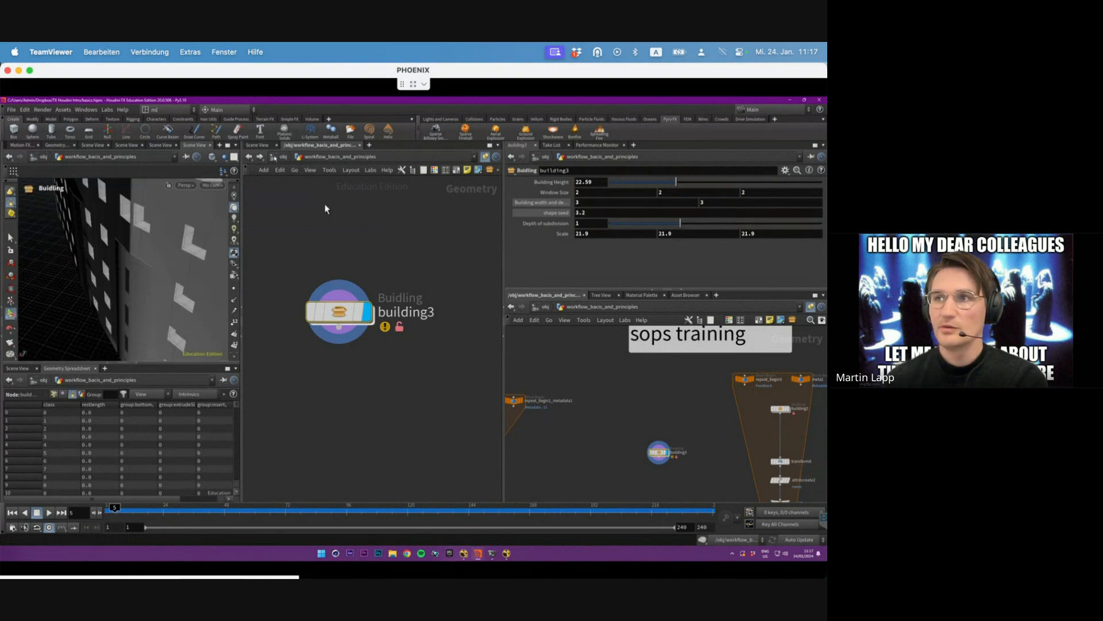
- Re-enter building3 and undo the changes to polyextrude6's Translate Y, restoring its channel expression
{"action": "key", "text": "i"}
{"action": "key", "text": "ctrl+z"}
{"action": "key", "text": "ctrl+z"}
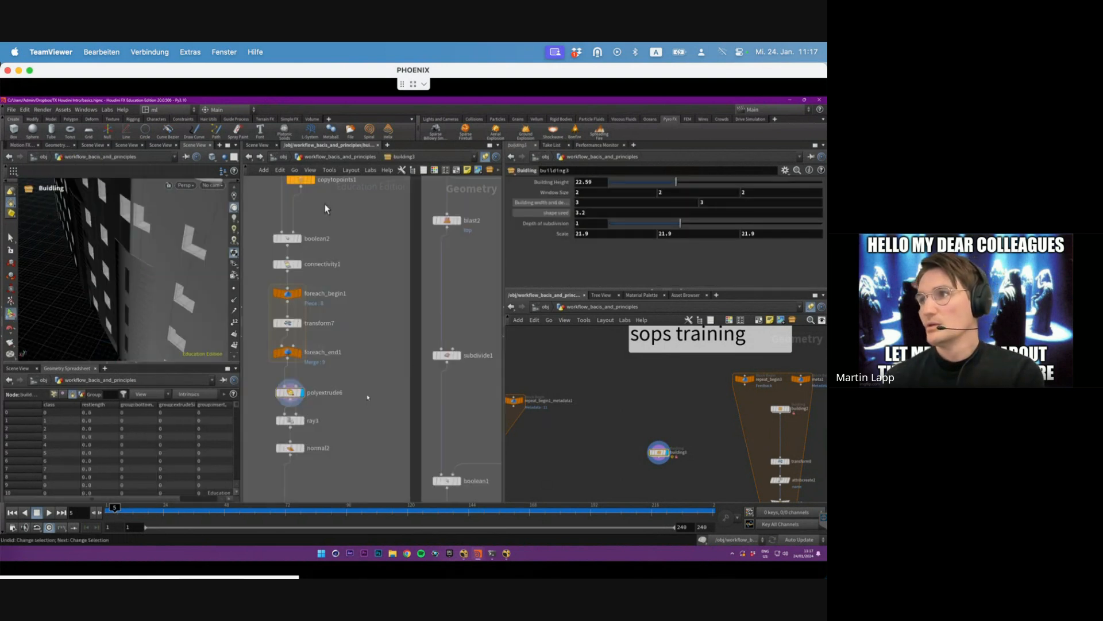
{"action": "key", "text": "ctrl+z"}
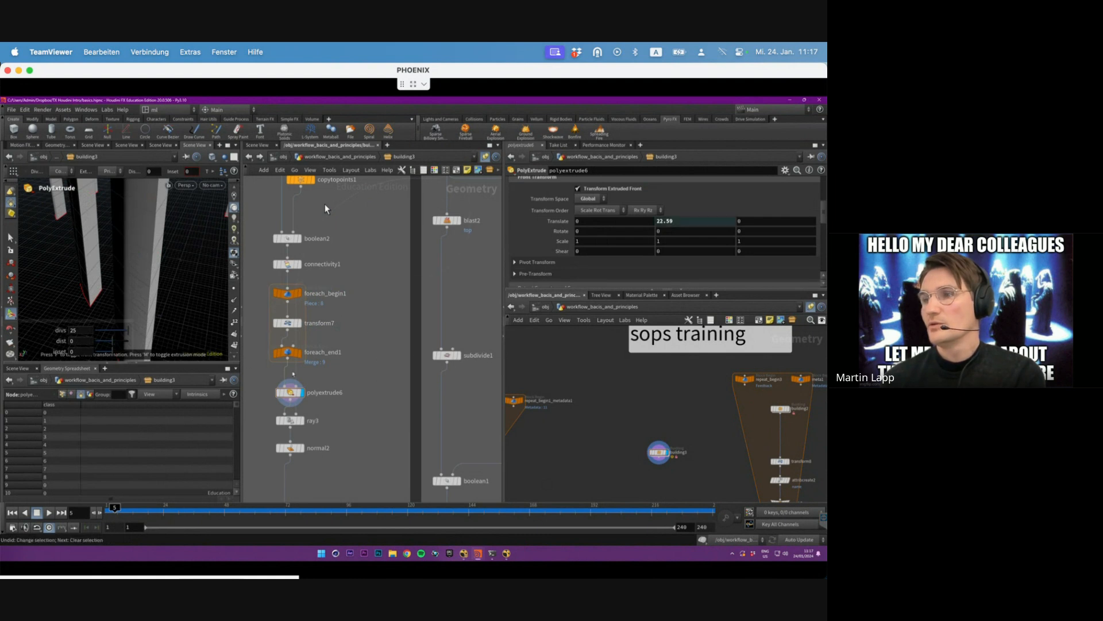
- Inspect the extruded pillars from polyextrude6 and examine the scale and pivot parameters of transform7 in the foreach loop
{"action": "left_click_drag", "start_coordinate": [283, 377], "coordinate": [351, 422]}
{"action": "middle_click_drag", "start_coordinate": [350, 423], "coordinate": [352, 388]}
{"action": "left_click_drag", "start_coordinate": [353, 382], "coordinate": [248, 341]}
{"action": "left_click_drag", "start_coordinate": [74, 278], "coordinate": [147, 282], "text": "alt"}
{"action": "scroll", "coordinate": [148, 283], "scroll_direction": "down", "scroll_amount": 8}
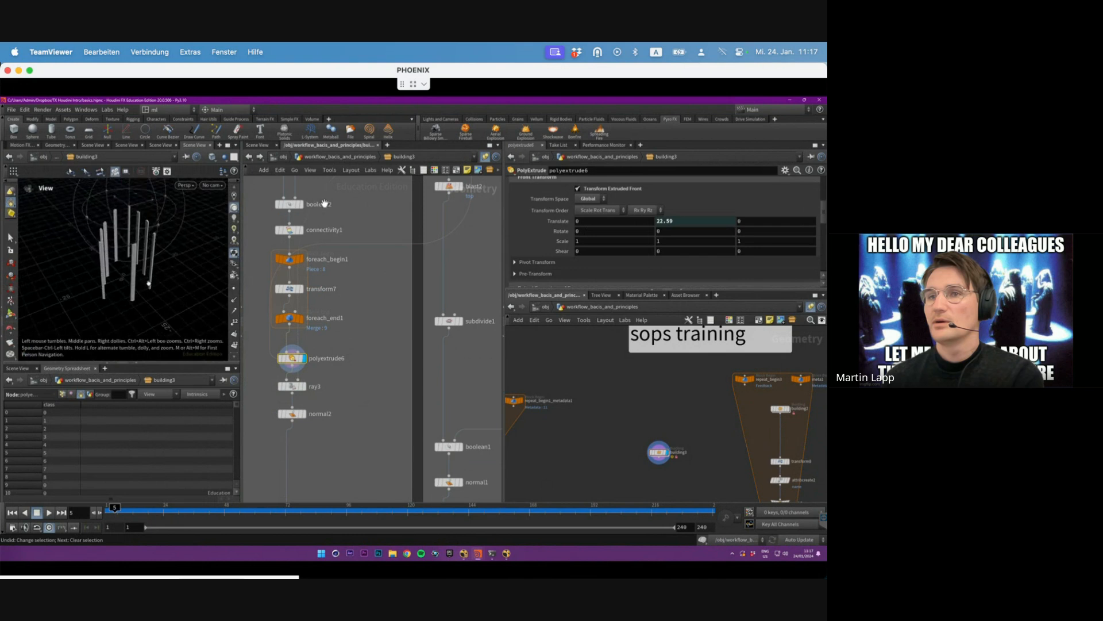
{"action": "scroll", "coordinate": [148, 284], "scroll_direction": "up", "scroll_amount": 3}
{"action": "left_click_drag", "start_coordinate": [366, 281], "coordinate": [279, 298]}
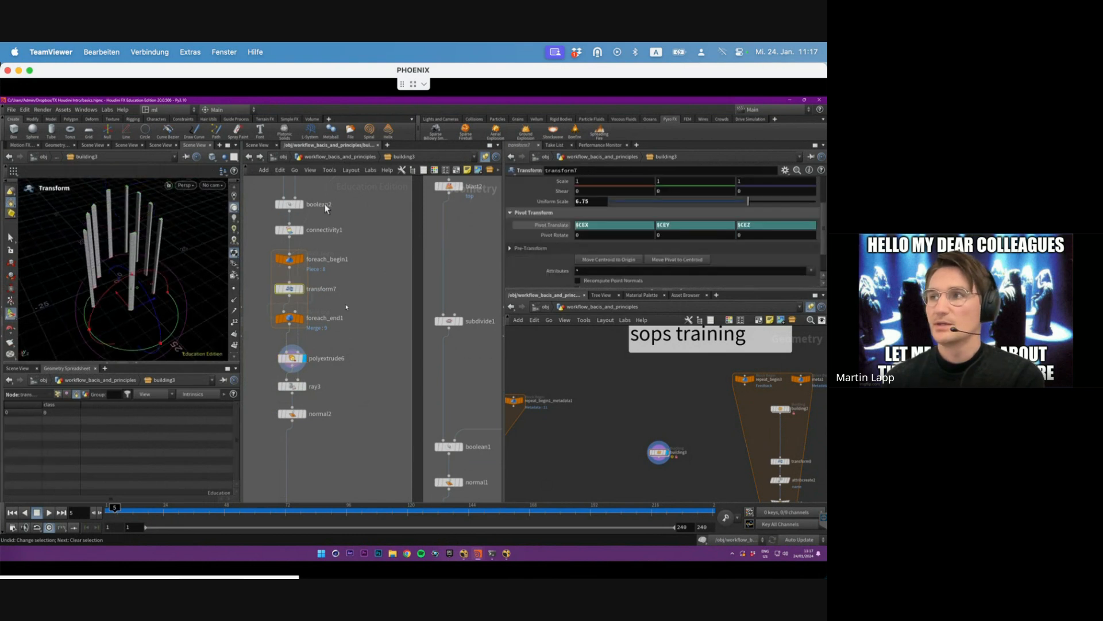
{"action": "left_click_drag", "start_coordinate": [826, 232], "coordinate": [826, 201]}
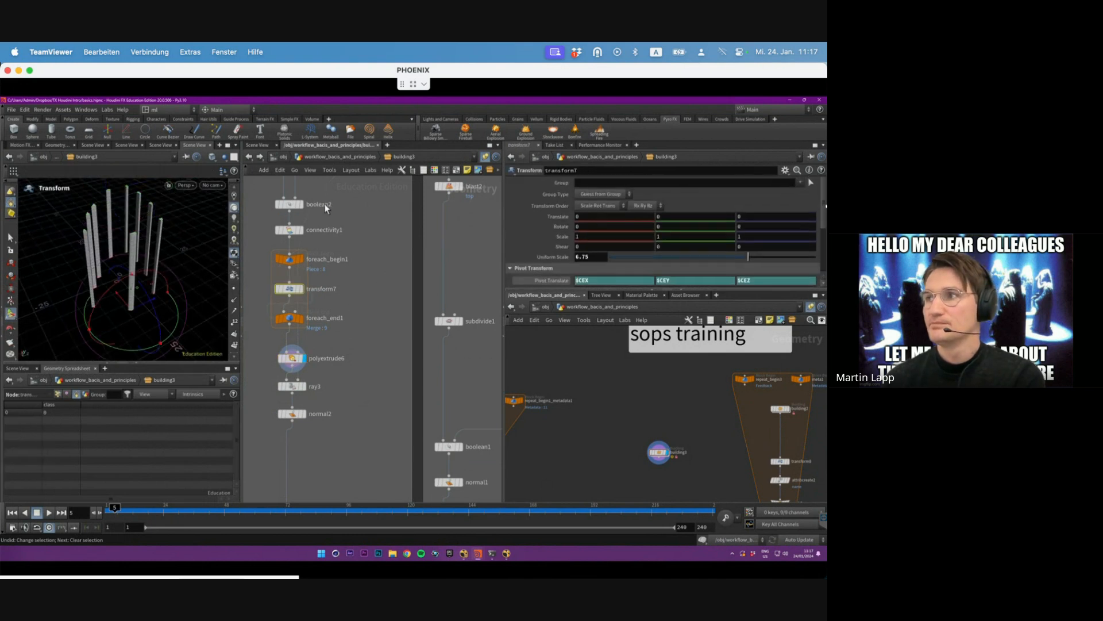
- Display ray3 below polyextrude6 and move the node out beside the pillar chain
{"action": "left_click_drag", "start_coordinate": [377, 389], "coordinate": [263, 398]}
{"action": "mouse_move", "coordinate": [333, 371]}
{"action": "left_mouse_down"}
{"action": "mouse_move", "coordinate": [298, 352]}
{"action": "mouse_move", "coordinate": [274, 393]}
{"action": "mouse_move", "coordinate": [330, 391]}
{"action": "left_mouse_up"}
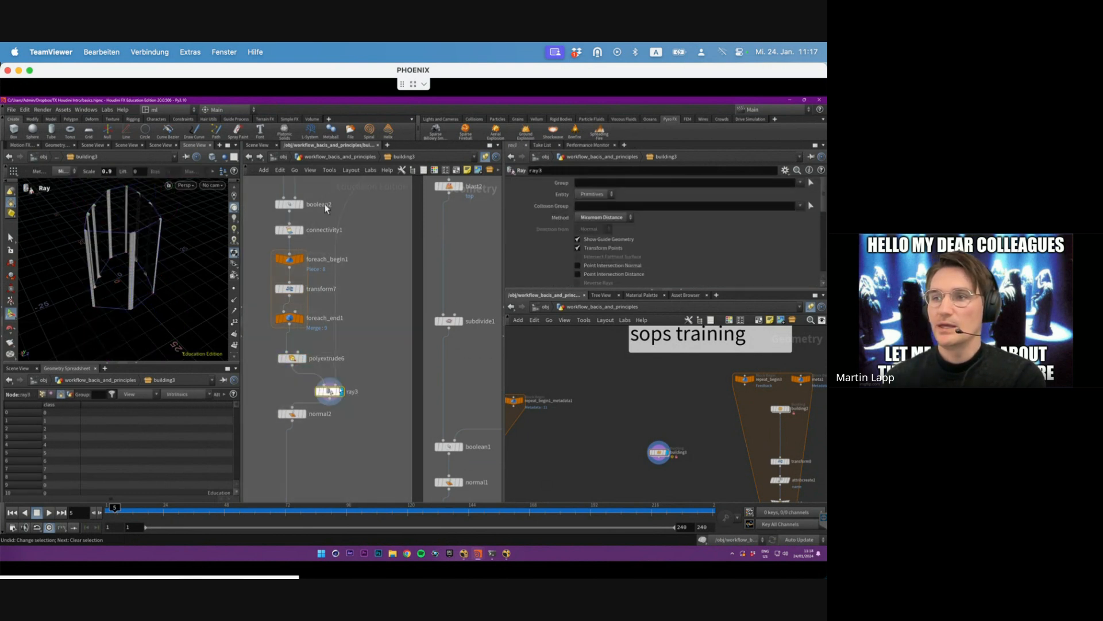
{"action": "scroll", "coordinate": [326, 208], "scroll_direction": "down", "scroll_amount": 4}
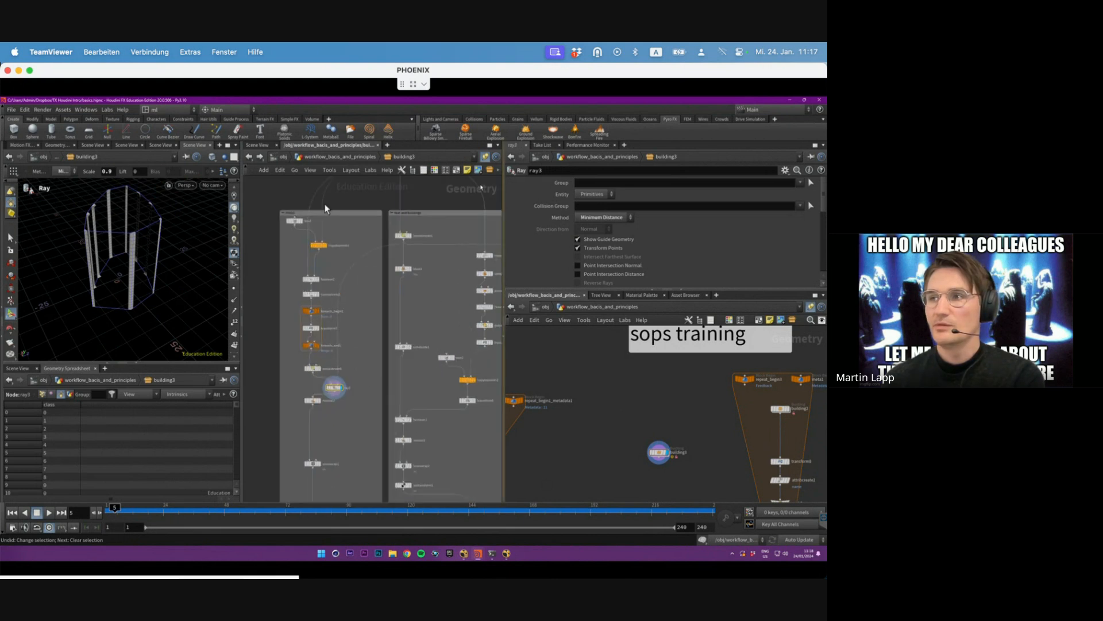
- Compare the extruded body from polyextrude1 with the flat base shape from the switch node above the groups
{"action": "left_click", "coordinate": [409, 235]}
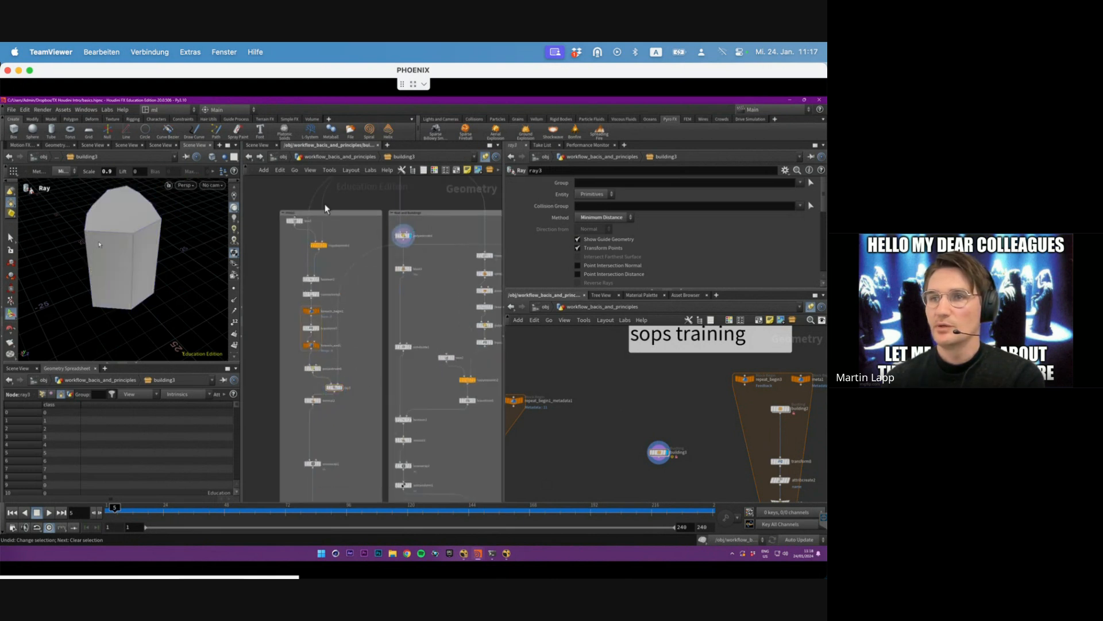
{"action": "scroll", "coordinate": [325, 208], "scroll_direction": "up", "scroll_amount": 3}
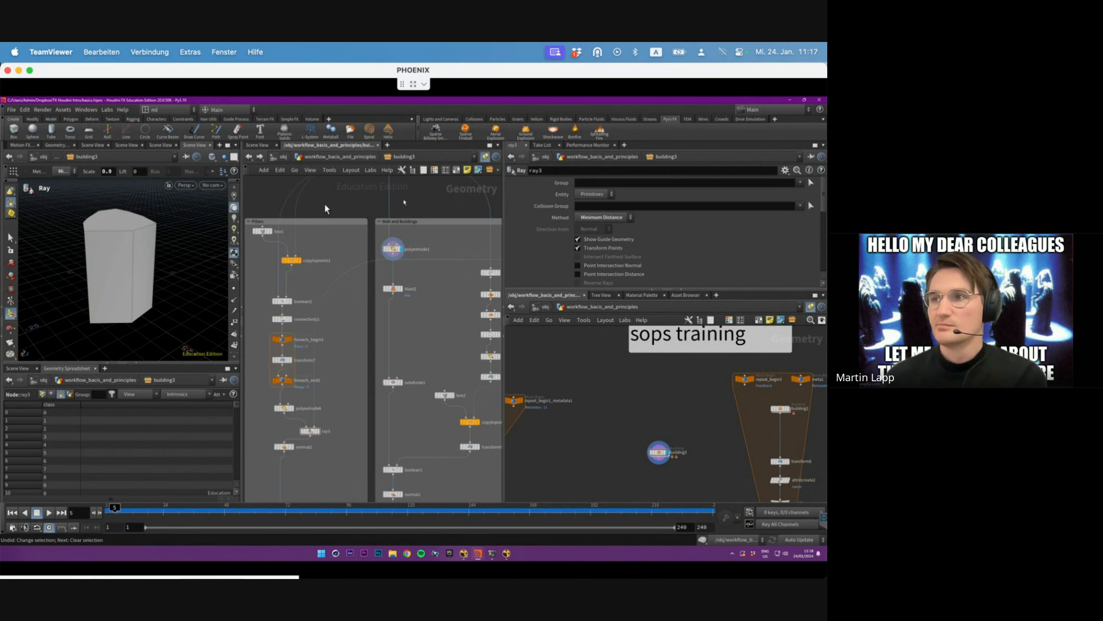
{"action": "middle_click_drag", "start_coordinate": [404, 202], "coordinate": [392, 243]}
{"action": "left_click", "coordinate": [384, 196]}
{"action": "left_click", "coordinate": [391, 195]}
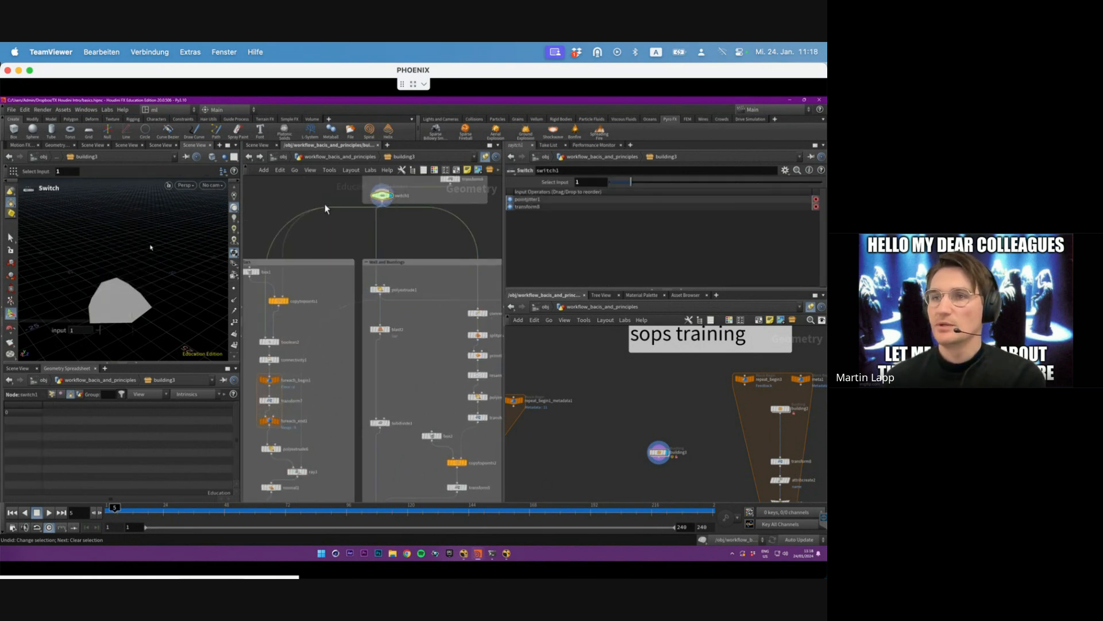
{"action": "left_click_drag", "start_coordinate": [121, 302], "coordinate": [73, 269], "text": "alt"}
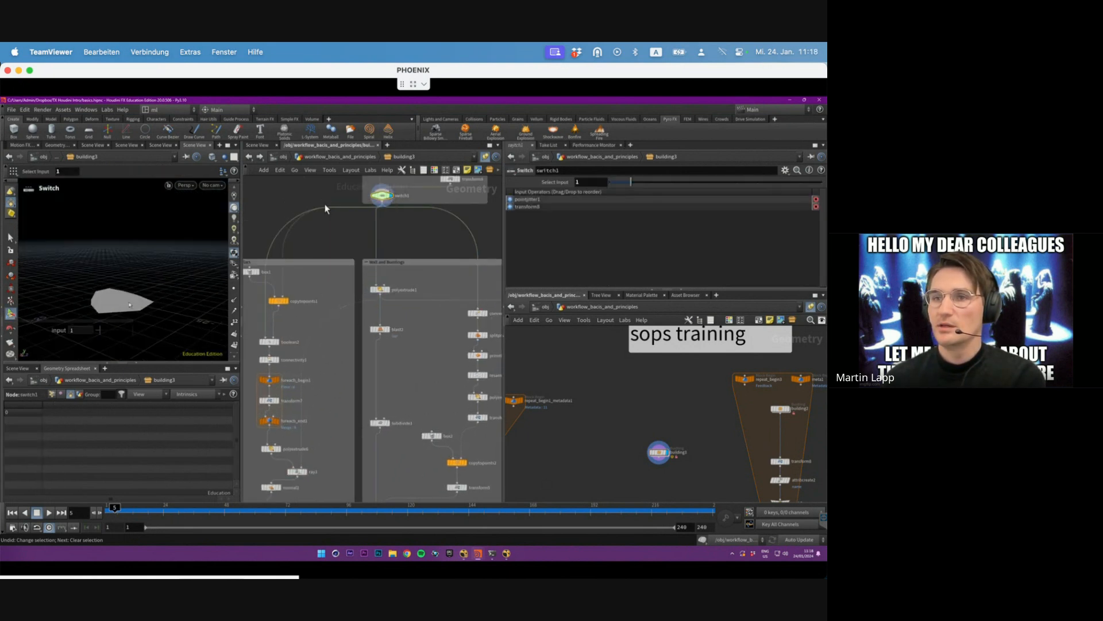
{"action": "left_click", "coordinate": [380, 289]}
{"action": "left_click", "coordinate": [388, 289]}
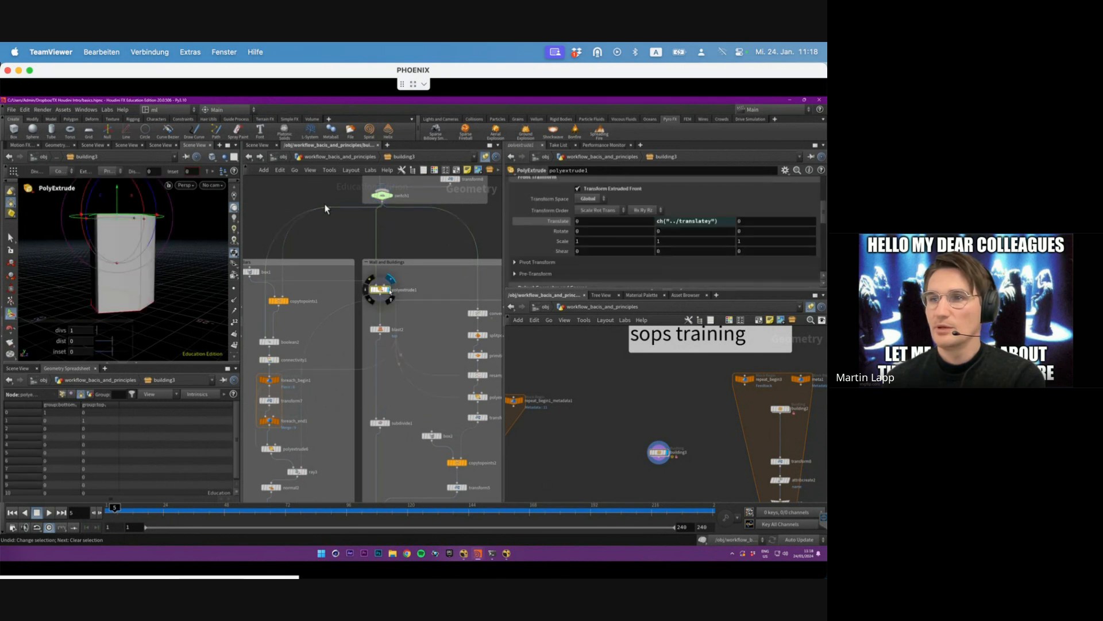
- Display ray3 in the Pillars group and inspect how the pillars are projected onto the building walls
{"action": "middle_click_drag", "start_coordinate": [332, 423], "coordinate": [365, 376]}
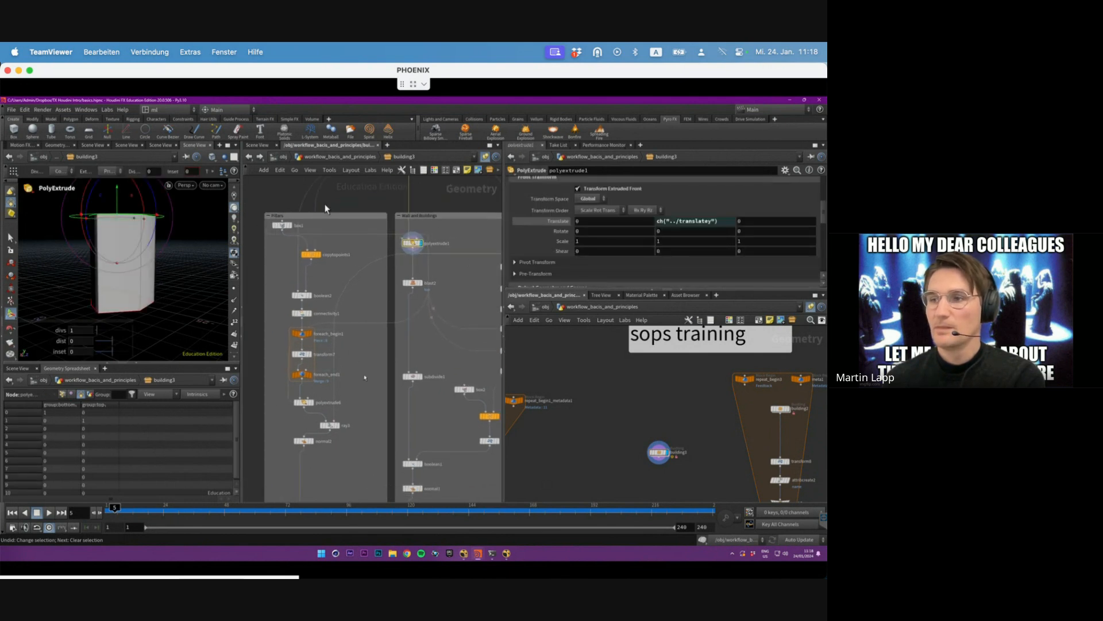
{"action": "left_click", "coordinate": [345, 426]}
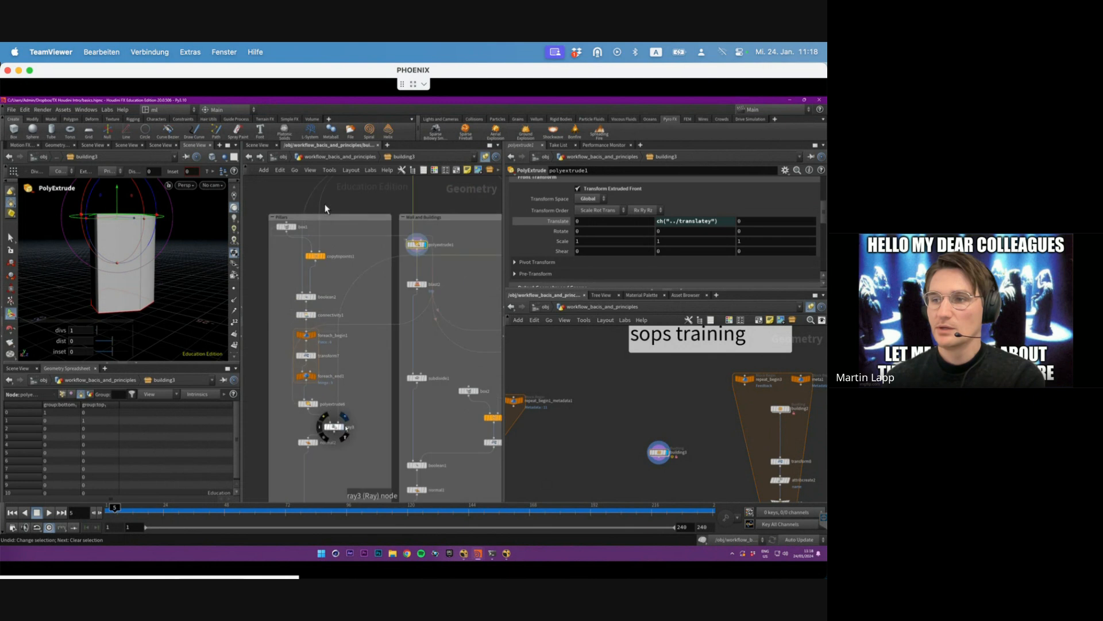
{"action": "left_click", "coordinate": [346, 424]}
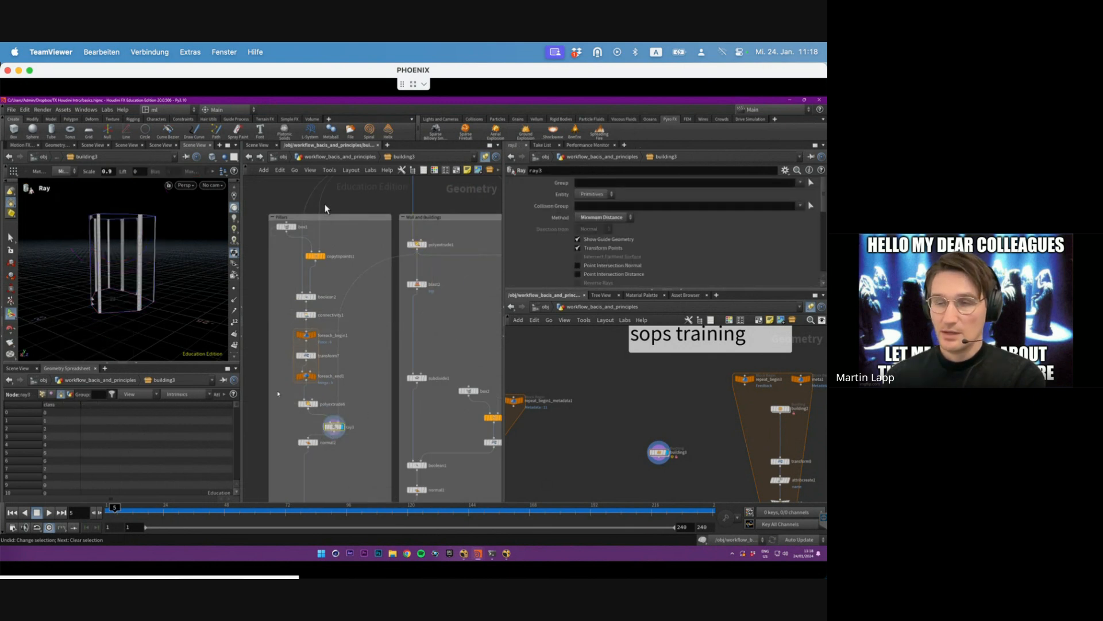
{"action": "right_click_drag", "start_coordinate": [124, 259], "coordinate": [143, 281], "text": "alt"}
{"action": "left_click_drag", "start_coordinate": [144, 282], "coordinate": [173, 310], "text": "alt"}
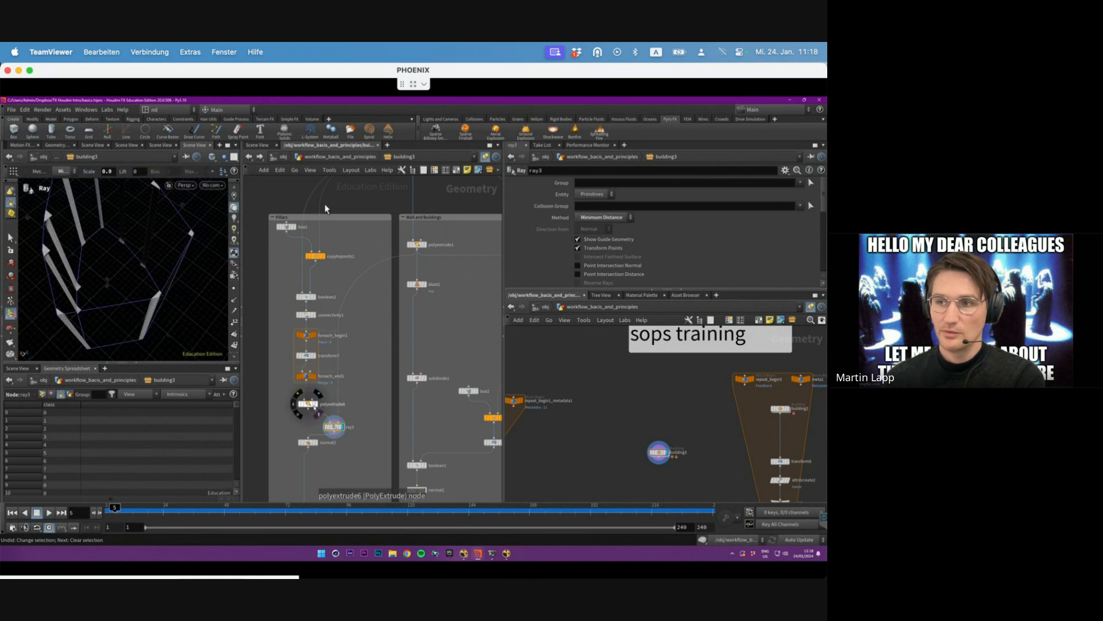
- Overlay polyextrude6 as a template on the ray3 result, compare the pillars up close, and turn the template off
{"action": "left_click", "coordinate": [314, 406]}
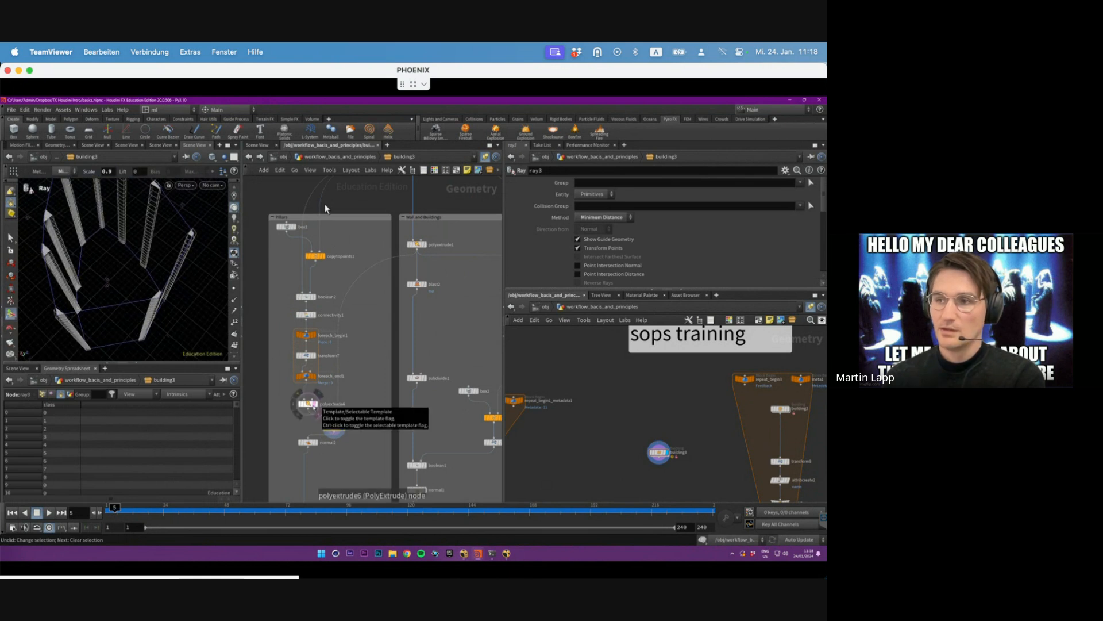
{"action": "left_click", "coordinate": [314, 406]}
{"action": "right_click_drag", "start_coordinate": [121, 273], "coordinate": [140, 270], "text": "alt"}
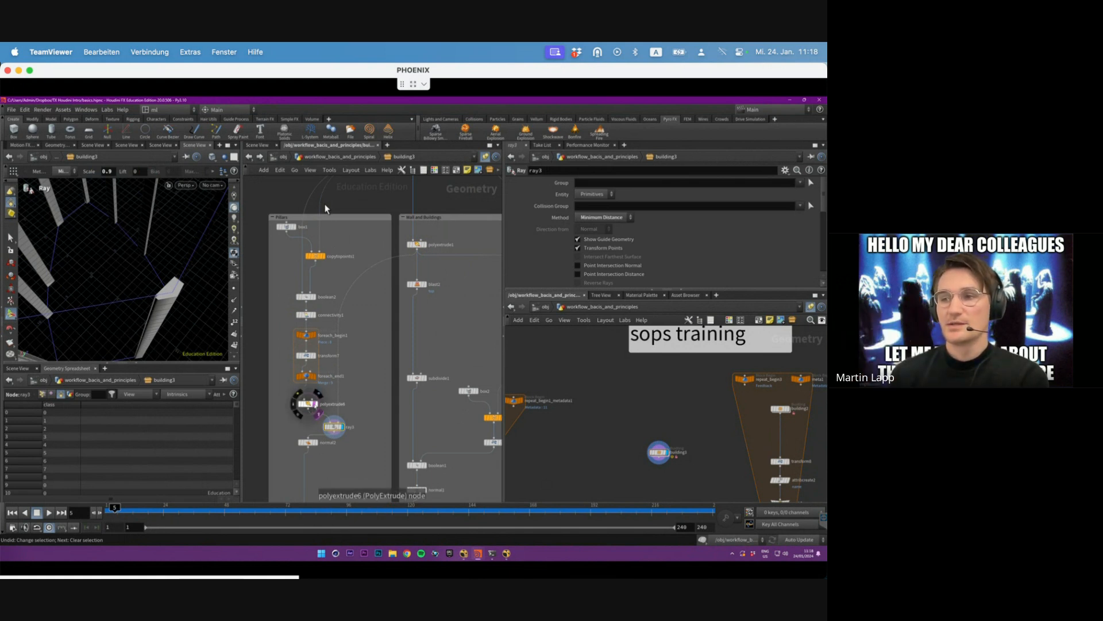
{"action": "left_click", "coordinate": [315, 404]}
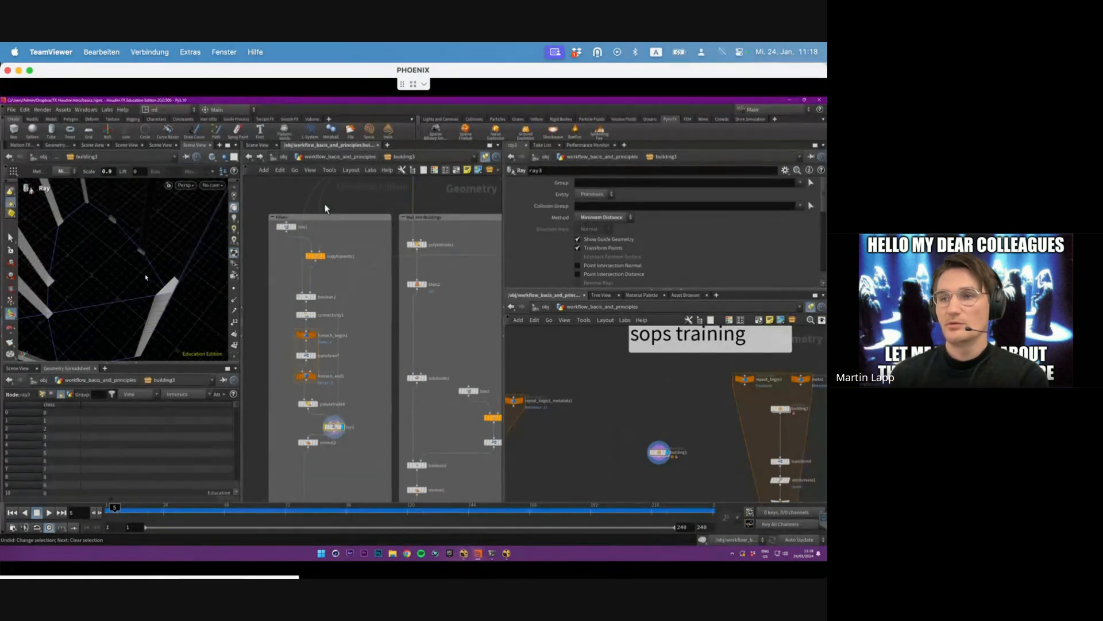
{"action": "left_click_drag", "start_coordinate": [146, 278], "coordinate": [166, 290], "text": "alt"}
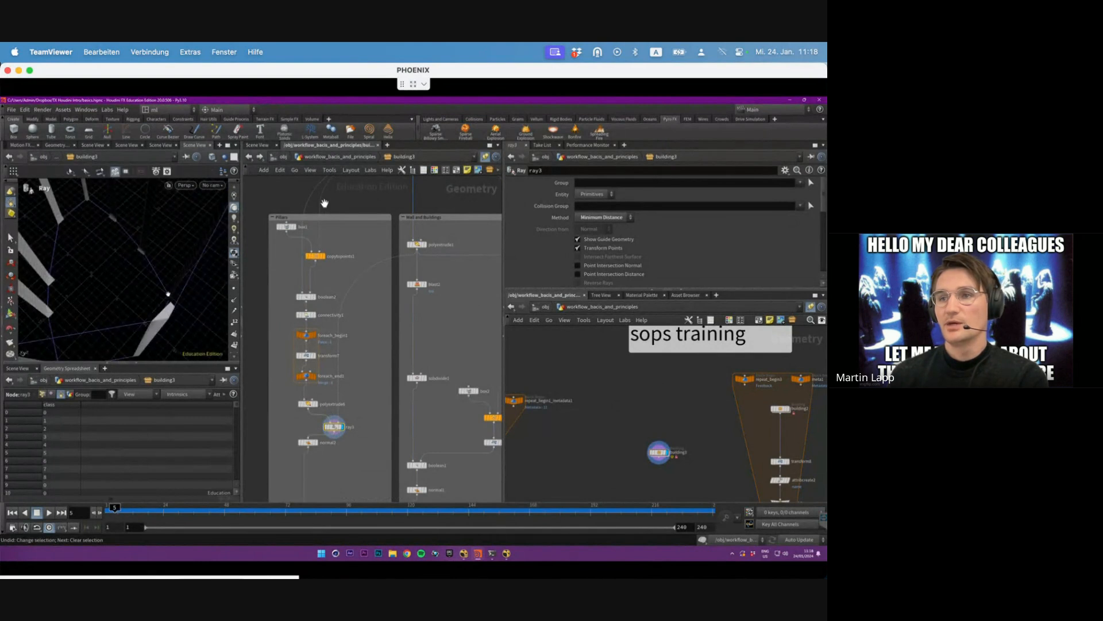
{"action": "right_click_drag", "start_coordinate": [168, 294], "coordinate": [148, 280], "text": "alt"}
{"action": "left_click_drag", "start_coordinate": [148, 280], "coordinate": [146, 288], "text": "alt"}
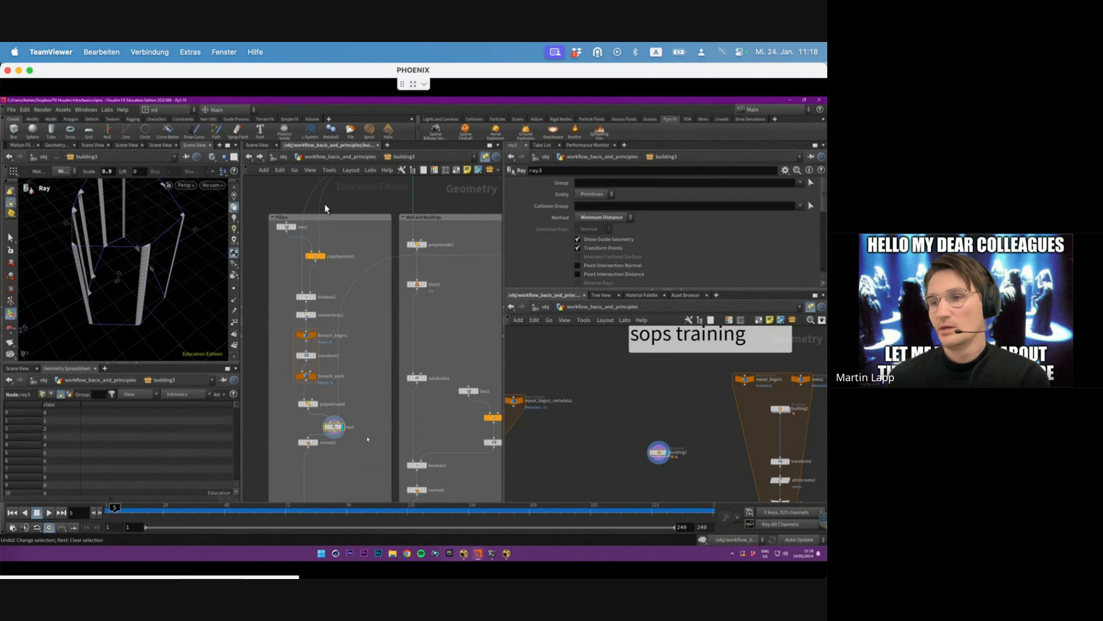
- Display normal2 and the UV Unwrap node below it in the Pillars group to review their settings
{"action": "left_click_drag", "start_coordinate": [304, 444], "coordinate": [302, 447]}
{"action": "left_click", "coordinate": [317, 442]}
{"action": "middle_click_drag", "start_coordinate": [359, 467], "coordinate": [356, 346]}
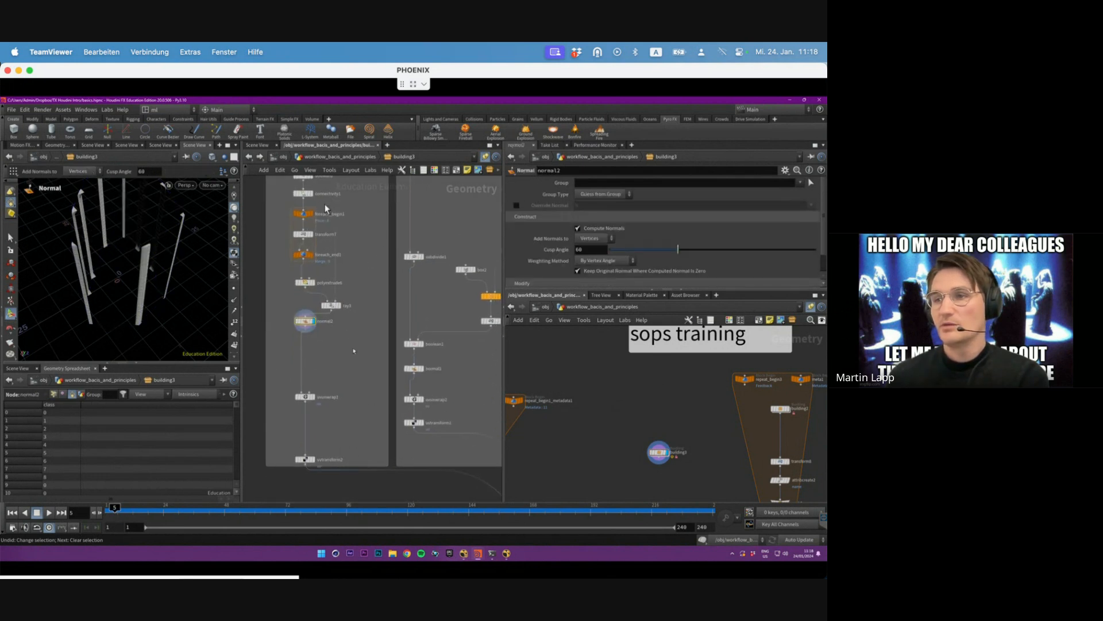
{"action": "left_click_drag", "start_coordinate": [342, 369], "coordinate": [295, 404]}
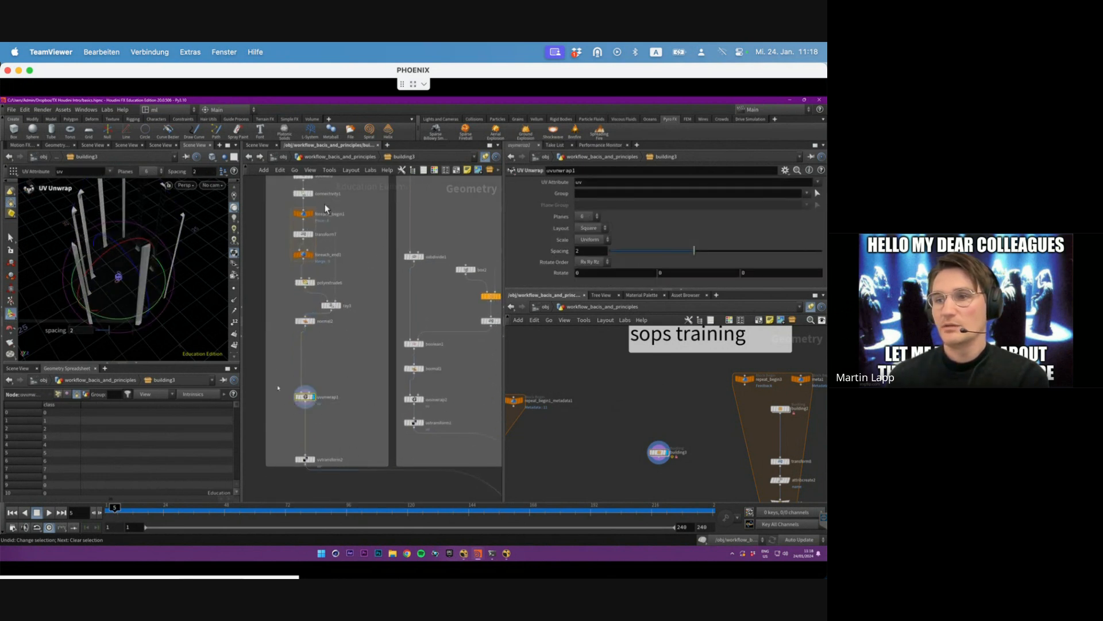
- Display uvtransform2 at the end of the Pillars group and inspect the scaled UVs on the pillars
{"action": "mouse_move", "coordinate": [145, 300]}
{"action": "left_mouse_down", "text": "alt"}
{"action": "mouse_move", "coordinate": [154, 282]}
{"action": "mouse_move", "coordinate": [142, 295]}
{"action": "left_mouse_up", "text": "alt"}
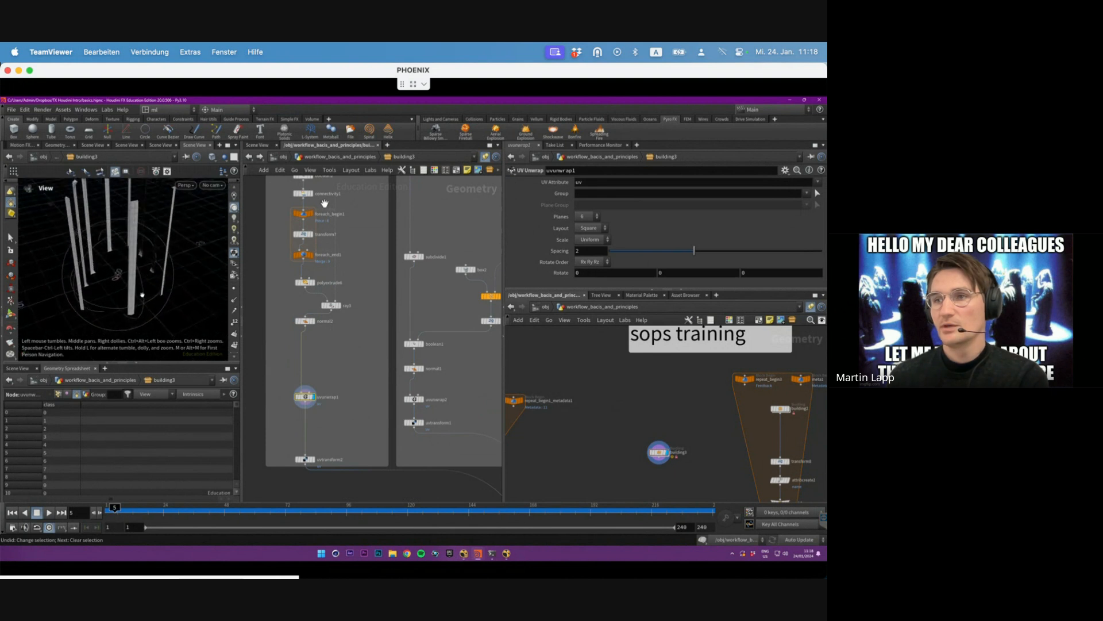
{"action": "key", "text": "Return"}
{"action": "scroll", "coordinate": [235, 309], "scroll_direction": "down", "scroll_amount": 5}
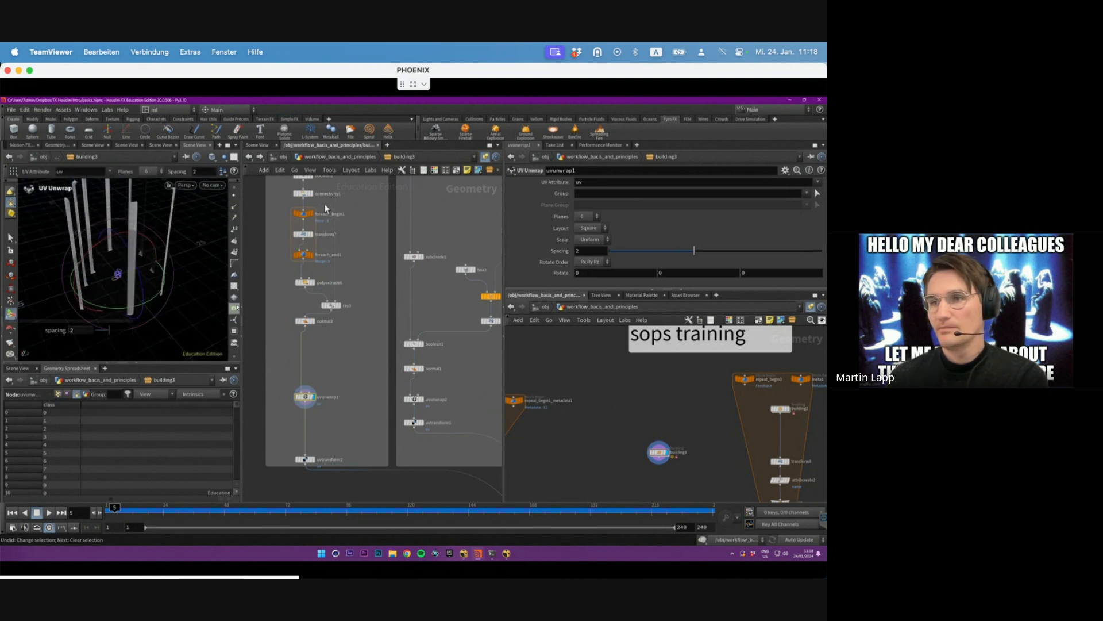
{"action": "left_click", "coordinate": [235, 289]}
{"action": "left_click_drag", "start_coordinate": [166, 282], "coordinate": [173, 256], "text": "alt"}
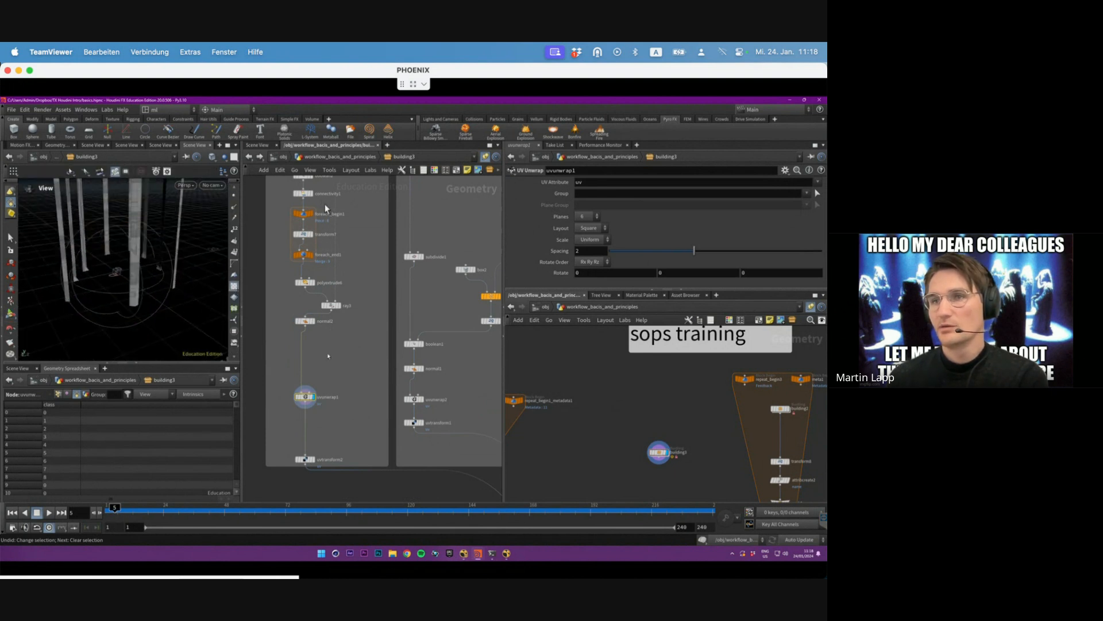
{"action": "left_click", "coordinate": [304, 459]}
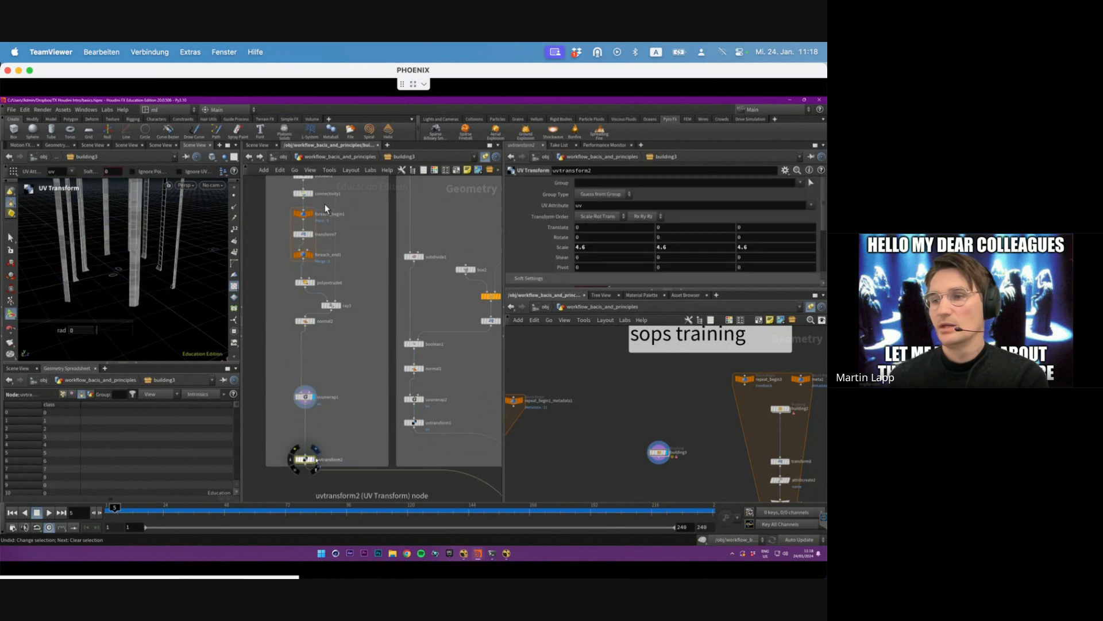
{"action": "middle_click_drag", "start_coordinate": [550, 247], "coordinate": [566, 248]}
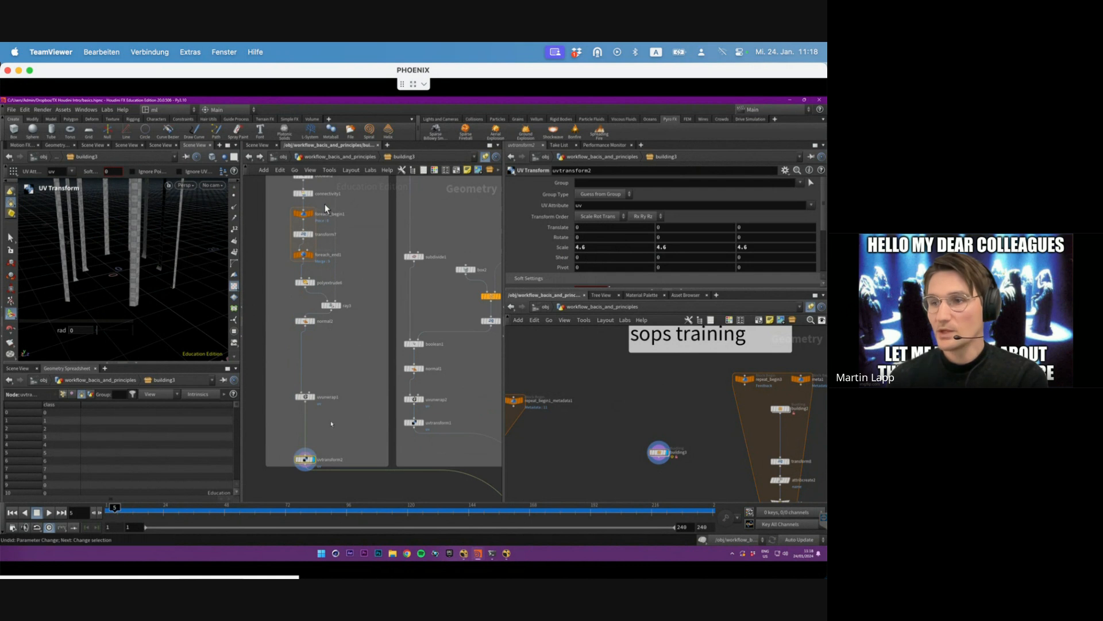
- Display polyextrude1 in the Wall and Buildings group and inspect the extruded building body
{"action": "key", "text": "h"}
{"action": "left_click_drag", "start_coordinate": [252, 211], "coordinate": [327, 460]}
{"action": "left_click_drag", "start_coordinate": [288, 221], "coordinate": [277, 219]}
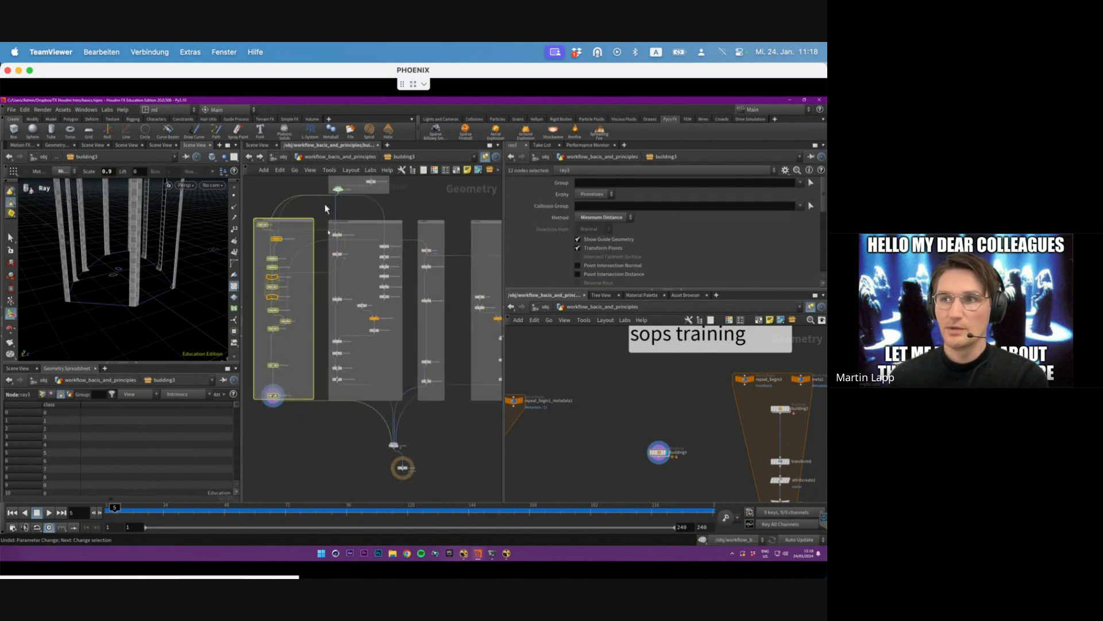
{"action": "left_click", "coordinate": [367, 211]}
{"action": "scroll", "coordinate": [355, 218], "scroll_direction": "up", "scroll_amount": 6}
{"action": "middle_click_drag", "start_coordinate": [355, 219], "coordinate": [364, 332]}
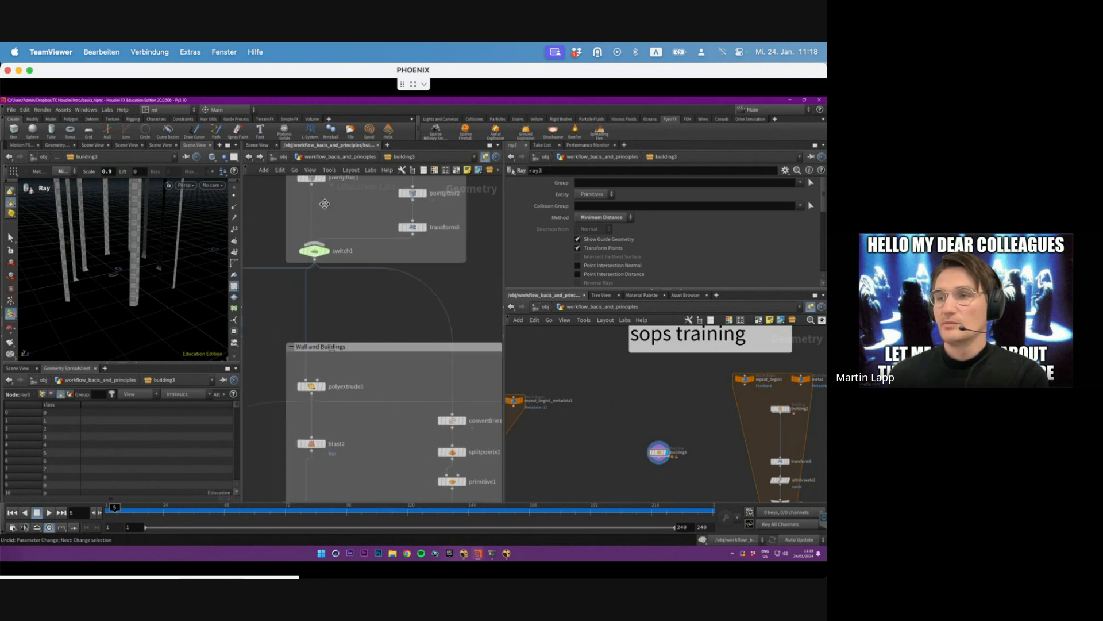
{"action": "middle_click_drag", "start_coordinate": [380, 377], "coordinate": [375, 342]}
{"action": "left_click", "coordinate": [309, 352]}
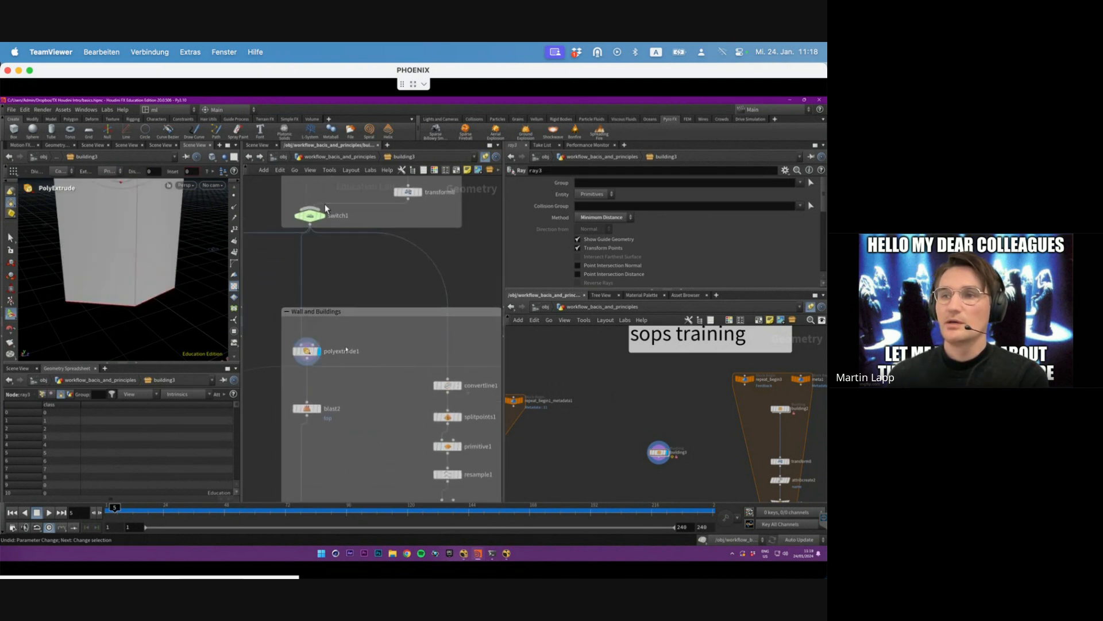
{"action": "key", "text": "Return"}
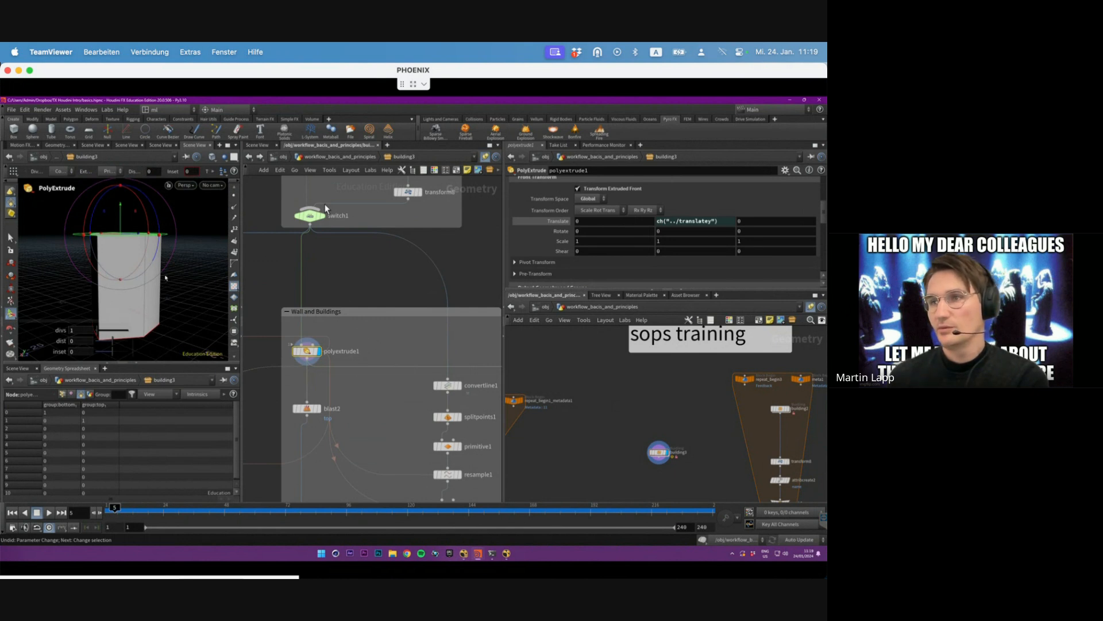
- Display blast2 below polyextrude1 and review the open-topped walls and the group it deletes
{"action": "left_click", "coordinate": [321, 409]}
{"action": "left_click", "coordinate": [321, 409]}
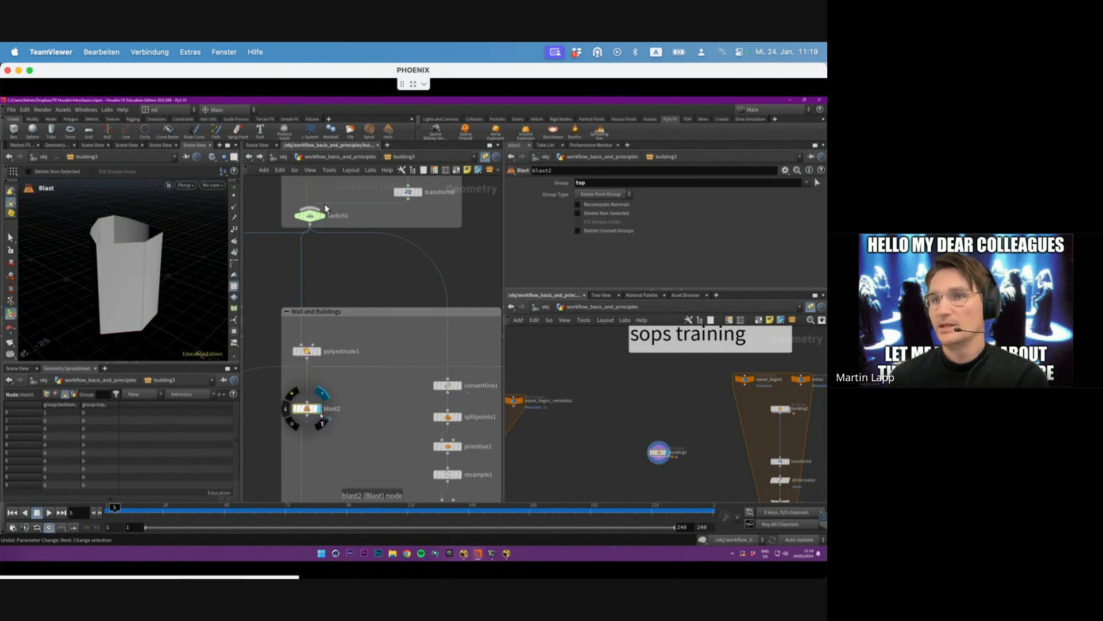
{"action": "left_click_drag", "start_coordinate": [128, 249], "coordinate": [155, 239], "text": "alt"}
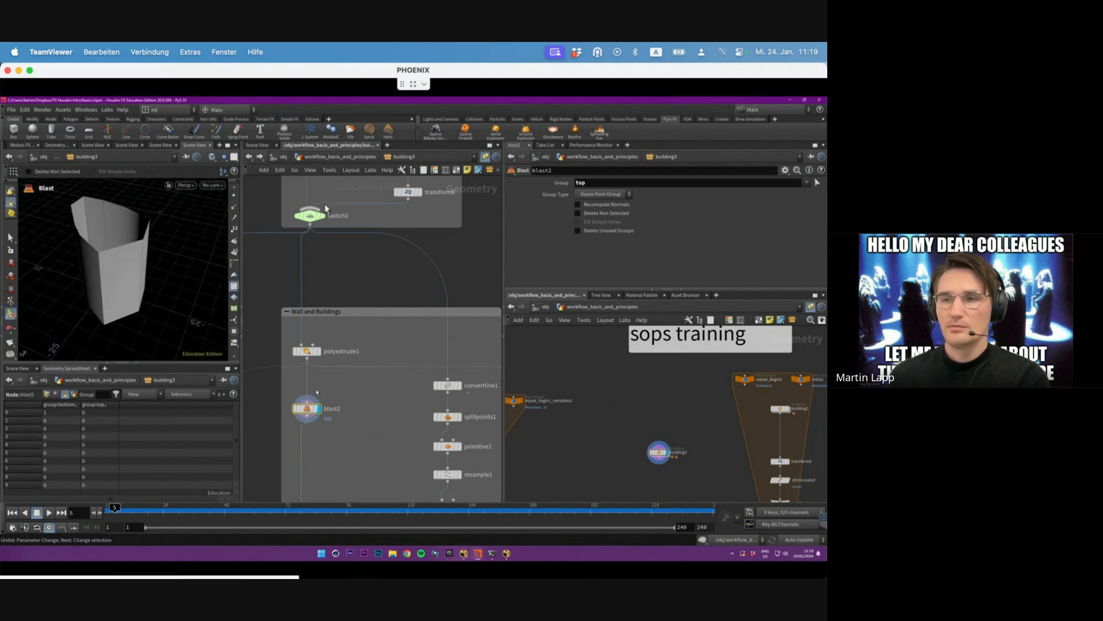
{"action": "scroll", "coordinate": [404, 264], "scroll_direction": "up", "scroll_amount": 2}
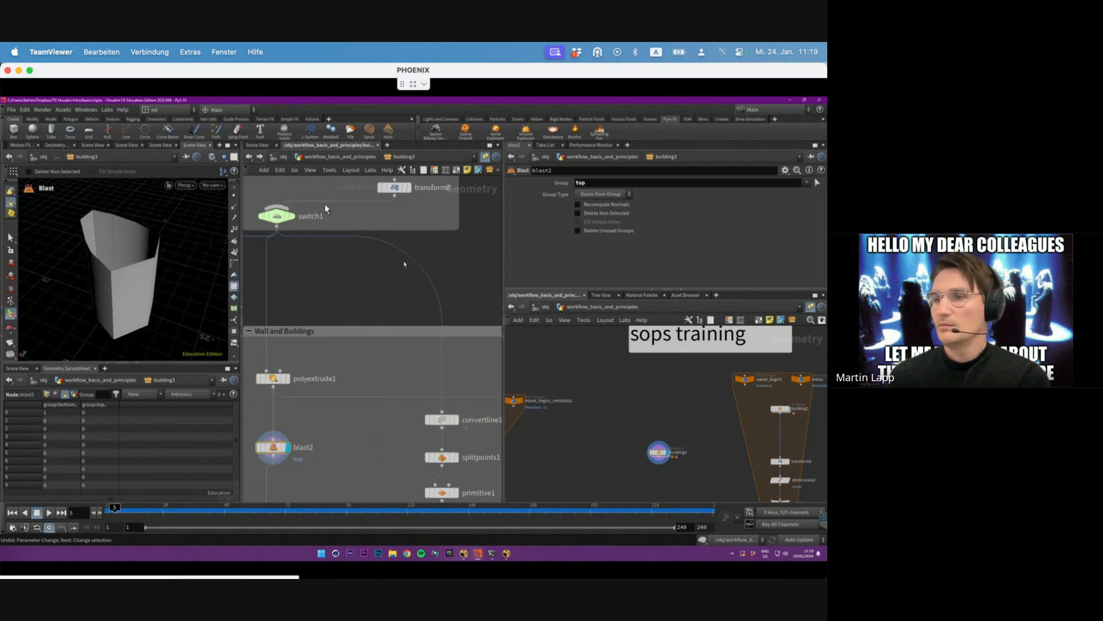
{"action": "middle_click_drag", "start_coordinate": [343, 418], "coordinate": [393, 411]}
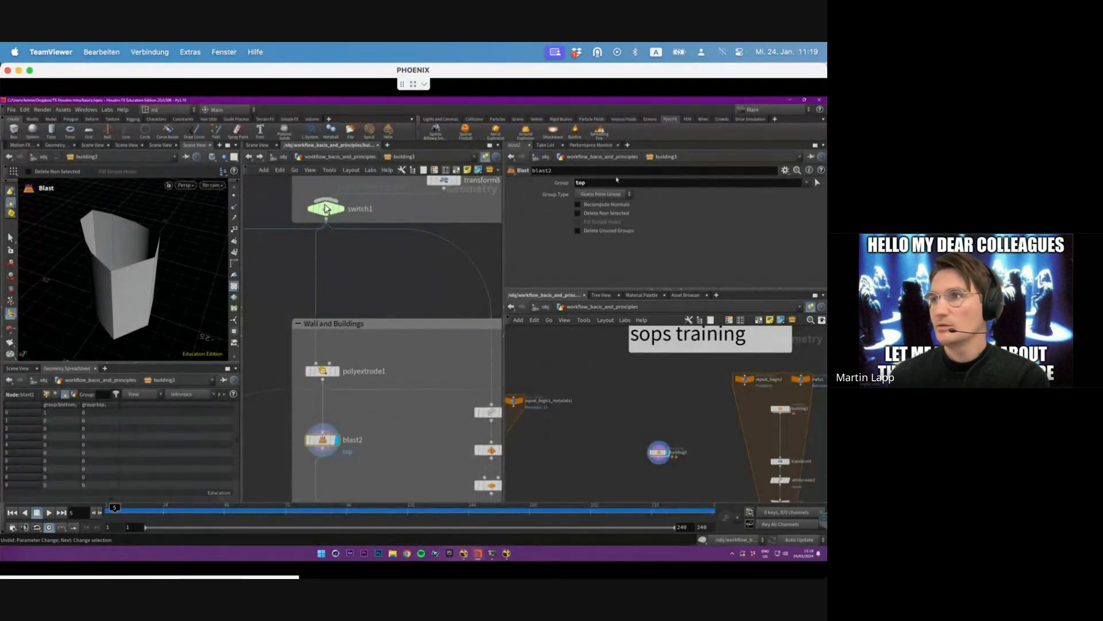
{"action": "left_click", "coordinate": [599, 182]}
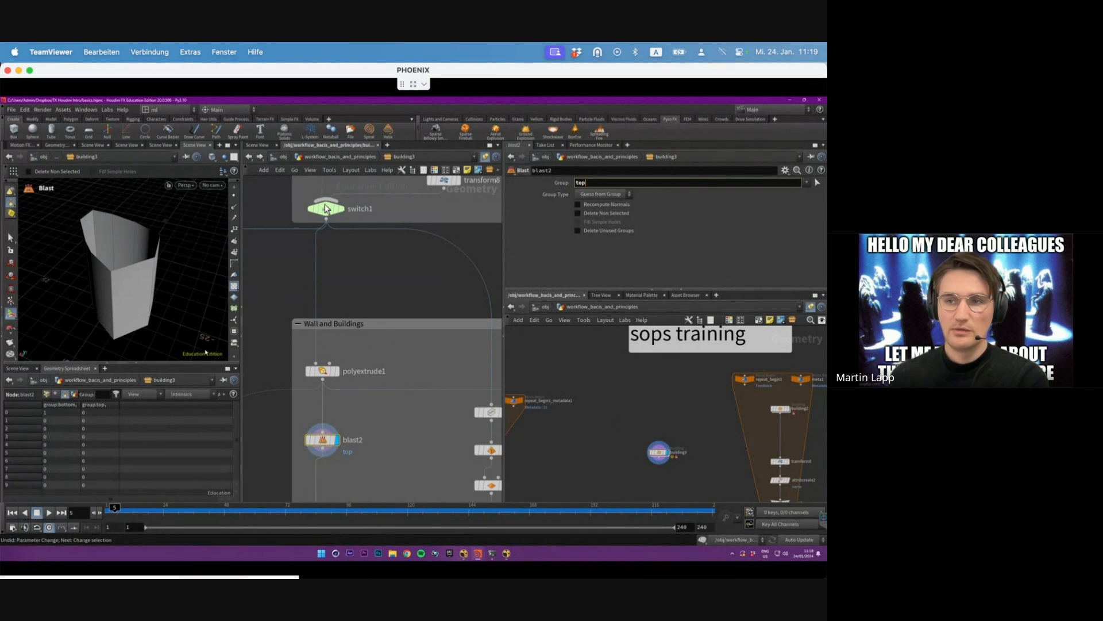
- Turn the front and back output of polyextrude1 off and on again, and review its front and back group names
{"action": "left_click", "coordinate": [364, 368]}
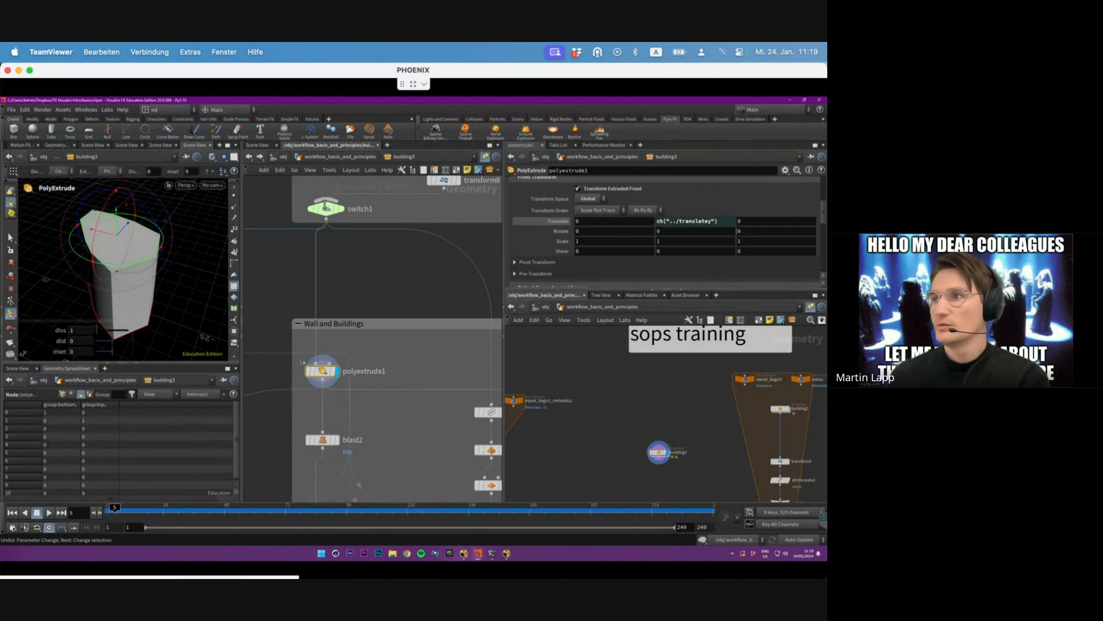
{"action": "left_click_drag", "start_coordinate": [823, 208], "coordinate": [824, 233]}
{"action": "scroll", "coordinate": [712, 201], "scroll_direction": "up", "scroll_amount": 2}
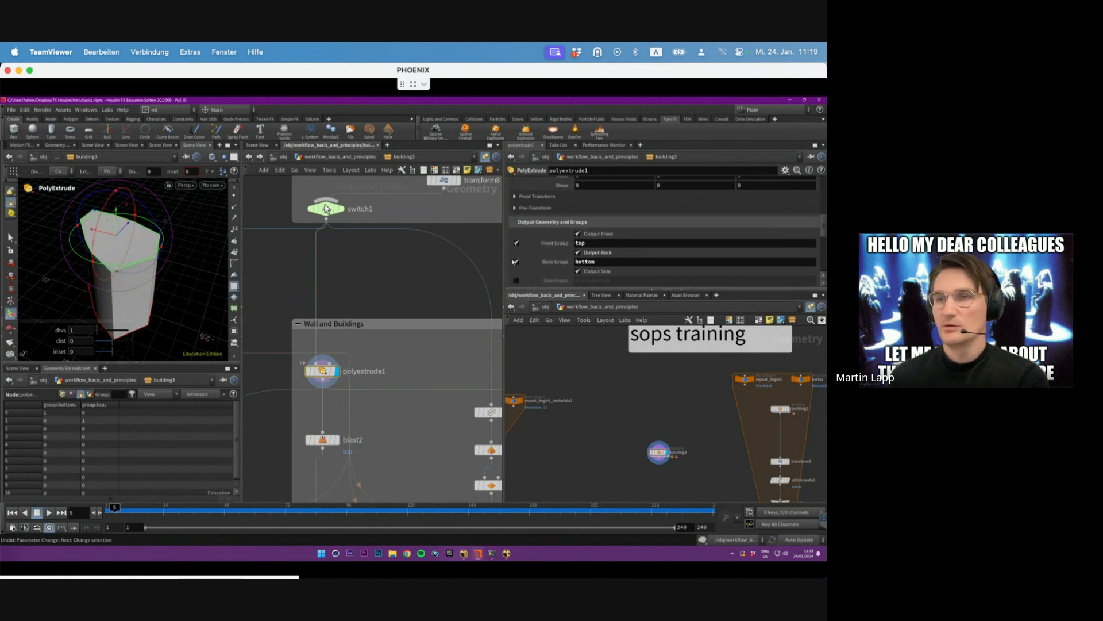
{"action": "left_click", "coordinate": [592, 235]}
{"action": "mouse_move", "coordinate": [135, 286]}
{"action": "left_mouse_down", "text": "alt"}
{"action": "mouse_move", "coordinate": [135, 321]}
{"action": "mouse_move", "coordinate": [137, 299]}
{"action": "left_mouse_up", "text": "alt"}
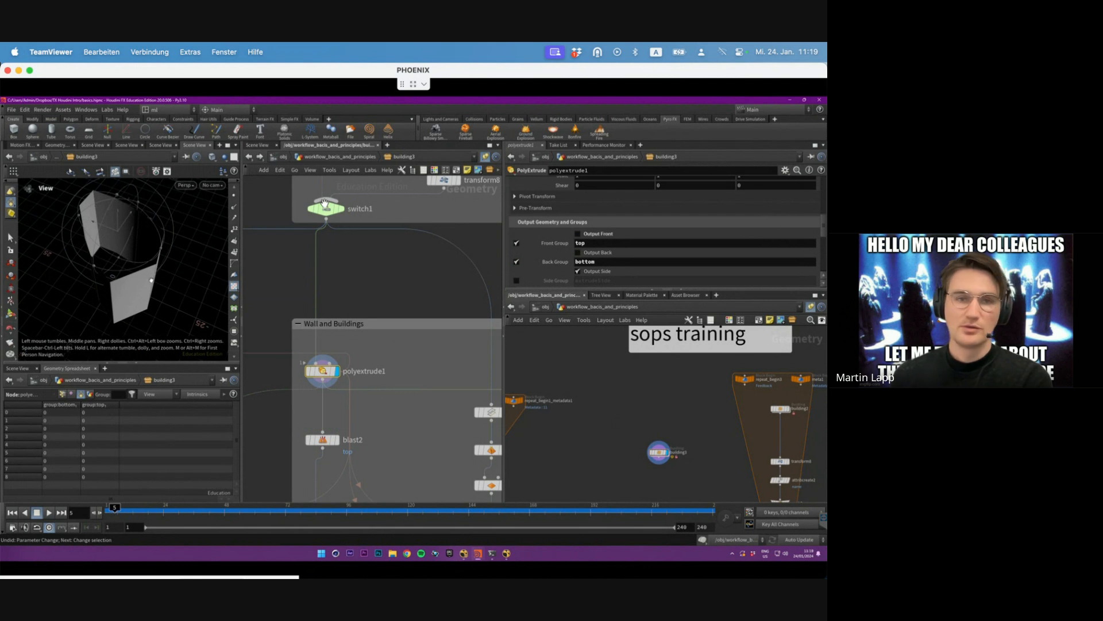
{"action": "left_click", "coordinate": [592, 234]}
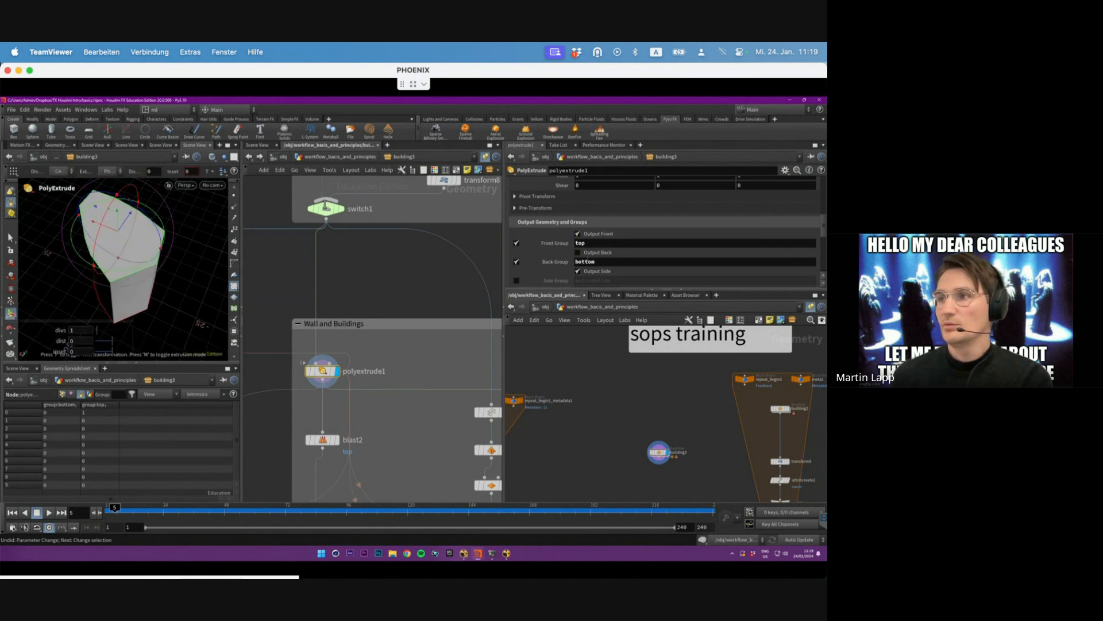
{"action": "left_click", "coordinate": [588, 254]}
{"action": "mouse_move", "coordinate": [150, 283]}
{"action": "left_mouse_down", "text": "alt"}
{"action": "mouse_move", "coordinate": [155, 208]}
{"action": "mouse_move", "coordinate": [148, 275]}
{"action": "mouse_move", "coordinate": [157, 268]}
{"action": "left_mouse_up", "text": "alt"}
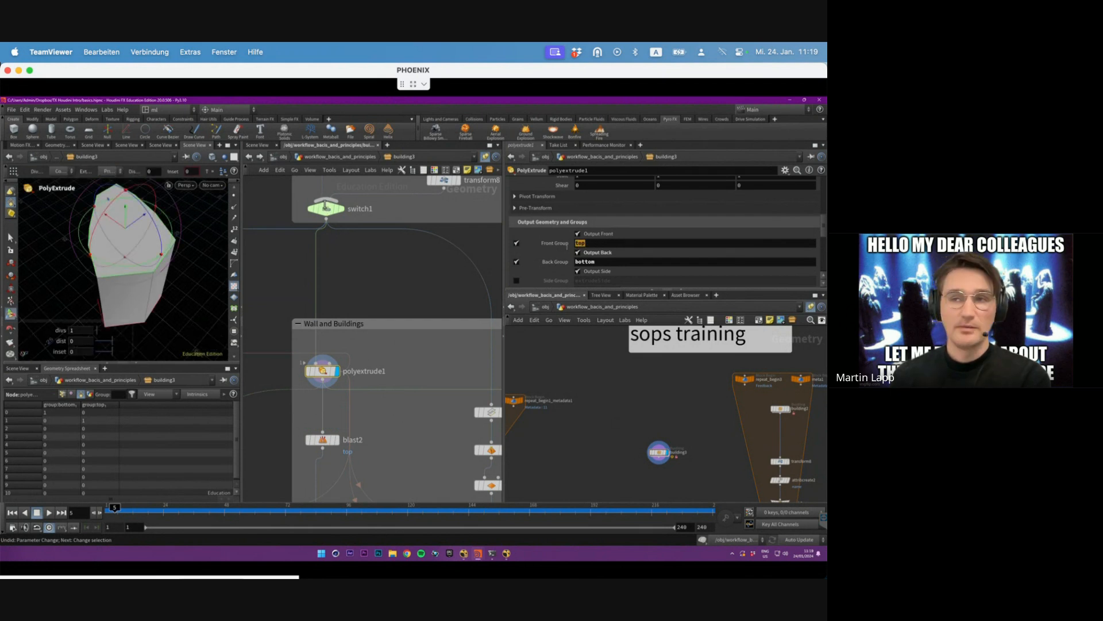
{"action": "left_click", "coordinate": [632, 246]}
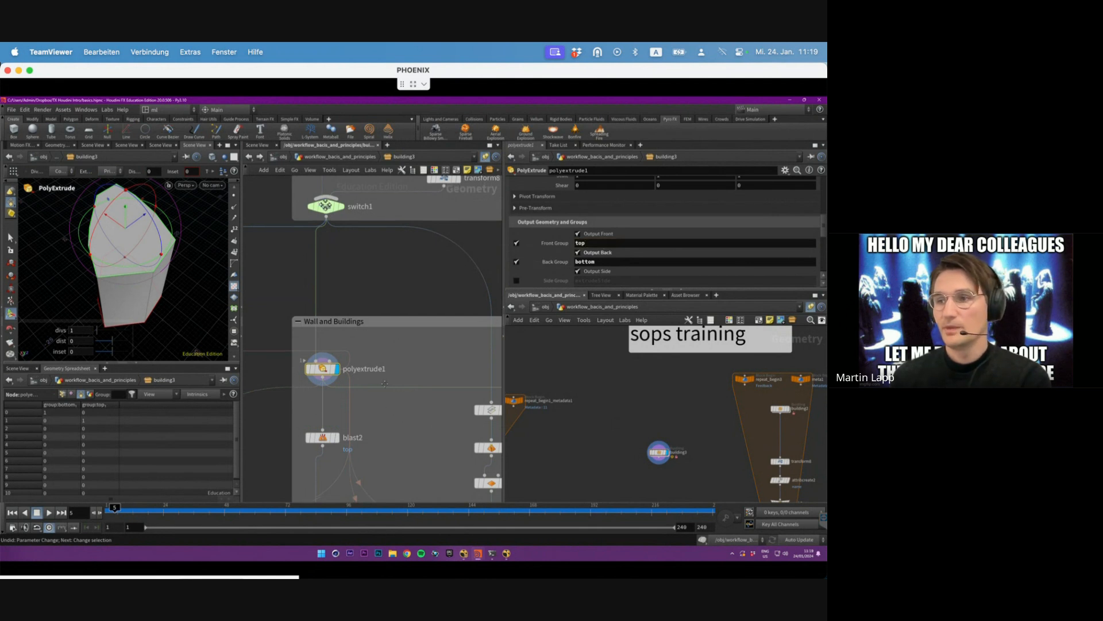
- Follow the wall branch from blast2 to subdivide1, display it, and set its depth to 2
{"action": "middle_click_drag", "start_coordinate": [373, 308], "coordinate": [374, 228]}
{"action": "left_click", "coordinate": [322, 359]}
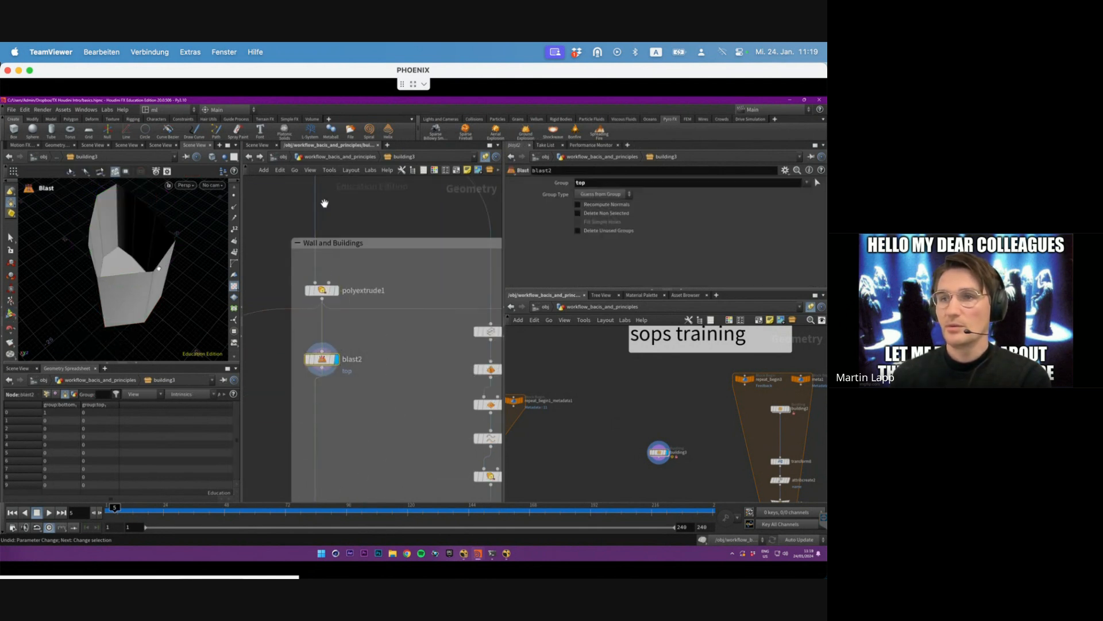
{"action": "middle_click_drag", "start_coordinate": [405, 325], "coordinate": [412, 196]}
{"action": "left_click_drag", "start_coordinate": [366, 368], "coordinate": [339, 401]}
{"action": "left_click", "coordinate": [344, 392]}
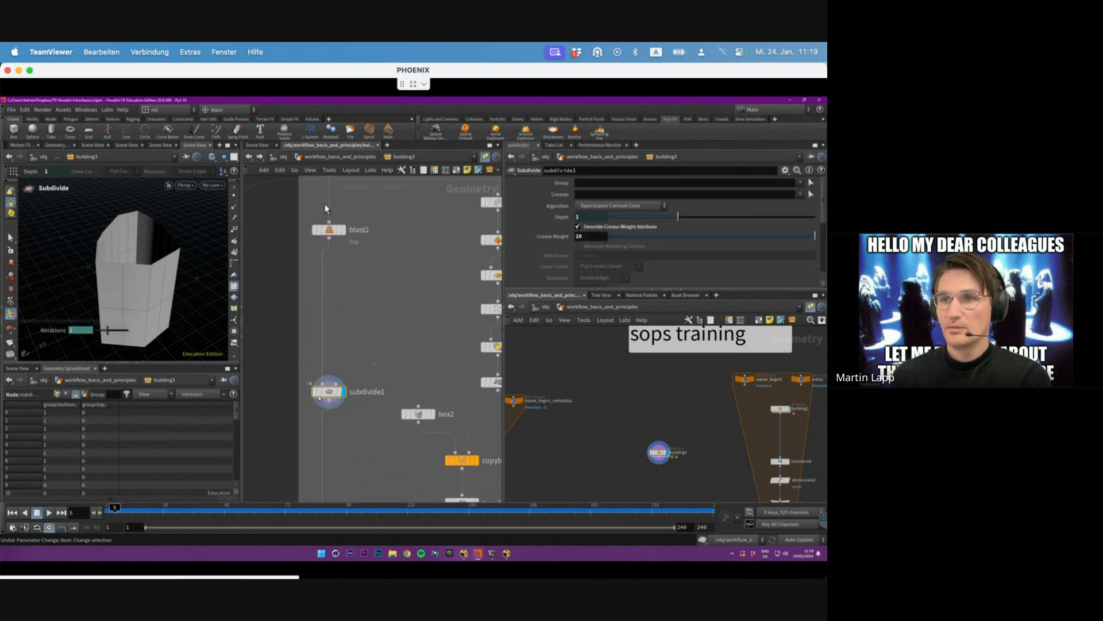
{"action": "left_click", "coordinate": [589, 218]}
{"action": "type", "text": "2"}
{"action": "key", "text": "Return"}
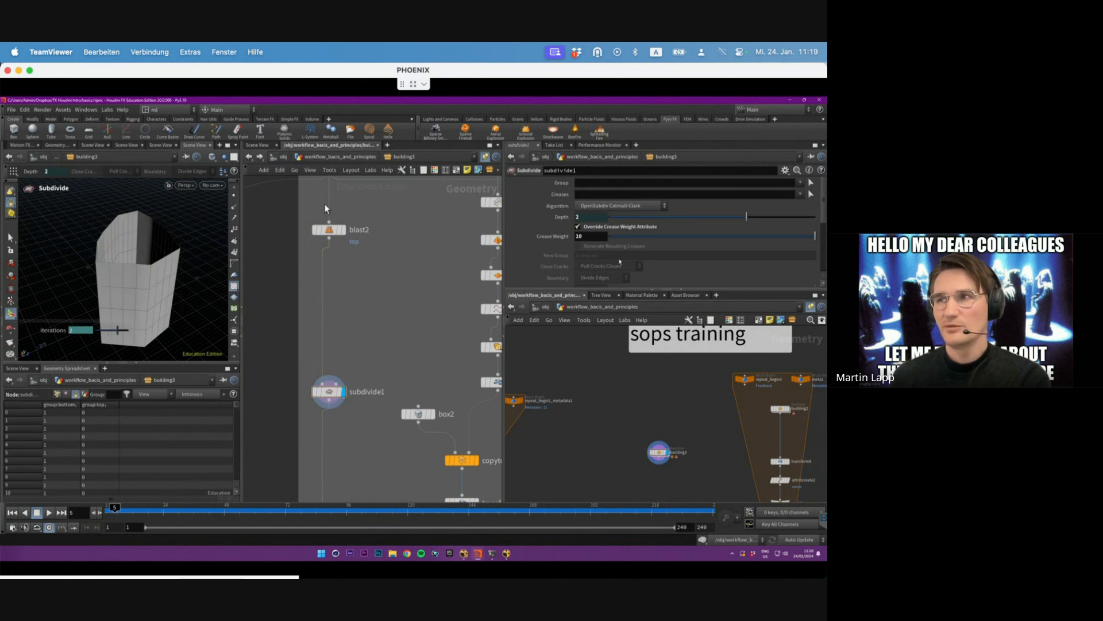
- Display boolean1 in the Wall and Buildings group and inspect the window openings cut into the walls up close
{"action": "scroll", "coordinate": [373, 426], "scroll_direction": "down", "scroll_amount": 3}
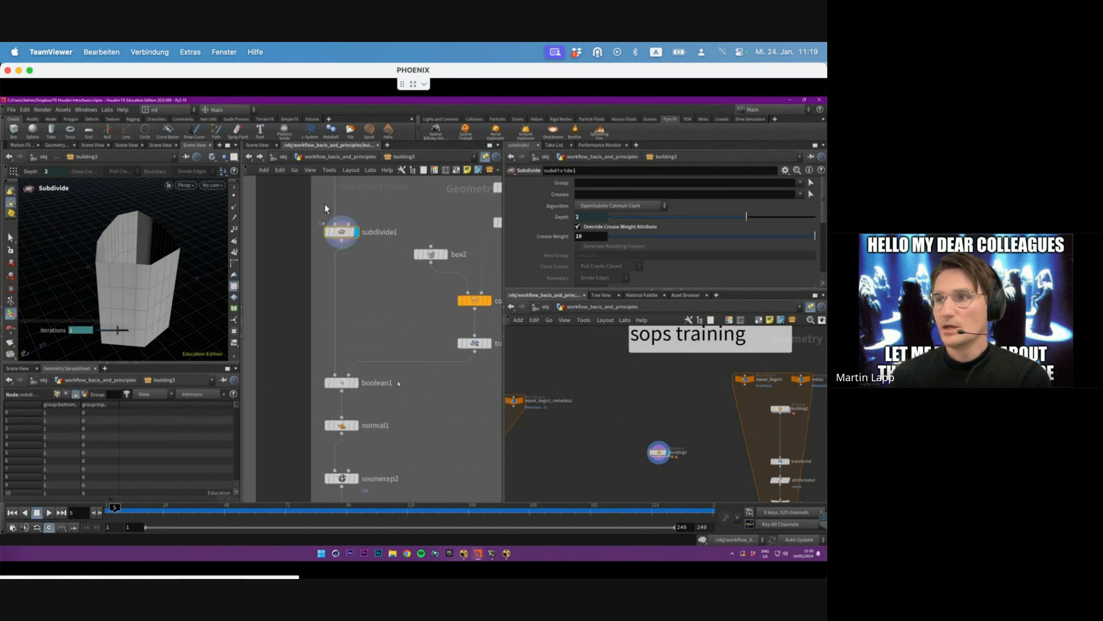
{"action": "left_click", "coordinate": [351, 382]}
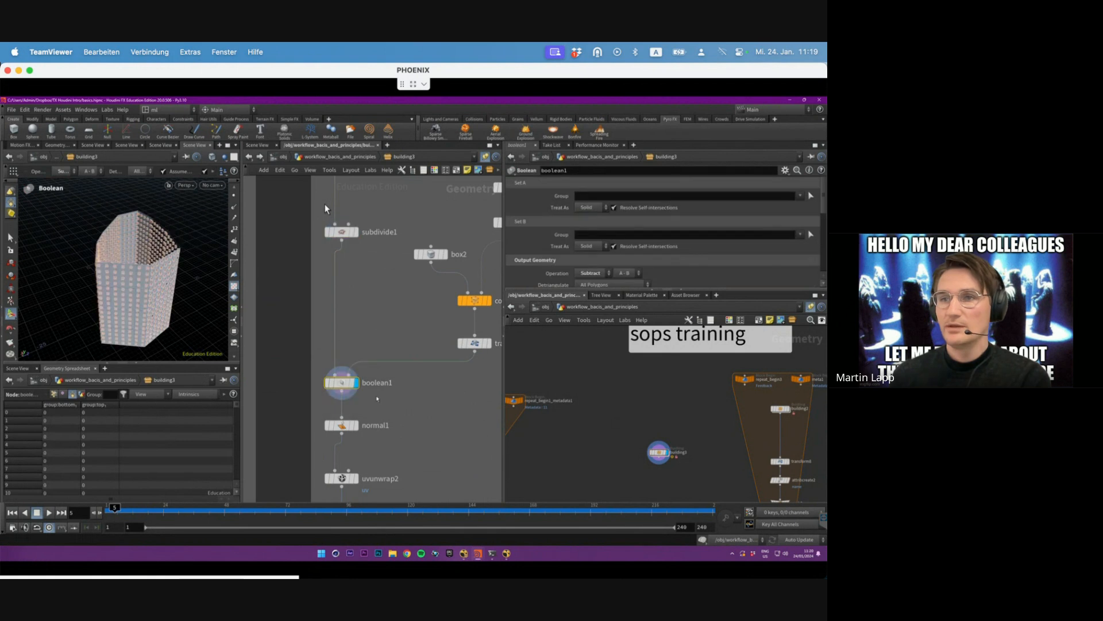
{"action": "left_click_drag", "start_coordinate": [155, 305], "coordinate": [151, 252], "text": "alt"}
{"action": "scroll", "coordinate": [167, 276], "scroll_direction": "up", "scroll_amount": 5}
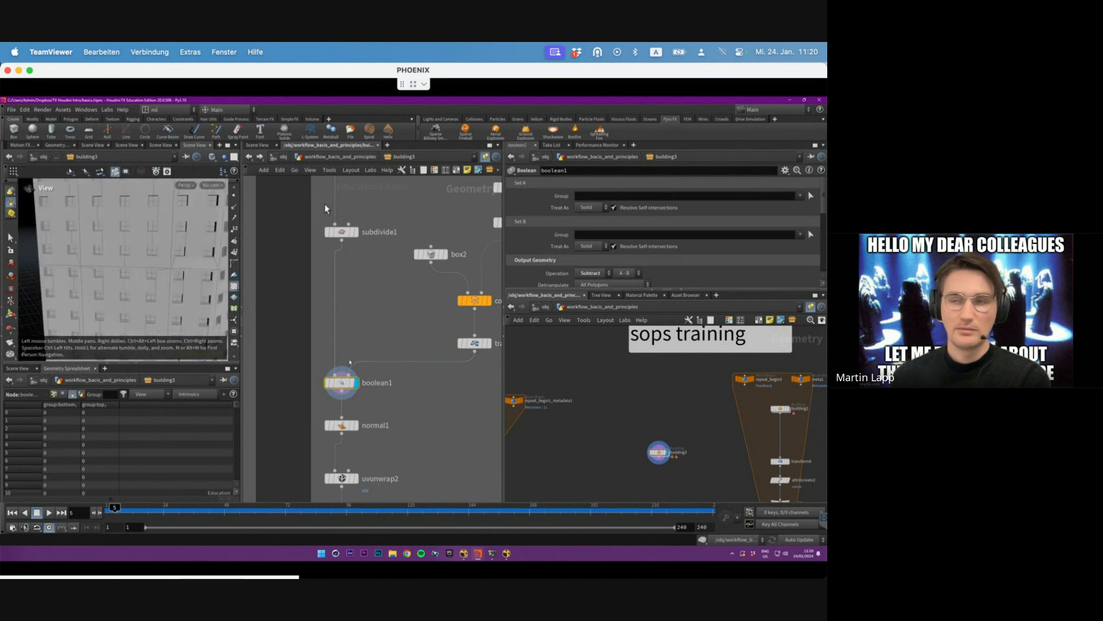
{"action": "scroll", "coordinate": [409, 342], "scroll_direction": "down", "scroll_amount": 4}
{"action": "scroll", "coordinate": [394, 337], "scroll_direction": "up", "scroll_amount": 1}
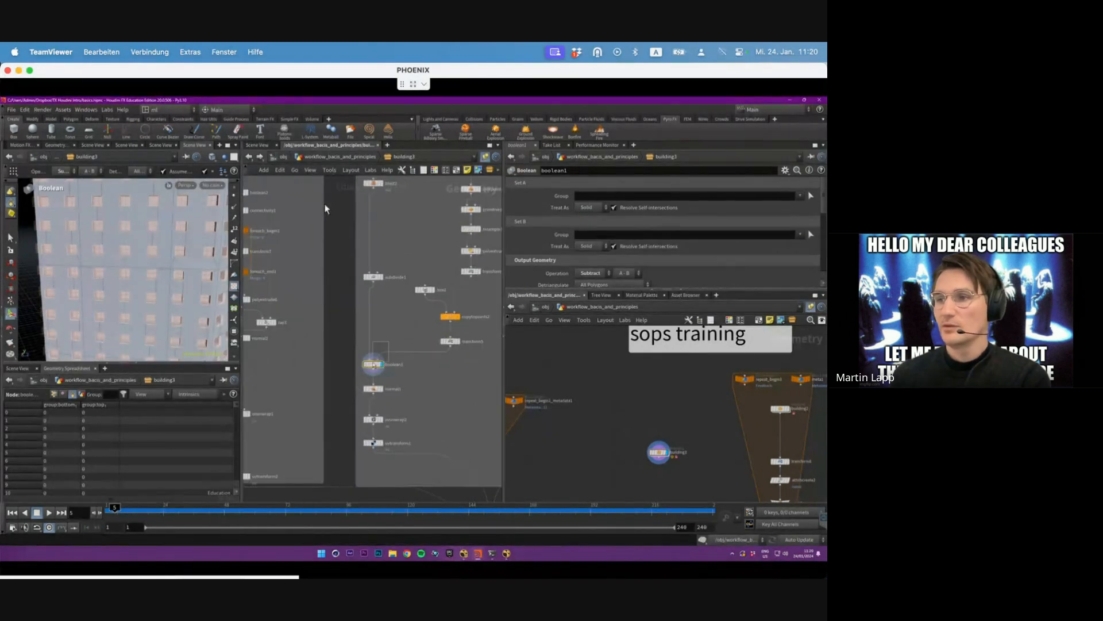
- Compare the base shape from switch1 with the outline from convertline1, with point display turned on
{"action": "middle_click_drag", "start_coordinate": [395, 369], "coordinate": [313, 506]}
{"action": "left_click", "coordinate": [292, 188]}
{"action": "left_click", "coordinate": [301, 188]}
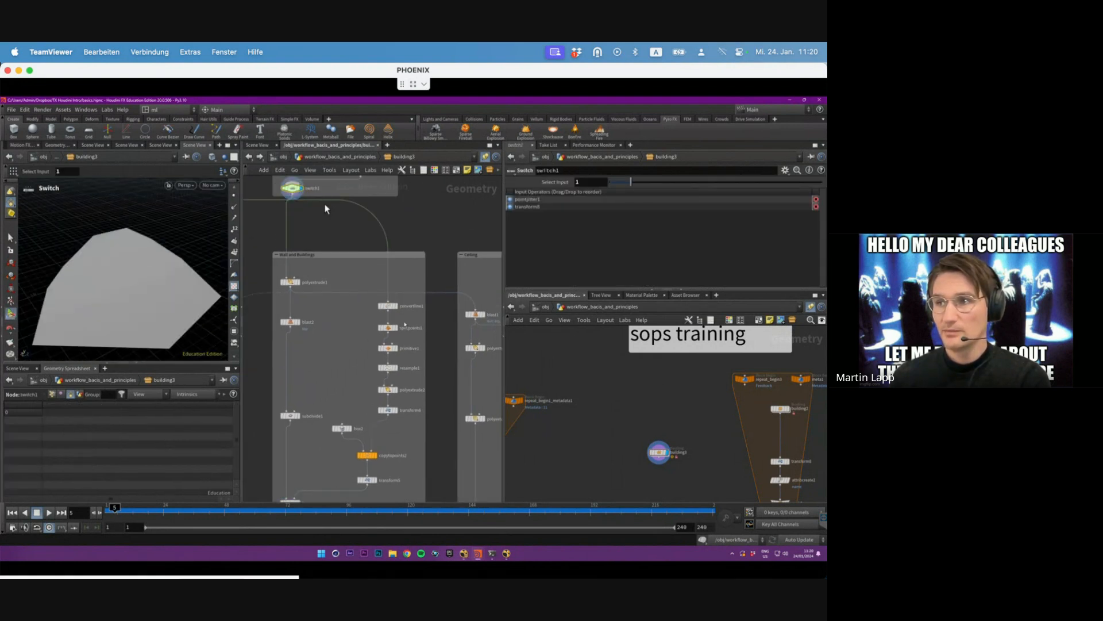
{"action": "left_click", "coordinate": [396, 306]}
{"action": "left_click", "coordinate": [396, 307]}
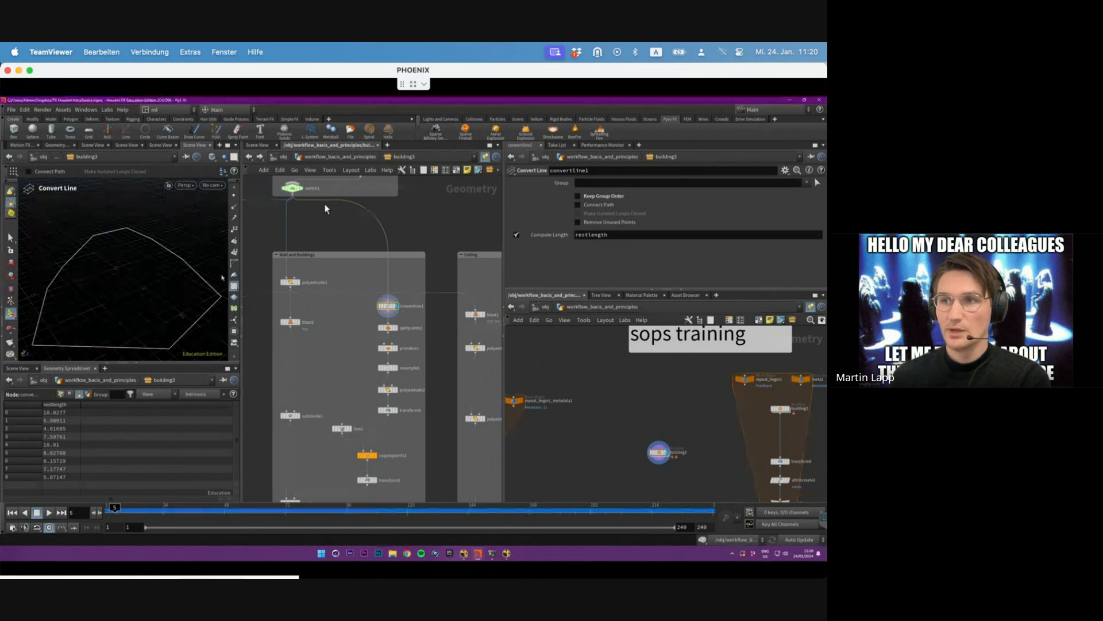
{"action": "left_click", "coordinate": [234, 207]}
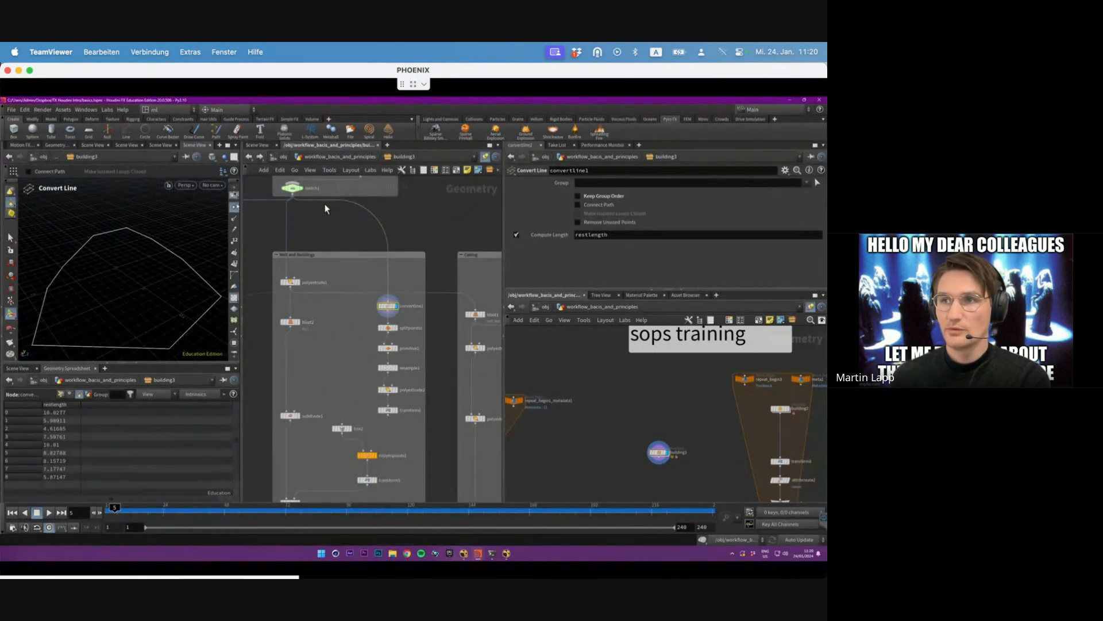
{"action": "left_click_drag", "start_coordinate": [192, 259], "coordinate": [182, 257], "text": "alt"}
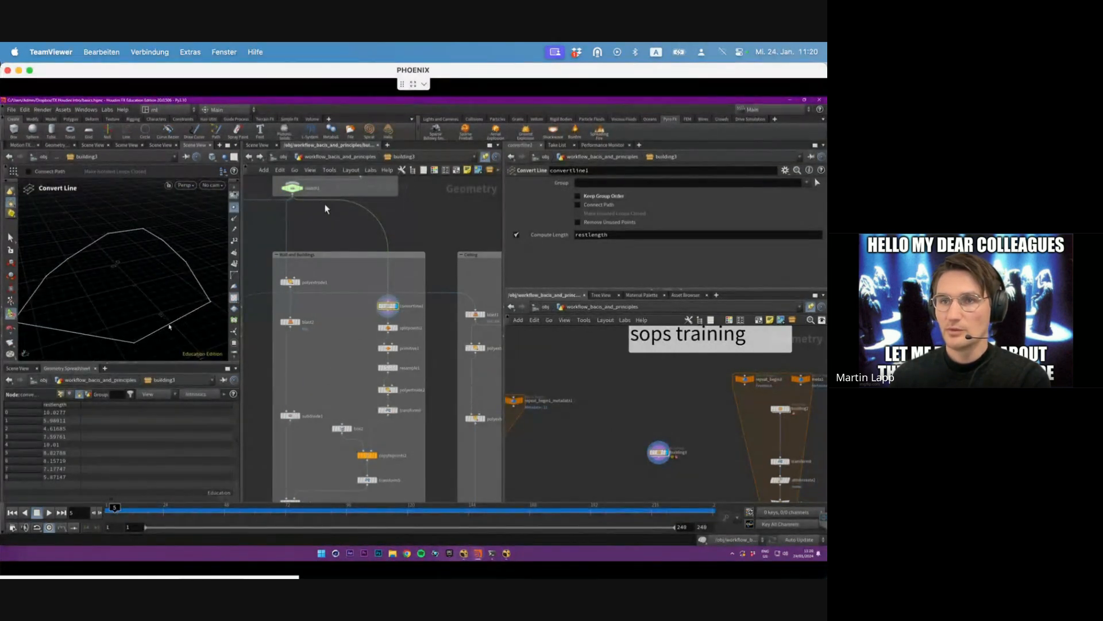
{"action": "scroll", "coordinate": [416, 321], "scroll_direction": "up", "scroll_amount": 3}
- Display splitpoints1 below convertline1 and inspect the split outline
{"action": "left_click", "coordinate": [387, 332]}
{"action": "left_click", "coordinate": [388, 332]}
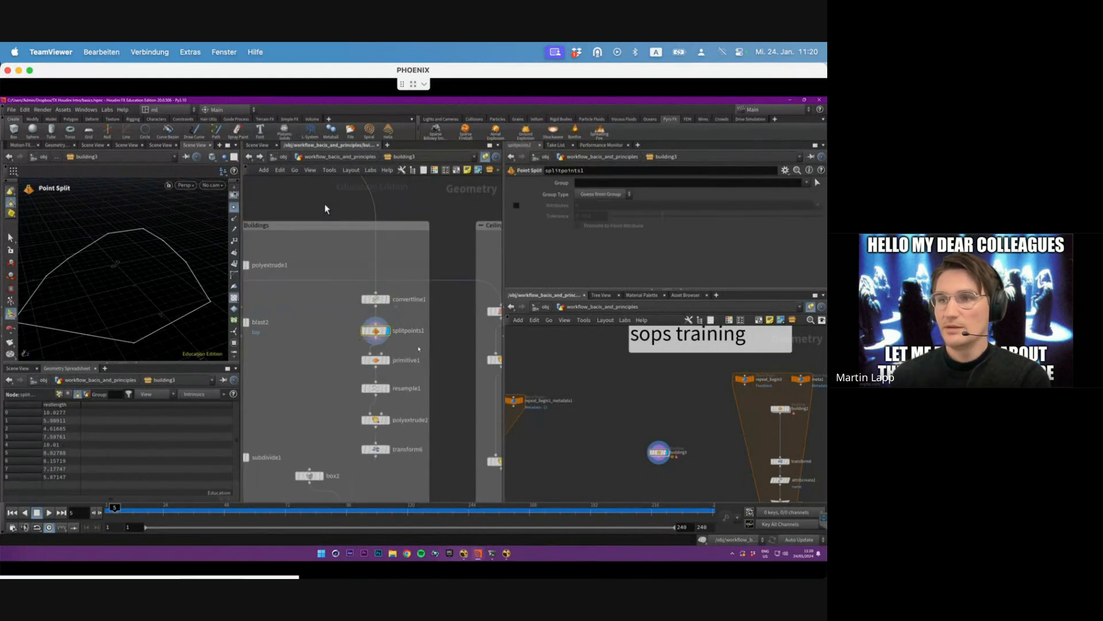
{"action": "mouse_move", "coordinate": [151, 317]}
{"action": "left_mouse_down"}
{"action": "mouse_move", "coordinate": [157, 299]}
{"action": "mouse_move", "coordinate": [165, 330]}
{"action": "left_mouse_up"}
- Display primitive1, review its scale settings, and bypass splitpoints1 to compare the effect on the outline
{"action": "left_click", "coordinate": [388, 360]}
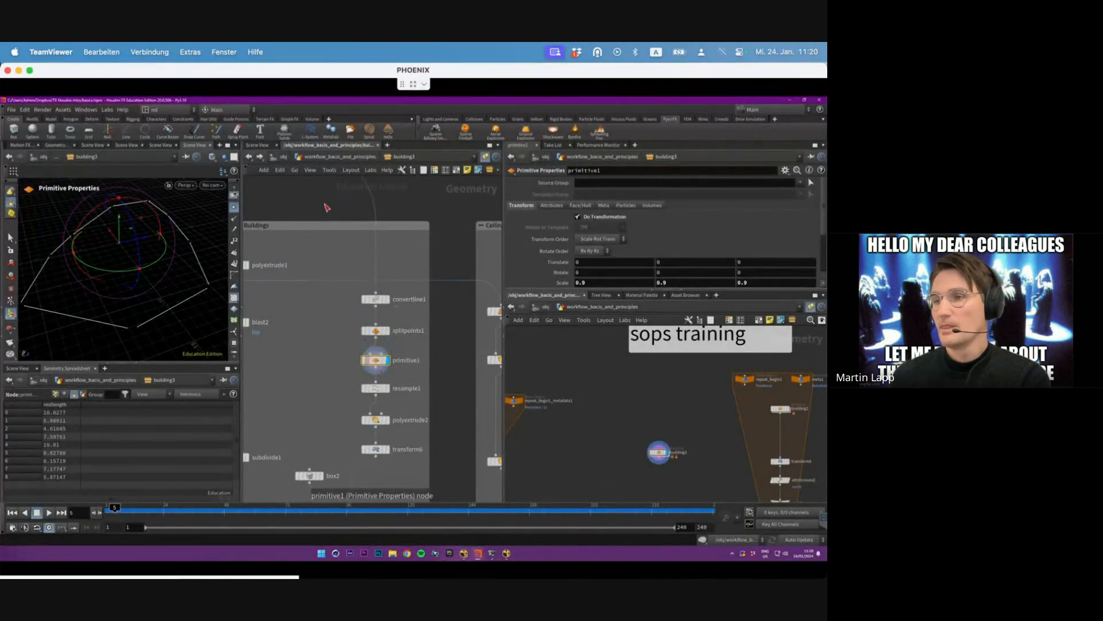
{"action": "left_click_drag", "start_coordinate": [825, 220], "coordinate": [823, 230]}
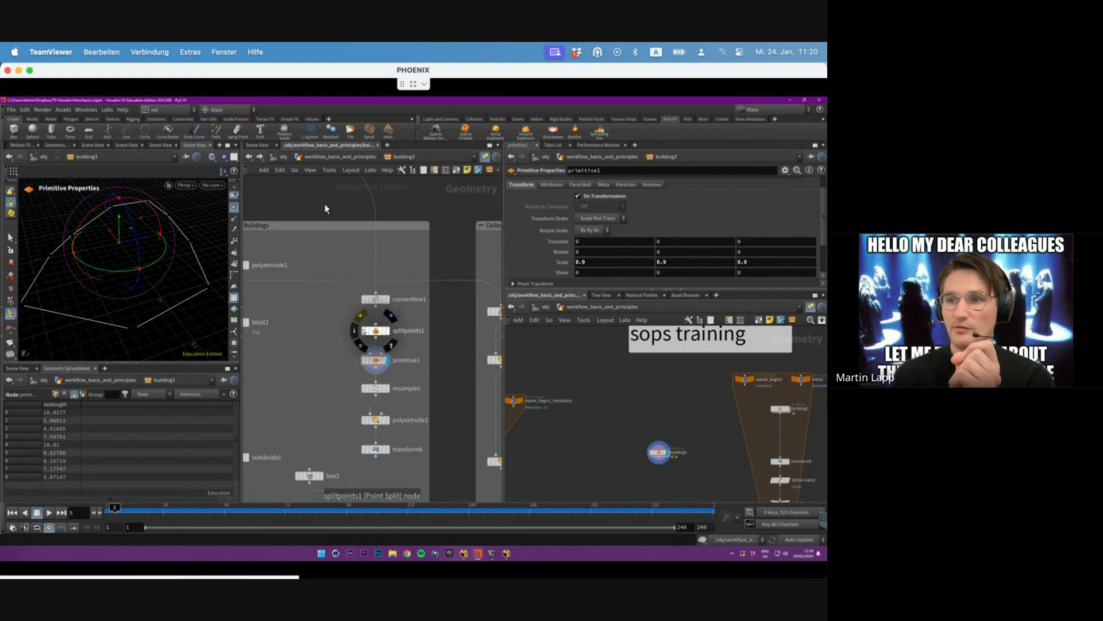
{"action": "left_click", "coordinate": [364, 331]}
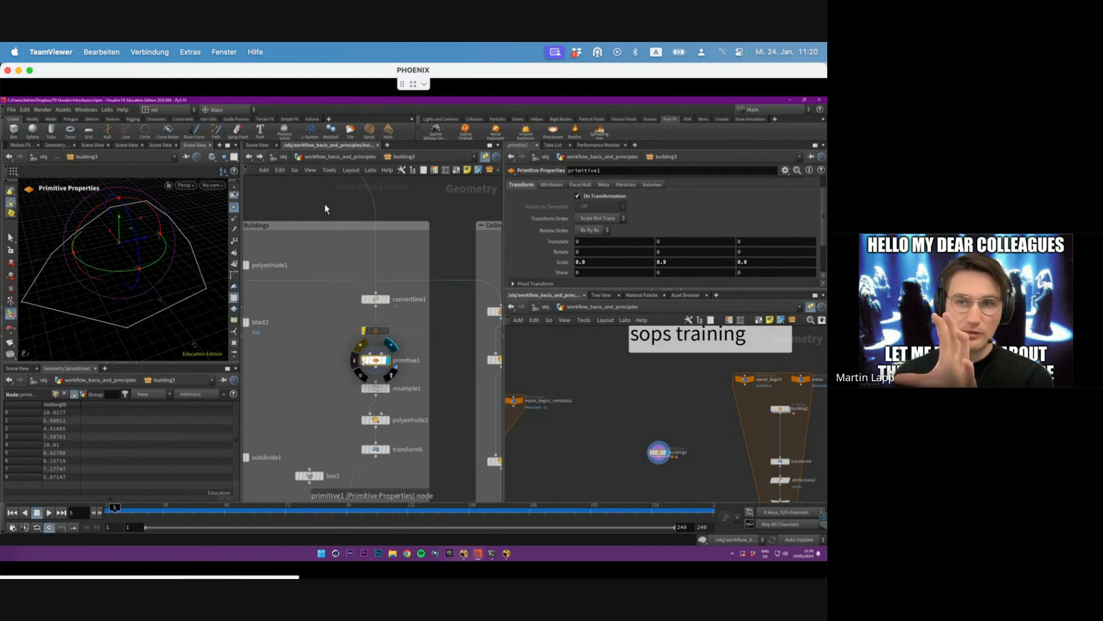
- Bypass primitive1 as a test, reactivate both splitpoints1 and primitive1, and inspect the gaps between the scaled outline edges
{"action": "left_click", "coordinate": [364, 361]}
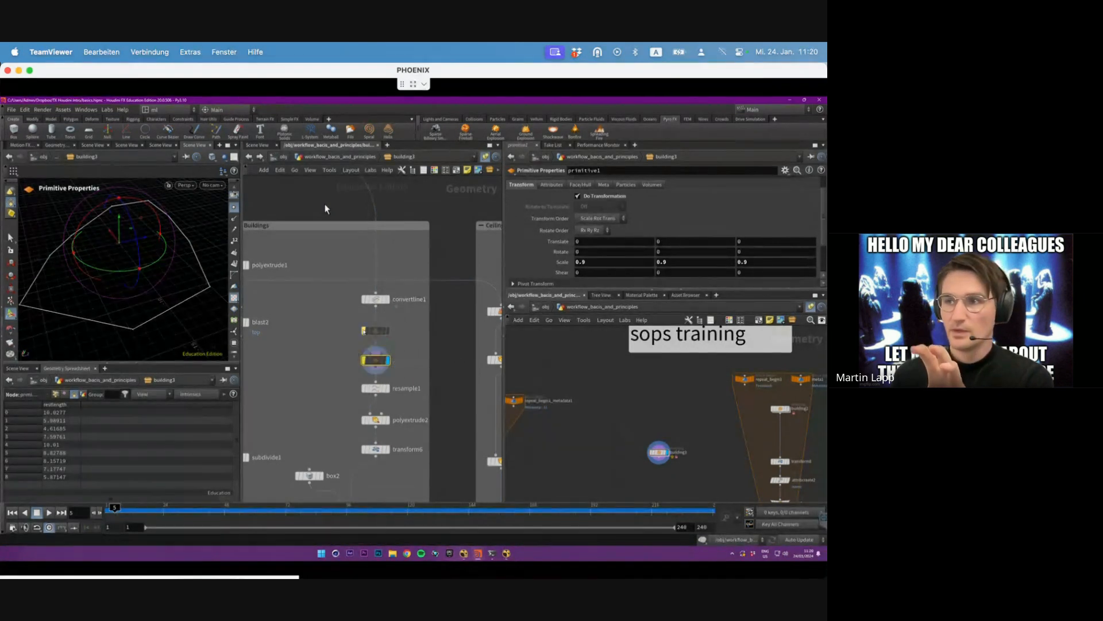
{"action": "left_click", "coordinate": [364, 332]}
{"action": "left_click", "coordinate": [363, 361]}
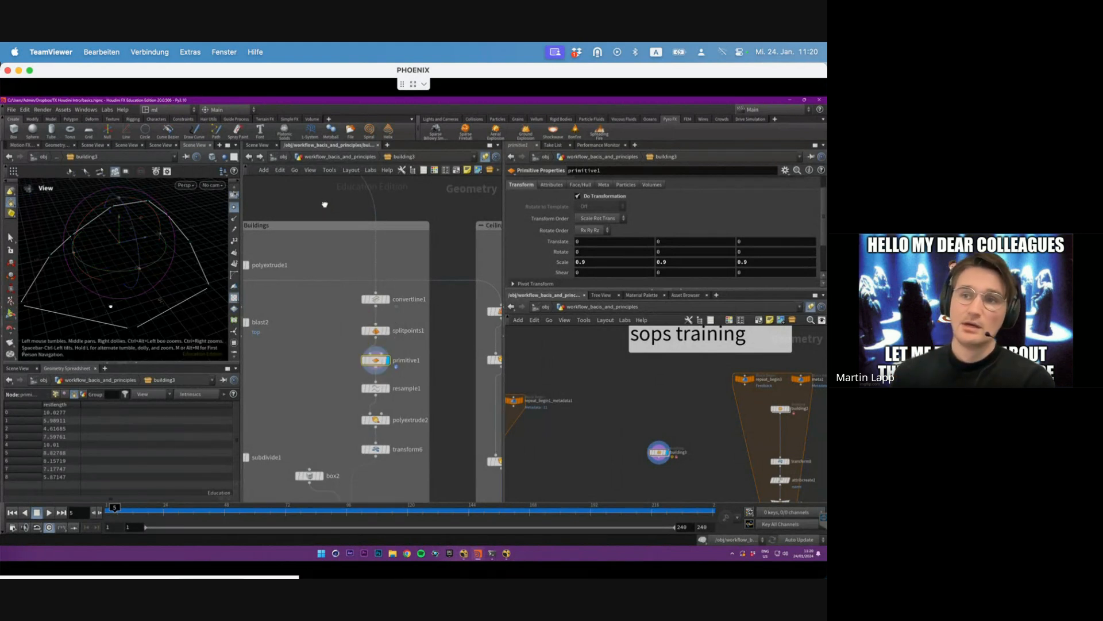
{"action": "left_click_drag", "start_coordinate": [90, 313], "coordinate": [136, 258], "text": "alt"}
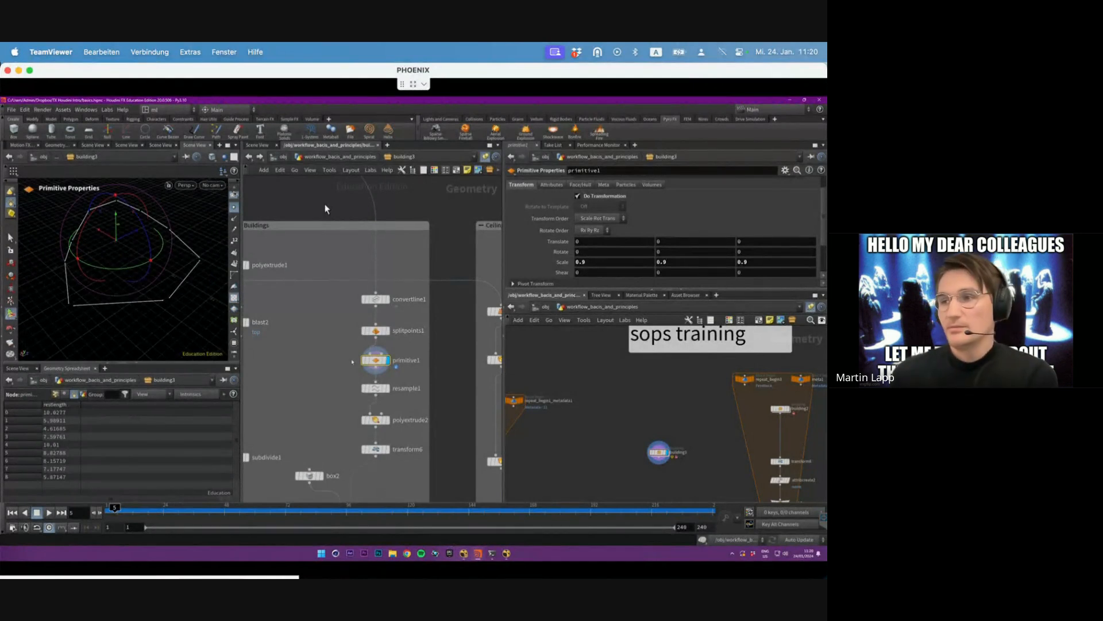
{"action": "left_click_drag", "start_coordinate": [142, 280], "coordinate": [177, 274], "text": "alt"}
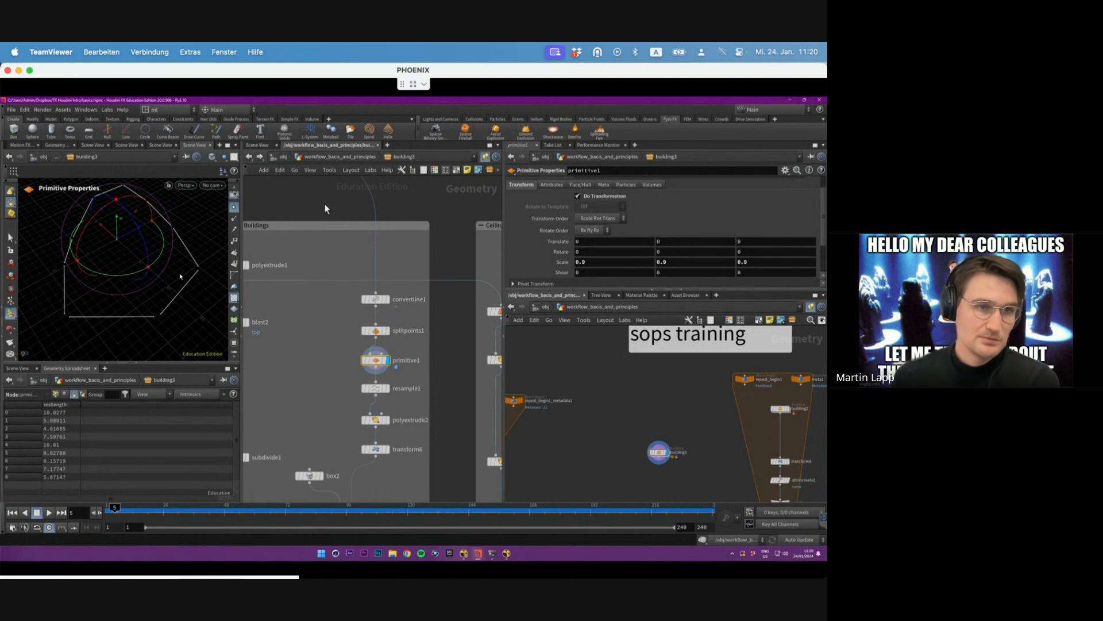
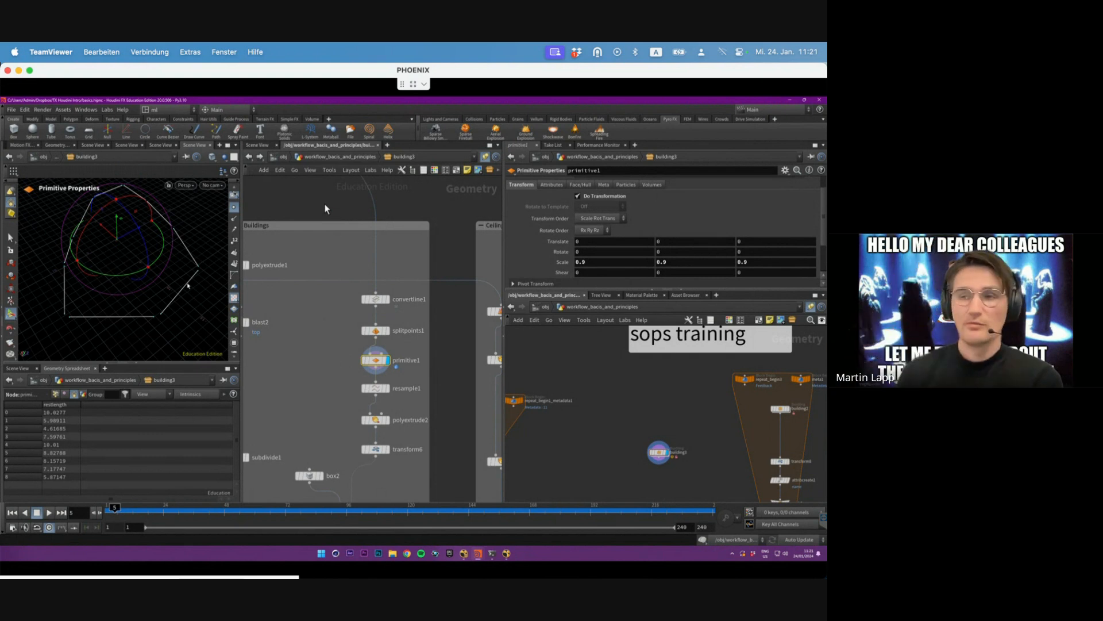
{"action": "left_click_drag", "start_coordinate": [98, 283], "coordinate": [118, 246], "text": "alt"}
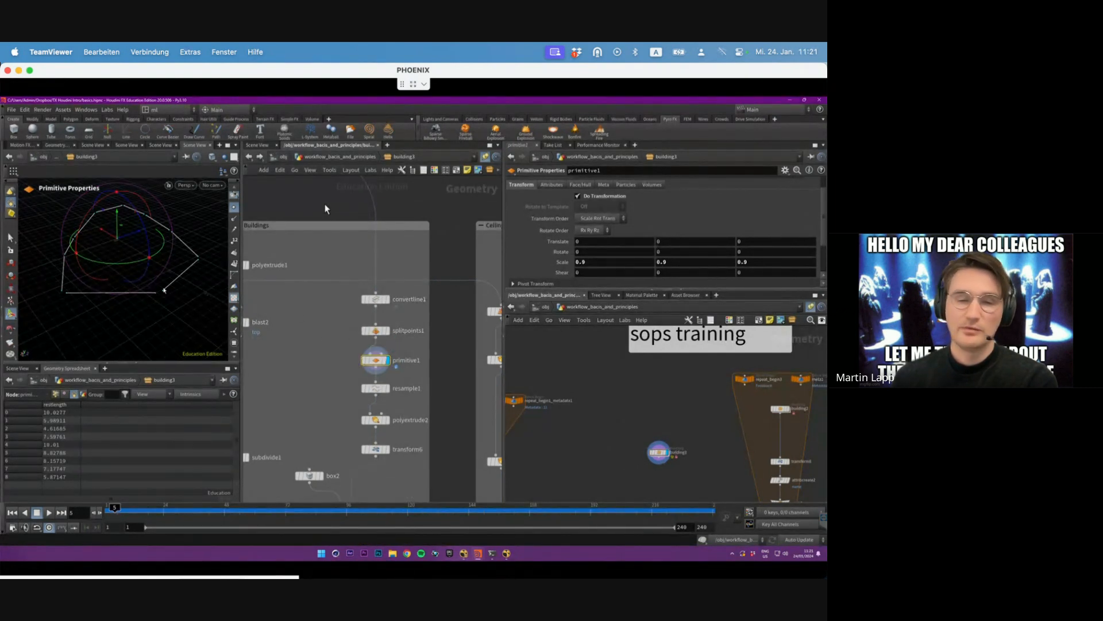
{"action": "left_click_drag", "start_coordinate": [164, 291], "coordinate": [163, 292], "text": "alt"}
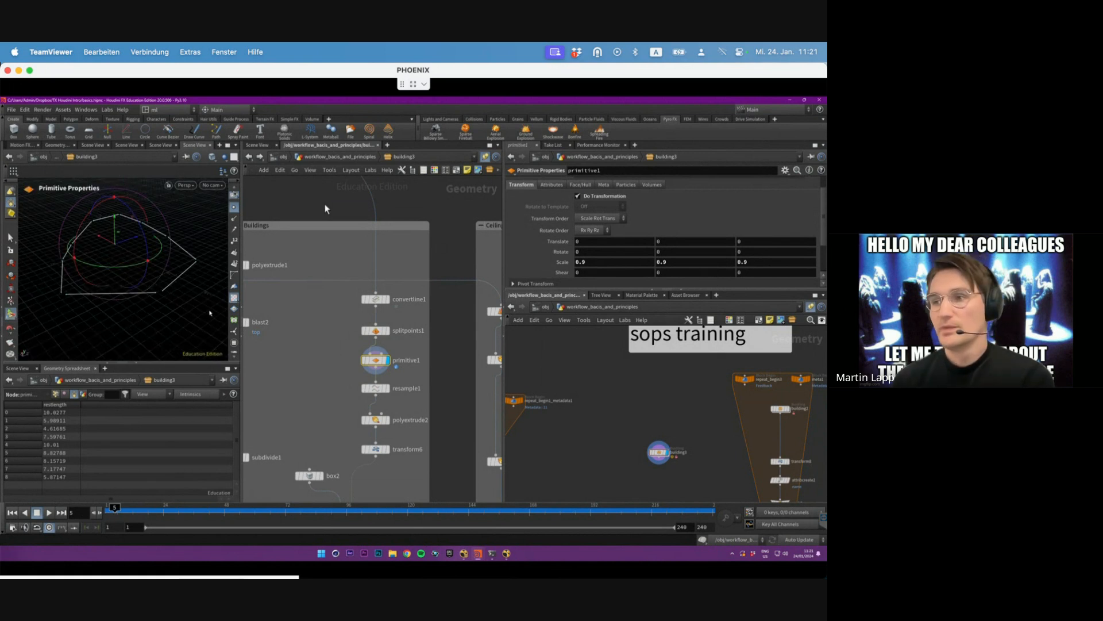
- Display resample1 and compare the Length expression with its evaluated value
{"action": "left_click", "coordinate": [376, 388]}
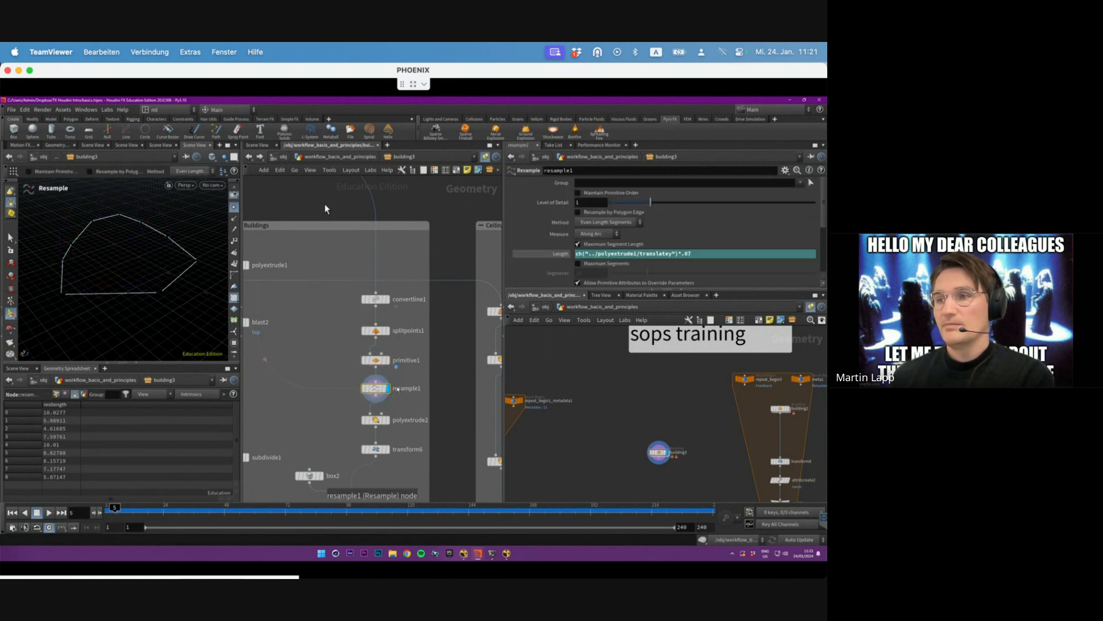
{"action": "right_click_drag", "start_coordinate": [172, 254], "coordinate": [140, 253], "text": "alt"}
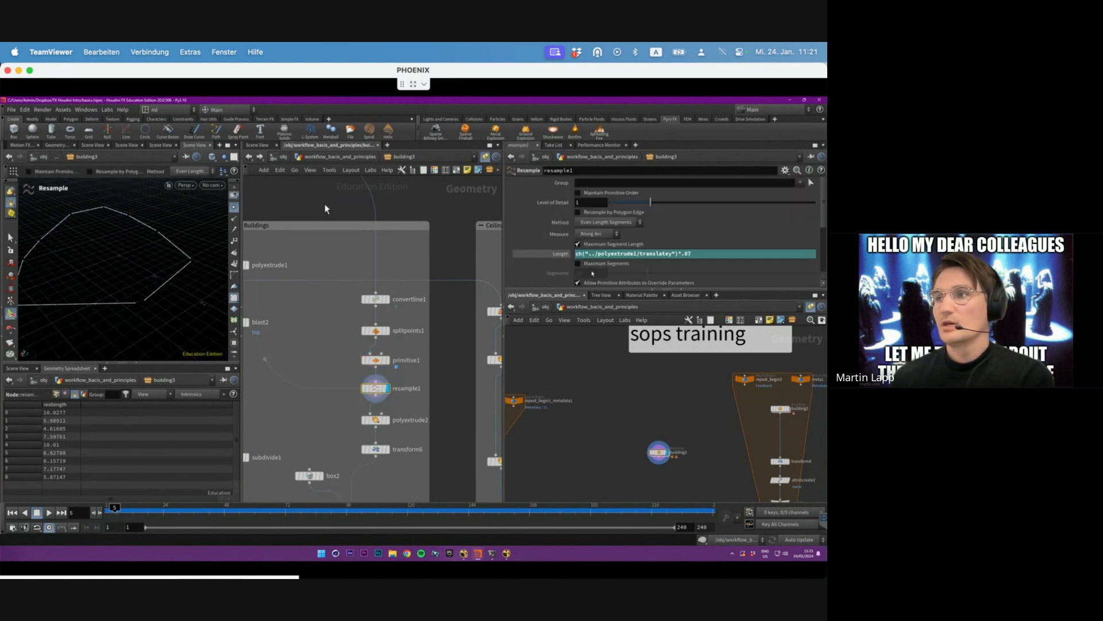
{"action": "left_click", "coordinate": [562, 254]}
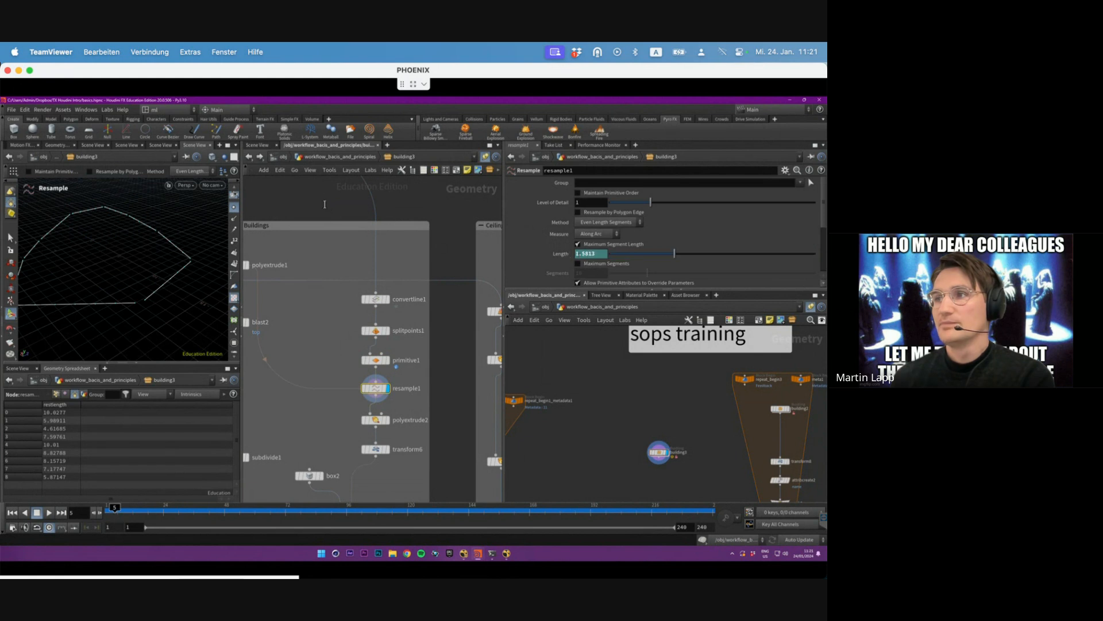
- Add a separate Resample node fed by primitive1, display it, and set its segment length to 0.134
{"action": "key", "text": "Tab"}
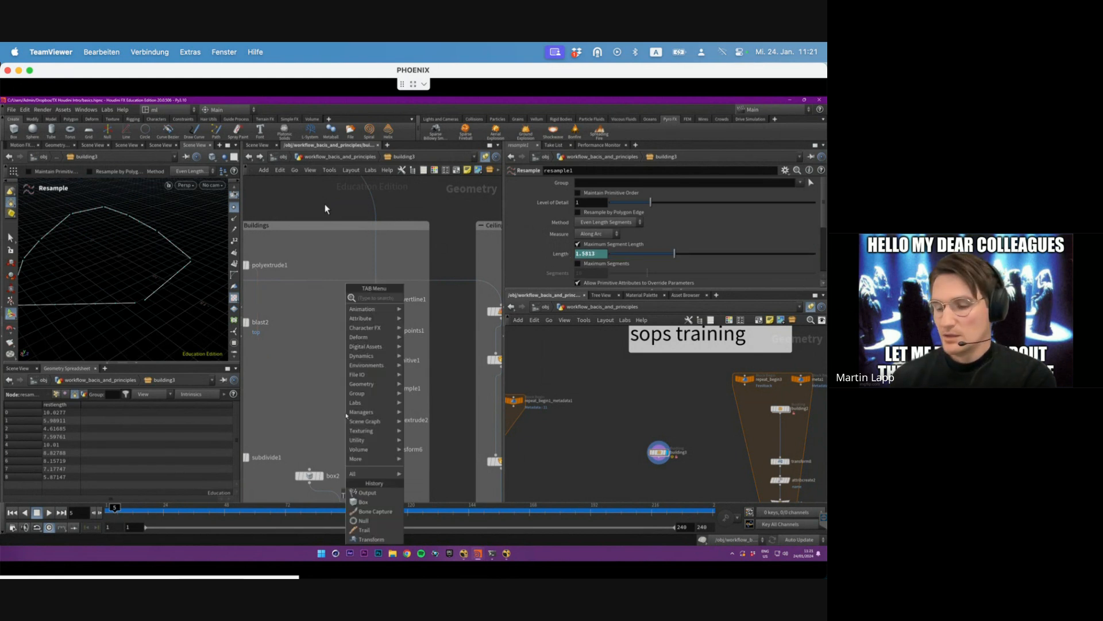
{"action": "type", "text": "resam"}
{"action": "key", "text": "Return"}
{"action": "left_click", "coordinate": [345, 413]}
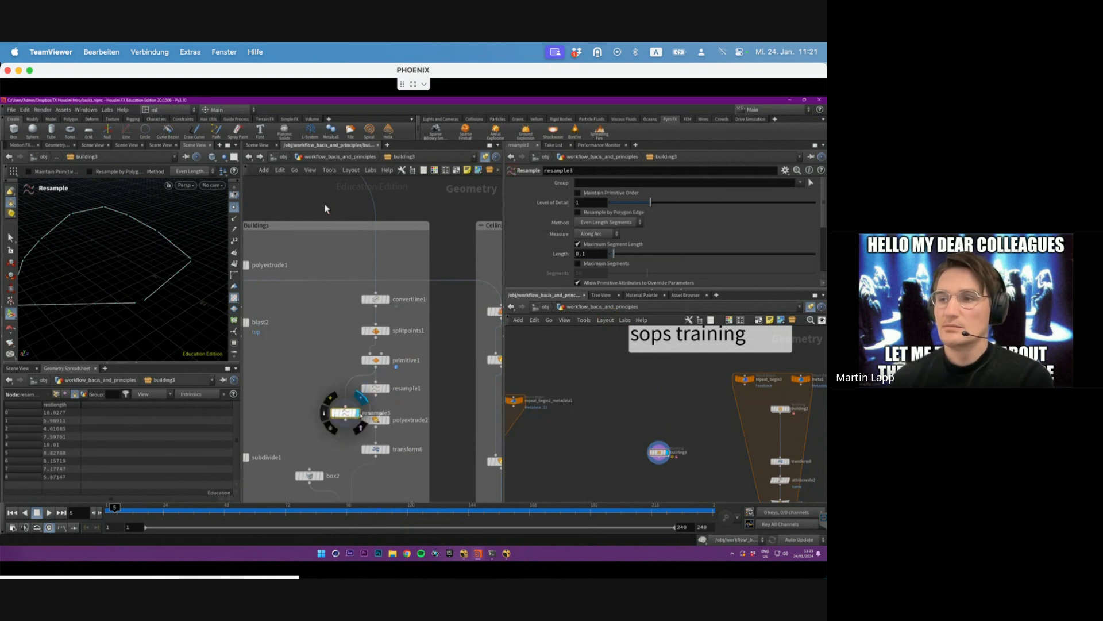
{"action": "left_click", "coordinate": [358, 412]}
{"action": "left_click_drag", "start_coordinate": [348, 413], "coordinate": [333, 395]}
{"action": "right_click_drag", "start_coordinate": [180, 295], "coordinate": [230, 278], "text": "alt"}
{"action": "left_click_drag", "start_coordinate": [230, 277], "coordinate": [99, 288], "text": "alt"}
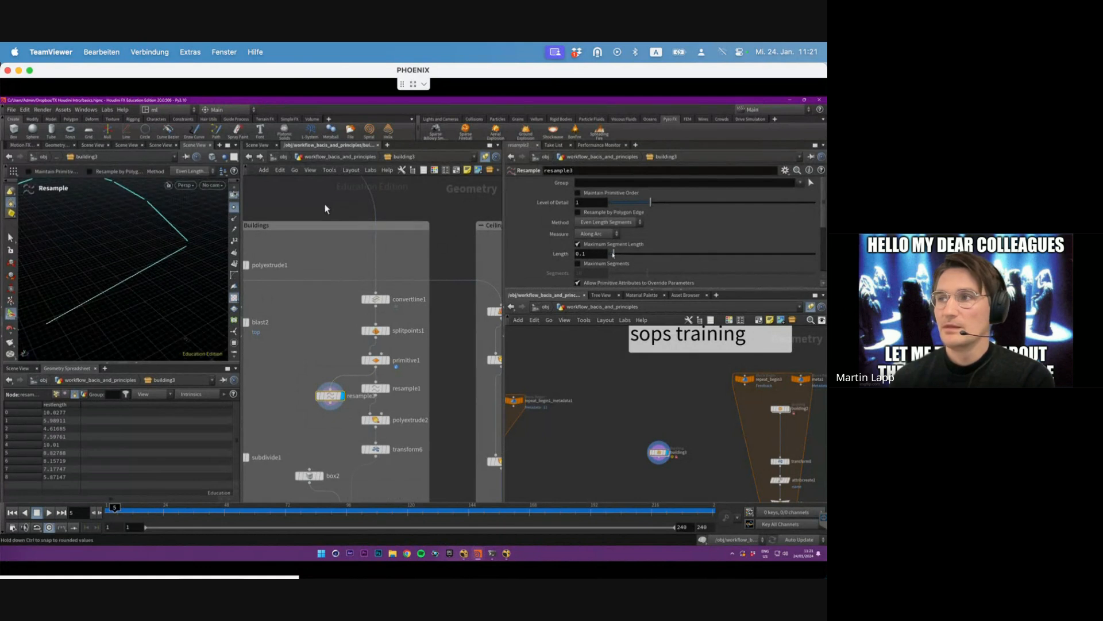
{"action": "mouse_move", "coordinate": [614, 253]}
{"action": "left_mouse_down"}
{"action": "mouse_move", "coordinate": [798, 255]}
{"action": "mouse_move", "coordinate": [618, 257]}
{"action": "left_mouse_up"}
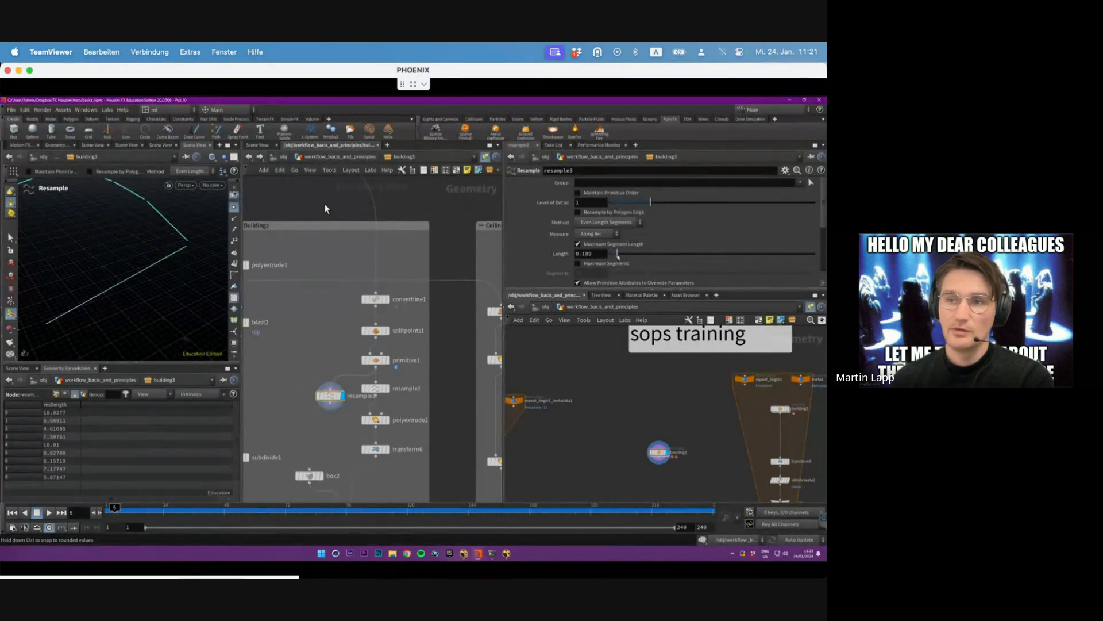
- Add a Mountain noise node after the new Resample node and display it to deform the edges
{"action": "key", "text": "Tab"}
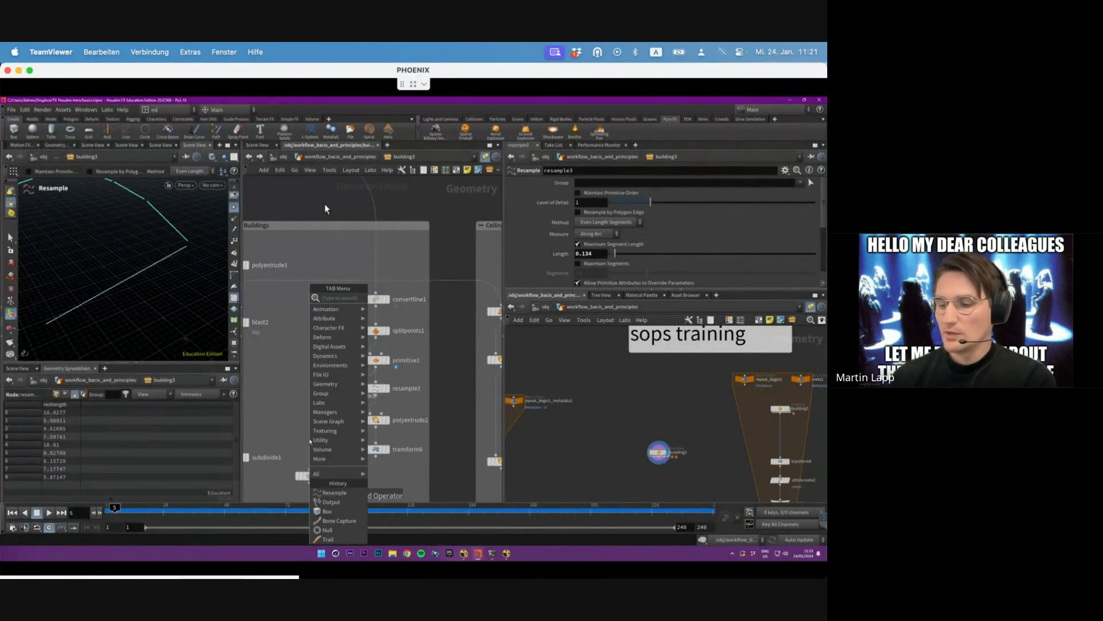
{"action": "type", "text": "polyex"}
{"action": "key", "text": "Return"}
{"action": "left_click", "coordinate": [311, 440]}
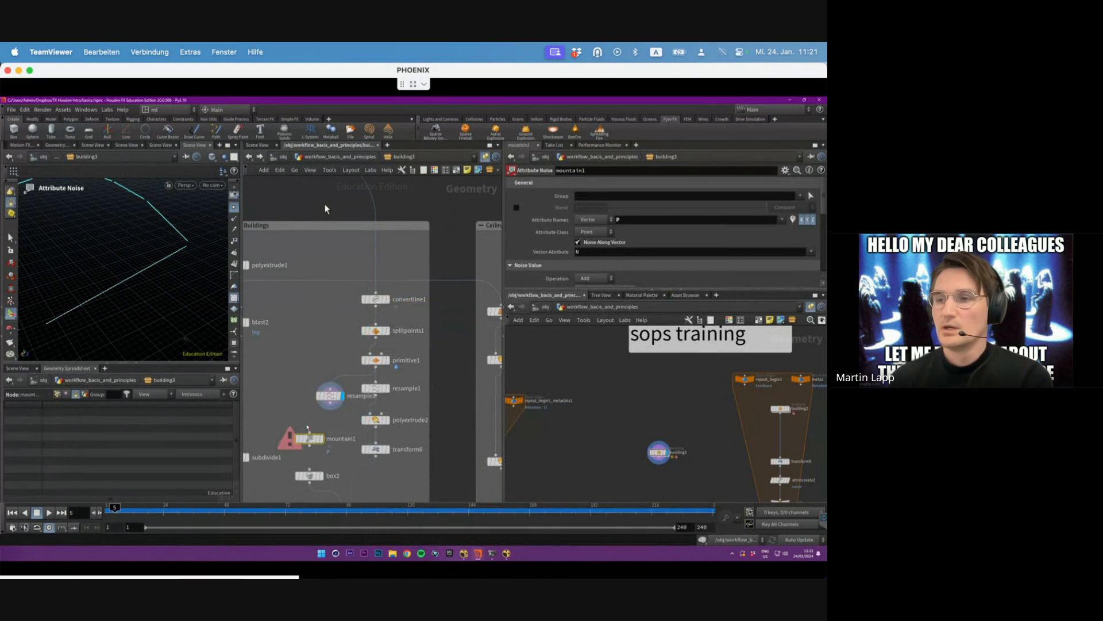
{"action": "left_click", "coordinate": [310, 432]}
{"action": "left_click", "coordinate": [322, 439]}
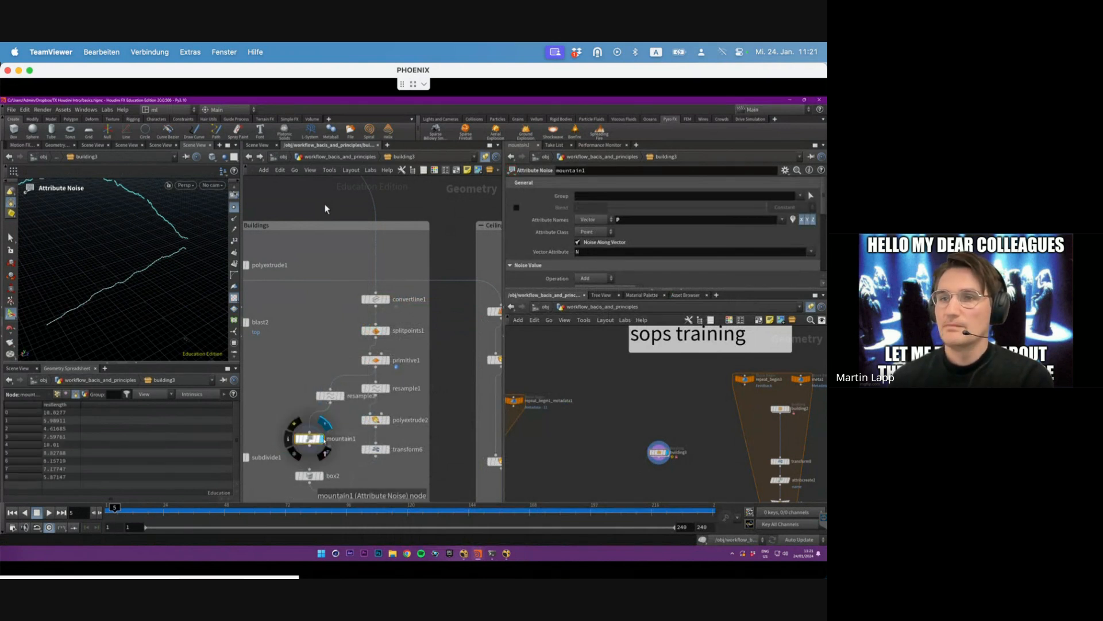
{"action": "left_click_drag", "start_coordinate": [350, 424], "coordinate": [299, 443]}
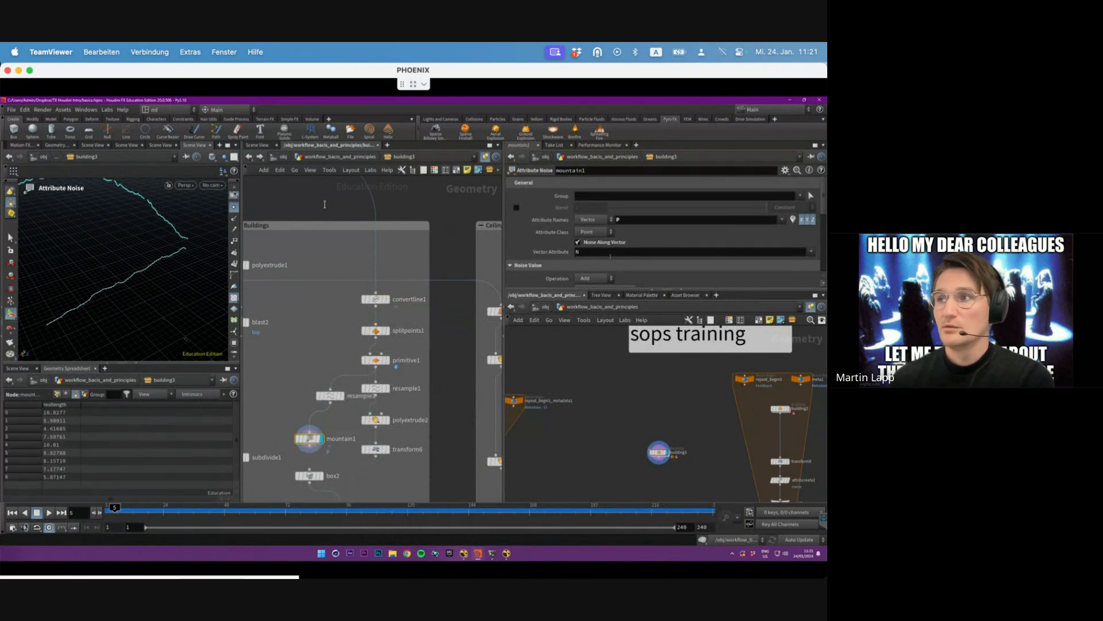
- Set the new Resample node's length to 0.031, hide the points, and raise the length to 3.632 to compare the noise detail
{"action": "left_click", "coordinate": [331, 396]}
{"action": "left_click_drag", "start_coordinate": [616, 253], "coordinate": [611, 254]}
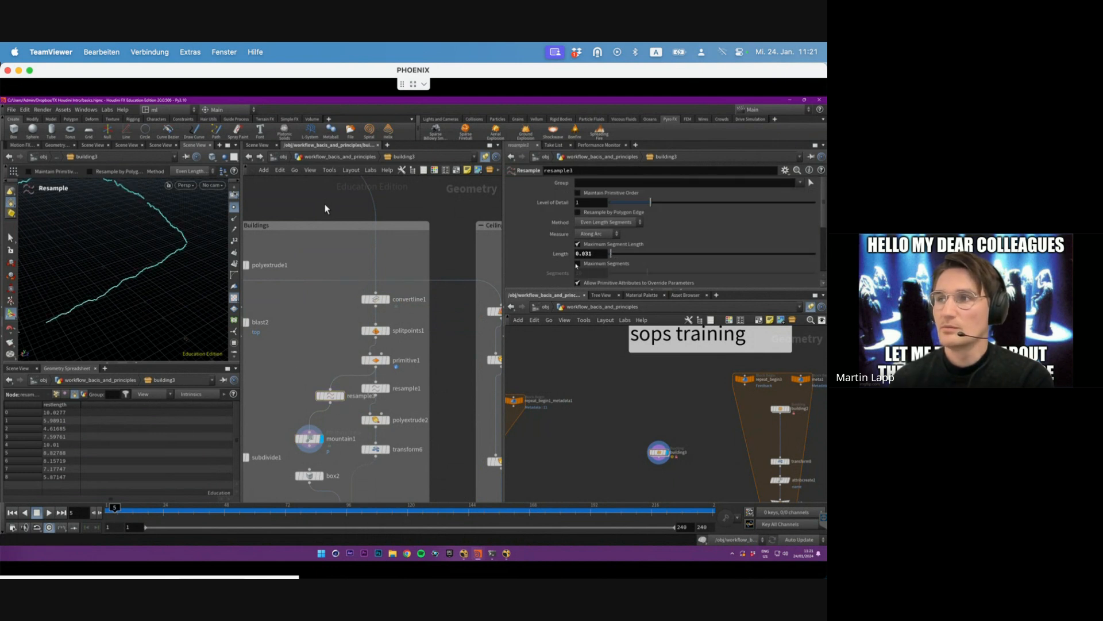
{"action": "left_click", "coordinate": [234, 206]}
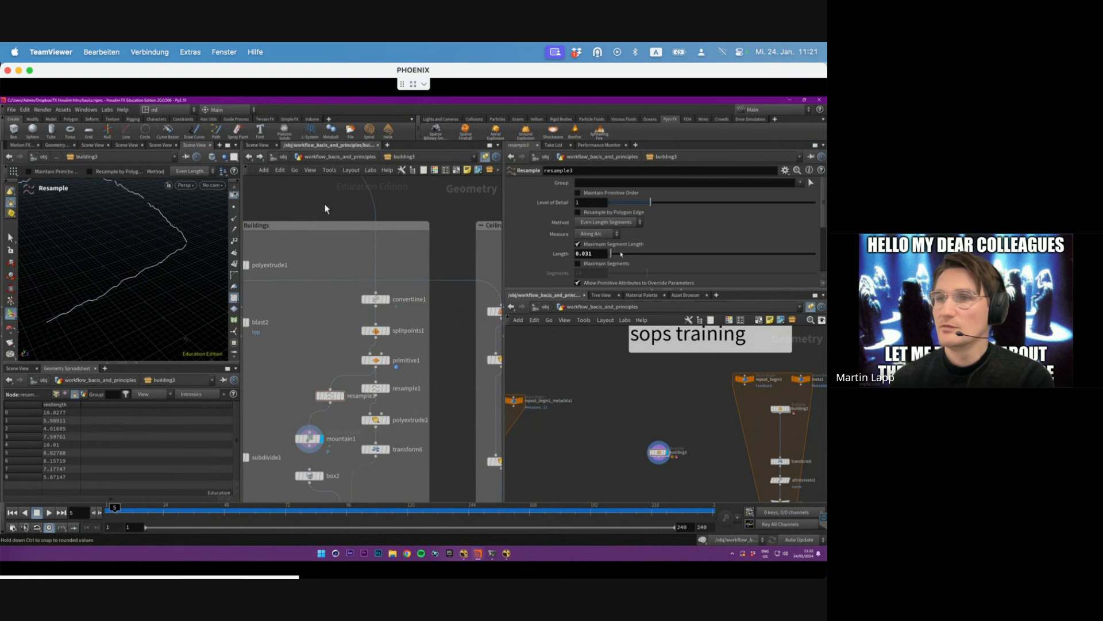
{"action": "left_click_drag", "start_coordinate": [621, 253], "coordinate": [759, 253]}
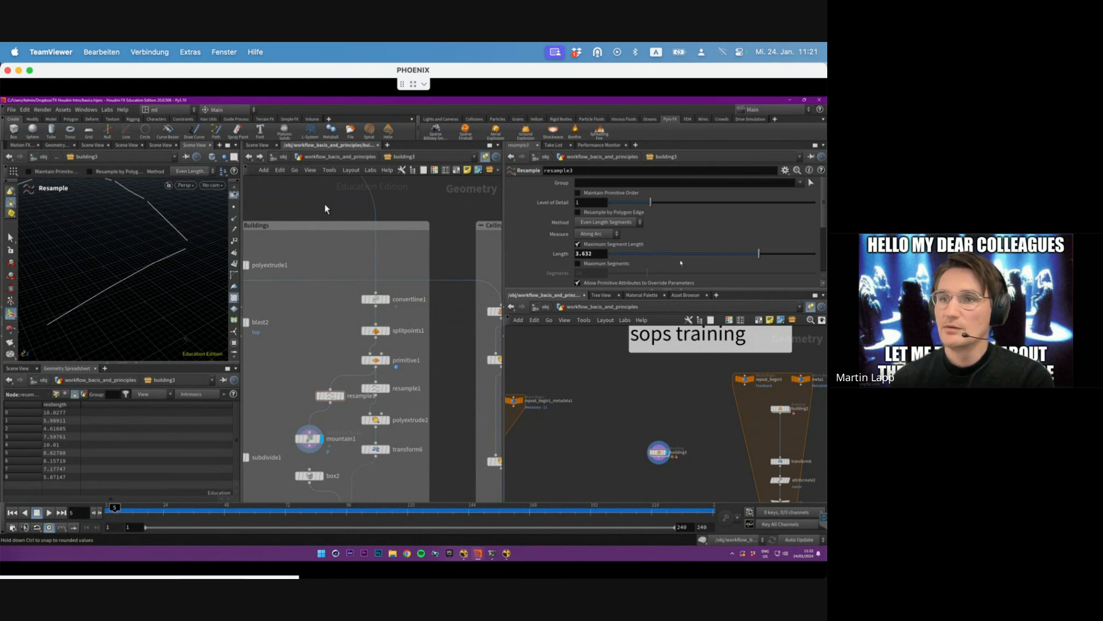
{"action": "left_click_drag", "start_coordinate": [168, 283], "coordinate": [109, 284], "text": "alt"}
- Delete the test Mountain and Resample nodes, return to resample1, and turn point display back on
{"action": "left_click", "coordinate": [312, 438]}
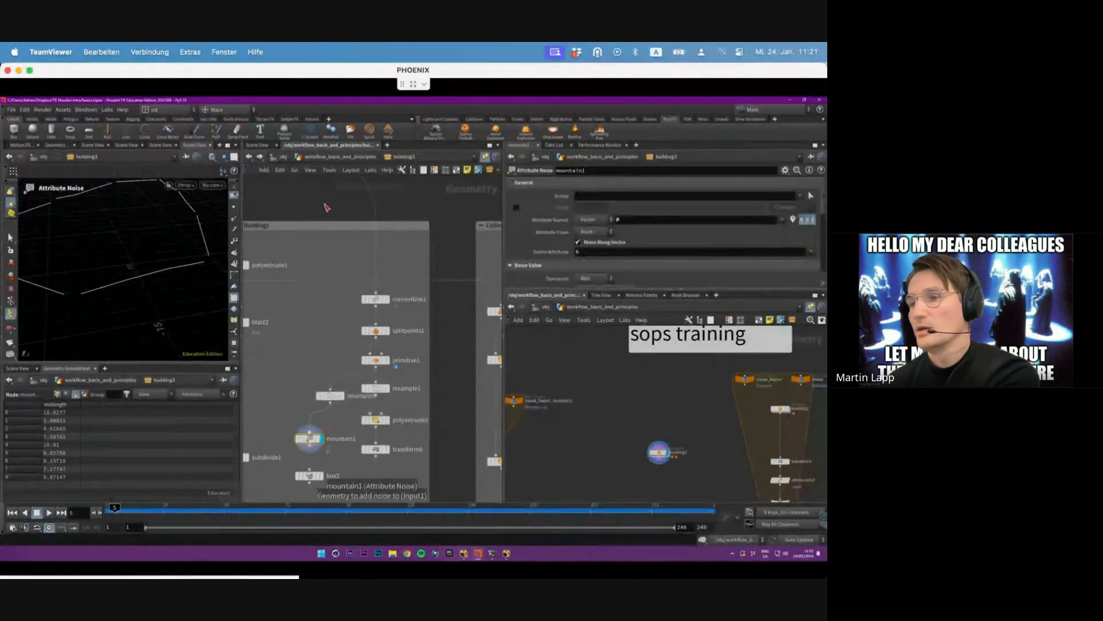
{"action": "left_click", "coordinate": [331, 396]}
{"action": "left_click", "coordinate": [375, 360]}
{"action": "left_click", "coordinate": [375, 388]}
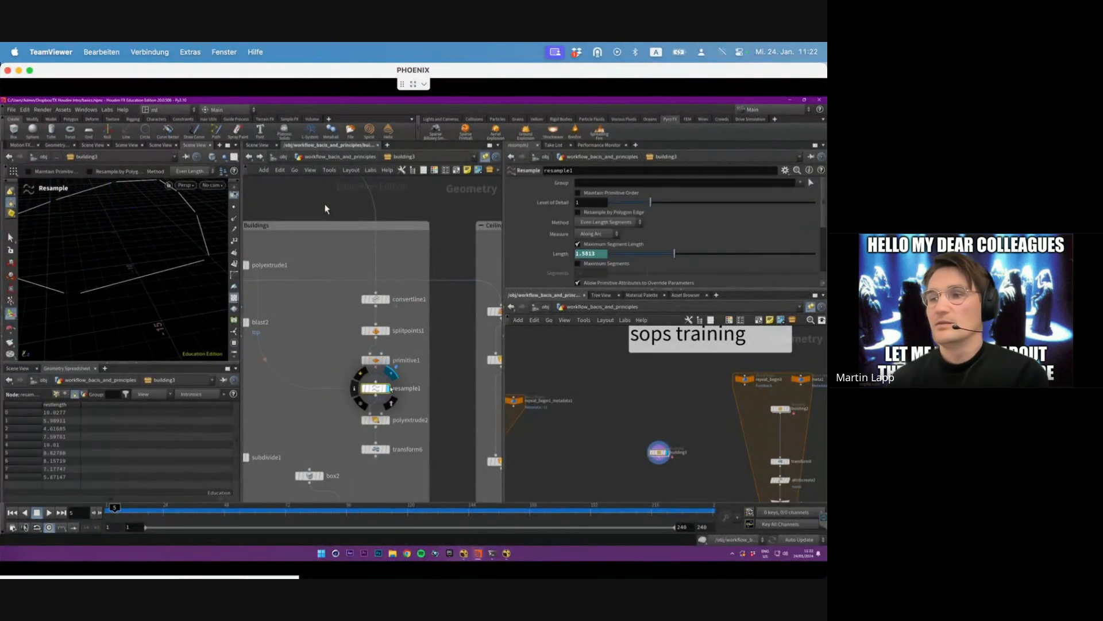
{"action": "left_click", "coordinate": [234, 207]}
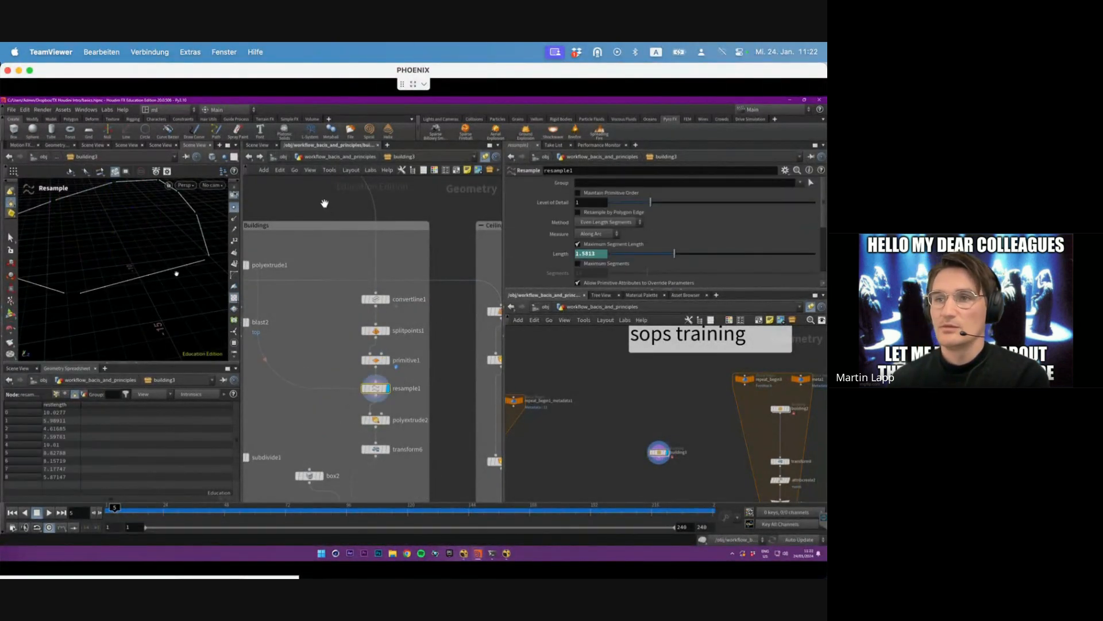
{"action": "left_click_drag", "start_coordinate": [177, 274], "coordinate": [160, 277], "text": "alt"}
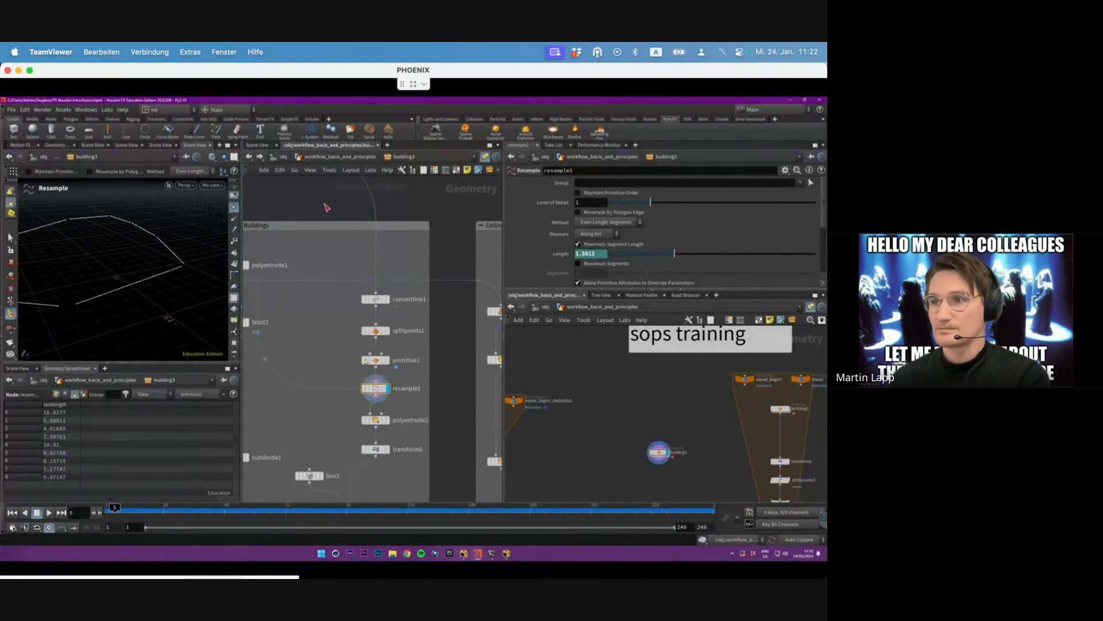
- Trace resample1's Length expression to polyextrude1 and examine the Y translate expression in its front transform
{"action": "scroll", "coordinate": [326, 208], "scroll_direction": "down", "scroll_amount": 2}
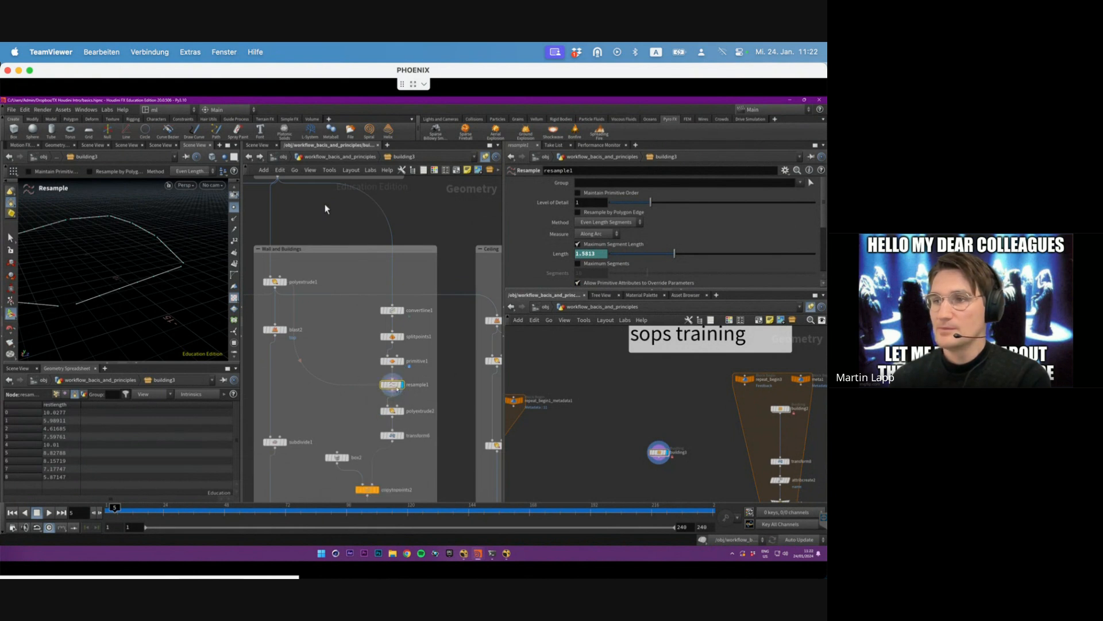
{"action": "left_click", "coordinate": [562, 254]}
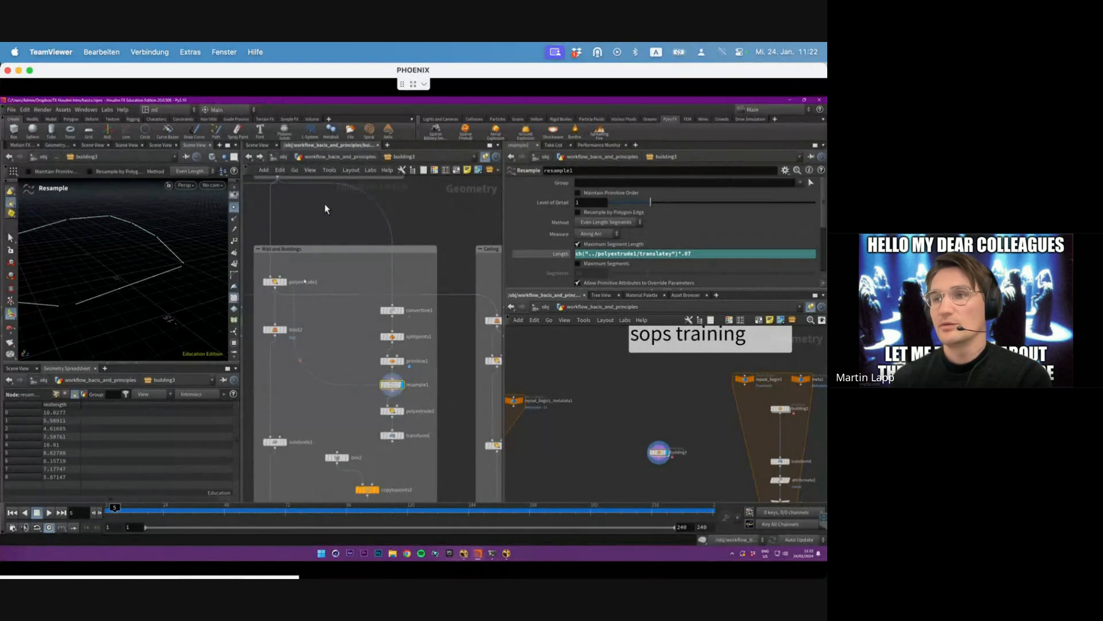
{"action": "left_click", "coordinate": [304, 281]}
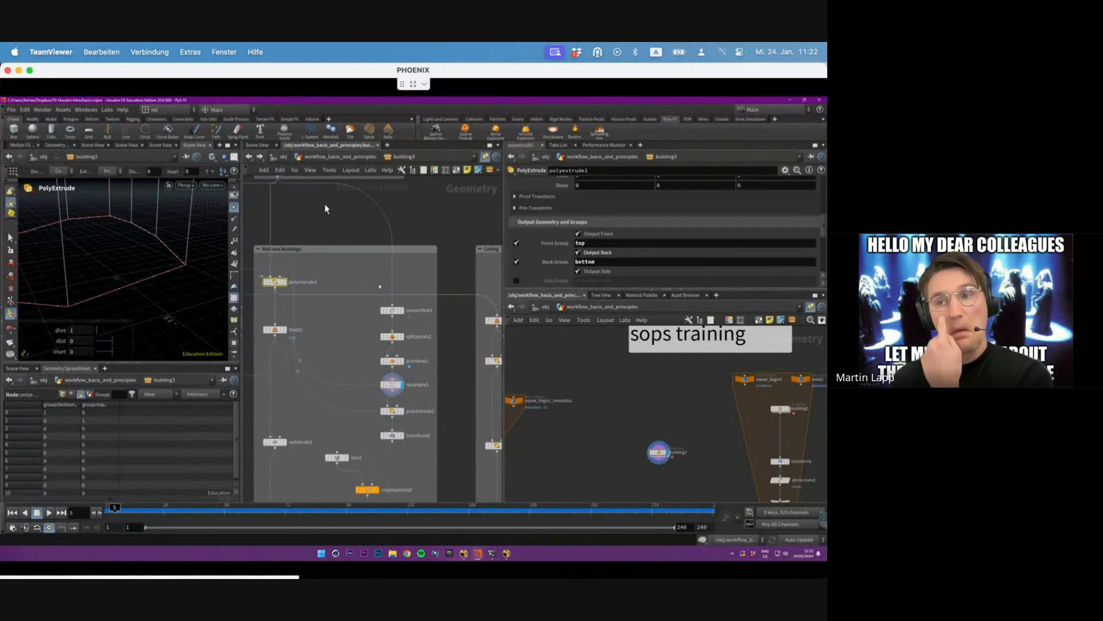
{"action": "left_click_drag", "start_coordinate": [155, 277], "coordinate": [169, 264], "text": "alt"}
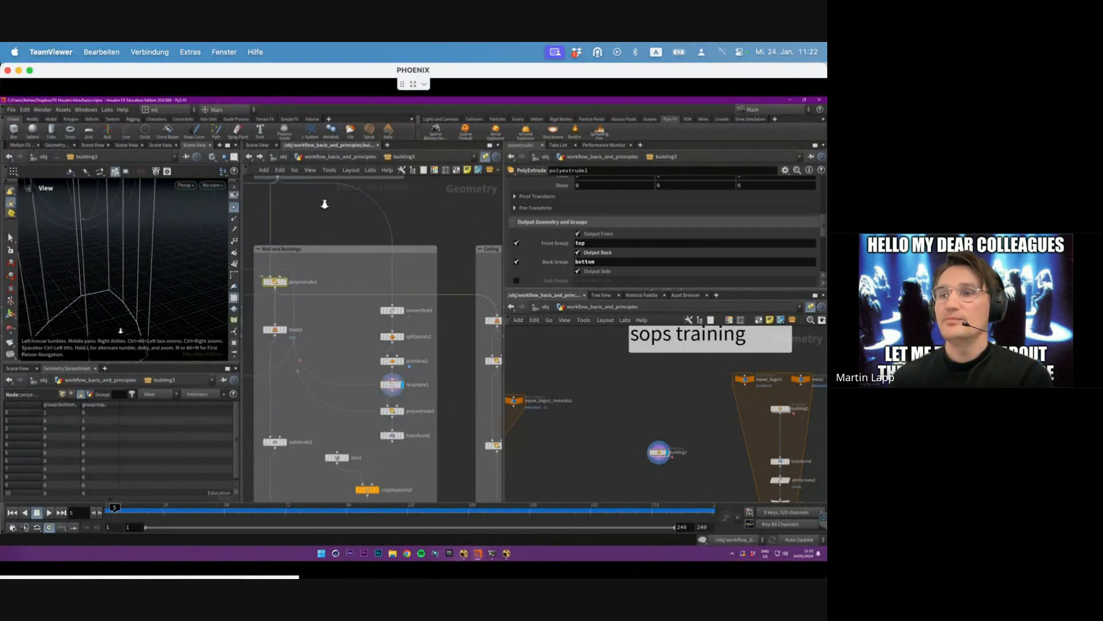
{"action": "right_click_drag", "start_coordinate": [169, 264], "coordinate": [156, 282], "text": "alt"}
{"action": "middle_click_drag", "start_coordinate": [156, 282], "coordinate": [159, 273], "text": "alt"}
{"action": "scroll", "coordinate": [723, 251], "scroll_direction": "up", "scroll_amount": 5}
{"action": "scroll", "coordinate": [726, 252], "scroll_direction": "down", "scroll_amount": 3}
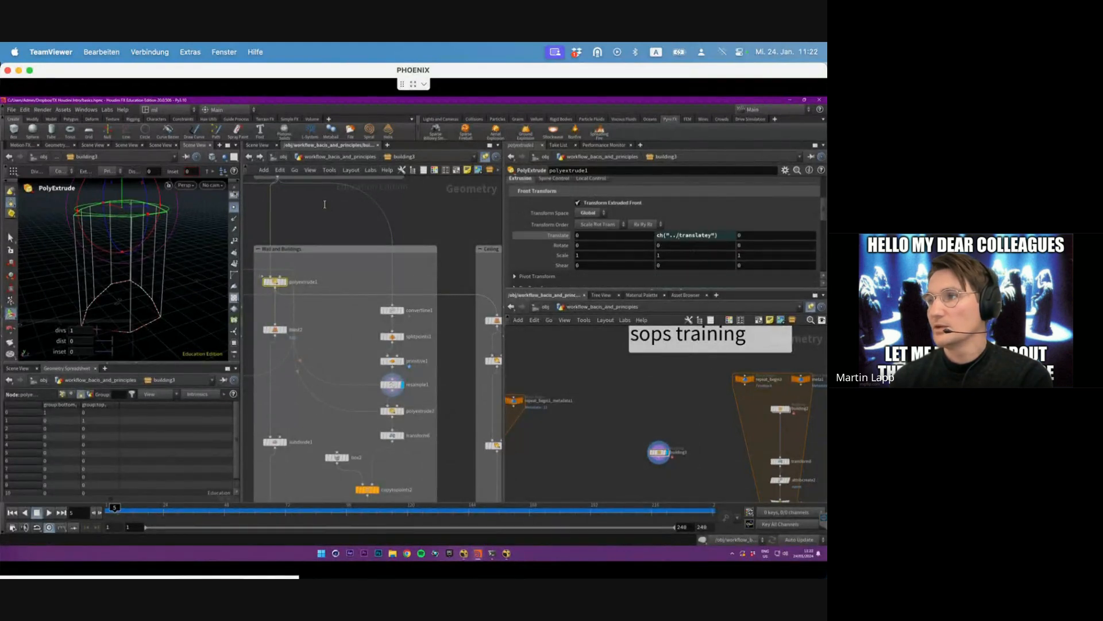
{"action": "left_click", "coordinate": [557, 235]}
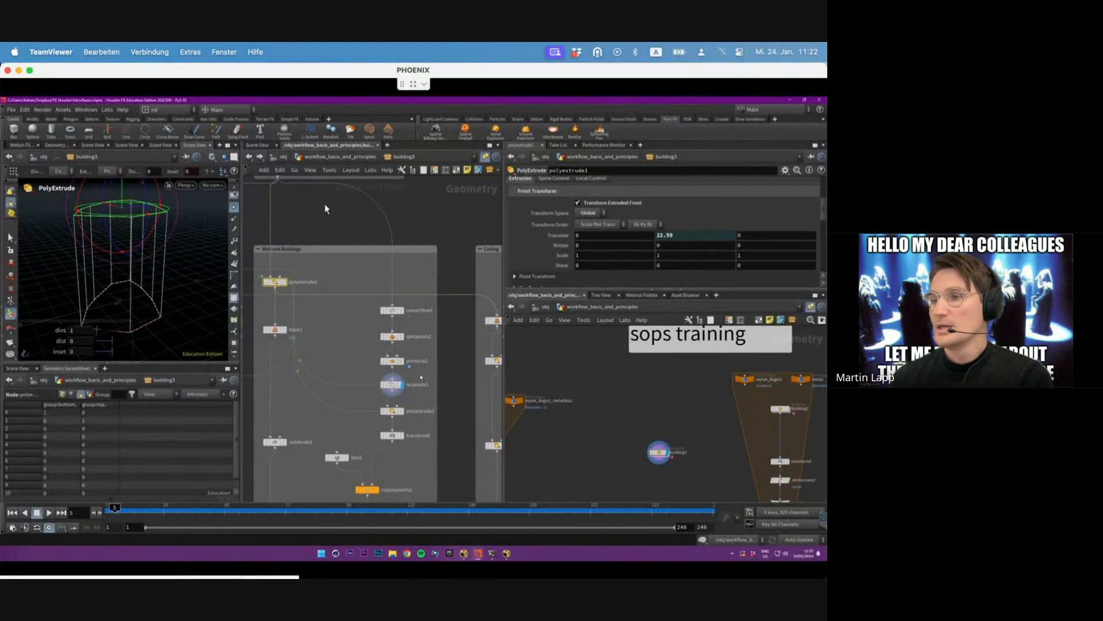
- Display resample1 and re-enter its Length expression with the .07 multiplier on polyextrude1's Y translate
{"action": "left_click", "coordinate": [393, 383]}
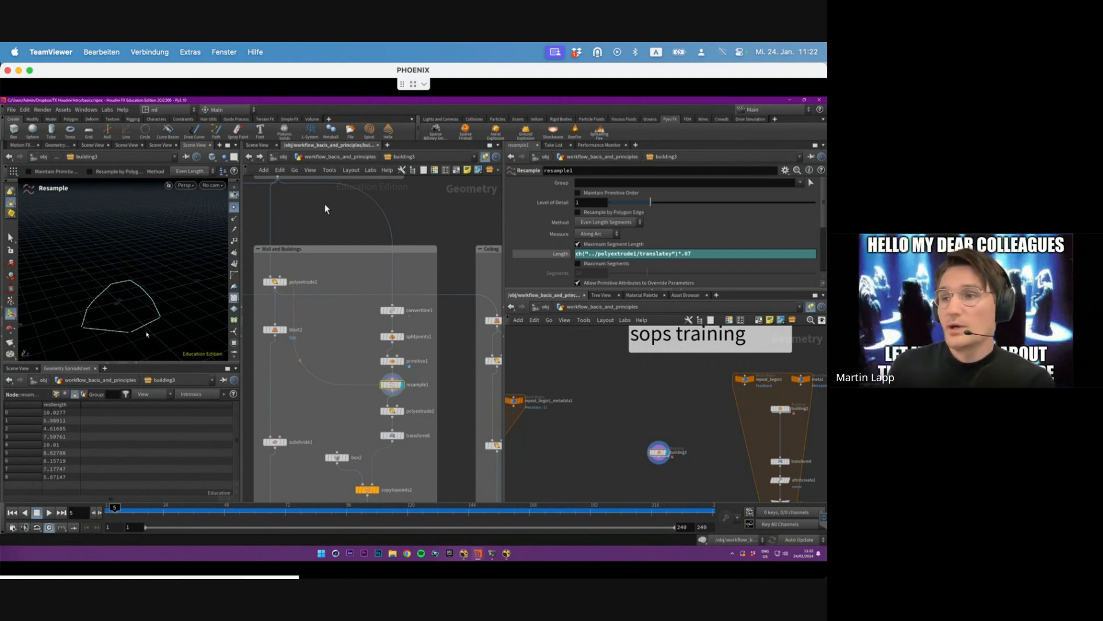
{"action": "scroll", "coordinate": [603, 371], "scroll_direction": "down", "scroll_amount": 1}
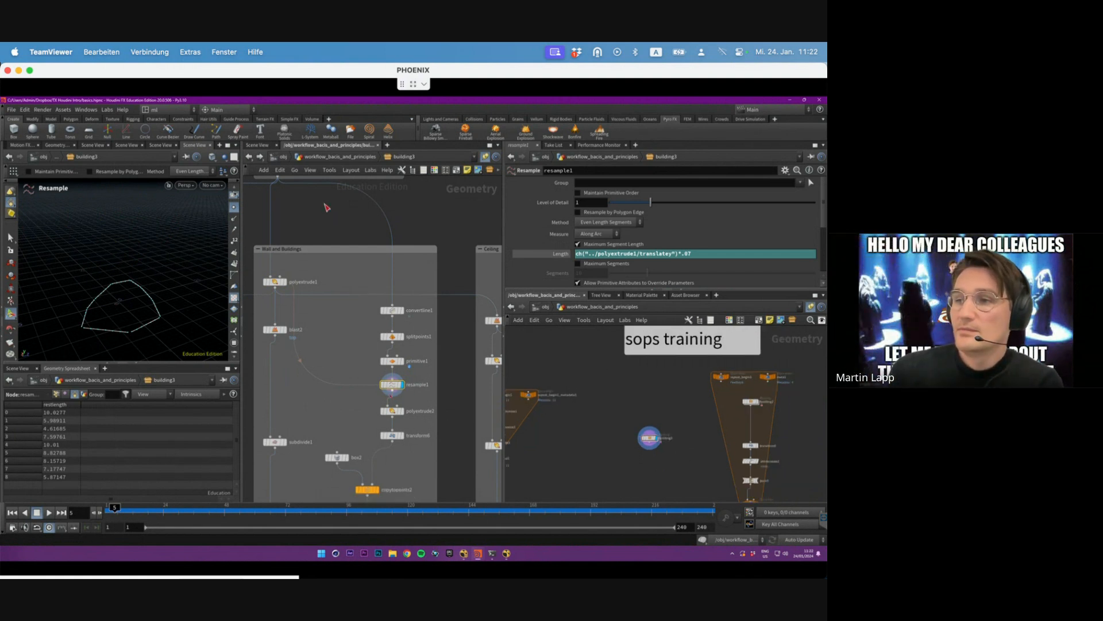
{"action": "left_click_drag", "start_coordinate": [105, 305], "coordinate": [122, 287], "text": "alt"}
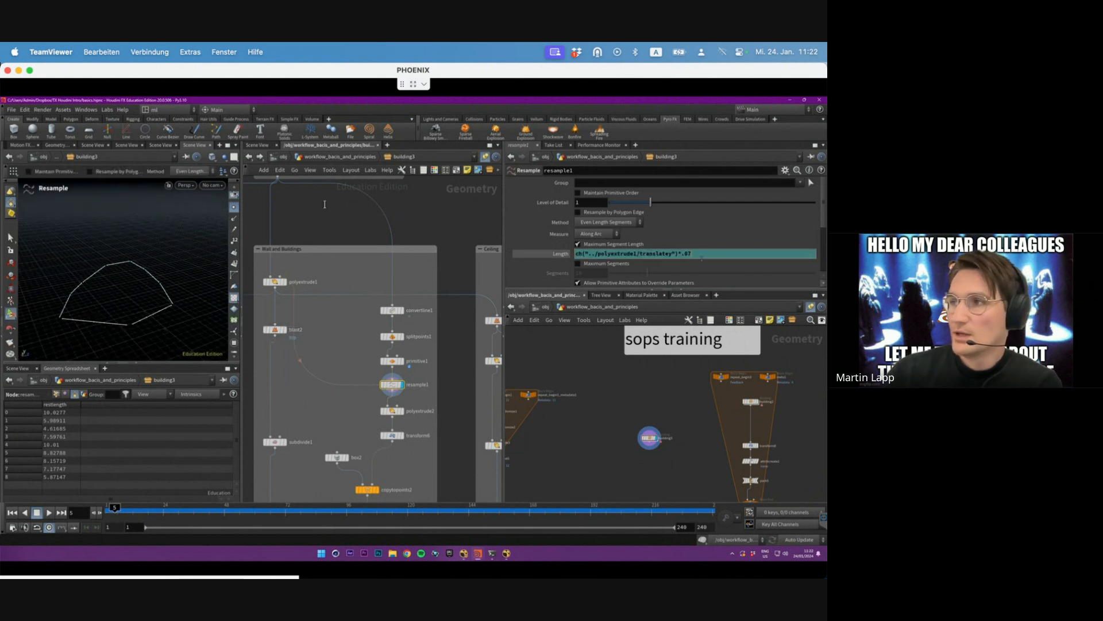
{"action": "left_click", "coordinate": [702, 258]}
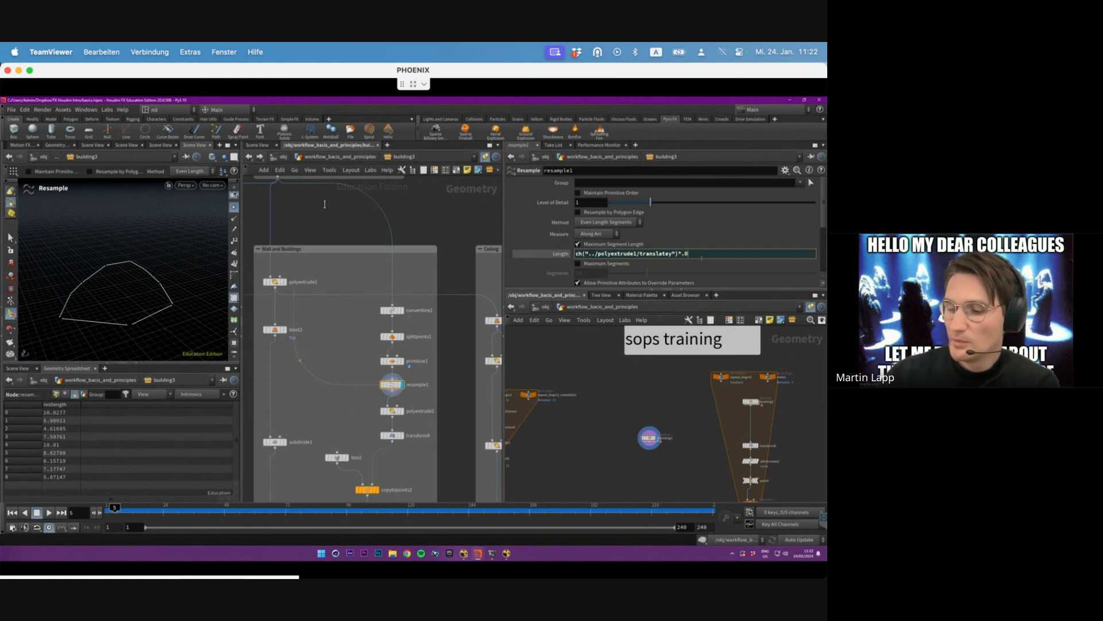
{"action": "key", "text": "Return"}
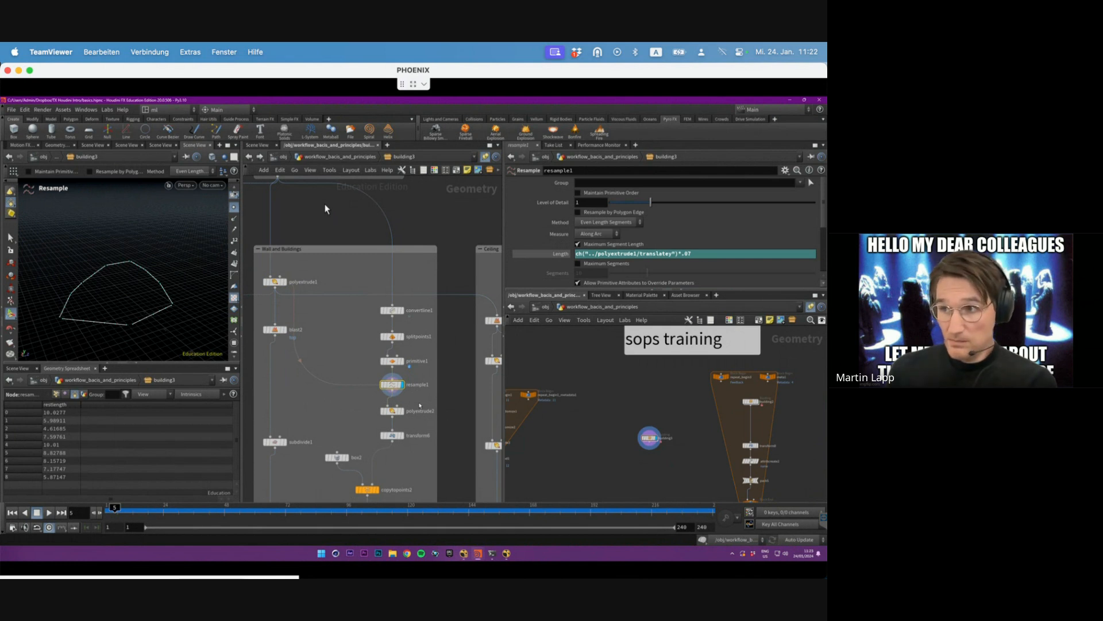
- Display polyextrude2 and examine how its front transform's Y translate references polyextrude1
{"action": "left_click", "coordinate": [400, 413]}
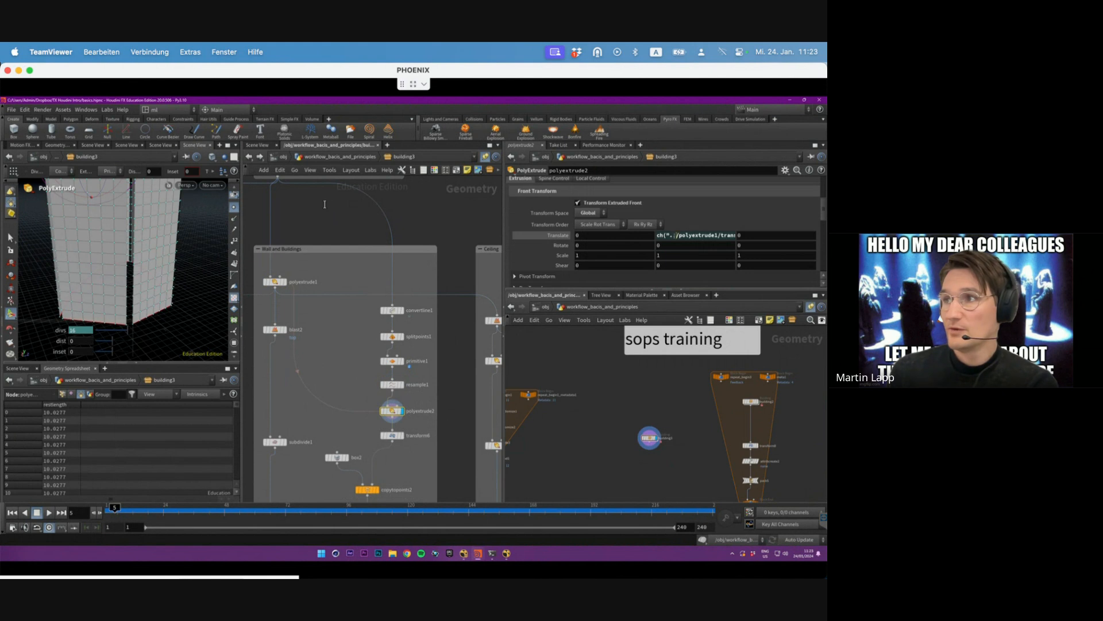
{"action": "left_click_drag", "start_coordinate": [675, 236], "coordinate": [751, 236]}
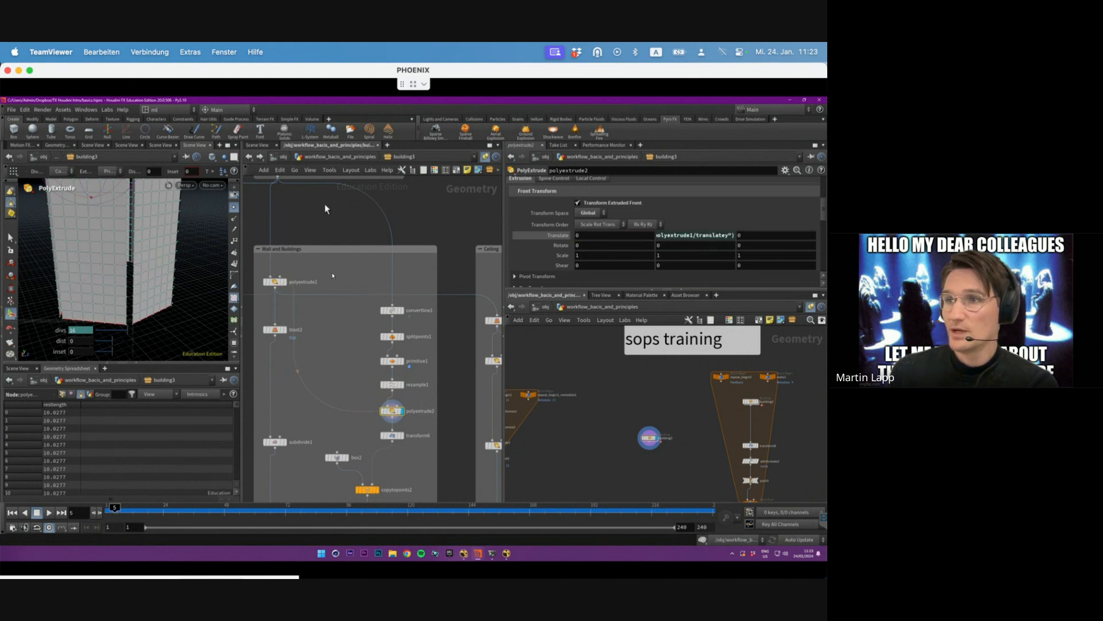
{"action": "left_click", "coordinate": [275, 282]}
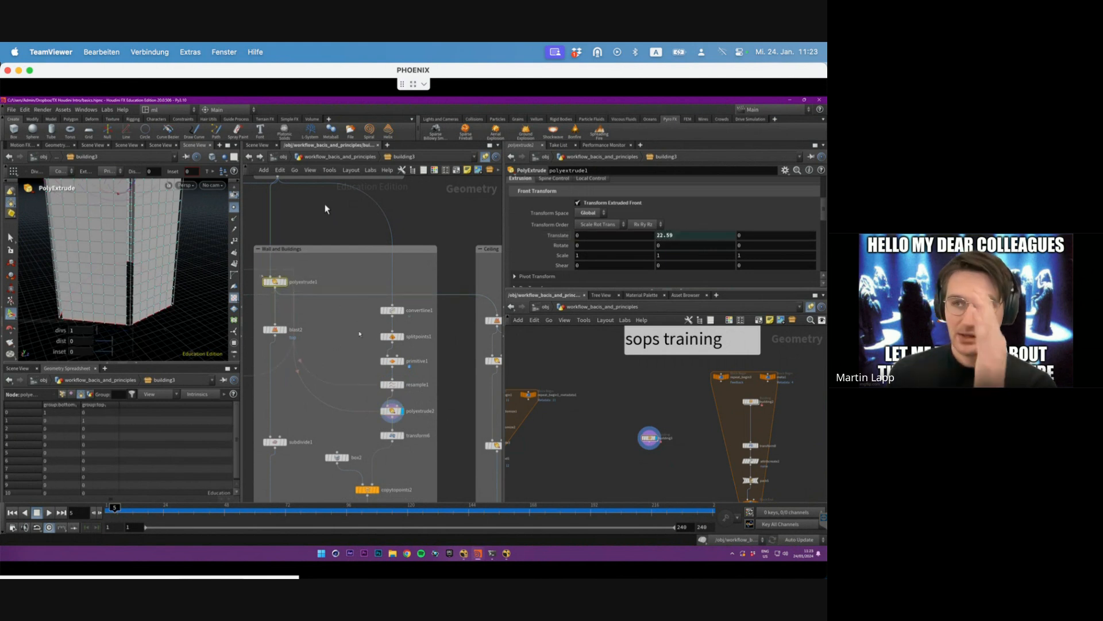
{"action": "left_click", "coordinate": [392, 410]}
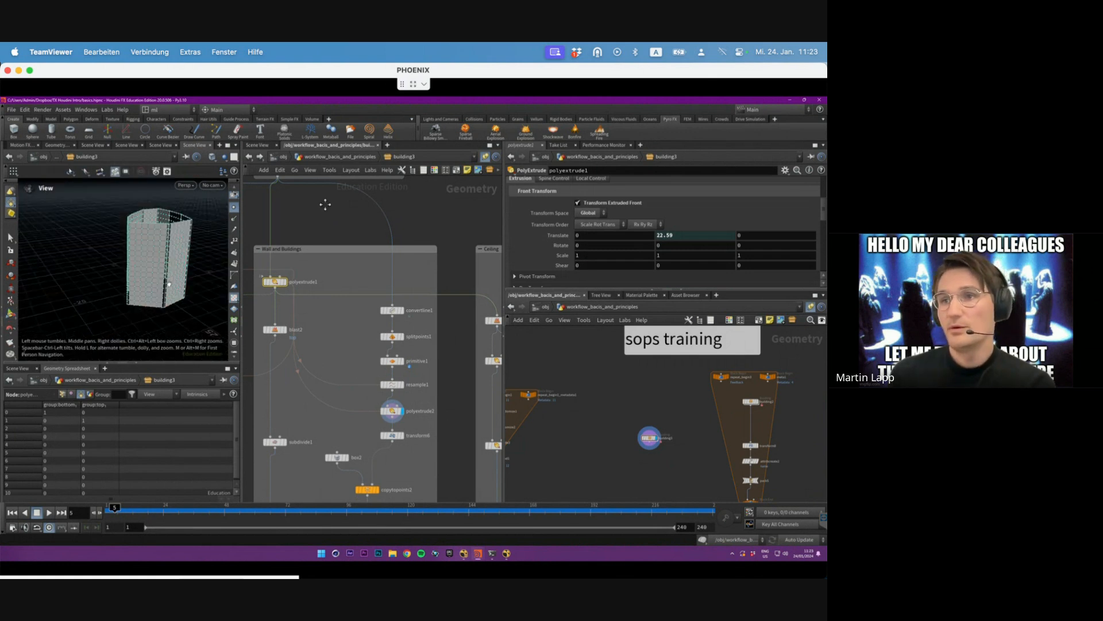
- Display transform6 and examine the vertically scaled wall grid from several angles
{"action": "left_click", "coordinate": [393, 435]}
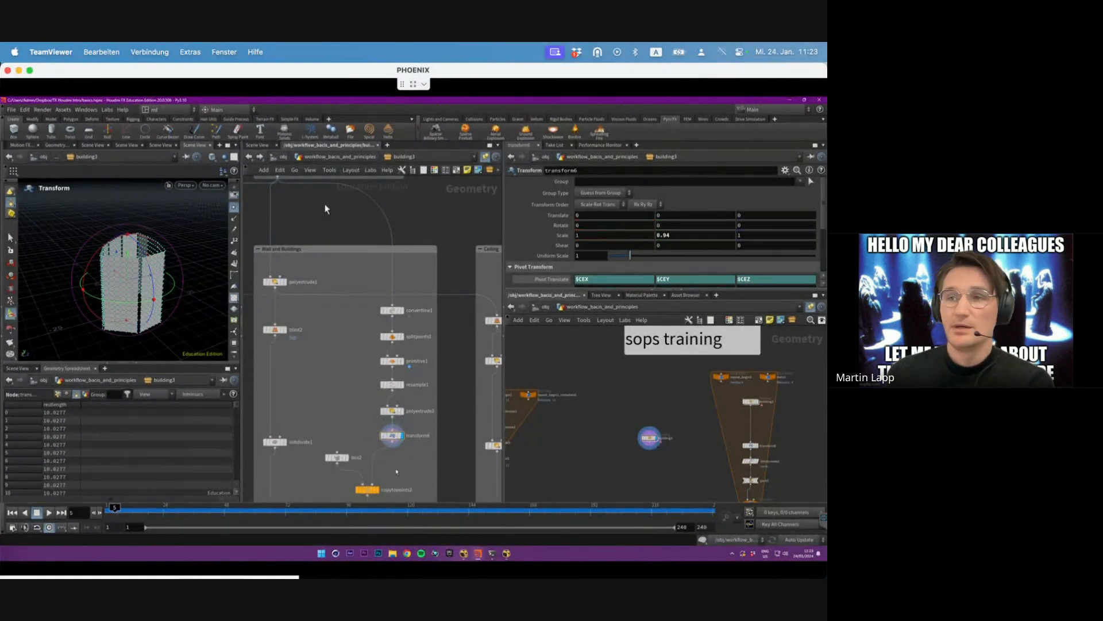
{"action": "middle_click_drag", "start_coordinate": [397, 471], "coordinate": [393, 430]}
{"action": "right_click_drag", "start_coordinate": [109, 276], "coordinate": [138, 275], "text": "alt"}
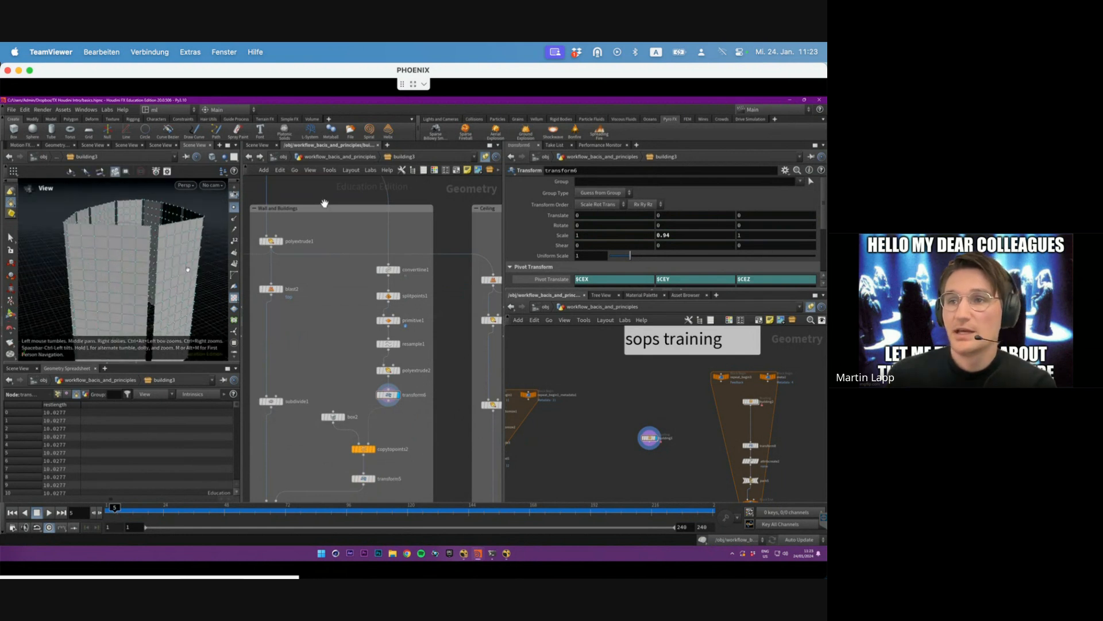
{"action": "left_click_drag", "start_coordinate": [138, 276], "coordinate": [171, 228], "text": "alt"}
{"action": "middle_click_drag", "start_coordinate": [282, 246], "coordinate": [299, 286]}
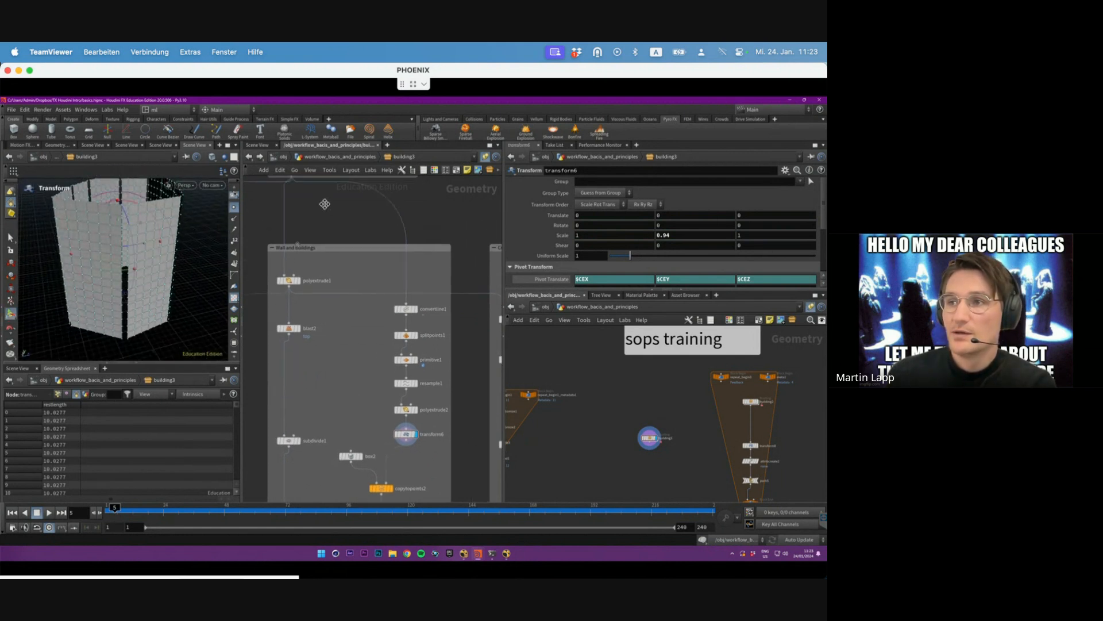
- Show polyextrude1 as a template to compare the full building body with transform6's grid
{"action": "left_click", "coordinate": [300, 282]}
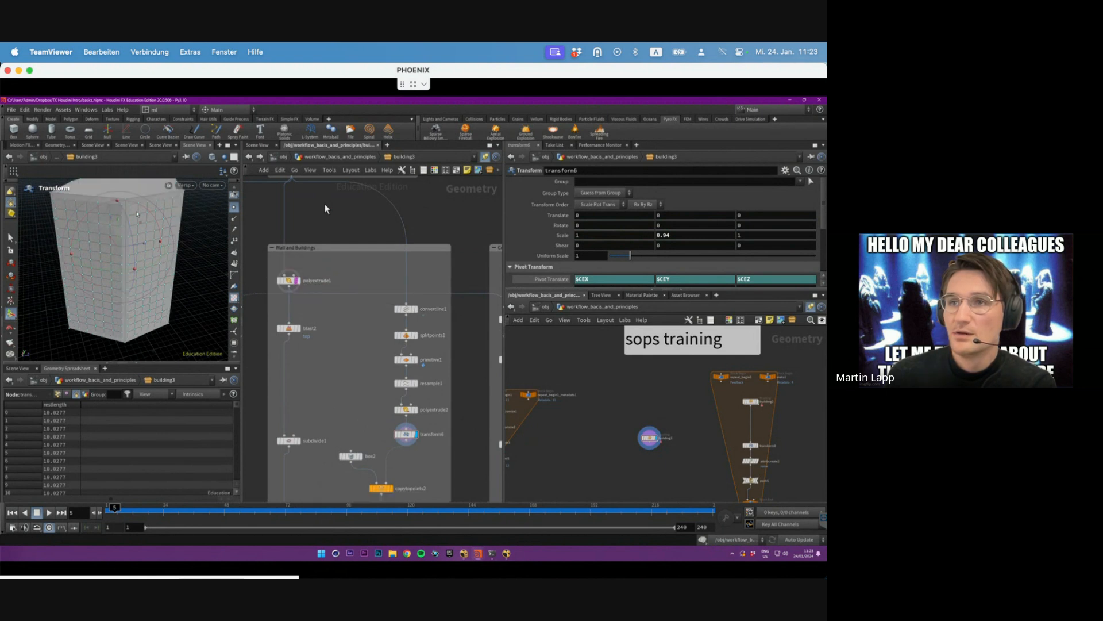
{"action": "scroll", "coordinate": [188, 212], "scroll_direction": "up", "scroll_amount": 5}
{"action": "scroll", "coordinate": [189, 212], "scroll_direction": "down", "scroll_amount": 5}
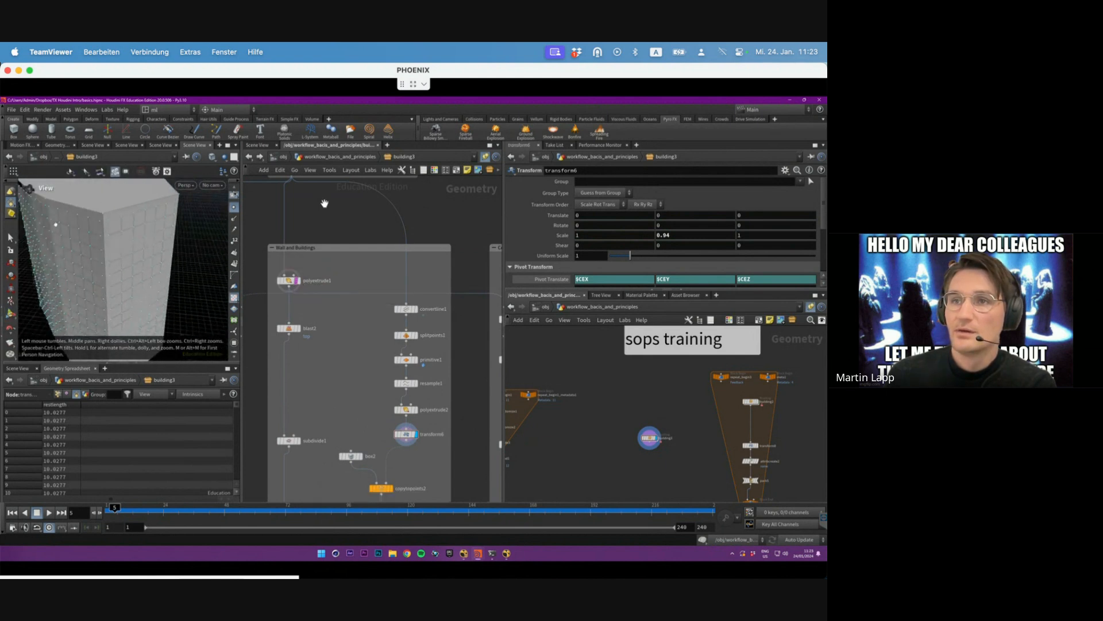
{"action": "scroll", "coordinate": [129, 228], "scroll_direction": "up", "scroll_amount": 6}
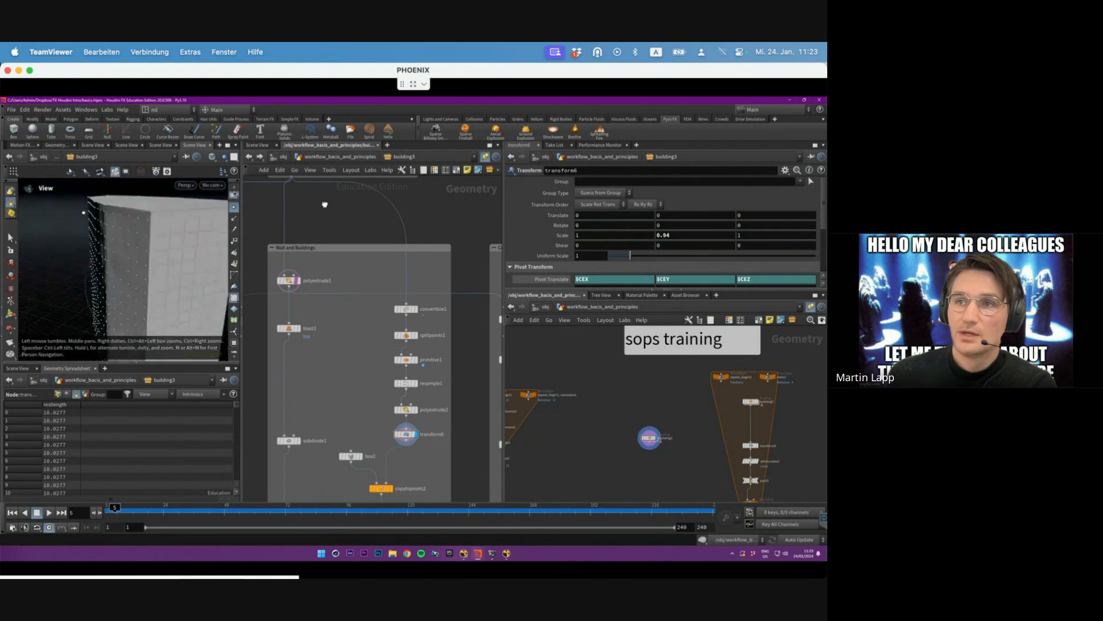
{"action": "scroll", "coordinate": [129, 227], "scroll_direction": "down", "scroll_amount": 5}
{"action": "key", "text": "Return"}
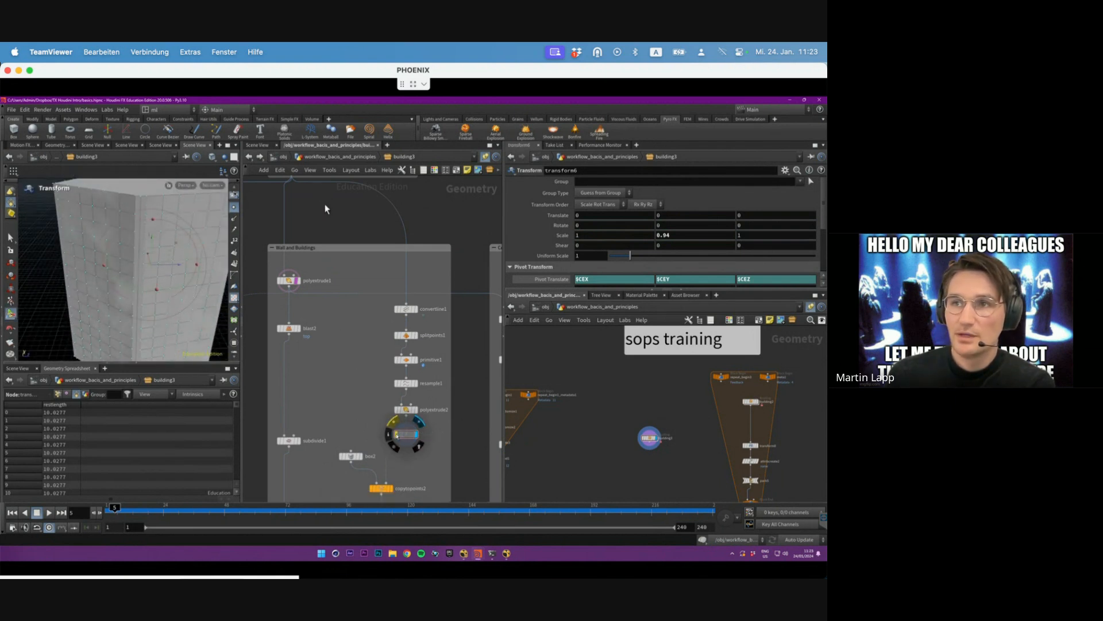
{"action": "left_click", "coordinate": [406, 434]}
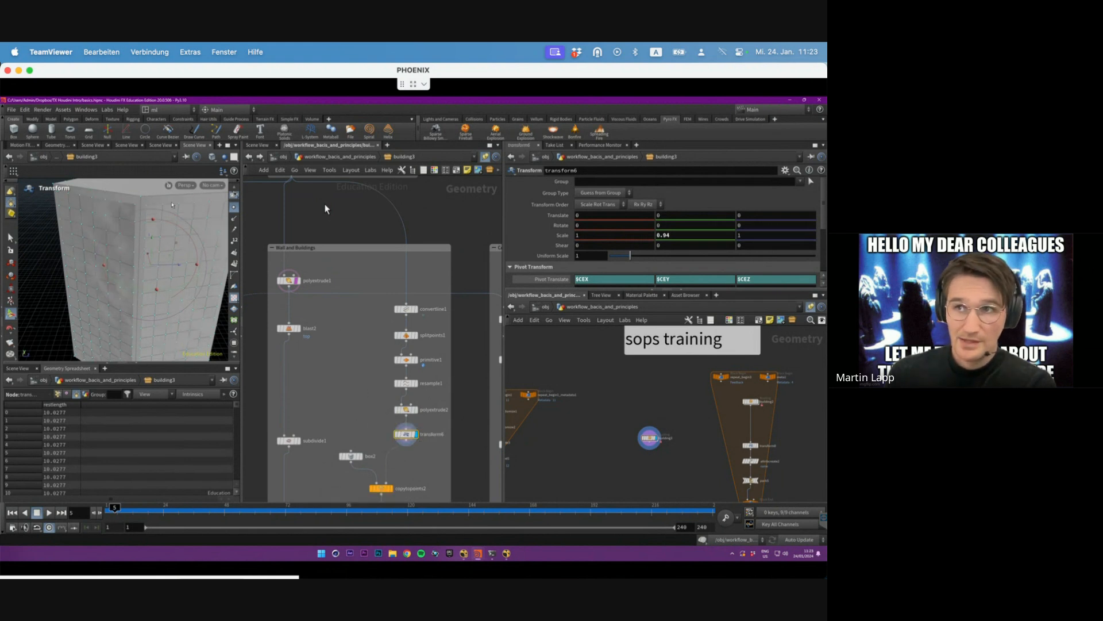
- Inspect box2's size expressions and display copytopoints2's window boxes without the polyextrude1 template
{"action": "scroll", "coordinate": [326, 209], "scroll_direction": "down", "scroll_amount": 2}
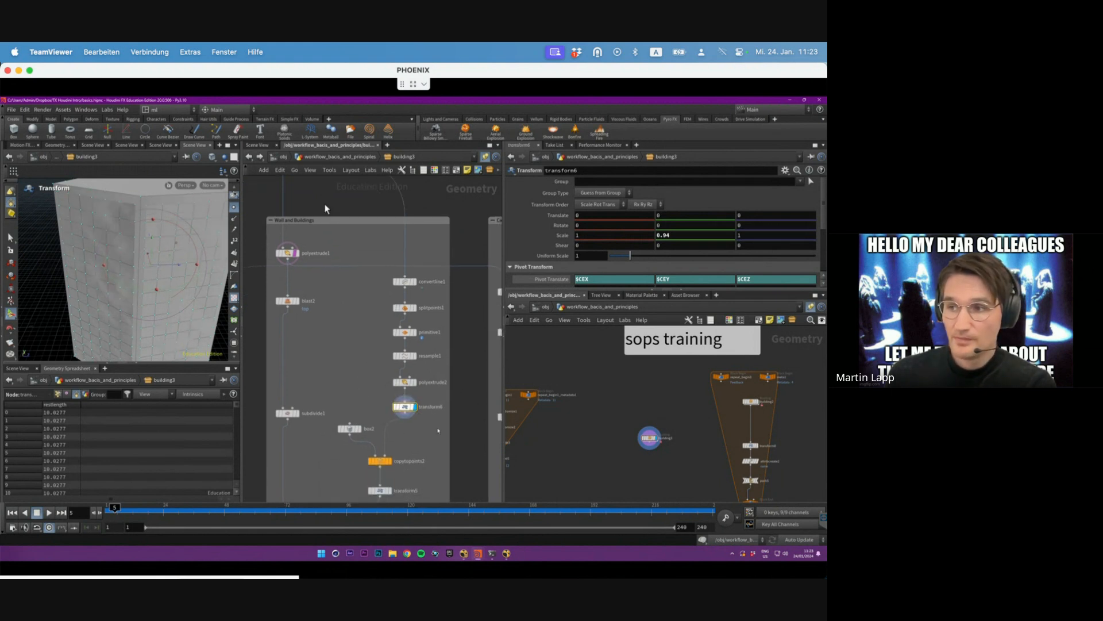
{"action": "left_click", "coordinate": [349, 428]}
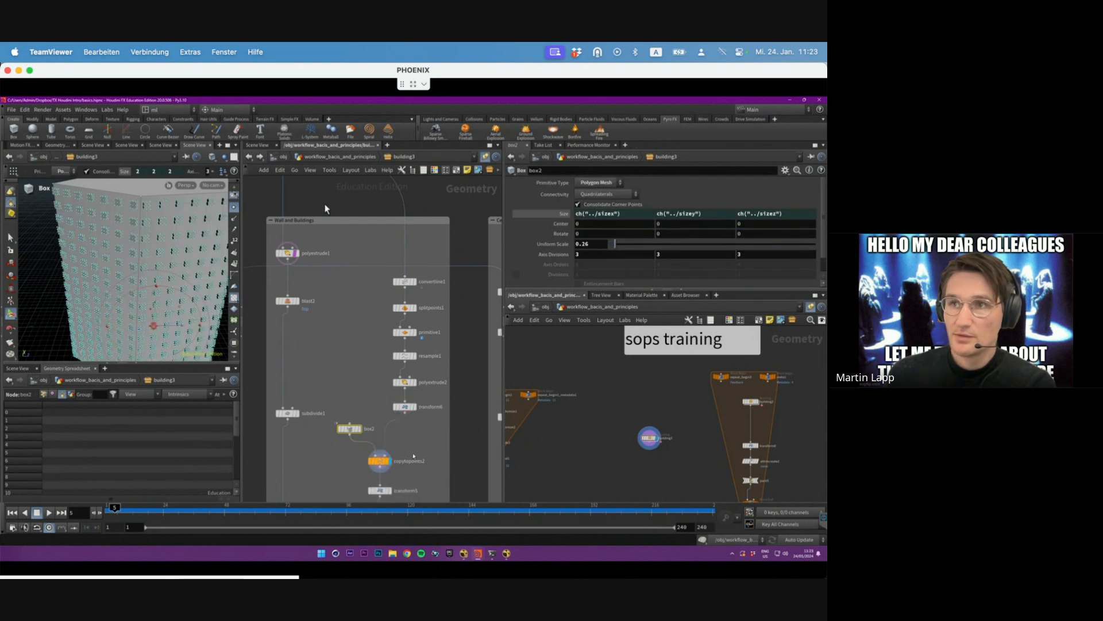
{"action": "left_click", "coordinate": [380, 461]}
{"action": "left_click_drag", "start_coordinate": [150, 252], "coordinate": [331, 346], "text": "alt"}
{"action": "left_click", "coordinate": [390, 462]}
{"action": "left_click", "coordinate": [234, 206]}
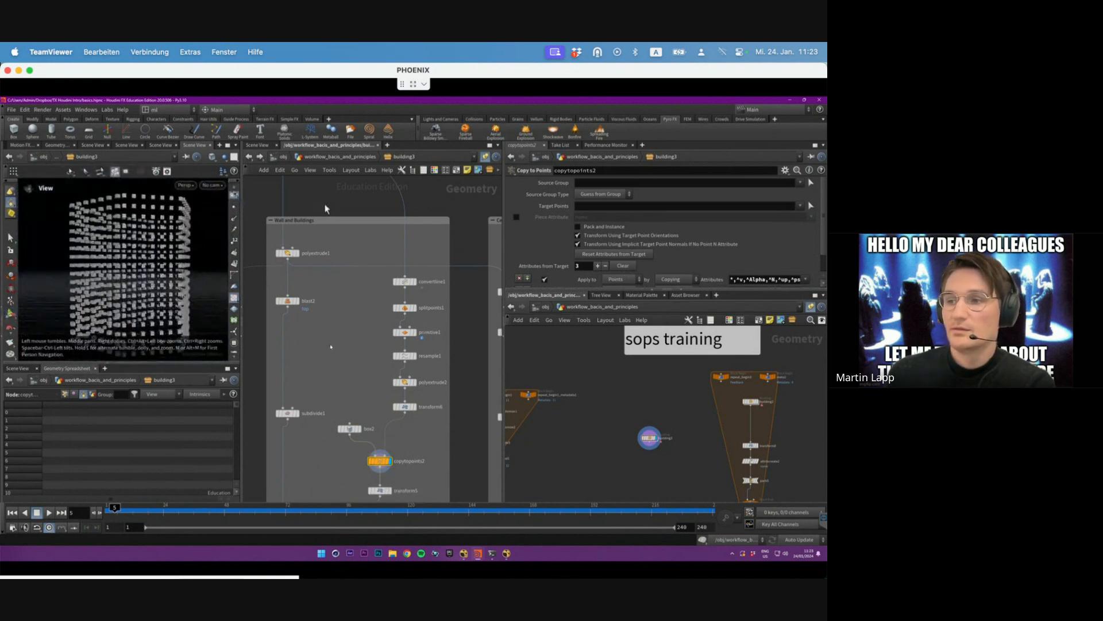
- Display transform5 and examine the uniform scale applied to the copied window boxes
{"action": "scroll", "coordinate": [417, 445], "scroll_direction": "up", "scroll_amount": 2}
{"action": "middle_click_drag", "start_coordinate": [417, 445], "coordinate": [430, 392]}
{"action": "left_click", "coordinate": [390, 447]}
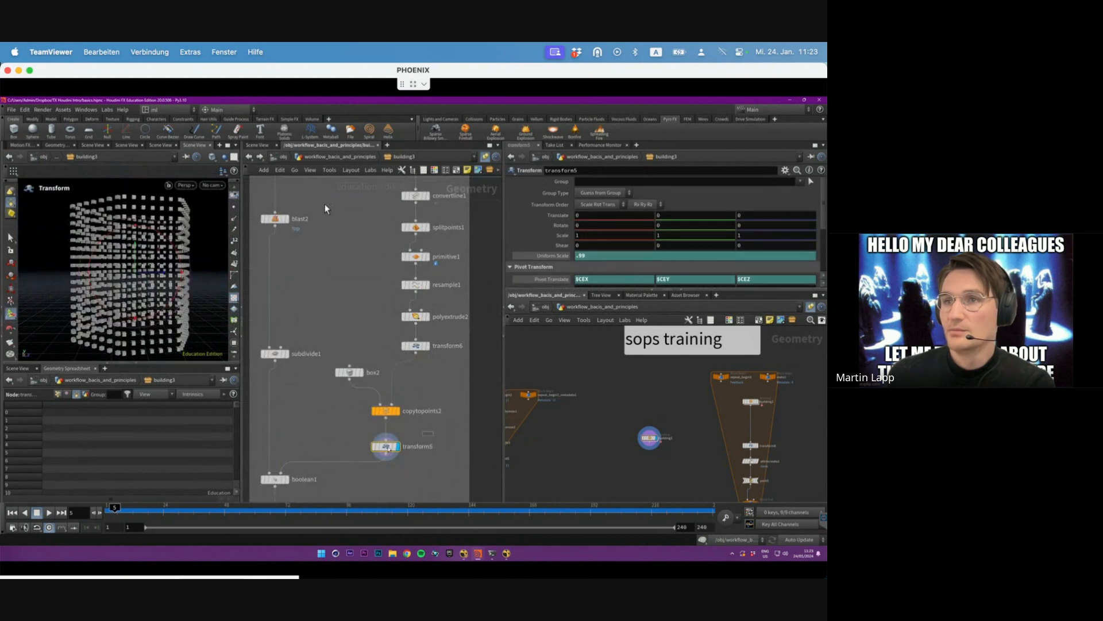
{"action": "mouse_move", "coordinate": [375, 449]}
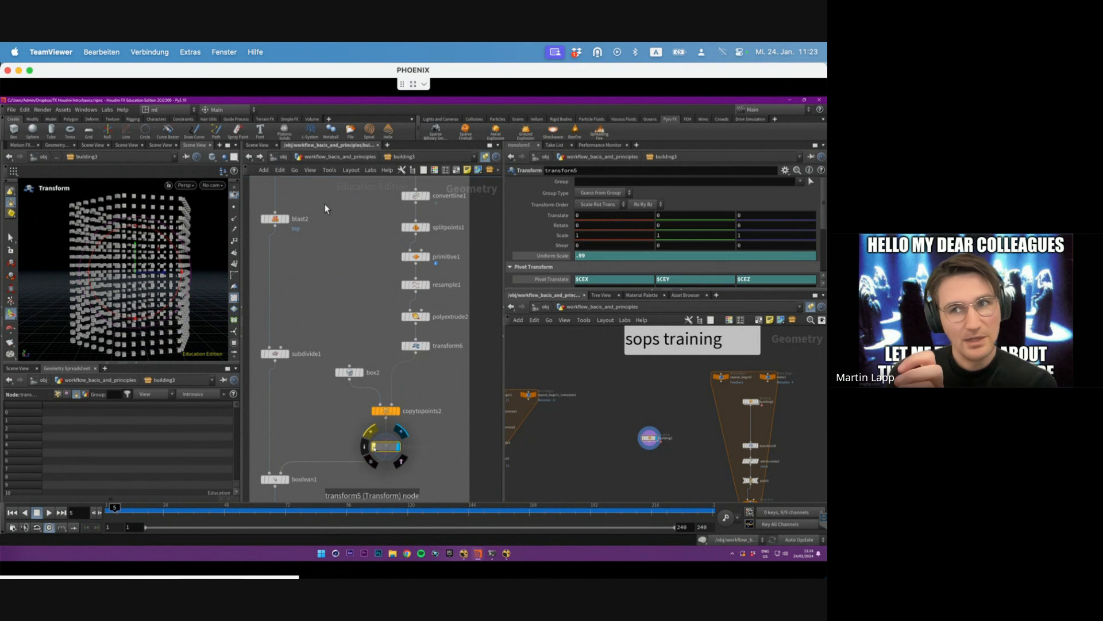
- Display boolean1, switch the display to subdivide1, and examine the subdivided wall mesh
{"action": "middle_click_drag", "start_coordinate": [312, 447], "coordinate": [324, 424]}
{"action": "left_click", "coordinate": [300, 459]}
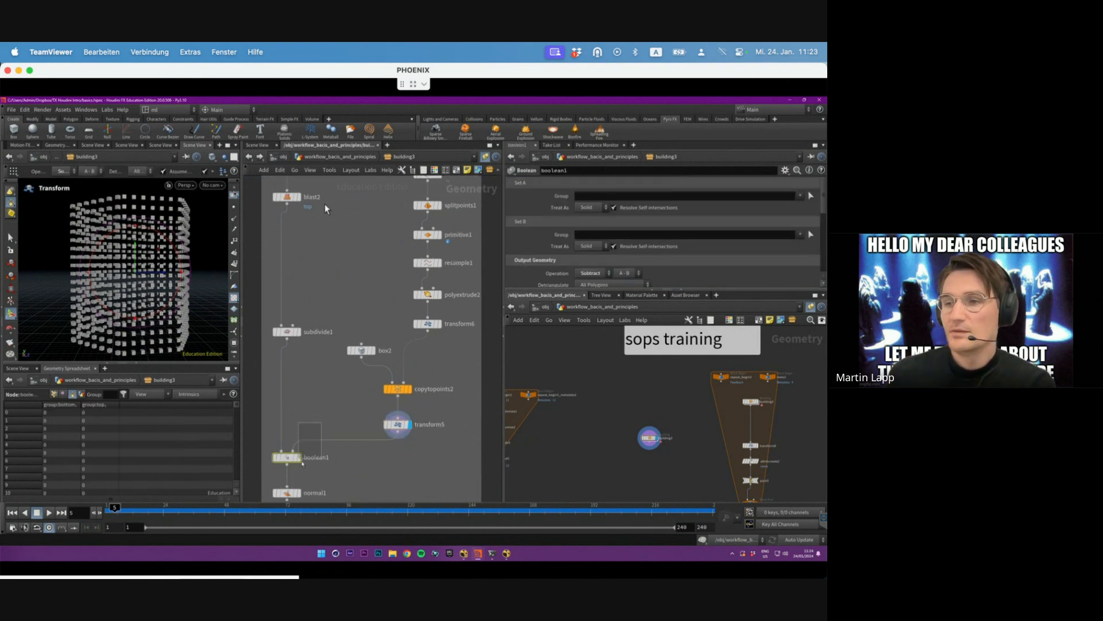
{"action": "left_click", "coordinate": [287, 332]}
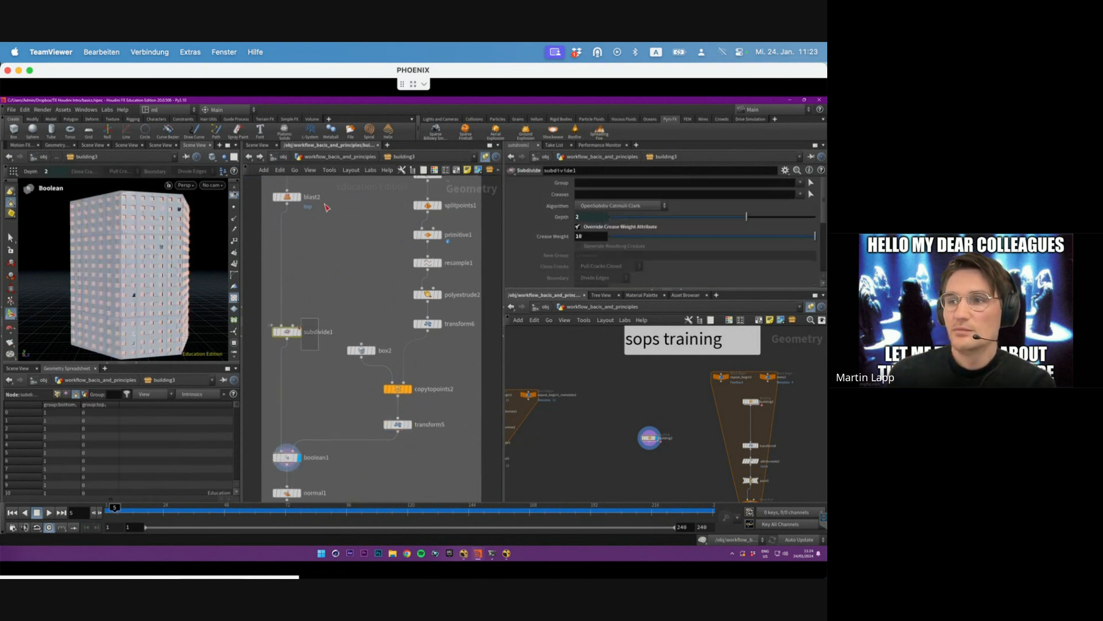
{"action": "left_click", "coordinate": [300, 333]}
{"action": "left_click_drag", "start_coordinate": [98, 227], "coordinate": [109, 247], "text": "alt"}
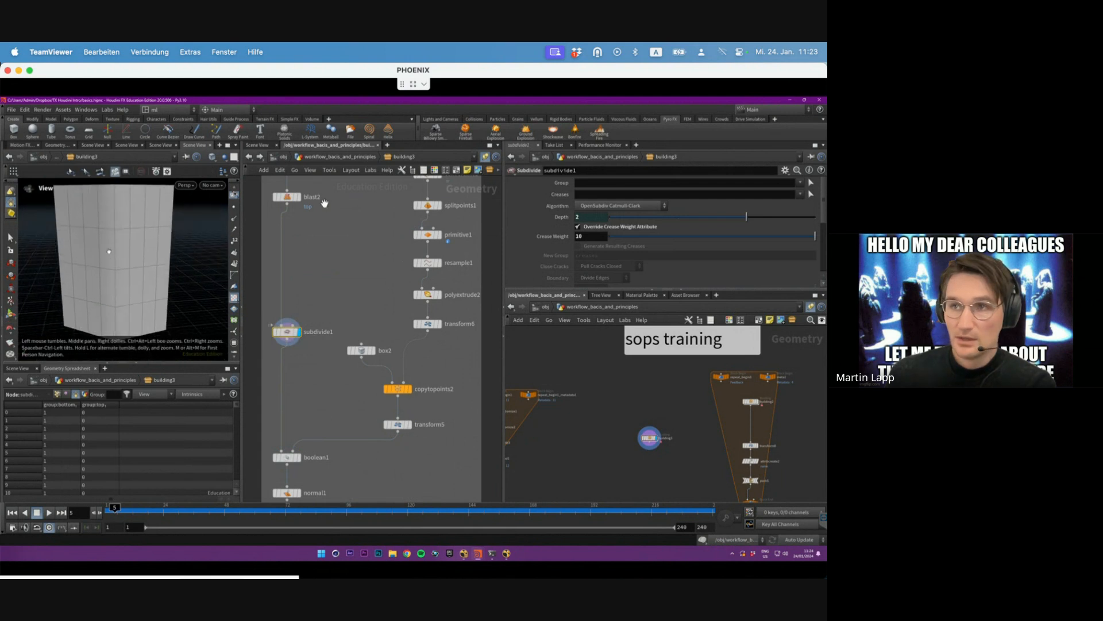
{"action": "scroll", "coordinate": [313, 413], "scroll_direction": "up", "scroll_amount": 1}
- Switch the display from subdivide1 back to boolean1 to examine the windows cut into the walls
{"action": "left_click", "coordinate": [295, 467]}
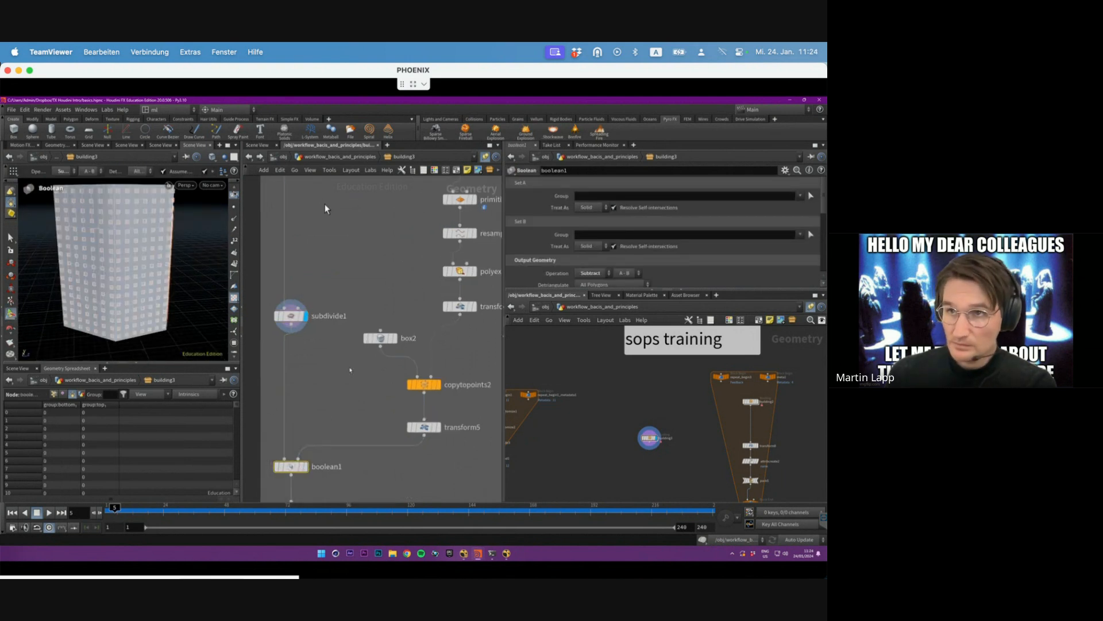
{"action": "left_click", "coordinate": [300, 316]}
{"action": "left_click", "coordinate": [304, 466]}
{"action": "left_click", "coordinate": [291, 466]}
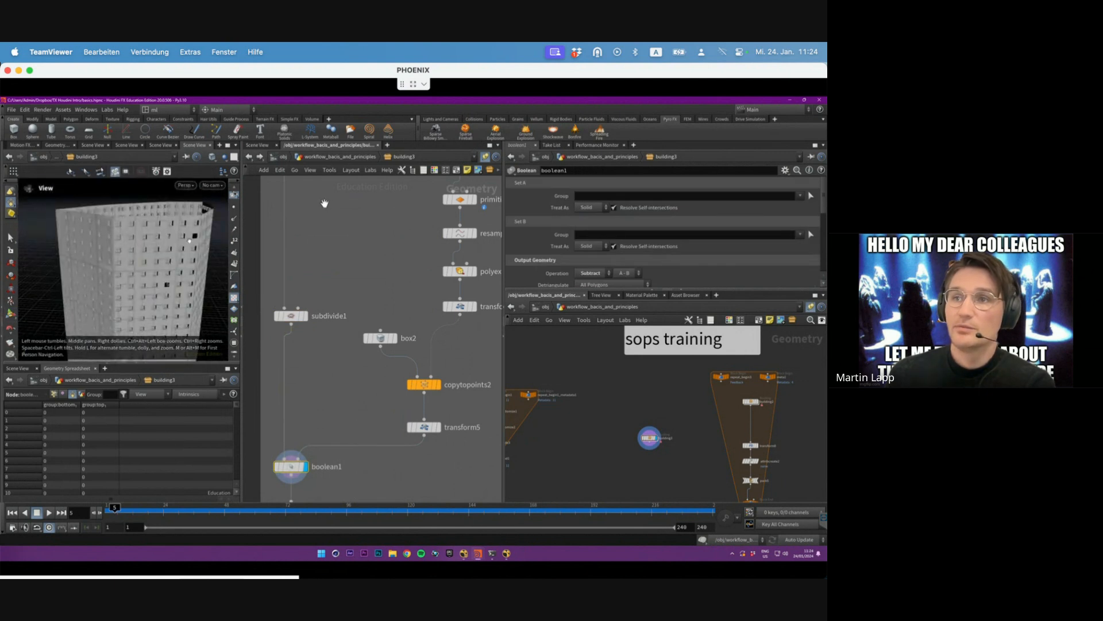
- Trace how resample1 and polyextrude2 depend on polyextrude1's height
{"action": "middle_click_drag", "start_coordinate": [339, 277], "coordinate": [377, 346]}
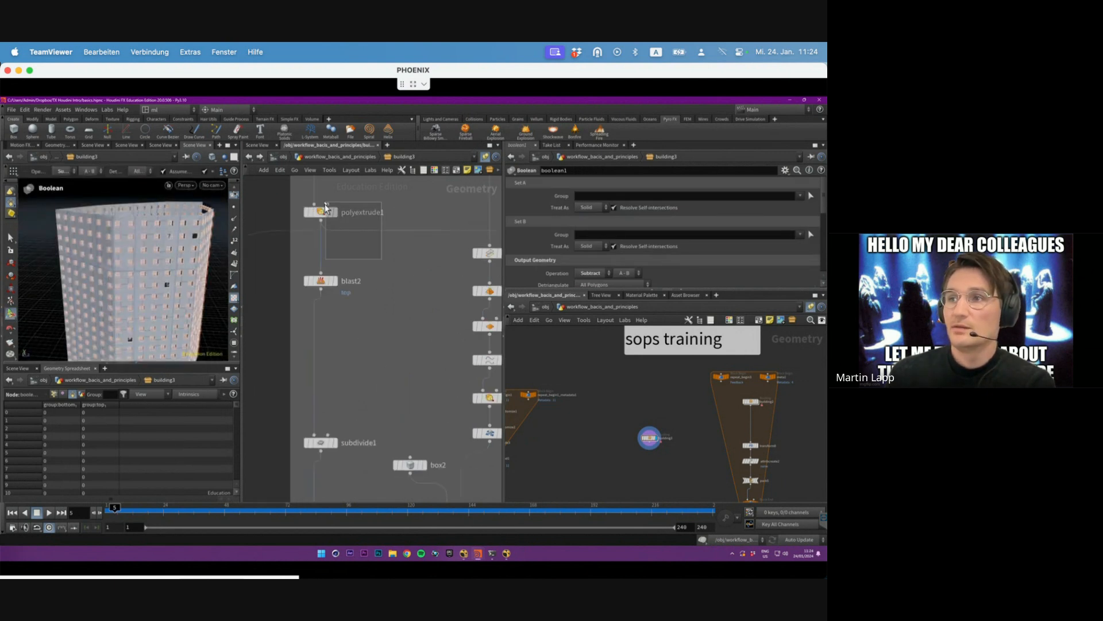
{"action": "left_click", "coordinate": [326, 208]}
{"action": "middle_click_drag", "start_coordinate": [489, 342], "coordinate": [397, 305]}
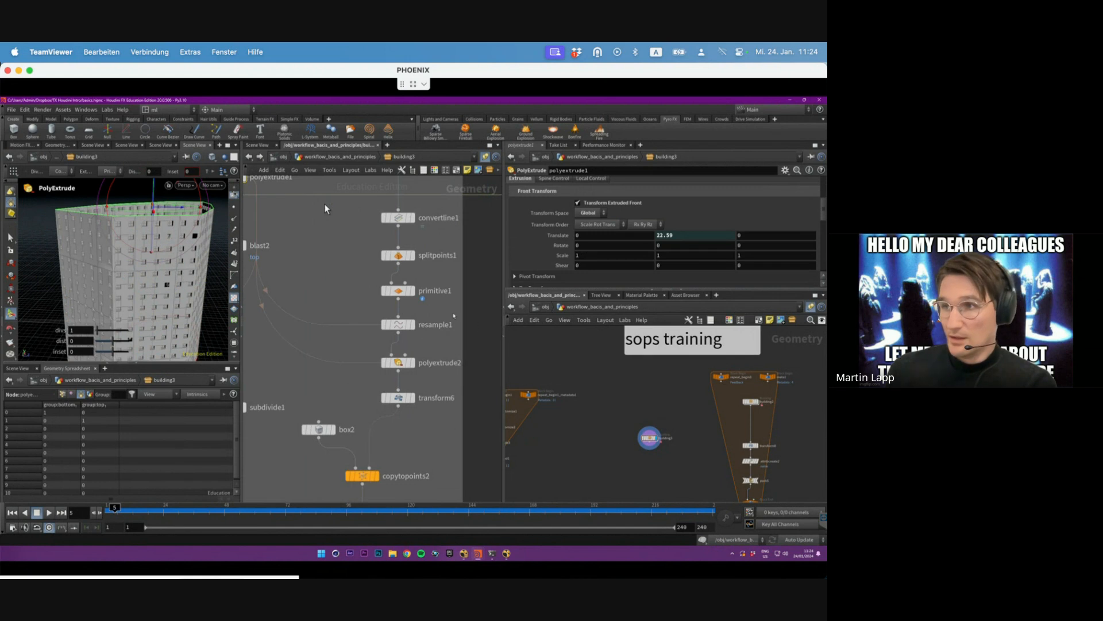
{"action": "left_click", "coordinate": [400, 326]}
{"action": "left_click", "coordinate": [399, 363]}
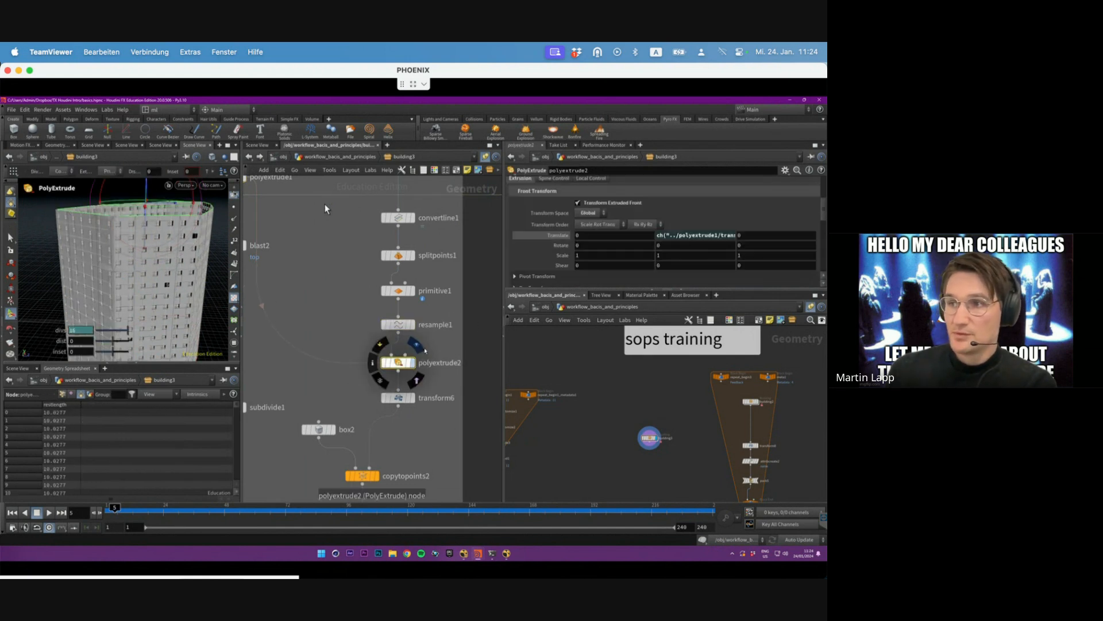
{"action": "left_click_drag", "start_coordinate": [388, 343], "coordinate": [385, 365]}
{"action": "middle_click_drag", "start_coordinate": [385, 366], "coordinate": [452, 447]}
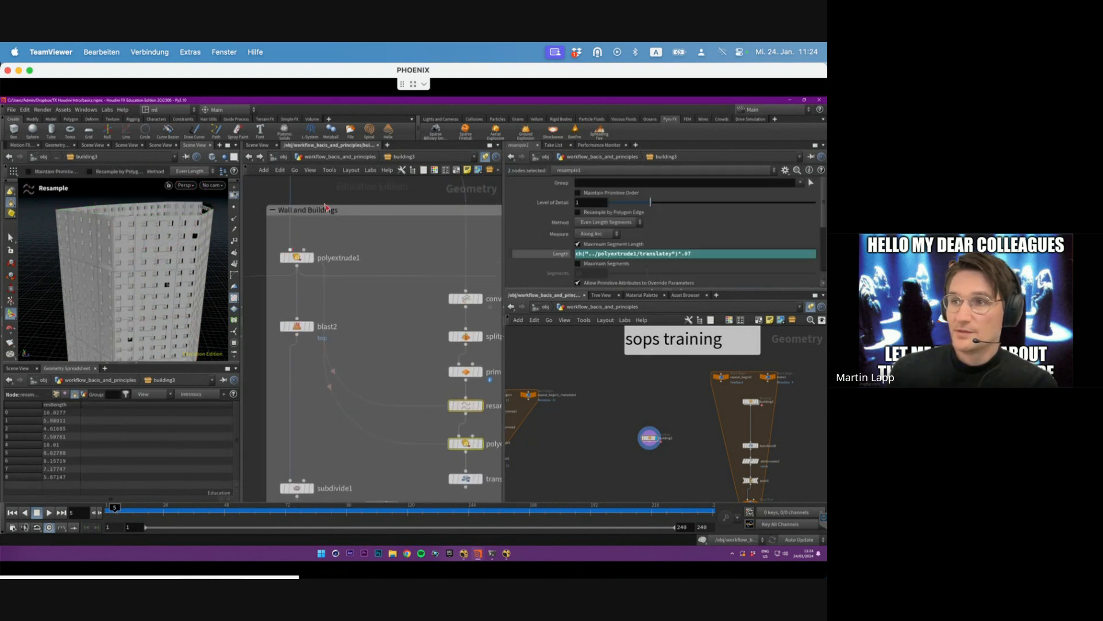
- Double the building height by setting polyextrude1's Y translate to 22.59*2 and inspect the taller building
{"action": "left_click", "coordinate": [296, 257]}
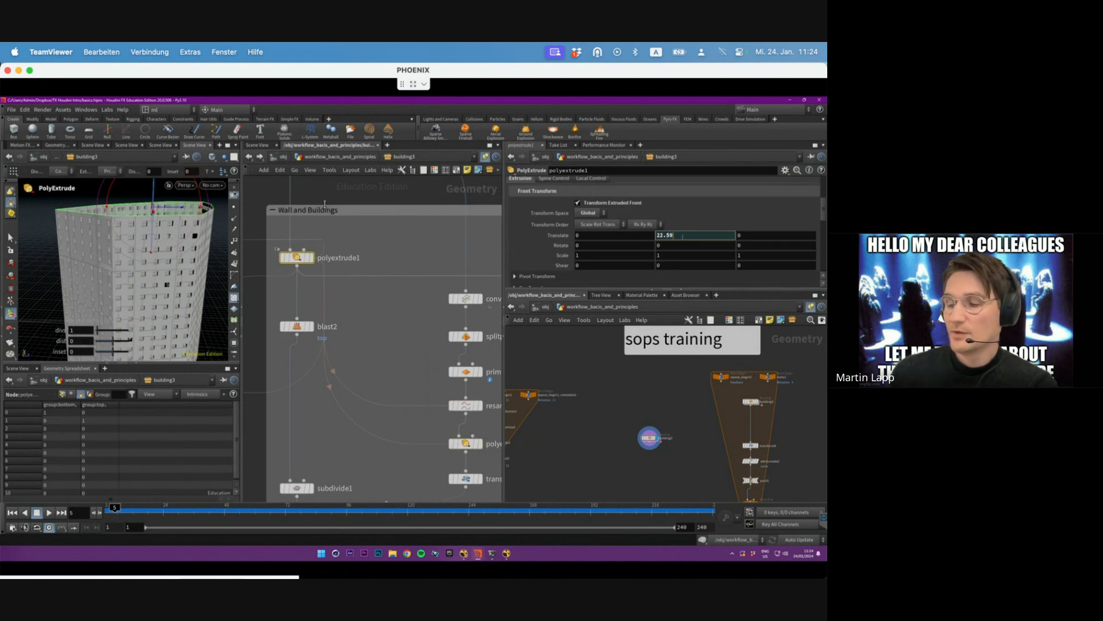
{"action": "type", "text": "*2"}
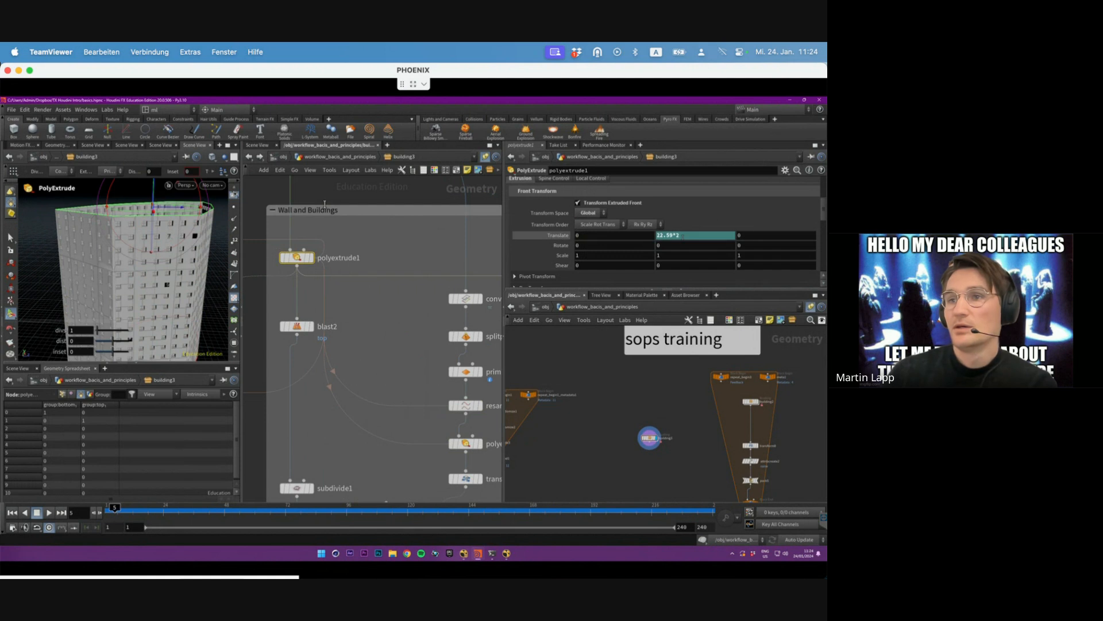
{"action": "right_click_drag", "start_coordinate": [199, 247], "coordinate": [176, 269], "text": "alt"}
{"action": "middle_click_drag", "start_coordinate": [175, 269], "coordinate": [137, 293], "text": "alt"}
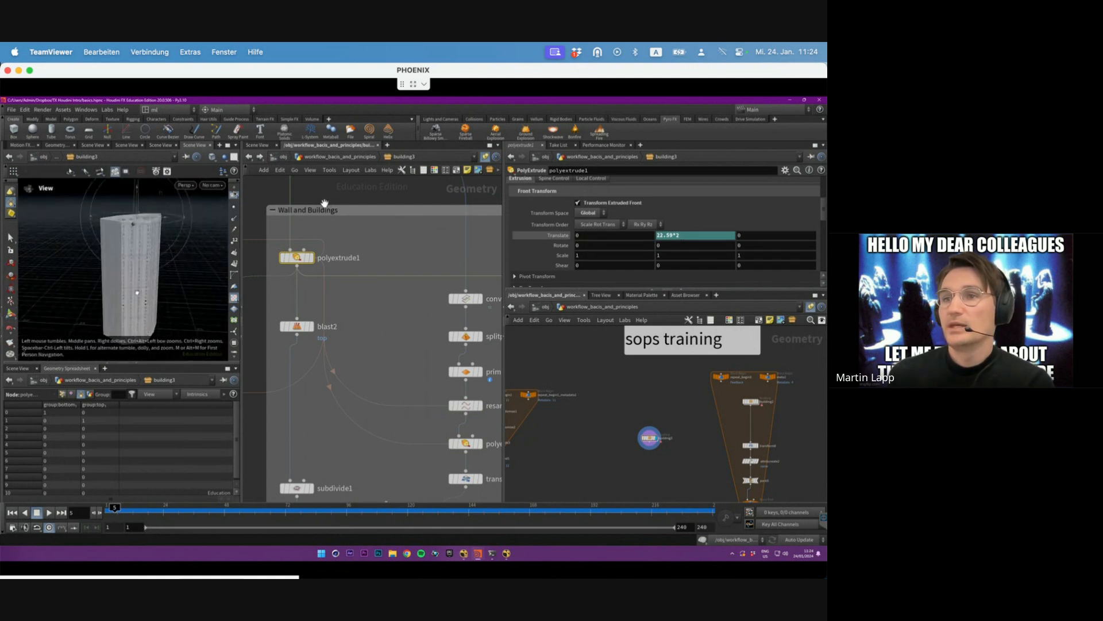
{"action": "left_click_drag", "start_coordinate": [136, 292], "coordinate": [162, 278], "text": "alt"}
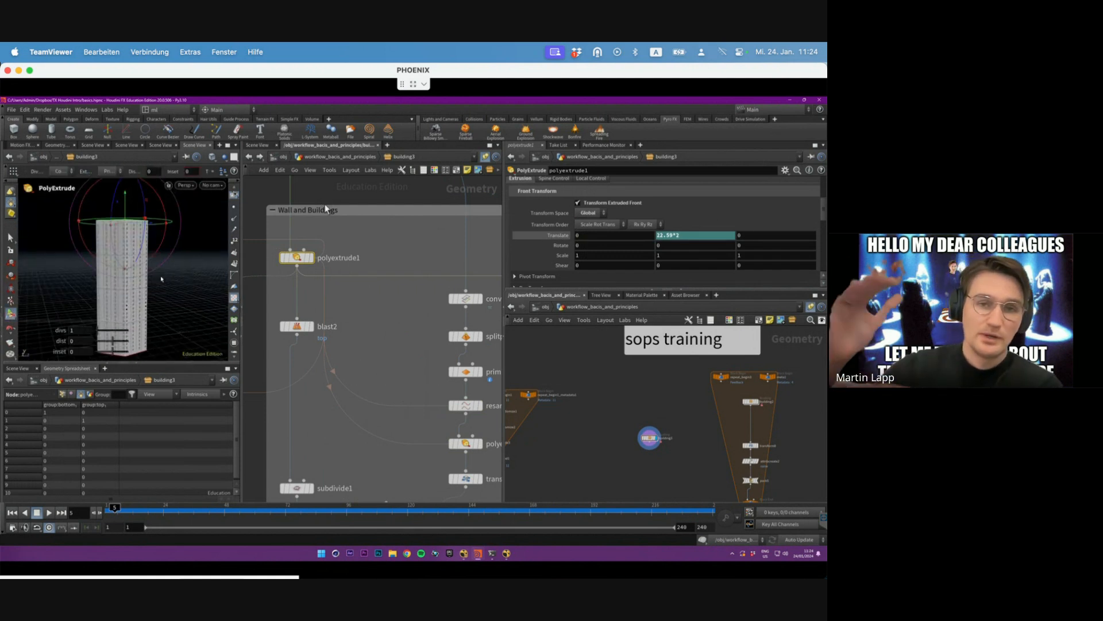
- Set polyextrude1's Y translate back to 22.59 by removing the doubling factor
{"action": "left_click", "coordinate": [678, 234]}
{"action": "key", "text": "BackSpace"}
{"action": "key", "text": "BackSpace"}
{"action": "key", "text": "Return"}
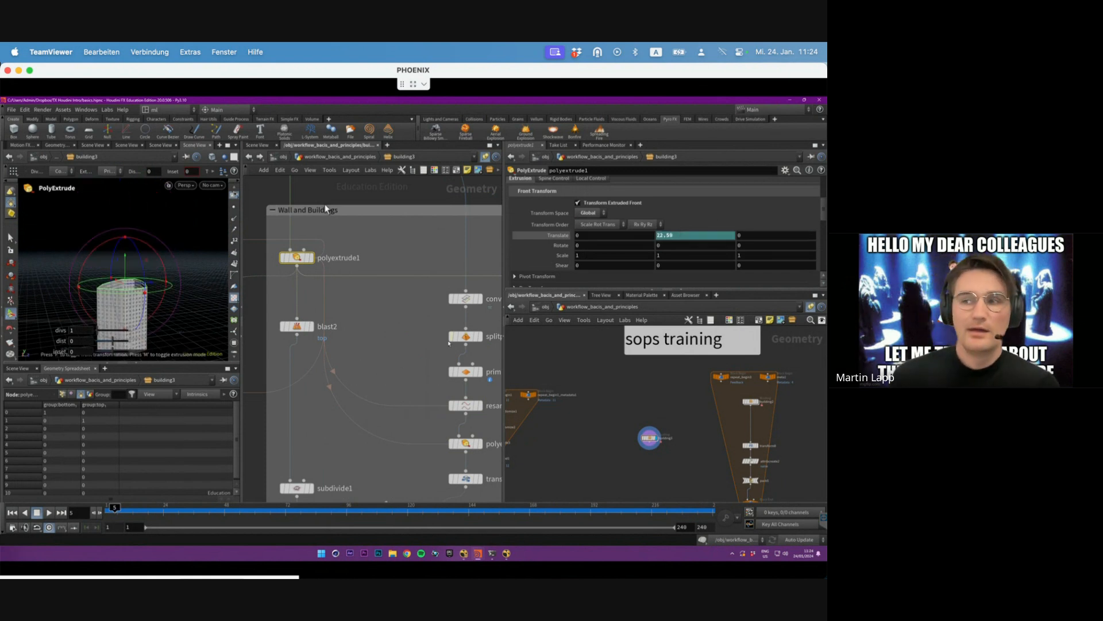
- Select boolean1 and examine the building shell with its window openings
{"action": "middle_click_drag", "start_coordinate": [407, 379], "coordinate": [381, 226]}
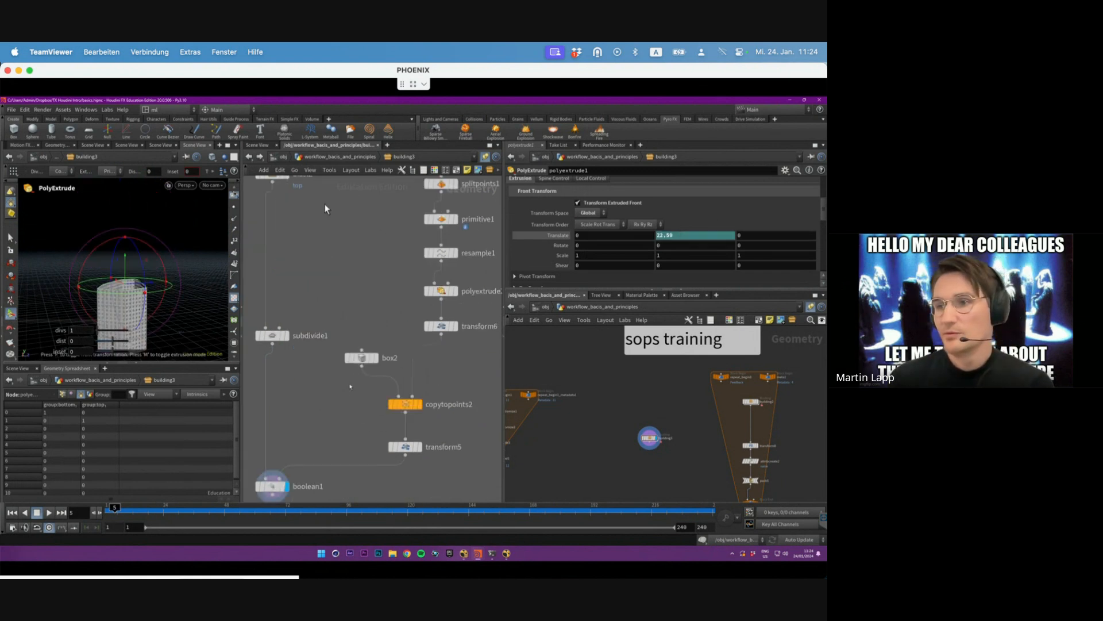
{"action": "middle_click_drag", "start_coordinate": [328, 452], "coordinate": [347, 284]}
{"action": "left_click", "coordinate": [298, 318]}
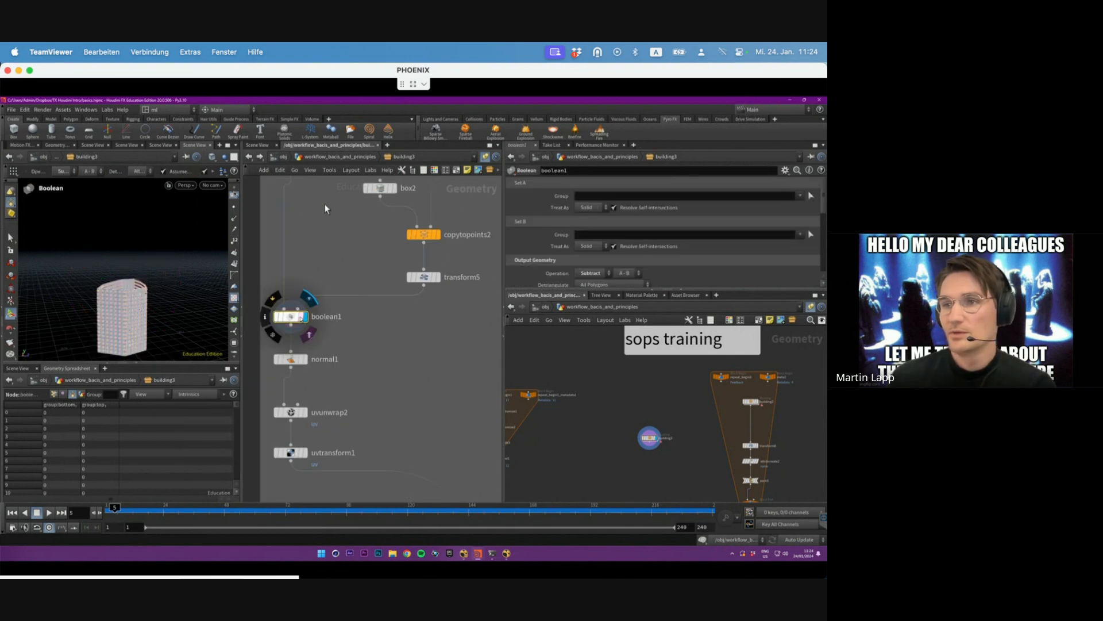
{"action": "middle_click_drag", "start_coordinate": [303, 394], "coordinate": [319, 355]}
{"action": "left_click_drag", "start_coordinate": [167, 280], "coordinate": [136, 285], "text": "alt"}
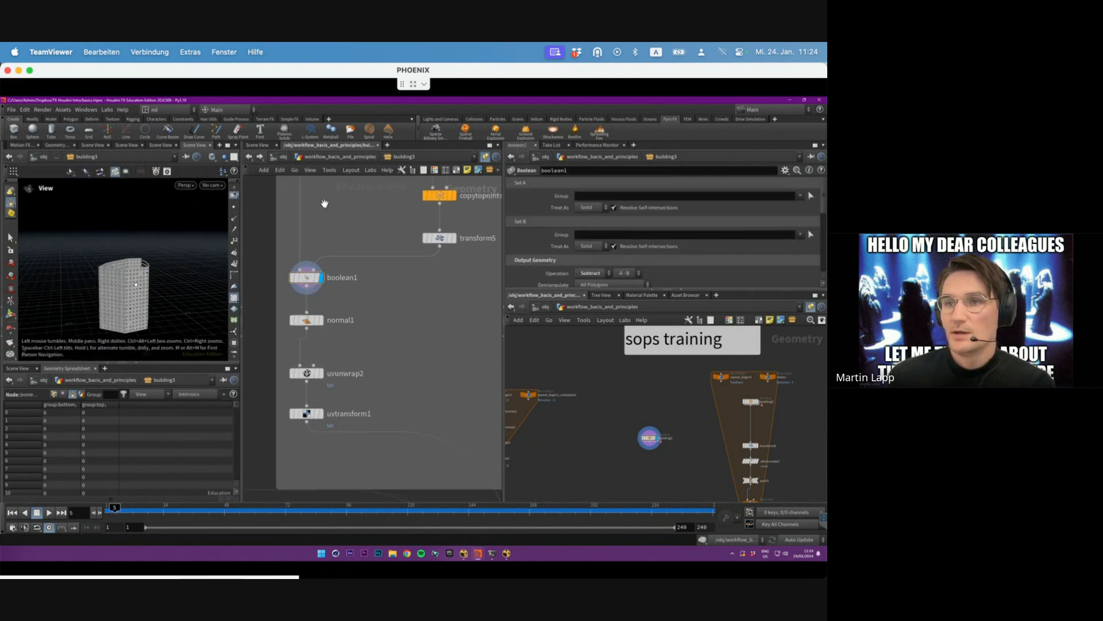
- Display normal1 and uvtransform1 in turn, checking uvunwrap2's settings between them, to examine the wall's normals and UVs
{"action": "left_click", "coordinate": [341, 320]}
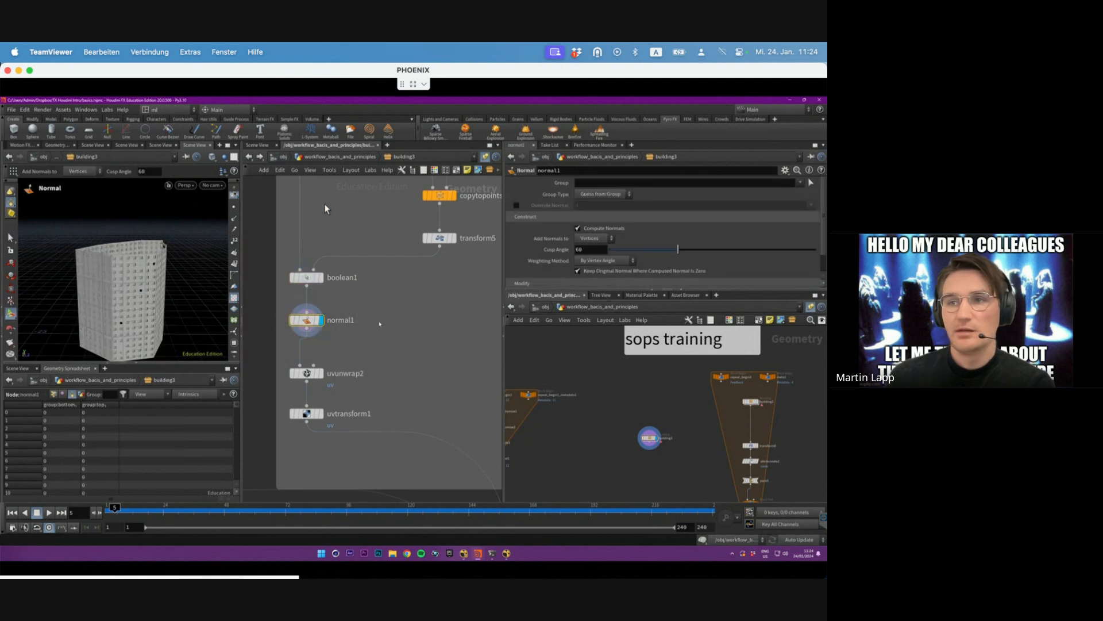
{"action": "left_click", "coordinate": [315, 374]}
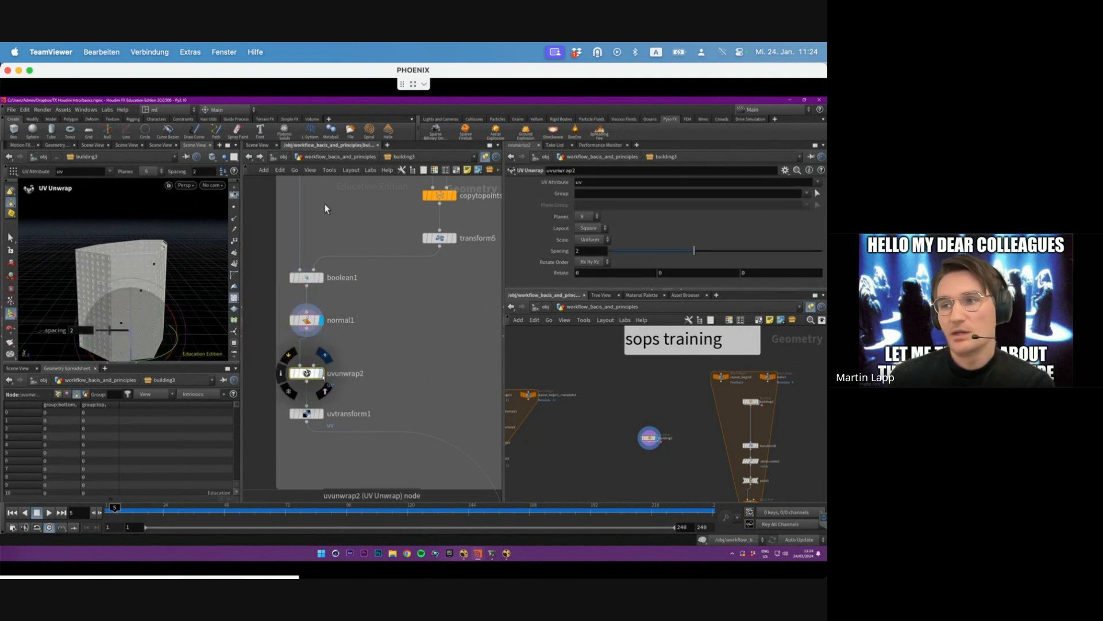
{"action": "left_click", "coordinate": [311, 414]}
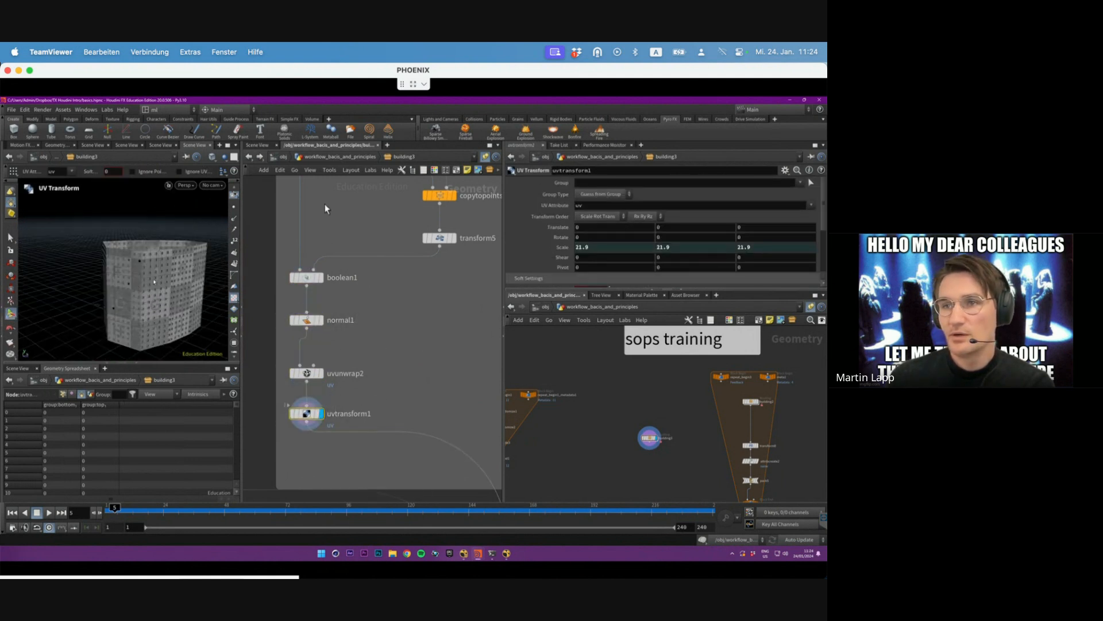
- Compare the merged building at merge1 with the final UV transform of the neighbouring branch that feeds it
{"action": "key", "text": "h"}
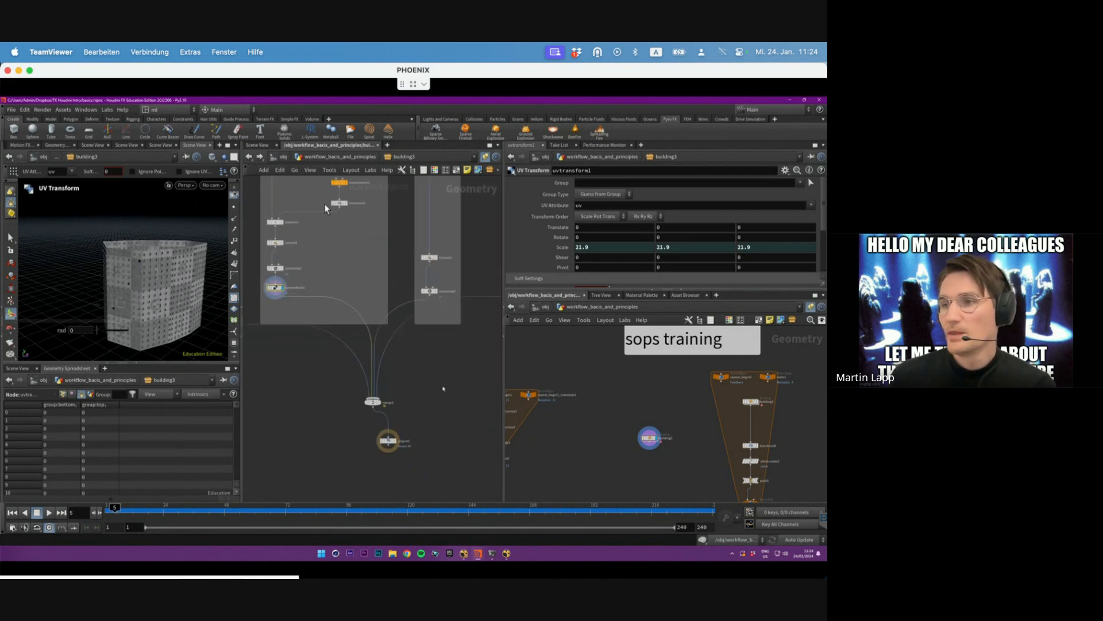
{"action": "left_click_drag", "start_coordinate": [379, 407], "coordinate": [371, 409]}
{"action": "left_click", "coordinate": [379, 402]}
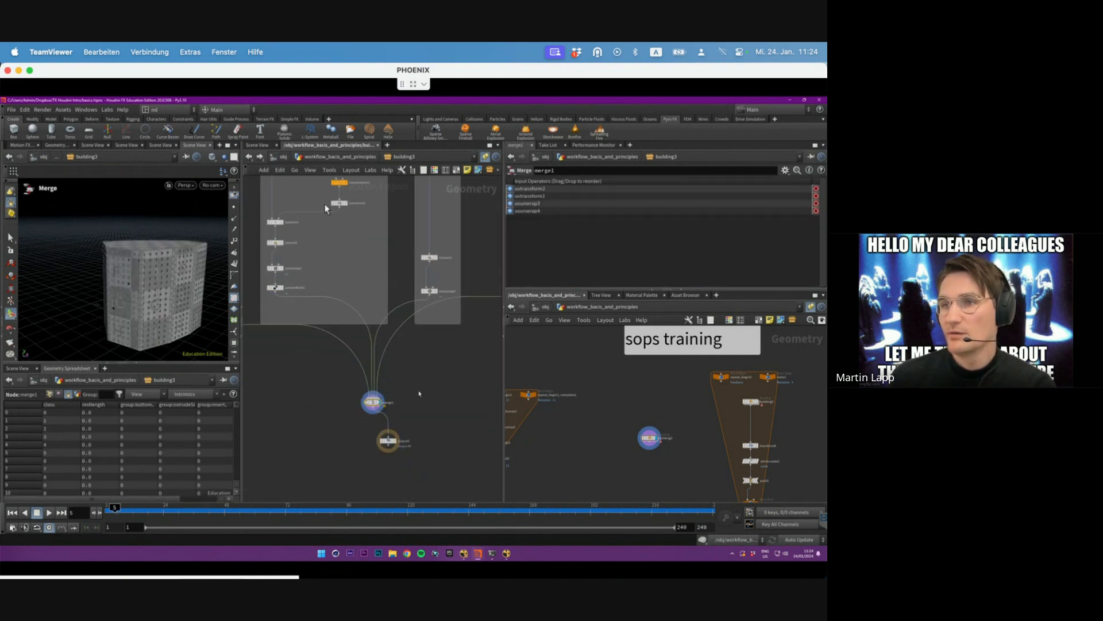
{"action": "middle_click_drag", "start_coordinate": [418, 392], "coordinate": [510, 420]}
{"action": "left_click", "coordinate": [264, 343]}
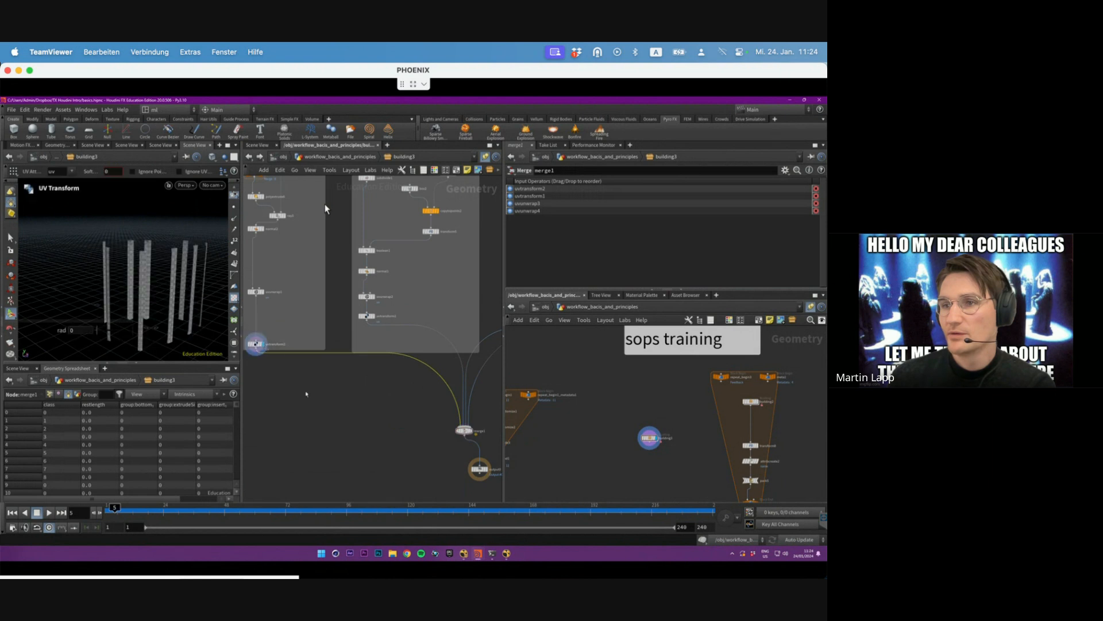
{"action": "middle_click_drag", "start_coordinate": [412, 418], "coordinate": [360, 395]}
{"action": "left_click_drag", "start_coordinate": [364, 397], "coordinate": [430, 414]}
{"action": "left_click", "coordinate": [420, 406]}
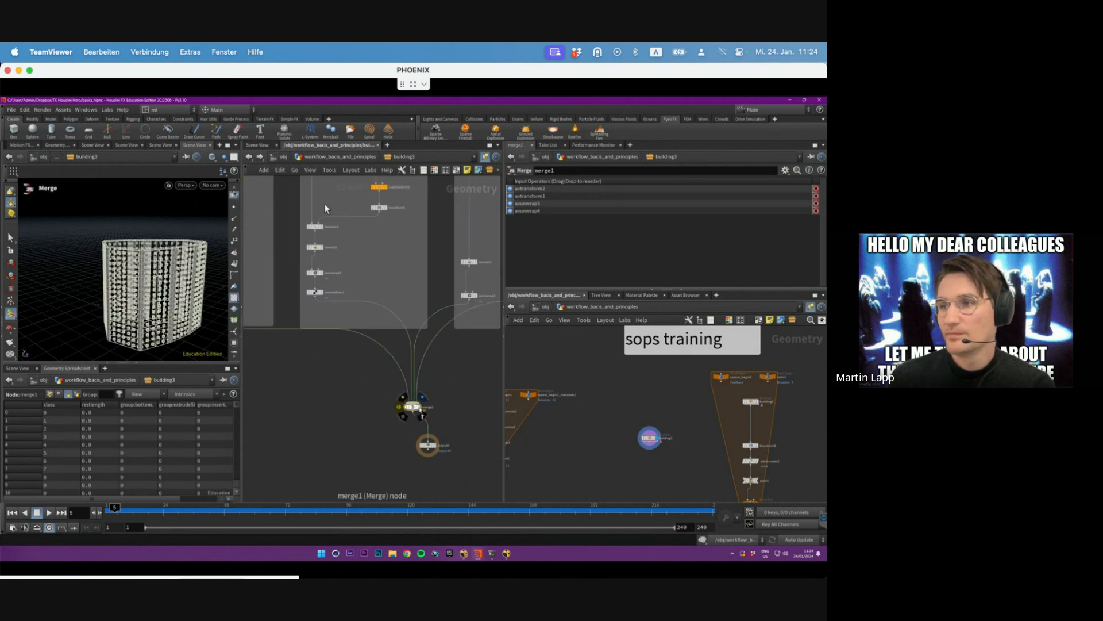
- Display uvtransform1 again and examine the textured walls from above, where the building is open
{"action": "left_click_drag", "start_coordinate": [339, 280], "coordinate": [311, 296]}
{"action": "left_click", "coordinate": [322, 292]}
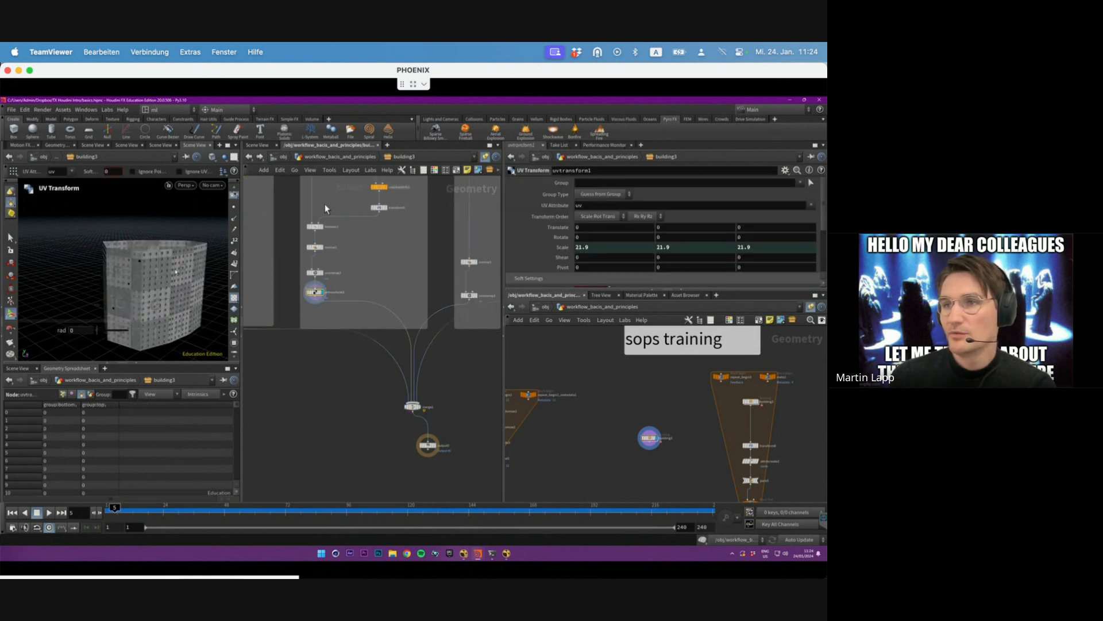
{"action": "left_click_drag", "start_coordinate": [176, 258], "coordinate": [115, 273], "text": "alt"}
{"action": "right_click_drag", "start_coordinate": [115, 273], "coordinate": [133, 264], "text": "alt"}
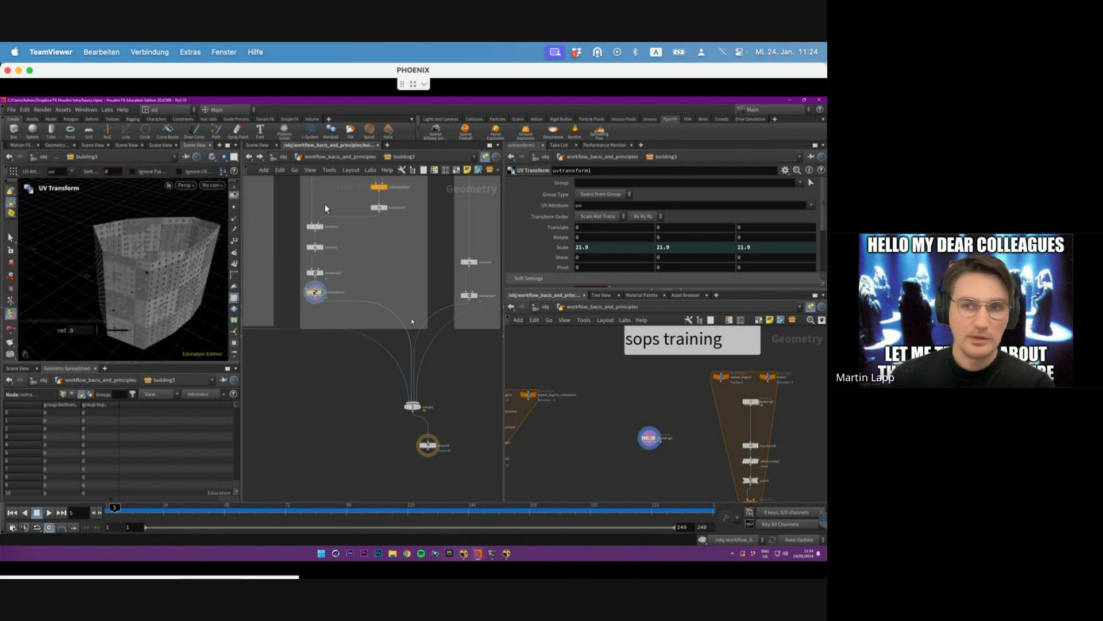
- Display polyextrude1 and blast2 in the Wall and Buildings group to examine how the top face is removed from the extrusion
{"action": "key", "text": "h"}
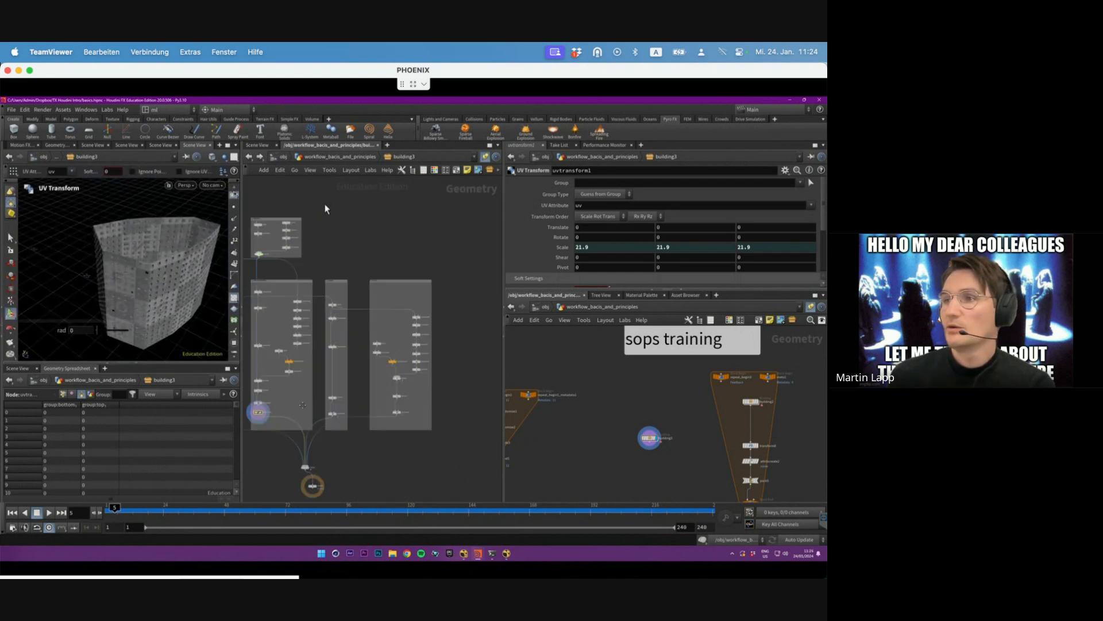
{"action": "scroll", "coordinate": [348, 298], "scroll_direction": "up", "scroll_amount": 5}
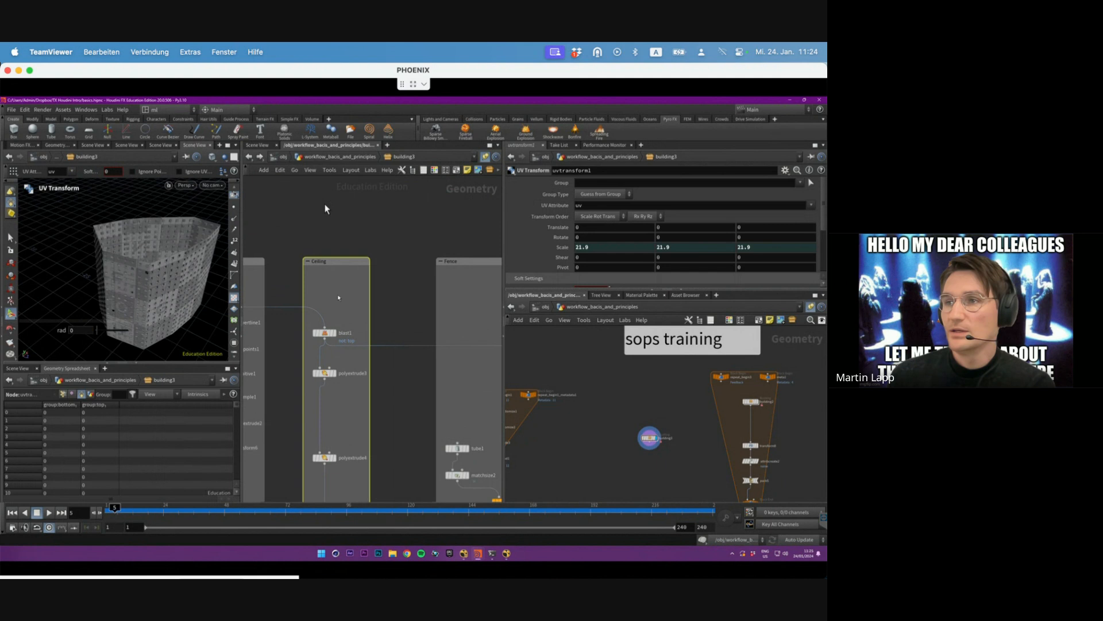
{"action": "middle_click_drag", "start_coordinate": [292, 293], "coordinate": [491, 327]}
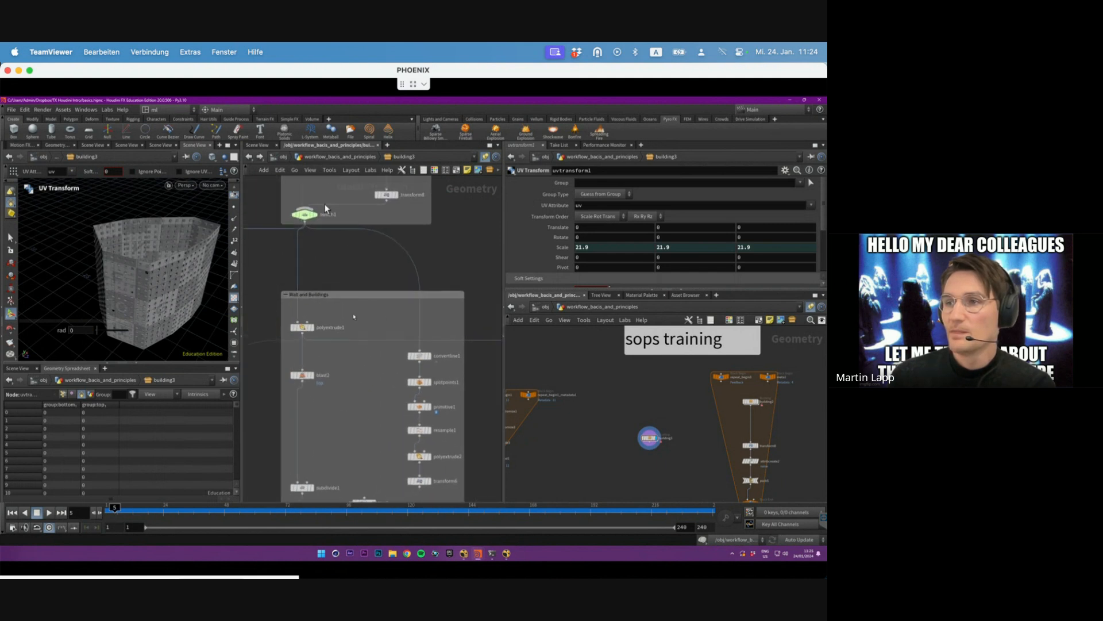
{"action": "left_click", "coordinate": [307, 329]}
{"action": "left_click", "coordinate": [312, 328]}
{"action": "left_click_drag", "start_coordinate": [186, 276], "coordinate": [177, 254], "text": "alt"}
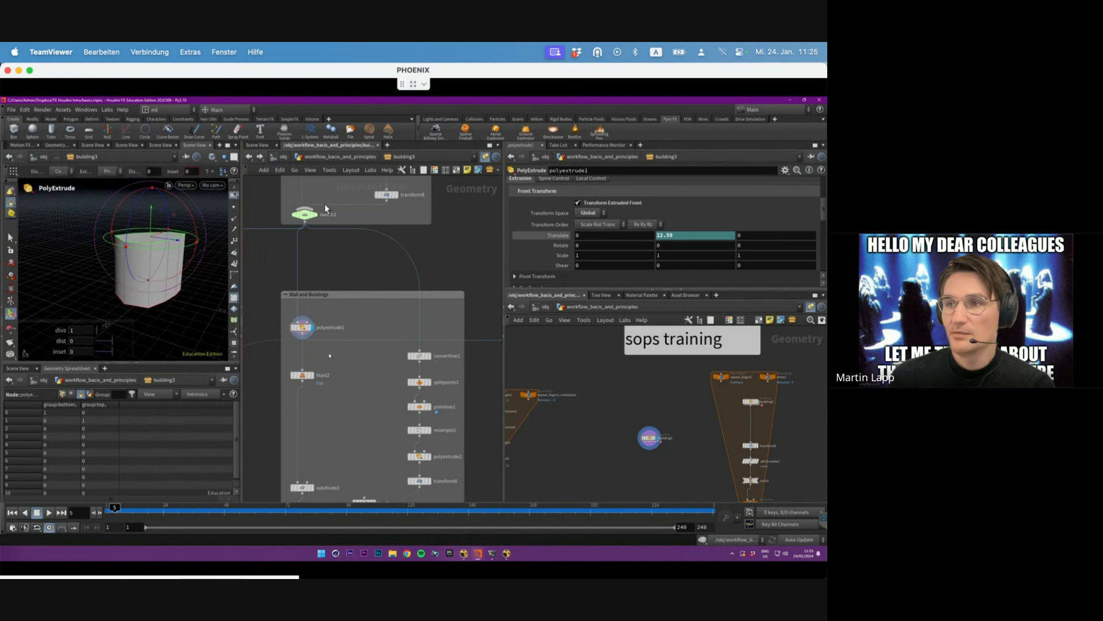
{"action": "left_click", "coordinate": [310, 376]}
{"action": "left_click", "coordinate": [312, 376]}
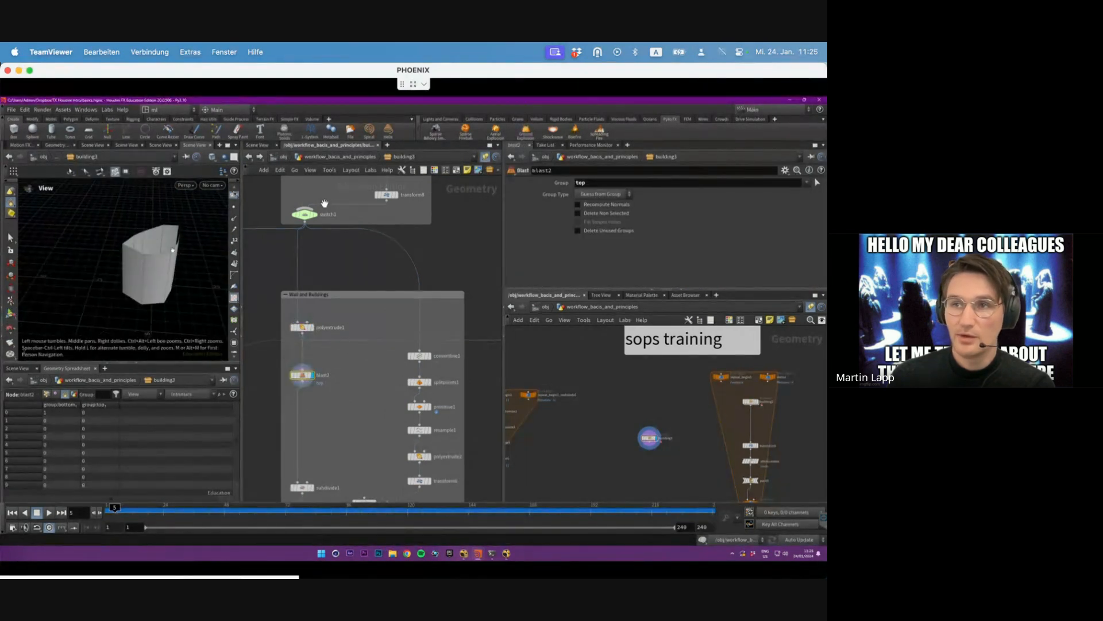
{"action": "middle_click_drag", "start_coordinate": [325, 208], "coordinate": [326, 204]}
- Display blast1 in the Ceiling group and examine how Delete Non Selected isolates the top face
{"action": "left_click", "coordinate": [409, 349]}
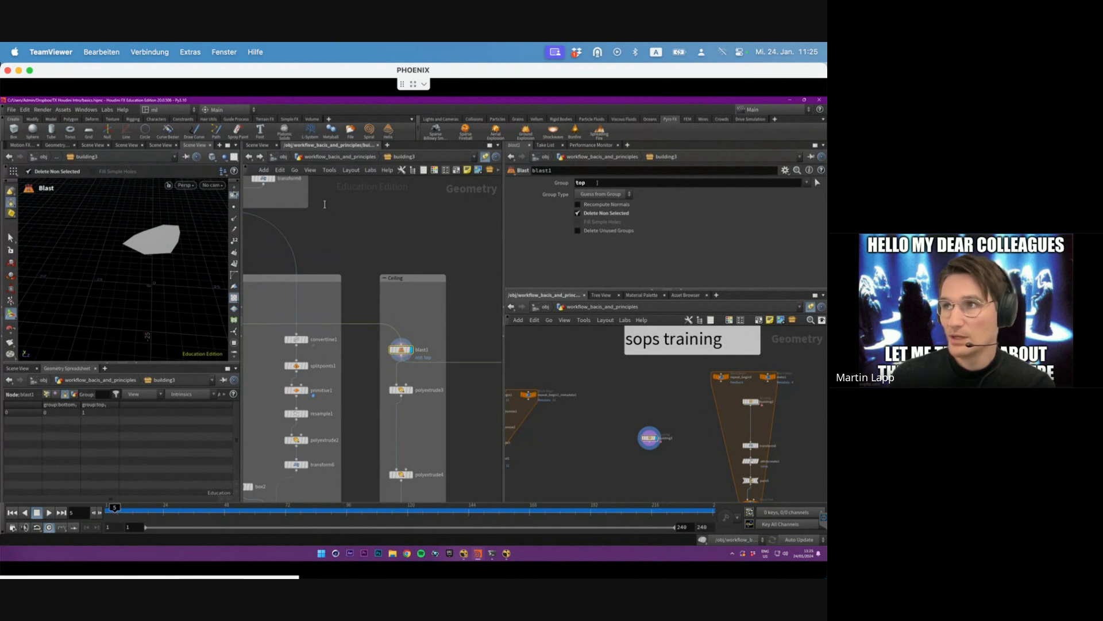
{"action": "left_click", "coordinate": [589, 215]}
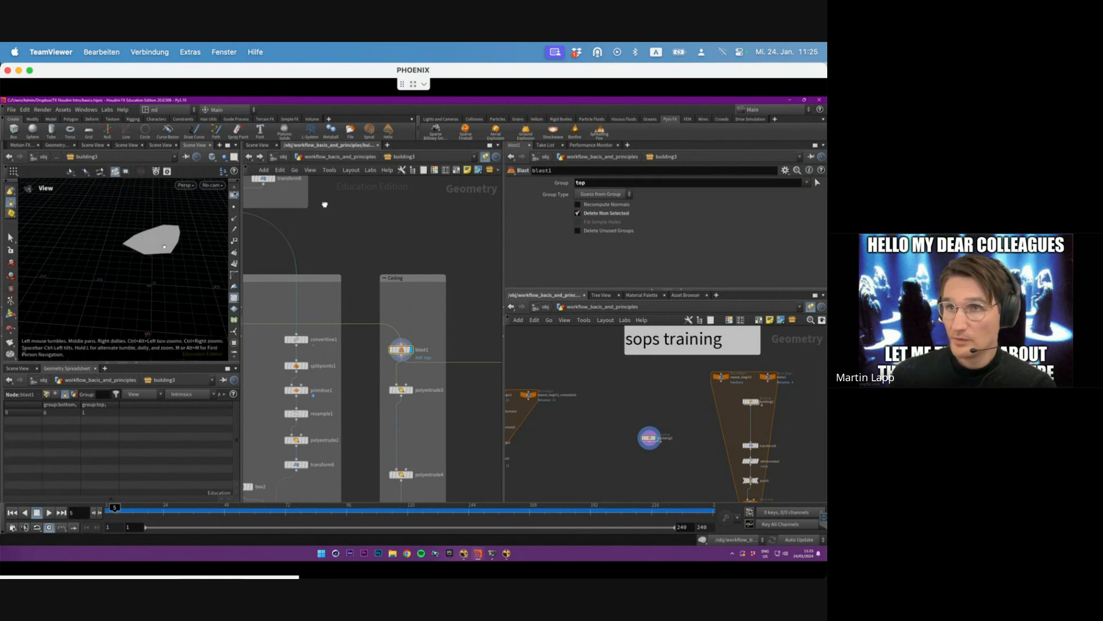
{"action": "left_click_drag", "start_coordinate": [128, 248], "coordinate": [108, 235], "text": "alt"}
{"action": "key", "text": "Return"}
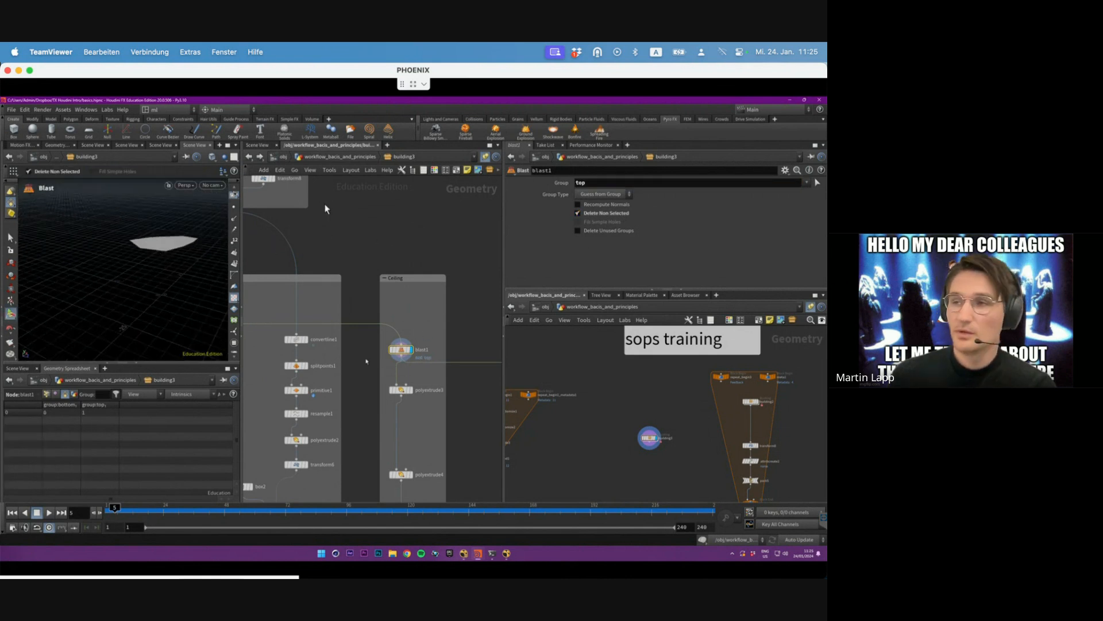
- Display polyextrude3 and examine its inset settings and the inset border on the ceiling face
{"action": "middle_click_drag", "start_coordinate": [422, 378], "coordinate": [366, 331]}
{"action": "left_click", "coordinate": [349, 337]}
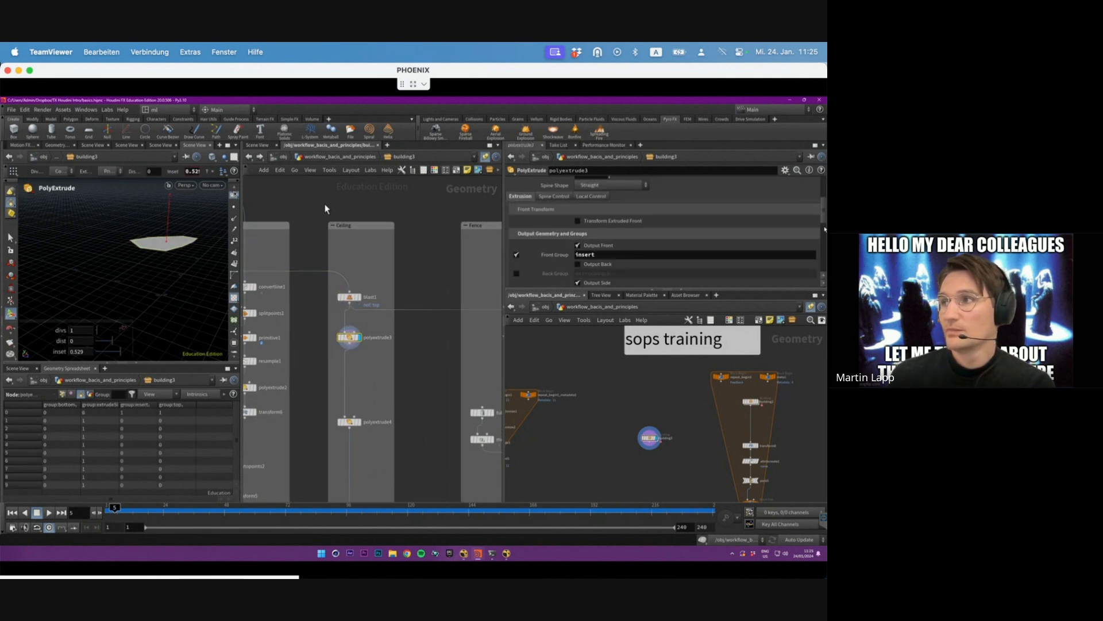
{"action": "left_click_drag", "start_coordinate": [826, 229], "coordinate": [823, 189]}
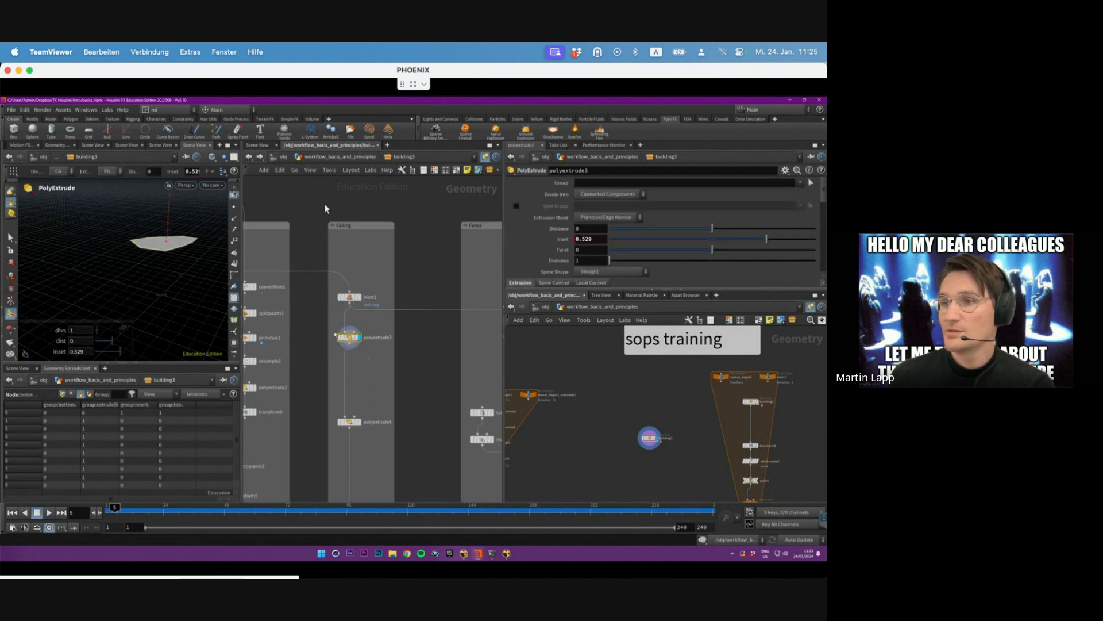
{"action": "right_click_drag", "start_coordinate": [166, 247], "coordinate": [178, 261], "text": "alt"}
{"action": "left_click_drag", "start_coordinate": [156, 247], "coordinate": [169, 277], "text": "alt"}
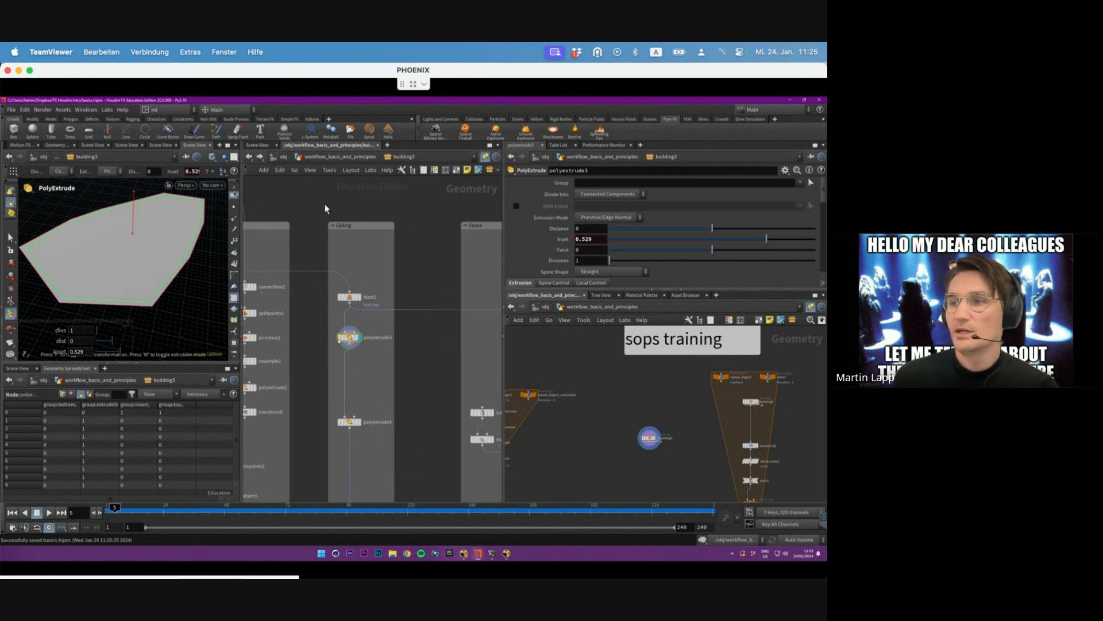
{"action": "mouse_move", "coordinate": [339, 339]}
- Display polyextrude4 and examine up close how it extrudes the insert group along the roof's edge
{"action": "middle_click_drag", "start_coordinate": [340, 340], "coordinate": [341, 296]}
{"action": "left_click", "coordinate": [350, 378]}
{"action": "left_click", "coordinate": [360, 379]}
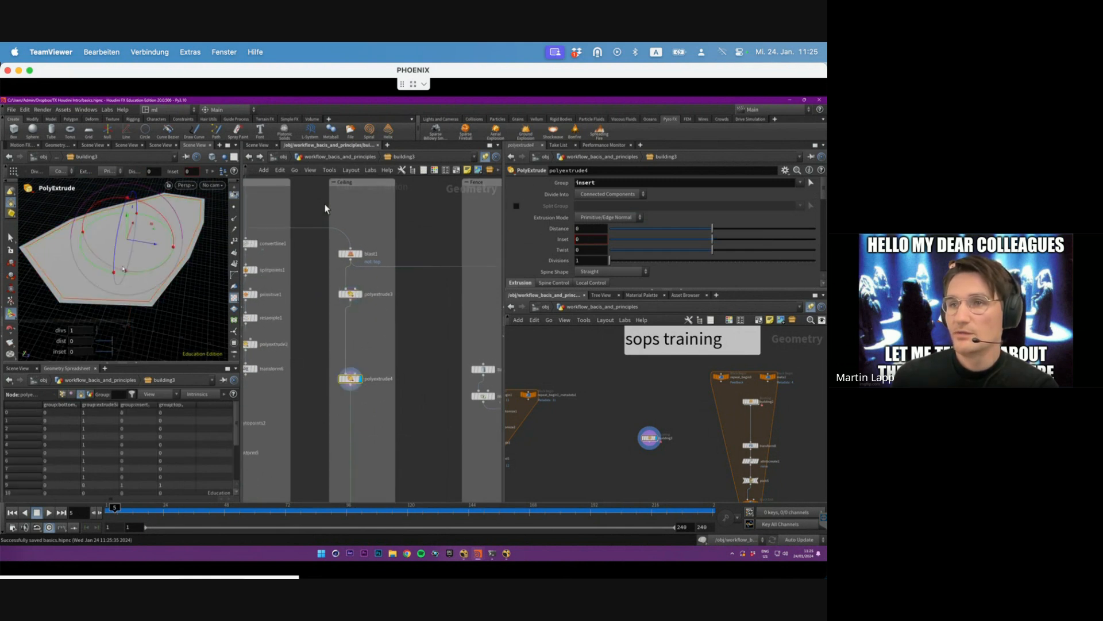
{"action": "left_click_drag", "start_coordinate": [123, 269], "coordinate": [130, 237], "text": "alt"}
{"action": "right_click_drag", "start_coordinate": [130, 237], "coordinate": [151, 270], "text": "alt"}
{"action": "left_click_drag", "start_coordinate": [150, 270], "coordinate": [158, 304], "text": "alt"}
{"action": "right_click_drag", "start_coordinate": [158, 303], "coordinate": [161, 321], "text": "alt"}
{"action": "left_click_drag", "start_coordinate": [161, 321], "coordinate": [150, 277], "text": "alt"}
{"action": "right_click_drag", "start_coordinate": [150, 276], "coordinate": [152, 292], "text": "alt"}
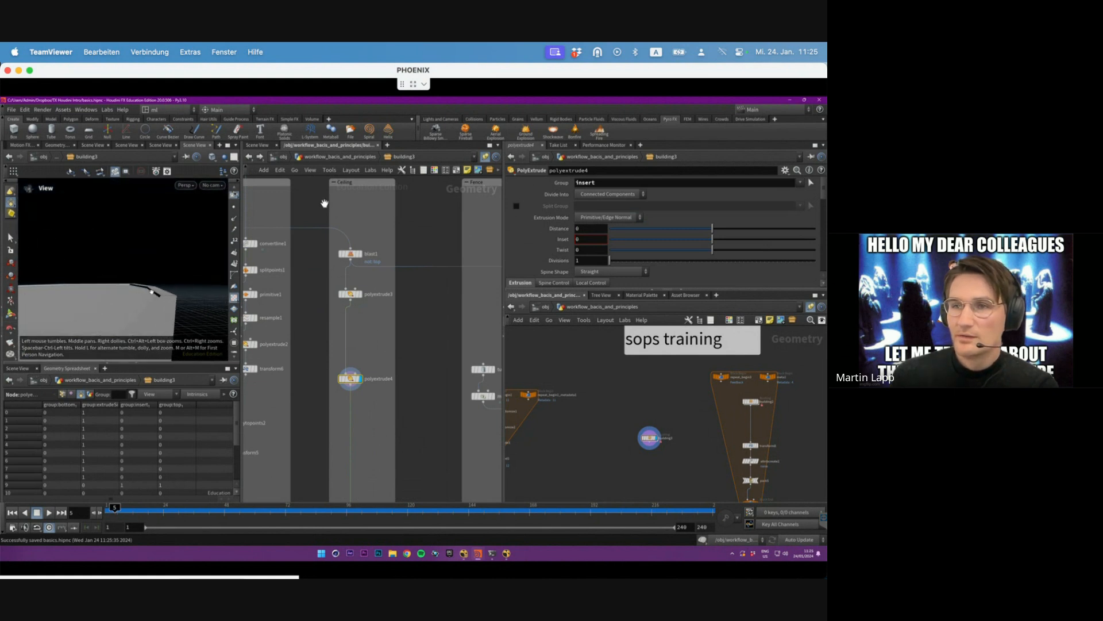
{"action": "left_click_drag", "start_coordinate": [152, 292], "coordinate": [175, 311], "text": "alt"}
- Check the ceiling branch's normal3 settings and display uvunwrap3 to examine the roof's UVs
{"action": "middle_click_drag", "start_coordinate": [373, 290], "coordinate": [360, 136]}
{"action": "left_click", "coordinate": [348, 377]}
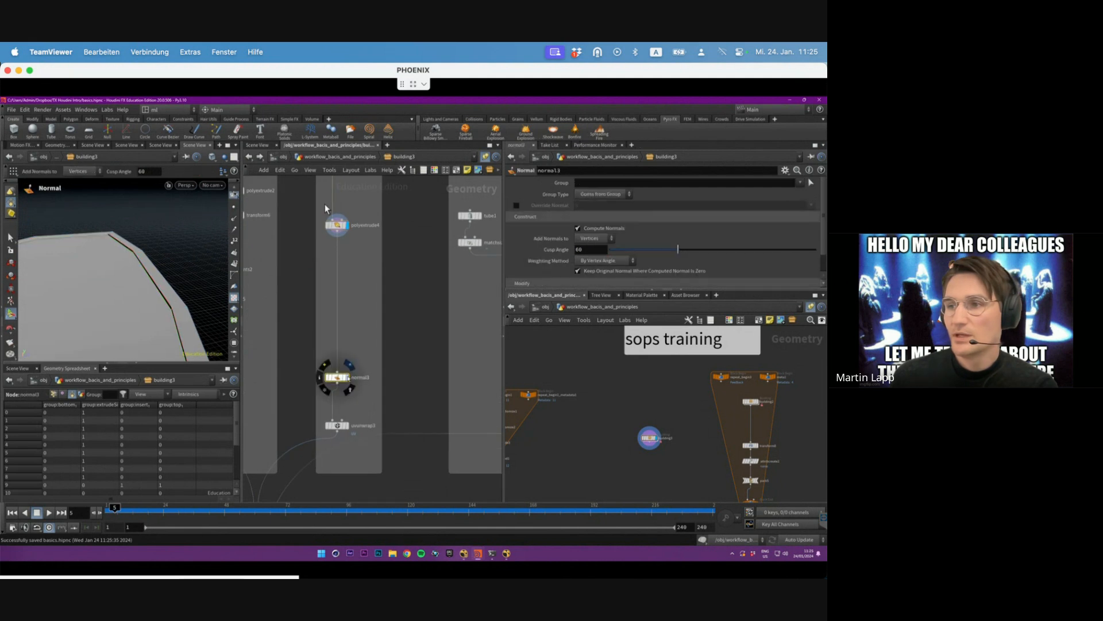
{"action": "left_click", "coordinate": [348, 425]}
{"action": "left_click", "coordinate": [350, 426]}
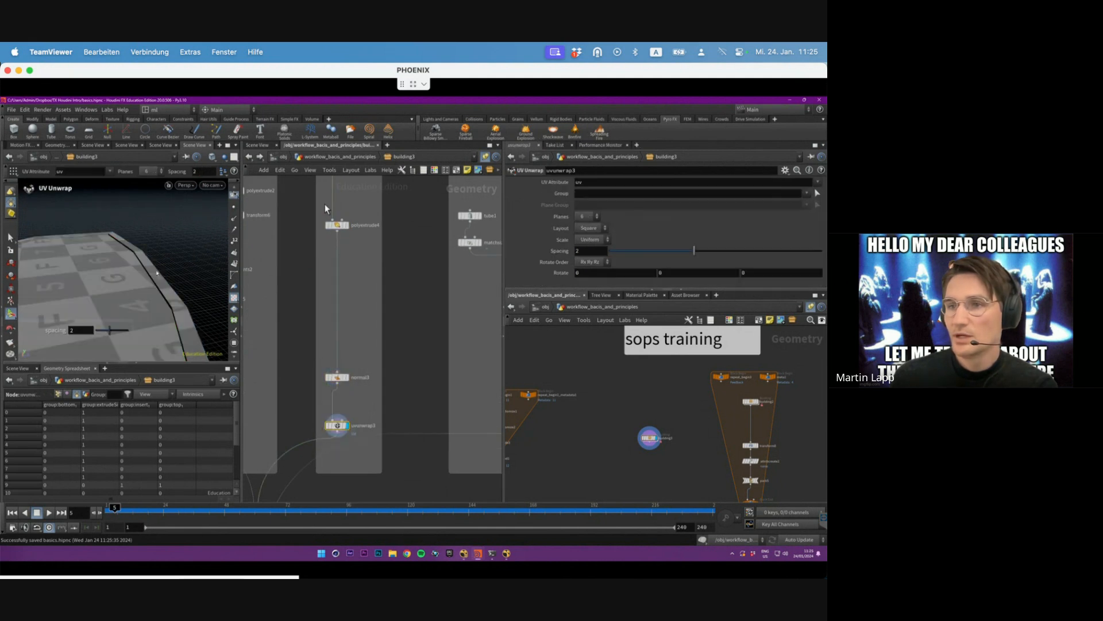
- Display merge1 and inspect the roof edge of the combined building from several angles
{"action": "middle_click_drag", "start_coordinate": [313, 485], "coordinate": [369, 345]}
{"action": "left_click", "coordinate": [320, 445]}
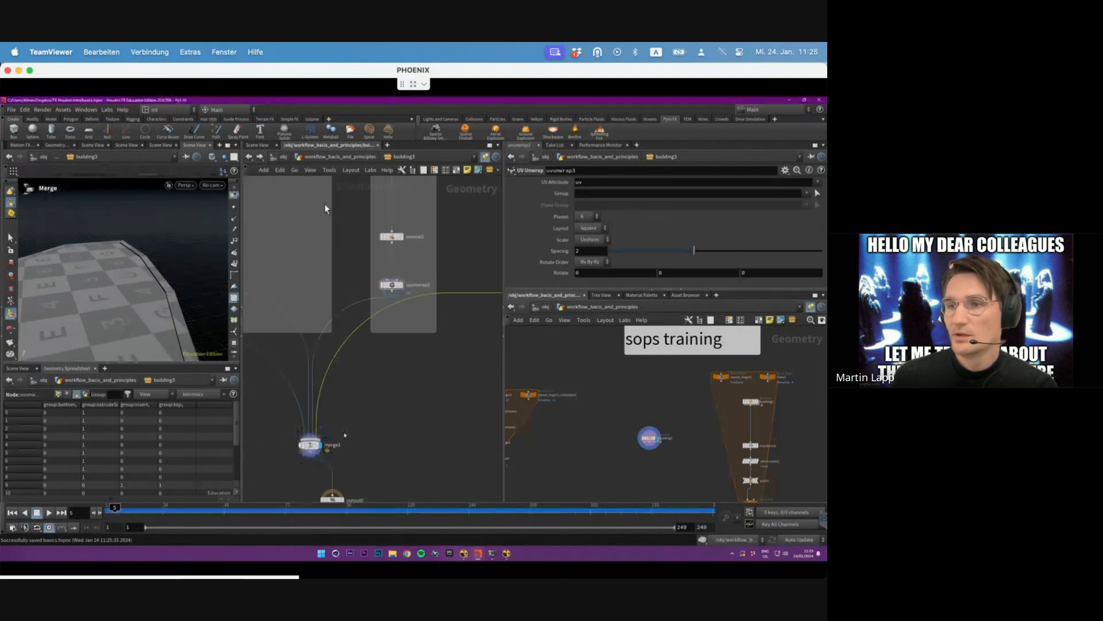
{"action": "right_click_drag", "start_coordinate": [138, 276], "coordinate": [57, 288], "text": "alt"}
{"action": "left_click_drag", "start_coordinate": [115, 288], "coordinate": [133, 303], "text": "alt"}
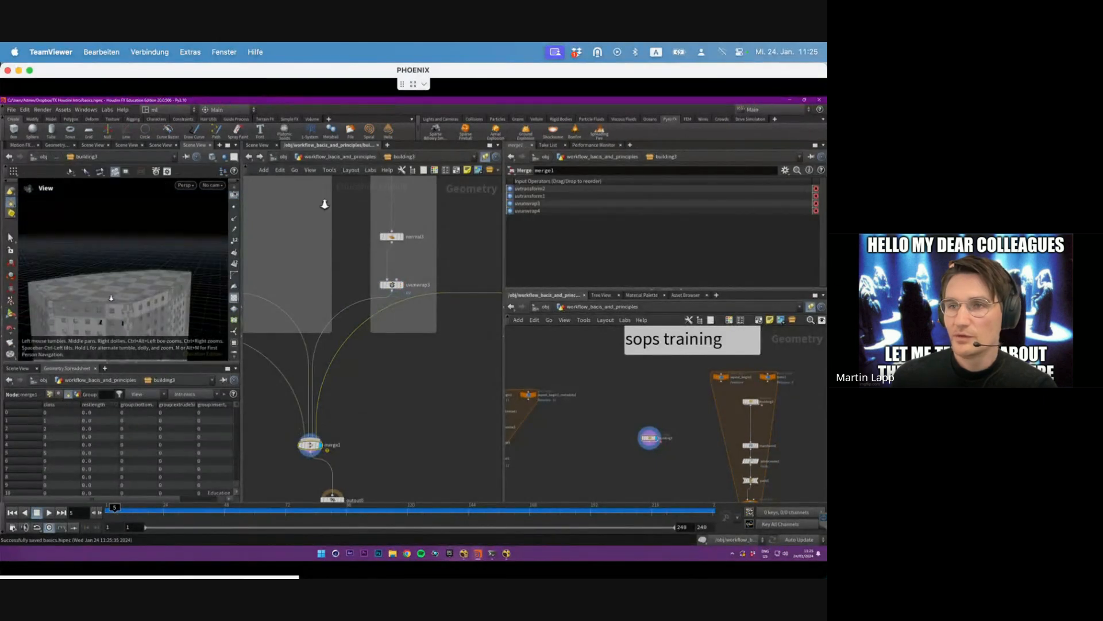
{"action": "right_click_drag", "start_coordinate": [80, 293], "coordinate": [141, 290], "text": "alt"}
{"action": "left_click_drag", "start_coordinate": [141, 290], "coordinate": [138, 322], "text": "alt"}
{"action": "right_click_drag", "start_coordinate": [138, 293], "coordinate": [207, 281], "text": "alt"}
{"action": "left_click_drag", "start_coordinate": [135, 319], "coordinate": [120, 274], "text": "alt"}
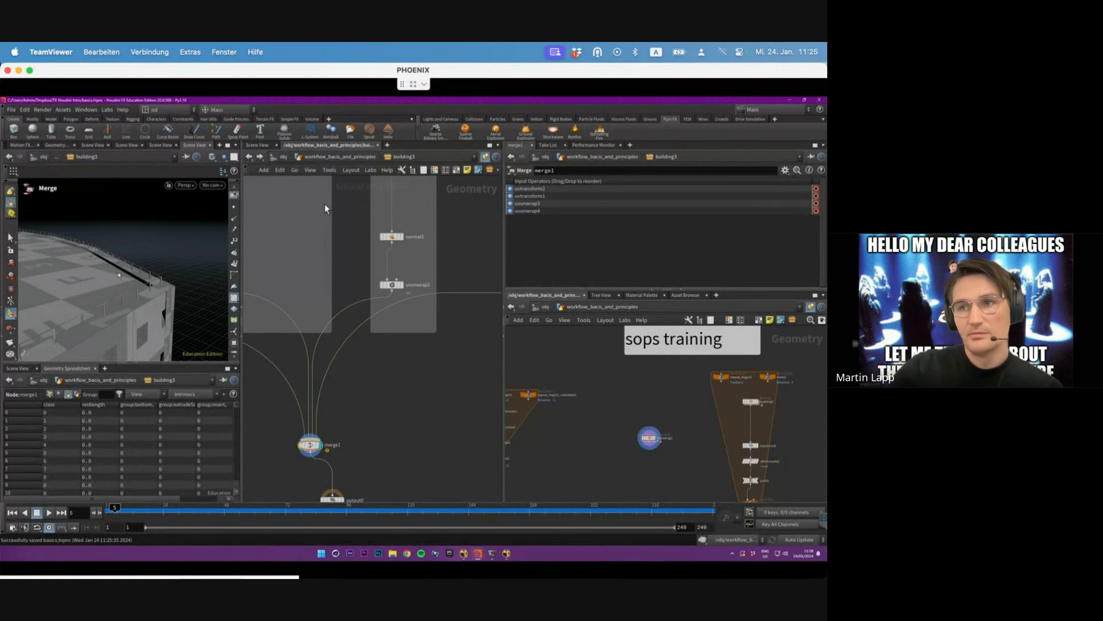
- Bring the Fence group and the whole building into view and turn off the UV texture display in the viewport
{"action": "key", "text": "h"}
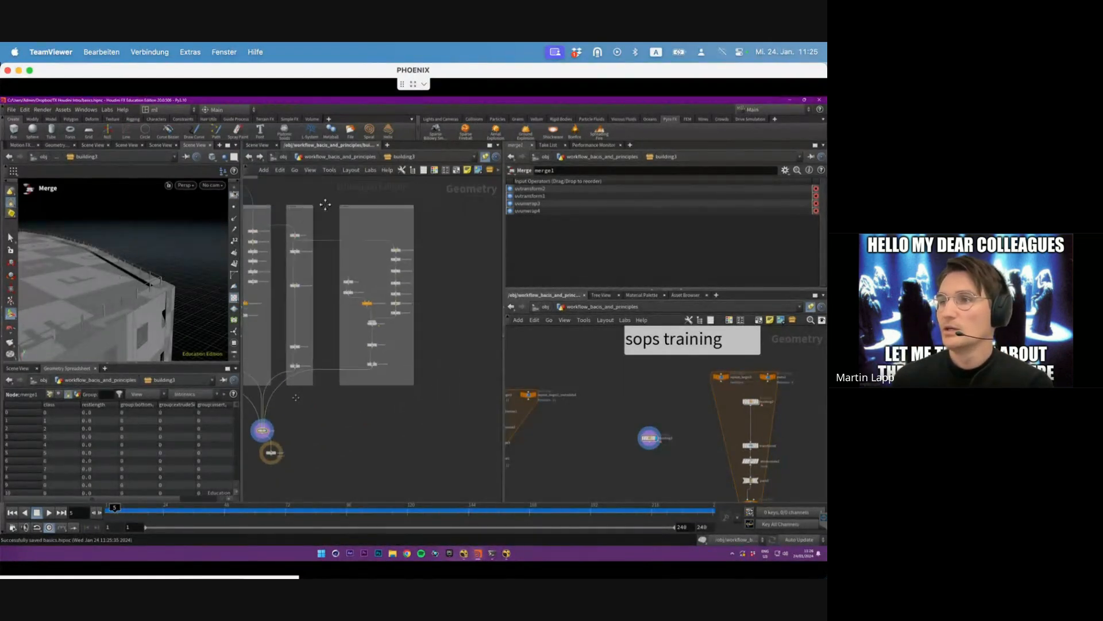
{"action": "left_click_drag", "start_coordinate": [66, 292], "coordinate": [202, 235], "text": "alt"}
{"action": "scroll", "coordinate": [339, 235], "scroll_direction": "up", "scroll_amount": 3}
{"action": "scroll", "coordinate": [32, 288], "scroll_direction": "down", "scroll_amount": 5}
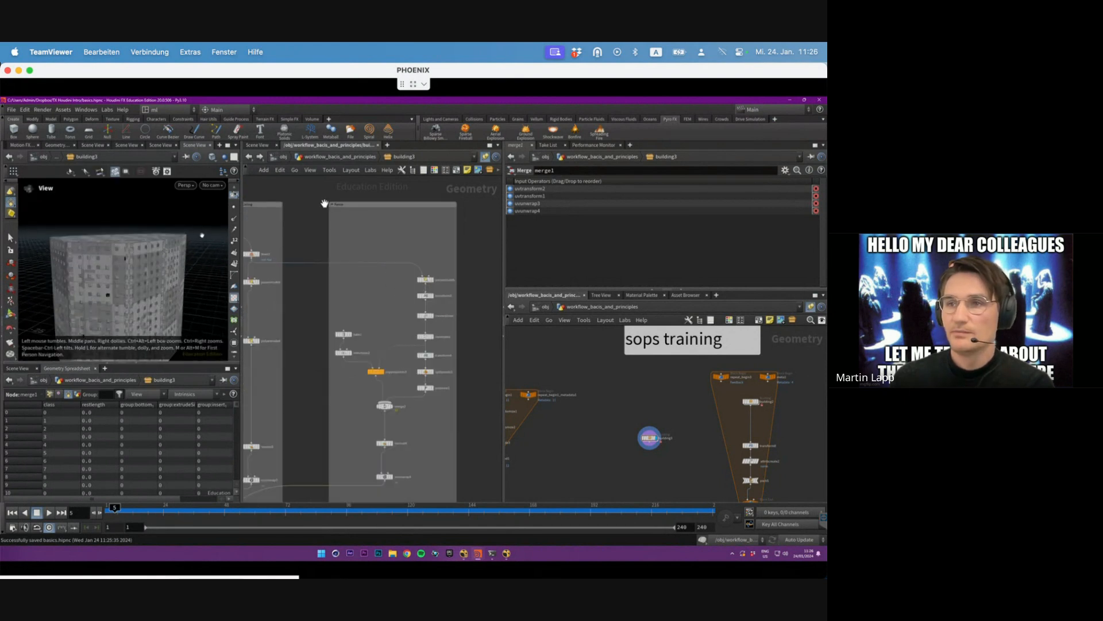
{"action": "left_click", "coordinate": [234, 297]}
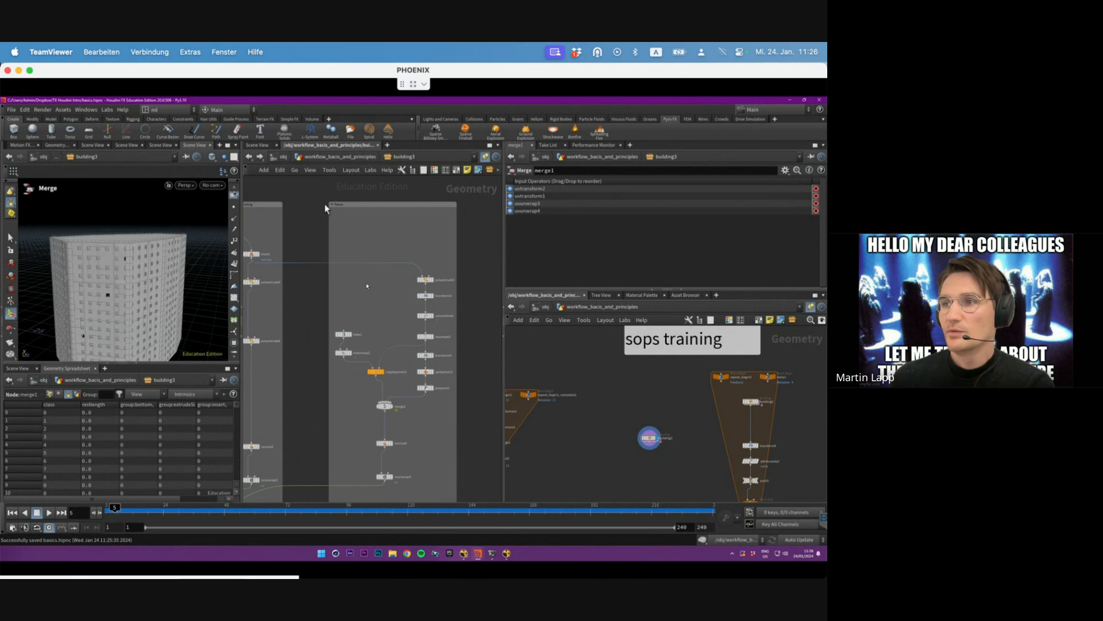
- Display the ceiling branch's blast1 and examine the isolated top face of the building from above
{"action": "middle_click_drag", "start_coordinate": [367, 286], "coordinate": [417, 323]}
{"action": "left_click", "coordinate": [300, 290]}
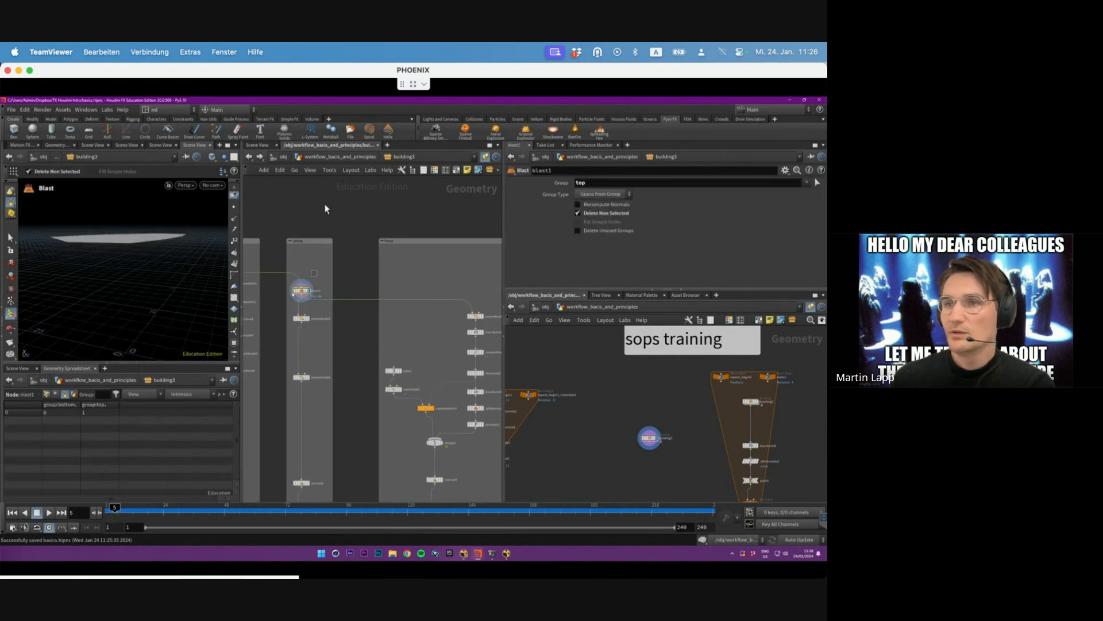
{"action": "left_click_drag", "start_coordinate": [118, 219], "coordinate": [118, 268], "text": "alt"}
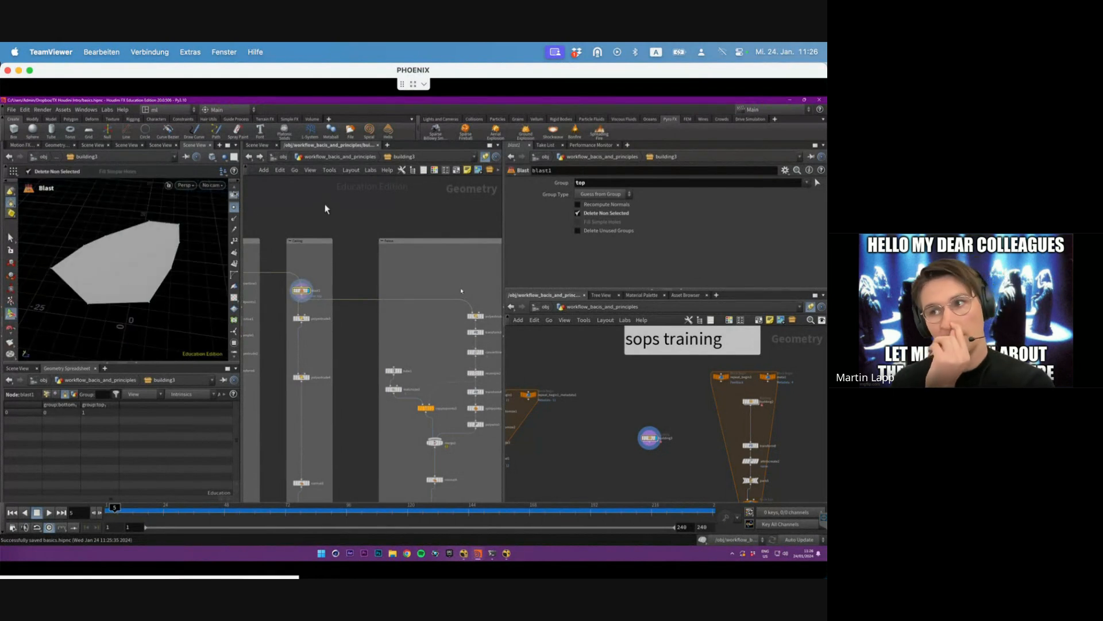
- Display polyextrude5 in the Fence group to examine its inset on the roof face, and check transform3's scale settings
{"action": "middle_click_drag", "start_coordinate": [461, 292], "coordinate": [405, 273]}
{"action": "scroll", "coordinate": [427, 296], "scroll_direction": "up", "scroll_amount": 3}
{"action": "left_click", "coordinate": [424, 299]}
{"action": "left_click_drag", "start_coordinate": [440, 272], "coordinate": [408, 307]}
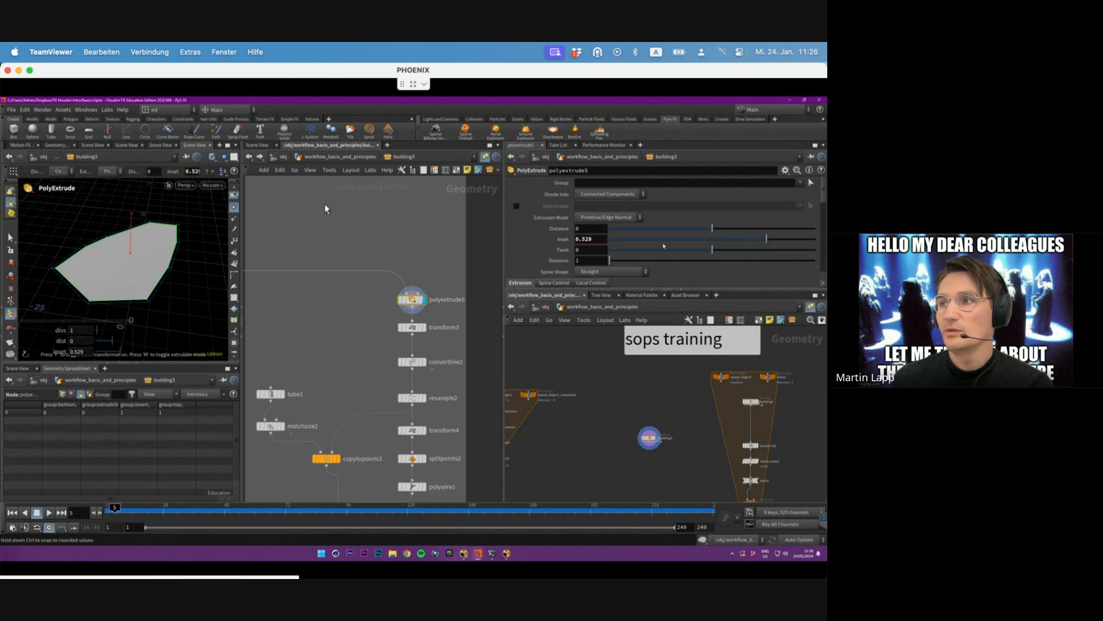
{"action": "scroll", "coordinate": [221, 272], "scroll_direction": "up", "scroll_amount": 3}
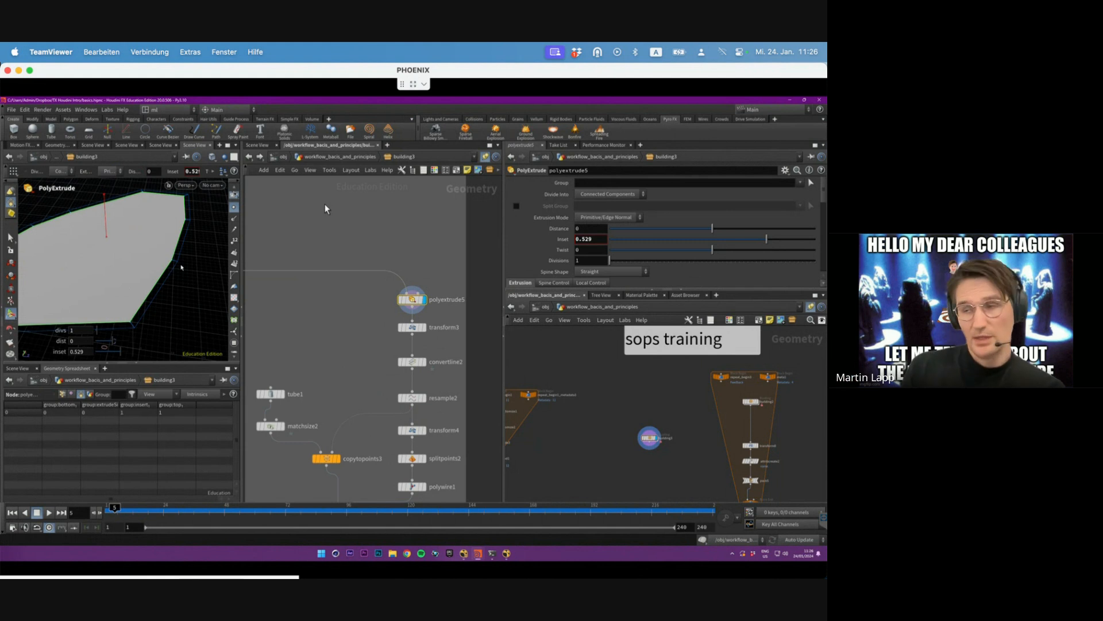
{"action": "left_click", "coordinate": [416, 329]}
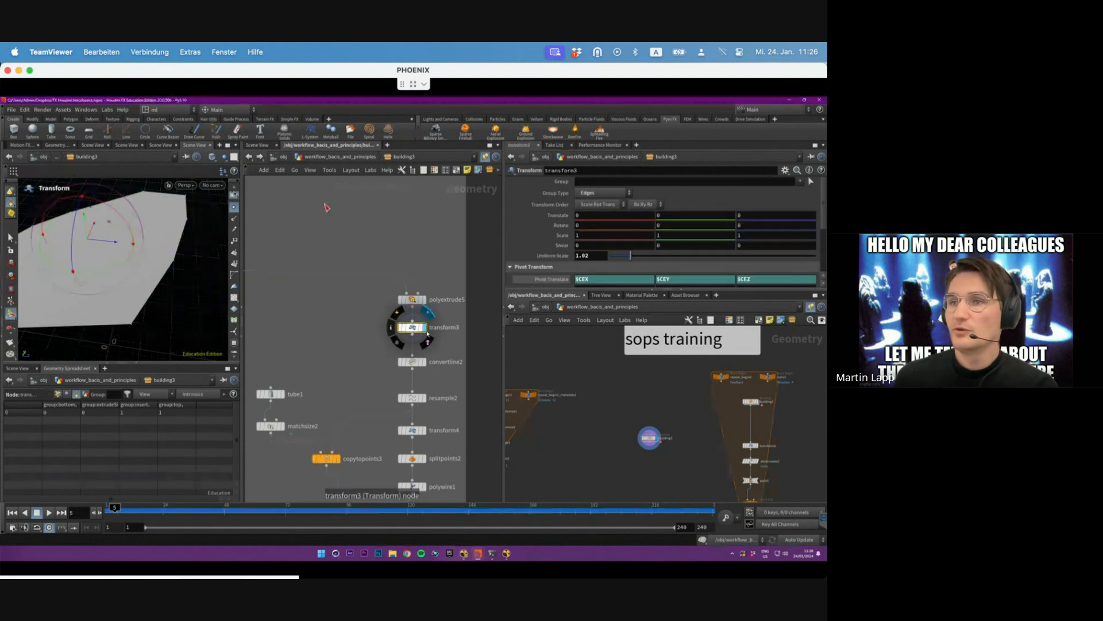
- Display convertline2 and resample2 in turn and examine the roof outline as resampled line segments
{"action": "left_click", "coordinate": [415, 362]}
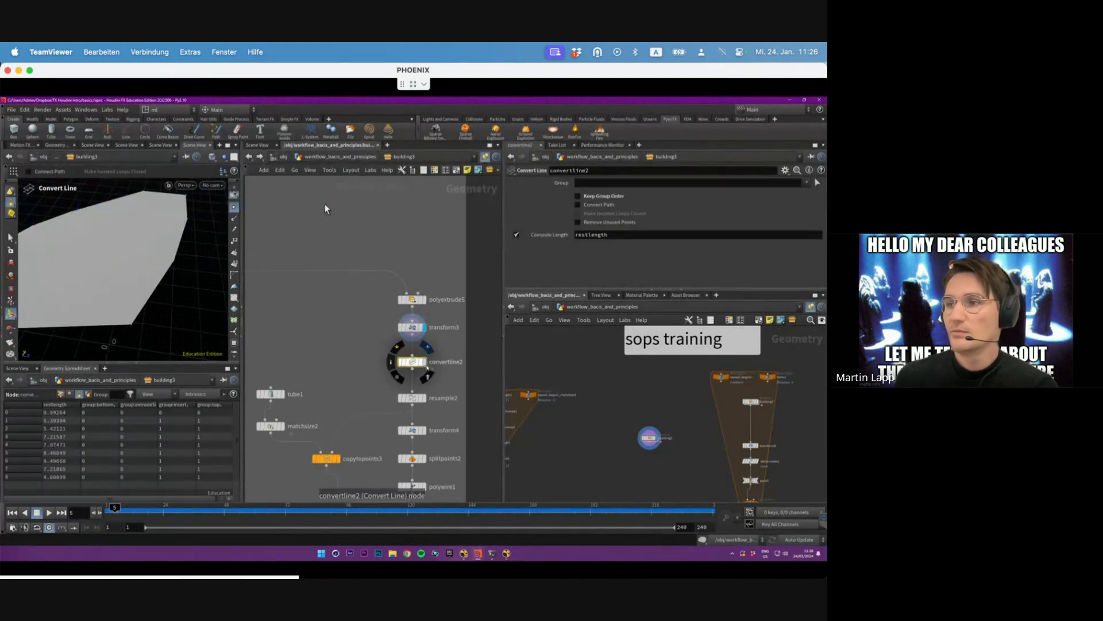
{"action": "left_click", "coordinate": [425, 362]}
{"action": "left_click_drag", "start_coordinate": [109, 256], "coordinate": [114, 259], "text": "alt"}
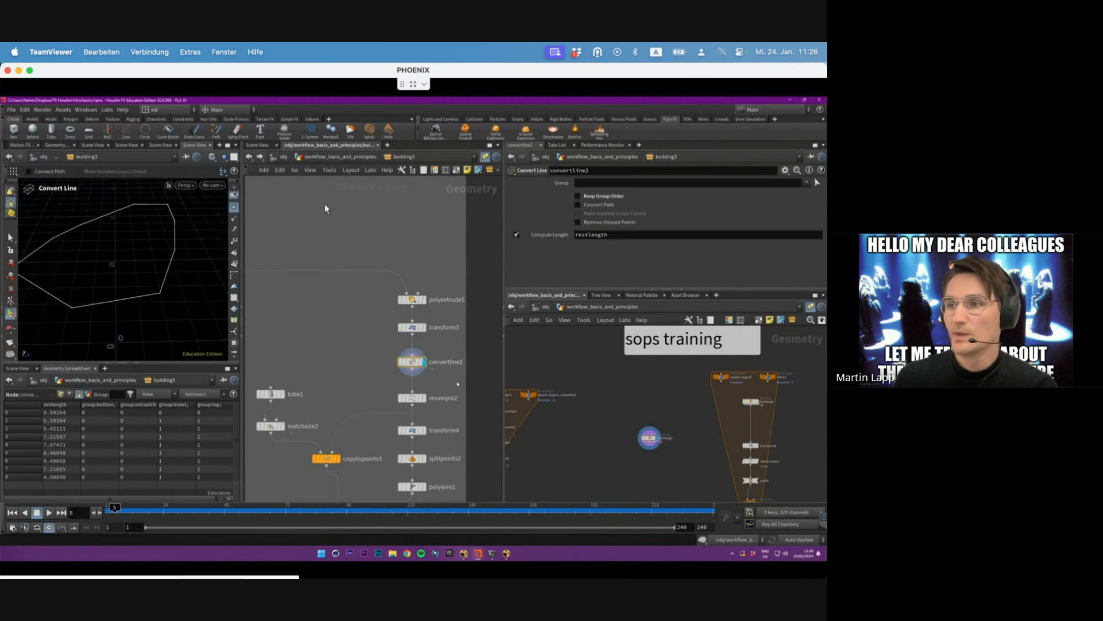
{"action": "key", "text": "Down"}
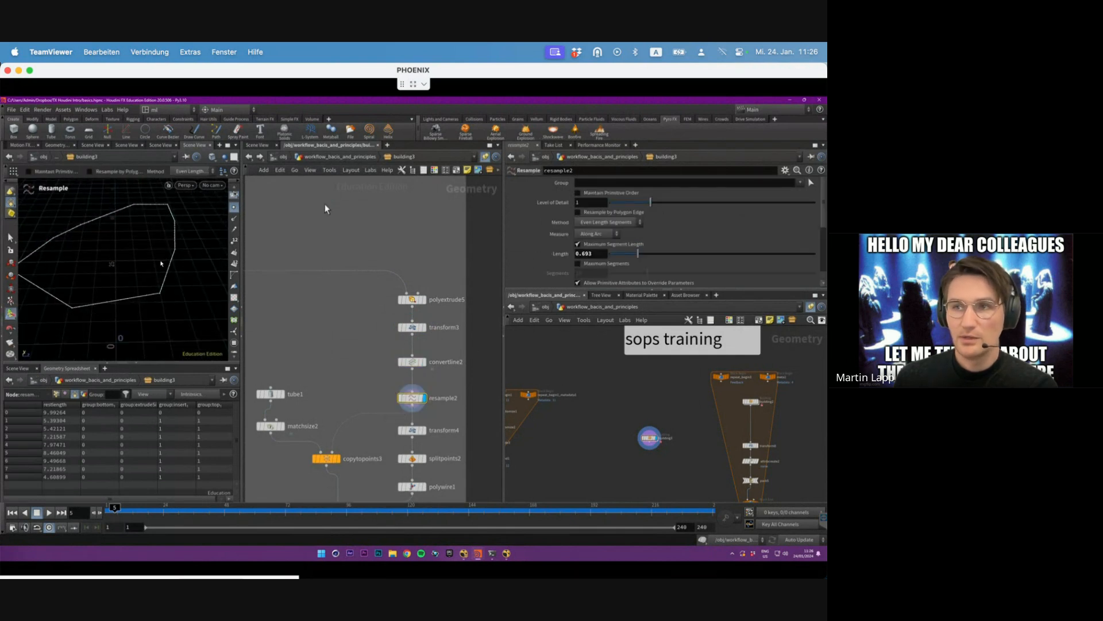
{"action": "left_click_drag", "start_coordinate": [158, 278], "coordinate": [107, 265], "text": "alt"}
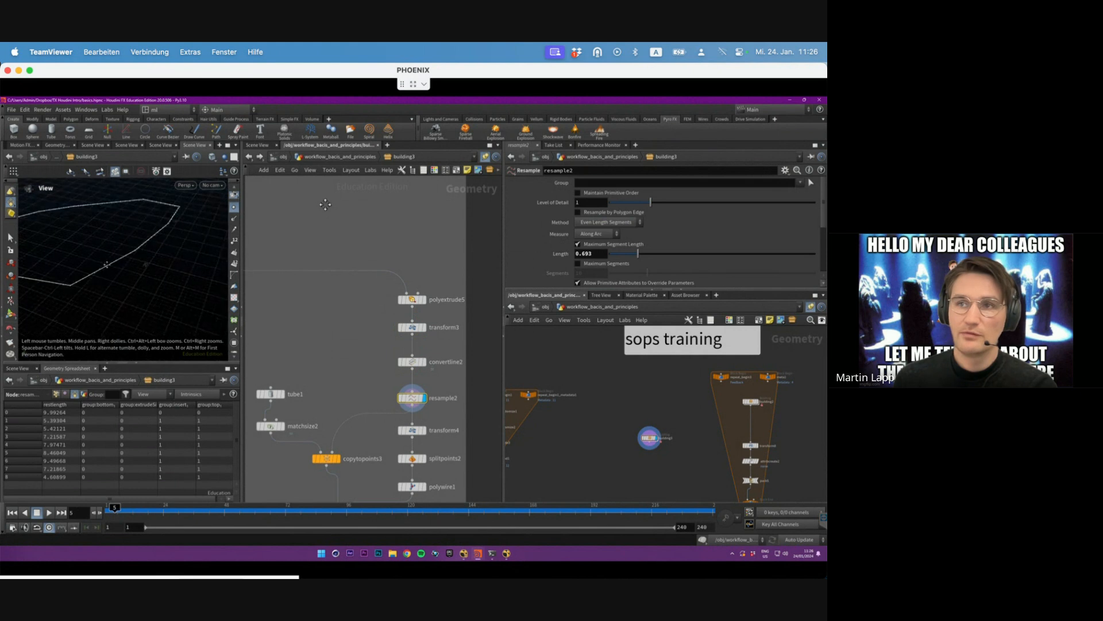
{"action": "middle_click_drag", "start_coordinate": [106, 265], "coordinate": [147, 282], "text": "alt"}
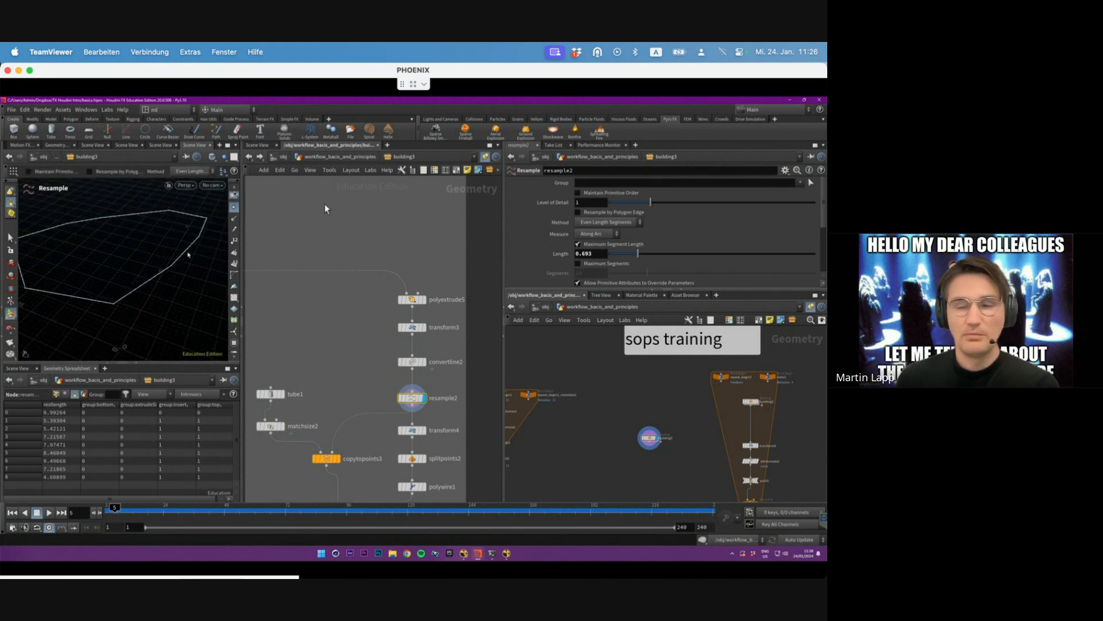
- Display tube1 and copytopoints3 and examine how the fence posts are distributed along the roof outline
{"action": "middle_click_drag", "start_coordinate": [303, 347], "coordinate": [344, 306]}
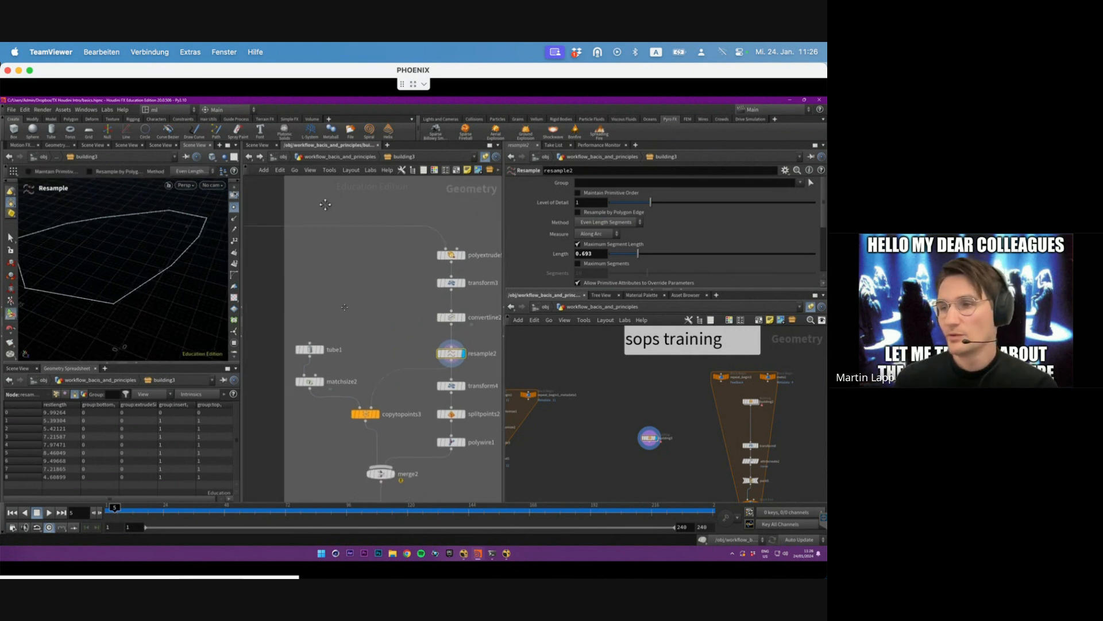
{"action": "left_click", "coordinate": [311, 349]}
{"action": "middle_click_drag", "start_coordinate": [347, 405], "coordinate": [339, 388]}
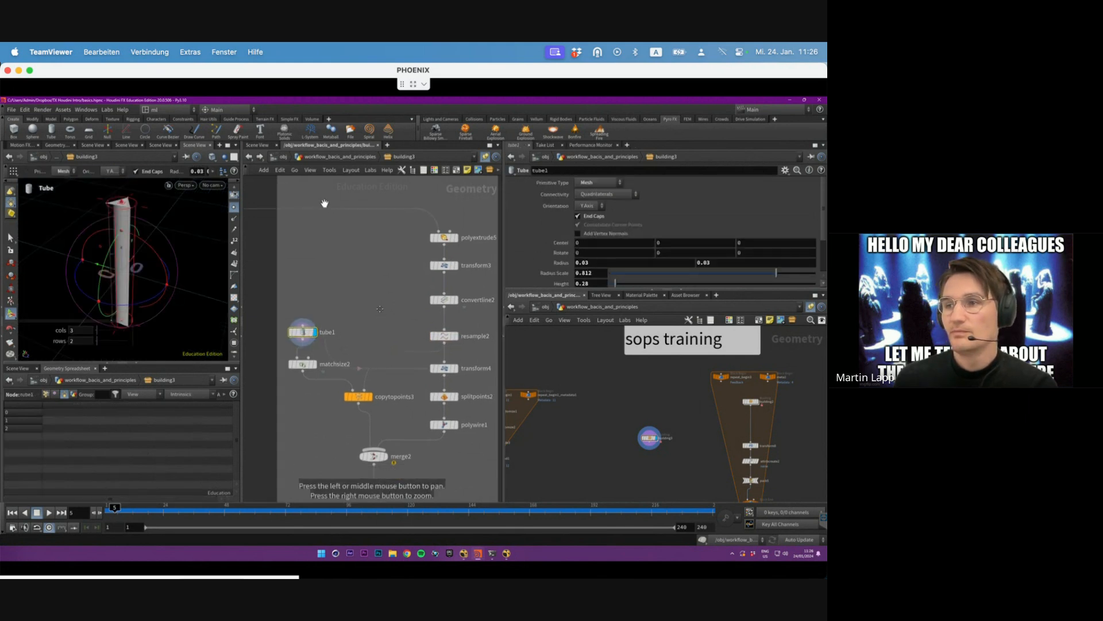
{"action": "left_click", "coordinate": [351, 396]}
{"action": "key", "text": "space+g"}
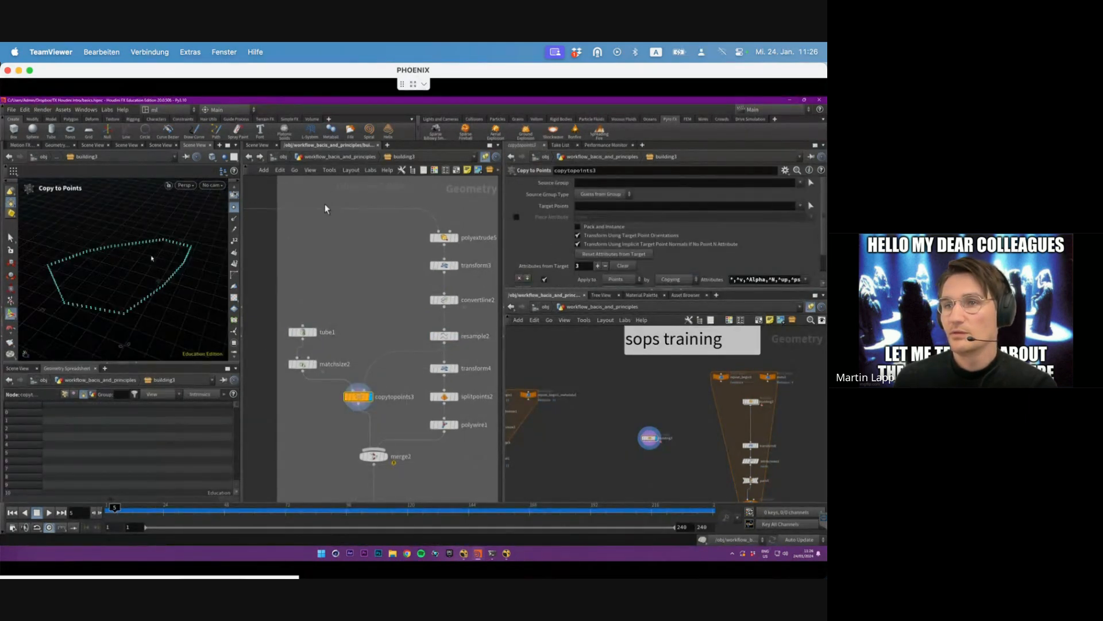
{"action": "right_click_drag", "start_coordinate": [161, 271], "coordinate": [283, 243], "text": "alt"}
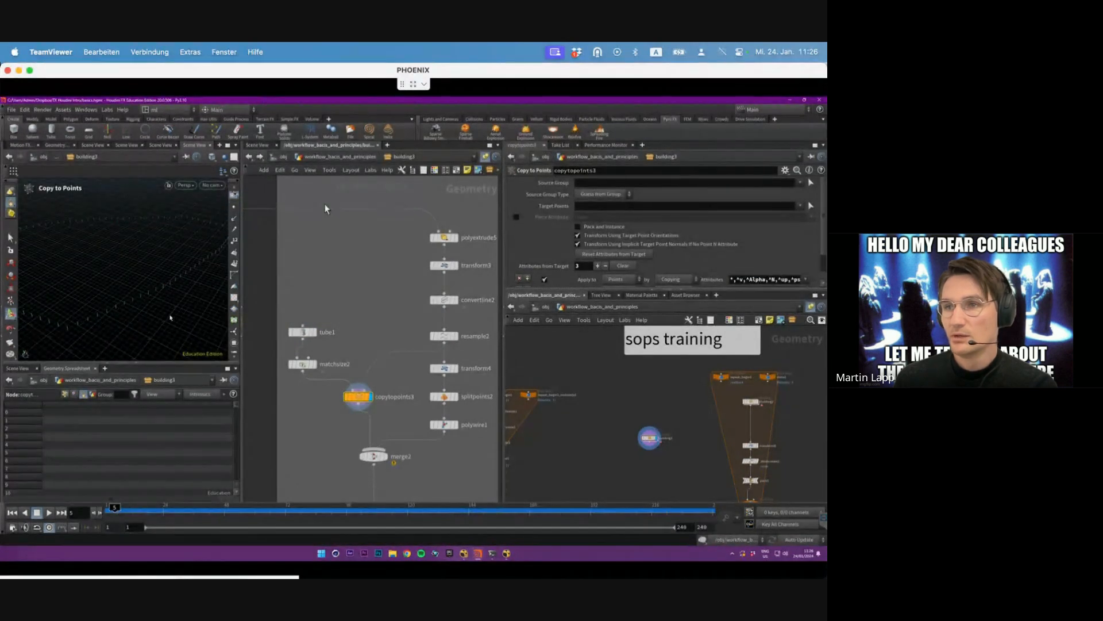
{"action": "left_click_drag", "start_coordinate": [171, 318], "coordinate": [172, 280], "text": "alt"}
{"action": "right_click_drag", "start_coordinate": [172, 281], "coordinate": [79, 206], "text": "alt"}
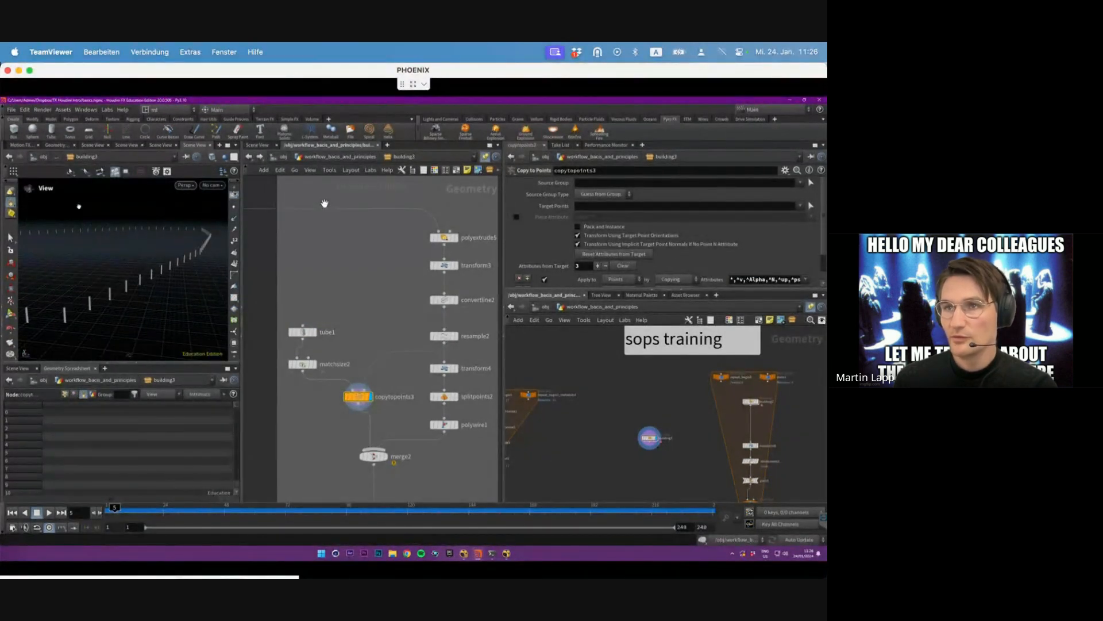
- Show polyextrude5 as a template to compare the copied fence posts with the roof surface
{"action": "middle_click_drag", "start_coordinate": [373, 258], "coordinate": [390, 294]}
{"action": "left_click", "coordinate": [471, 275]}
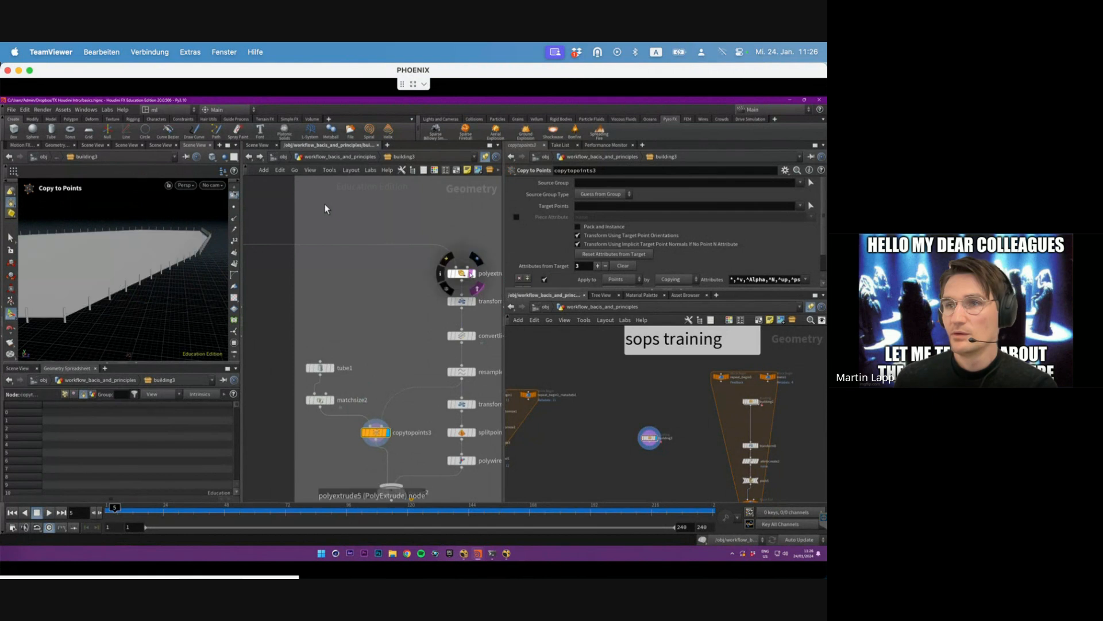
{"action": "mouse_move", "coordinate": [148, 288]}
{"action": "left_mouse_down", "text": "alt"}
{"action": "mouse_move", "coordinate": [175, 303]}
{"action": "mouse_move", "coordinate": [163, 287]}
{"action": "left_mouse_up", "text": "alt"}
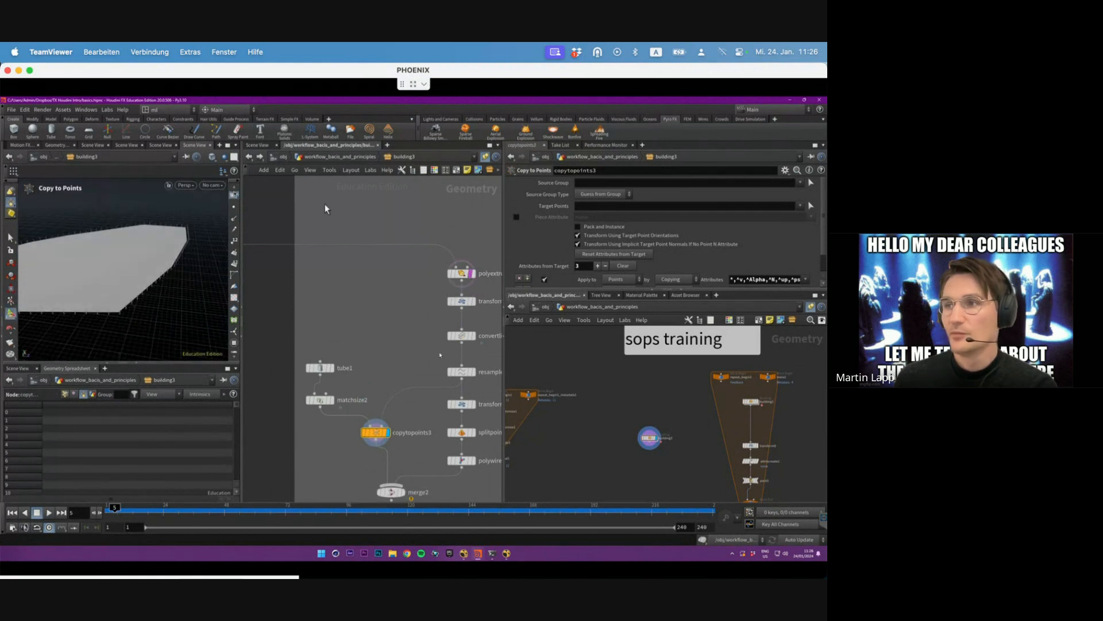
{"action": "middle_click_drag", "start_coordinate": [413, 411], "coordinate": [395, 352]}
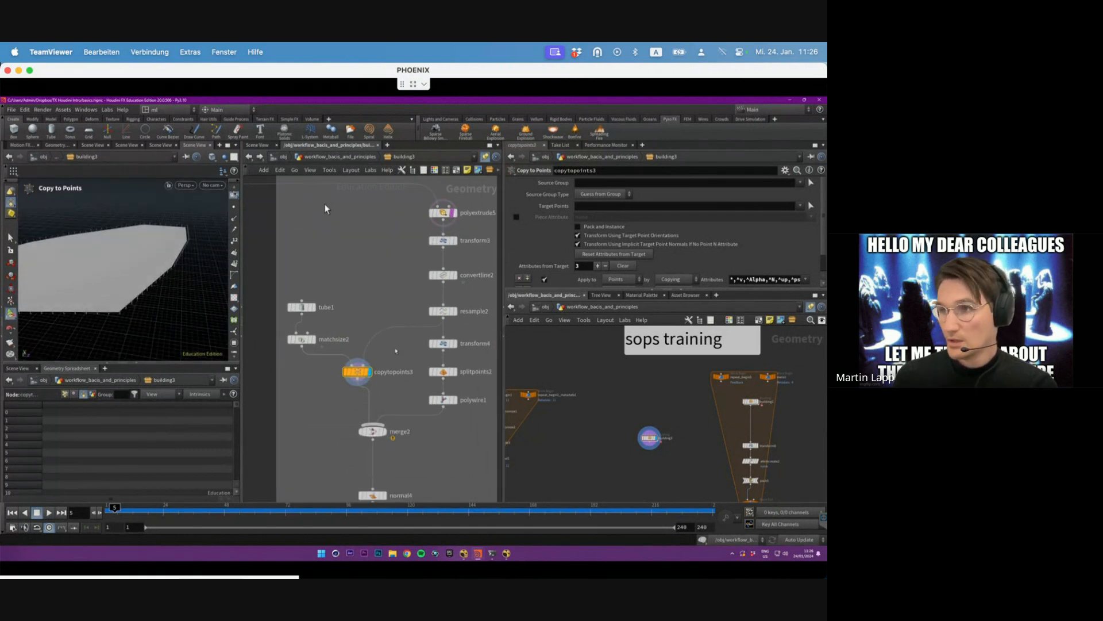
- Check transform4's vertical translate expression linked to the tube height and display polywire1 up close
{"action": "left_click", "coordinate": [445, 343]}
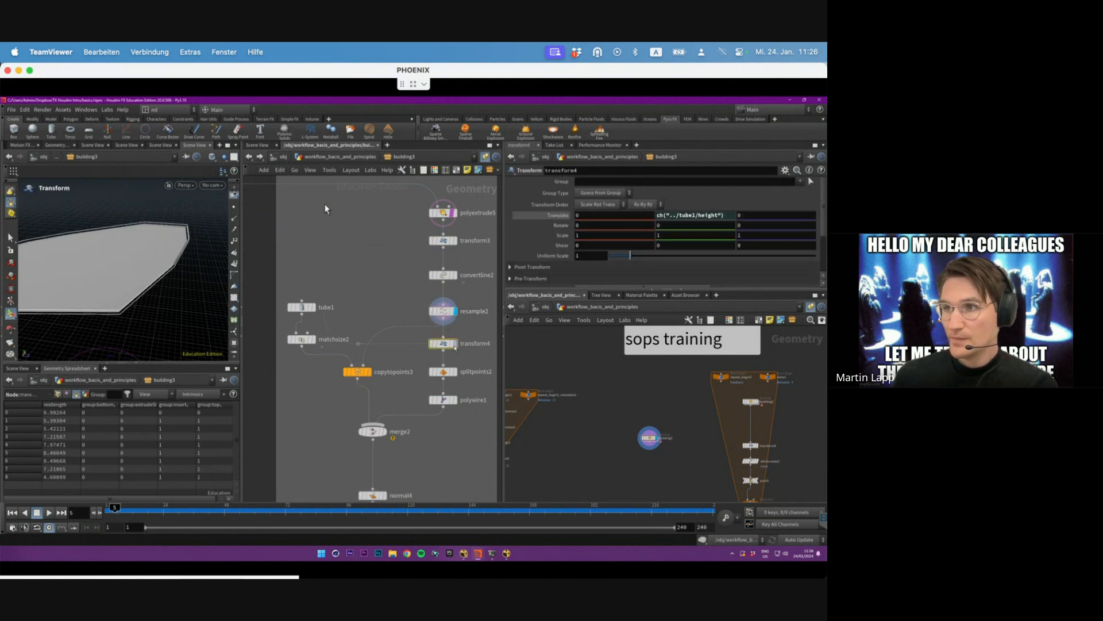
{"action": "left_click", "coordinate": [458, 330]}
{"action": "left_click", "coordinate": [459, 358]}
{"action": "left_click_drag", "start_coordinate": [475, 322], "coordinate": [413, 355]}
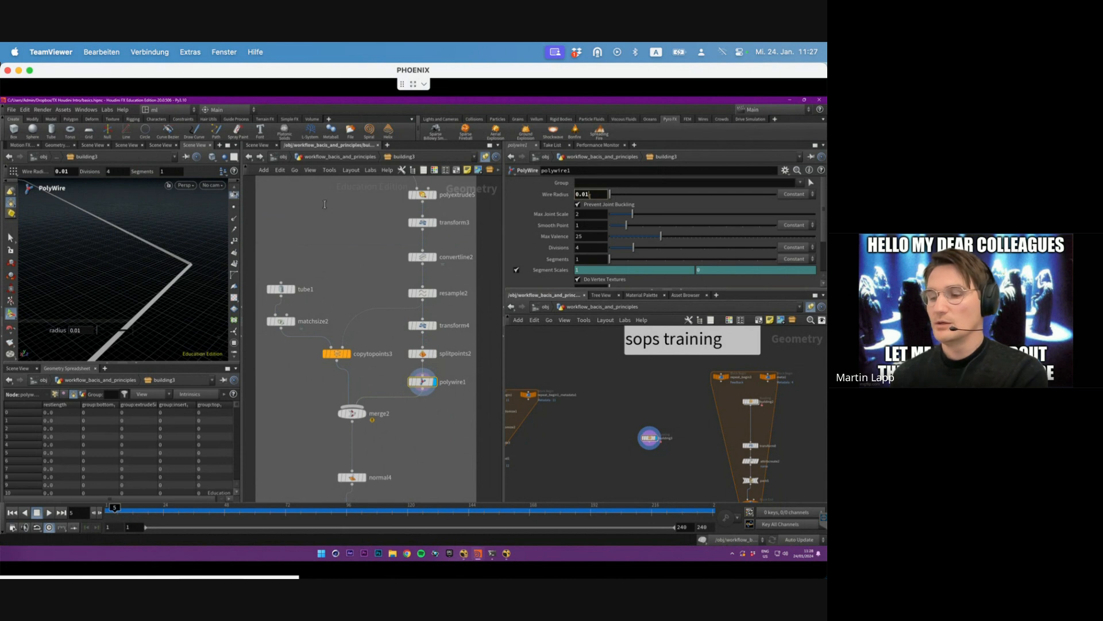
- Try a wire radius of 0.1 on polywire1, inspect the thicker rail, and undo the change
{"action": "type", "text": "1"}
{"action": "key", "text": "Return"}
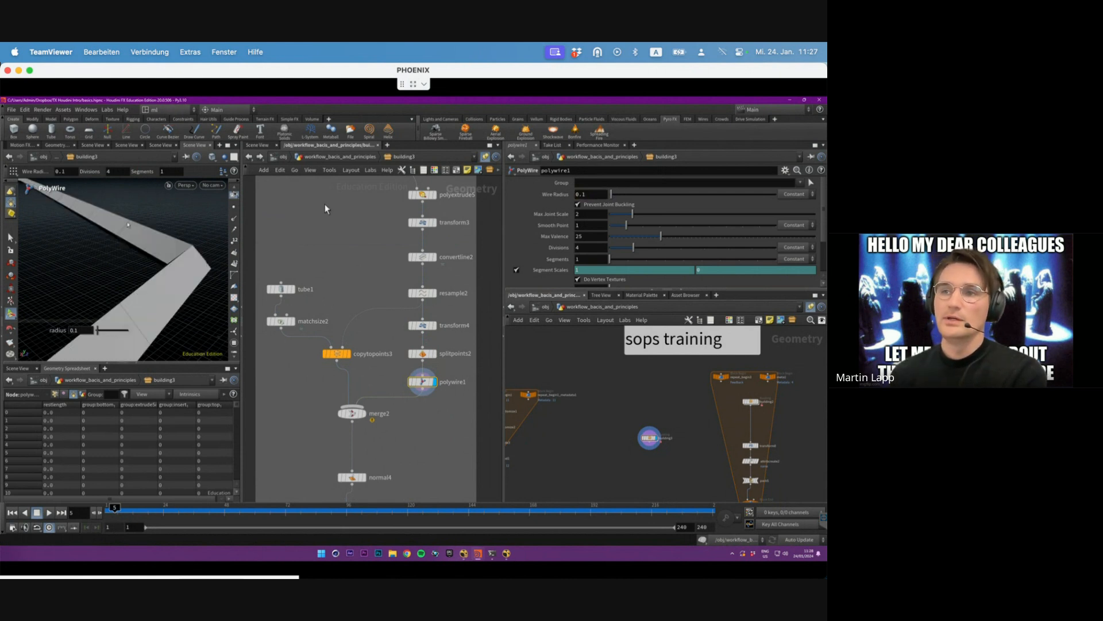
{"action": "scroll", "coordinate": [93, 274], "scroll_direction": "down", "scroll_amount": 5}
{"action": "left_click_drag", "start_coordinate": [93, 273], "coordinate": [43, 253], "text": "alt"}
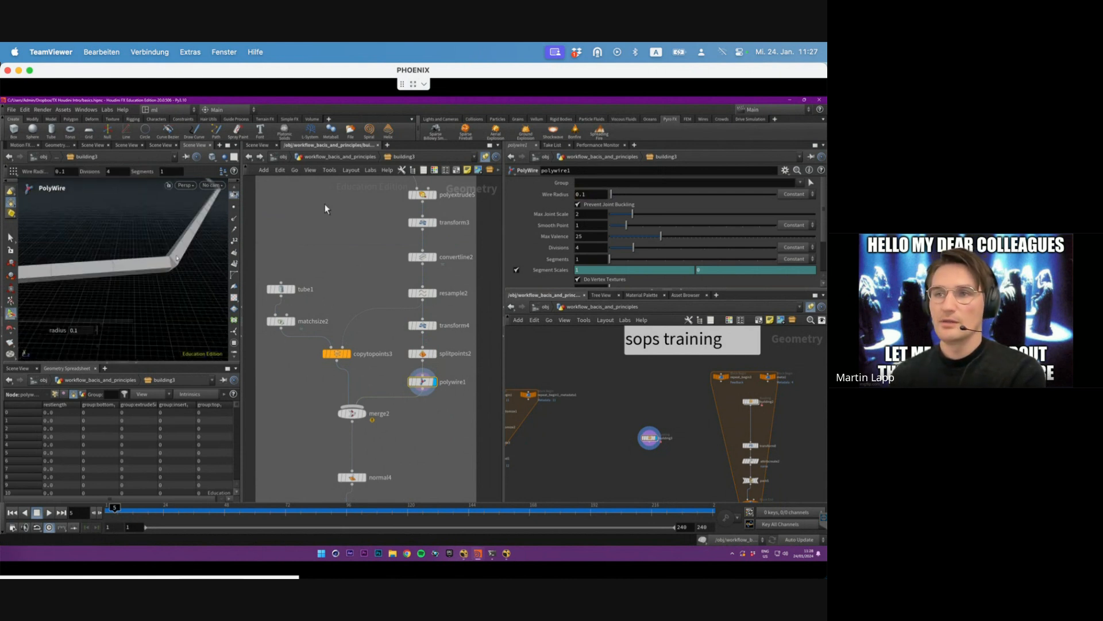
{"action": "key", "text": "ctrl+z"}
- Display merge2 and inspect the combined fence posts and top rail from several angles
{"action": "left_click", "coordinate": [361, 417]}
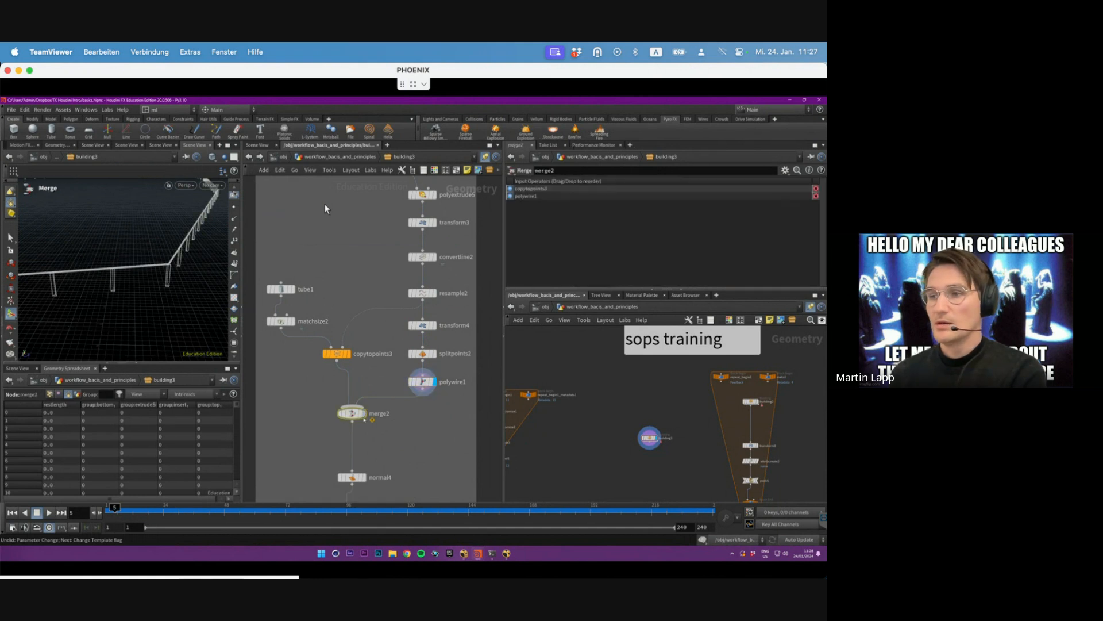
{"action": "left_click", "coordinate": [364, 415]}
{"action": "mouse_move", "coordinate": [164, 273]}
{"action": "left_mouse_down", "text": "alt"}
{"action": "mouse_move", "coordinate": [136, 236]}
{"action": "mouse_move", "coordinate": [171, 288]}
{"action": "left_mouse_up", "text": "alt"}
{"action": "left_click_drag", "start_coordinate": [201, 223], "coordinate": [96, 261], "text": "alt"}
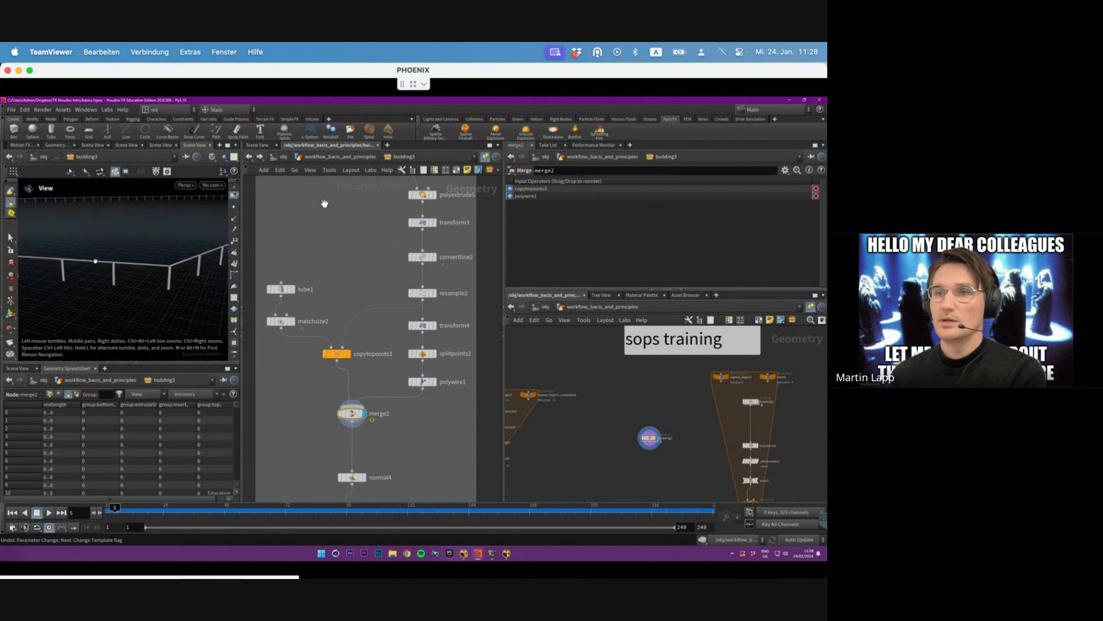
{"action": "left_click_drag", "start_coordinate": [210, 228], "coordinate": [175, 273], "text": "alt"}
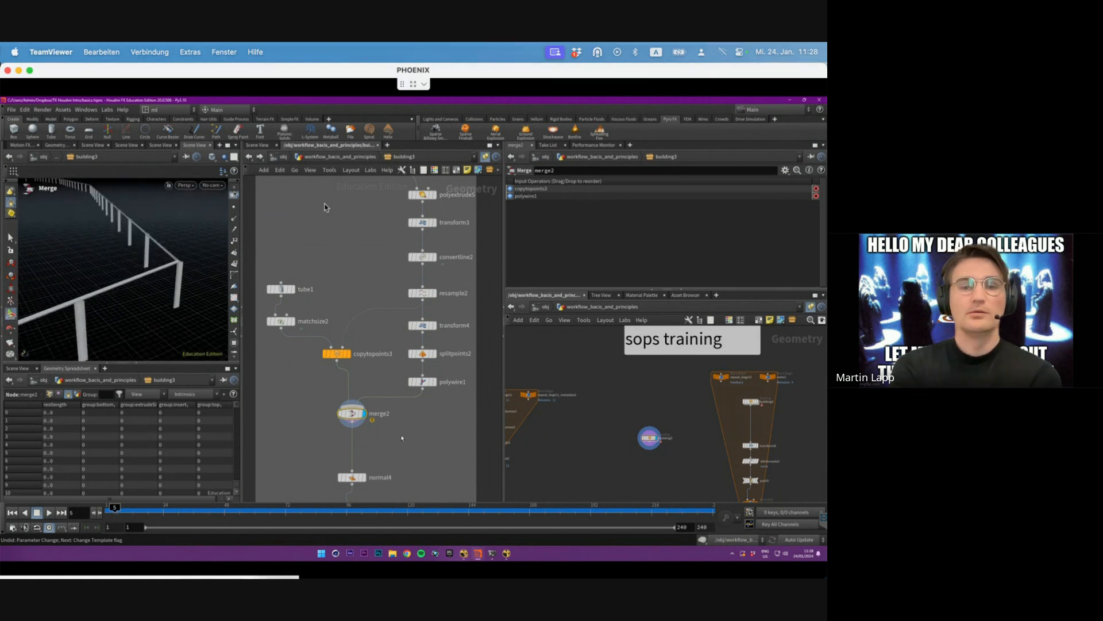
- Switch to the project showcase image to view the procedural city renders and return to the Houdini window
{"action": "key", "text": "ctrl+Up"}
{"action": "left_click", "coordinate": [190, 413]}
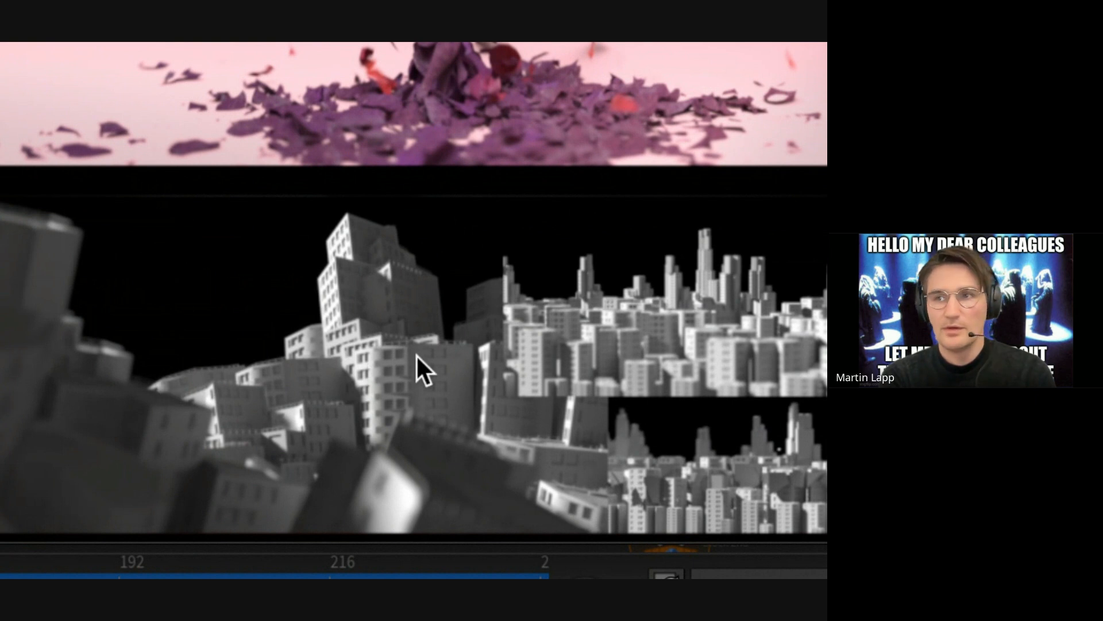
{"action": "key", "text": "ctrl+Up"}
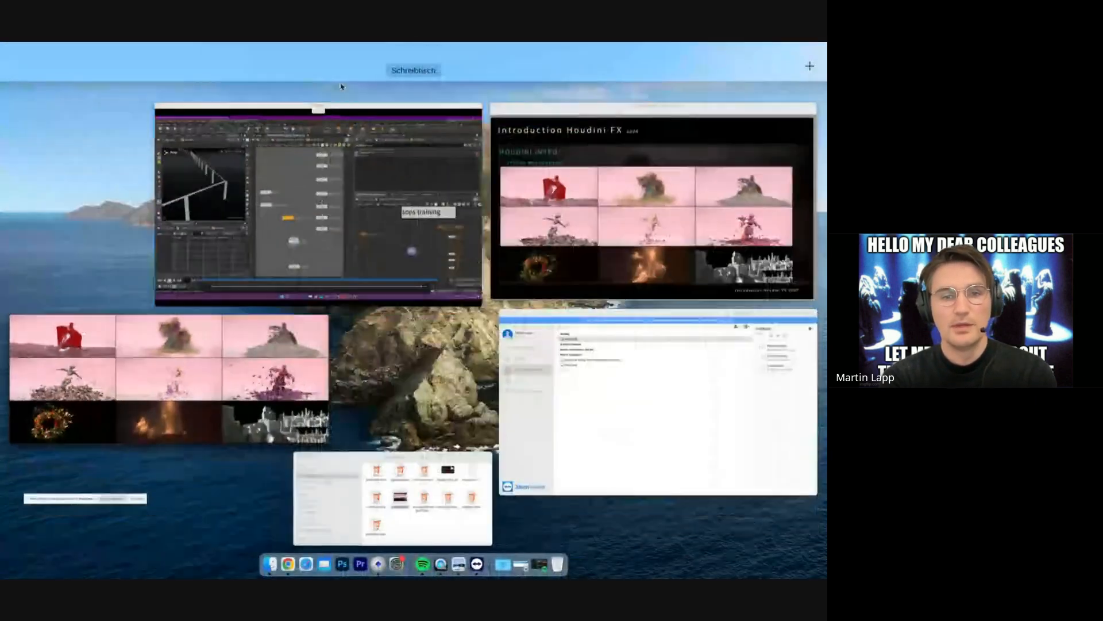
{"action": "left_click", "coordinate": [339, 173]}
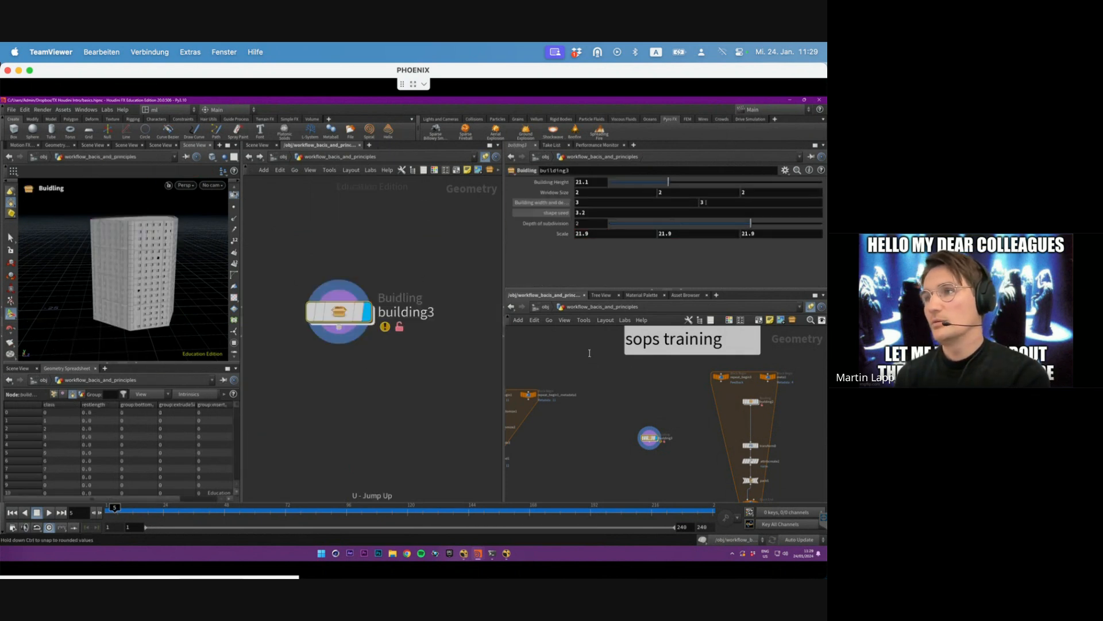
- Test a first Window Size value of 1 on building3 and set it to 4
{"action": "left_click_drag", "start_coordinate": [588, 193], "coordinate": [485, 206]}
{"action": "type", "text": "1"}
{"action": "key", "text": "Return"}
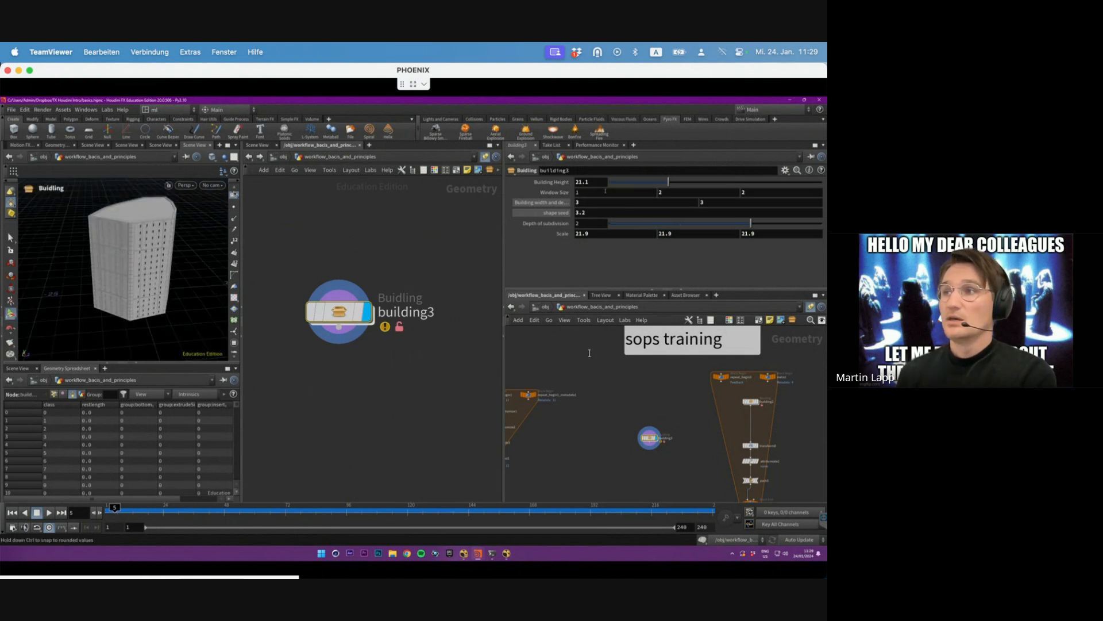
{"action": "type", "text": "4"}
{"action": "key", "text": "Return"}
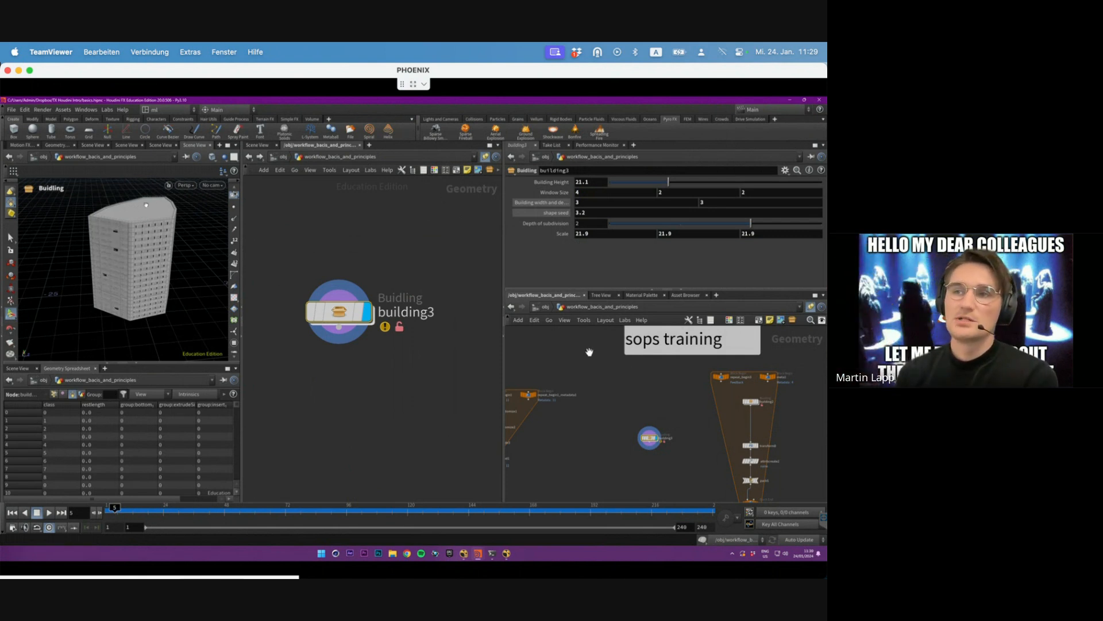
- Inspect building3's windows and rooftop fence up close and bring the whole building back into view
{"action": "left_click_drag", "start_coordinate": [131, 202], "coordinate": [133, 221], "text": "alt"}
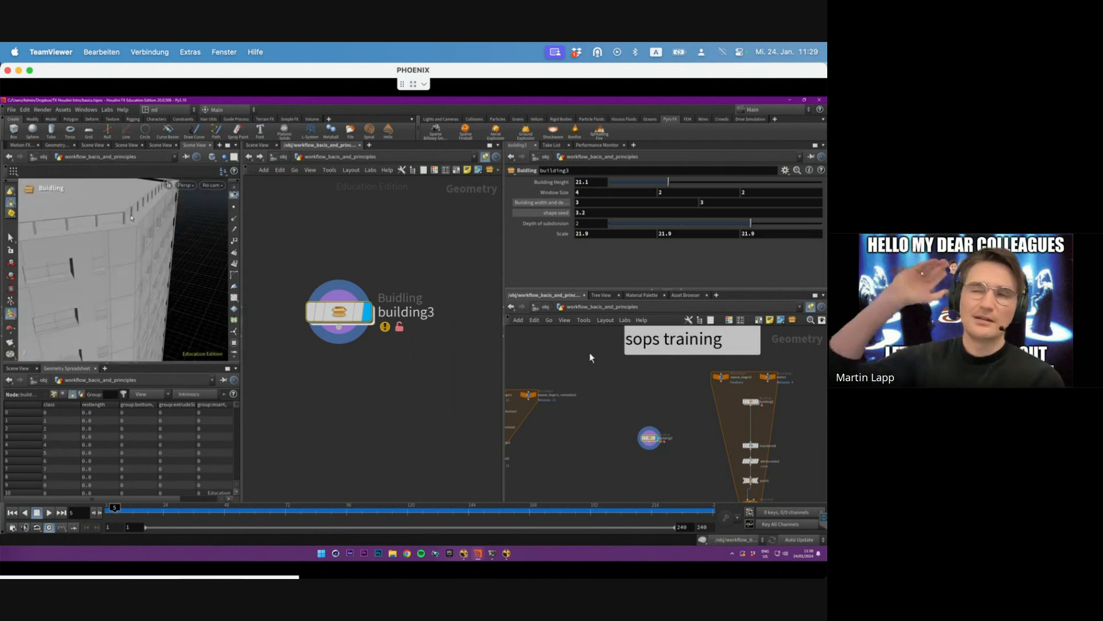
{"action": "right_click_drag", "start_coordinate": [131, 218], "coordinate": [27, 224], "text": "alt"}
{"action": "left_click_drag", "start_coordinate": [26, 225], "coordinate": [113, 258], "text": "alt"}
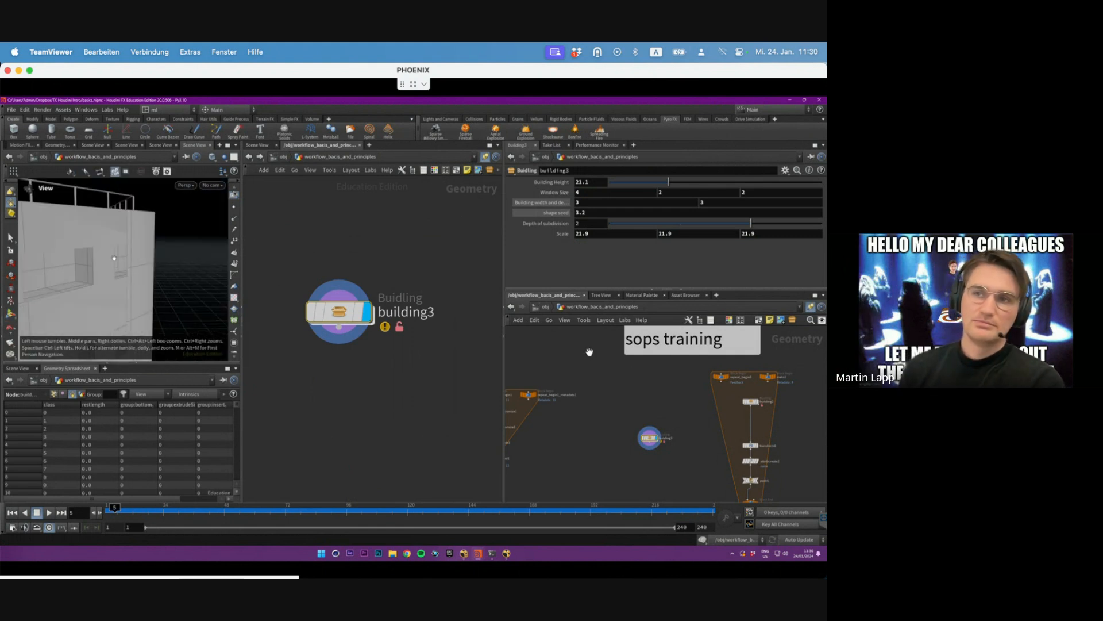
{"action": "mouse_move", "coordinate": [117, 259]}
{"action": "right_mouse_down", "text": "alt"}
{"action": "mouse_move", "coordinate": [144, 260]}
{"action": "mouse_move", "coordinate": [117, 262]}
{"action": "right_mouse_up", "text": "alt"}
{"action": "left_click_drag", "start_coordinate": [116, 262], "coordinate": [150, 319], "text": "alt"}
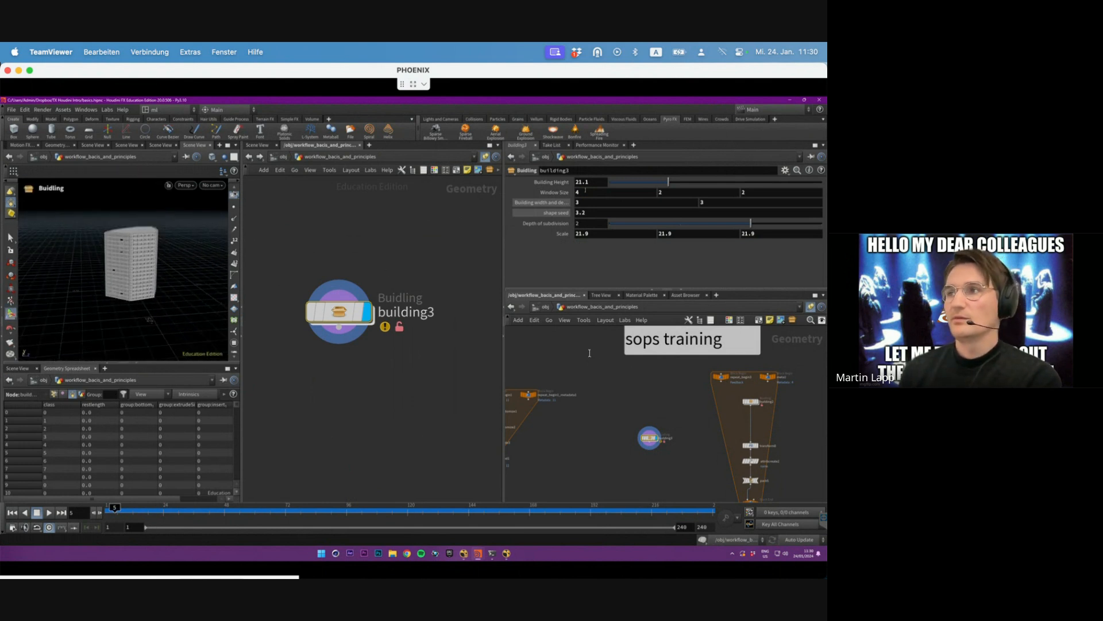
- Raise building3's Building Height to 28.41 and view the taller building from a different angle
{"action": "left_click", "coordinate": [708, 182]}
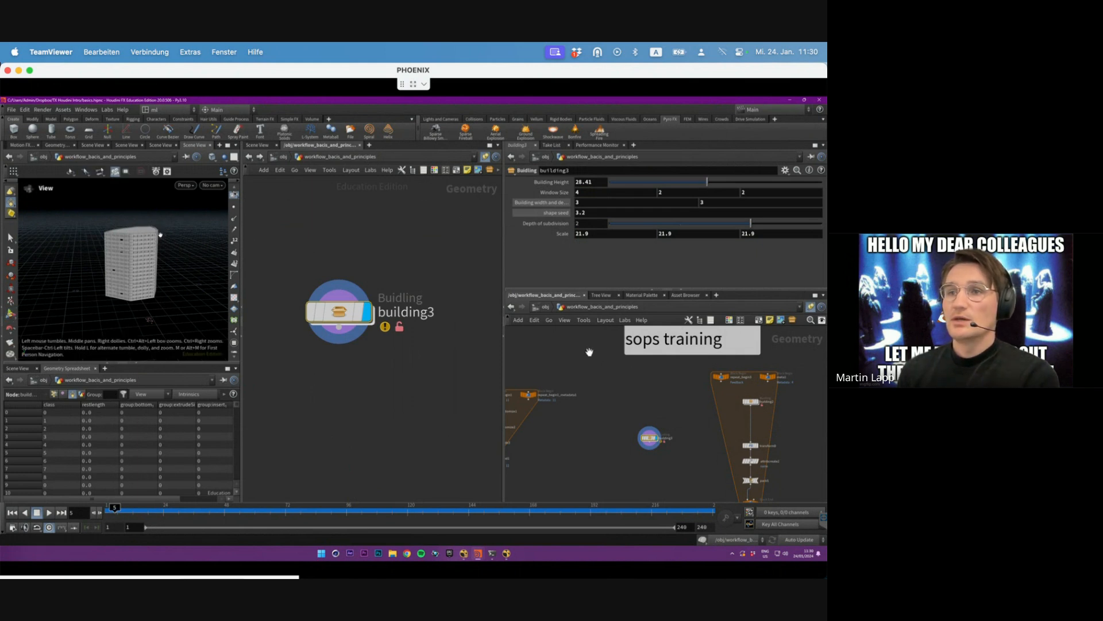
{"action": "left_click_drag", "start_coordinate": [164, 236], "coordinate": [148, 270], "text": "alt"}
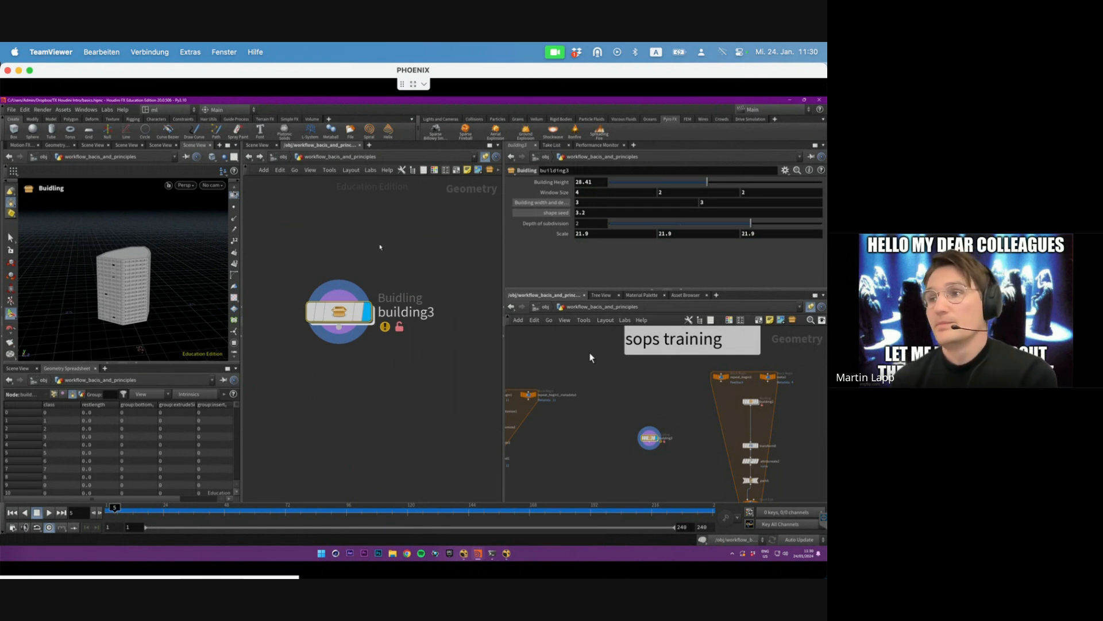
- Display the output of the stack_high wrangle at the end of the building repeat loop
{"action": "scroll", "coordinate": [380, 247], "scroll_direction": "down", "scroll_amount": 6}
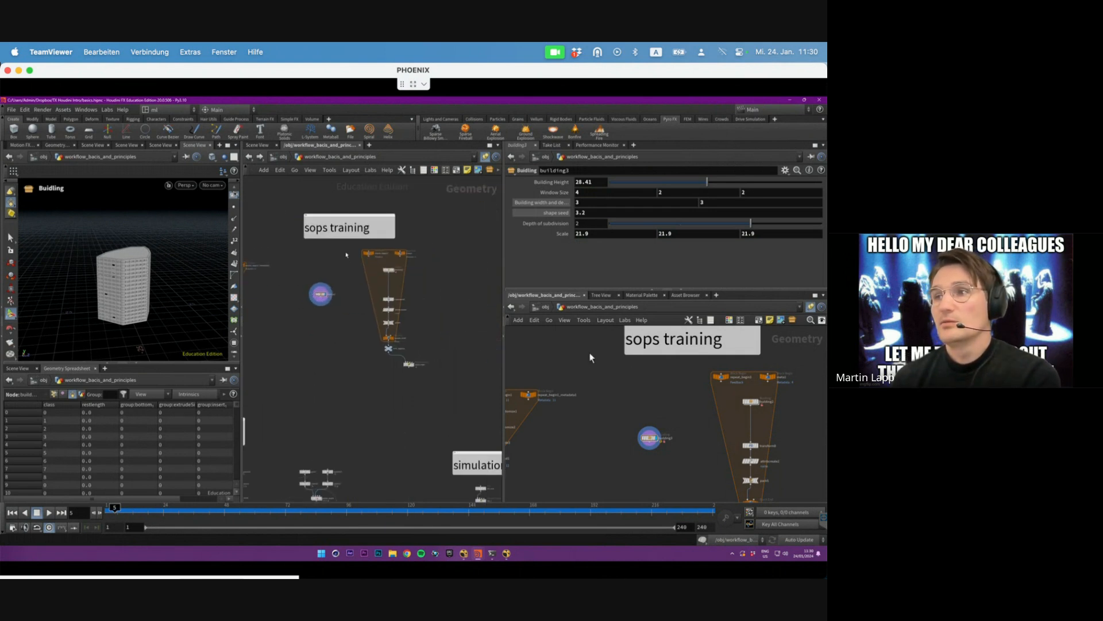
{"action": "left_click_drag", "start_coordinate": [346, 254], "coordinate": [442, 385]}
{"action": "scroll", "coordinate": [405, 354], "scroll_direction": "up", "scroll_amount": 5}
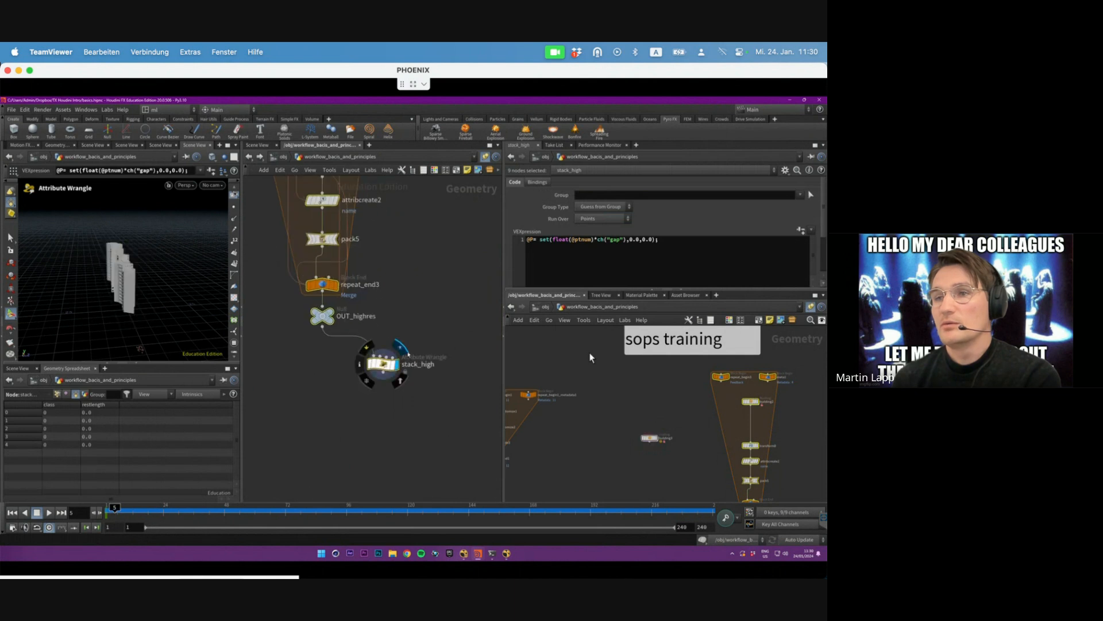
{"action": "left_click", "coordinate": [383, 364]}
- Select building3 beside the loop for comparison and reselect the stack_high wrangle below OUT_highres
{"action": "middle_click_drag", "start_coordinate": [305, 230], "coordinate": [457, 405]}
{"action": "left_click", "coordinate": [273, 330]}
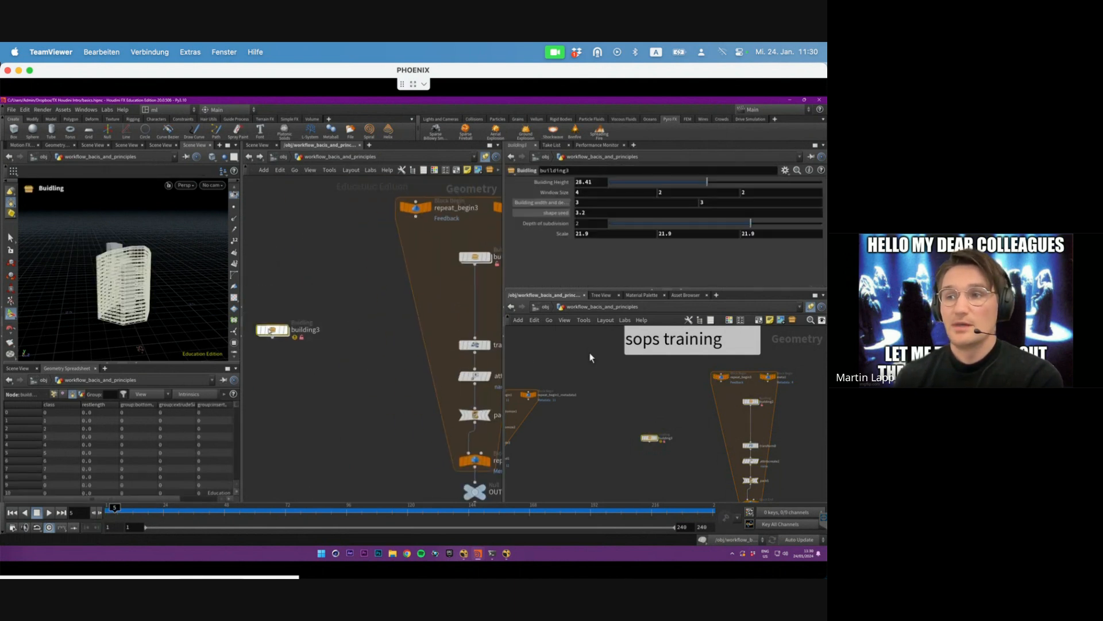
{"action": "left_click", "coordinate": [328, 271]}
{"action": "middle_click_drag", "start_coordinate": [412, 448], "coordinate": [281, 249]}
{"action": "left_click_drag", "start_coordinate": [458, 314], "coordinate": [374, 363]}
{"action": "middle_click_drag", "start_coordinate": [370, 316], "coordinate": [352, 448]}
- Inspect the row of generated building variations in the viewport from different angles and up close
{"action": "left_click_drag", "start_coordinate": [173, 256], "coordinate": [116, 289], "text": "alt"}
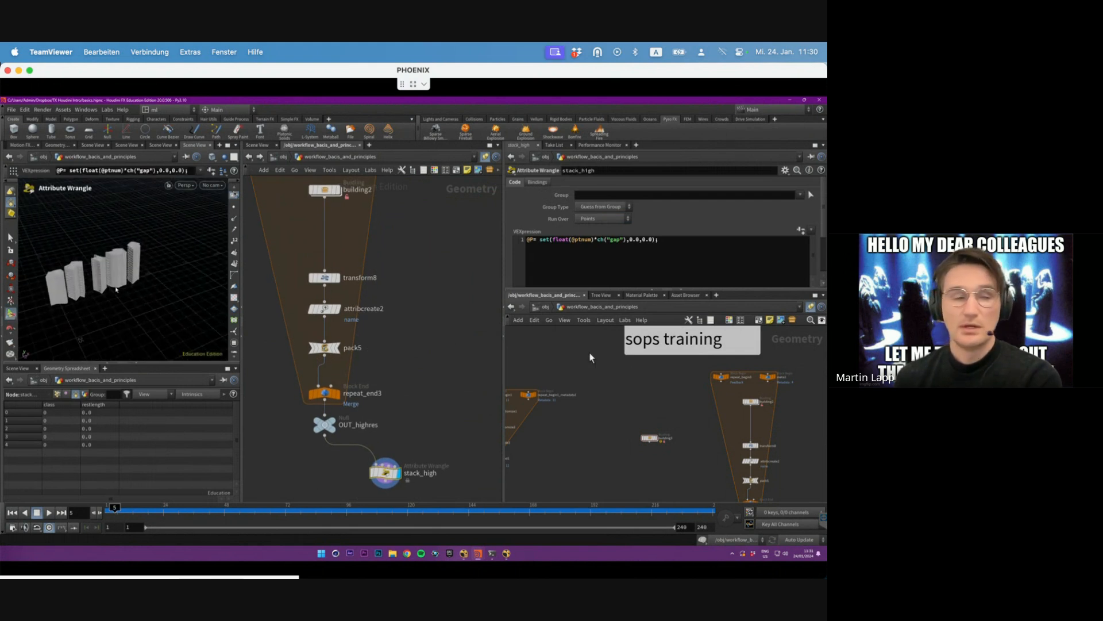
{"action": "mouse_move", "coordinate": [116, 290]}
{"action": "middle_mouse_down", "text": "alt"}
{"action": "mouse_move", "coordinate": [168, 279]}
{"action": "mouse_move", "coordinate": [124, 298]}
{"action": "middle_mouse_up", "text": "alt"}
{"action": "scroll", "coordinate": [168, 279], "scroll_direction": "up", "scroll_amount": 5}
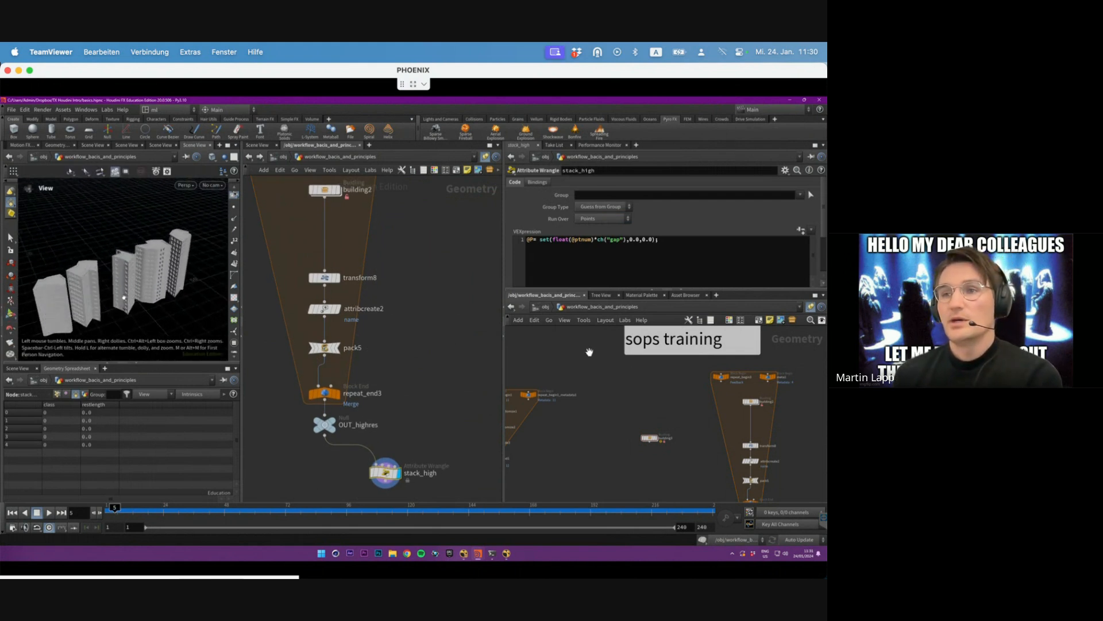
{"action": "left_click_drag", "start_coordinate": [124, 297], "coordinate": [166, 248]}
{"action": "scroll", "coordinate": [281, 245], "scroll_direction": "down", "scroll_amount": 2}
{"action": "left_click_drag", "start_coordinate": [29, 253], "coordinate": [138, 275]}
{"action": "key", "text": "Return"}
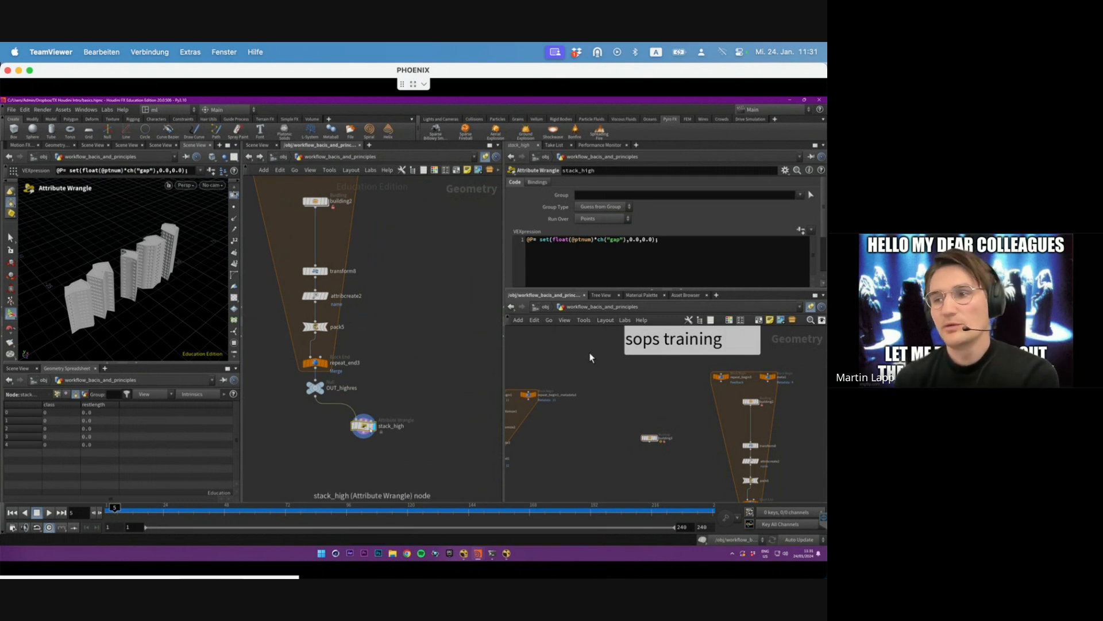
- Place the stack_high node directly beneath OUT_highres in the network
{"action": "left_click_drag", "start_coordinate": [364, 426], "coordinate": [315, 430]}
{"action": "scroll", "coordinate": [364, 389], "scroll_direction": "down", "scroll_amount": 4}
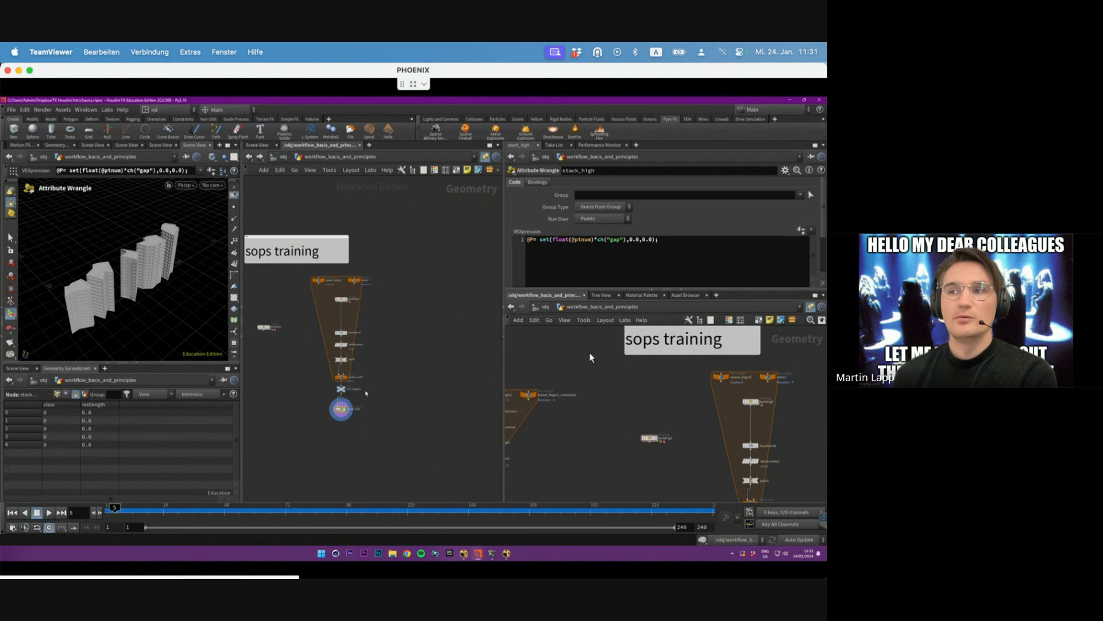
{"action": "middle_click_drag", "start_coordinate": [365, 389], "coordinate": [455, 385]}
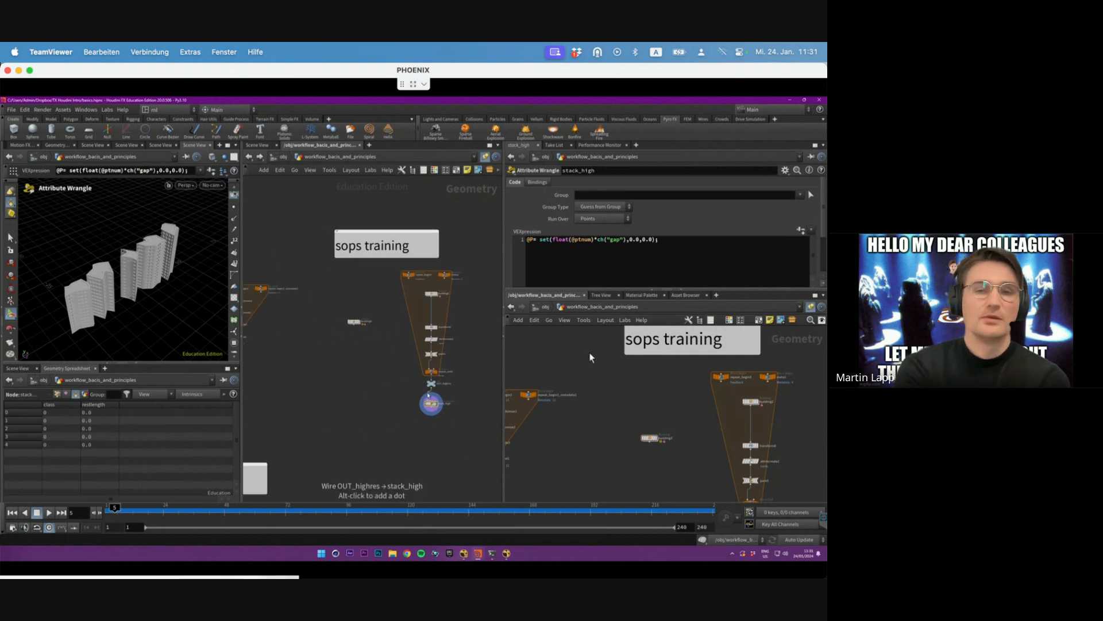
- Switch to preview2.mov in QuickTime Player, scrub through its grid of effects and city clips, and switch to Google Chrome
{"action": "key", "text": "ctrl+Up"}
{"action": "left_click", "coordinate": [151, 367]}
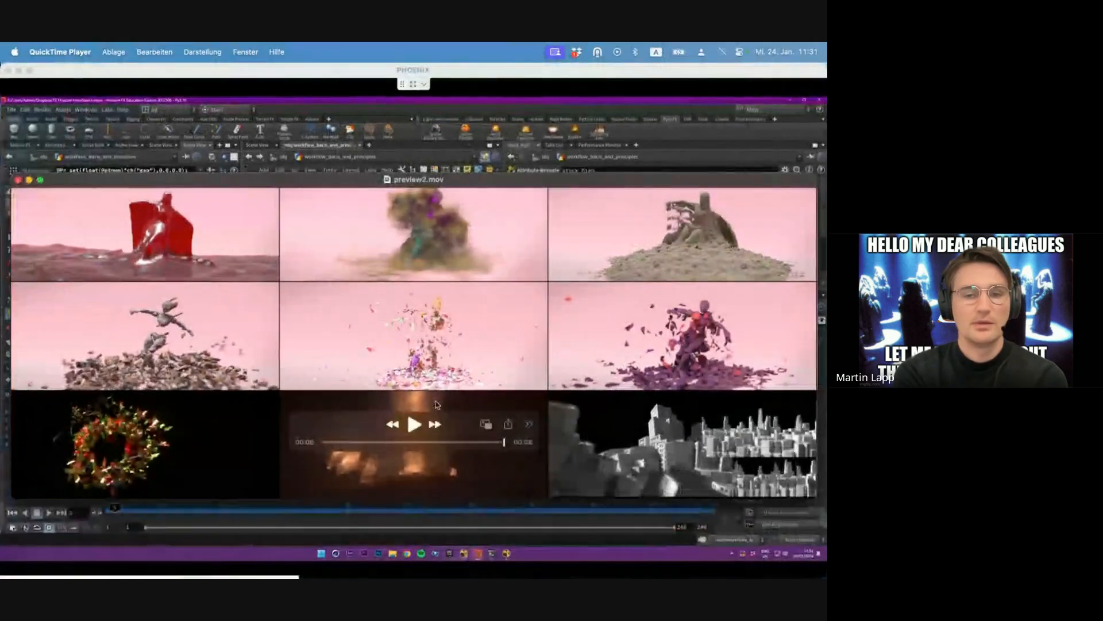
{"action": "mouse_move", "coordinate": [380, 442]}
{"action": "left_mouse_down"}
{"action": "mouse_move", "coordinate": [357, 443]}
{"action": "mouse_move", "coordinate": [391, 444]}
{"action": "left_mouse_up"}
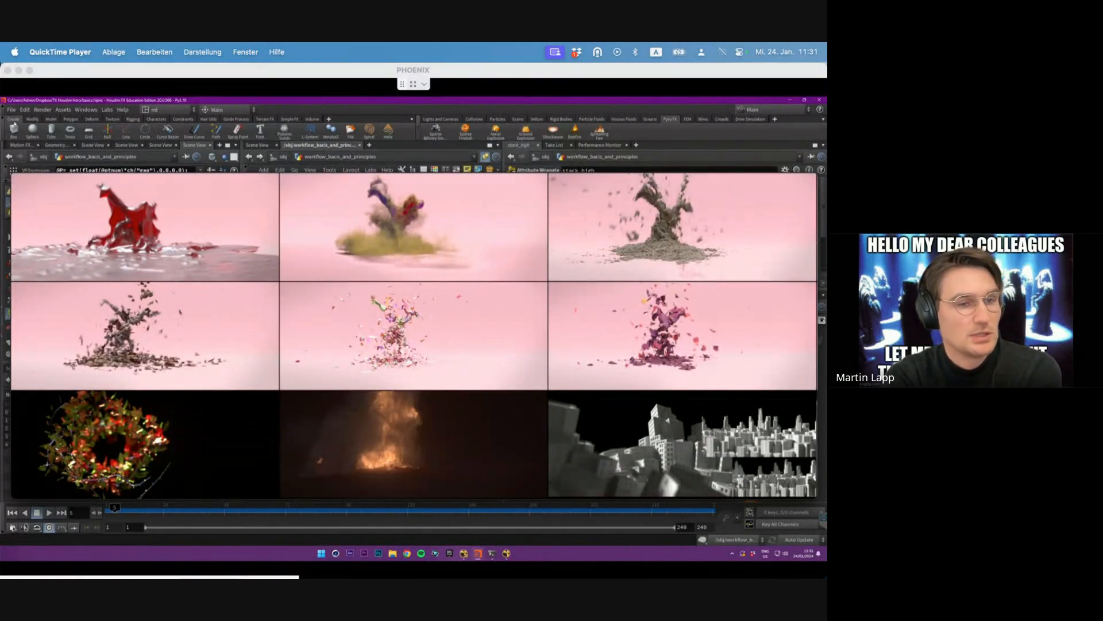
{"action": "key", "text": "super+Tab"}
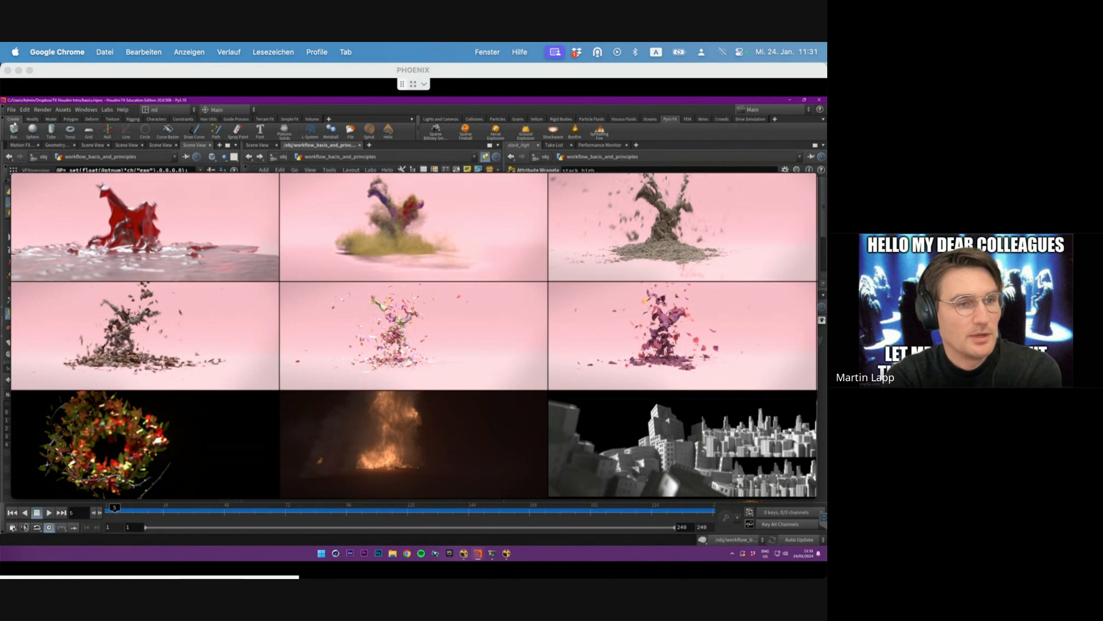